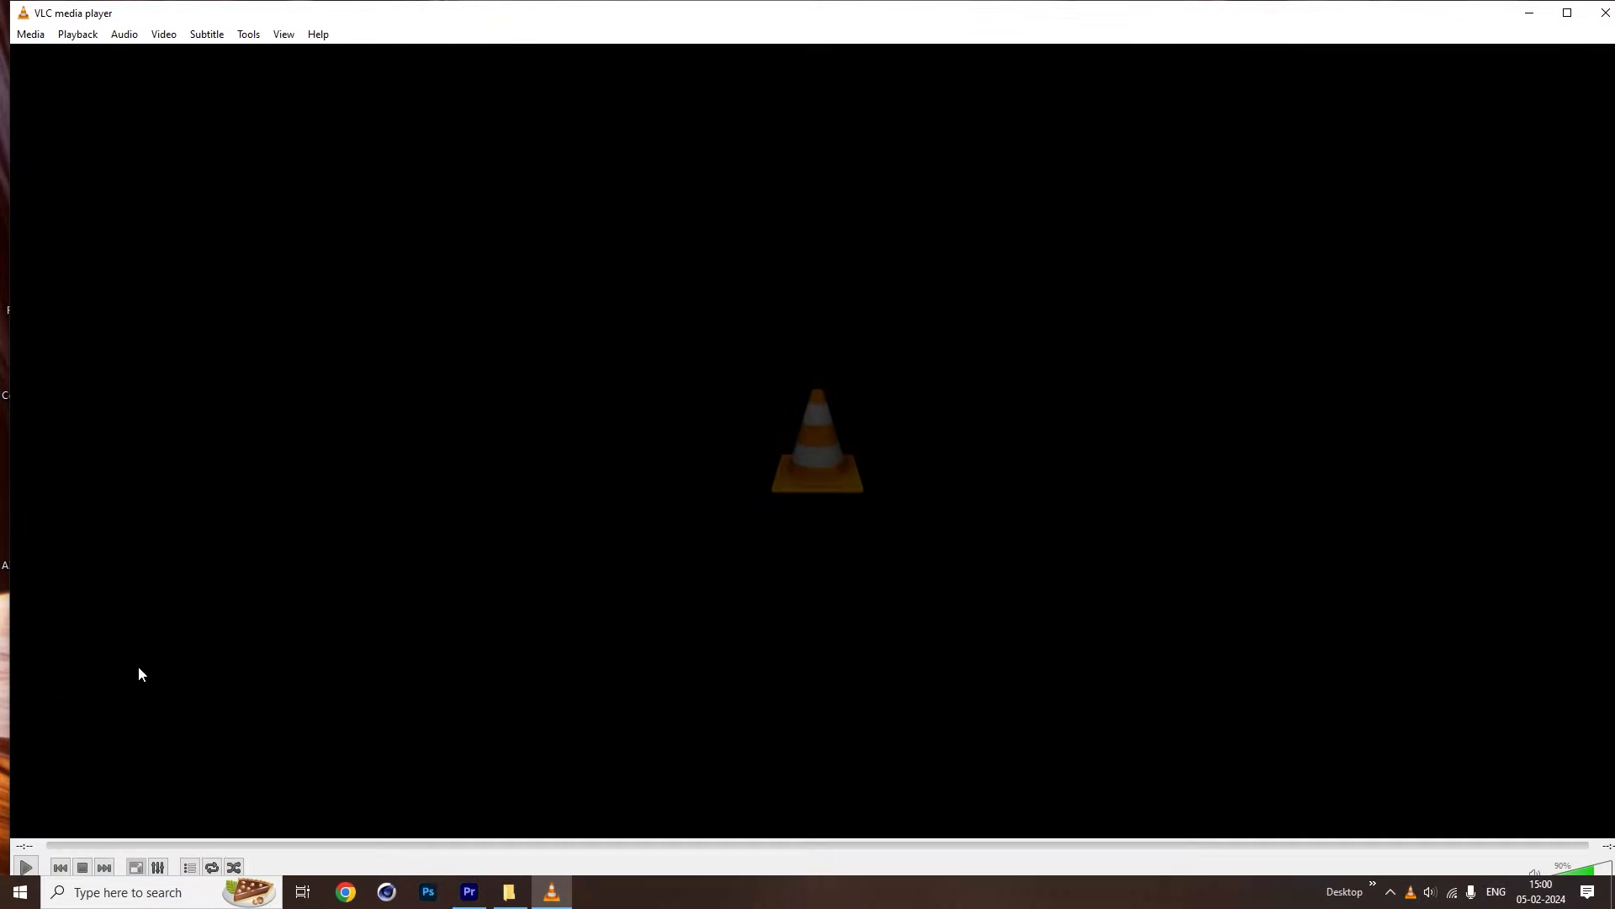
pyautogui.click(26, 869)
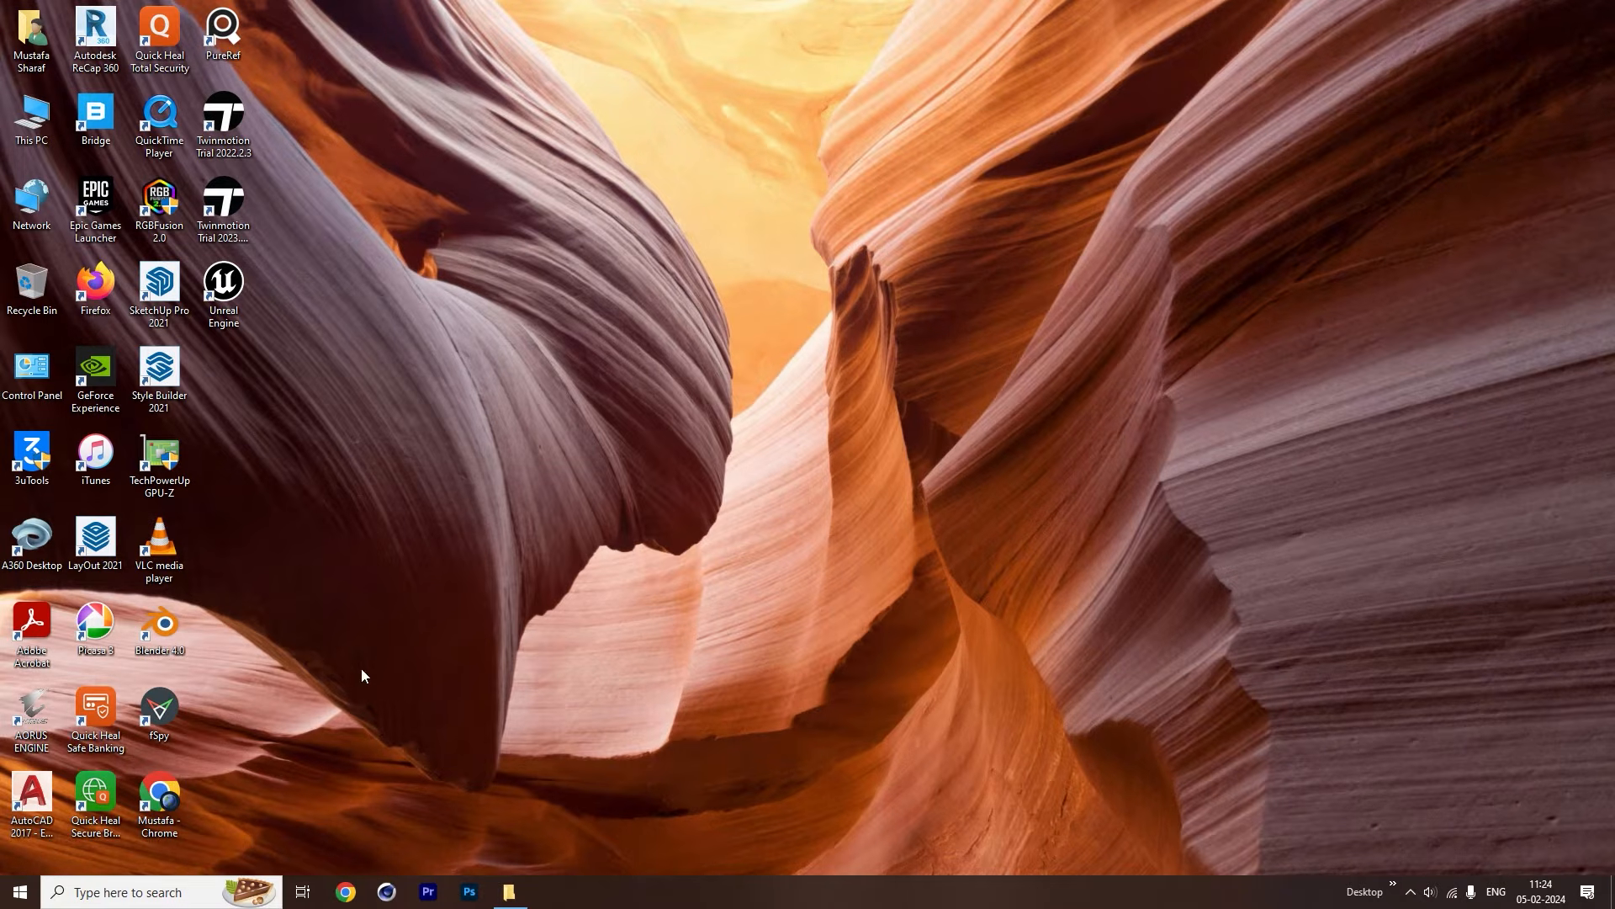
# Open fSpy and load a dubai_frame_seq PNG image from the Video File folder into it.
pyautogui.doubleClick(182, 707)
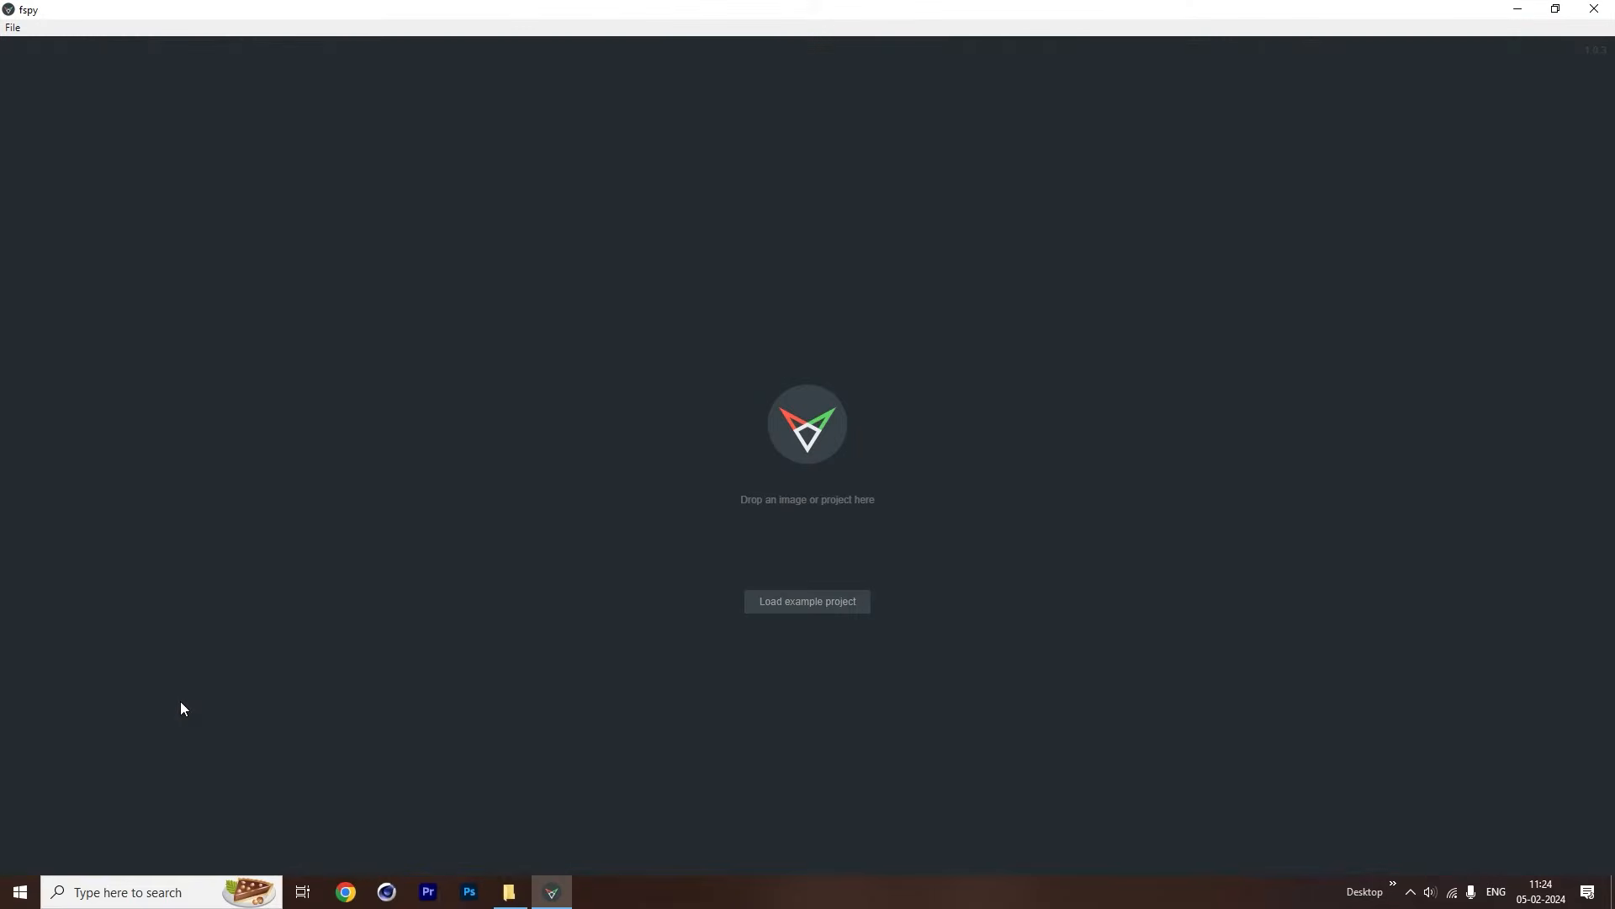
pyautogui.click(509, 891)
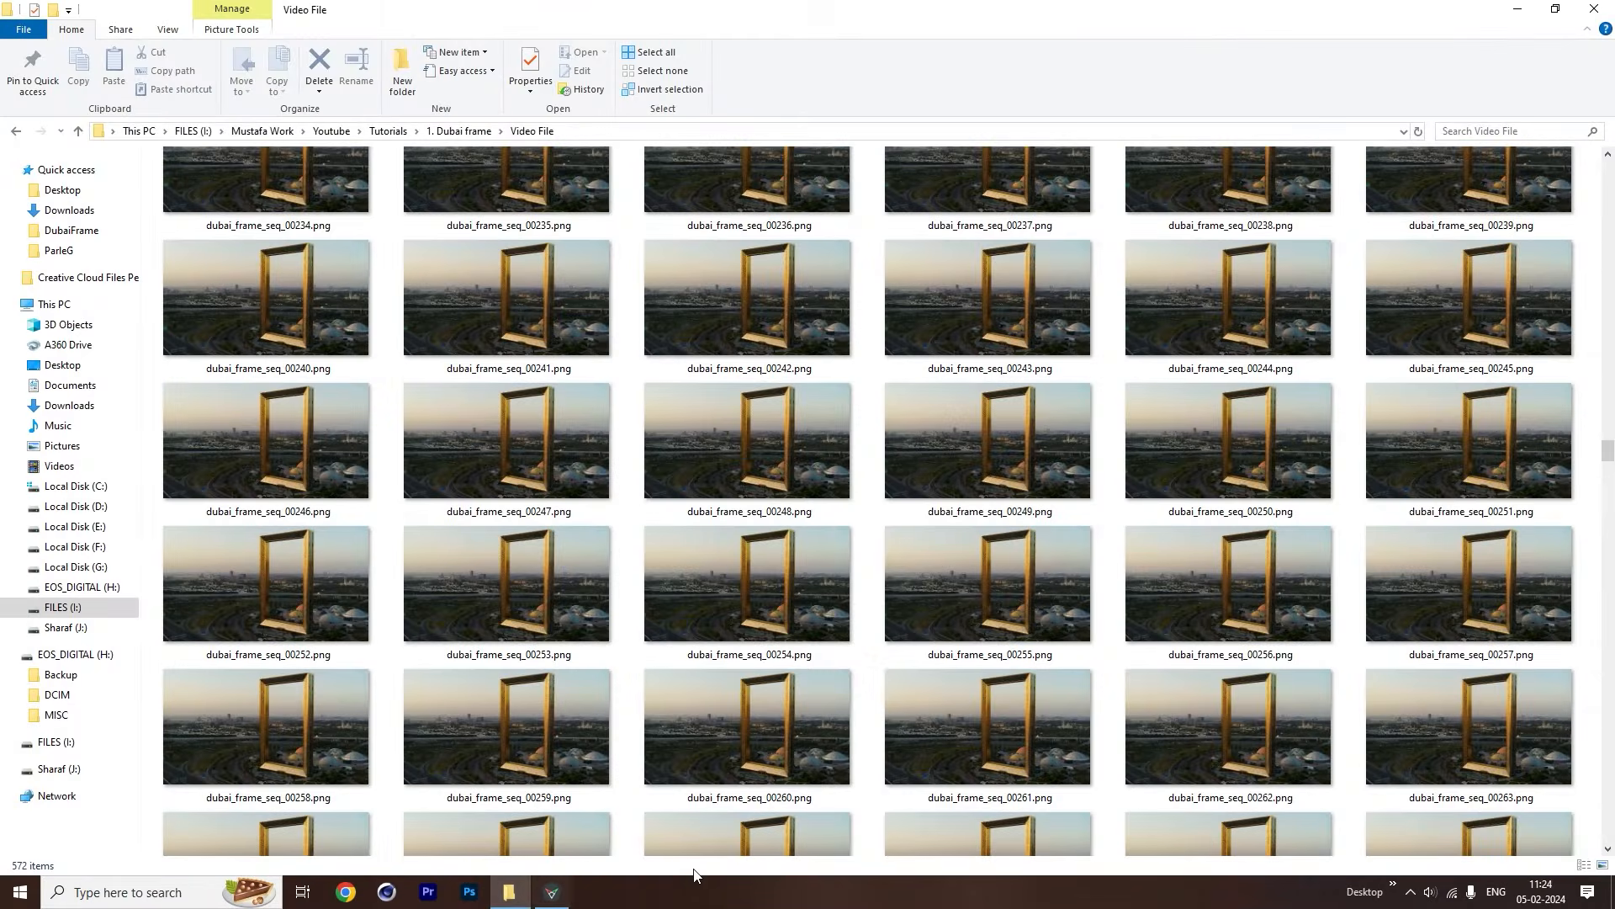
pyautogui.moveTo(1259, 427); pyautogui.dragTo(627, 549)
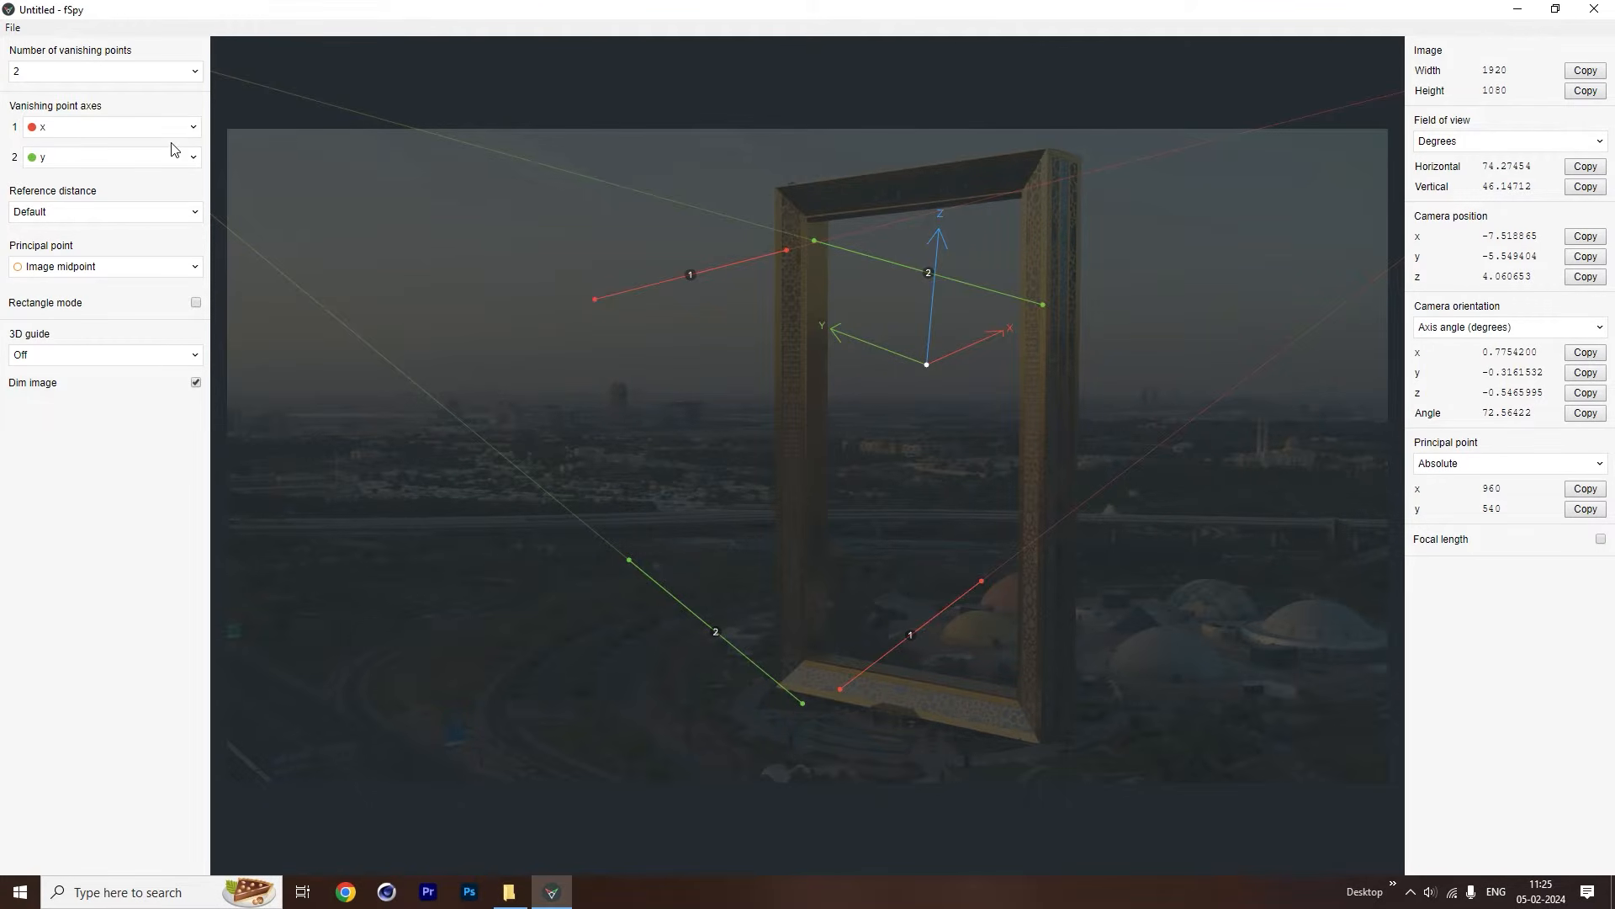
# Set the second vanishing point axis to -z and align the two x-axis lines with the frame's top outer edge and bottom inner edge.
pyautogui.click(145, 162)
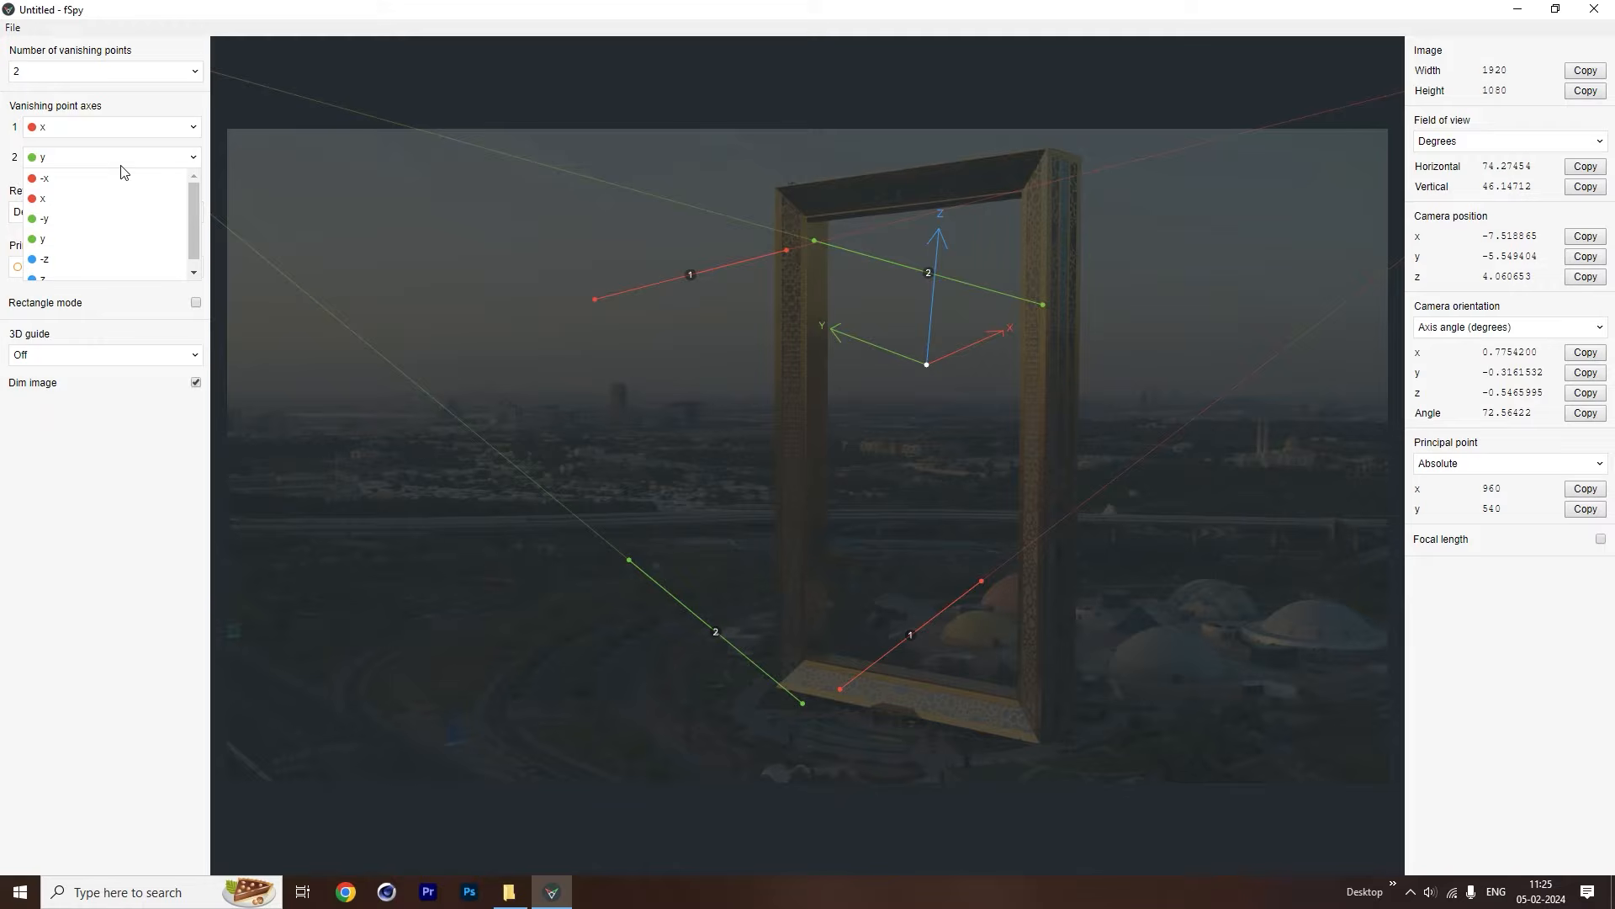
pyautogui.click(45, 259)
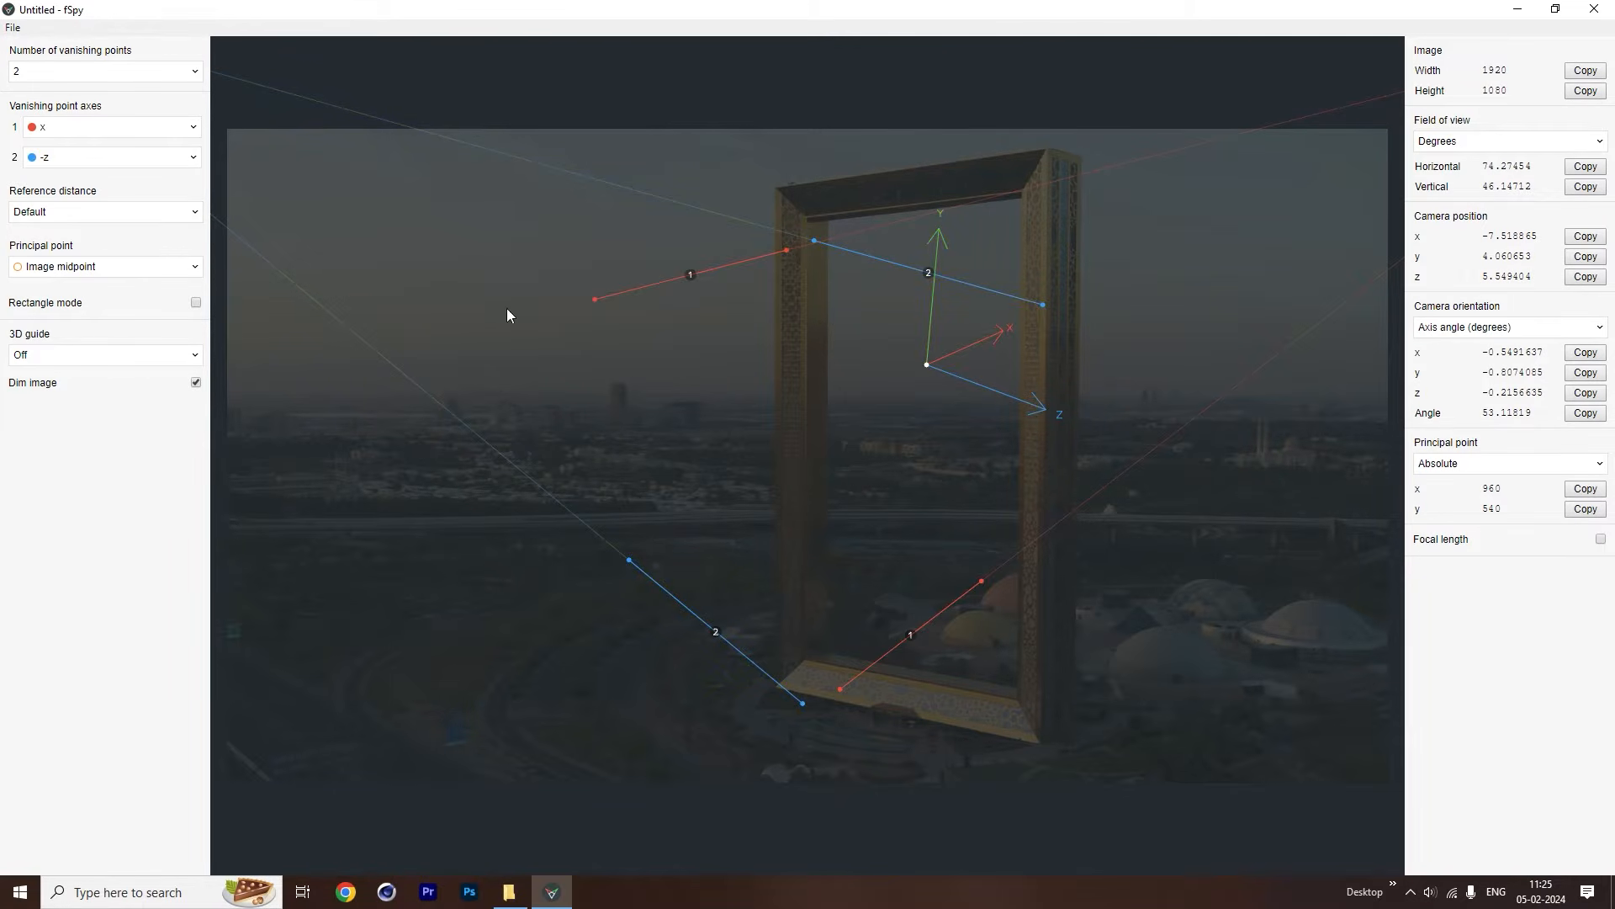
pyautogui.moveTo(785, 251); pyautogui.dragTo(1046, 149)
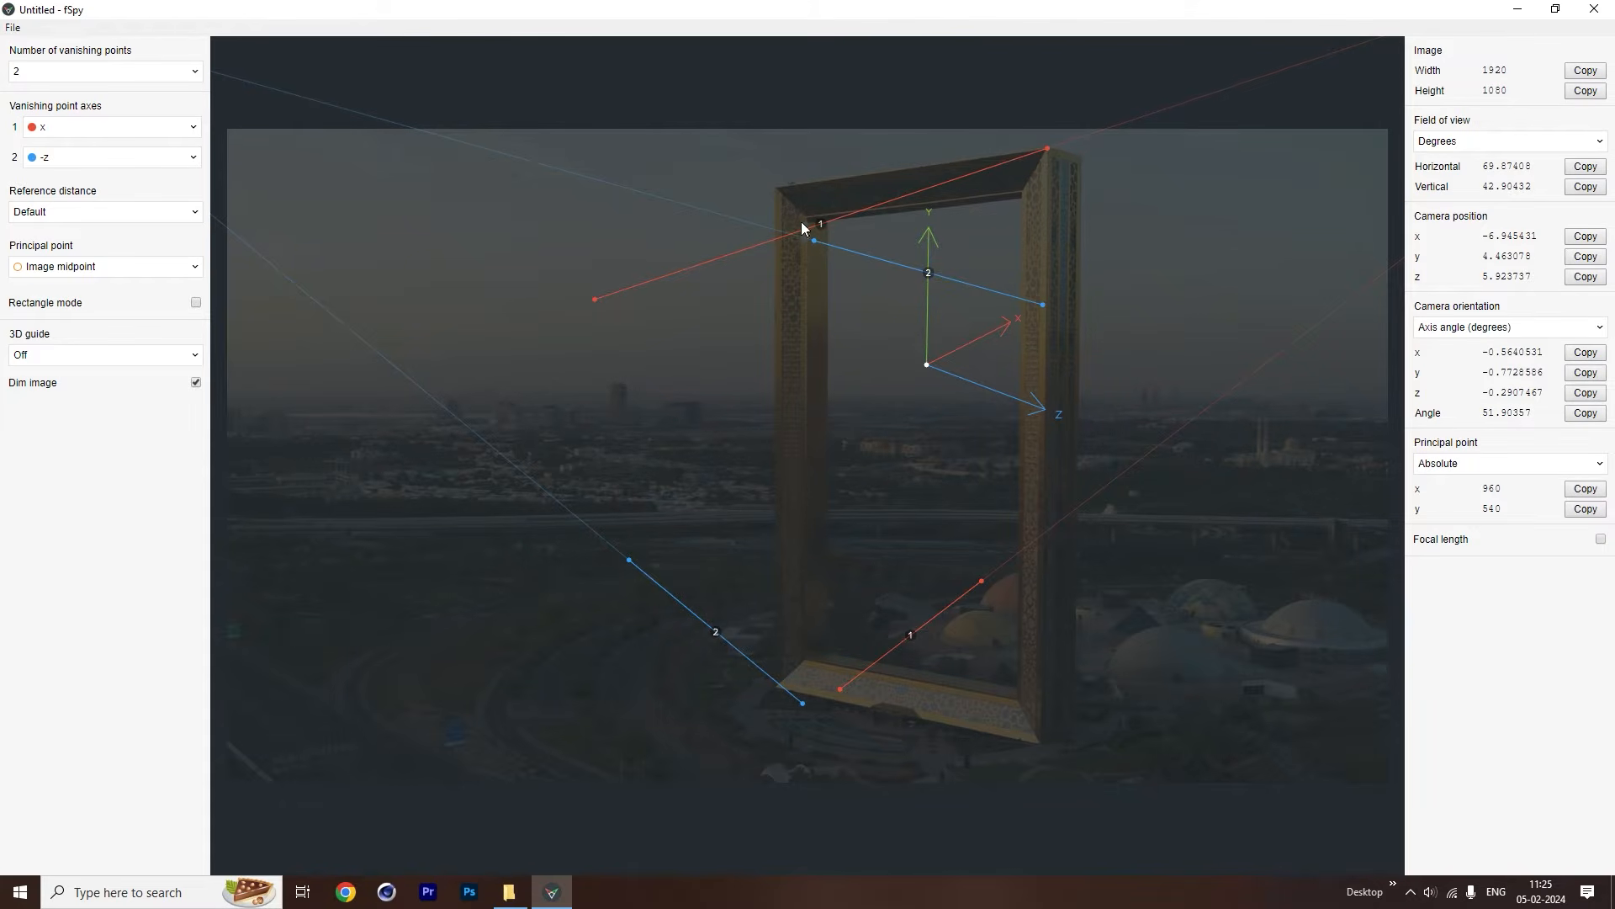
pyautogui.moveTo(595, 299); pyautogui.dragTo(775, 188)
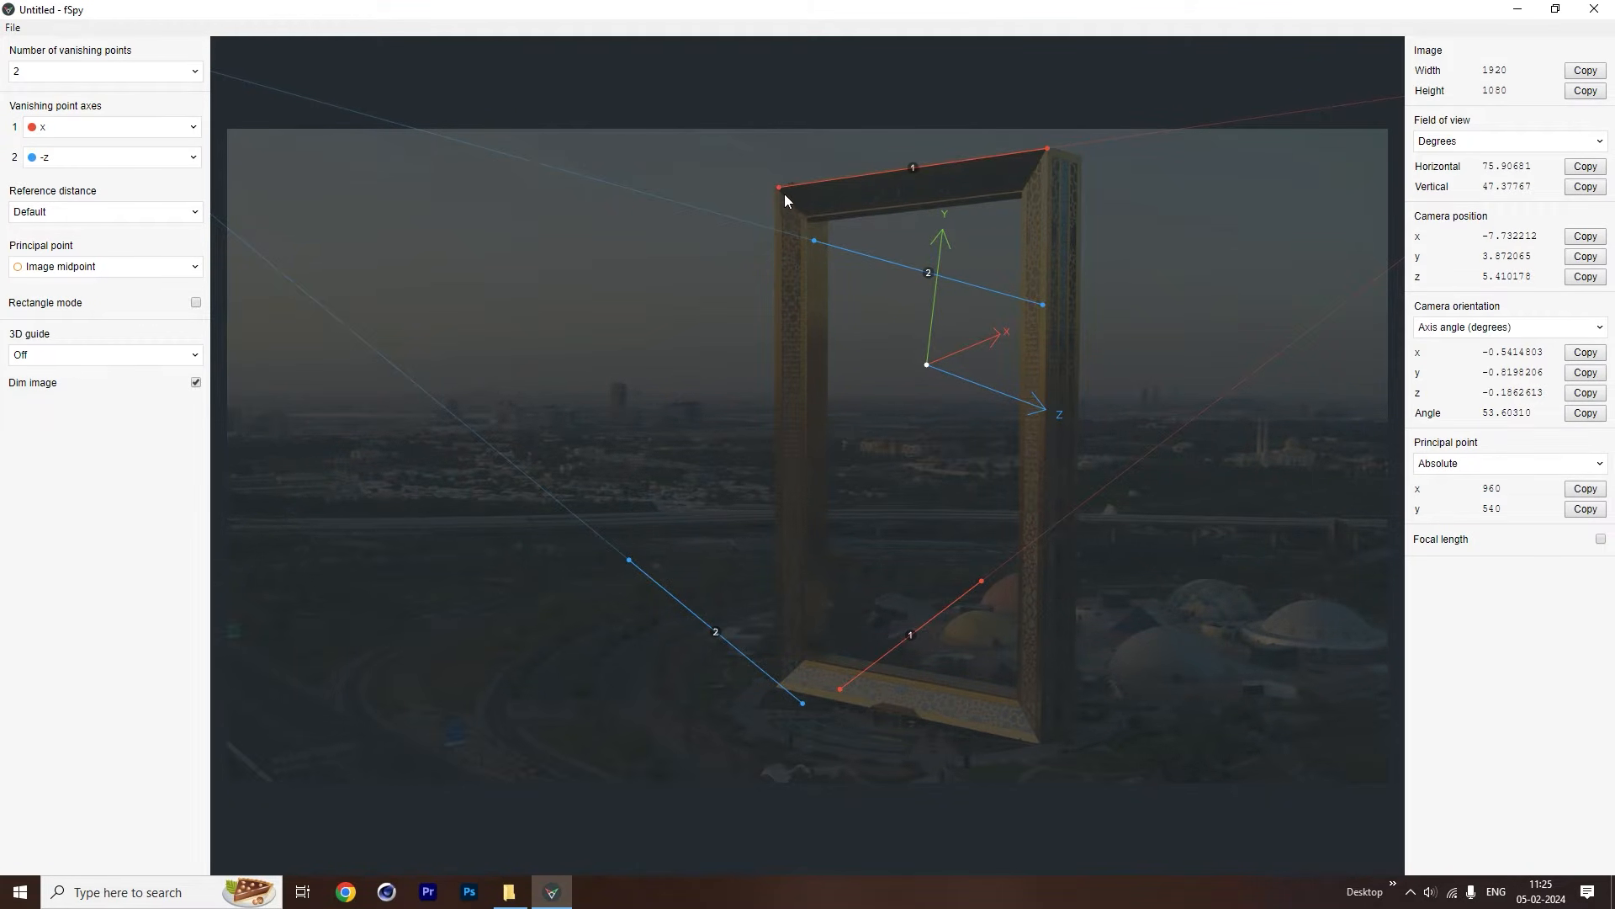
pyautogui.moveTo(779, 188); pyautogui.dragTo(765, 170)
pyautogui.keyDown('shift'); pyautogui.moveTo(1047, 148); pyautogui.dragTo(1053, 76); pyautogui.keyUp('shift')
pyautogui.keyDown('shift'); pyautogui.moveTo(779, 189); pyautogui.dragTo(759, 190); pyautogui.keyUp('shift')
pyautogui.moveTo(979, 580); pyautogui.dragTo(1063, 710)
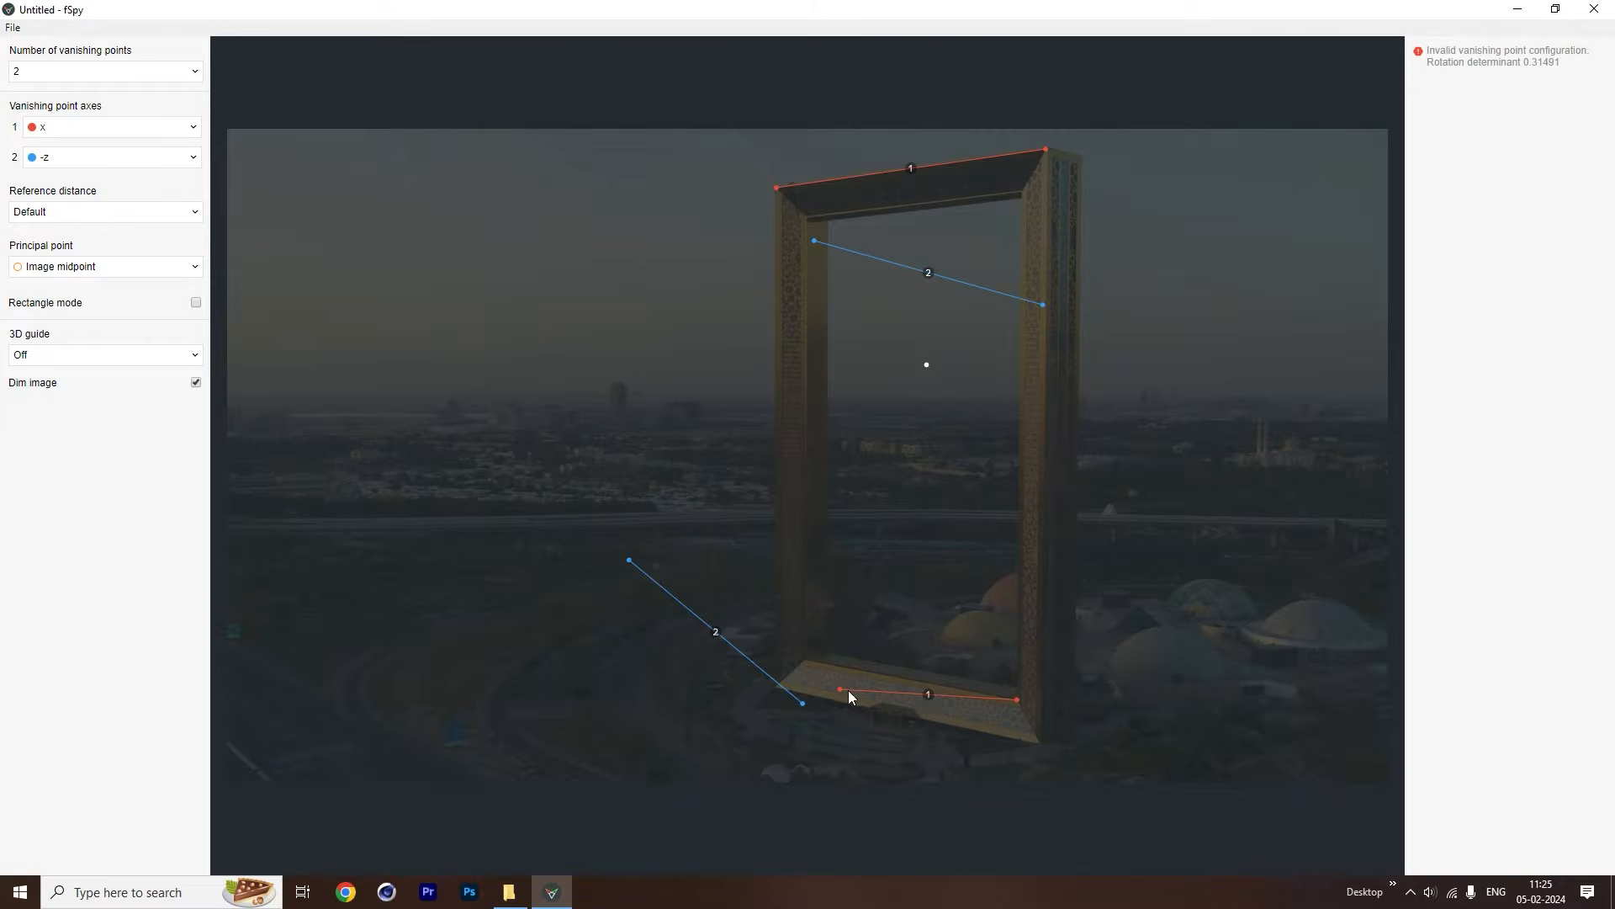
pyautogui.moveTo(848, 692); pyautogui.dragTo(814, 664)
# Align the two z-axis lines with the frame's vertical edges, one on the left inner edge and one on the right outer edge.
pyautogui.moveTo(1043, 306); pyautogui.dragTo(934, 800)
pyautogui.keyDown('shift'); pyautogui.moveTo(826, 547); pyautogui.dragTo(830, 734); pyautogui.keyUp('shift')
pyautogui.moveTo(816, 249); pyautogui.dragTo(831, 214)
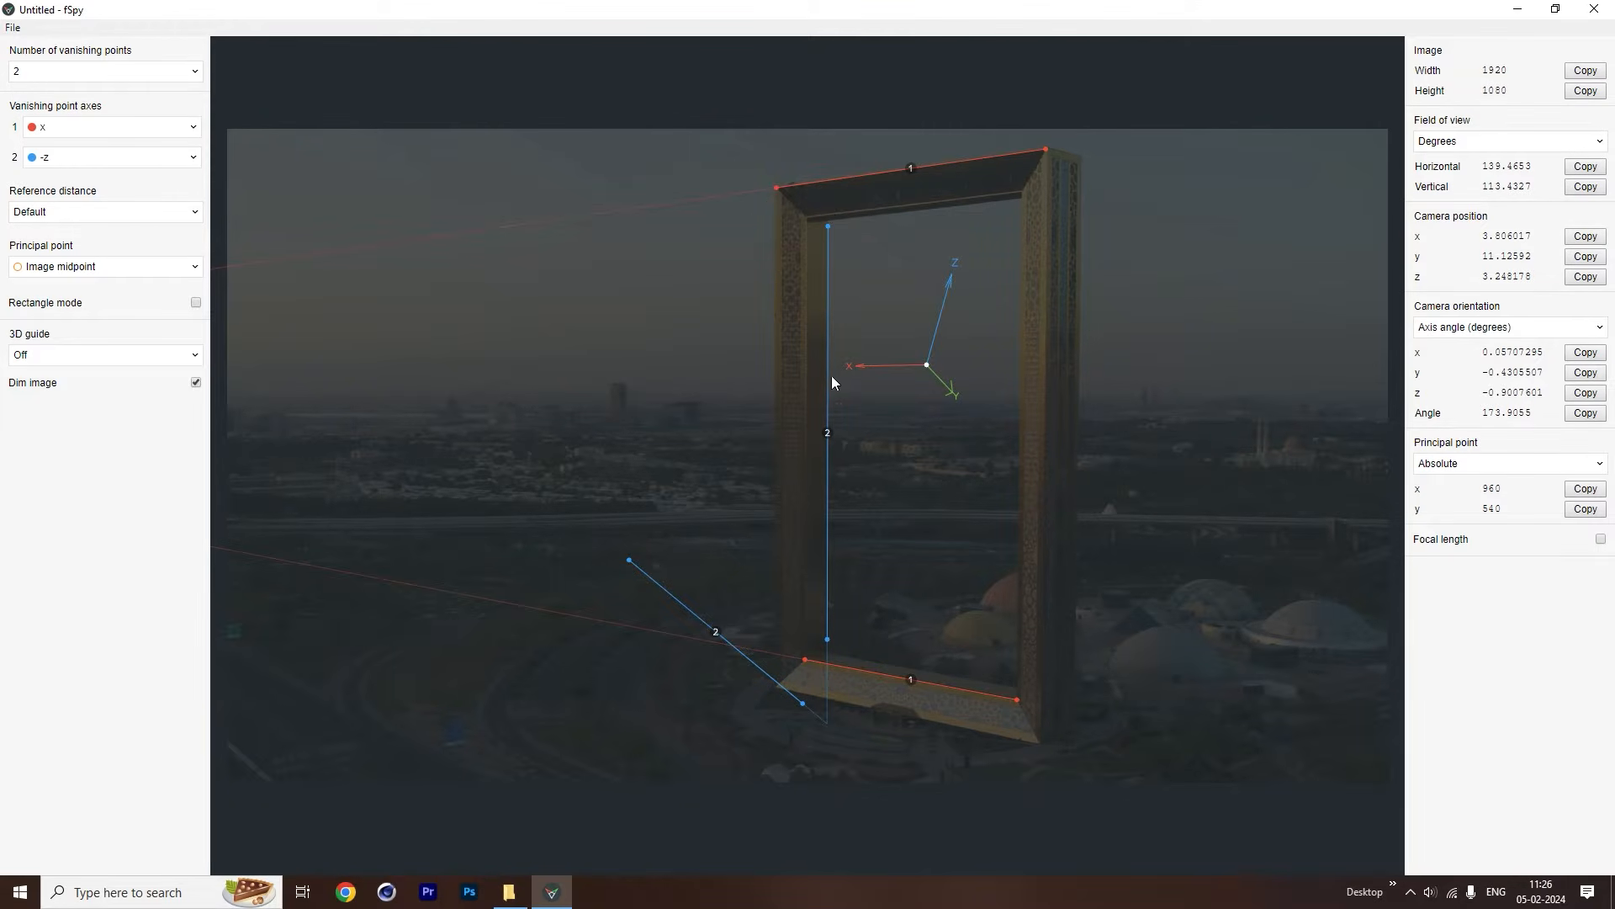
pyautogui.moveTo(803, 704); pyautogui.dragTo(1042, 760)
pyautogui.moveTo(630, 560); pyautogui.dragTo(1041, 7)
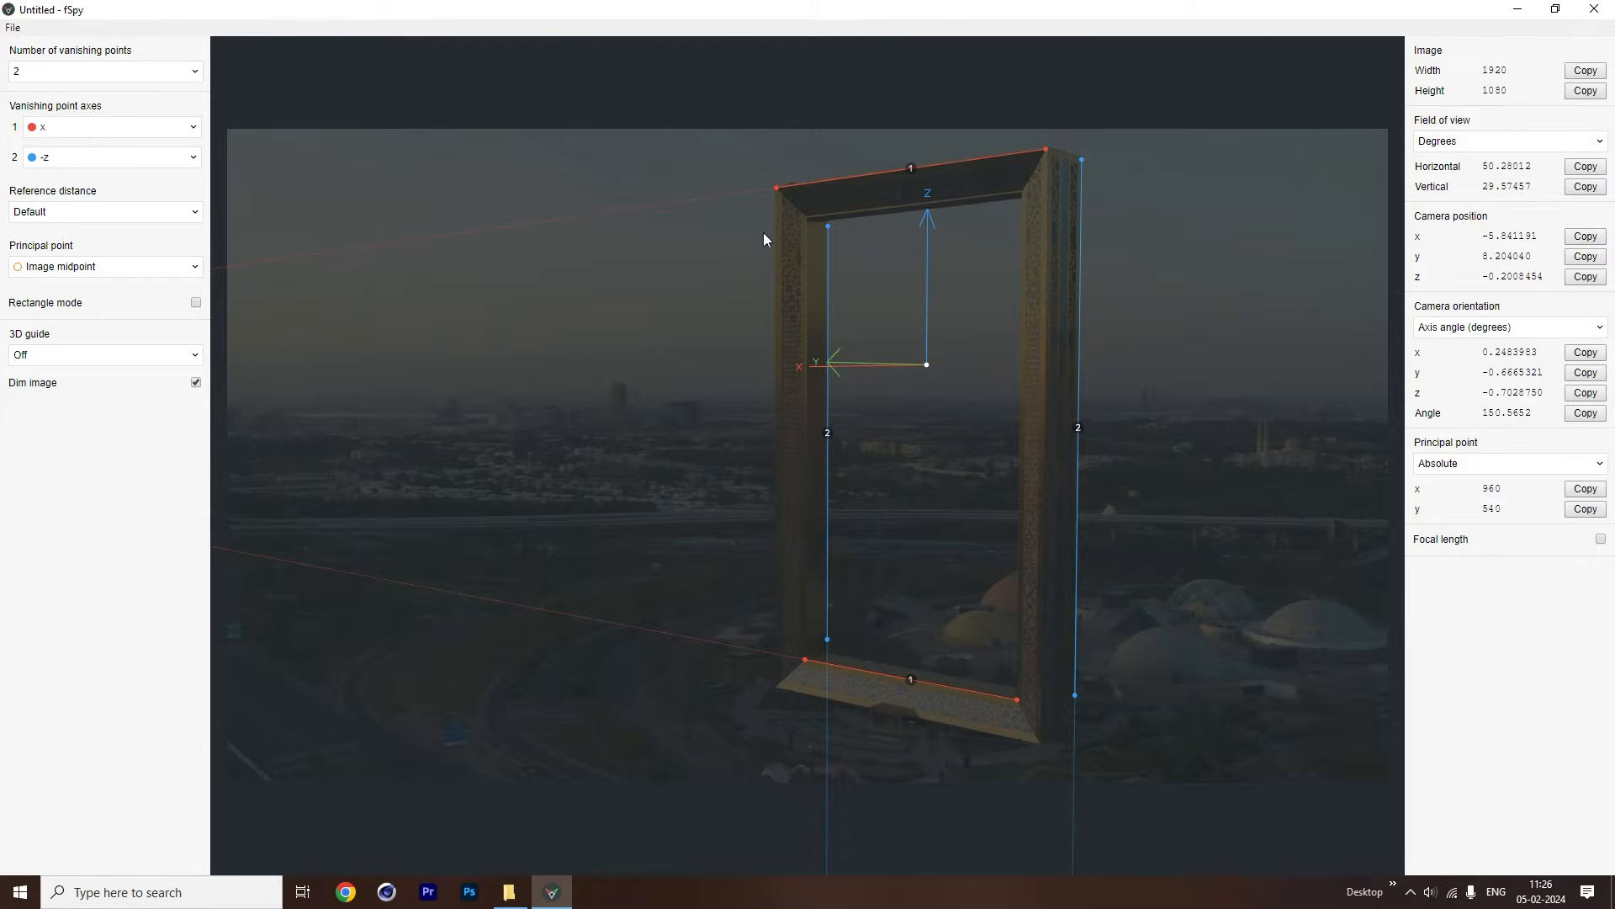
# Set the 3D guide to Box and move the origin so the box lines up with the frame's upper corner.
pyautogui.click(138, 366)
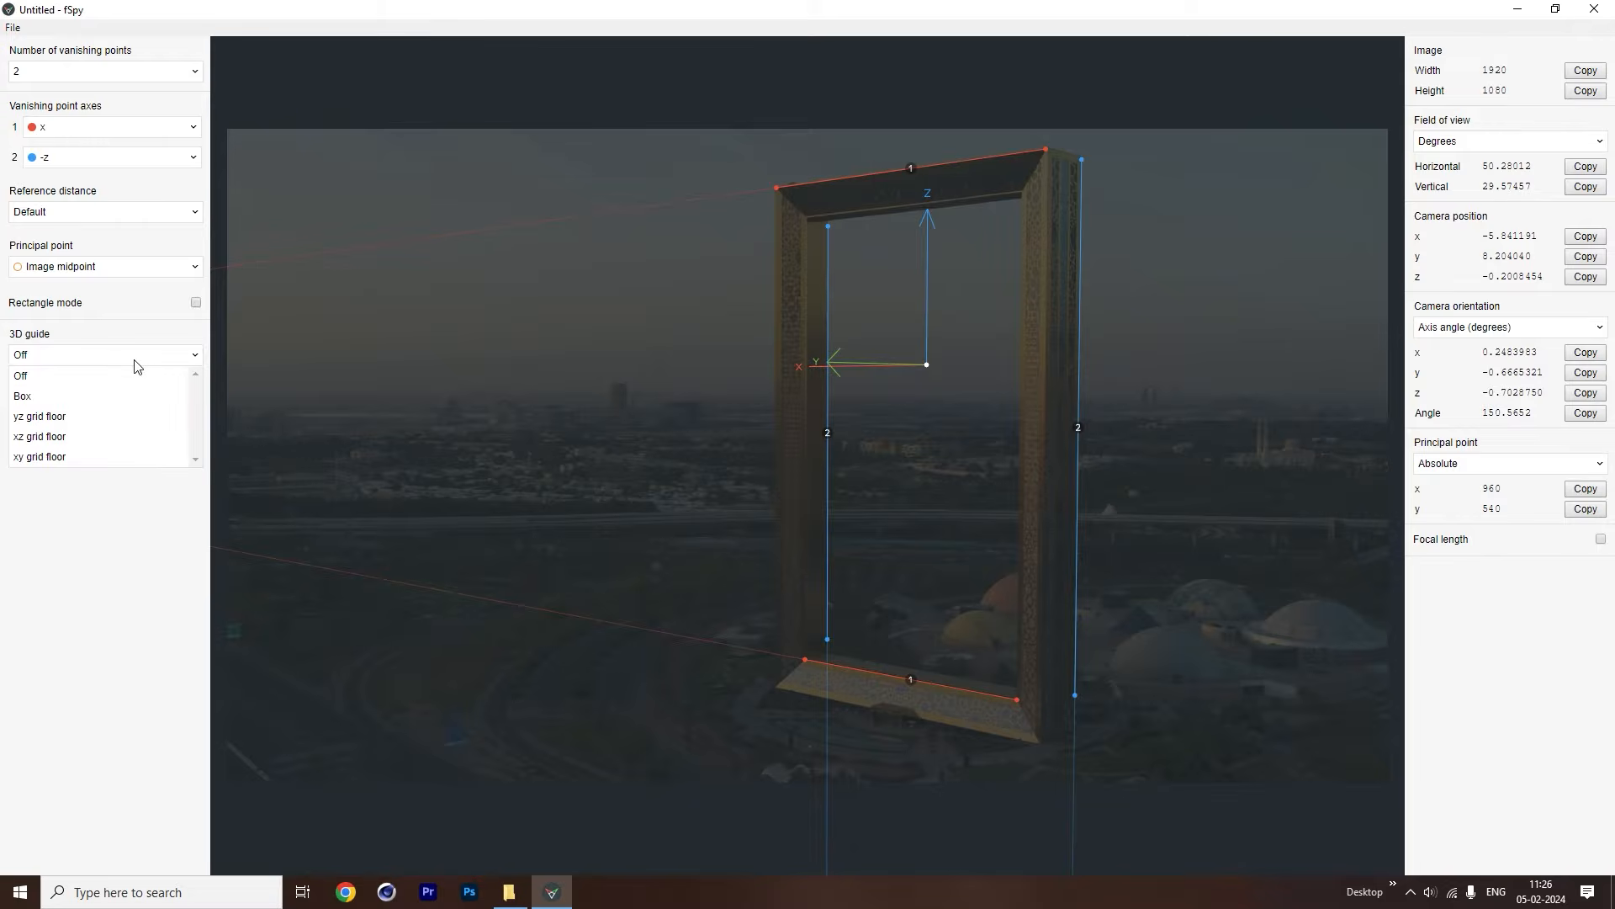
pyautogui.click(22, 395)
pyautogui.moveTo(925, 364); pyautogui.dragTo(987, 347)
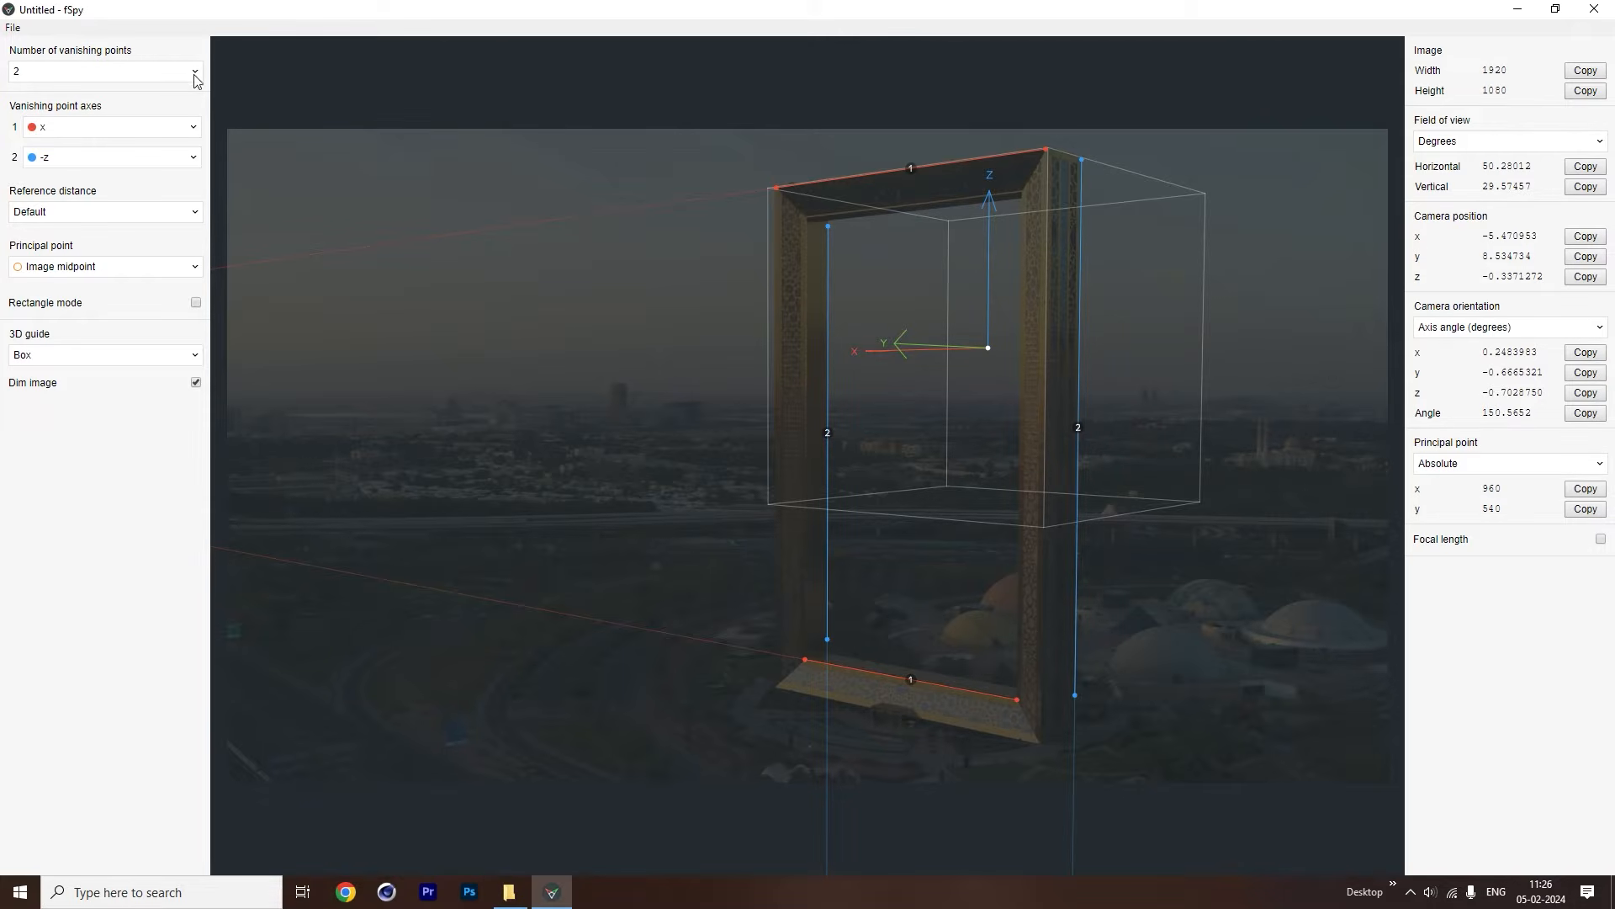
# Save the fSpy project as DubaiFrameFspy.fspy in the Tutorials folder, replacing the existing file.
pyautogui.click(13, 28)
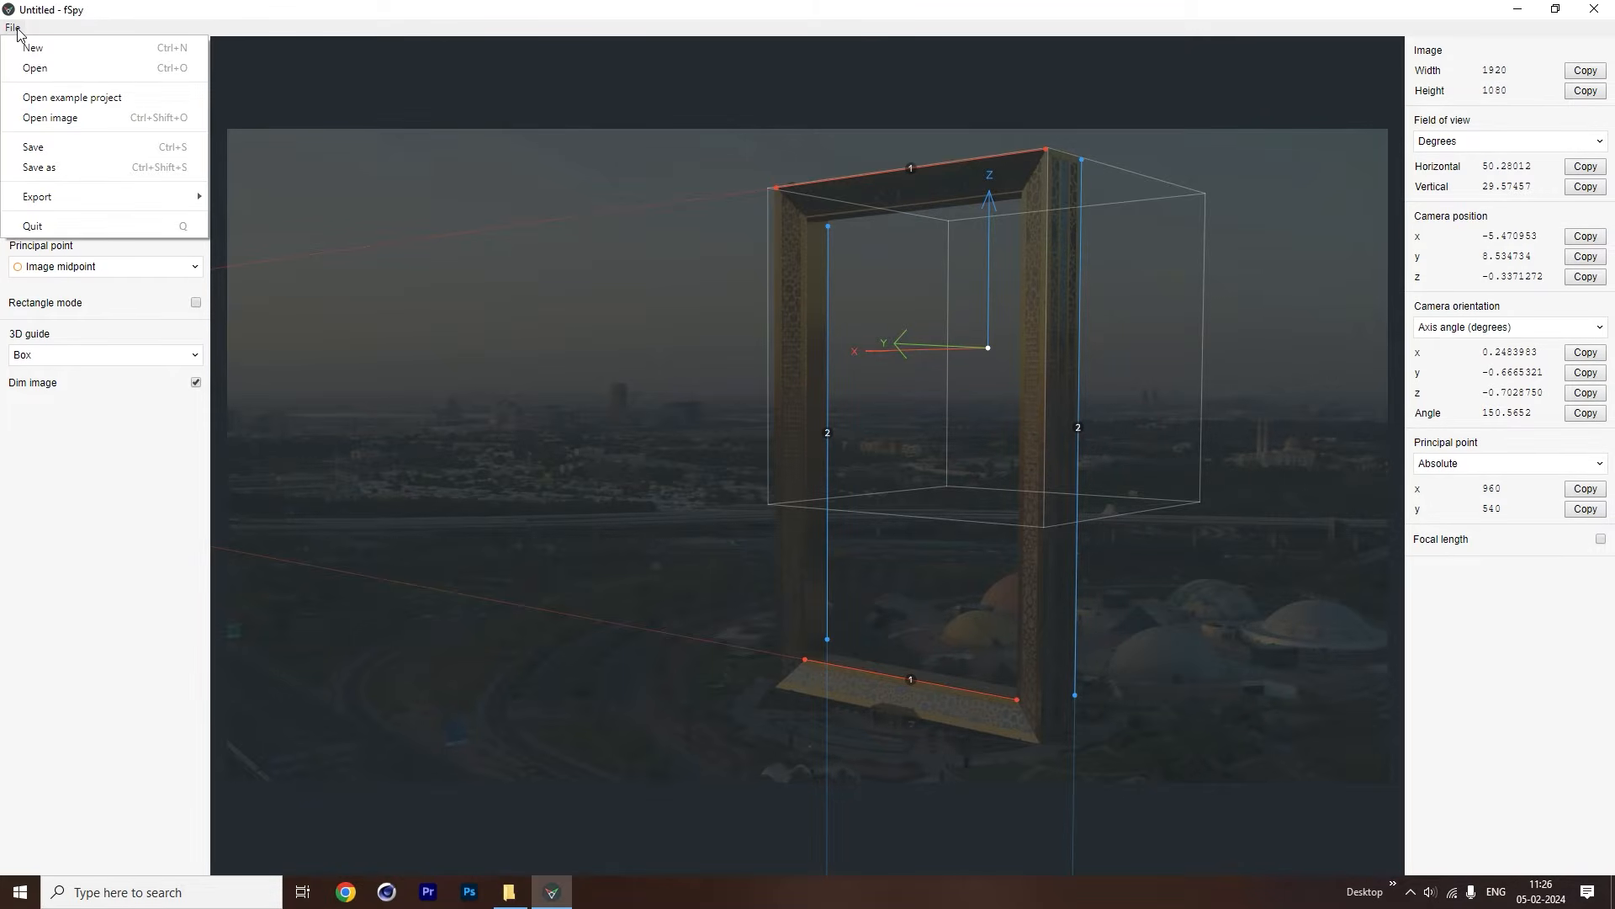
pyautogui.click(53, 168)
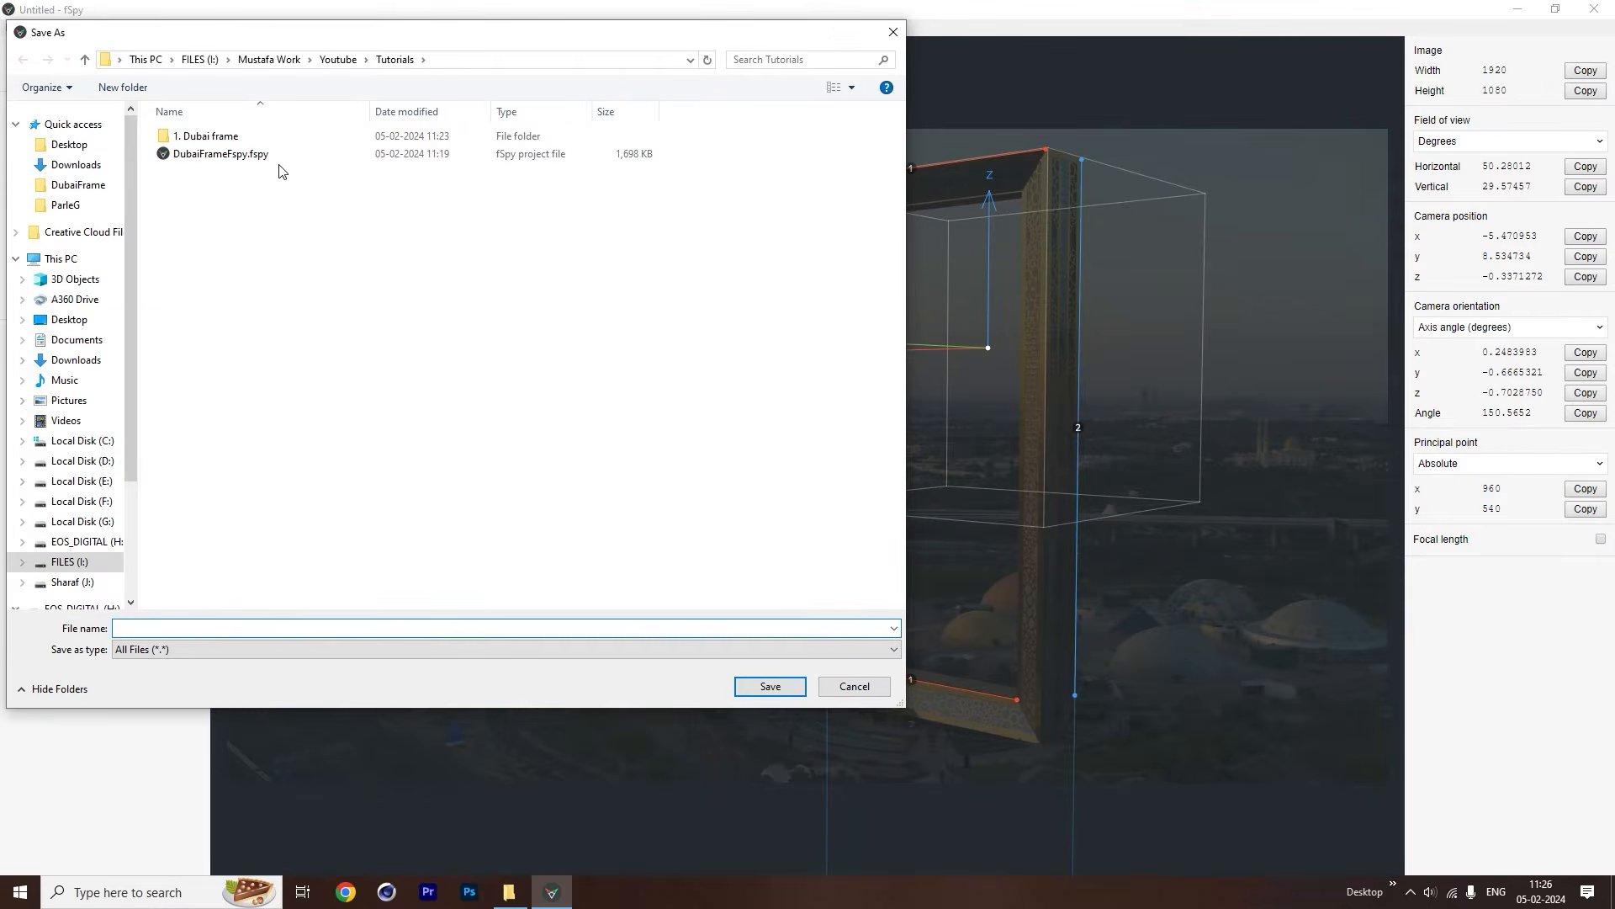
pyautogui.click(253, 160)
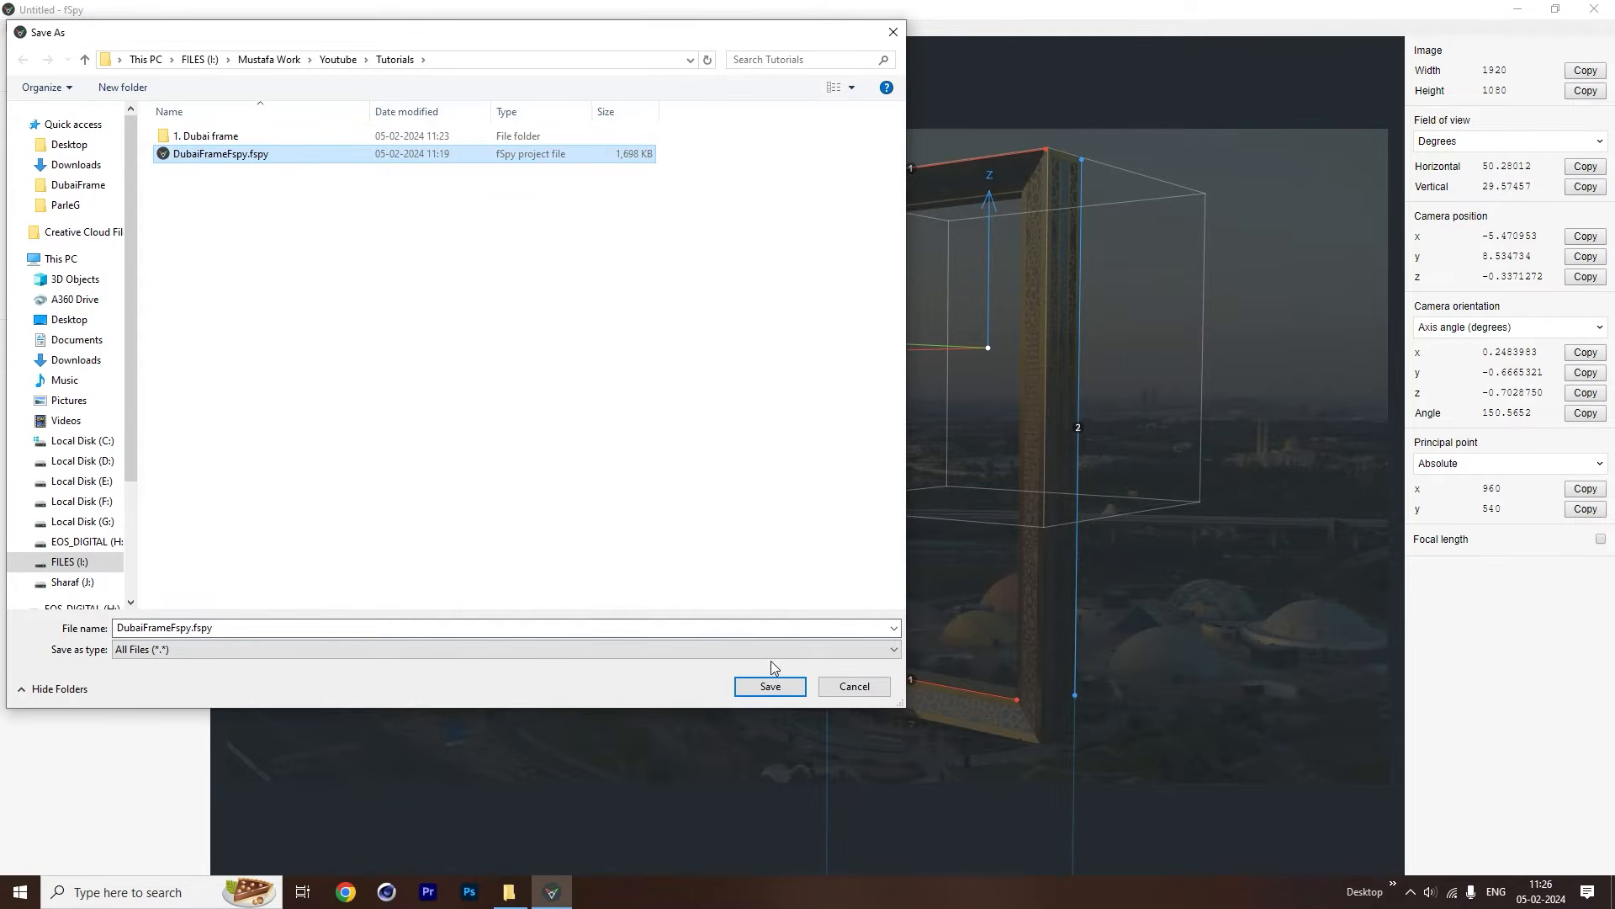
pyautogui.click(777, 689)
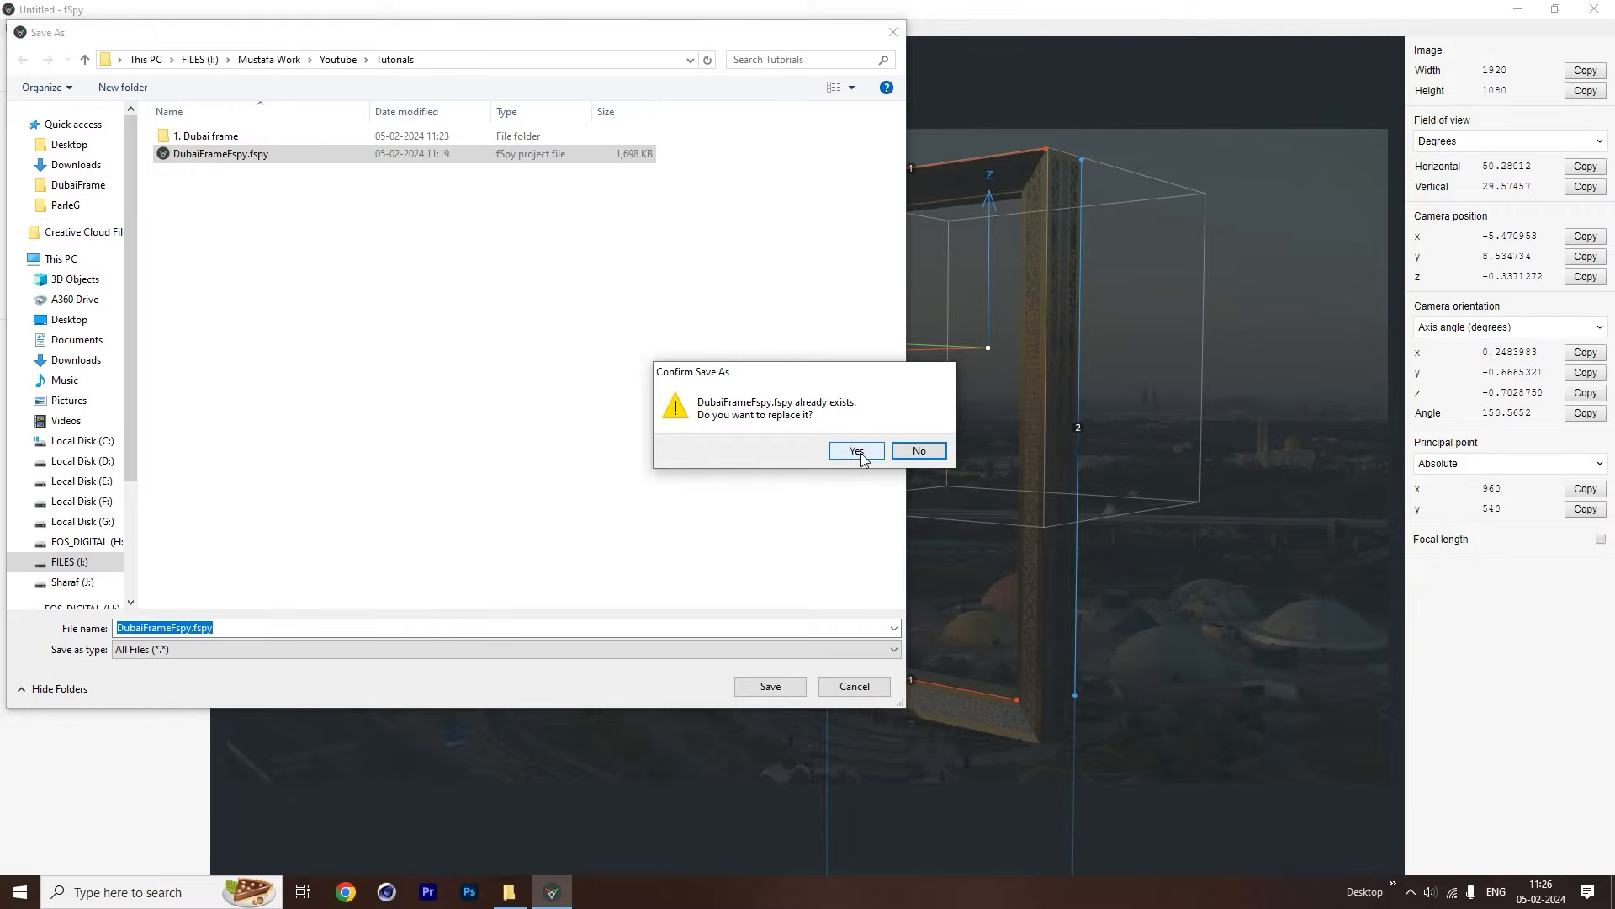
pyautogui.click(856, 452)
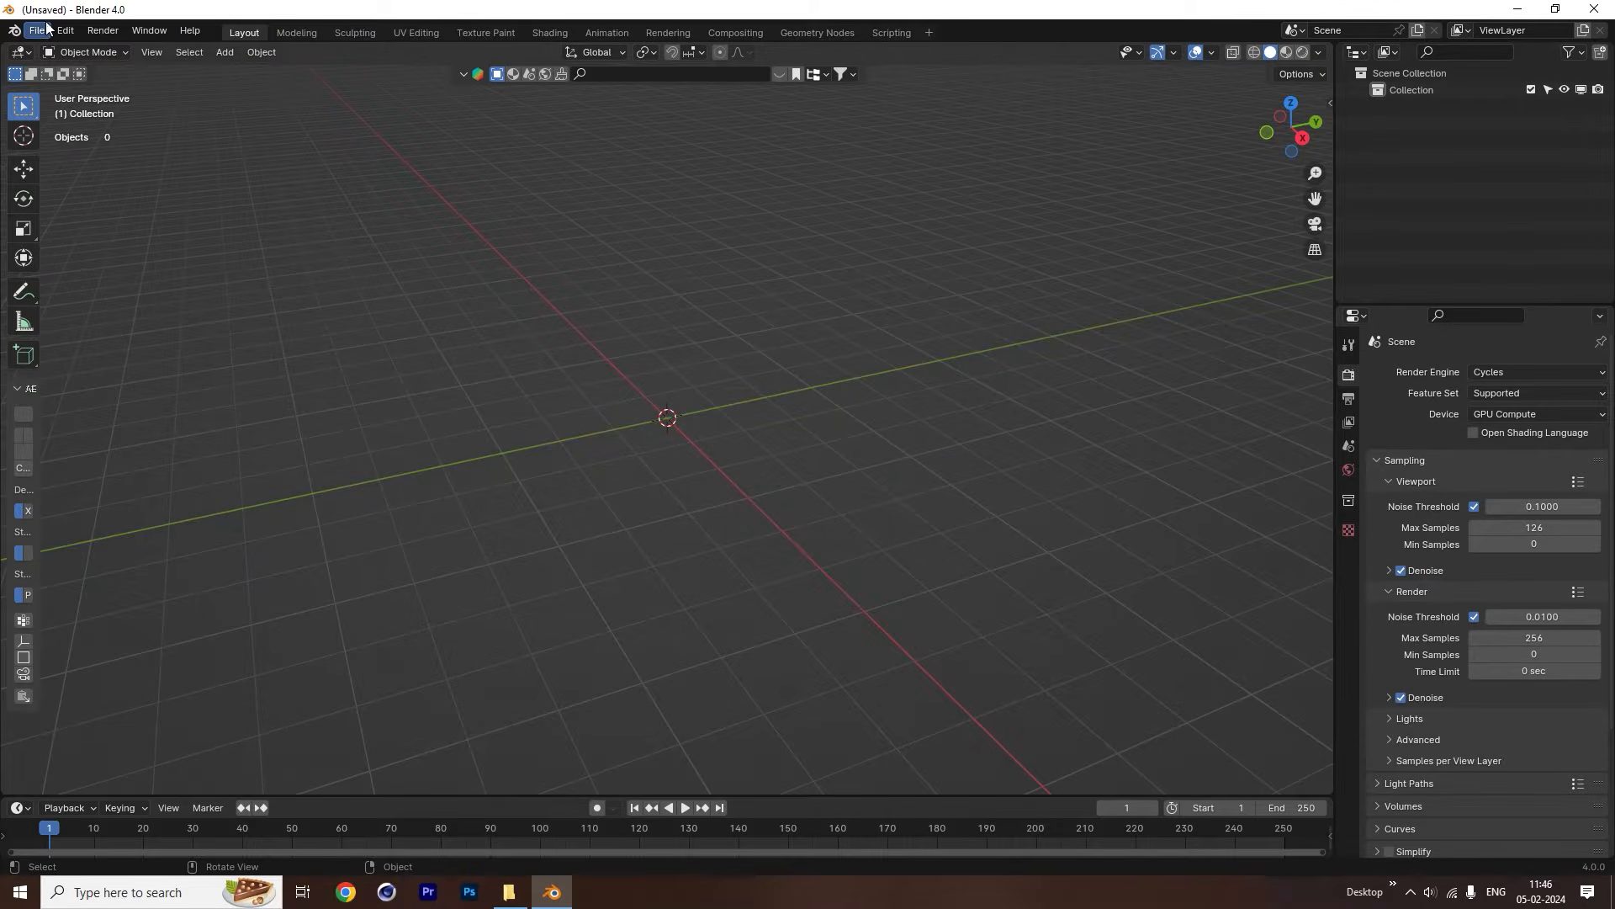
# In Blender, look for the fSpy import option and search the add-on preferences for "fsp" to check that the importer is enabled.
pyautogui.click(37, 30)
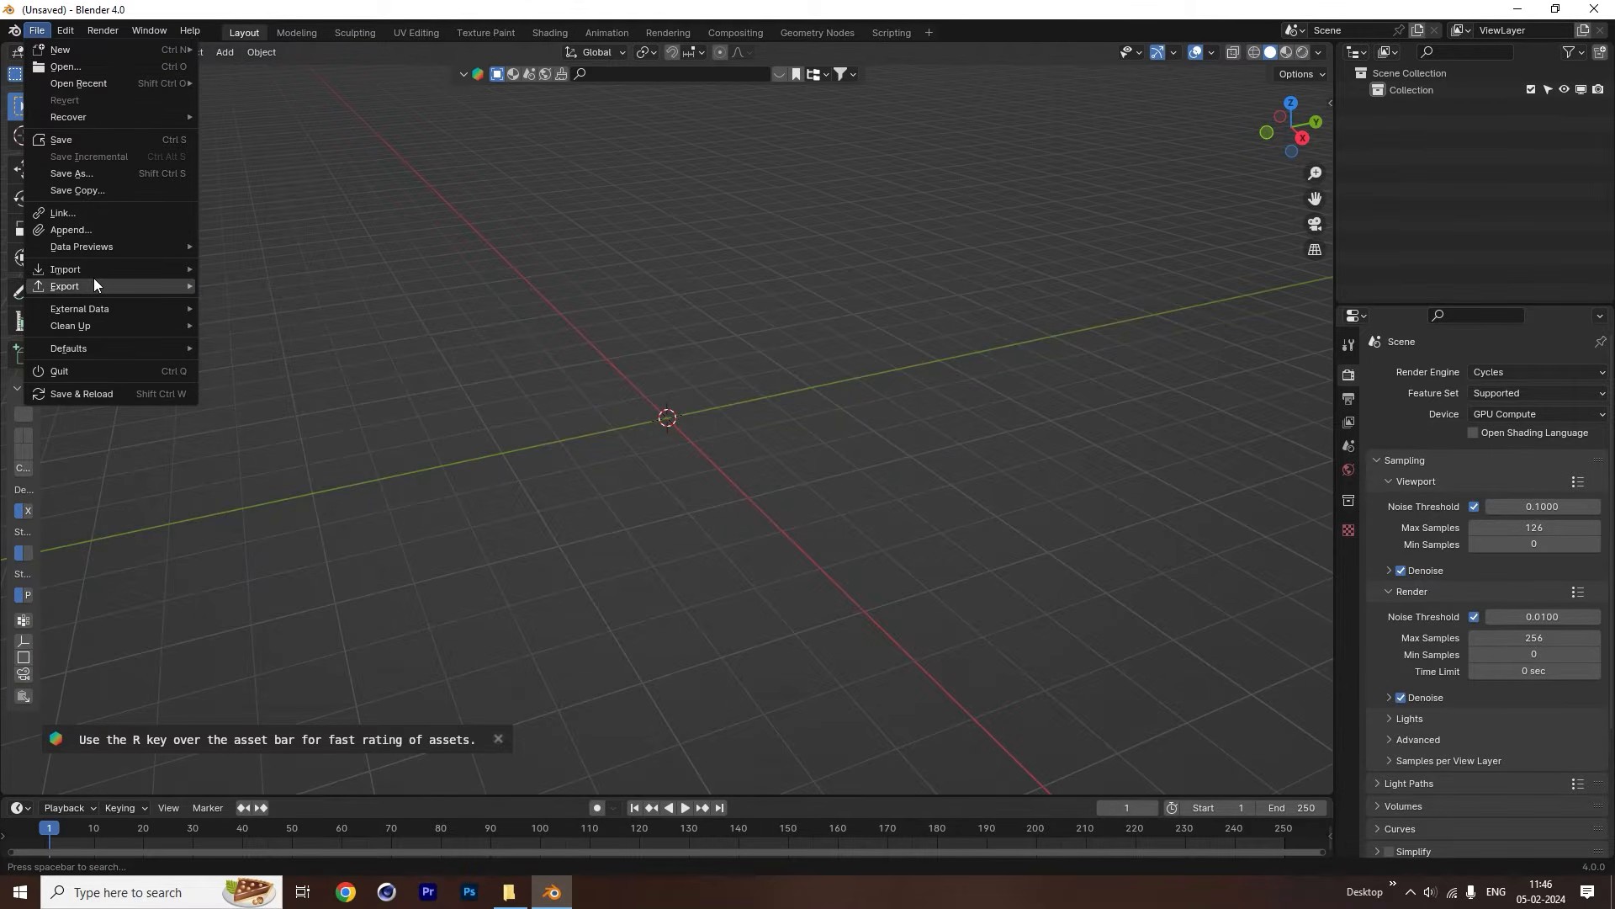
pyautogui.moveTo(88, 270)
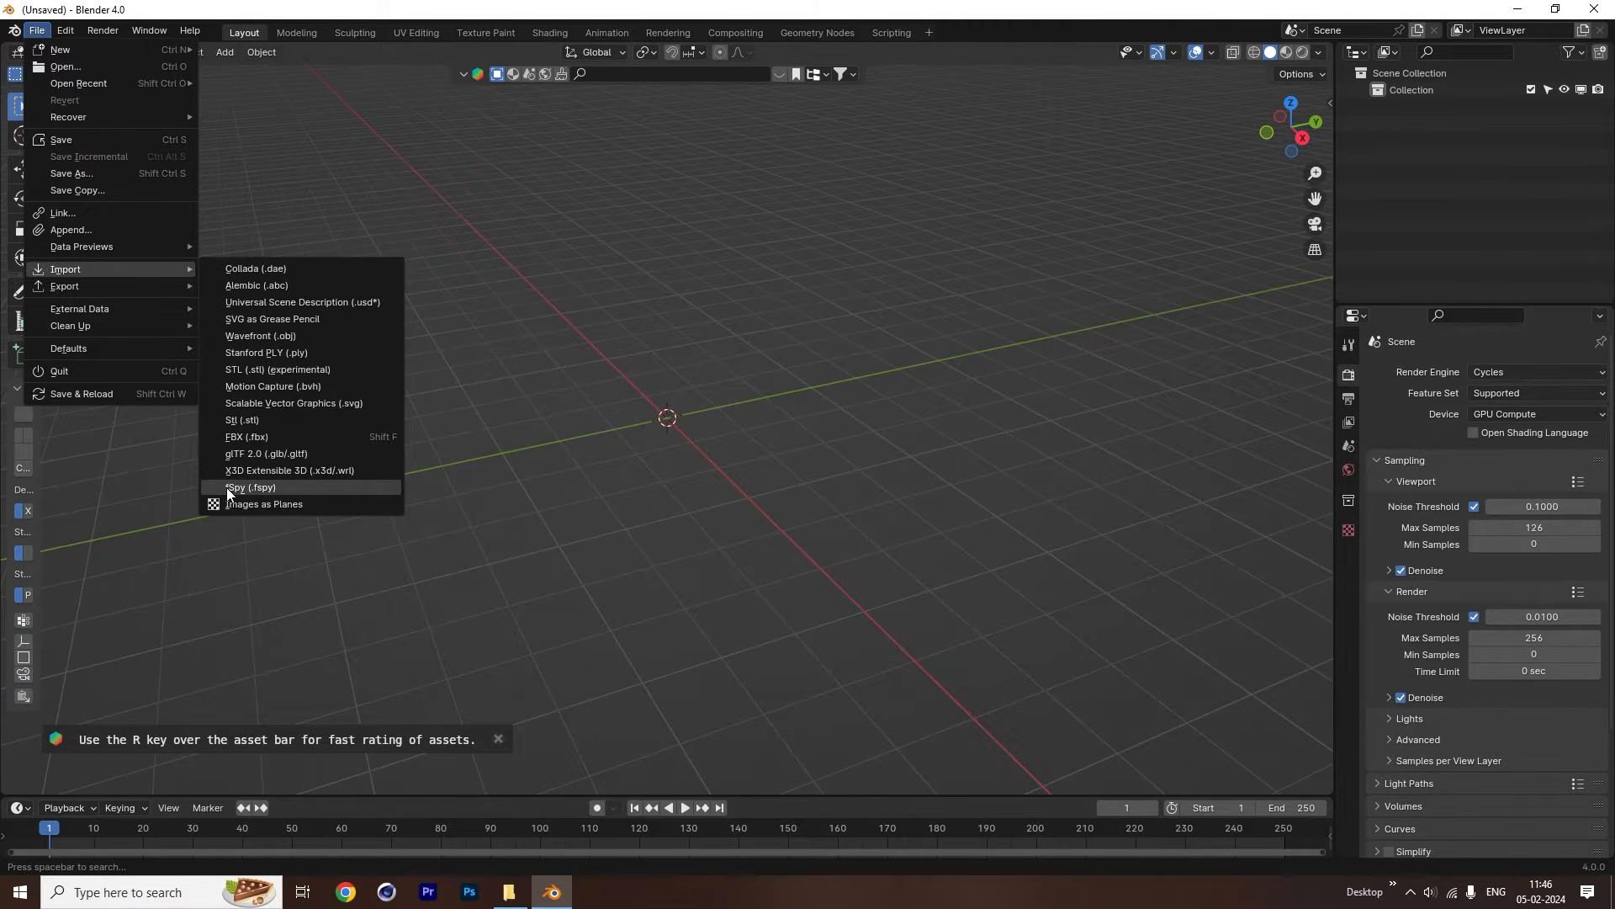
pyautogui.click(65, 30)
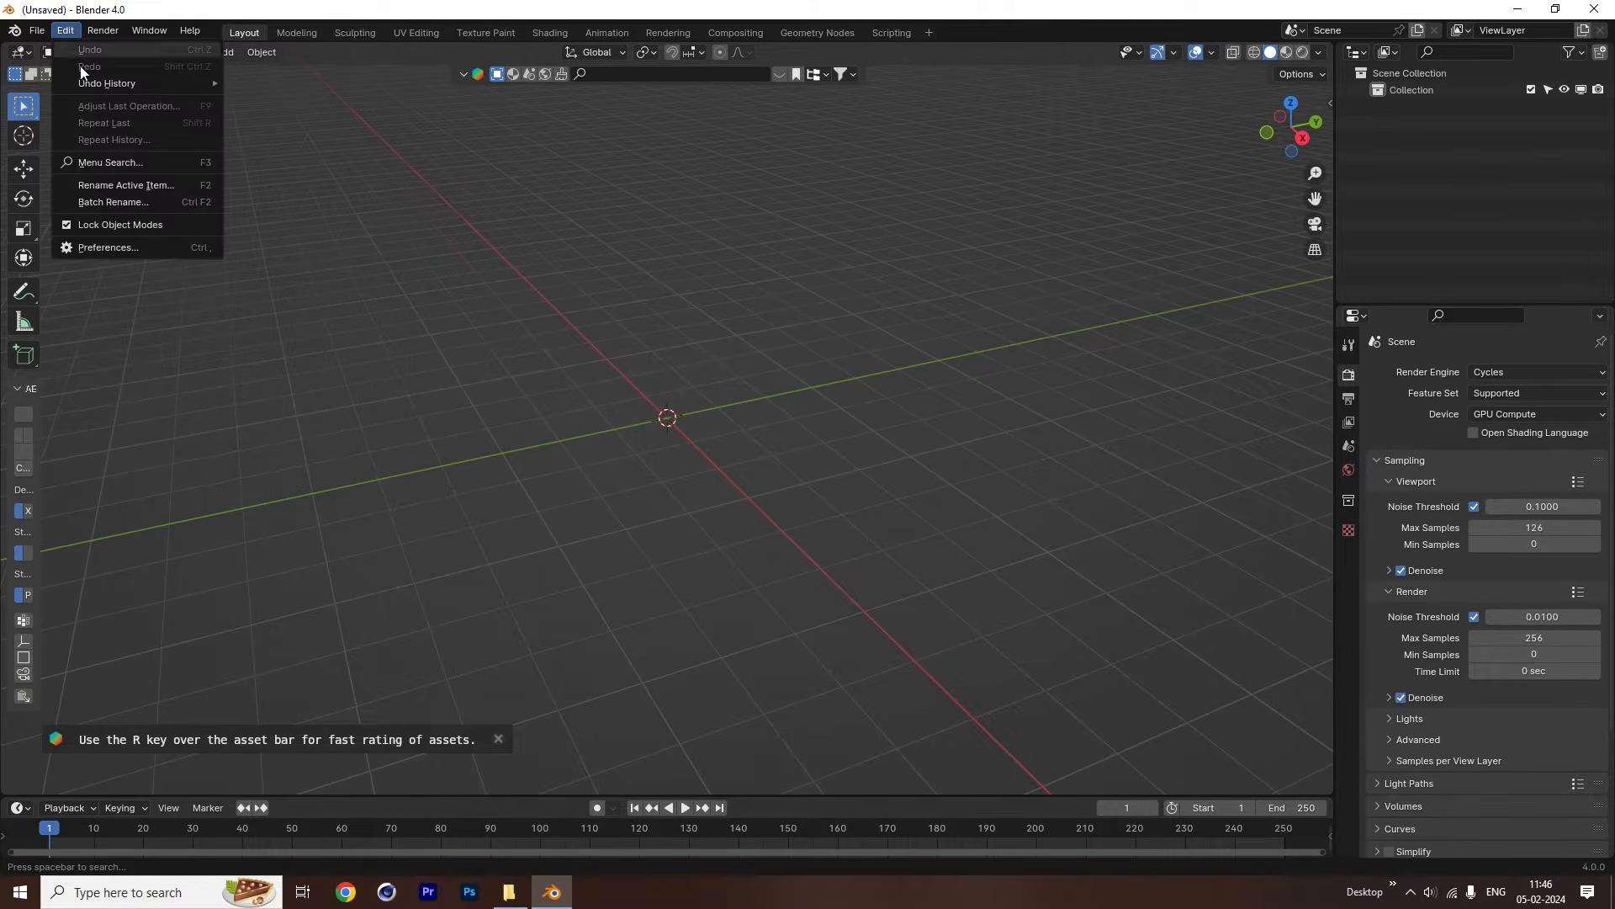
pyautogui.click(113, 246)
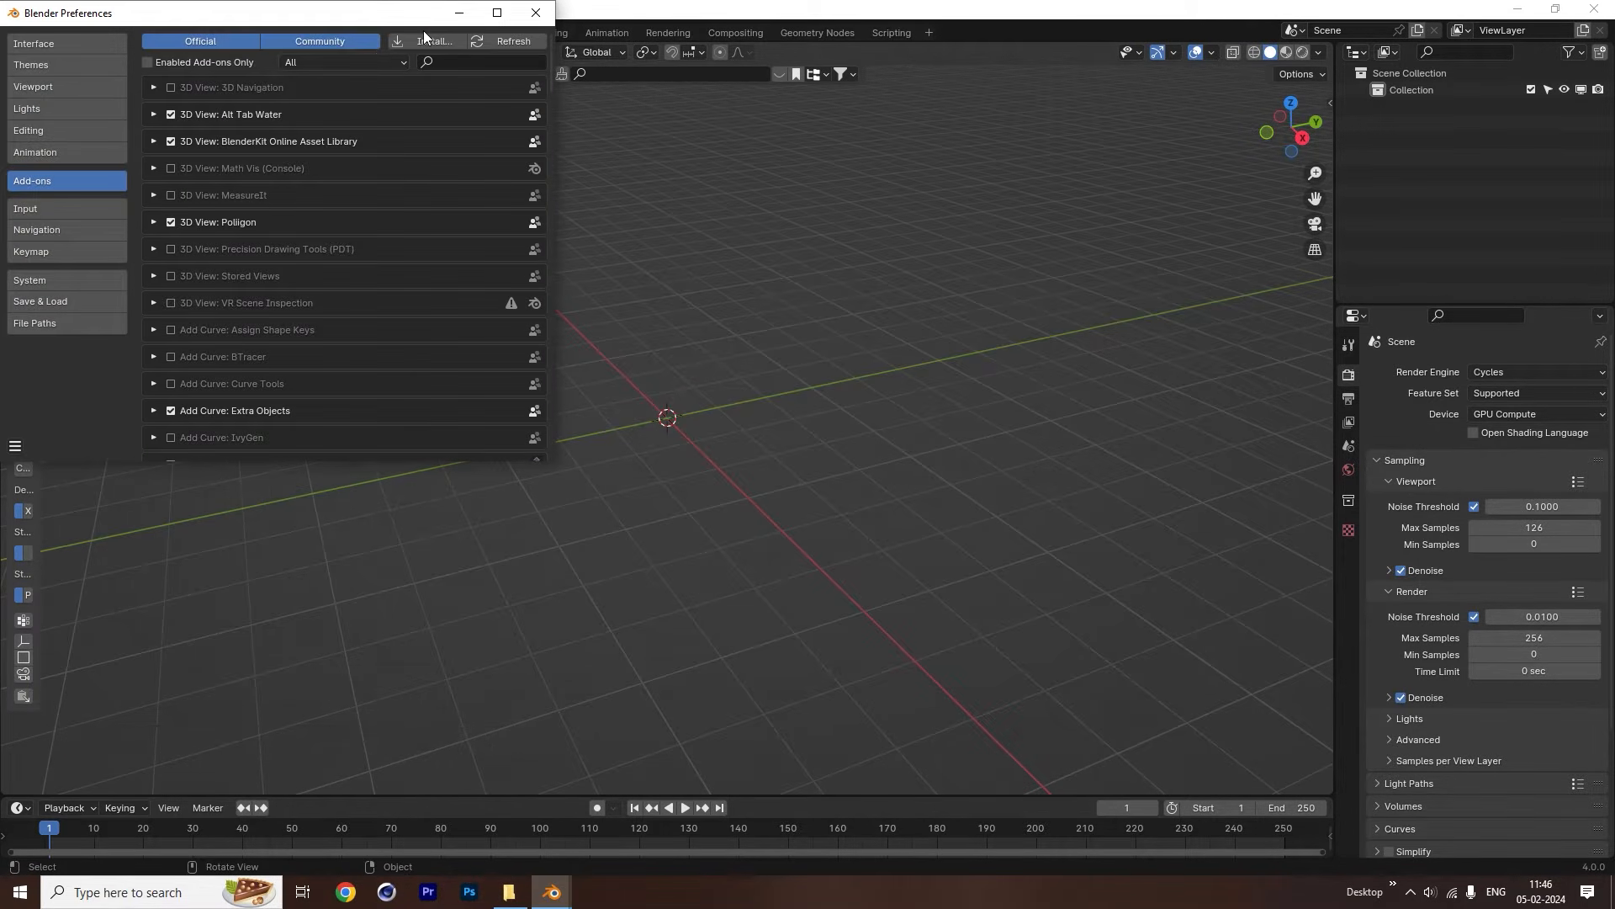
pyautogui.click(445, 63)
pyautogui.write('fsp')
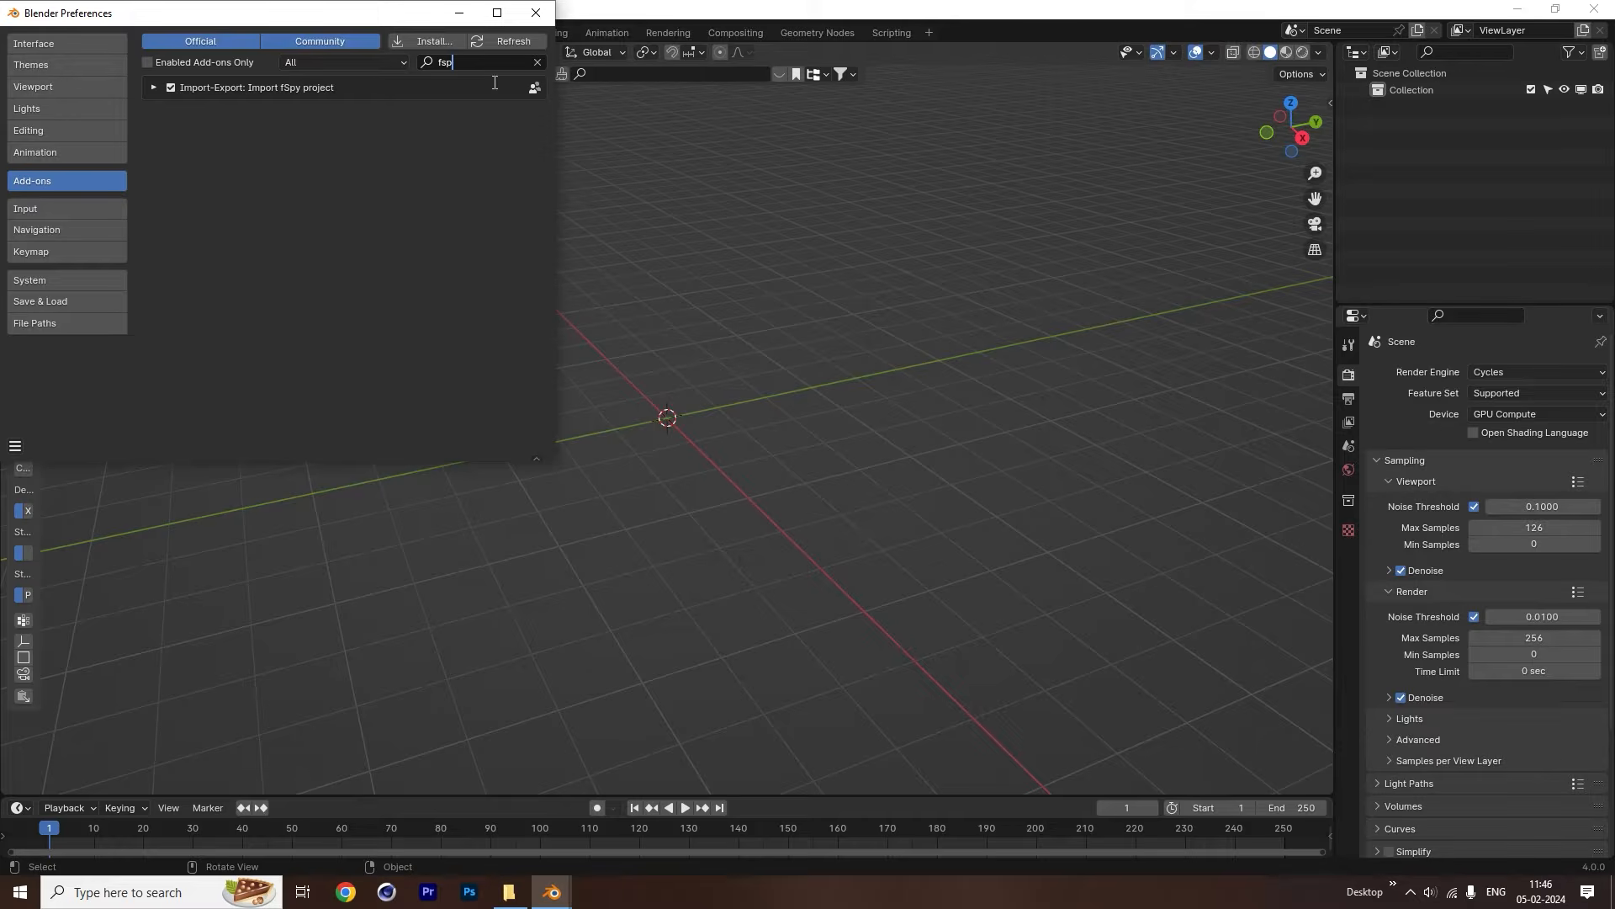
pyautogui.click(535, 12)
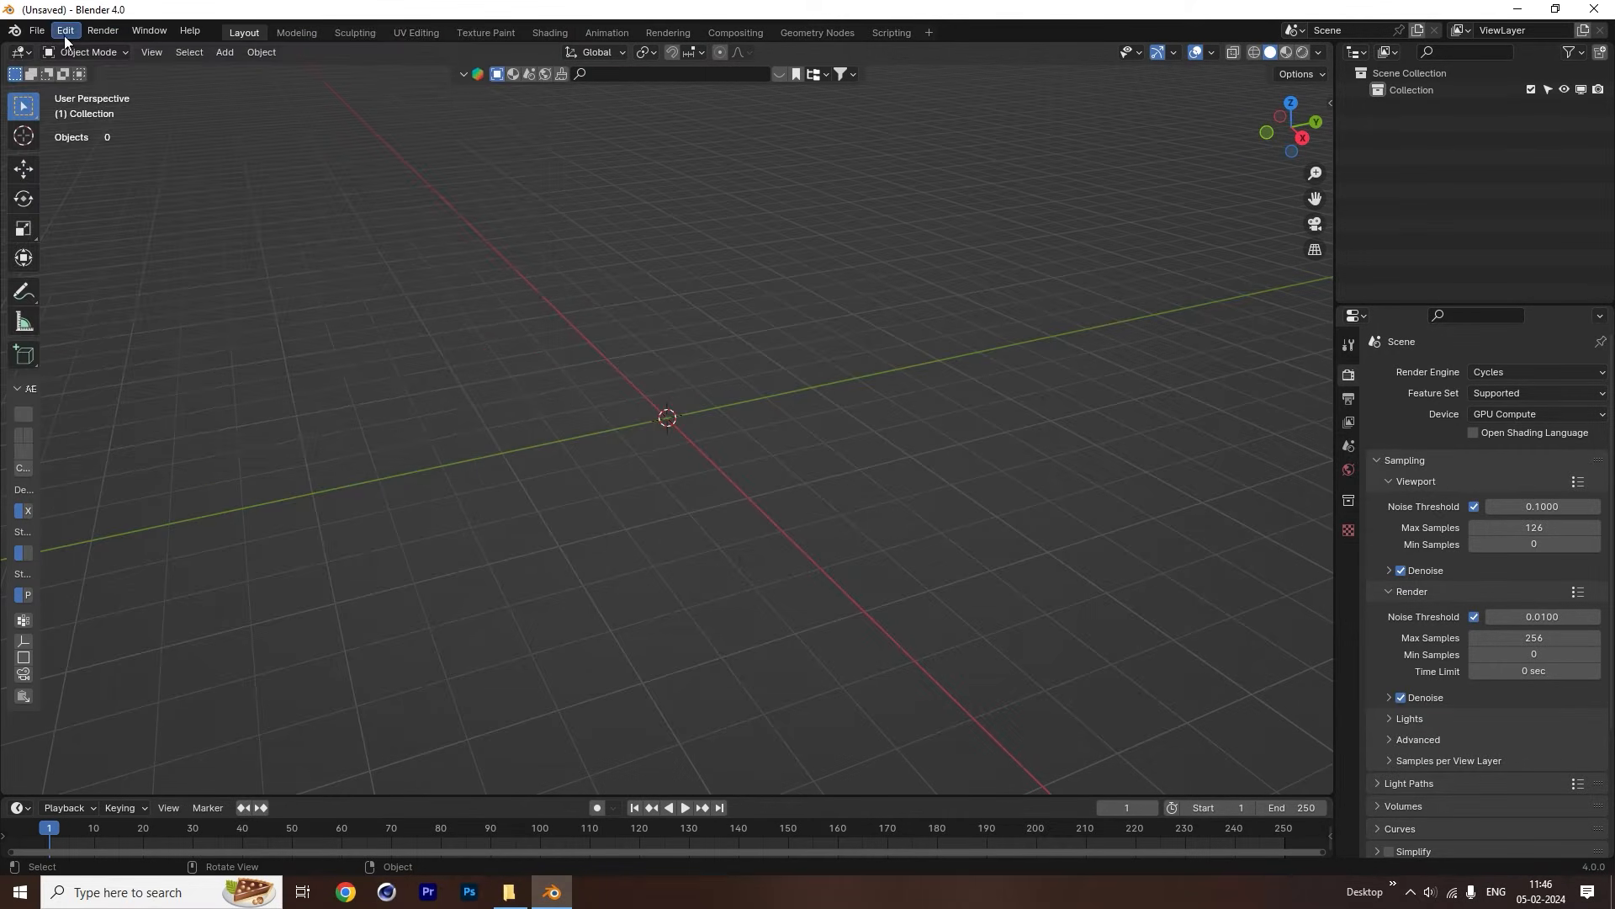
# Import the DubaiFrameFspy.fspy project from the 1. Dubai frame folder with its background image.
pyautogui.click(40, 31)
pyautogui.moveTo(125, 270)
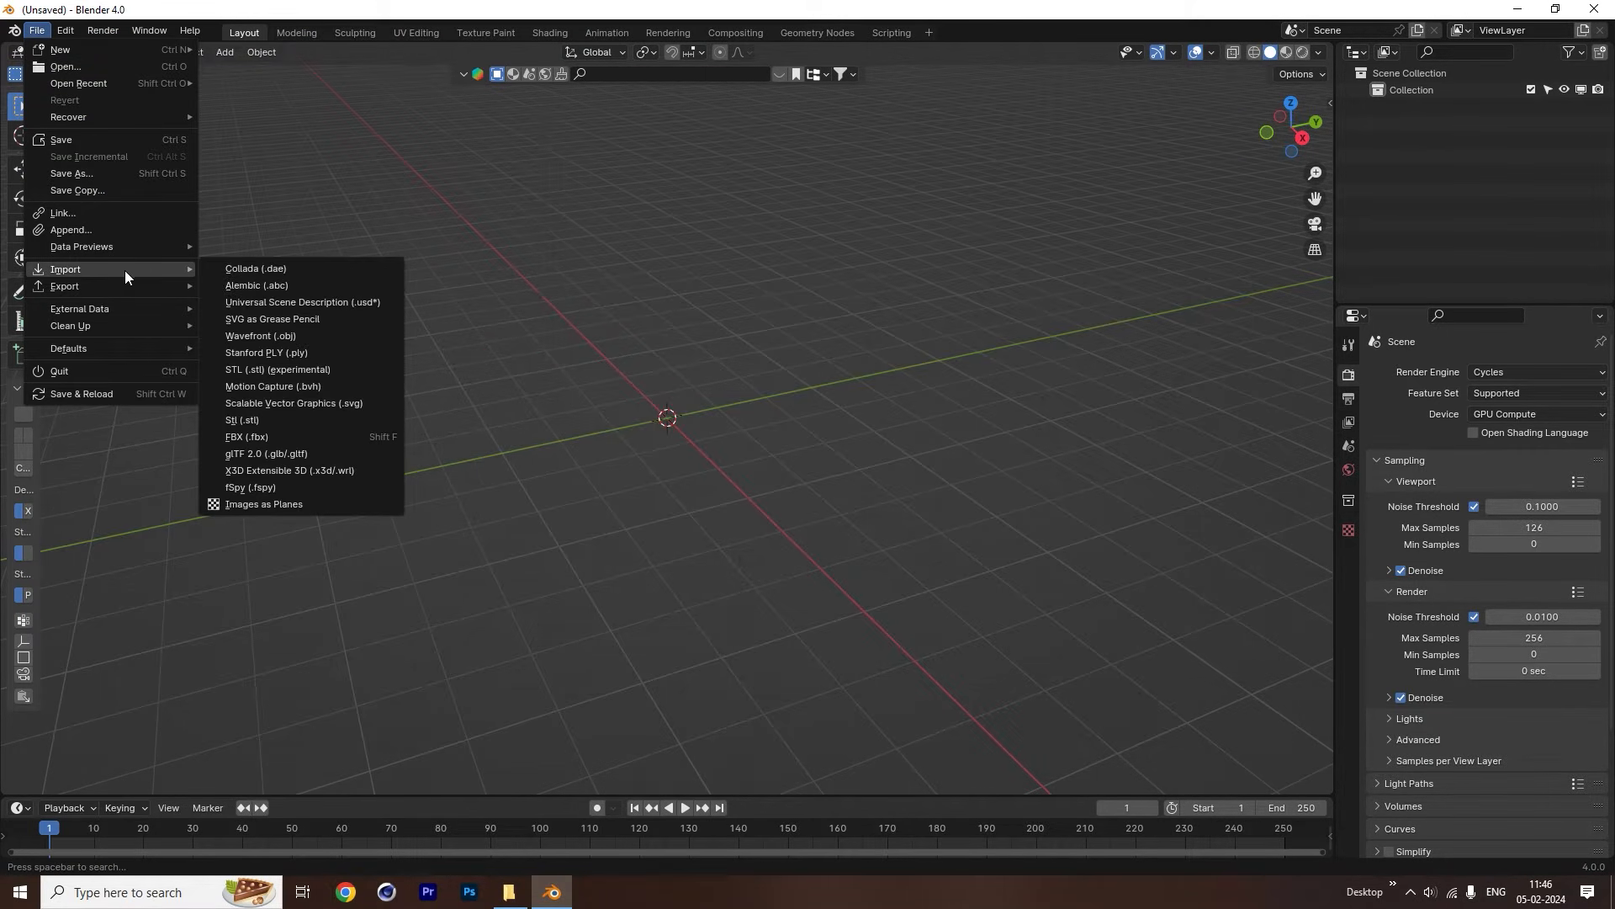
pyautogui.click(281, 490)
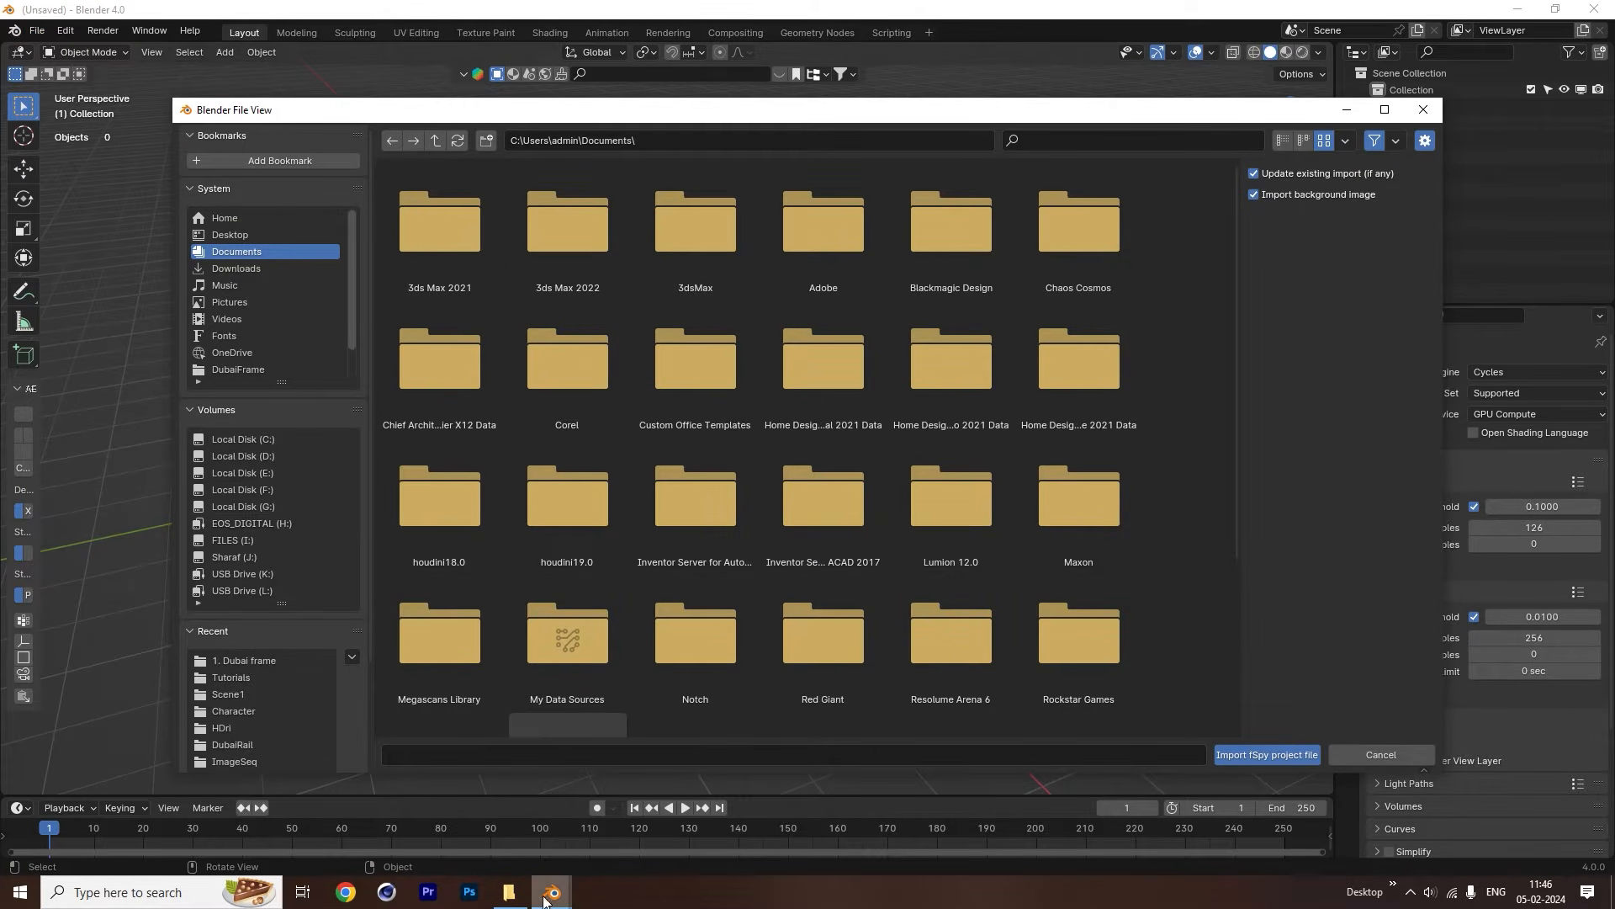
pyautogui.click(515, 902)
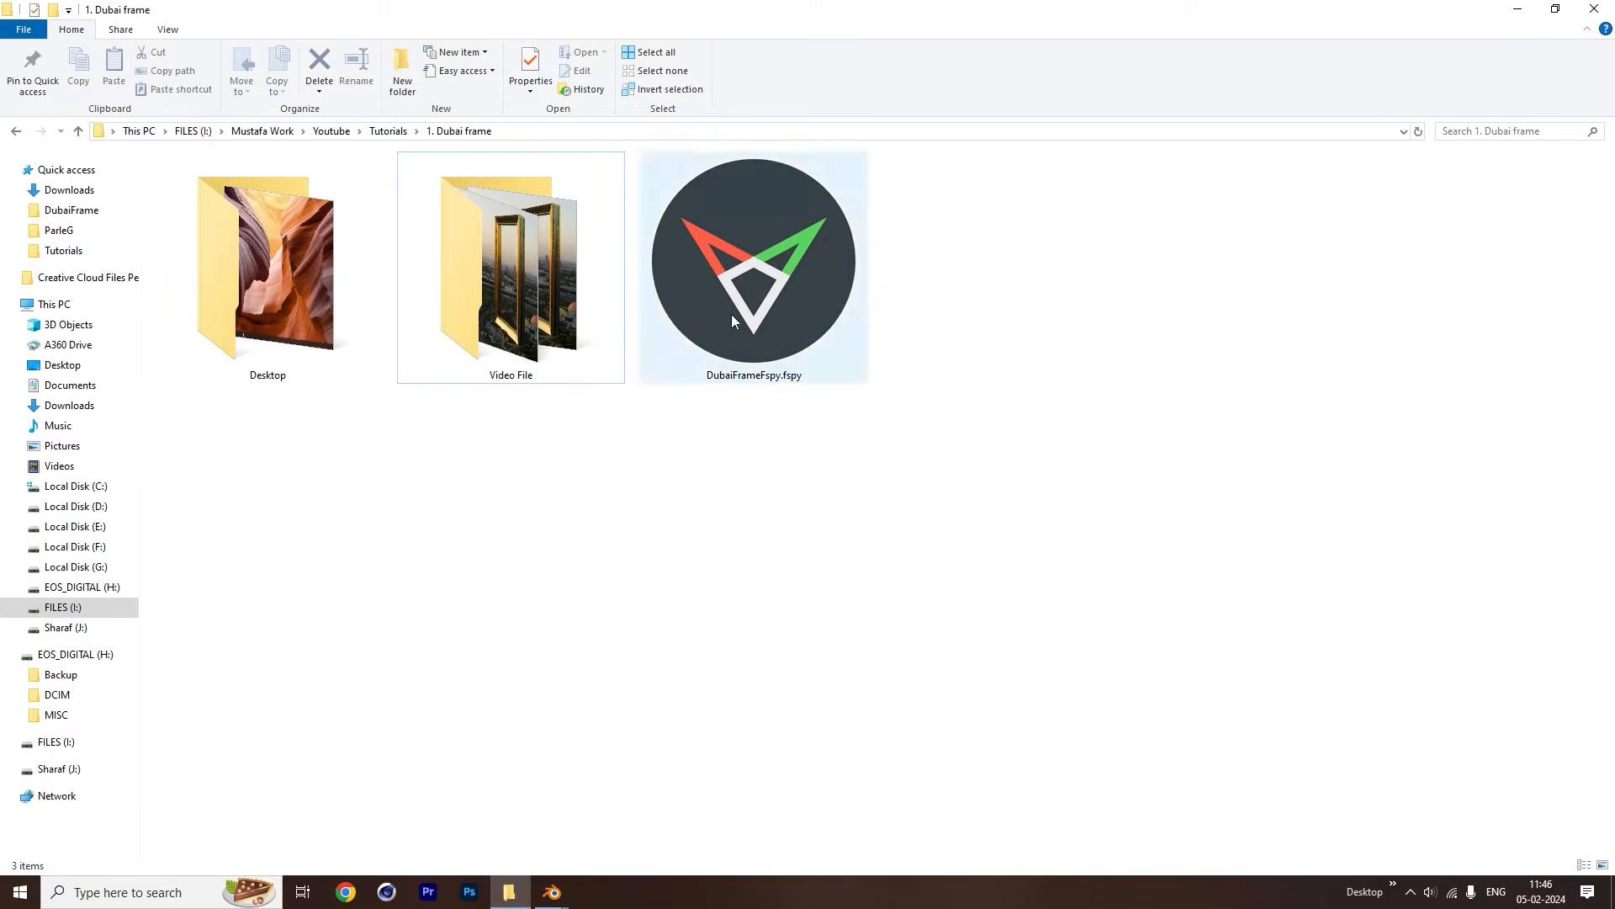
pyautogui.moveTo(730, 315); pyautogui.dragTo(730, 466)
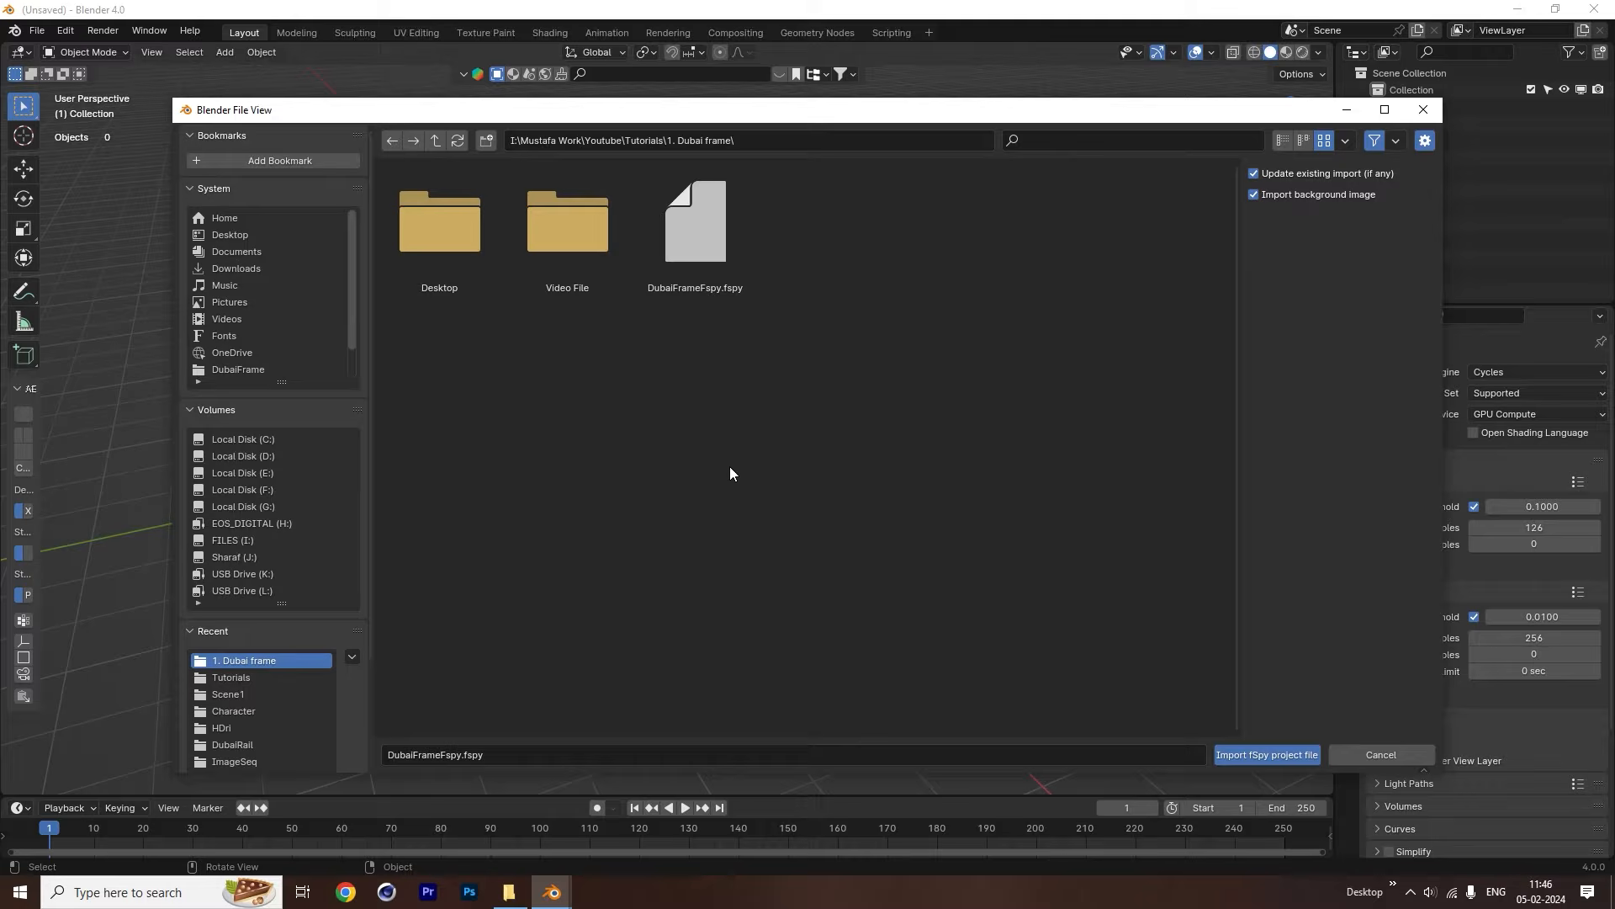
pyautogui.click(702, 260)
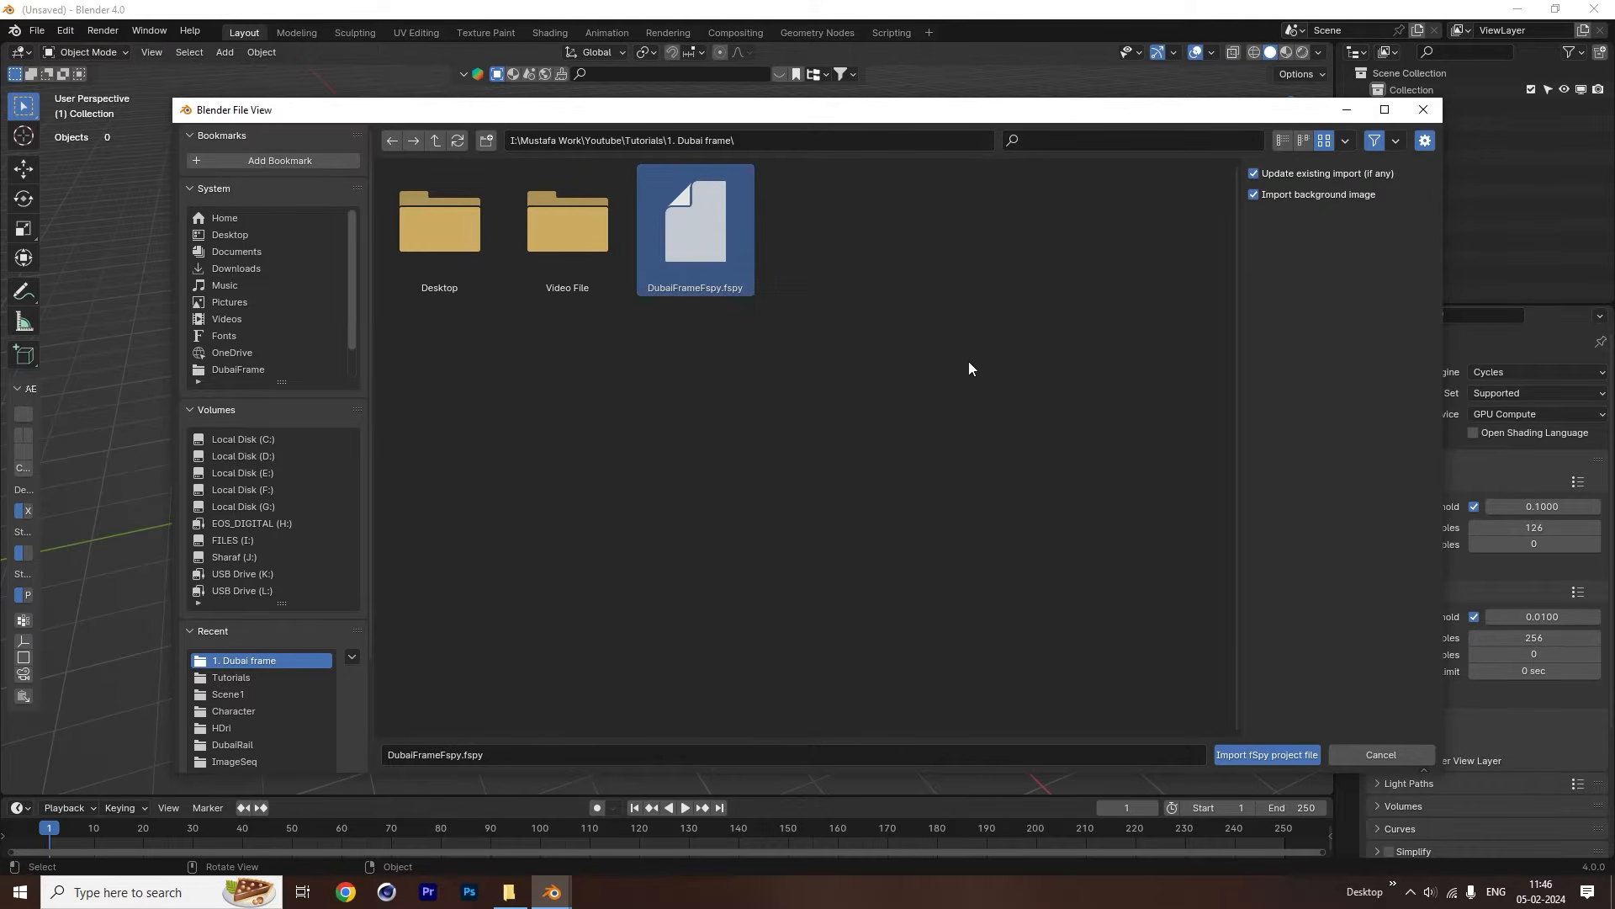
pyautogui.click(1247, 757)
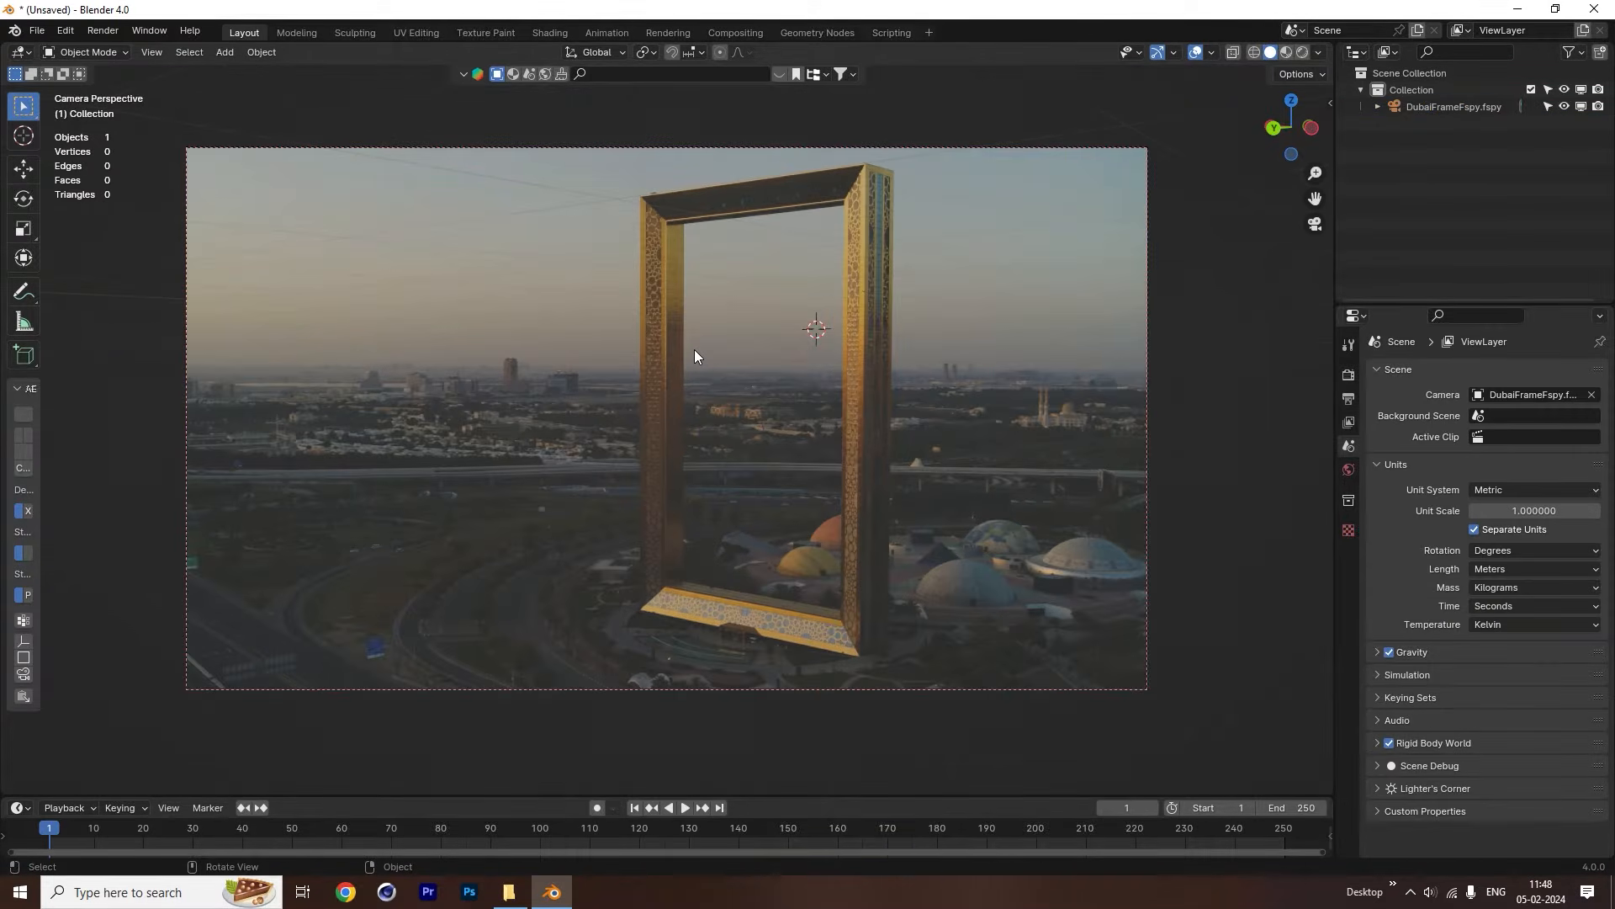
# Add a plane mesh to the scene and set its X rotation to 90°.
pyautogui.hotkey('shift', 'a')
pyautogui.moveTo(694, 351)
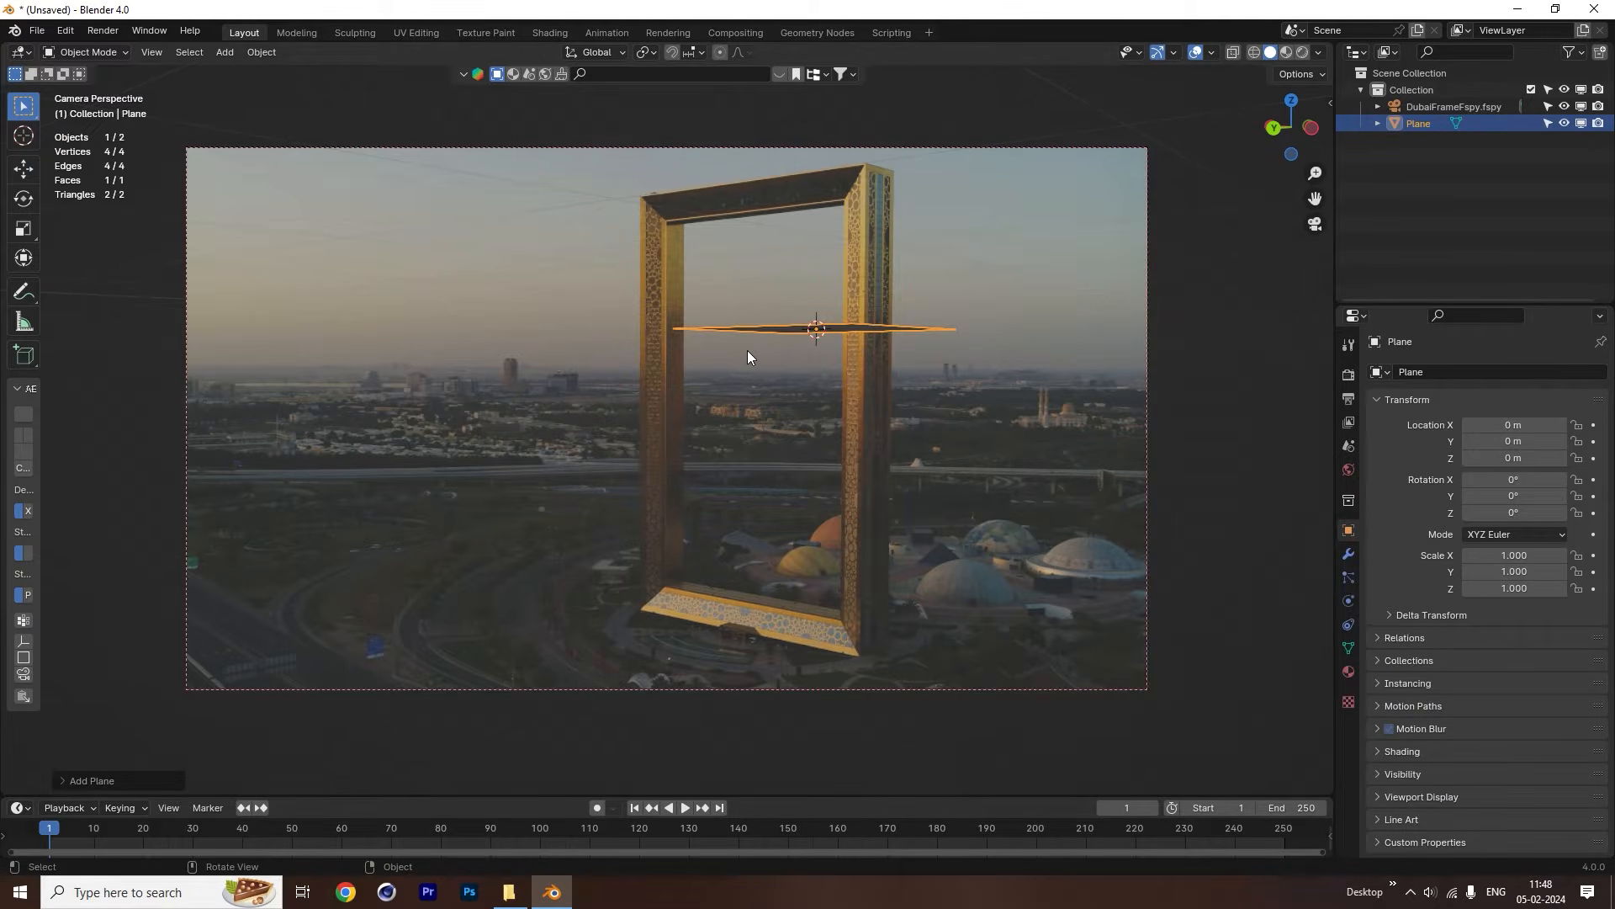
pyautogui.click(1505, 483)
pyautogui.write('90')
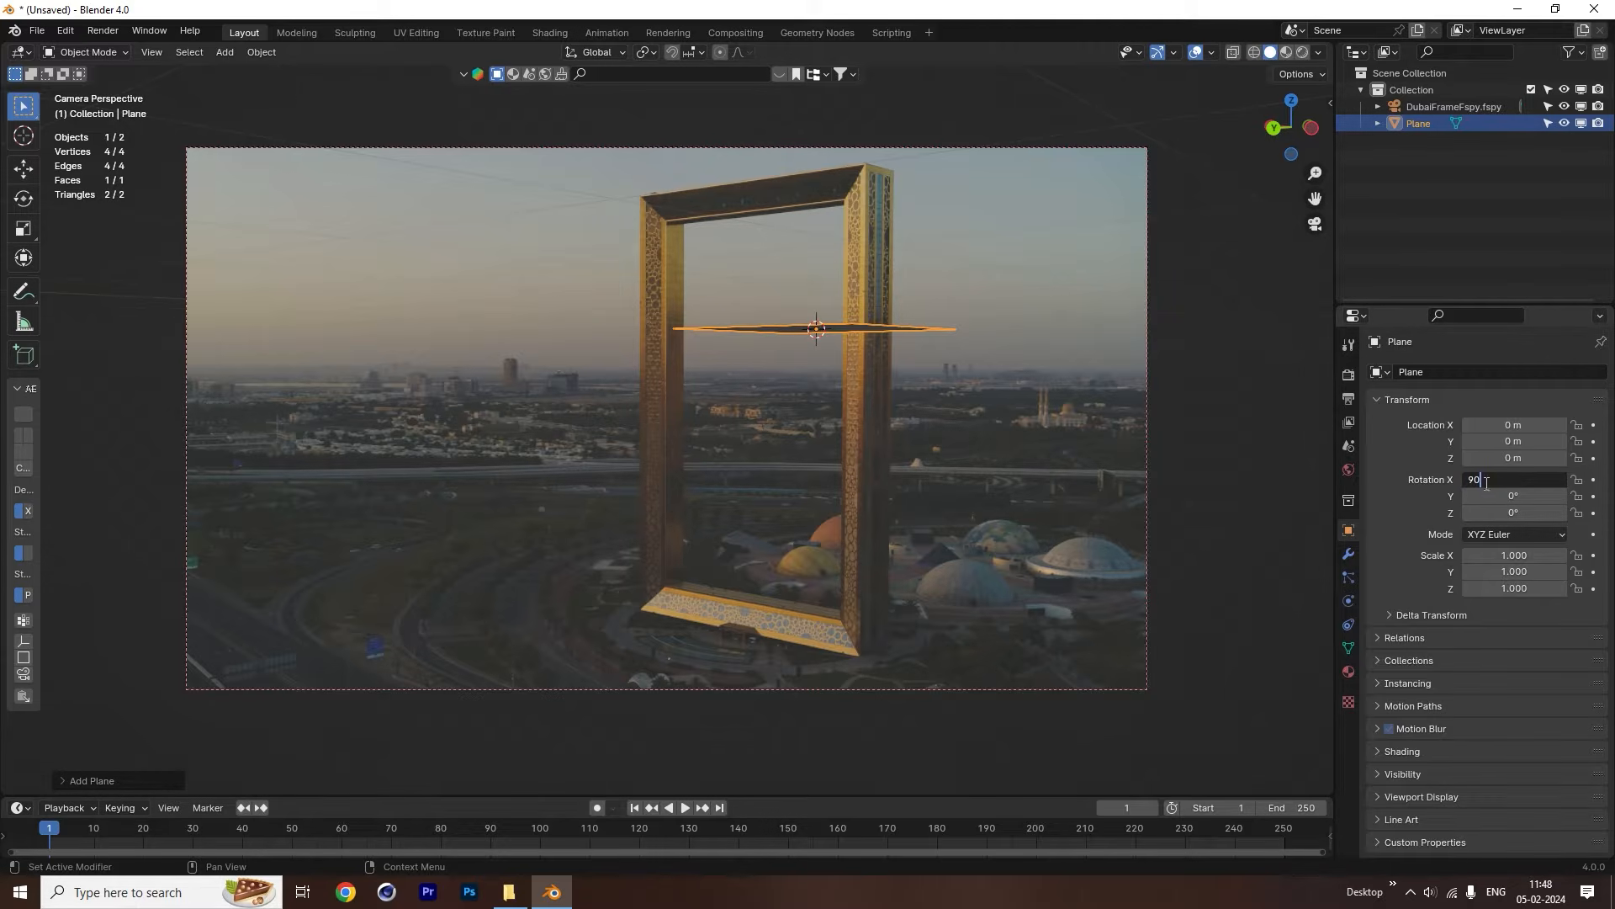
pyautogui.press('Return')
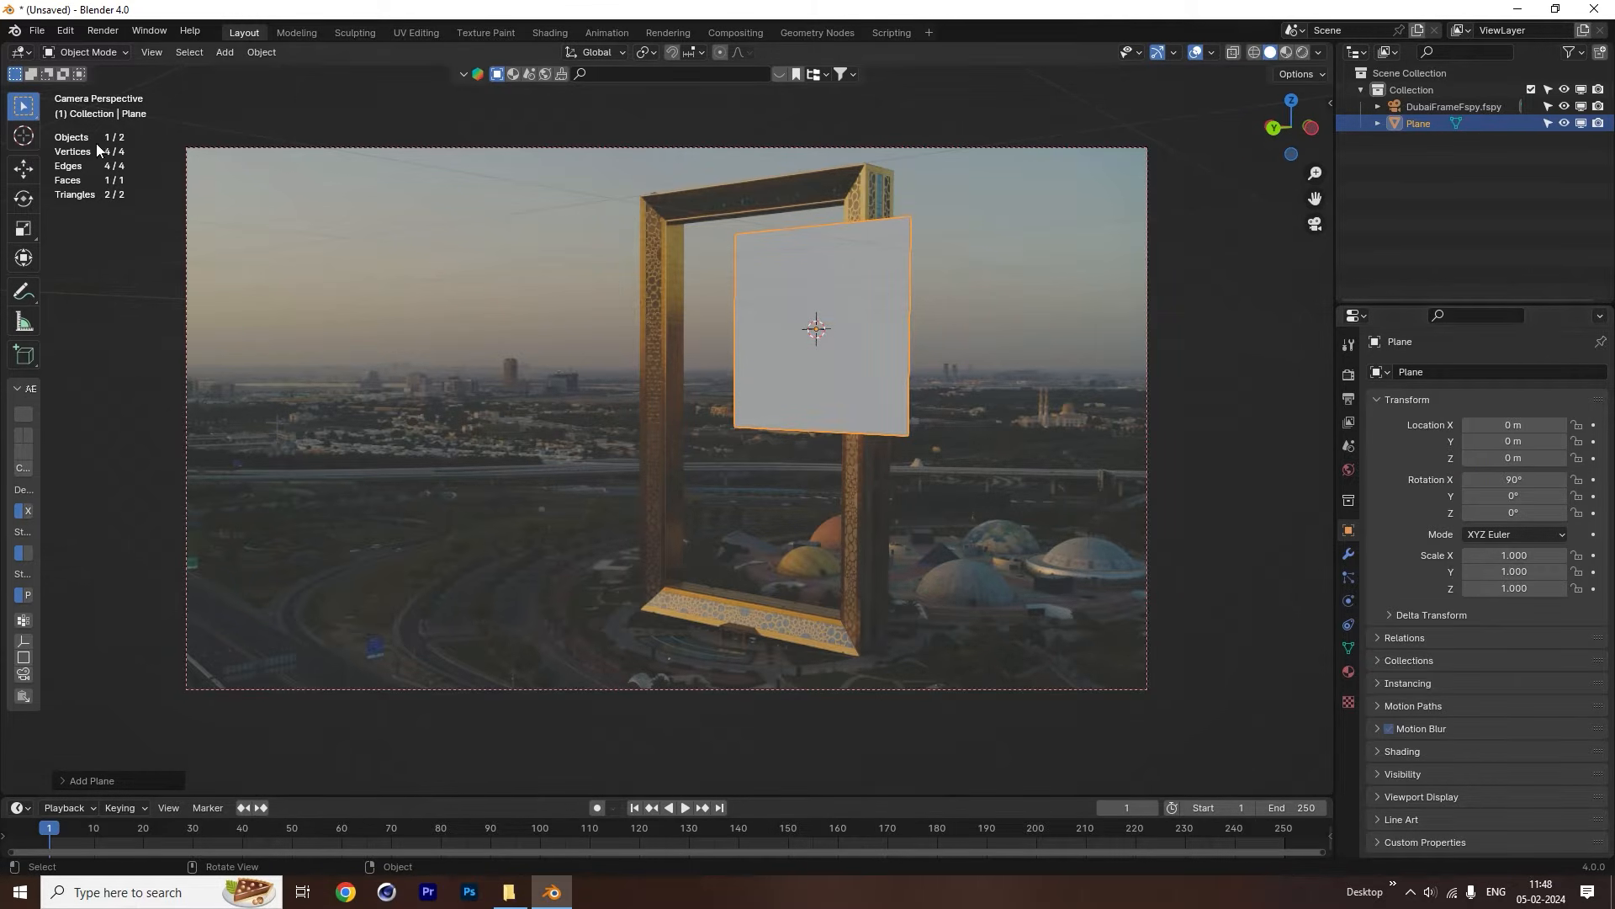
# Move the plane about 0.78 m along the X axis so it sits between the frame's two pillars.
pyautogui.click(23, 169)
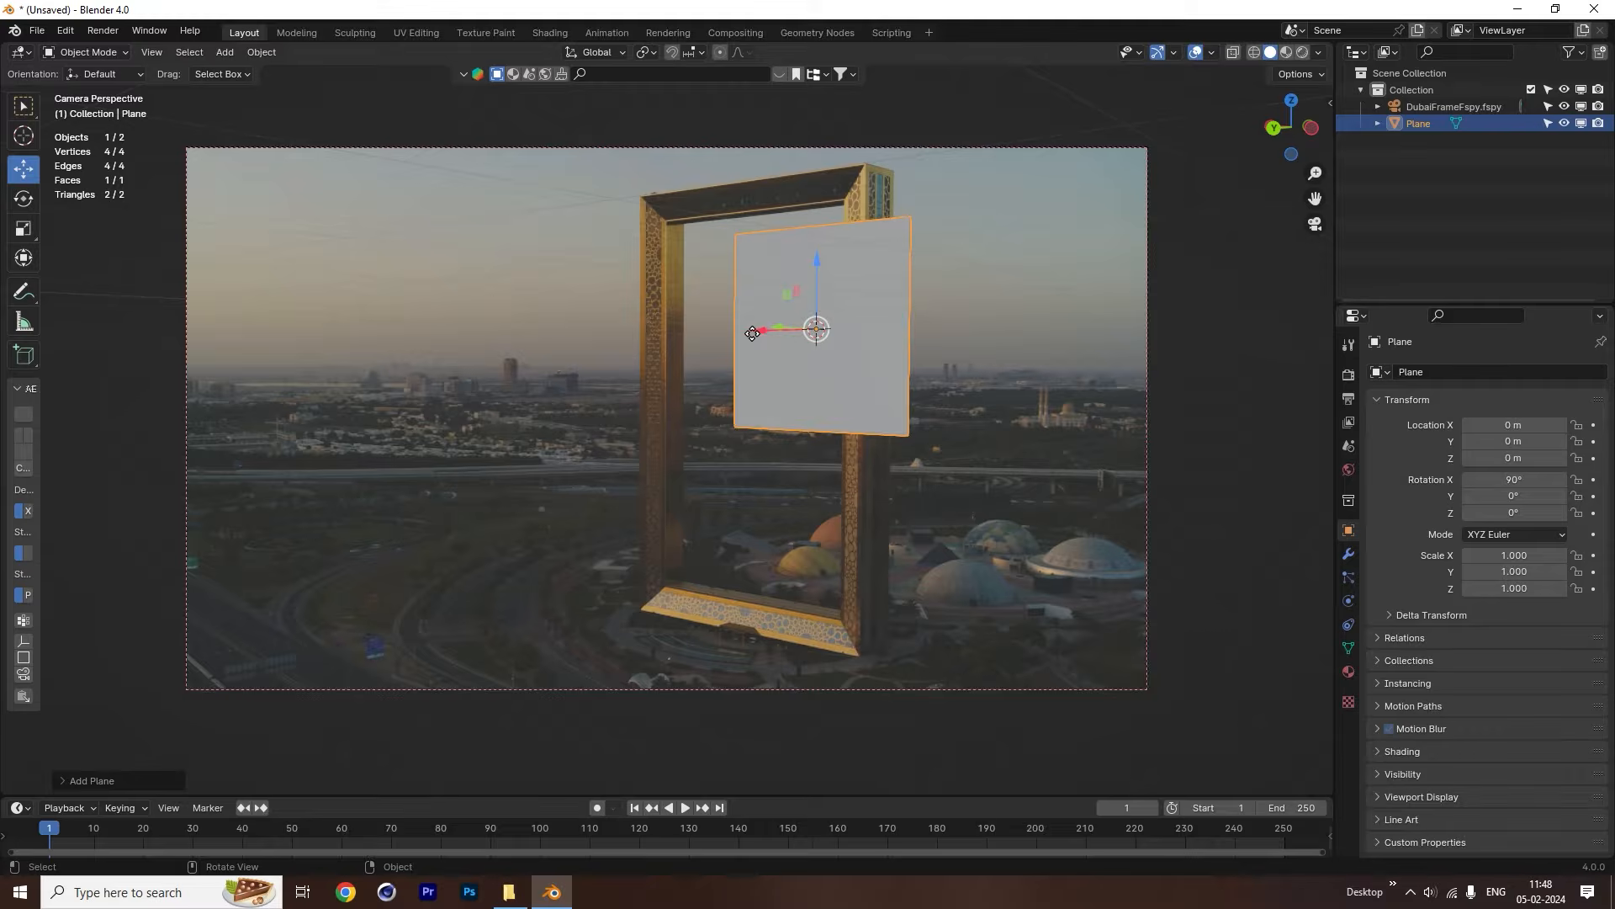
pyautogui.moveTo(759, 332); pyautogui.dragTo(693, 340)
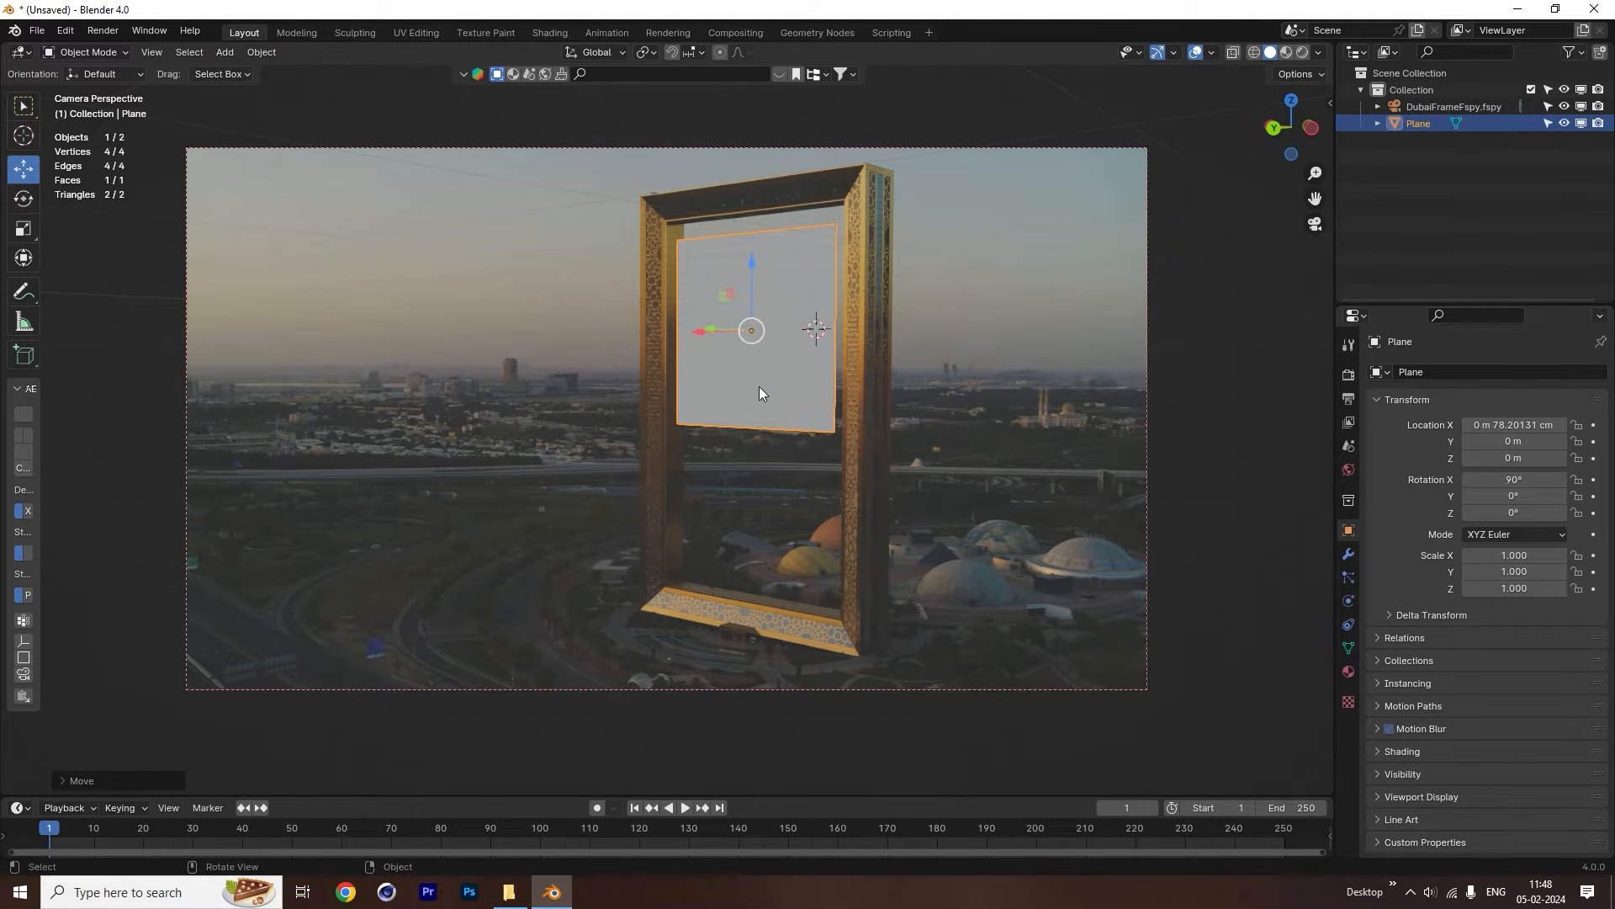
# Edit the plane's mesh with X-ray on and move its top edge up along Z to the top of the frame.
pyautogui.press('Tab')
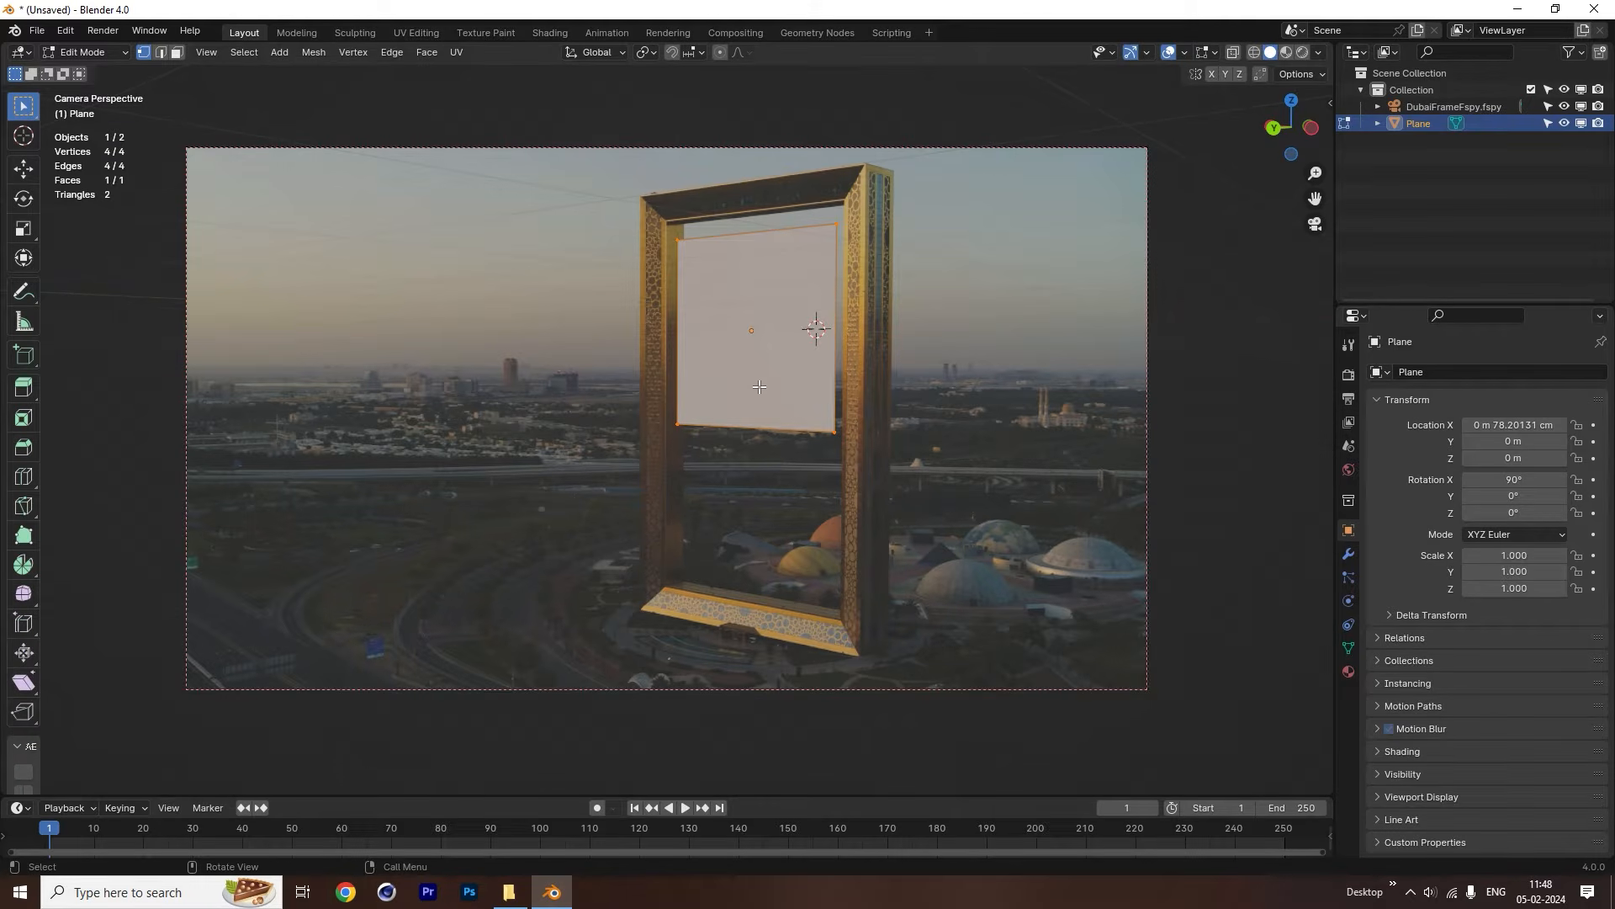
pyautogui.click(160, 56)
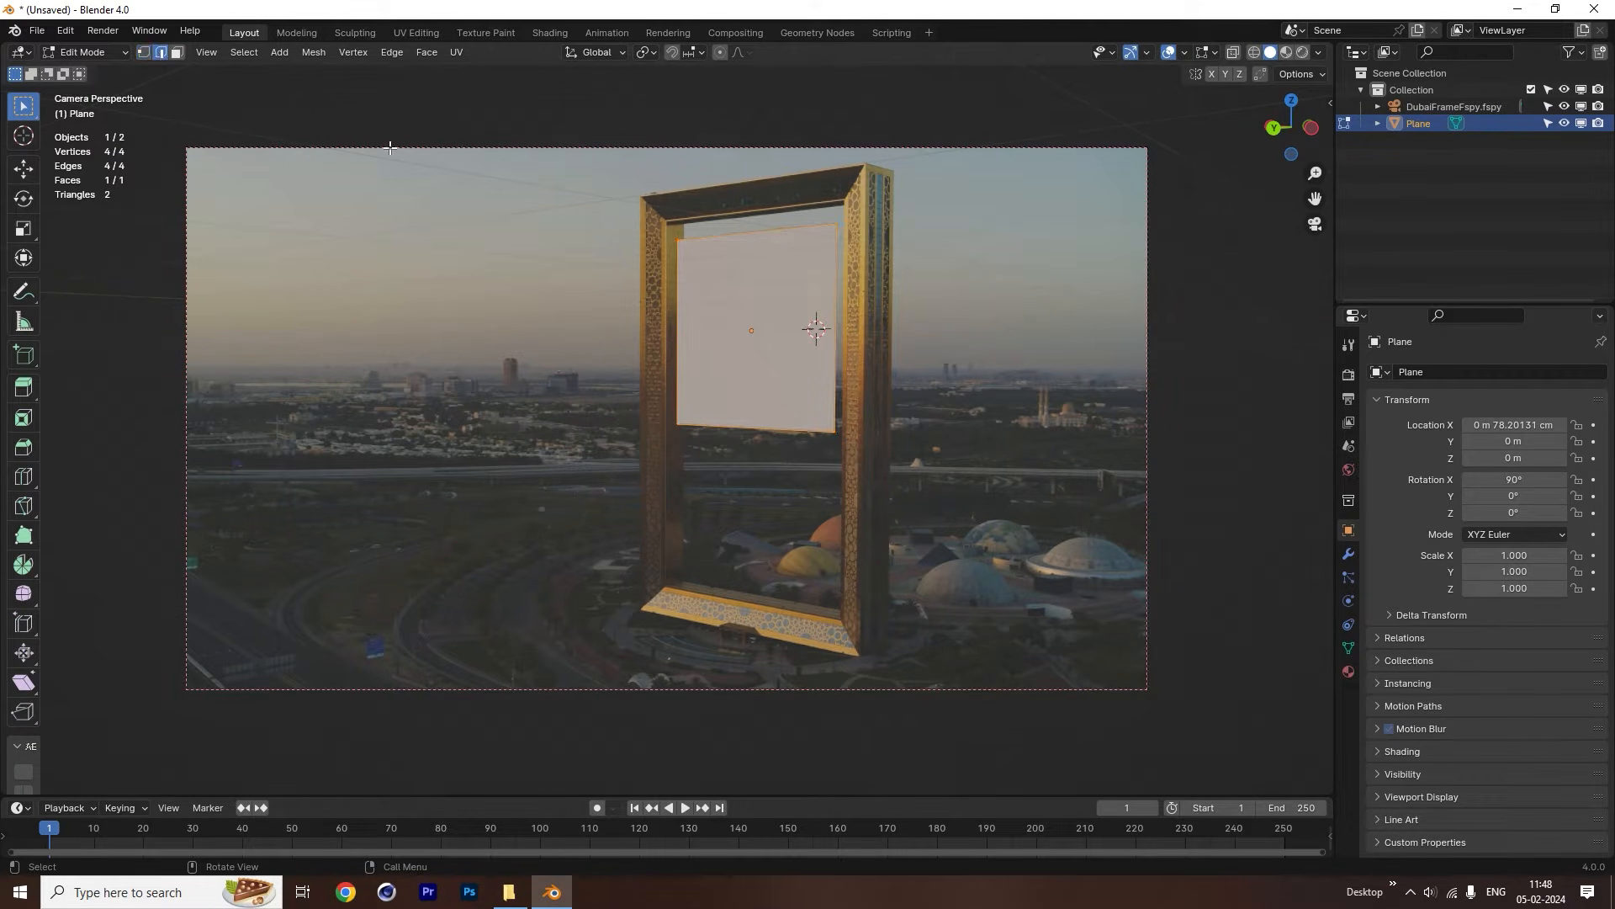
pyautogui.click(725, 238)
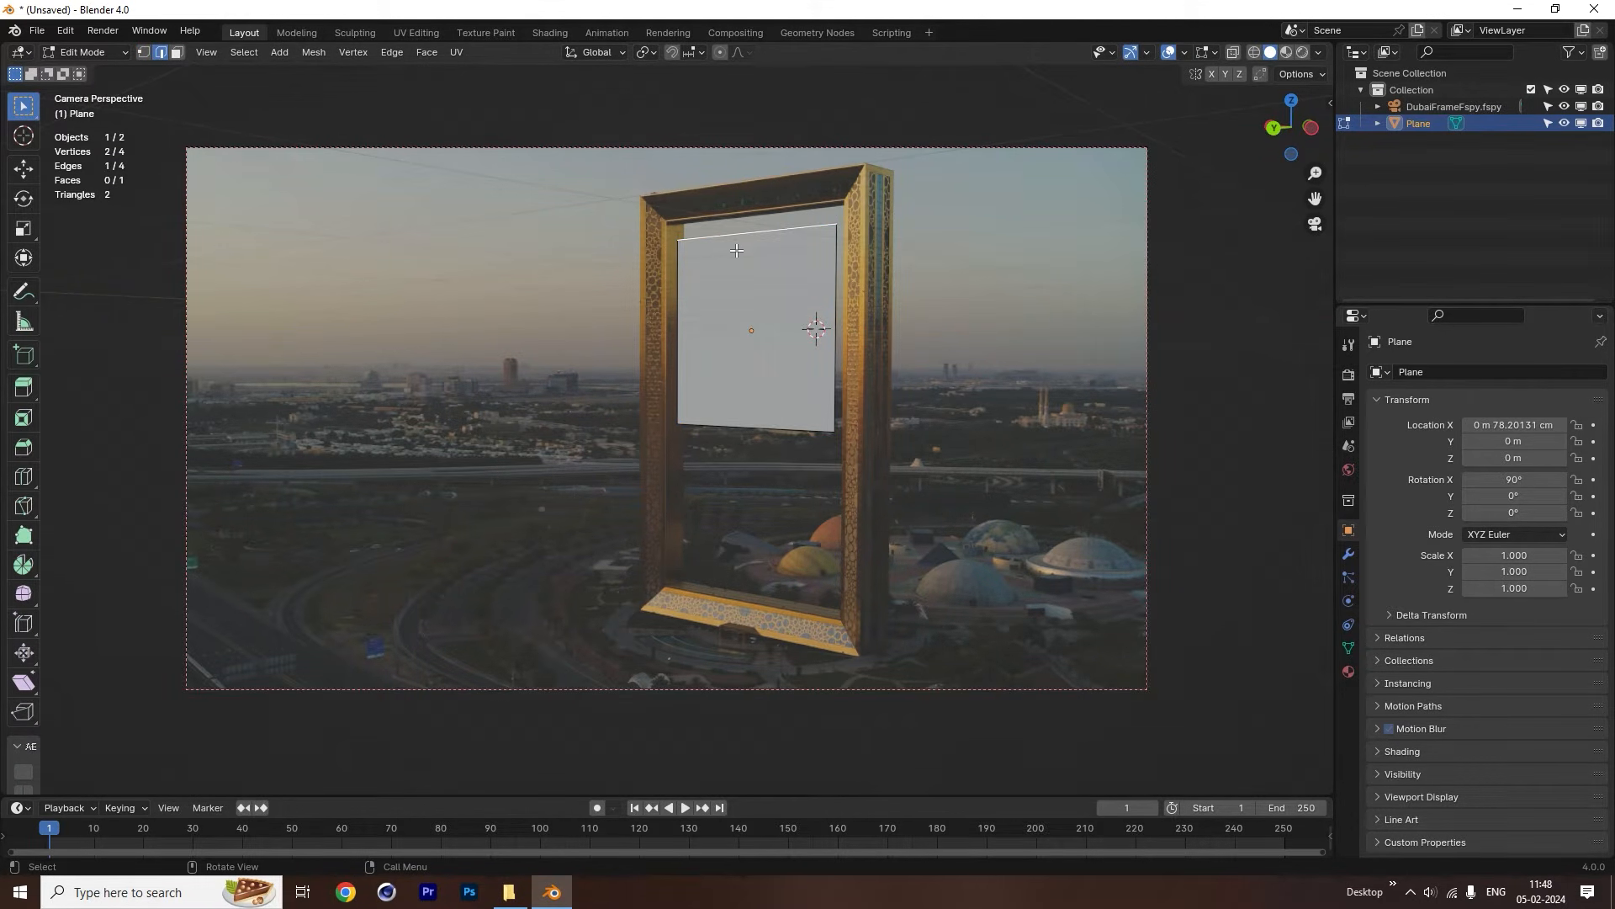
pyautogui.click(1233, 53)
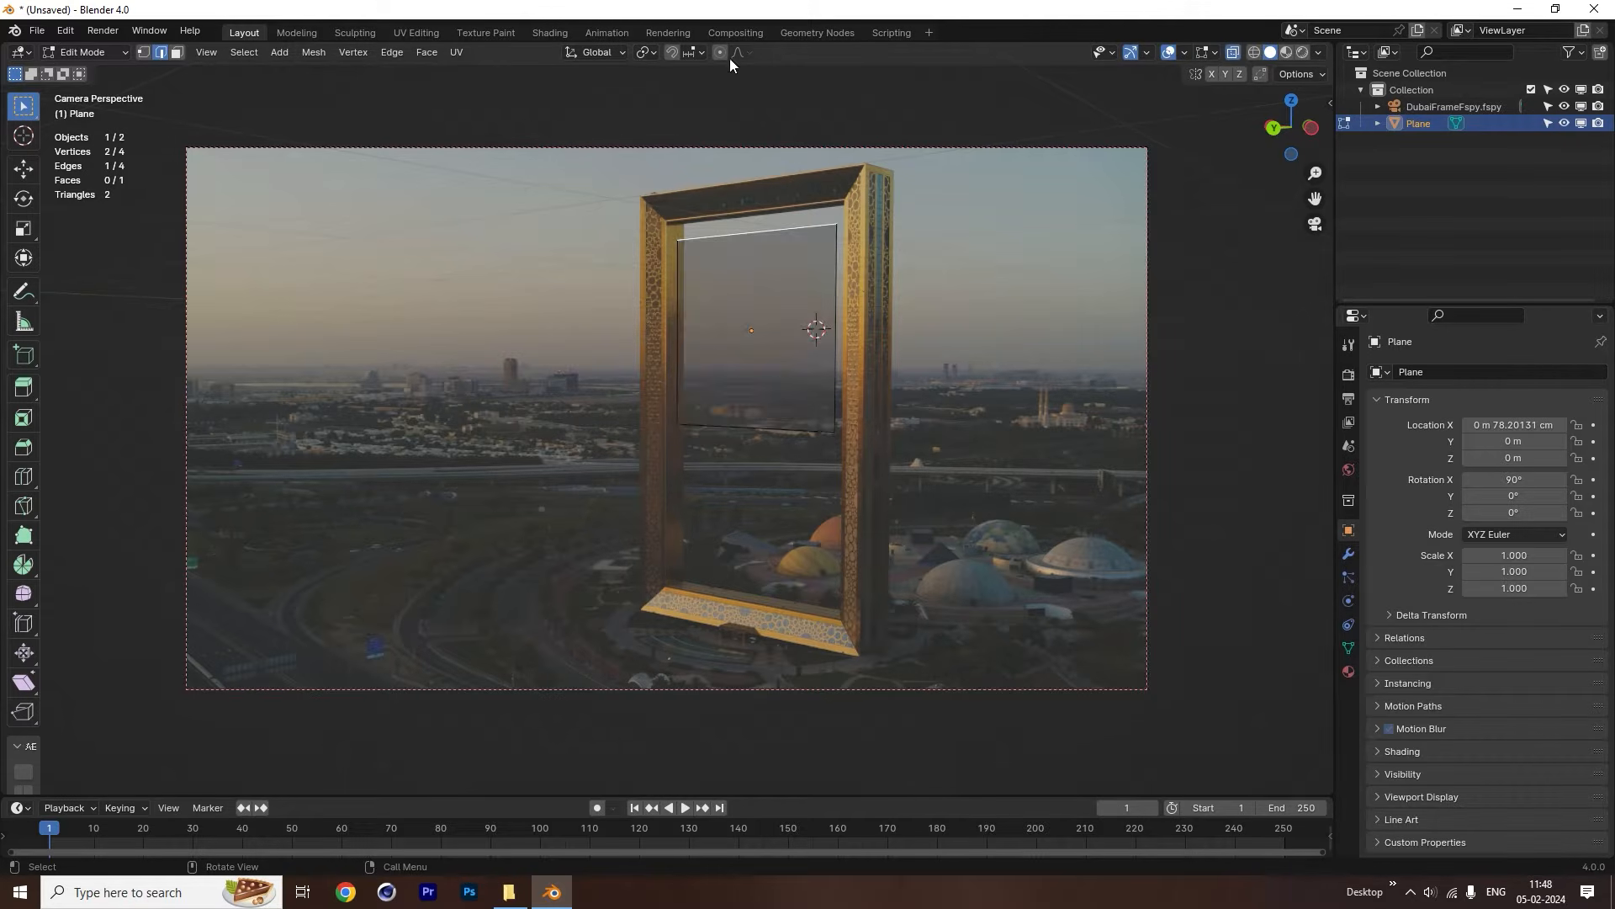
pyautogui.click(24, 168)
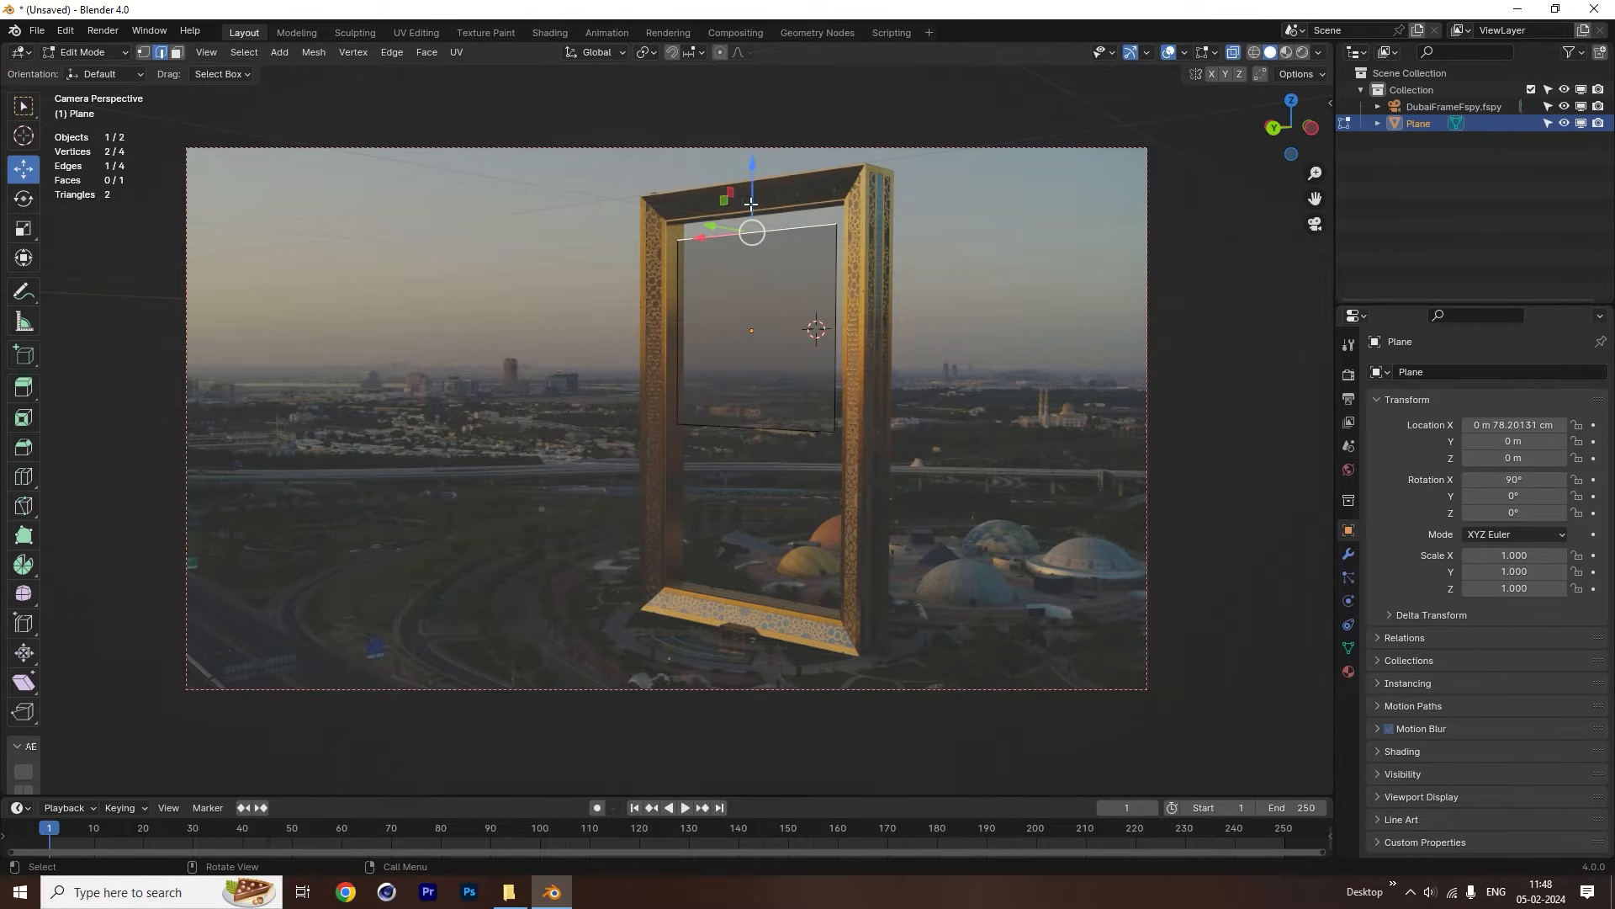
pyautogui.moveTo(751, 205); pyautogui.dragTo(753, 150)
# Move the plane's right edge along X until it lines up with the outer front corner of the frame's right pillar.
pyautogui.click(833, 279)
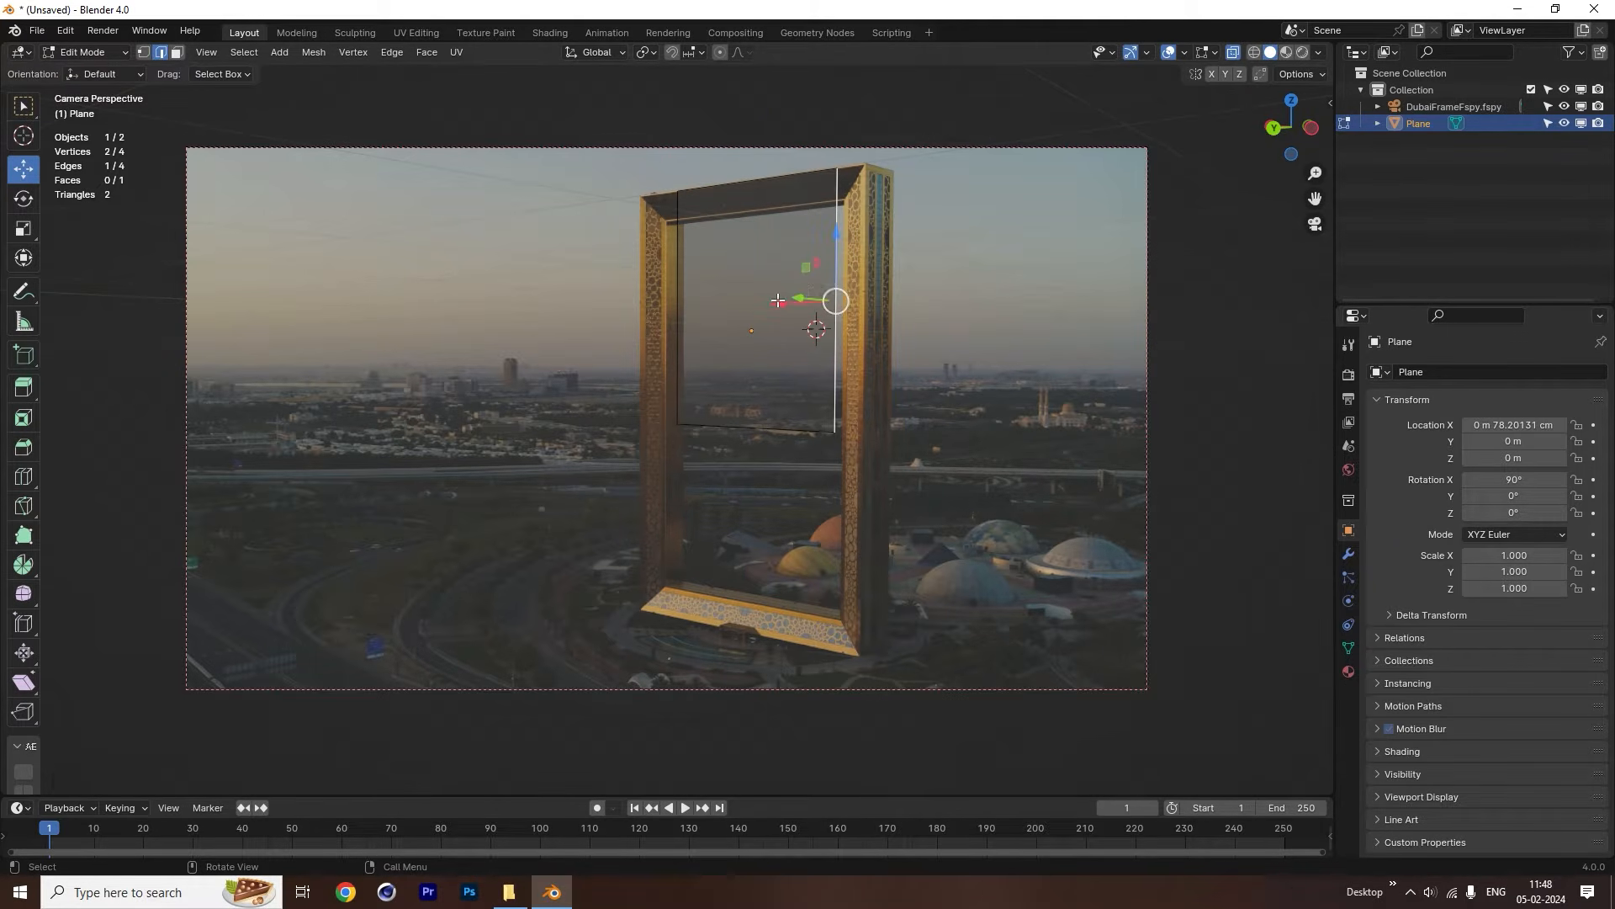
pyautogui.moveTo(781, 303); pyautogui.dragTo(806, 303)
pyautogui.scroll(4, 911, 374)
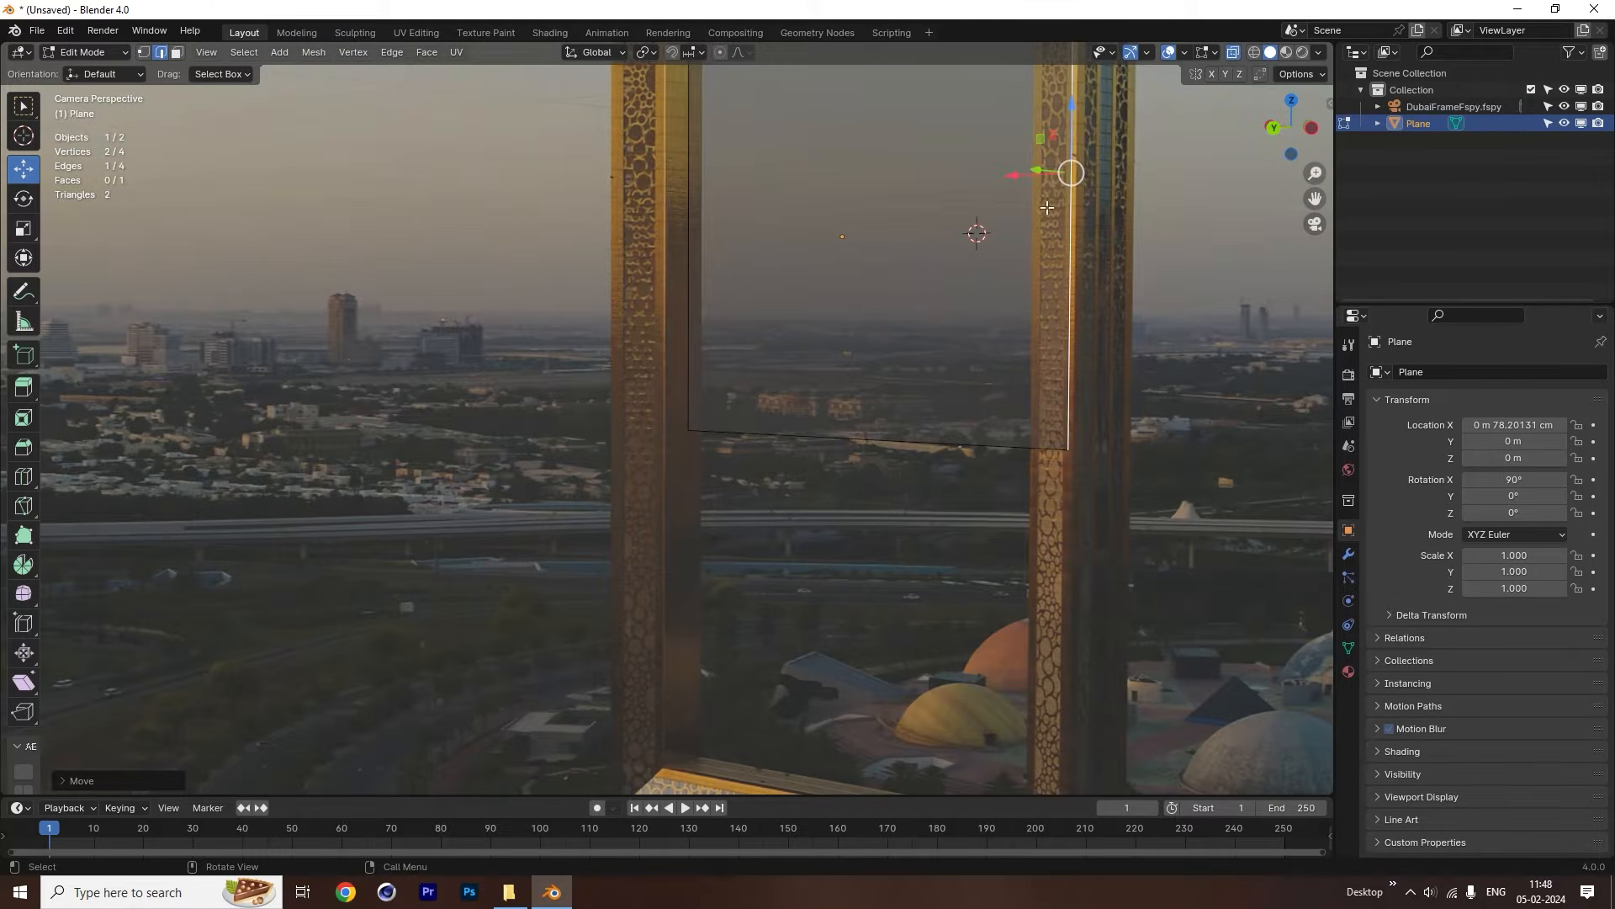
pyautogui.moveTo(1014, 175); pyautogui.dragTo(1024, 172)
pyautogui.scroll(-1, 1023, 202)
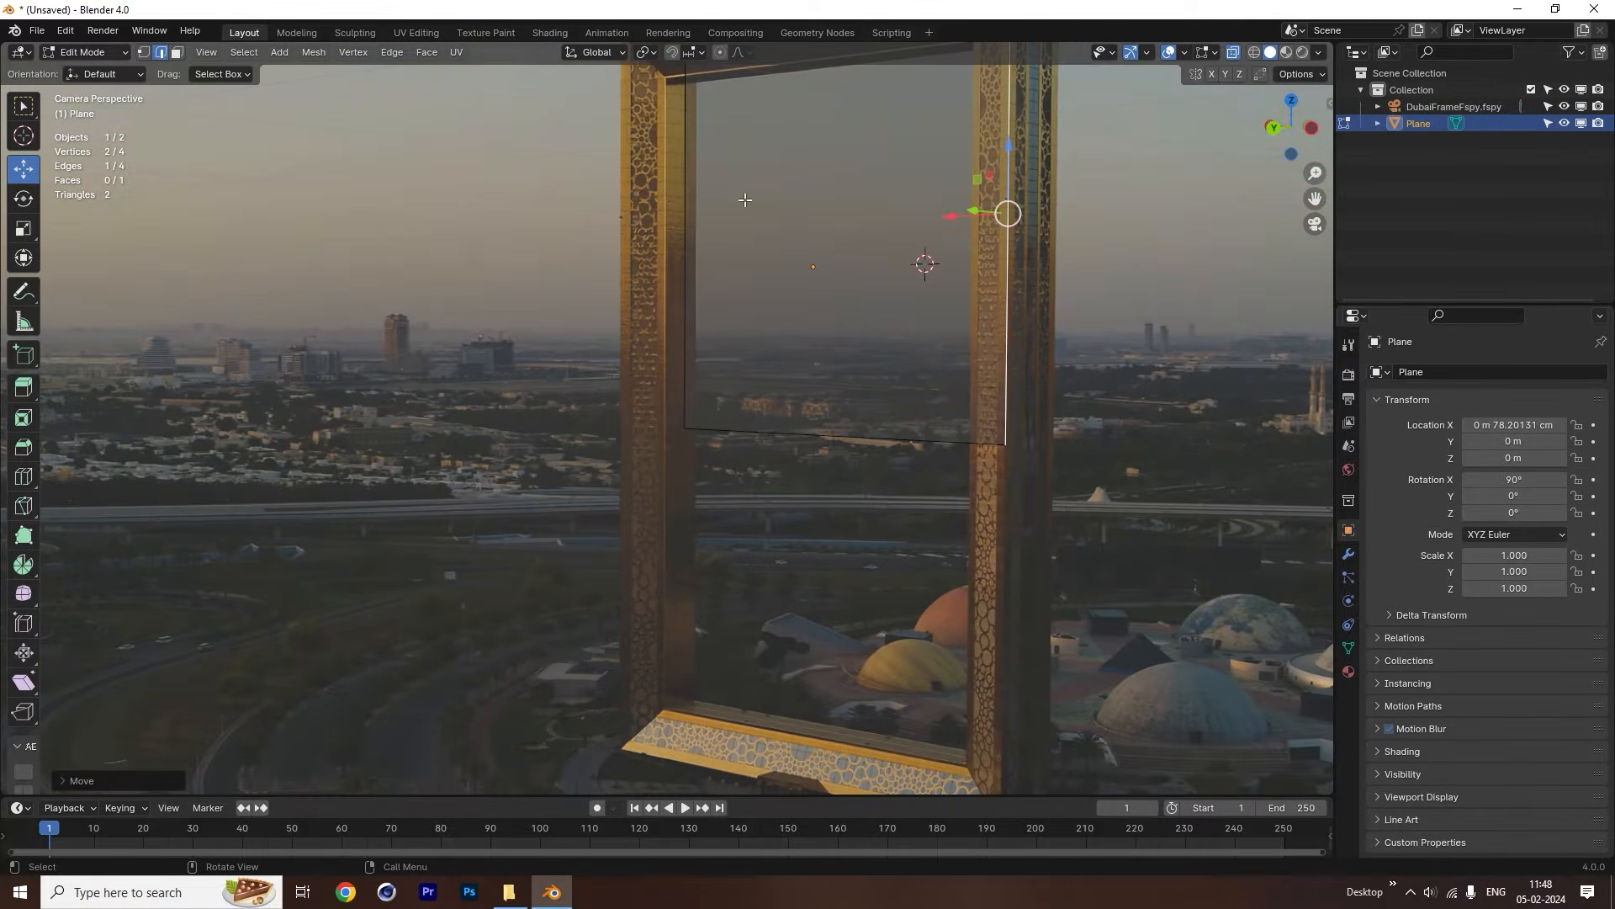
# Move the plane's left edge along X to the outer edge of the frame's left pillar.
pyautogui.click(687, 202)
pyautogui.moveTo(648, 237); pyautogui.dragTo(573, 236)
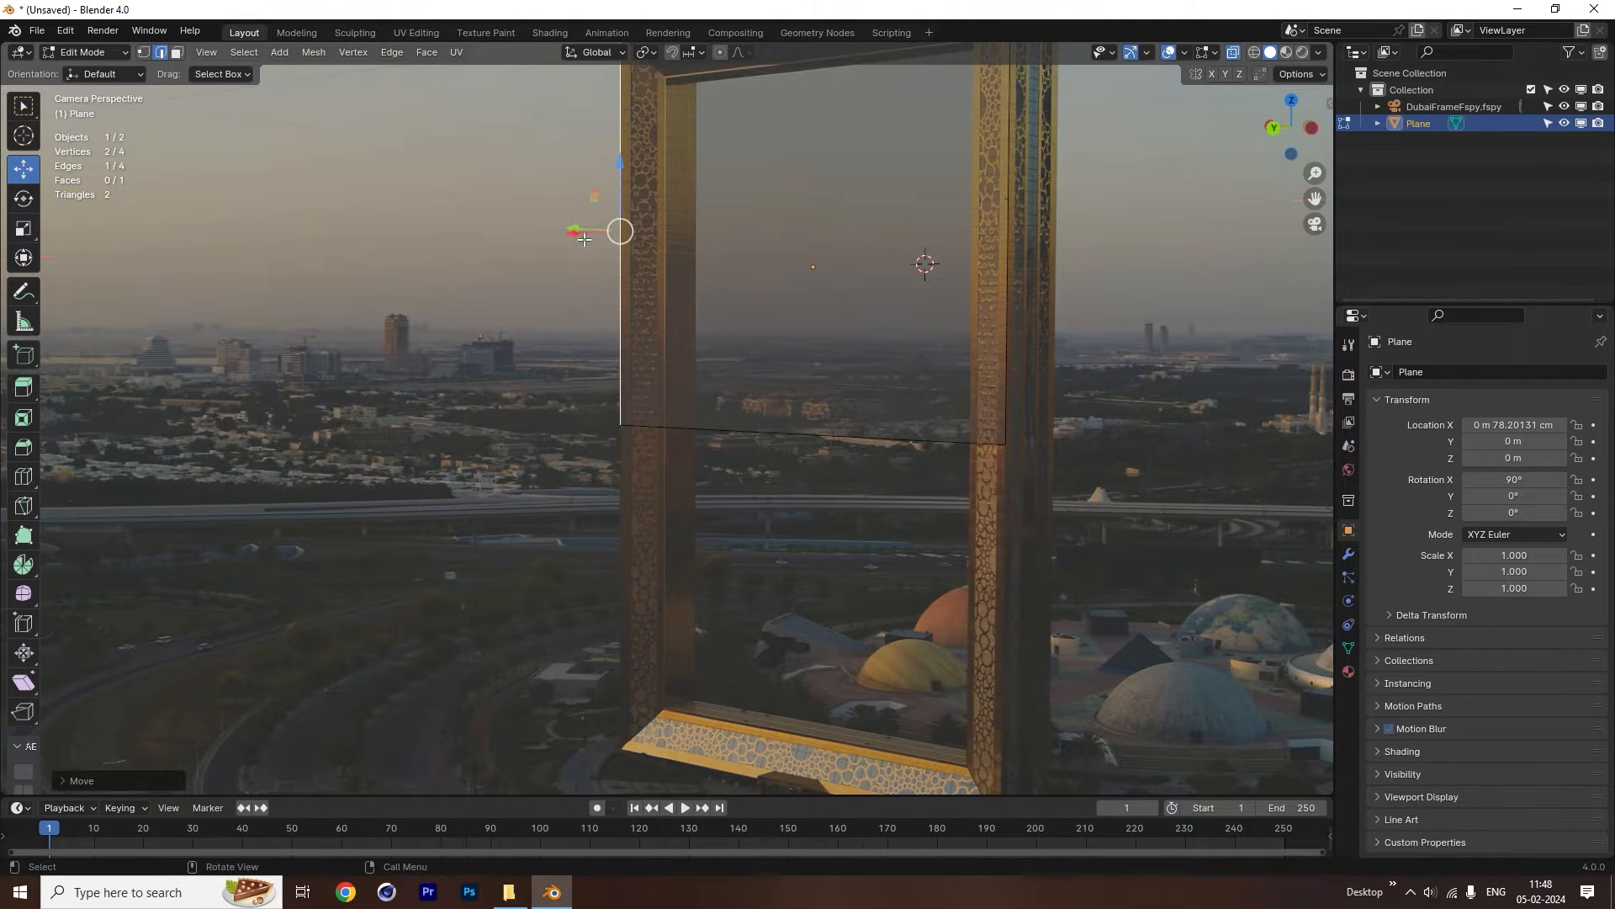
pyautogui.scroll(-1, 678, 289)
pyautogui.scroll(-1, 679, 289)
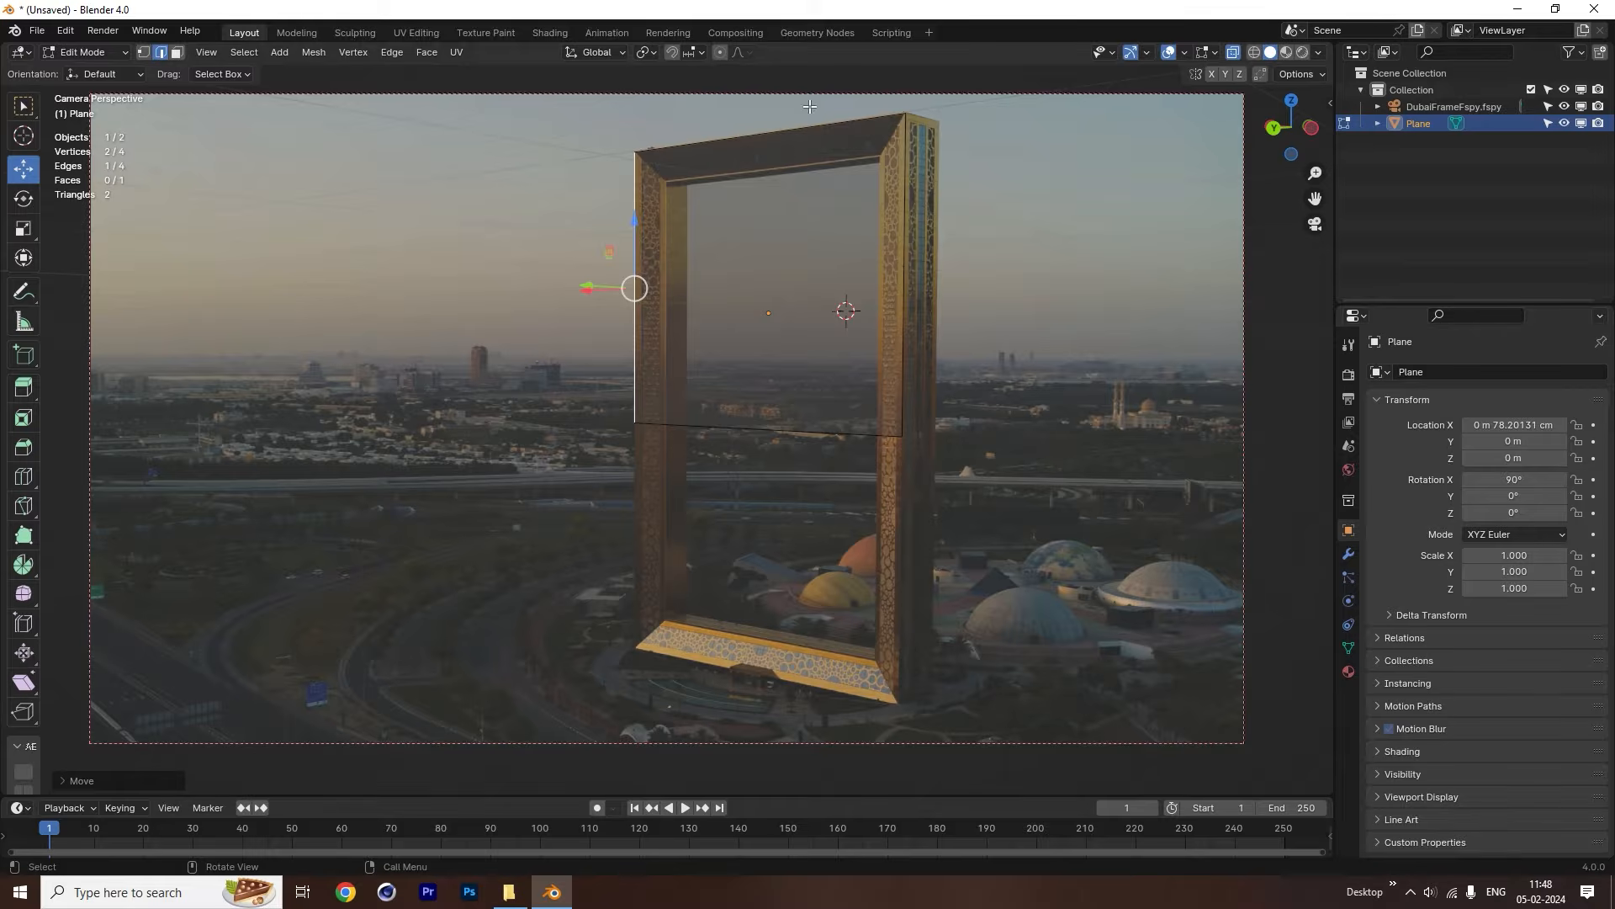
# Fine-tune the plane's top edge along Z so it follows the upper outline of the frame.
pyautogui.scroll(3, 817, 122)
pyautogui.keyDown('shift'); pyautogui.moveTo(818, 121); pyautogui.dragTo(669, 518, button='middle'); pyautogui.keyUp('shift')
pyautogui.scroll(3, 669, 518)
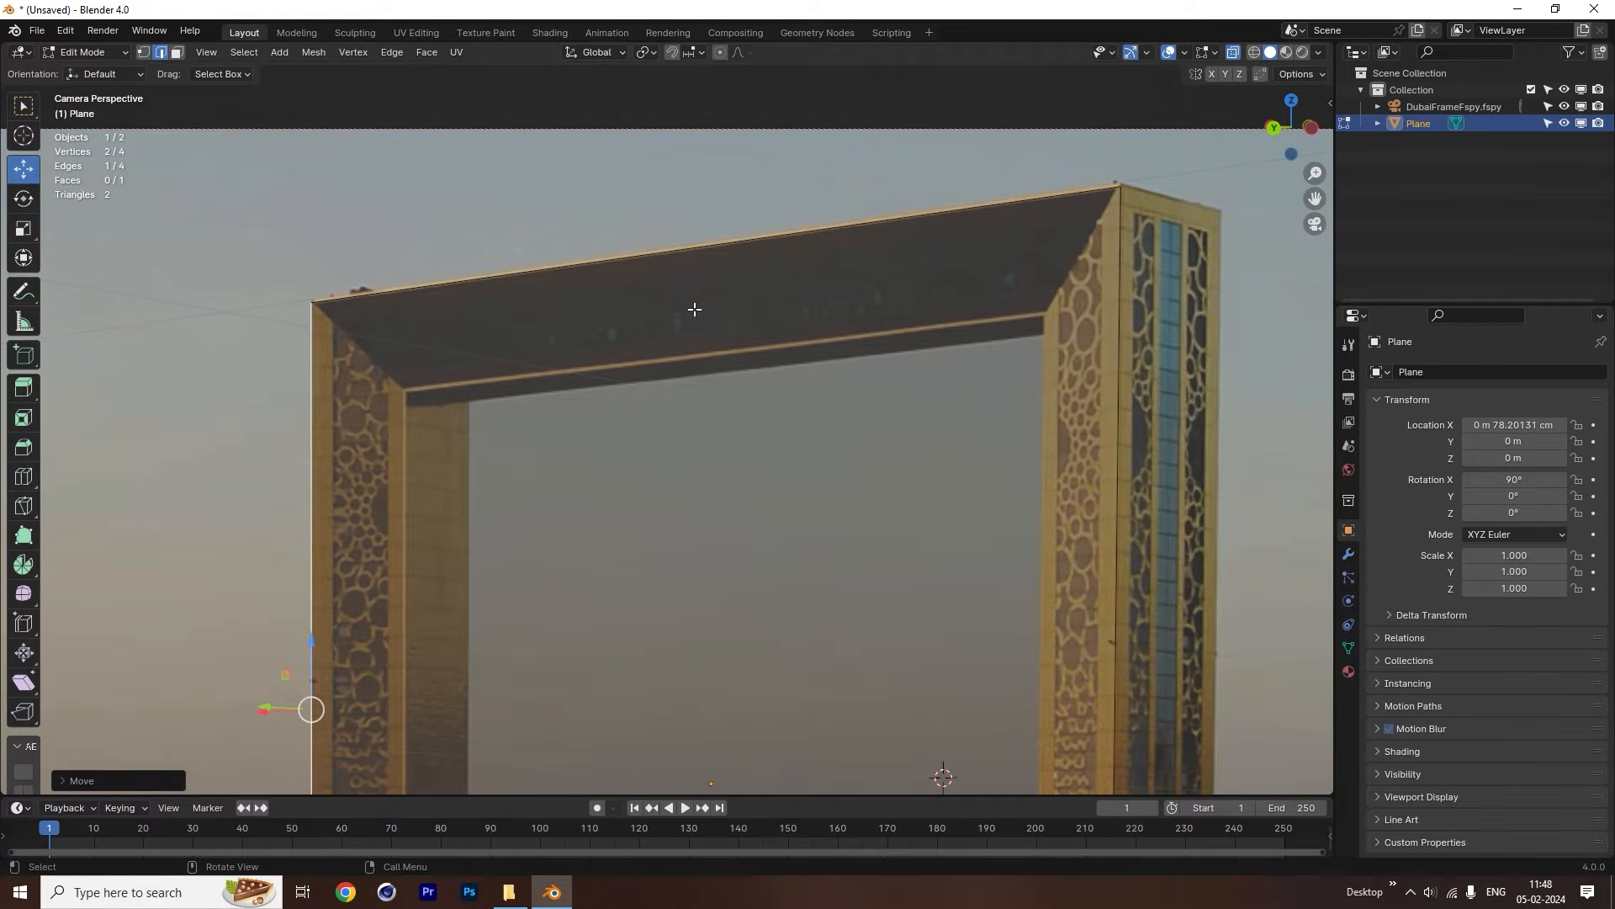
pyautogui.click(686, 246)
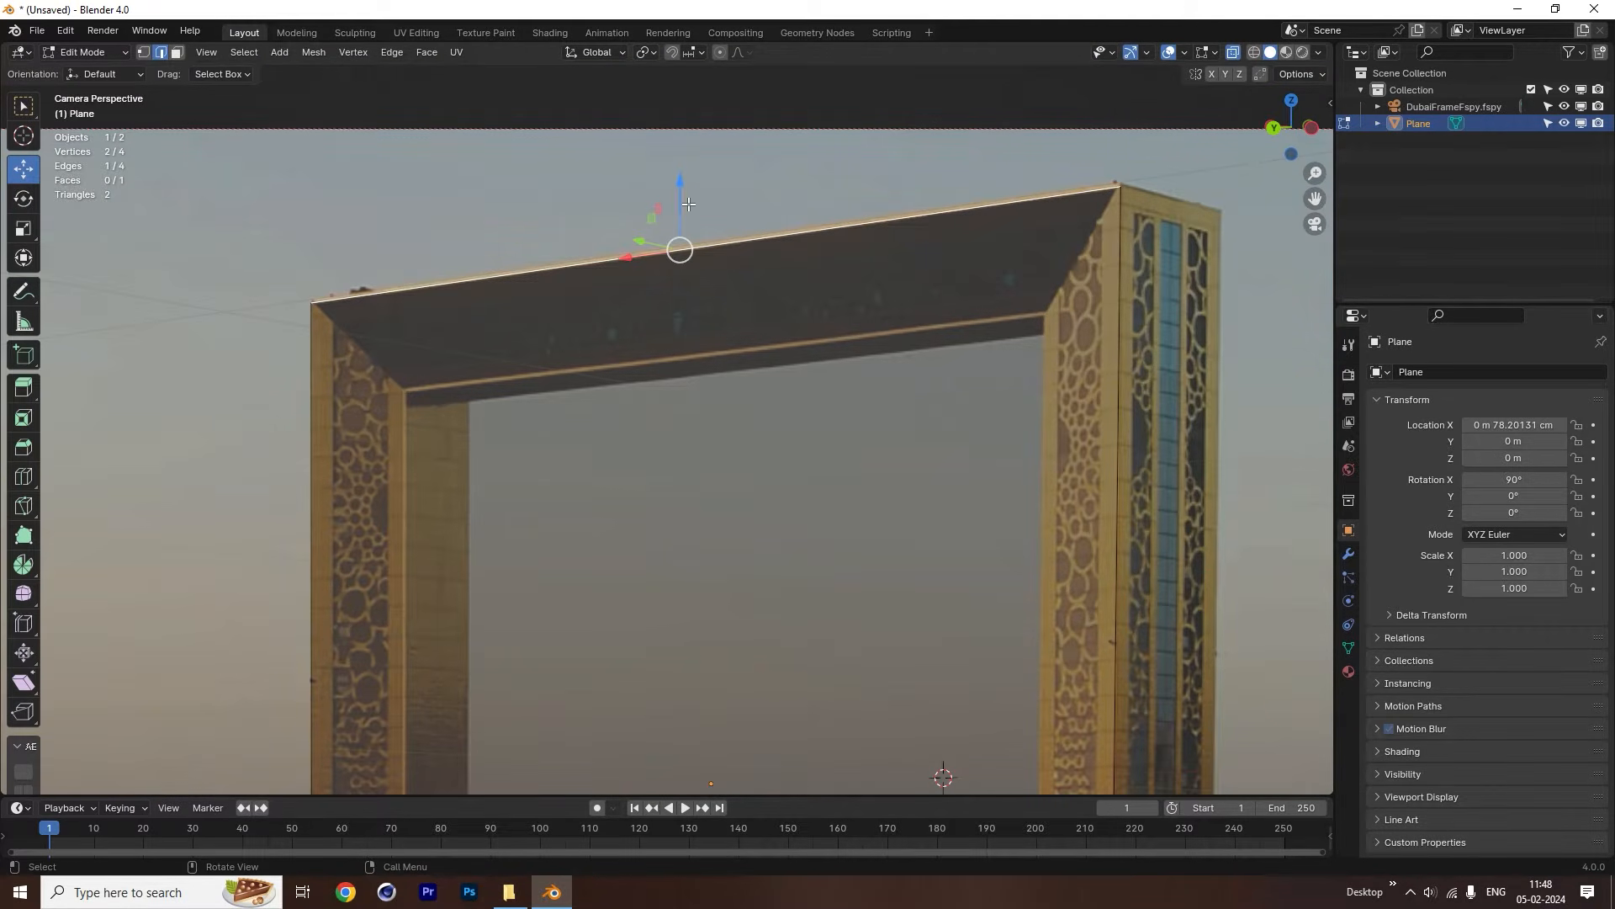
pyautogui.moveTo(685, 200); pyautogui.dragTo(683, 199)
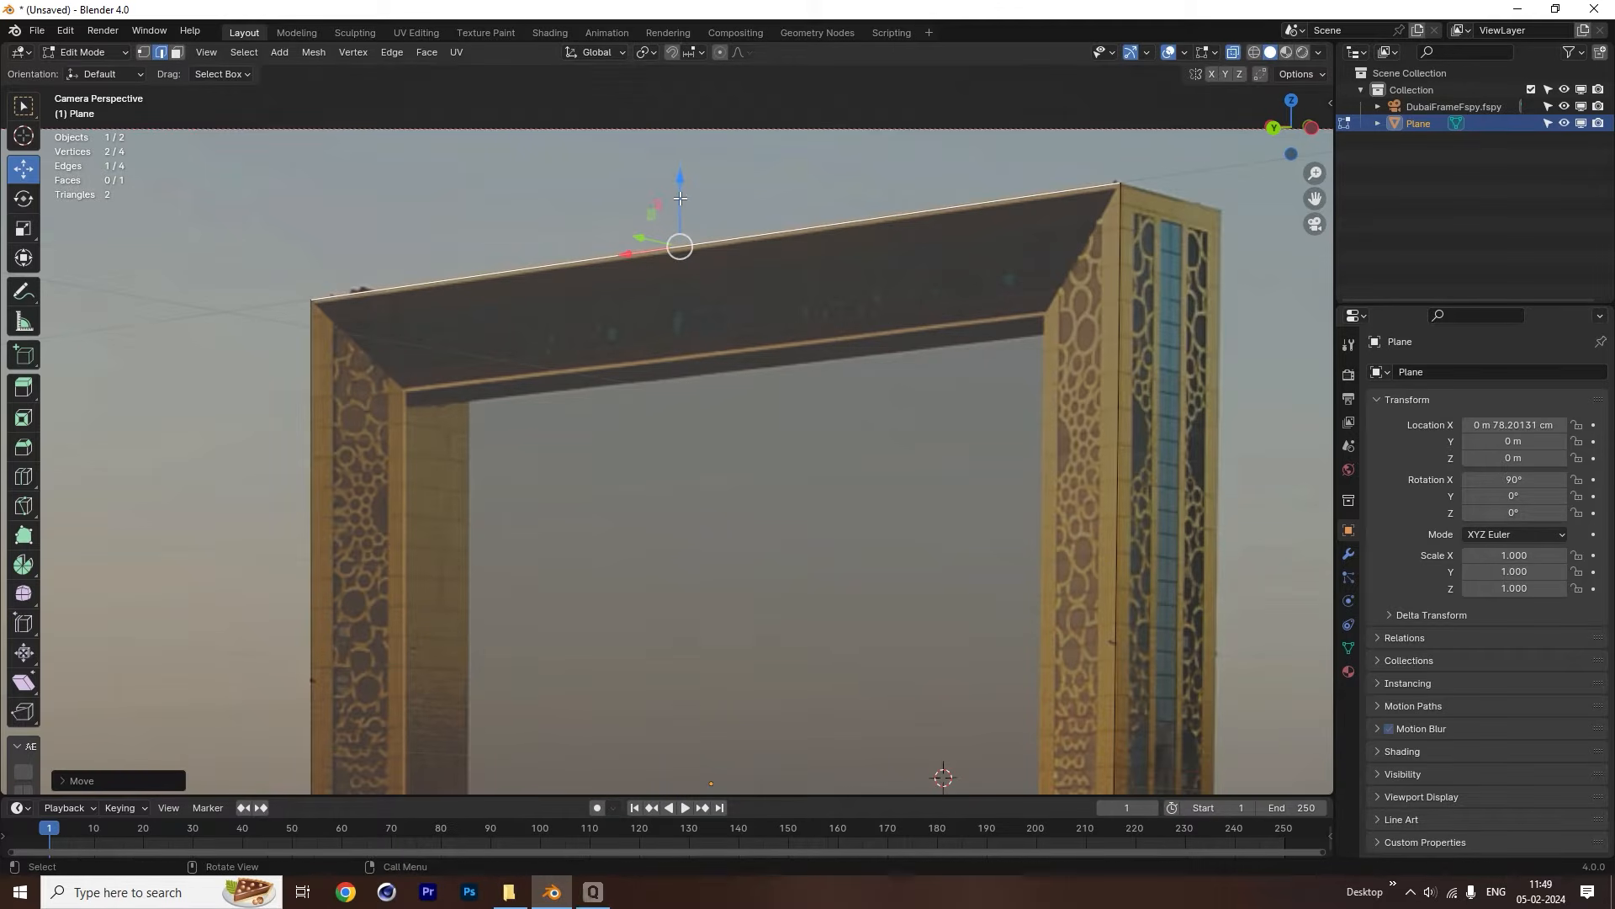
# Move the plane's bottom edge down along Z to the lower outer edge of the frame.
pyautogui.scroll(-5, 658, 211)
pyautogui.keyDown('shift'); pyautogui.moveTo(700, 582); pyautogui.dragTo(711, 278, button='middle'); pyautogui.keyUp('shift')
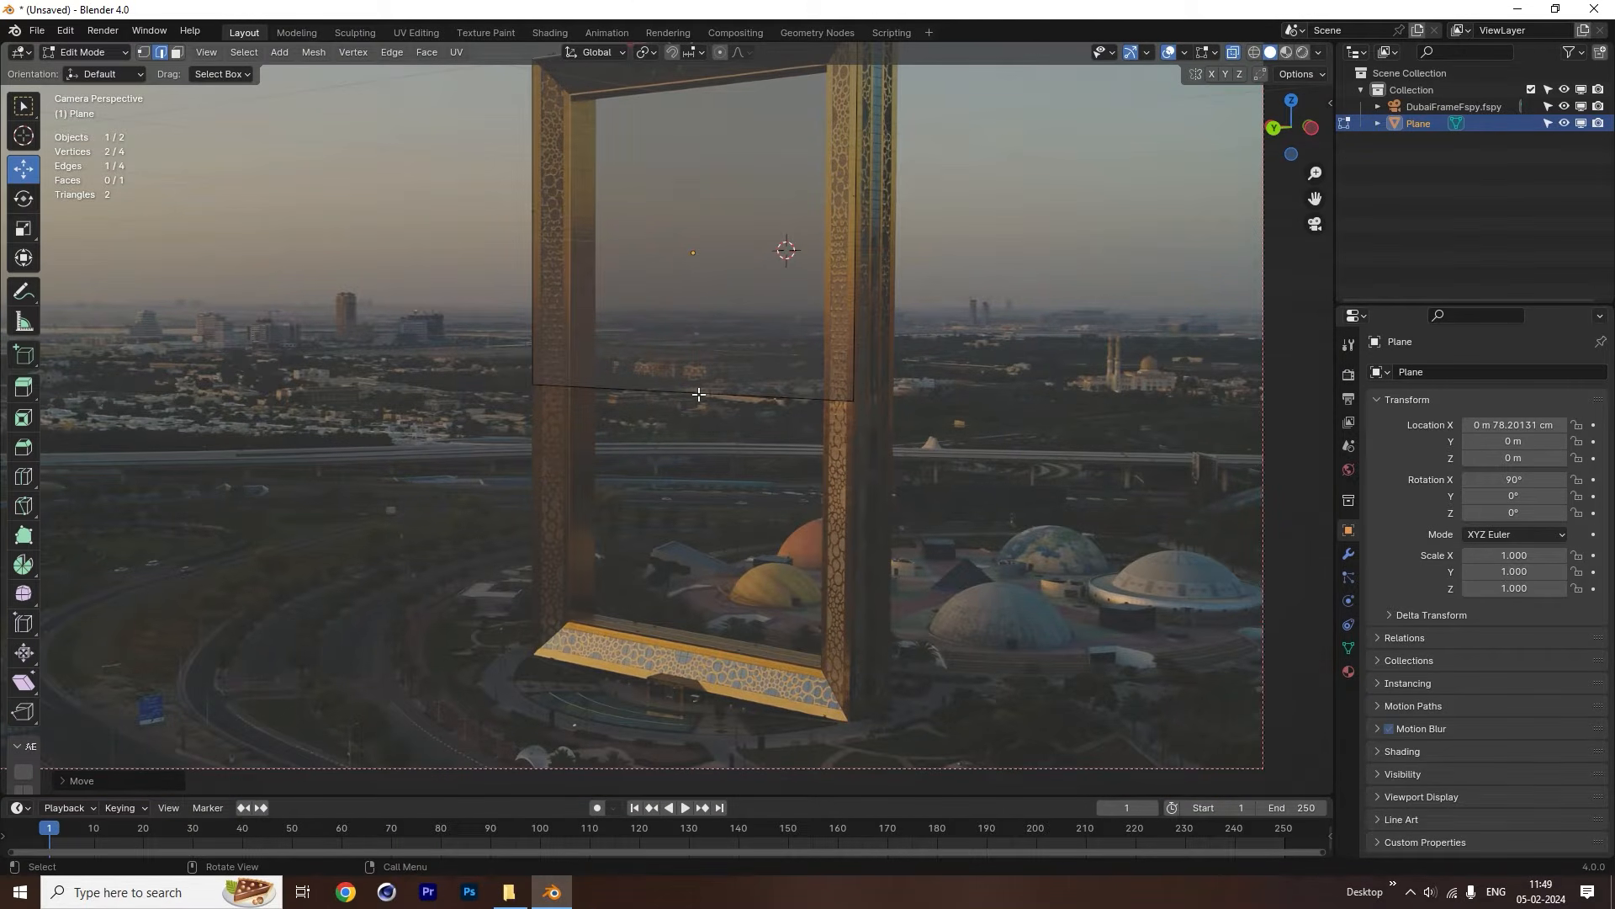
pyautogui.moveTo(682, 337); pyautogui.dragTo(694, 631)
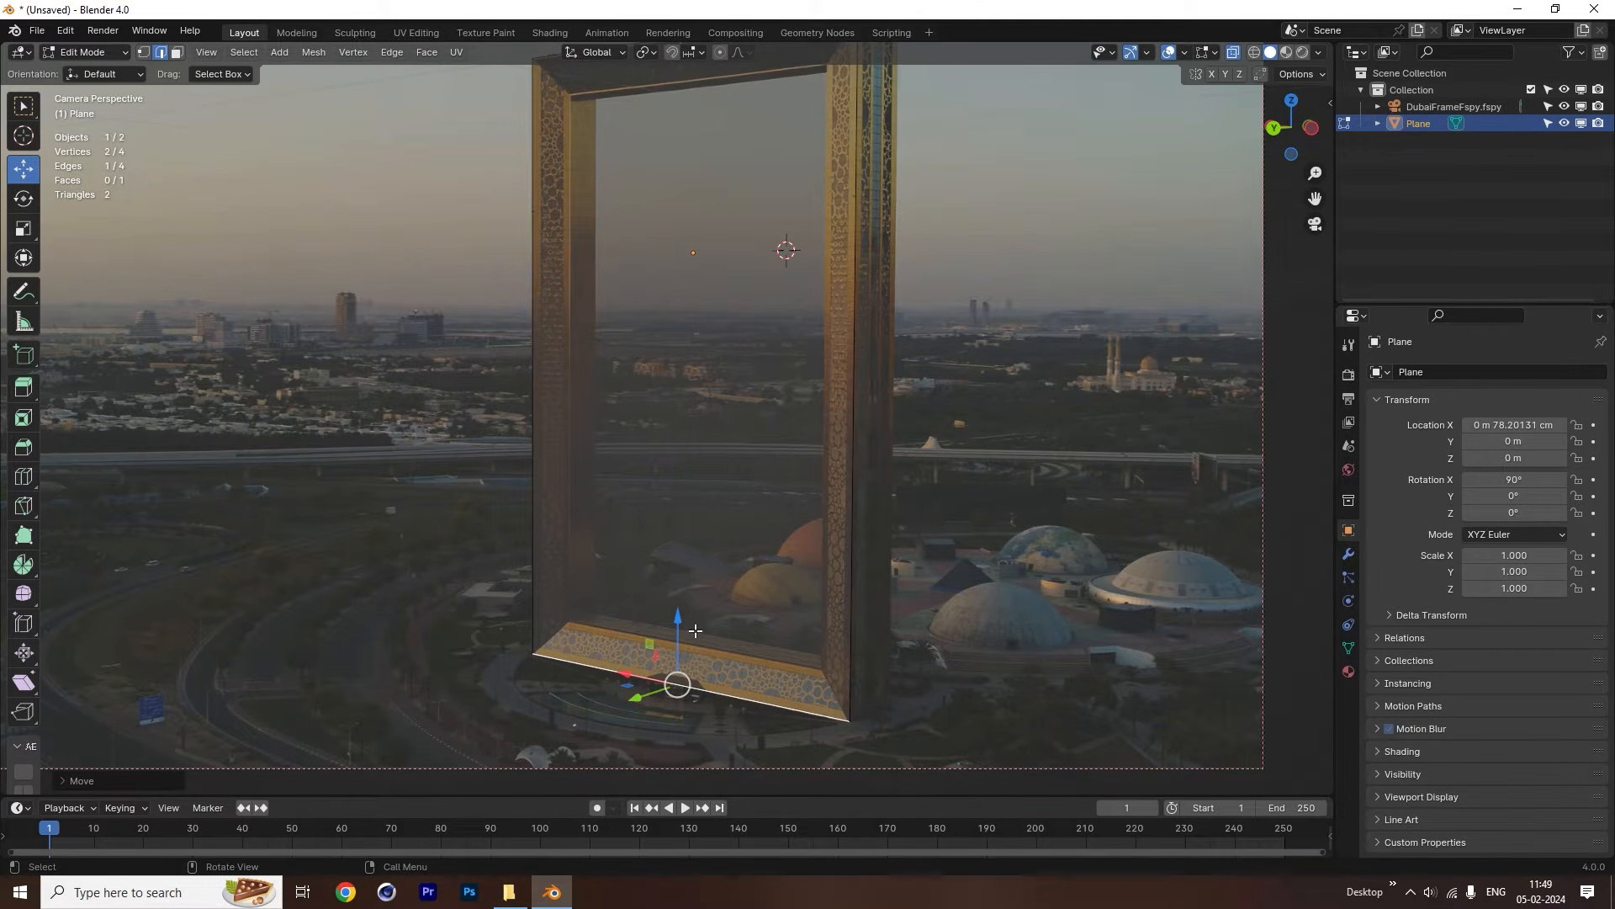
pyautogui.scroll(-2, 767, 505)
pyautogui.scroll(1, 779, 303)
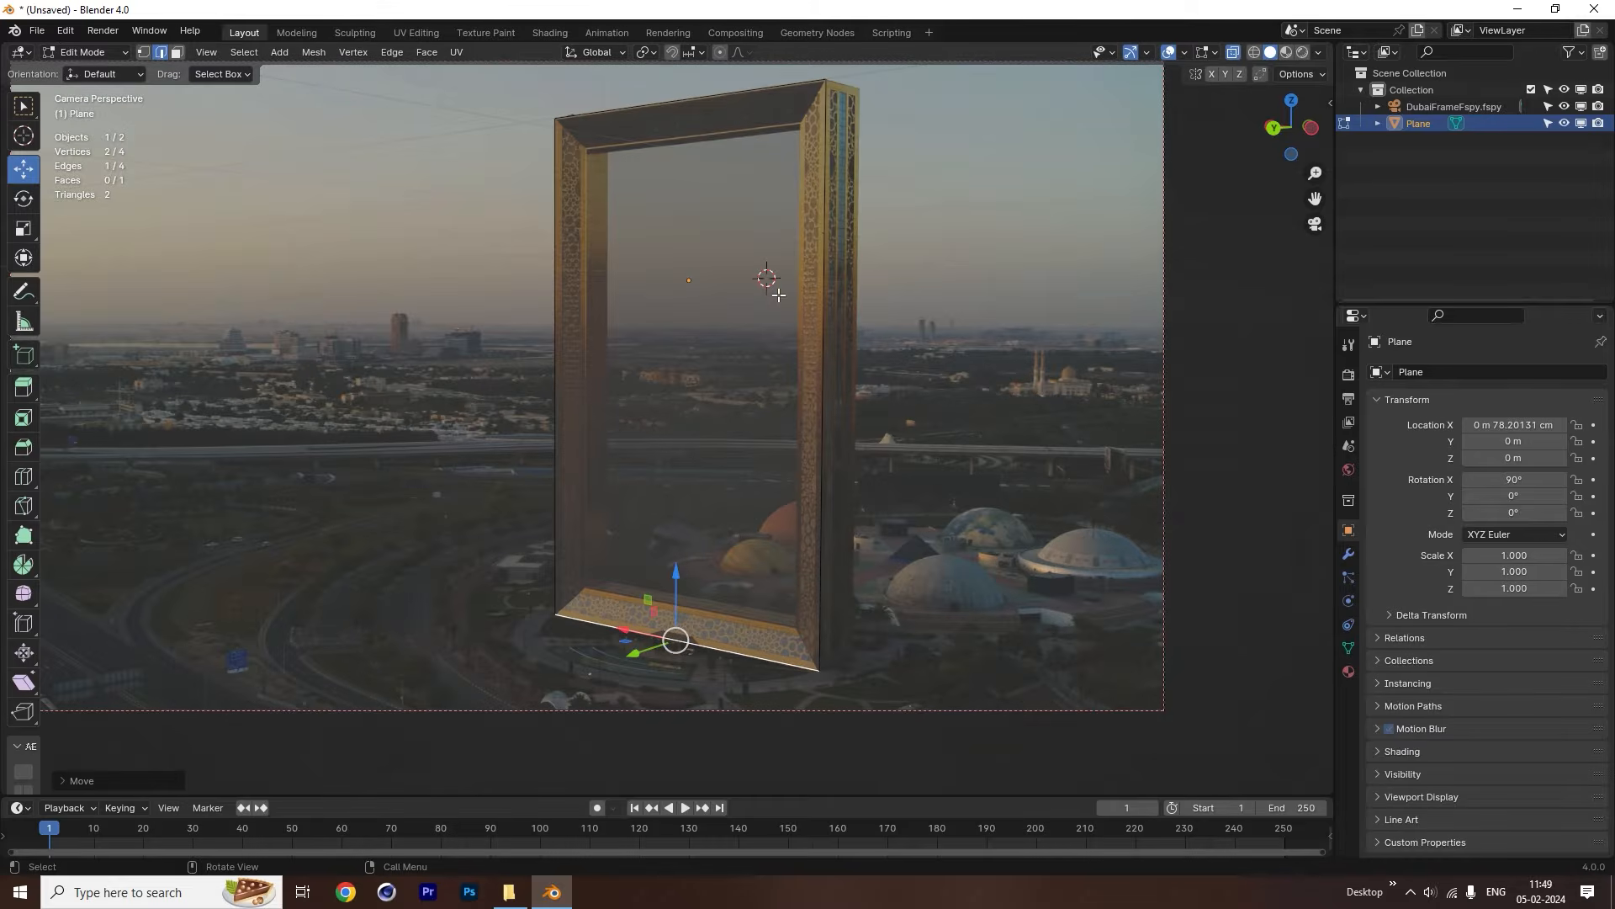
# Select the plane's face and try to inset it by about 31.8 cm, then undo the inset.
pyautogui.click(705, 333)
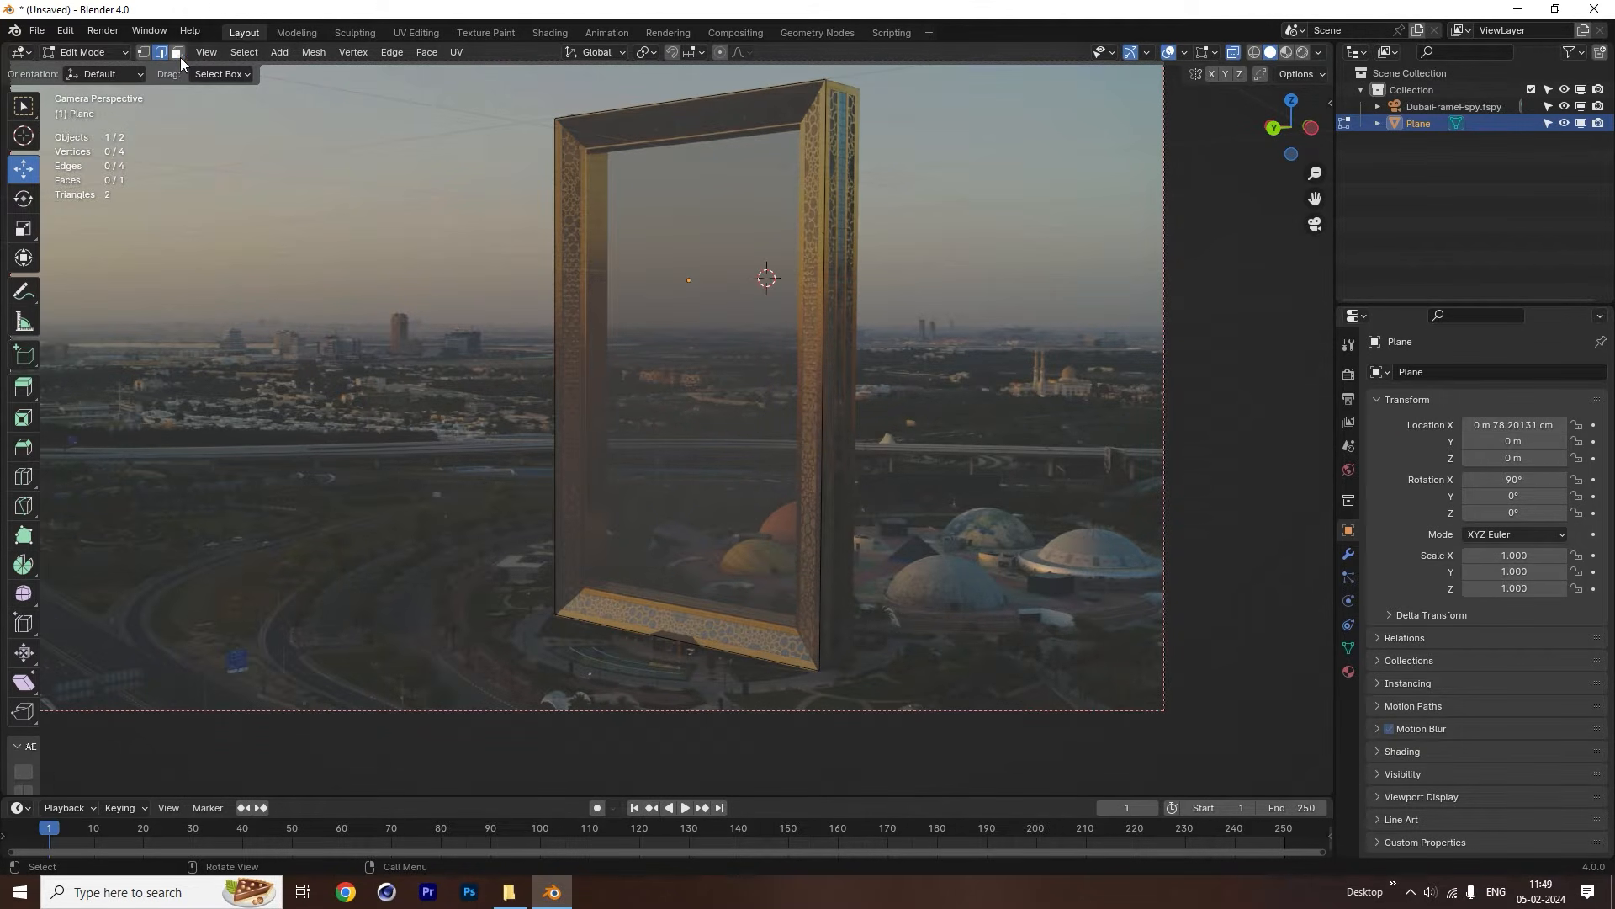
pyautogui.click(680, 373)
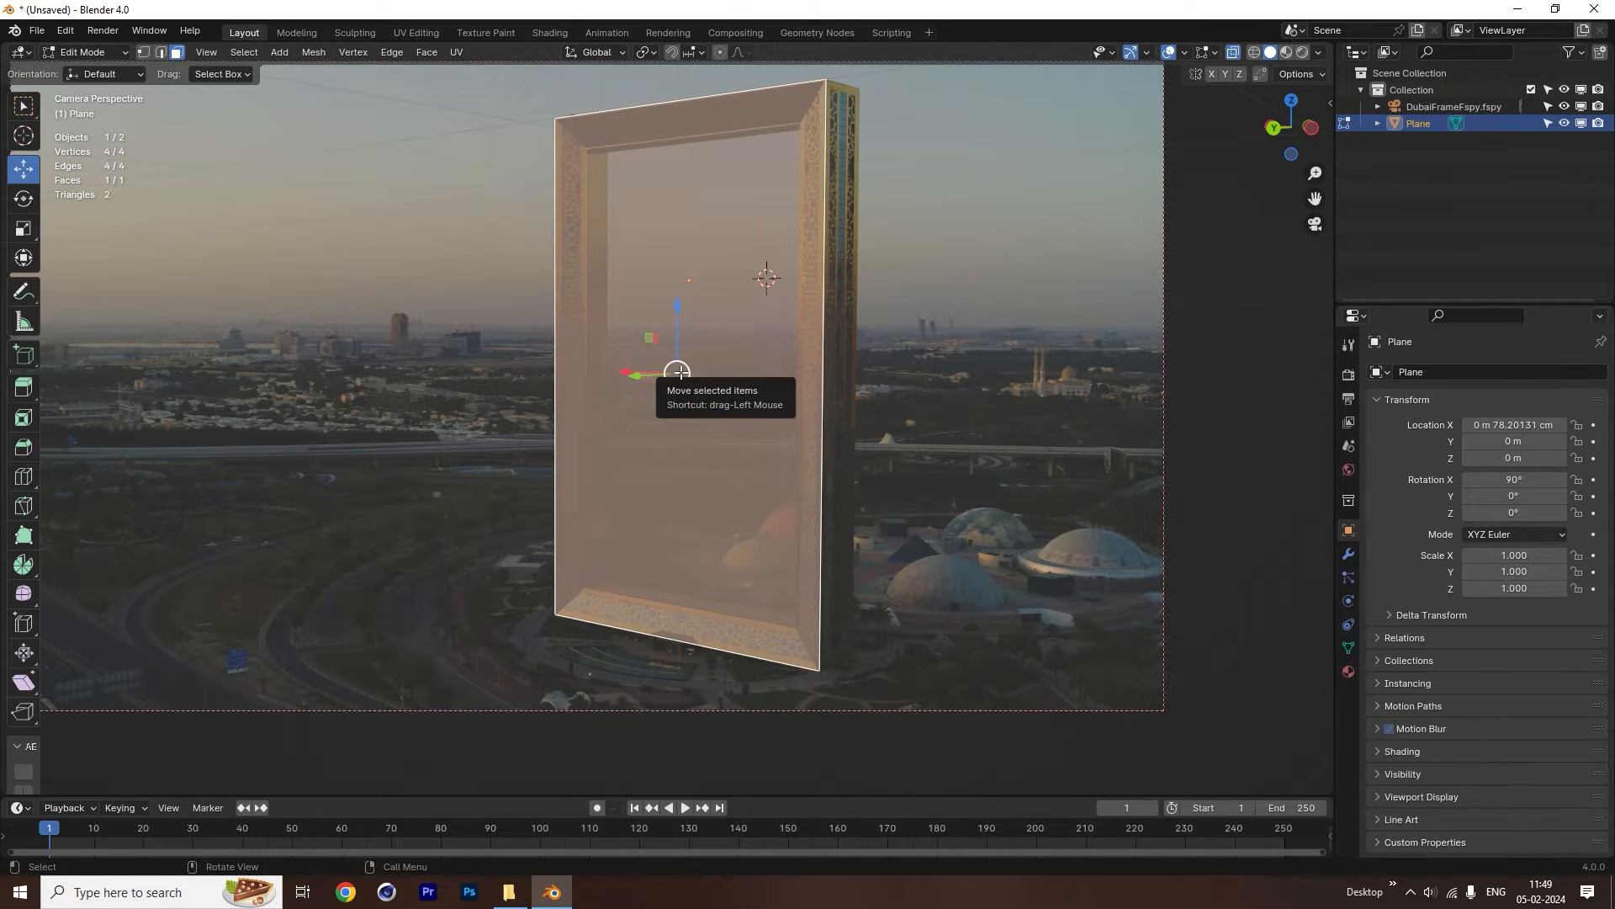
pyautogui.press('i')
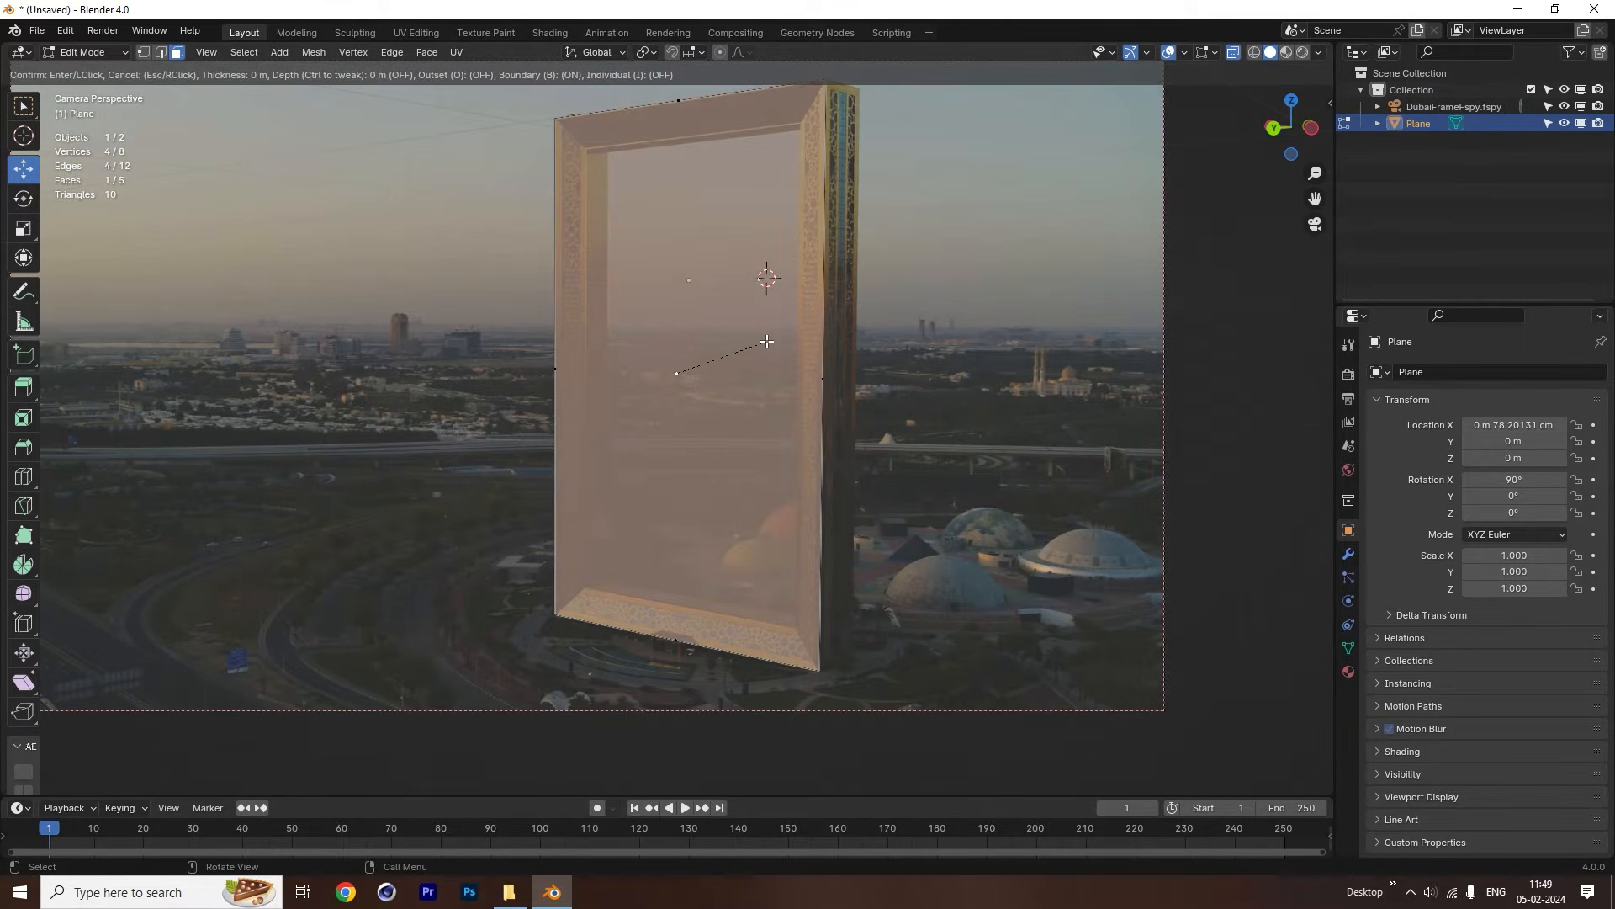
pyautogui.click(757, 348)
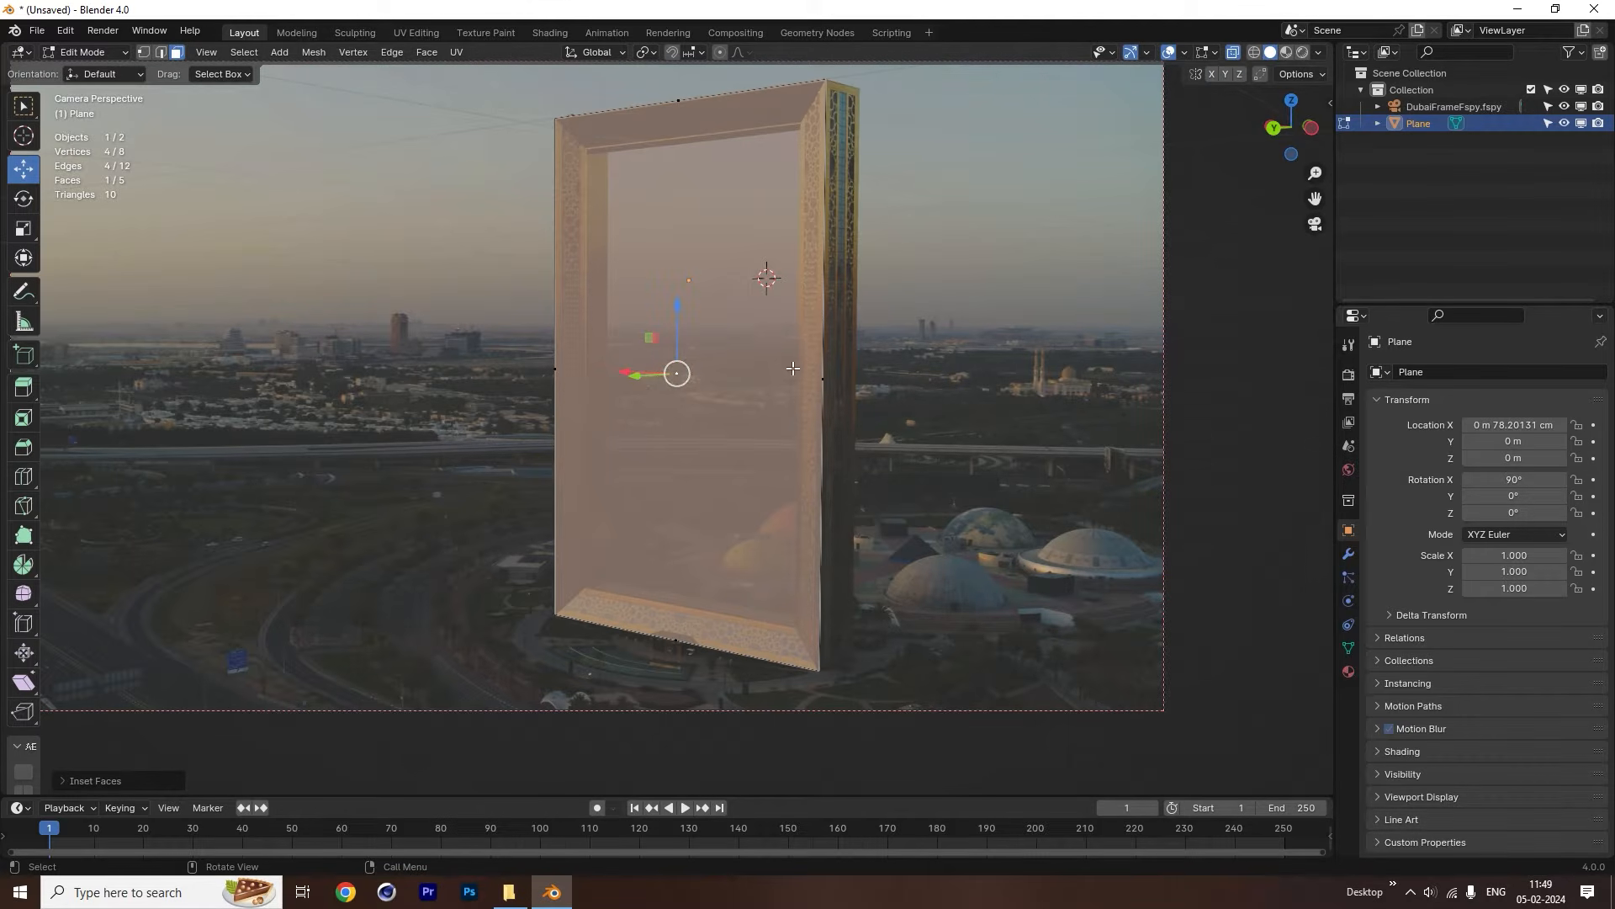
pyautogui.hotkey('ctrl', 'z')
pyautogui.press('i')
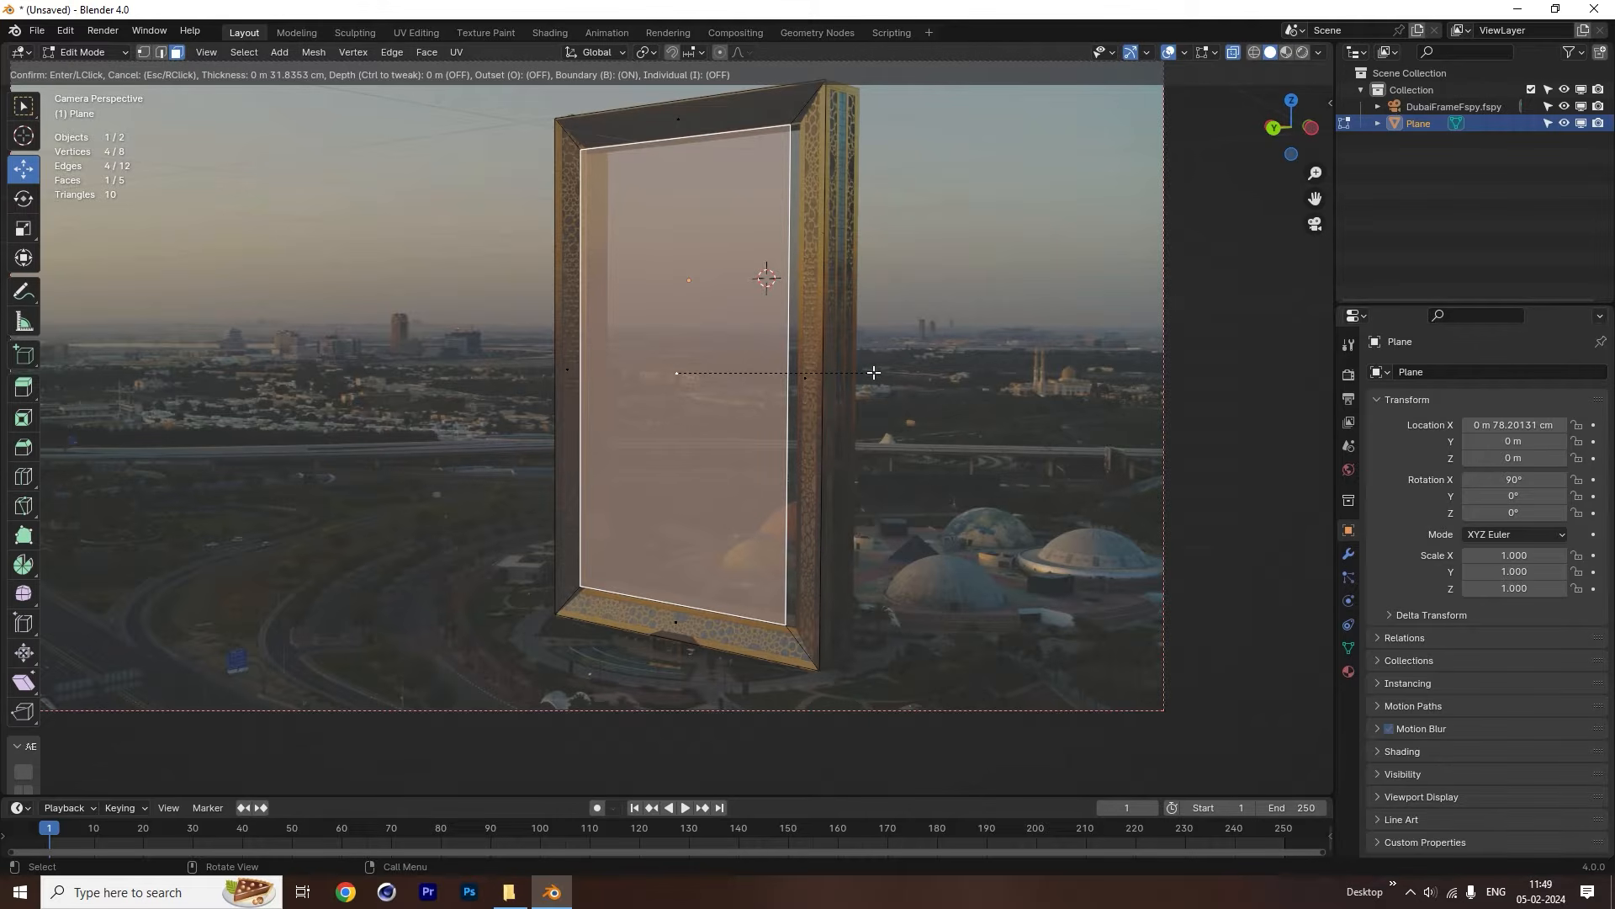
pyautogui.click(873, 372)
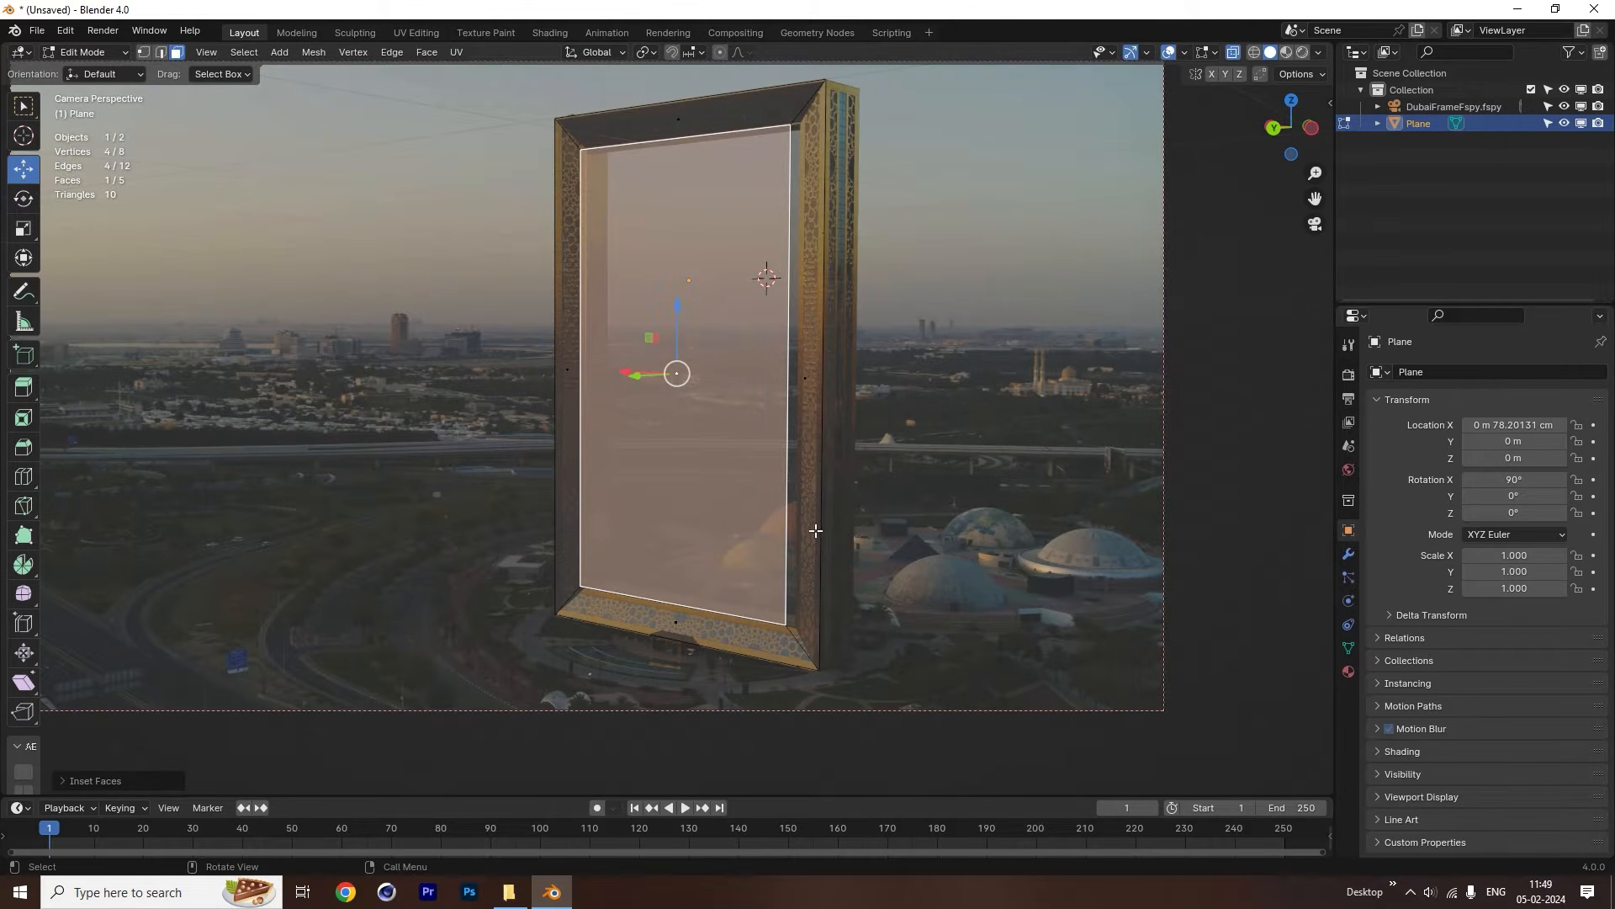
pyautogui.hotkey('ctrl', 'z')
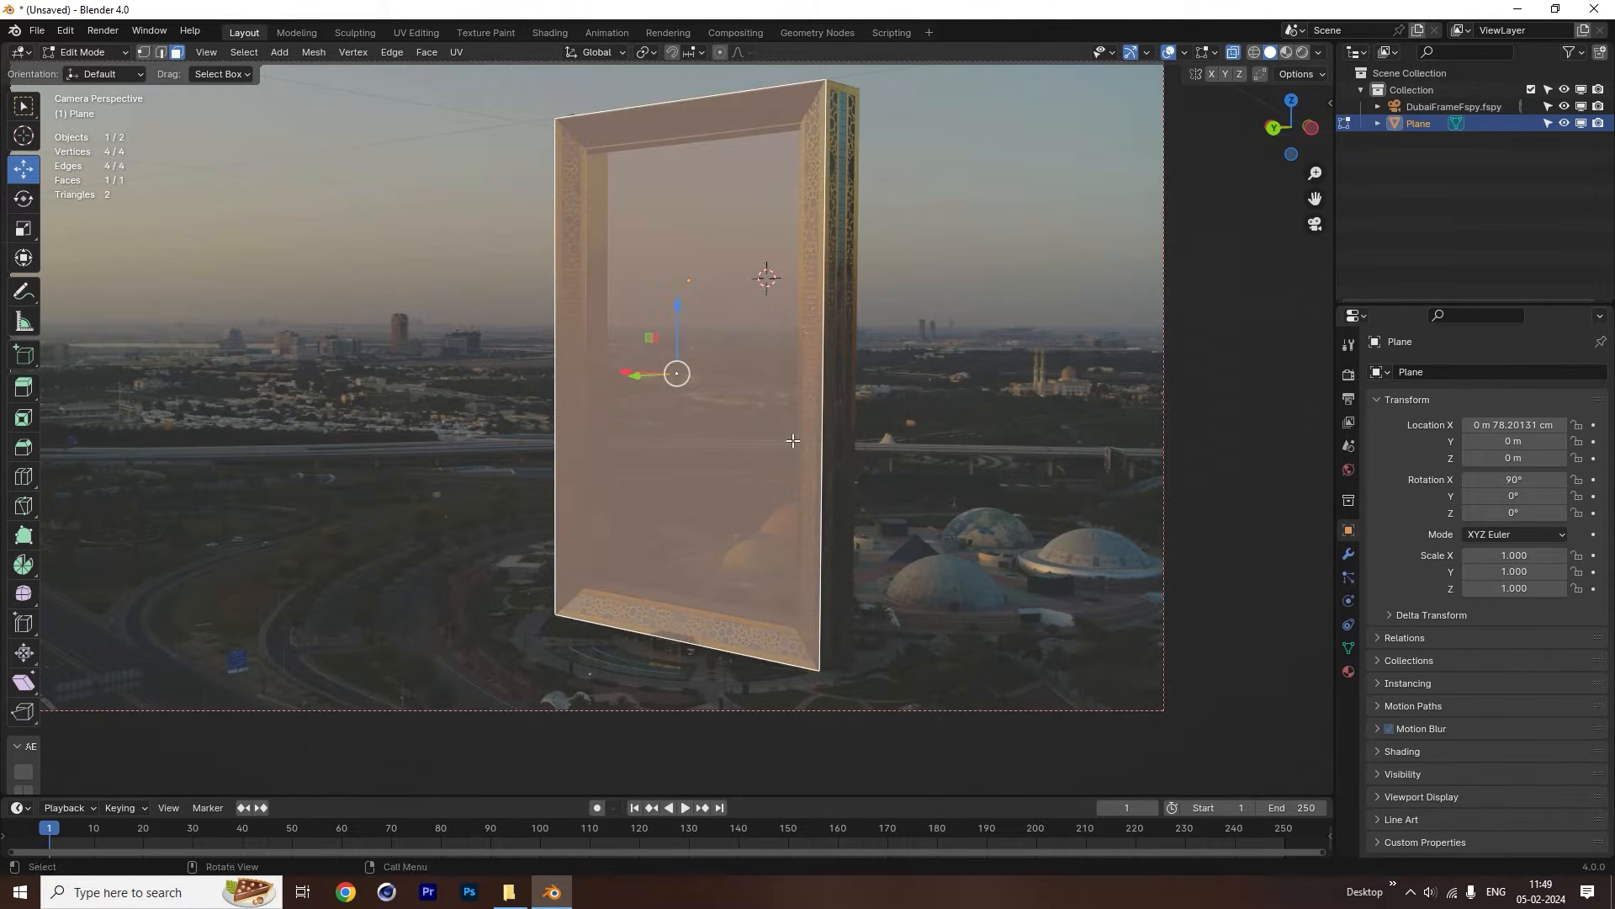
# In Object Mode, set the plane's origin to its geometry and apply its scale.
pyautogui.press('Tab')
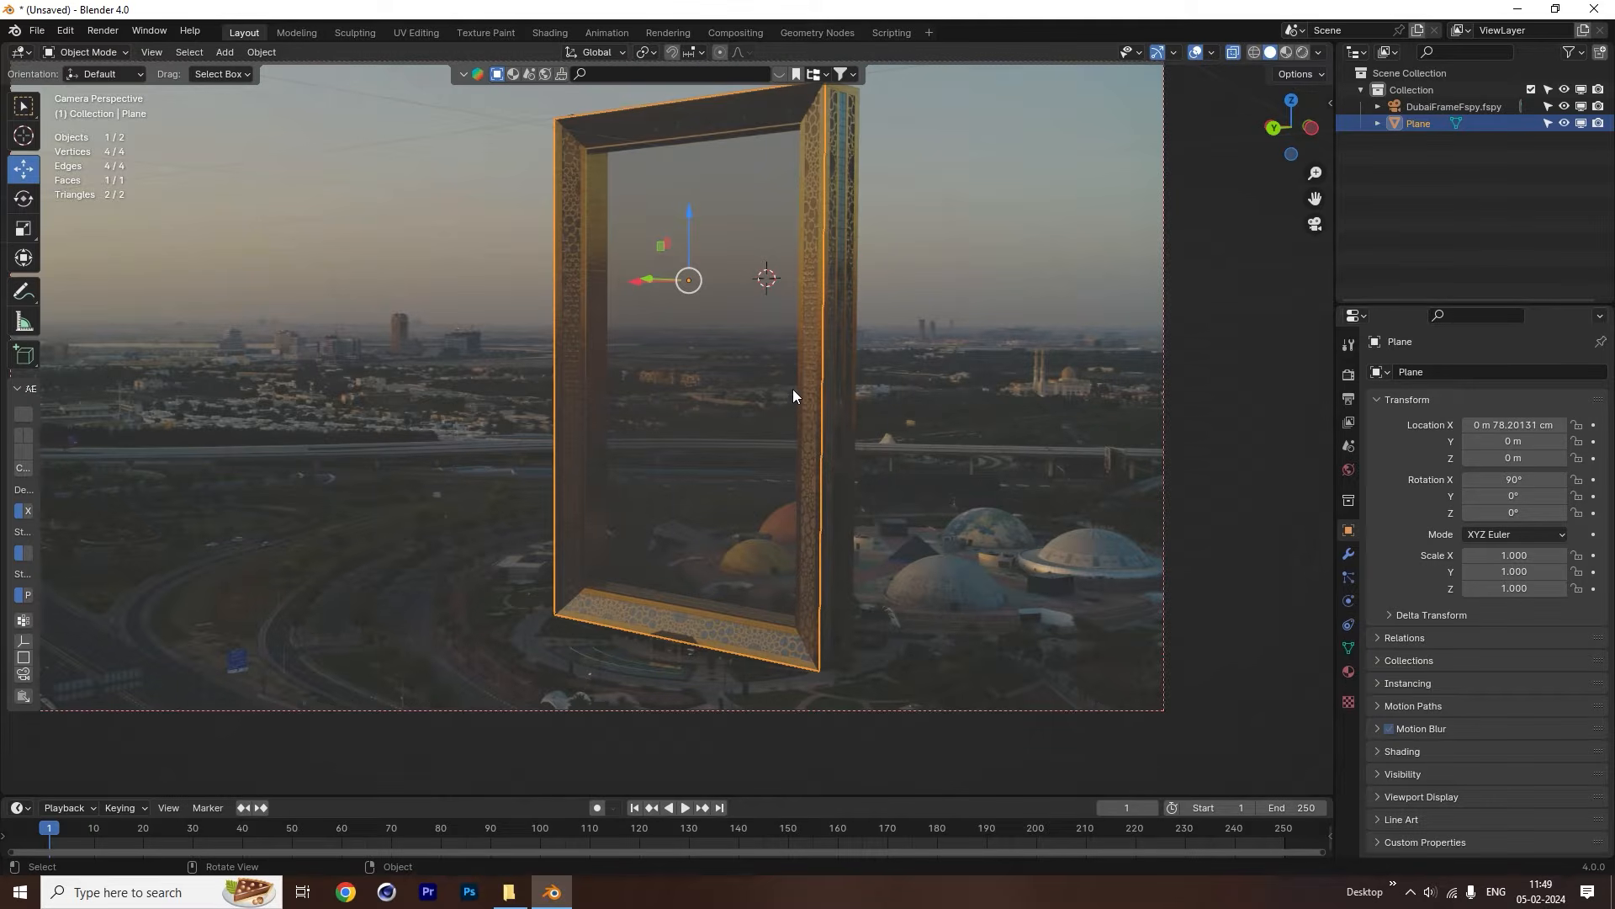
pyautogui.rightClick(714, 391)
pyautogui.moveTo(721, 463)
pyautogui.click(786, 477)
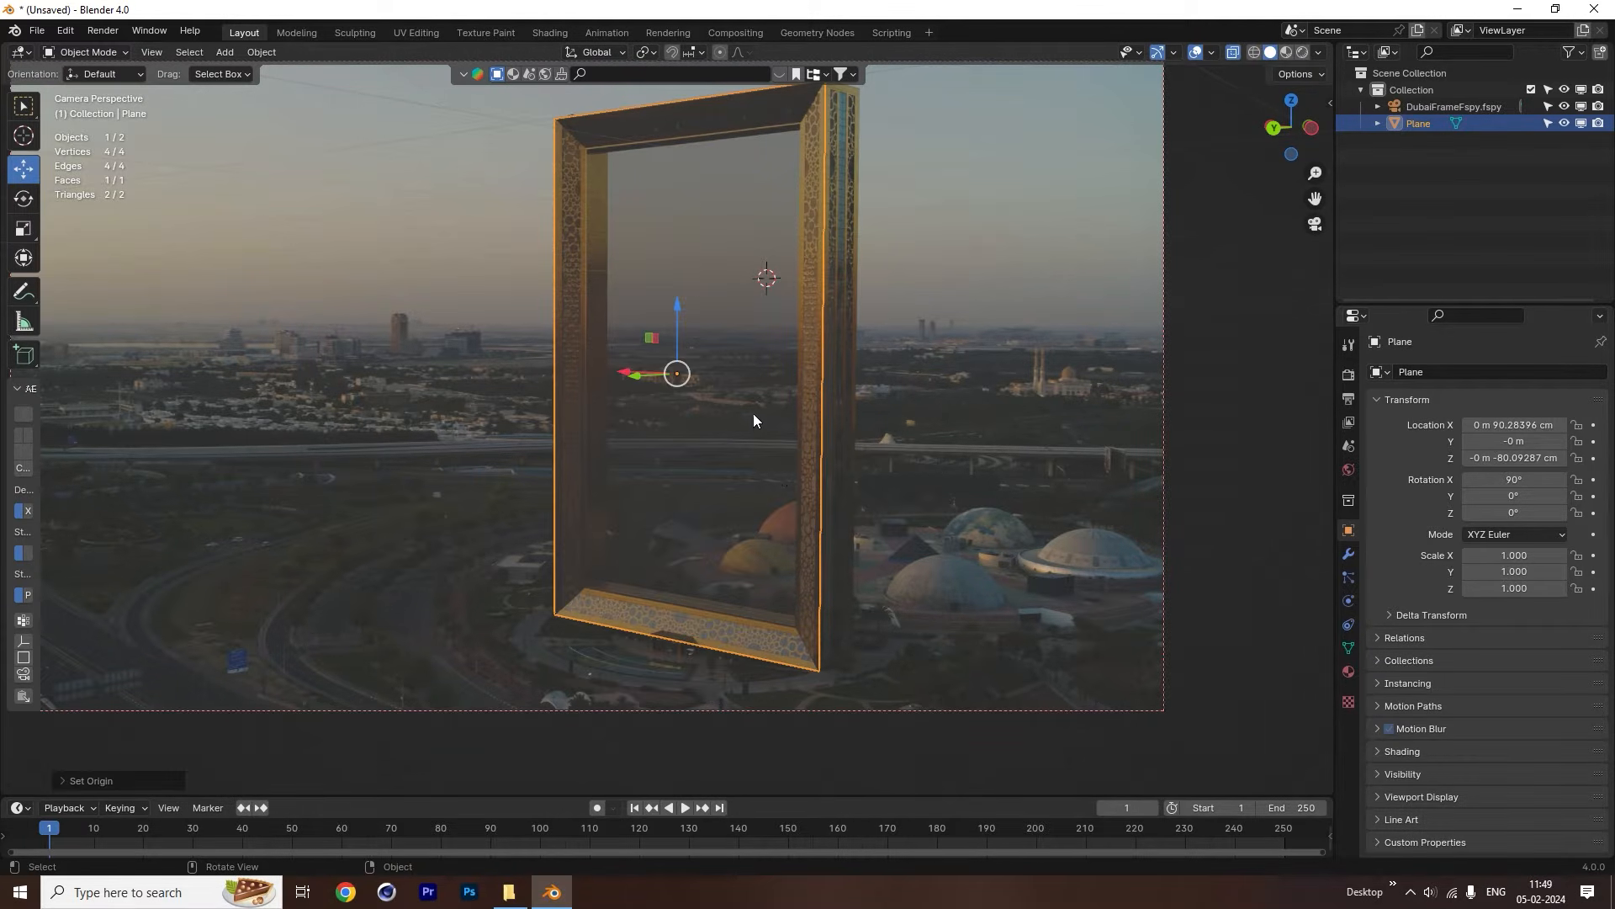
pyautogui.hotkey('ctrl', 'a')
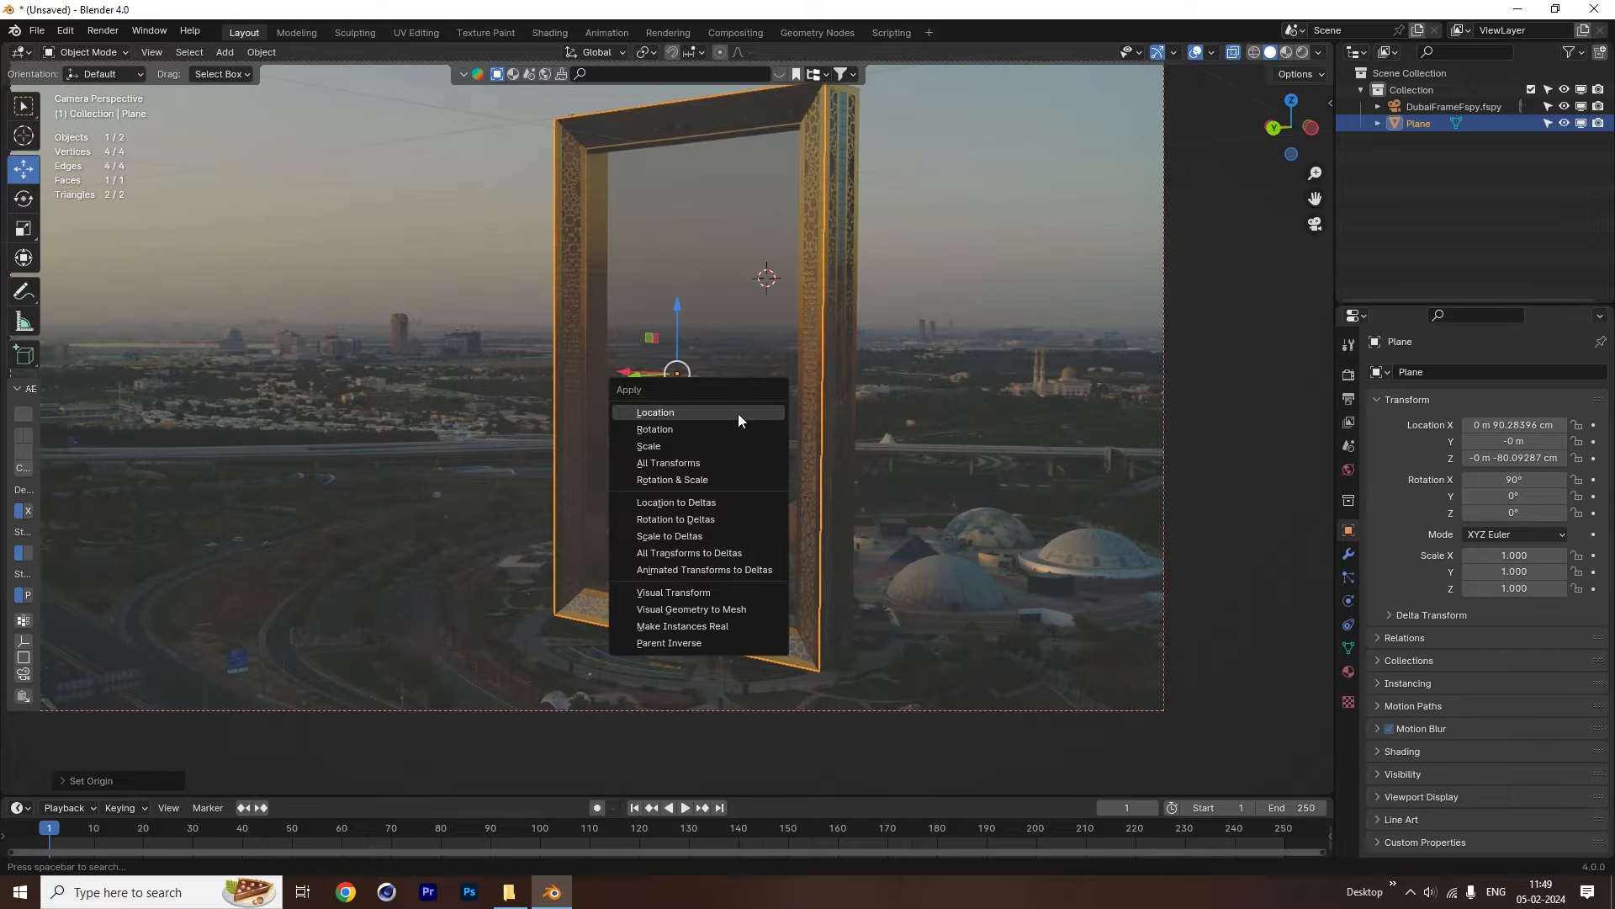
pyautogui.click(680, 446)
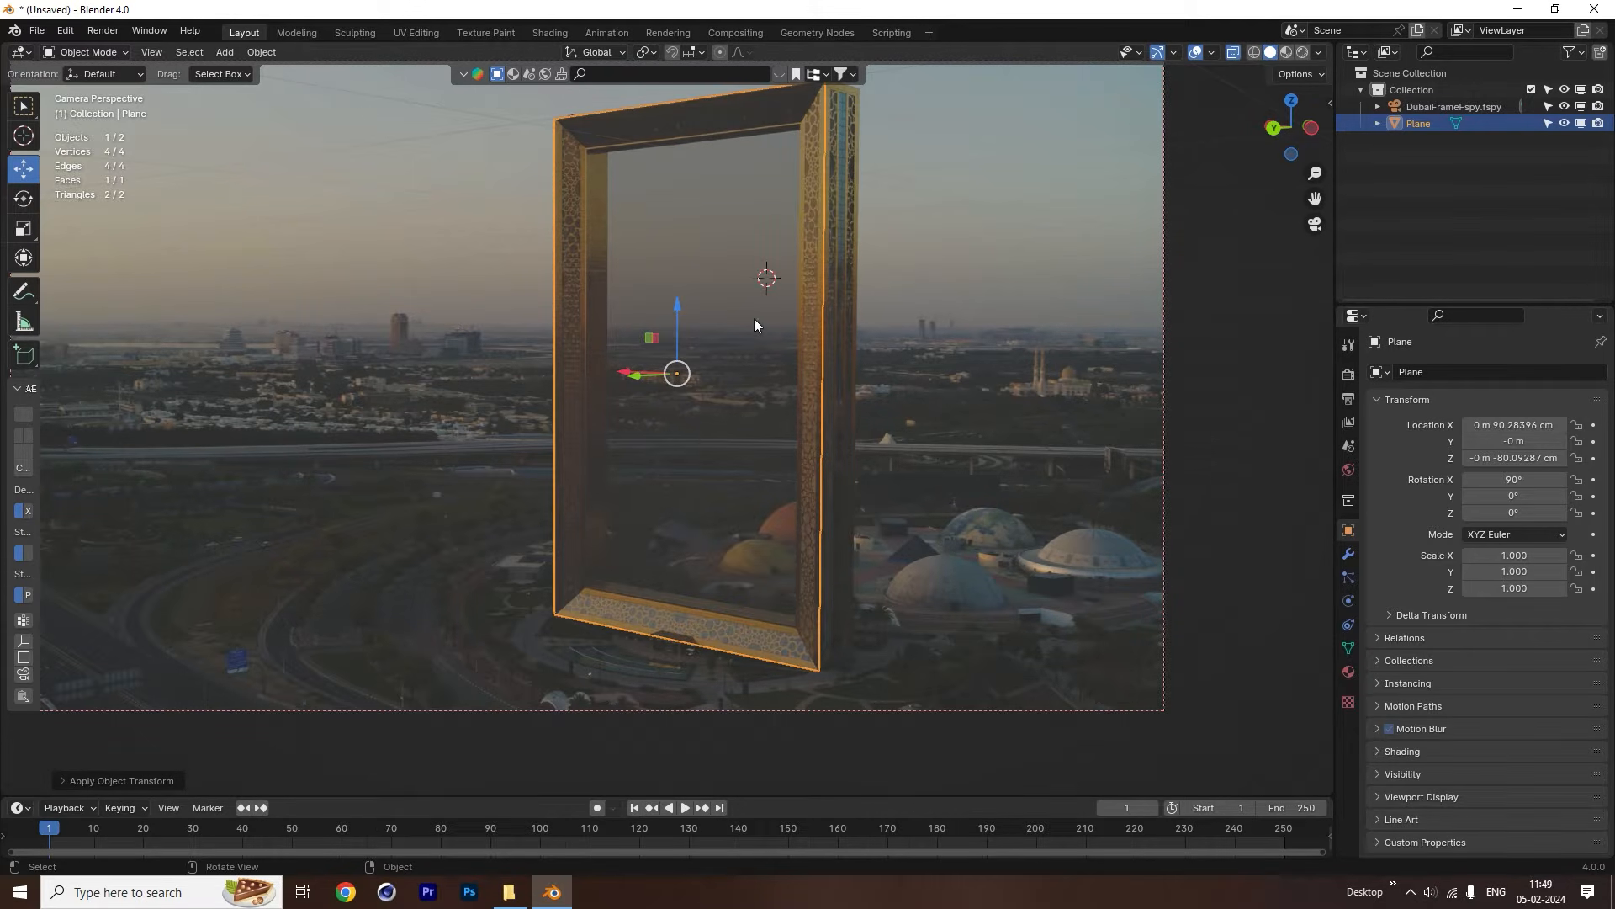
# Inset the plane's face by about 31.9 cm to outline the frame's inner opening.
pyautogui.press('Tab')
pyautogui.press('i')
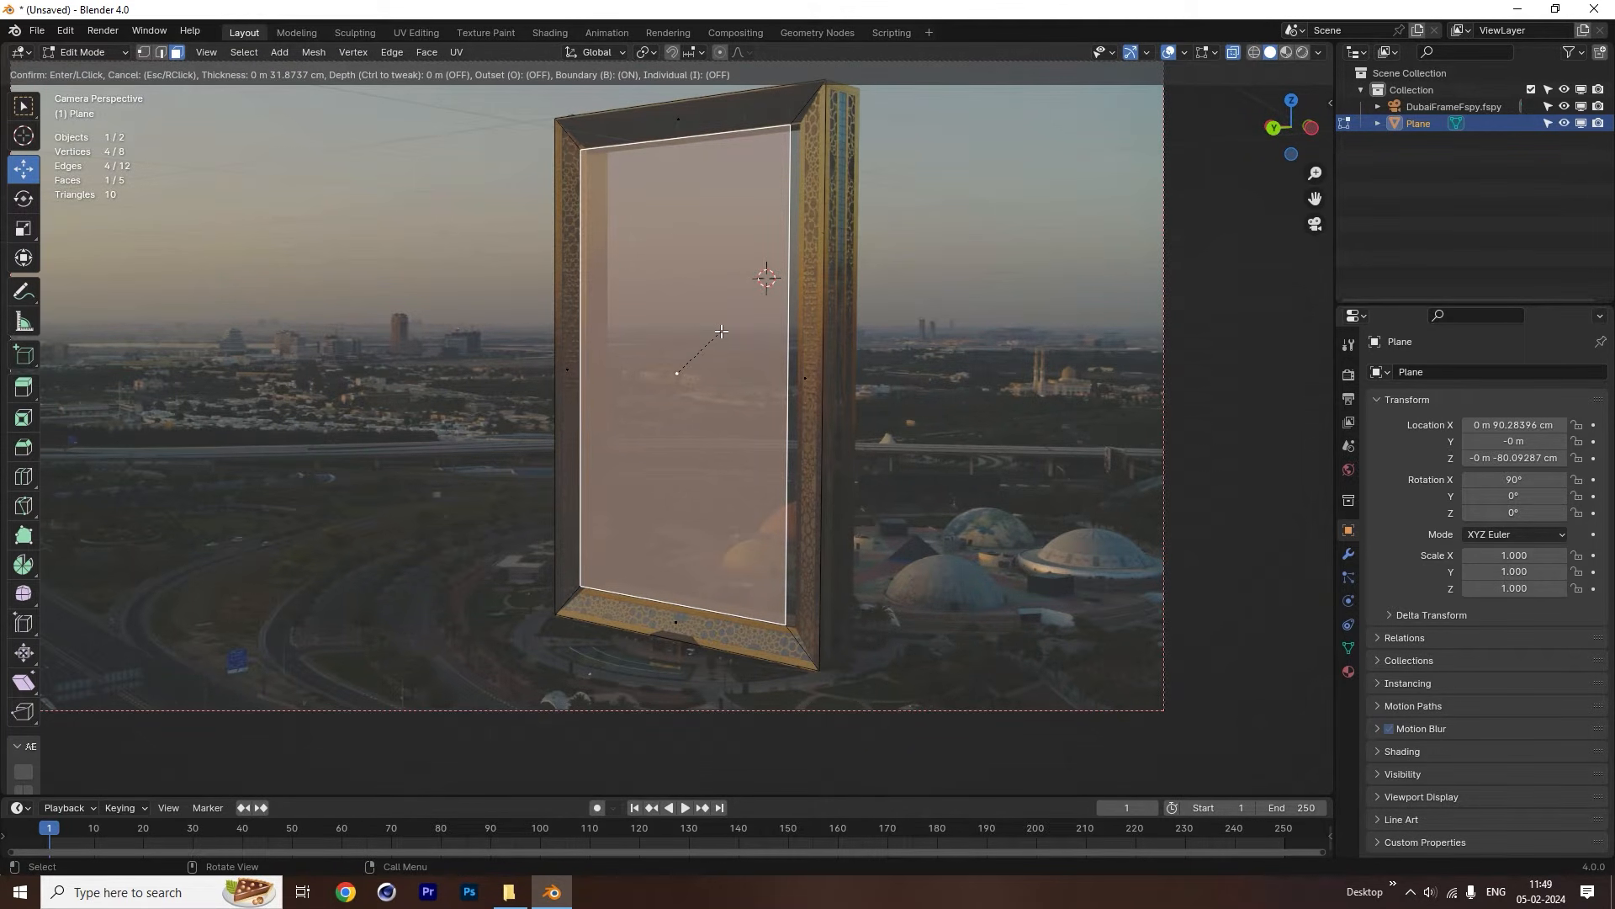
pyautogui.click(721, 332)
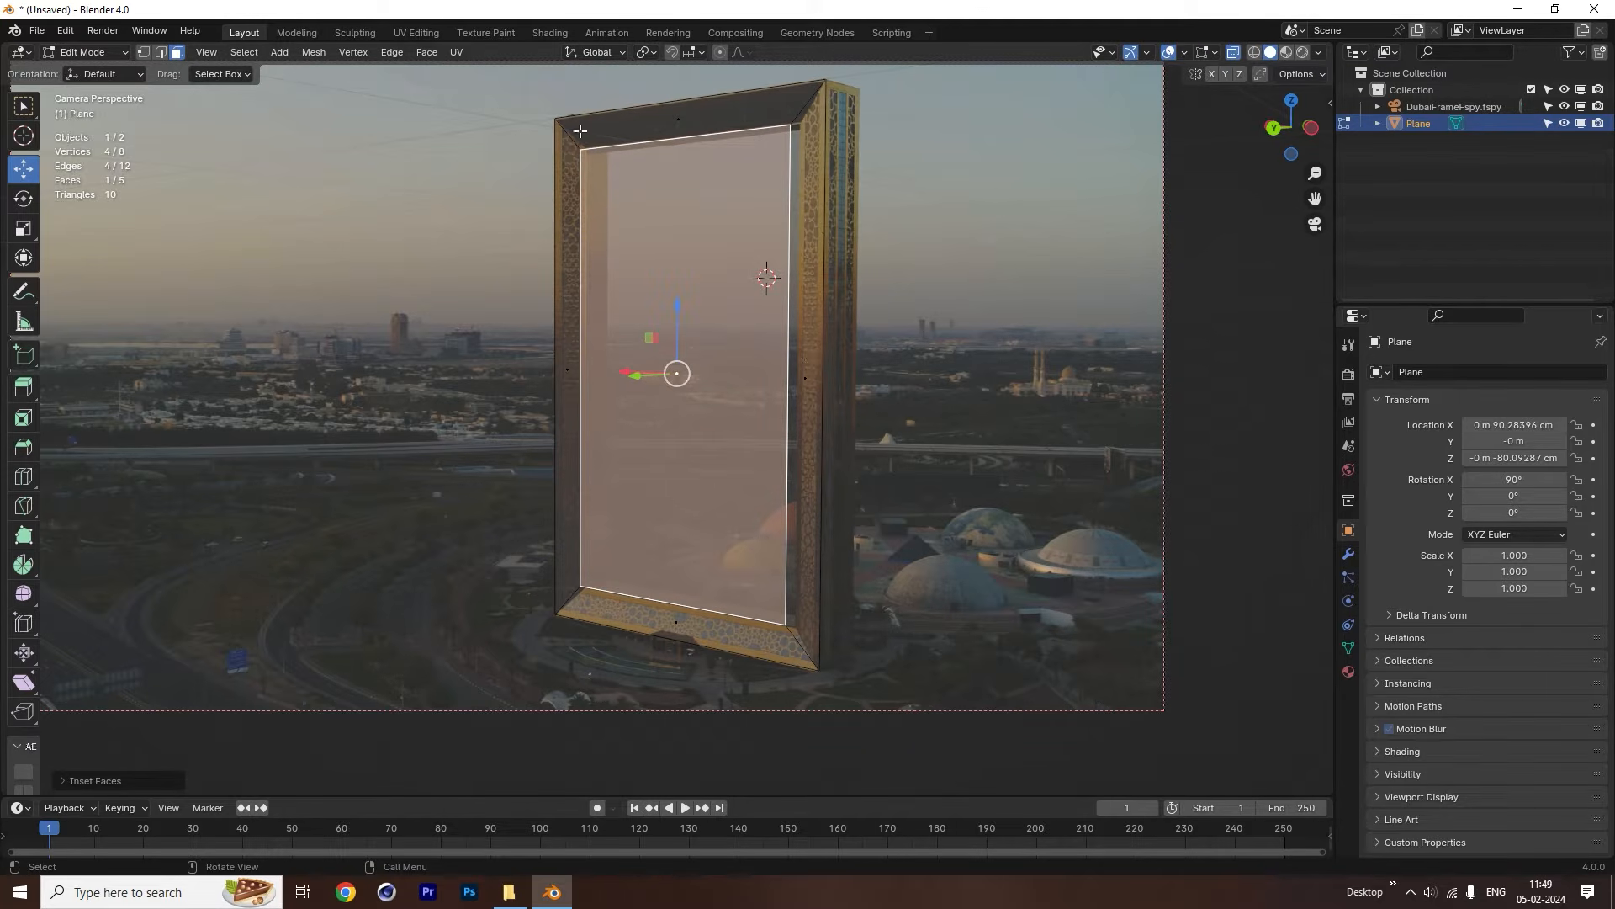
# Try to shift the inset face and its right edge along X to match the frame's inner opening.
pyautogui.click(161, 52)
pyautogui.scroll(1, 818, 333)
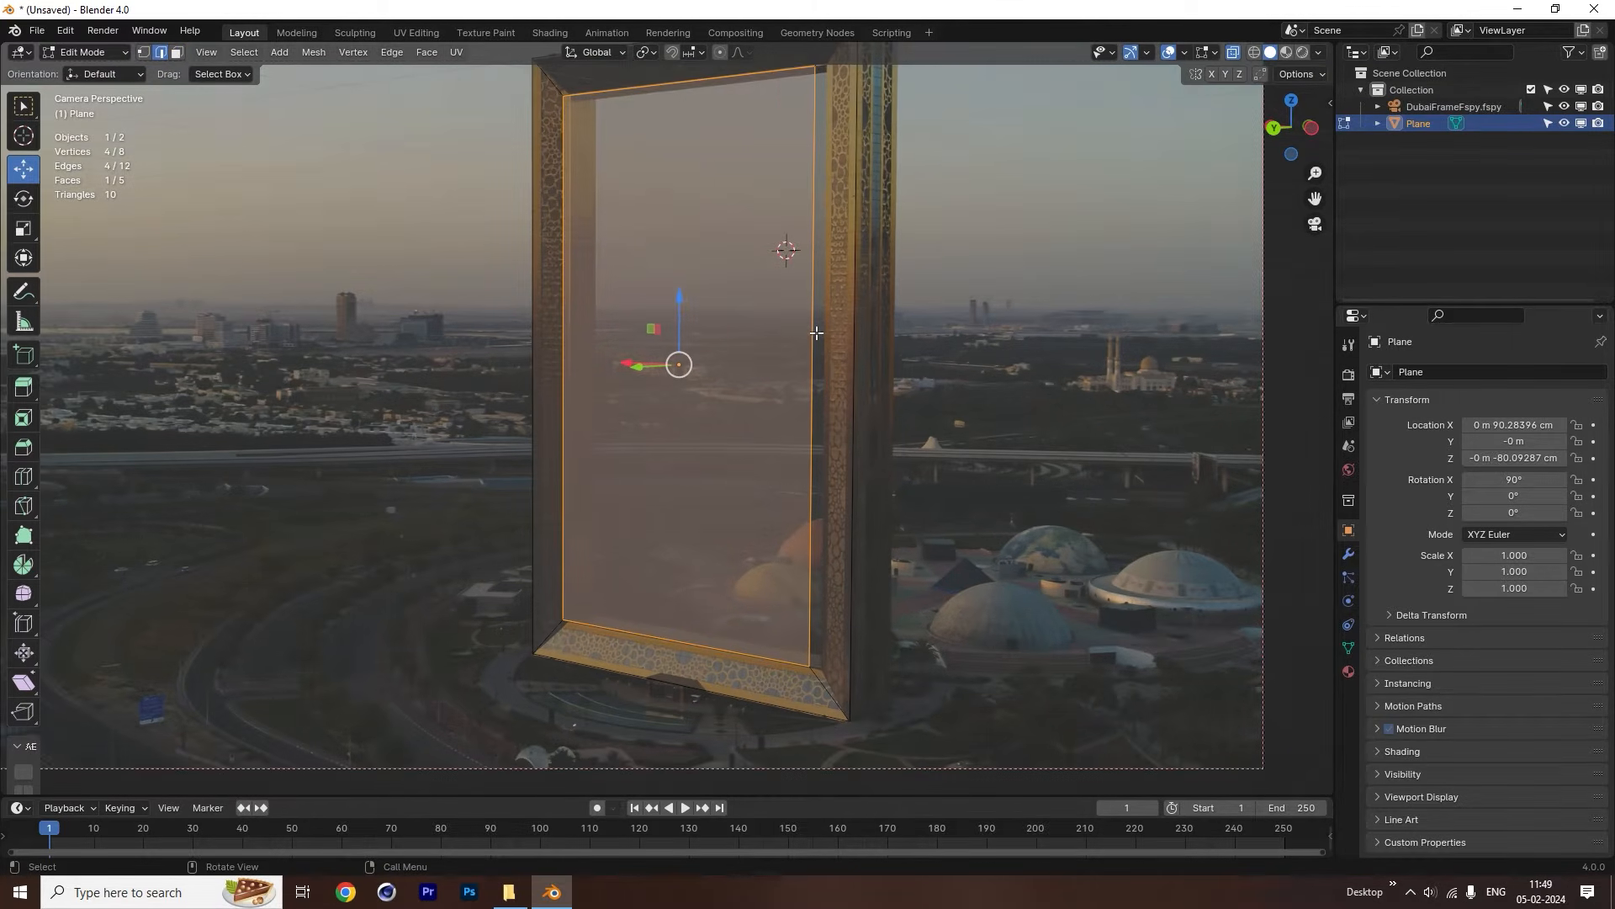
pyautogui.moveTo(620, 361); pyautogui.dragTo(630, 362)
pyautogui.click(820, 337)
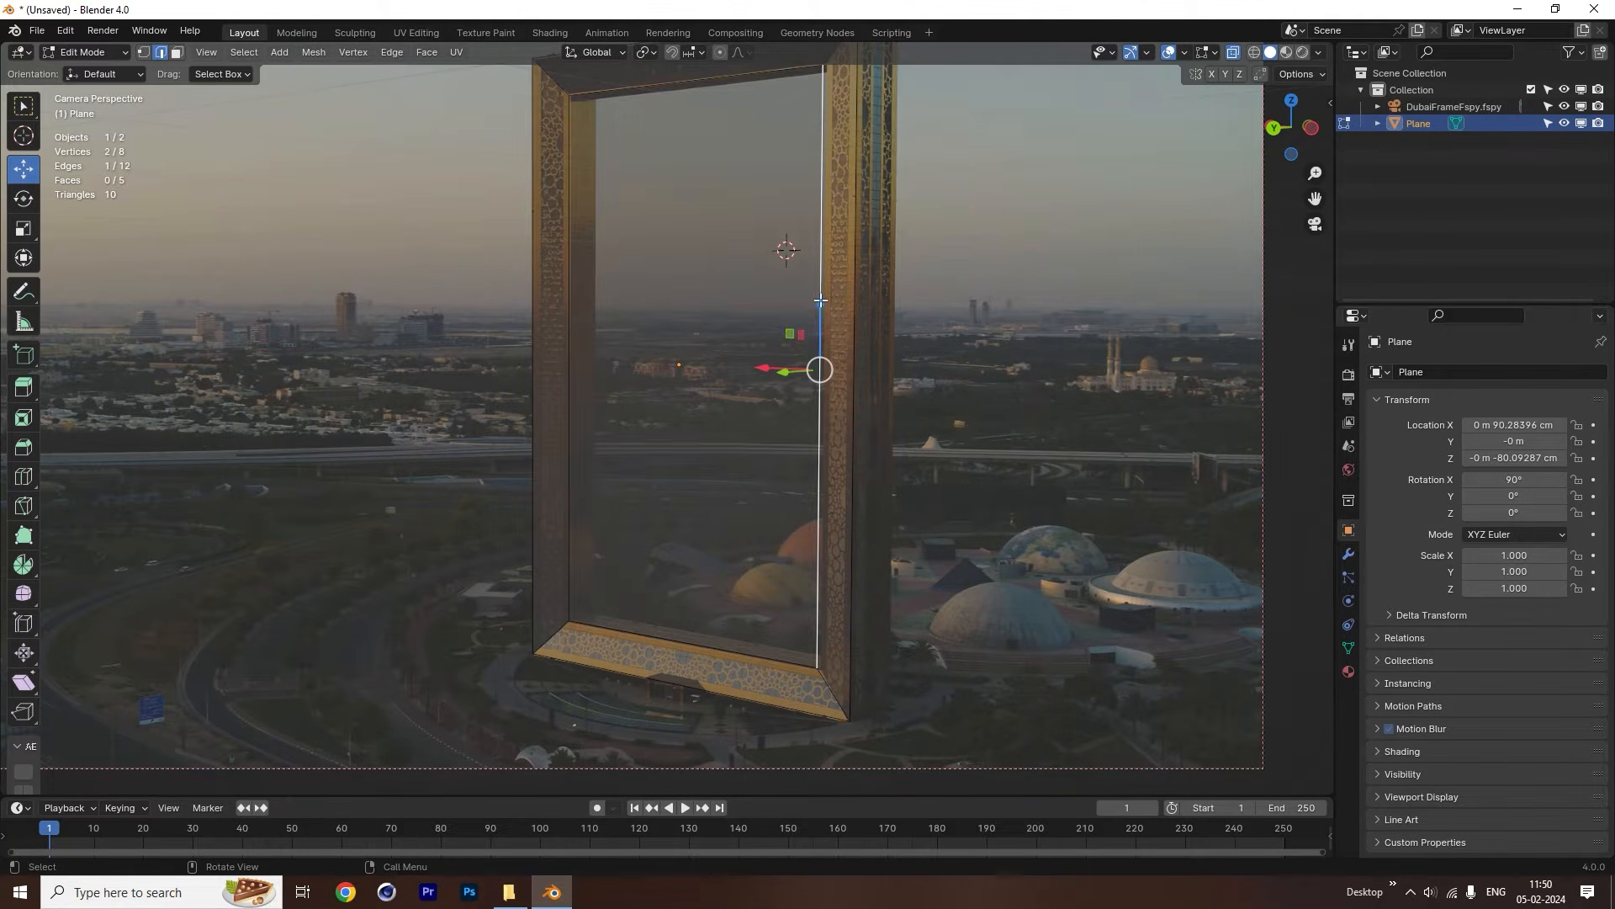
pyautogui.moveTo(756, 363); pyautogui.dragTo(764, 366)
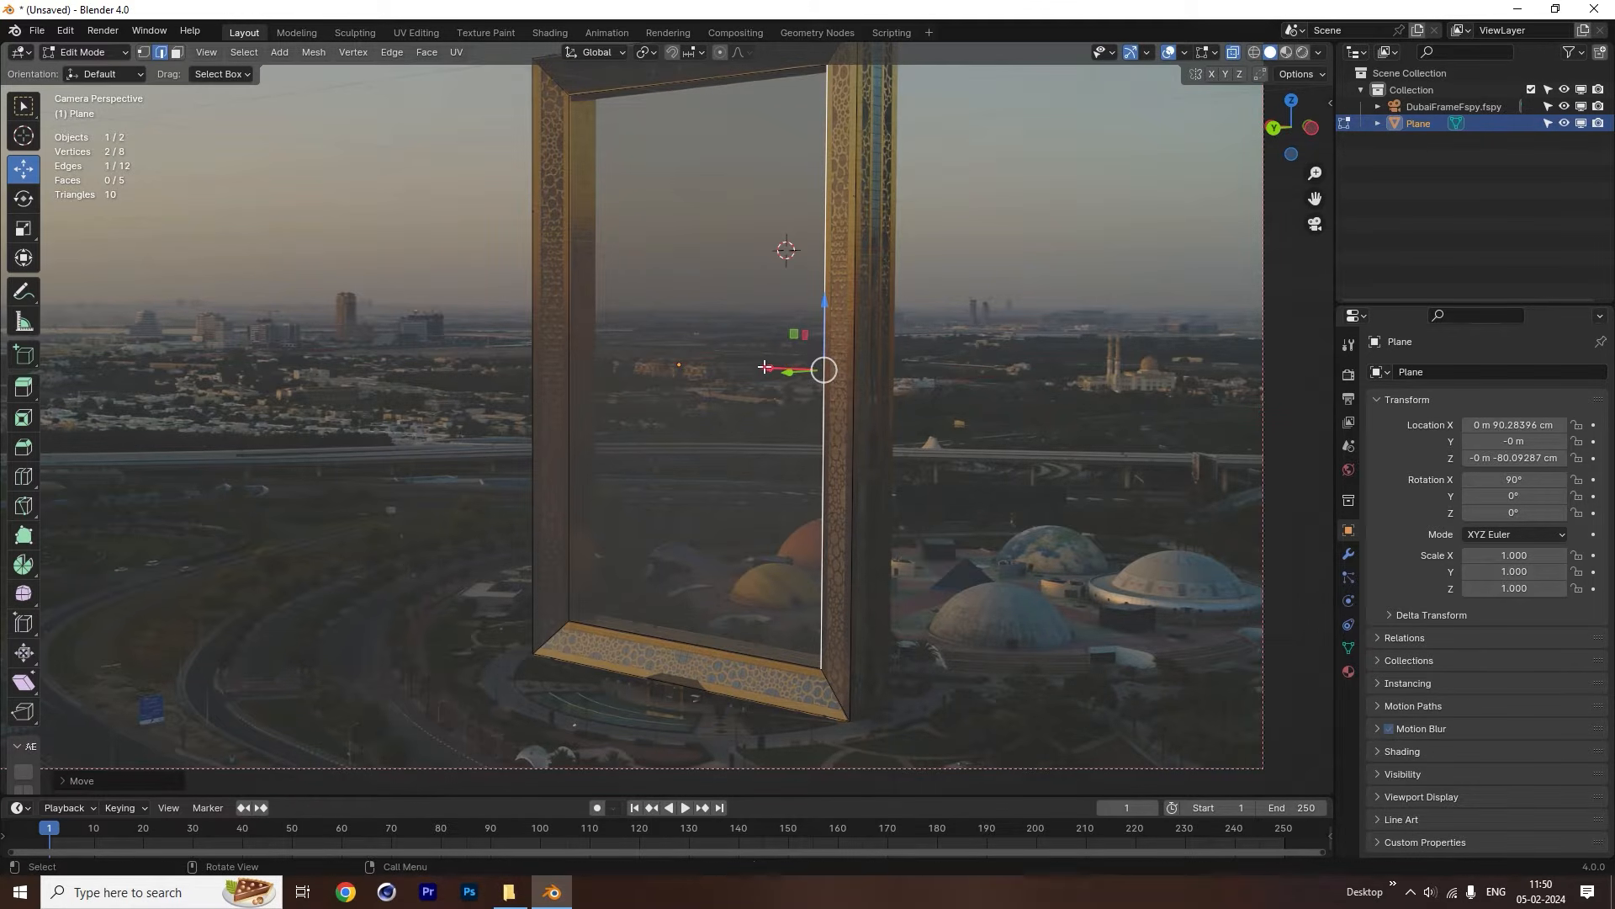
# Undo the moves of the inset face and its right edge, and return to face selection.
pyautogui.scroll(-1, 764, 367)
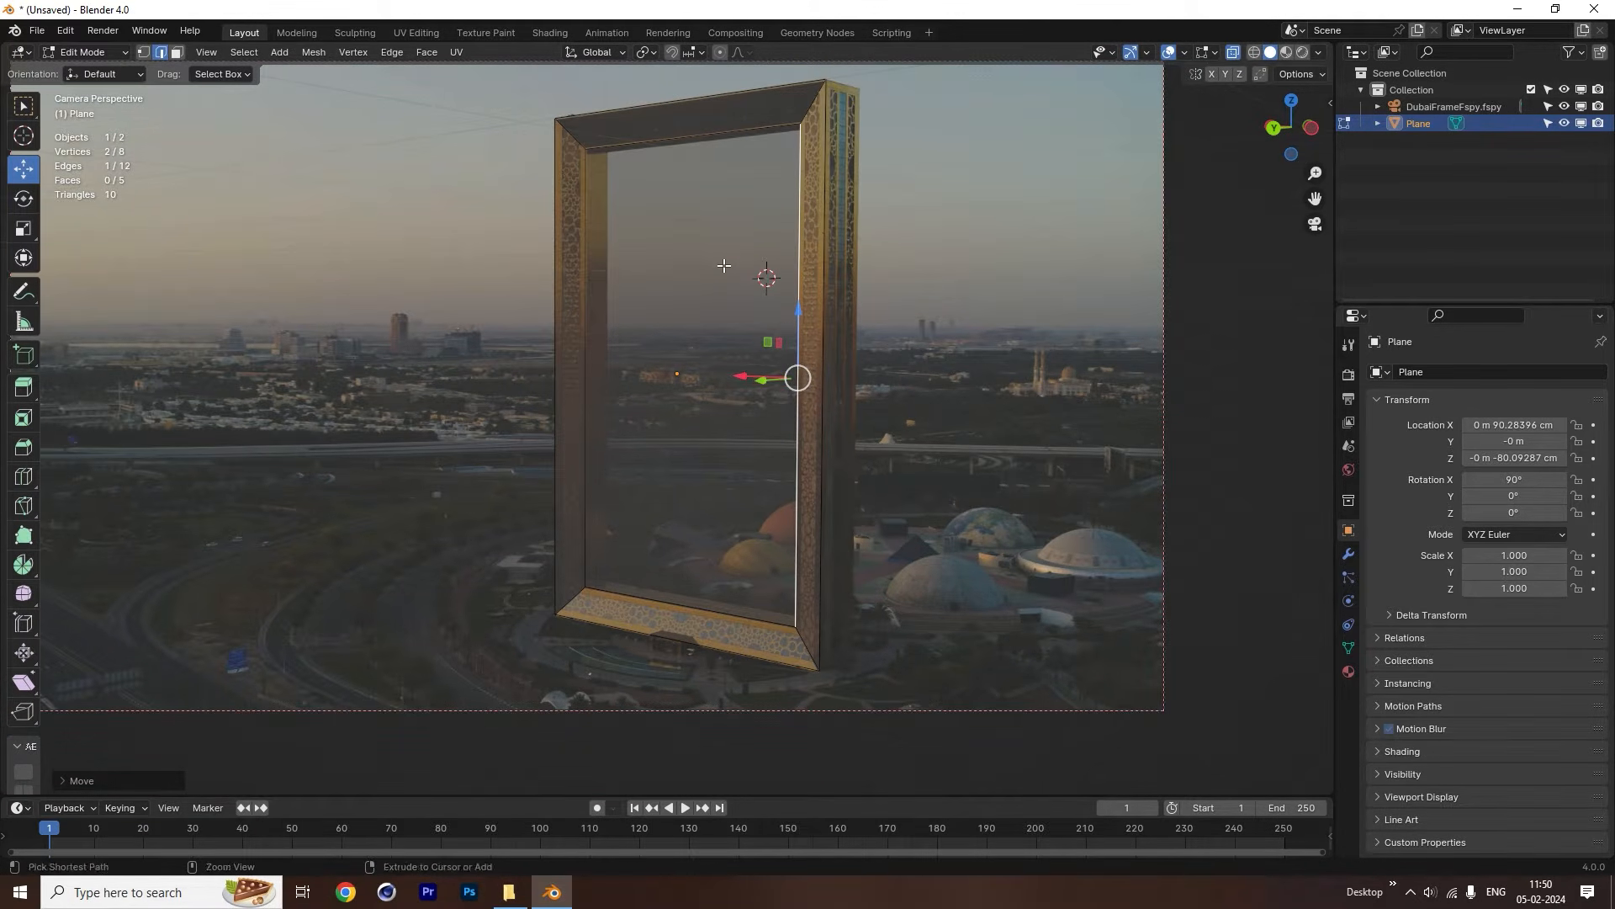
pyautogui.keyDown('ctrl'); pyautogui.click(725, 282); pyautogui.keyUp('ctrl')
pyautogui.hotkey('ctrl', 'z')
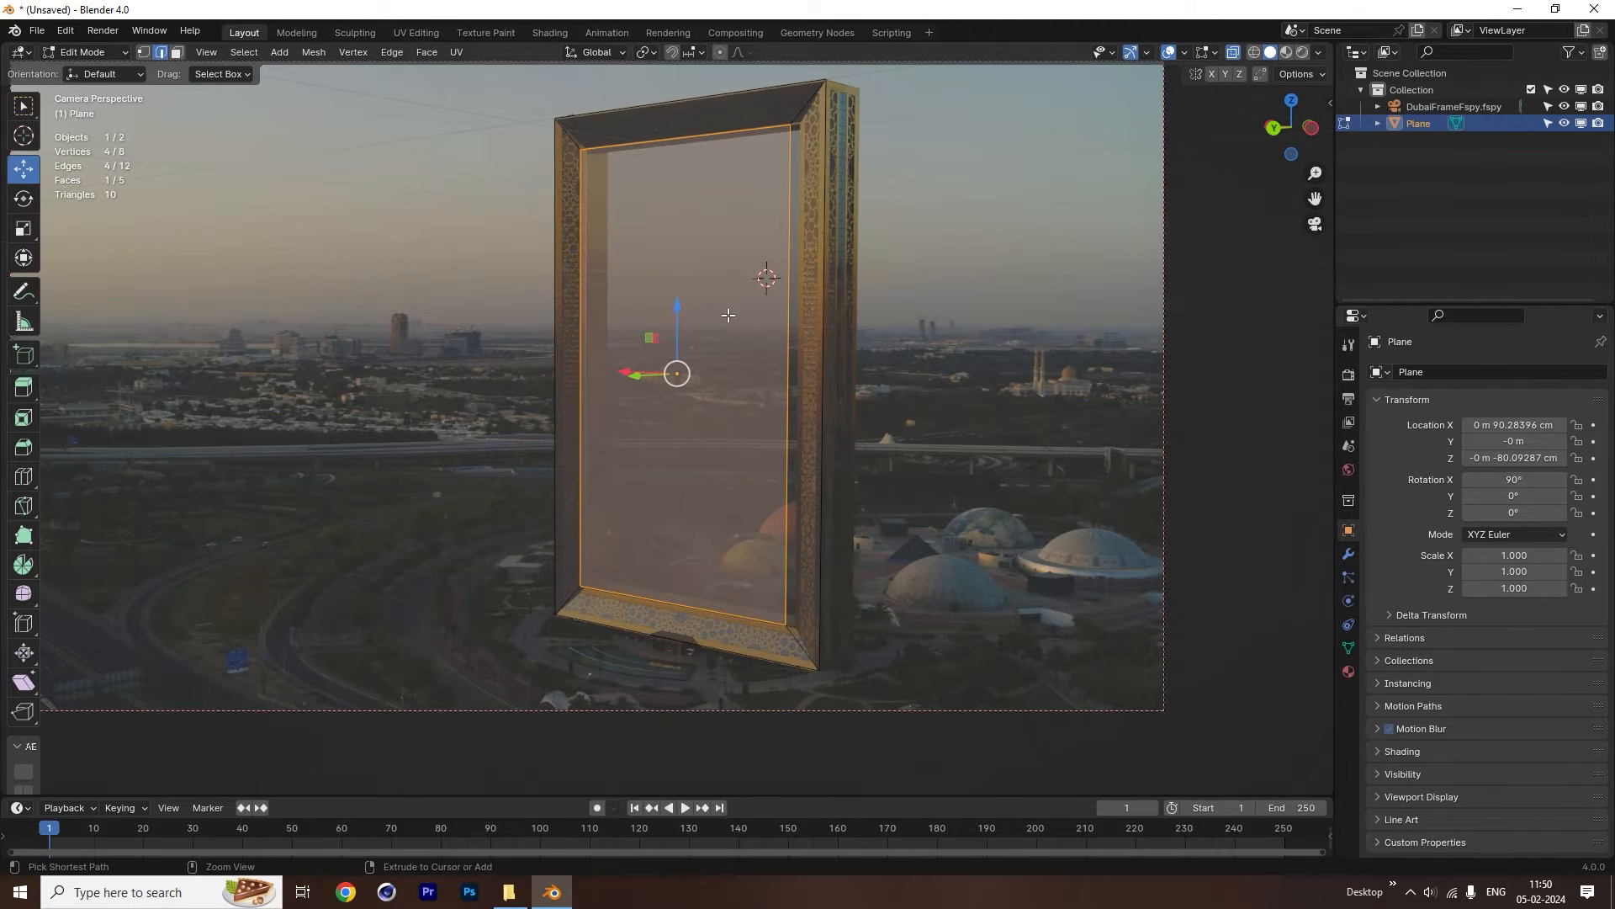
pyautogui.press('3')
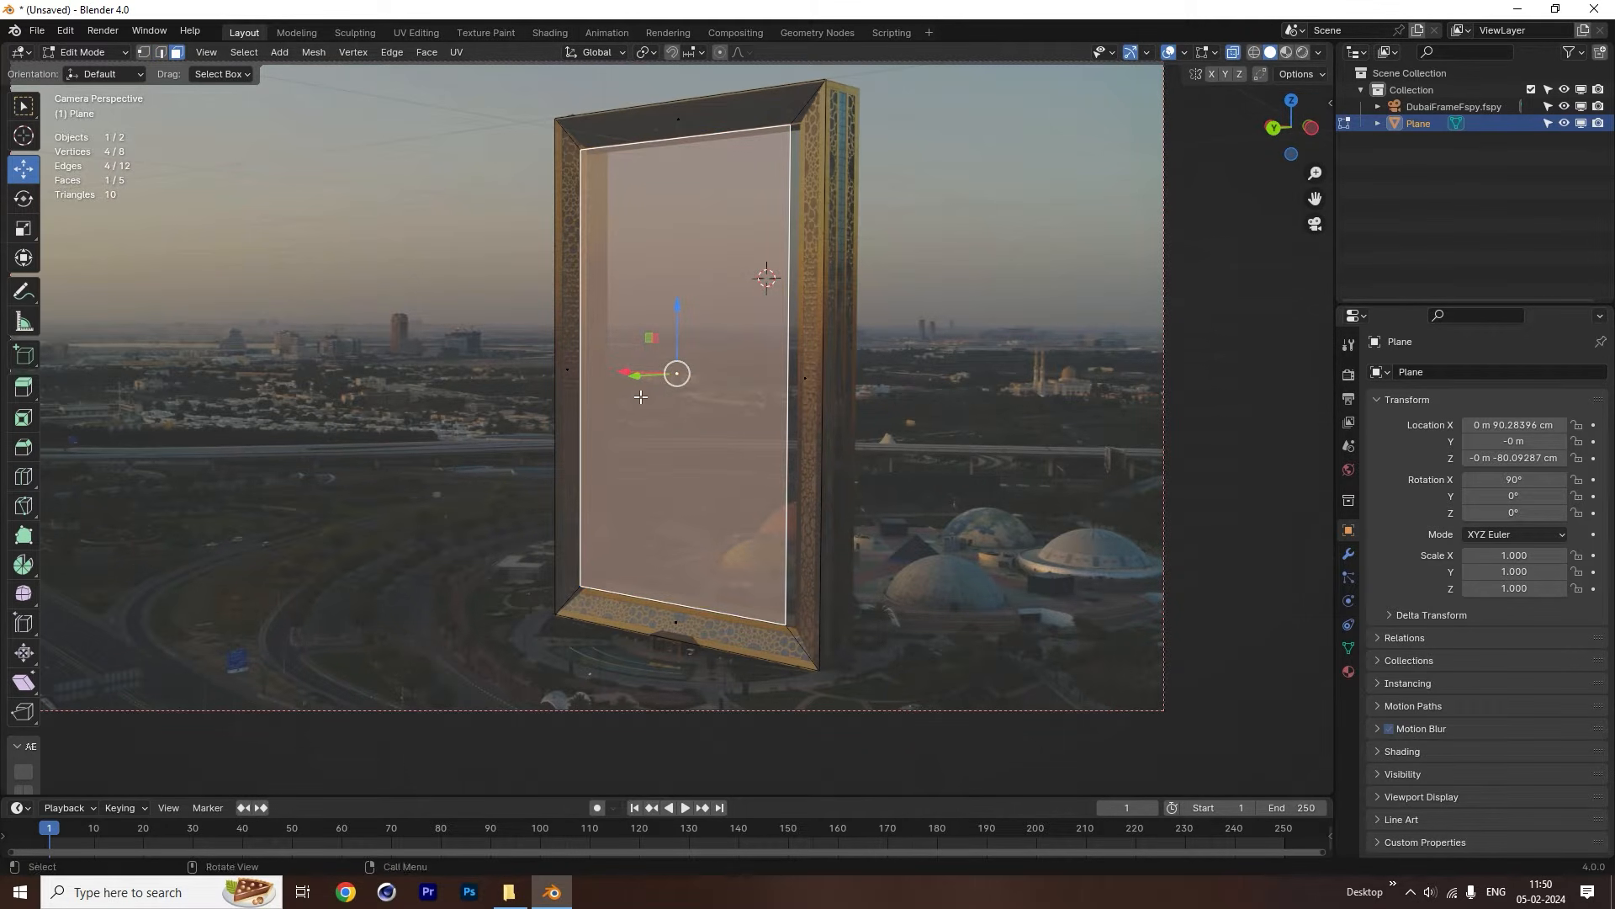
# Shift the inset face slightly and scale it up in small amounts to fit the frame's inner opening in the footage.
pyautogui.moveTo(636, 378); pyautogui.dragTo(648, 374)
pyautogui.press('s')
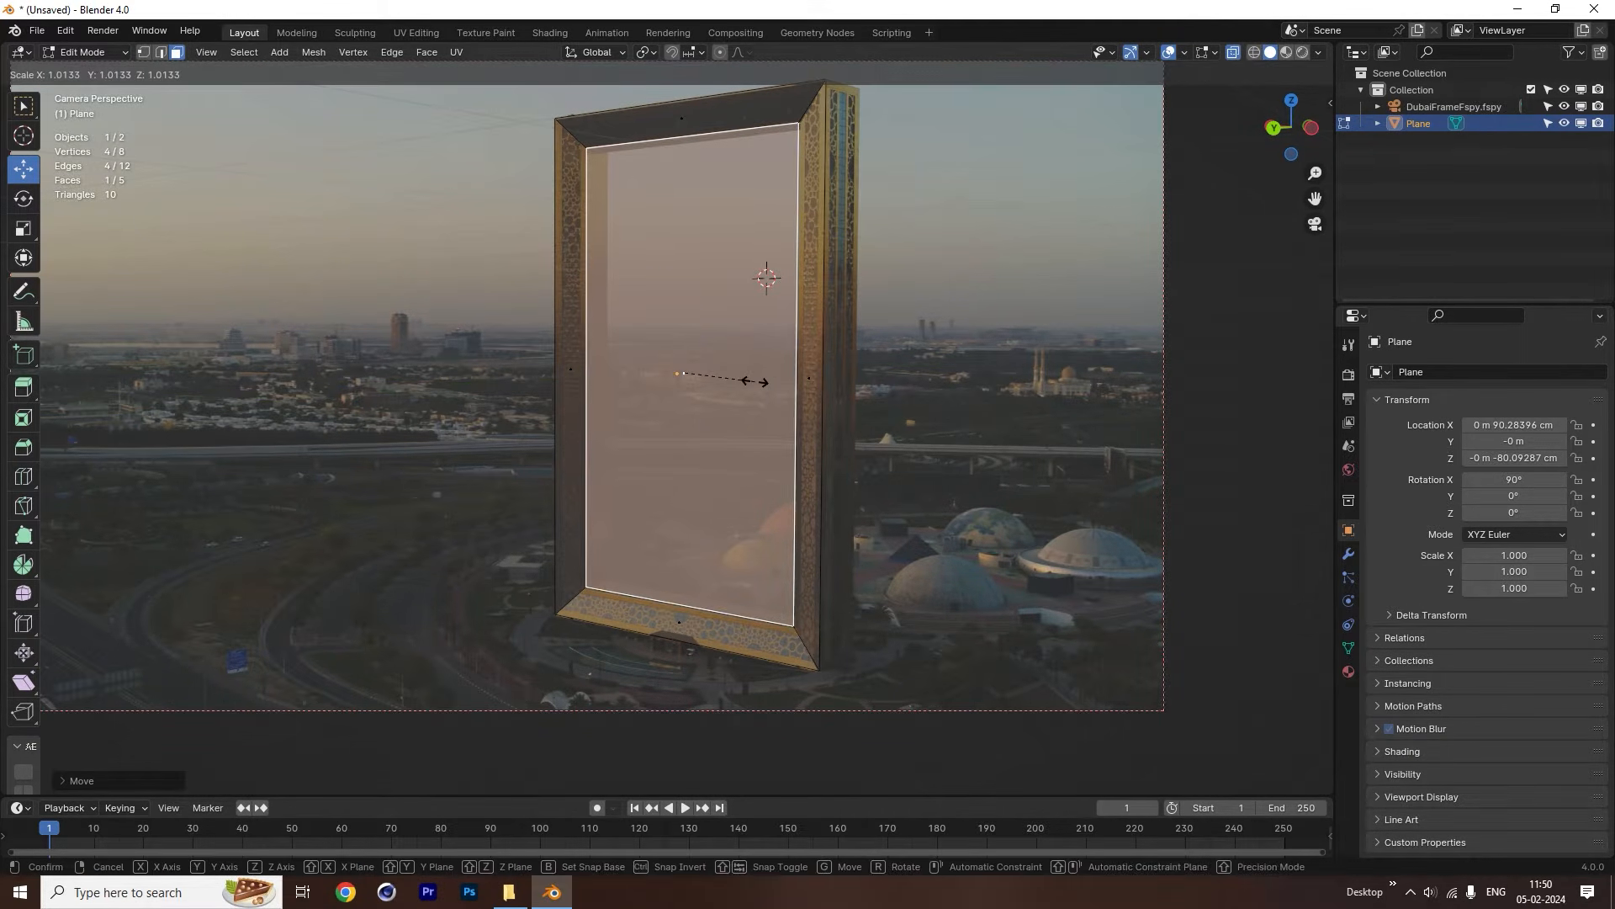
pyautogui.click(747, 377)
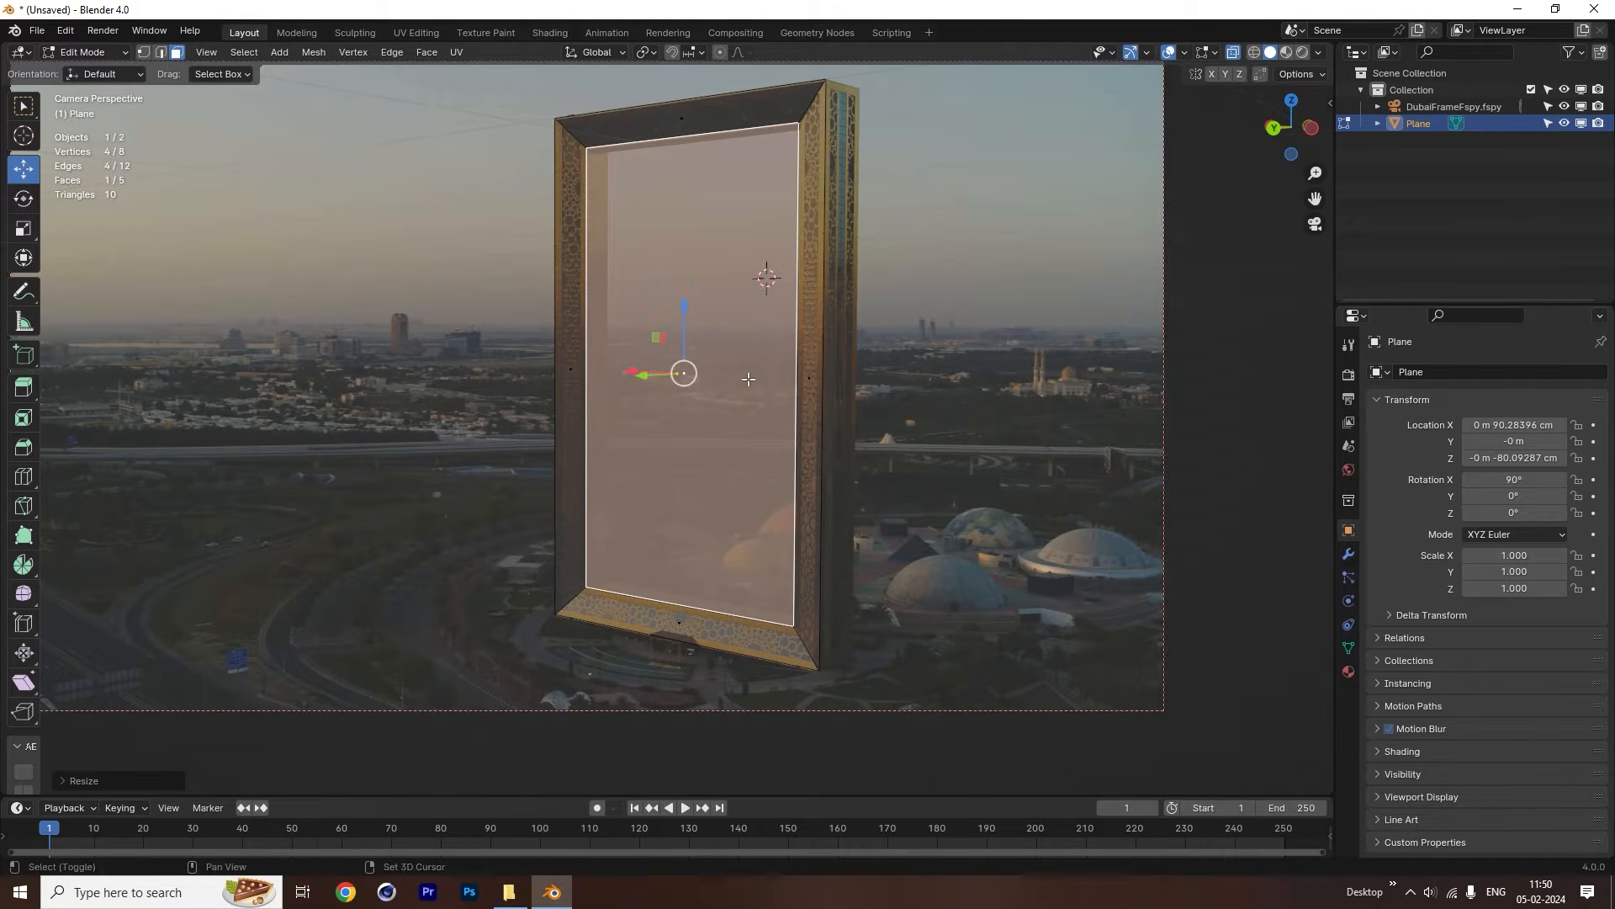
pyautogui.scroll(1, 655, 376)
pyautogui.moveTo(649, 371); pyautogui.dragTo(656, 369)
pyautogui.press('s')
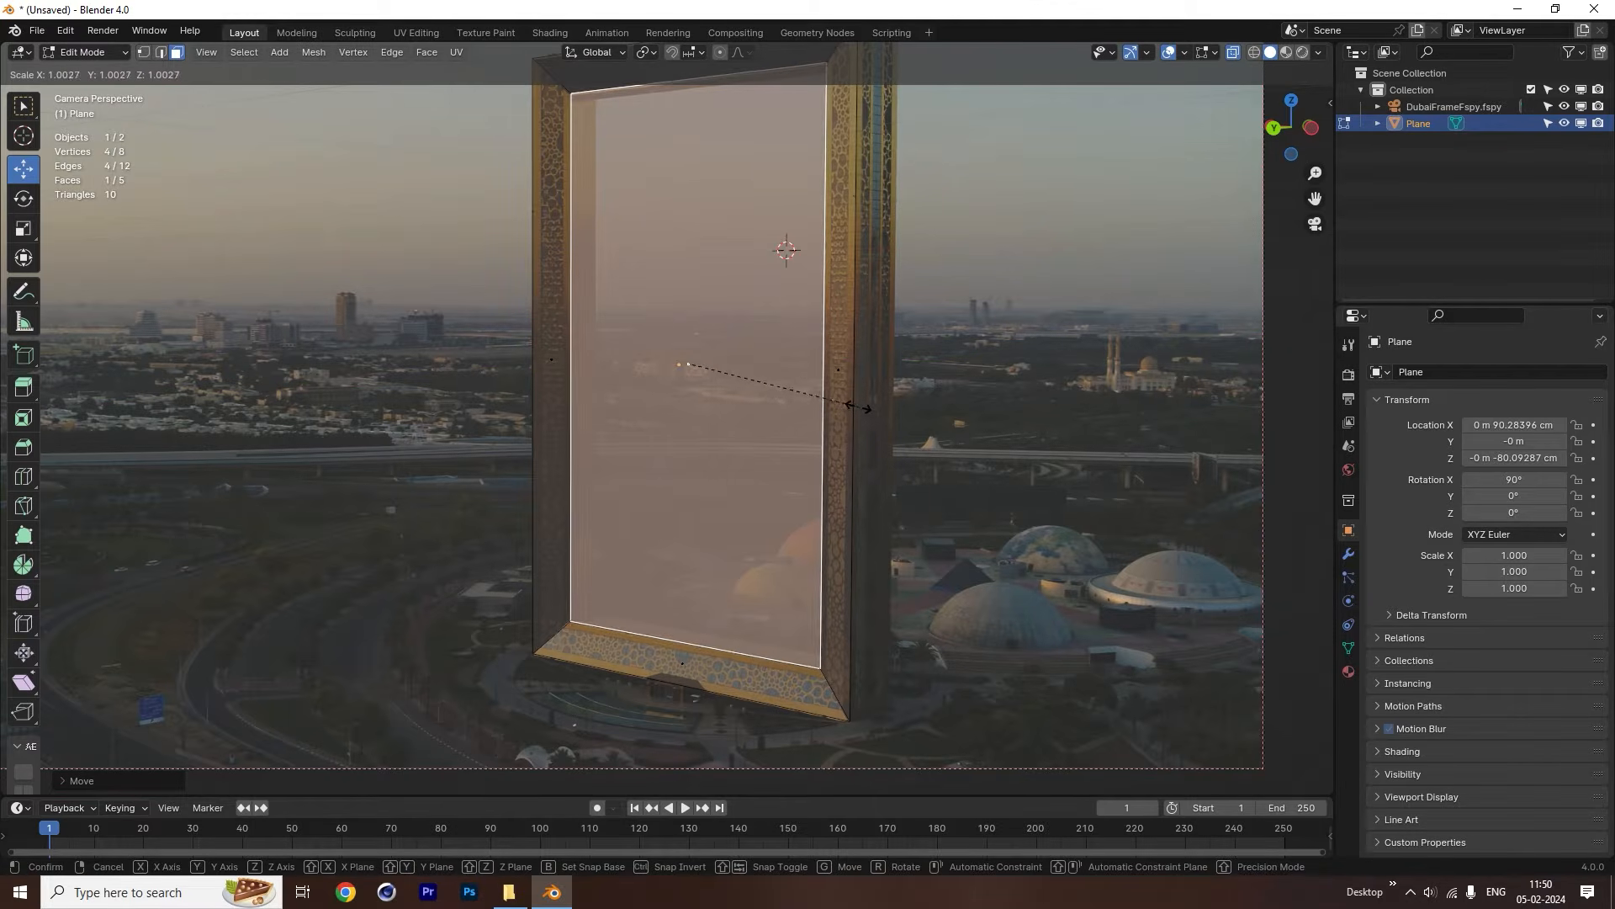
pyautogui.click(858, 409)
pyautogui.scroll(-3, 807, 391)
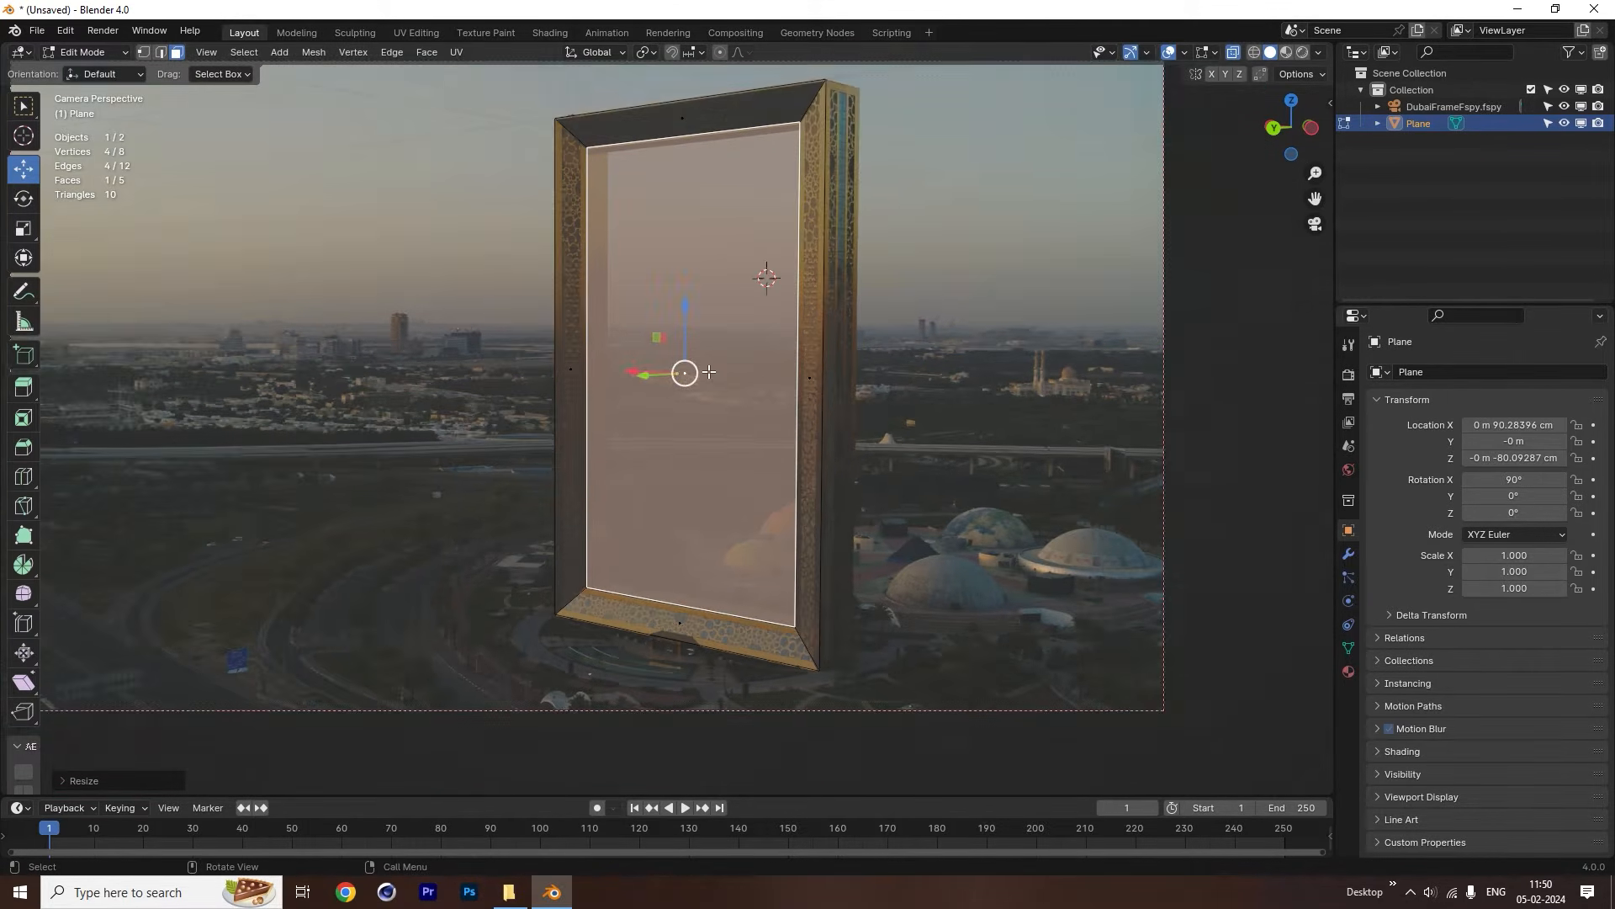
pyautogui.scroll(1, 792, 338)
pyautogui.hotkey('alt', 'a')
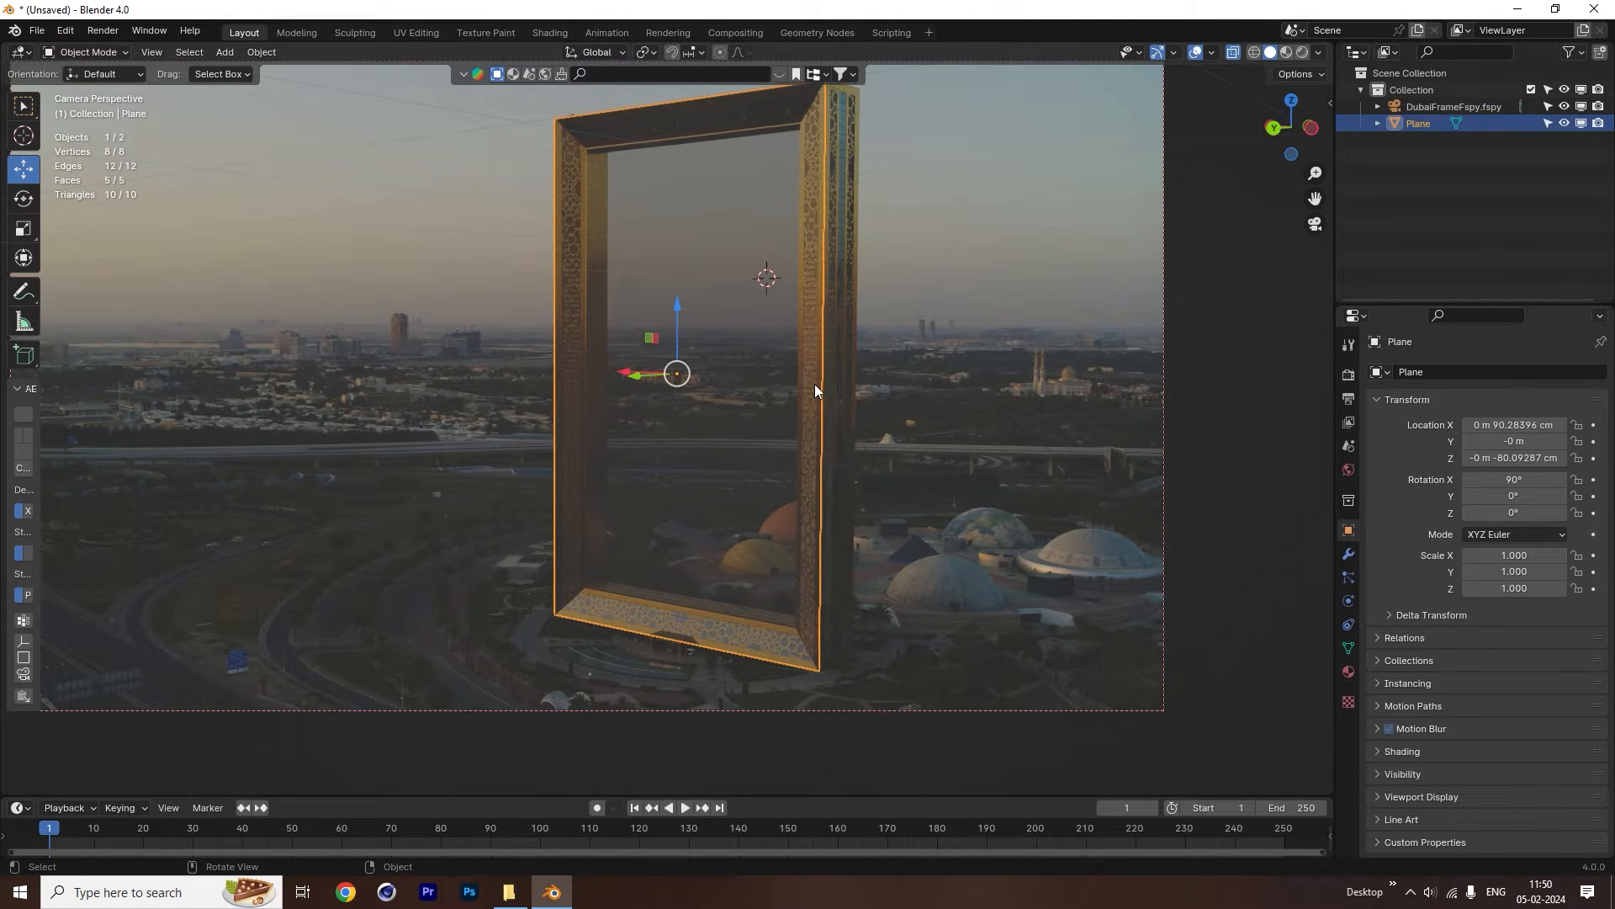
# In Object Mode, turn off the floor grid overlay and the X-ray display, and return to the camera view.
pyautogui.press('Tab')
pyautogui.press('KP_0')
pyautogui.scroll(-3, 799, 372)
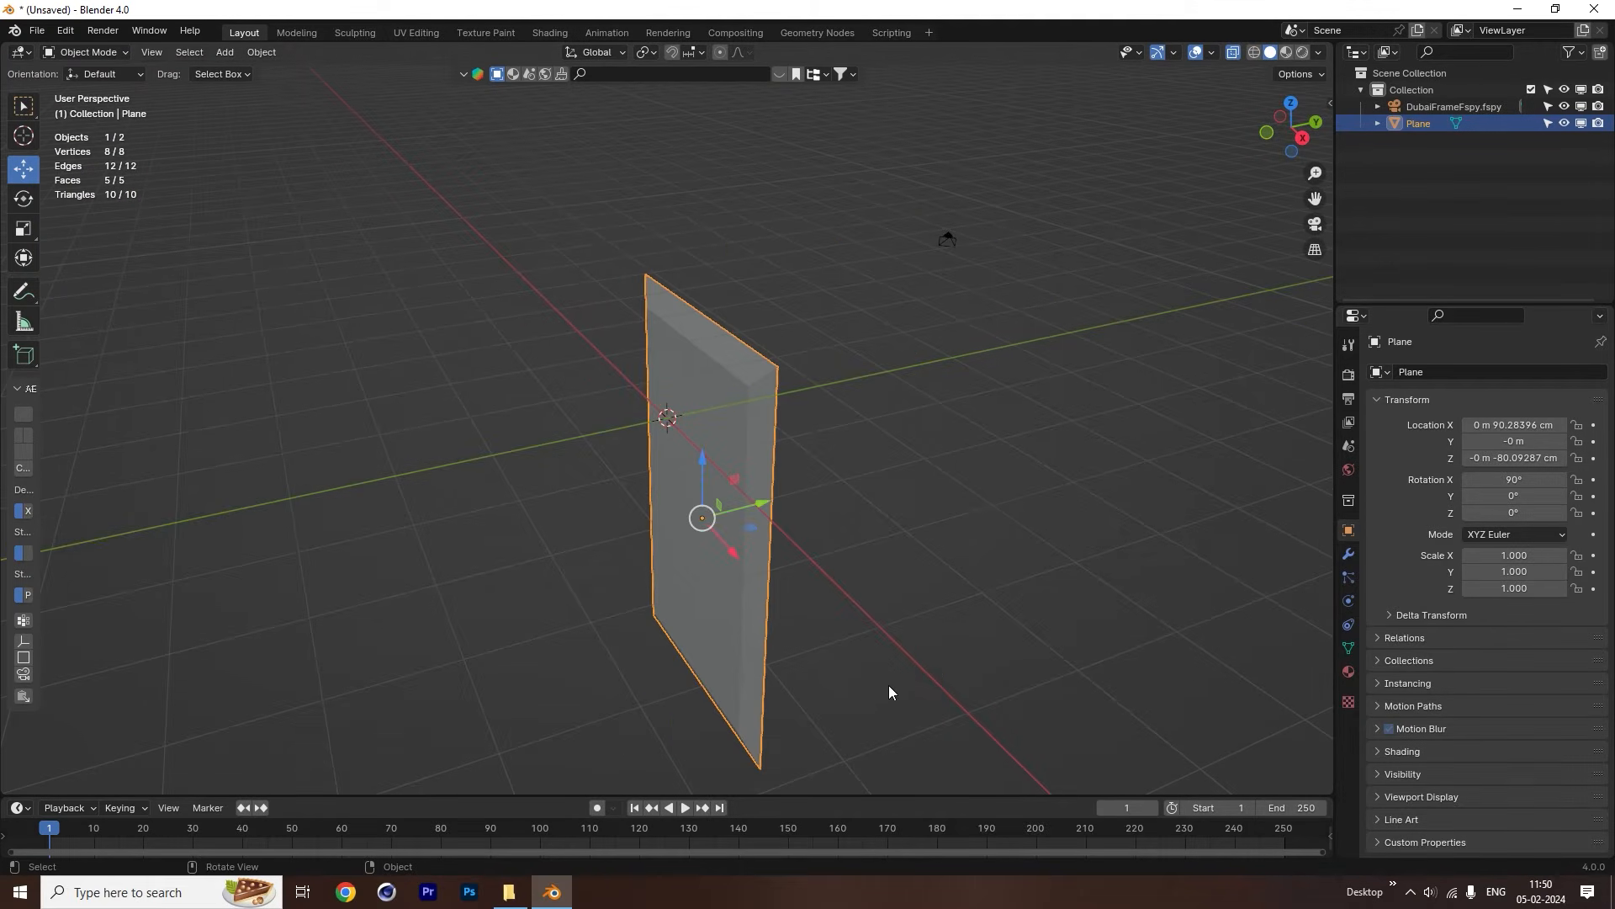
pyautogui.moveTo(888, 685); pyautogui.dragTo(705, 352, button='middle')
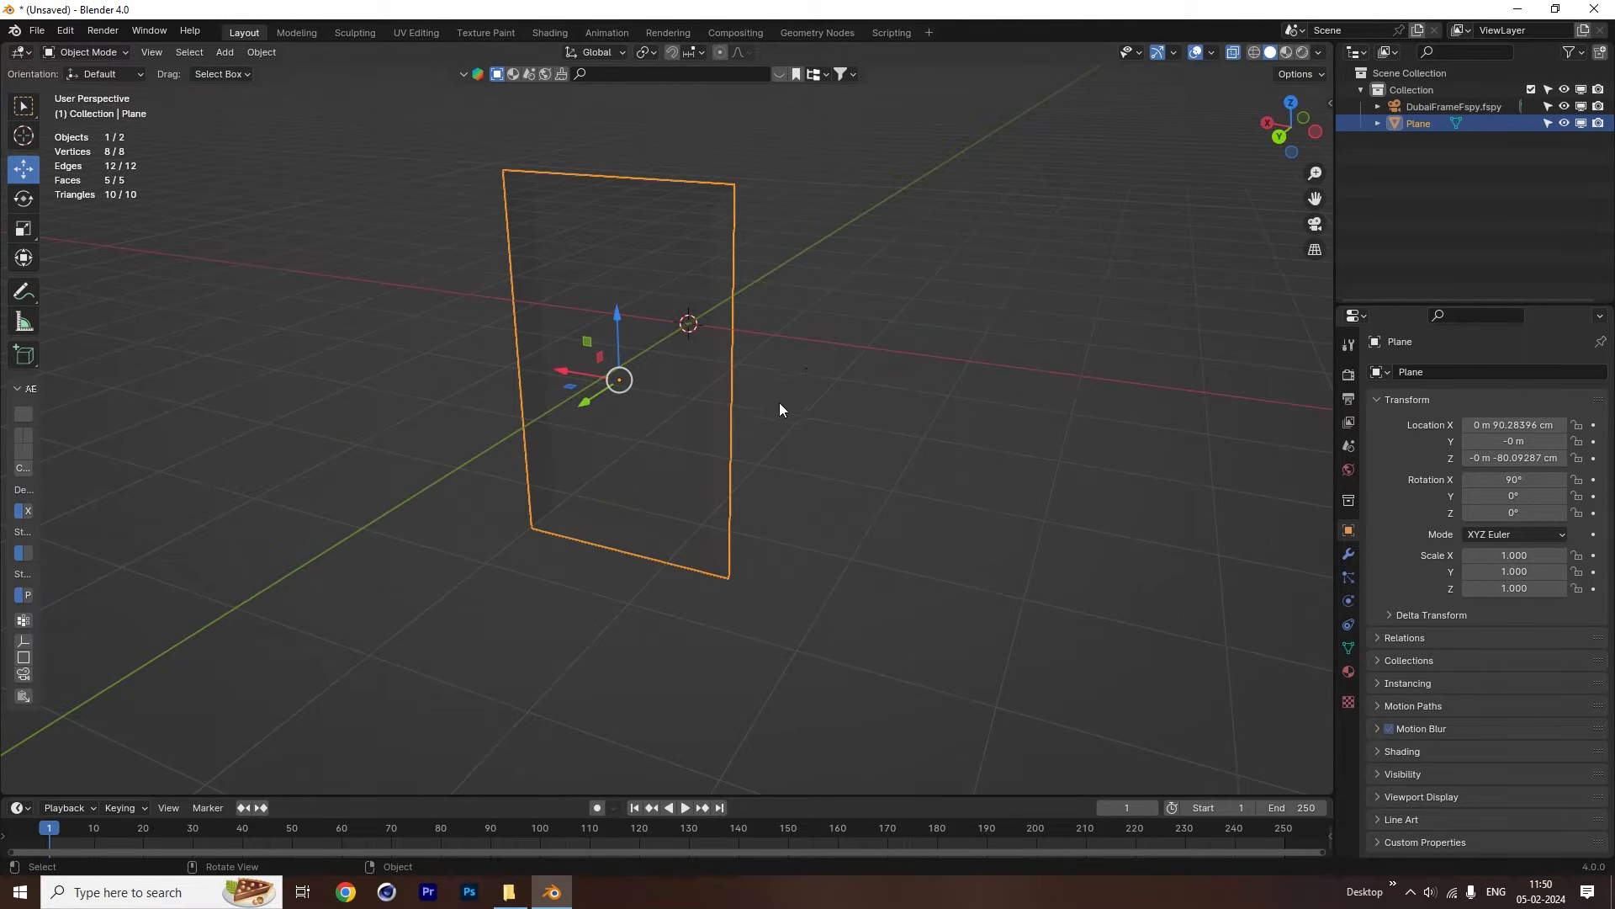
pyautogui.click(1212, 53)
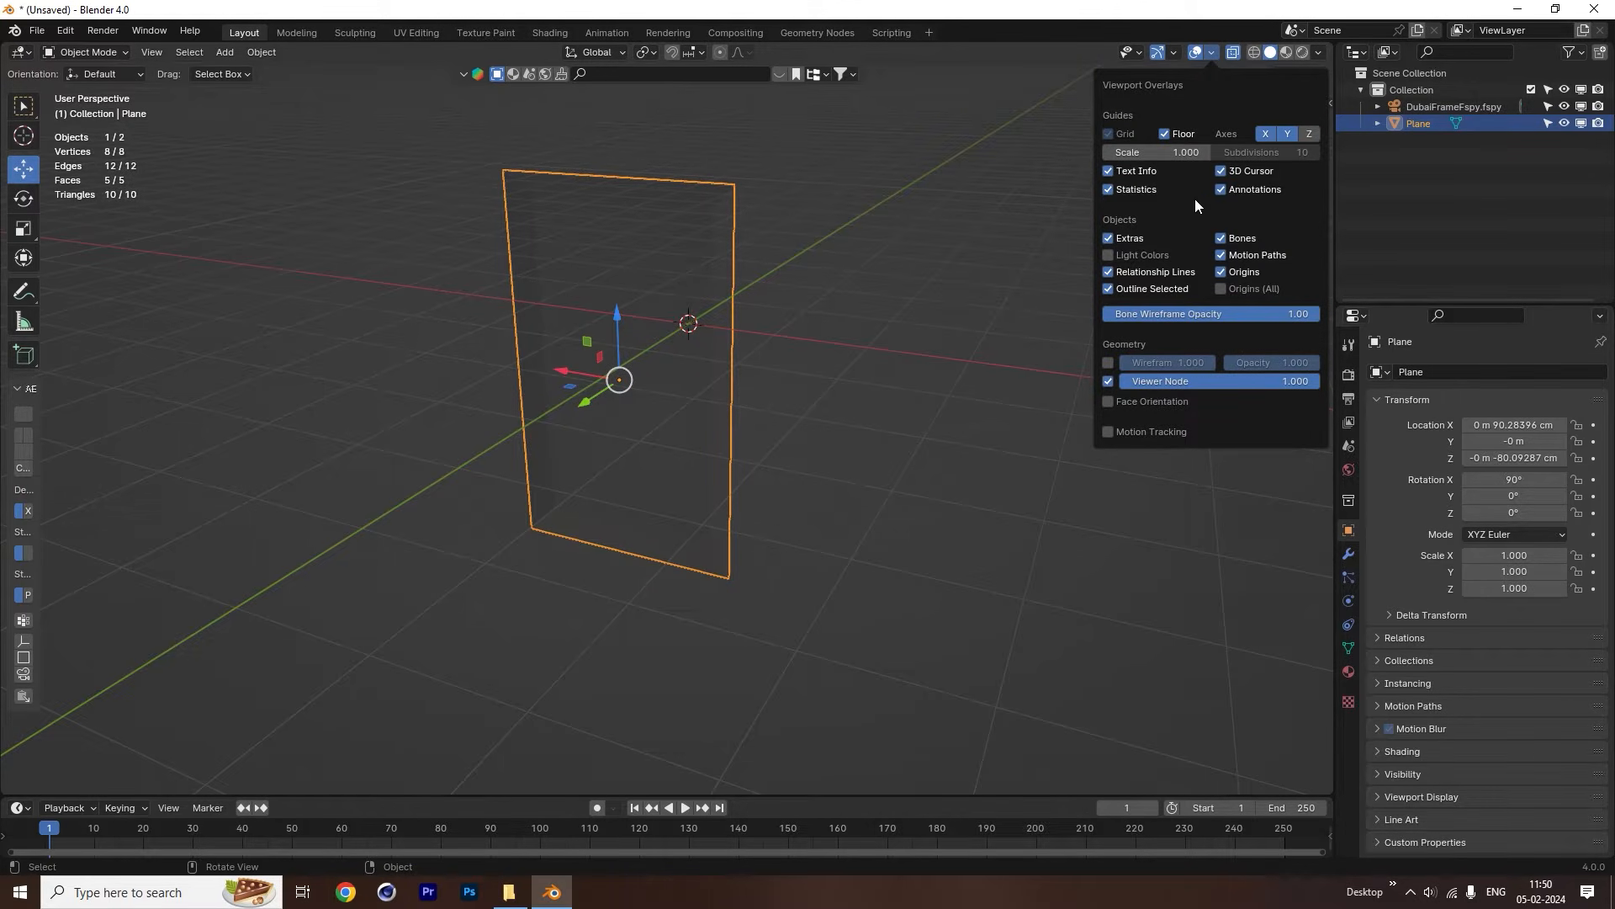
pyautogui.click(1166, 134)
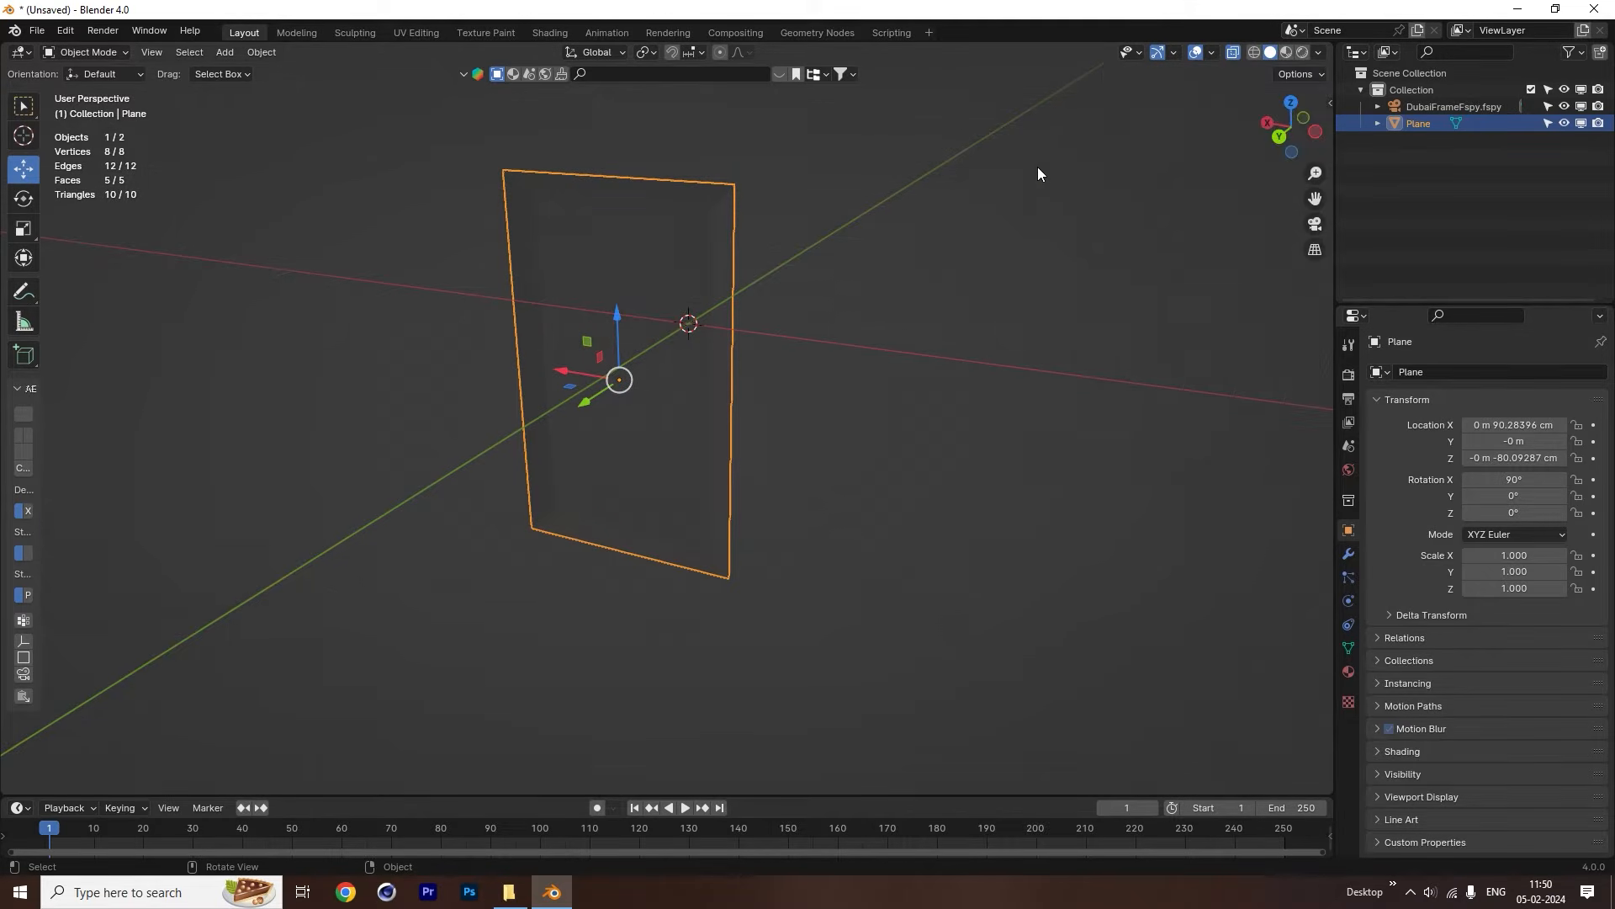
pyautogui.moveTo(694, 380); pyautogui.dragTo(680, 330, button='middle')
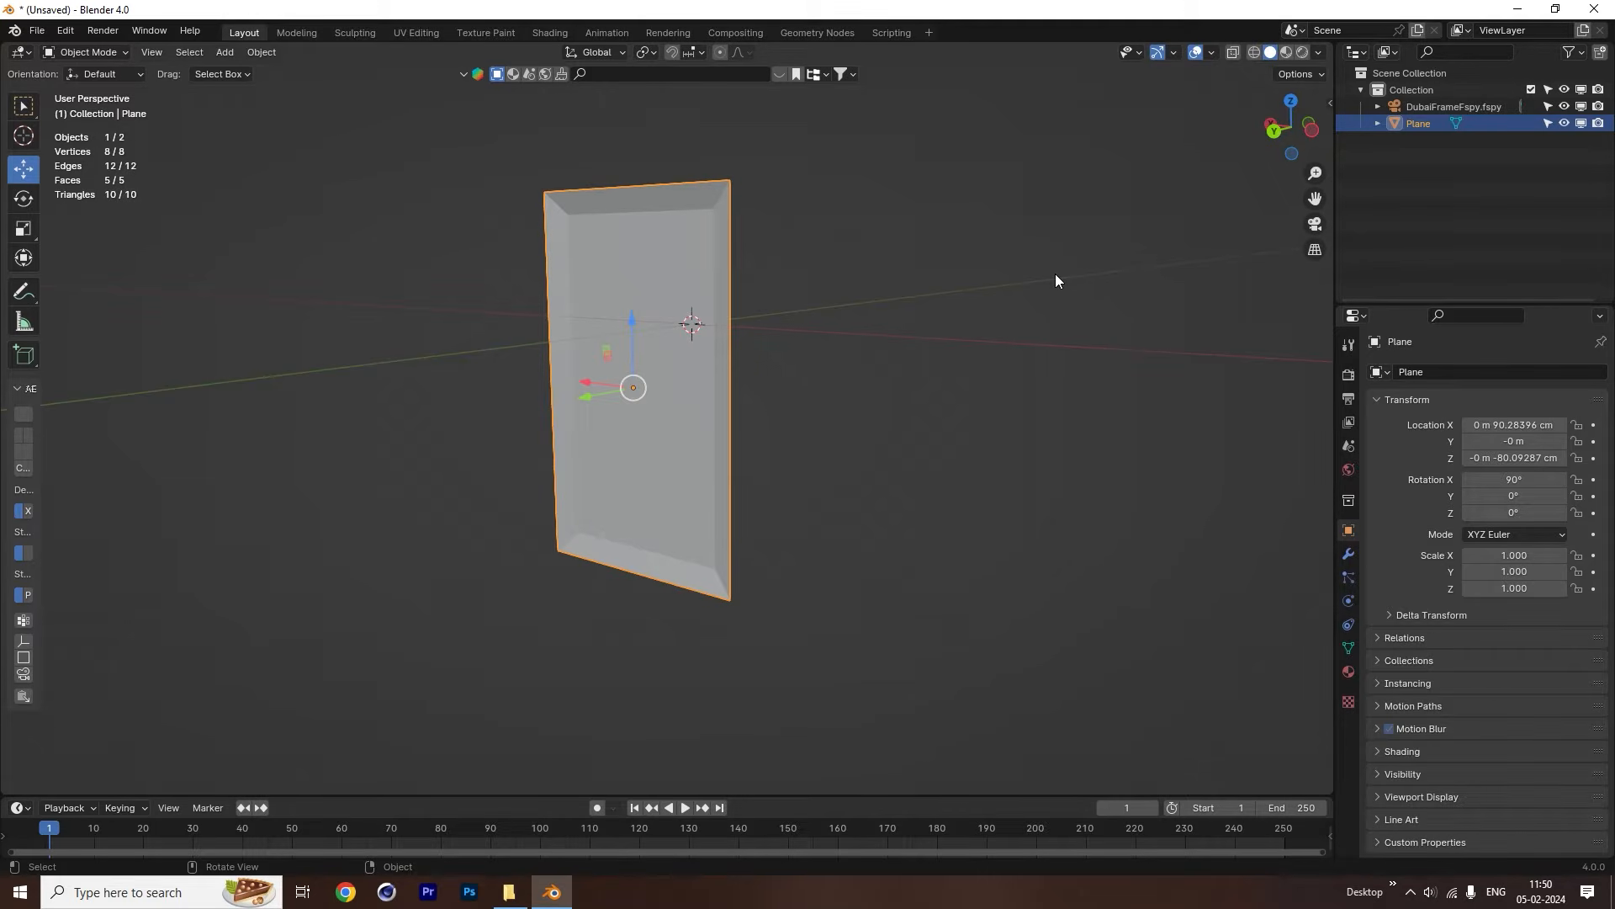
pyautogui.press('KP_0')
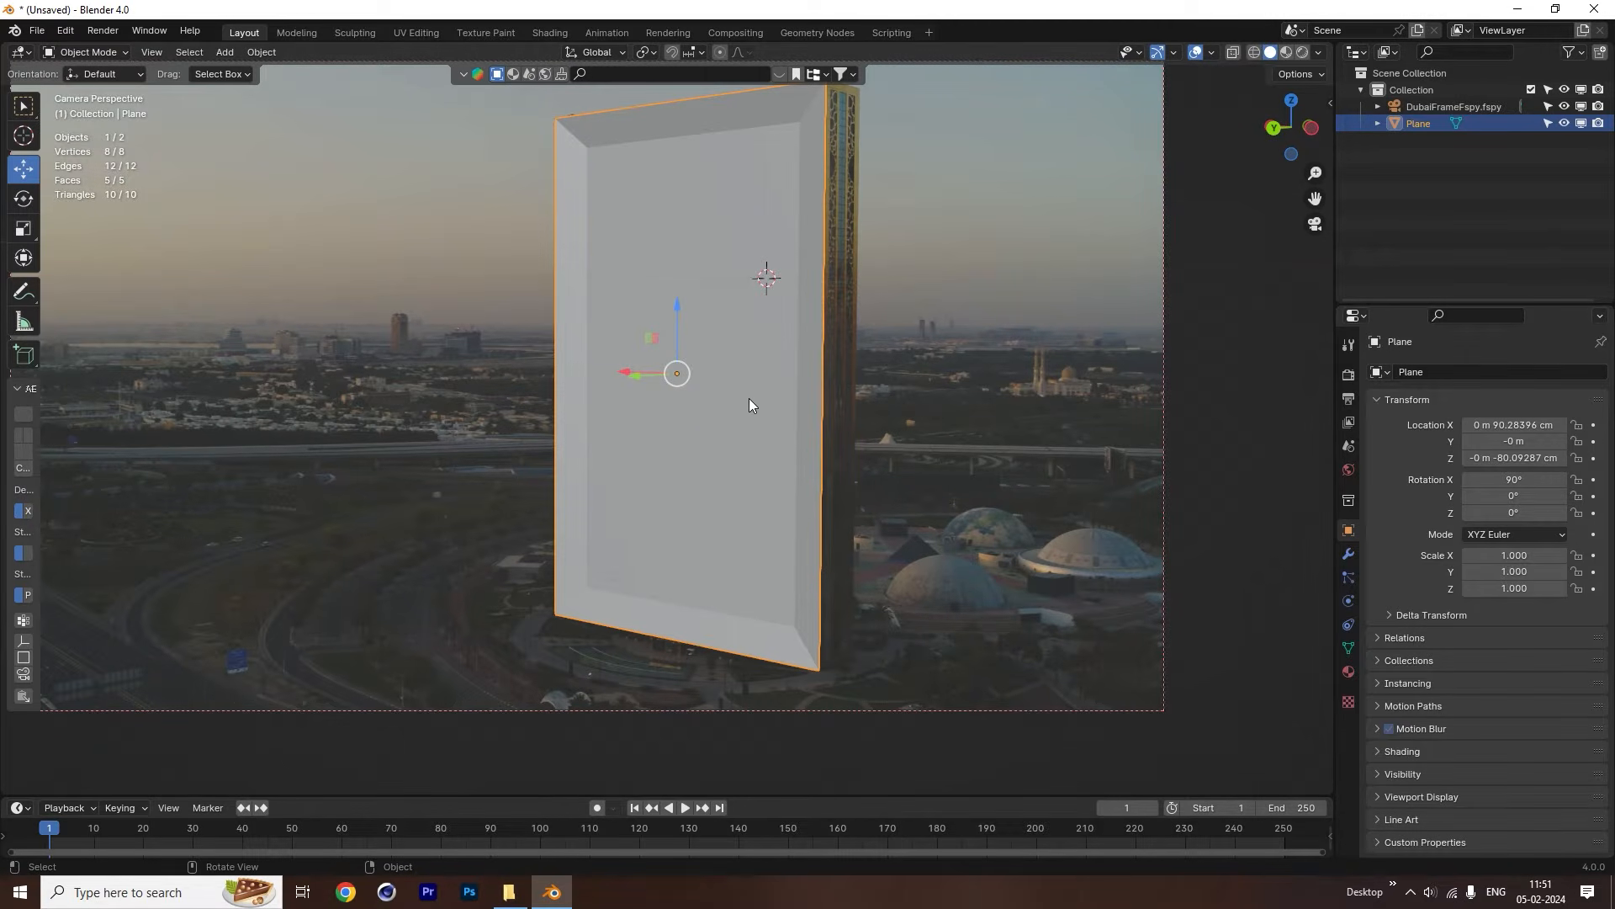
# Delete the plane's inset face in Edit Mode to open up the inside of the frame.
pyautogui.press('Tab')
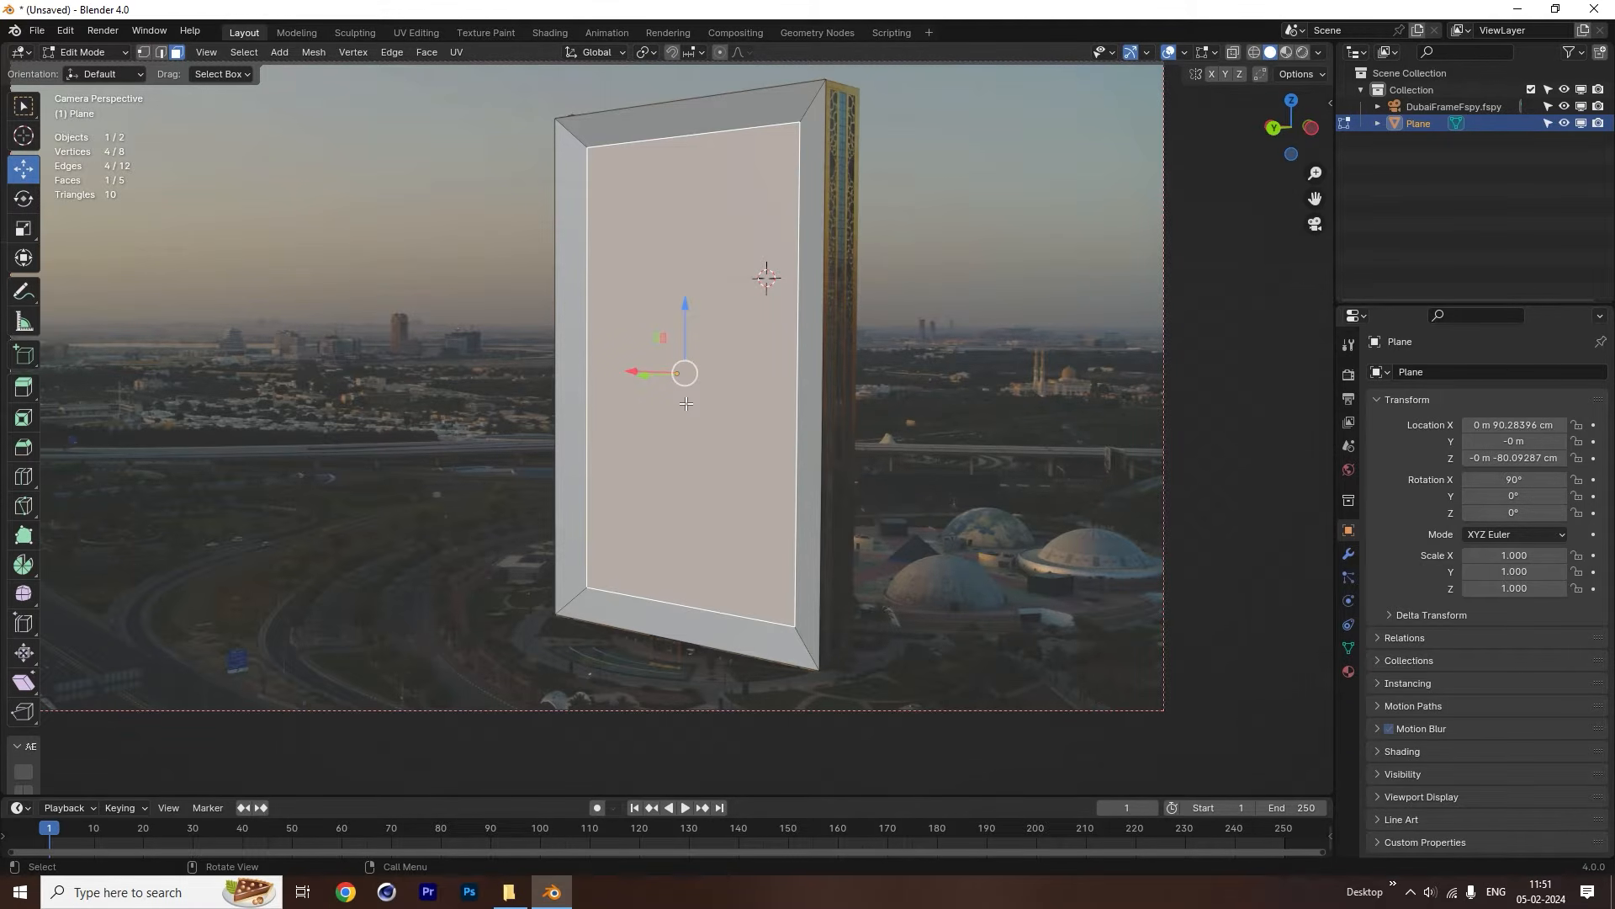
pyautogui.press('x')
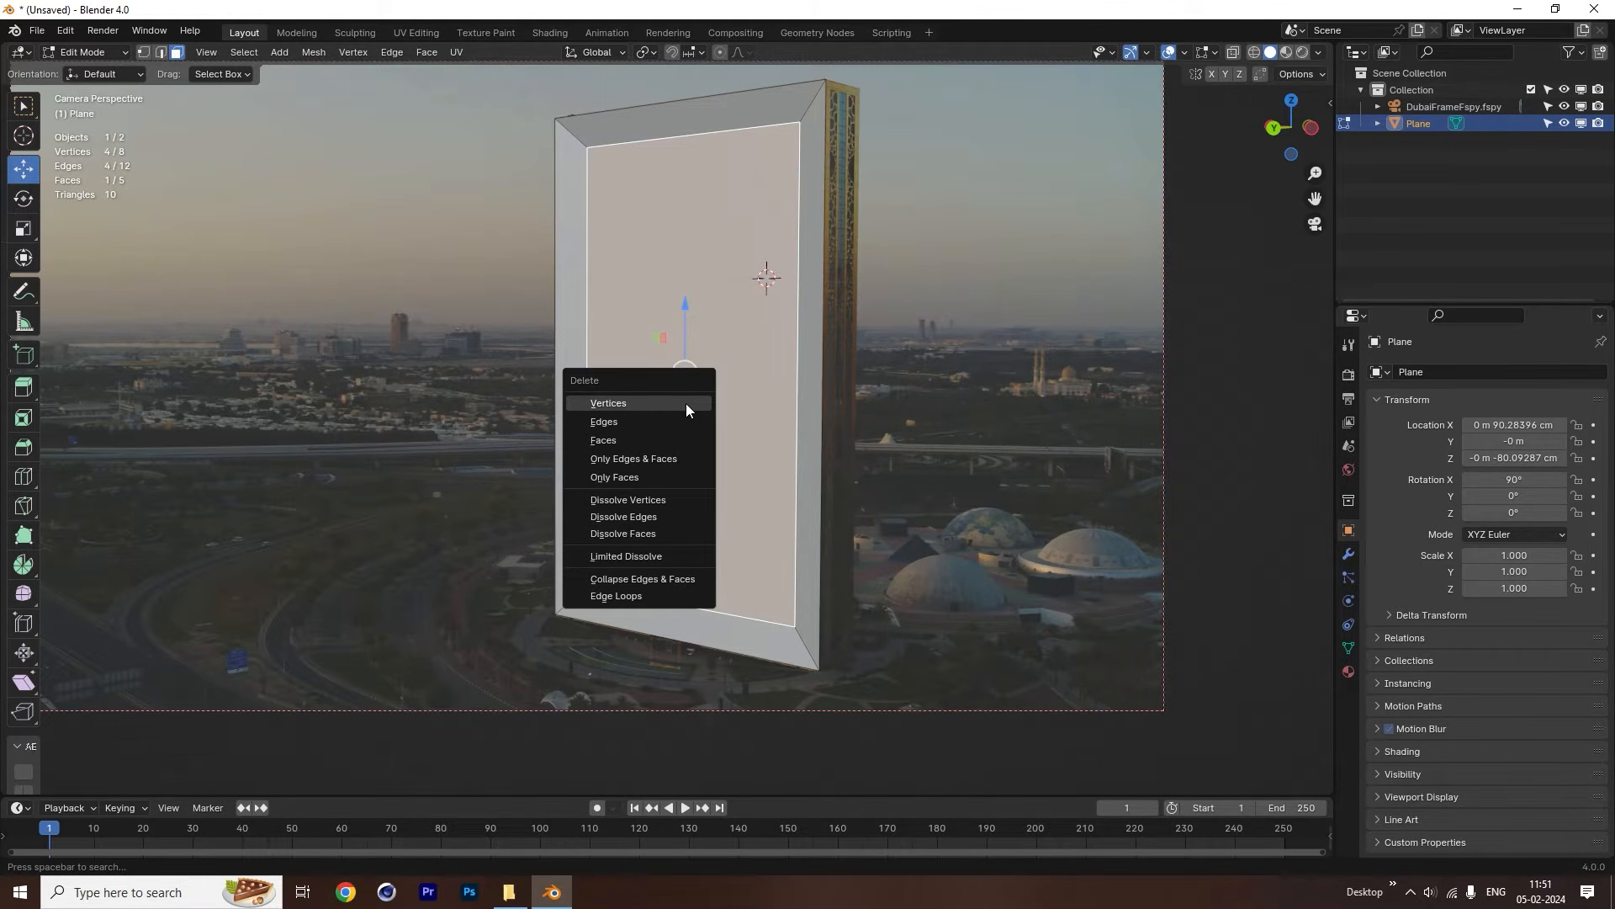
pyautogui.click(617, 436)
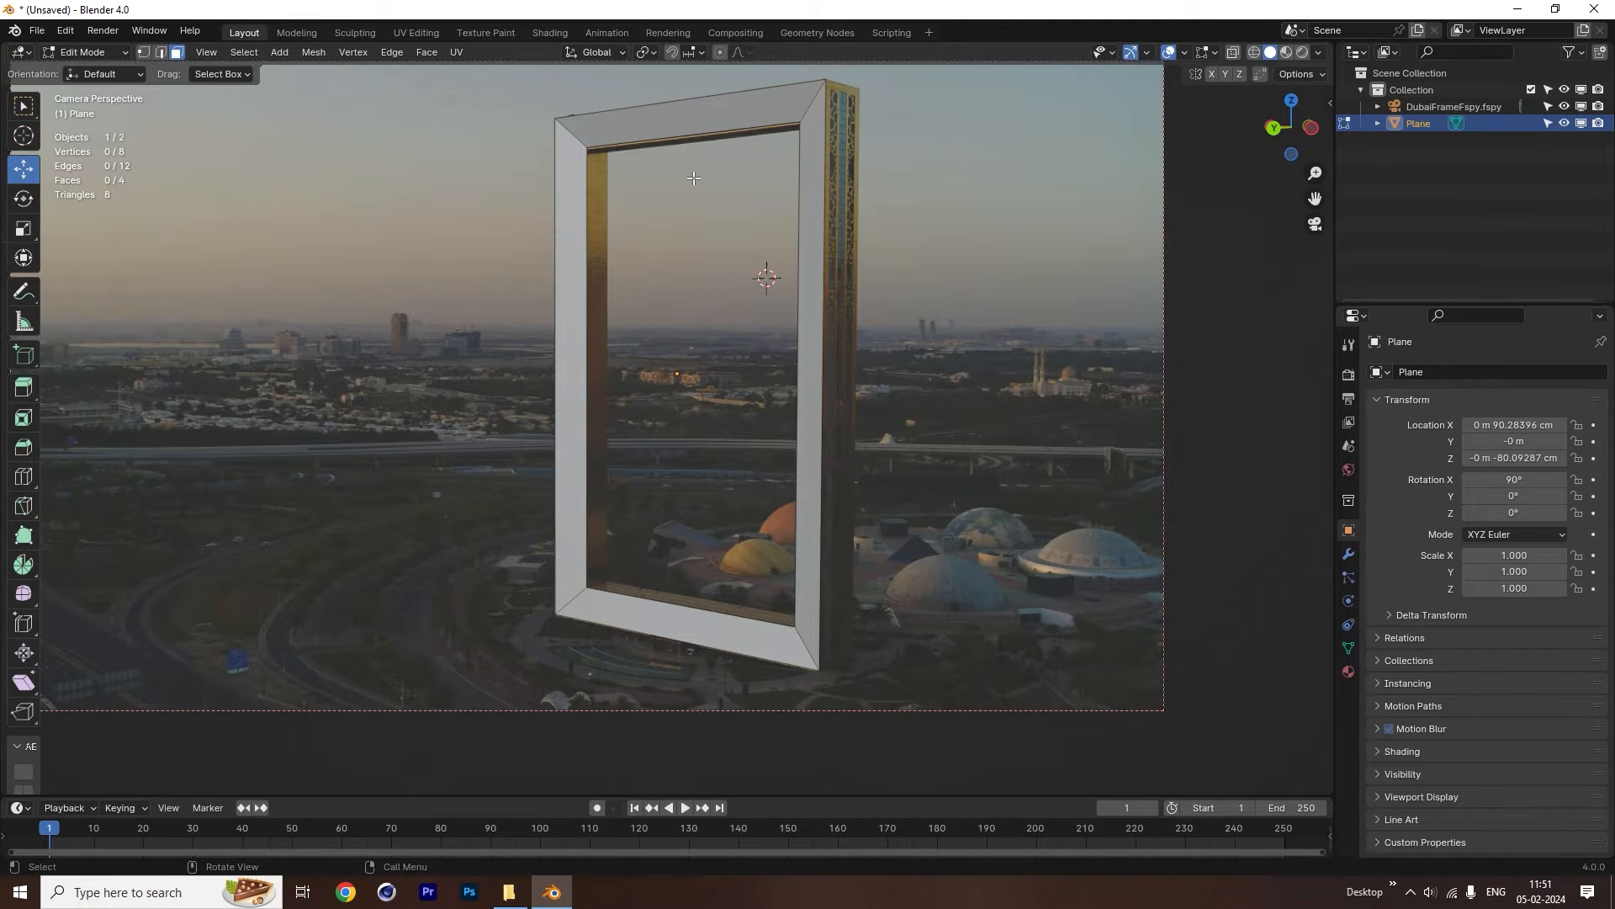
# Lower the inner top edge of the frame along Z to line up with the opening in the footage.
pyautogui.scroll(3, 694, 166)
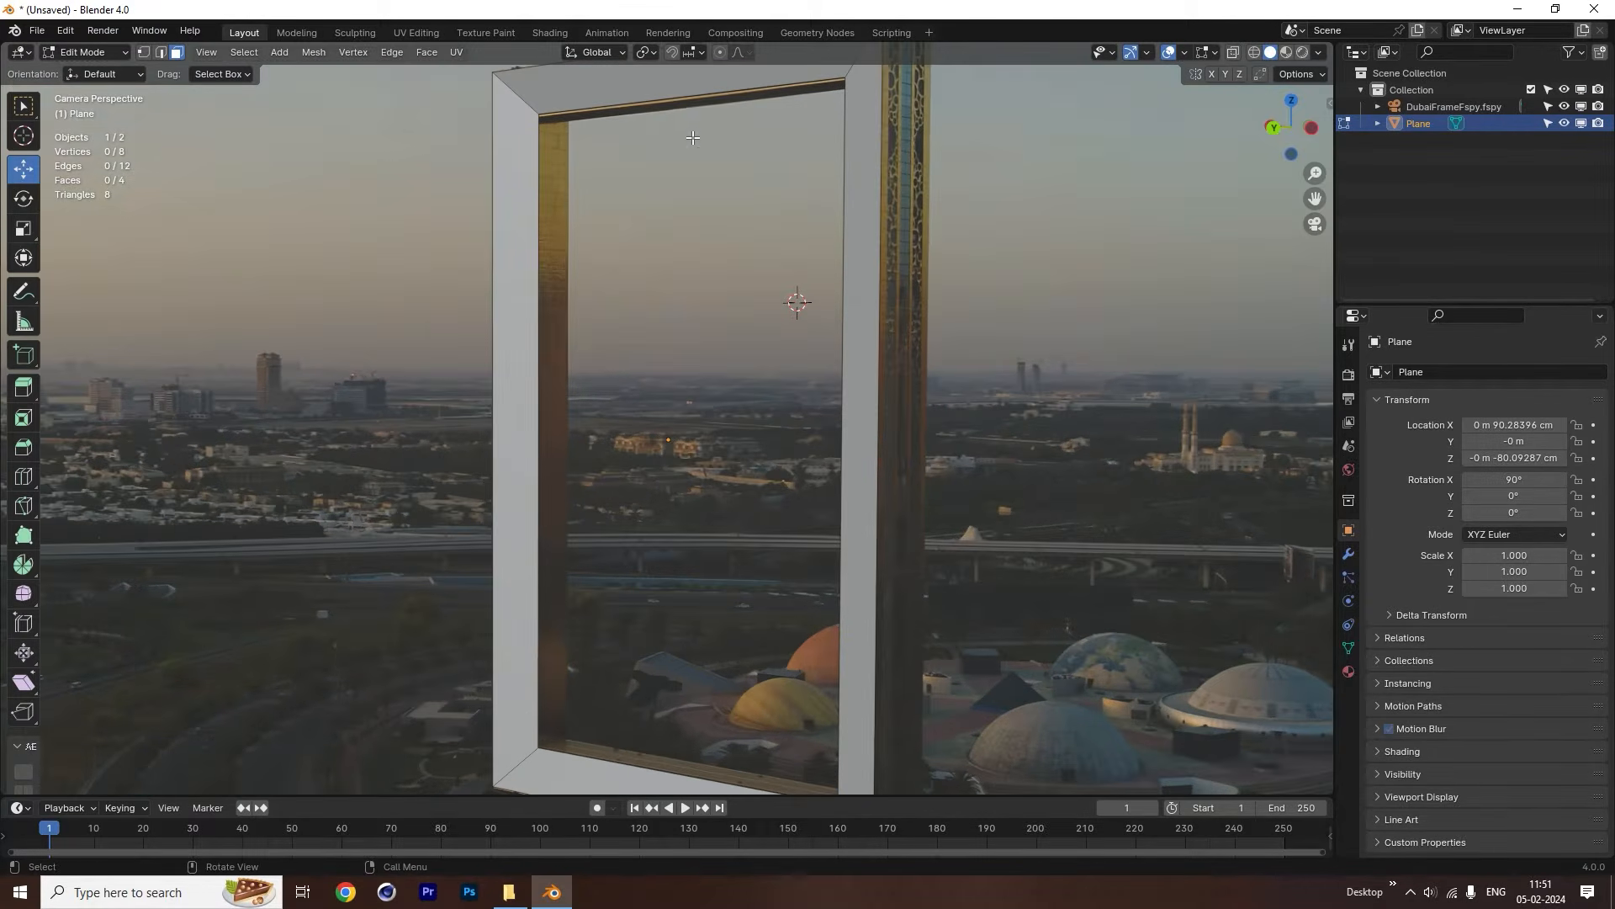
pyautogui.click(664, 100)
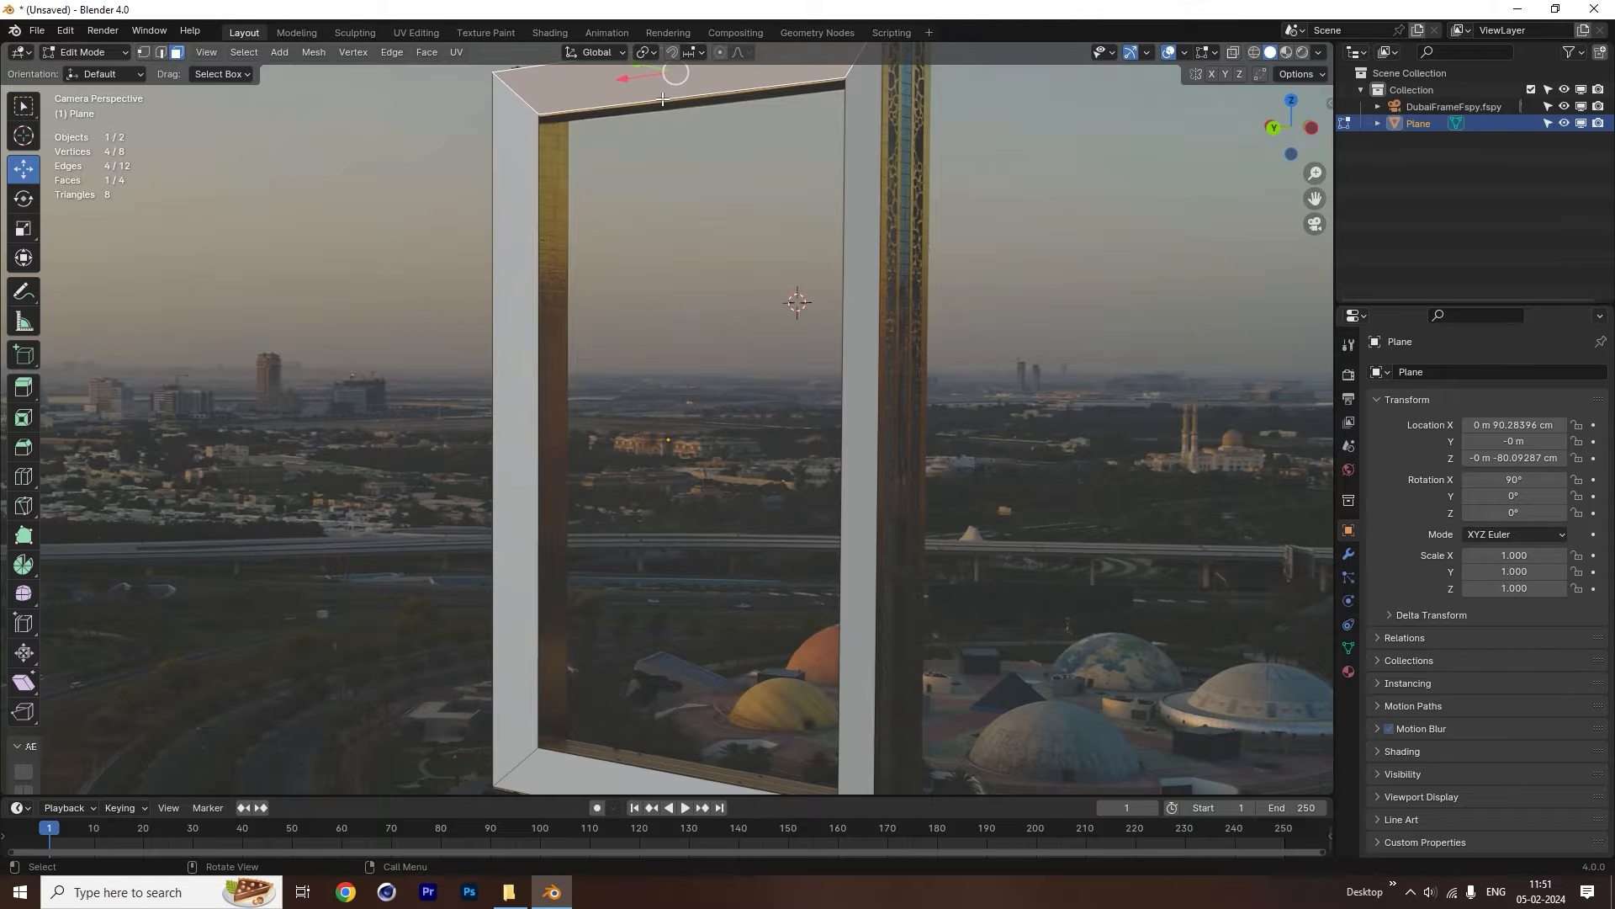
pyautogui.press('2')
pyautogui.click(663, 99)
pyautogui.scroll(3, 665, 118)
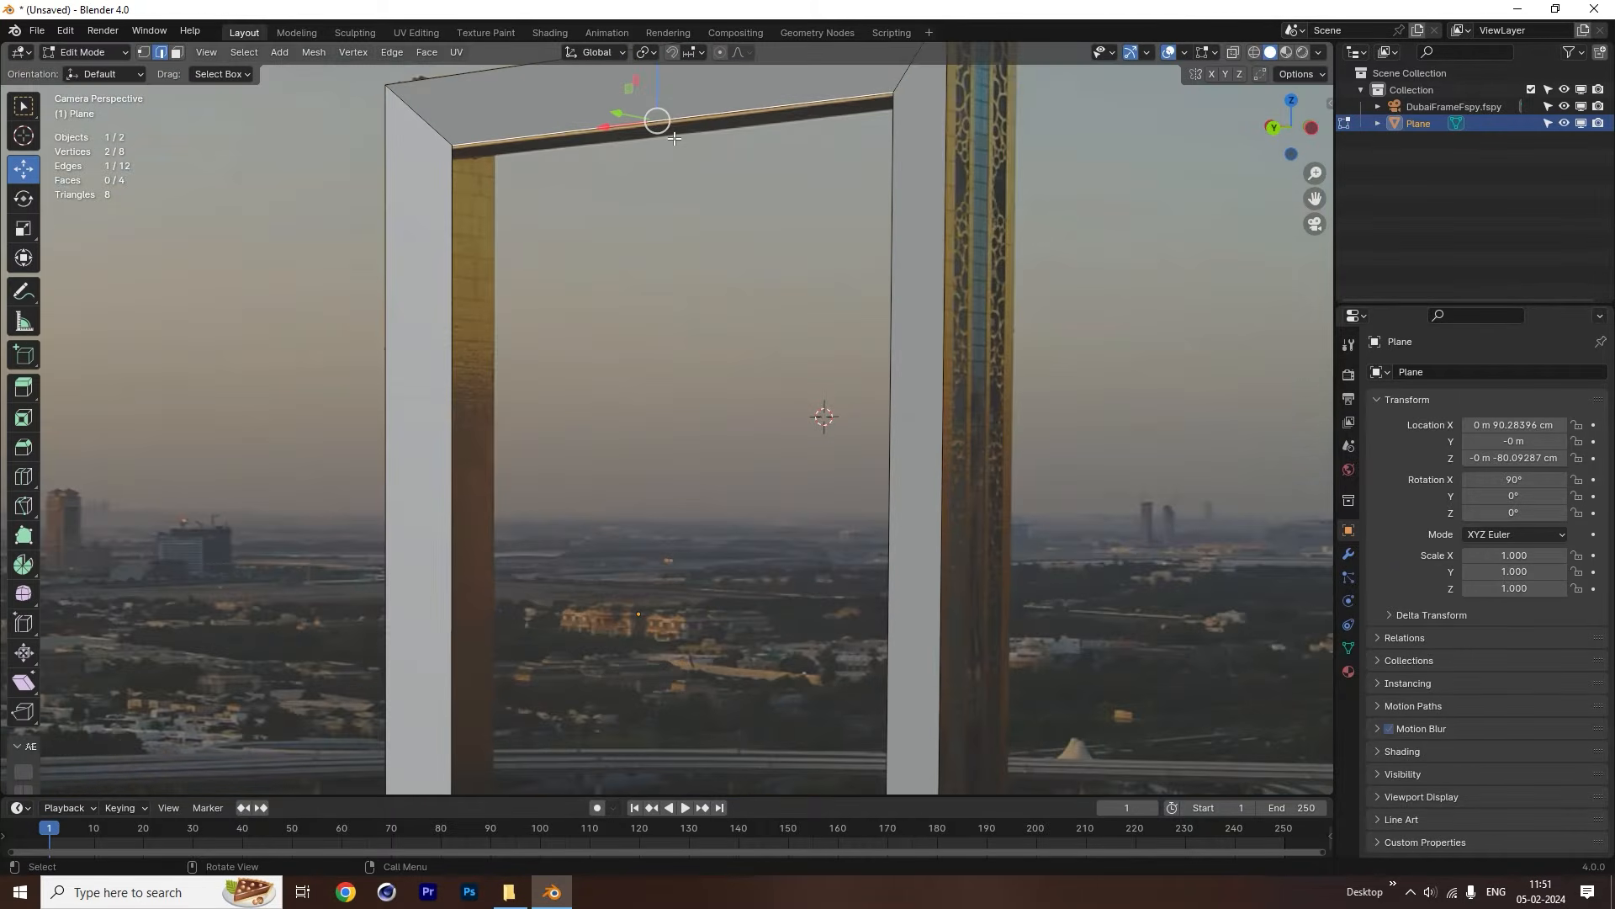
pyautogui.moveTo(658, 82); pyautogui.dragTo(663, 109)
pyautogui.scroll(-3, 865, 235)
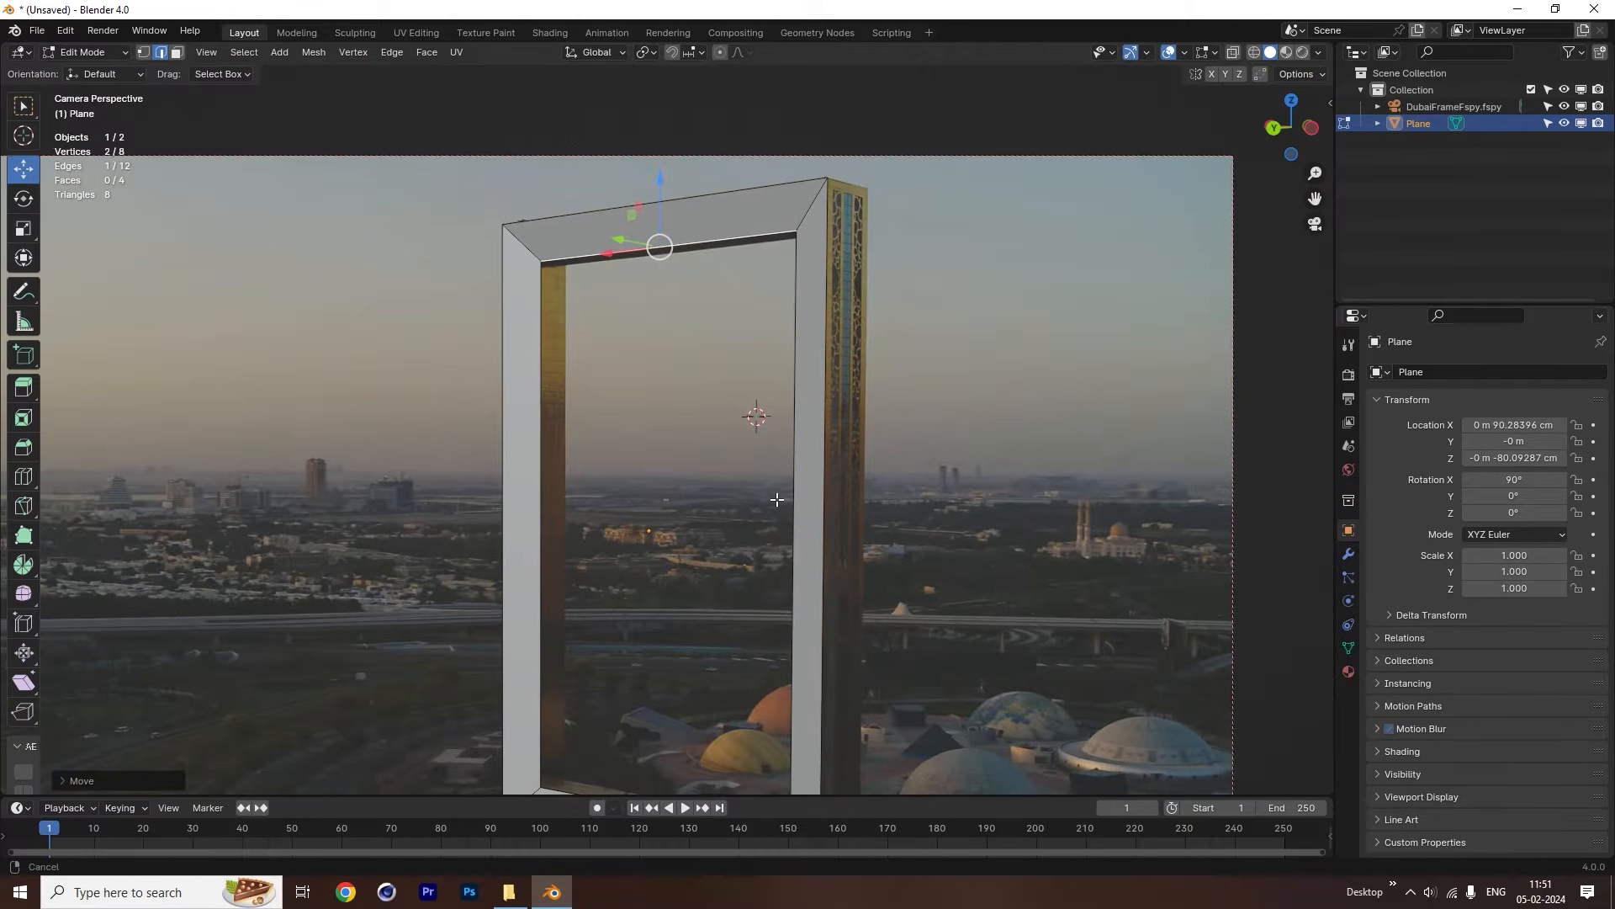
# Adjust the inner bottom edge of the frame along Z to match the lower border of the opening in the footage.
pyautogui.keyDown('shift'); pyautogui.moveTo(785, 726); pyautogui.dragTo(820, 477, button='middle'); pyautogui.keyUp('shift')
pyautogui.scroll(4, 831, 586)
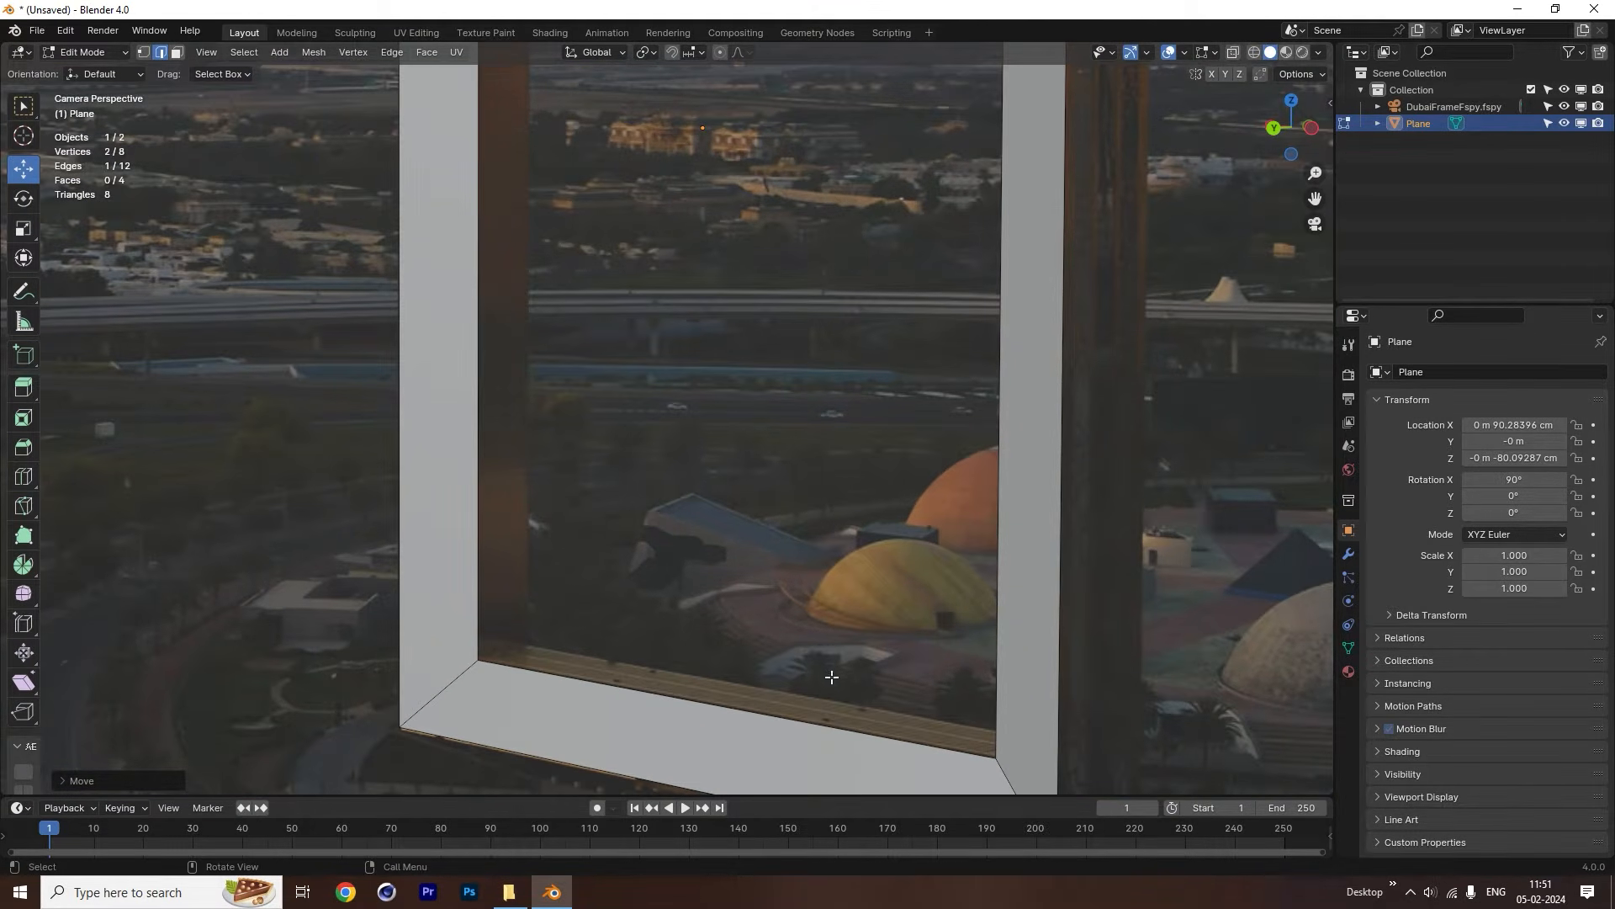
pyautogui.click(789, 719)
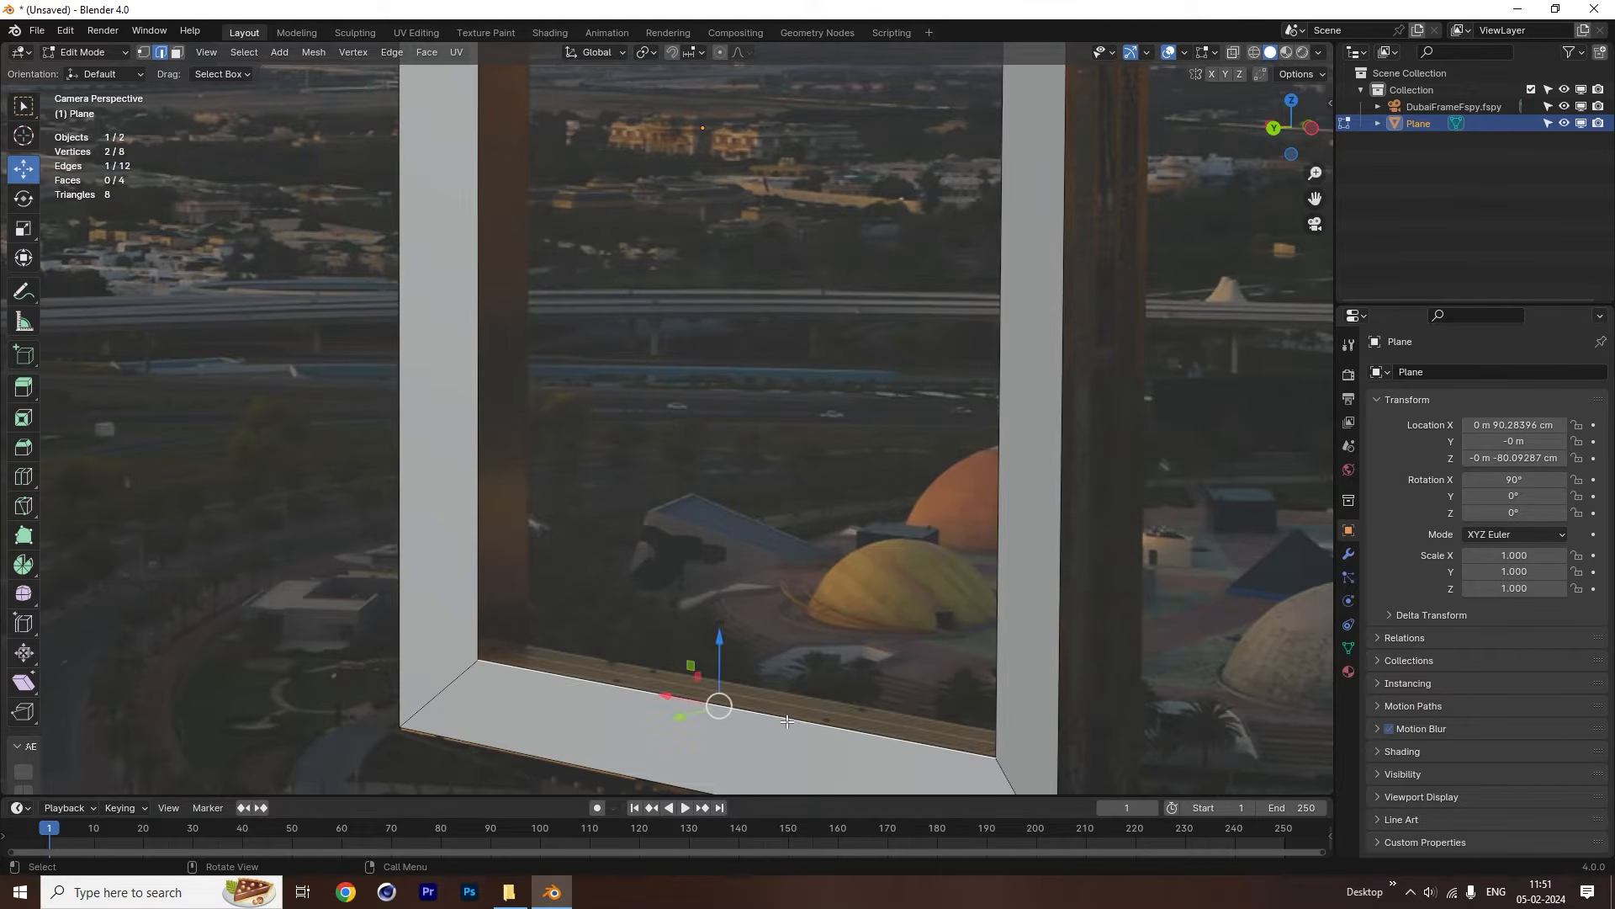
pyautogui.scroll(2, 789, 720)
pyautogui.keyDown('shift'); pyautogui.moveTo(752, 692); pyautogui.dragTo(706, 426, button='middle'); pyautogui.keyUp('shift')
pyautogui.scroll(2, 706, 426)
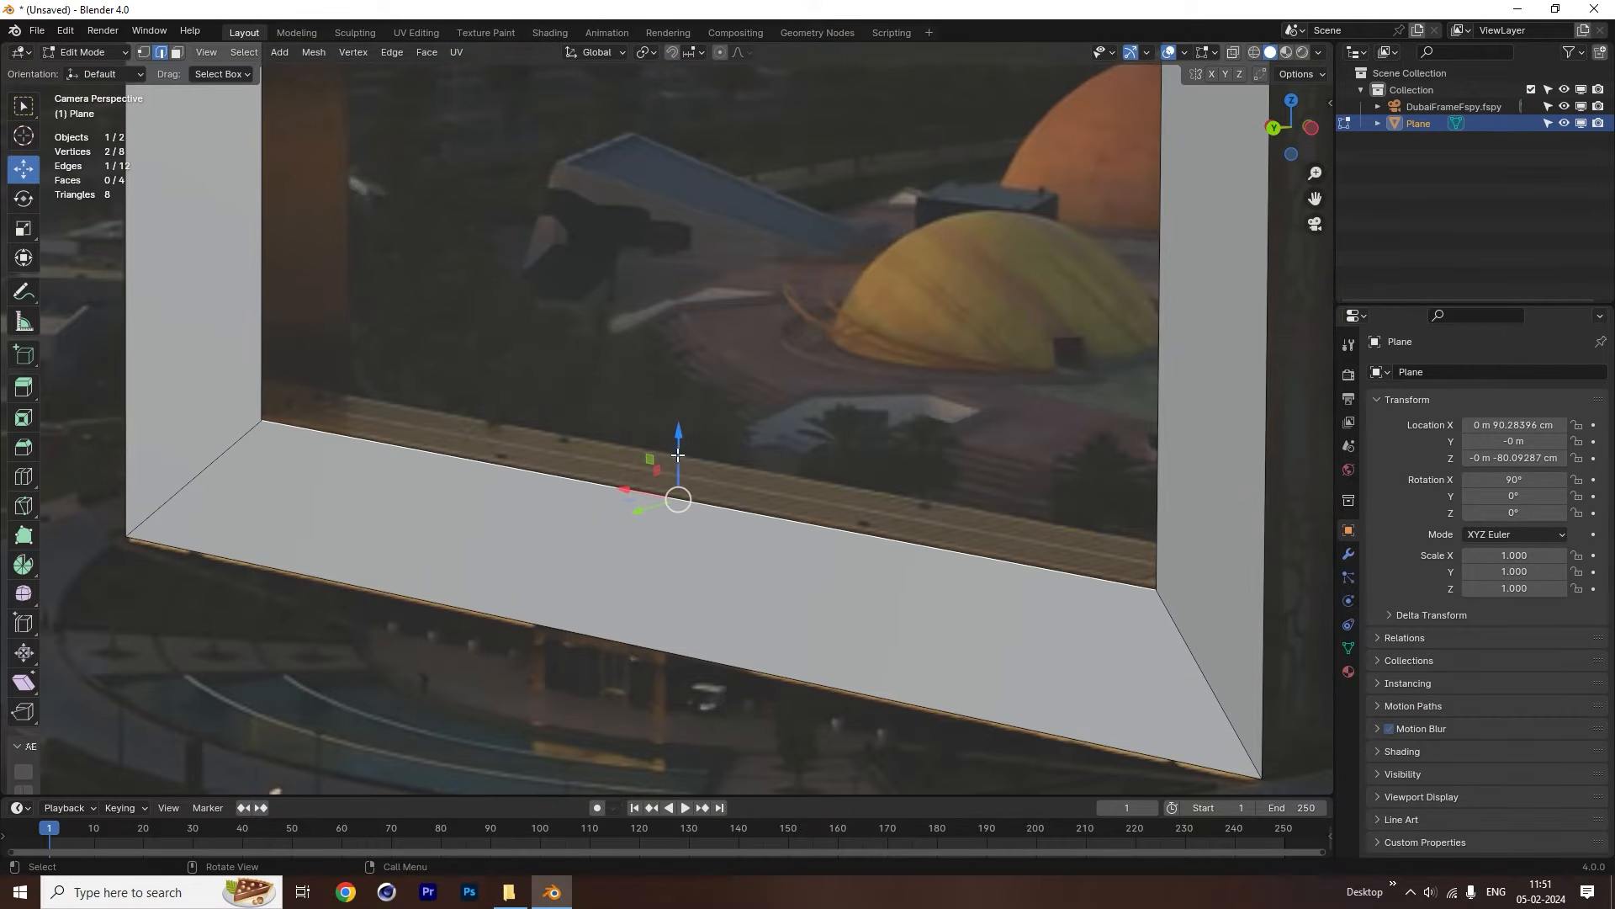
pyautogui.moveTo(677, 484); pyautogui.dragTo(678, 498)
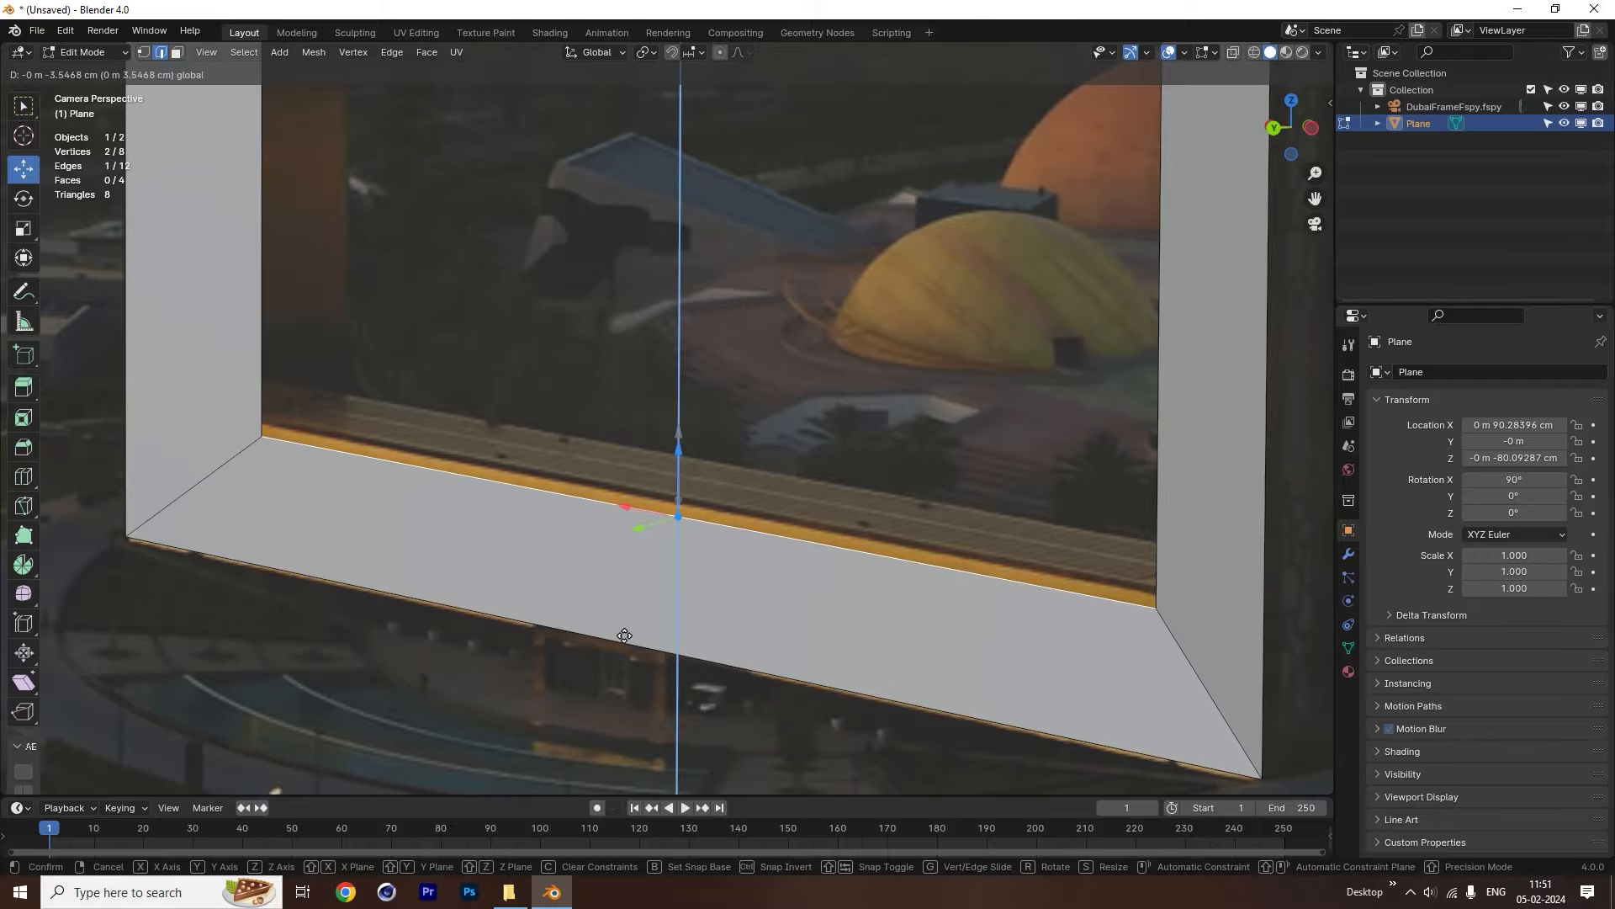
pyautogui.click(677, 440)
pyautogui.scroll(-4, 707, 441)
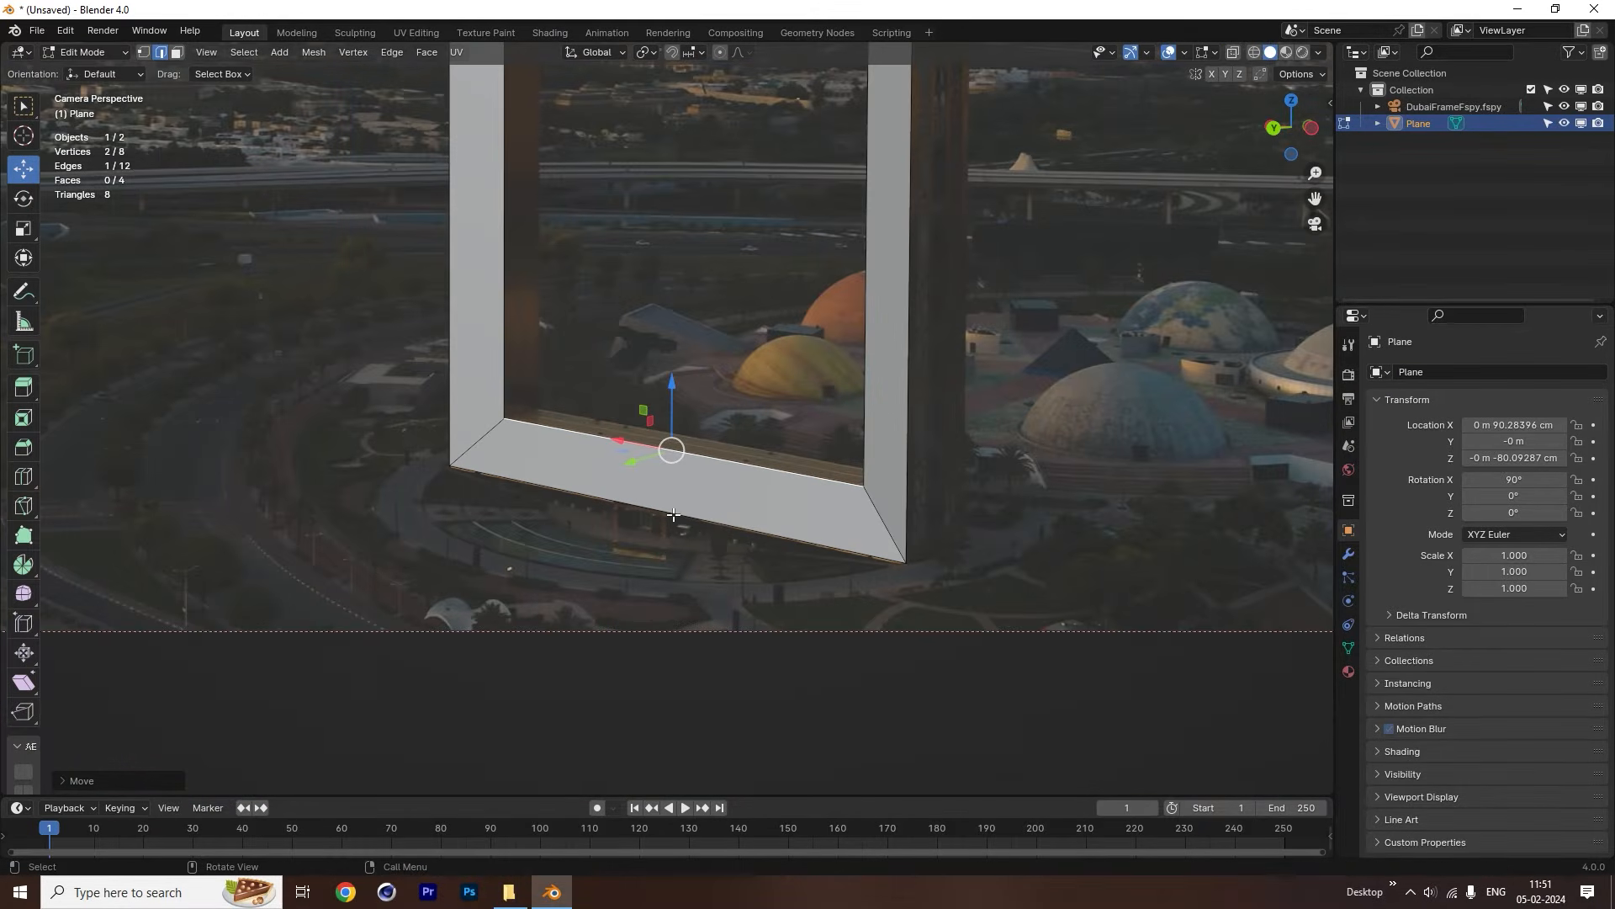
# Move the outer bottom edge of the frame slightly downward to cover the building's lower edge in the footage.
pyautogui.scroll(4, 740, 441)
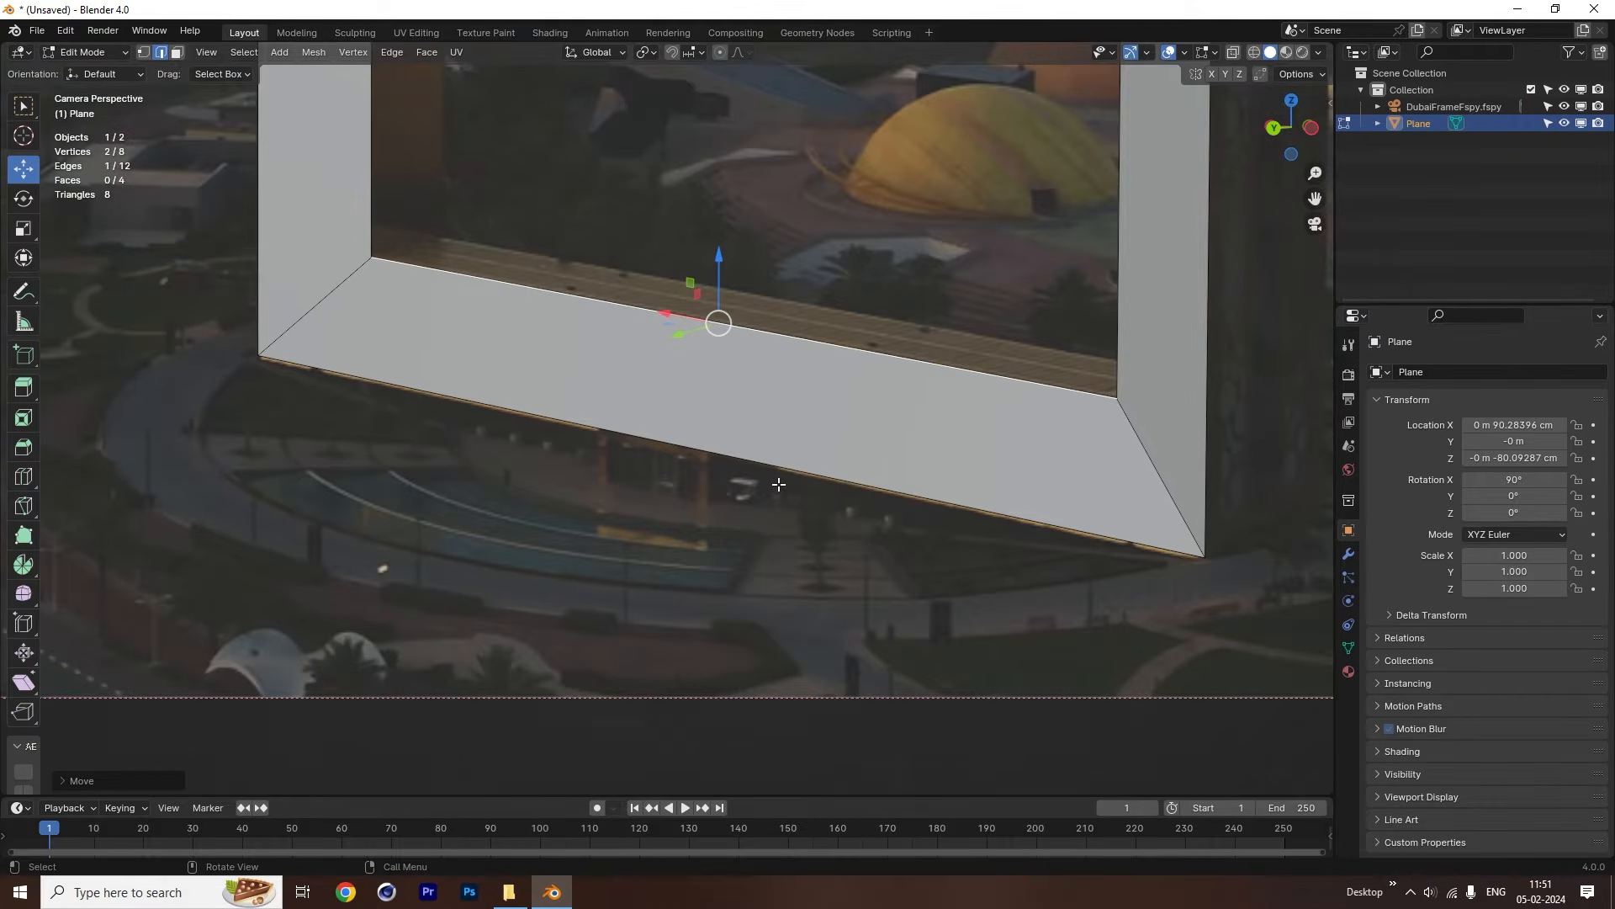
pyautogui.click(780, 469)
pyautogui.press('g')
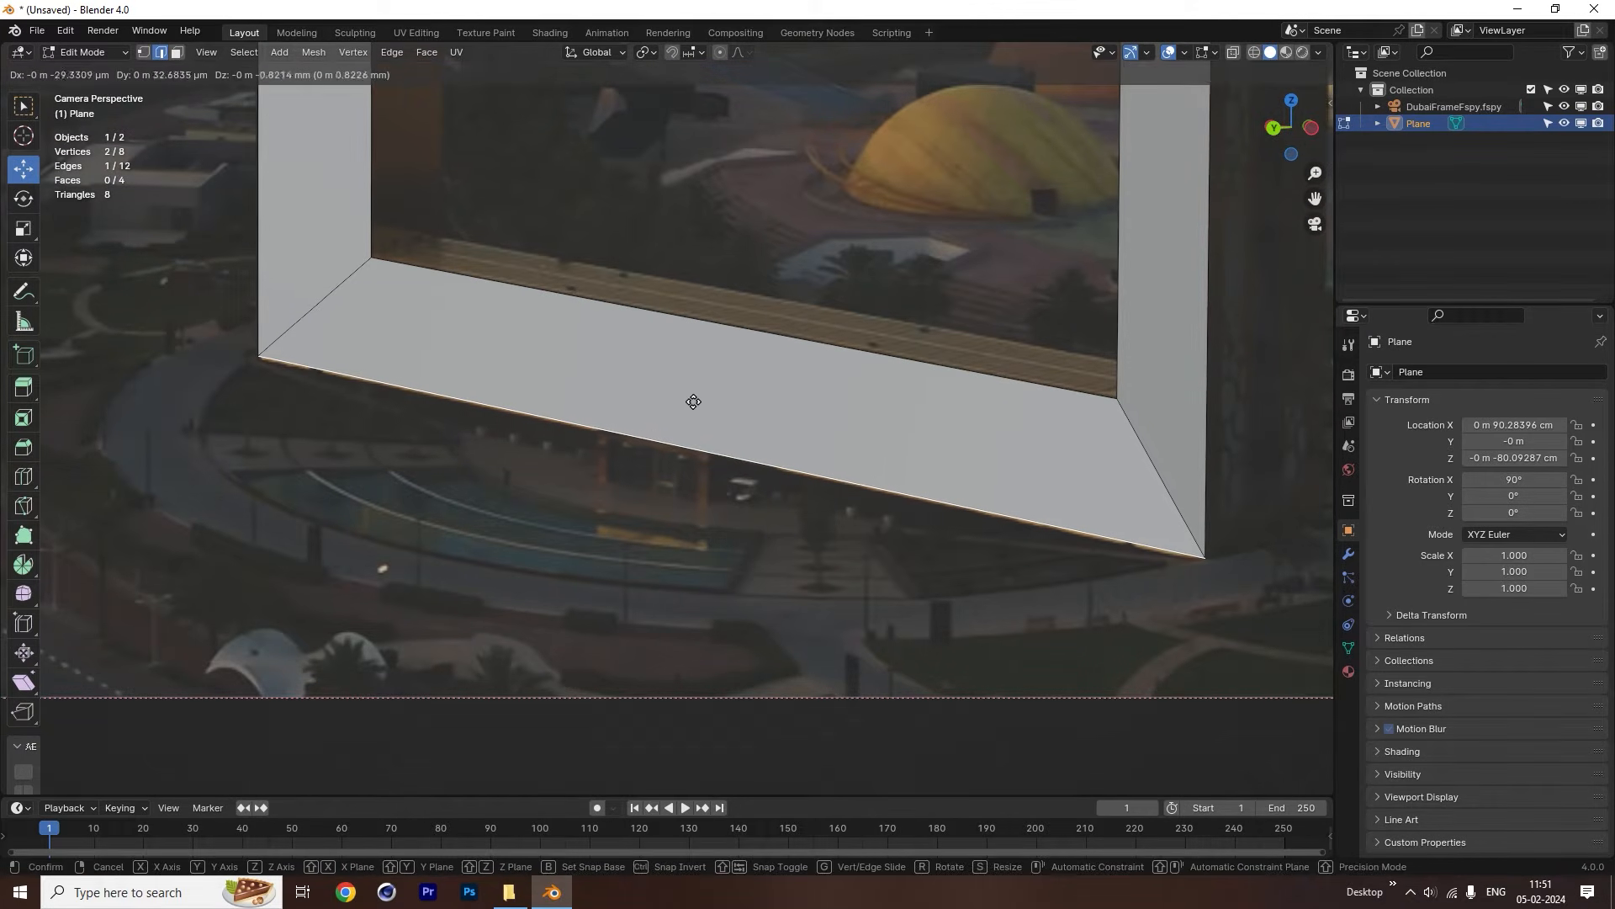
pyautogui.click(705, 420)
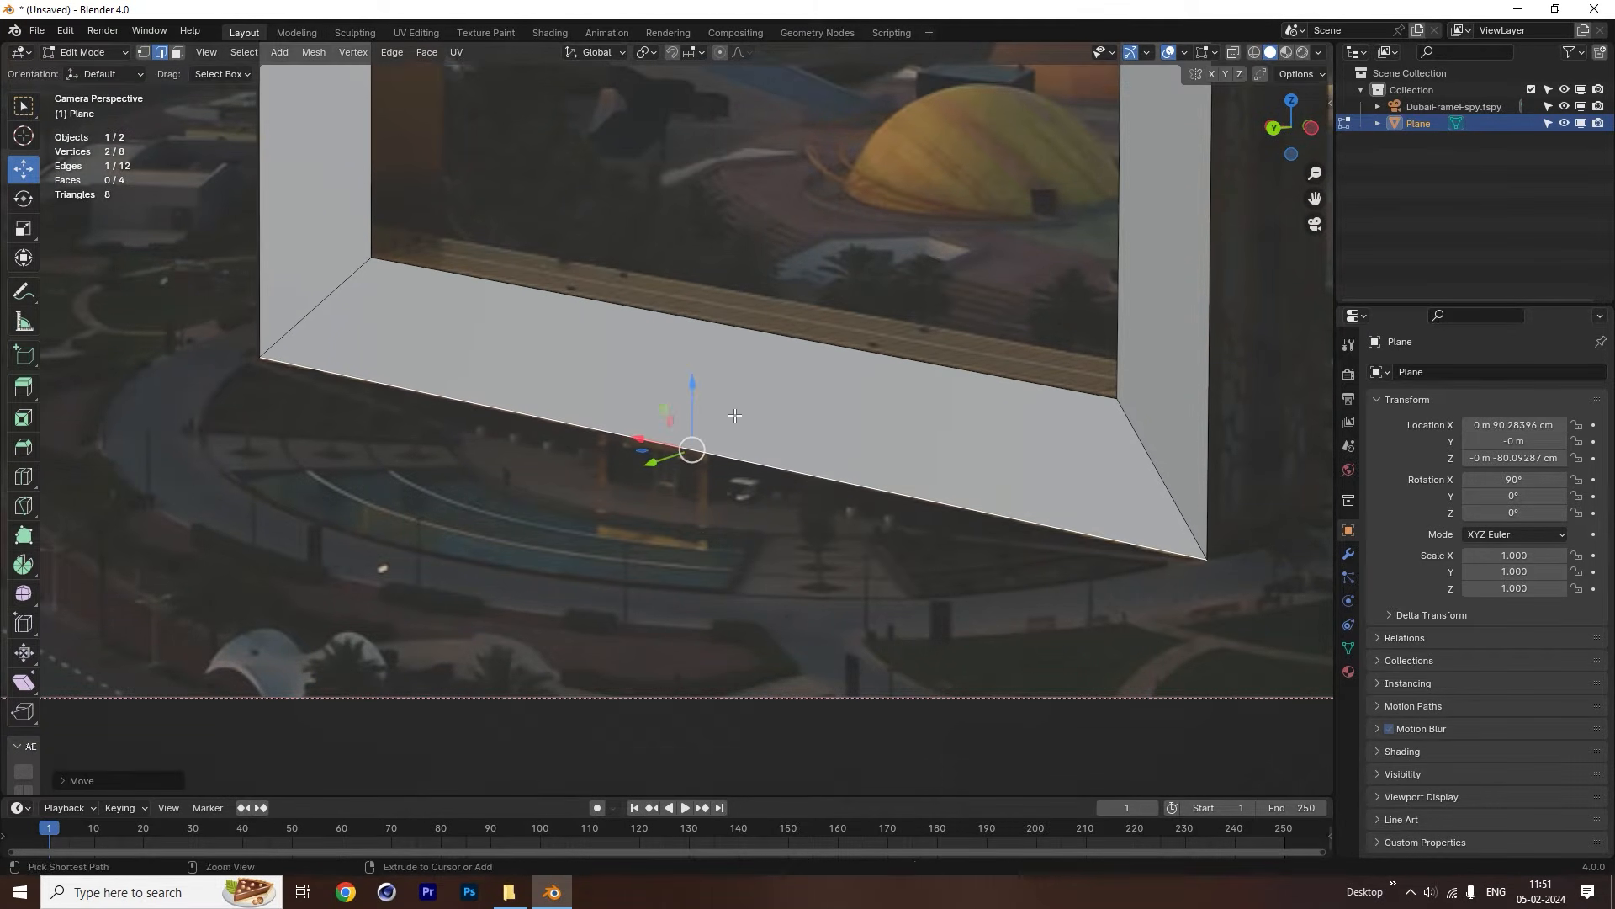
pyautogui.moveTo(694, 396)
pyautogui.mouseDown()
pyautogui.moveTo(703, 374)
pyautogui.moveTo(703, 410)
pyautogui.mouseUp()
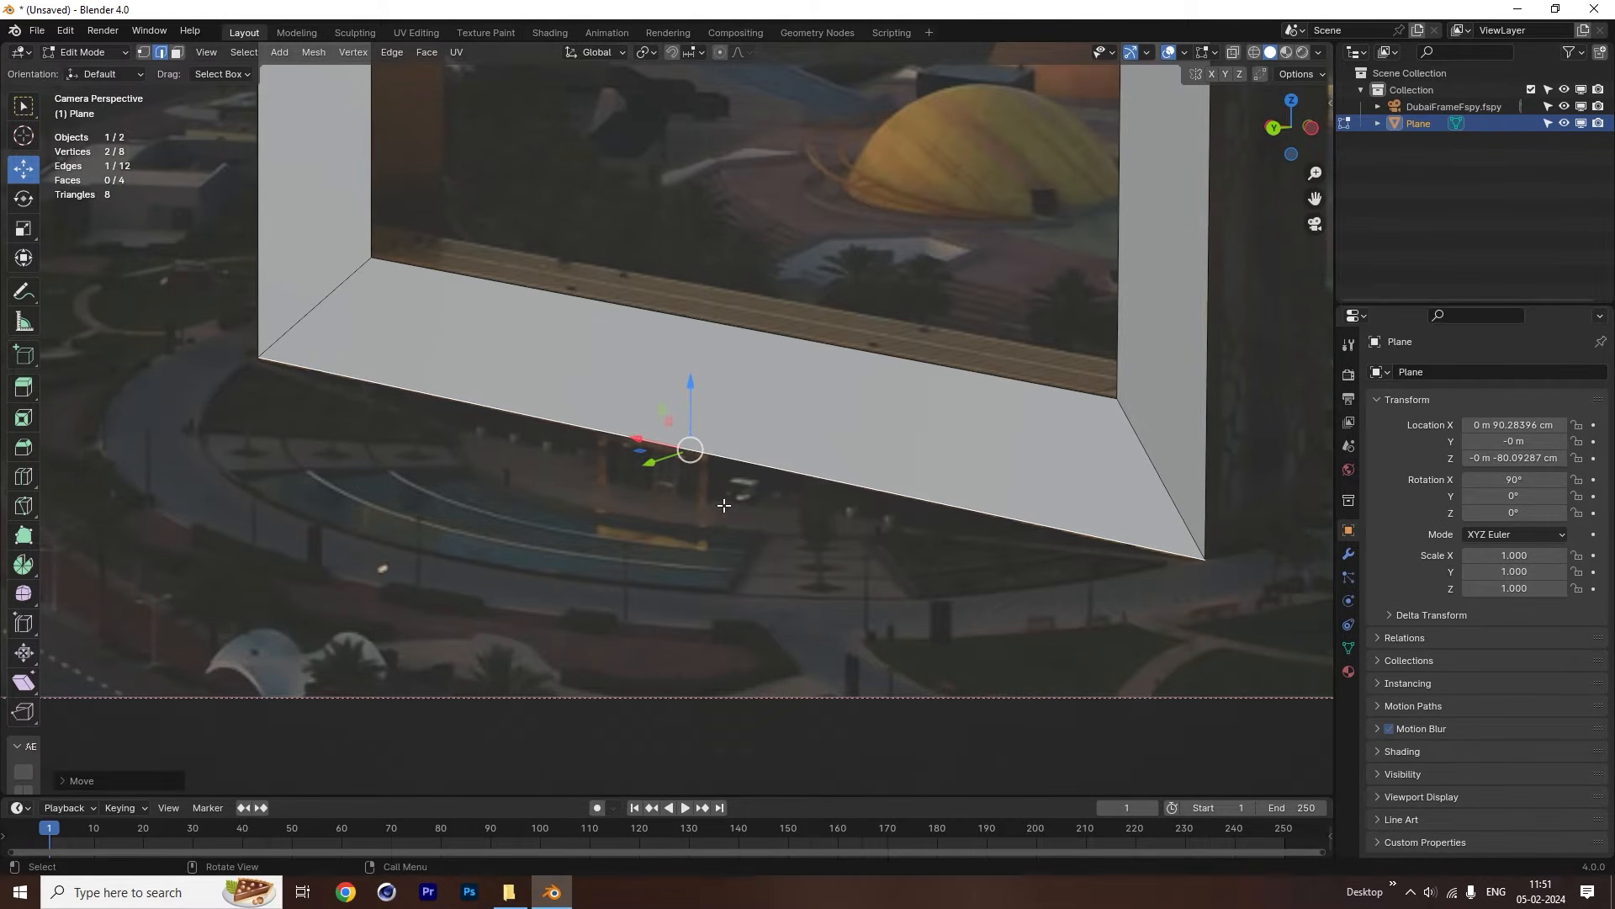
pyautogui.scroll(-8, 690, 438)
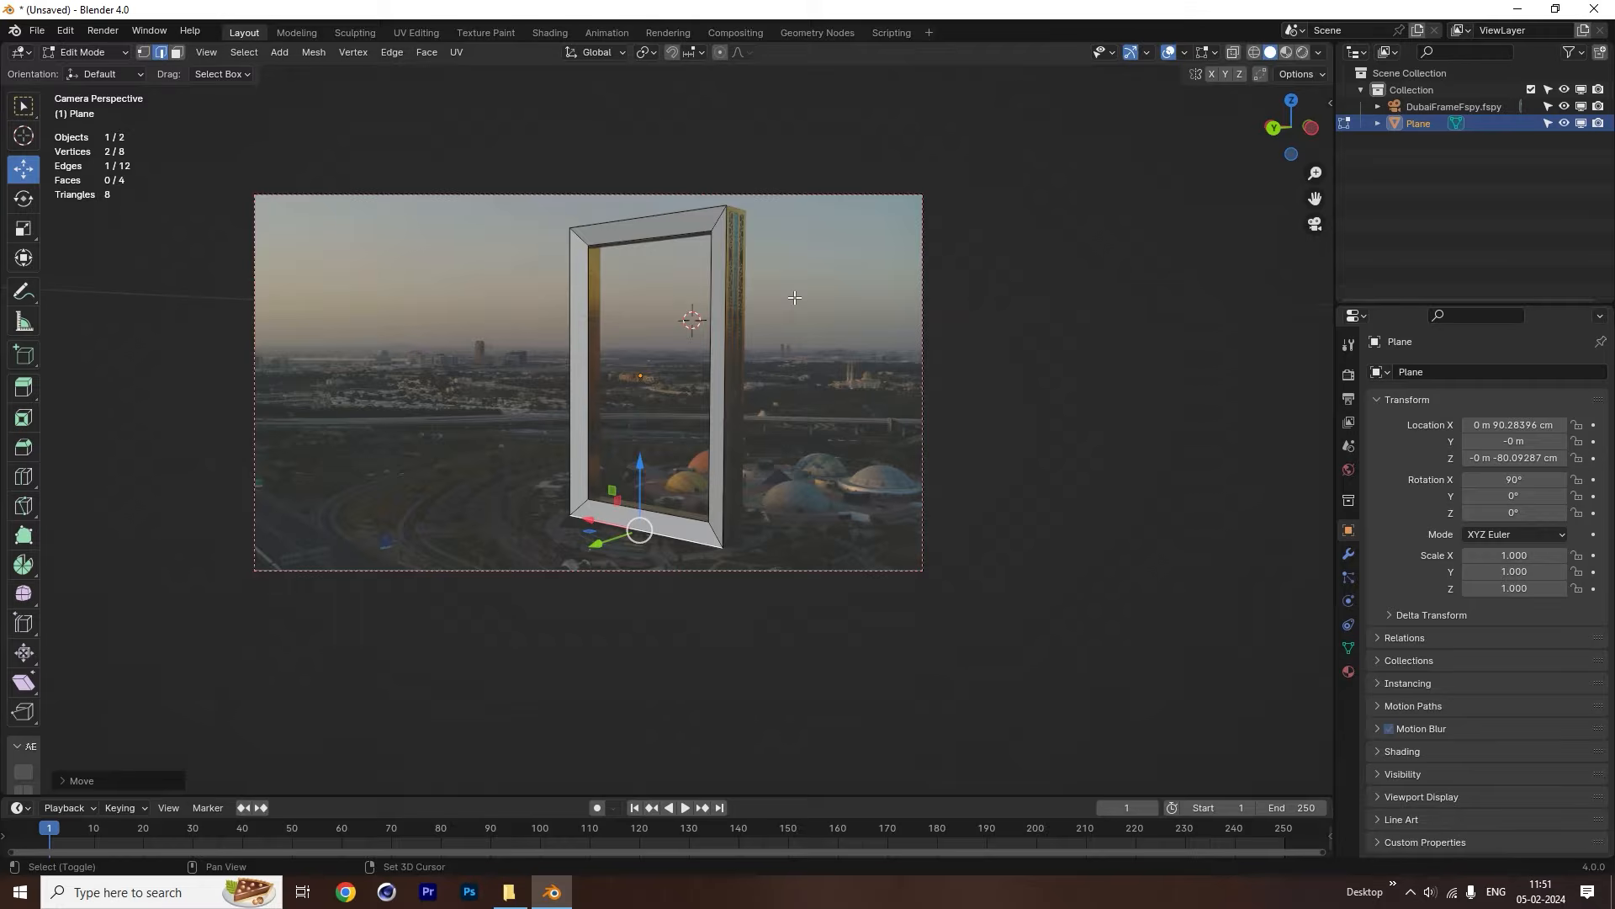
pyautogui.scroll(2, 794, 297)
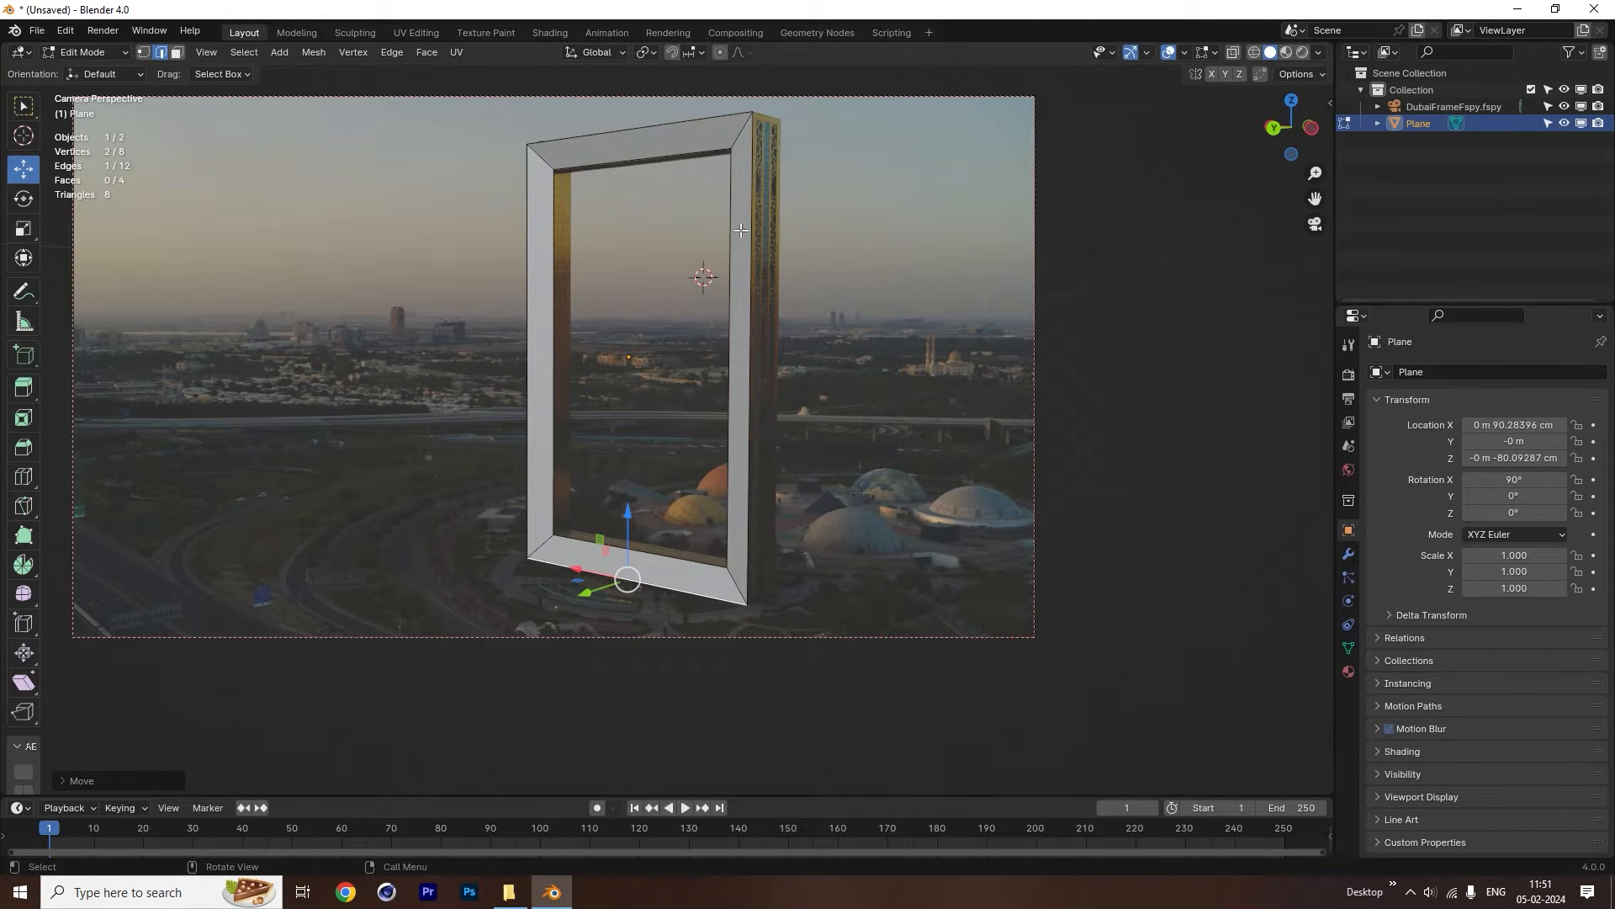
# Duplicate the frame in Object Mode and move the copy about 52.8 cm back along negative Y to the building's rear side.
pyautogui.press('Tab')
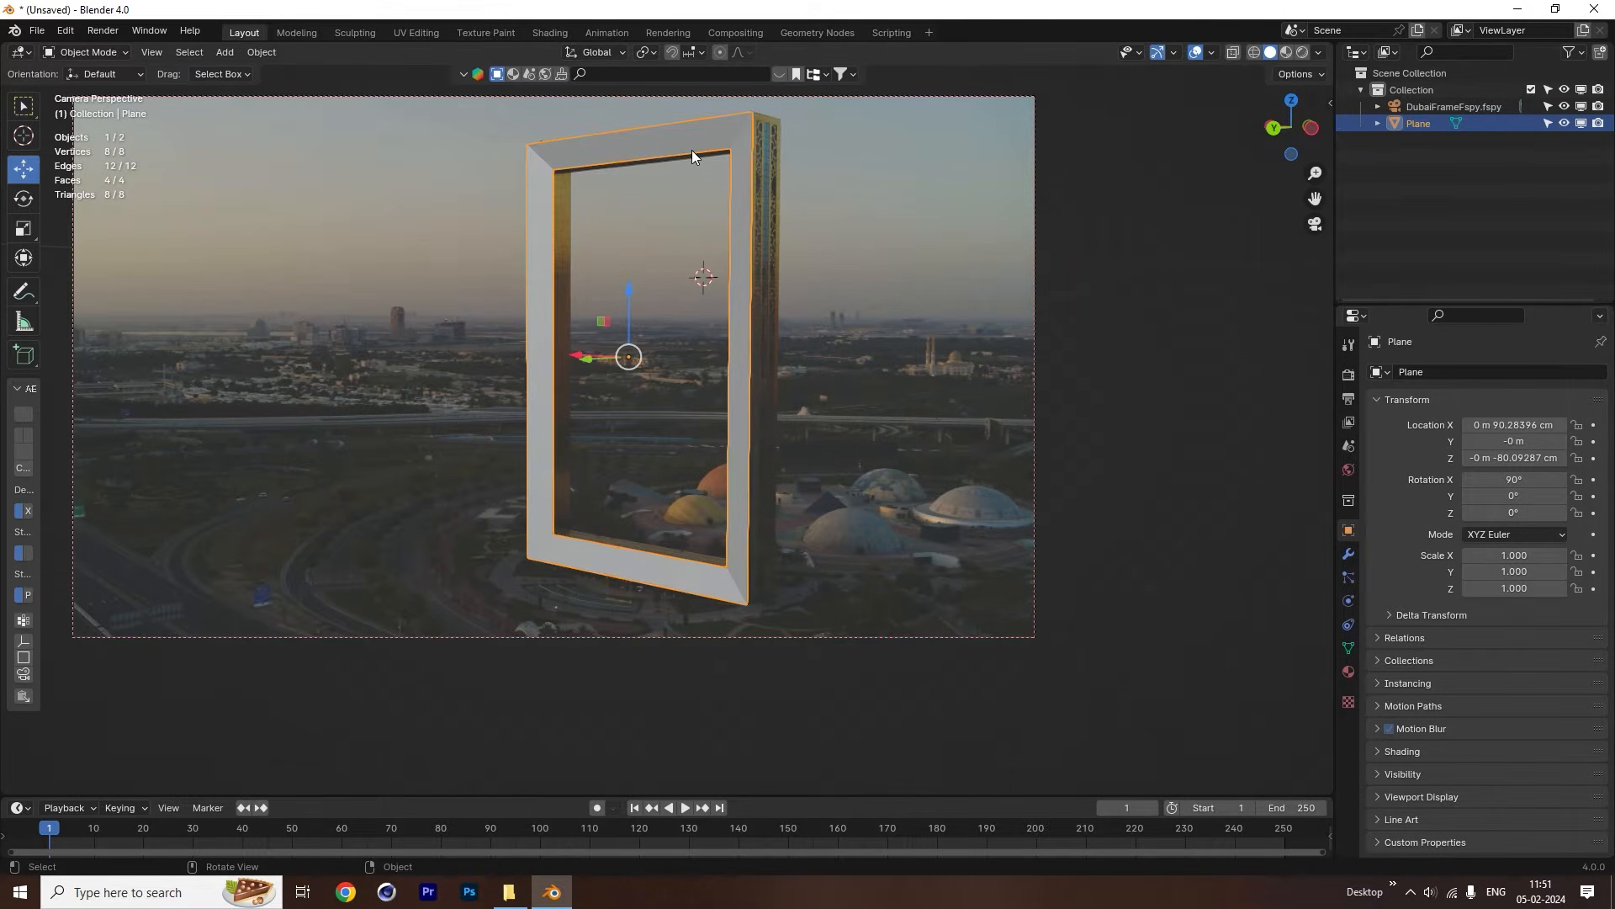
pyautogui.press('shift')
pyautogui.hotkey('shift', 'd')
pyautogui.press('Escape')
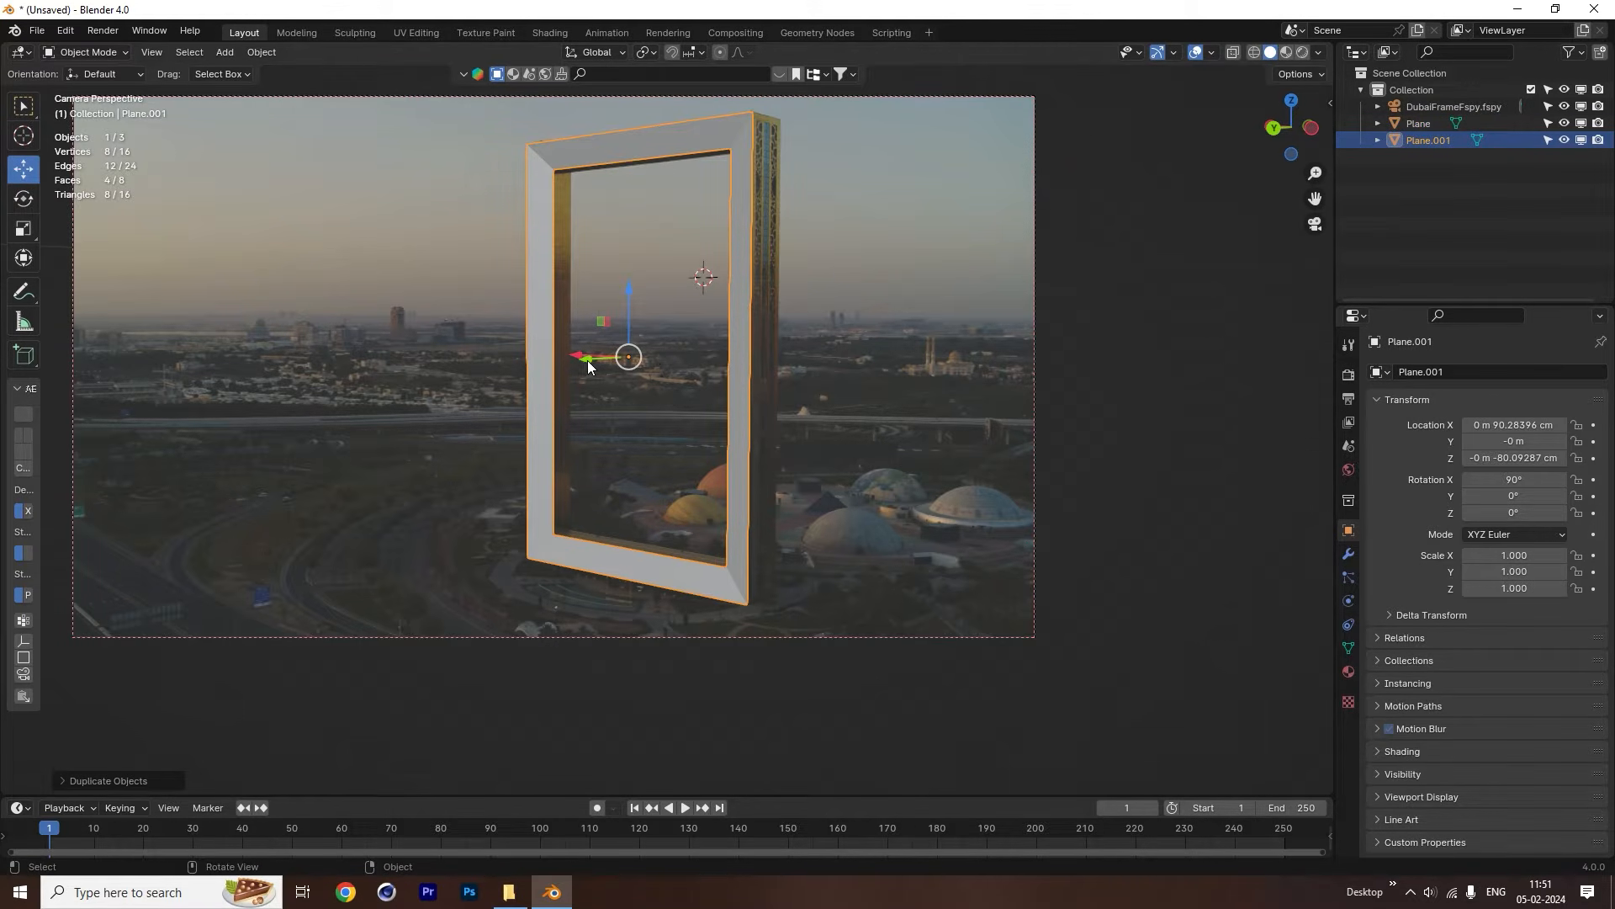
pyautogui.moveTo(589, 360); pyautogui.dragTo(619, 360)
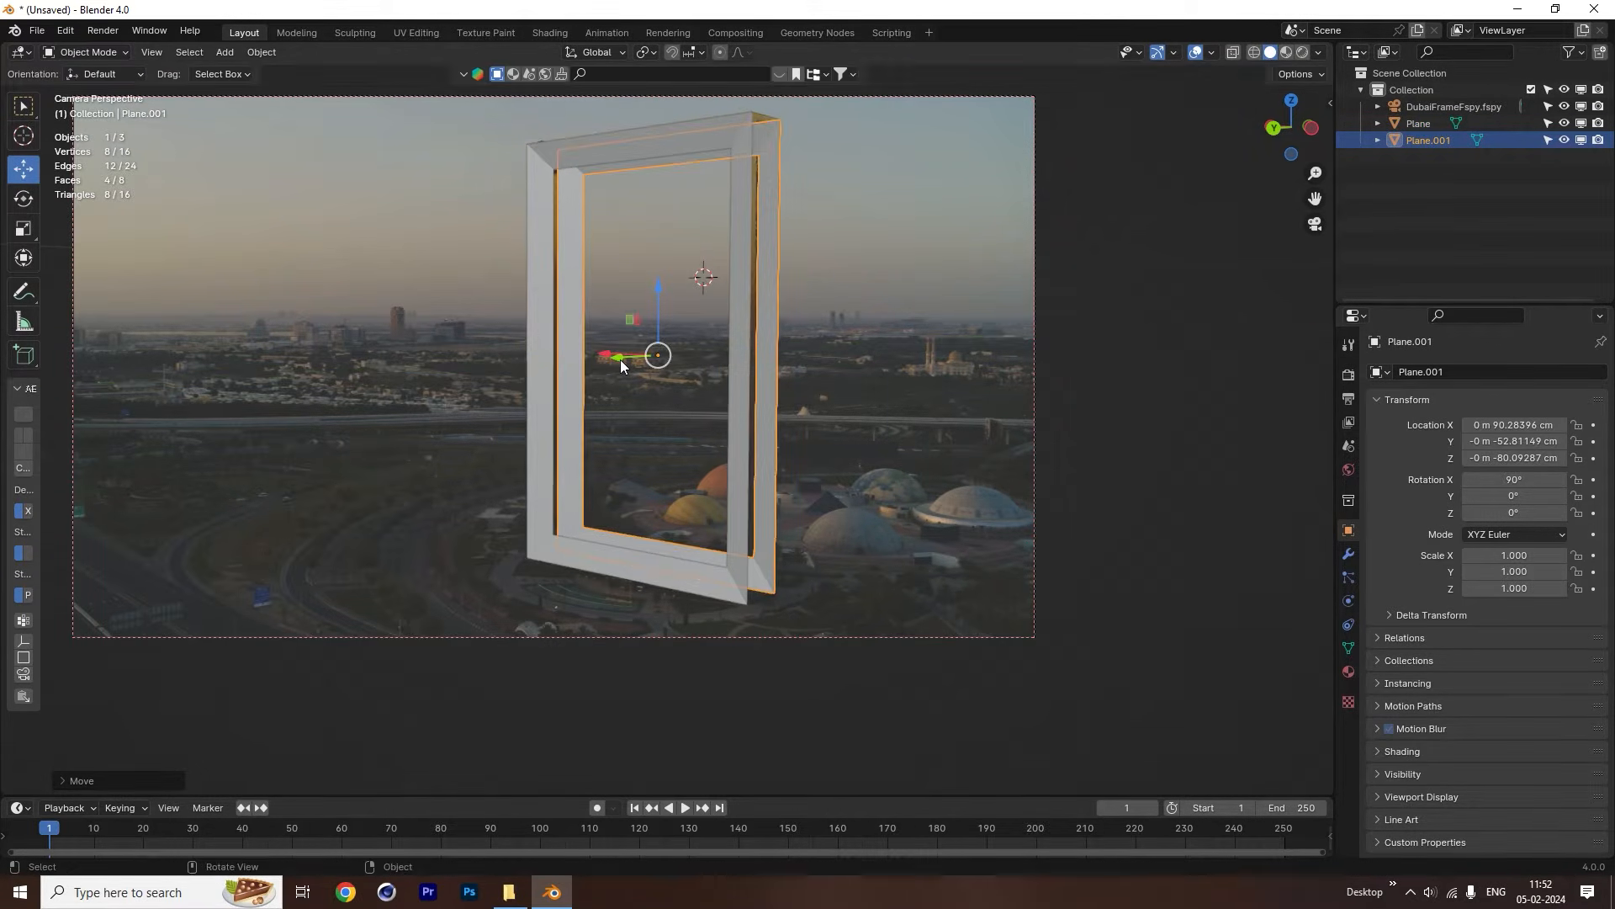
# Mirror the duplicated frame along the global X axis and leave the camera view.
pyautogui.rightClick(620, 359)
pyautogui.moveTo(574, 488)
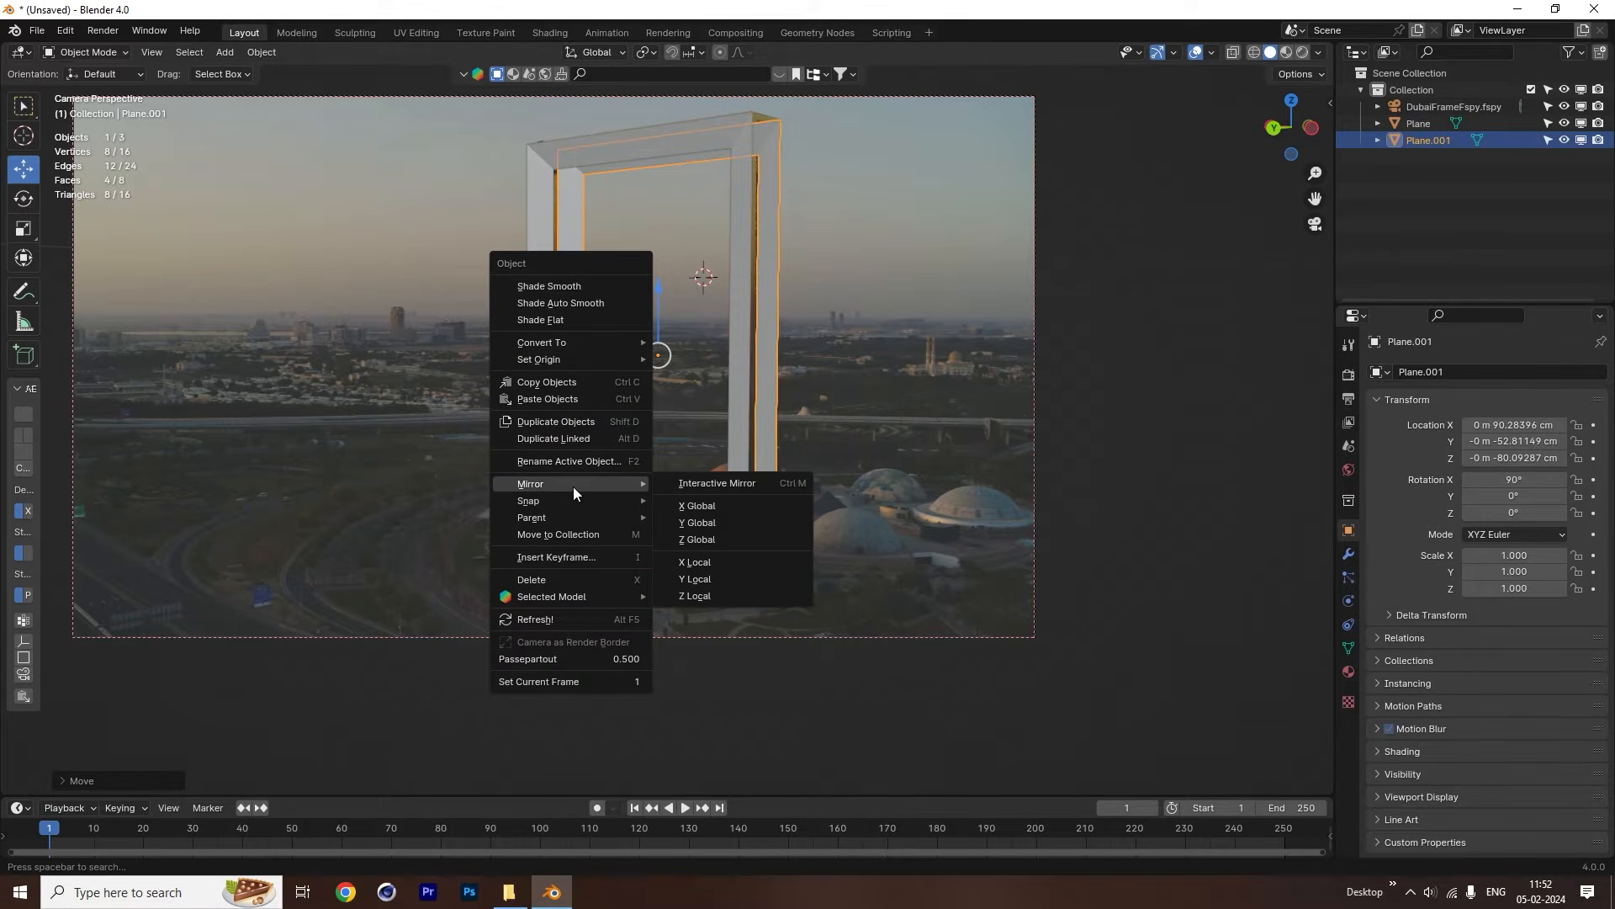
pyautogui.click(698, 507)
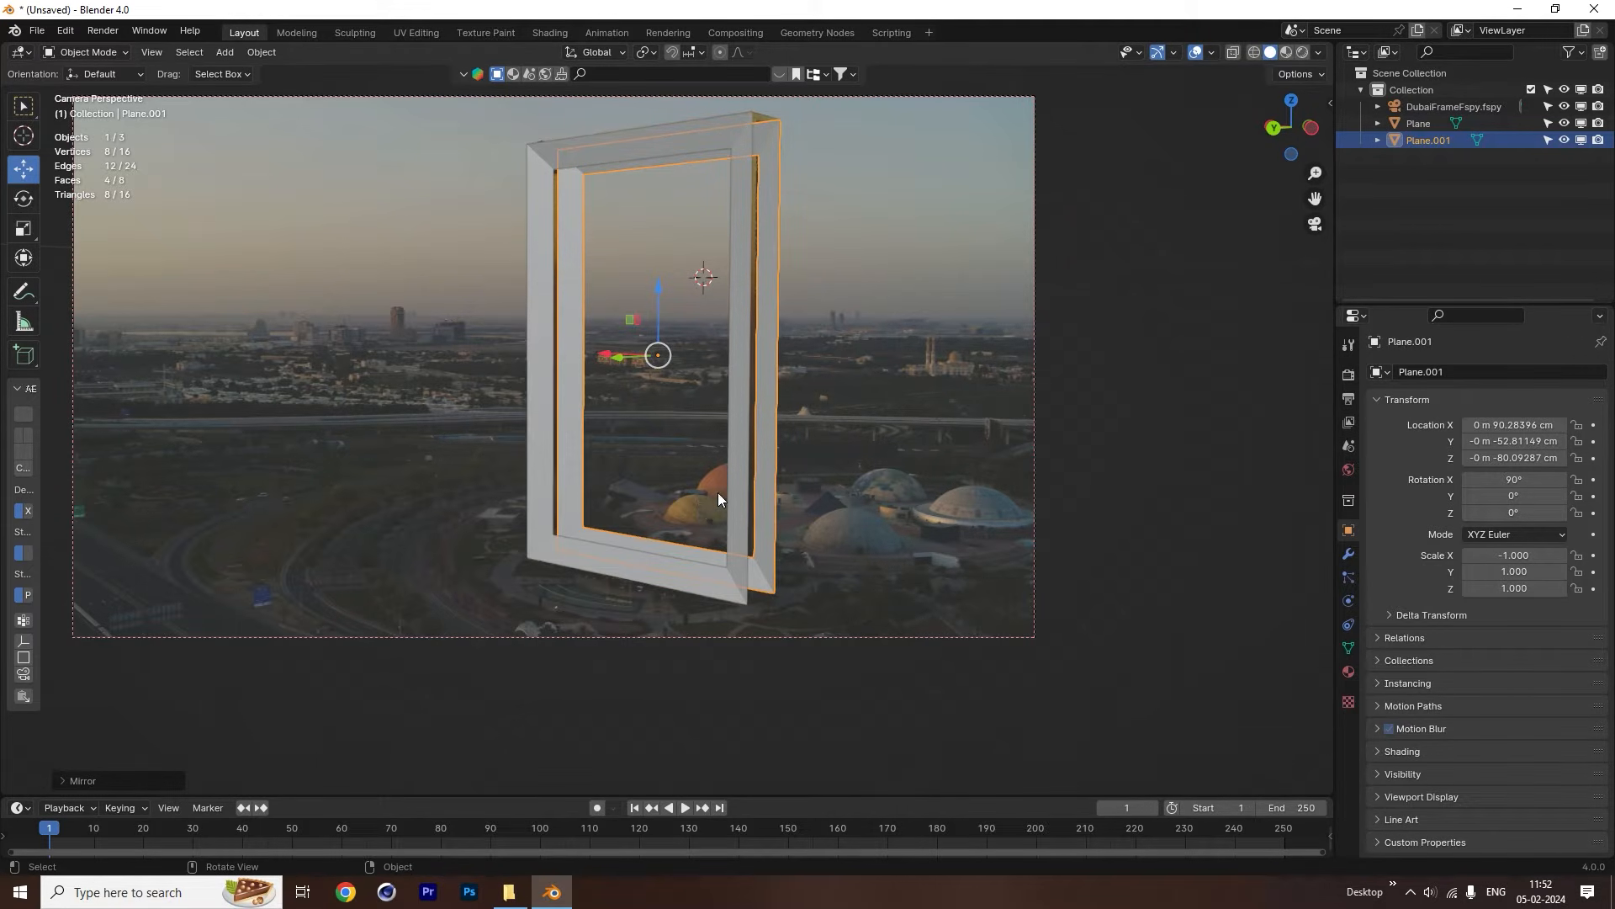
pyautogui.press('KP_0')
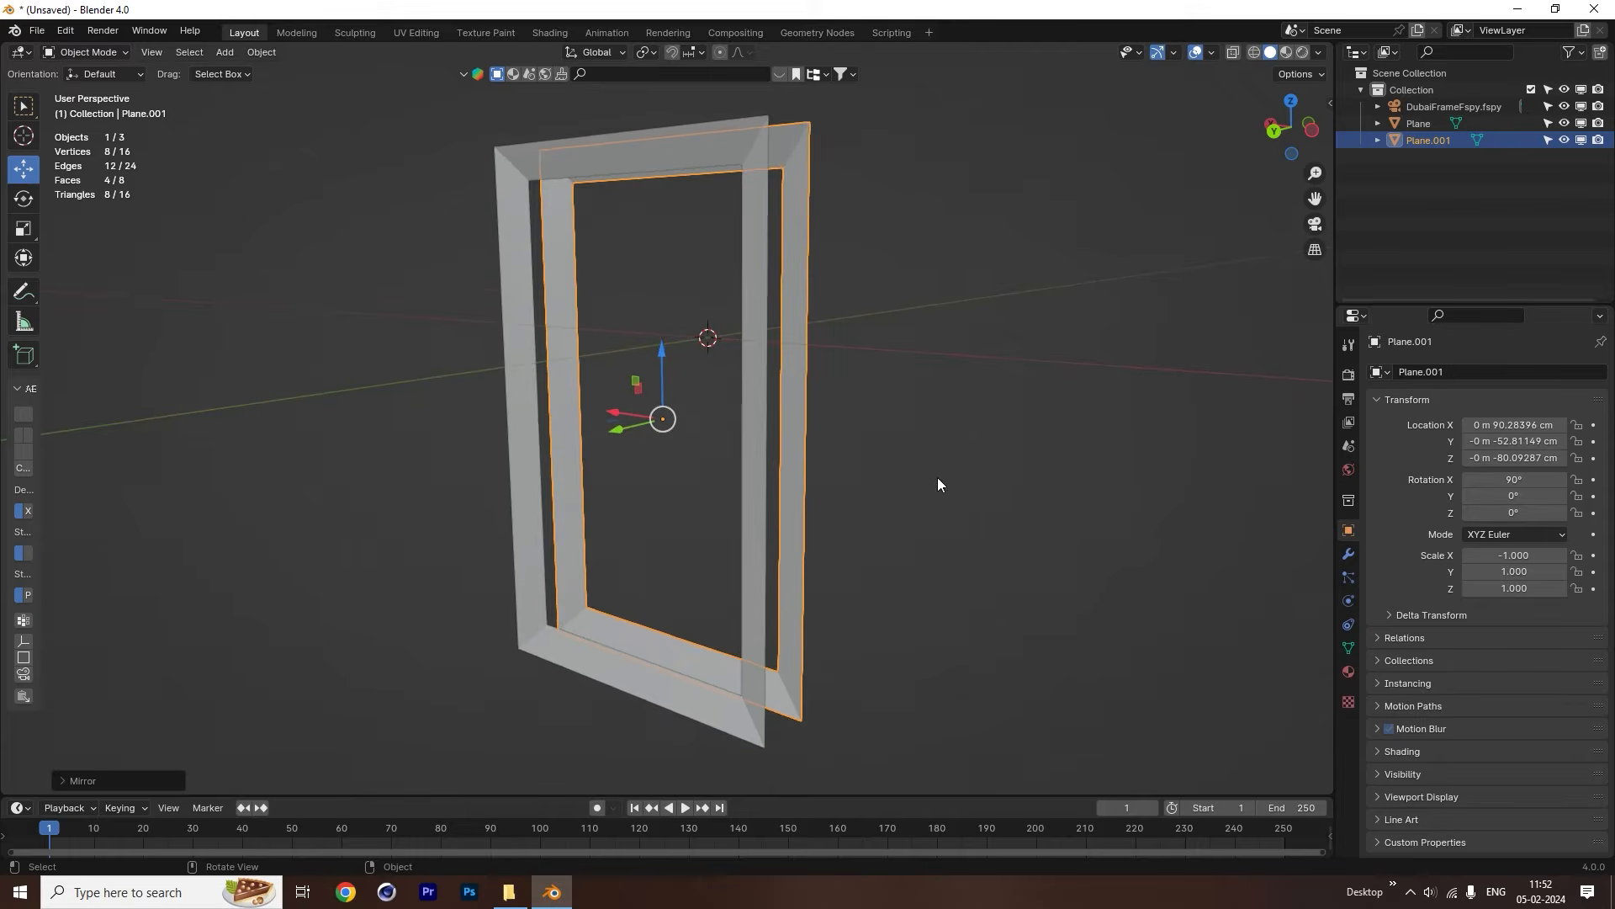
# Mirror the rear frame copy along the global Y axis and return to the camera view.
pyautogui.moveTo(938, 477); pyautogui.dragTo(645, 488, button='middle')
pyautogui.rightClick(638, 487)
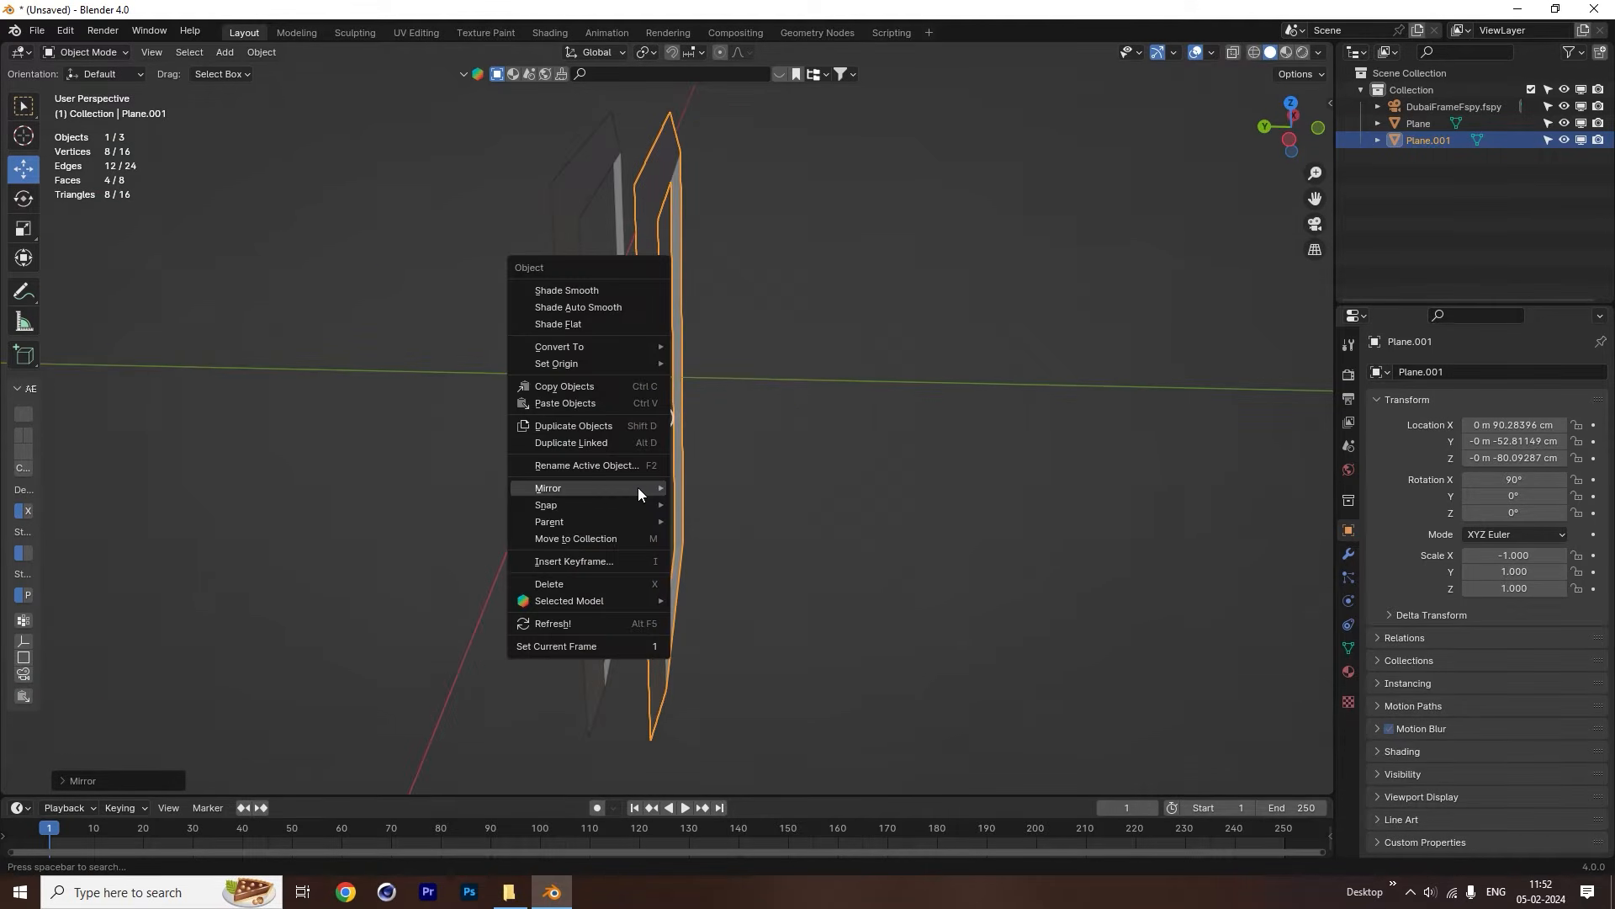
pyautogui.moveTo(638, 487)
pyautogui.click(699, 527)
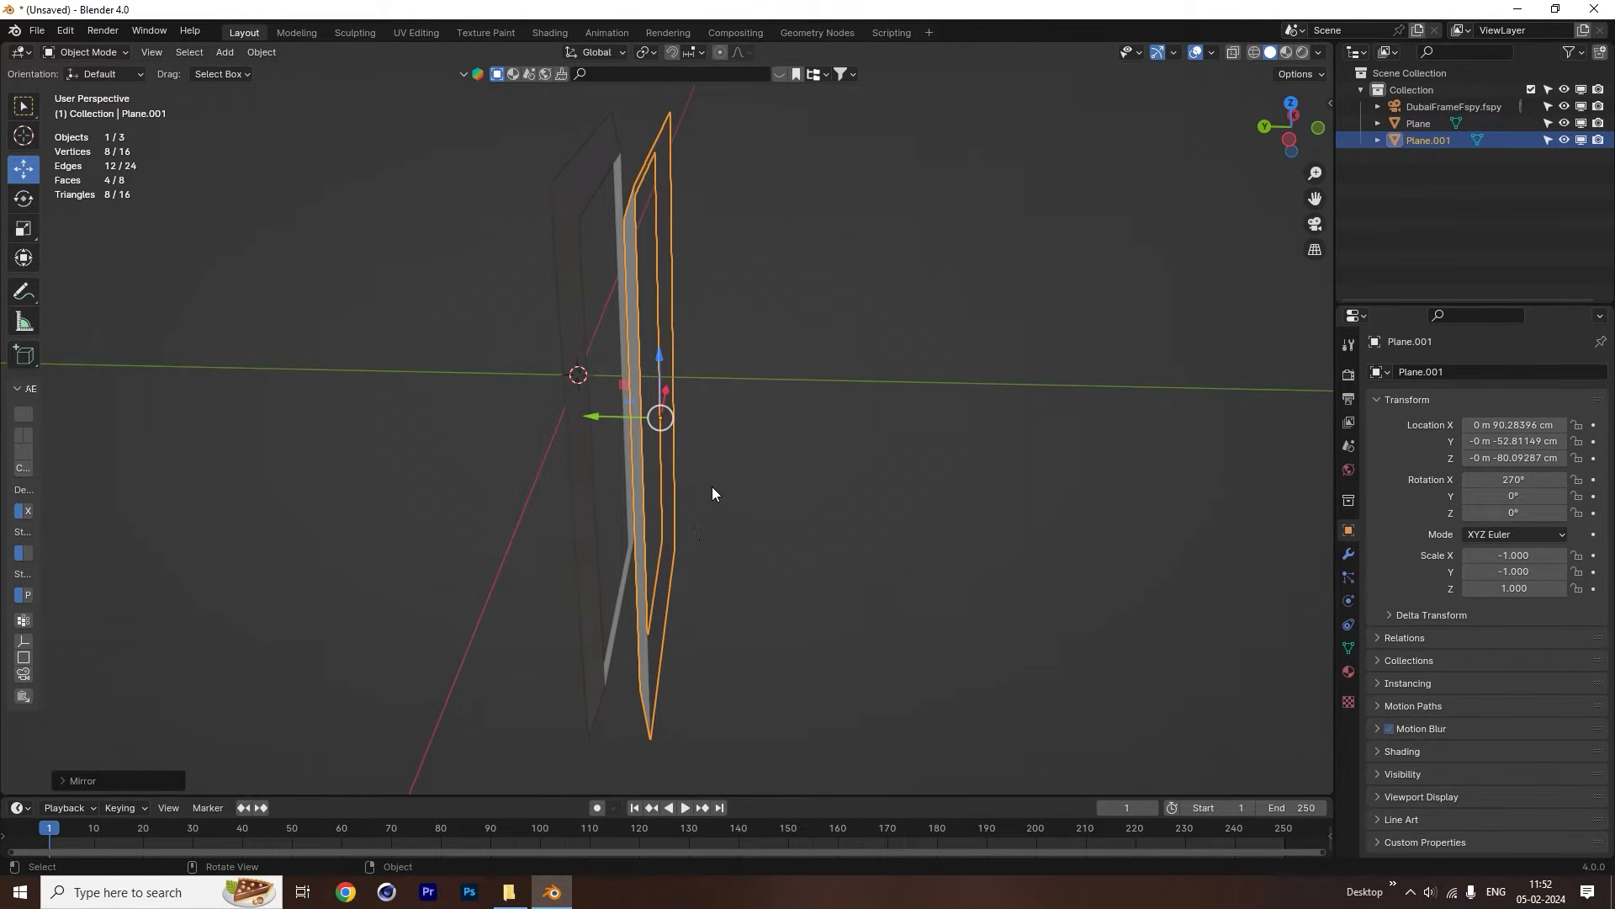
pyautogui.click(795, 326)
pyautogui.moveTo(795, 326); pyautogui.dragTo(763, 377, button='middle')
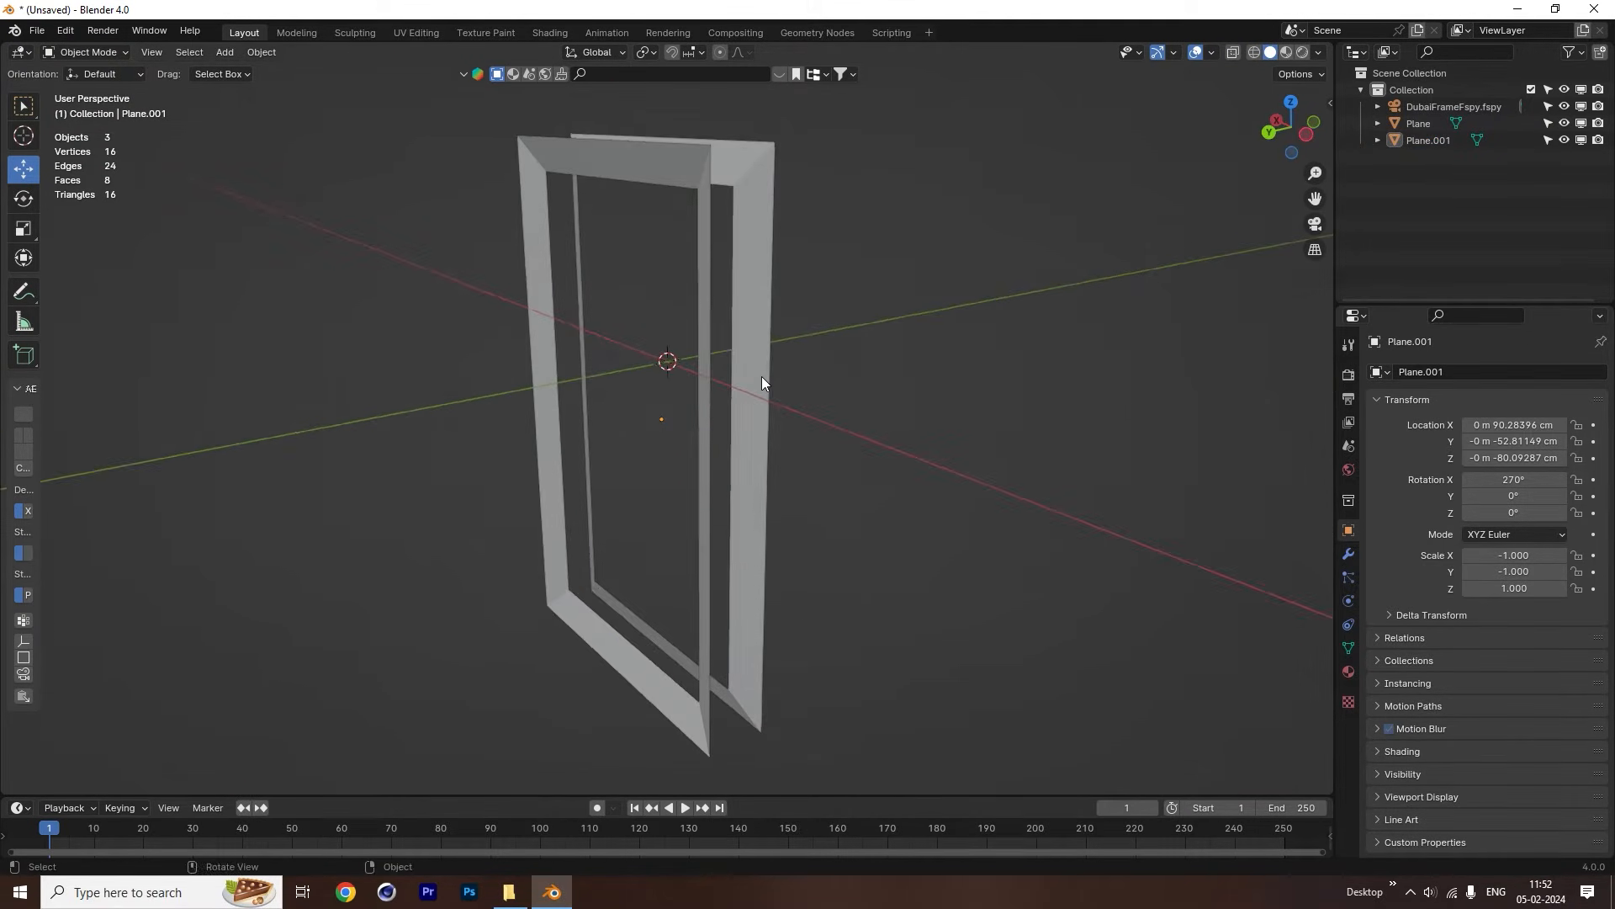
pyautogui.press('KP_0')
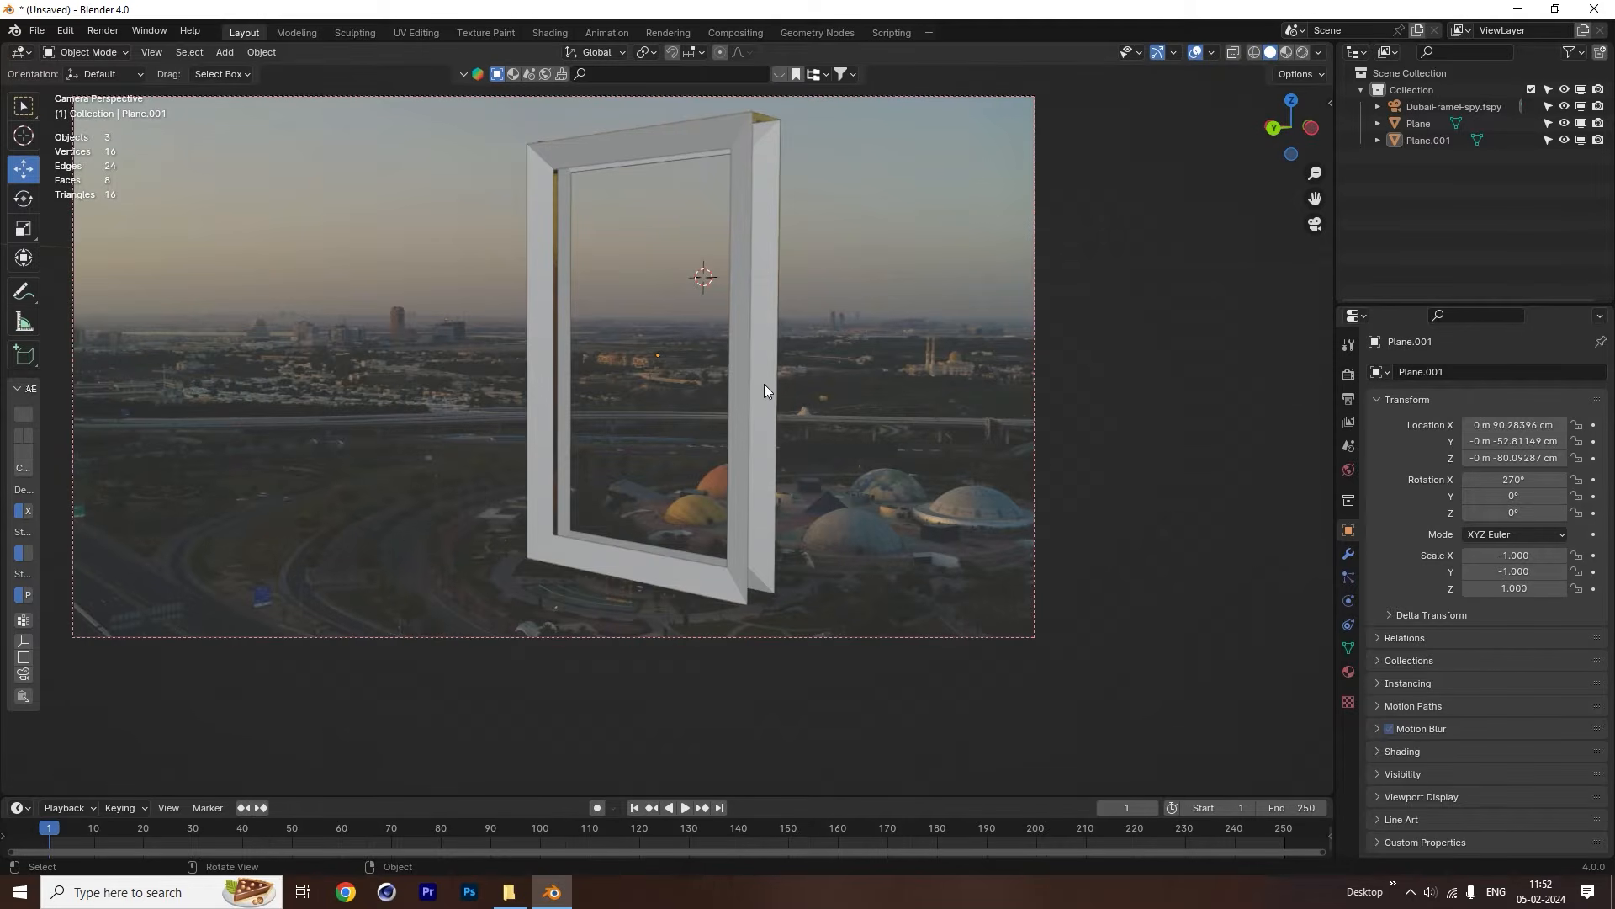
pyautogui.click(771, 387)
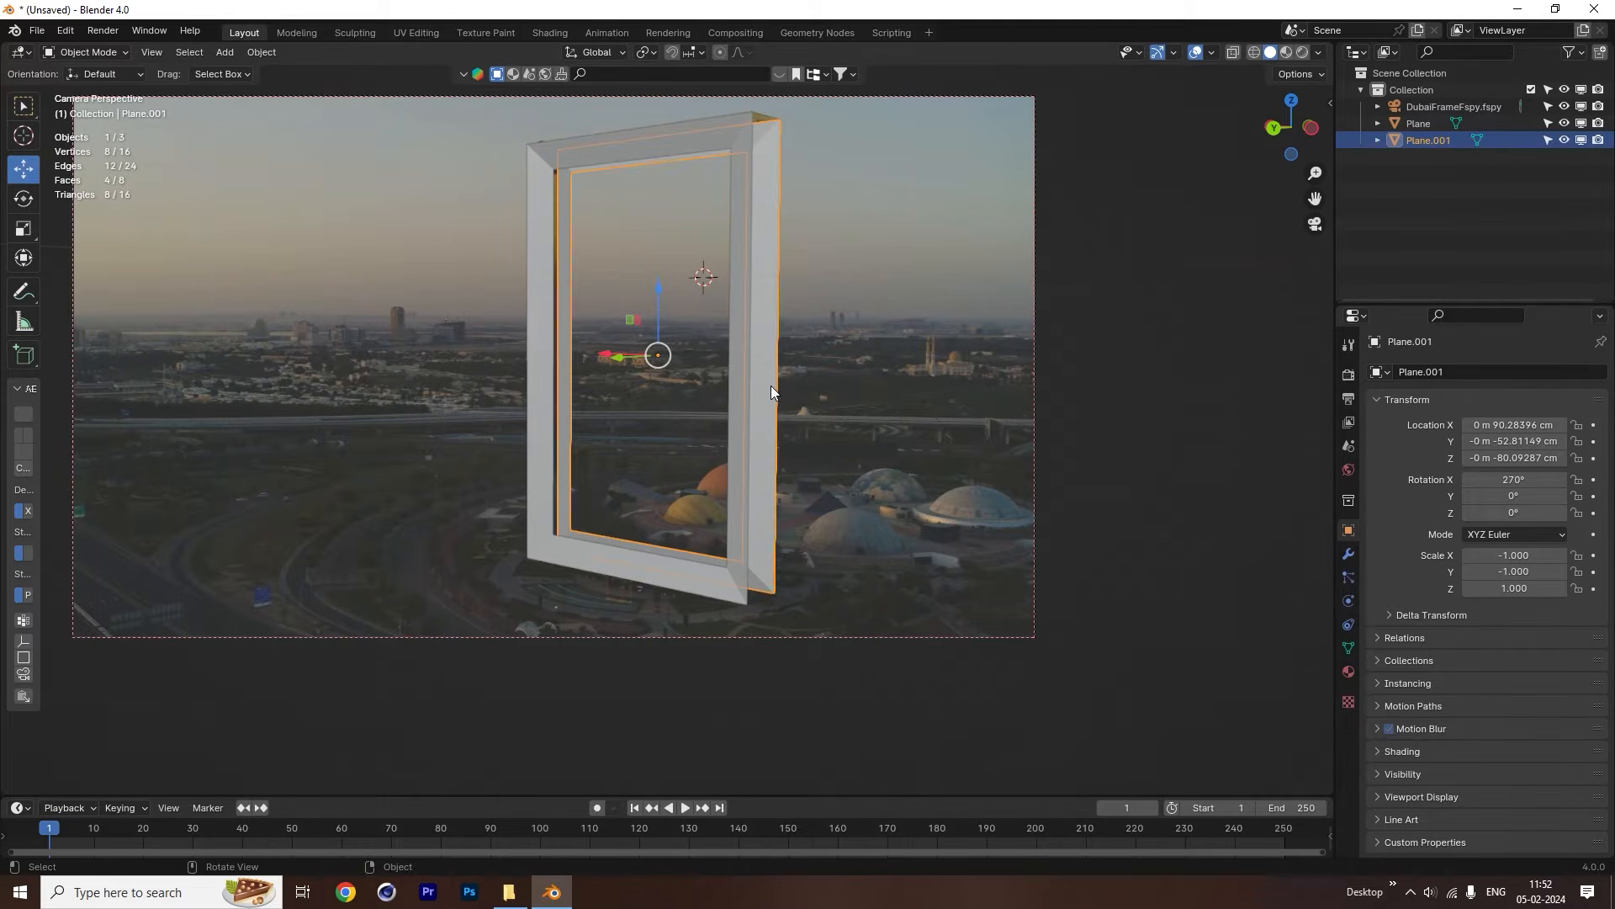
pyautogui.press('Tab')
pyautogui.click(781, 334)
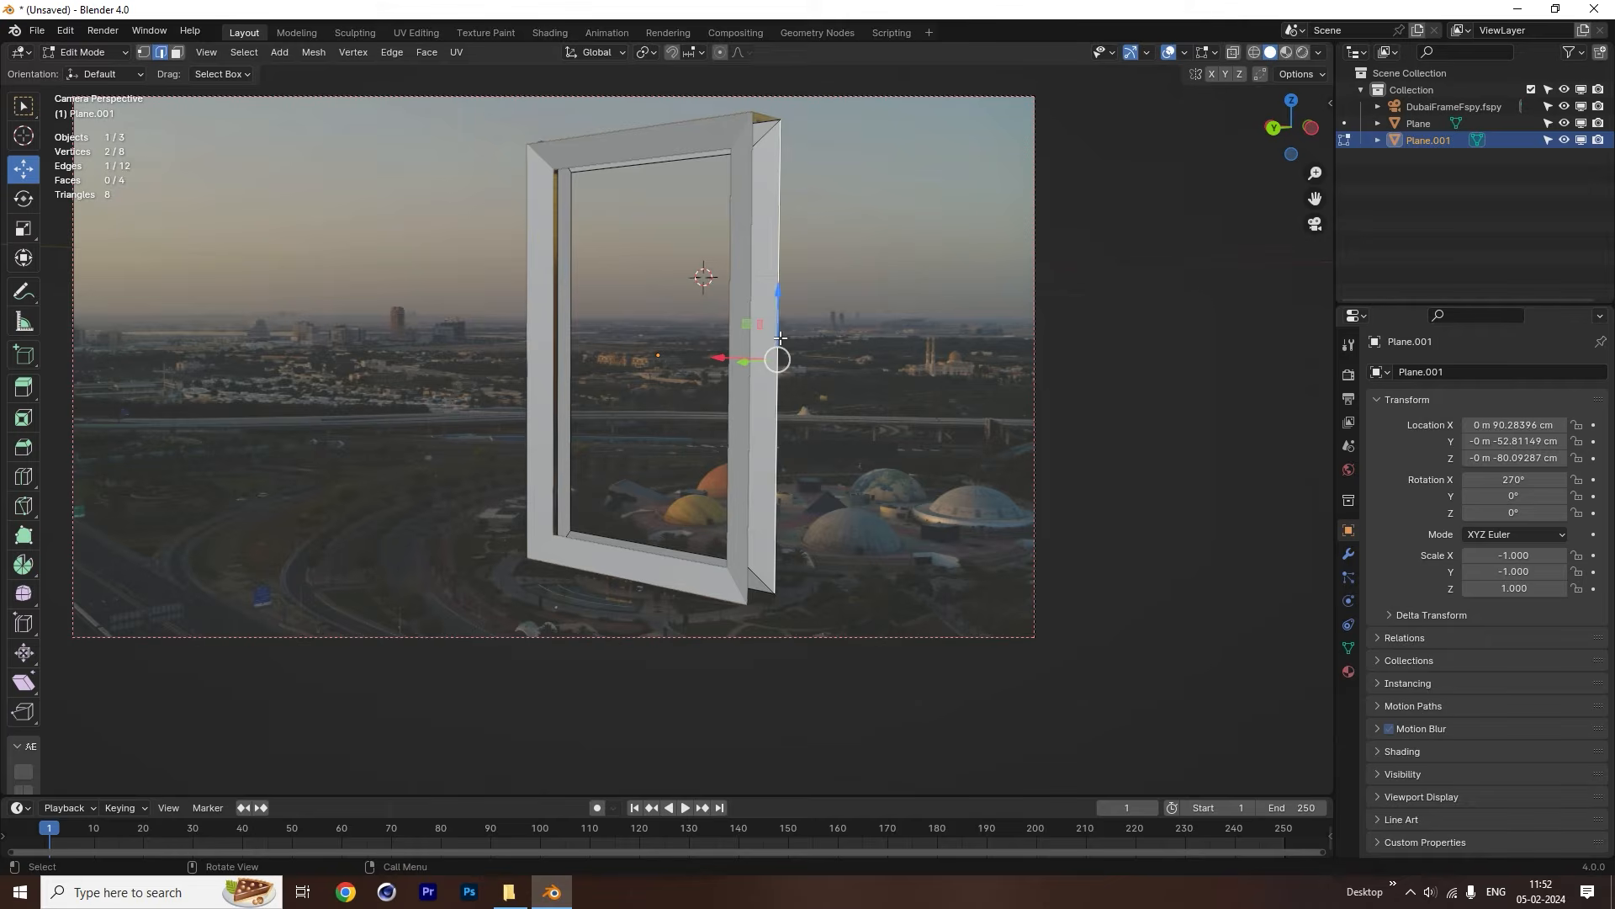
pyautogui.keyDown('shift'); pyautogui.click(757, 320); pyautogui.keyUp('shift')
pyautogui.press('Tab')
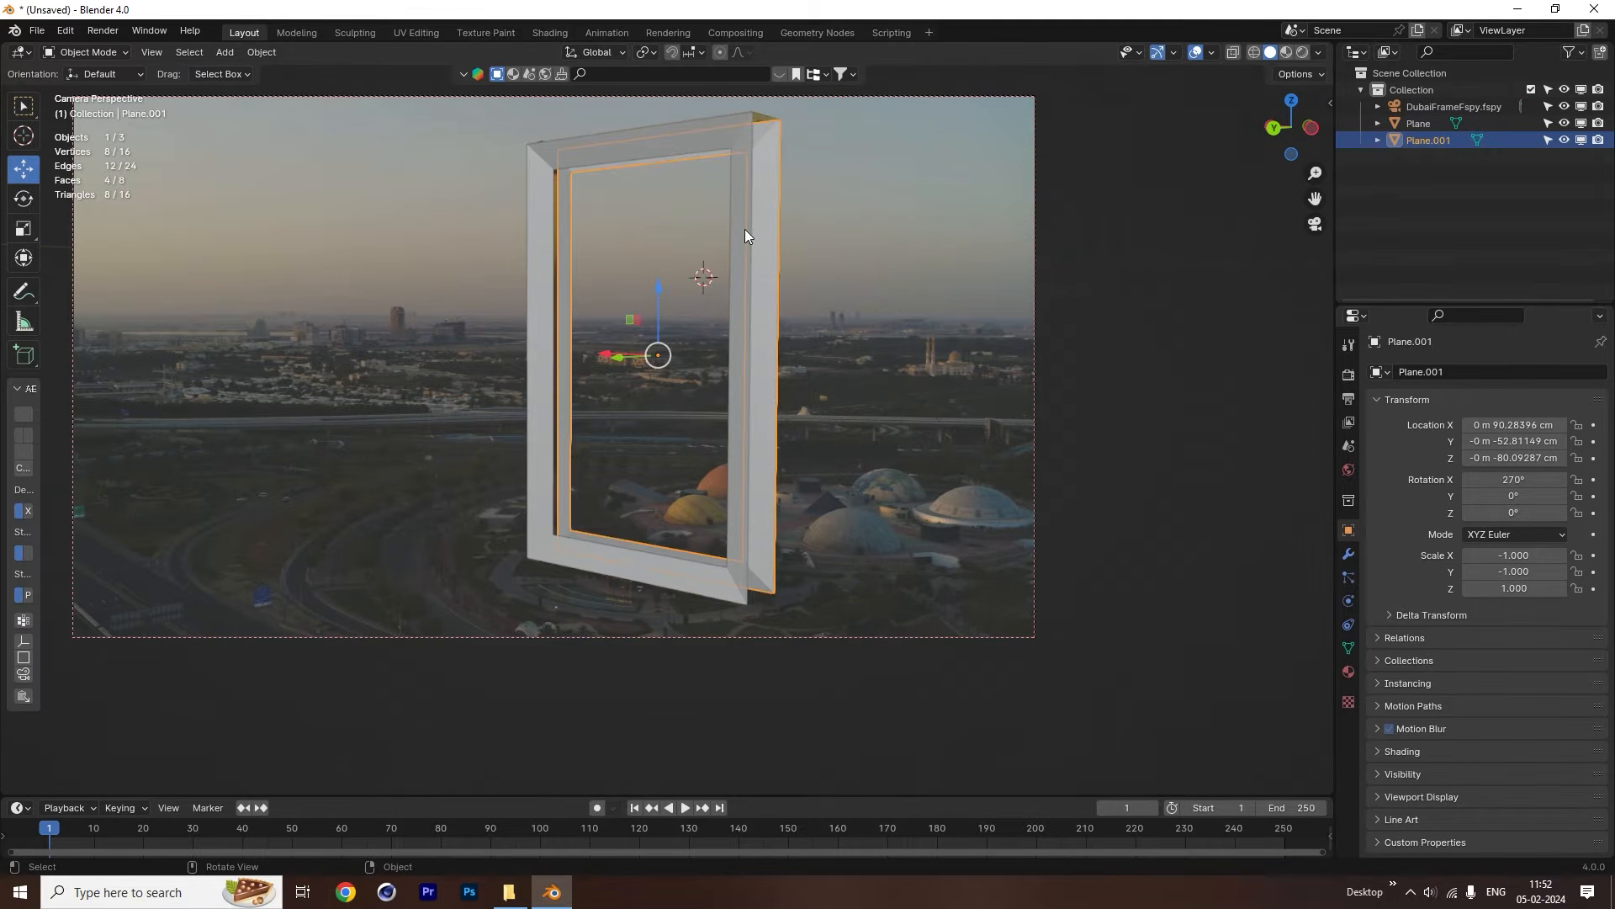
# Select the front and rear frames together in Object Mode and join them into one object.
pyautogui.click(769, 245)
pyautogui.keyDown('shift'); pyautogui.click(769, 245); pyautogui.keyUp('shift')
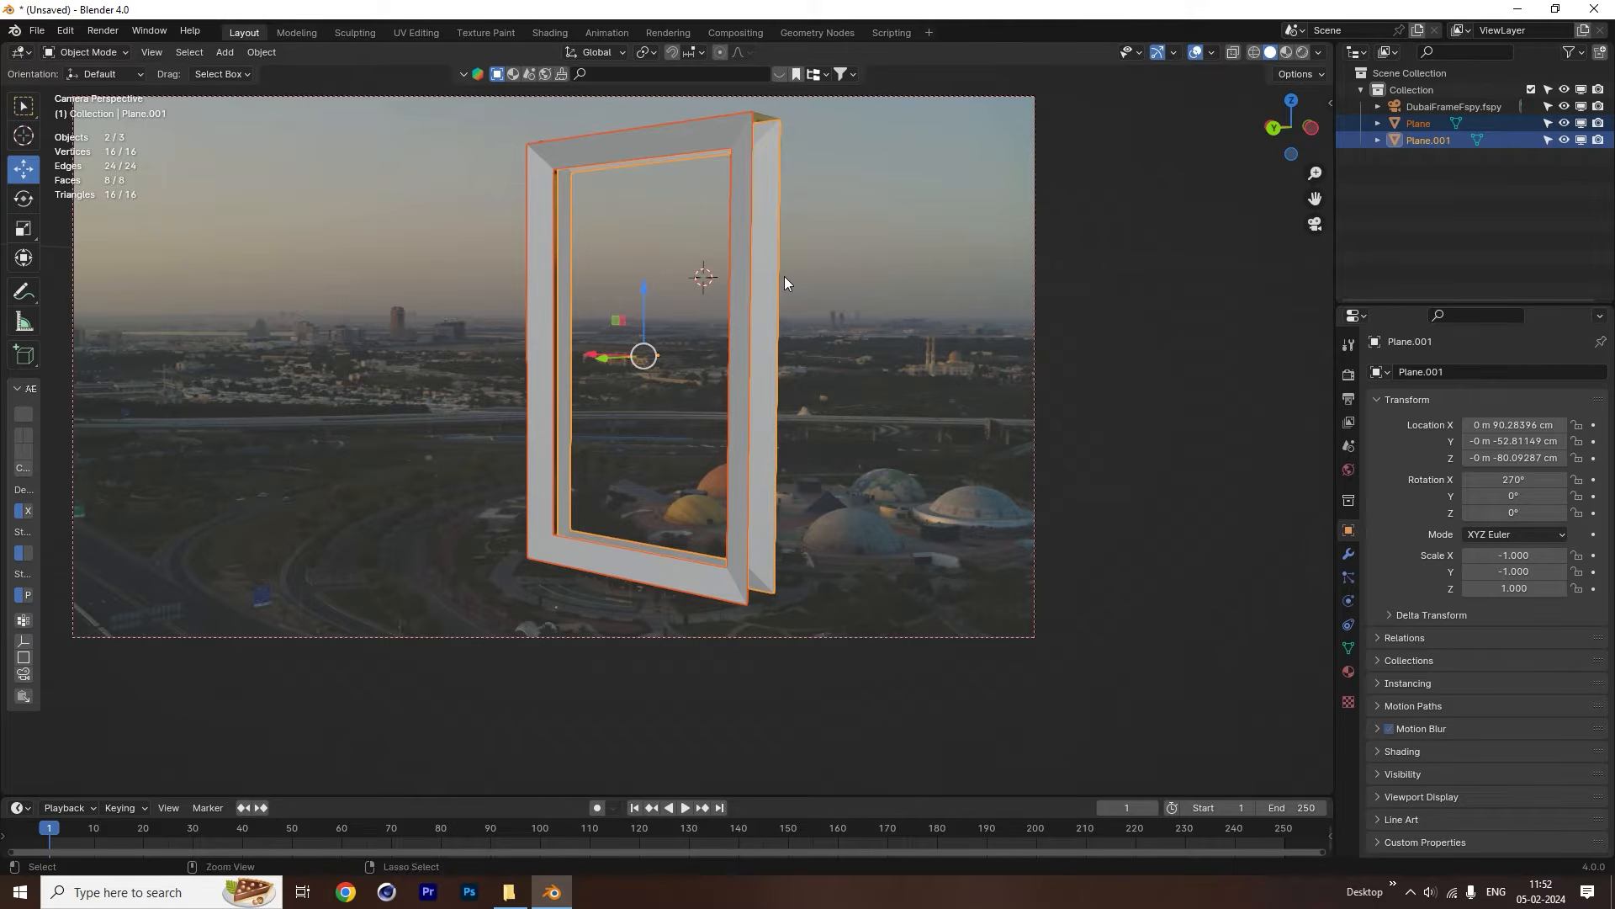
pyautogui.hotkey('ctrl', 'j')
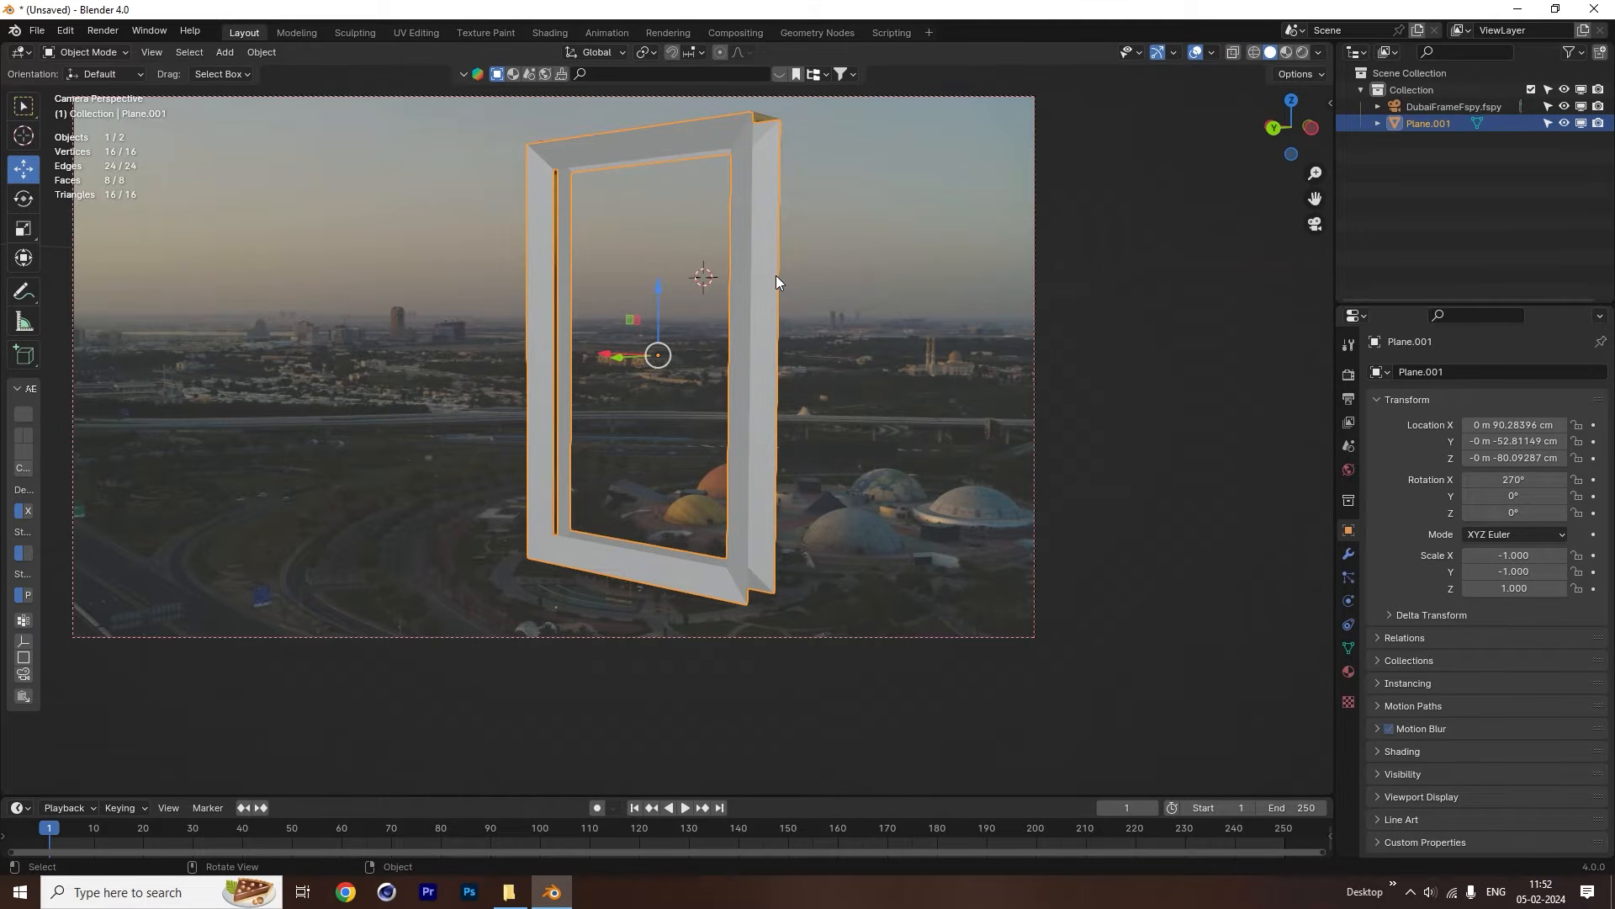
# In Edit Mode, fill the gaps between the front and rear outer edges on the camera-right side and the top.
pyautogui.press('Tab')
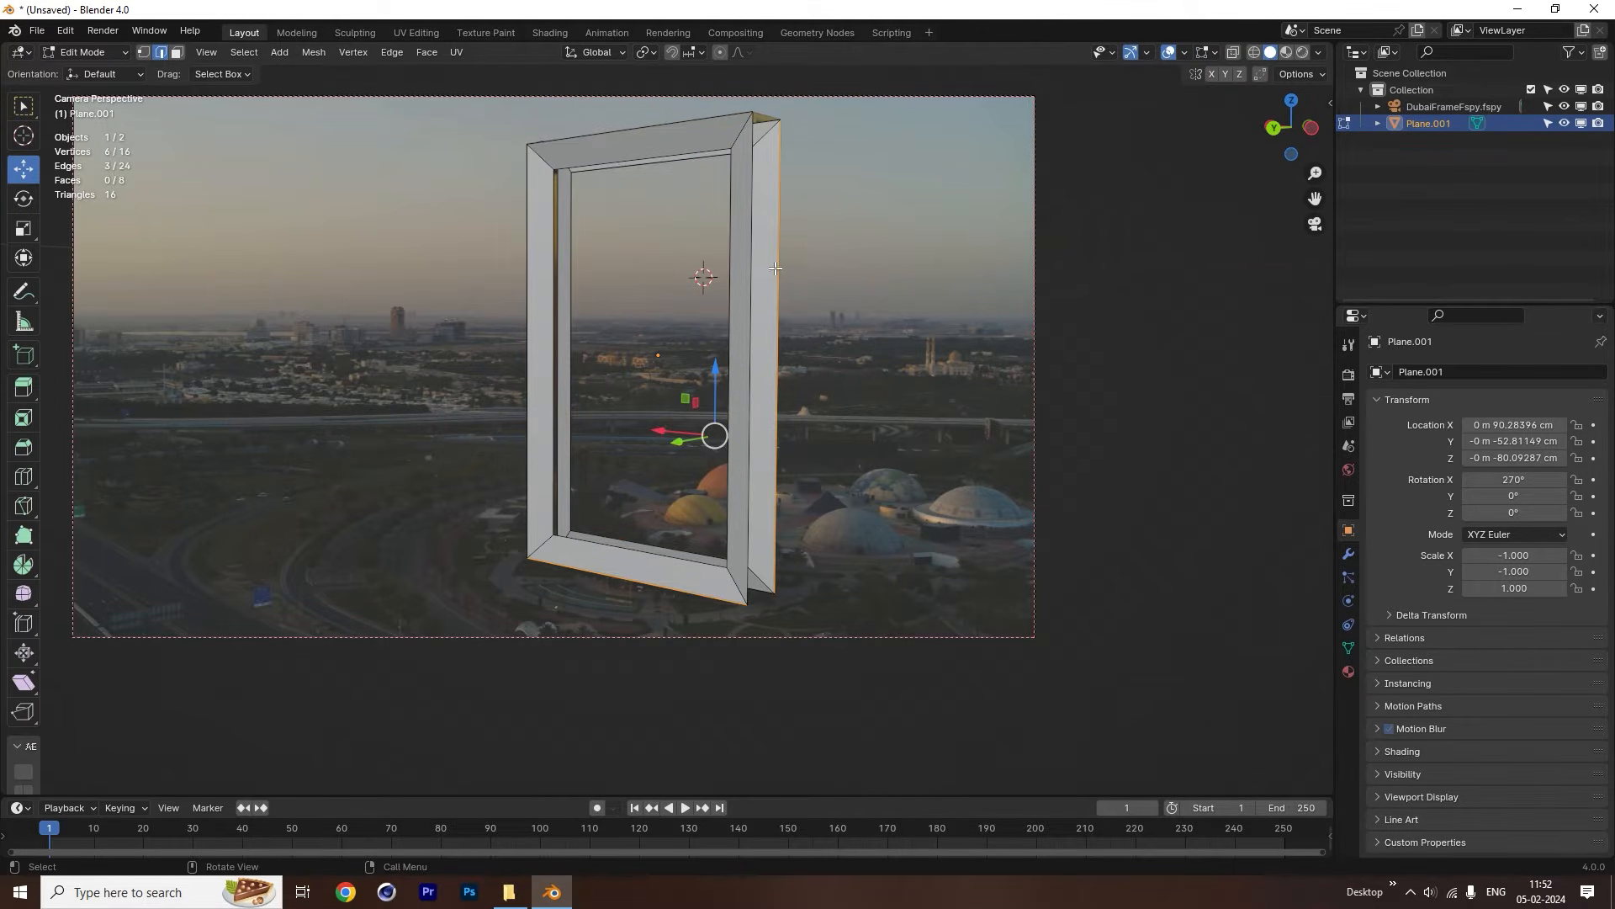
pyautogui.click(755, 207)
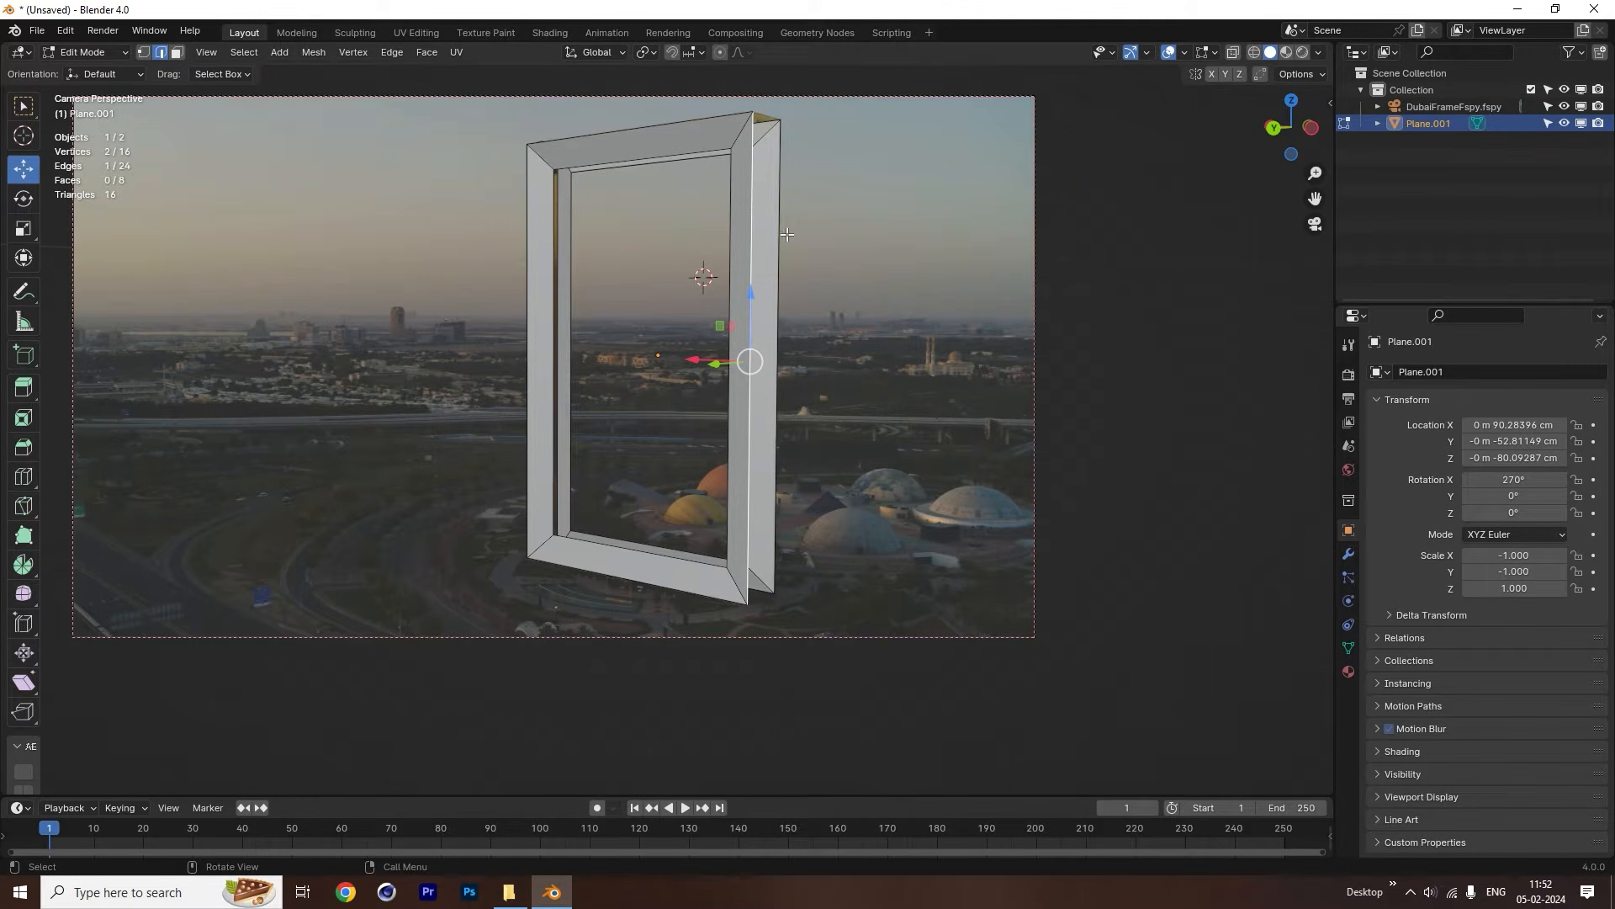
pyautogui.keyDown('shift'); pyautogui.click(782, 234); pyautogui.keyUp('shift')
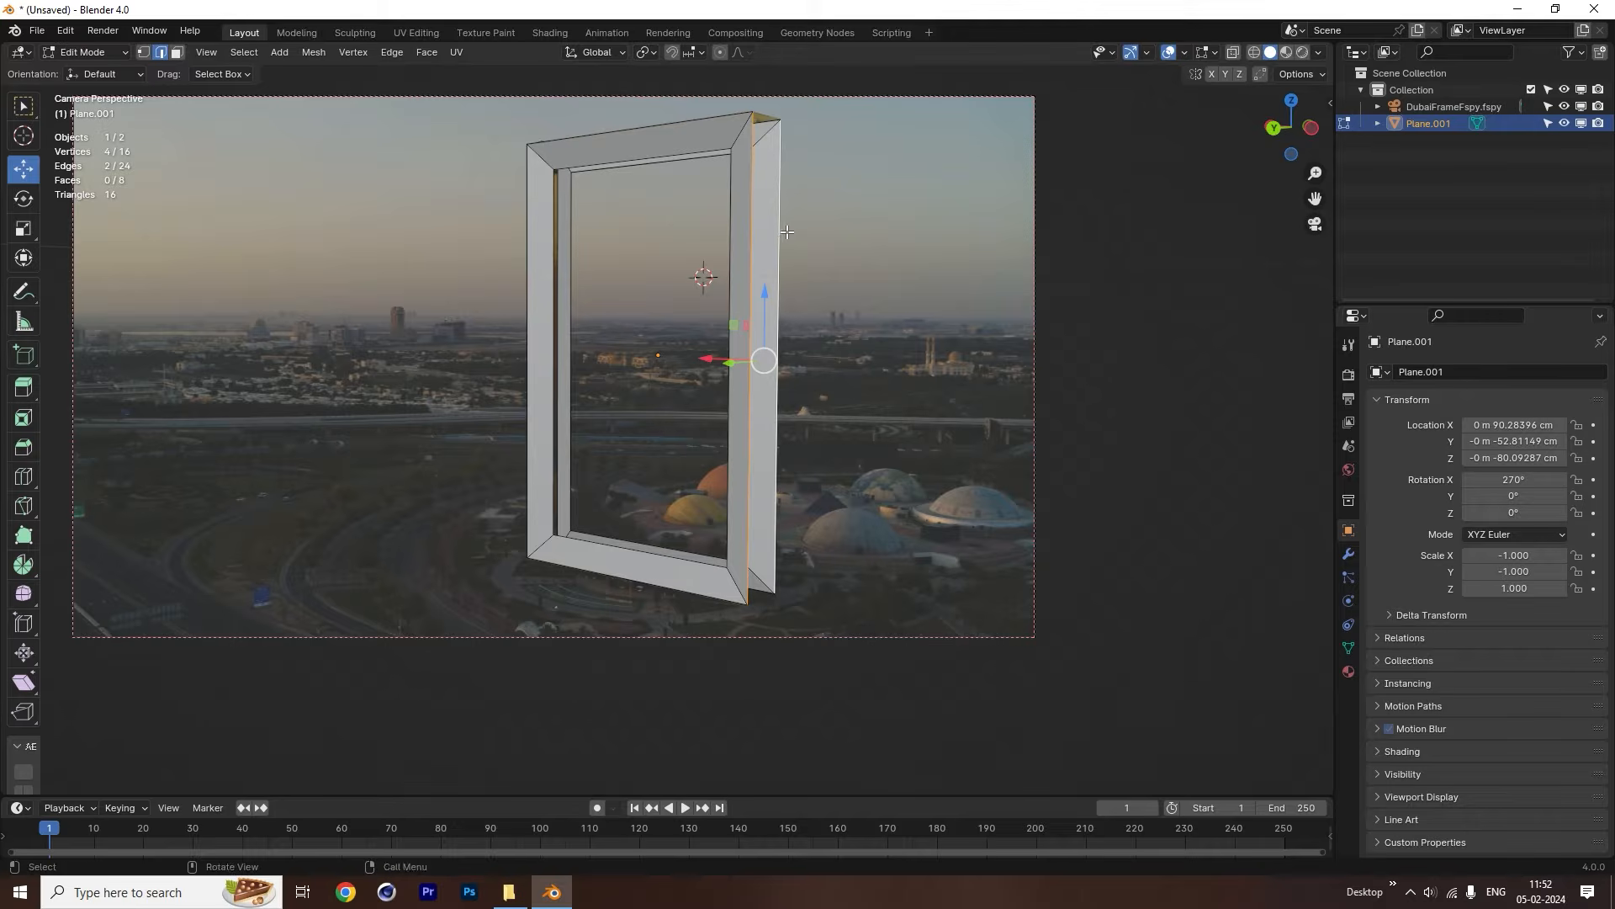
pyautogui.press('f')
pyautogui.moveTo(786, 232); pyautogui.dragTo(661, 325, button='middle')
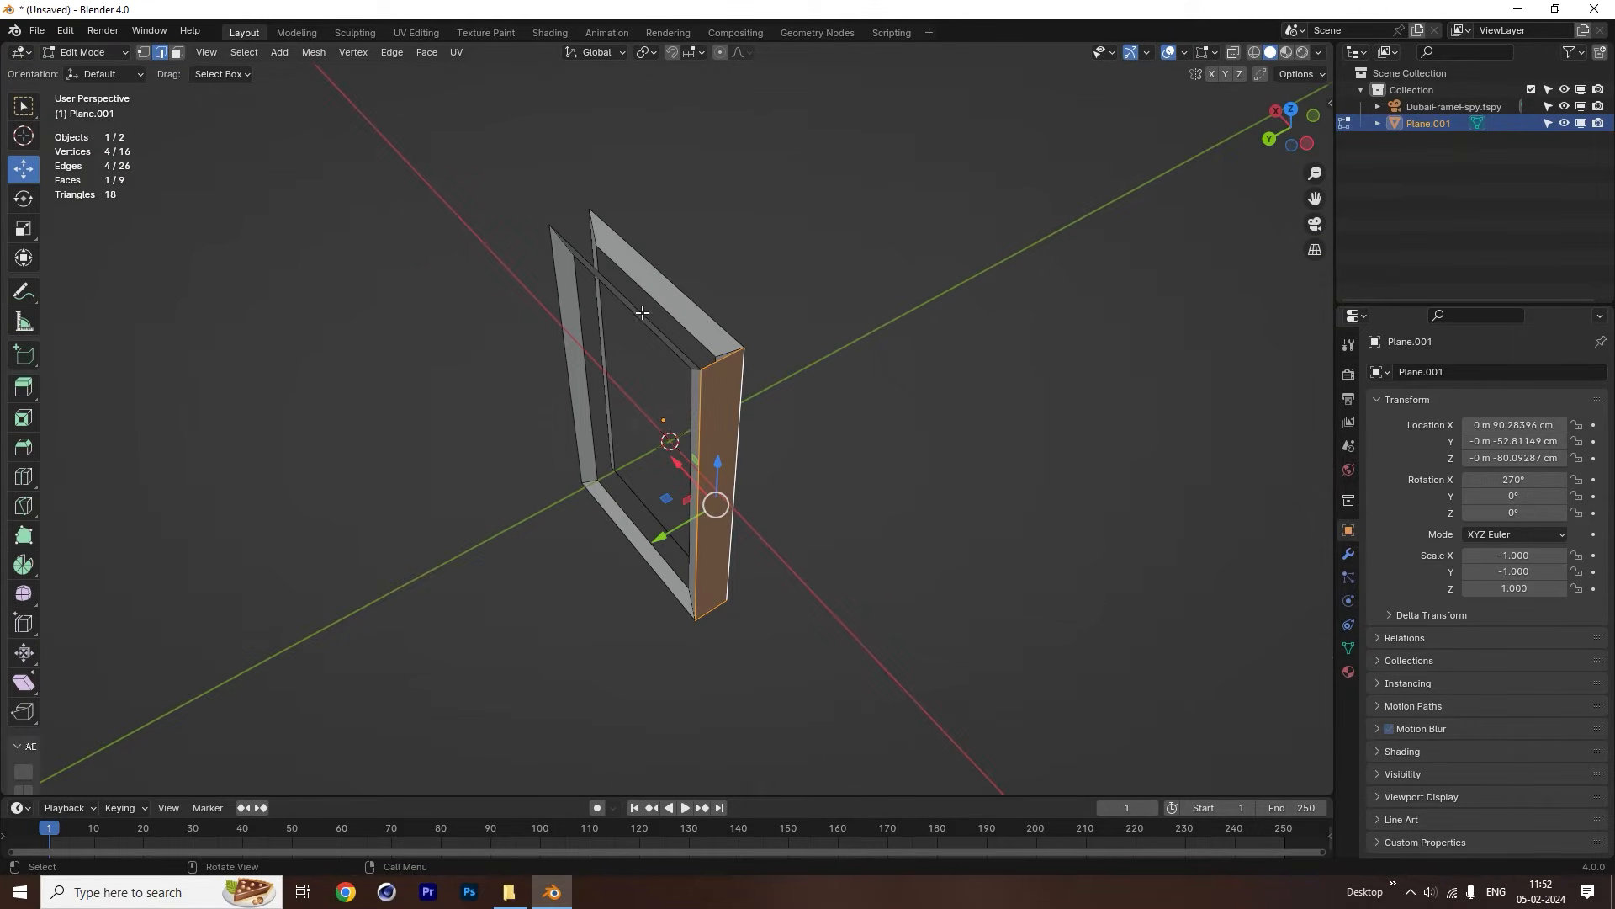
pyautogui.click(667, 291)
pyautogui.keyDown('shift'); pyautogui.click(675, 286); pyautogui.keyUp('shift')
pyautogui.press('f')
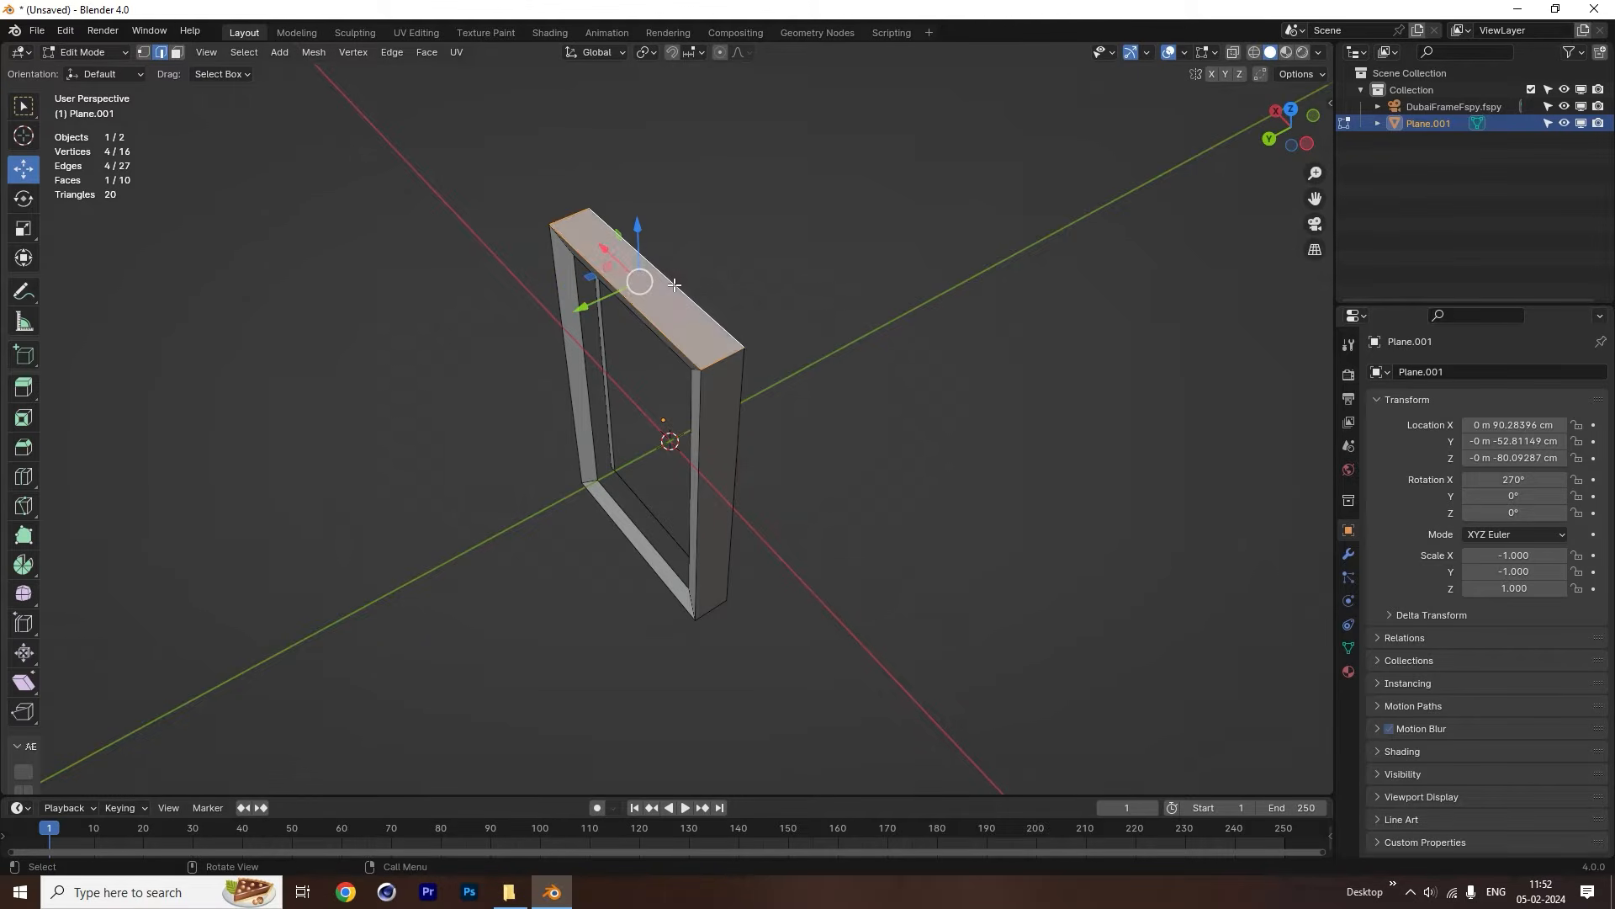
# Fill the outer face on the camera-left side and the outer underside between the front and rear frames.
pyautogui.moveTo(503, 323); pyautogui.dragTo(659, 331, button='middle')
pyautogui.click(650, 333)
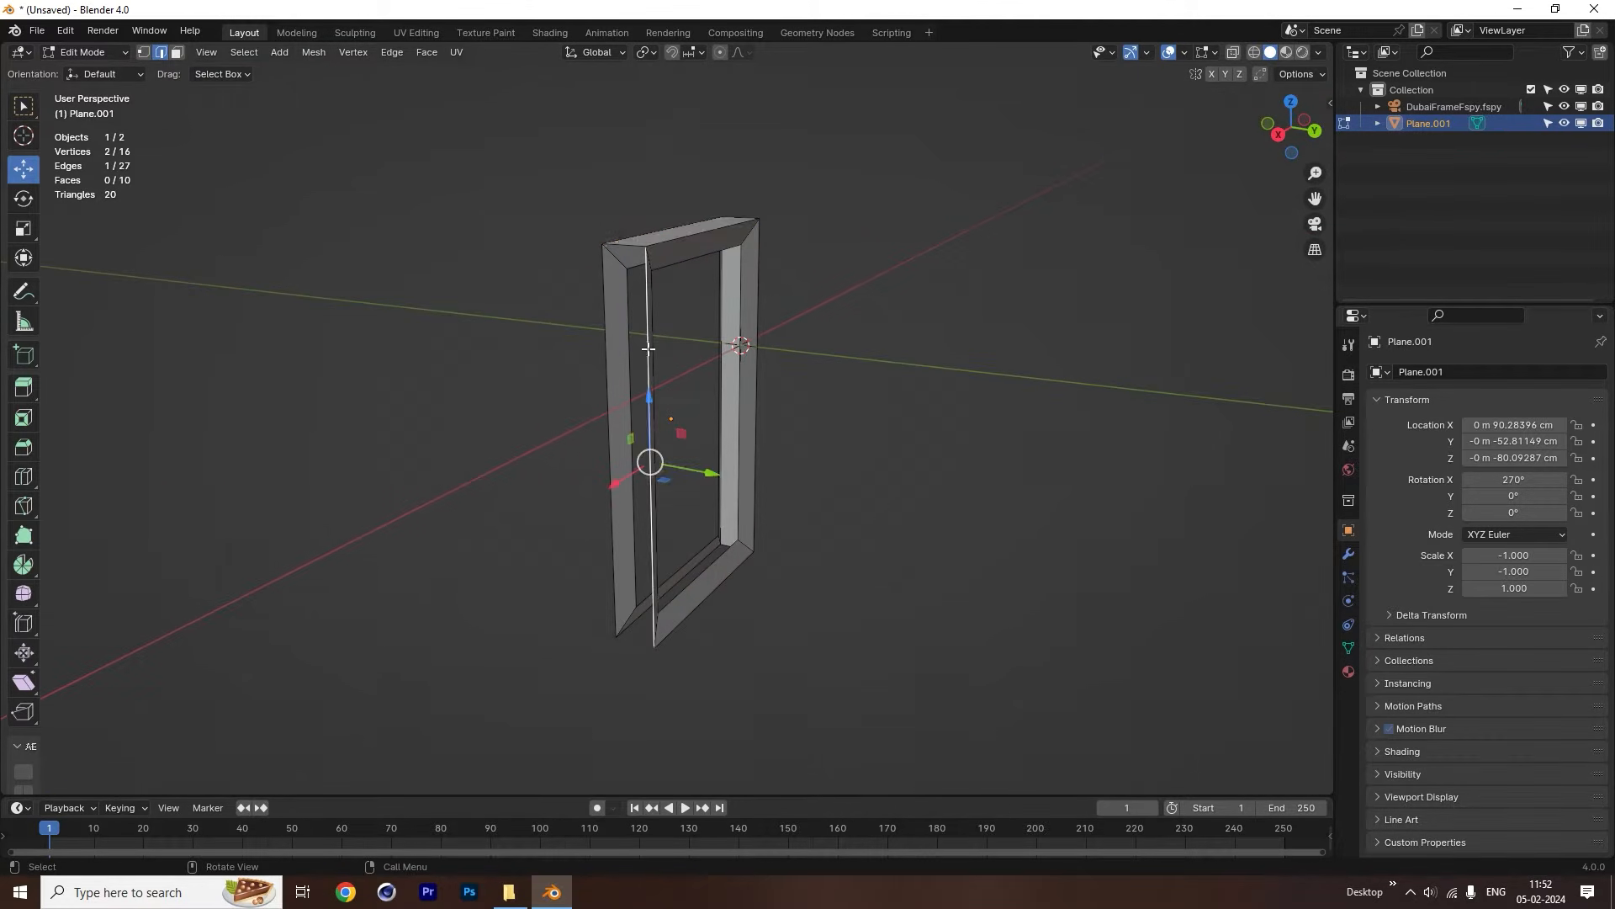
pyautogui.press('f')
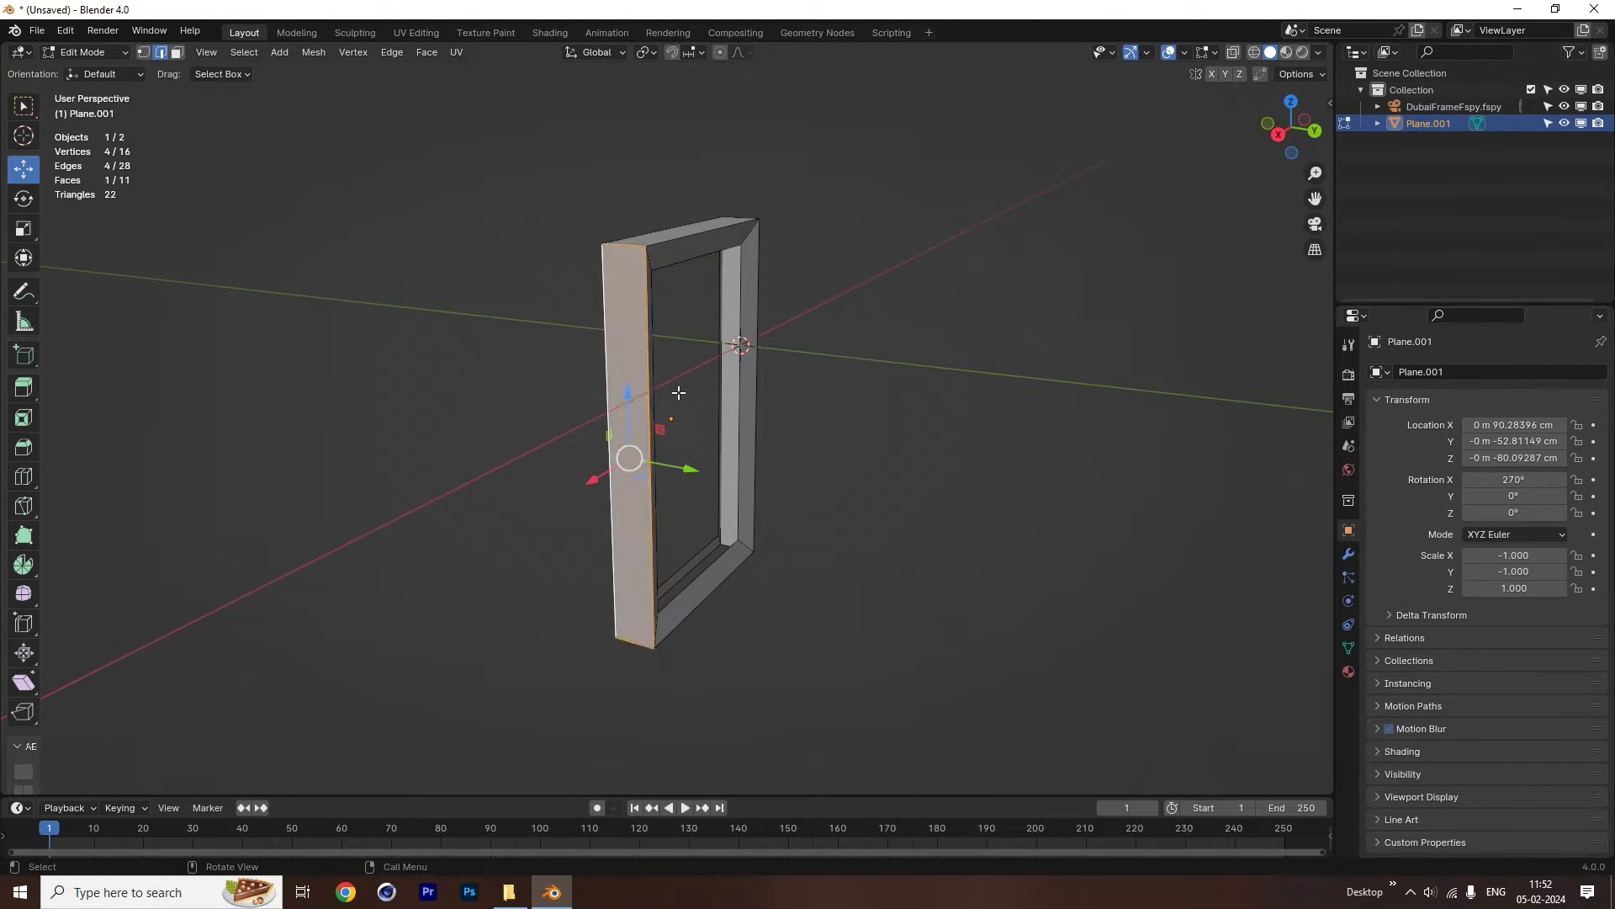
pyautogui.moveTo(696, 515); pyautogui.dragTo(662, 452, button='middle')
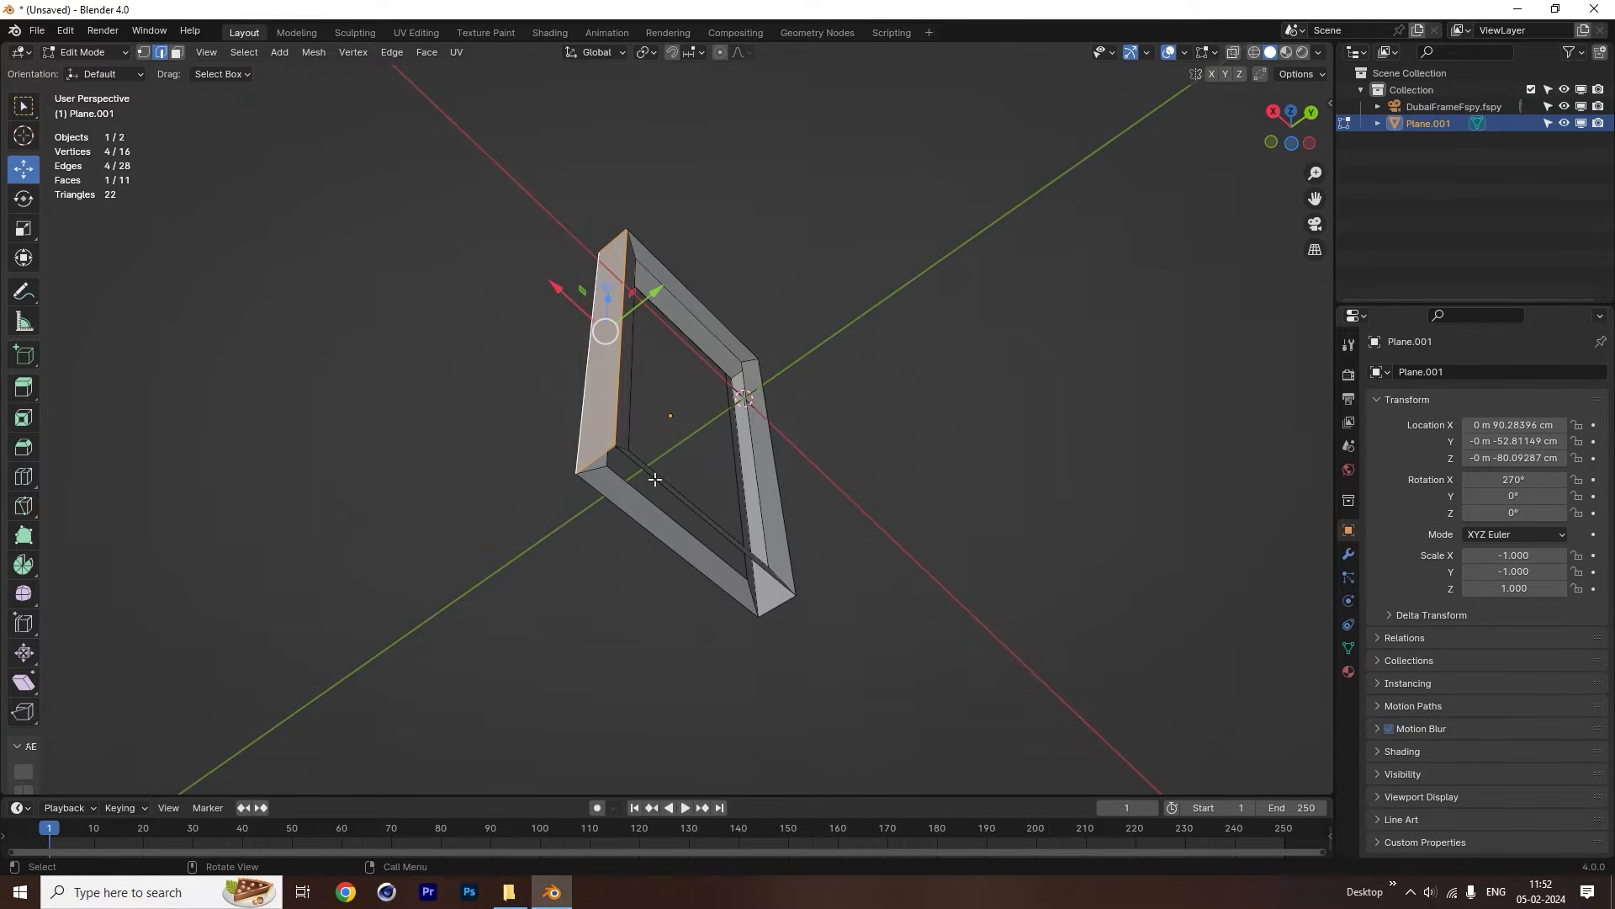
pyautogui.click(654, 477)
pyautogui.keyDown('shift'); pyautogui.click(624, 509); pyautogui.keyUp('shift')
pyautogui.press('f')
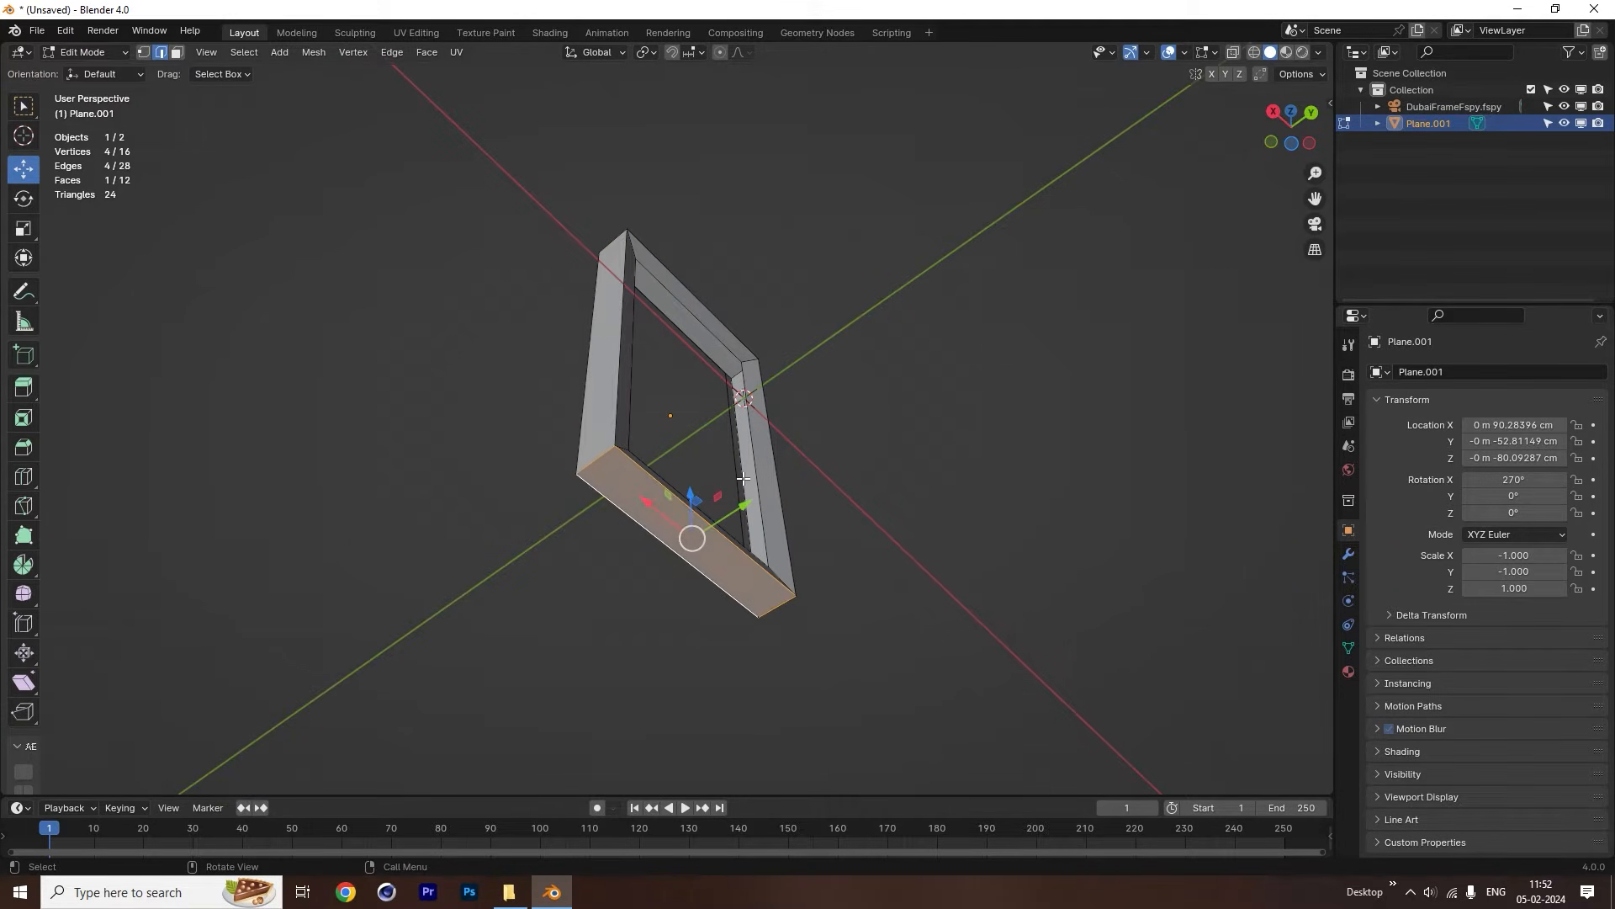
# Fill the opening's inner face on the camera-right leg and the inner face under the top beam.
pyautogui.moveTo(743, 480); pyautogui.dragTo(742, 484, button='middle')
pyautogui.keyDown('shift'); pyautogui.click(743, 484); pyautogui.keyUp('shift')
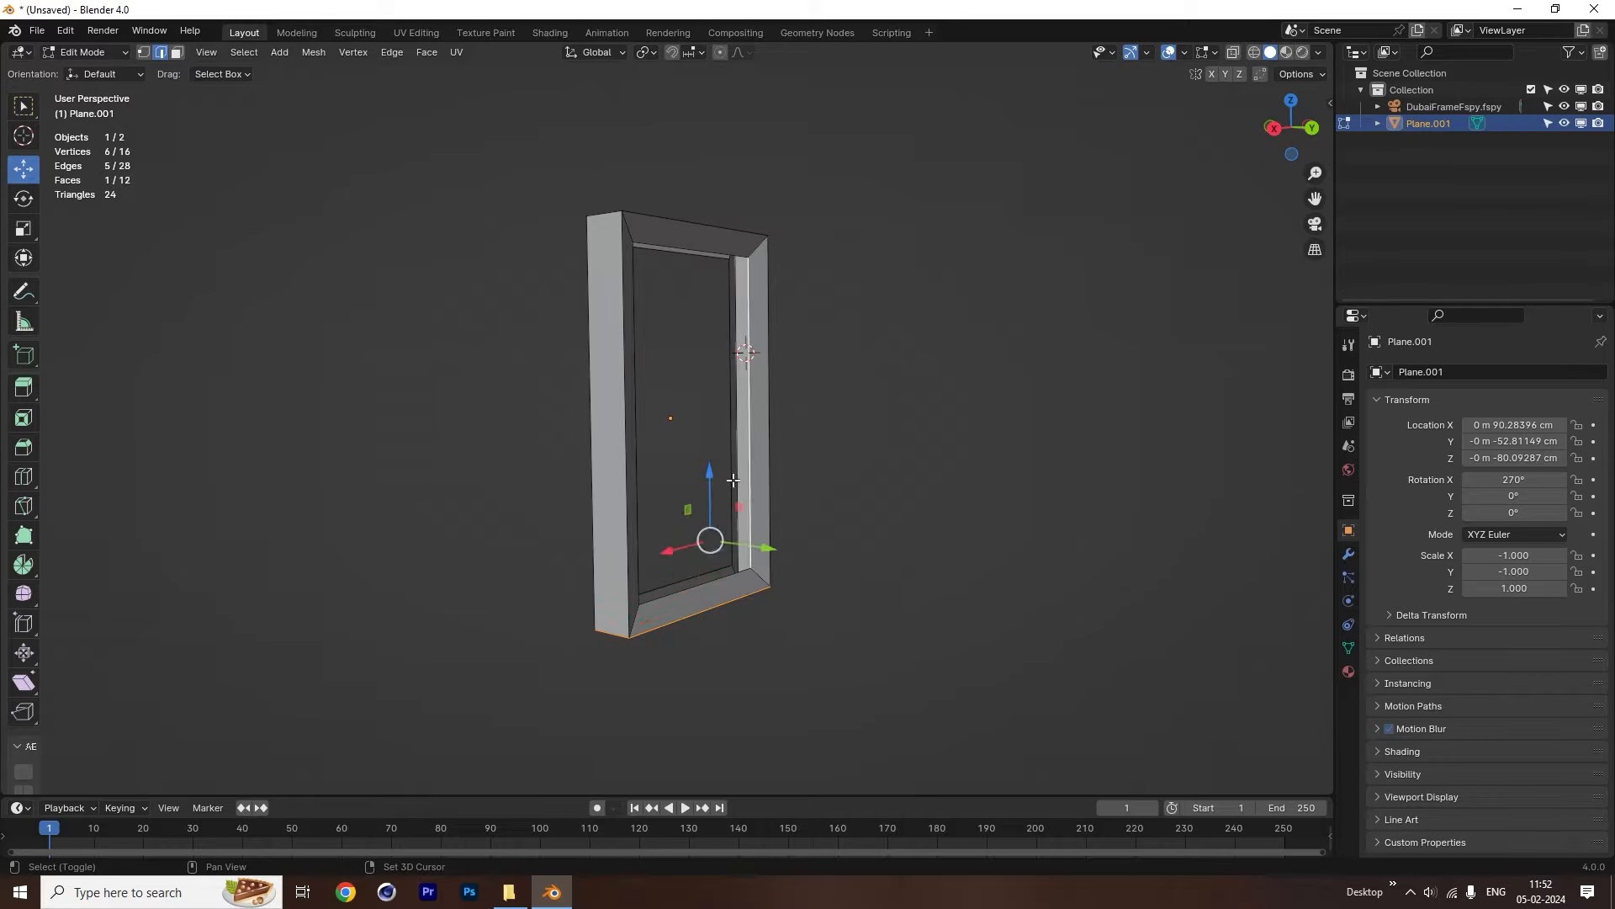
pyautogui.keyDown('shift'); pyautogui.click(731, 476); pyautogui.keyUp('shift')
pyautogui.press('f')
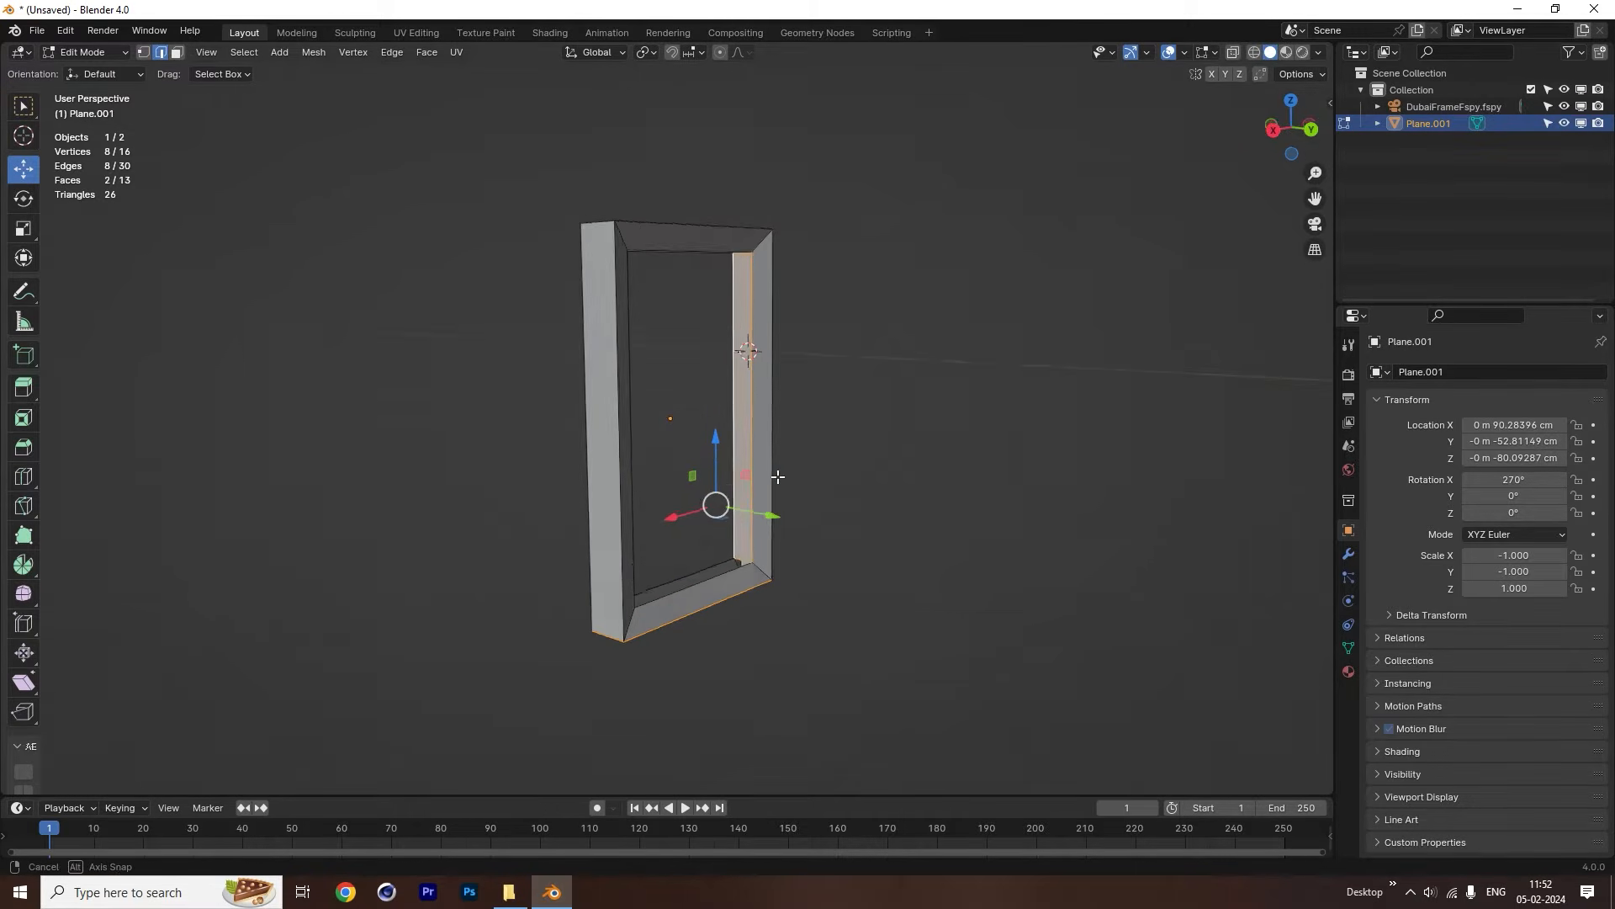
pyautogui.moveTo(731, 476); pyautogui.dragTo(698, 455, button='middle')
pyautogui.click(688, 261)
pyautogui.keyDown('shift'); pyautogui.click(695, 271); pyautogui.keyUp('shift')
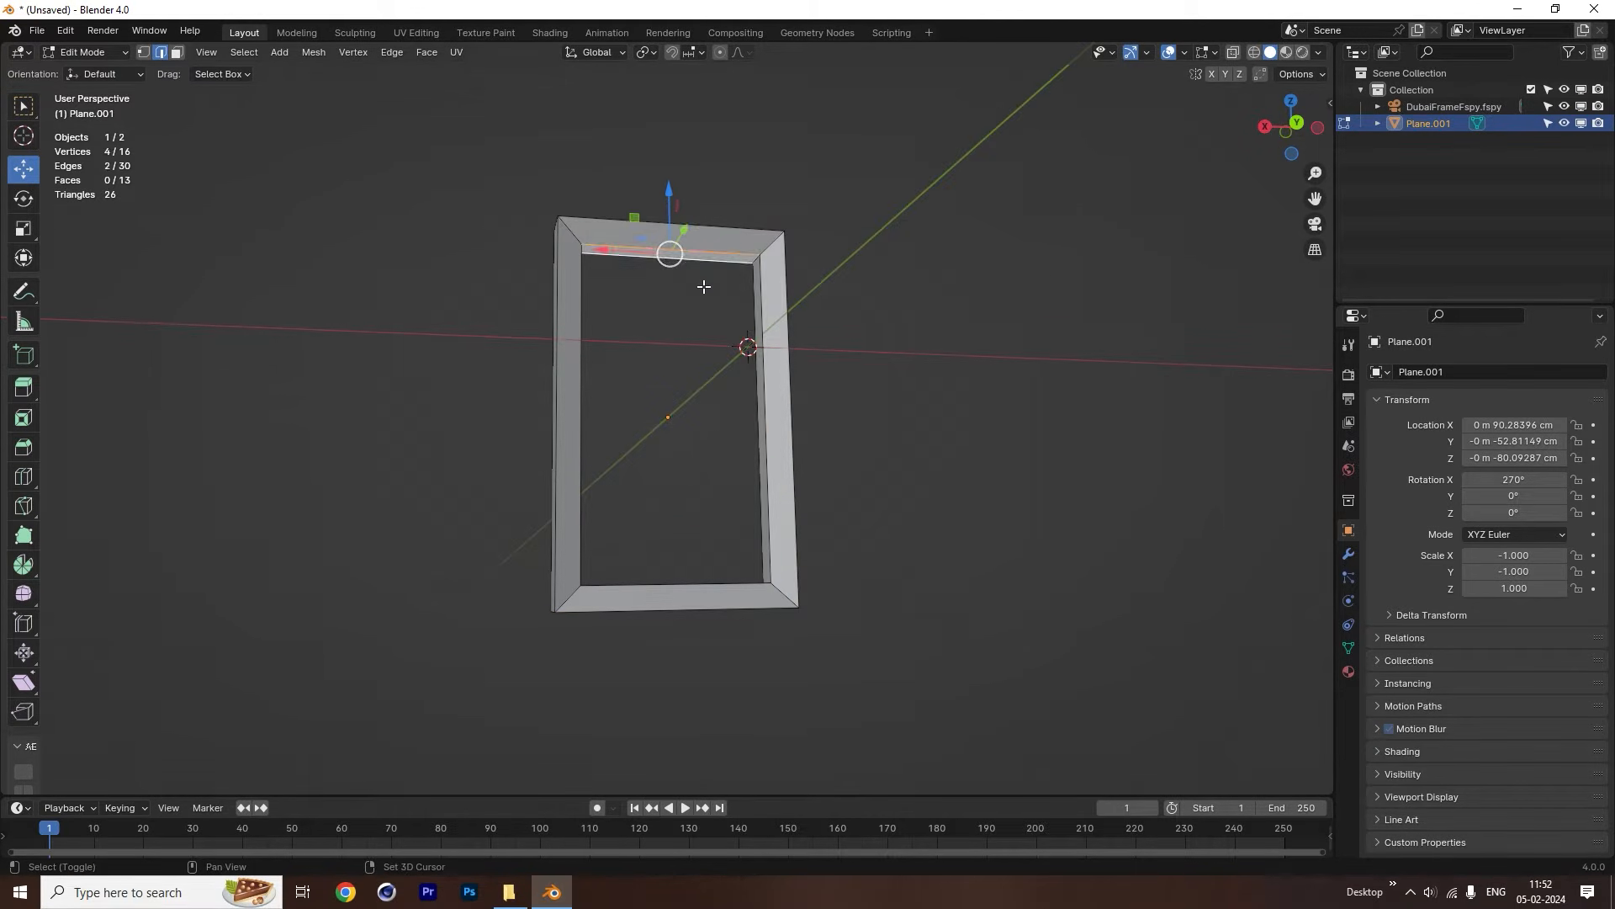
pyautogui.press('f')
# Fill the opening's inner face on the camera-left leg between its front and rear inner edges.
pyautogui.moveTo(721, 321); pyautogui.dragTo(614, 372, button='middle')
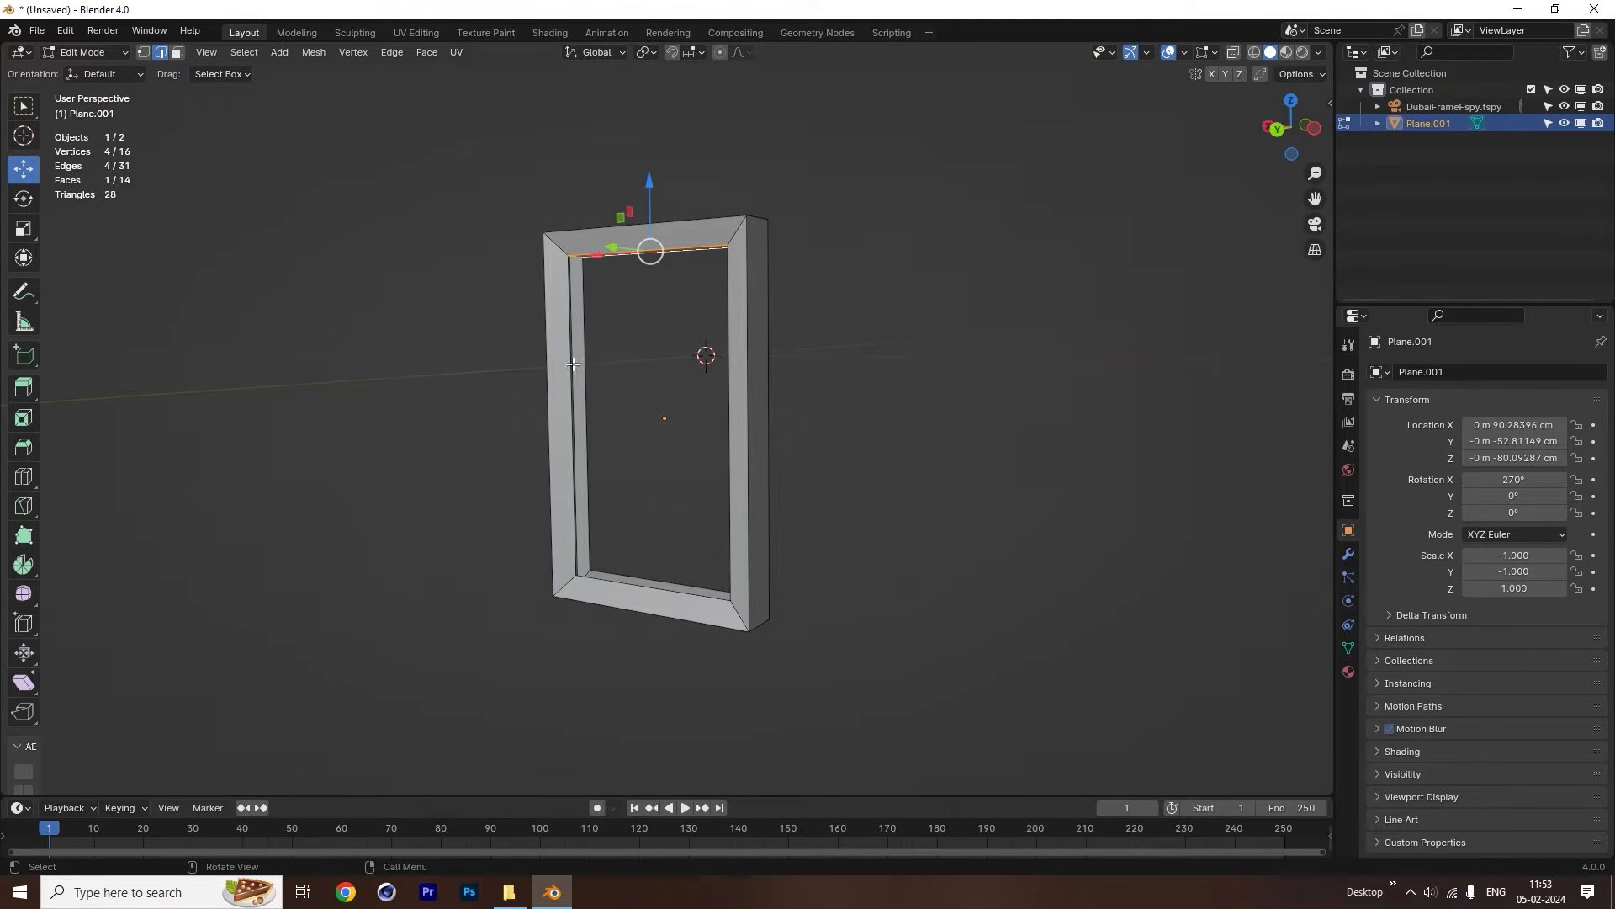
pyautogui.click(577, 363)
pyautogui.keyDown('shift'); pyautogui.click(579, 363); pyautogui.keyUp('shift')
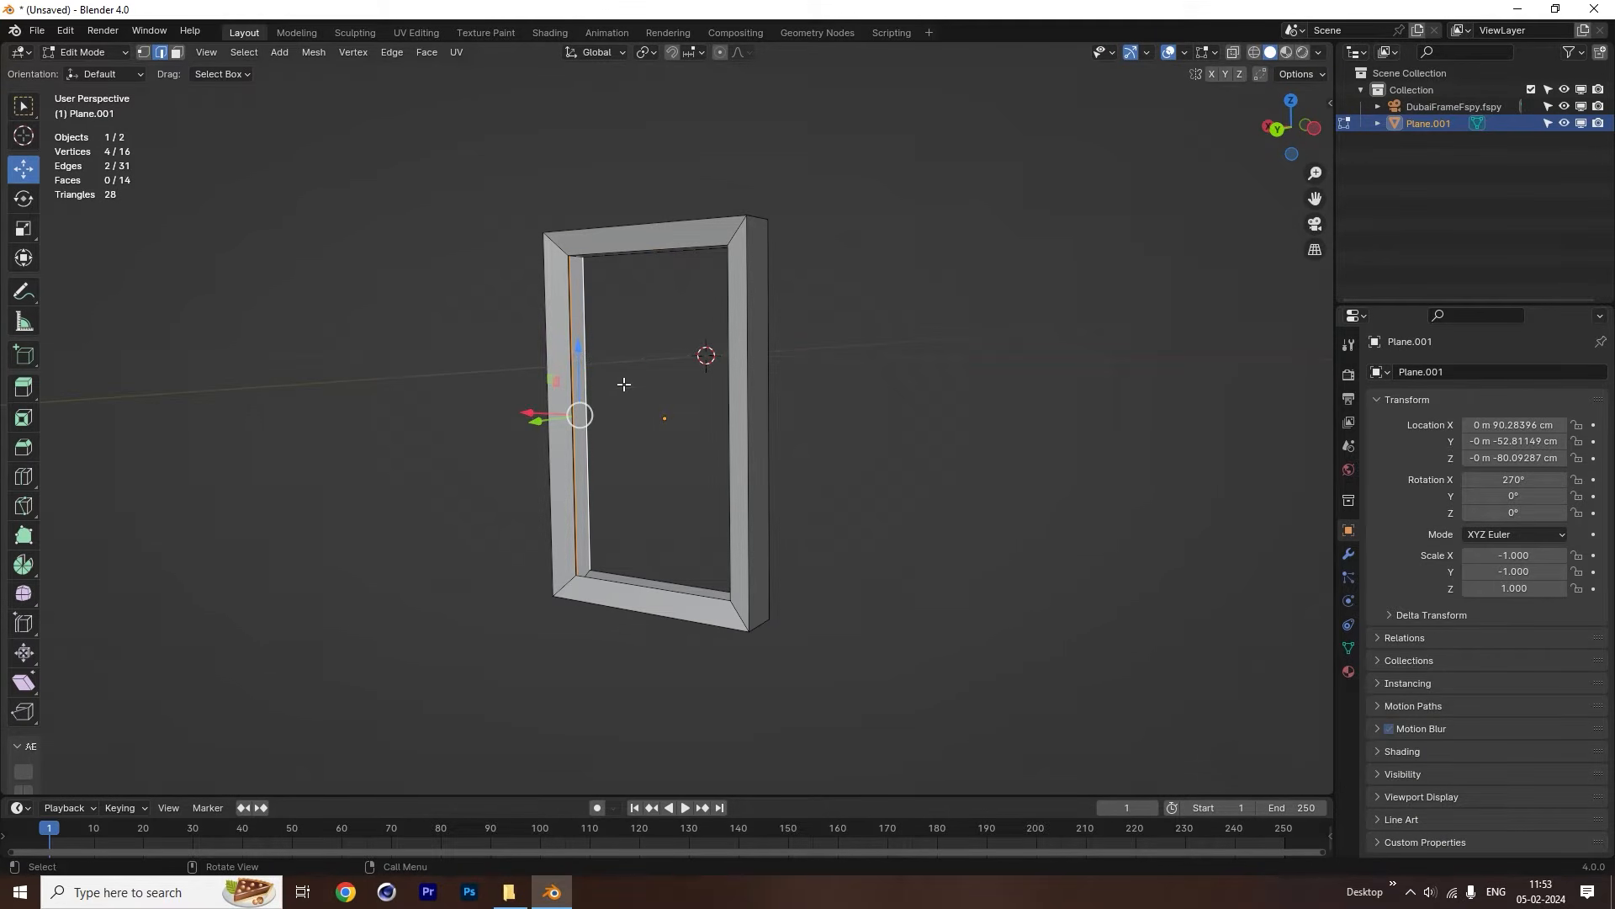
pyautogui.moveTo(641, 527); pyautogui.dragTo(613, 641, button='middle')
pyautogui.scroll(4, 599, 445)
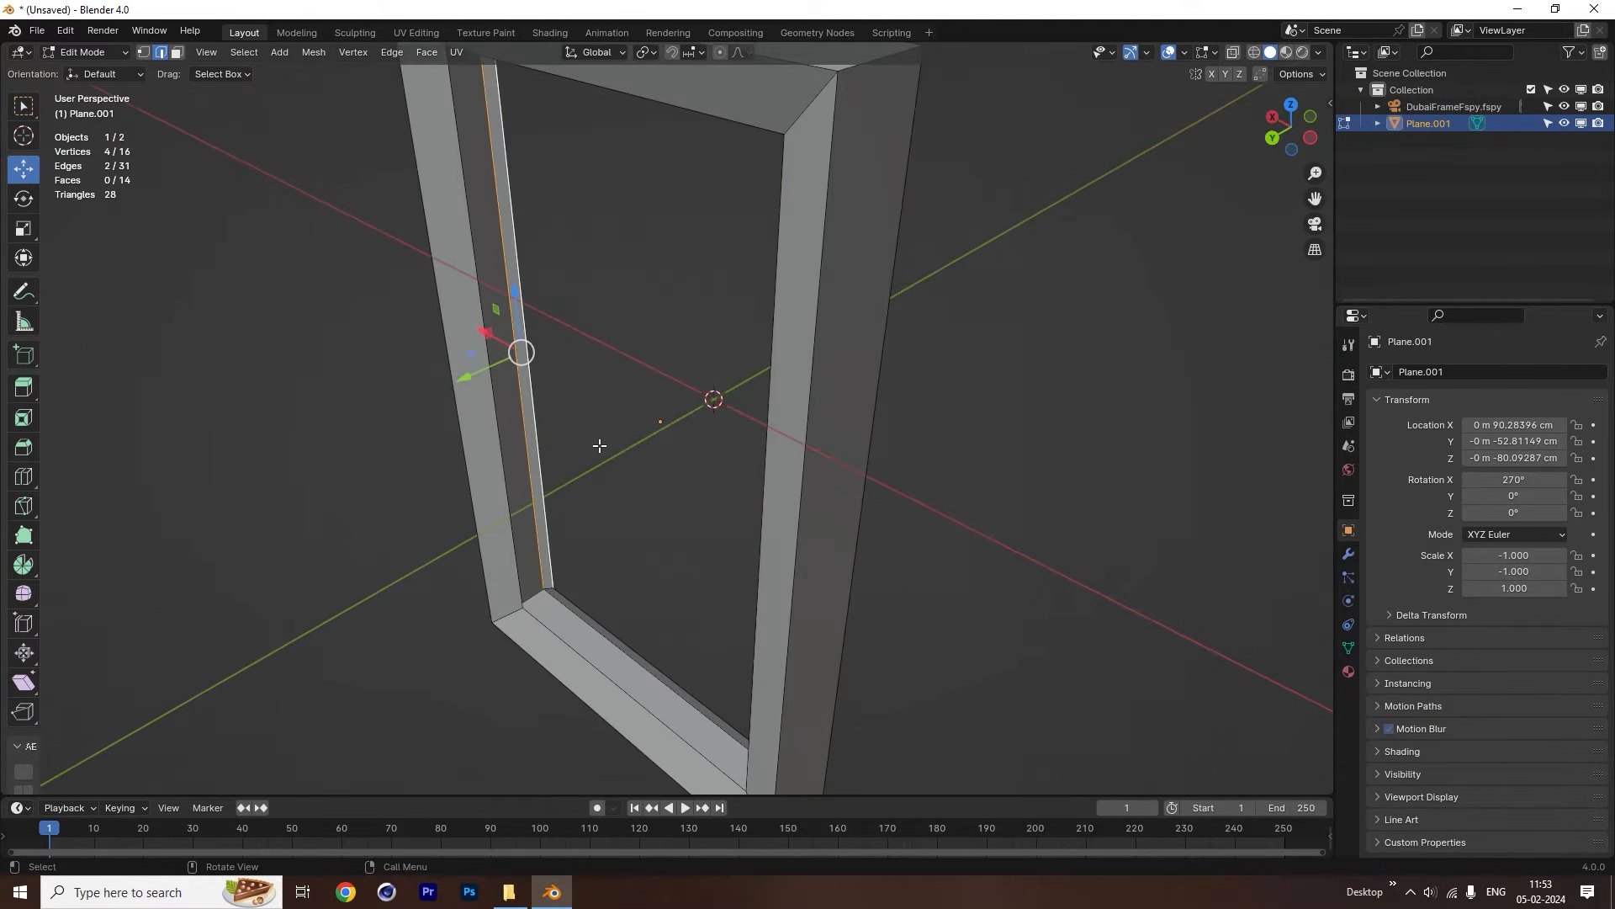
pyautogui.click(508, 451)
pyautogui.hotkey('ctrl', 'z')
pyautogui.hotkey('ctrl', 'z')
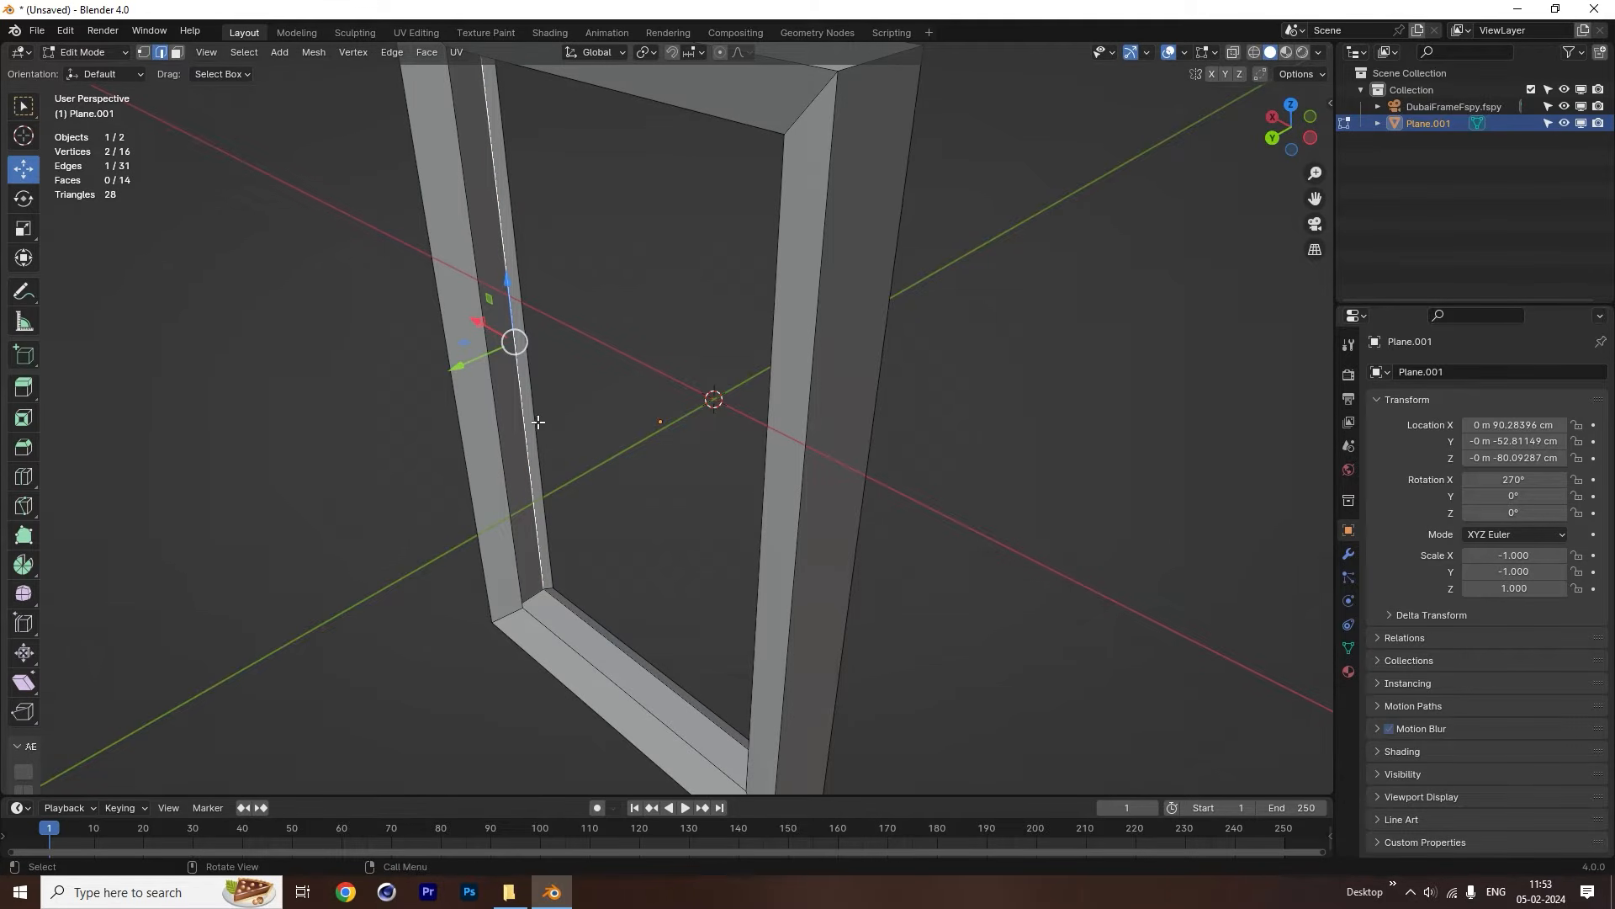
pyautogui.click(538, 422)
pyautogui.keyDown('shift'); pyautogui.click(497, 439); pyautogui.keyUp('shift')
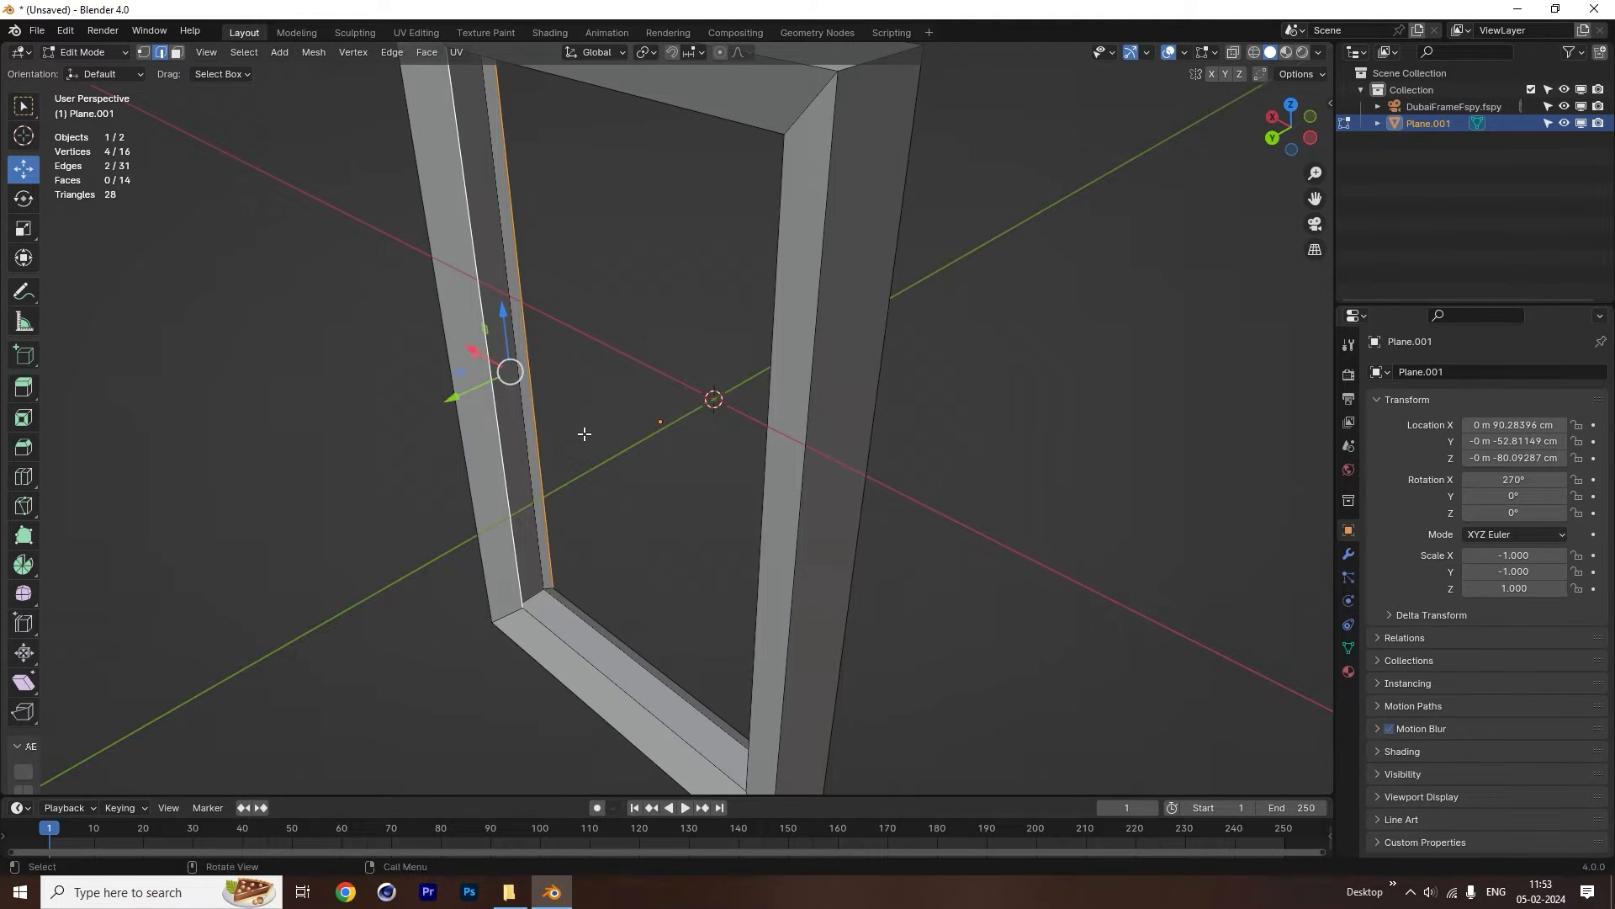
pyautogui.press('f')
# Fill the inner bottom face of the opening between its front and rear edges.
pyautogui.click(573, 615)
pyautogui.keyDown('shift'); pyautogui.click(549, 636); pyautogui.keyUp('shift')
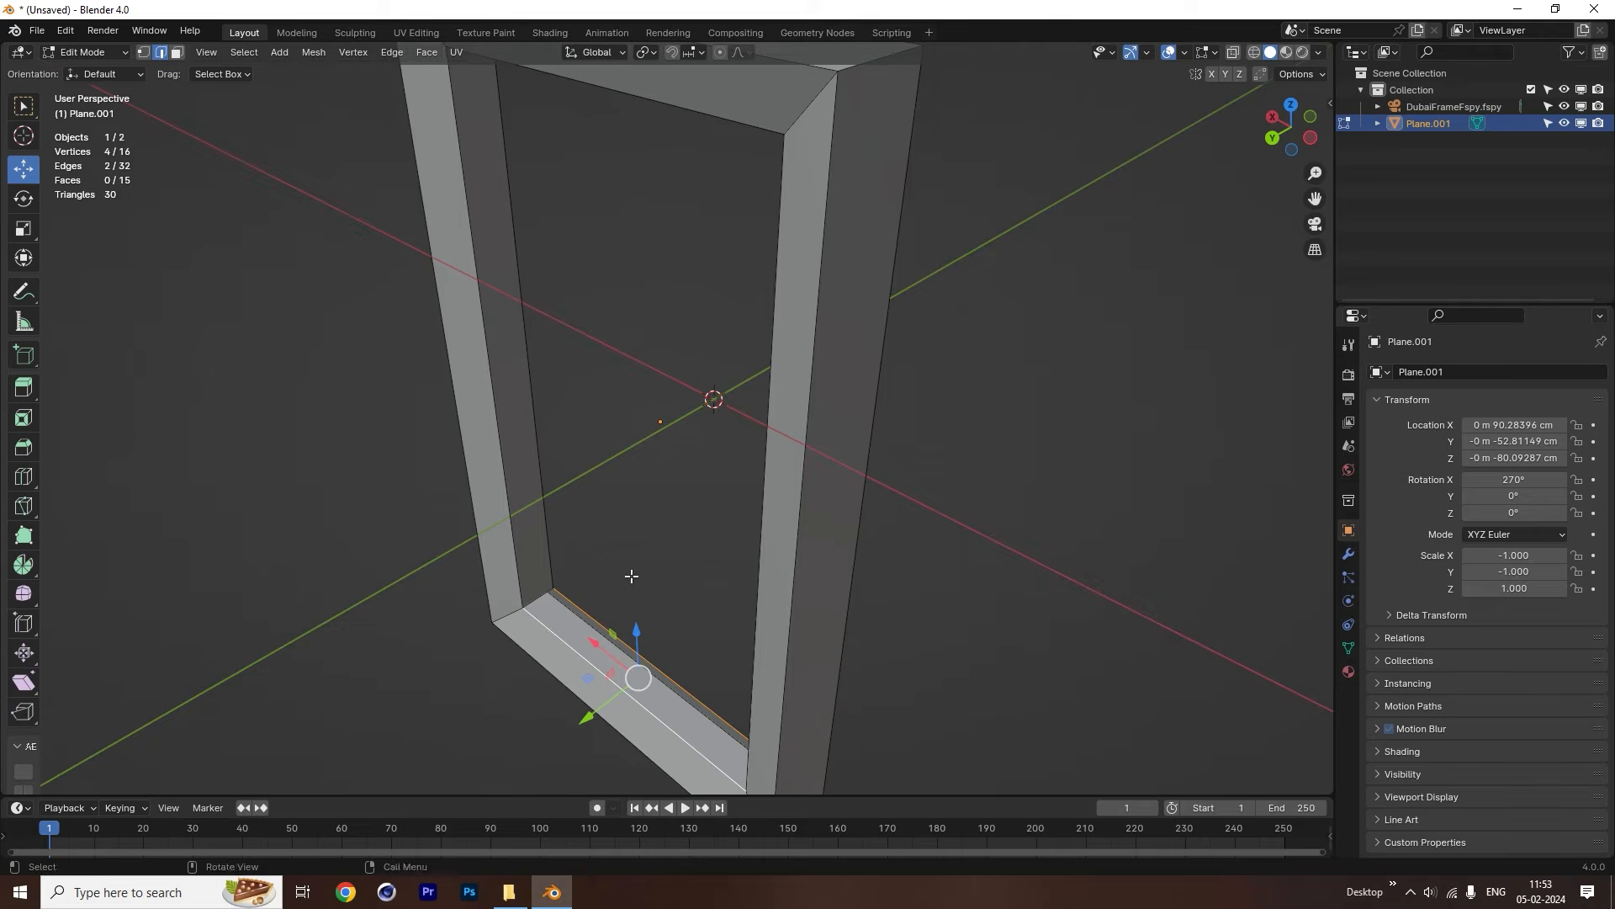
pyautogui.press('f')
# Select all vertices of the frame in vertex mode and merge them by distance.
pyautogui.moveTo(512, 569); pyautogui.dragTo(657, 498, button='middle')
pyautogui.scroll(-4, 611, 476)
pyautogui.press('1')
pyautogui.press('a')
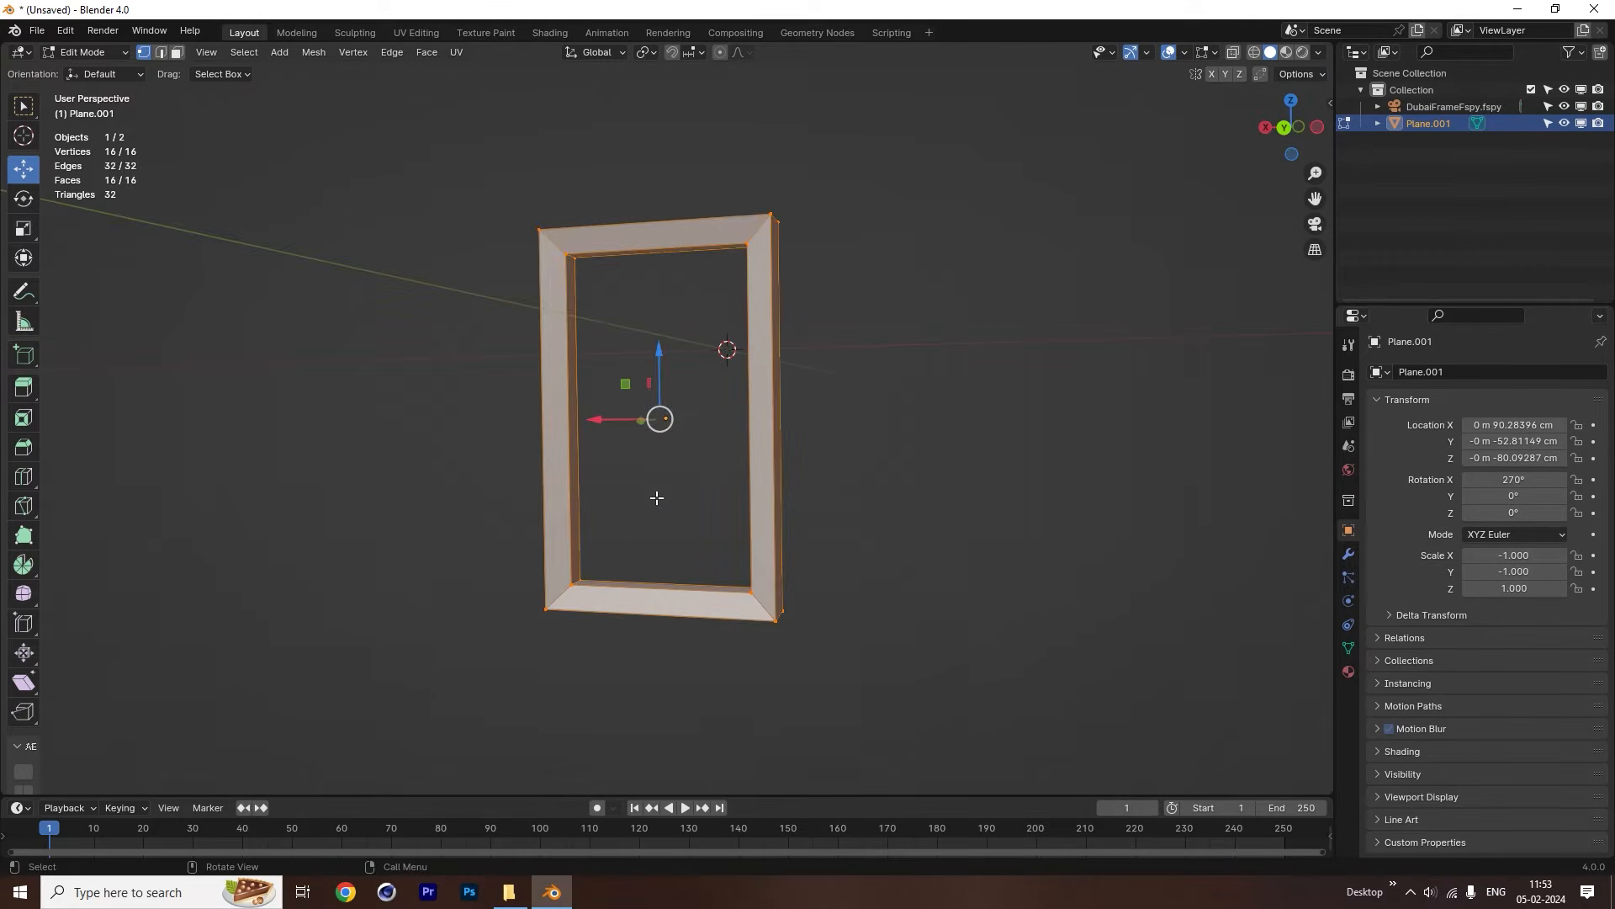
pyautogui.press('m')
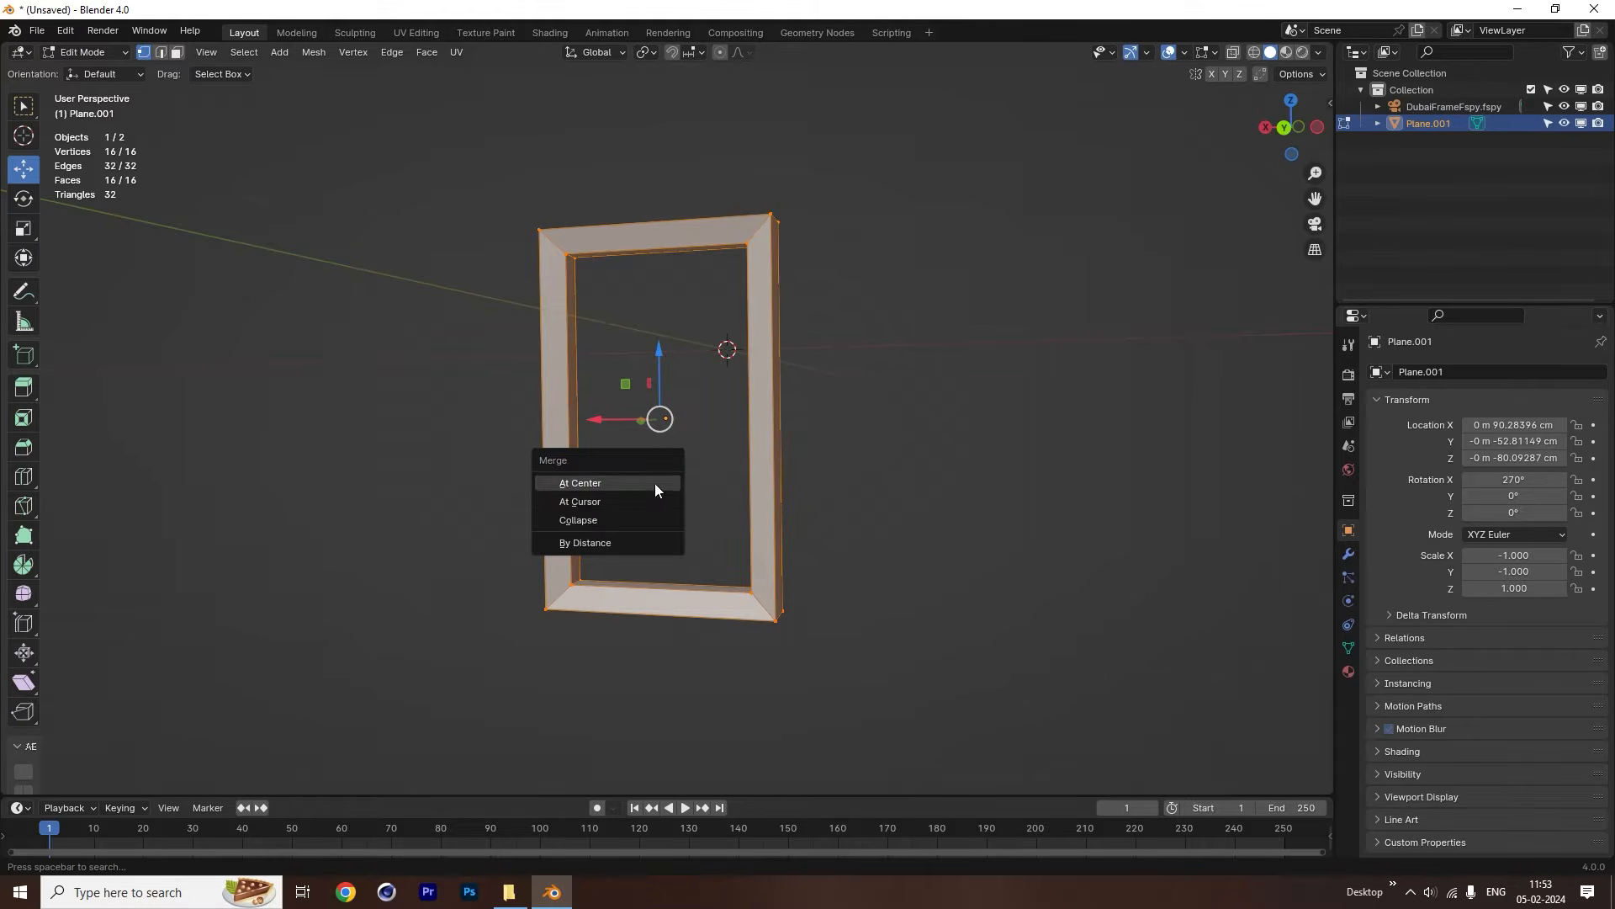
pyautogui.click(605, 543)
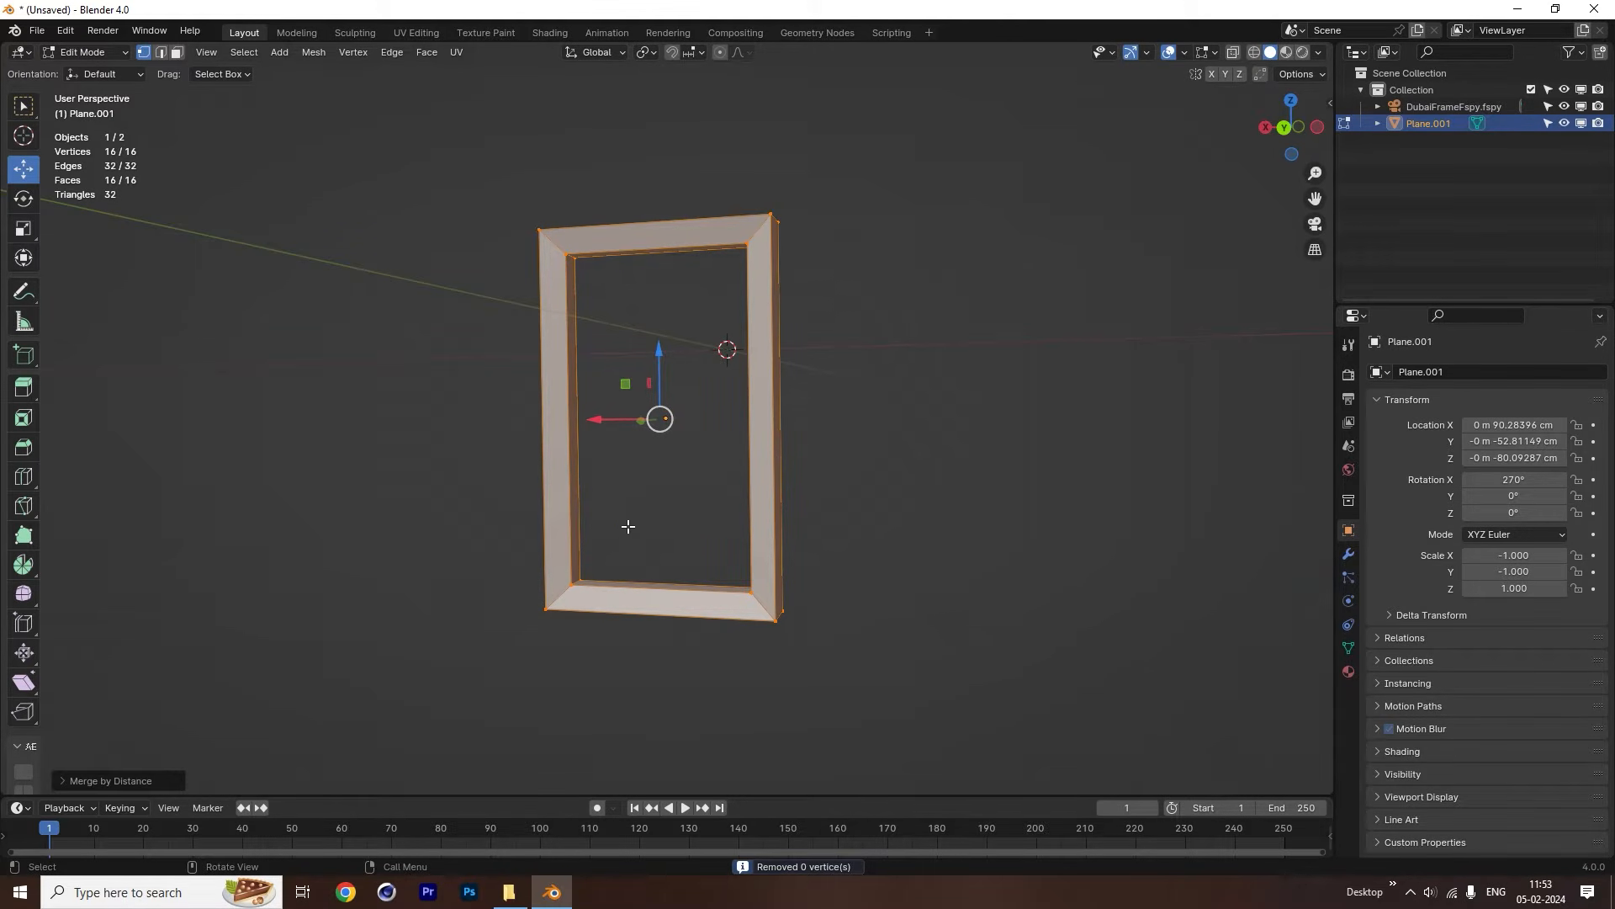
# Return to Object Mode and display the frame in wireframe over the footage in the camera view to check its alignment.
pyautogui.press('Tab')
pyautogui.press('KP_0')
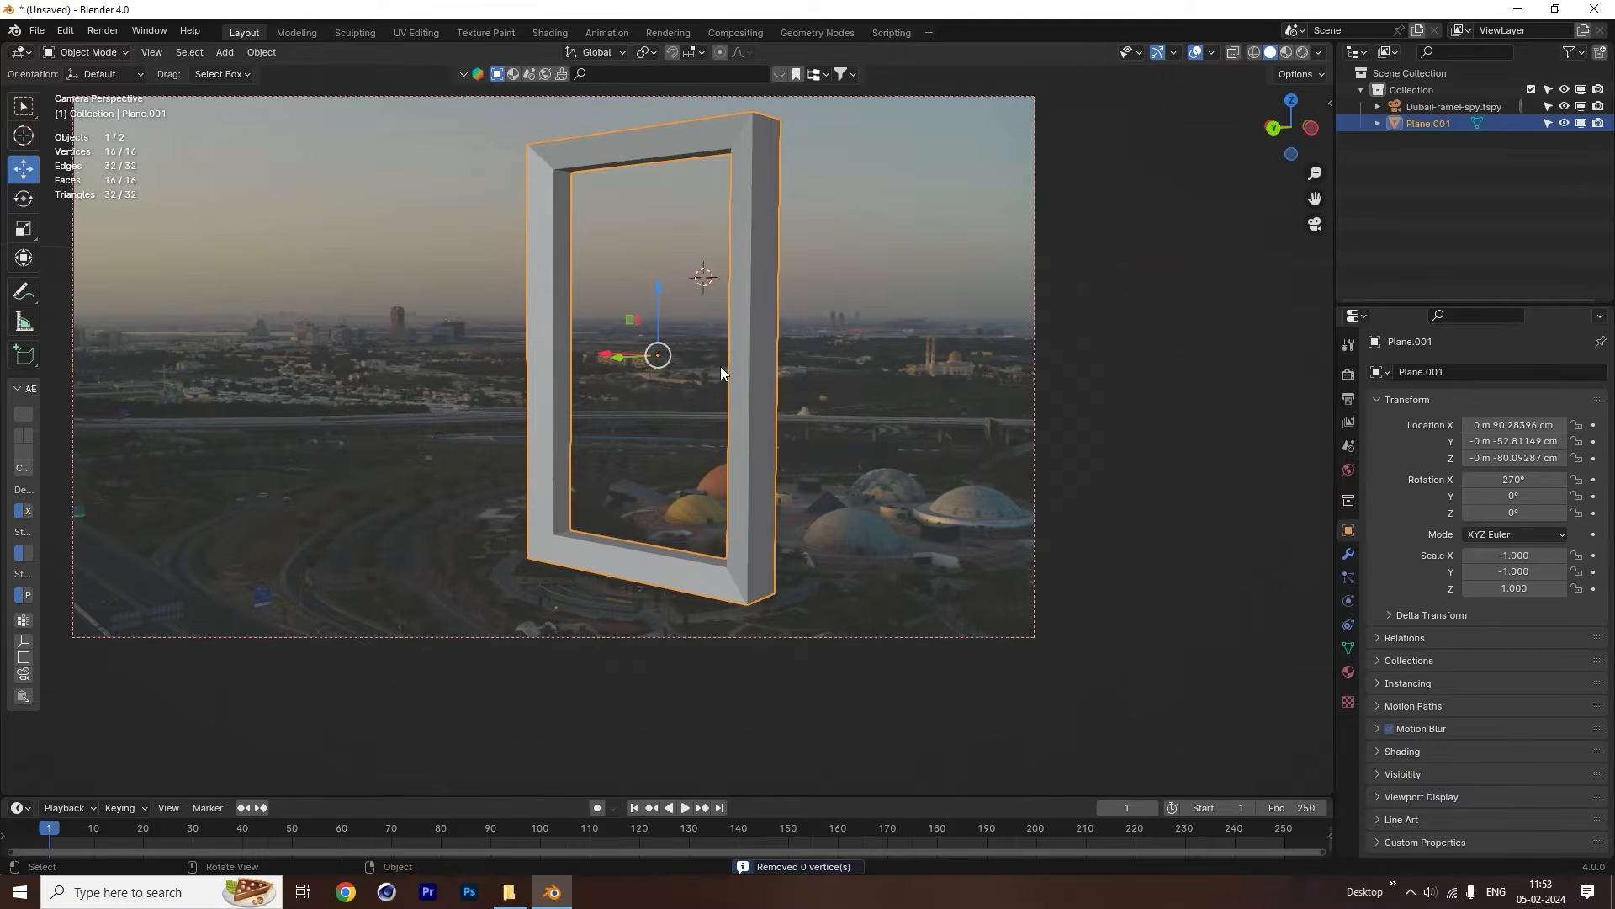
pyautogui.hotkey('alt', 'z')
pyautogui.scroll(3, 674, 216)
pyautogui.keyDown('shift'); pyautogui.moveTo(747, 210); pyautogui.dragTo(763, 399, button='middle'); pyautogui.keyUp('shift')
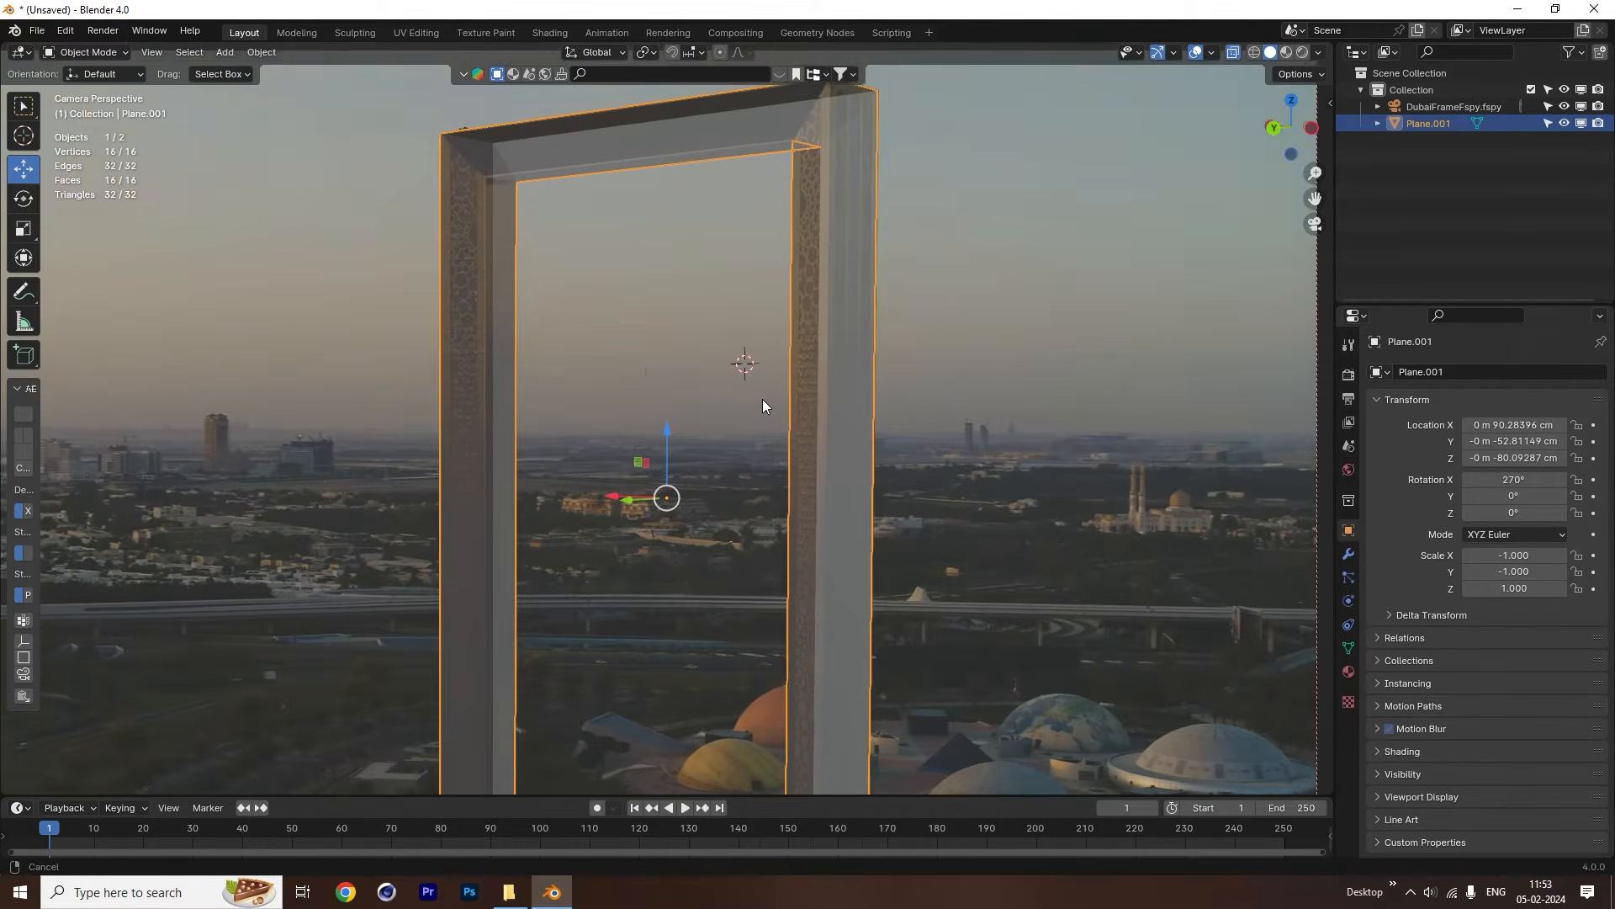
pyautogui.scroll(2, 604, 387)
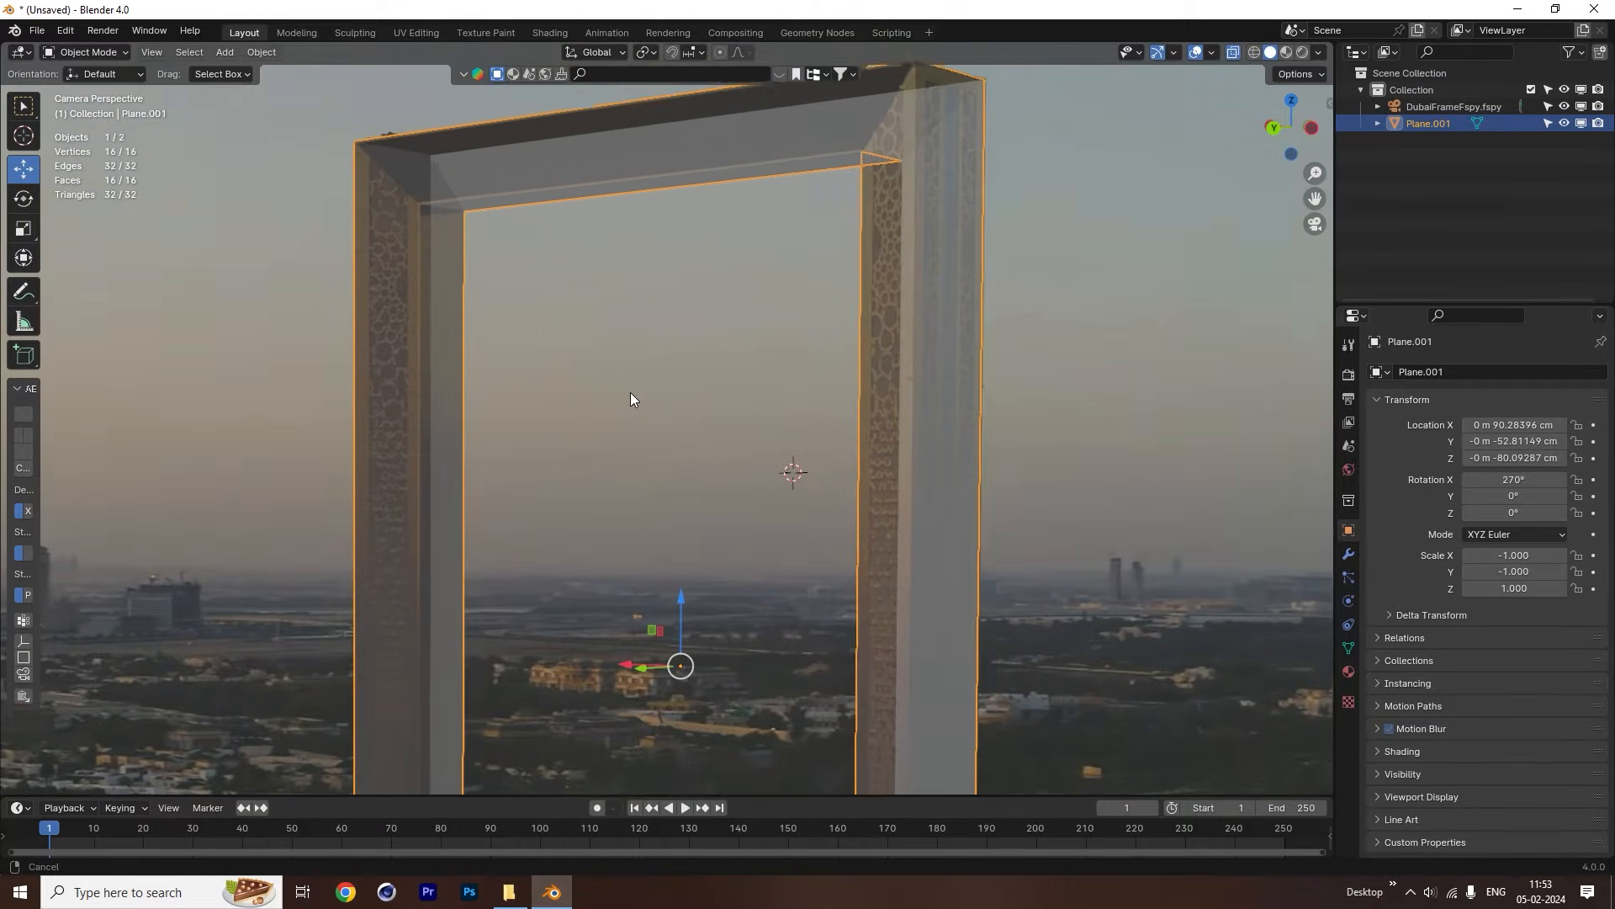
pyautogui.keyDown('shift'); pyautogui.moveTo(631, 398); pyautogui.dragTo(628, 419, button='middle'); pyautogui.keyUp('shift')
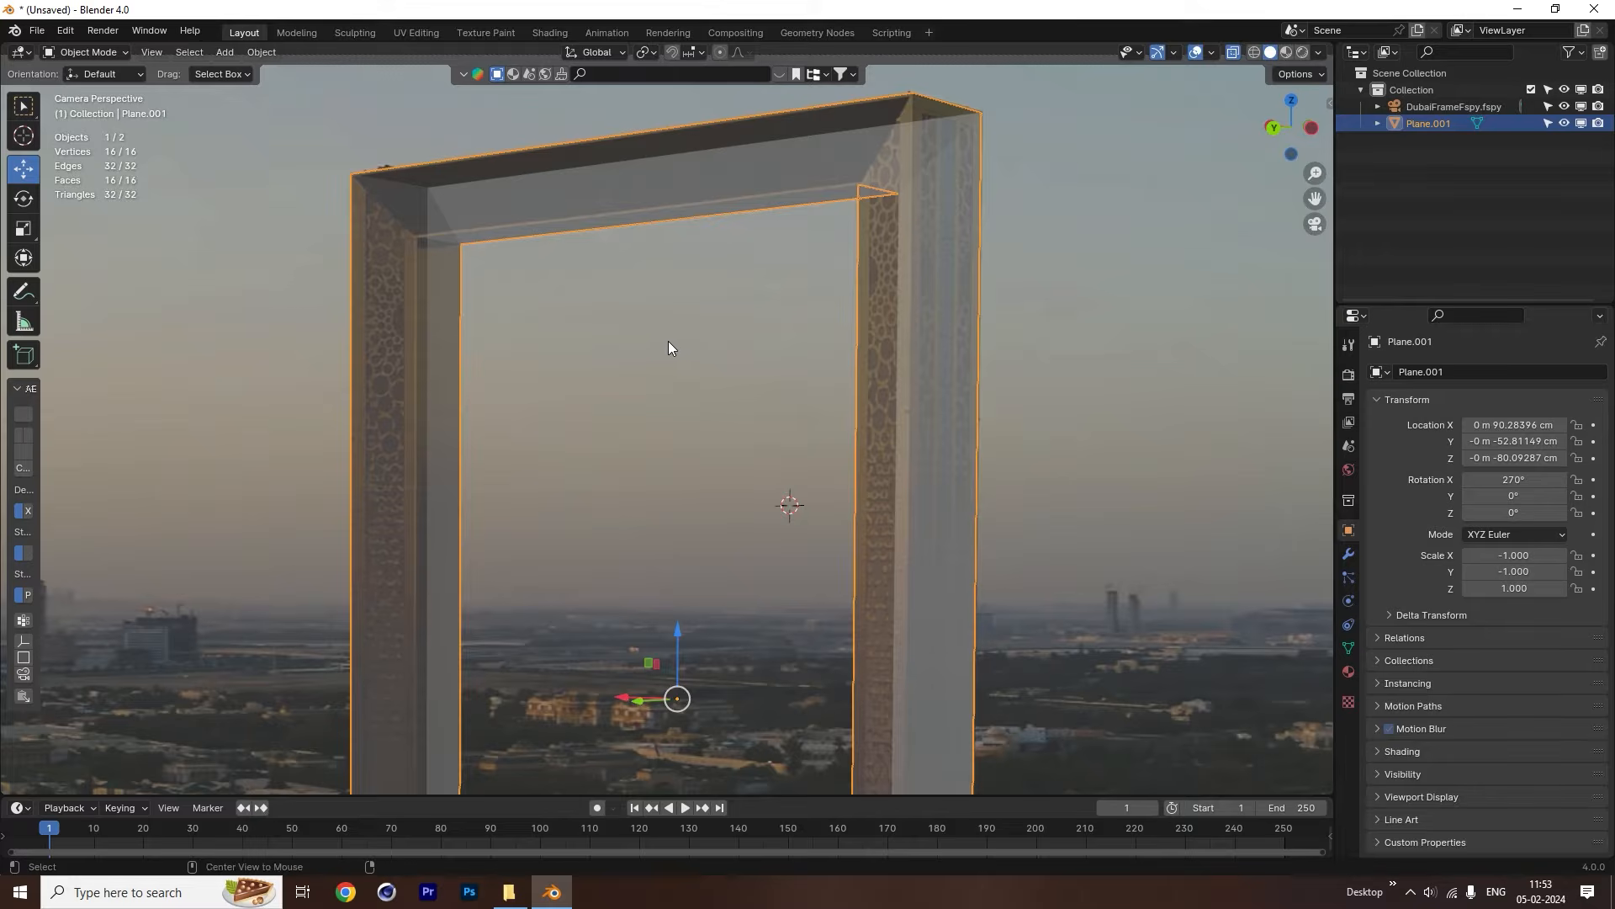
pyautogui.click(1254, 52)
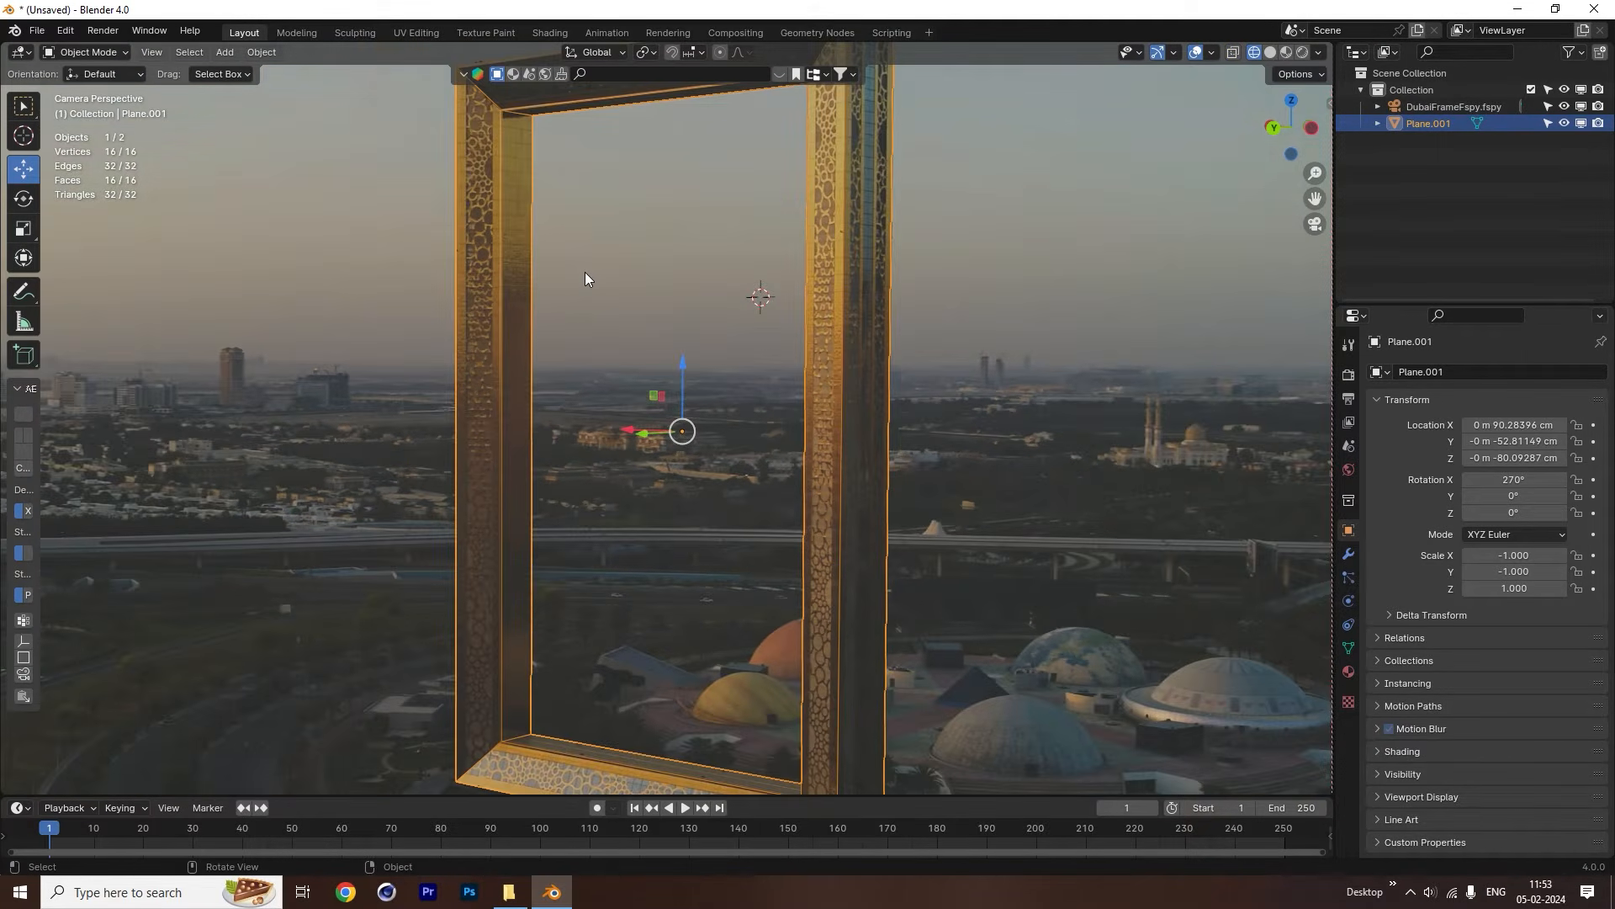
# Show the frame in solid shading over the whole footage image, turn off X-ray and deselect everything.
pyautogui.scroll(-2, 586, 279)
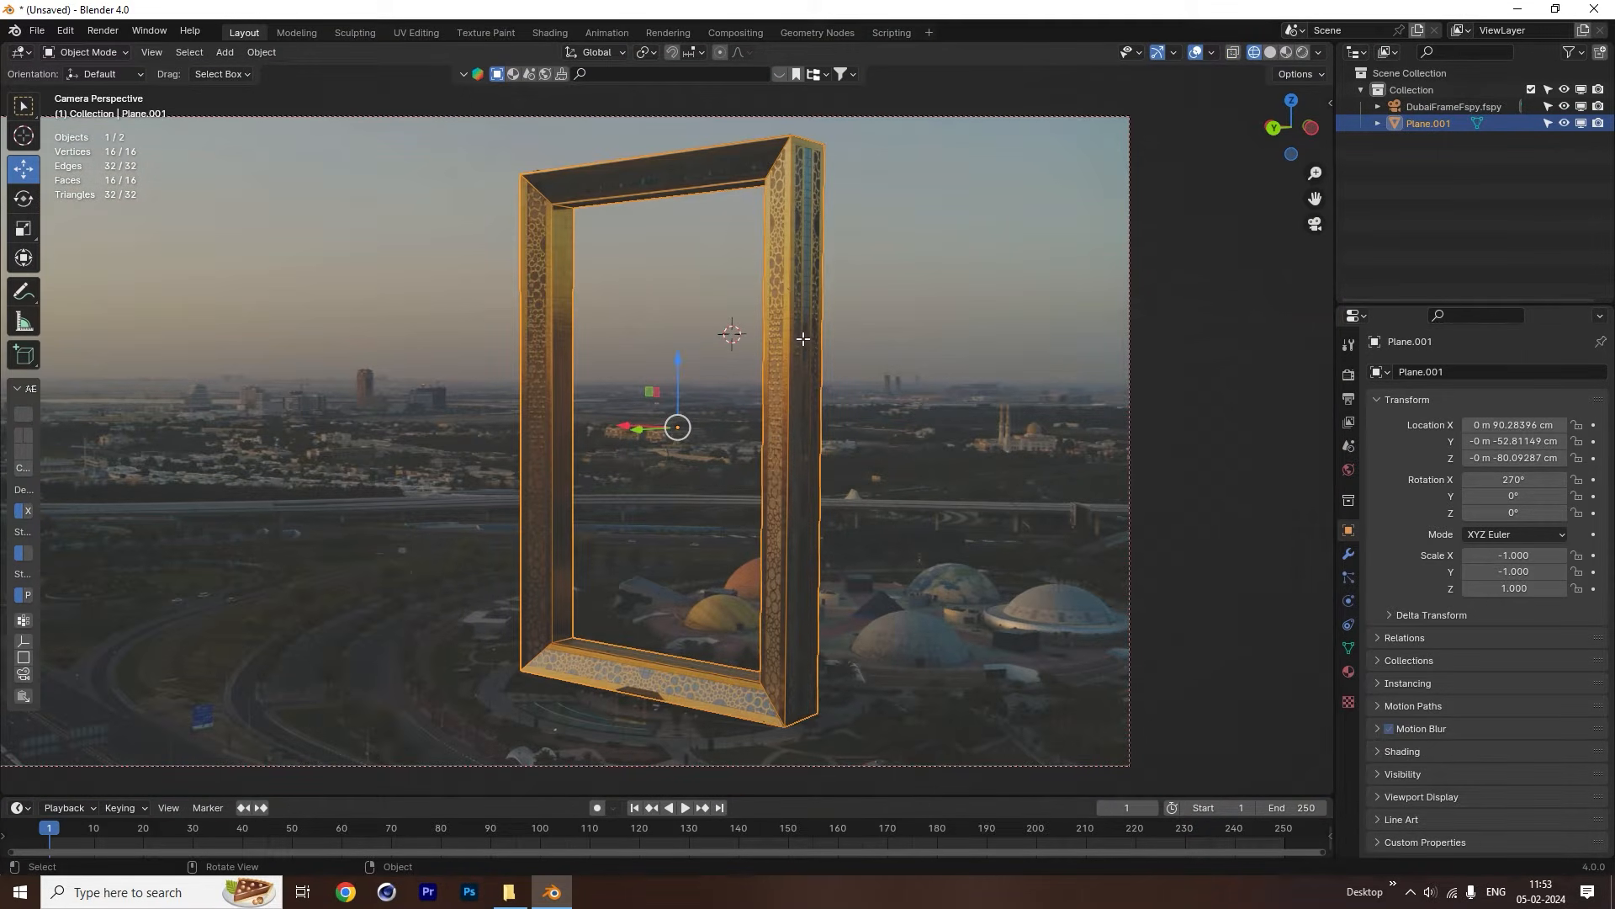
pyautogui.scroll(-3, 866, 317)
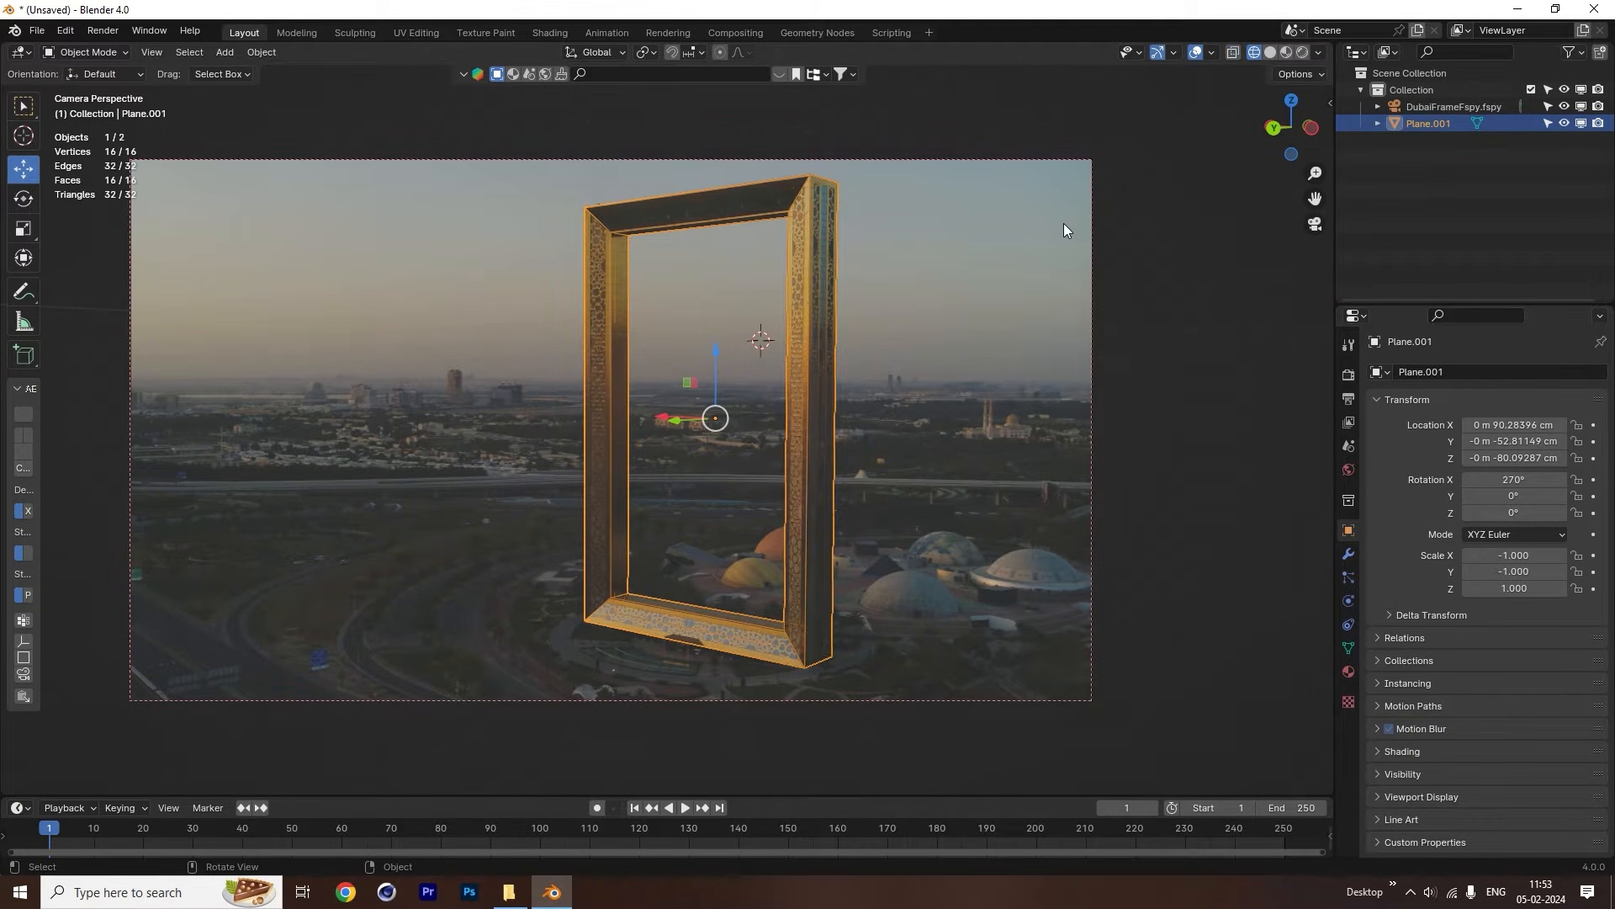
pyautogui.click(1270, 53)
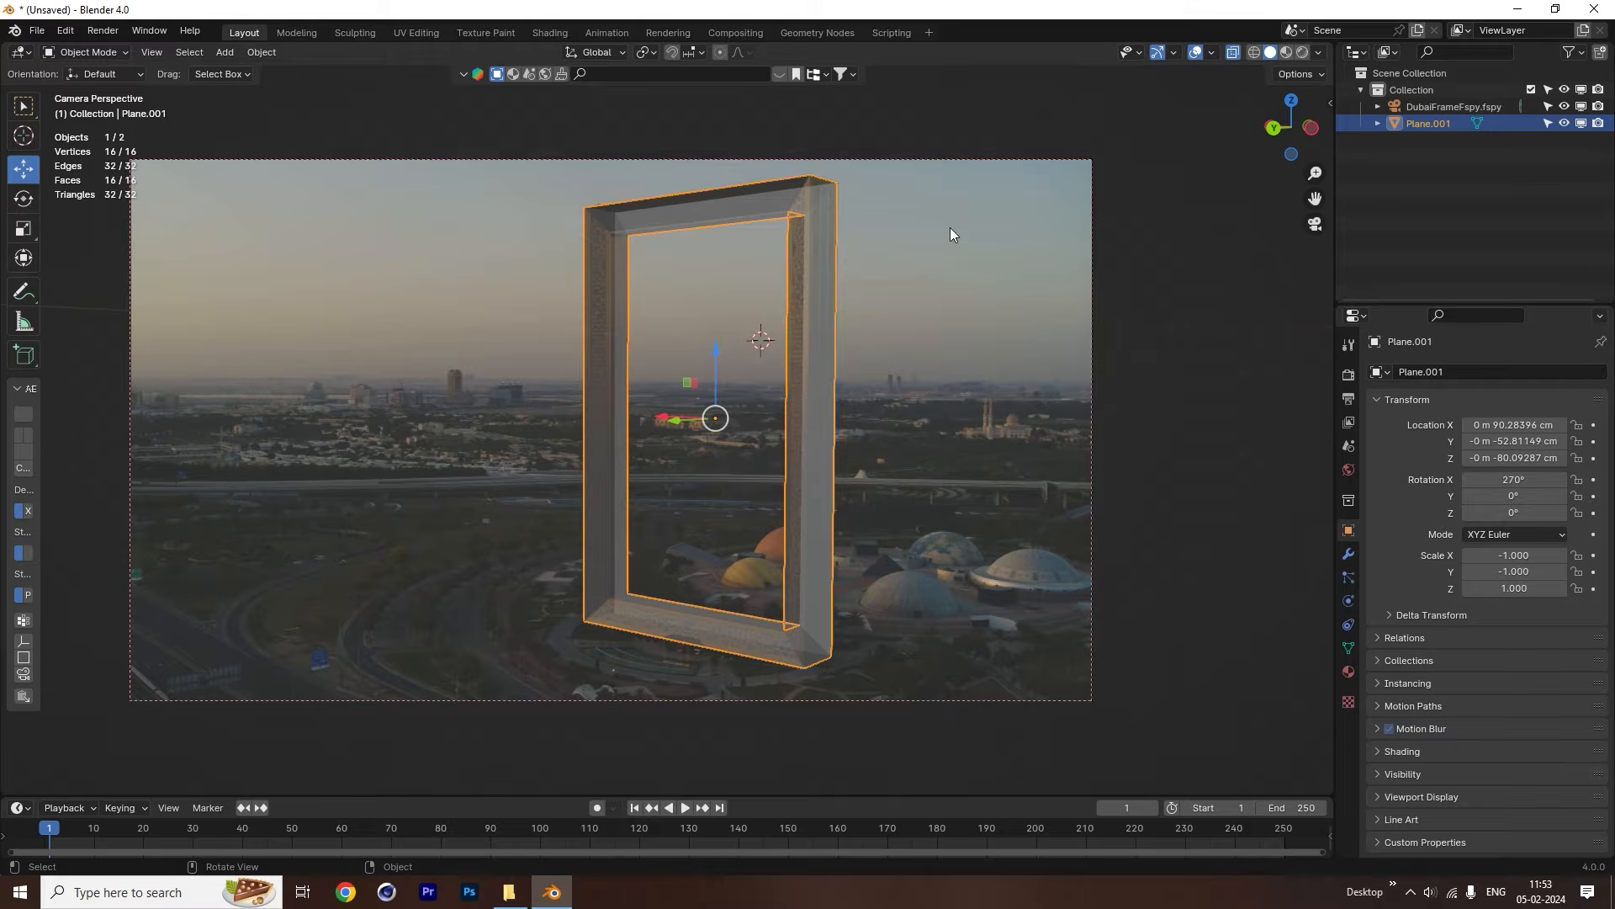
pyautogui.hotkey('alt', 'z')
pyautogui.click(953, 256)
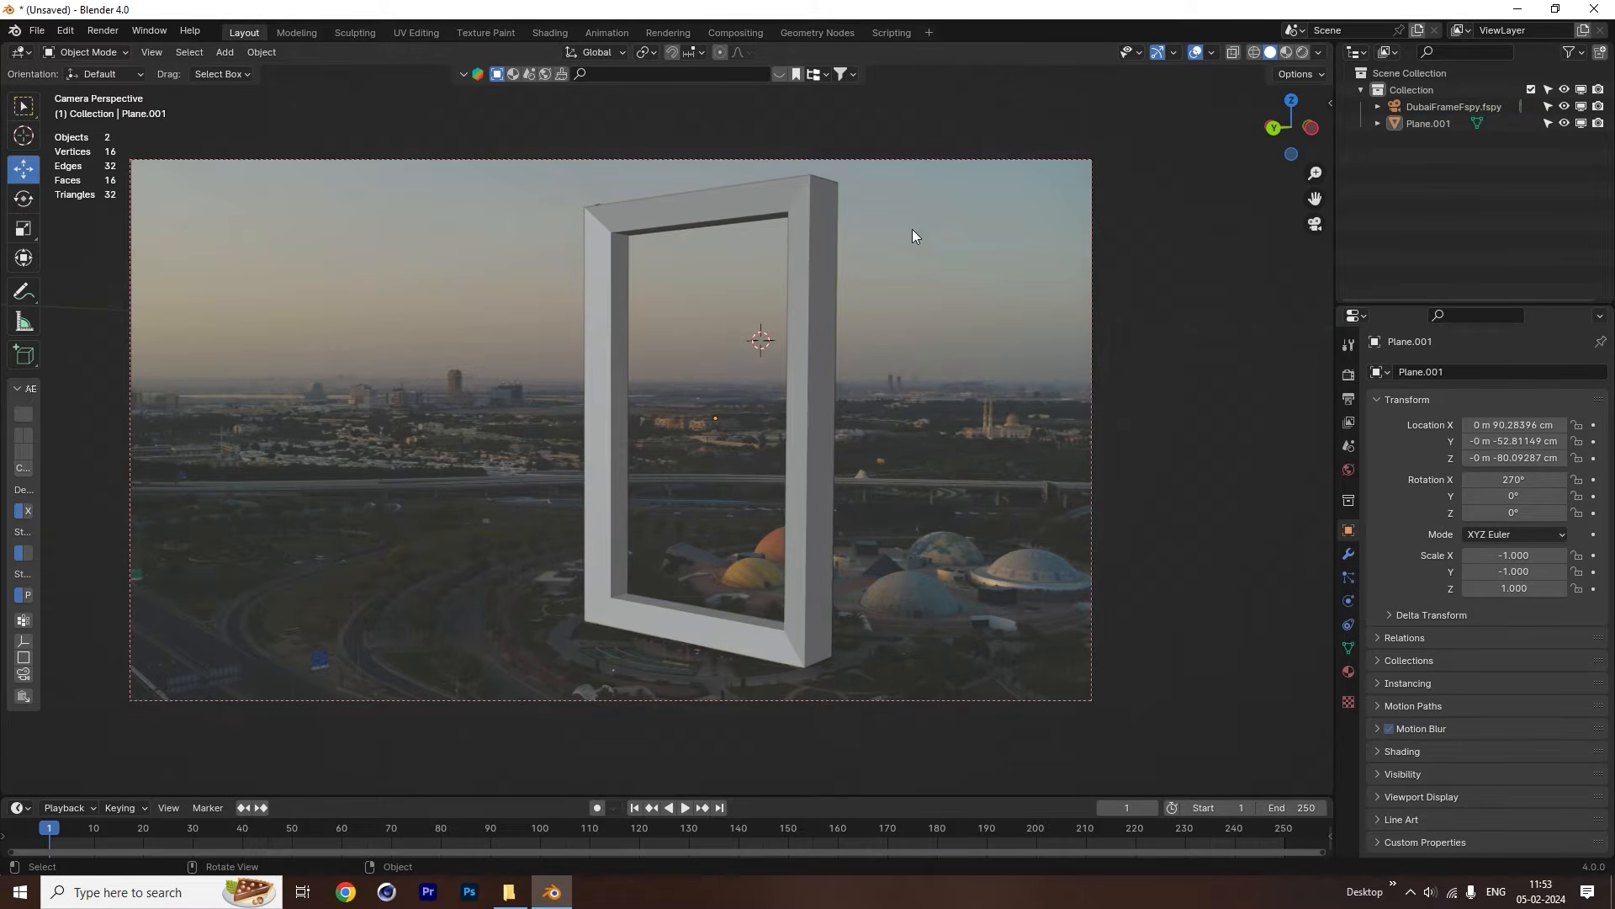
# Duplicate the frame object and keep the copy in the same place as the original.
pyautogui.click(1431, 123)
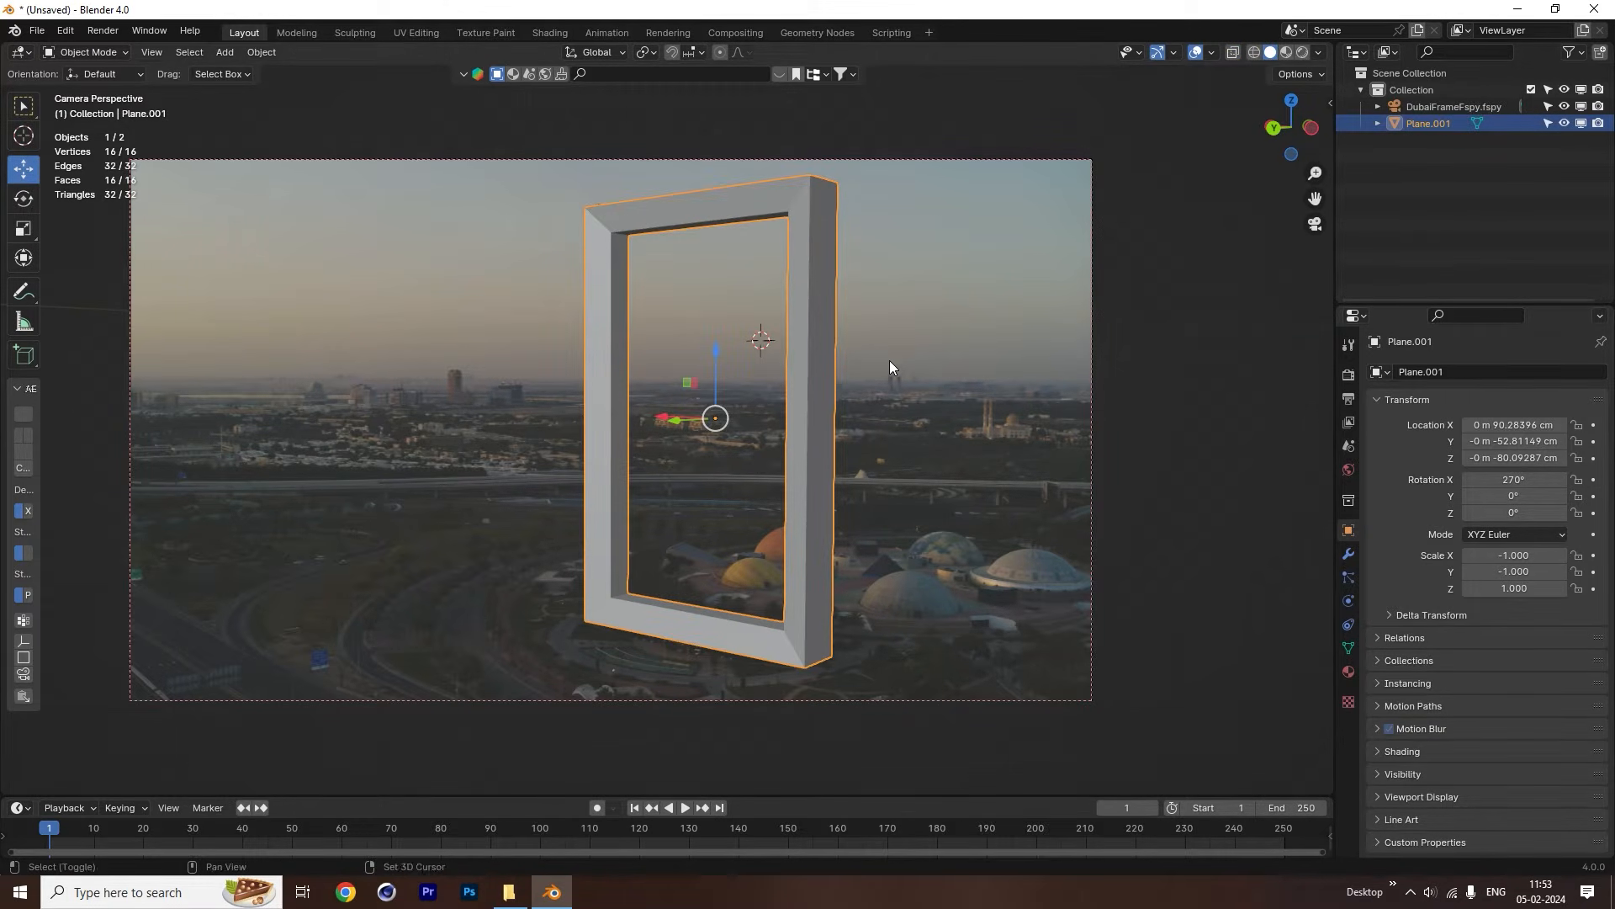
pyautogui.hotkey('shift', 'd')
pyautogui.press('Escape')
pyautogui.press('g')
pyautogui.press('x')
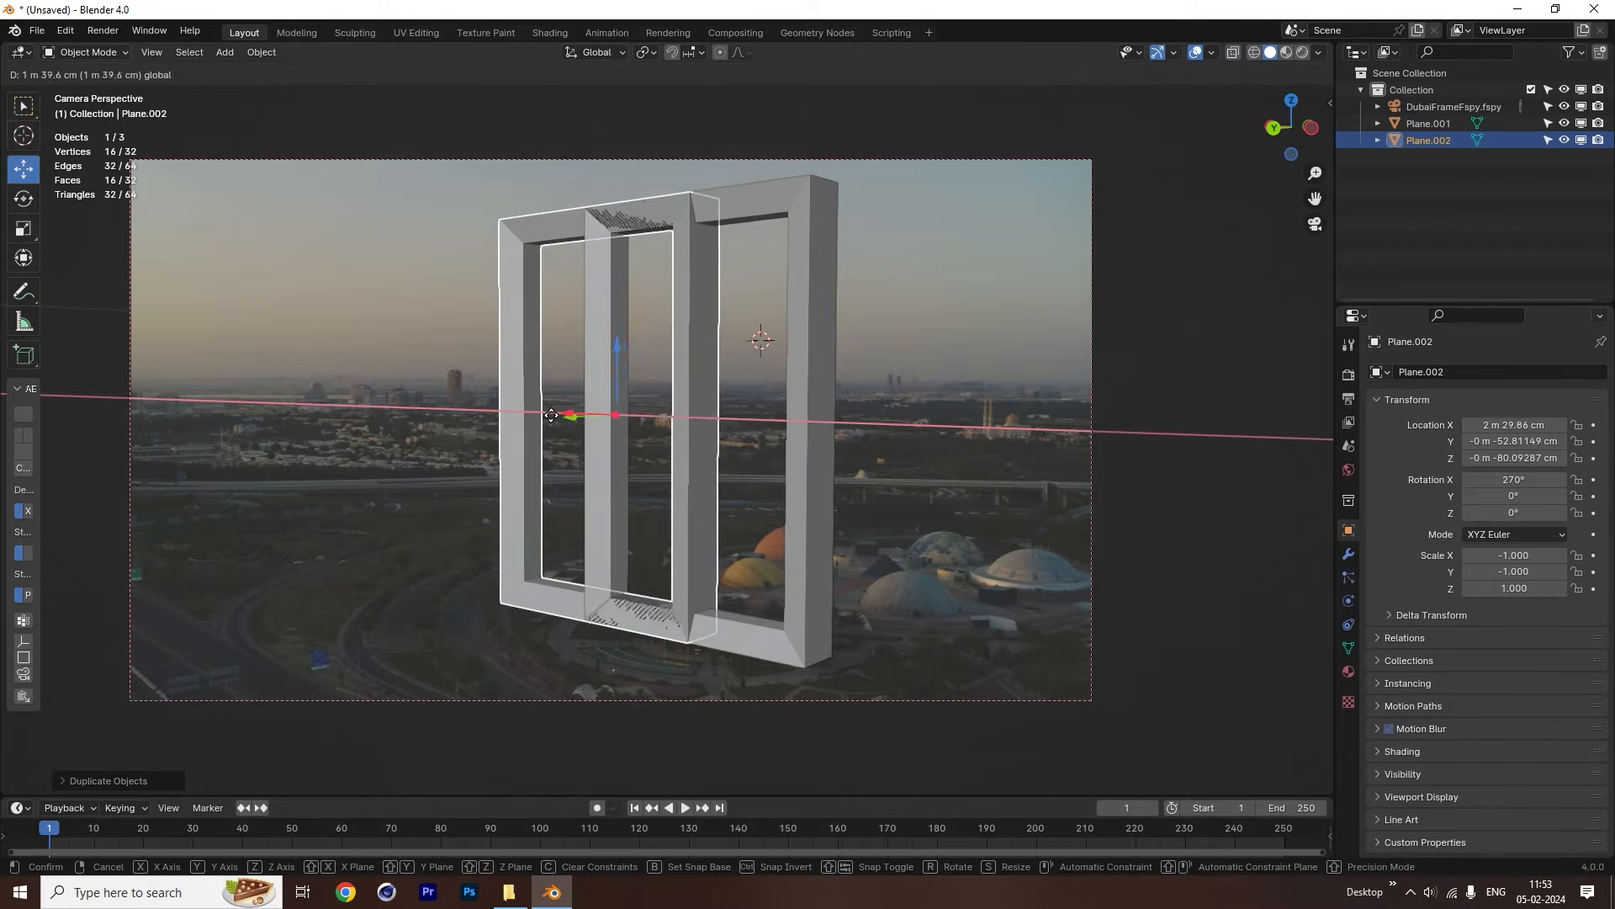
pyautogui.press('Escape')
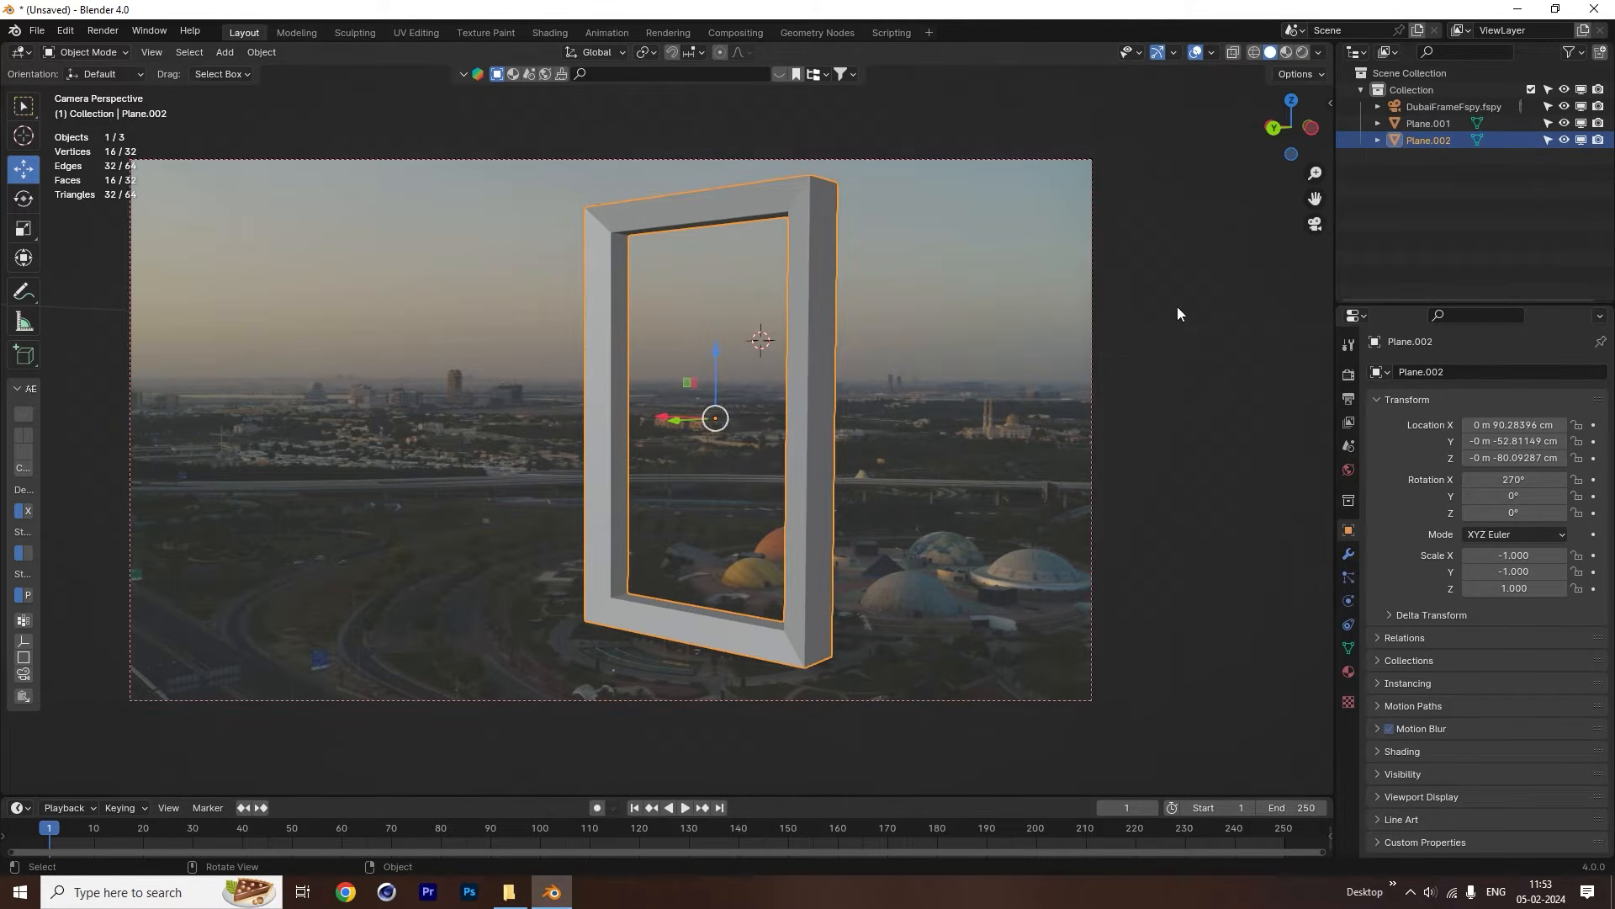
# Move the duplicated frame into a new collection named "Main Geo".
pyautogui.press('m')
pyautogui.click(1443, 194)
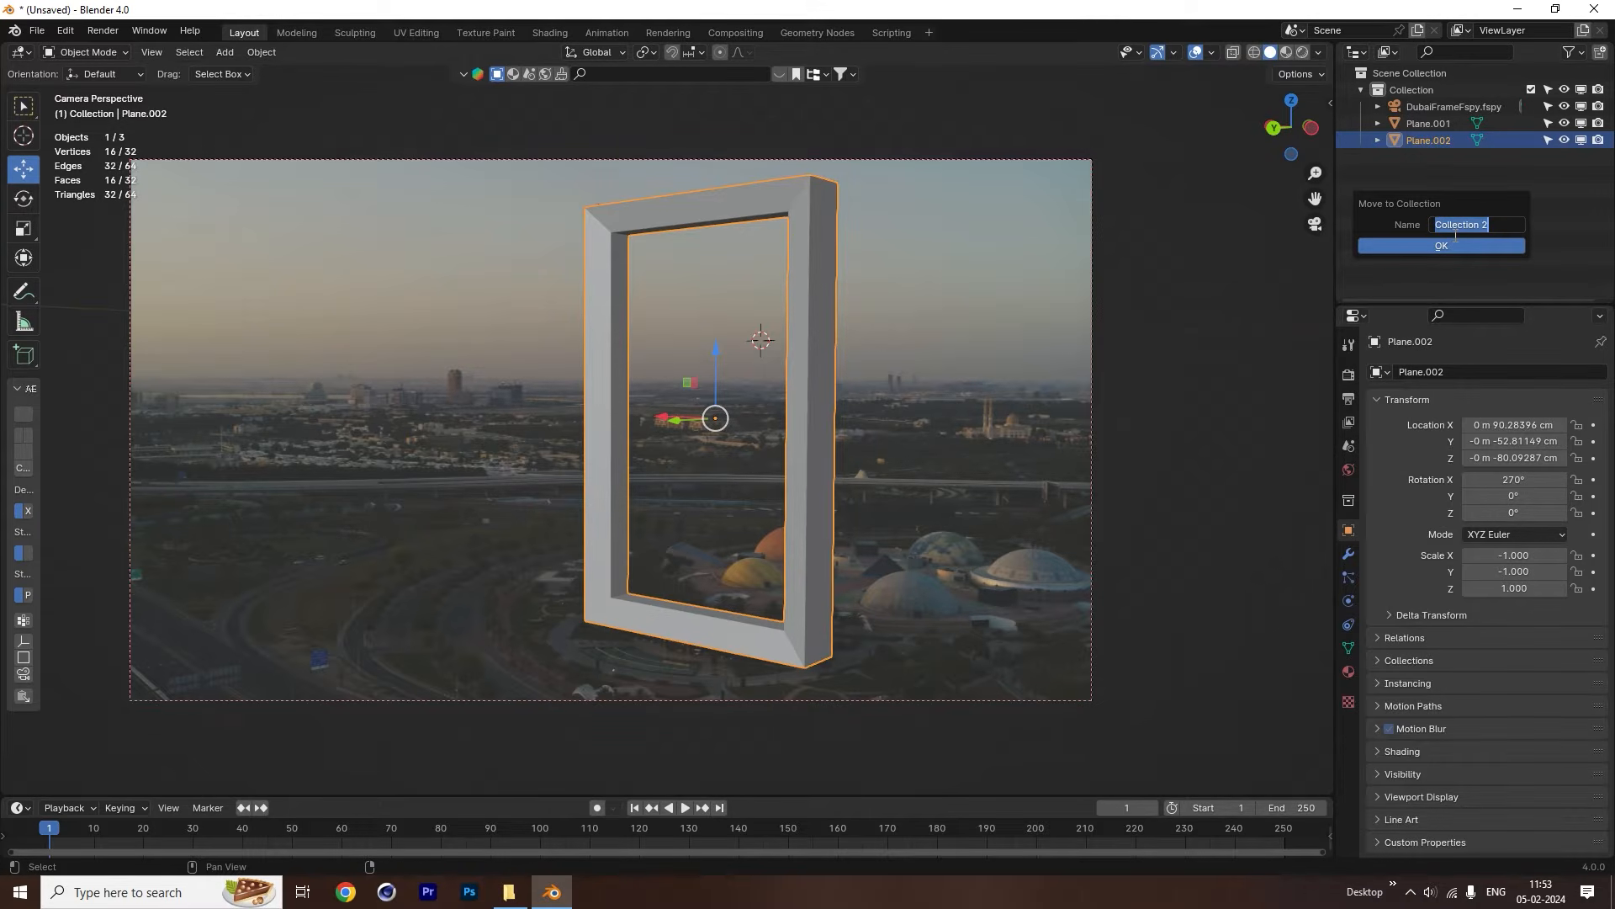
pyautogui.write('Main Geo')
pyautogui.click(1447, 251)
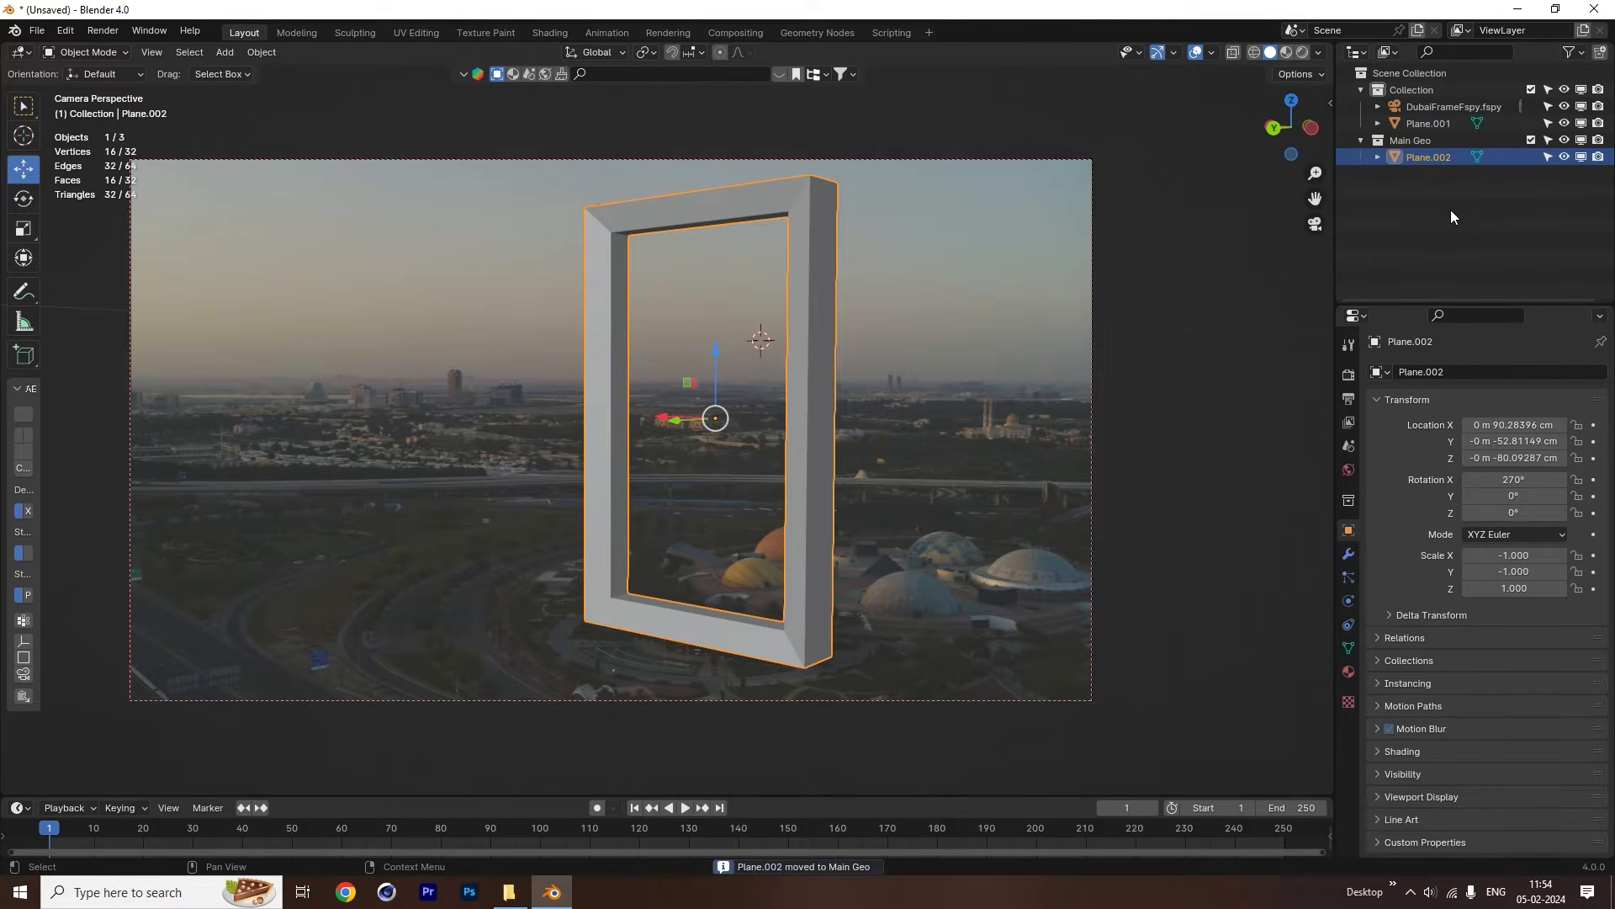
# Rename the original frame object in the first collection as "Frame Geo".
pyautogui.click(1431, 123)
pyautogui.rightClick(1431, 123)
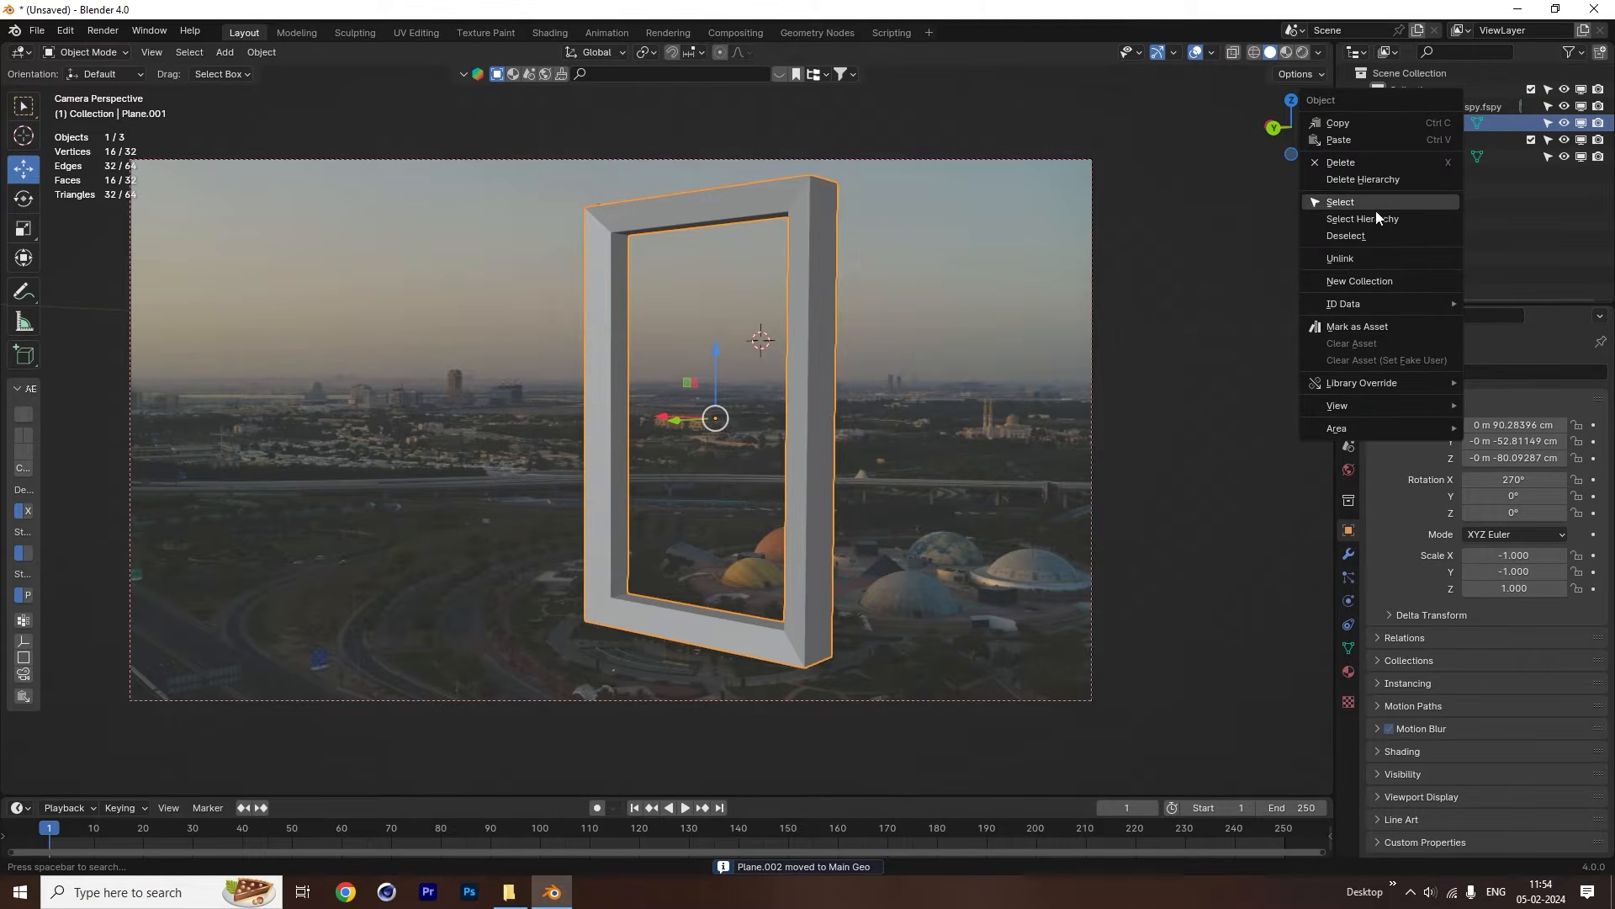
pyautogui.click(1487, 194)
pyautogui.doubleClick(1428, 124)
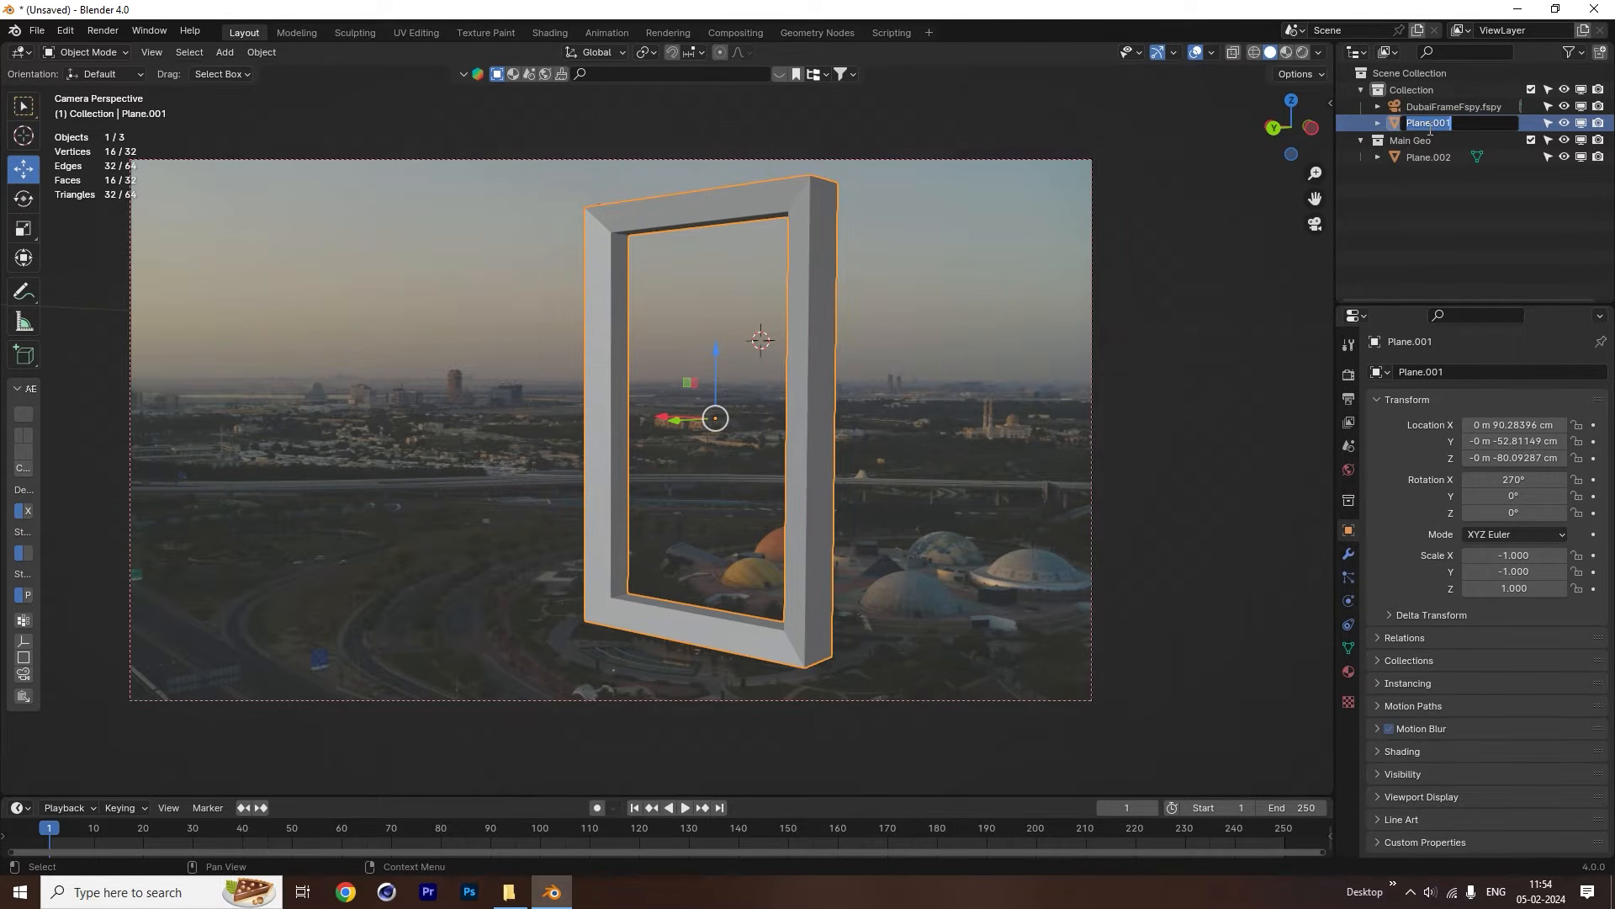
pyautogui.write('Frame Geo')
pyautogui.press('Return')
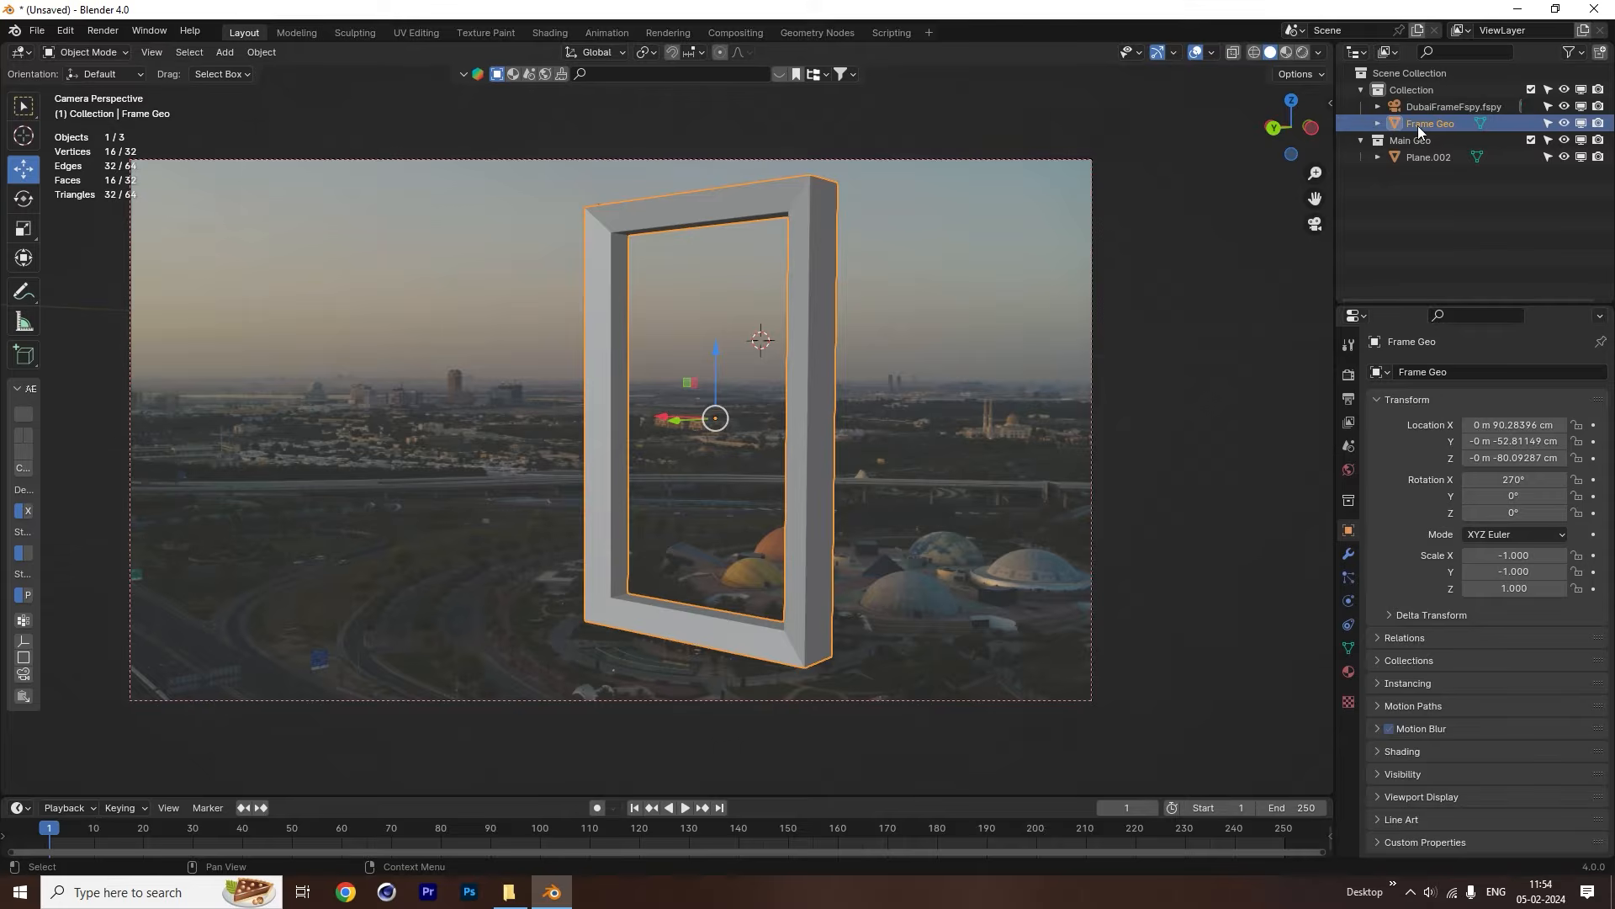
# Exclude the Main Geo collection from the view layer and apply the scale of Frame Geo.
pyautogui.click(1532, 140)
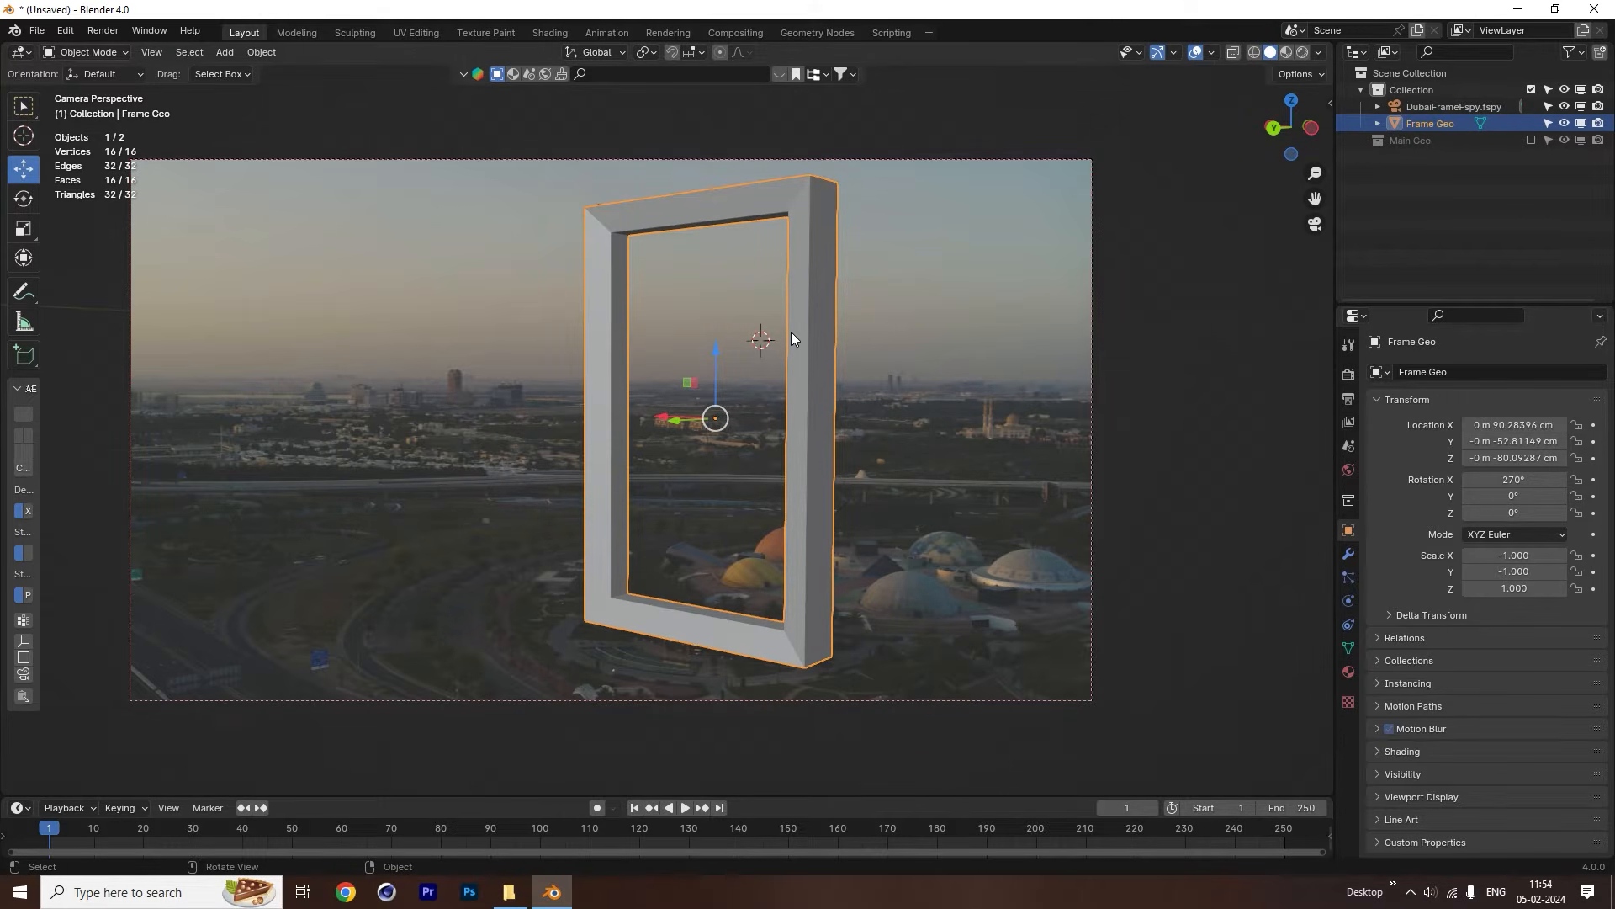
pyautogui.hotkey('ctrl', 'a')
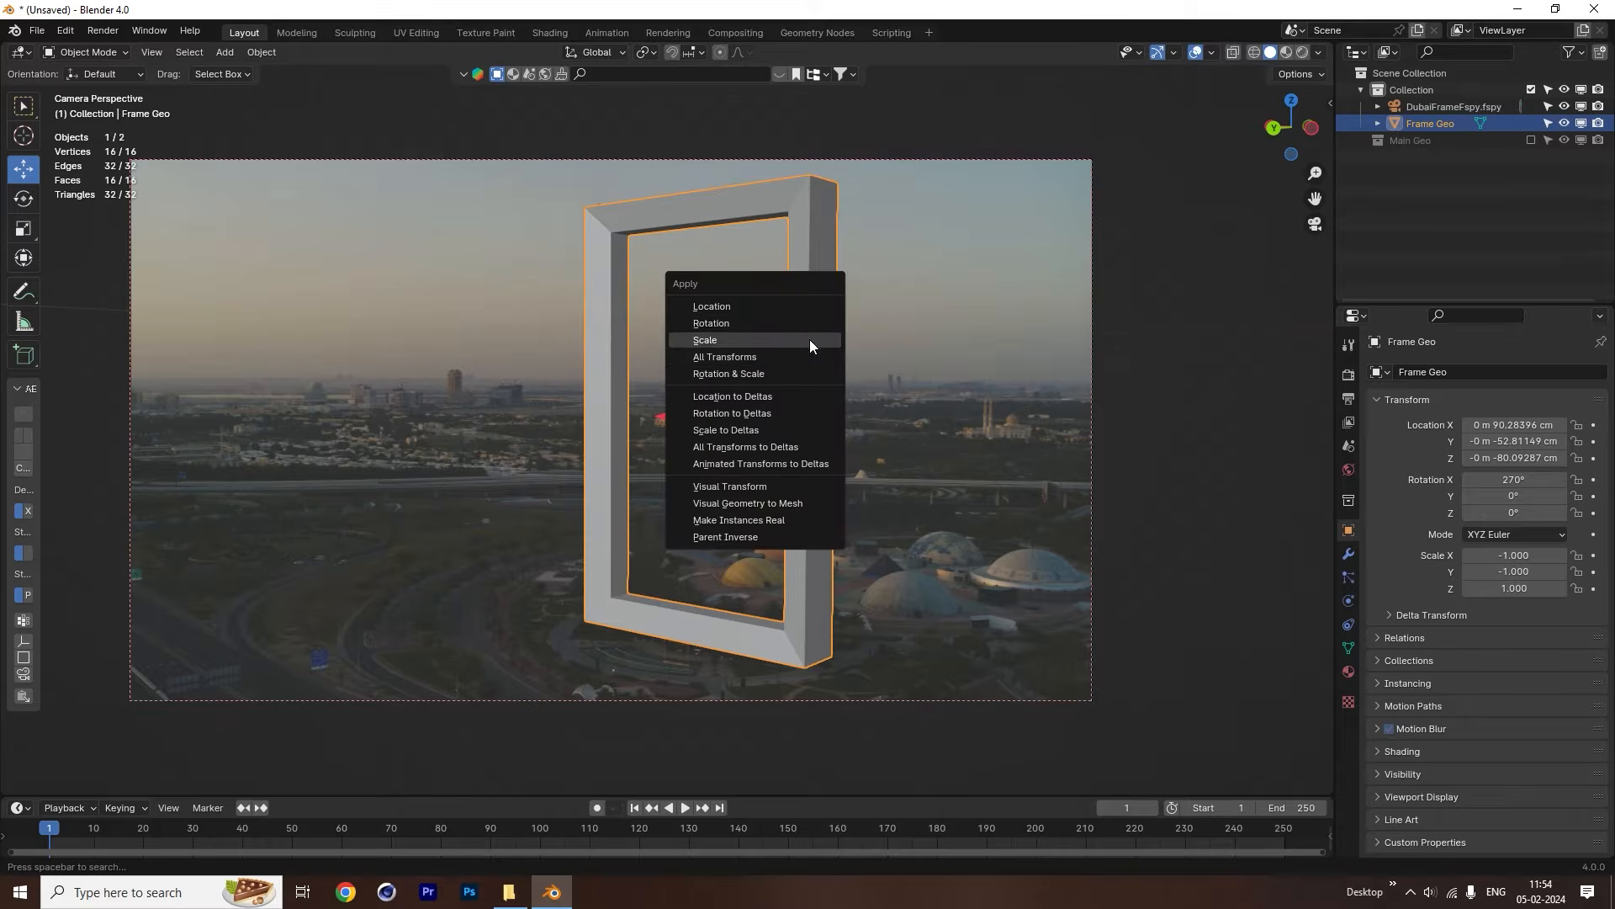
pyautogui.click(752, 340)
# Subdivide the entire frame mesh several times in Edit Mode and return to Object Mode.
pyautogui.press('Tab')
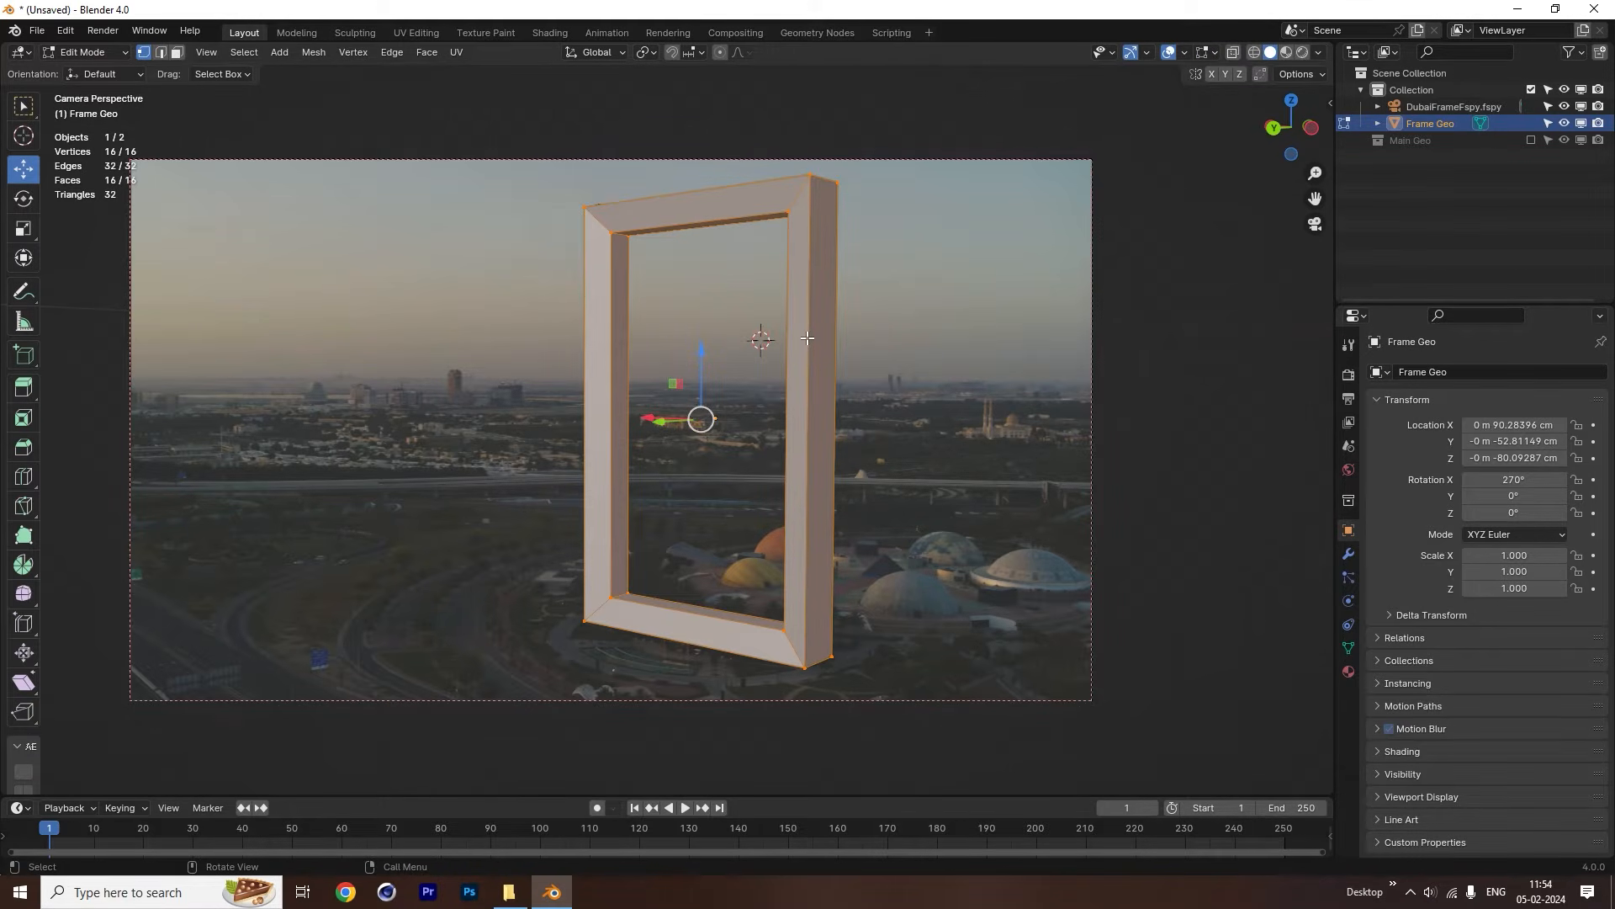
pyautogui.rightClick(807, 337)
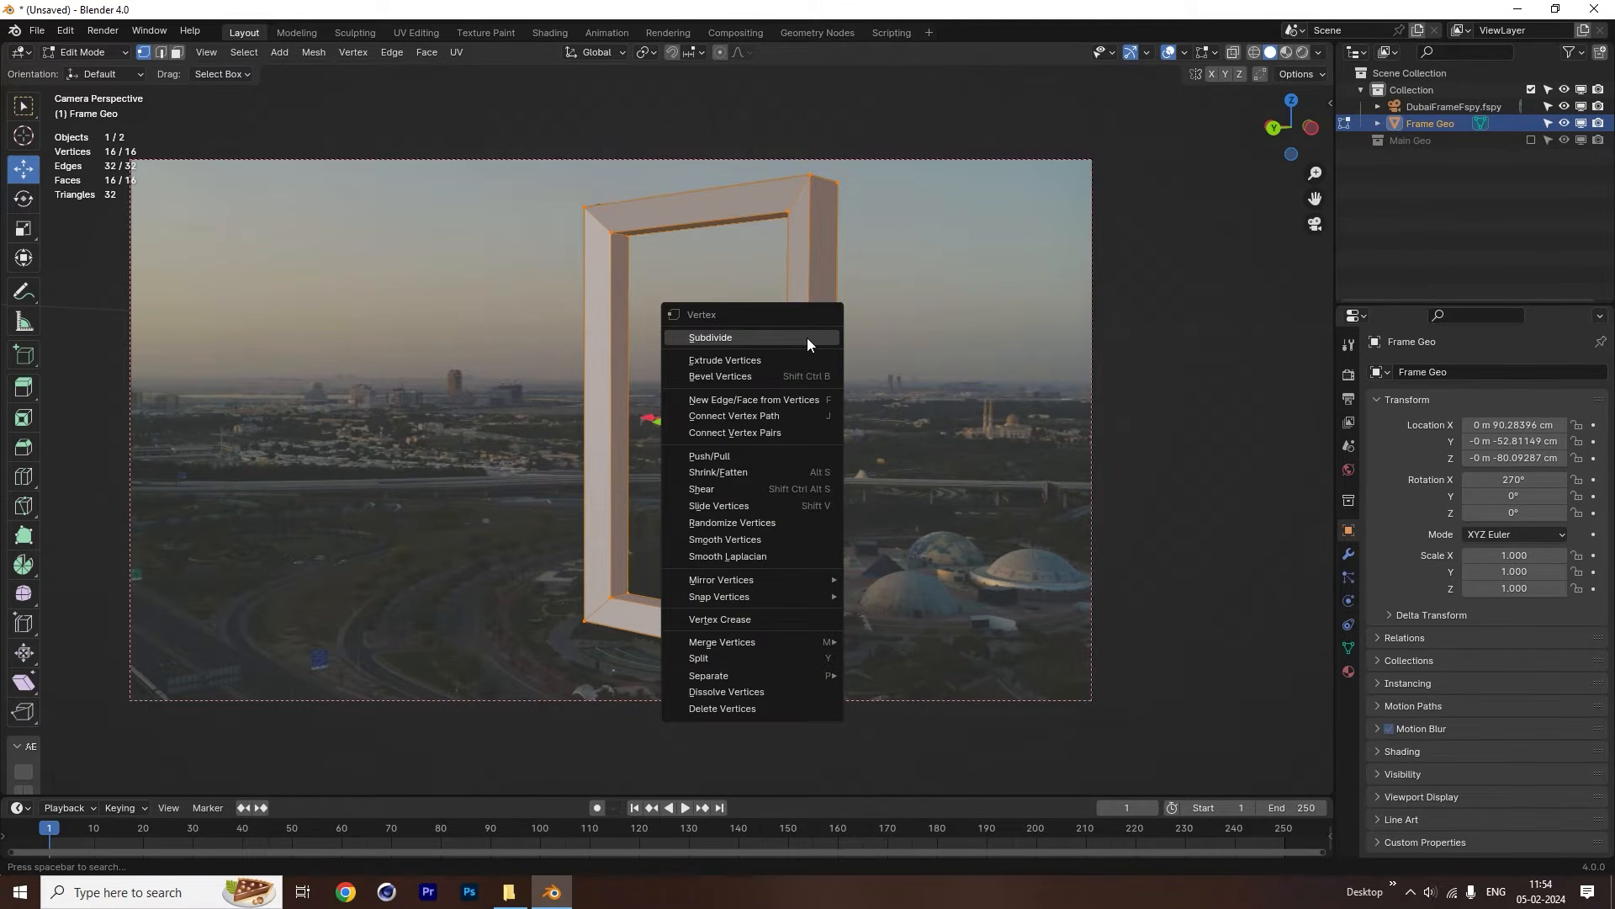
pyautogui.click(806, 337)
pyautogui.rightClick(808, 337)
pyautogui.click(808, 336)
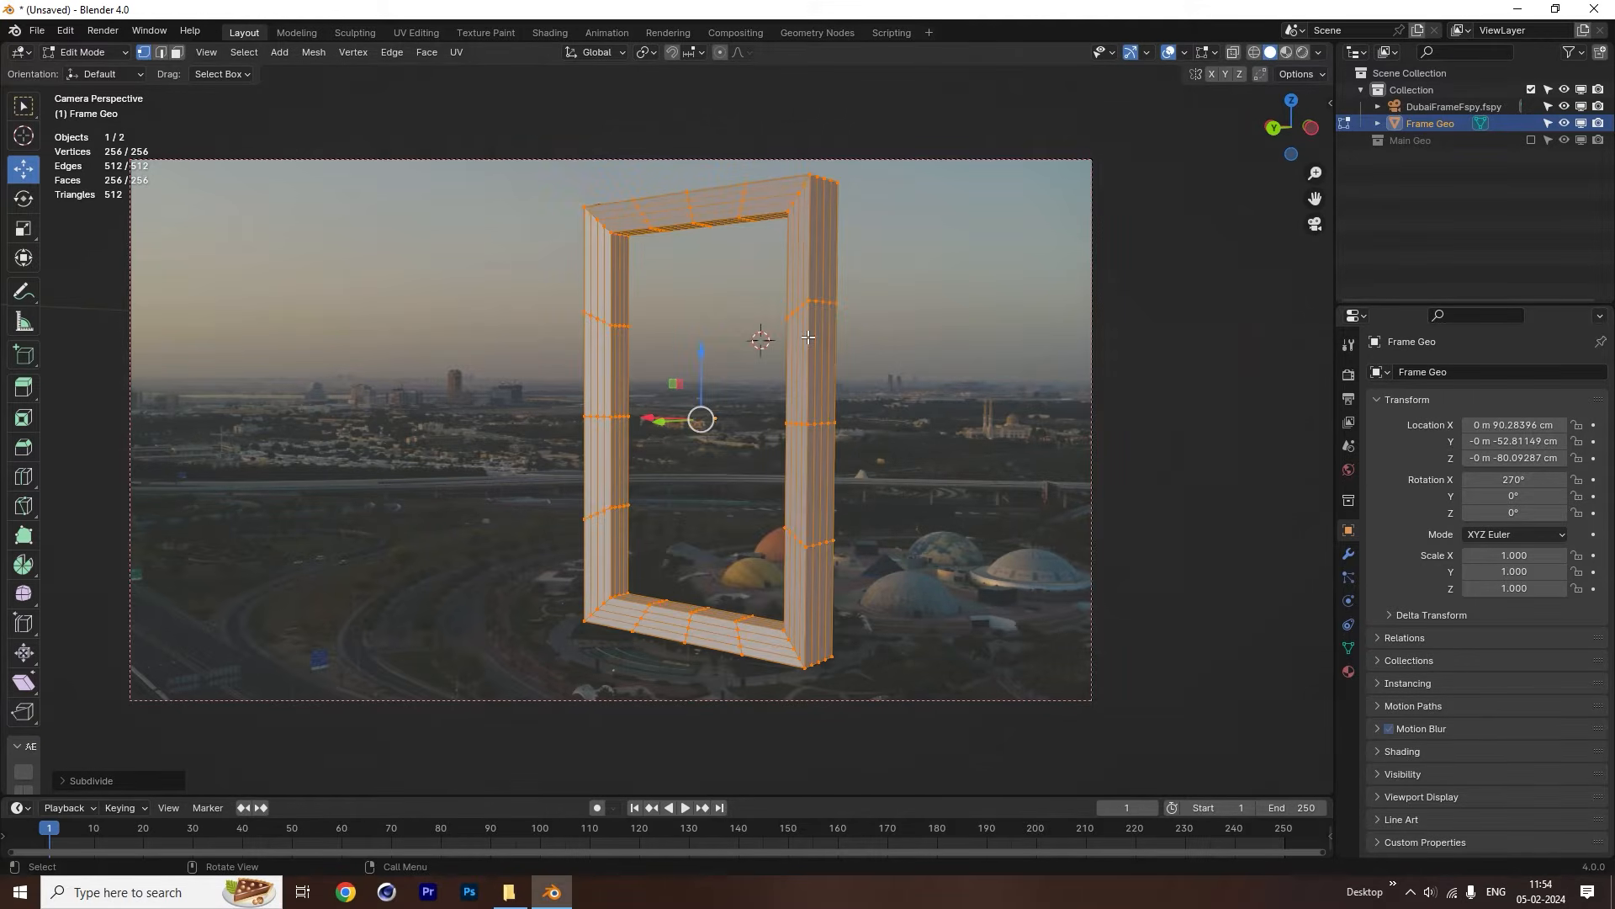
pyautogui.rightClick(808, 337)
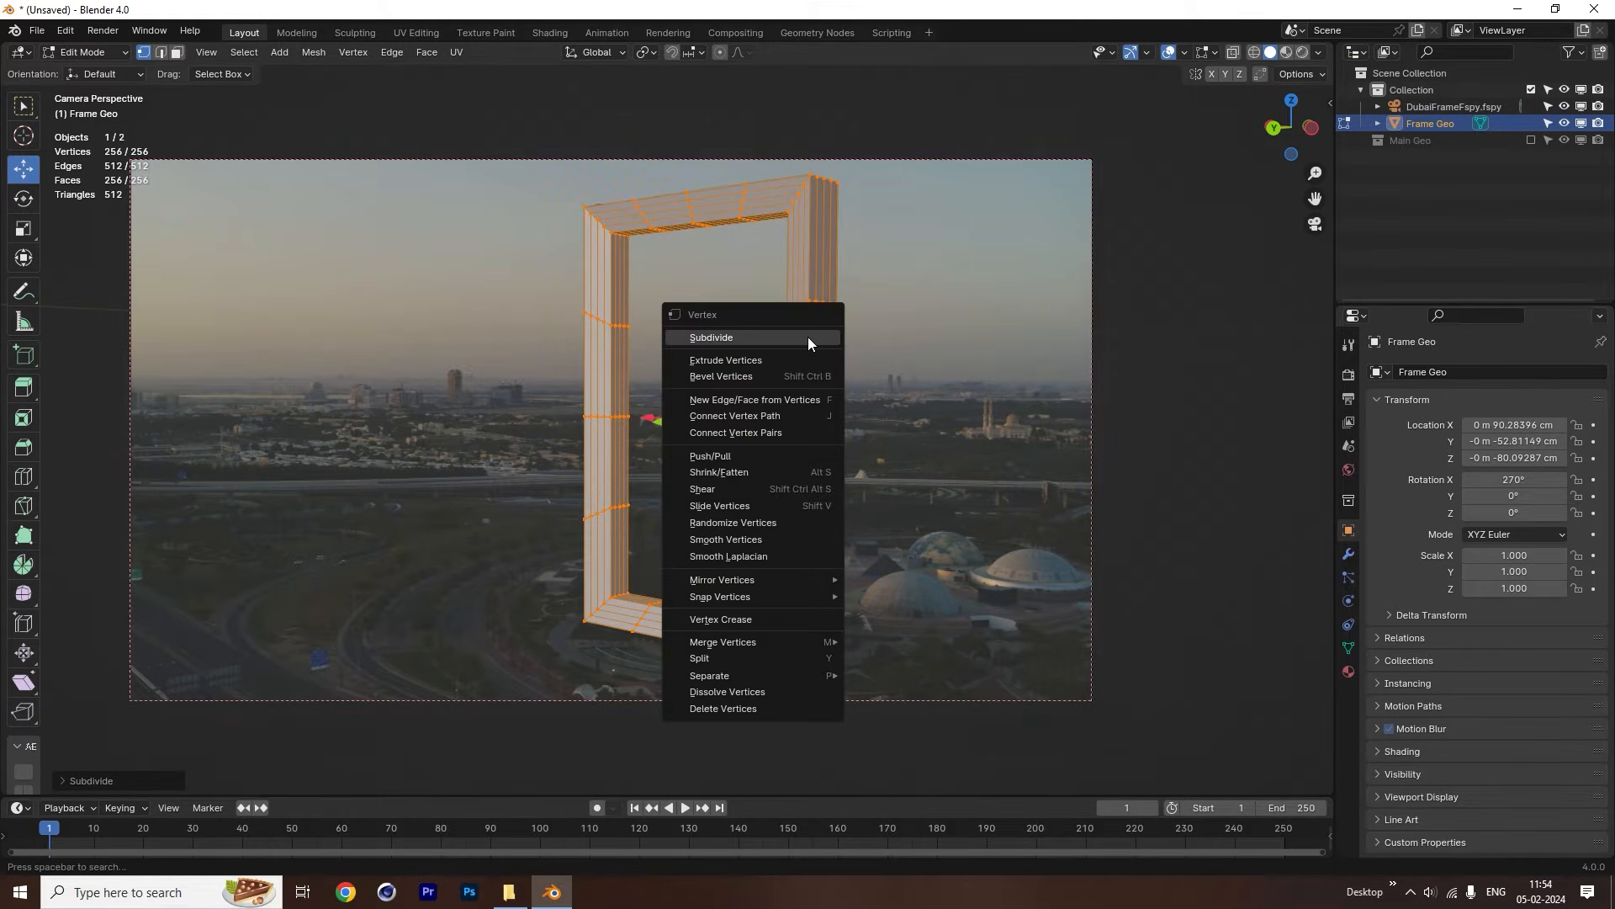
pyautogui.click(808, 337)
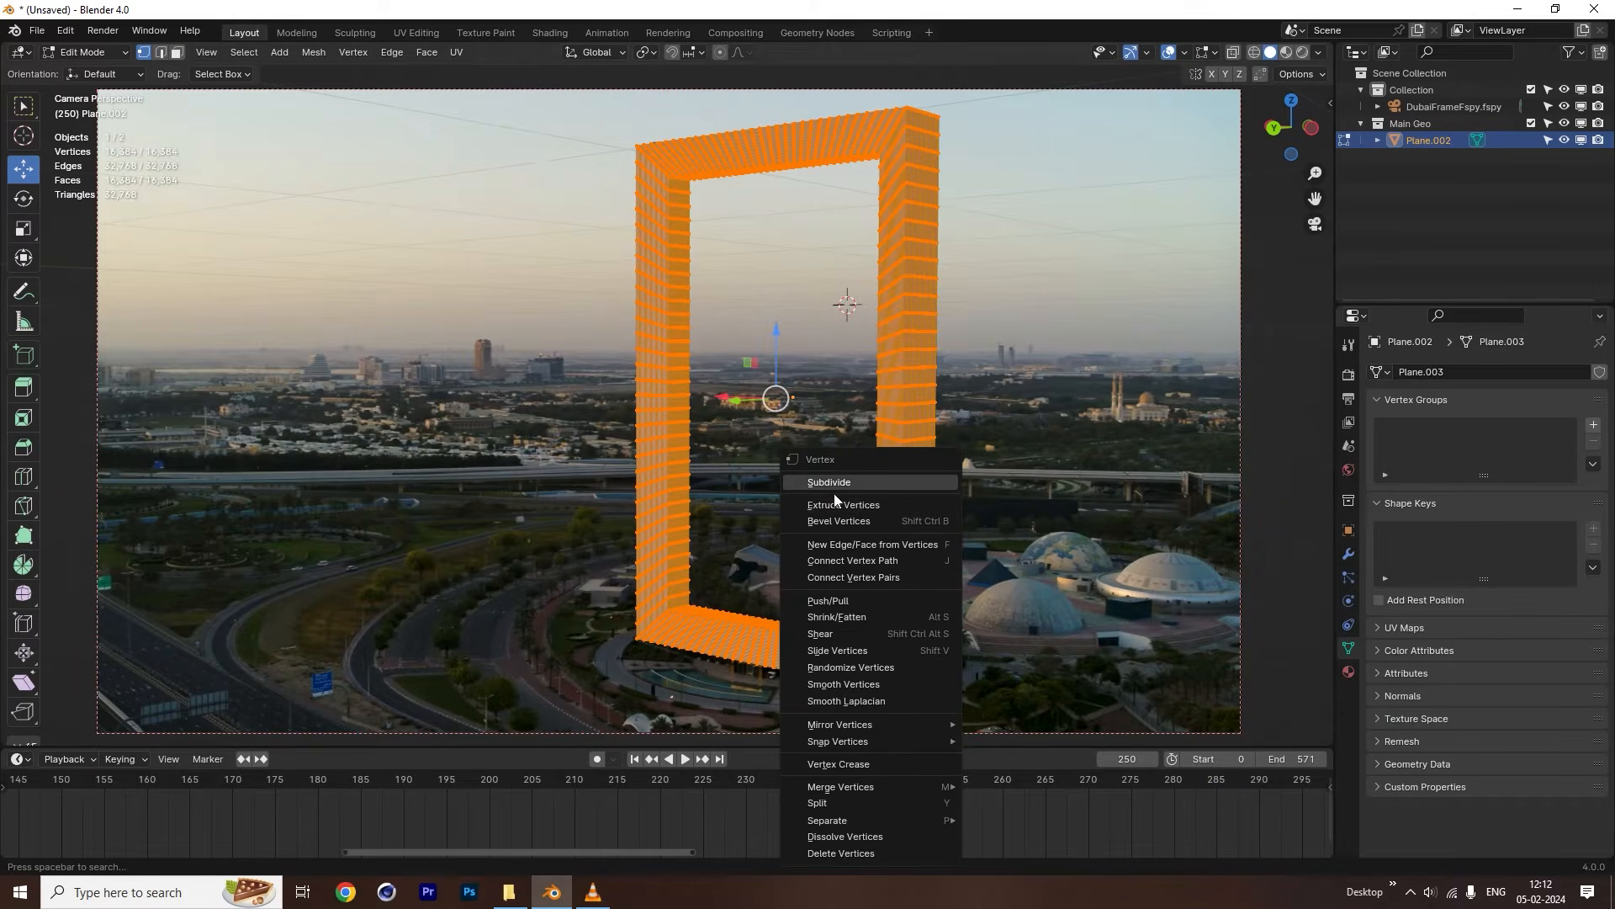
pyautogui.click(825, 485)
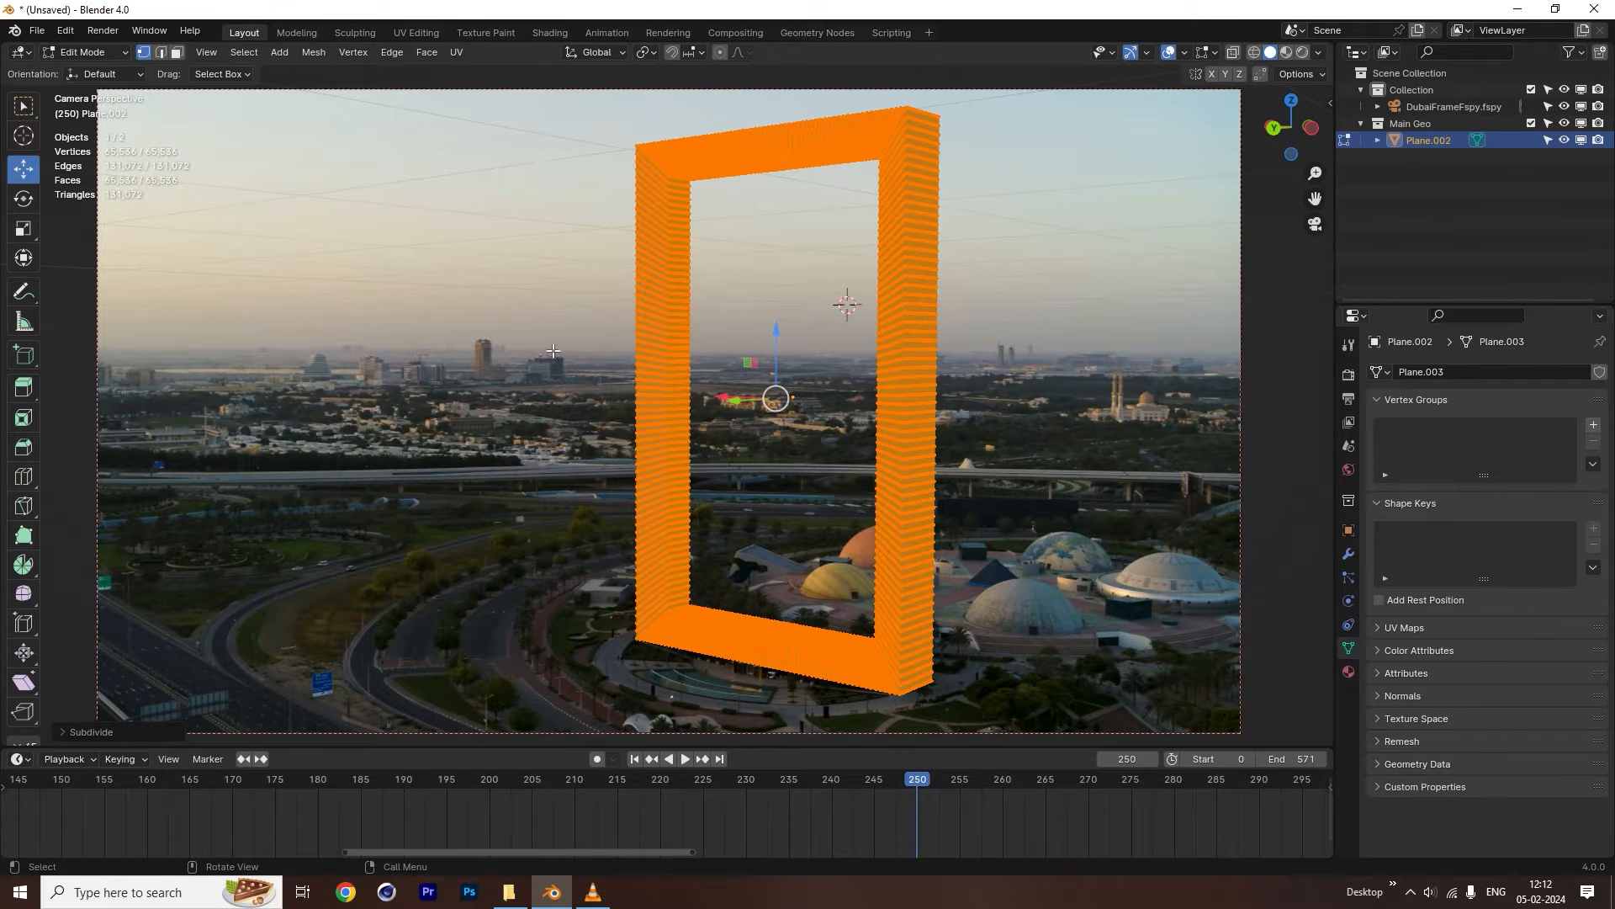
pyautogui.press('Tab')
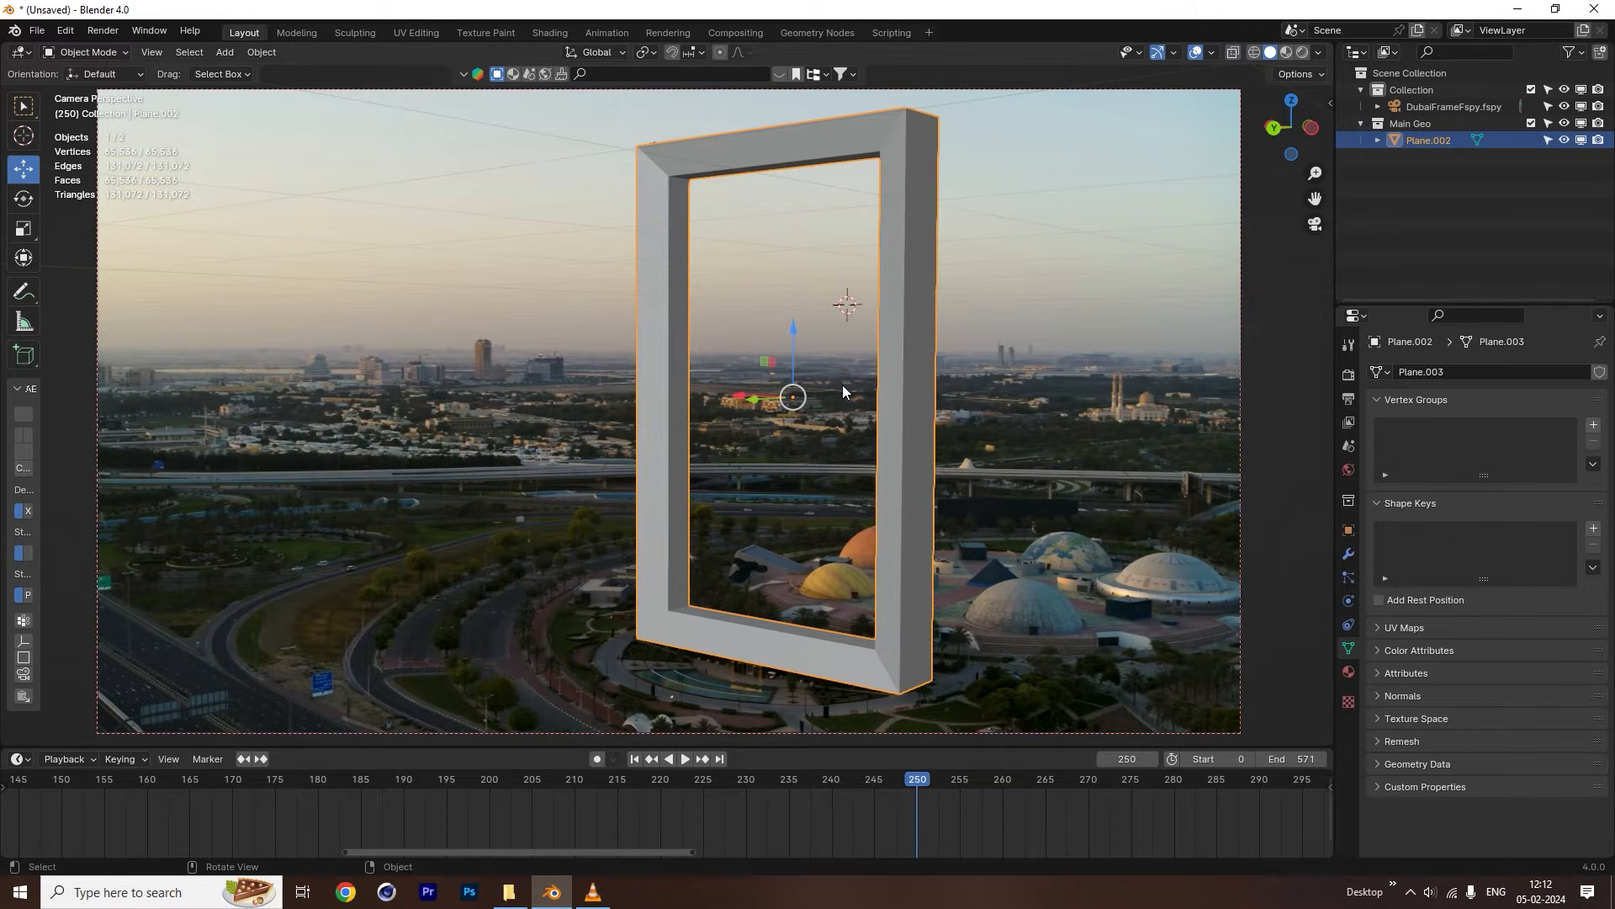
# Clear the clip, geometry and camera inputs of the existing GeoTracker.
pyautogui.press('n')
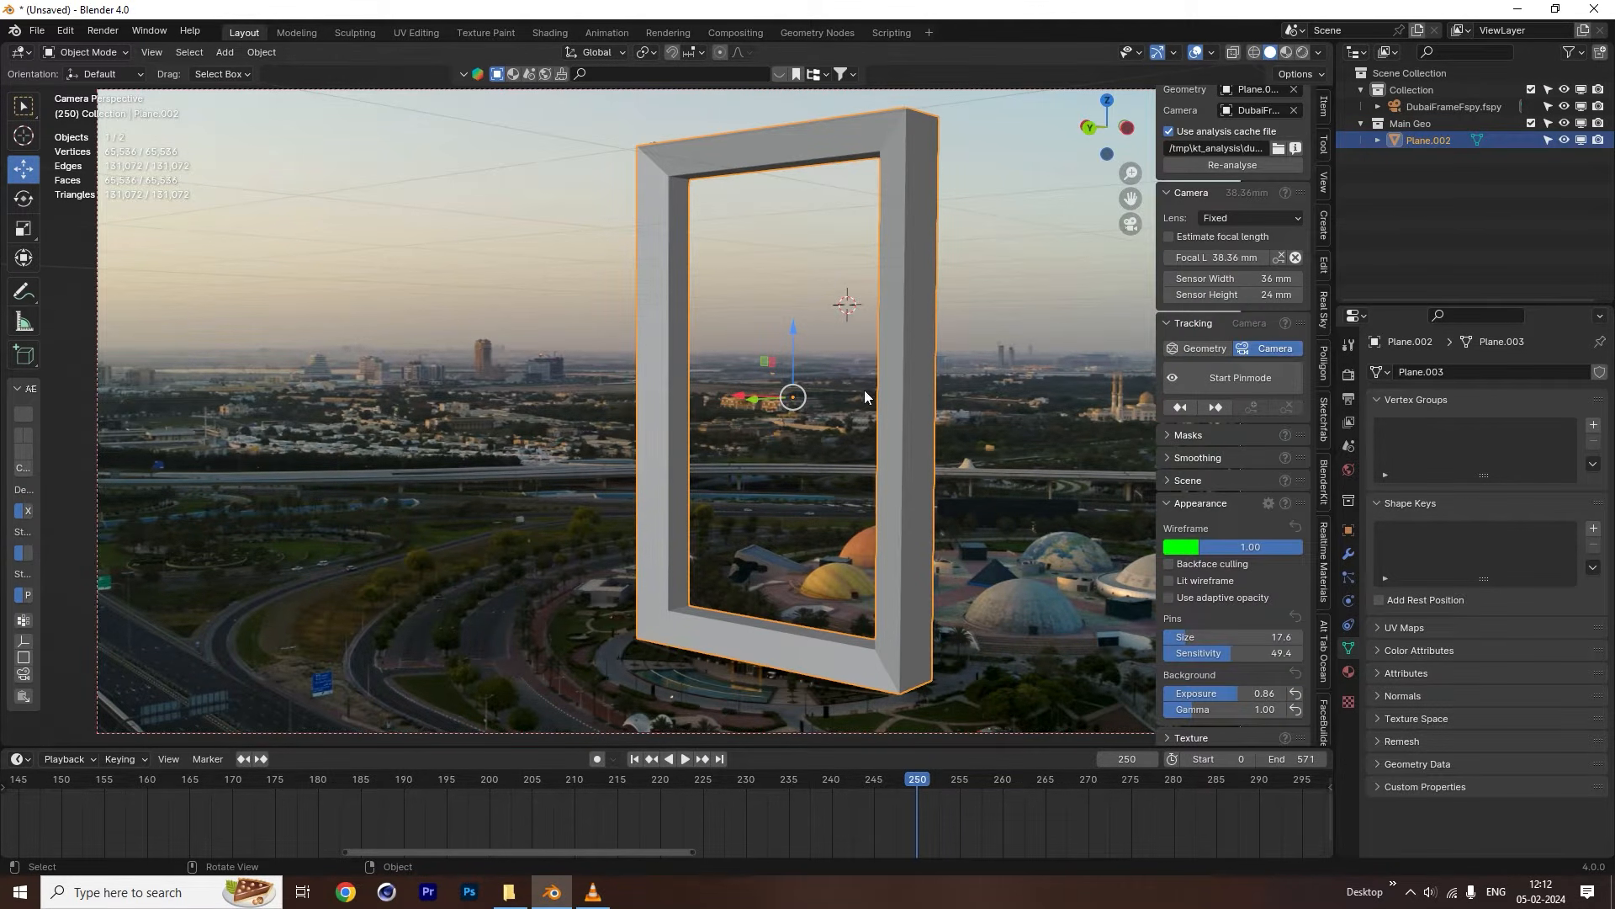
pyautogui.scroll(5, 1186, 429)
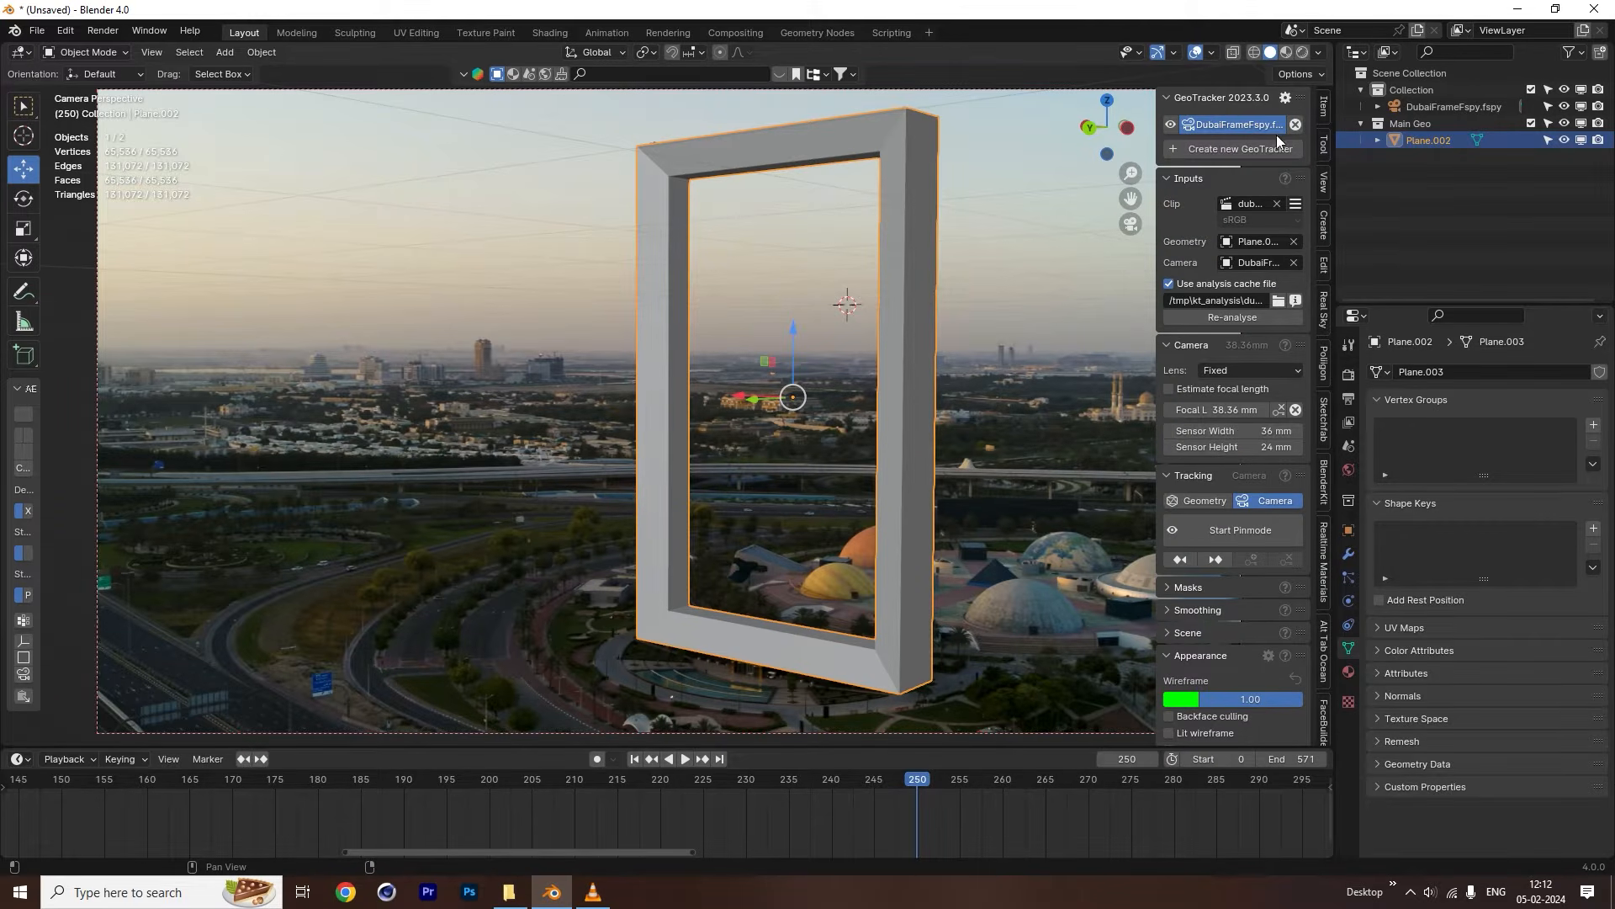
pyautogui.click(1278, 203)
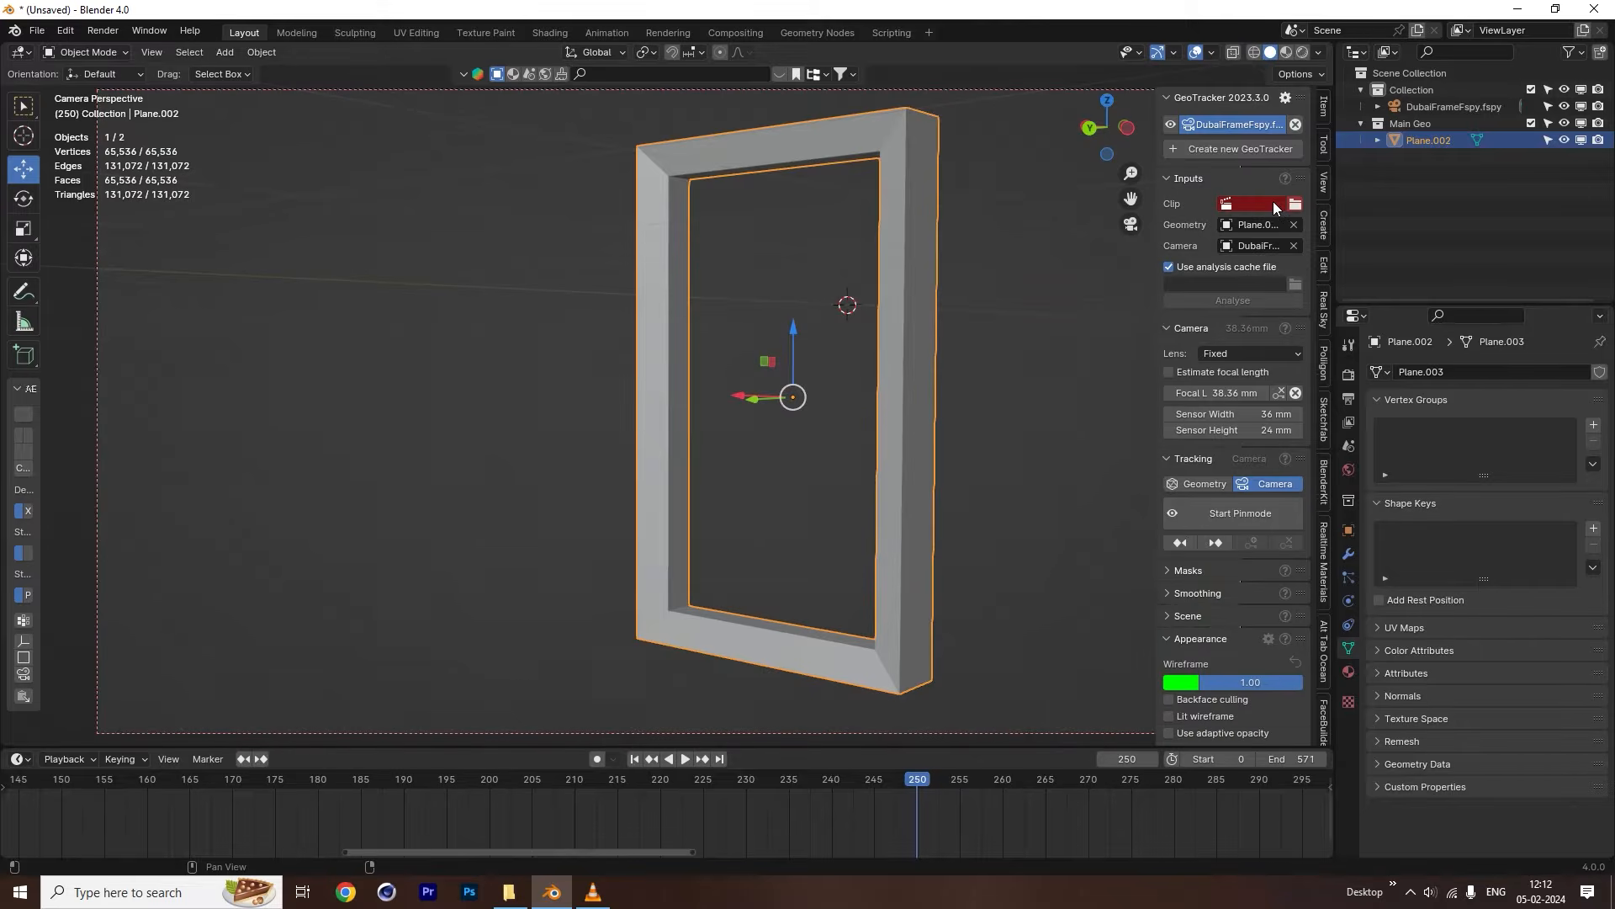
pyautogui.click(1294, 225)
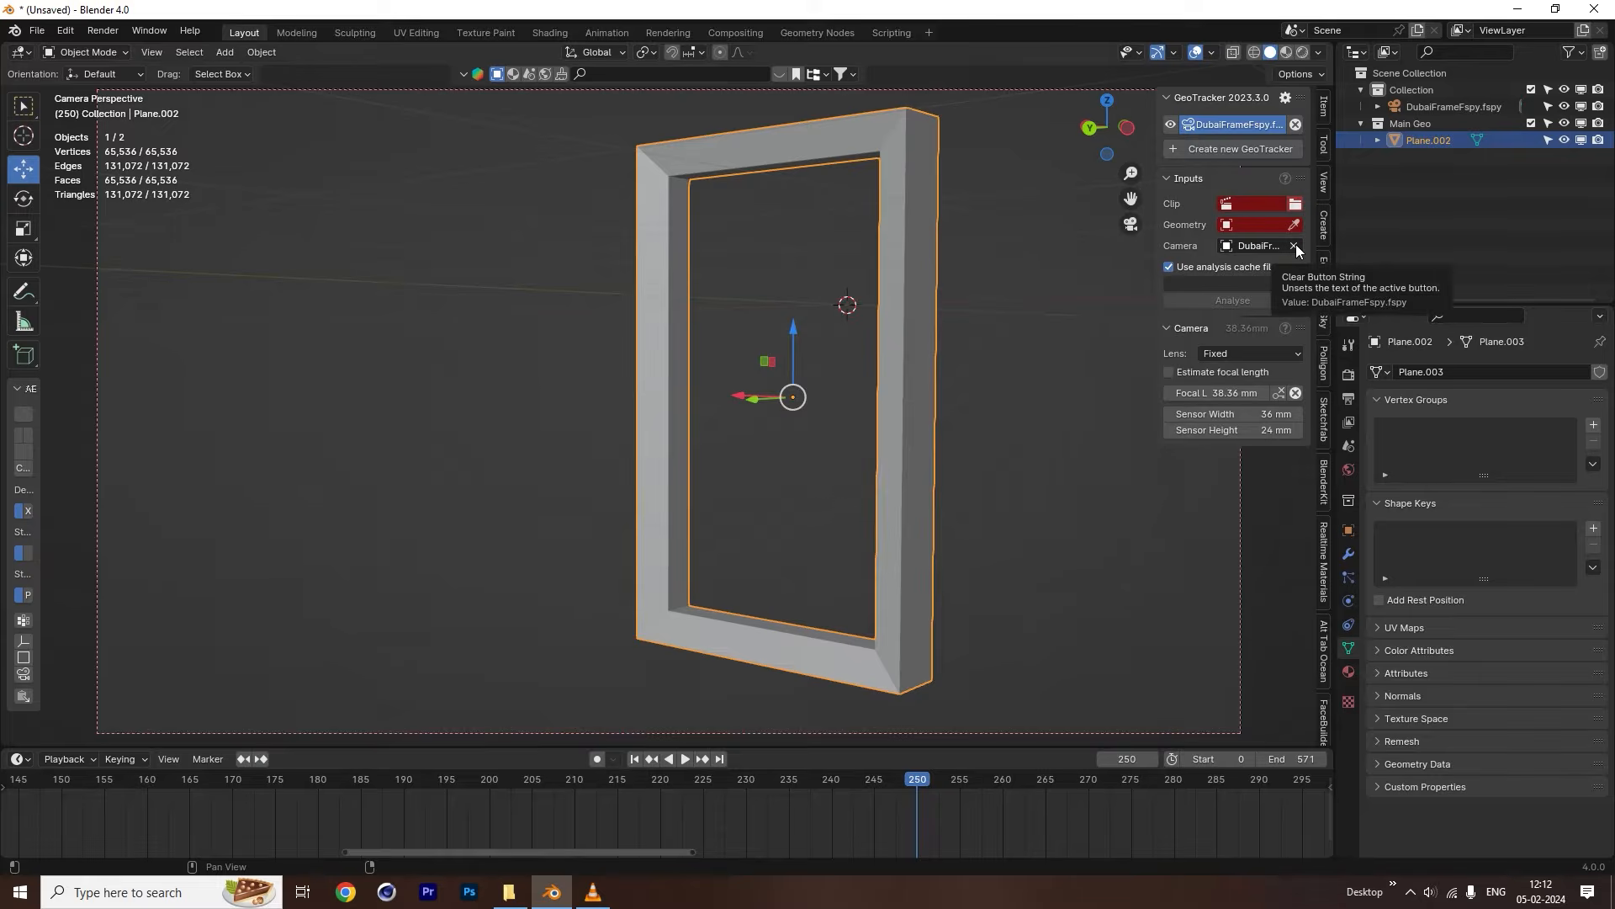
pyautogui.click(1295, 245)
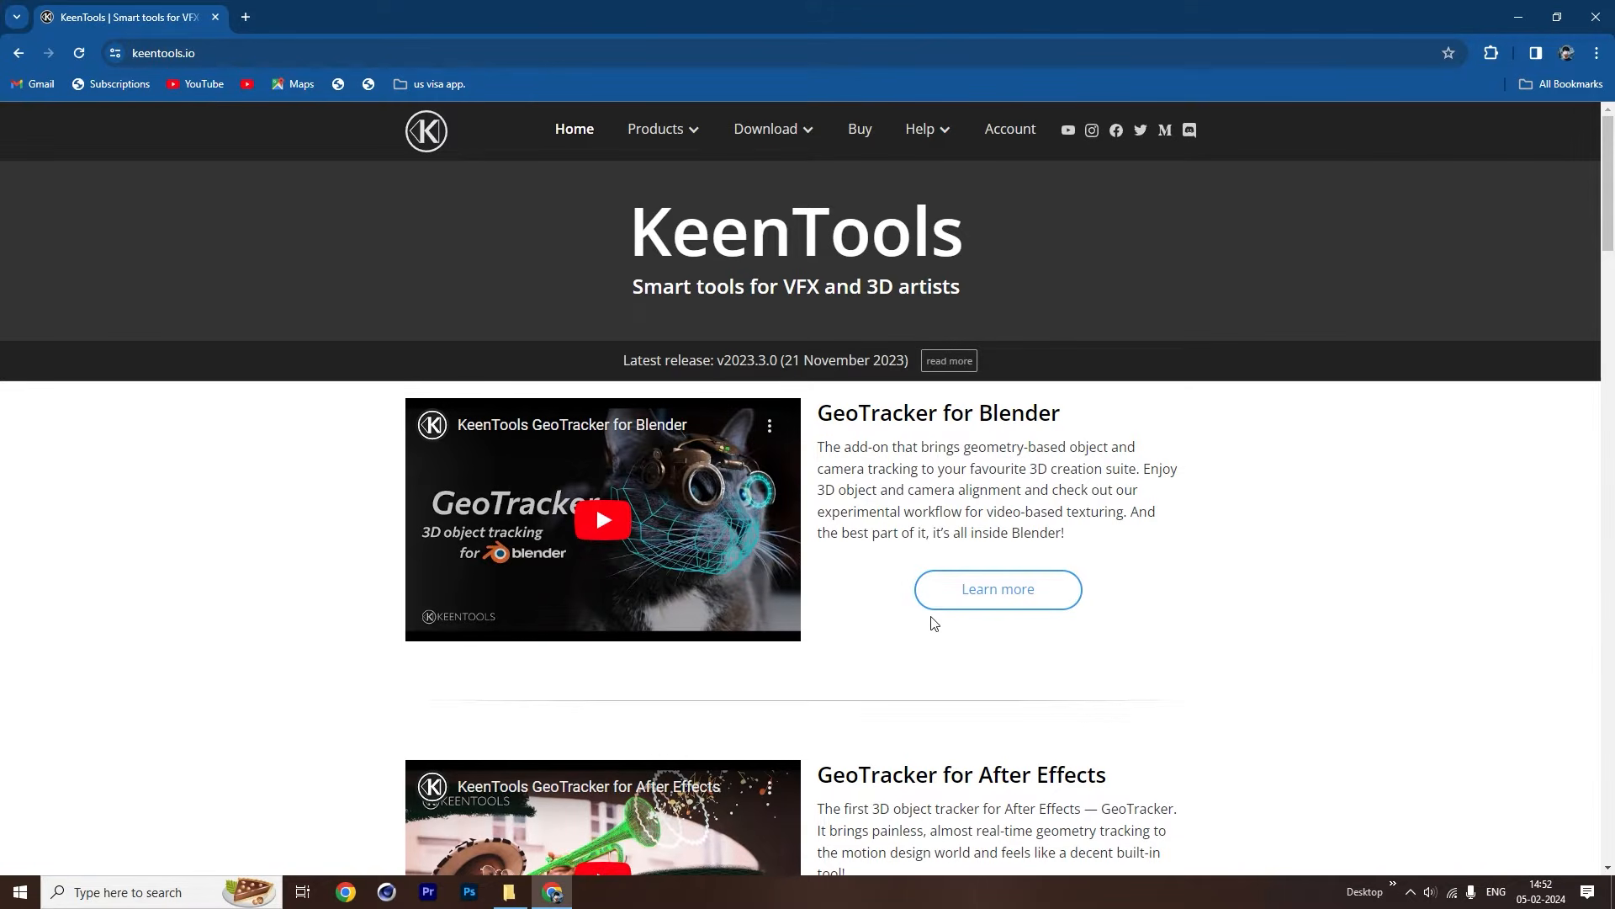
# Switch to Chrome, look through the KeenTools products and view the GeoTracker Freelancer Annual plan on the purchase page.
pyautogui.scroll(-5, 932, 621)
pyautogui.scroll(-2, 934, 623)
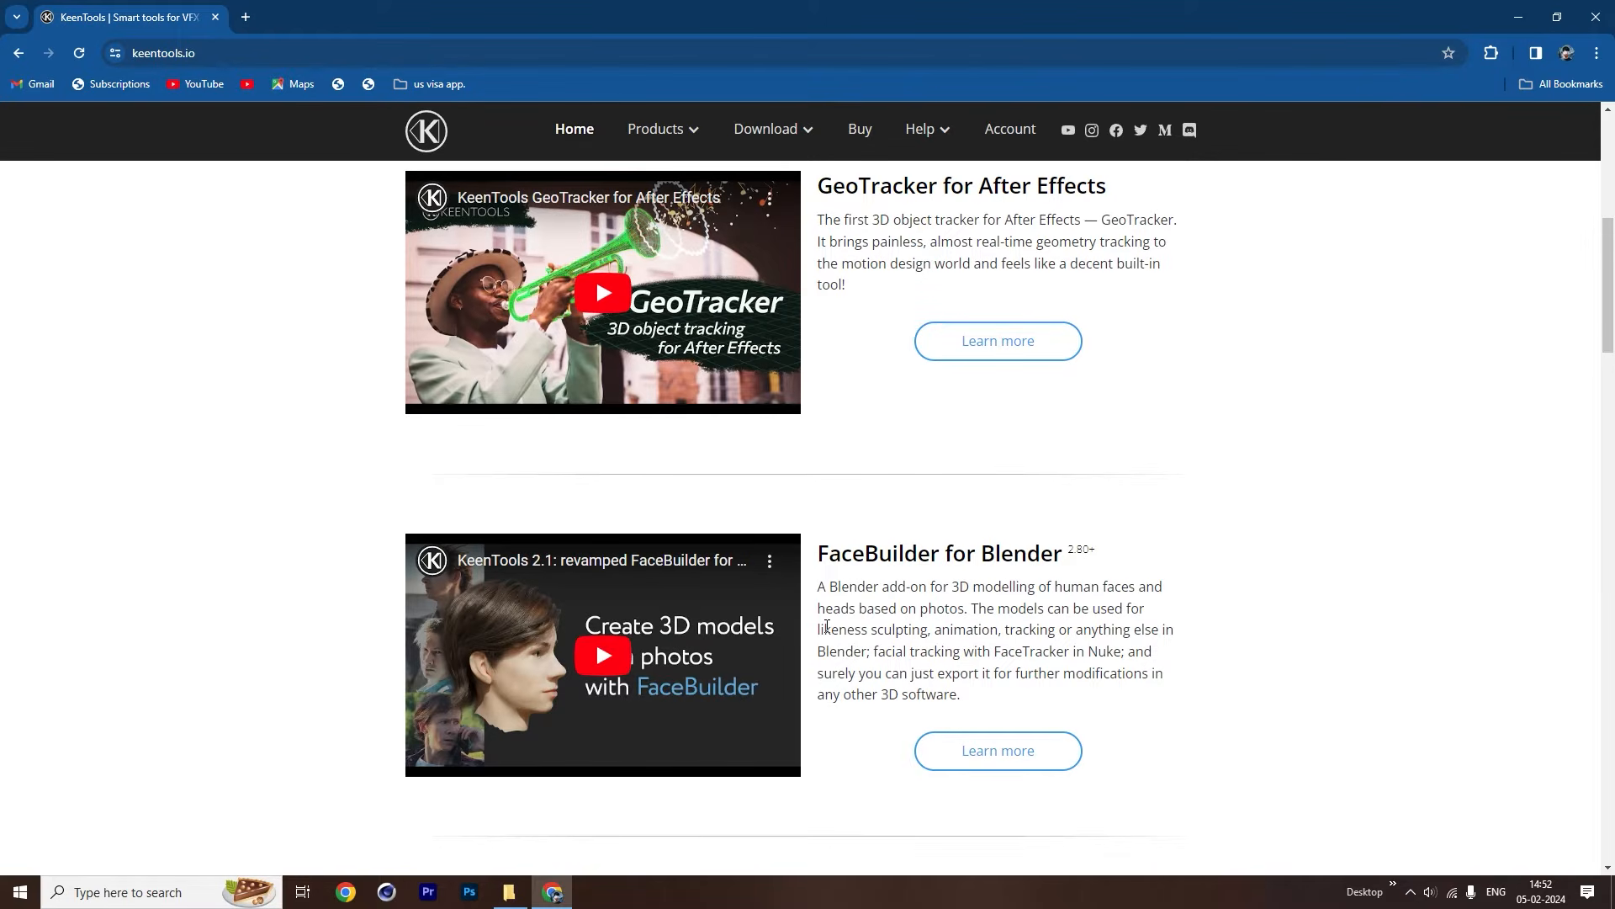
pyautogui.scroll(5, 827, 626)
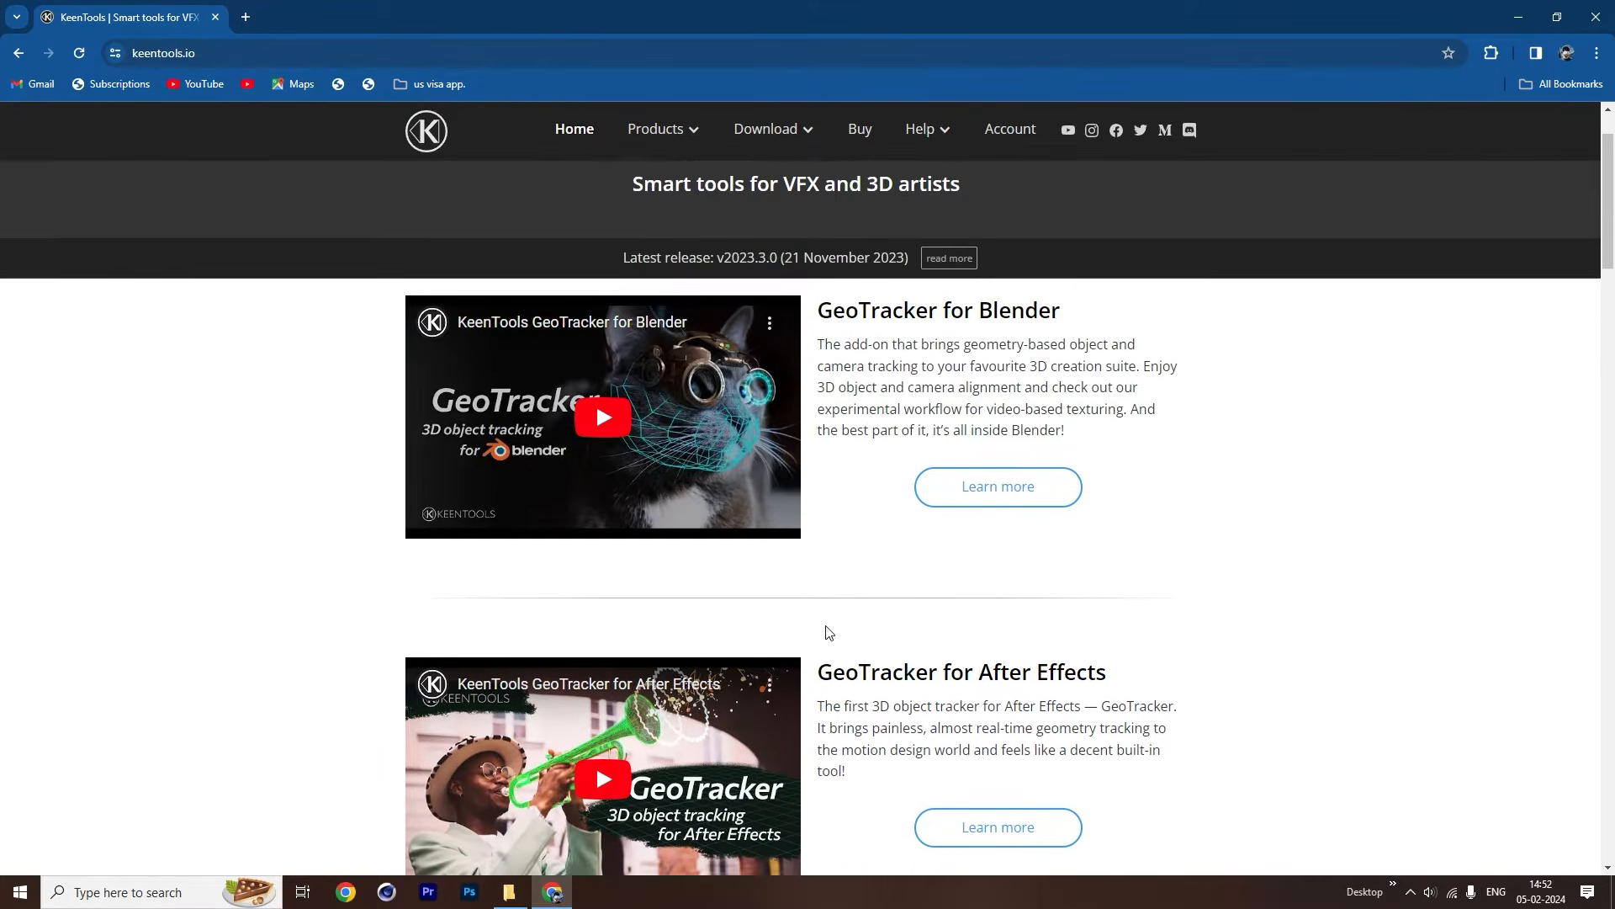
pyautogui.click(862, 138)
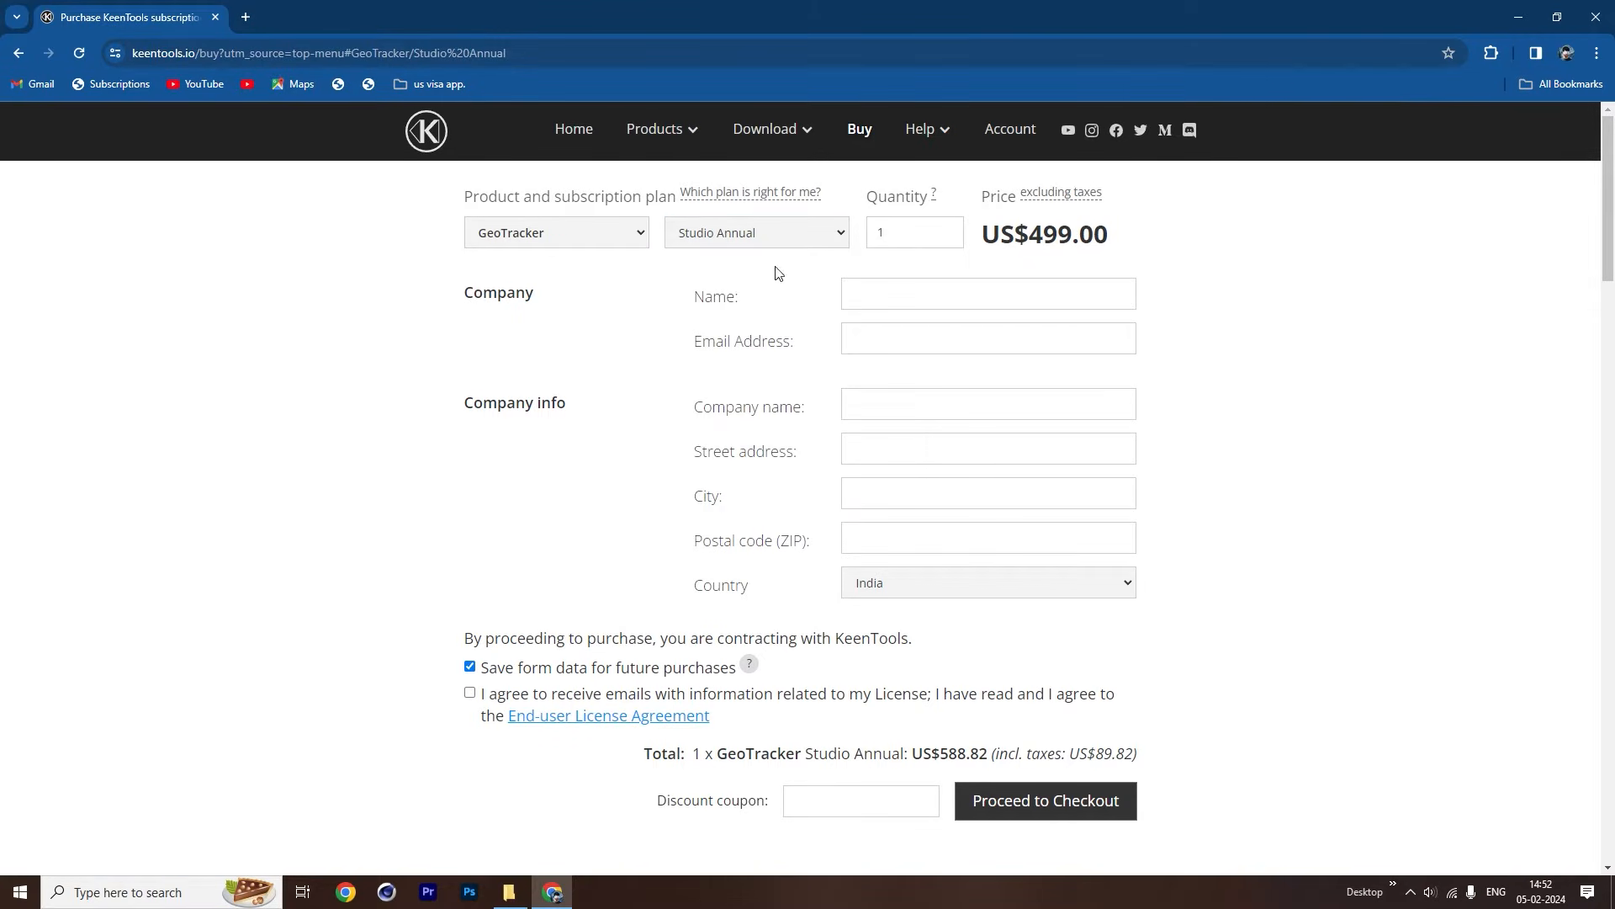
pyautogui.click(756, 232)
pyautogui.click(737, 273)
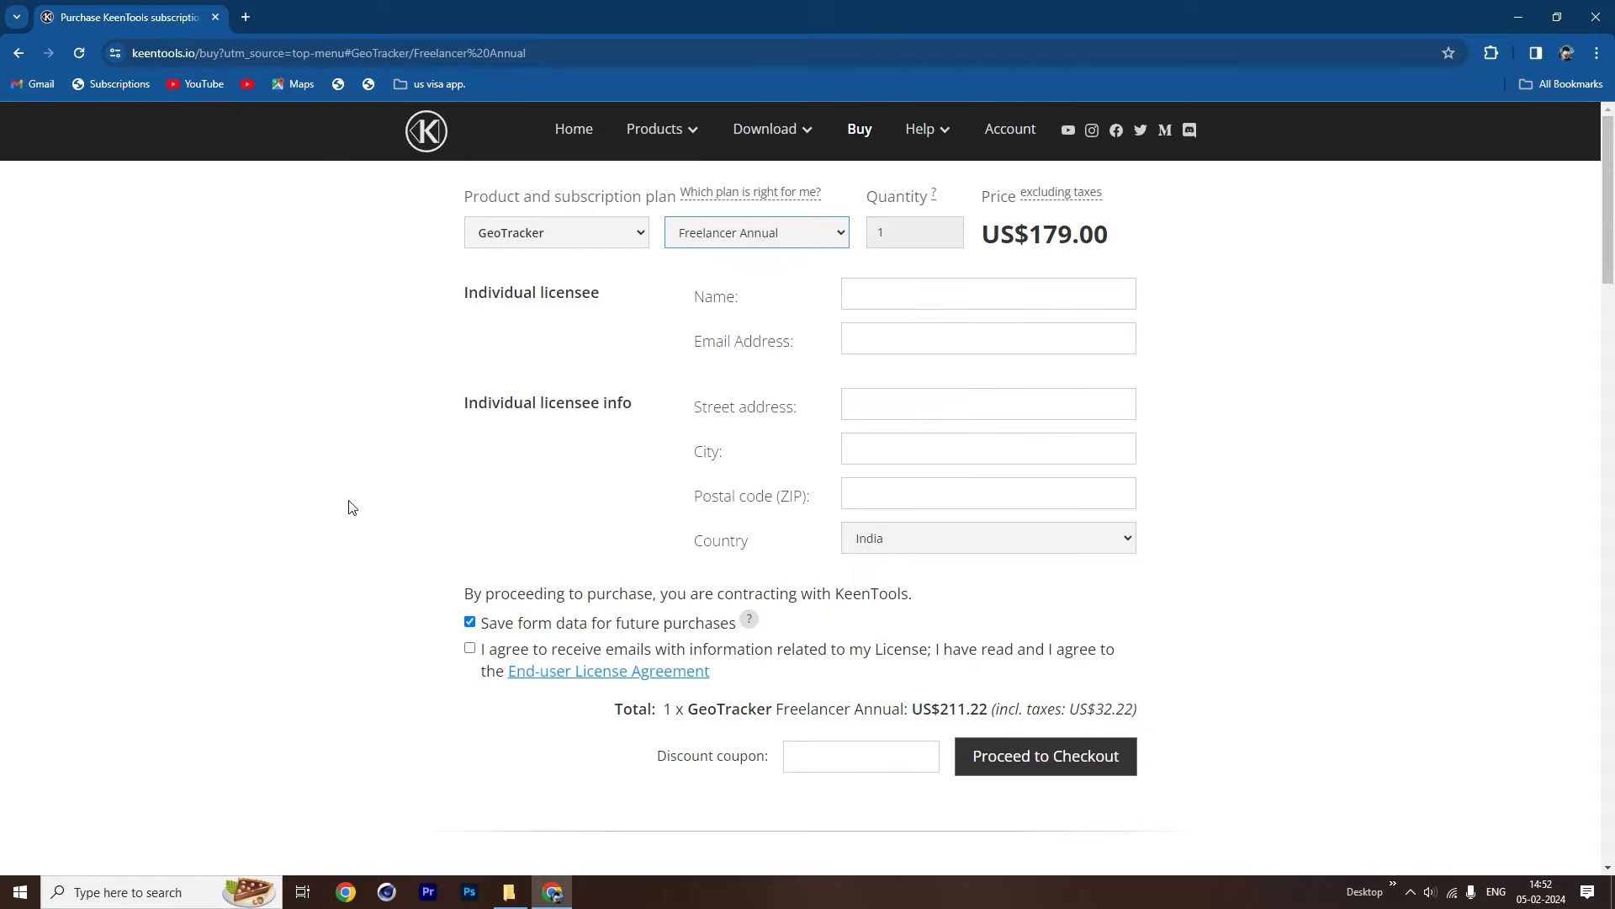
# Look up the fSpy website in a new browser tab, dismiss the security pop-up and view the page.
pyautogui.click(247, 16)
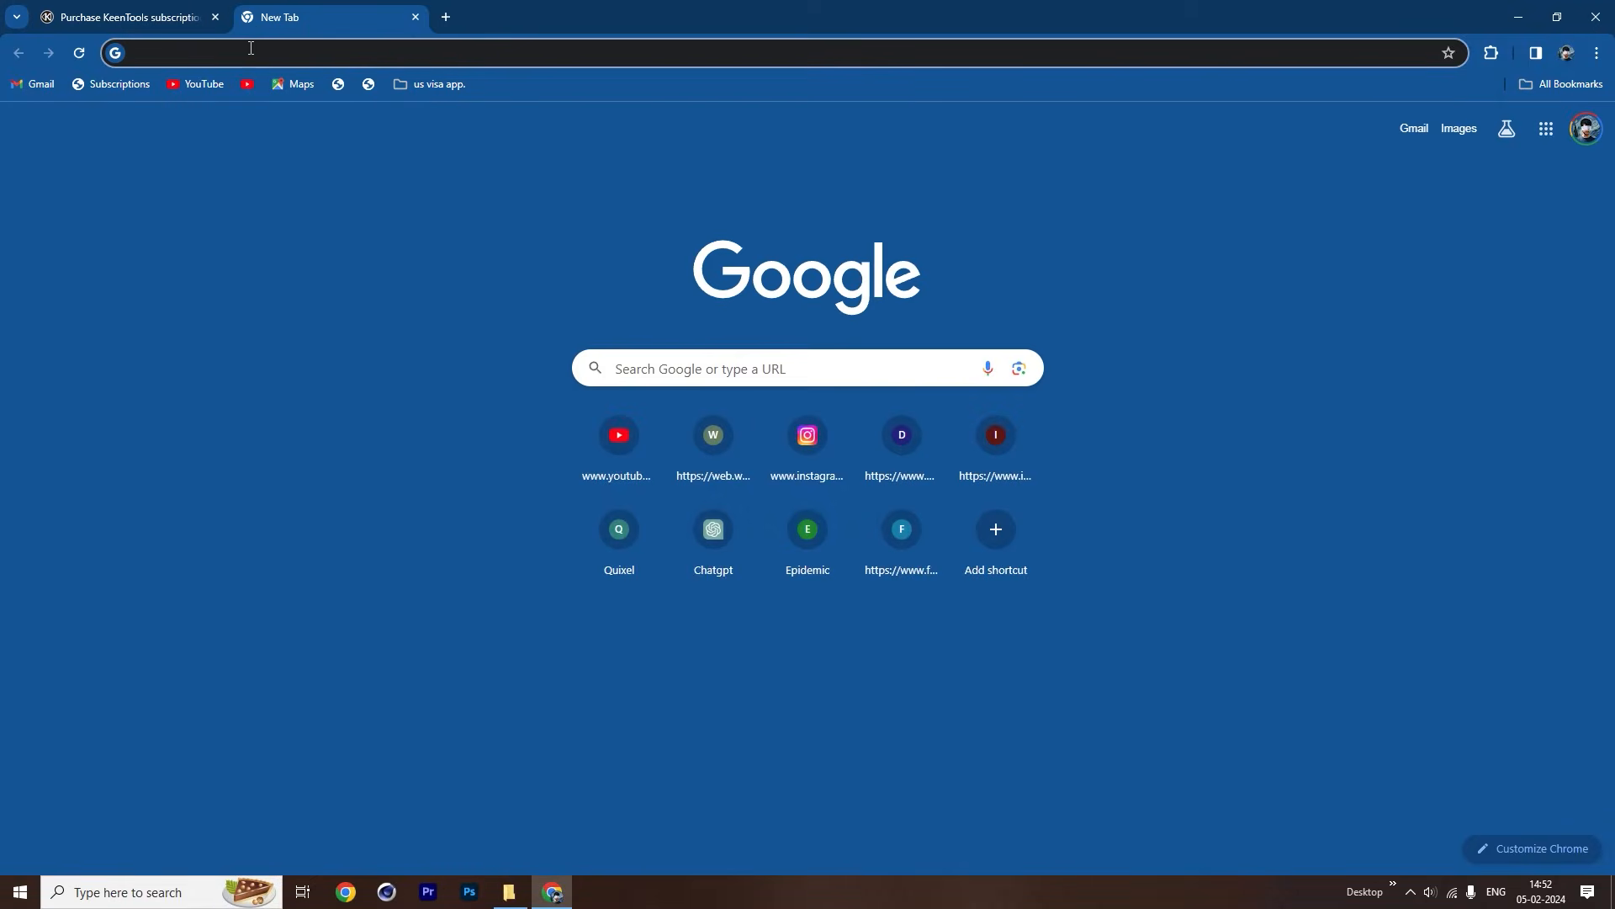
pyautogui.click(251, 48)
pyautogui.write('fspay')
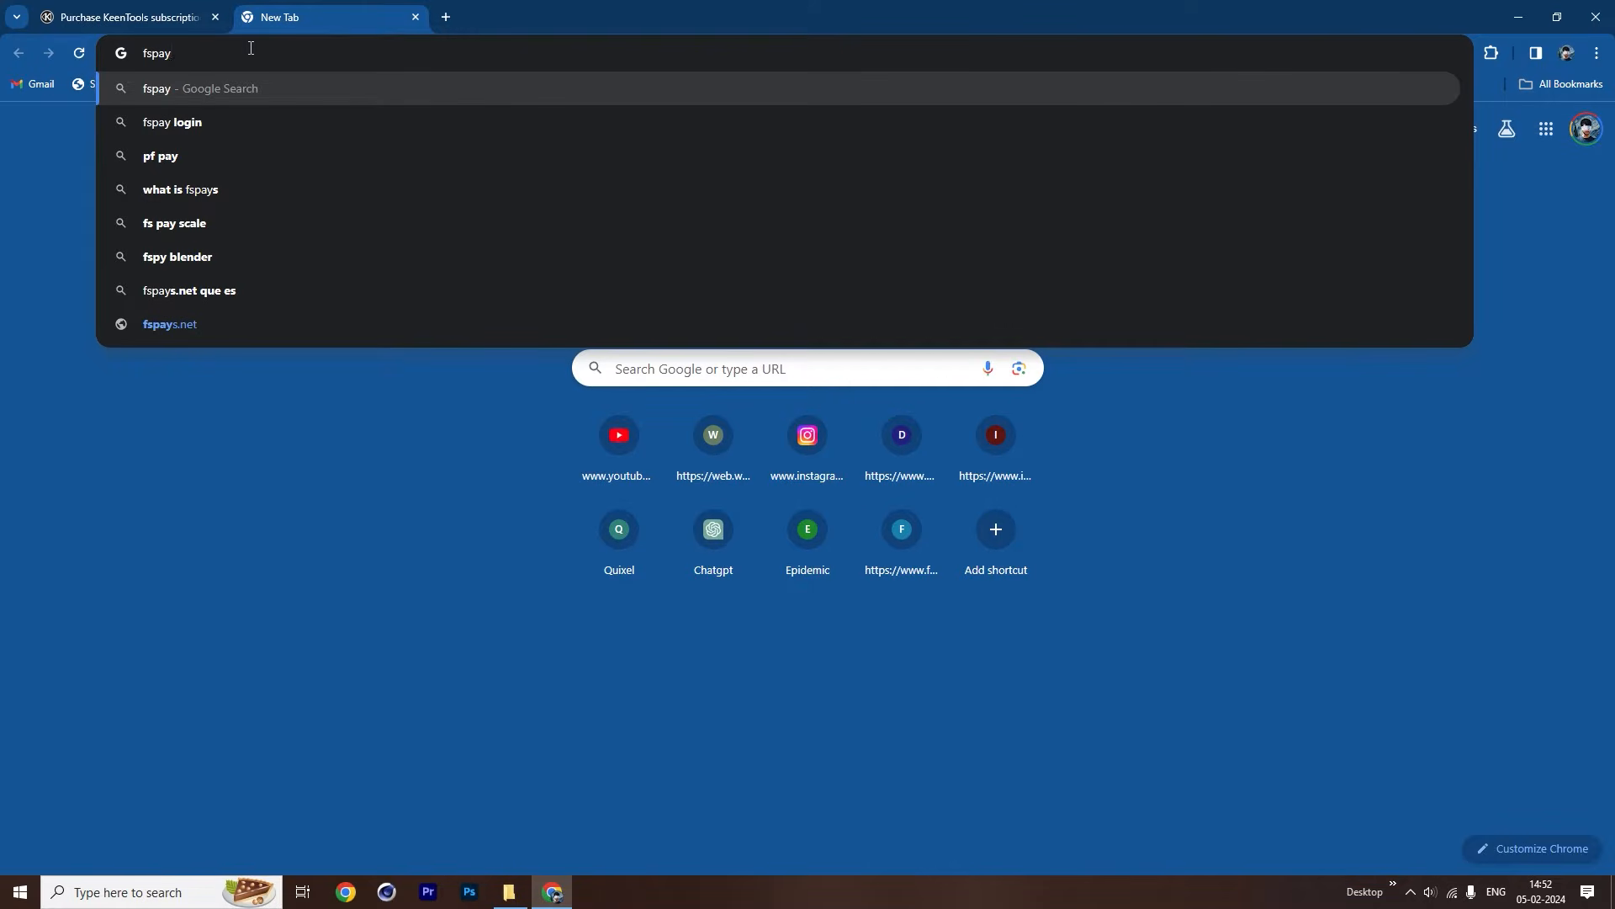
pyautogui.click(239, 118)
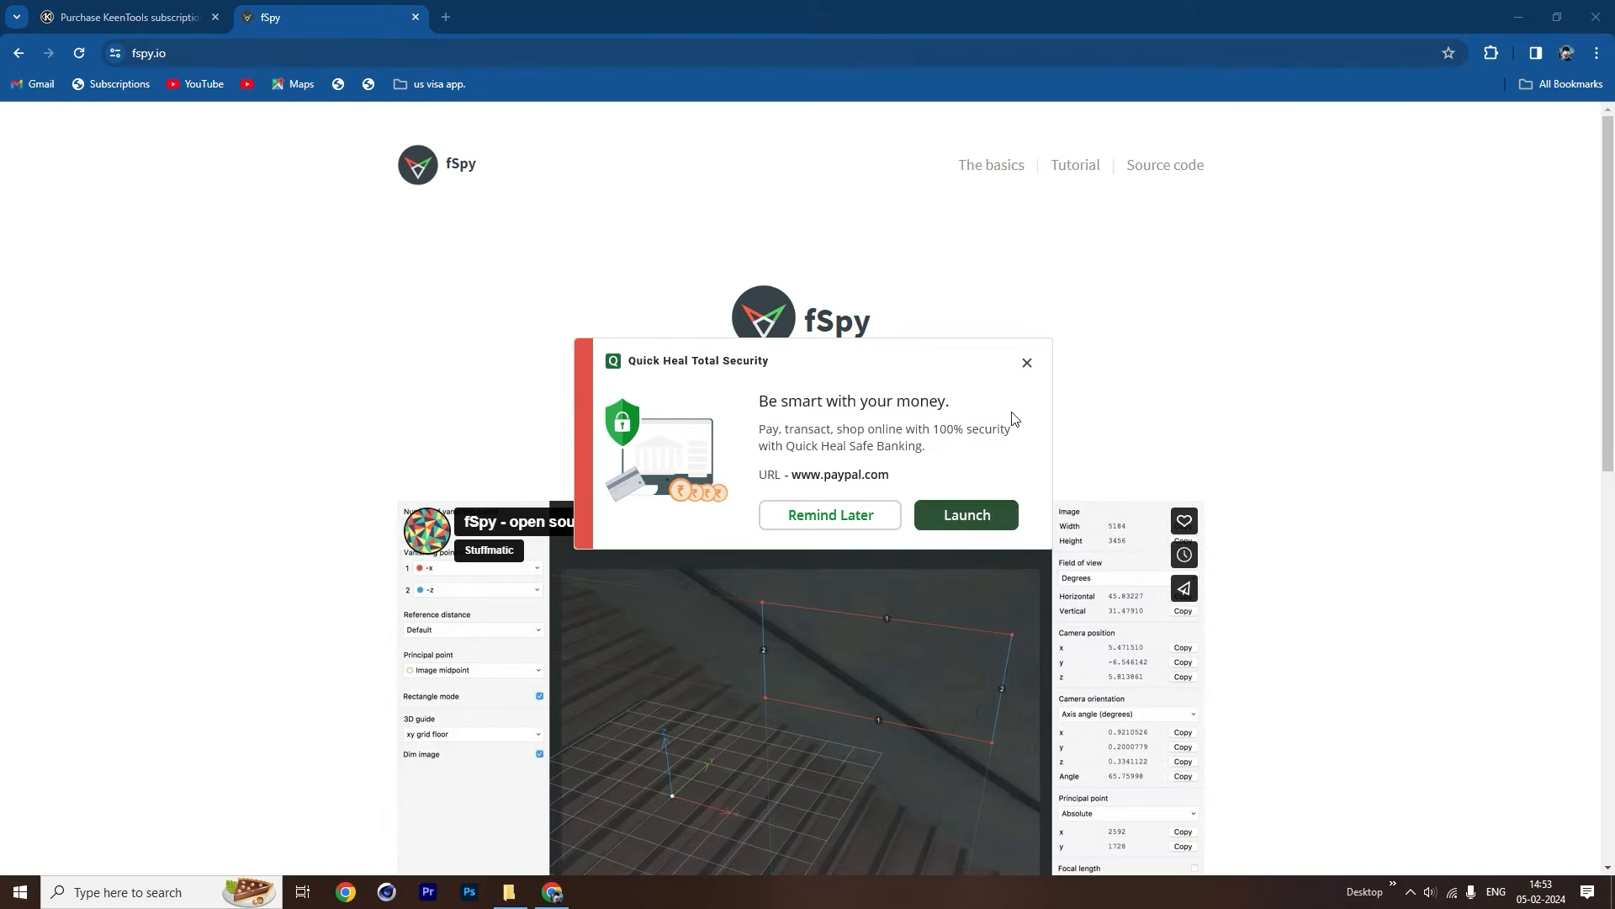
pyautogui.click(1028, 366)
pyautogui.scroll(-5, 1094, 505)
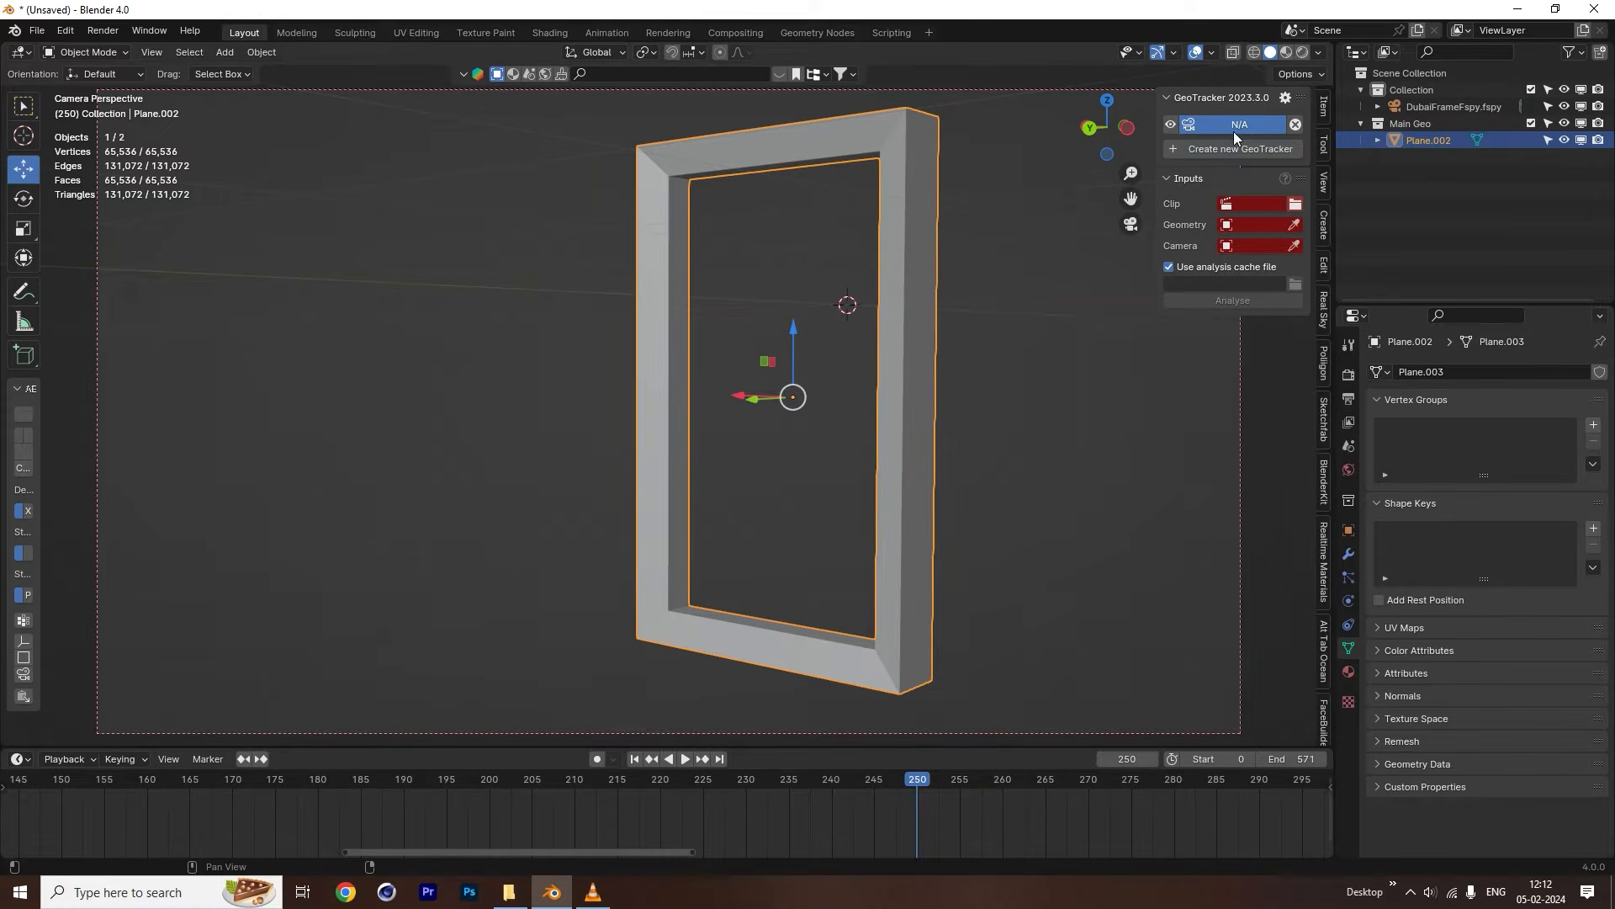
# Fill the GeoTracker inputs with the dubai_frame_seq_00000.png sequence as clip, Plane.002 as geometry and DubaiFrameFspy.fspy as camera.
pyautogui.click(1296, 206)
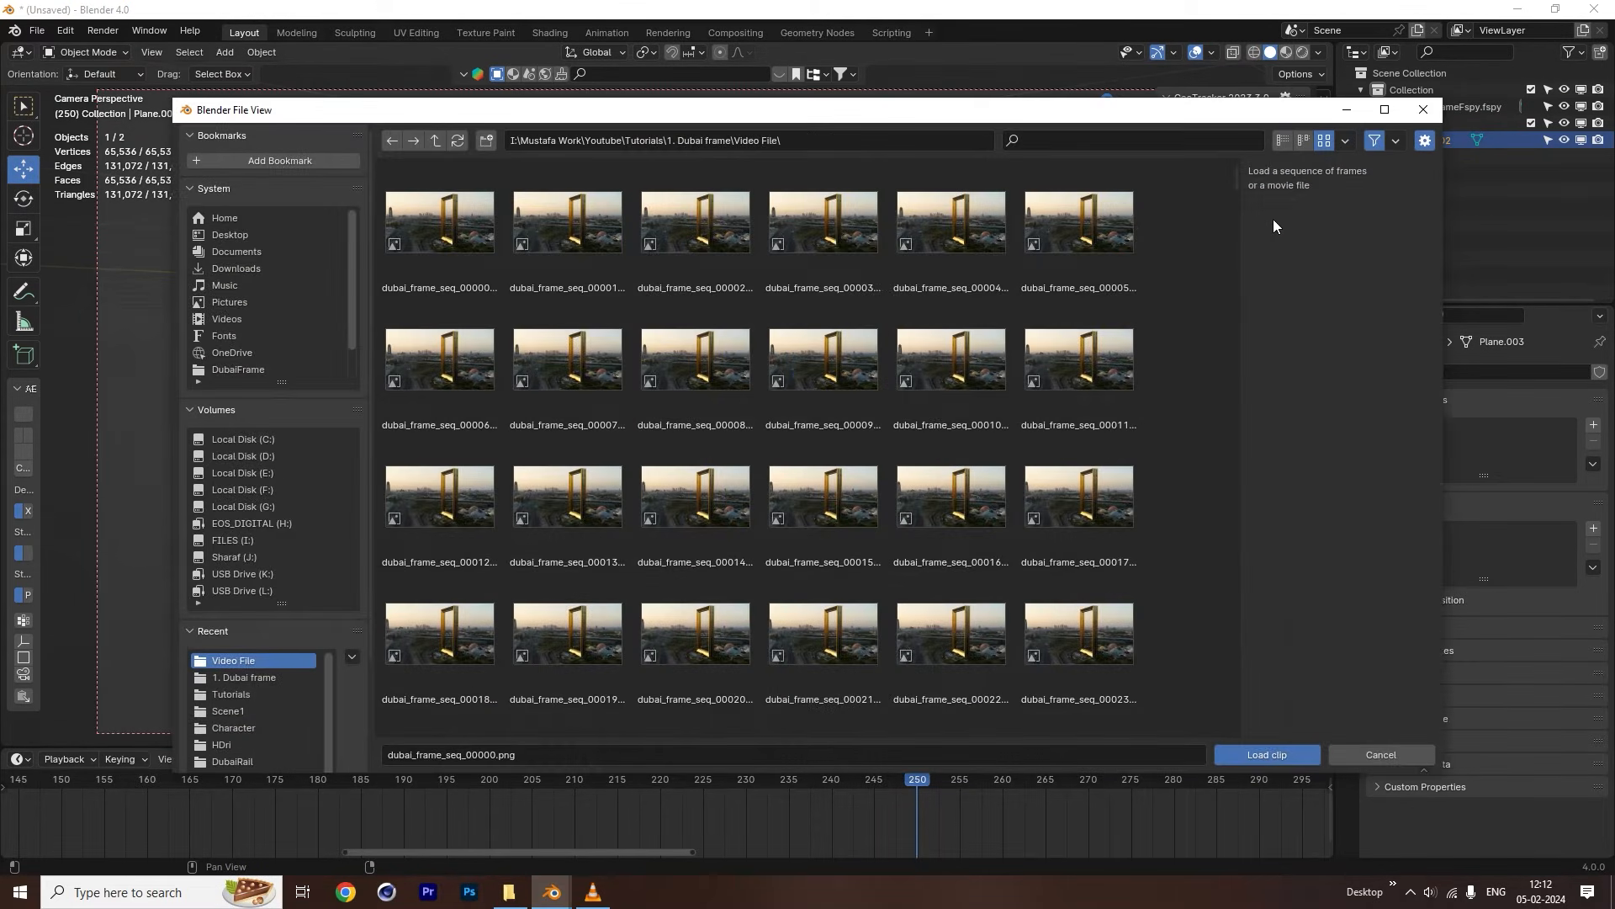
pyautogui.click(1246, 746)
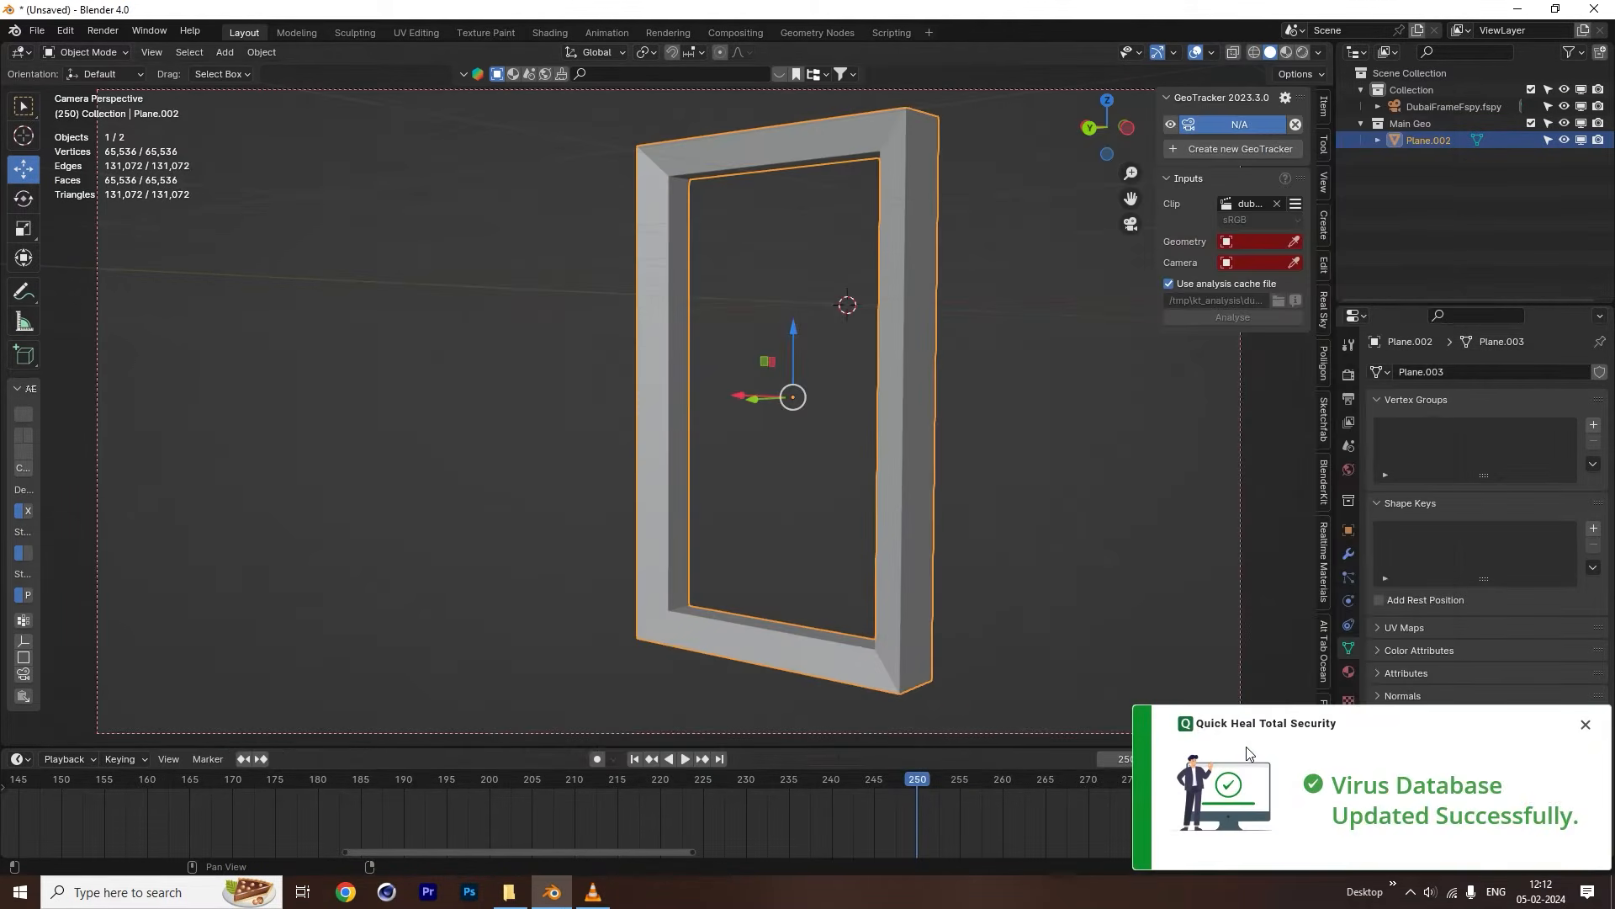
pyautogui.click(1585, 726)
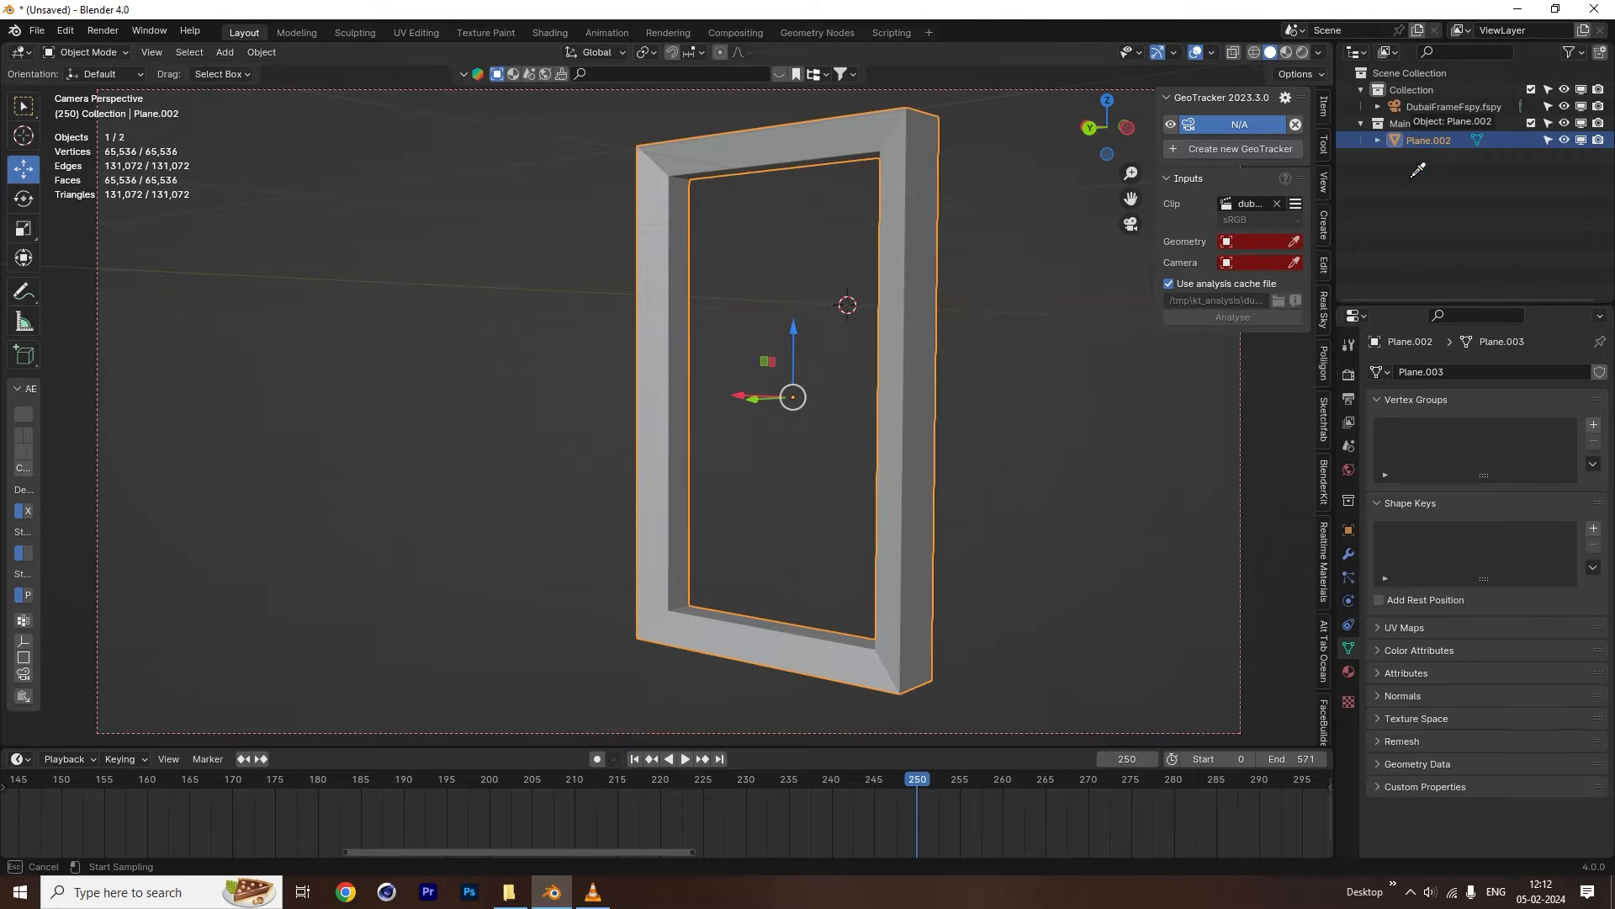
pyautogui.click(1435, 139)
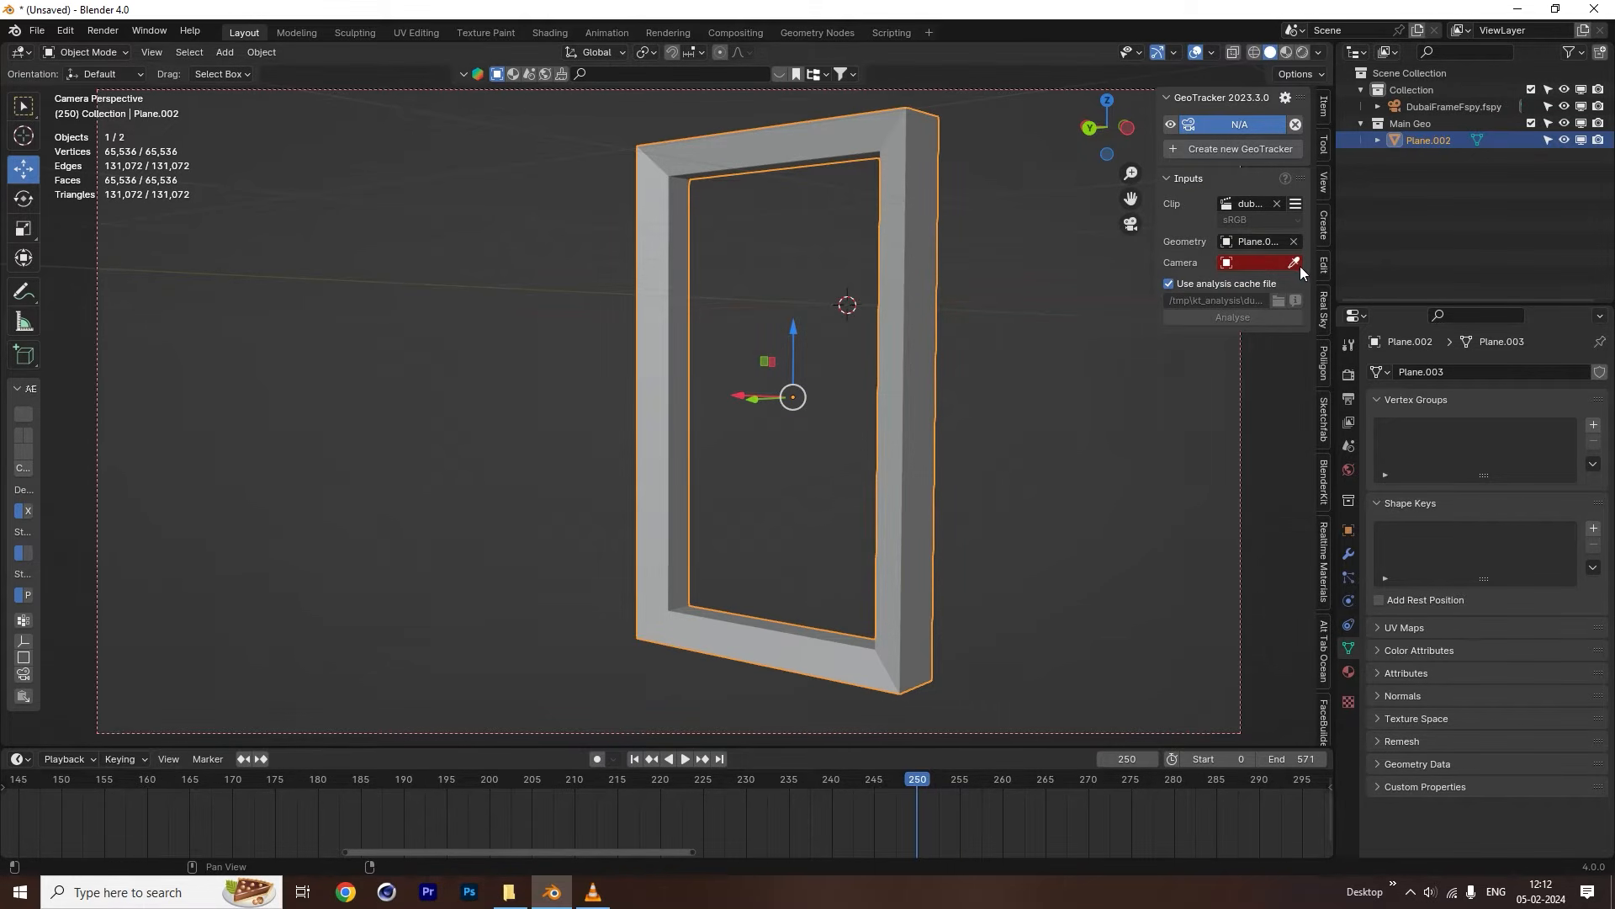
pyautogui.click(1419, 107)
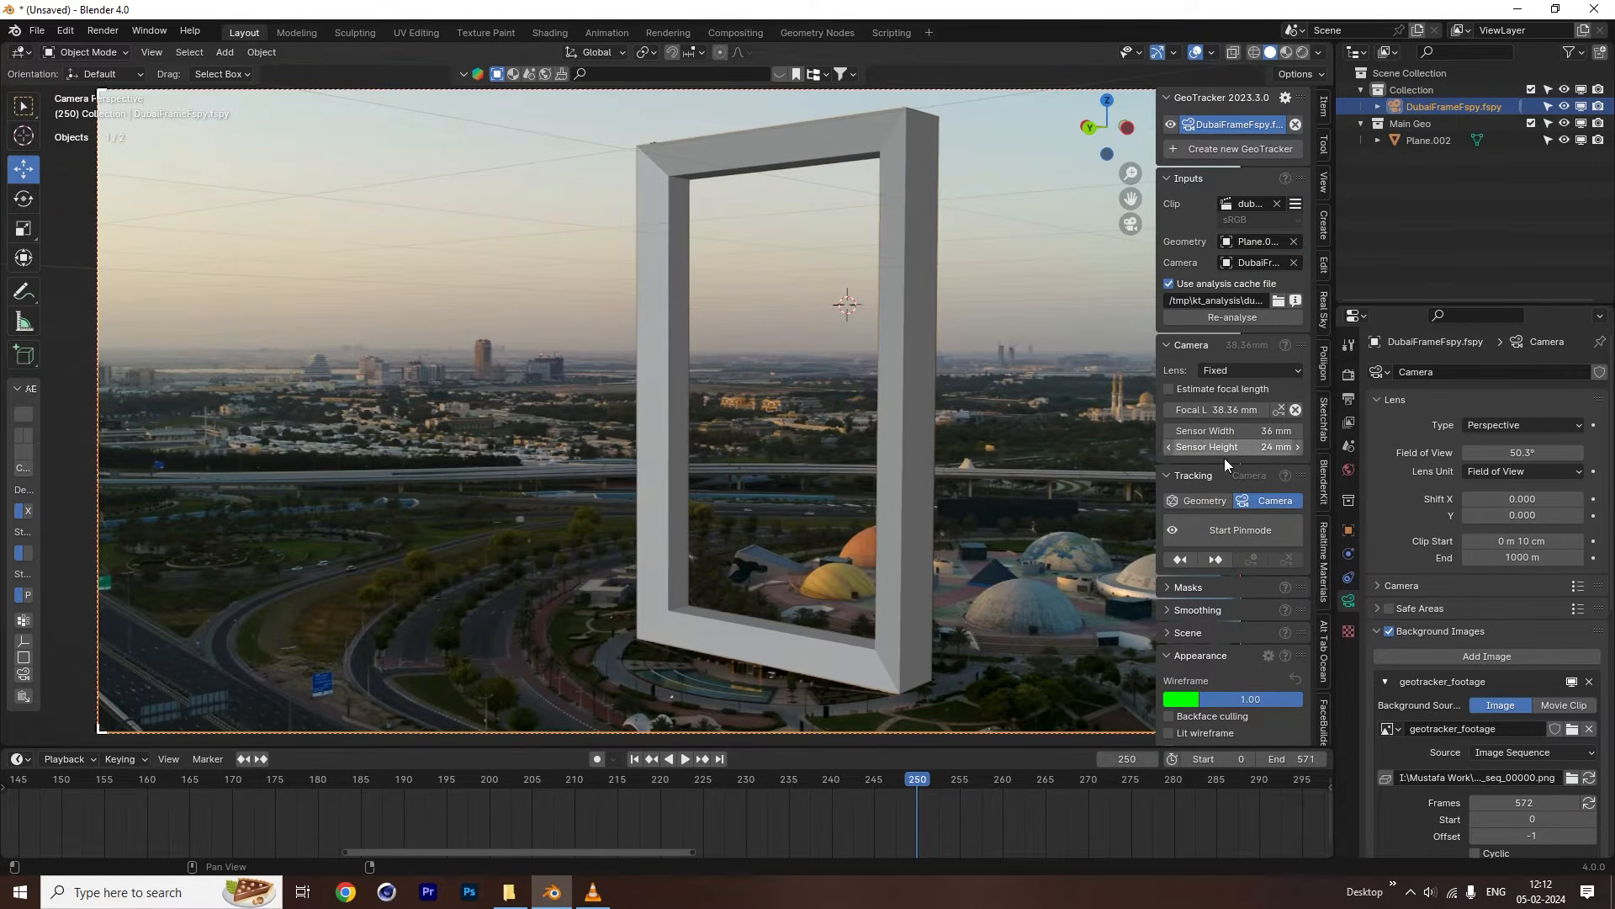
# Start Pinmode for the frame, keeping the wireframe opacity at 1.00 and darkening the background exposure to -1.62.
pyautogui.click(905, 367)
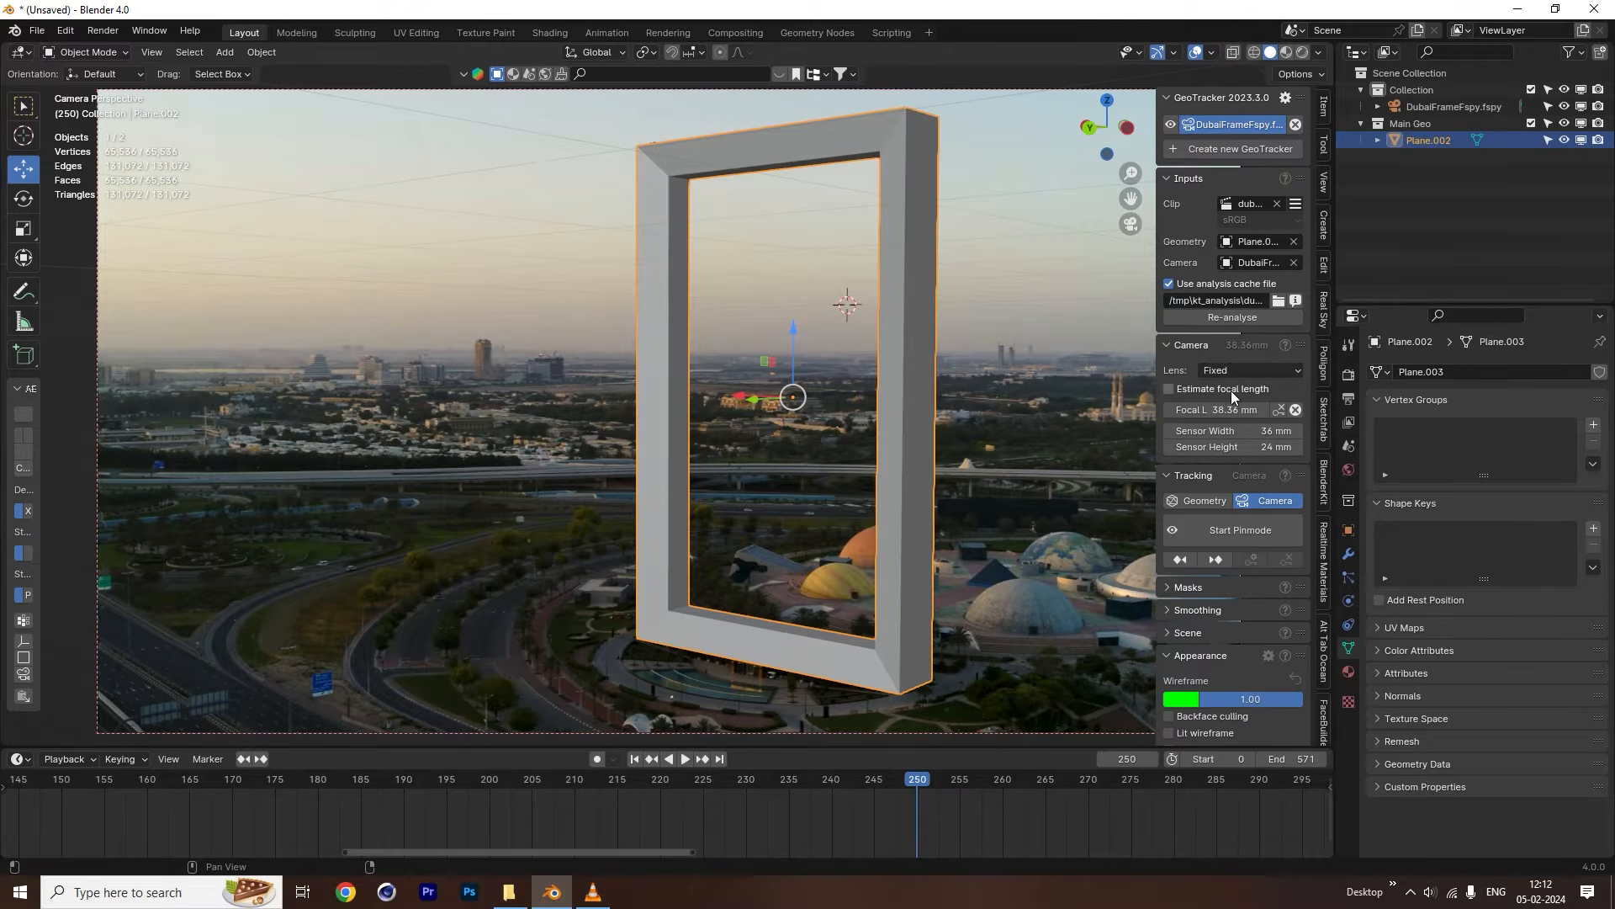
pyautogui.click(1250, 525)
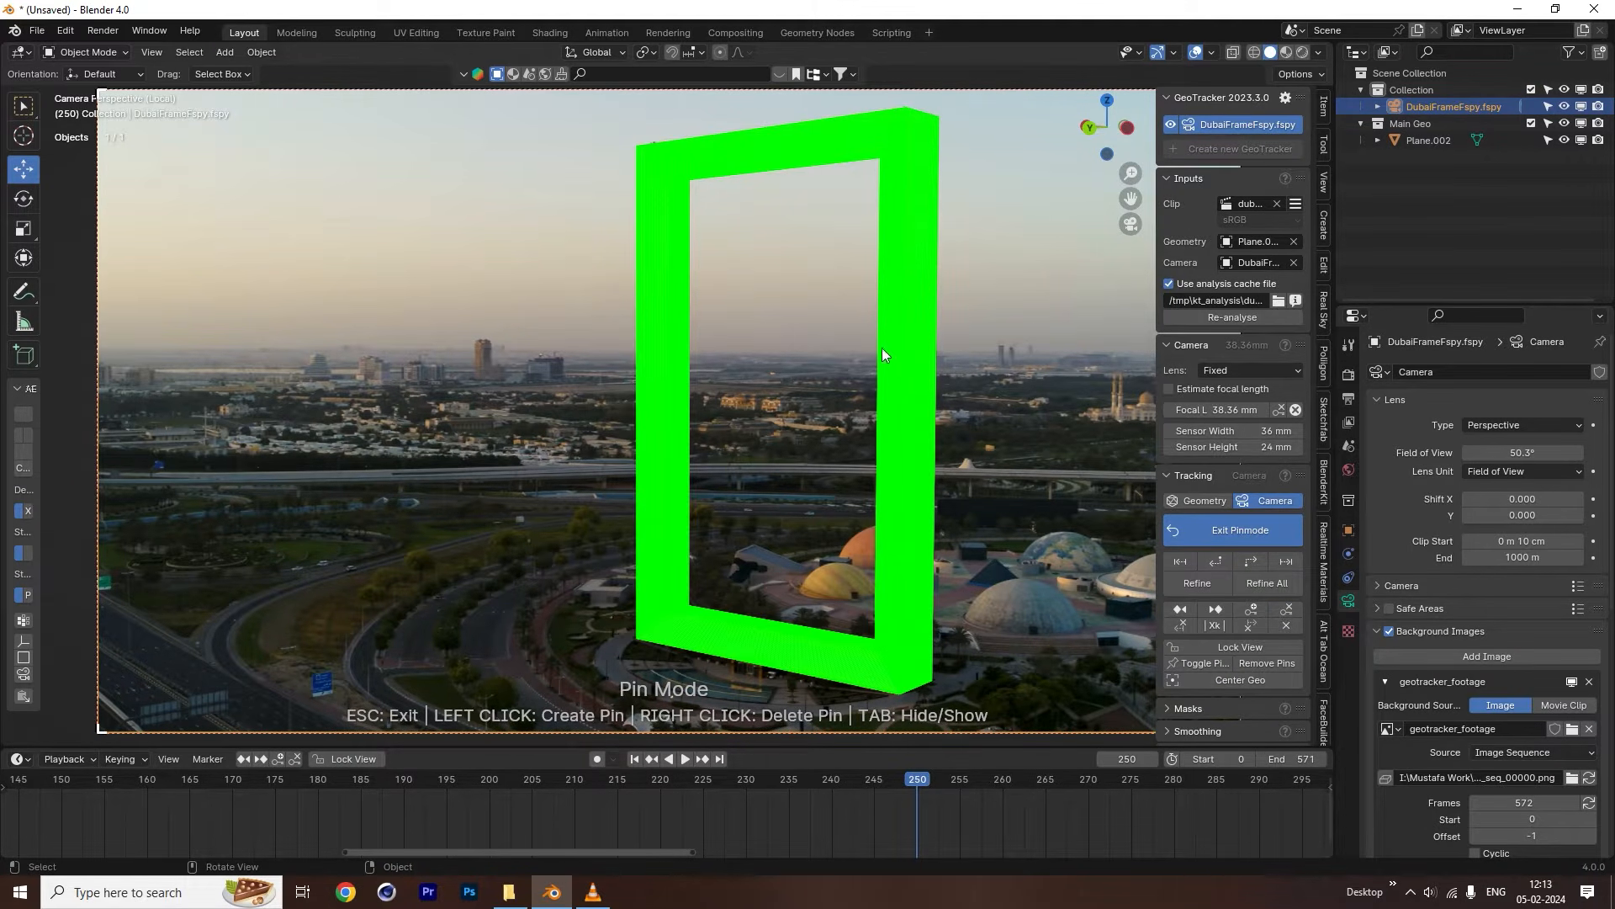
pyautogui.scroll(-8, 1234, 525)
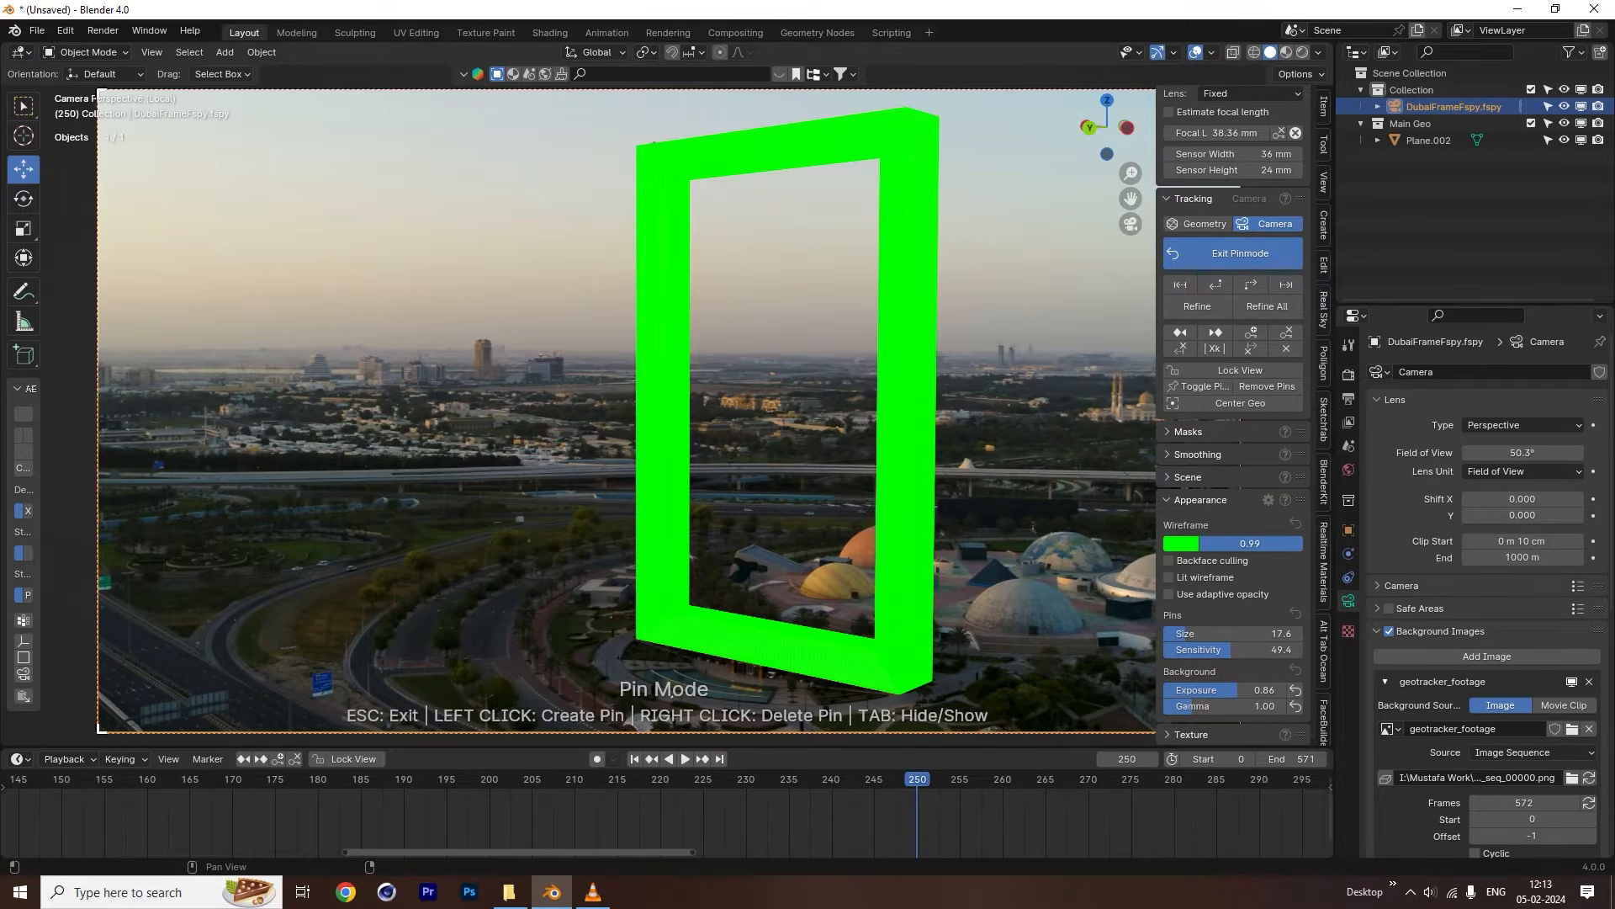
pyautogui.moveTo(1300, 544)
pyautogui.mouseDown()
pyautogui.moveTo(1212, 543)
pyautogui.moveTo(1292, 544)
pyautogui.mouseUp()
pyautogui.moveTo(1234, 690); pyautogui.dragTo(1189, 690)
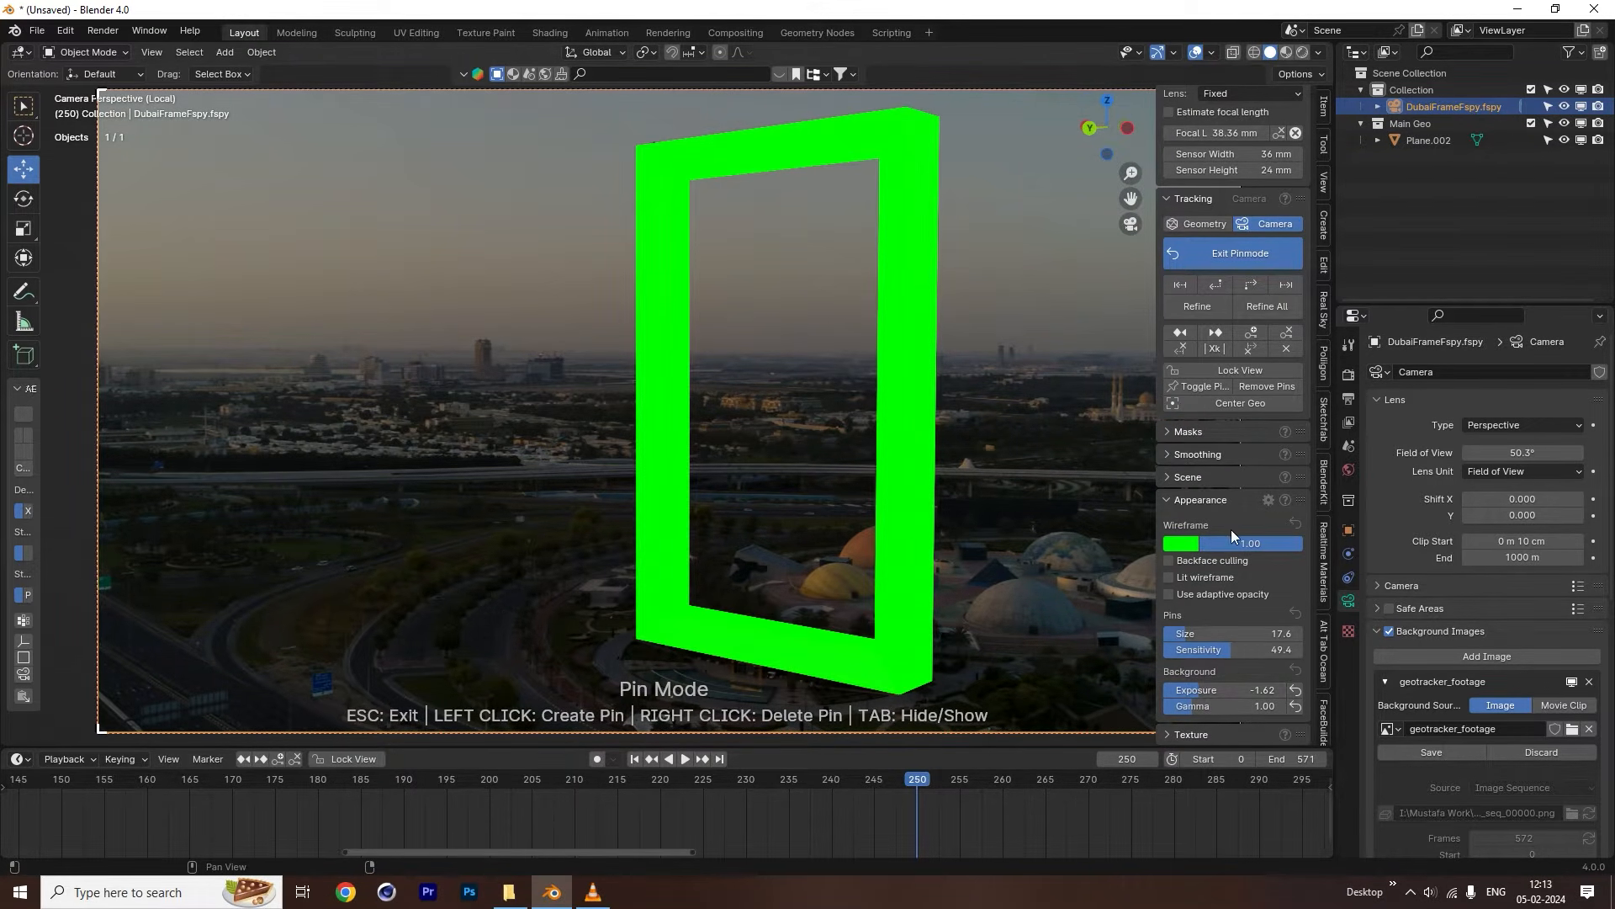
# Track the camera forward from frame 250 to the end of the clip.
pyautogui.scroll(1, 1230, 530)
pyautogui.scroll(7, 1230, 545)
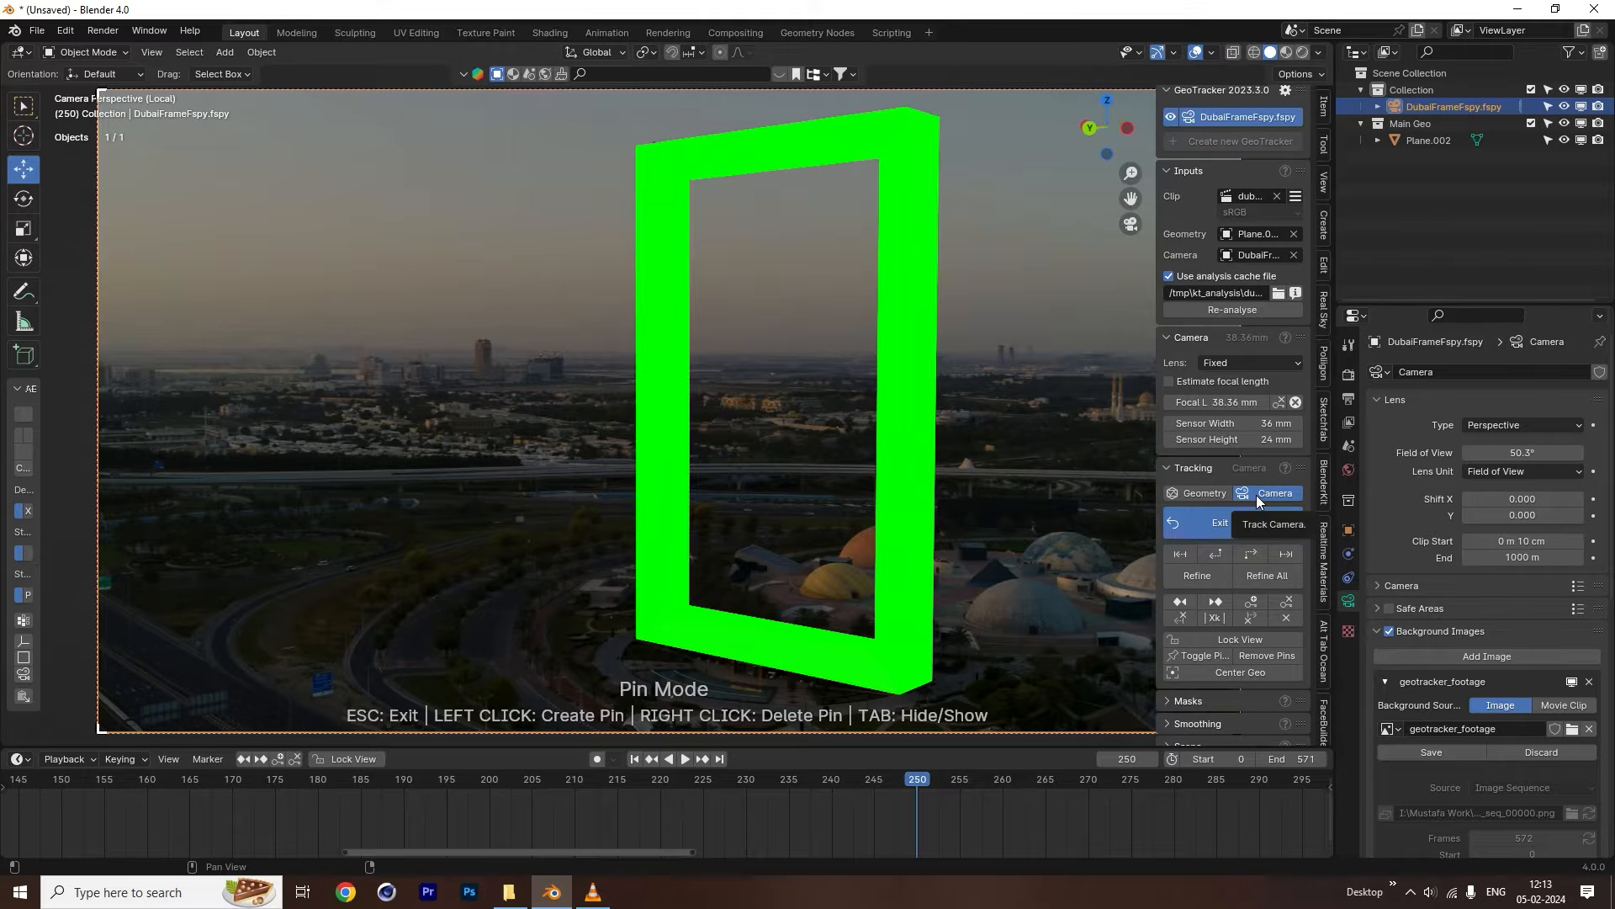
pyautogui.click(1244, 552)
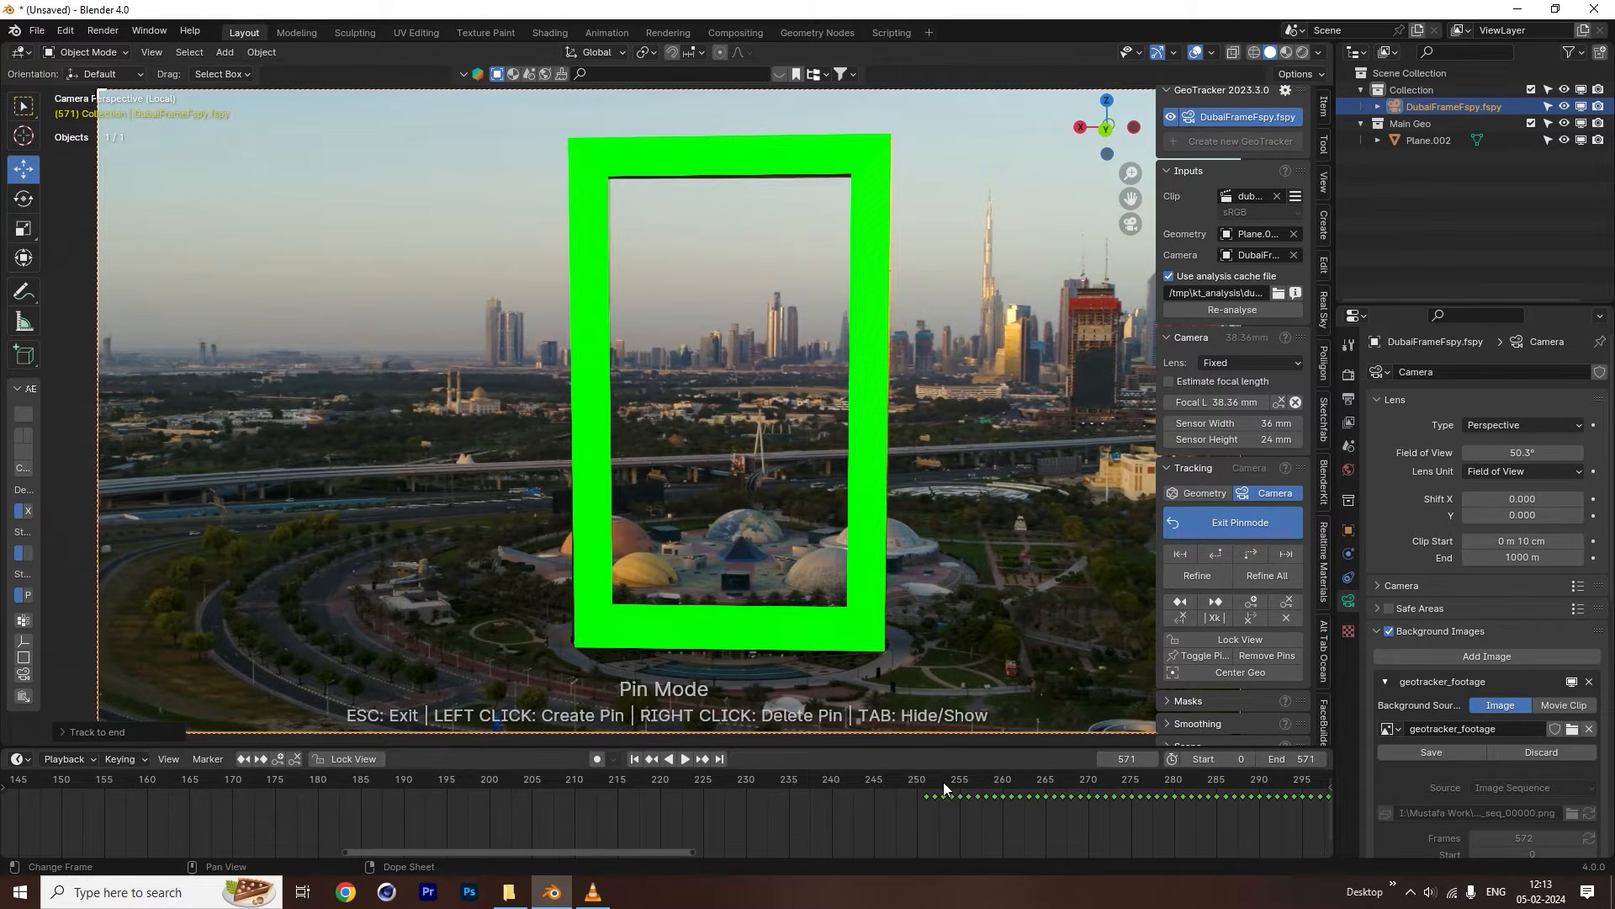
# Track the camera backward from frame 251 to the start of the clip and exit Pinmode.
pyautogui.moveTo(943, 787); pyautogui.dragTo(927, 778)
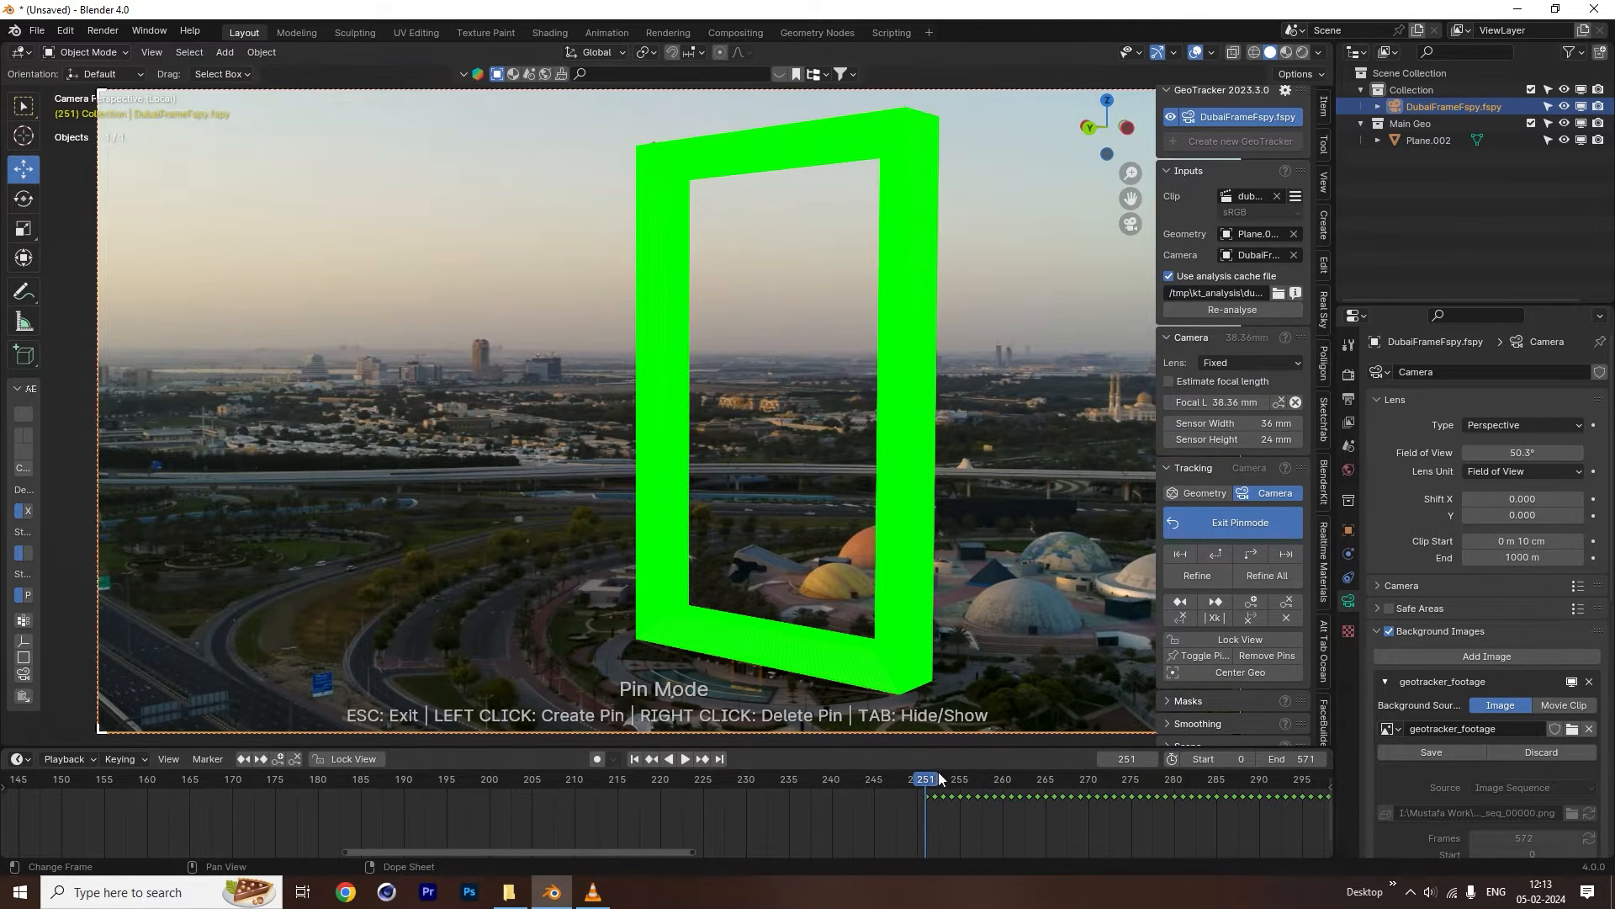
pyautogui.click(1220, 552)
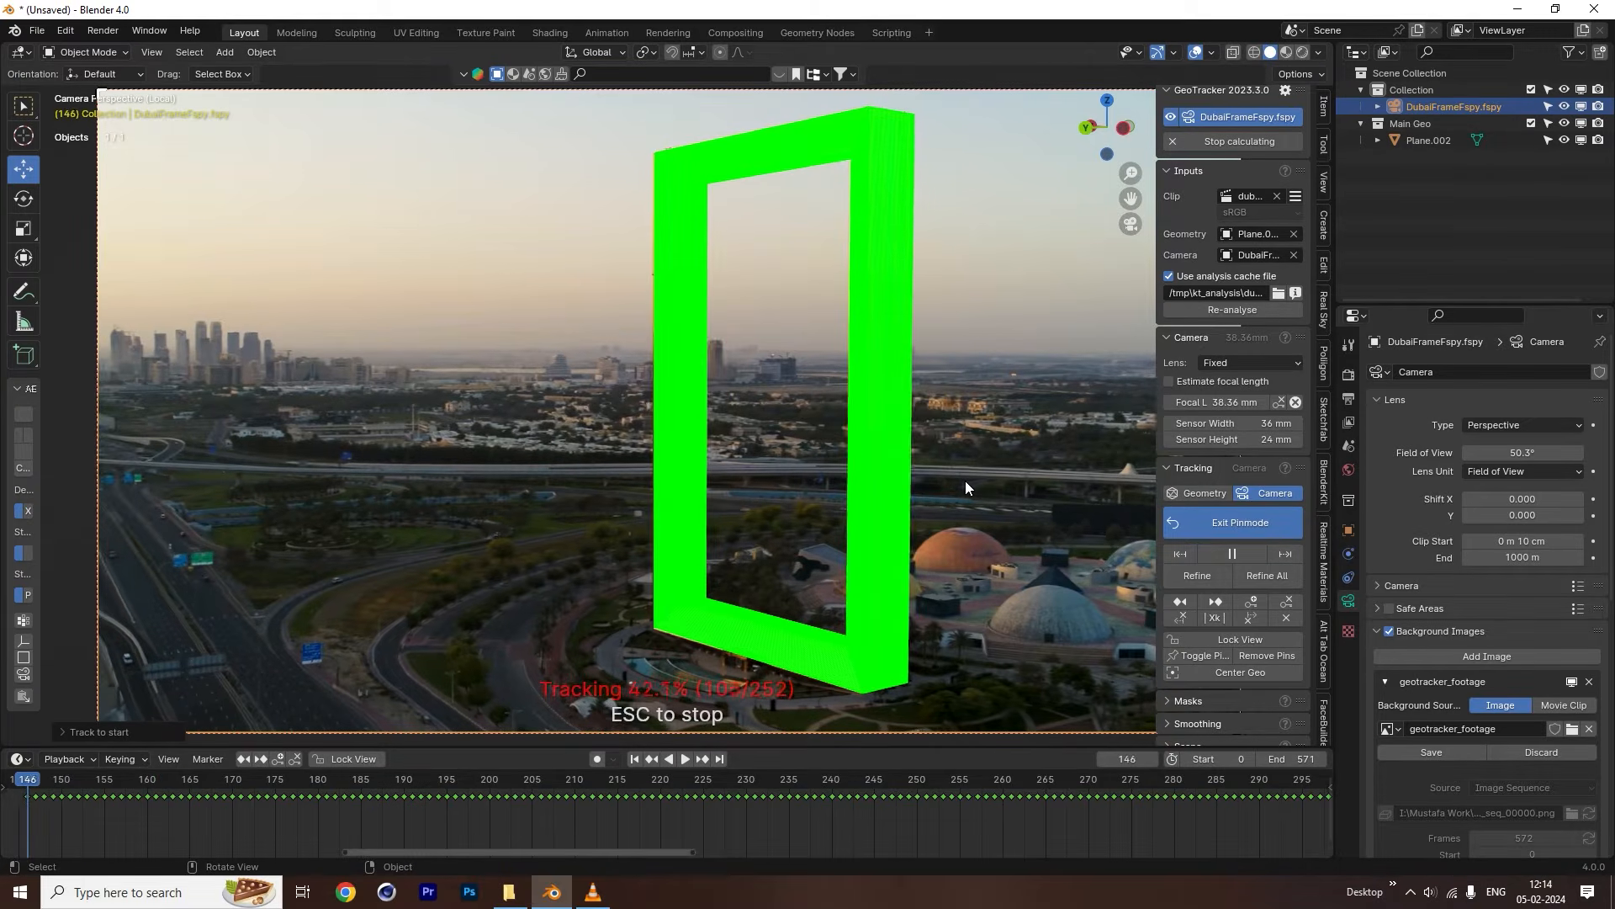
pyautogui.scroll(-6, 749, 814)
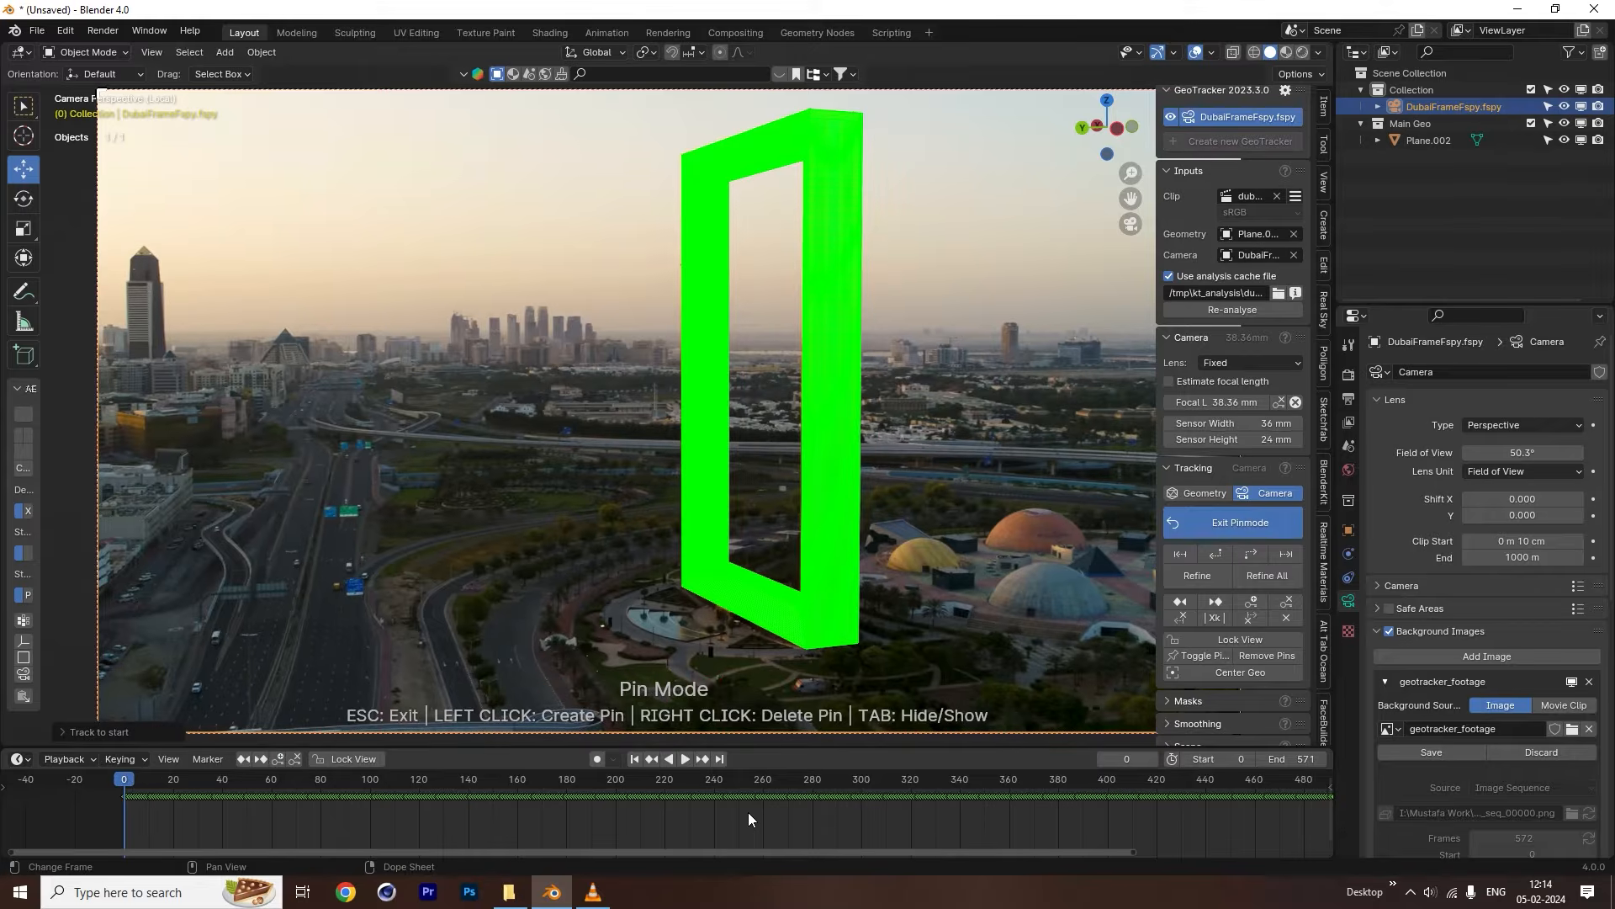
pyautogui.click(1249, 522)
# Scrub to the frames around 250 and briefly play them to check the background footage brightness.
pyautogui.moveTo(125, 783); pyautogui.dragTo(743, 804)
pyautogui.scroll(7, 749, 805)
pyautogui.scroll(3, 931, 833)
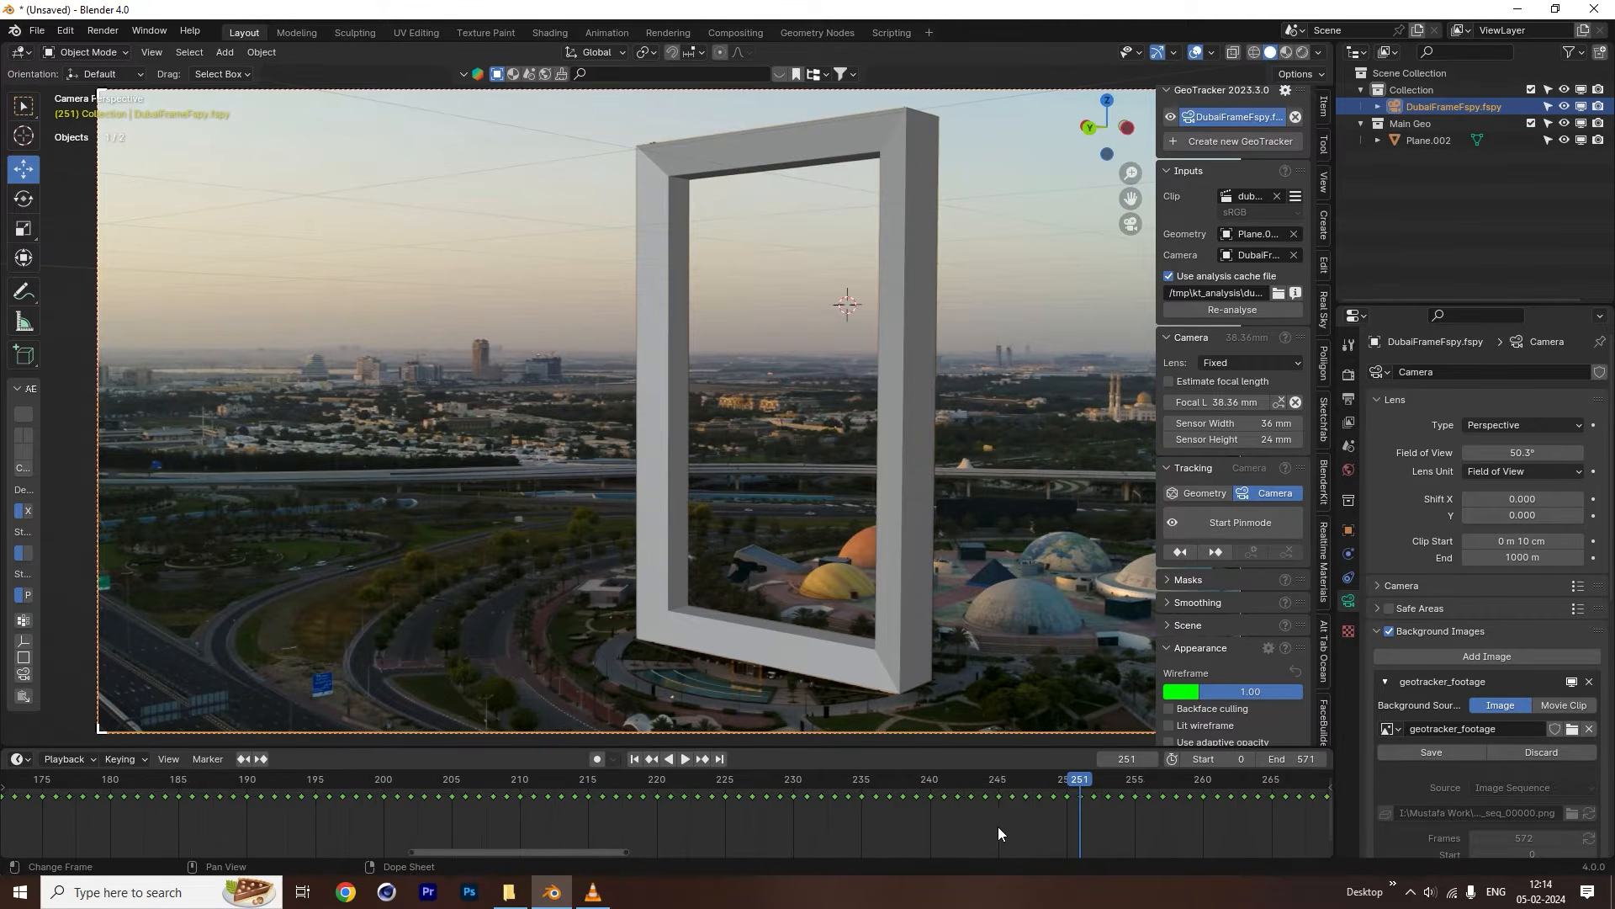
pyautogui.click(885, 779)
pyautogui.press('space')
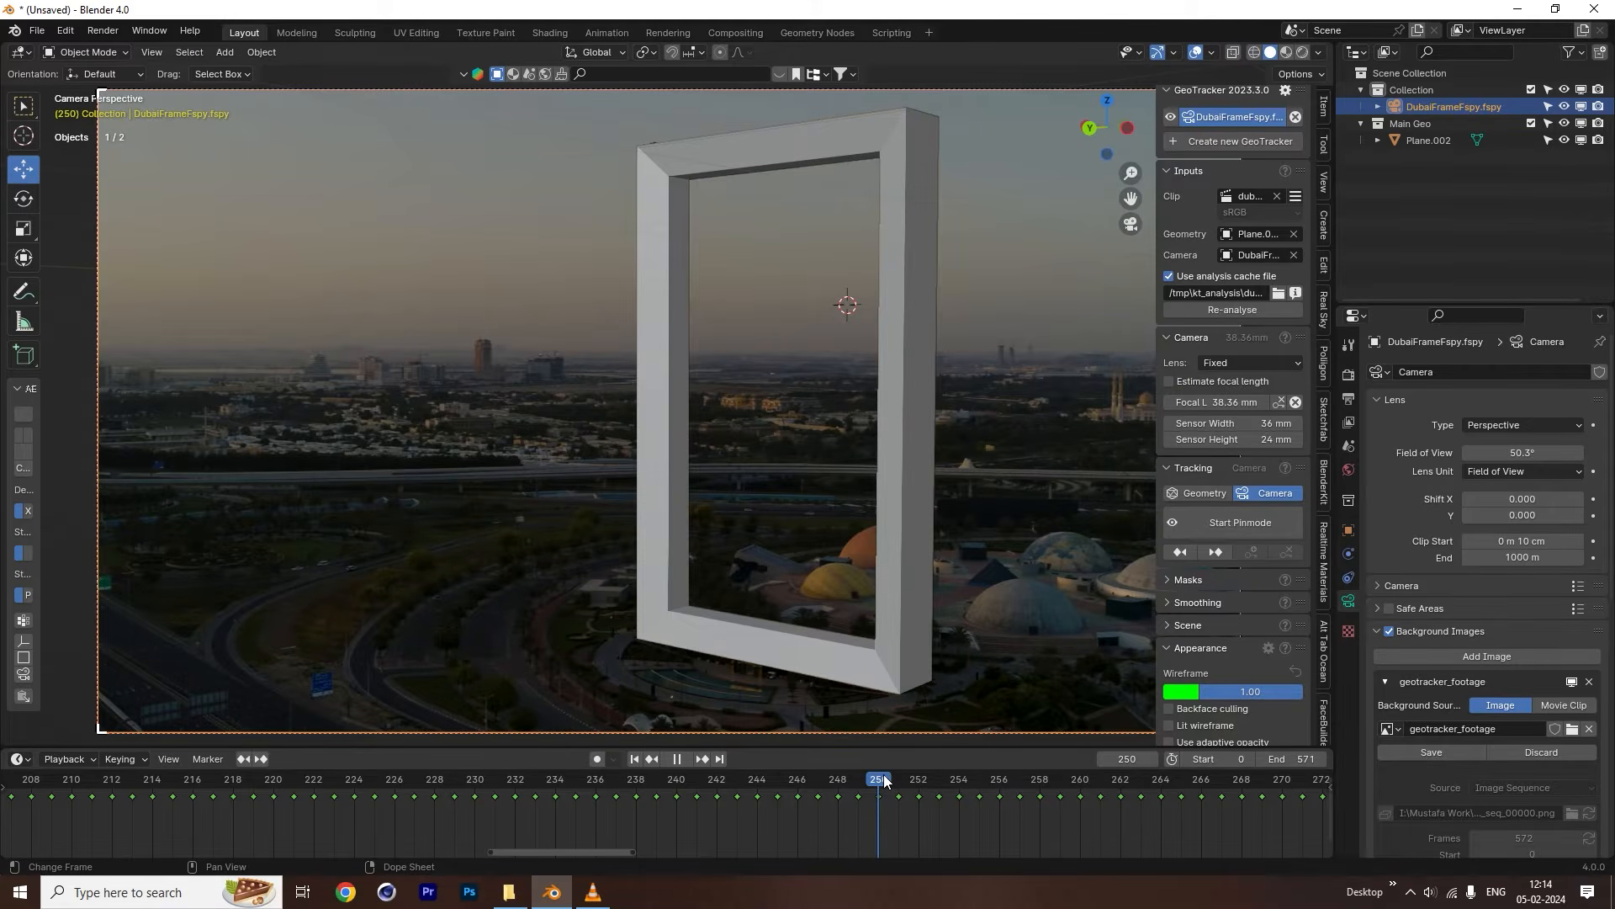
pyautogui.press('space')
# Set the GeoTracker background exposure to 1.00 and preview the footage brightness around frames 250 to 256.
pyautogui.scroll(-4, 1218, 673)
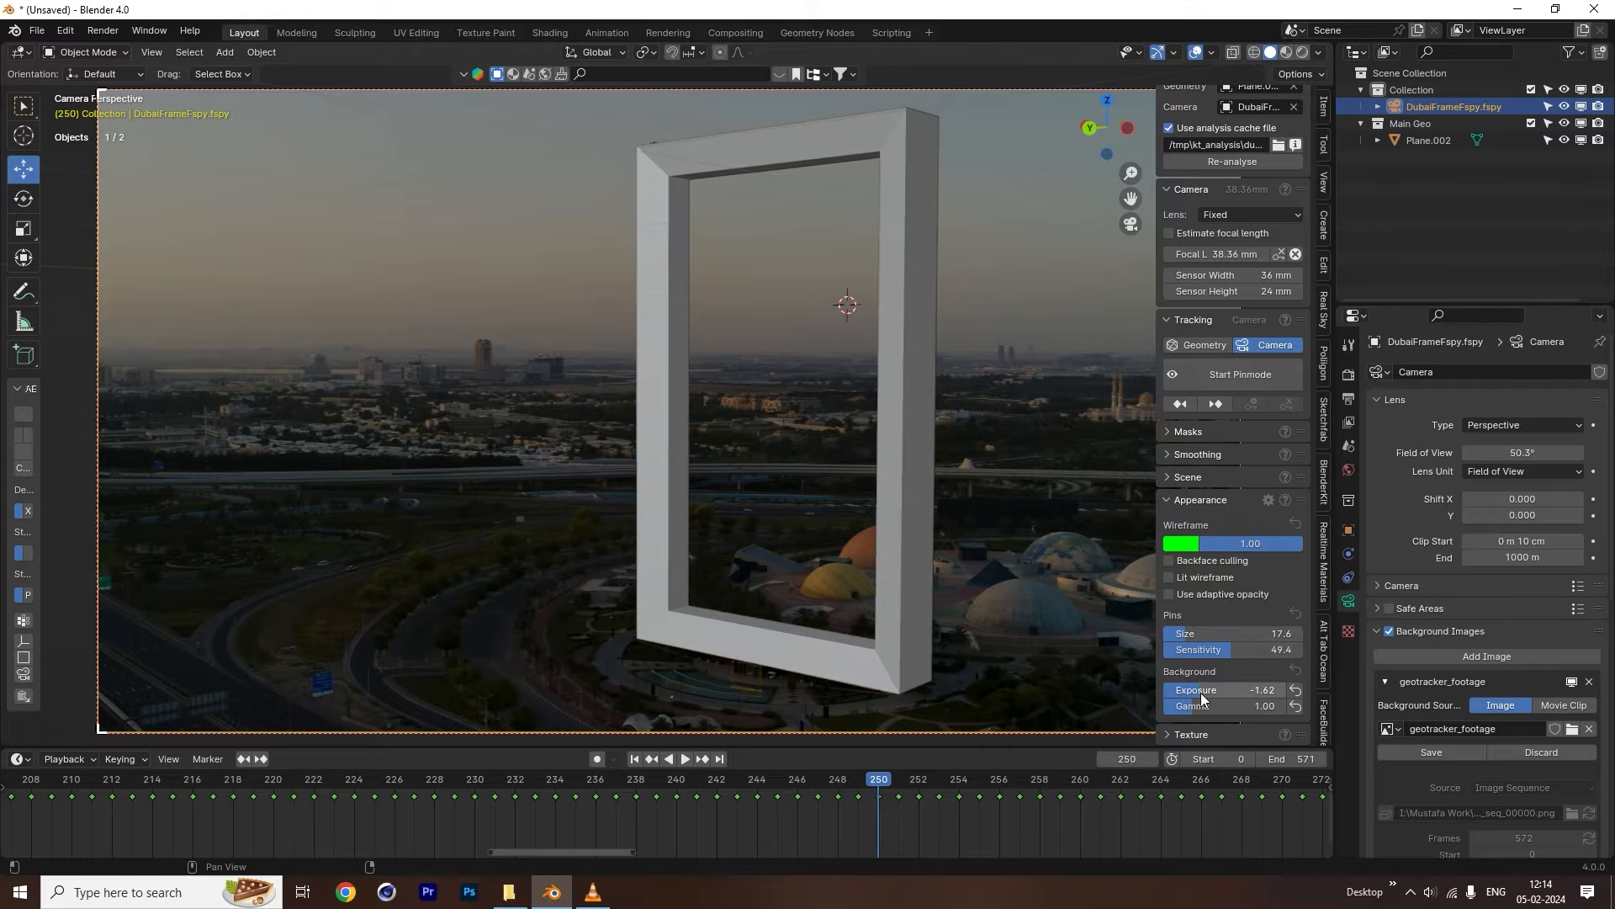
pyautogui.moveTo(1224, 690); pyautogui.dragTo(1279, 690)
pyautogui.press('space')
pyautogui.moveTo(991, 775); pyautogui.dragTo(871, 779)
pyautogui.press('space')
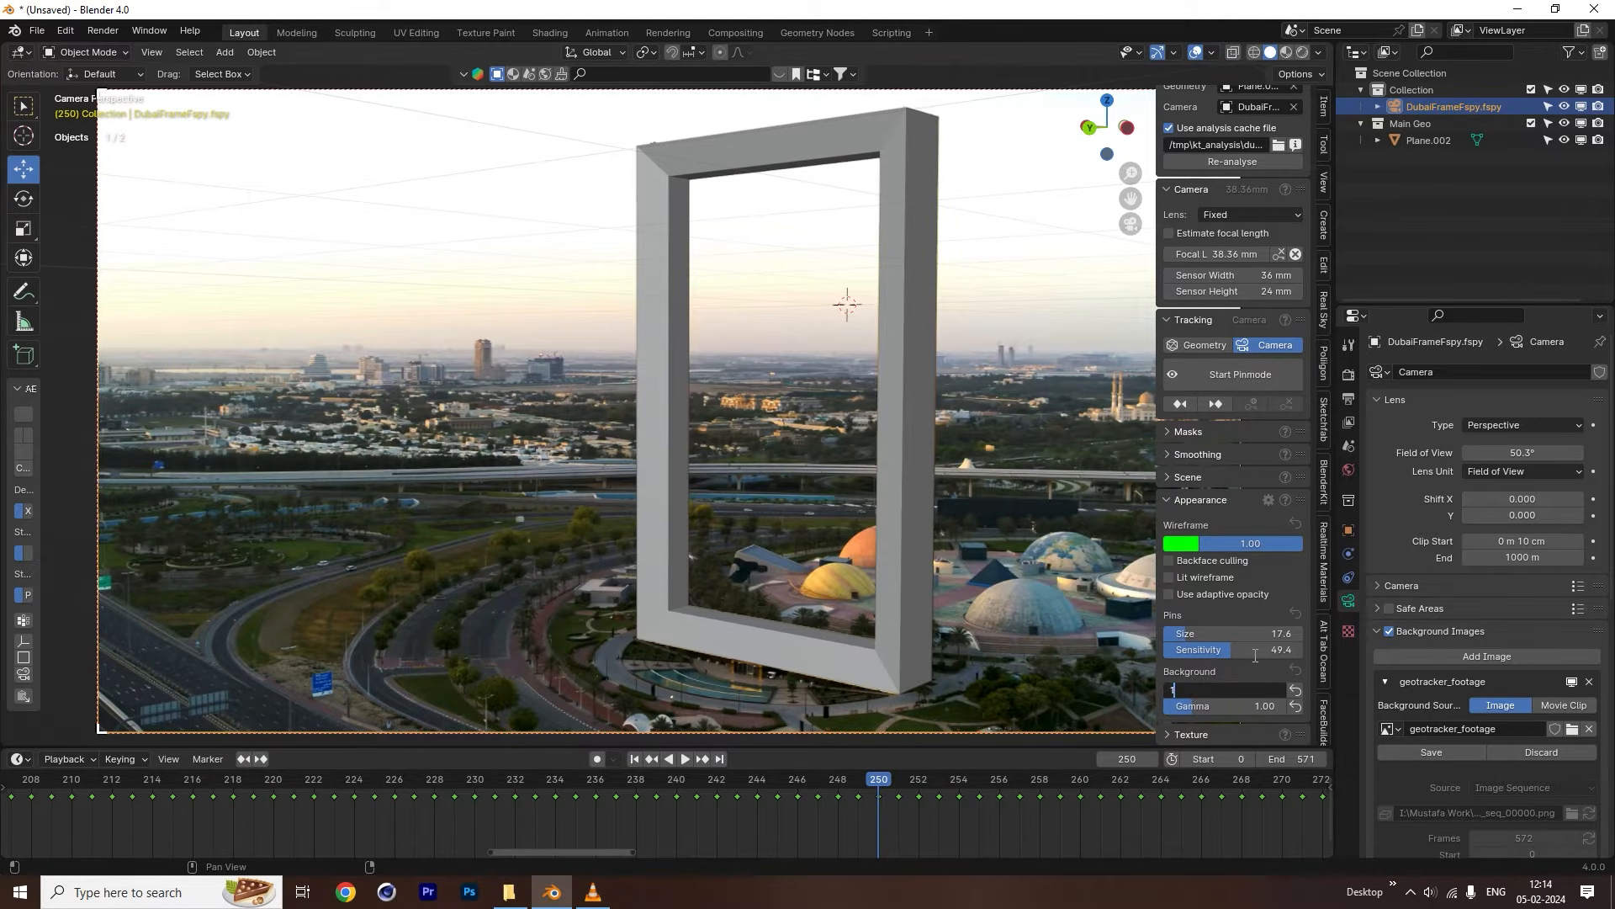
pyautogui.press('space')
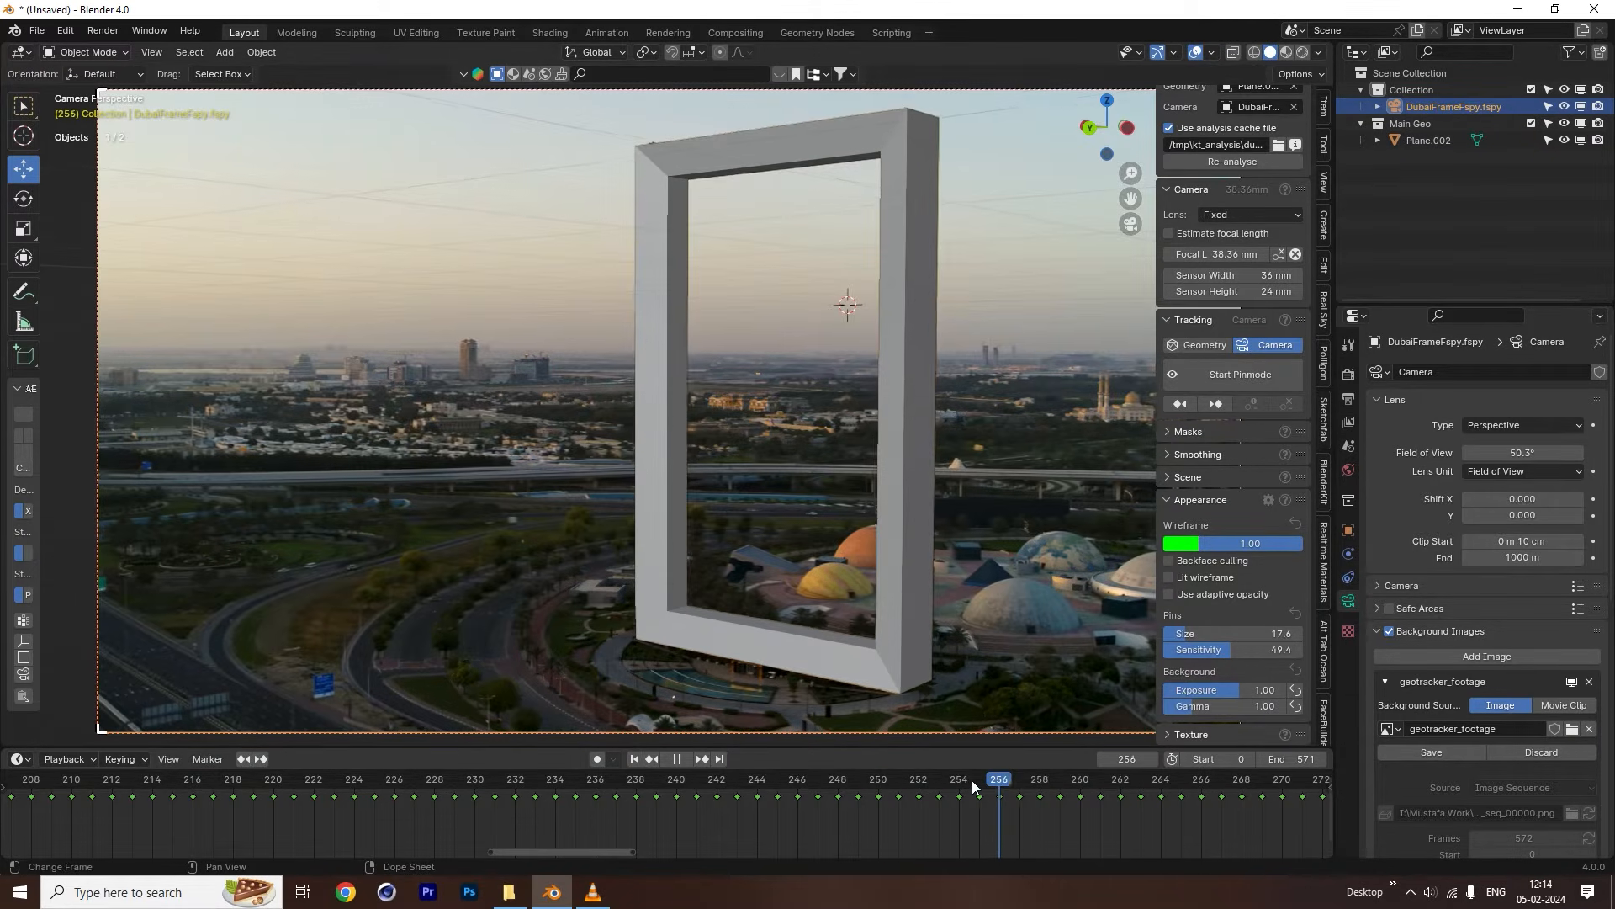
pyautogui.moveTo(972, 780); pyautogui.dragTo(937, 785)
pyautogui.press('space')
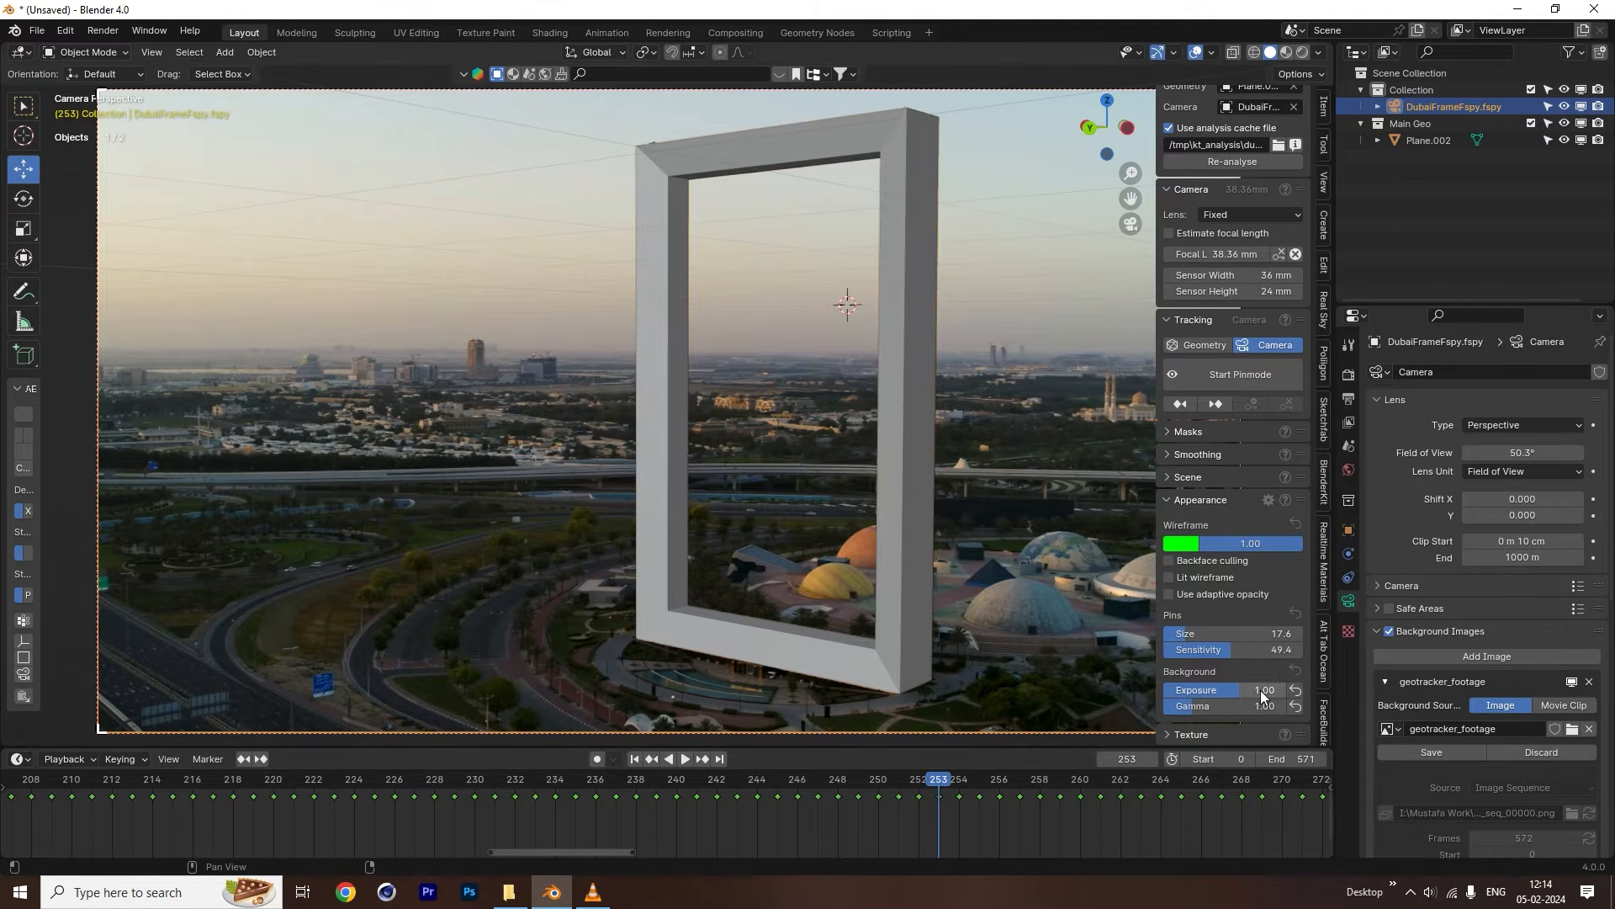
pyautogui.press('Return')
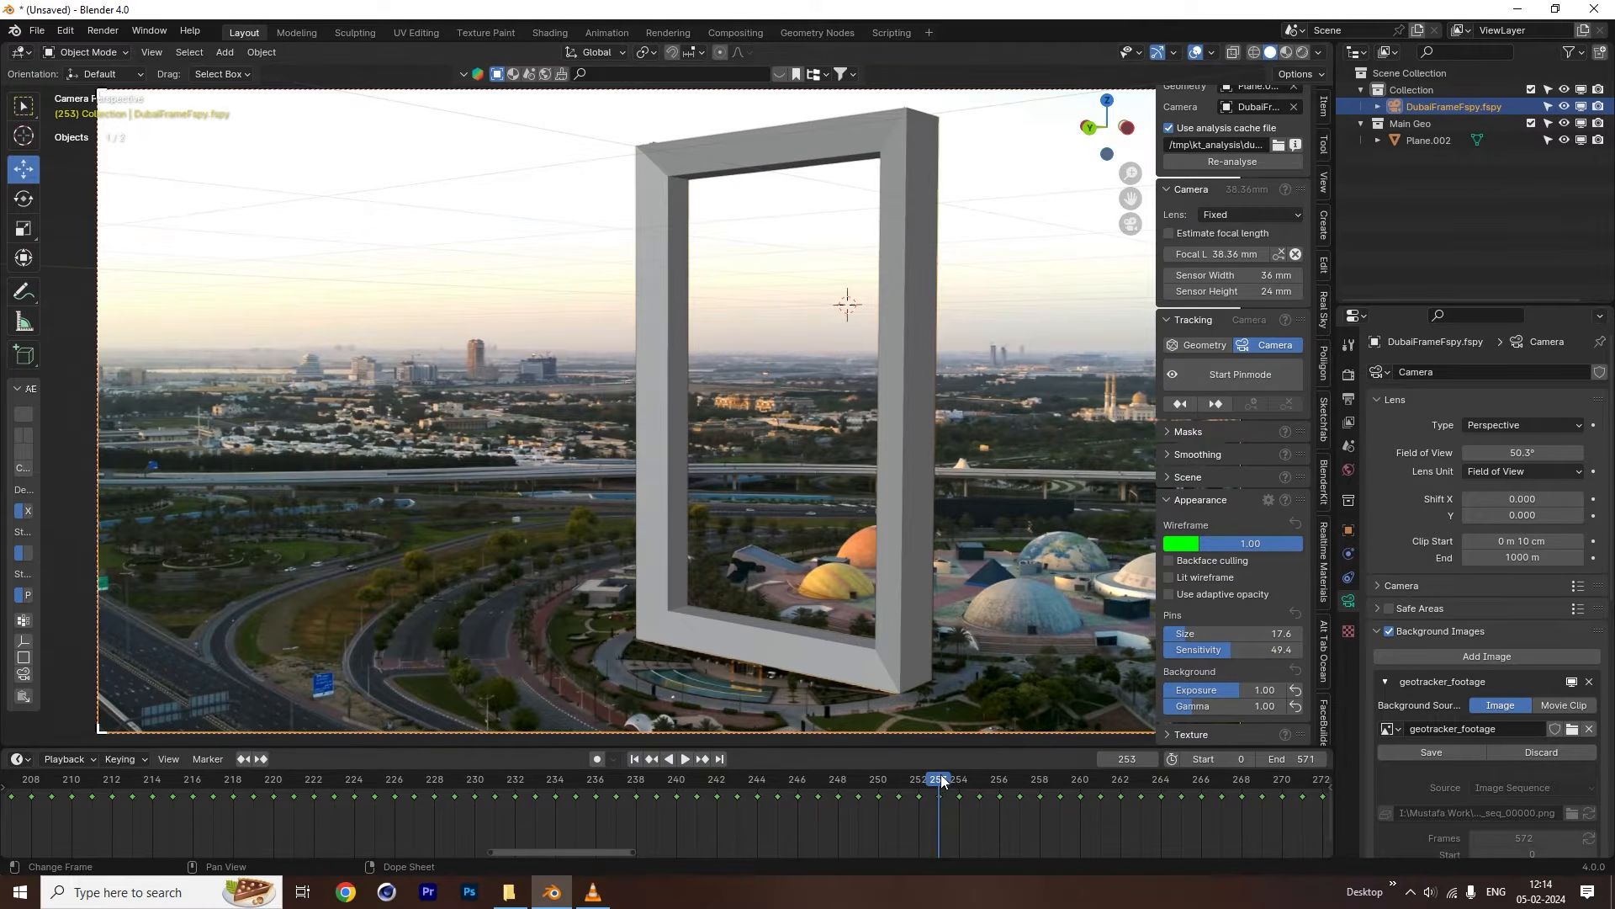
# Hide the sidebar and play back the footage to check how well the tracked frame geometry follows the building.
pyautogui.press('space')
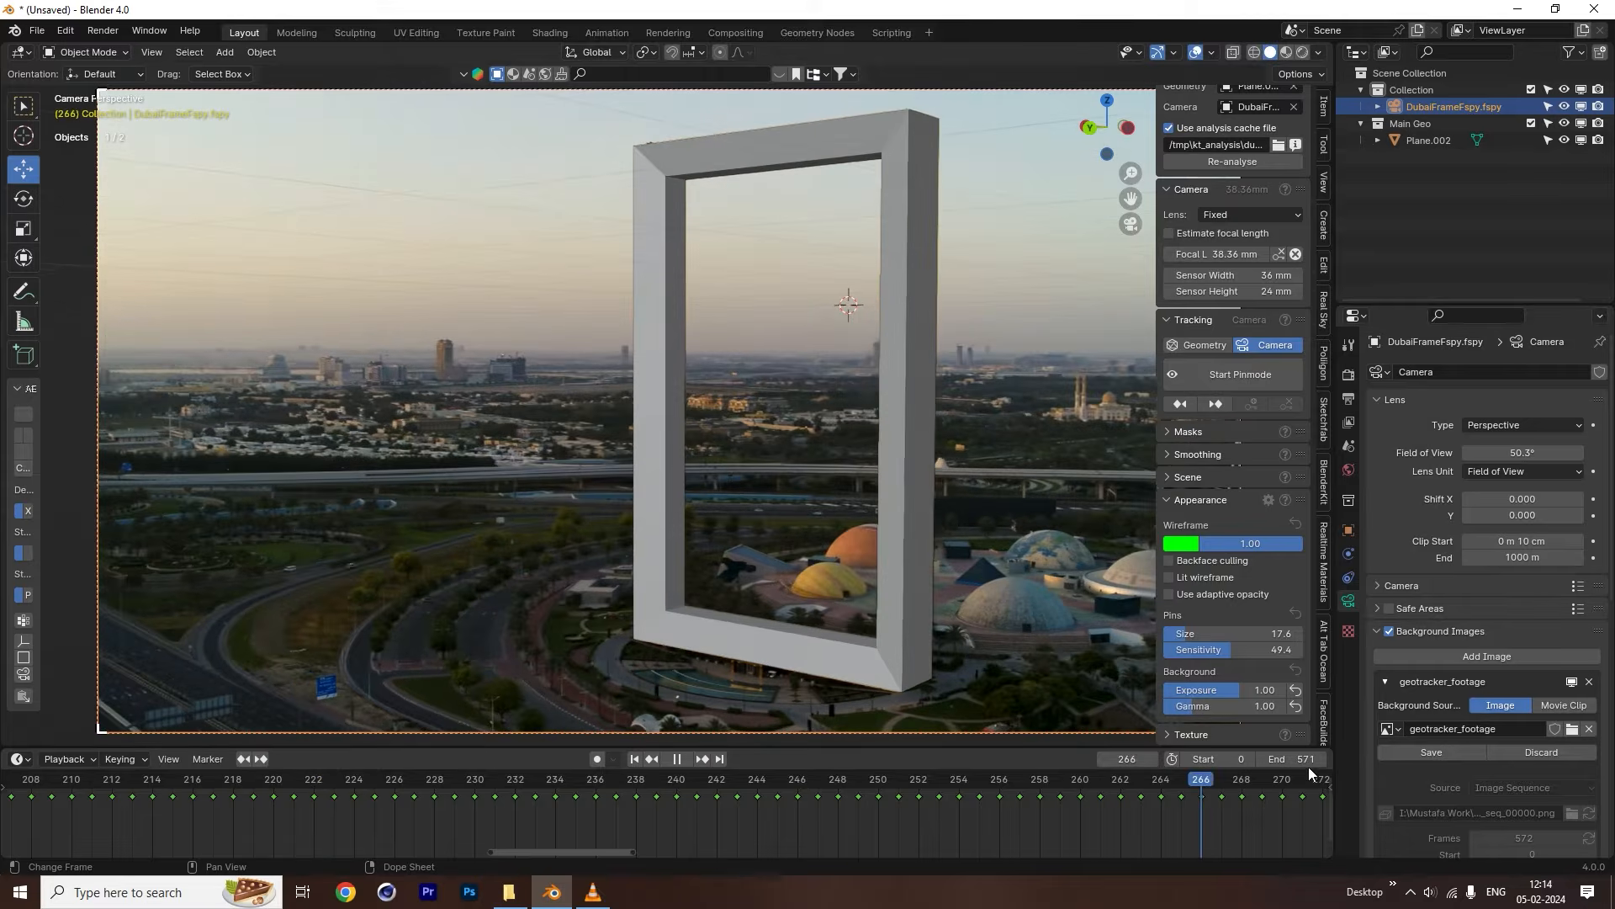
pyautogui.press('space')
pyautogui.click(254, 767)
pyautogui.click(685, 759)
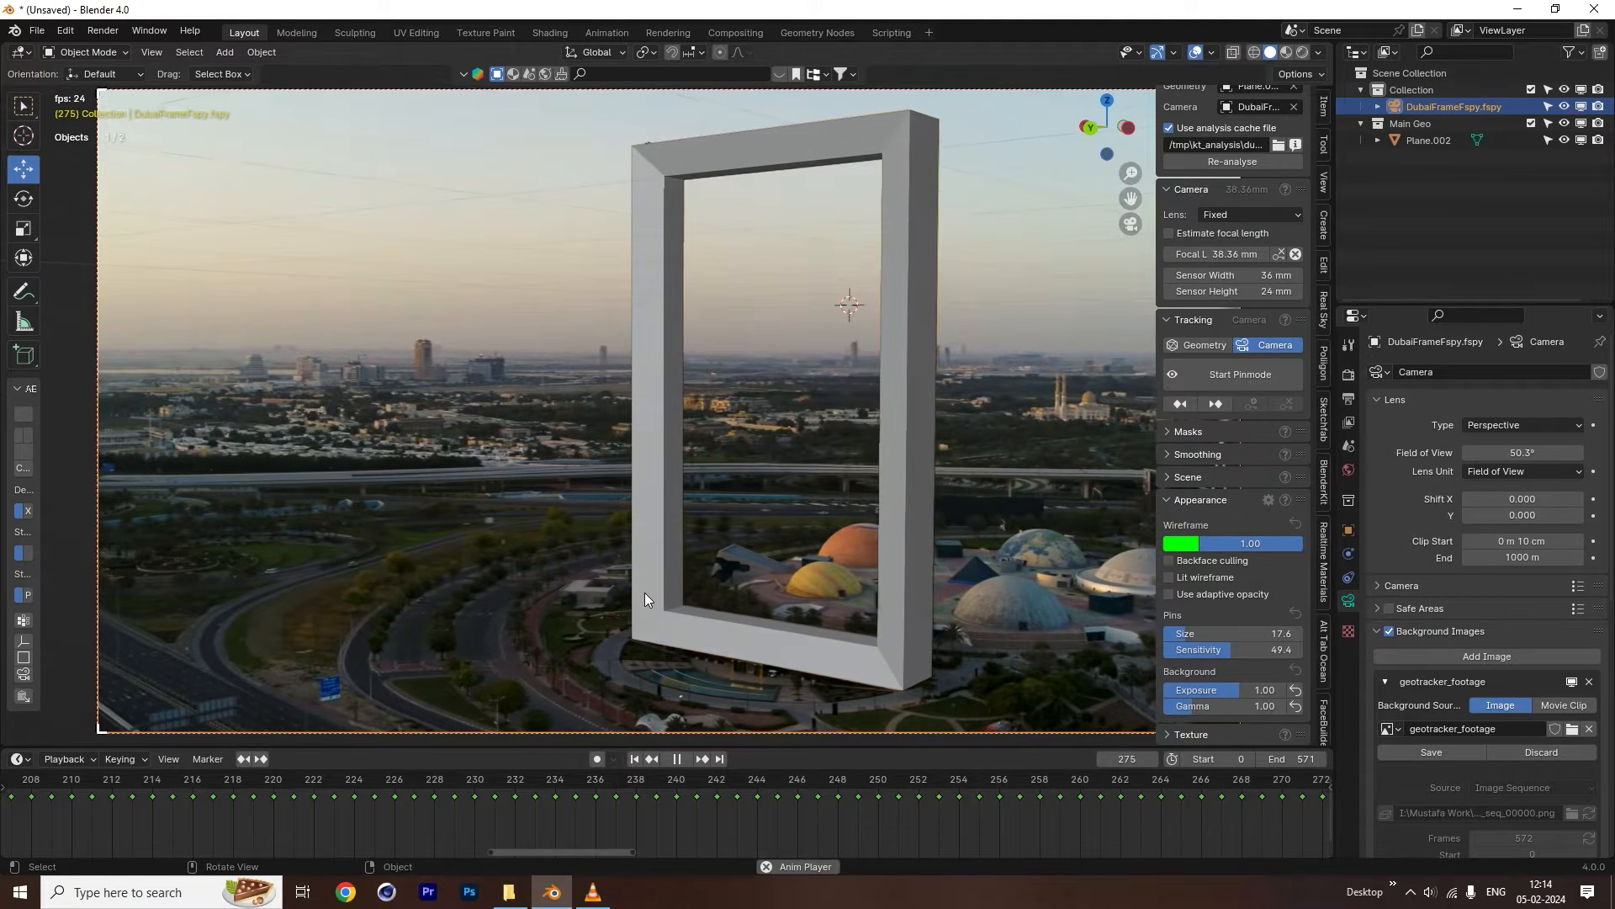
pyautogui.press('n')
pyautogui.press('Home')
pyautogui.scroll(1, 647, 593)
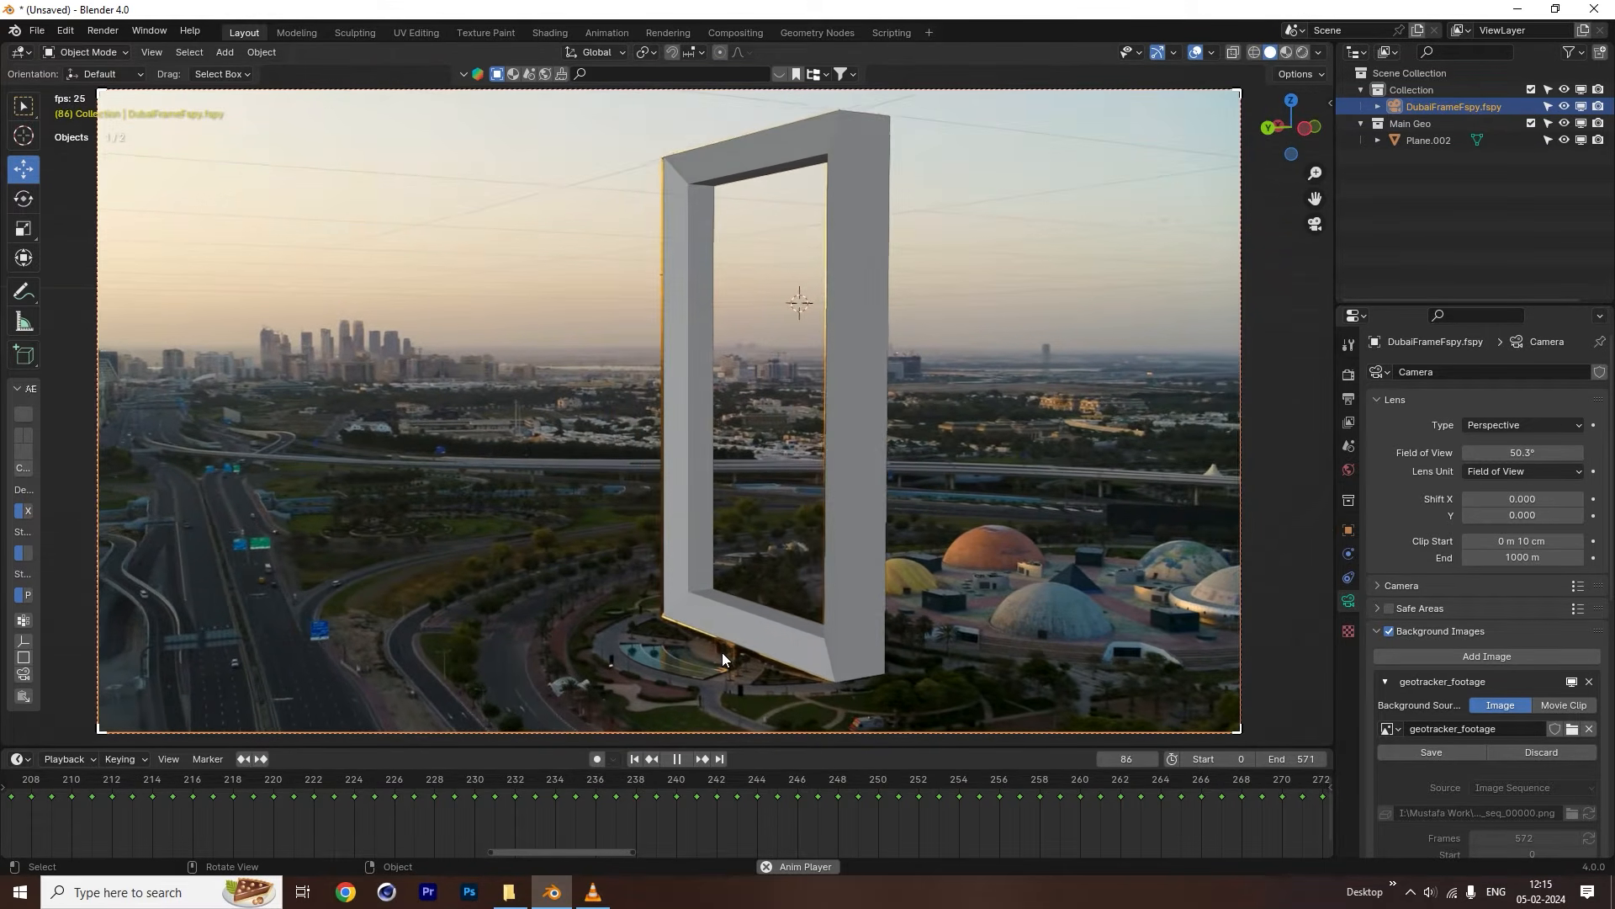
# Stop playback, return to frame 0 and shift the Plane.002 frame slightly along the Y axis to align it with the building.
pyautogui.press('space')
pyautogui.click(635, 758)
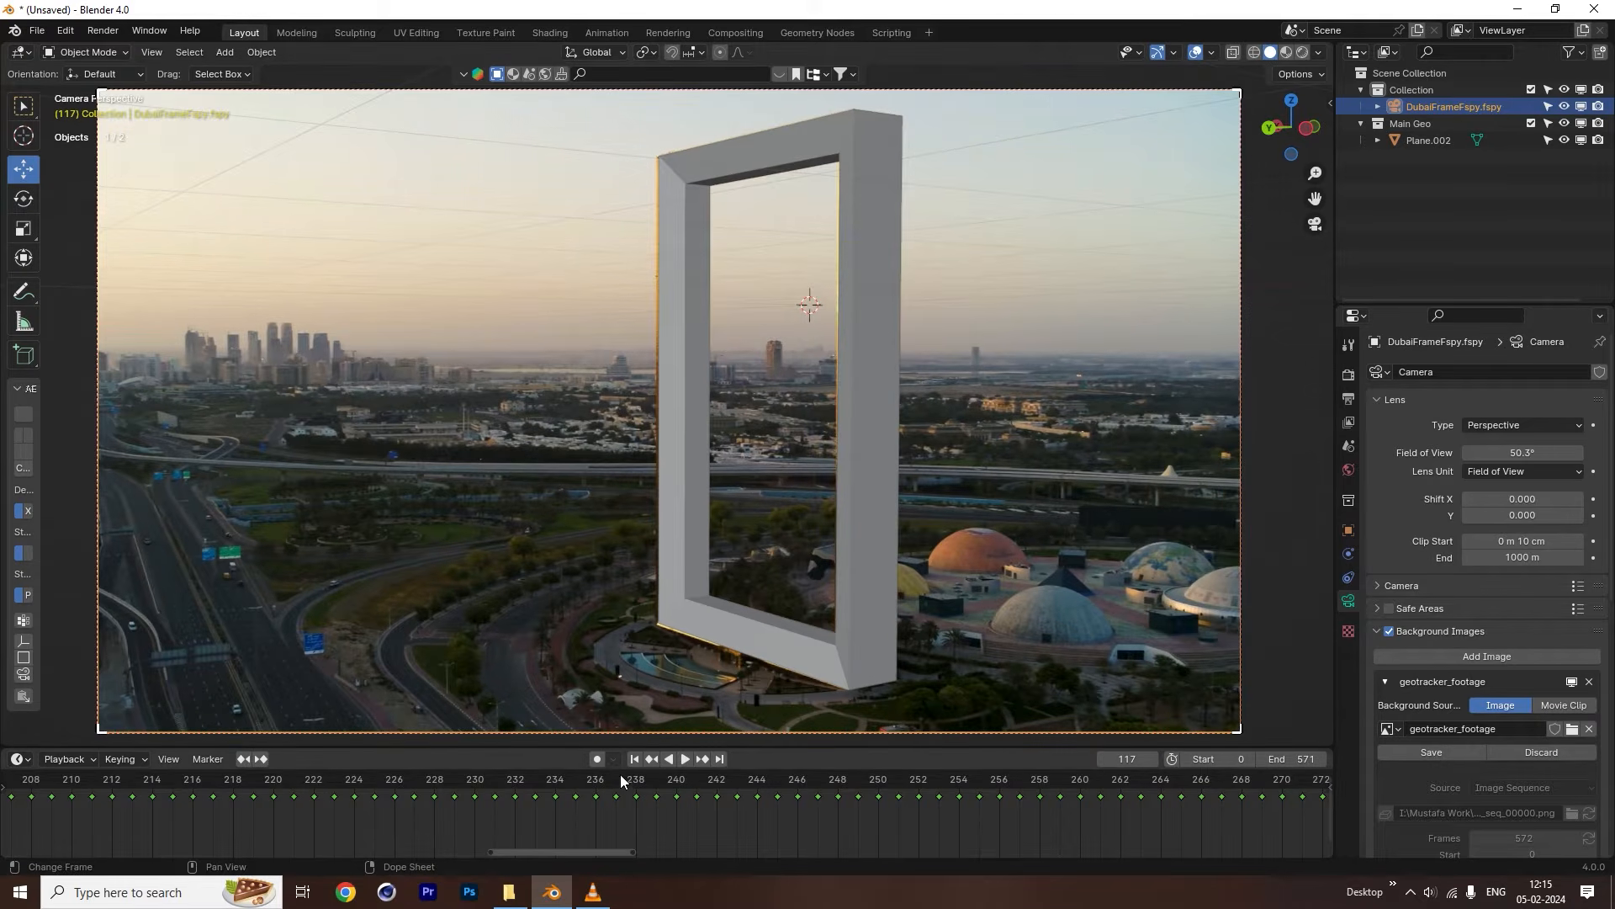
pyautogui.click(811, 556)
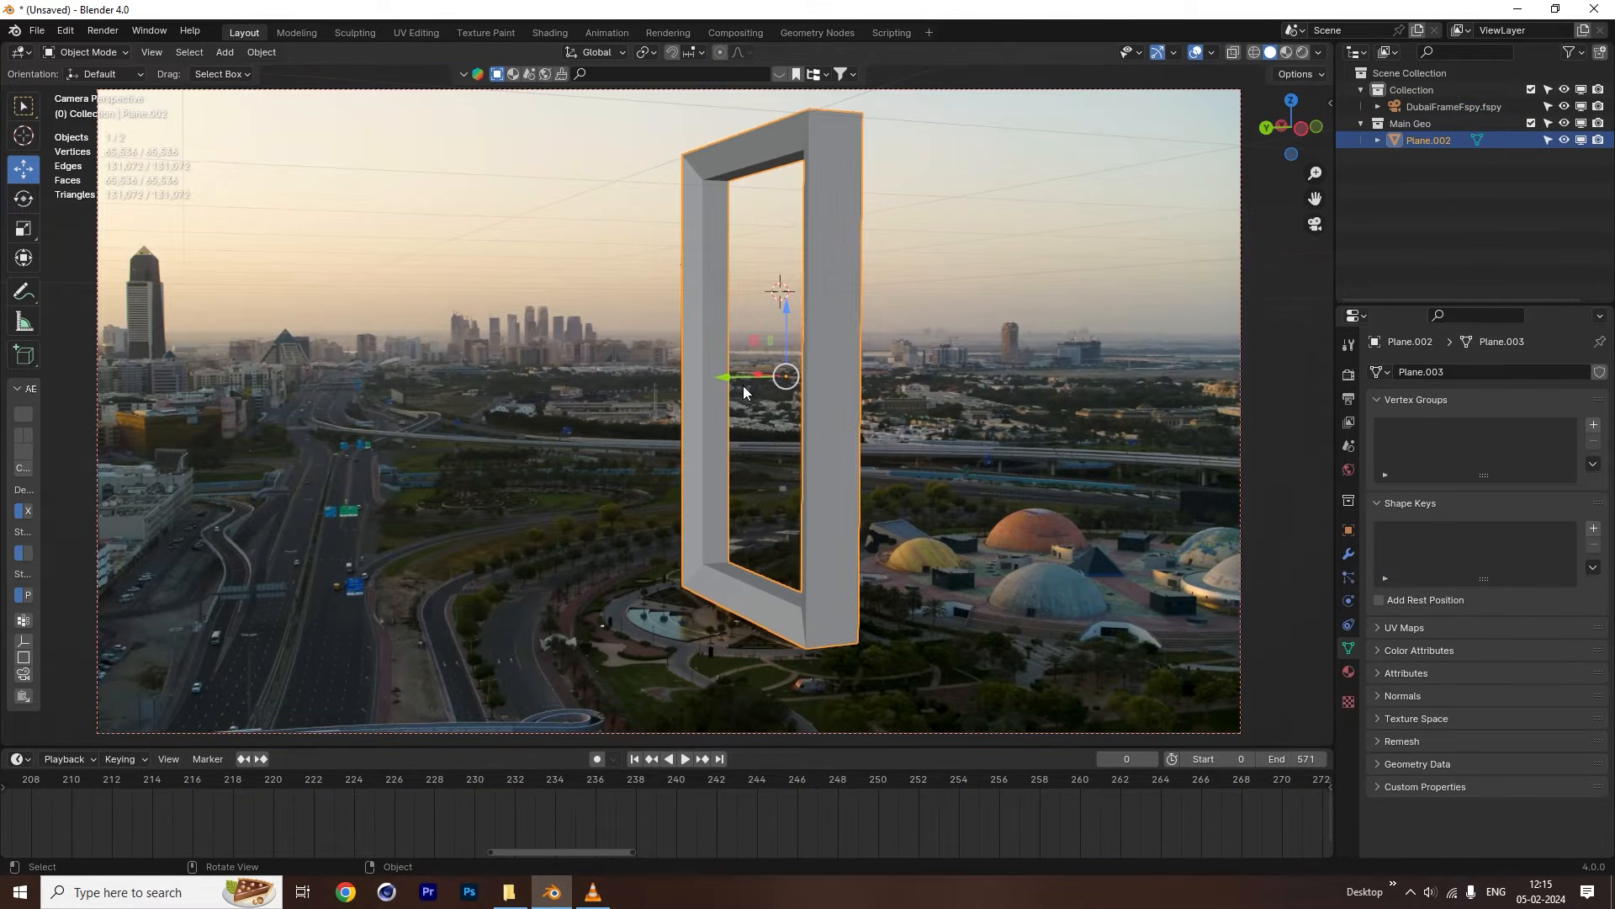
pyautogui.moveTo(756, 376); pyautogui.dragTo(752, 371)
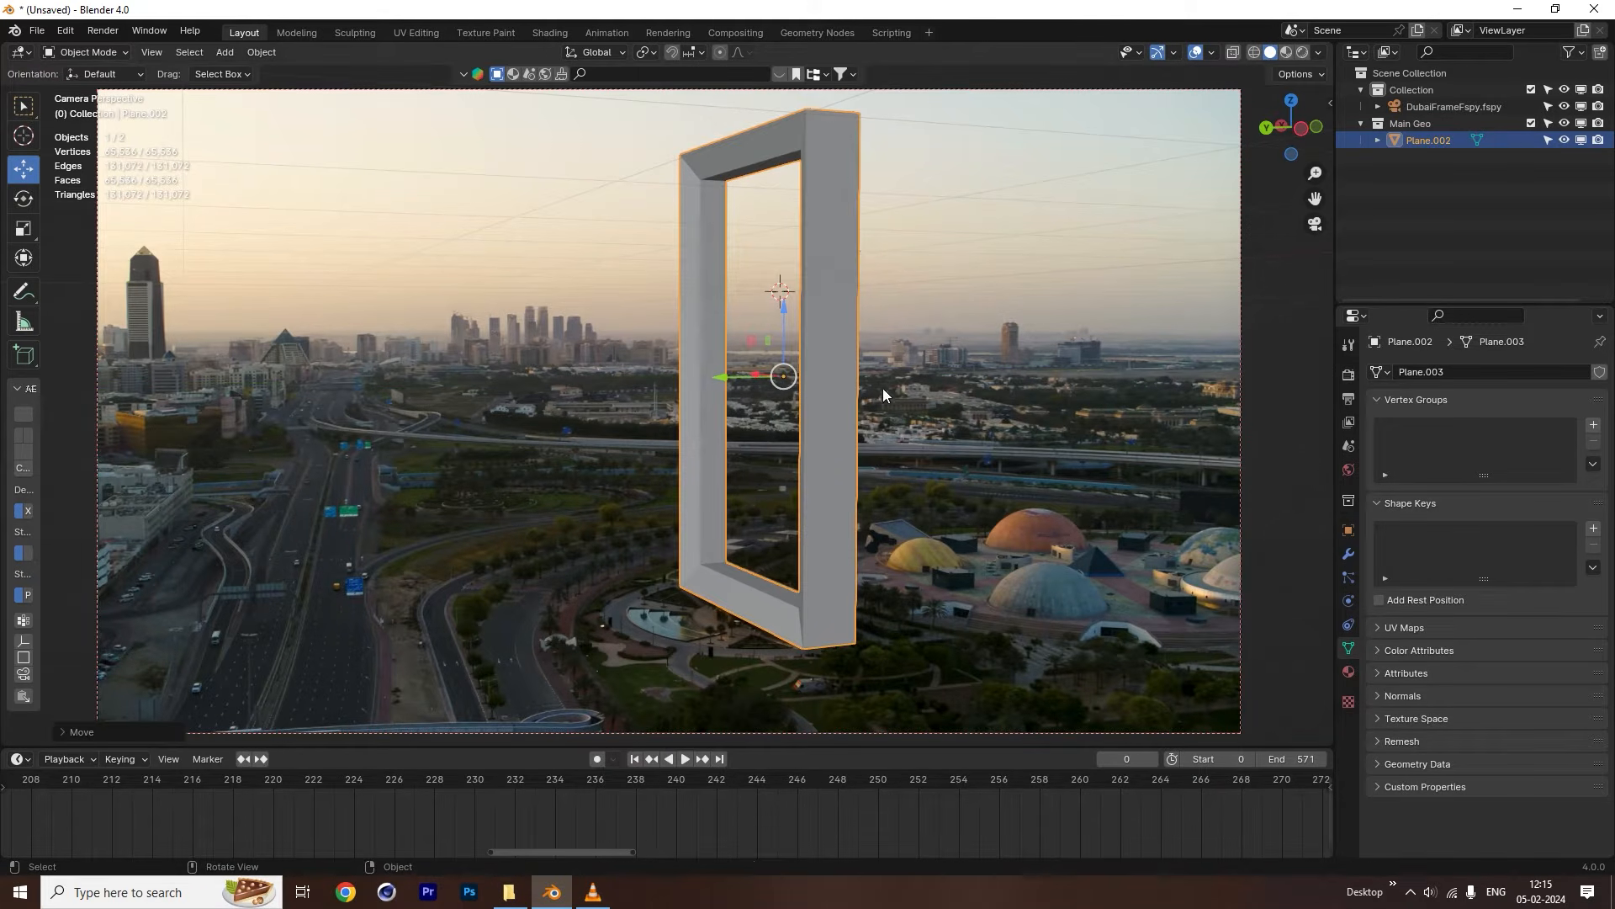
# Play the shot from the first frame with the whole camera frame in view to check the shifted geometry's alignment.
pyautogui.click(539, 781)
pyautogui.press('space')
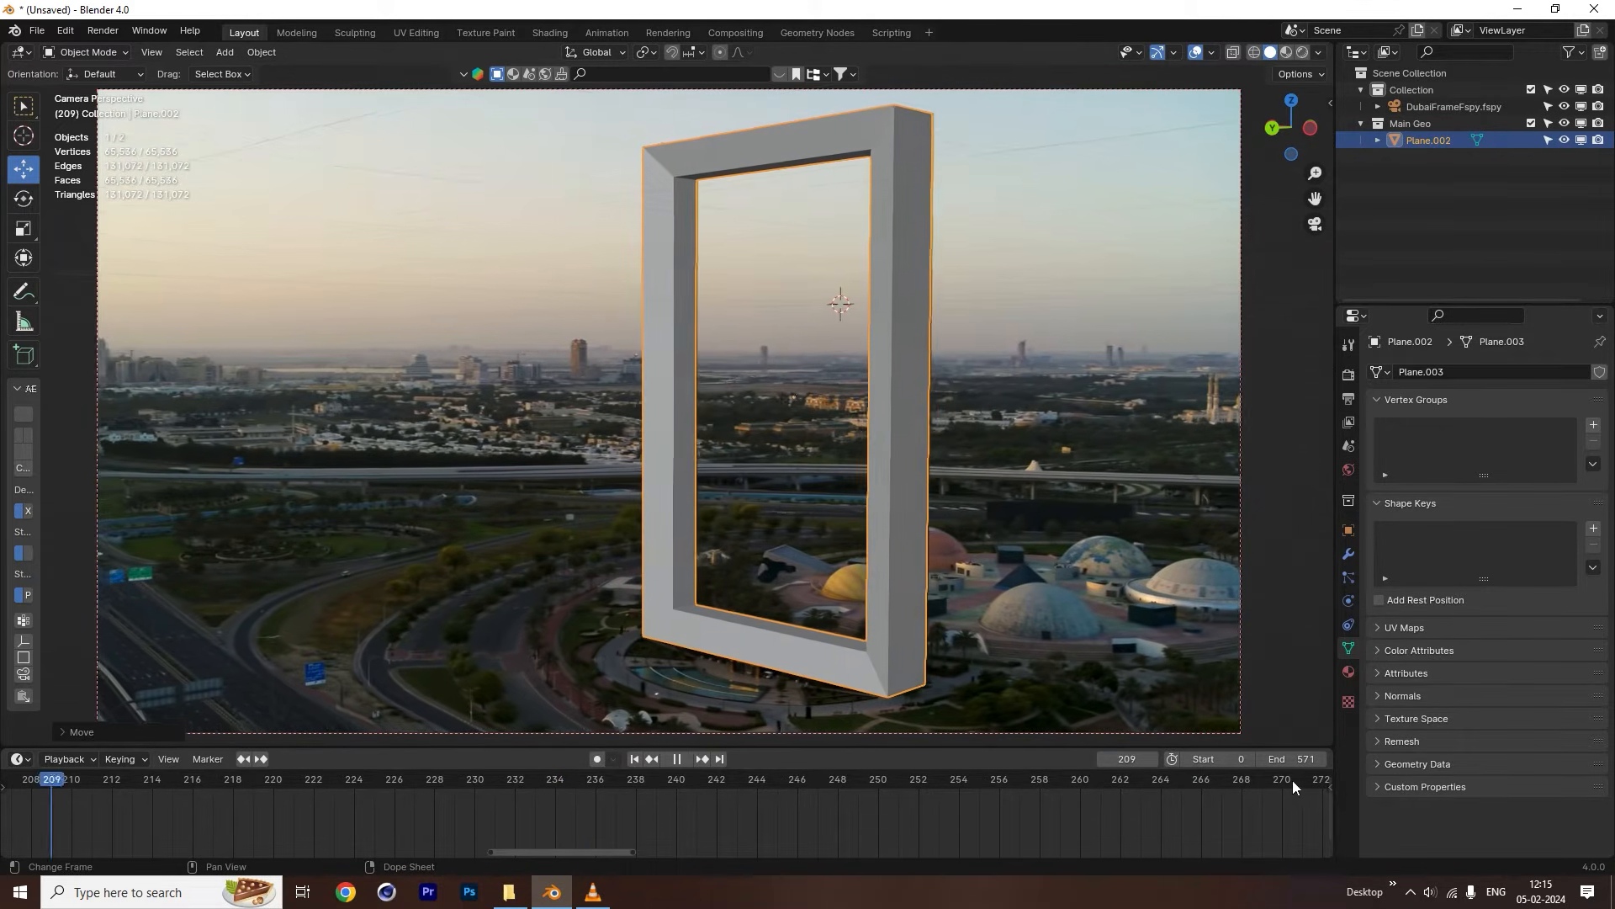
pyautogui.press('Escape')
pyautogui.scroll(-5, 915, 463)
pyautogui.scroll(4, 742, 517)
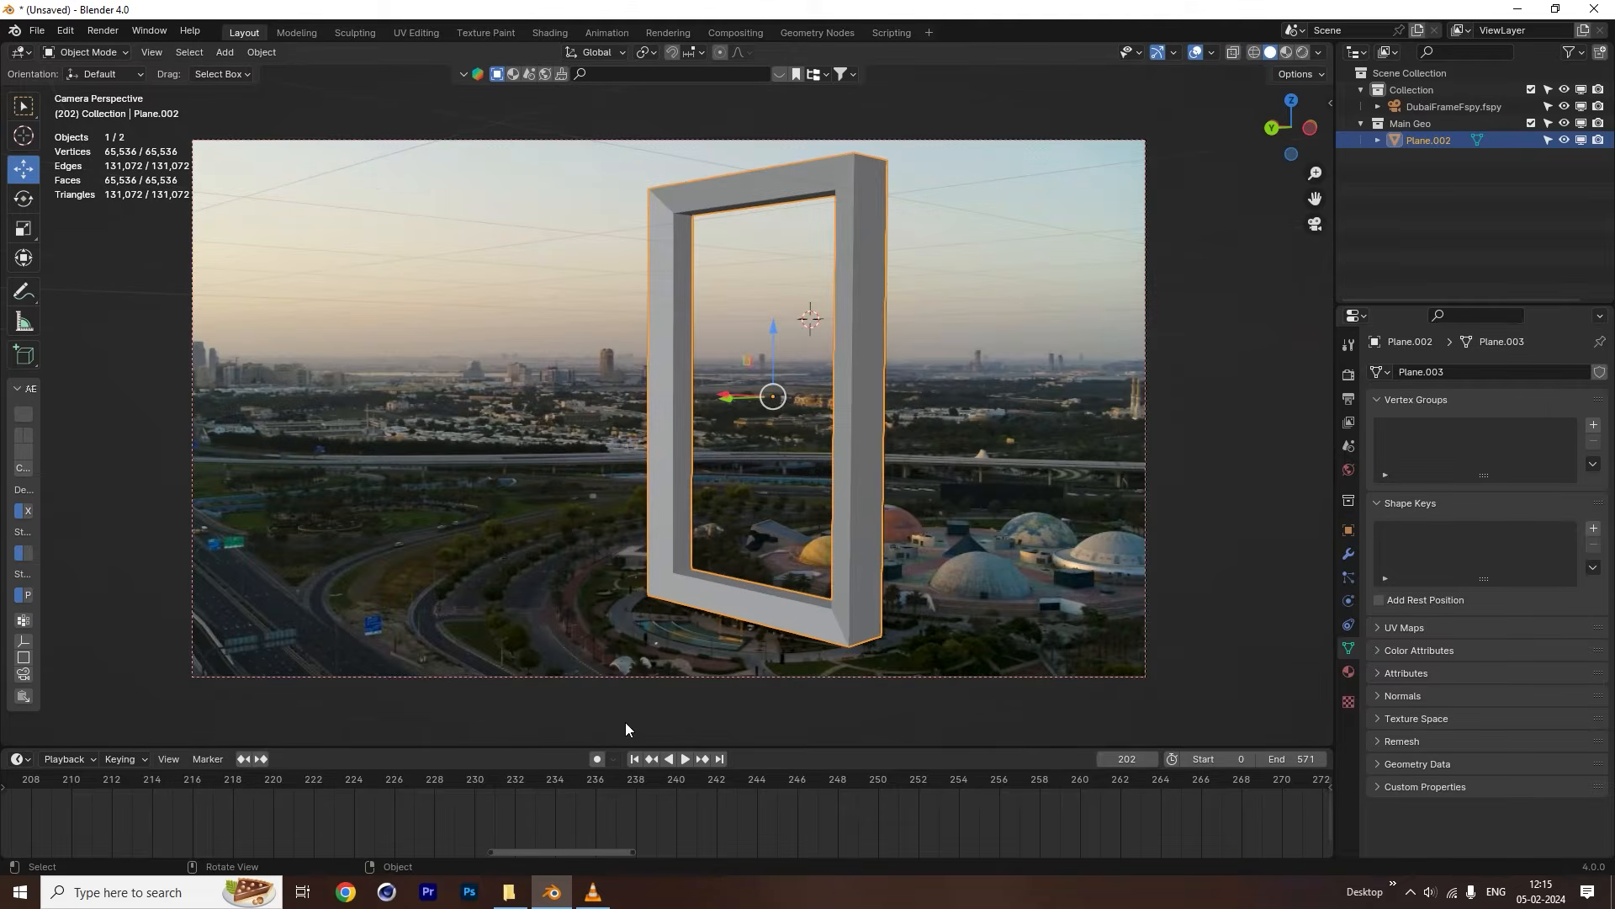
pyautogui.click(635, 760)
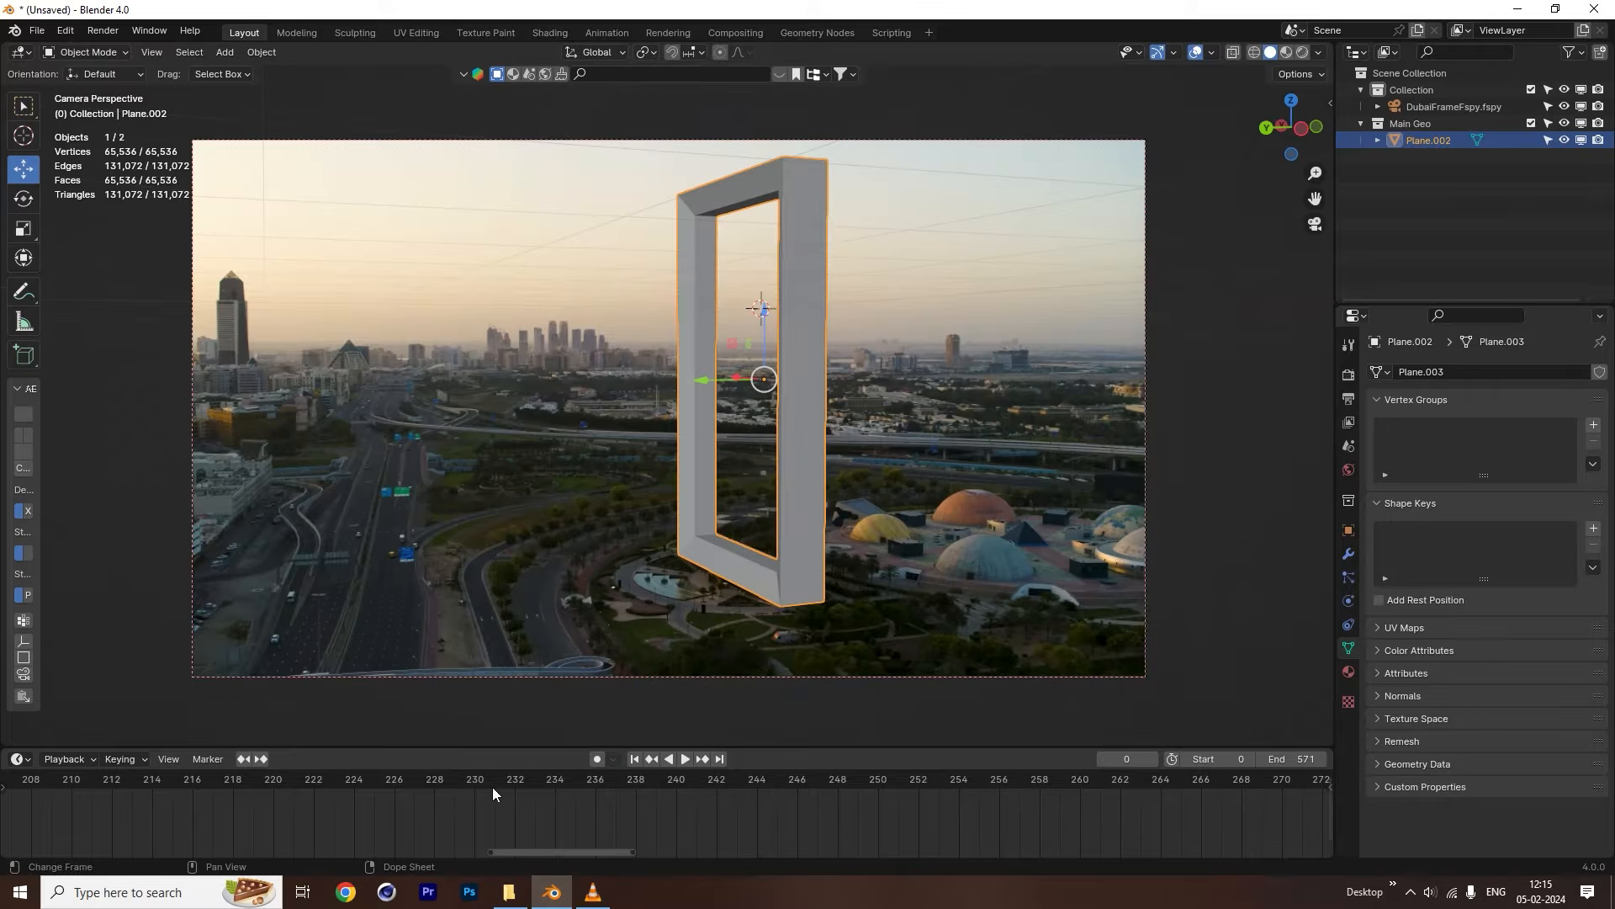
pyautogui.press('space')
pyautogui.click(960, 340)
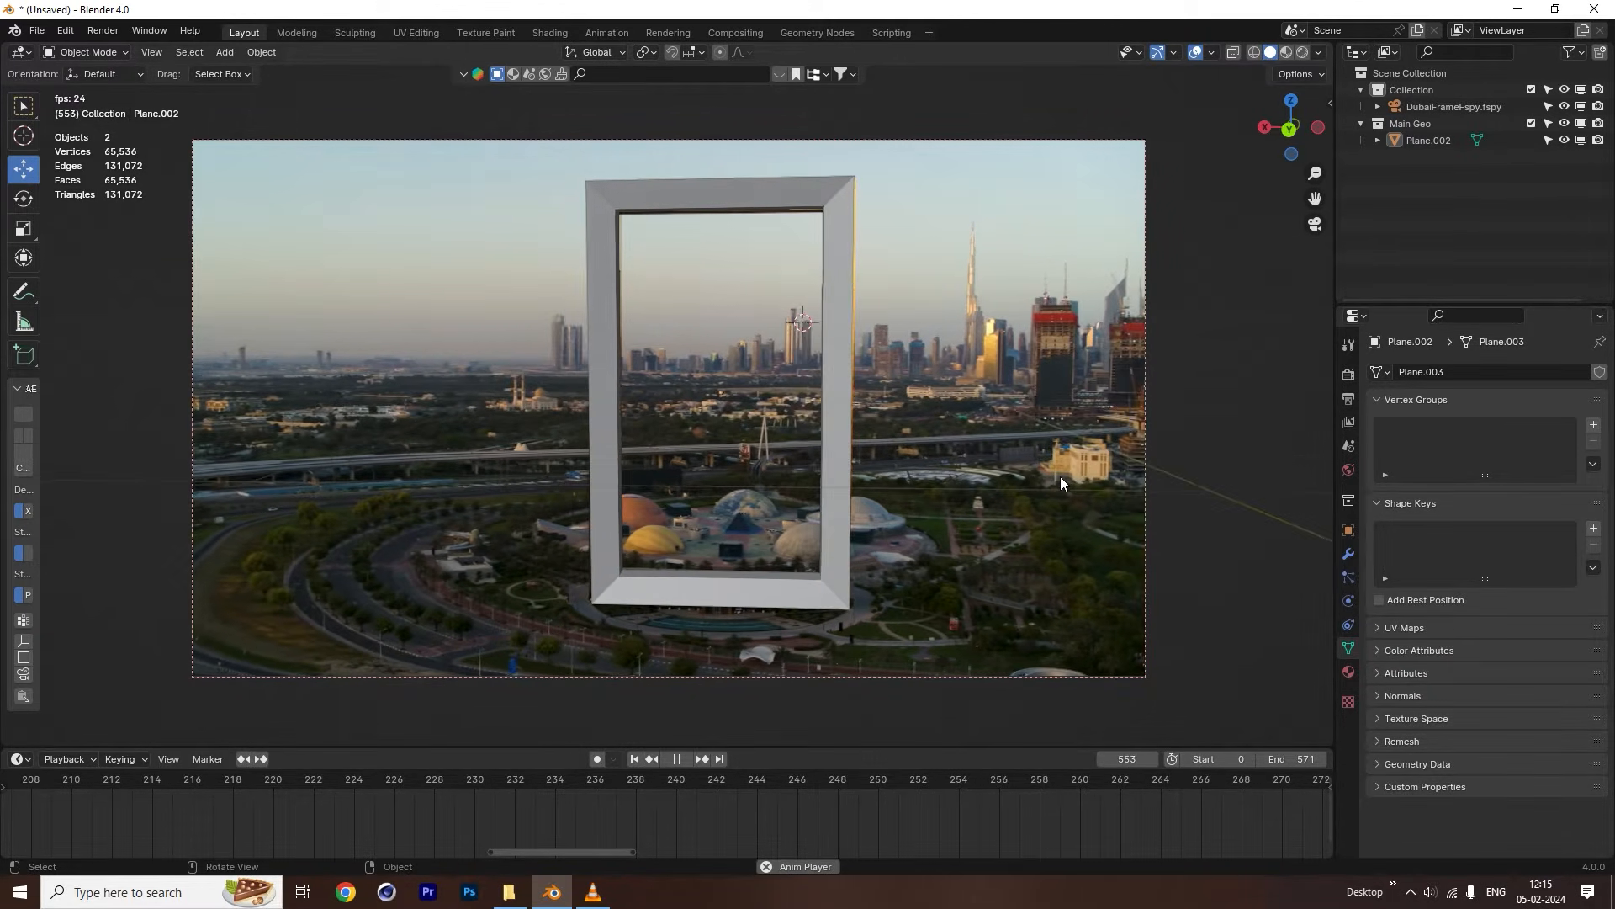
pyautogui.press('space')
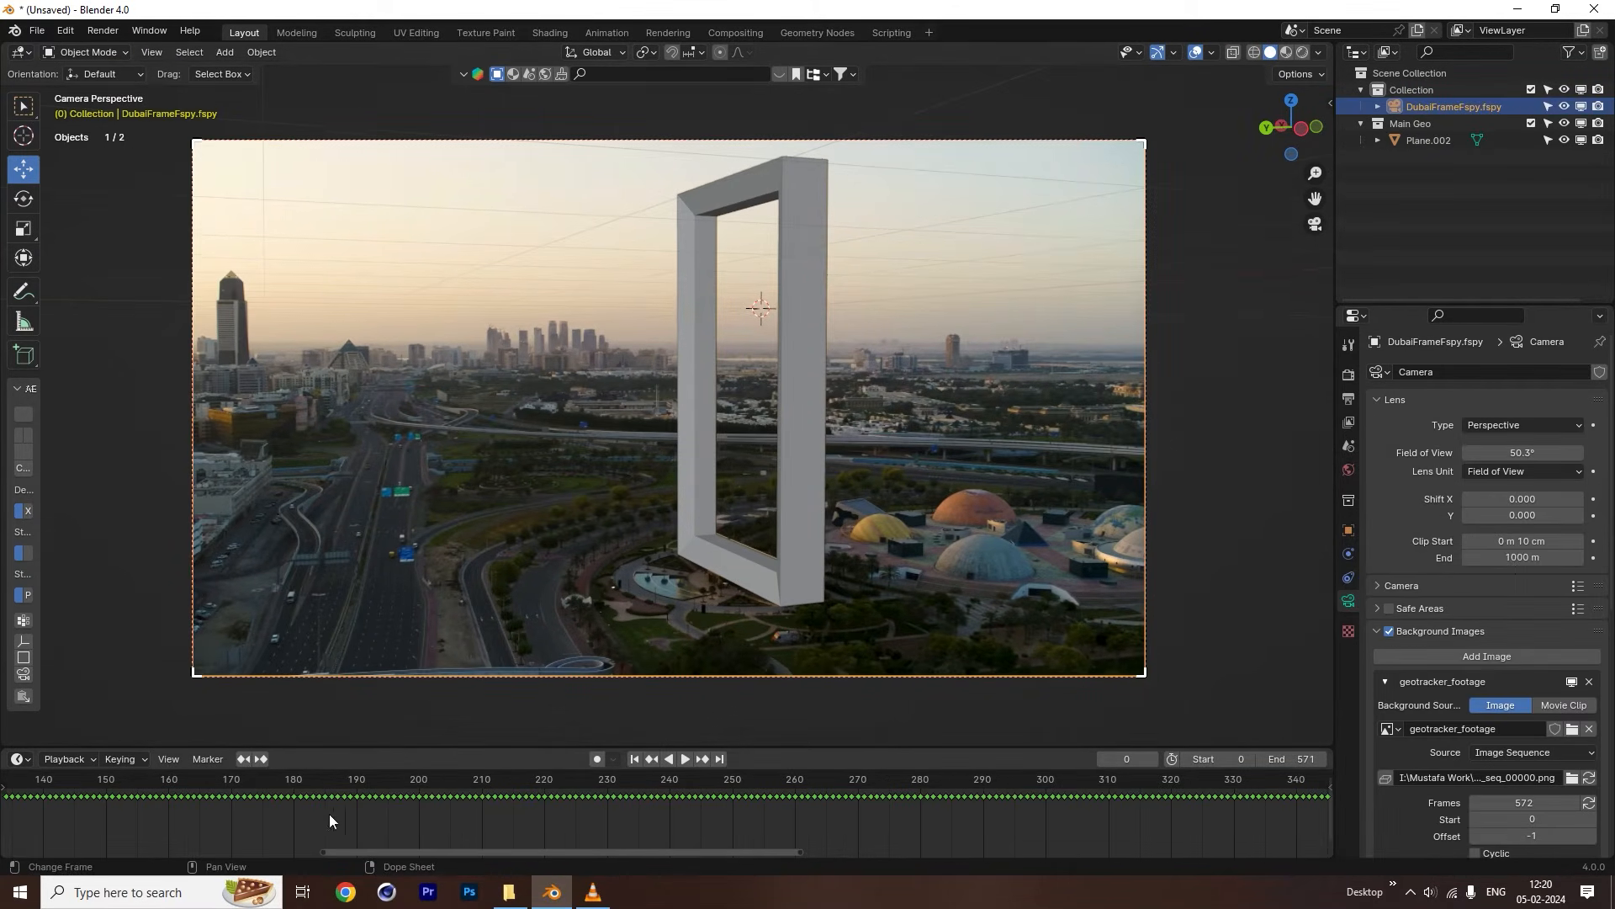
# Go to frame 211, add a cube and scale it down to a small block inside the frame's opening.
pyautogui.moveTo(252, 783); pyautogui.dragTo(488, 791)
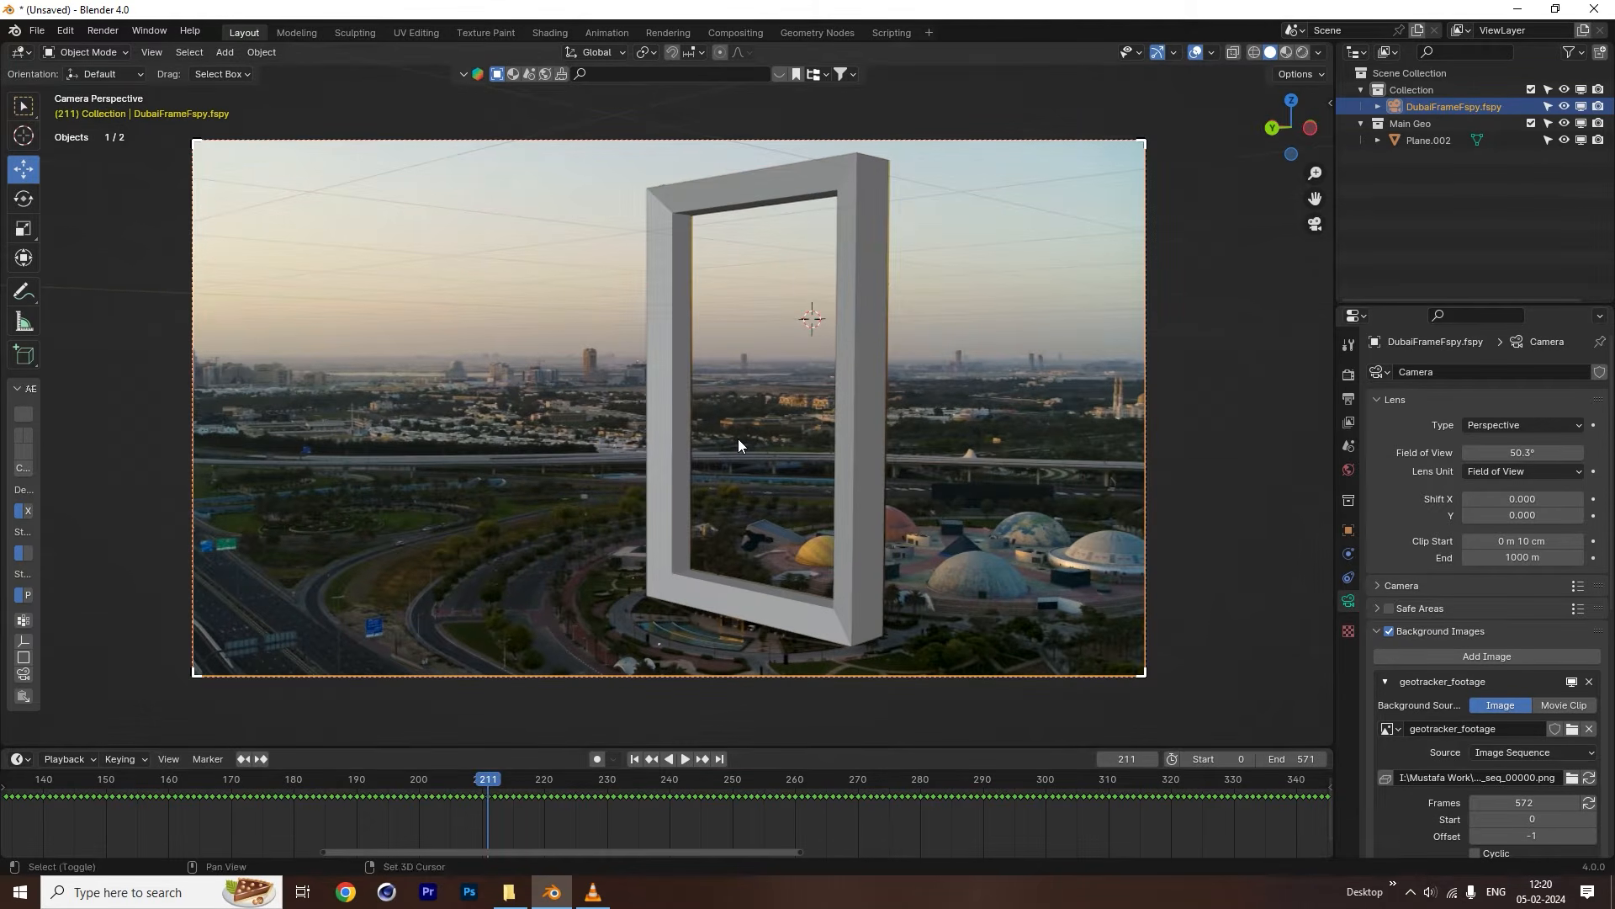
pyautogui.hotkey('shift', 'a')
pyautogui.moveTo(738, 438)
pyautogui.click(789, 454)
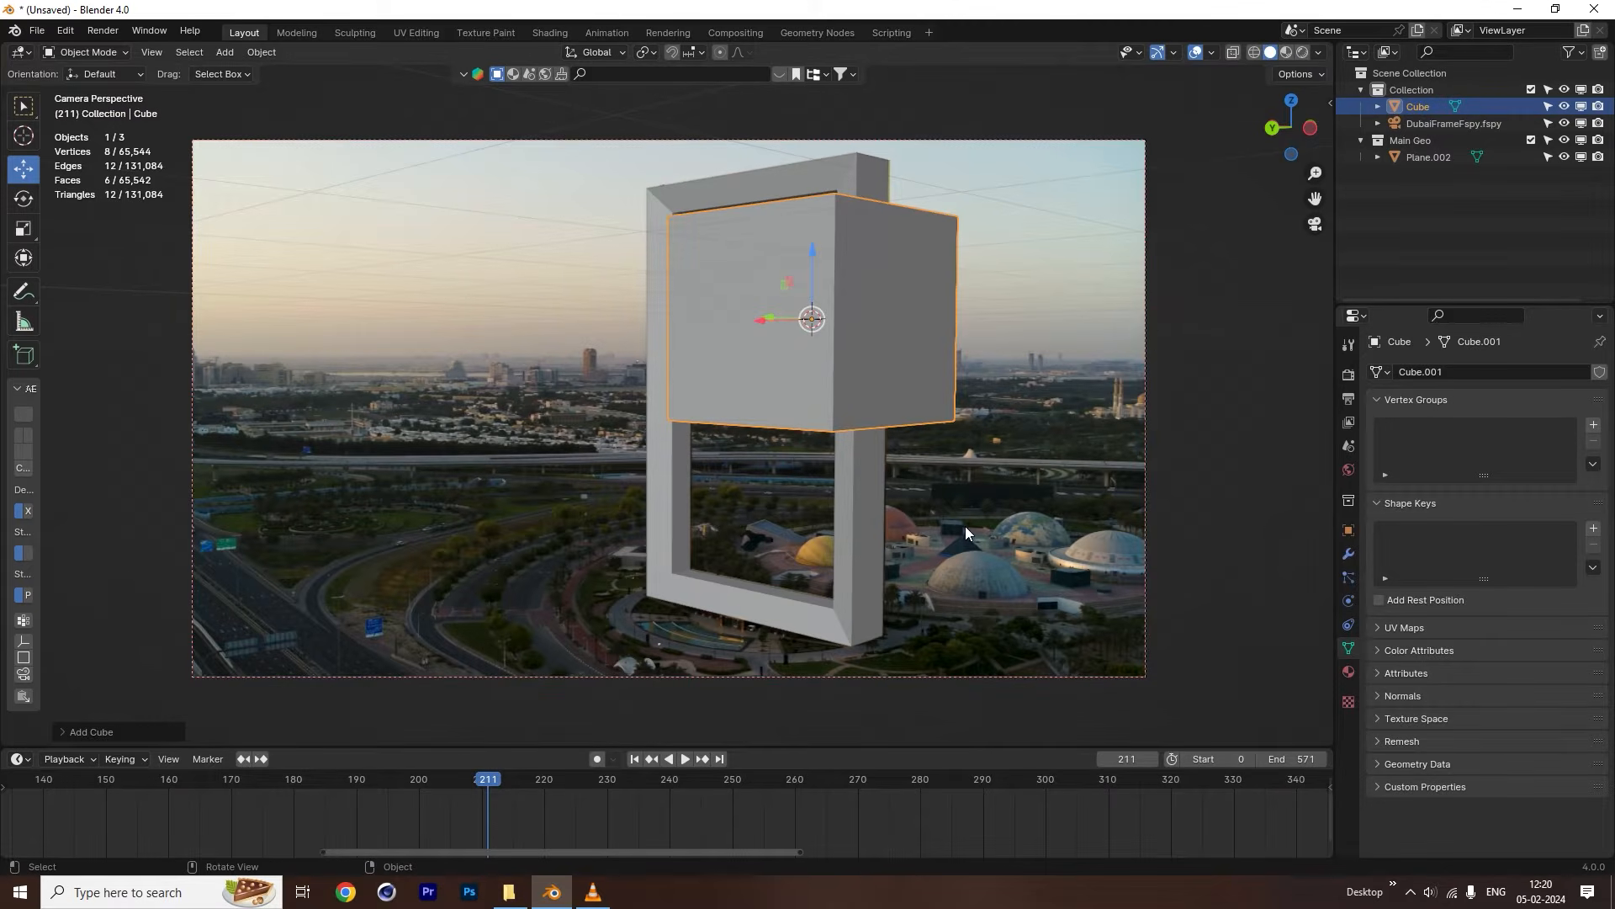
pyautogui.press('s')
pyautogui.click(801, 333)
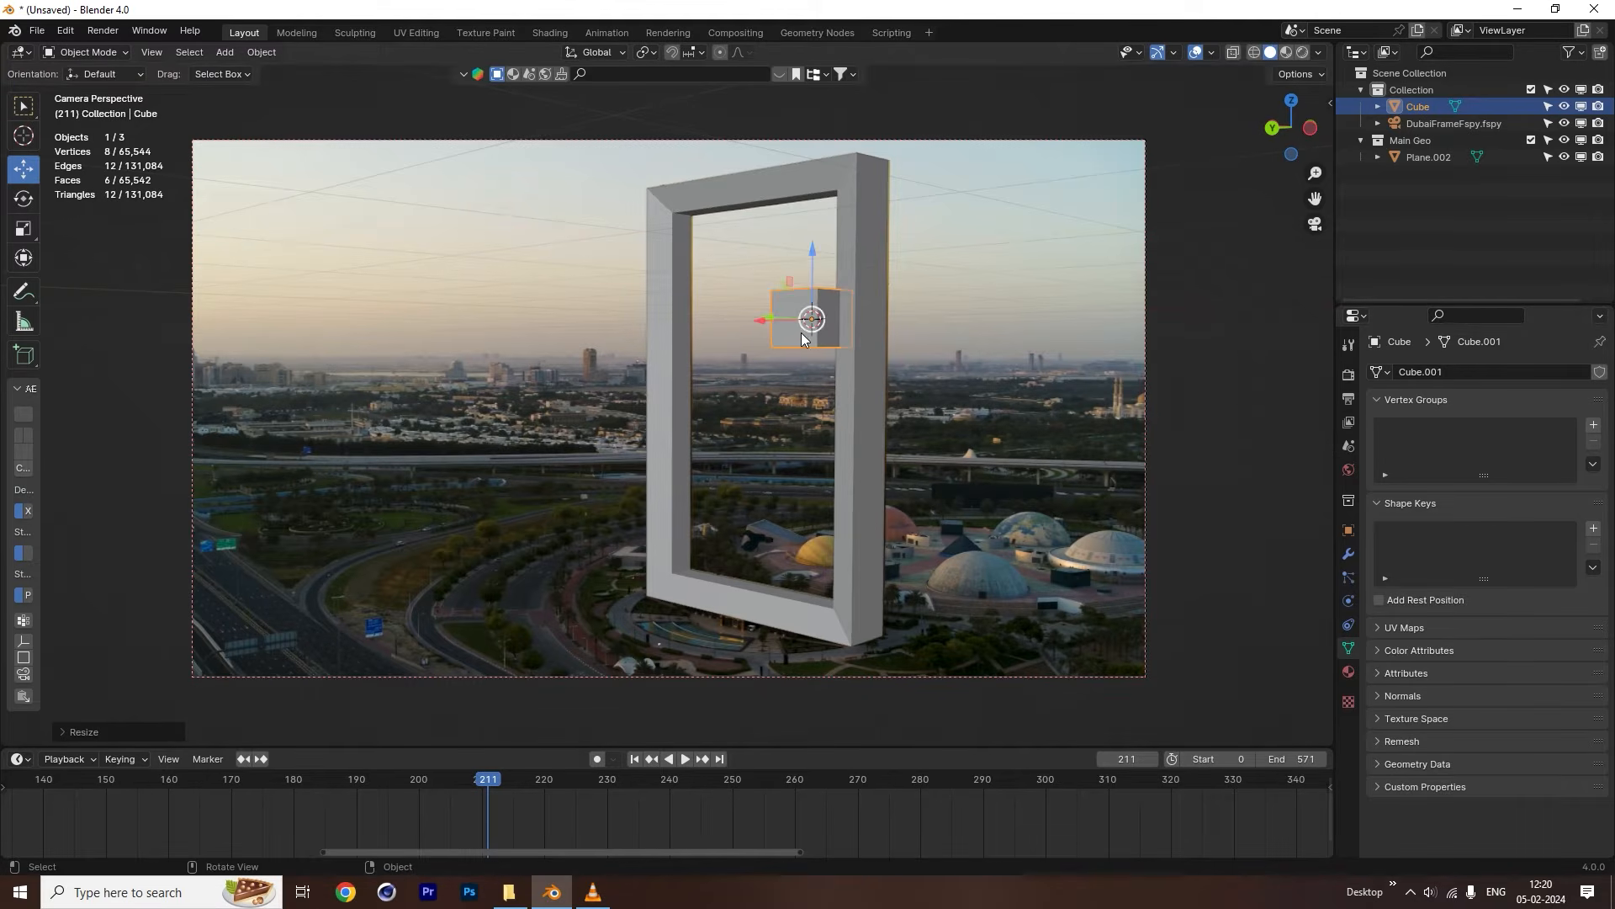
# Move the cube sideways and down inside the frame's opening, and at frame 136 stretch it along Z by about 3.4.
pyautogui.moveTo(764, 321); pyautogui.dragTo(711, 323)
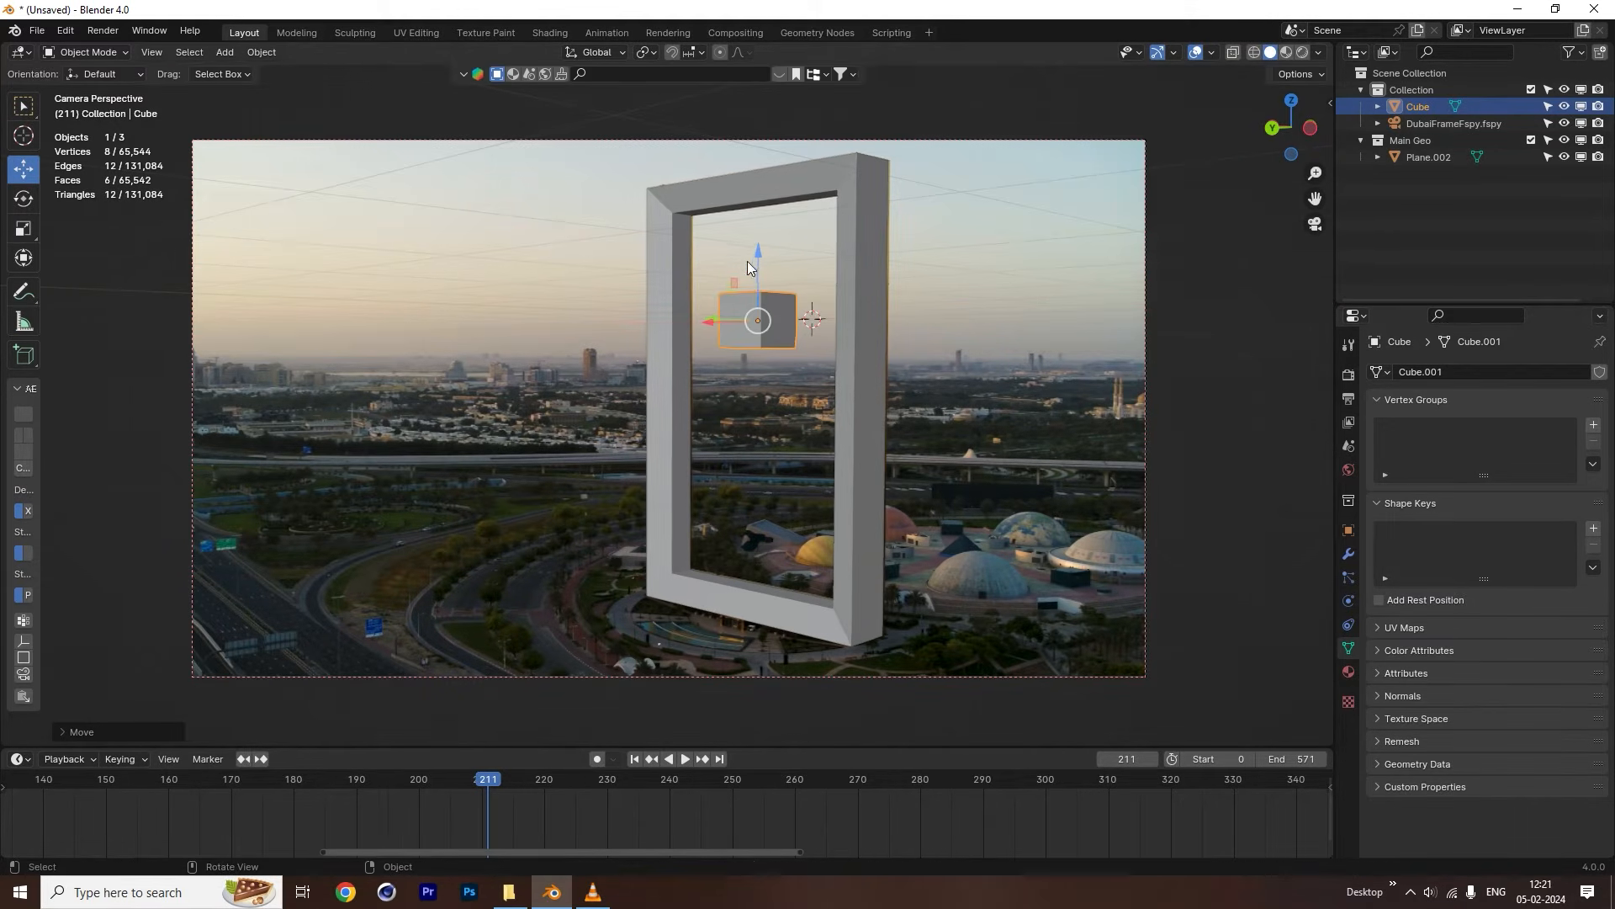
pyautogui.moveTo(756, 258); pyautogui.dragTo(776, 303)
pyautogui.scroll(-5, 557, 808)
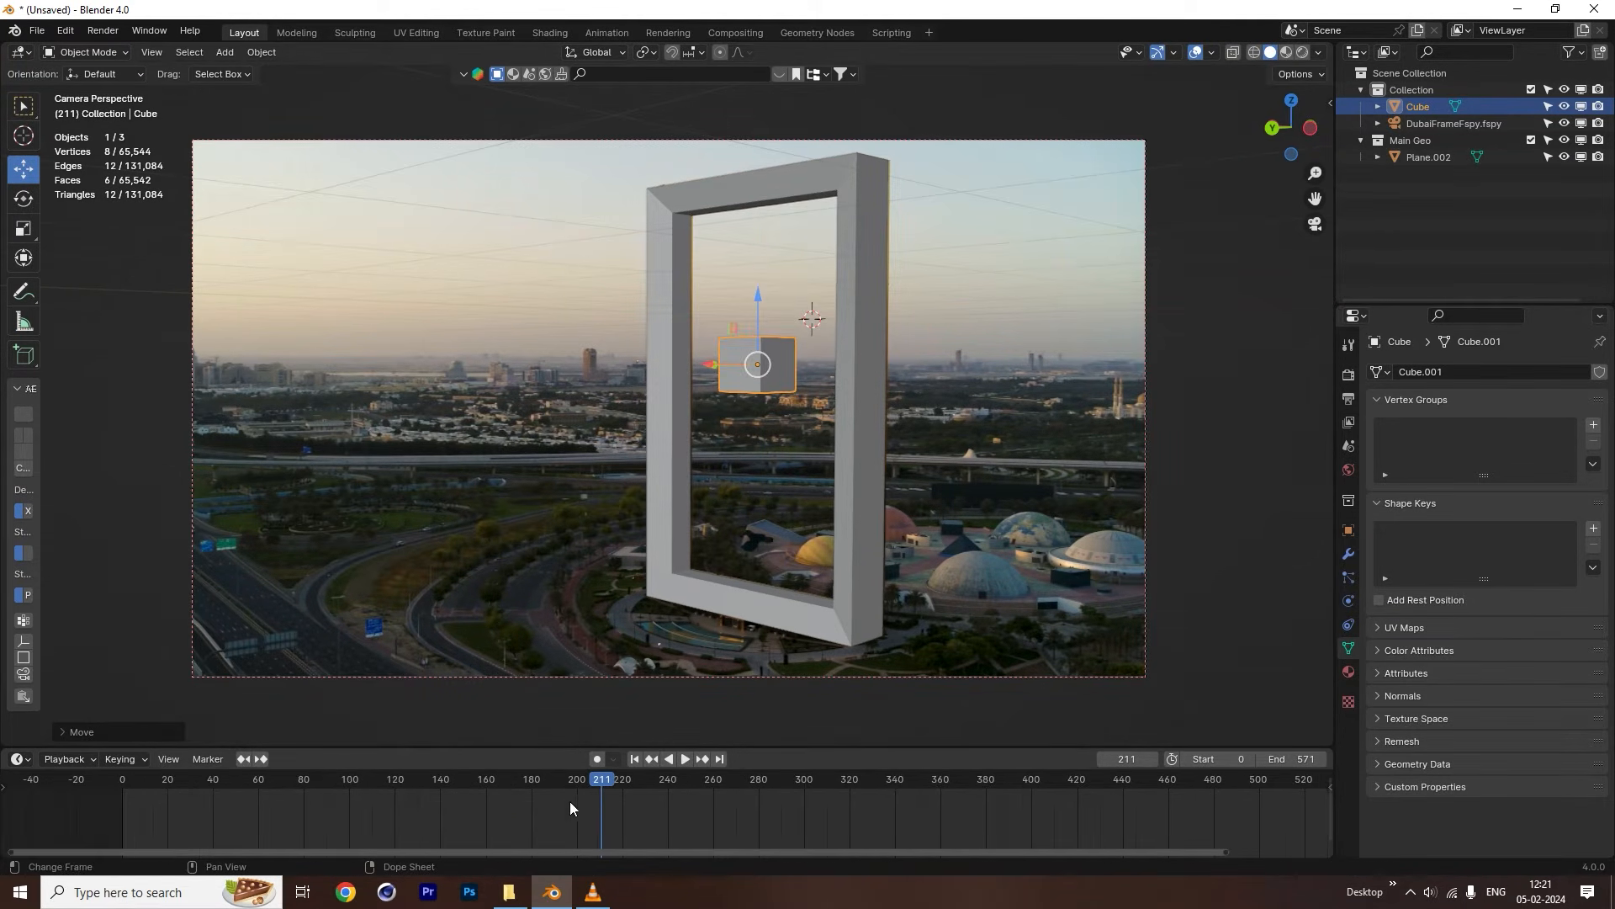
pyautogui.moveTo(605, 782); pyautogui.dragTo(431, 779)
pyautogui.press('s')
pyautogui.press('z')
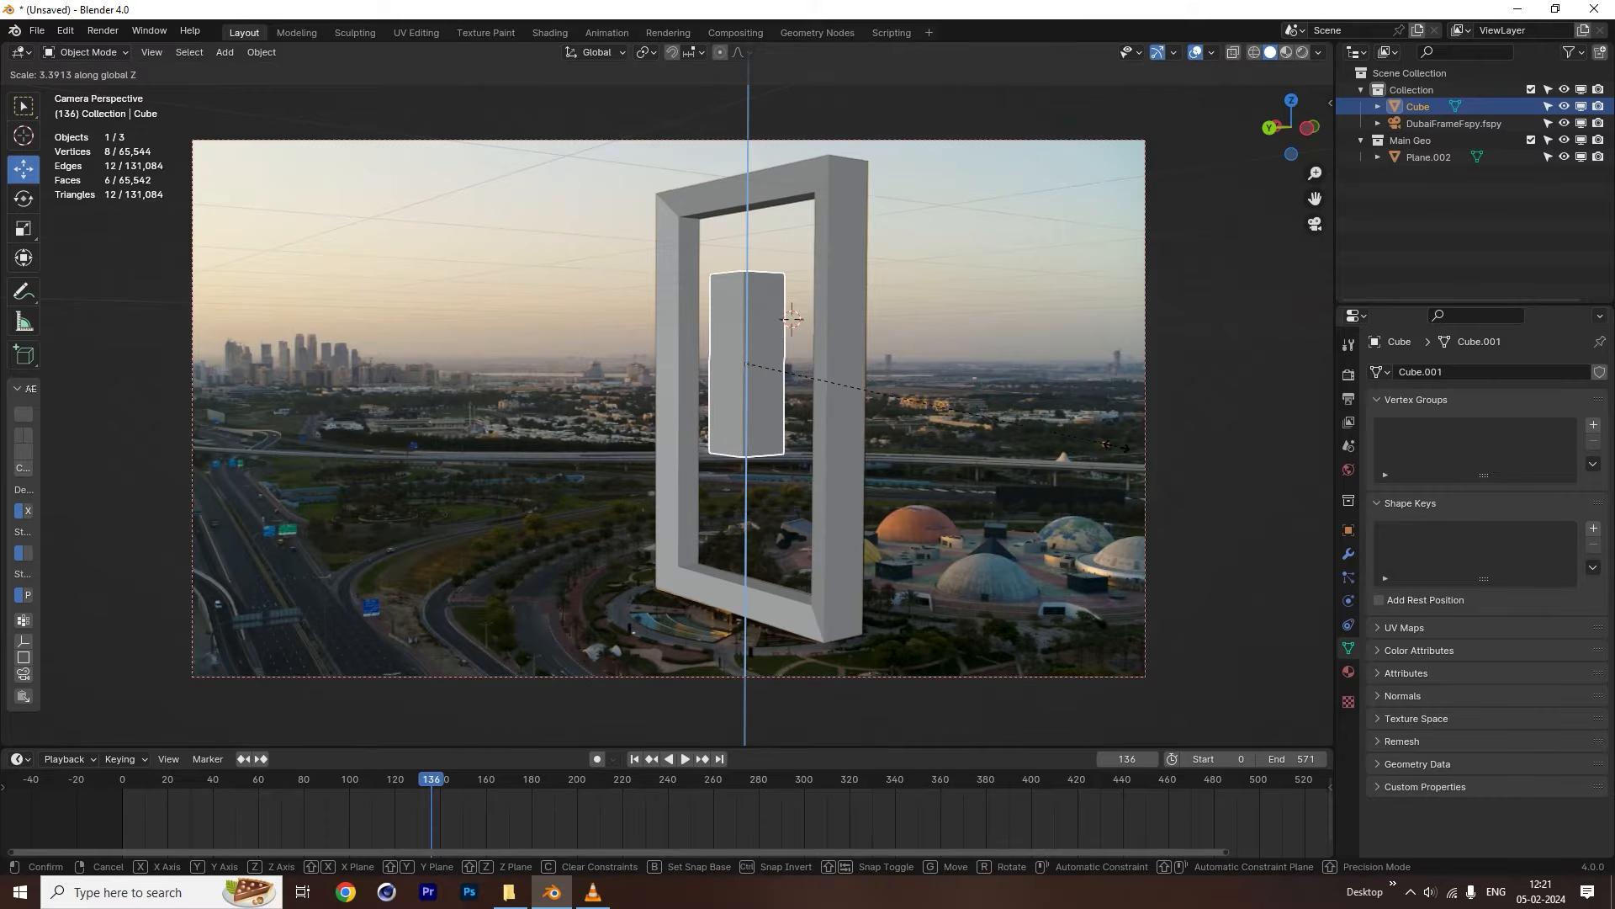
pyautogui.click(870, 328)
# Cut two evenly spaced horizontal edge loops around the stretched cube in Edit Mode without sliding them.
pyautogui.press('Tab')
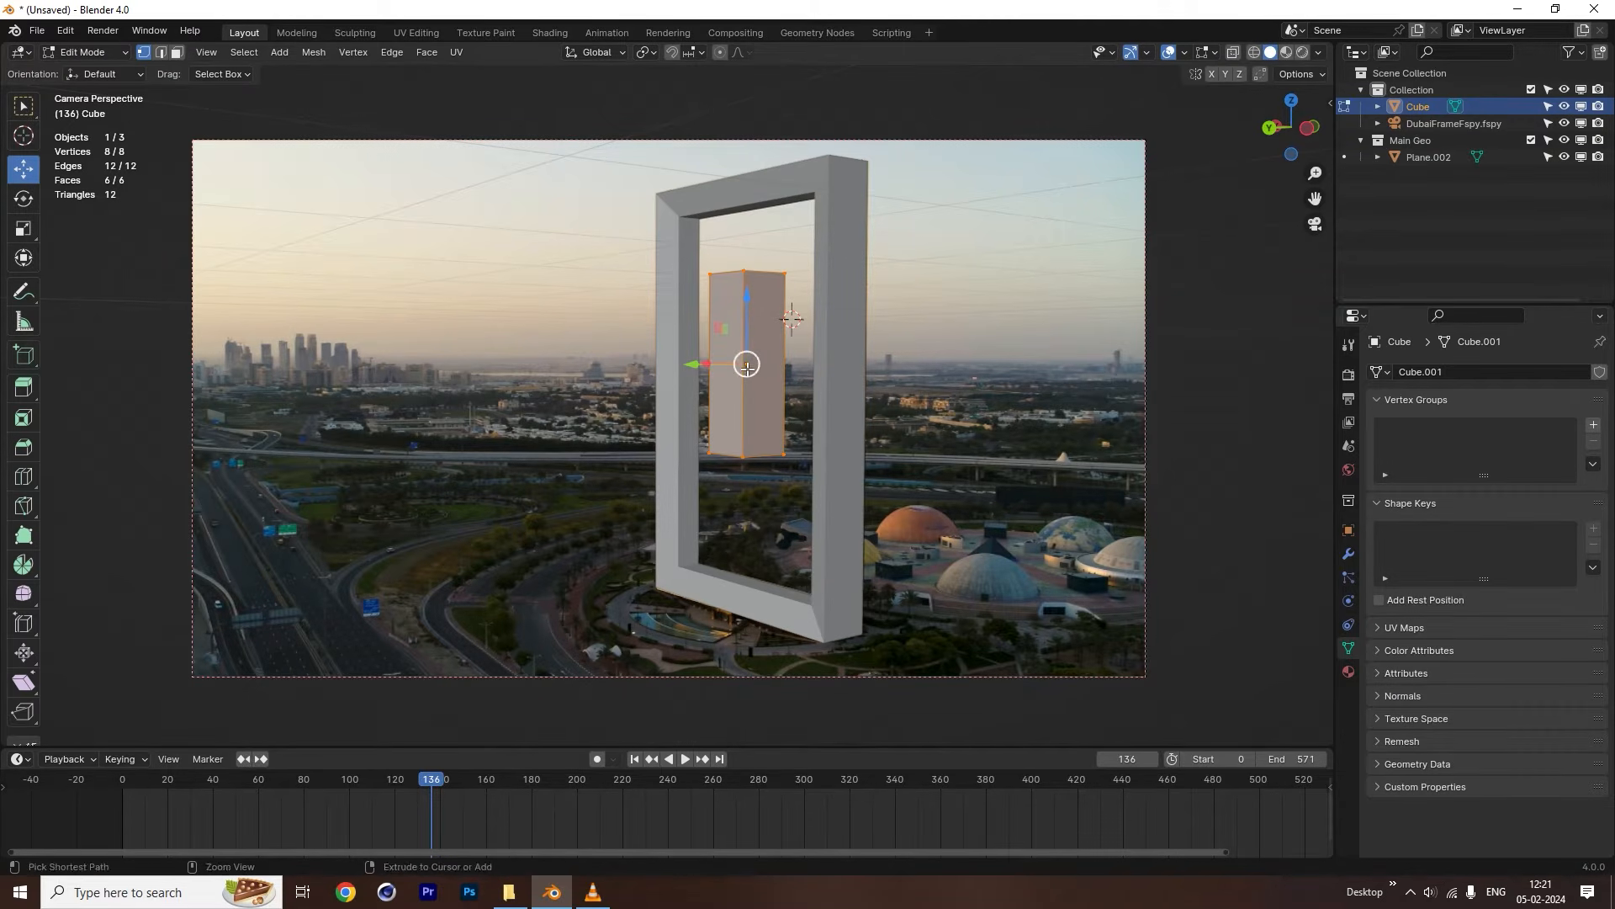
pyautogui.hotkey('ctrl', 'r')
pyautogui.scroll(2, 792, 318)
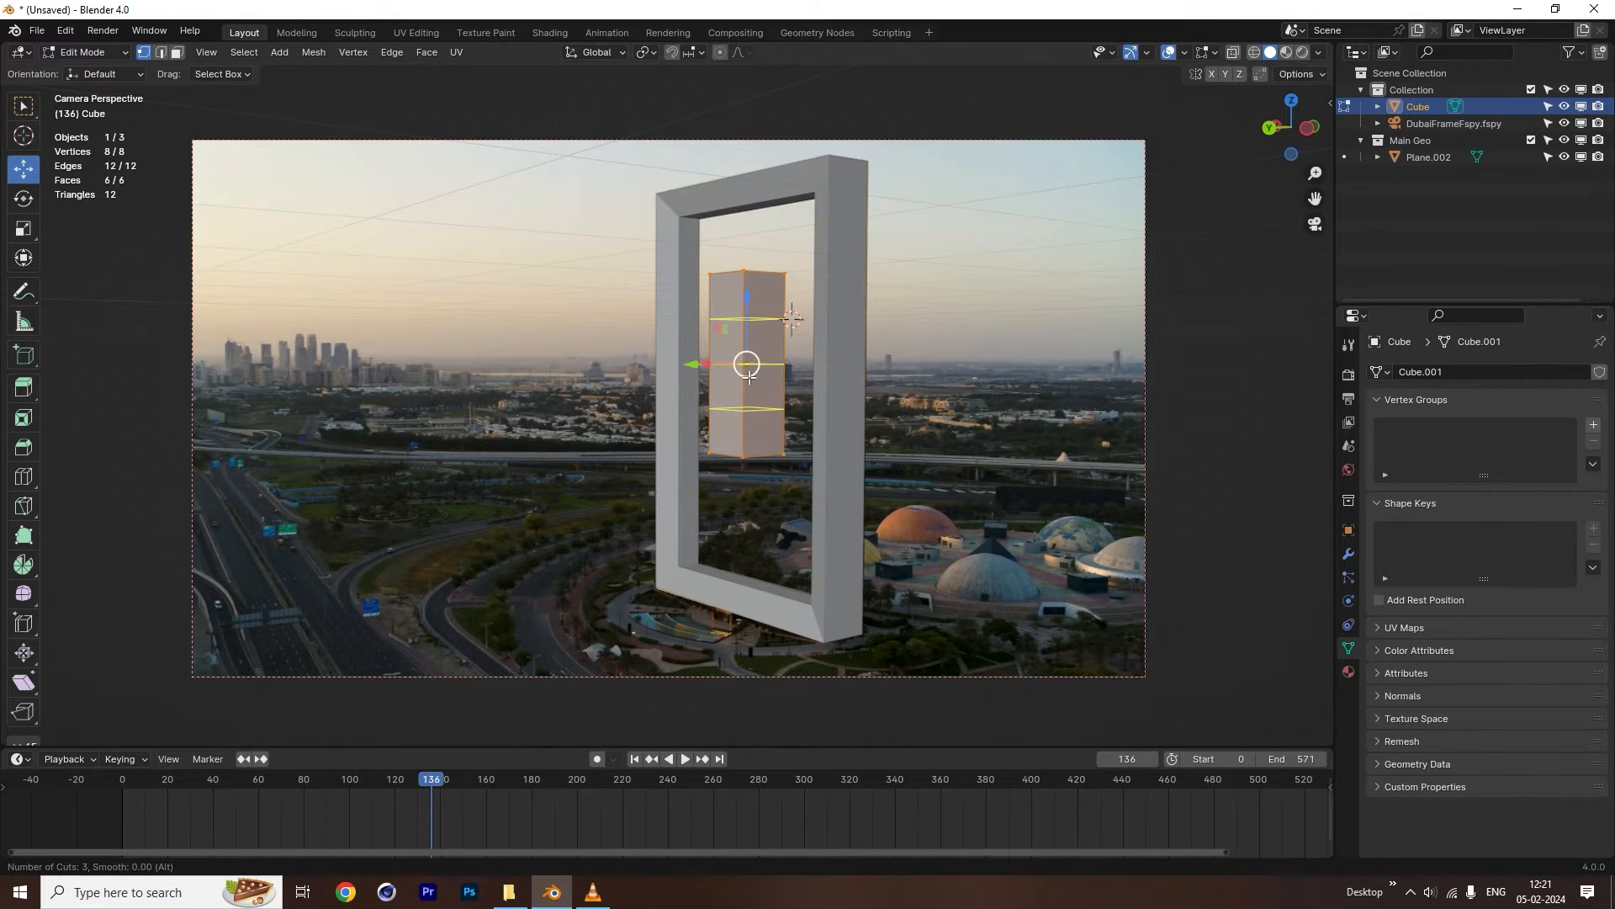
pyautogui.click(749, 377)
pyautogui.rightClick(712, 377)
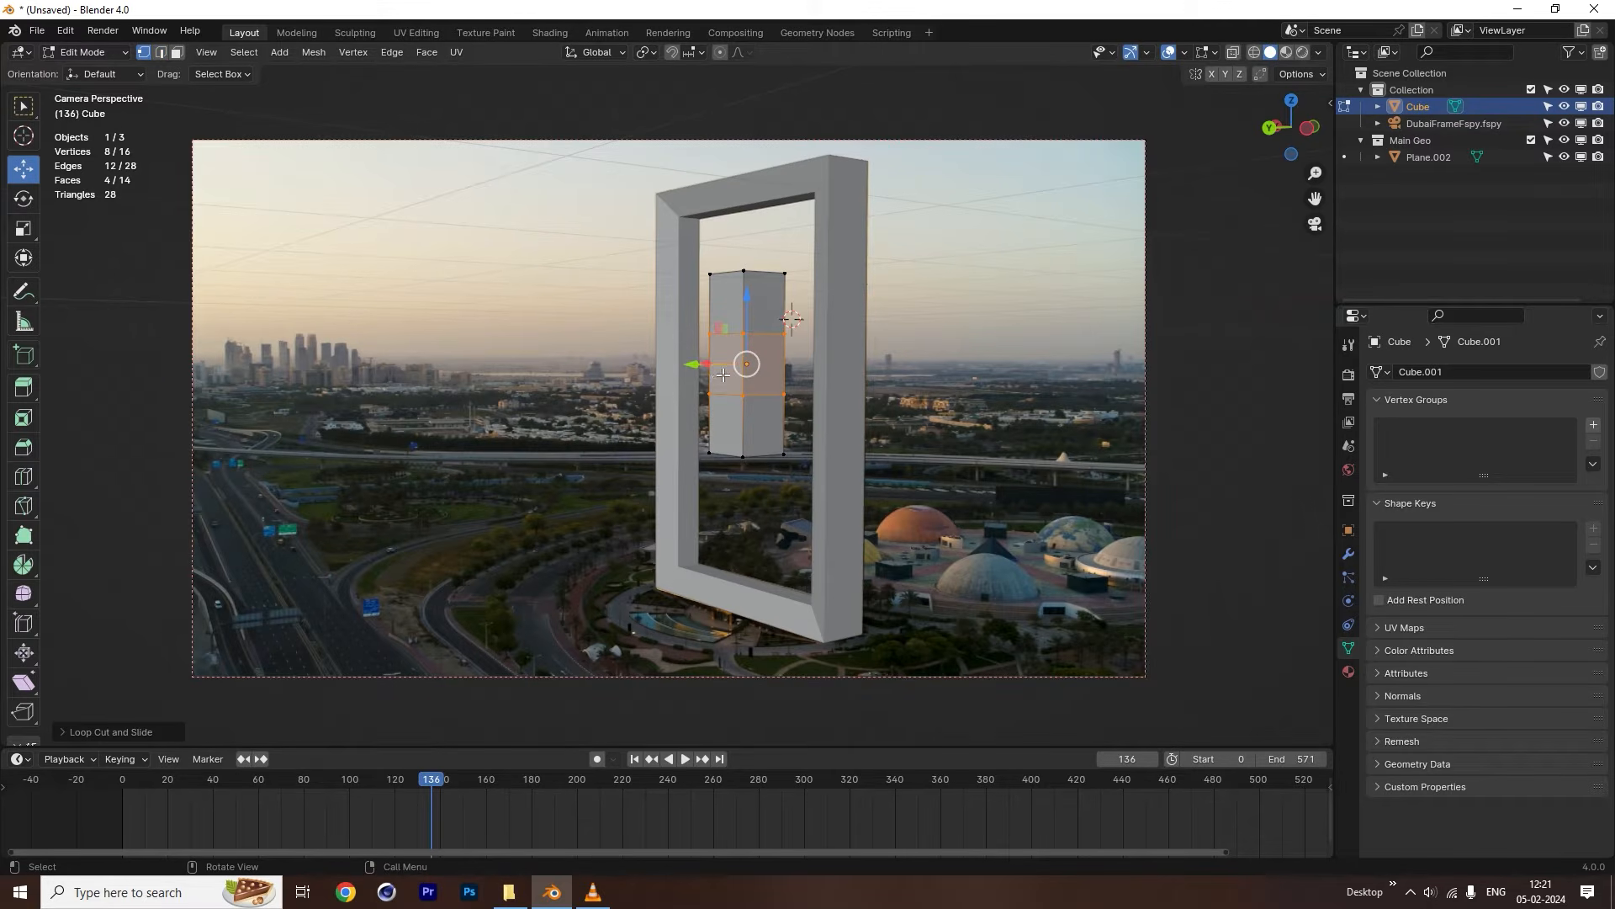
# Extrude two opposite middle faces of the cube outward along their normals into a cross and shift the object slightly in Object Mode.
pyautogui.click(722, 374)
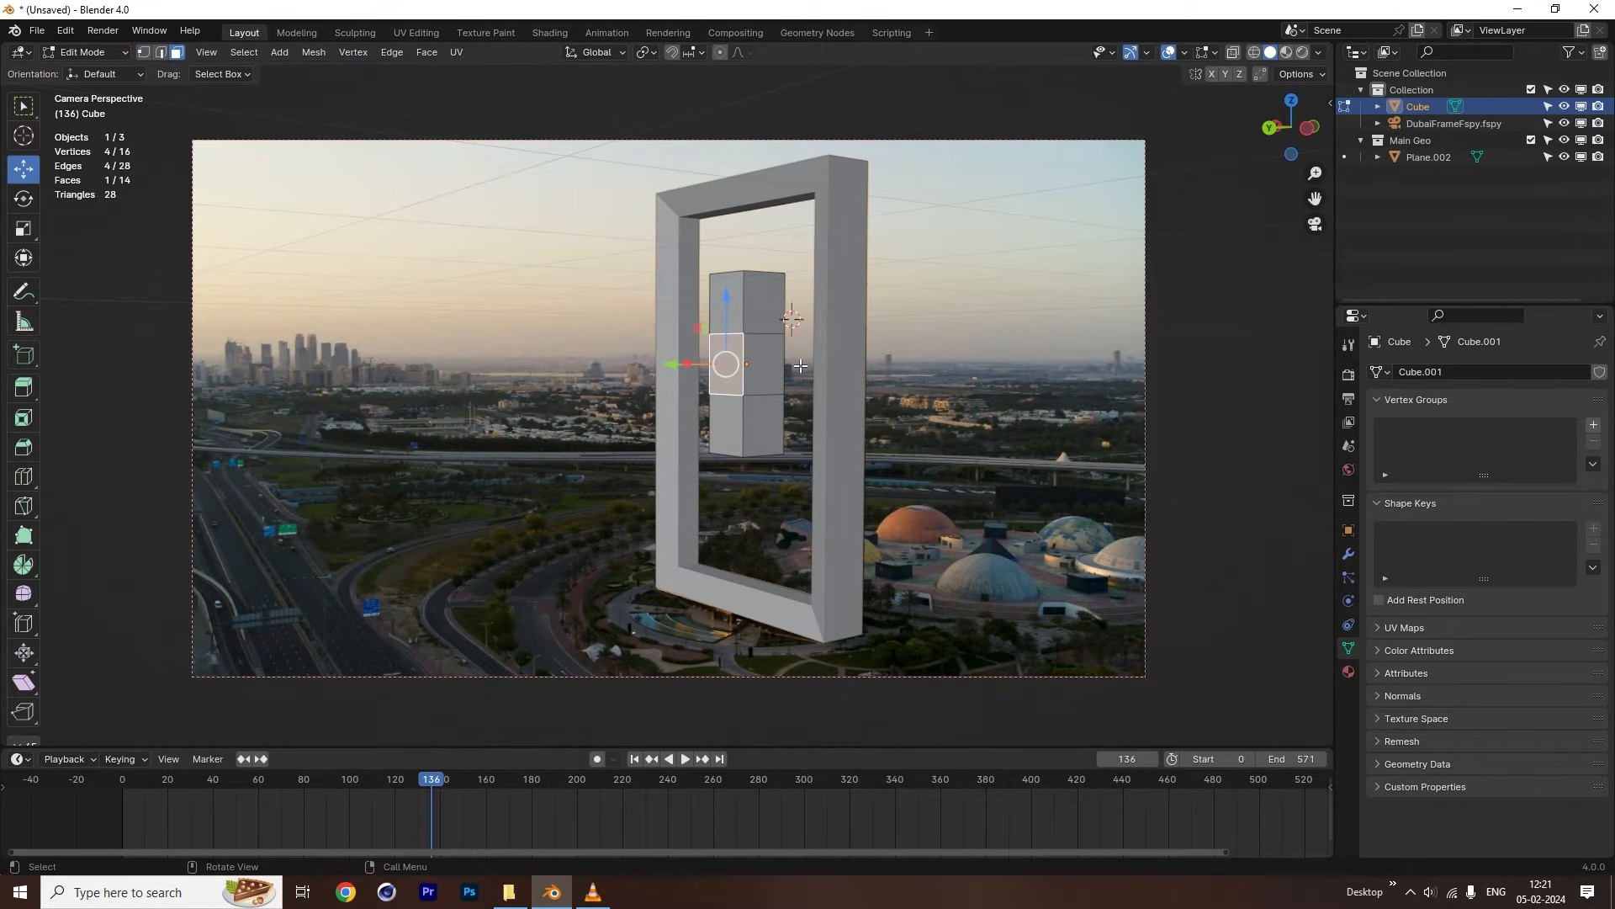
pyautogui.moveTo(800, 366); pyautogui.dragTo(866, 312, button='middle')
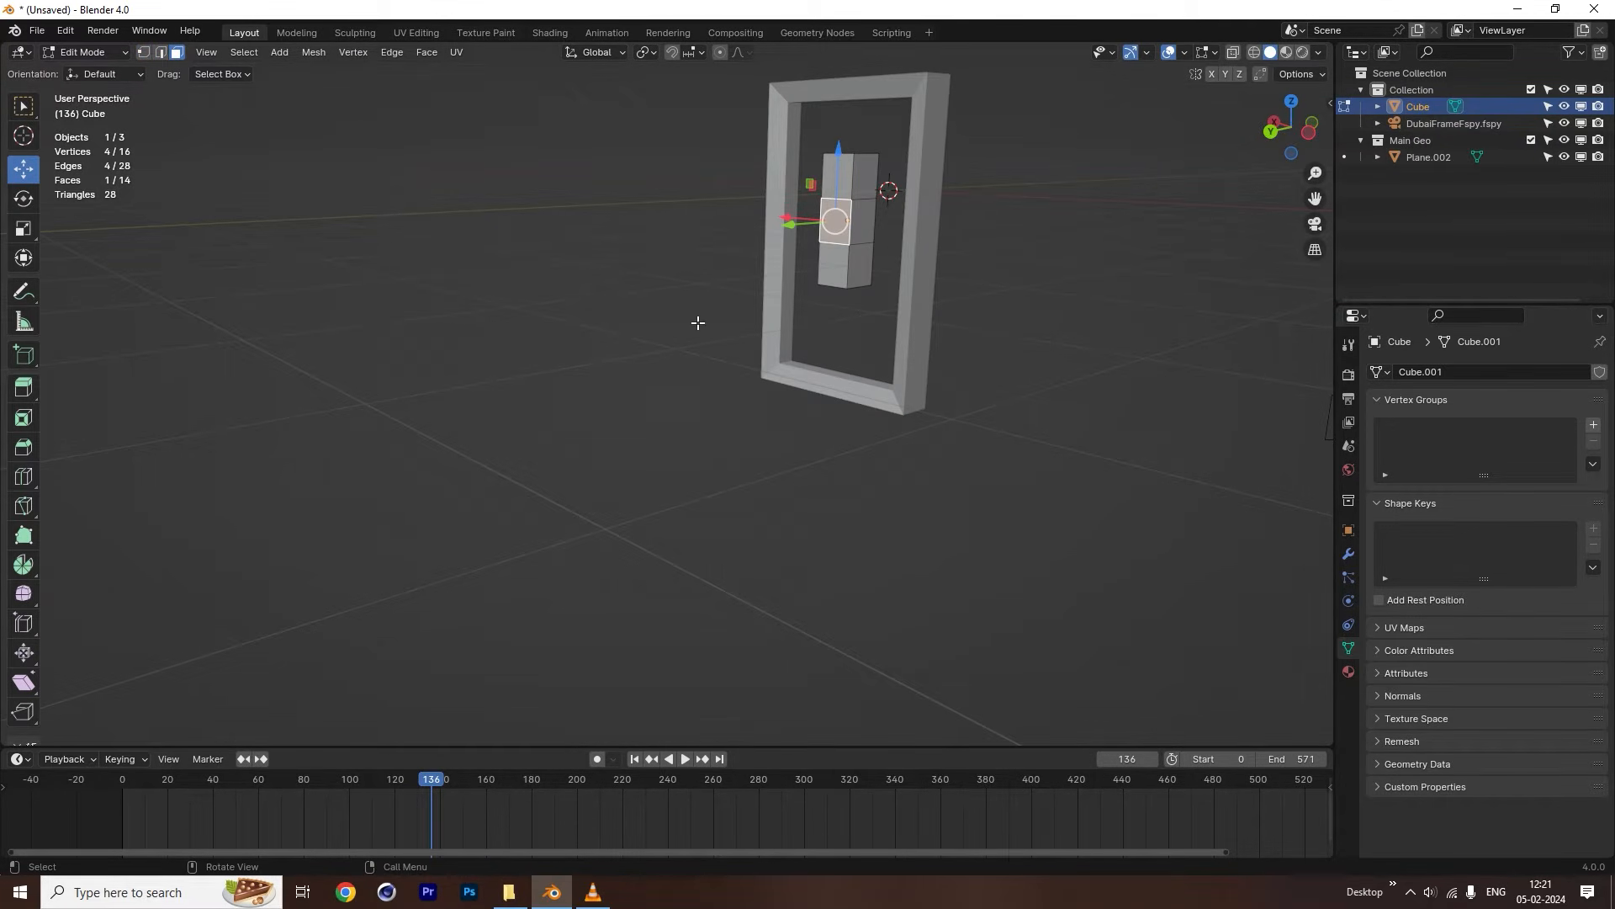
pyautogui.moveTo(698, 322); pyautogui.dragTo(482, 342, button='middle')
pyautogui.moveTo(1043, 380); pyautogui.dragTo(720, 439, button='middle')
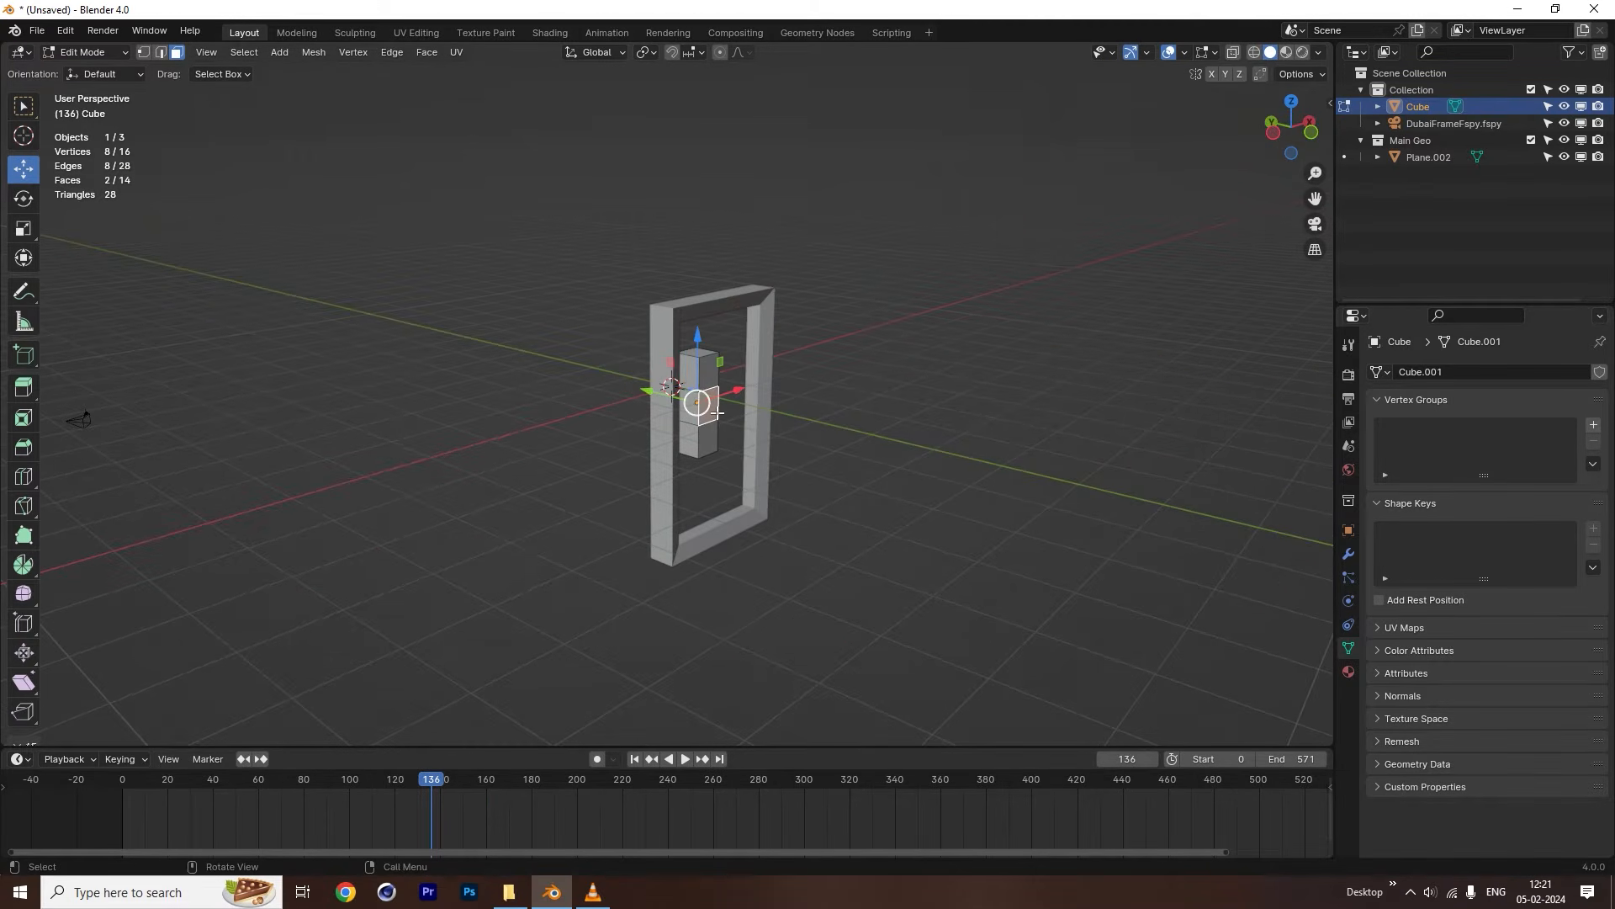
pyautogui.scroll(2, 717, 413)
pyautogui.hotkey('alt', 'e')
pyautogui.click(713, 420)
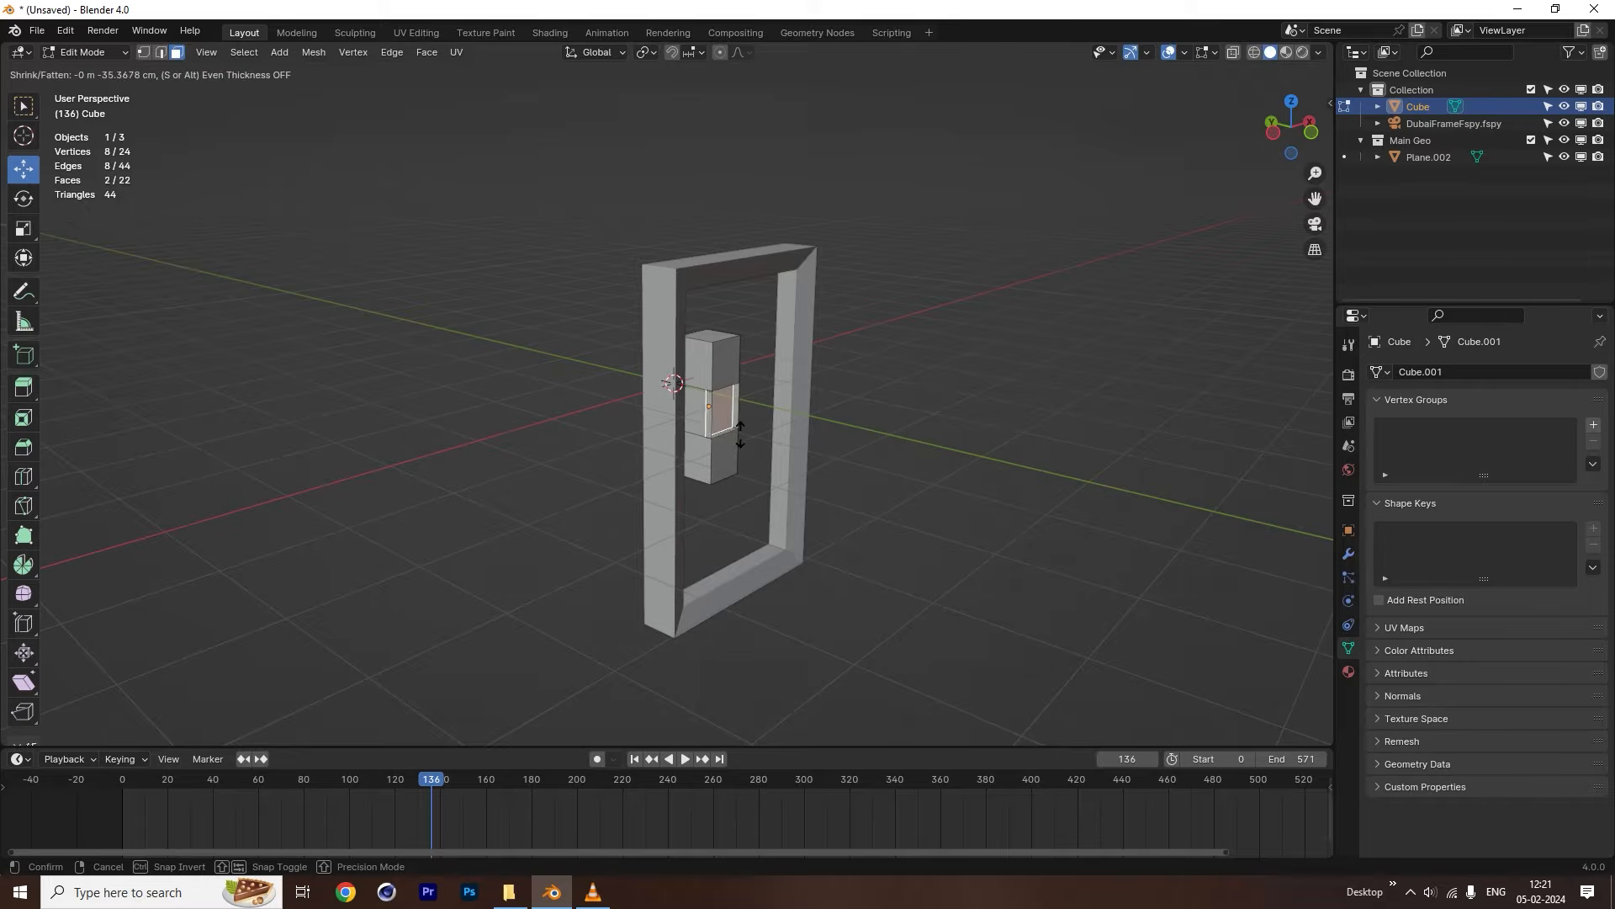
pyautogui.click(704, 246)
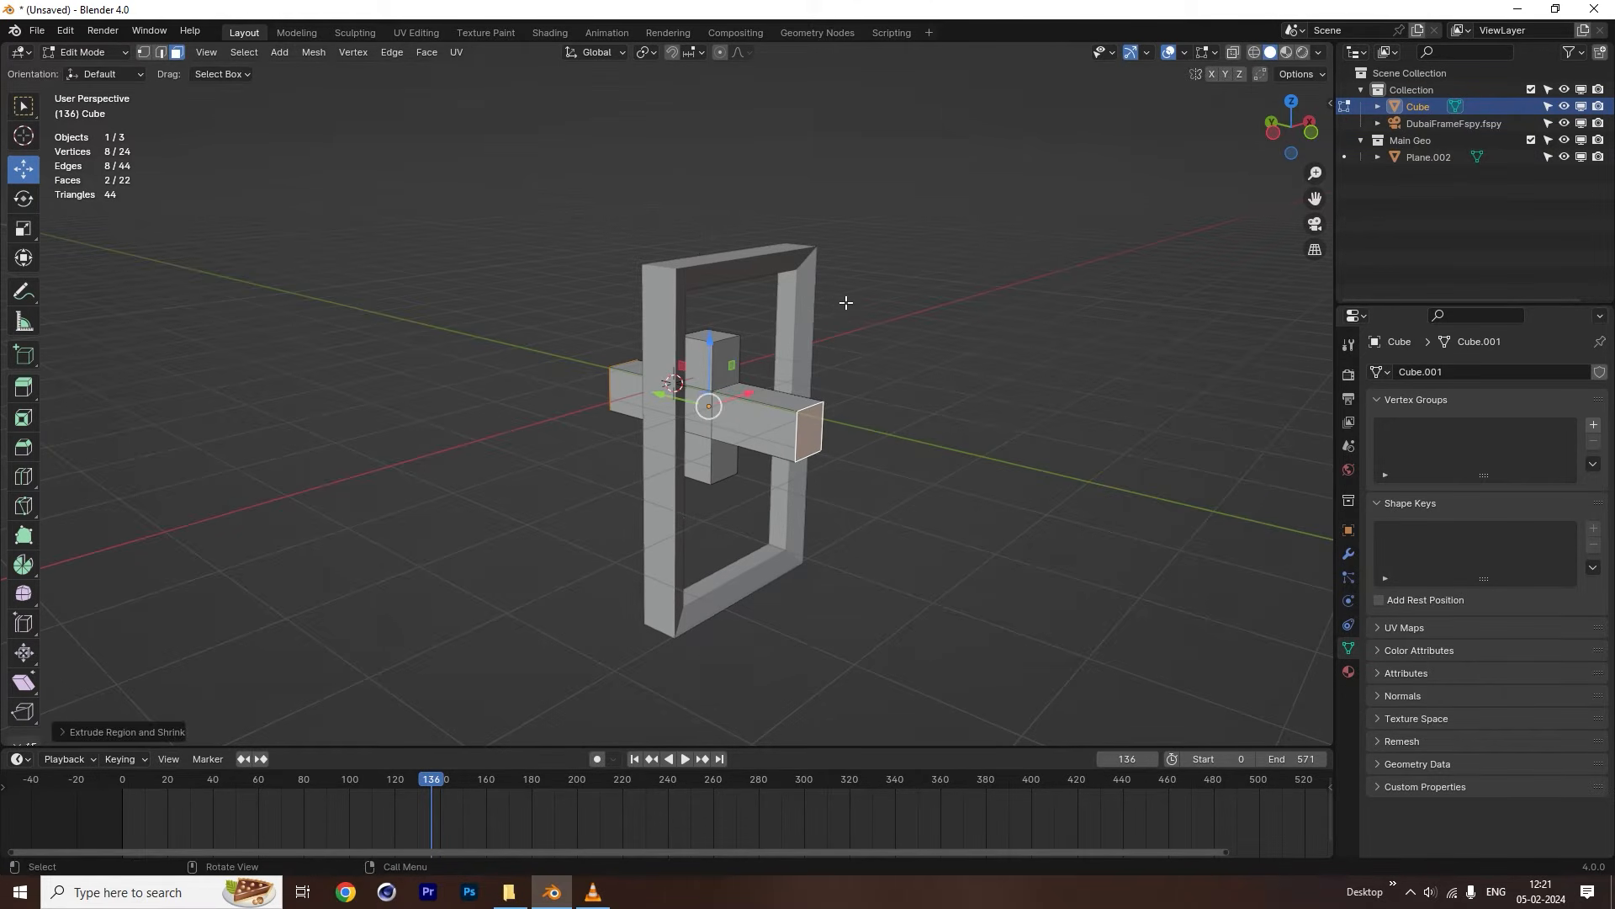
pyautogui.press('Tab')
pyautogui.moveTo(683, 402); pyautogui.dragTo(706, 371)
# Play the shot through the camera with nothing selected to check how the cross-shaped object follows the tracked frame.
pyautogui.press('KP_0')
pyautogui.click(991, 286)
pyautogui.press('space')
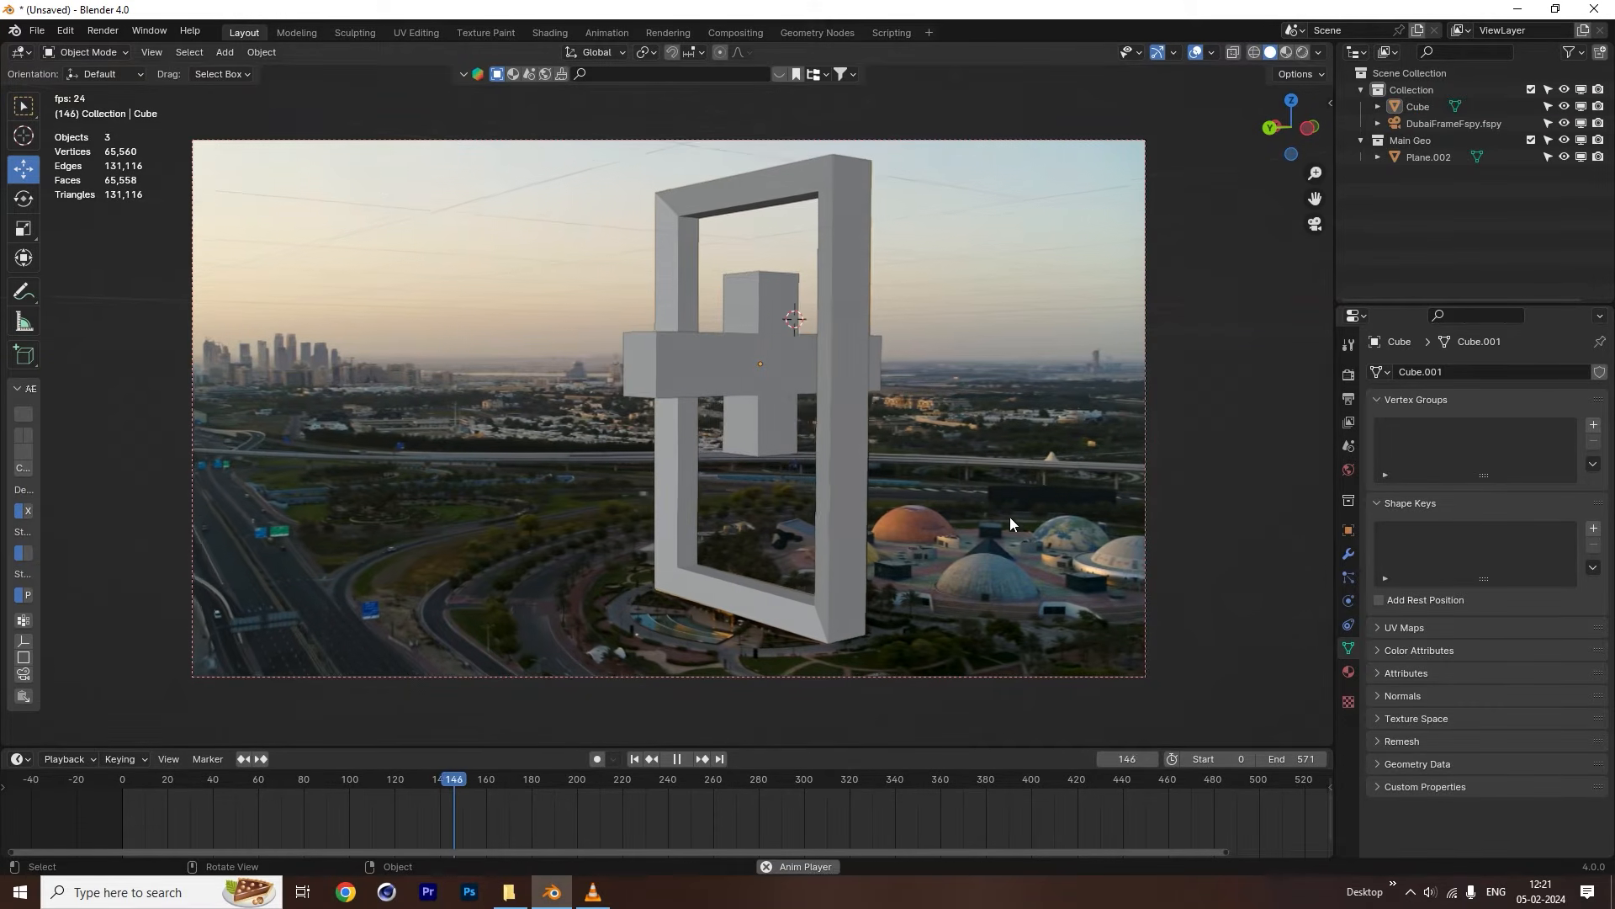
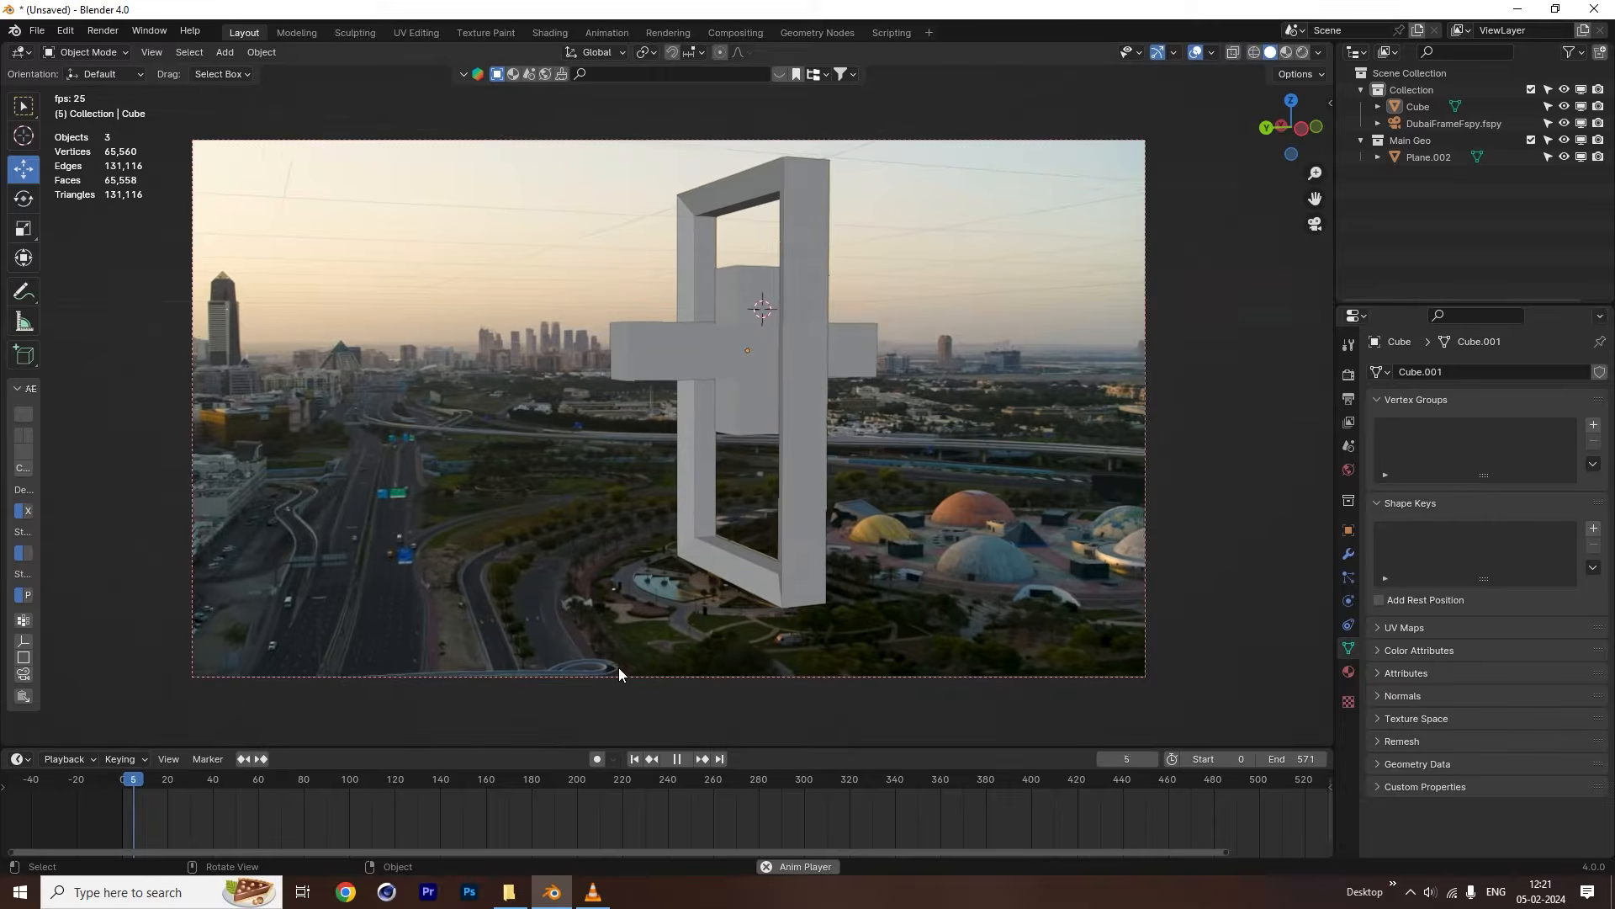
# Stop playback at frame 42 and delete the cross-shaped cube from the scene.
pyautogui.press('space')
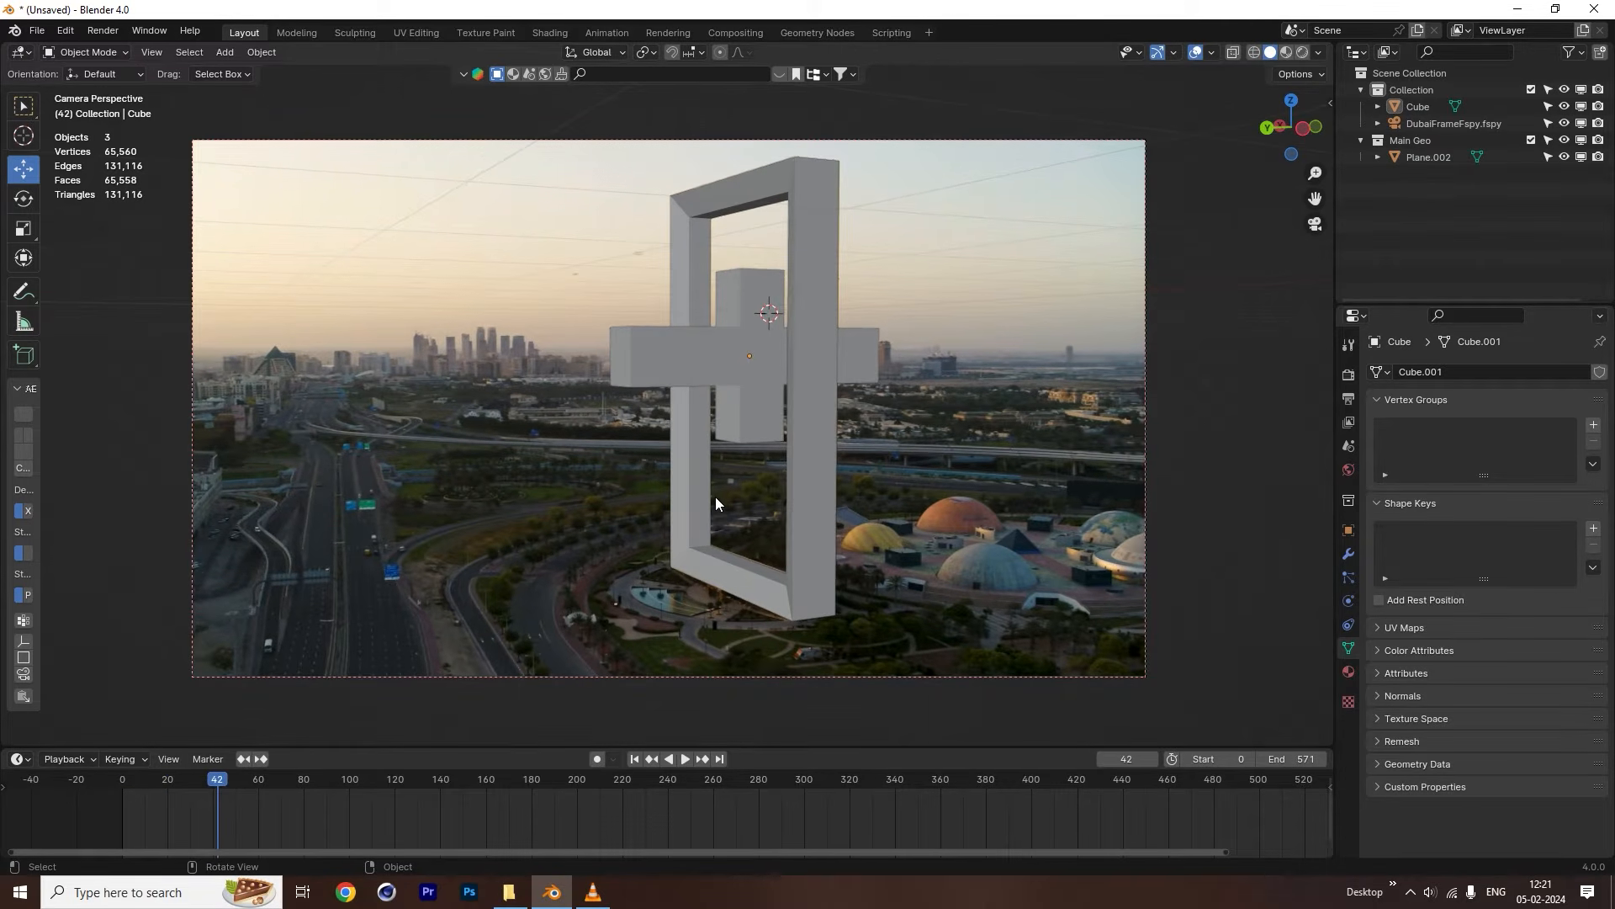
pyautogui.click(756, 340)
pyautogui.press('Delete')
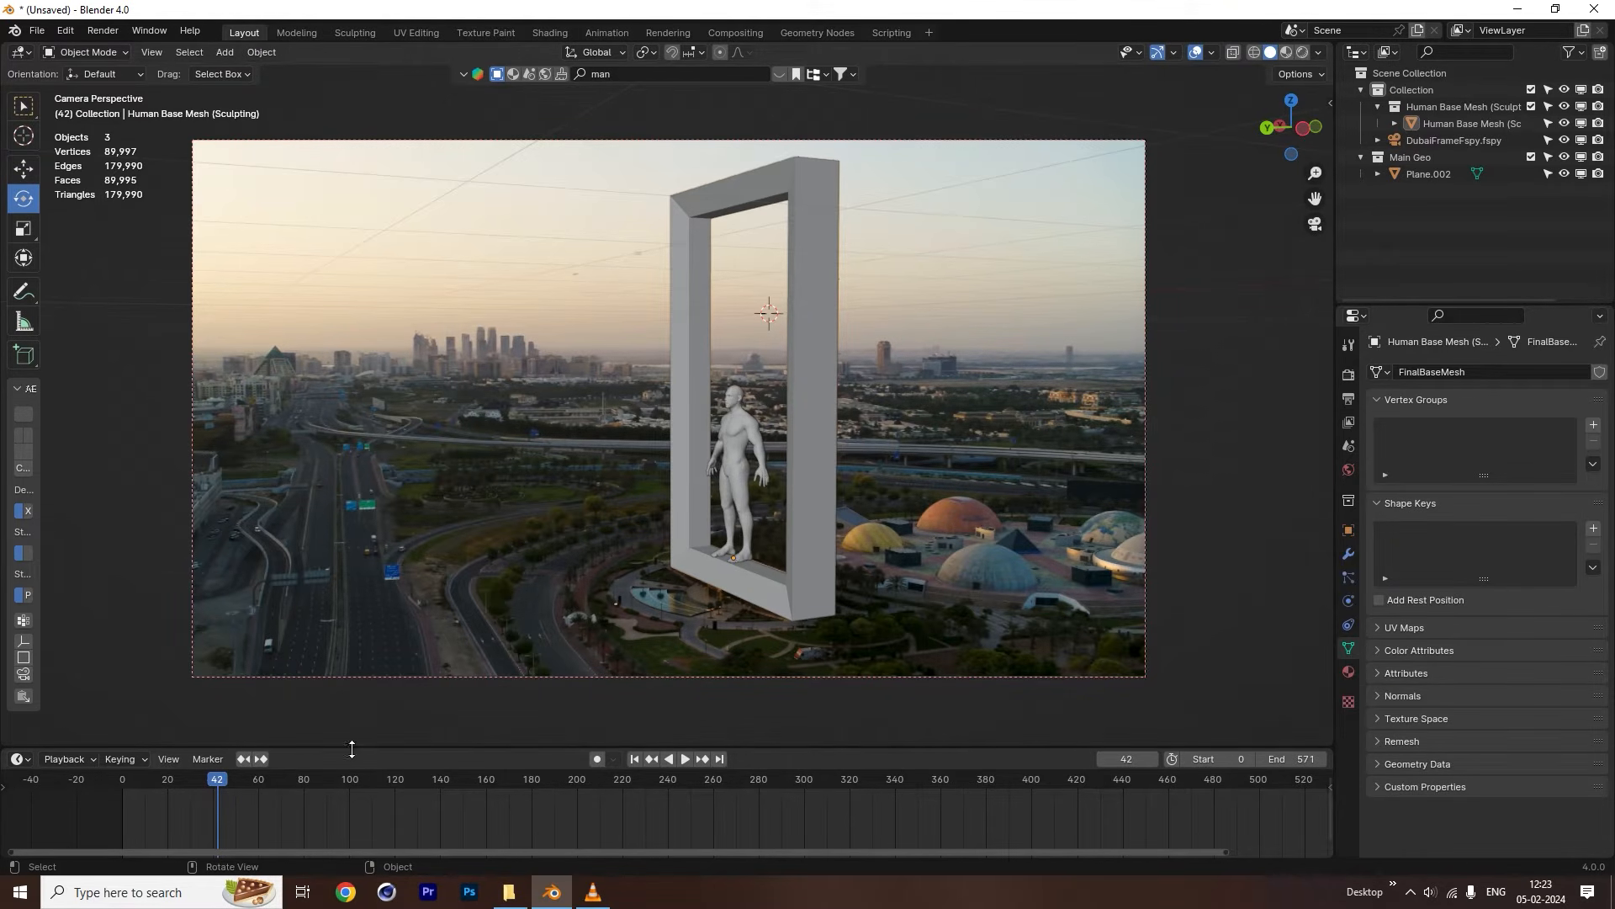
# Go to frame 65 and shift the human base mesh slightly along the frame's bottom beam, leaving it deselected.
pyautogui.moveTo(220, 785); pyautogui.dragTo(269, 786)
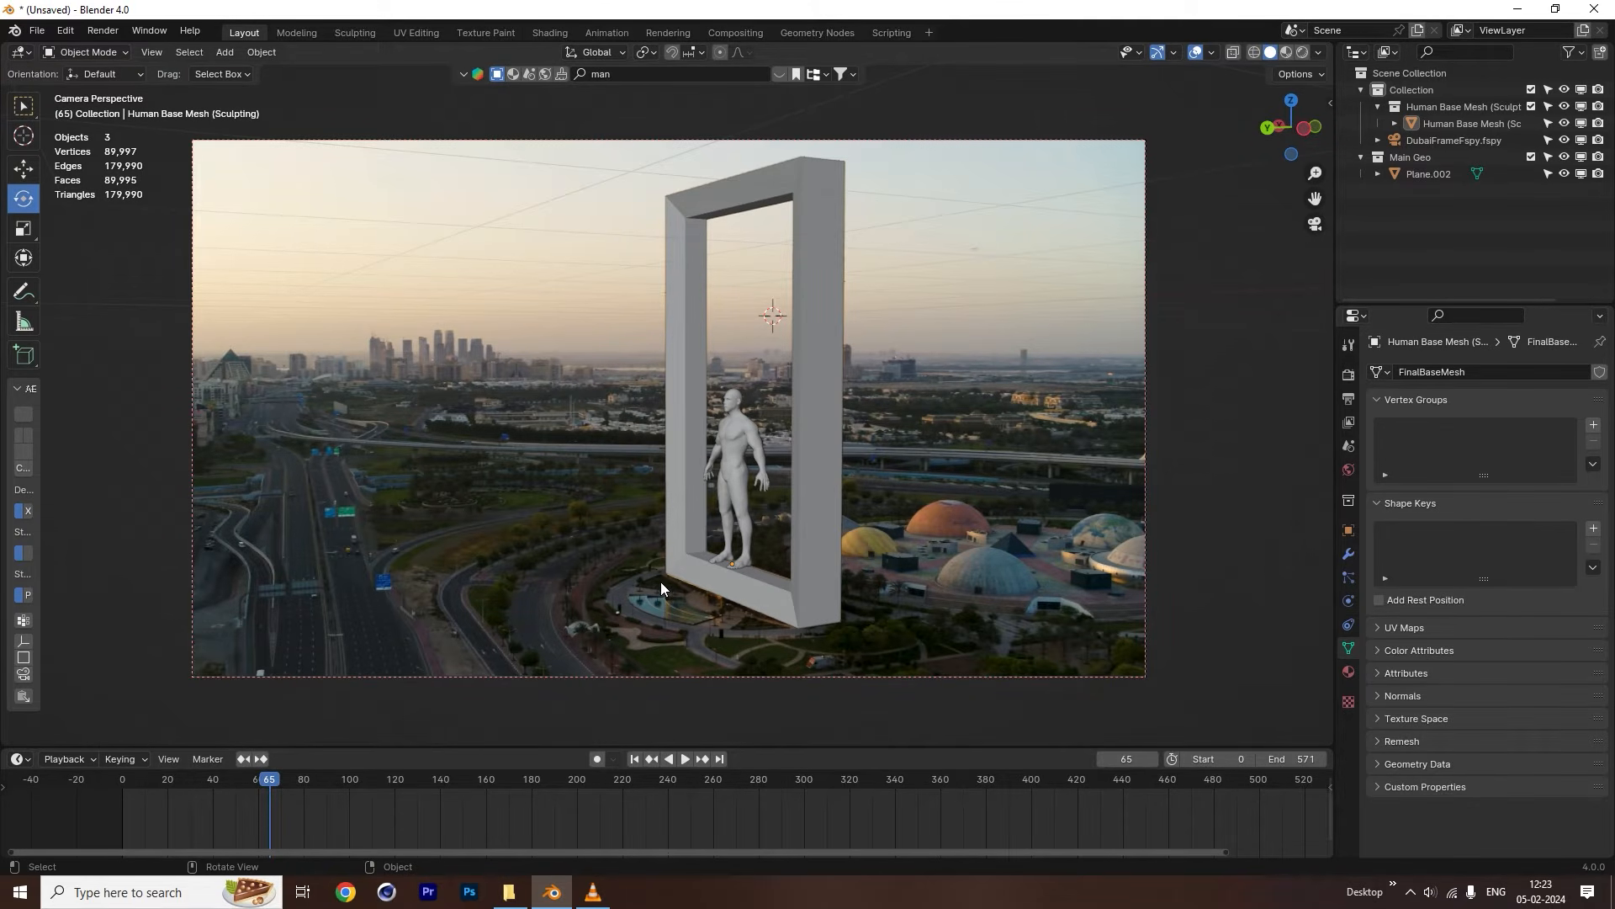
pyautogui.click(732, 503)
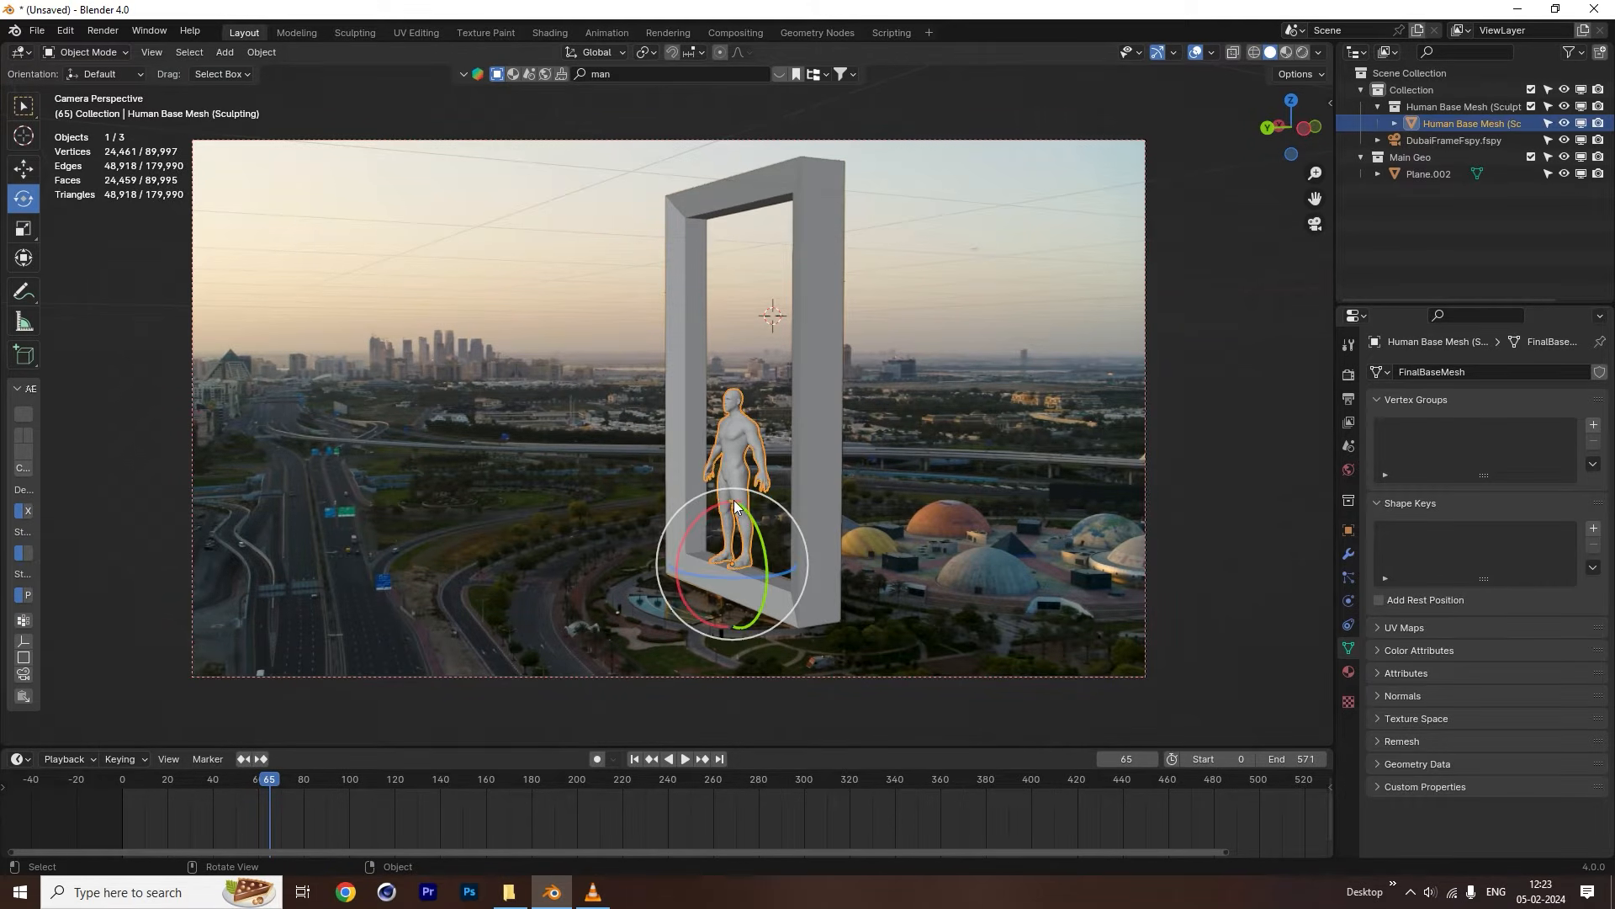
pyautogui.click(34, 171)
pyautogui.moveTo(697, 547); pyautogui.dragTo(956, 330)
pyautogui.click(934, 331)
# Add a Plain Axes empty at the 3D cursor inside the frame's opening.
pyautogui.hotkey('shift', 'a')
pyautogui.moveTo(823, 468)
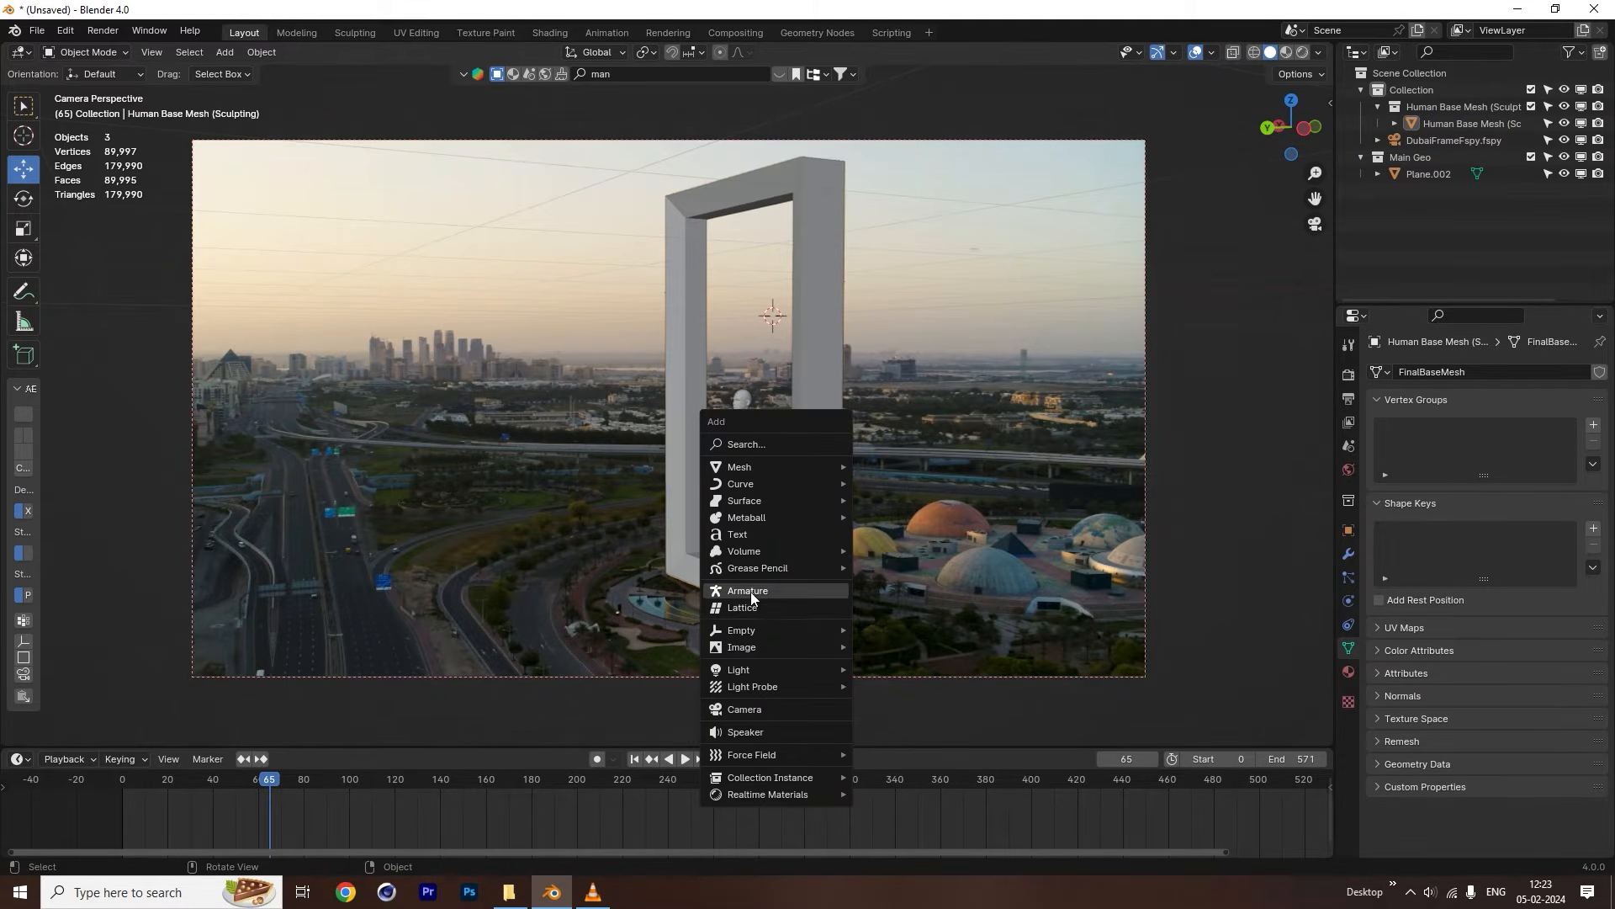
pyautogui.moveTo(754, 630)
pyautogui.click(892, 628)
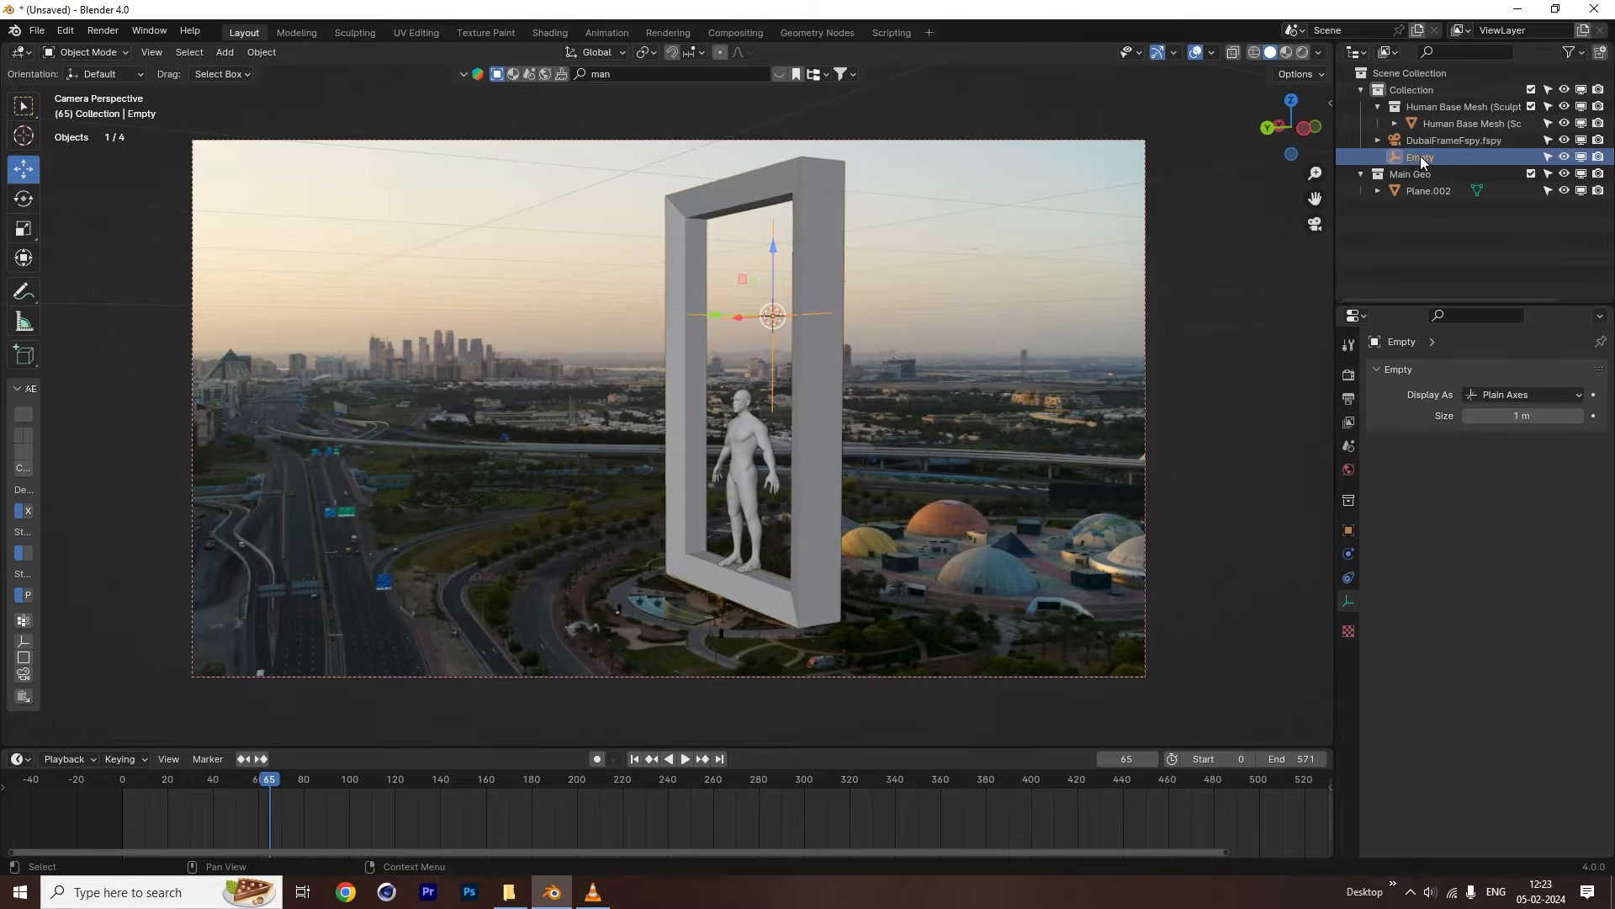
# Parent the DubaiFrameFspy.fspy camera and Plane.002 to the empty using Object (Keep Transform).
pyautogui.keyDown('ctrl'); pyautogui.click(1438, 140); pyautogui.keyUp('ctrl')
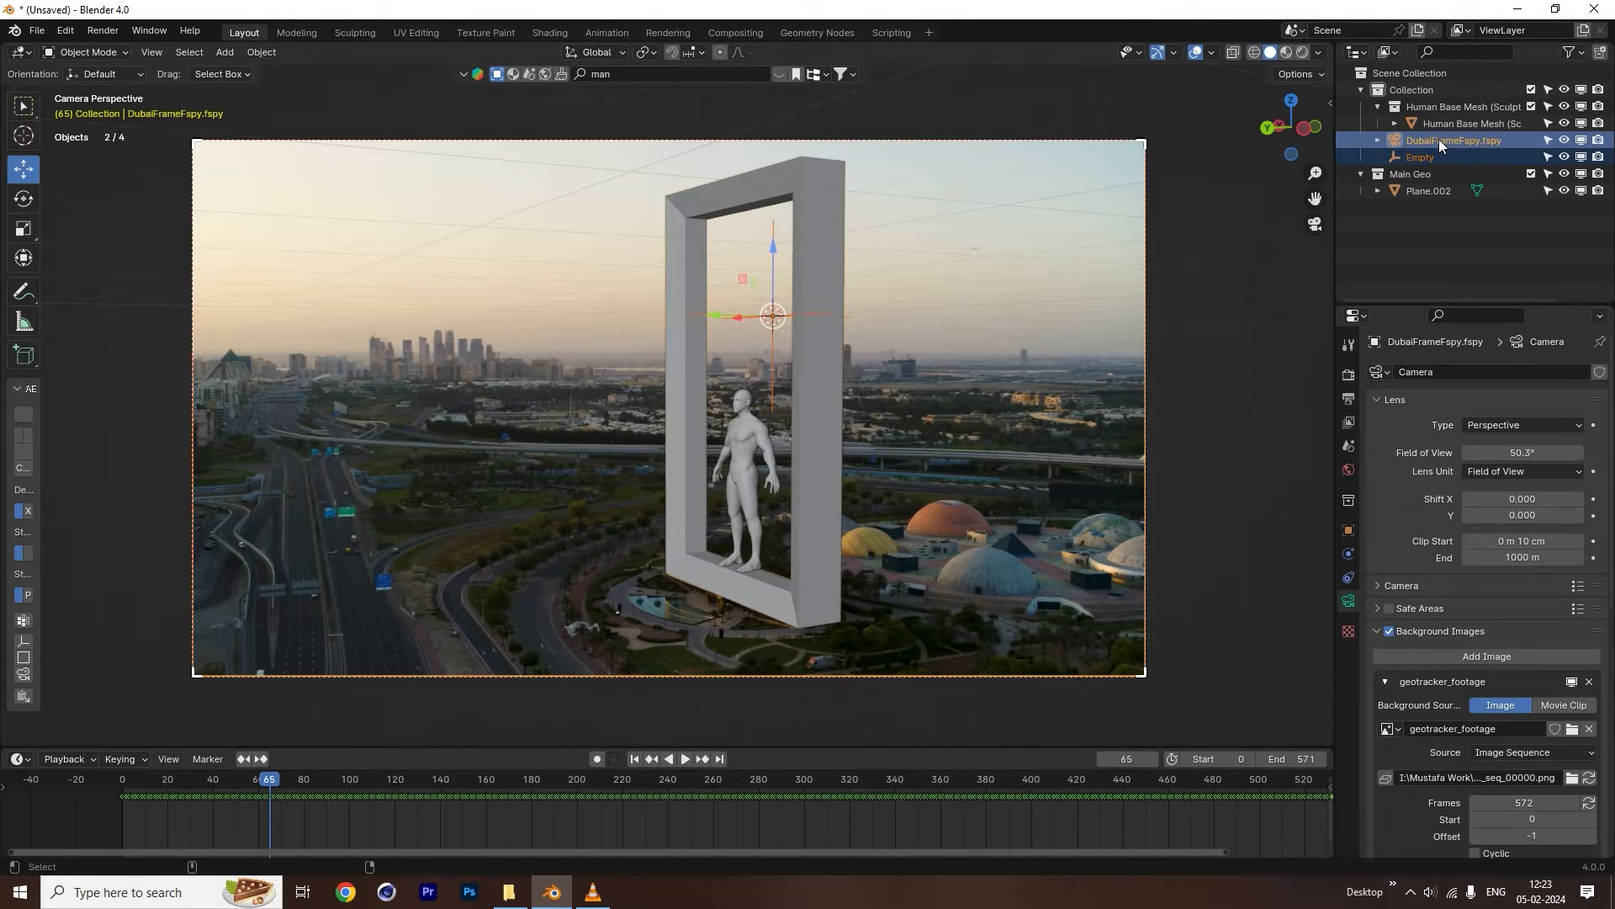
pyautogui.keyDown('ctrl'); pyautogui.click(1444, 193); pyautogui.keyUp('ctrl')
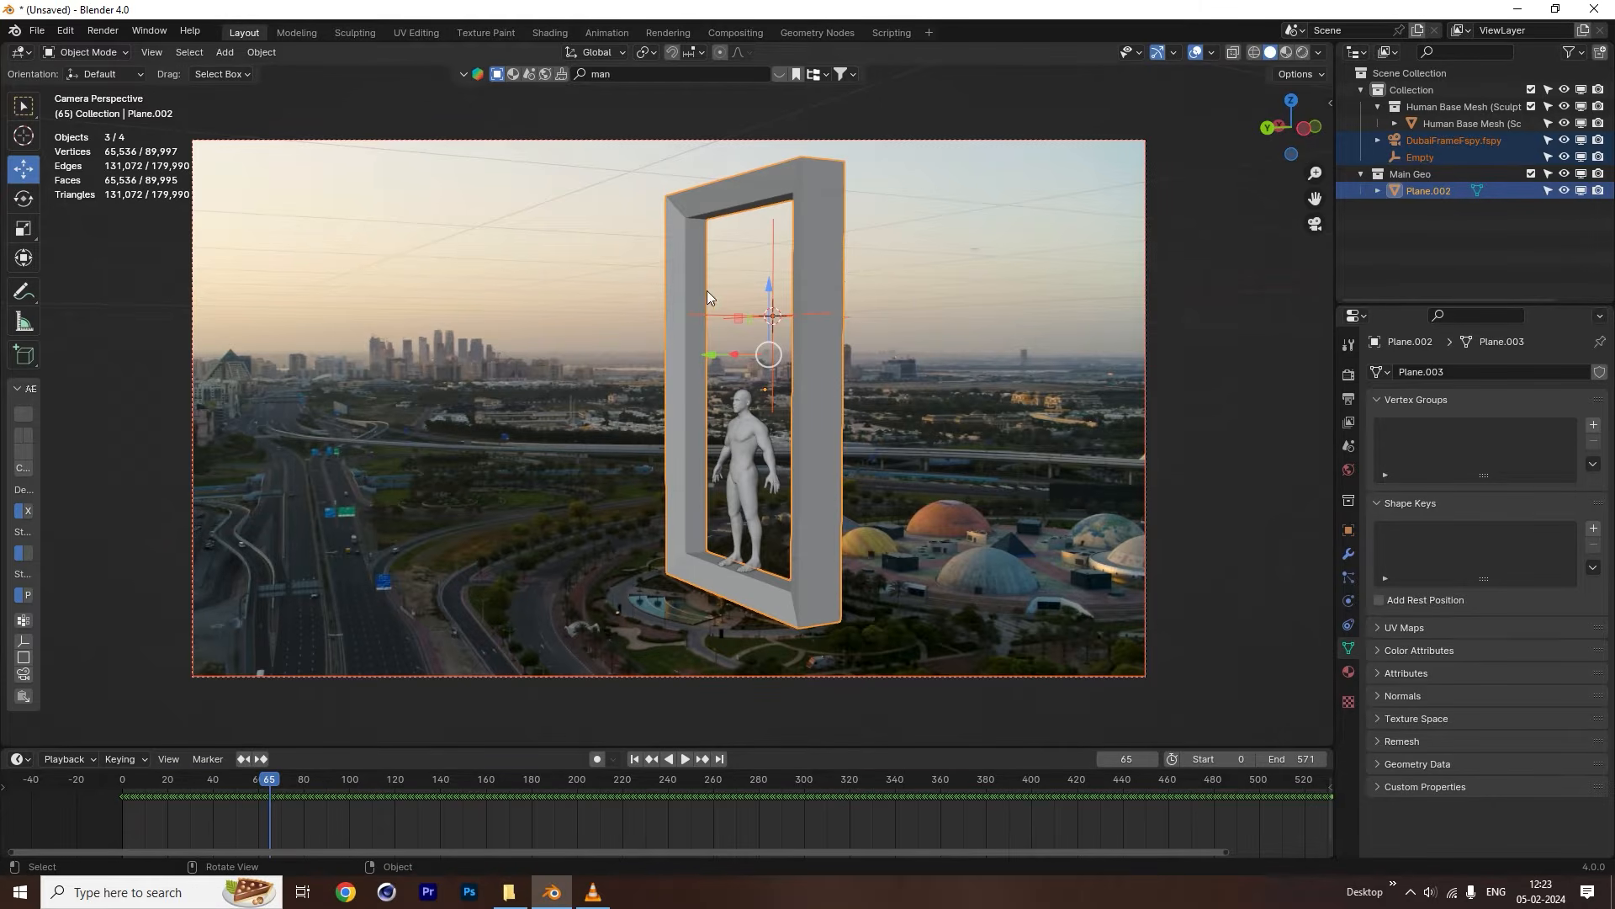
pyautogui.keyDown('shift'); pyautogui.click(774, 241); pyautogui.keyUp('shift')
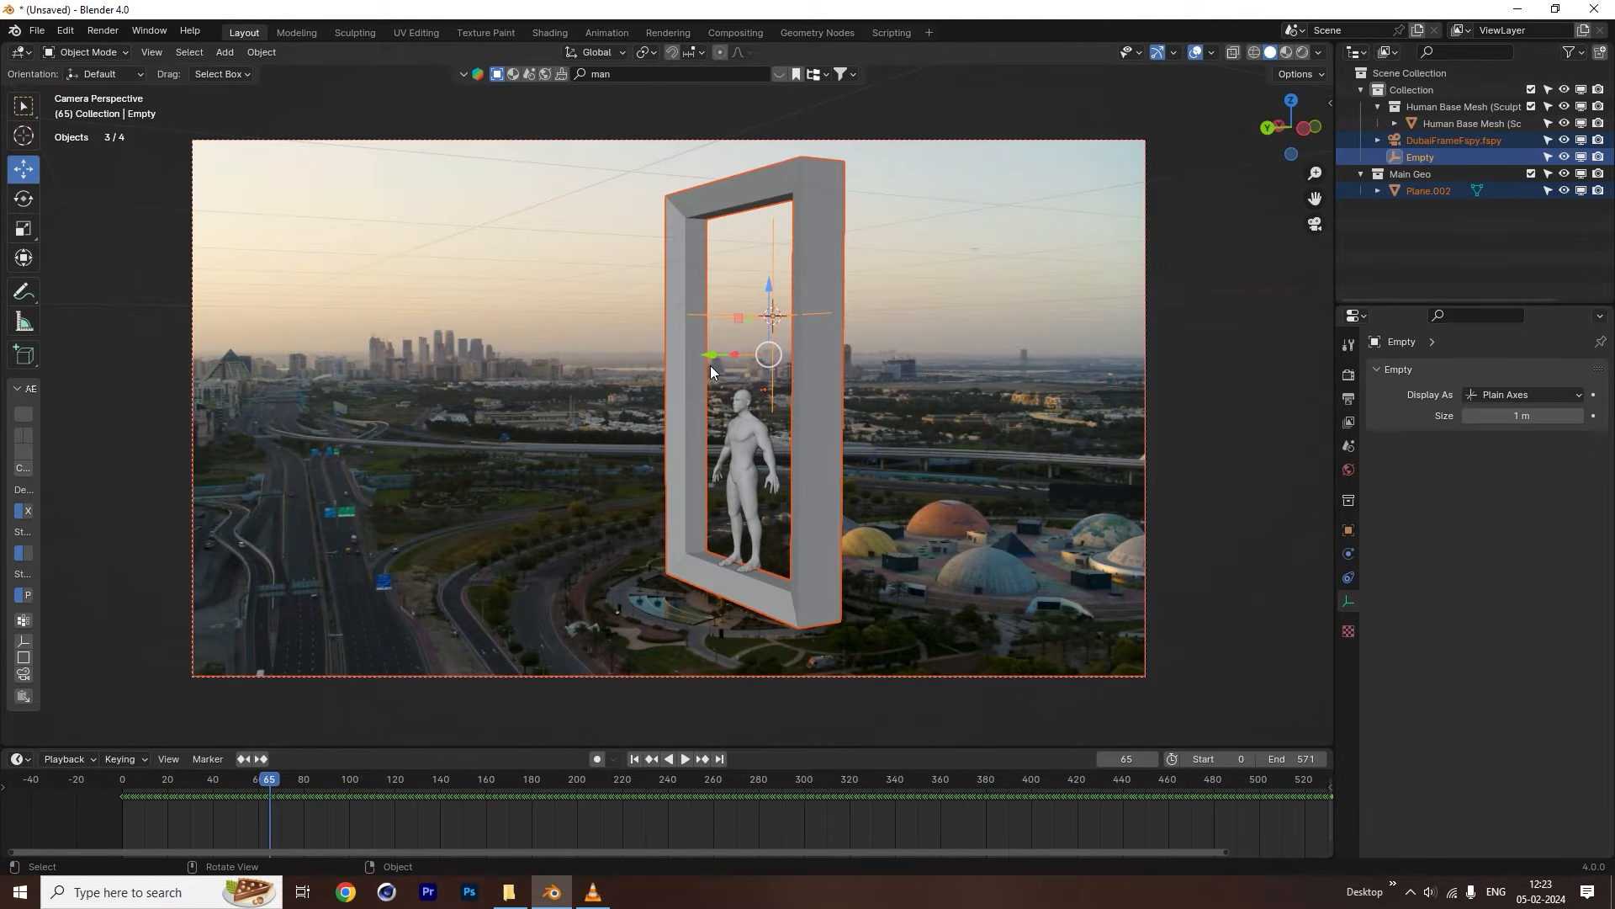
pyautogui.hotkey('ctrl', 'p')
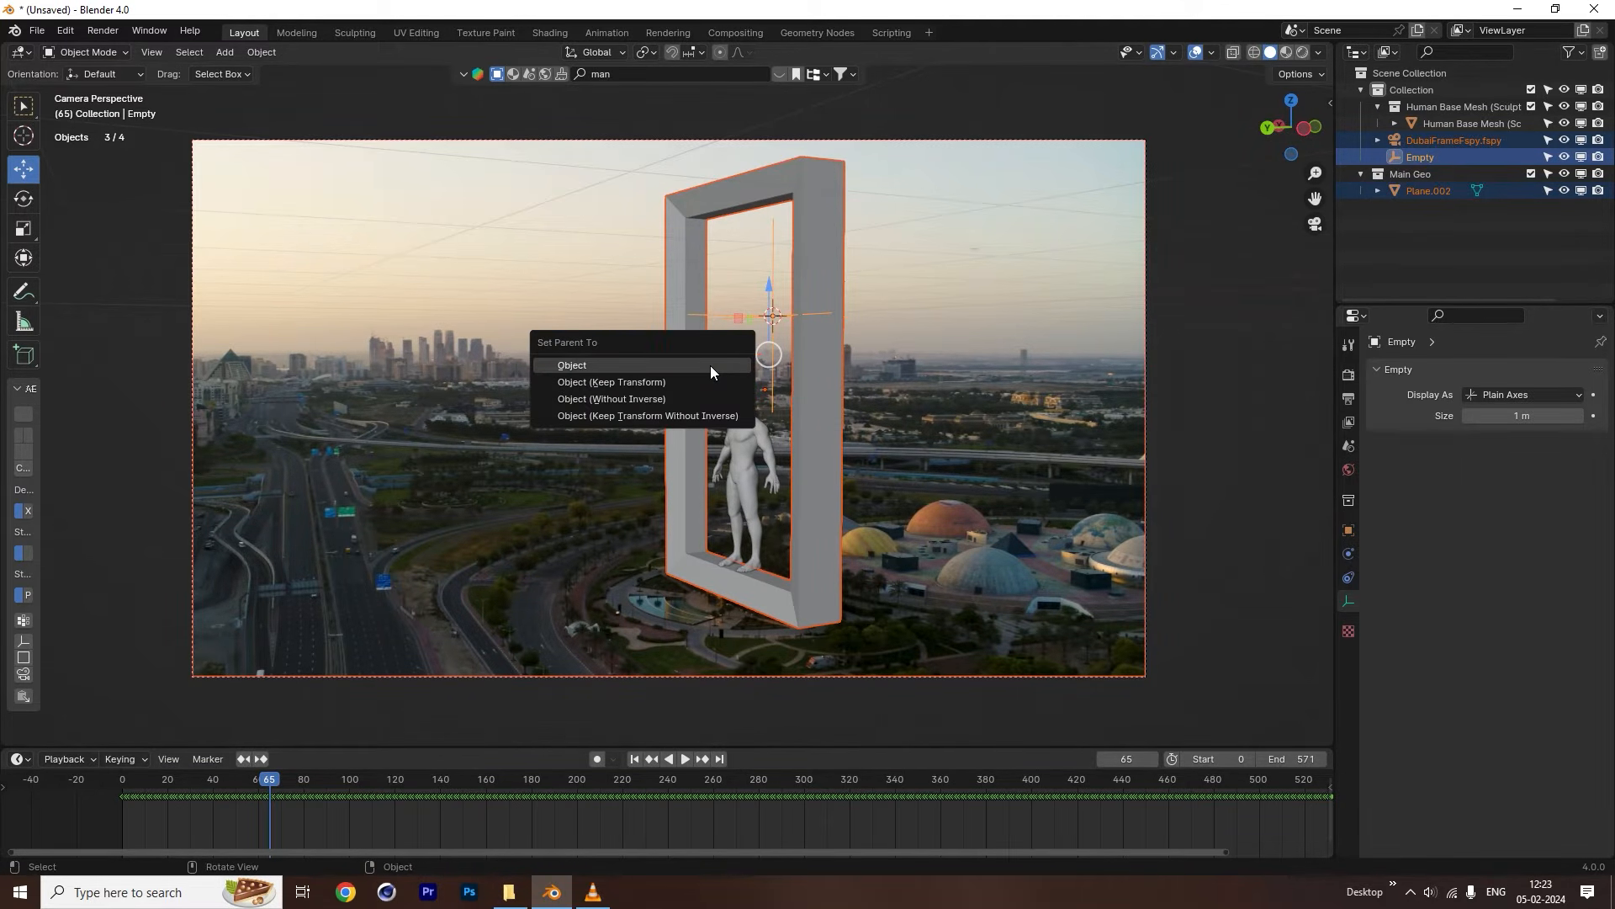
pyautogui.click(634, 382)
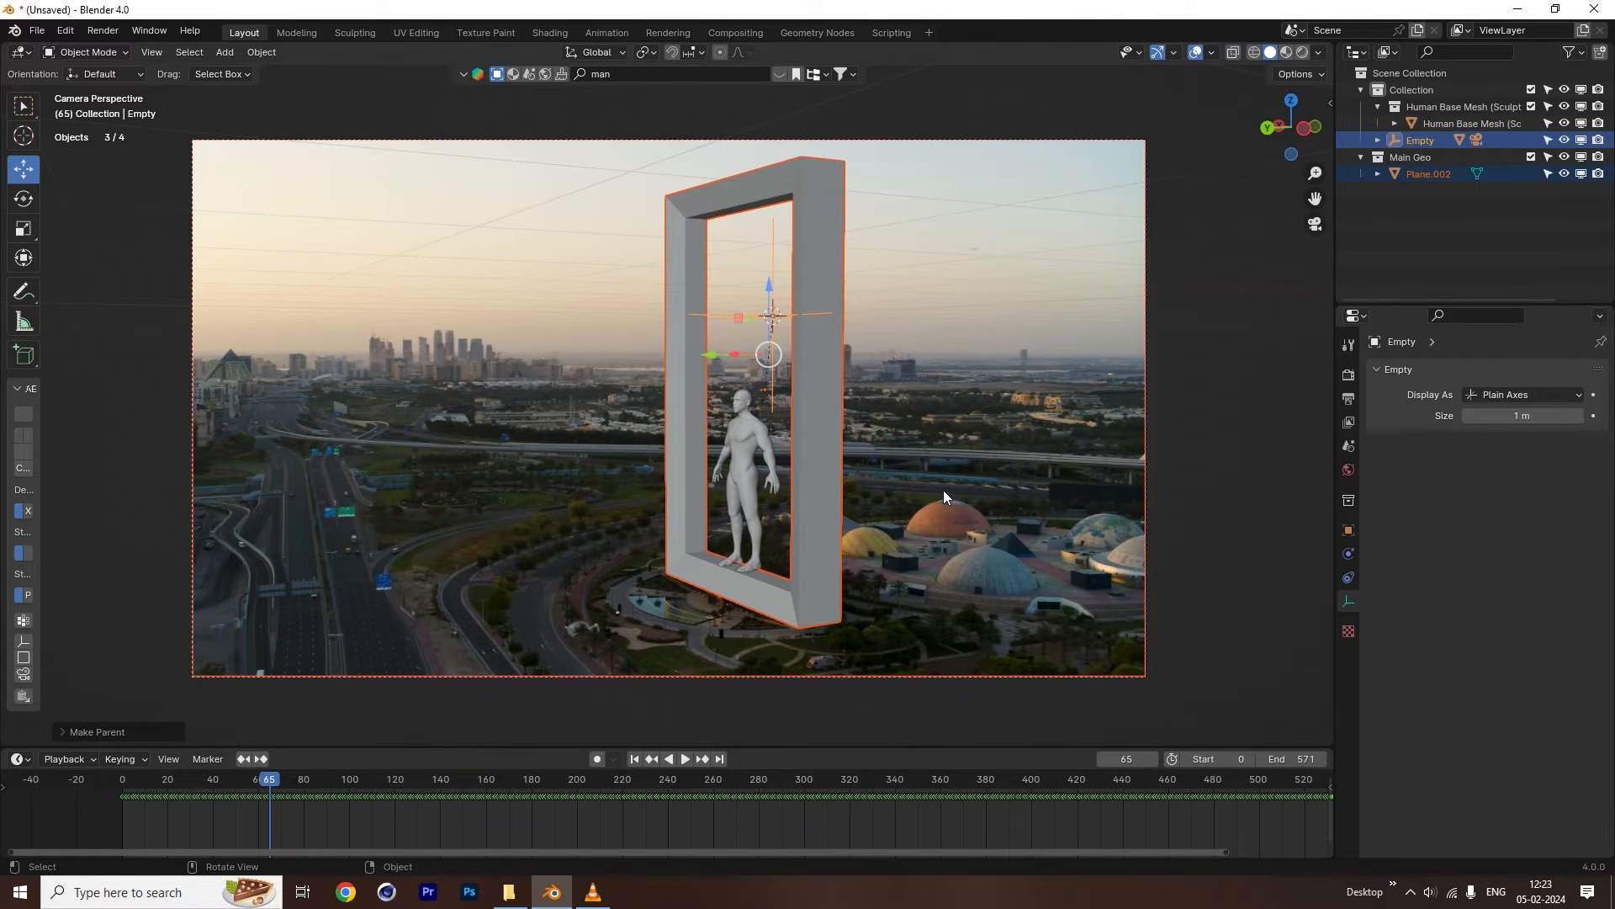
# Scale up the empty with the camera and frame geometry in three passes until the human mesh looks tiny within the frame.
pyautogui.press('s')
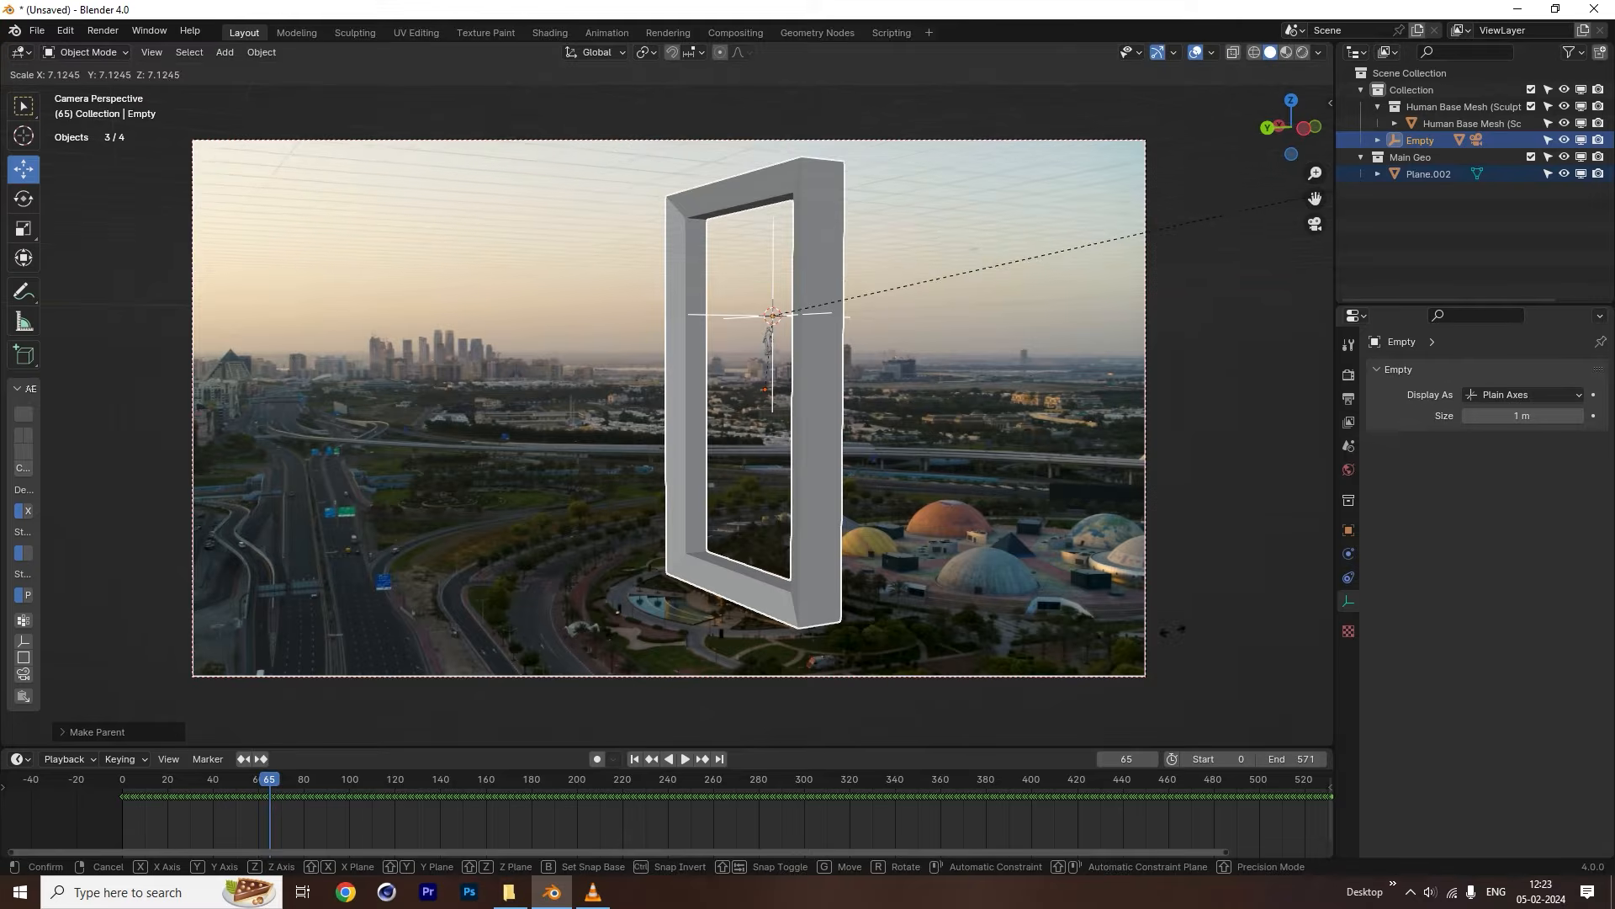
pyautogui.click(1274, 562)
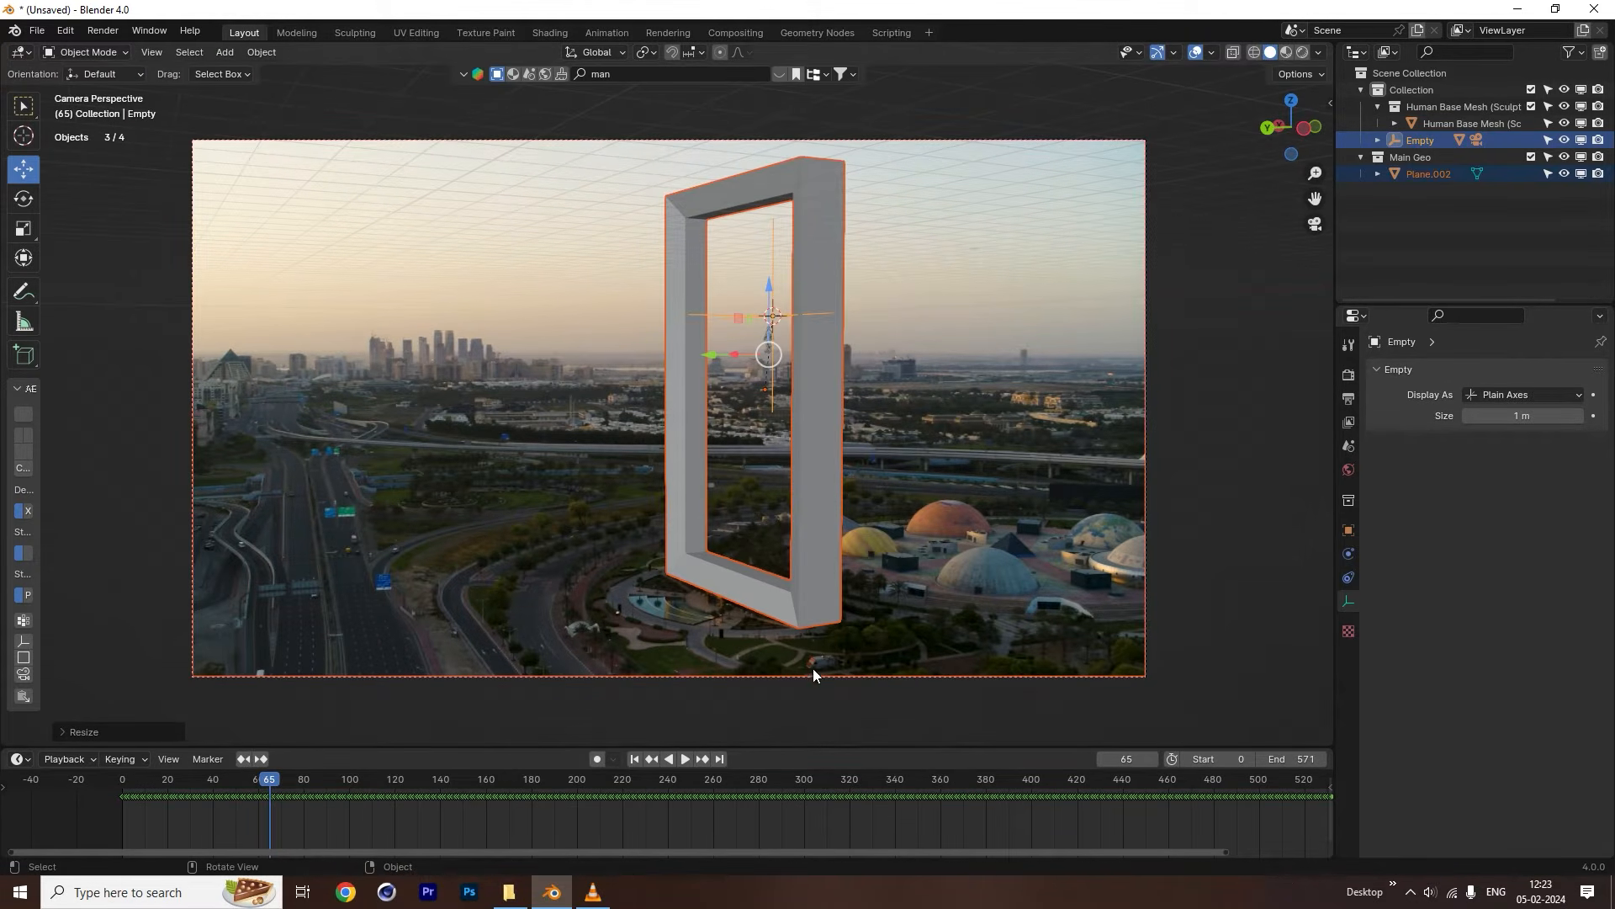
pyautogui.scroll(4, 840, 299)
pyautogui.press('s')
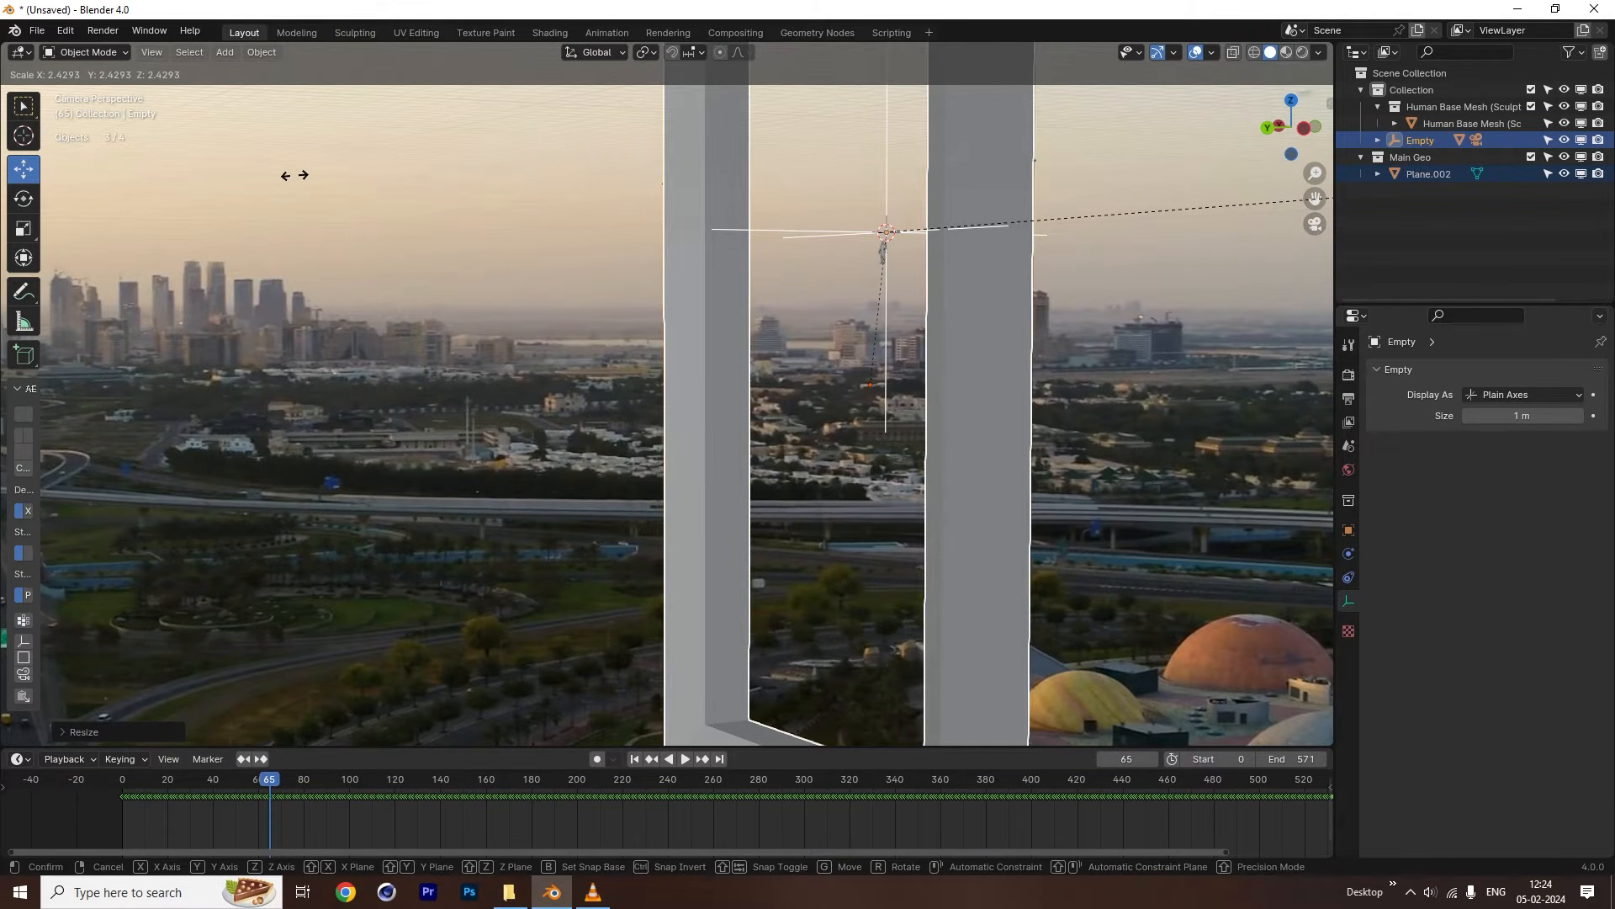
pyautogui.click(260, 187)
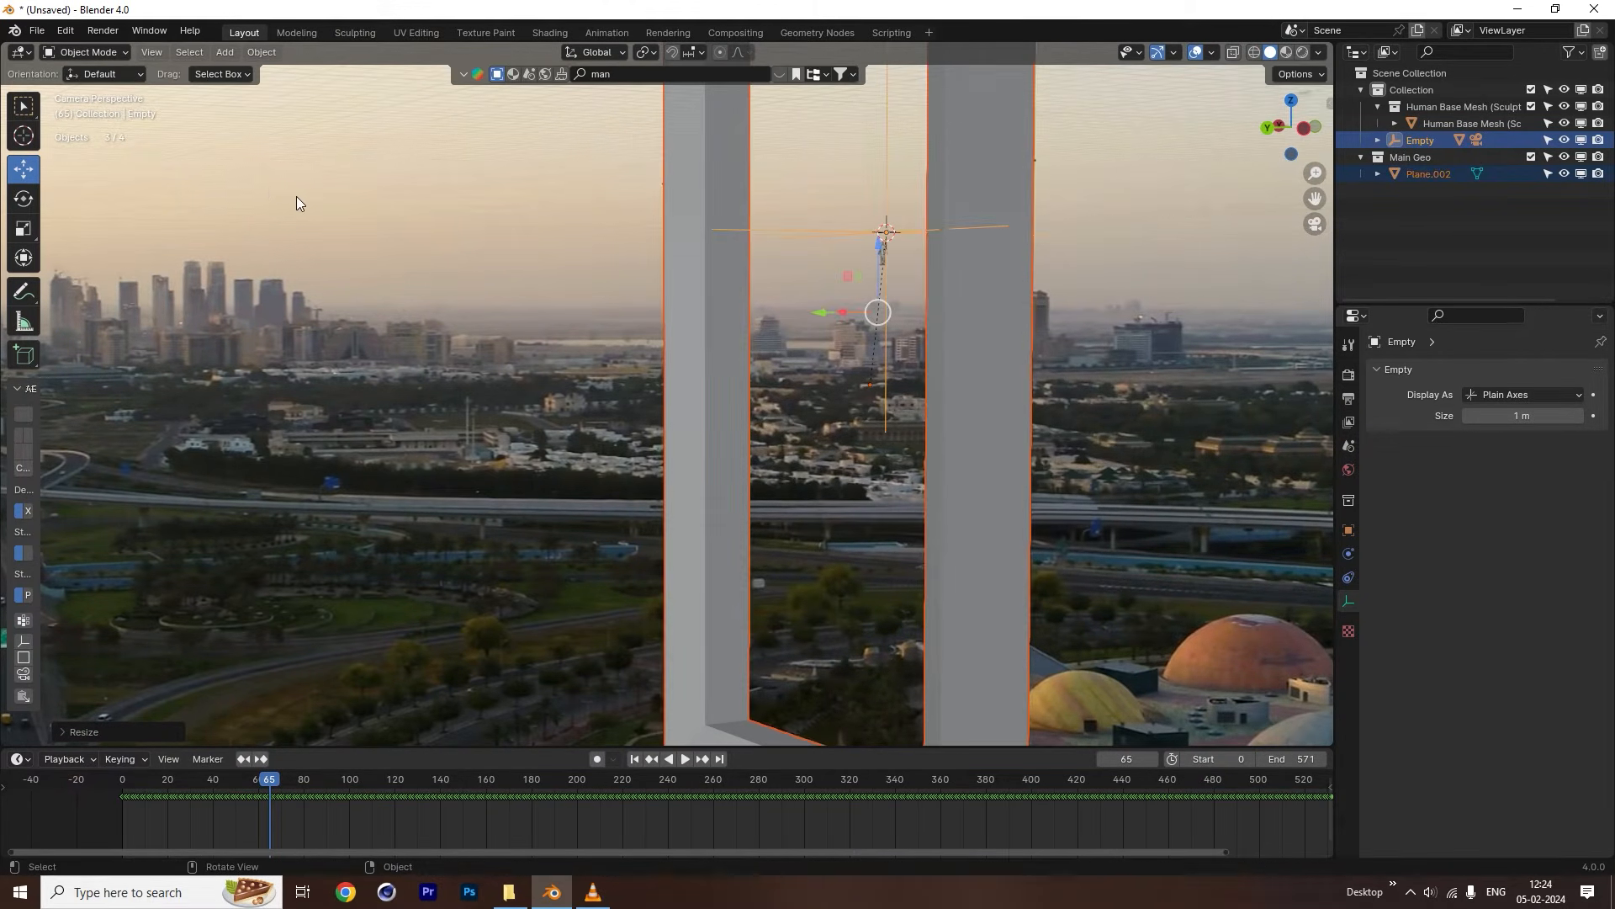
pyautogui.scroll(-3, 858, 252)
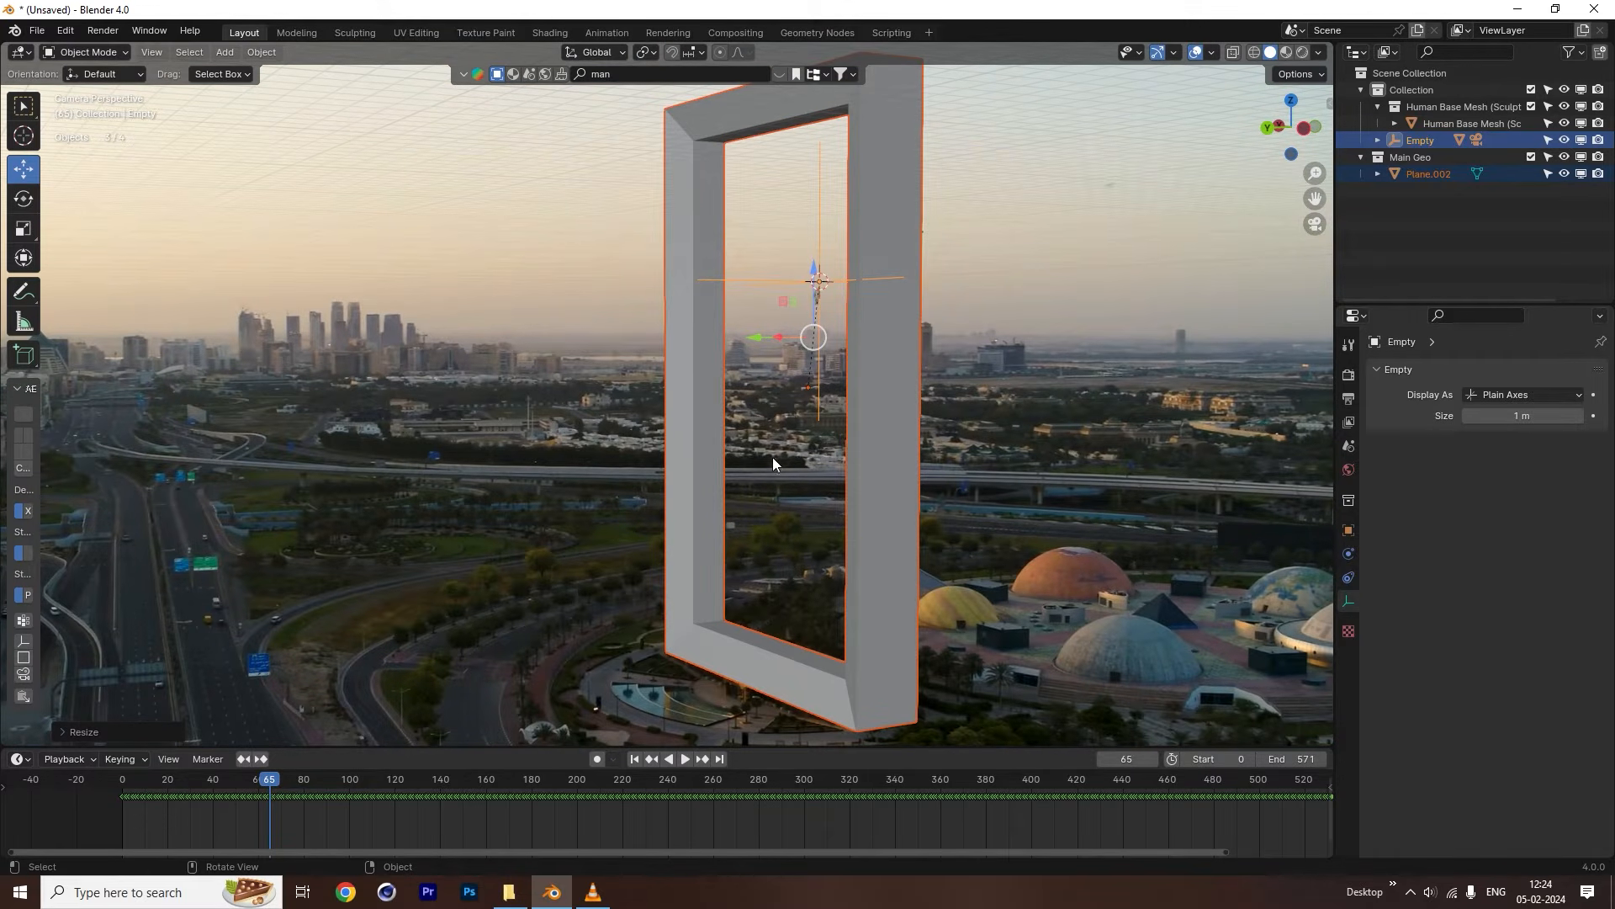
pyautogui.press('s')
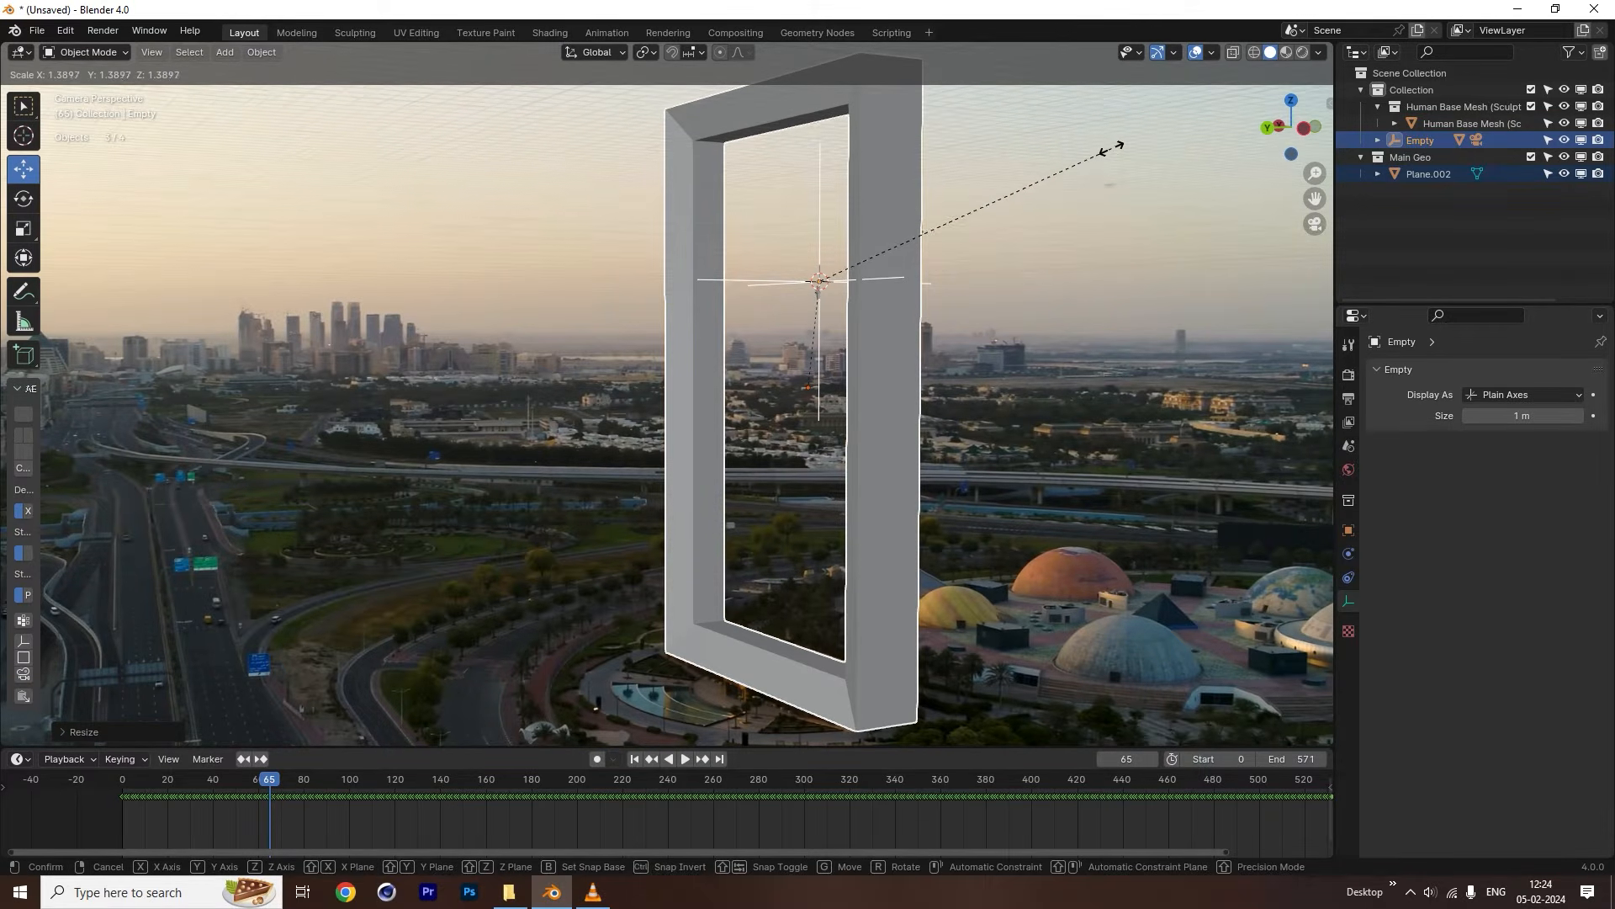
pyautogui.click(1129, 128)
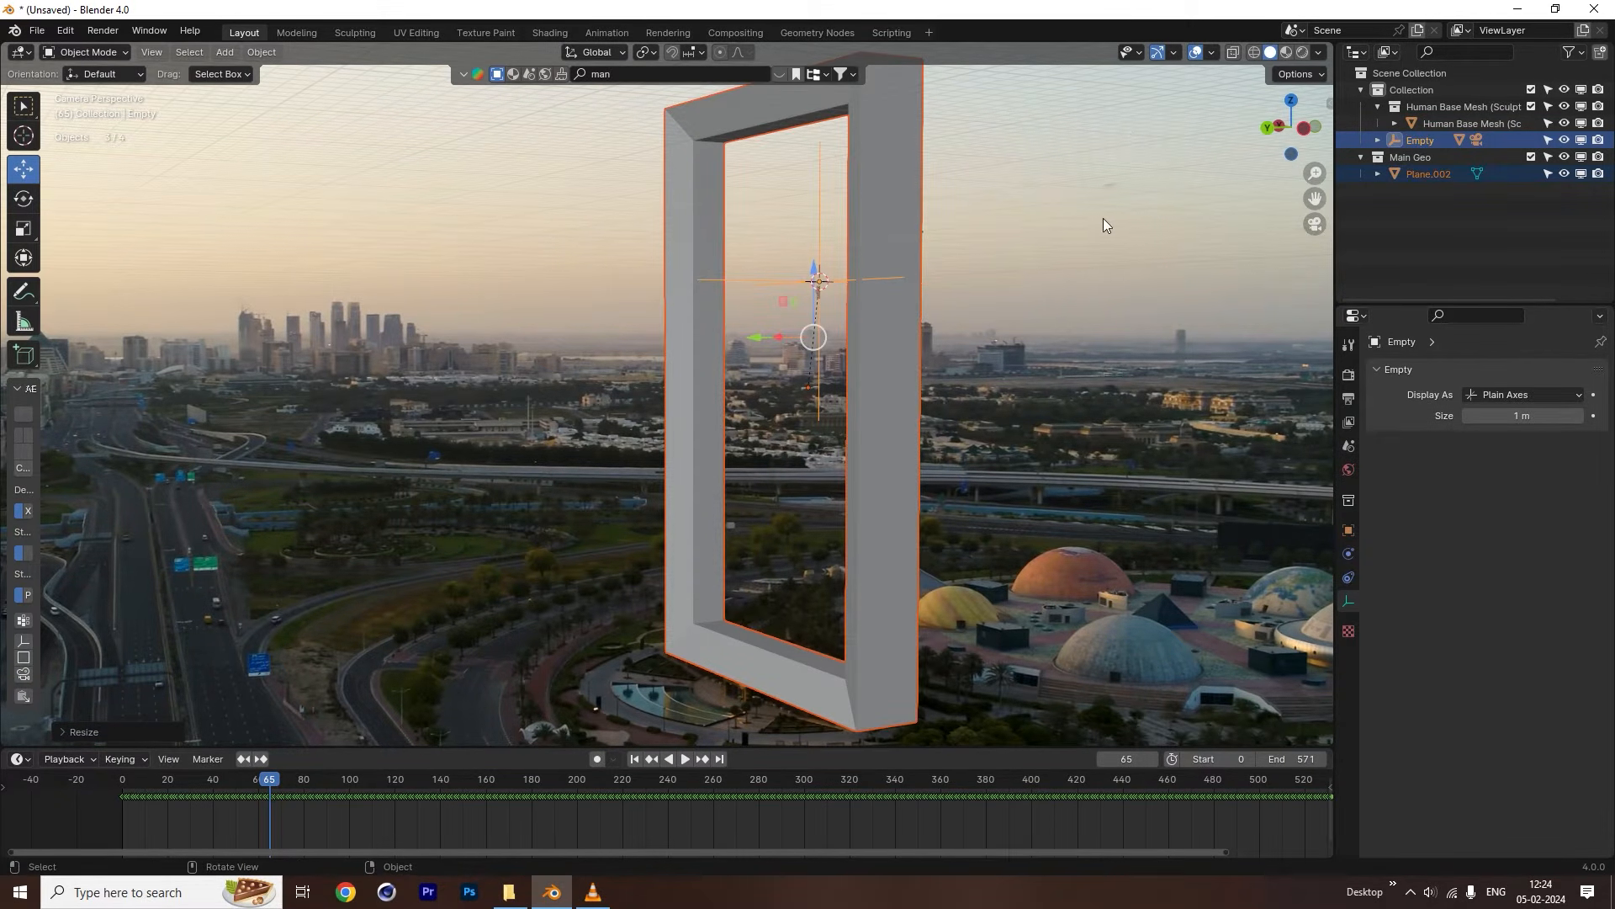
pyautogui.scroll(-3, 703, 371)
pyautogui.scroll(2, 801, 366)
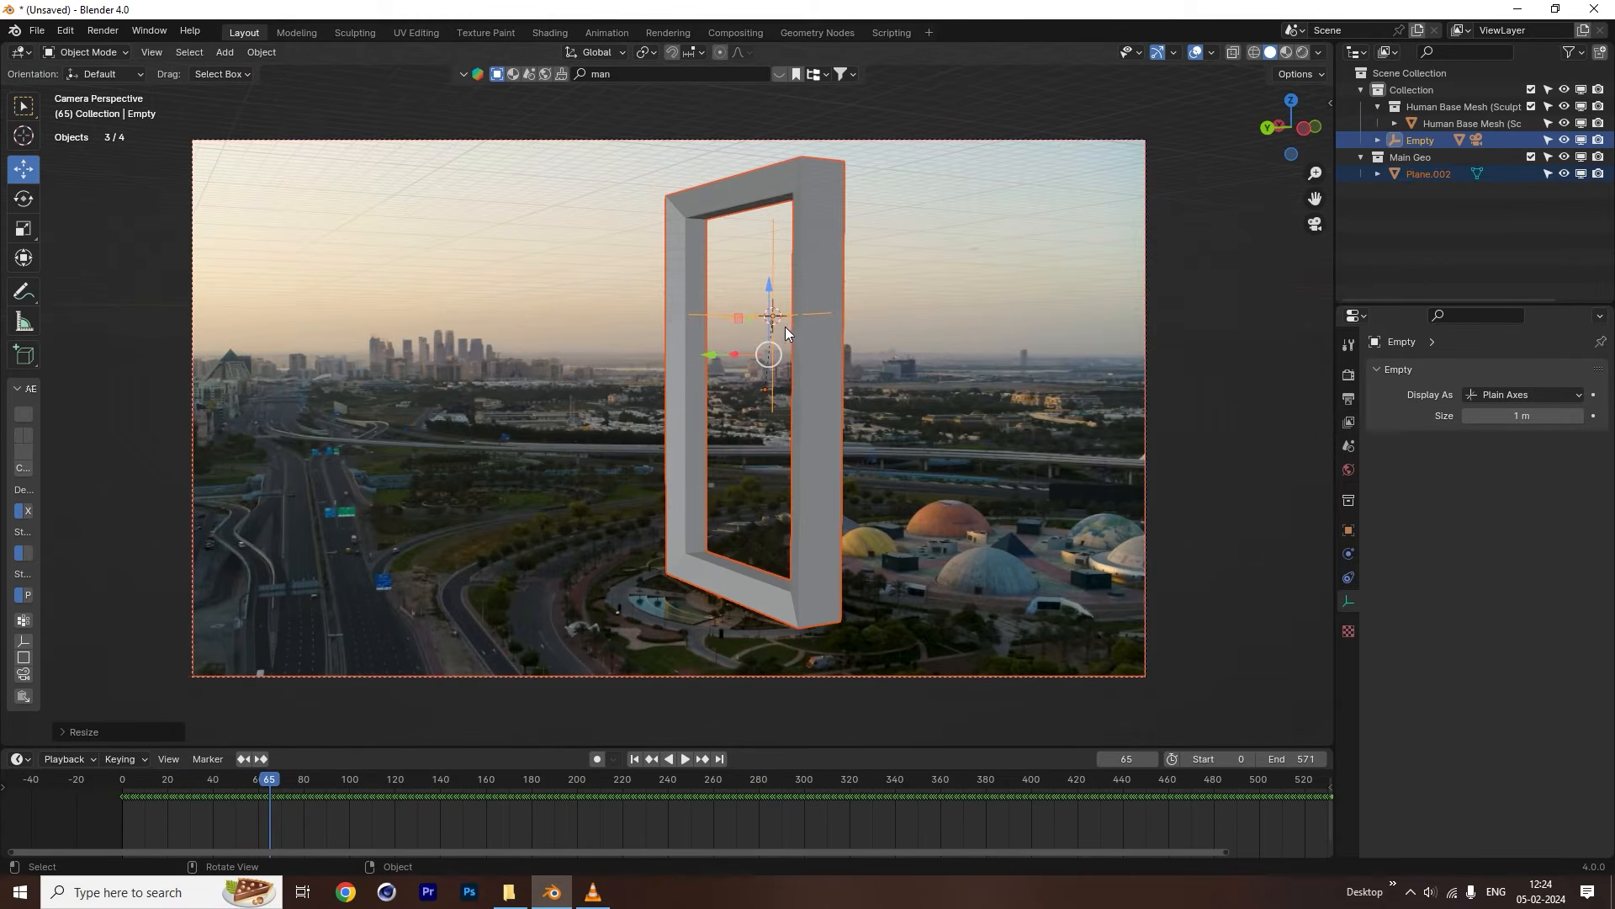
# Move the human base mesh about 68 m down along Z onto the frame's bottom beam and inspect its placement up close.
pyautogui.click(774, 320)
pyautogui.click(1457, 123)
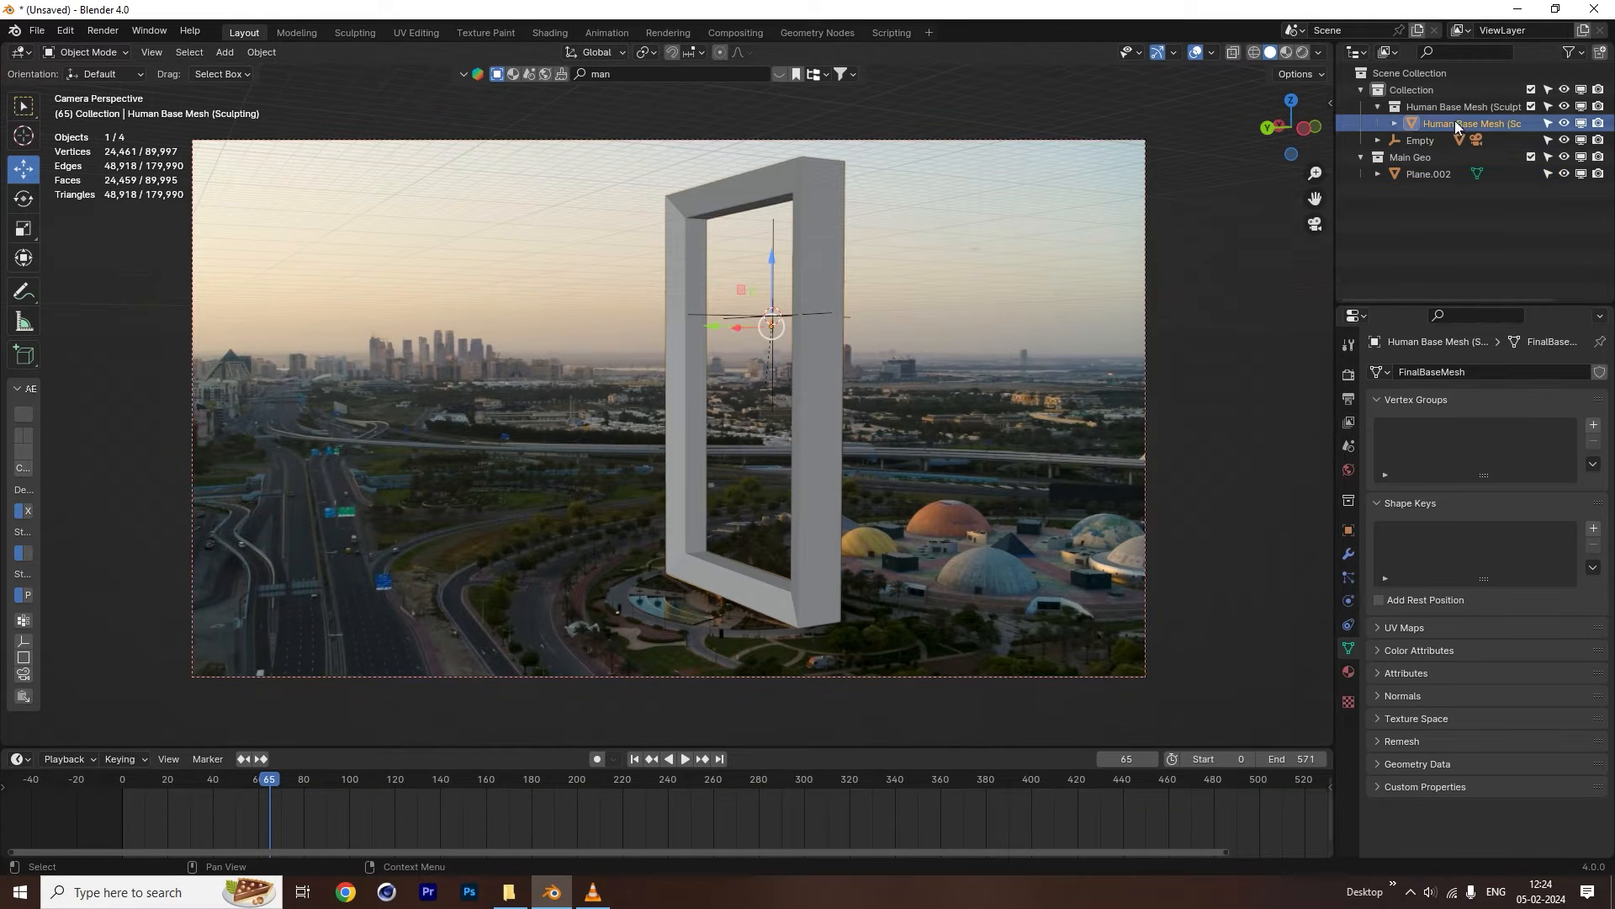
pyautogui.moveTo(774, 254); pyautogui.dragTo(775, 332)
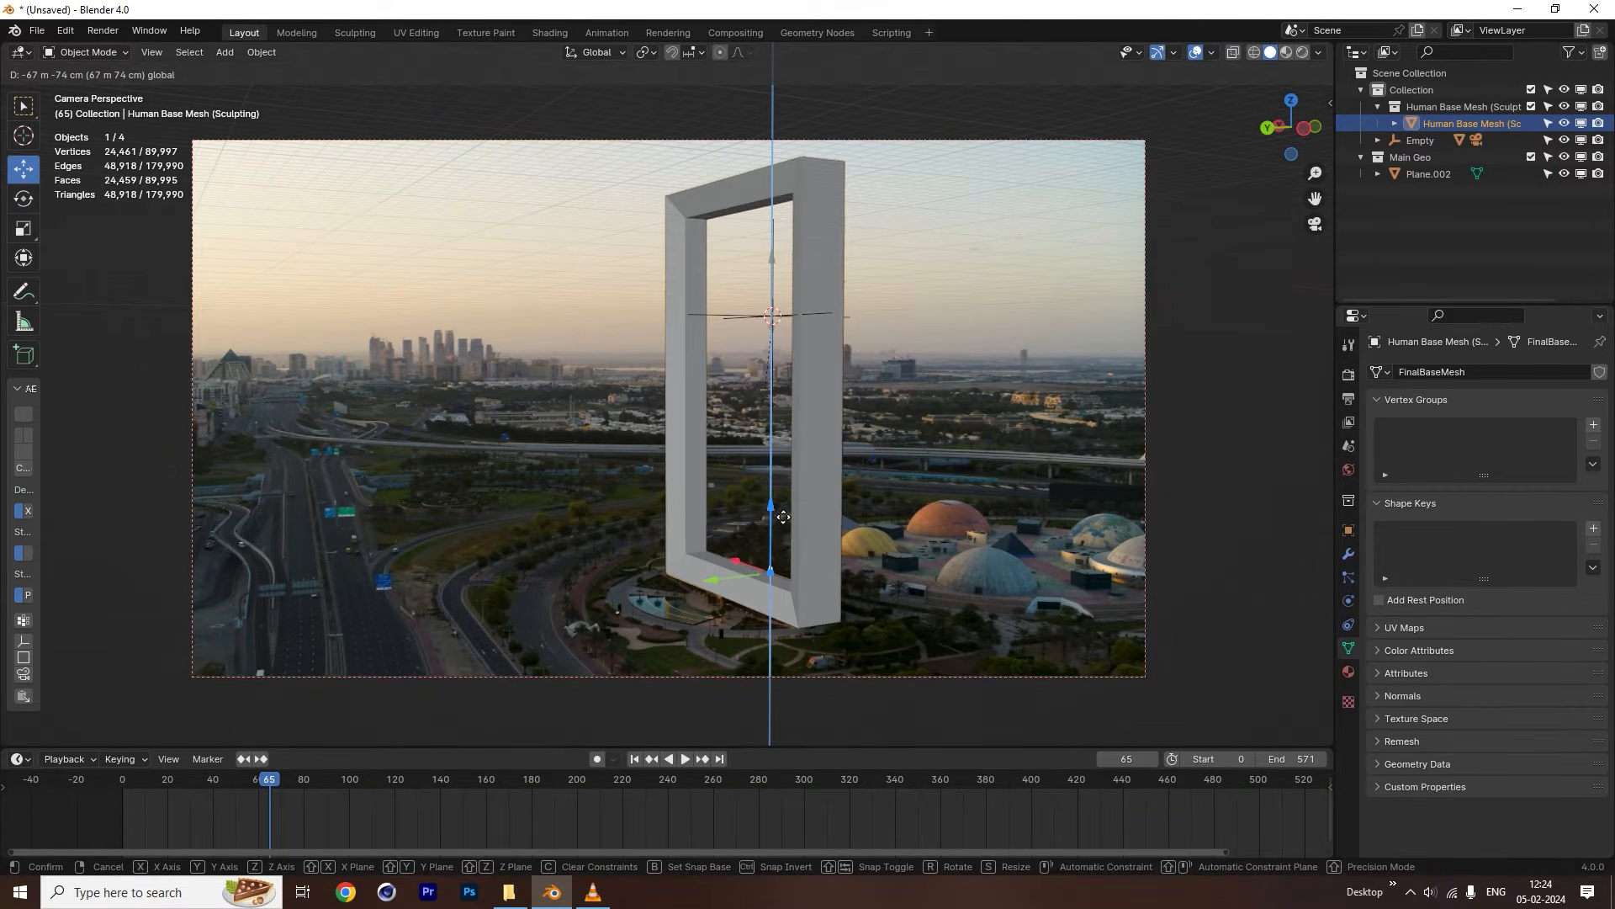
pyautogui.moveTo(783, 516); pyautogui.dragTo(785, 522)
pyautogui.scroll(8, 791, 621)
pyautogui.keyDown('shift'); pyautogui.moveTo(997, 584); pyautogui.dragTo(695, 171, button='middle'); pyautogui.keyUp('shift')
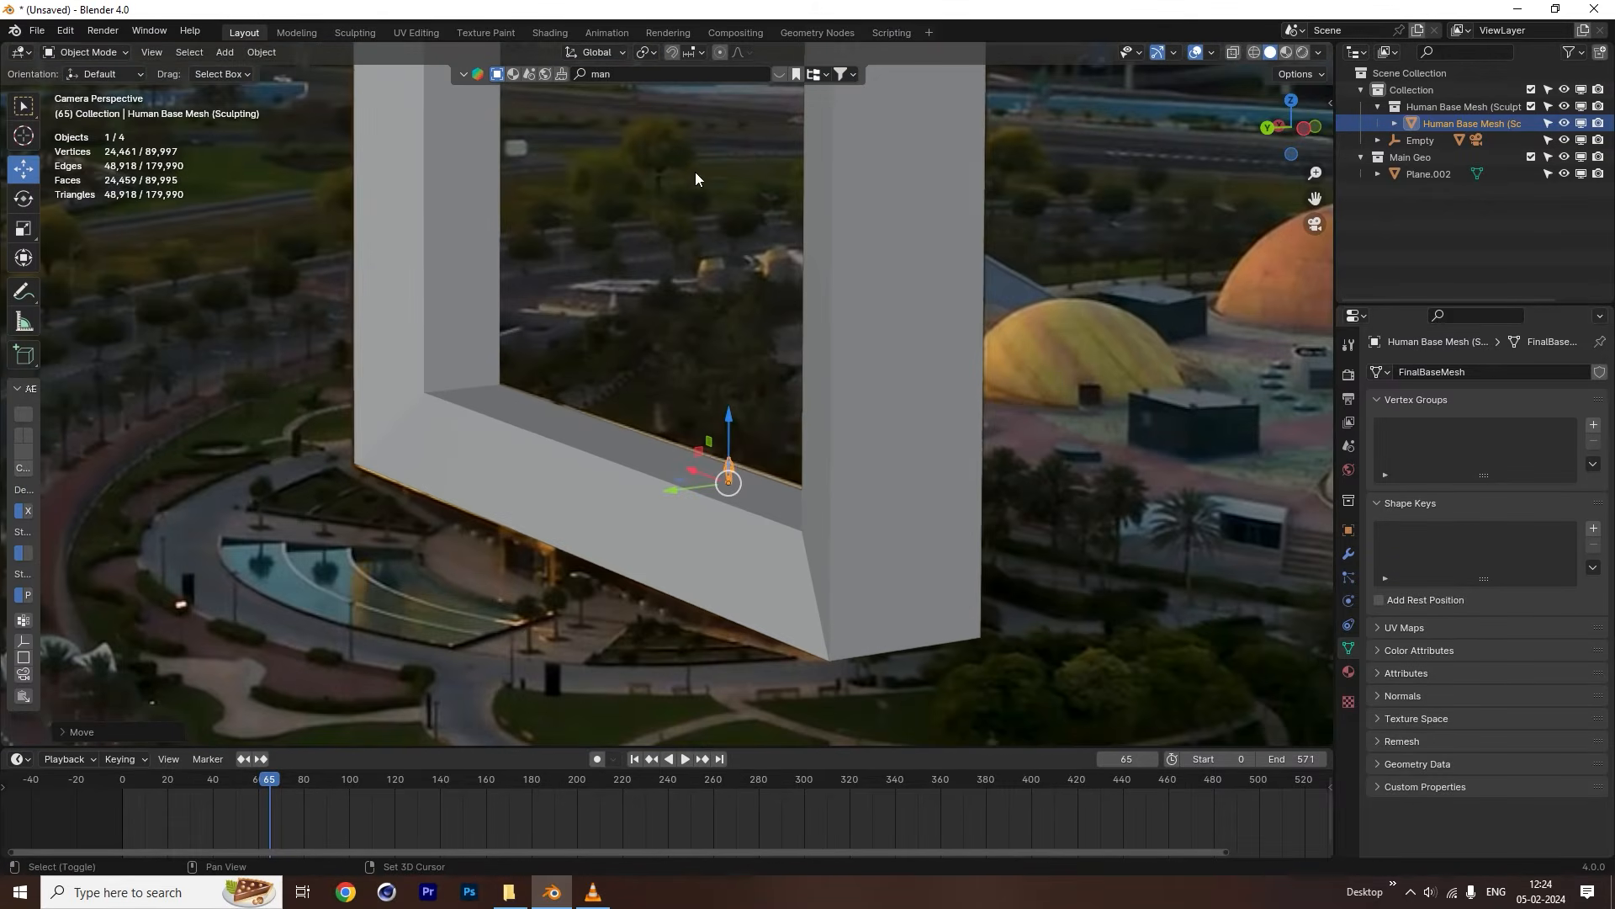
# Lower the human base mesh along Z so its feet rest on the upper face of the frame's bottom beam.
pyautogui.scroll(6, 806, 549)
pyautogui.keyDown('shift'); pyautogui.moveTo(844, 522); pyautogui.dragTo(668, 221, button='middle'); pyautogui.keyUp('shift')
pyautogui.scroll(5, 708, 413)
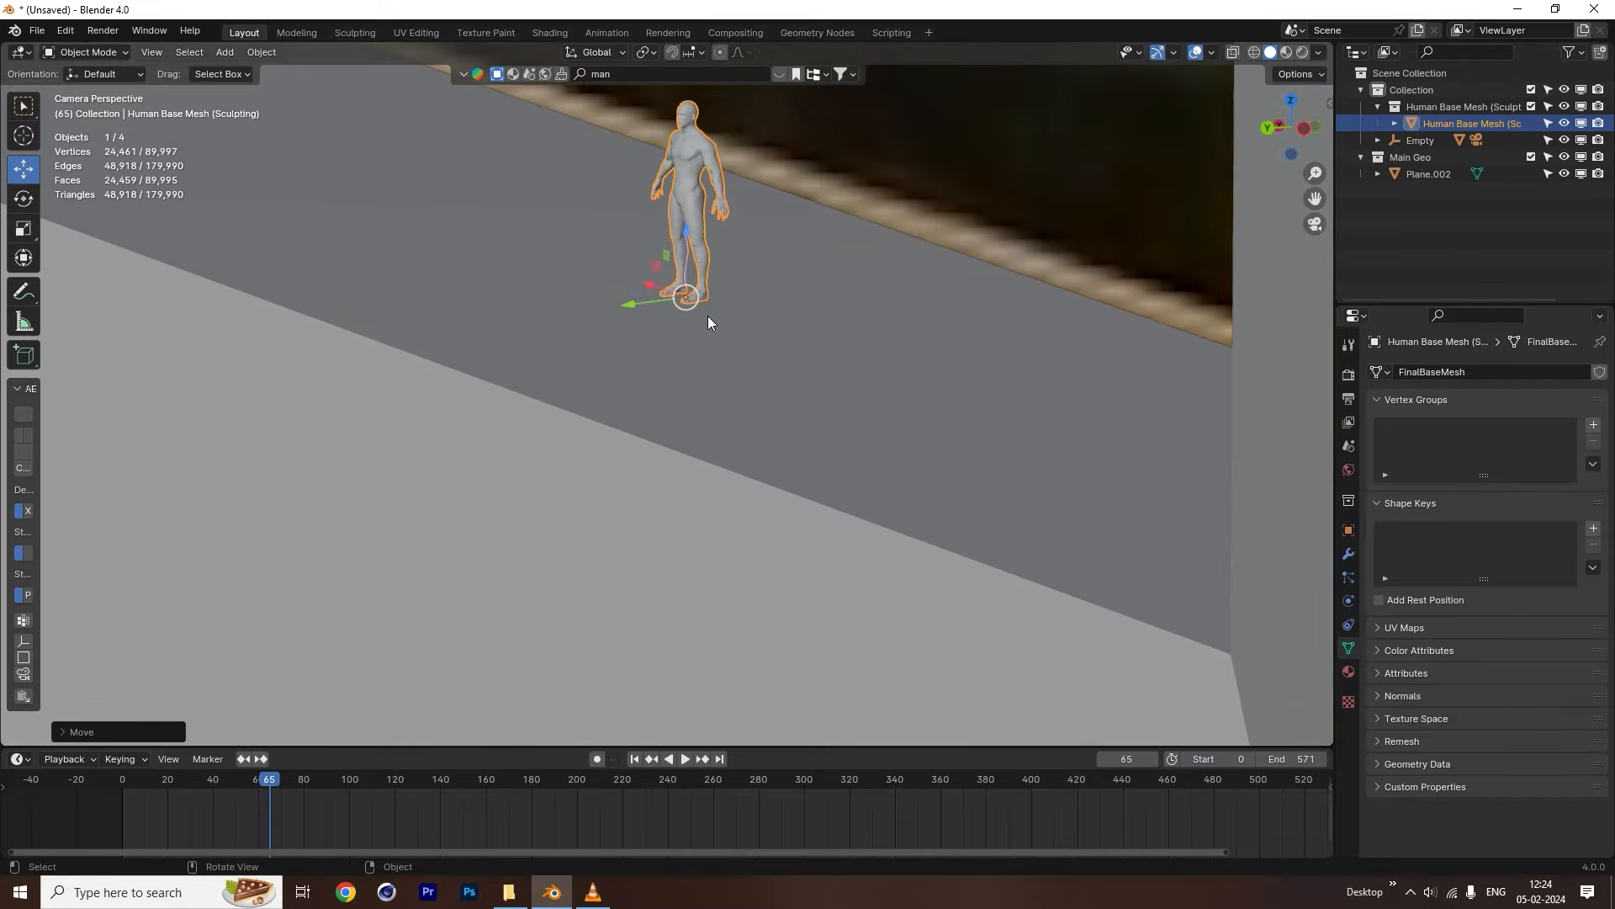
pyautogui.scroll(3, 708, 316)
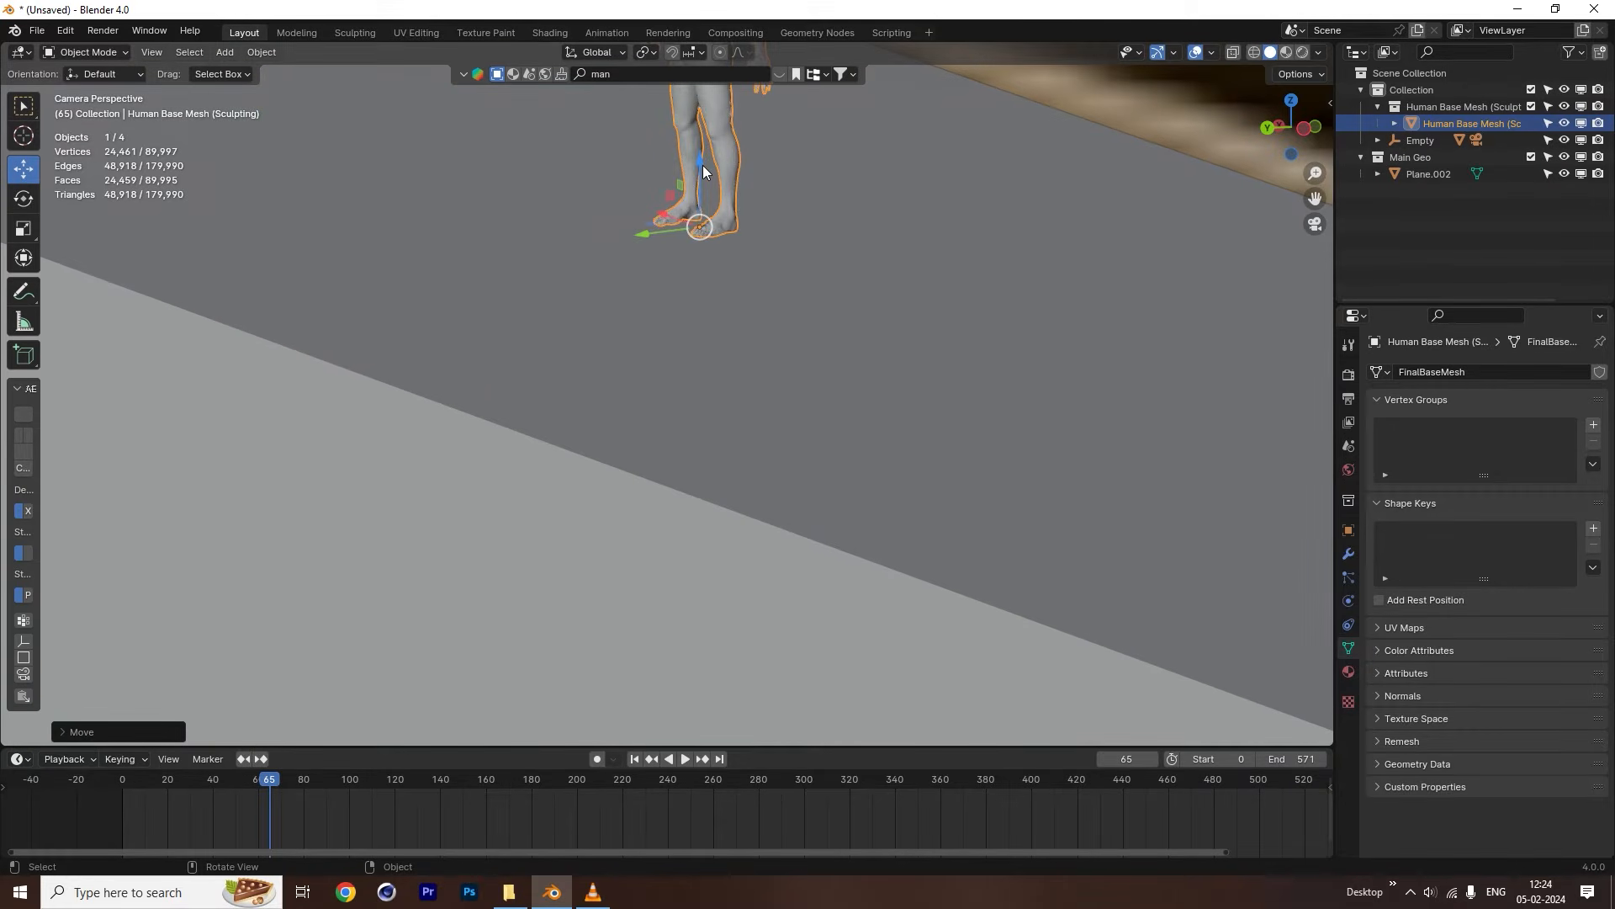
pyautogui.moveTo(704, 165); pyautogui.dragTo(771, 468)
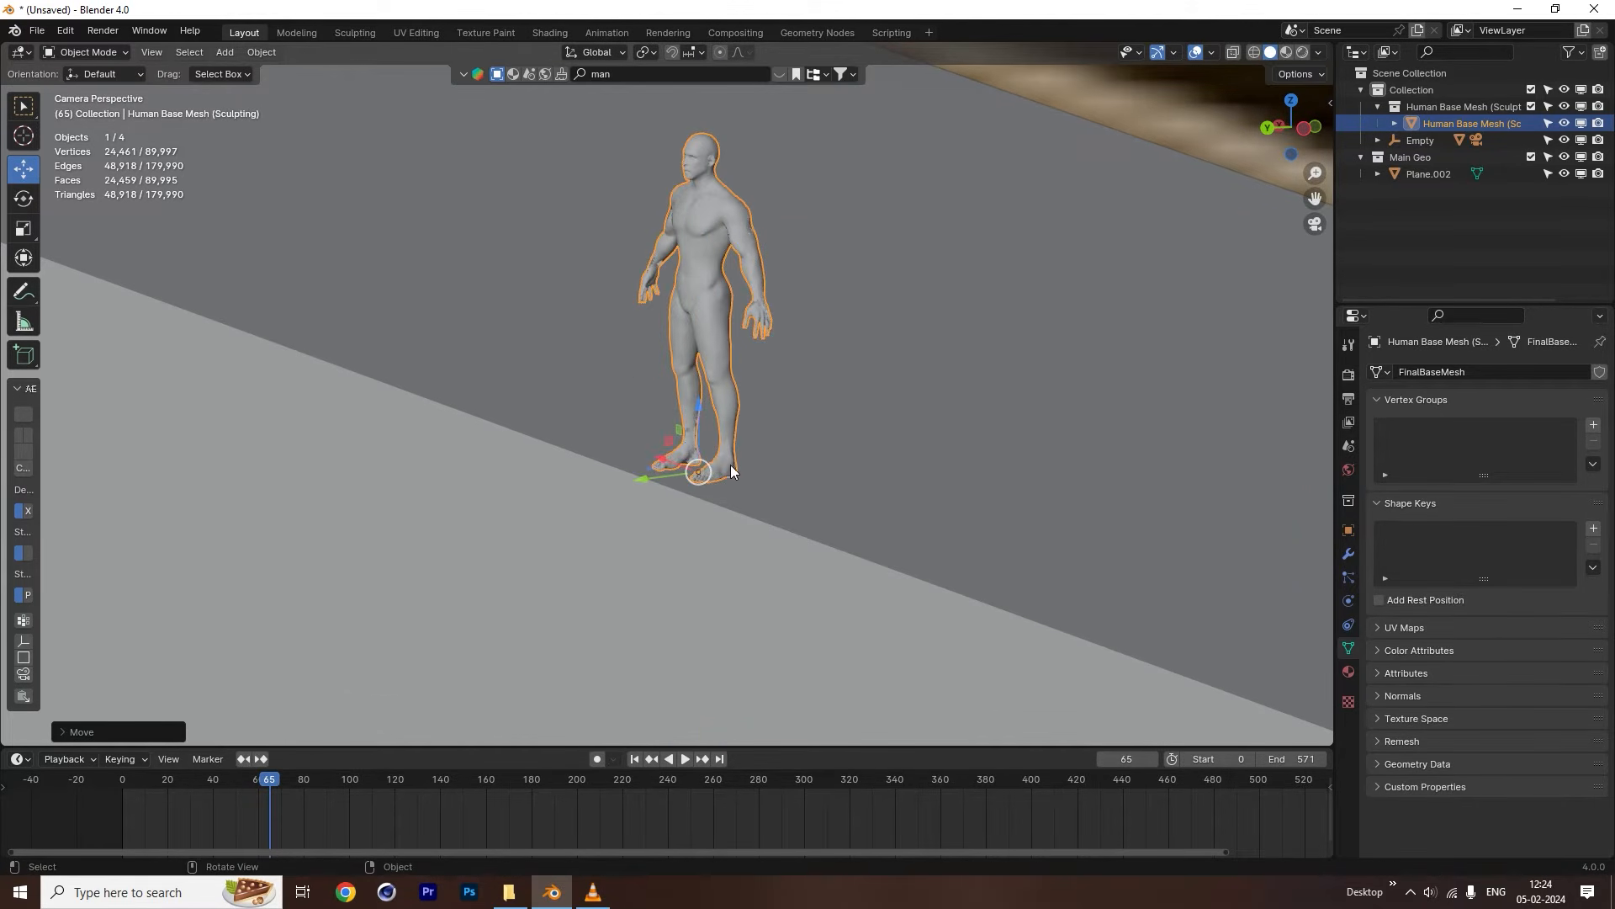
pyautogui.scroll(-4, 710, 389)
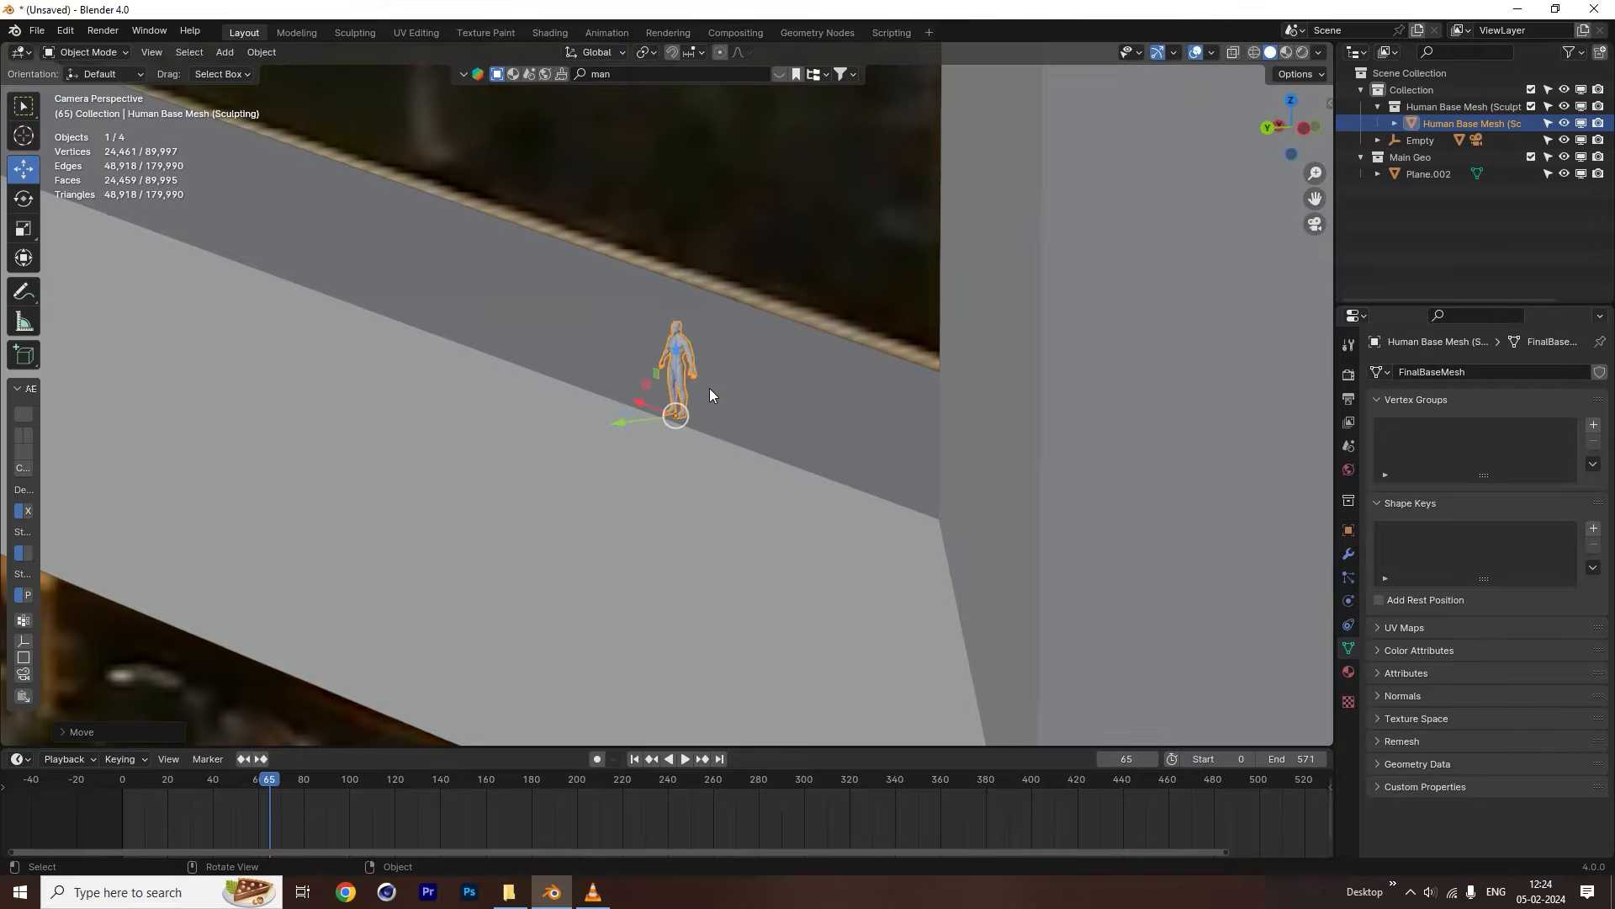
pyautogui.click(1418, 140)
pyautogui.press('s')
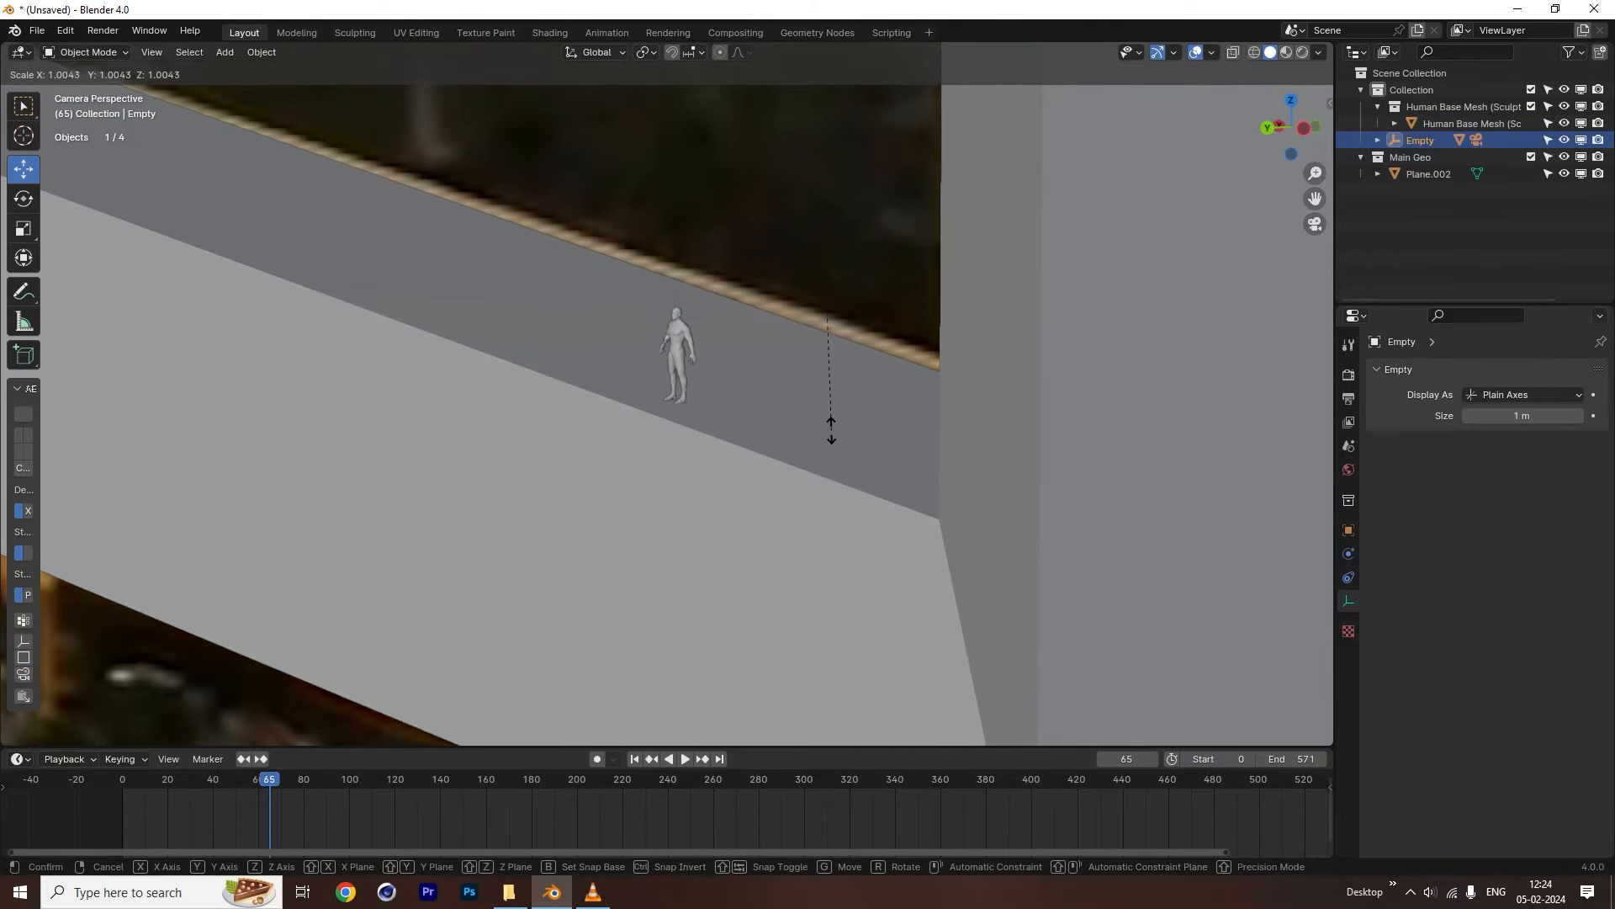
pyautogui.press('Escape')
# Move the human base mesh along the bottom beam closer to the frame's near corner, then deselect it.
pyautogui.click(673, 372)
pyautogui.moveTo(629, 418); pyautogui.dragTo(712, 395)
pyautogui.moveTo(758, 339); pyautogui.dragTo(785, 381)
pyautogui.click(798, 332)
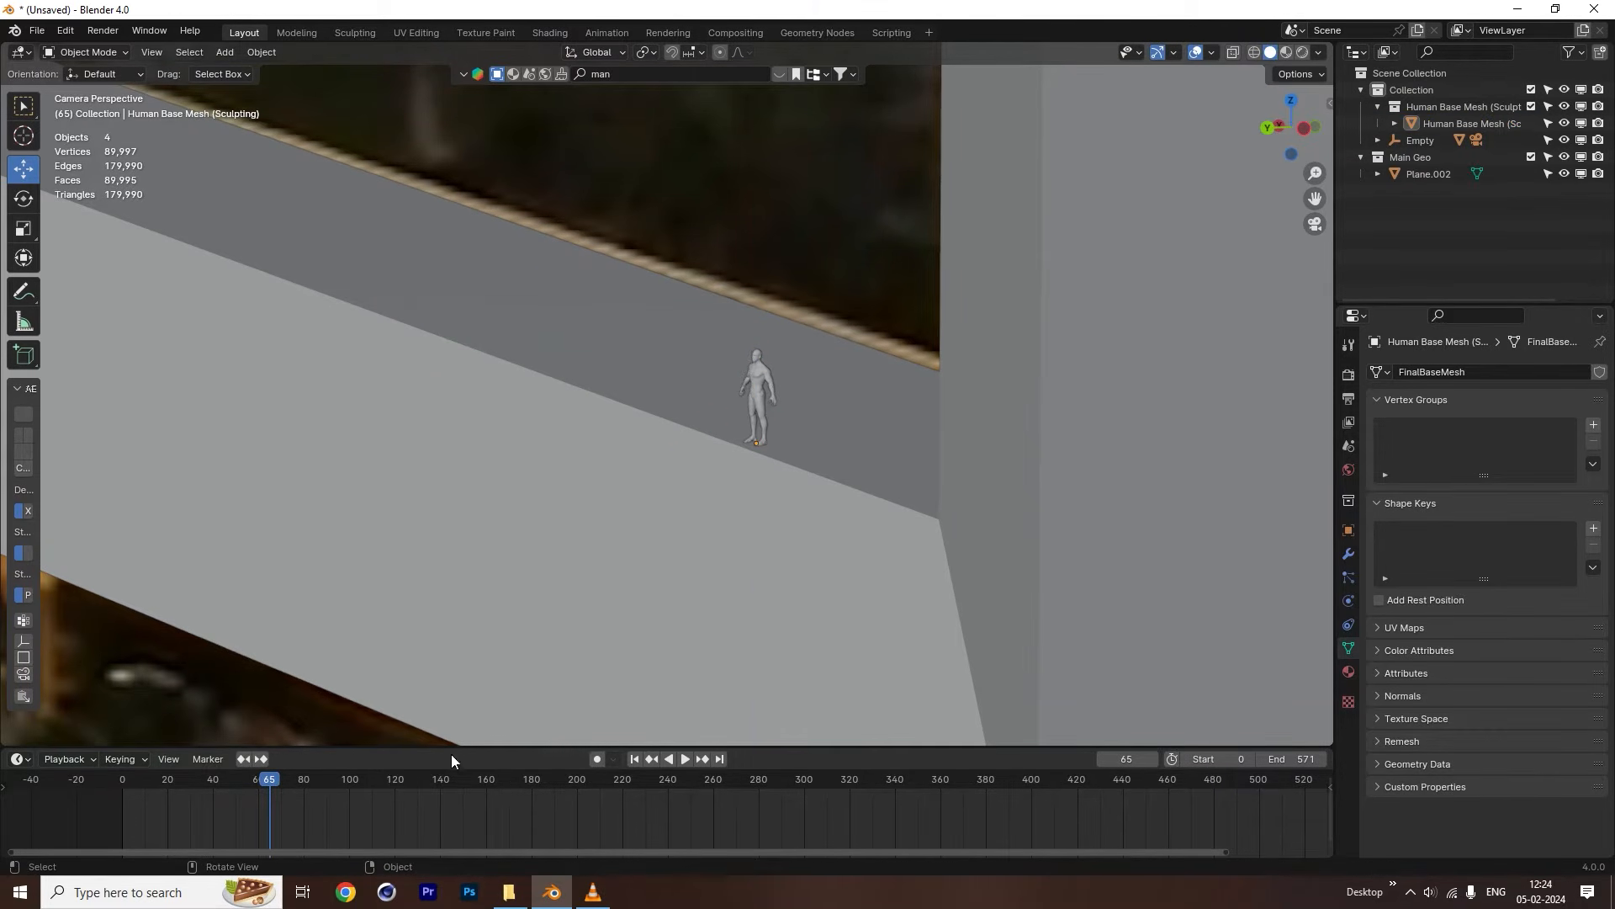
# Scrub and play the shot to check how the human mesh sticks to the tracked frame.
pyautogui.moveTo(286, 779); pyautogui.dragTo(1075, 786)
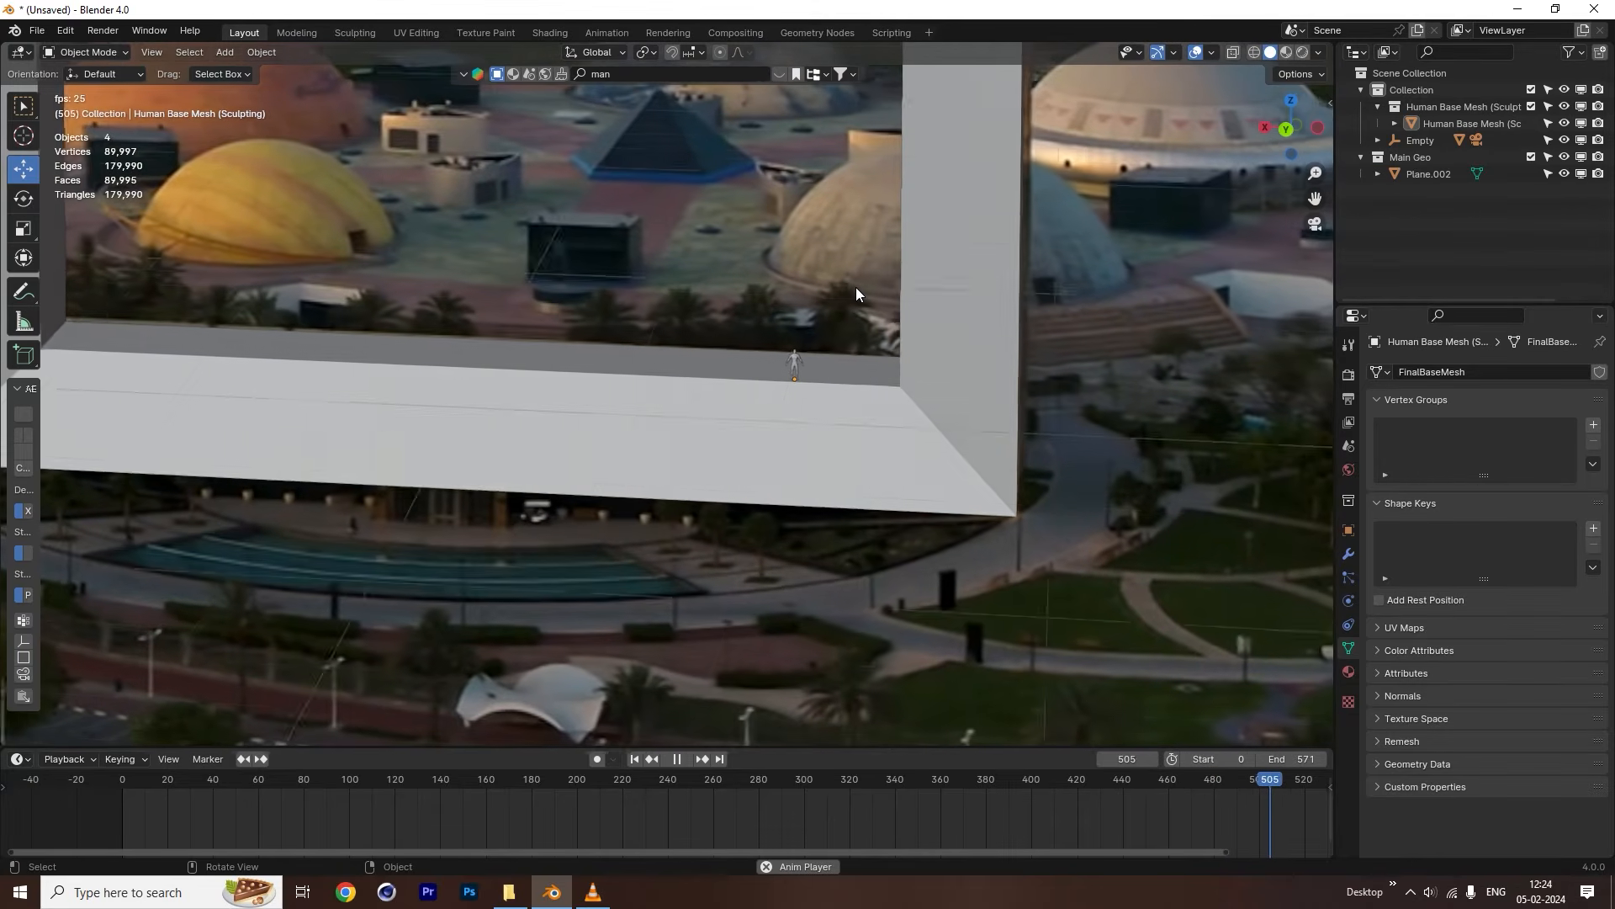
pyautogui.press('space')
pyautogui.press('Home')
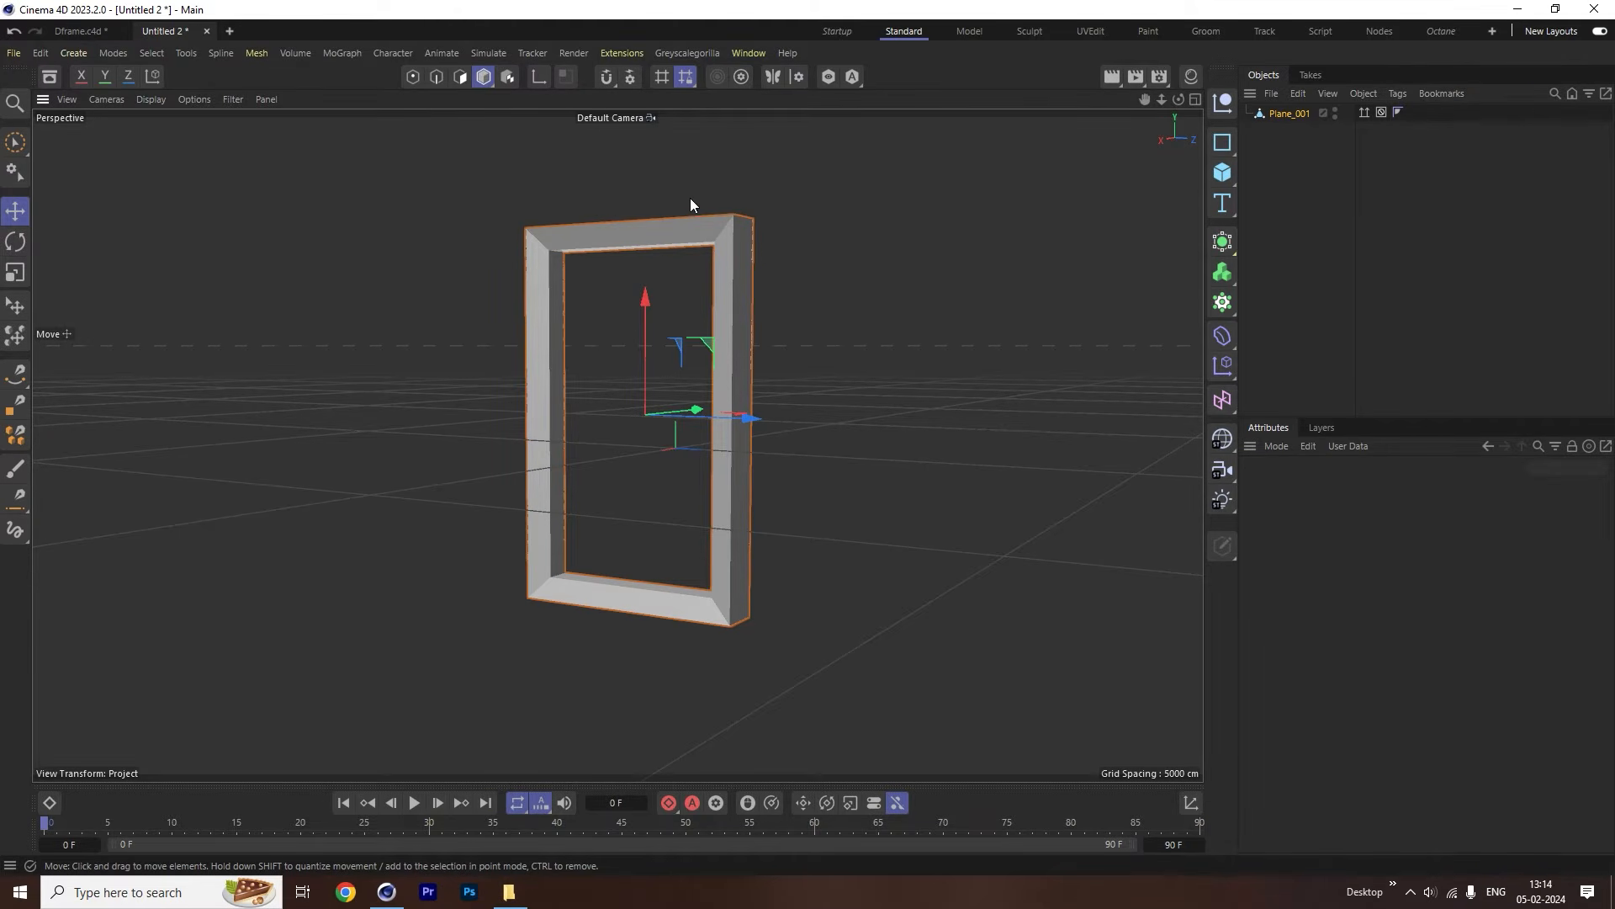
# Switch to Cinema 4D, deselect the imported frame mesh Plane_001 and inspect its faces from several angles.
pyautogui.moveTo(683, 244)
pyautogui.keyDown('alt'); pyautogui.mouseDown(button='right')
pyautogui.moveTo(681, 105)
pyautogui.moveTo(689, 257)
pyautogui.mouseUp(button='right'); pyautogui.keyUp('alt')
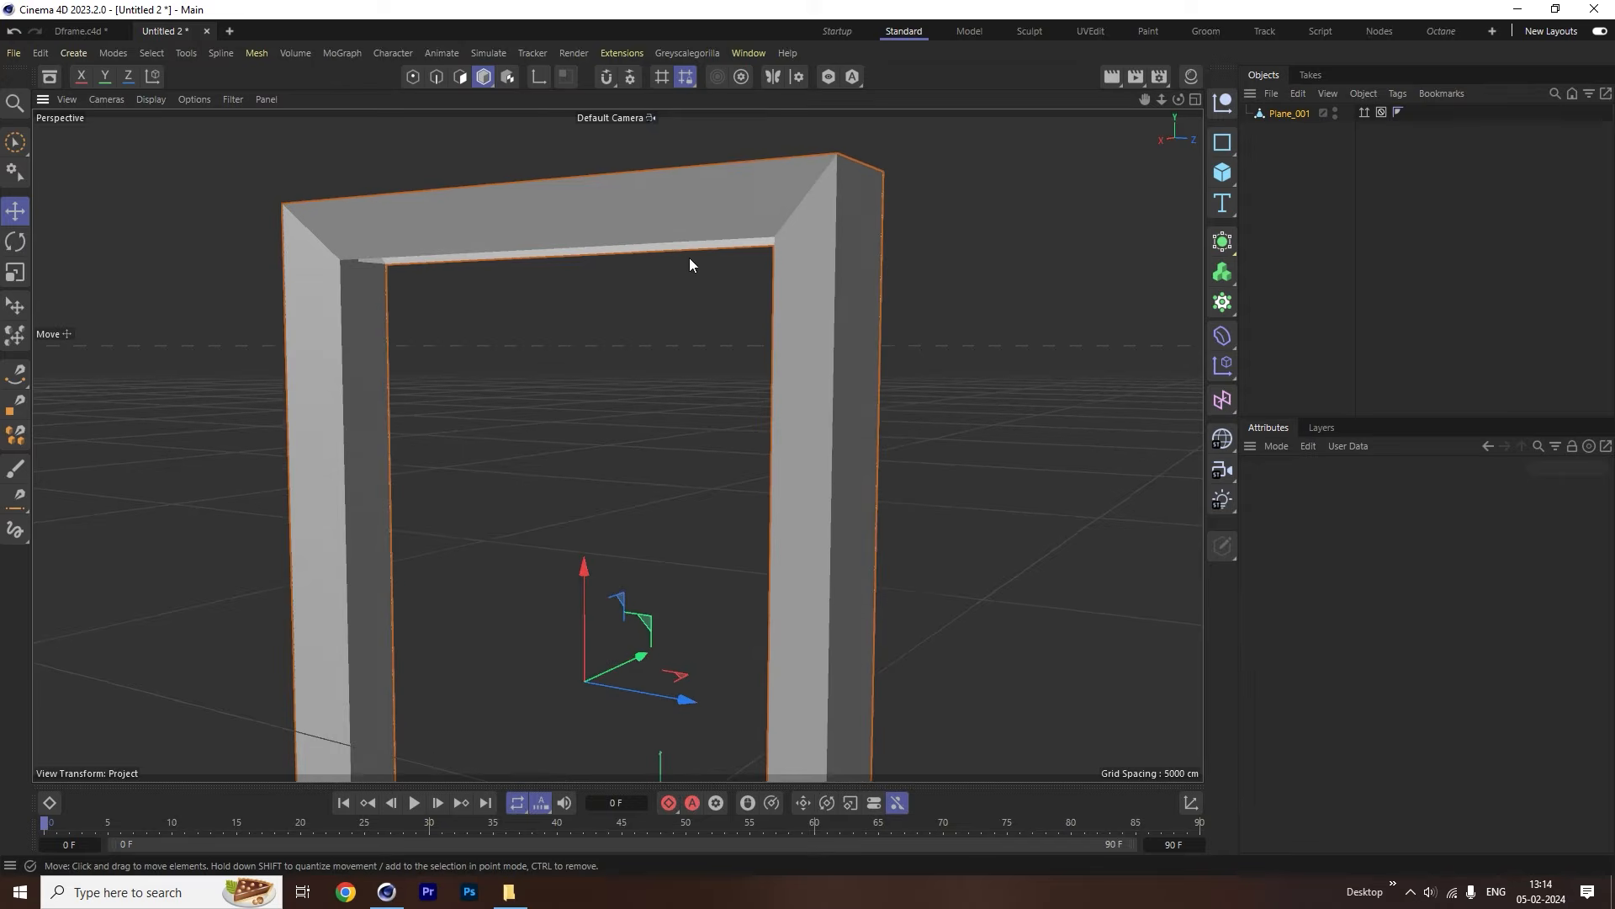
pyautogui.keyDown('alt'); pyautogui.moveTo(674, 282); pyautogui.dragTo(603, 571); pyautogui.keyUp('alt')
pyautogui.click(563, 409)
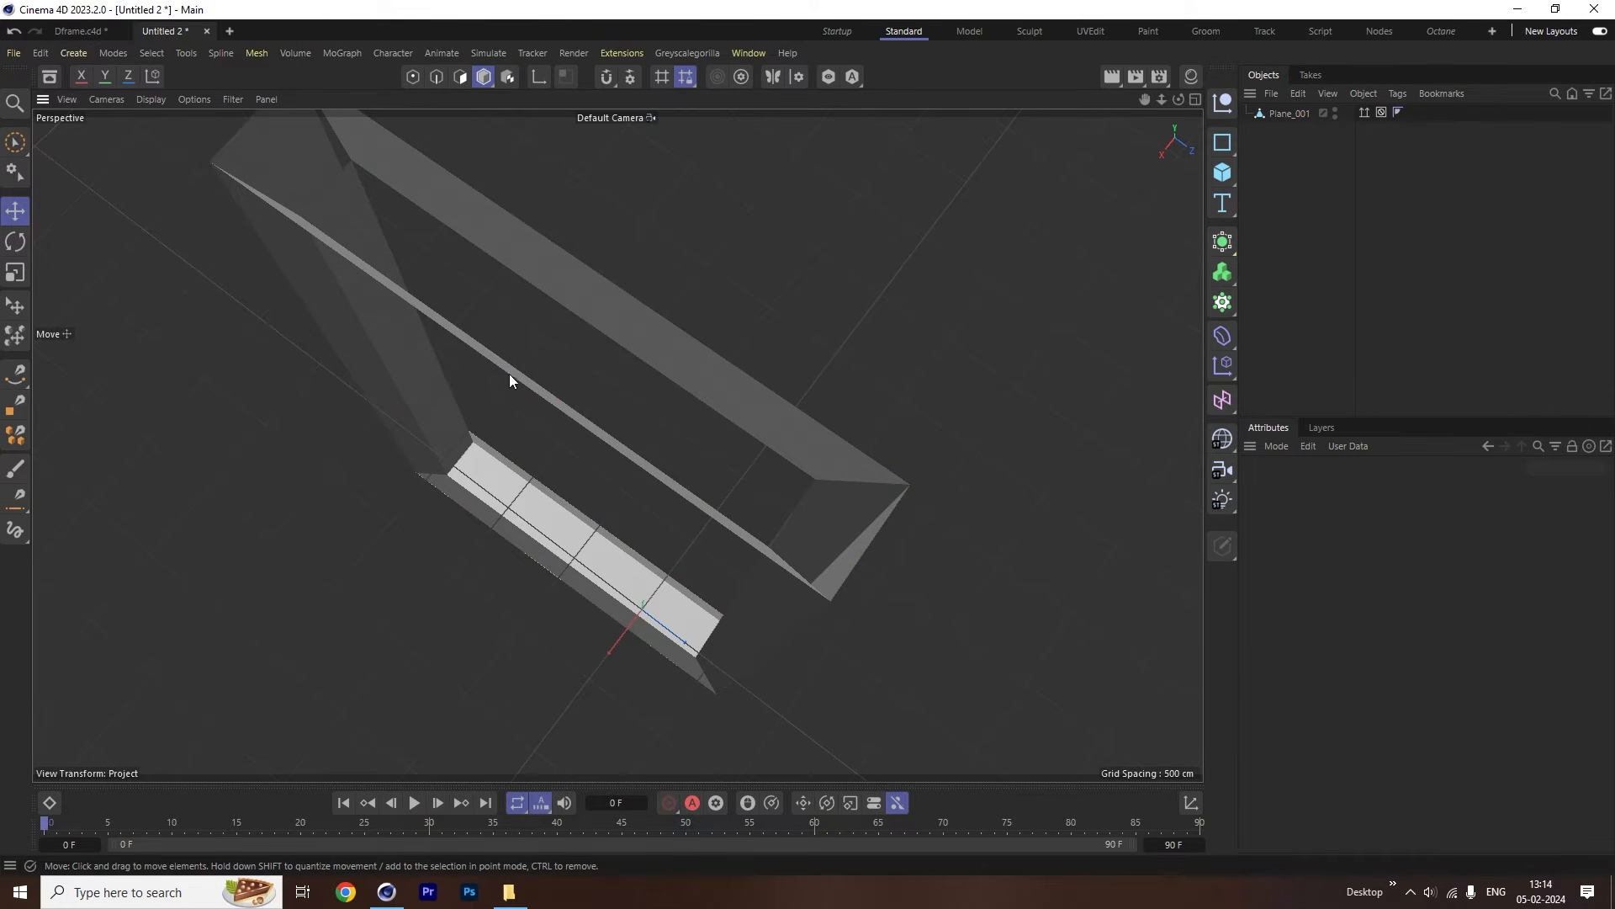
pyautogui.keyDown('alt'); pyautogui.moveTo(542, 539); pyautogui.dragTo(684, 389); pyautogui.keyUp('alt')
pyautogui.scroll(10, 684, 390)
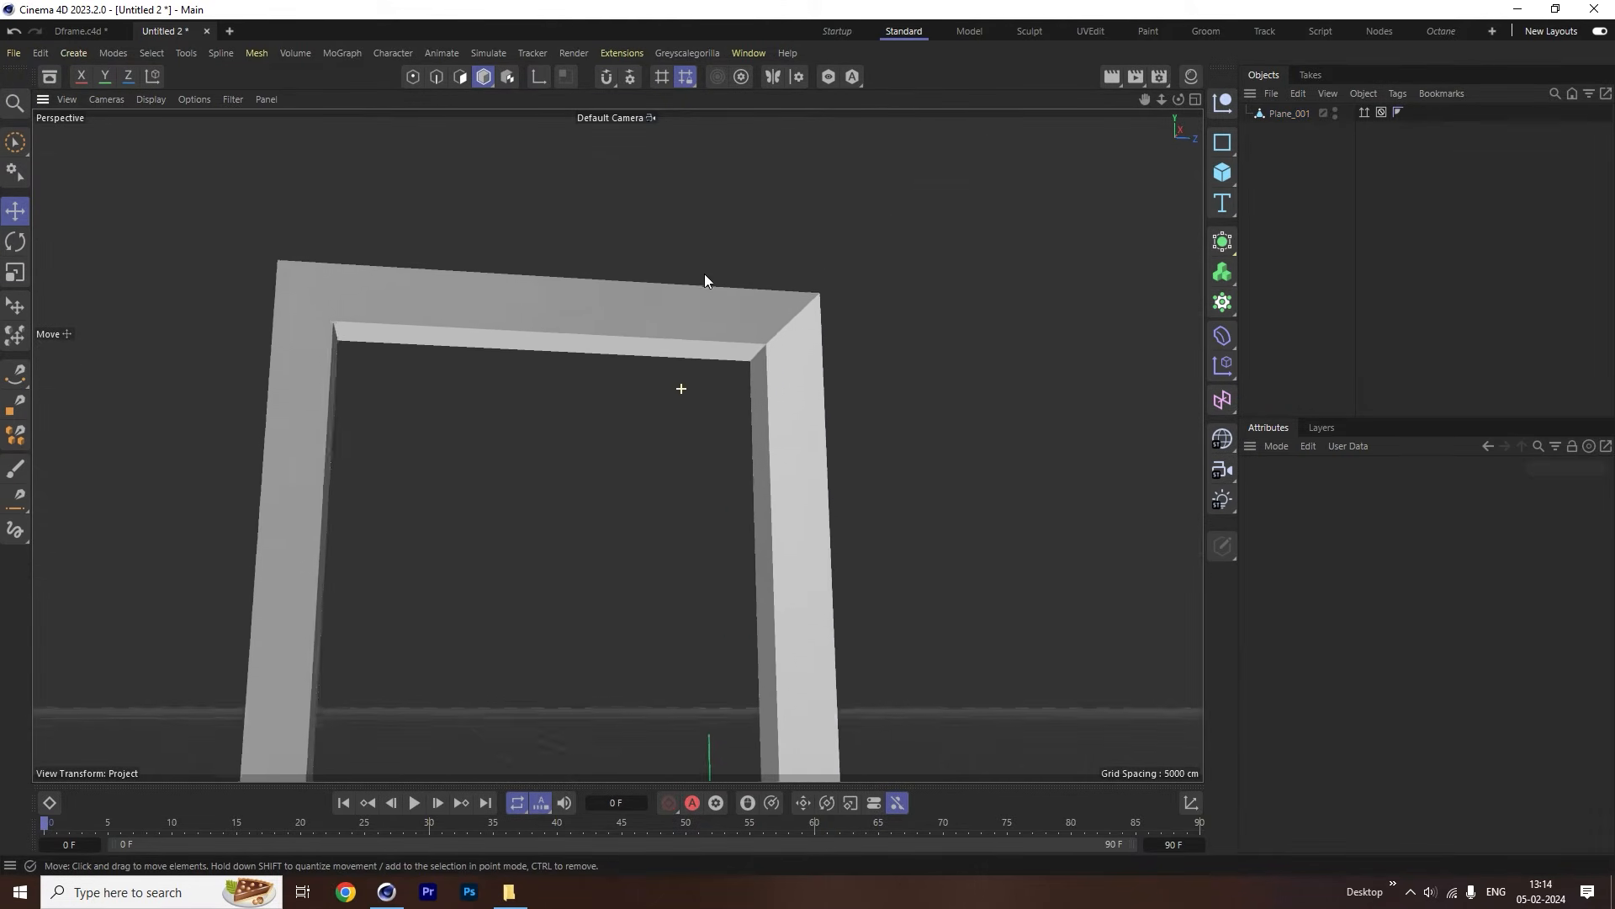
pyautogui.keyDown('alt'); pyautogui.moveTo(793, 443); pyautogui.dragTo(944, 310); pyautogui.keyUp('alt')
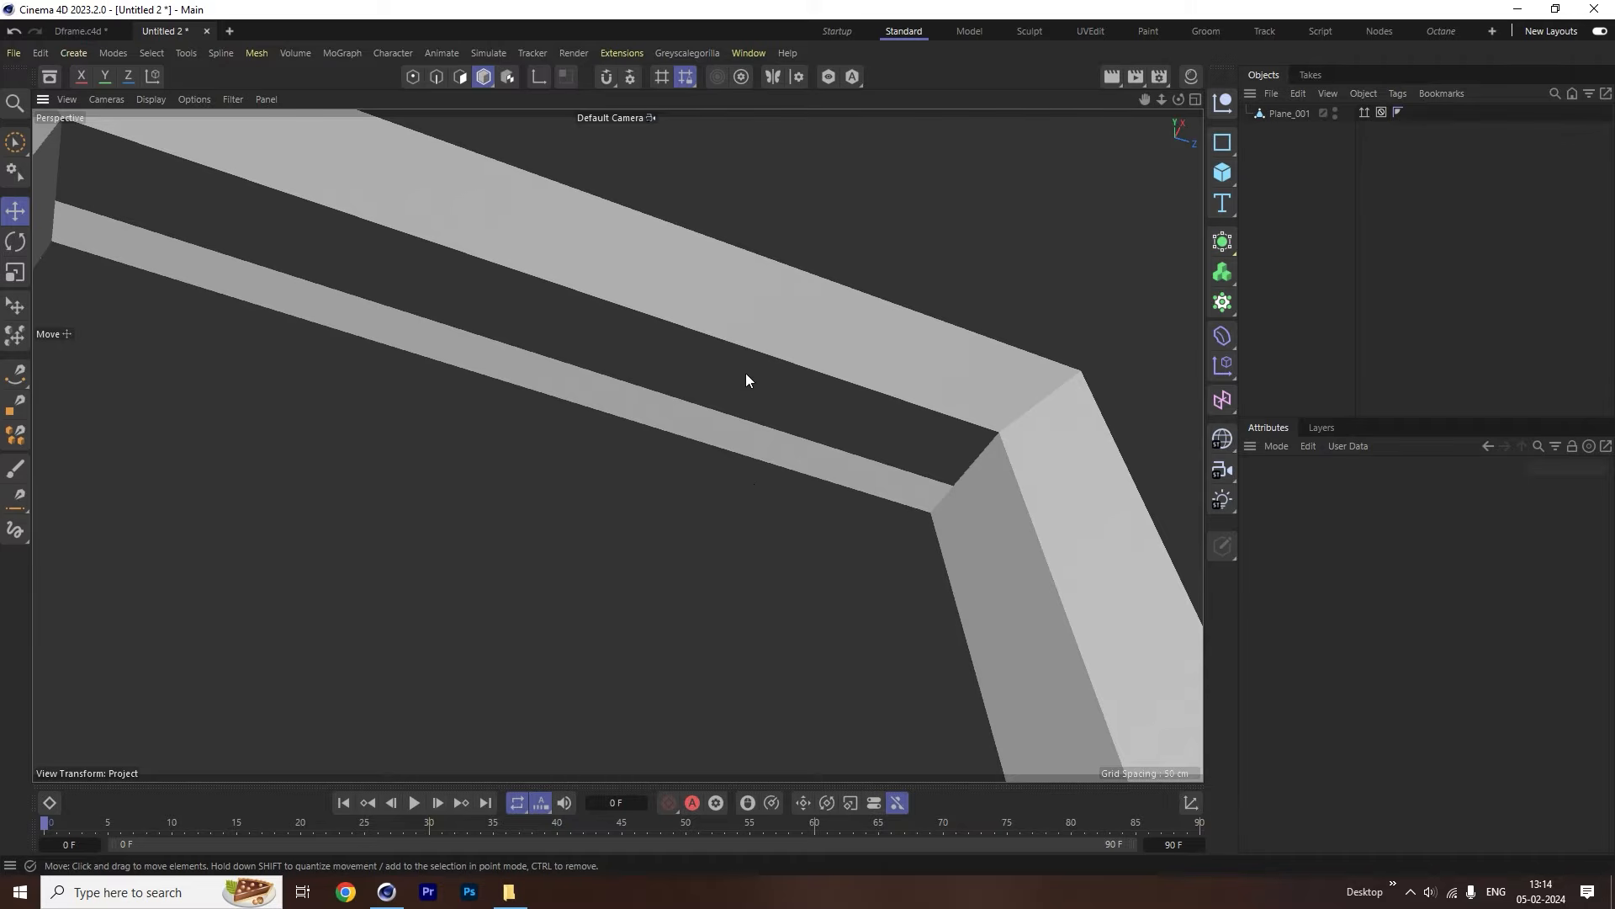
pyautogui.keyDown('alt'); pyautogui.moveTo(677, 277); pyautogui.dragTo(634, 557); pyautogui.keyUp('alt')
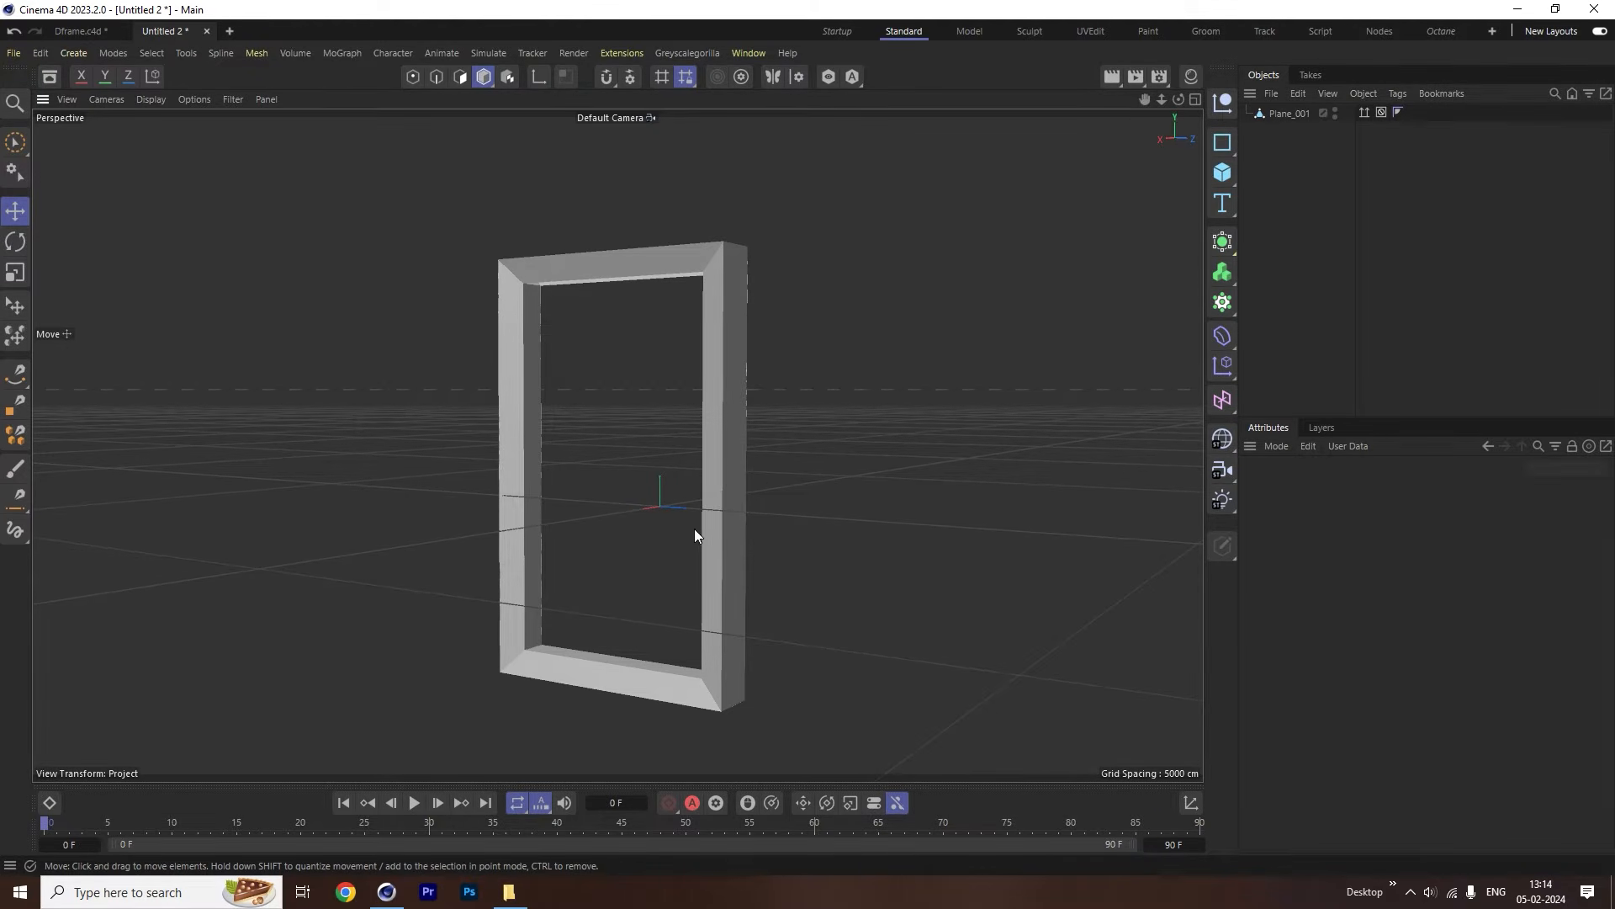
# Add a sphere and a Cloner, and nest the sphere inside the Cloner.
pyautogui.click(1222, 173)
pyautogui.click(1399, 261)
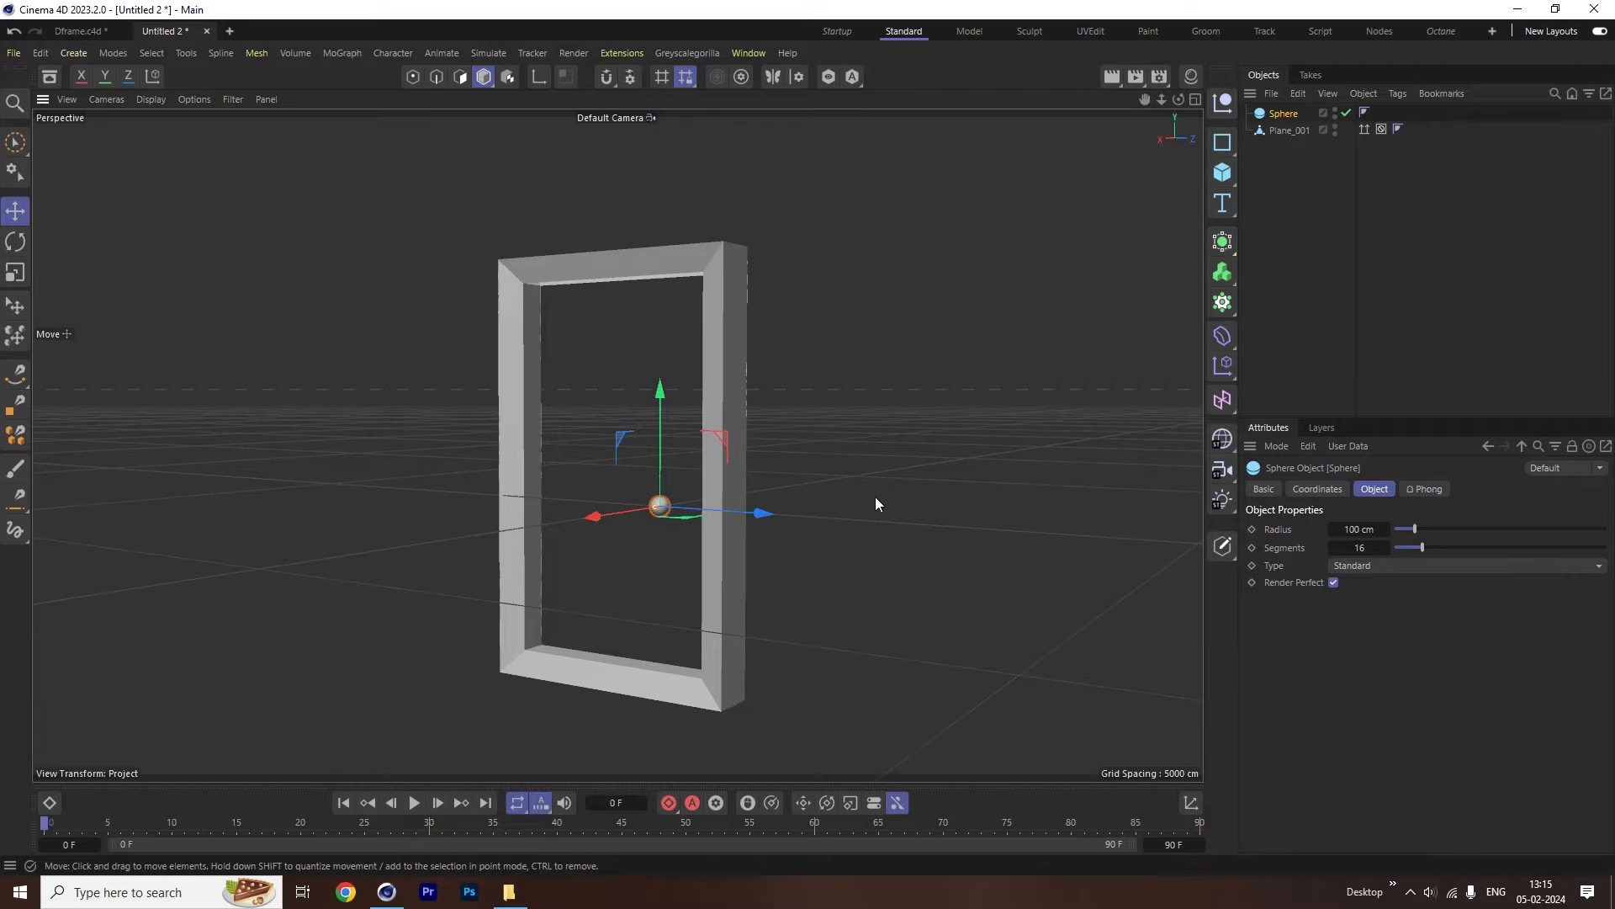
pyautogui.click(1222, 303)
pyautogui.click(1223, 303)
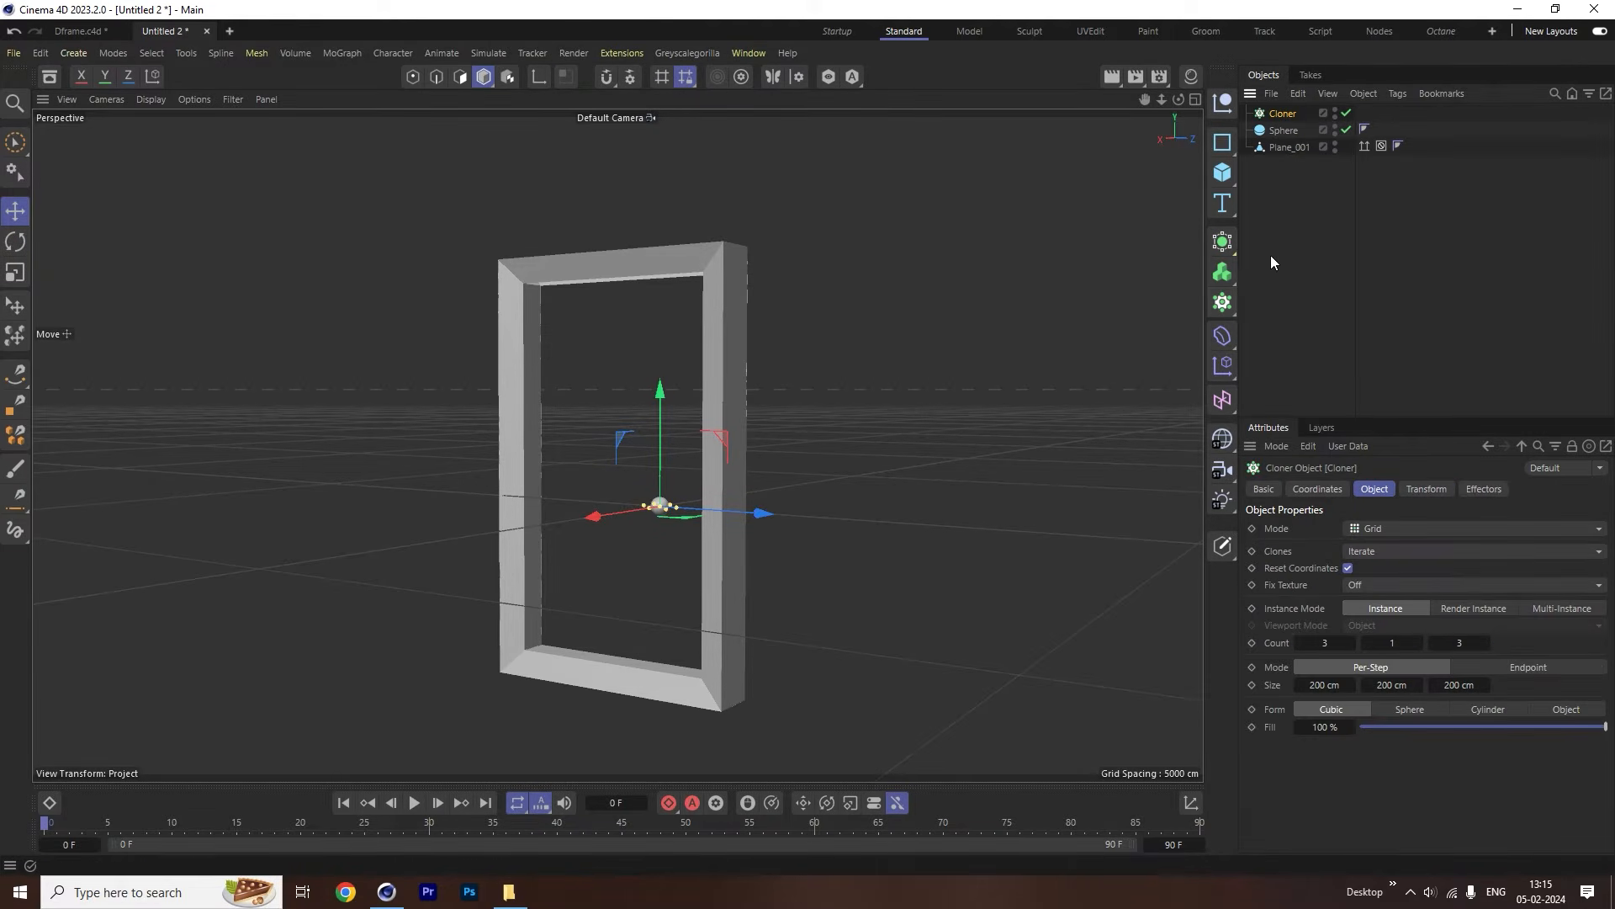
pyautogui.moveTo(1294, 129); pyautogui.dragTo(1295, 119)
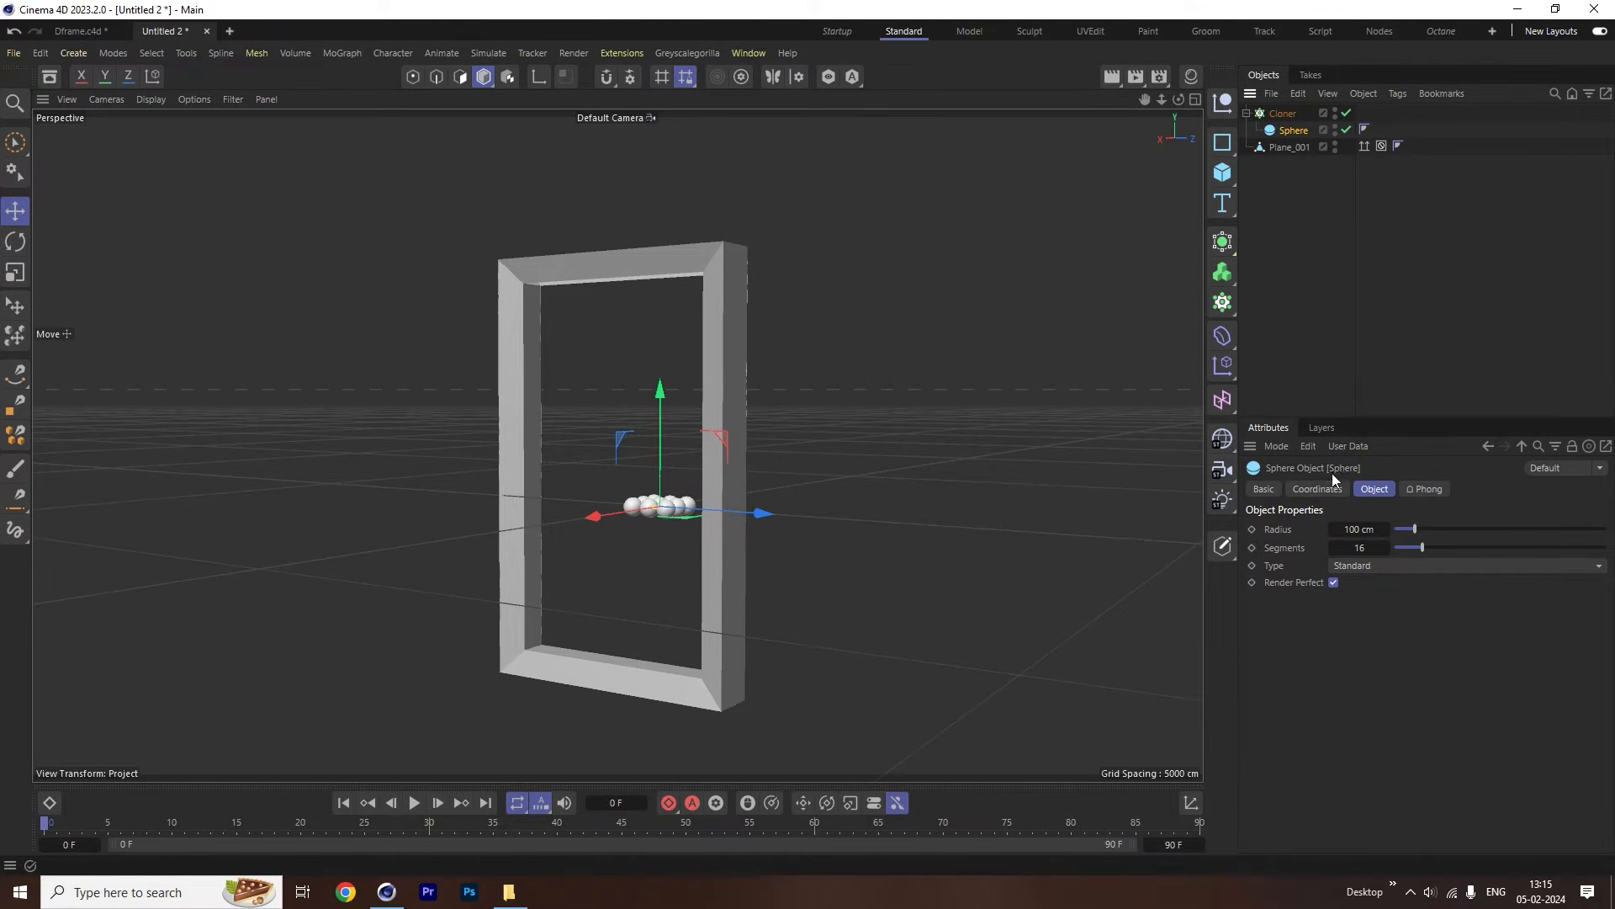
# Set the Cloner's grid count along Y to 115.
pyautogui.click(1318, 489)
pyautogui.click(1265, 490)
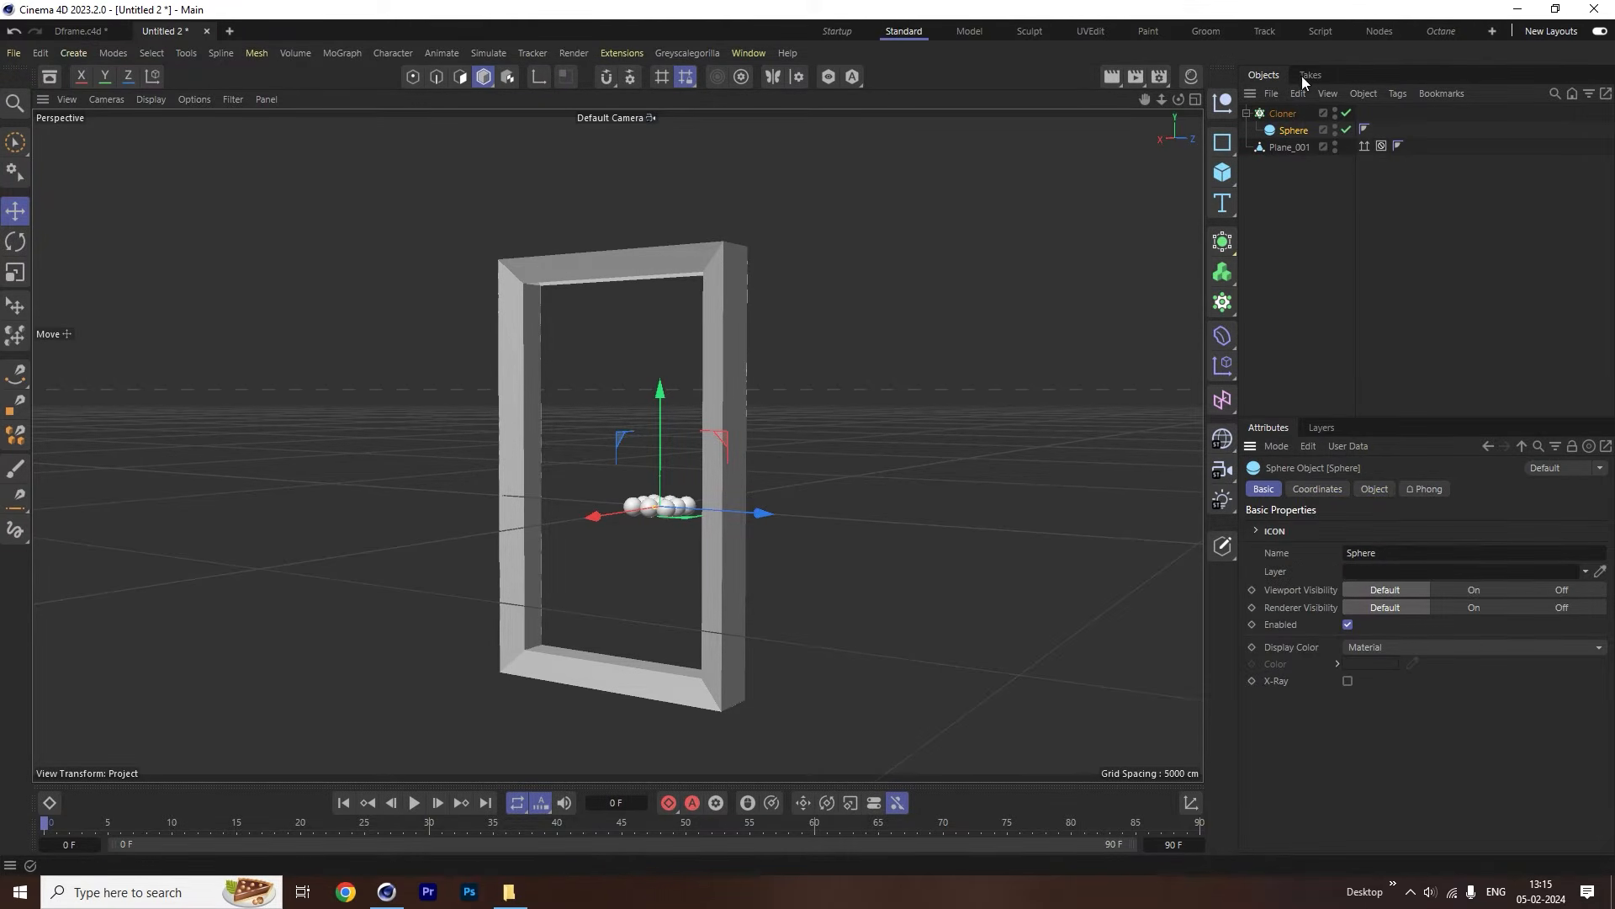
pyautogui.click(1283, 113)
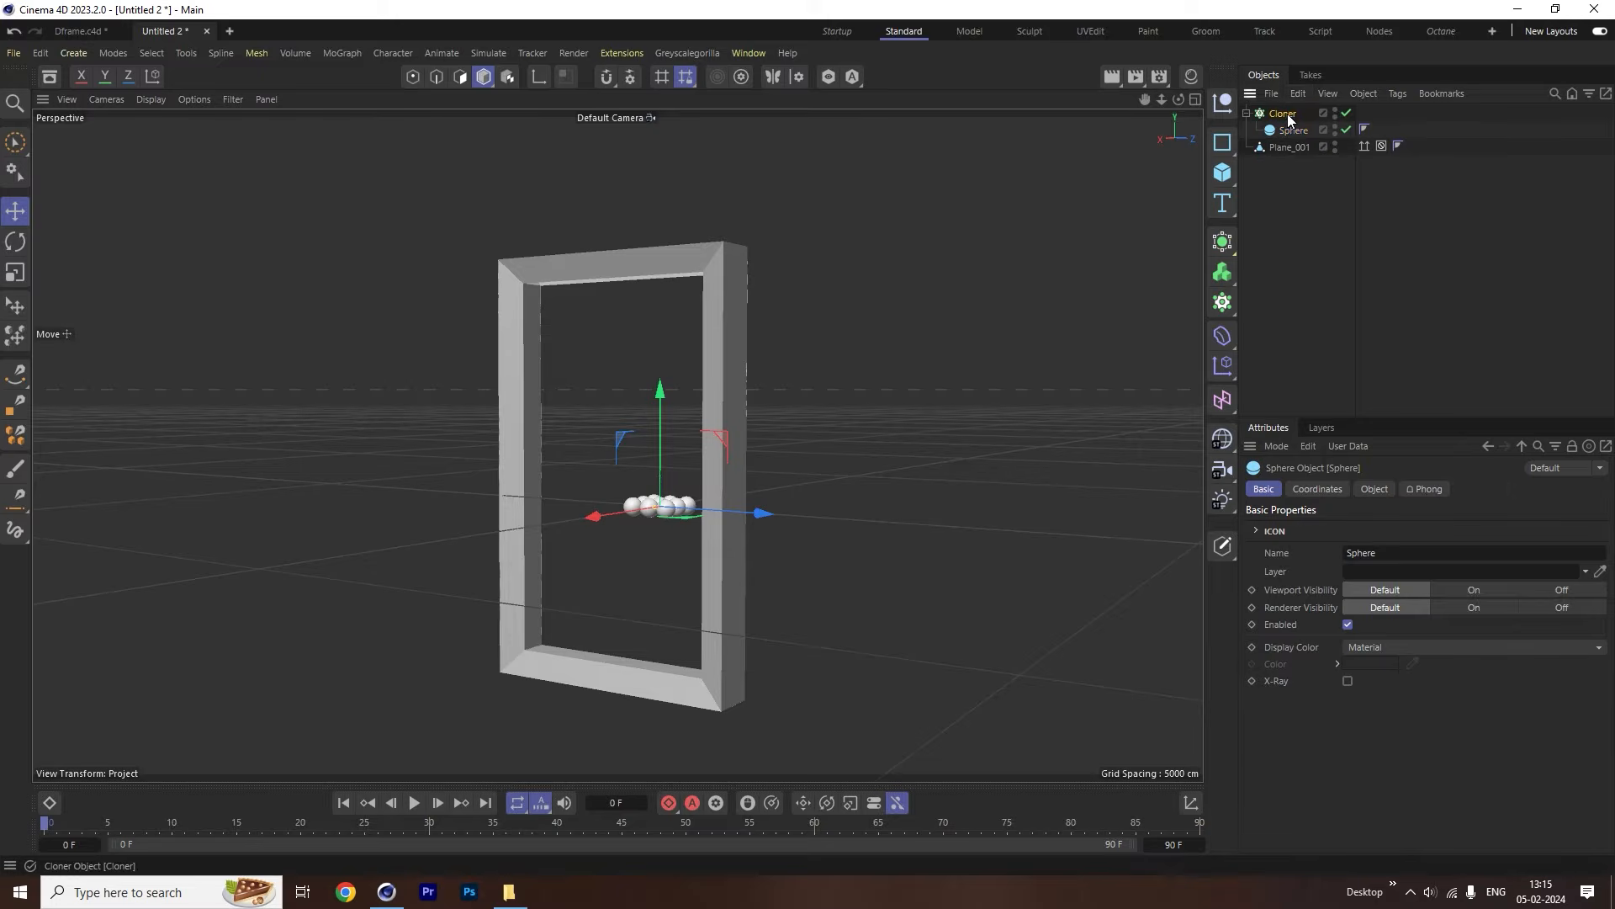
pyautogui.click(1383, 493)
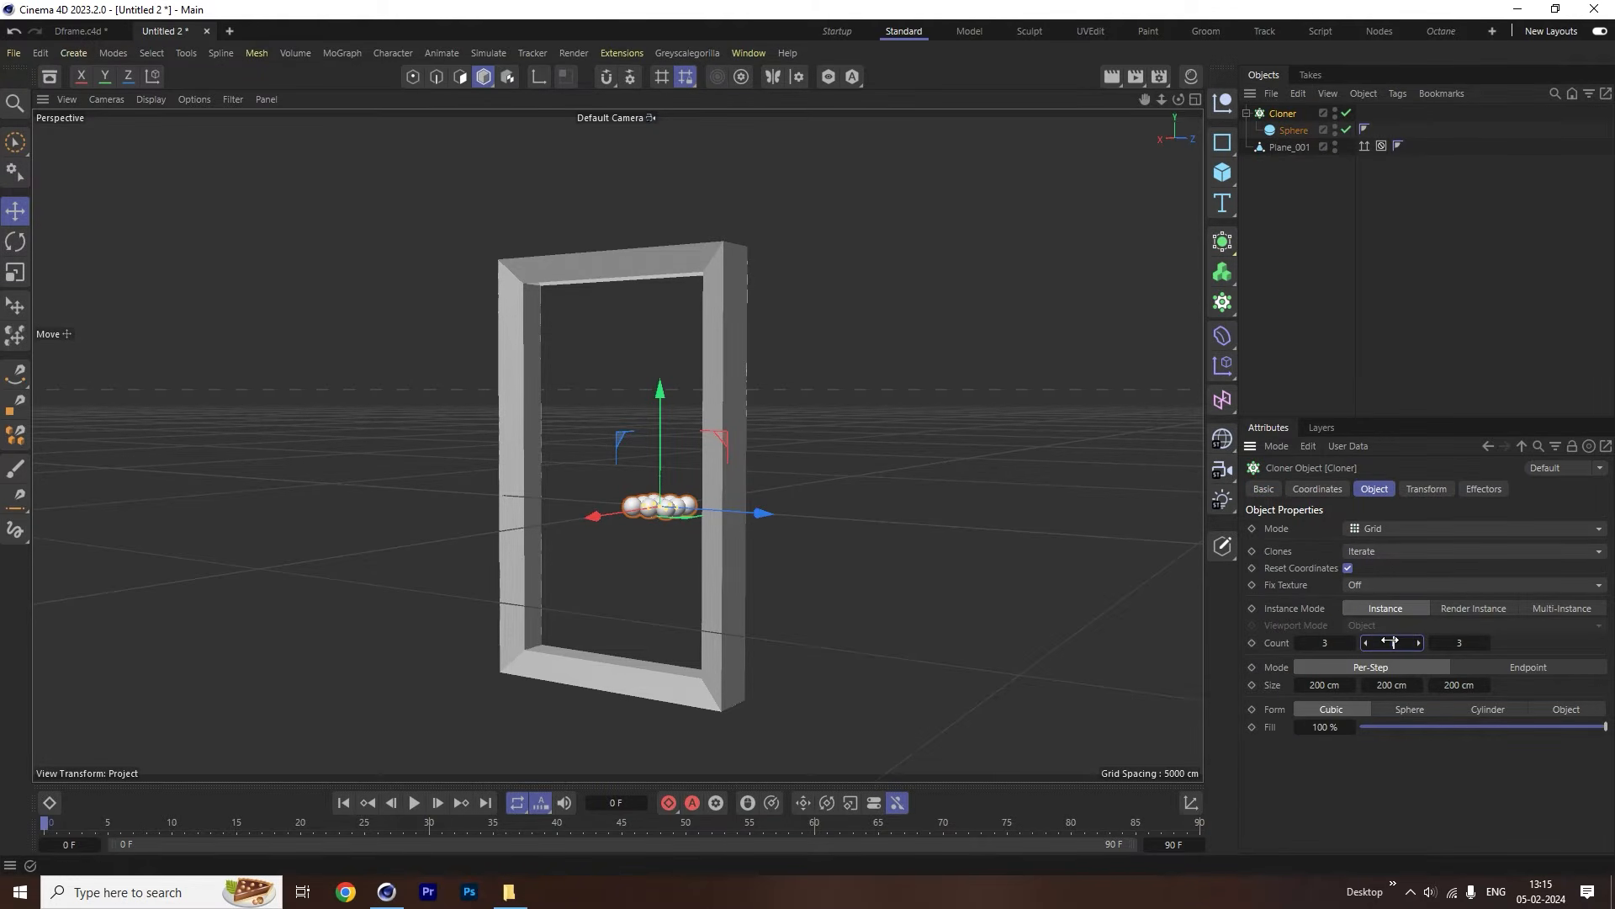
pyautogui.click(1371, 350)
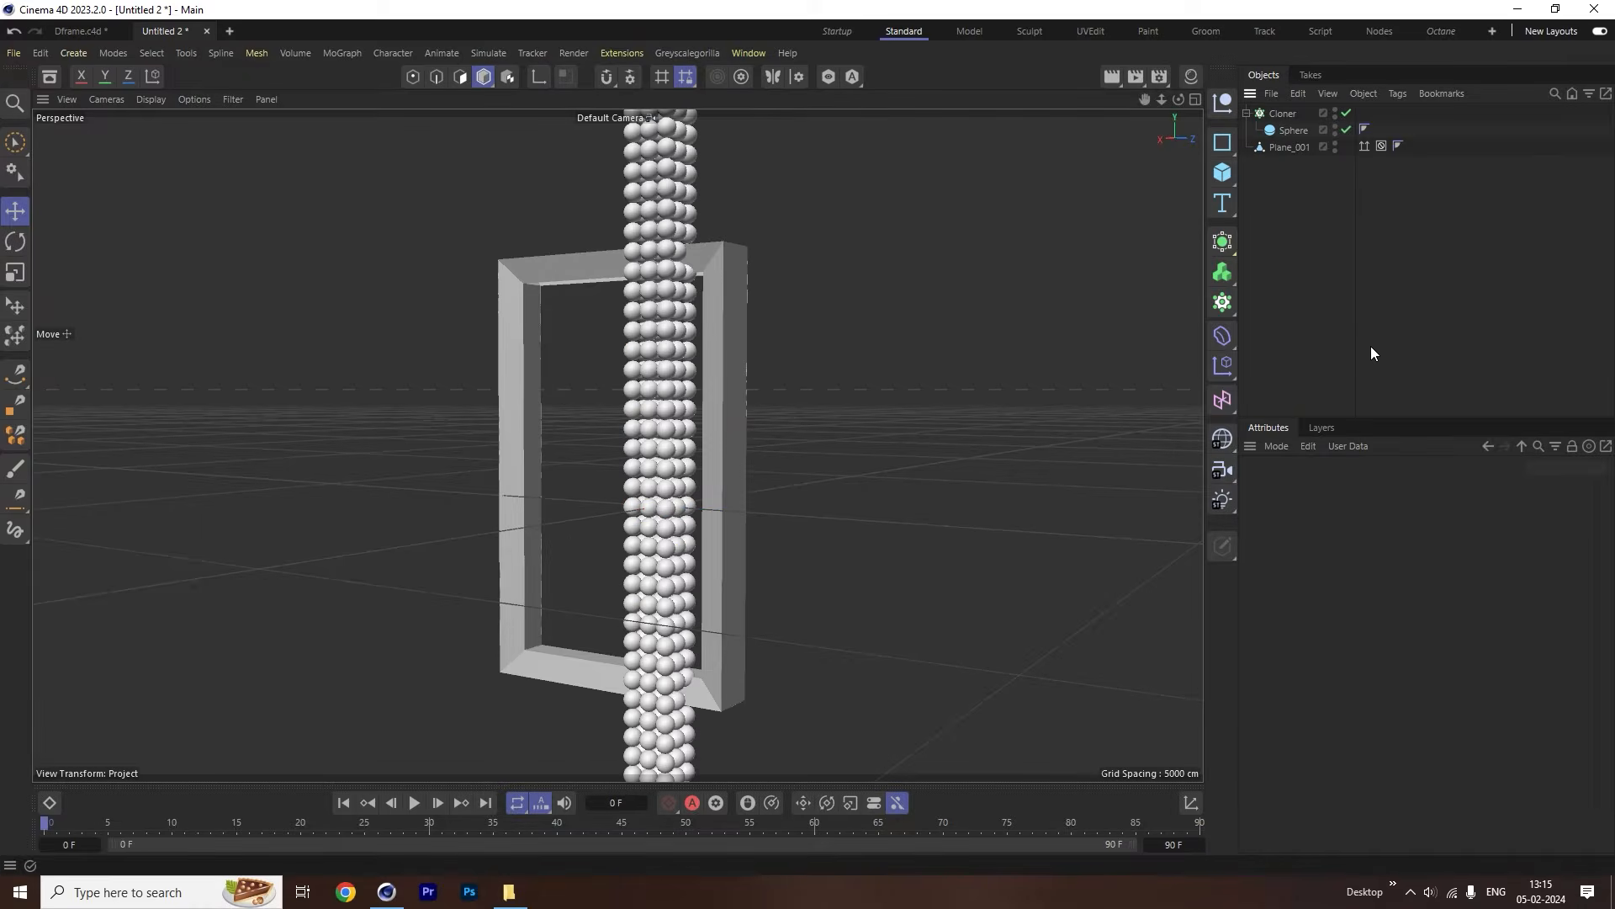
# Shift the Cloner along X in the front view to line it up with the frame's depth.
pyautogui.scroll(-8, 699, 463)
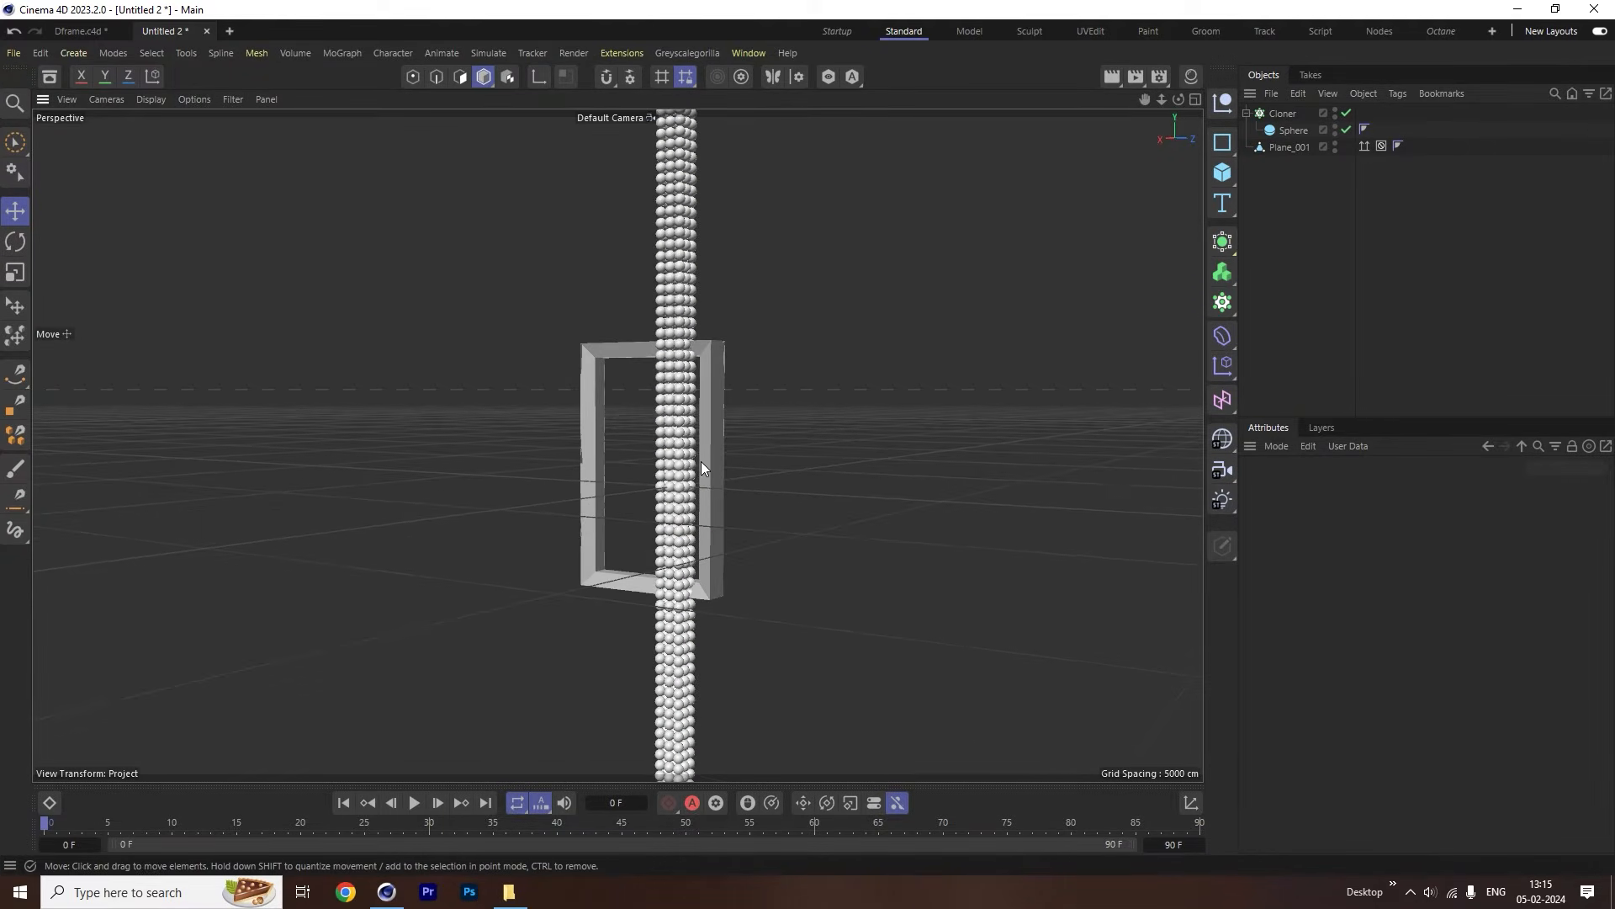
pyautogui.scroll(-4, 701, 462)
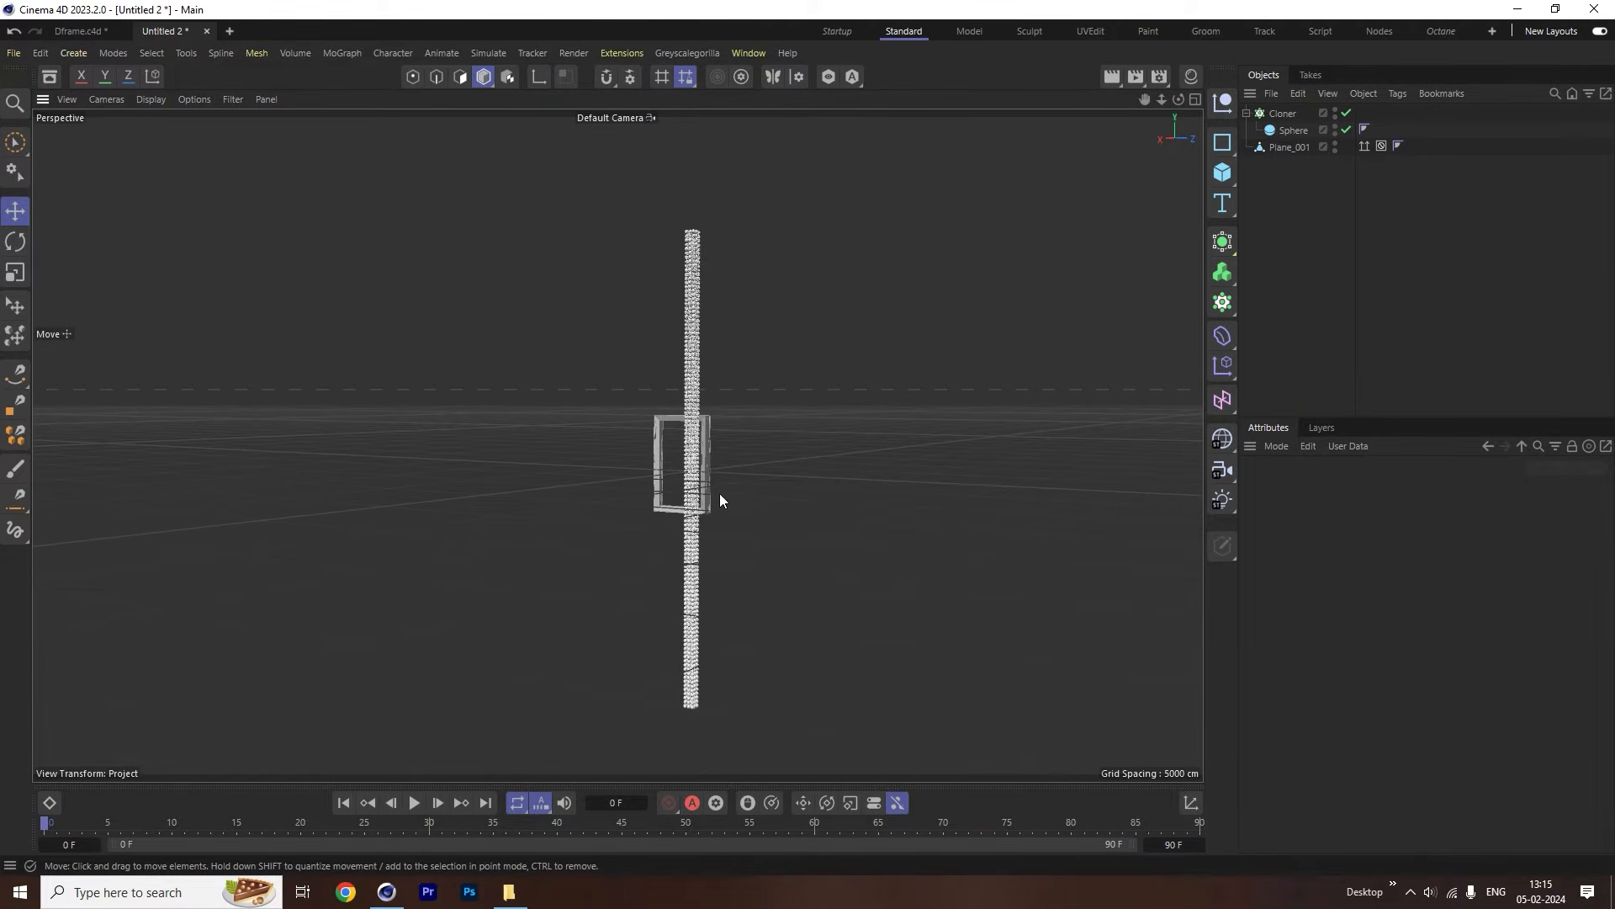
pyautogui.middleClick(729, 512)
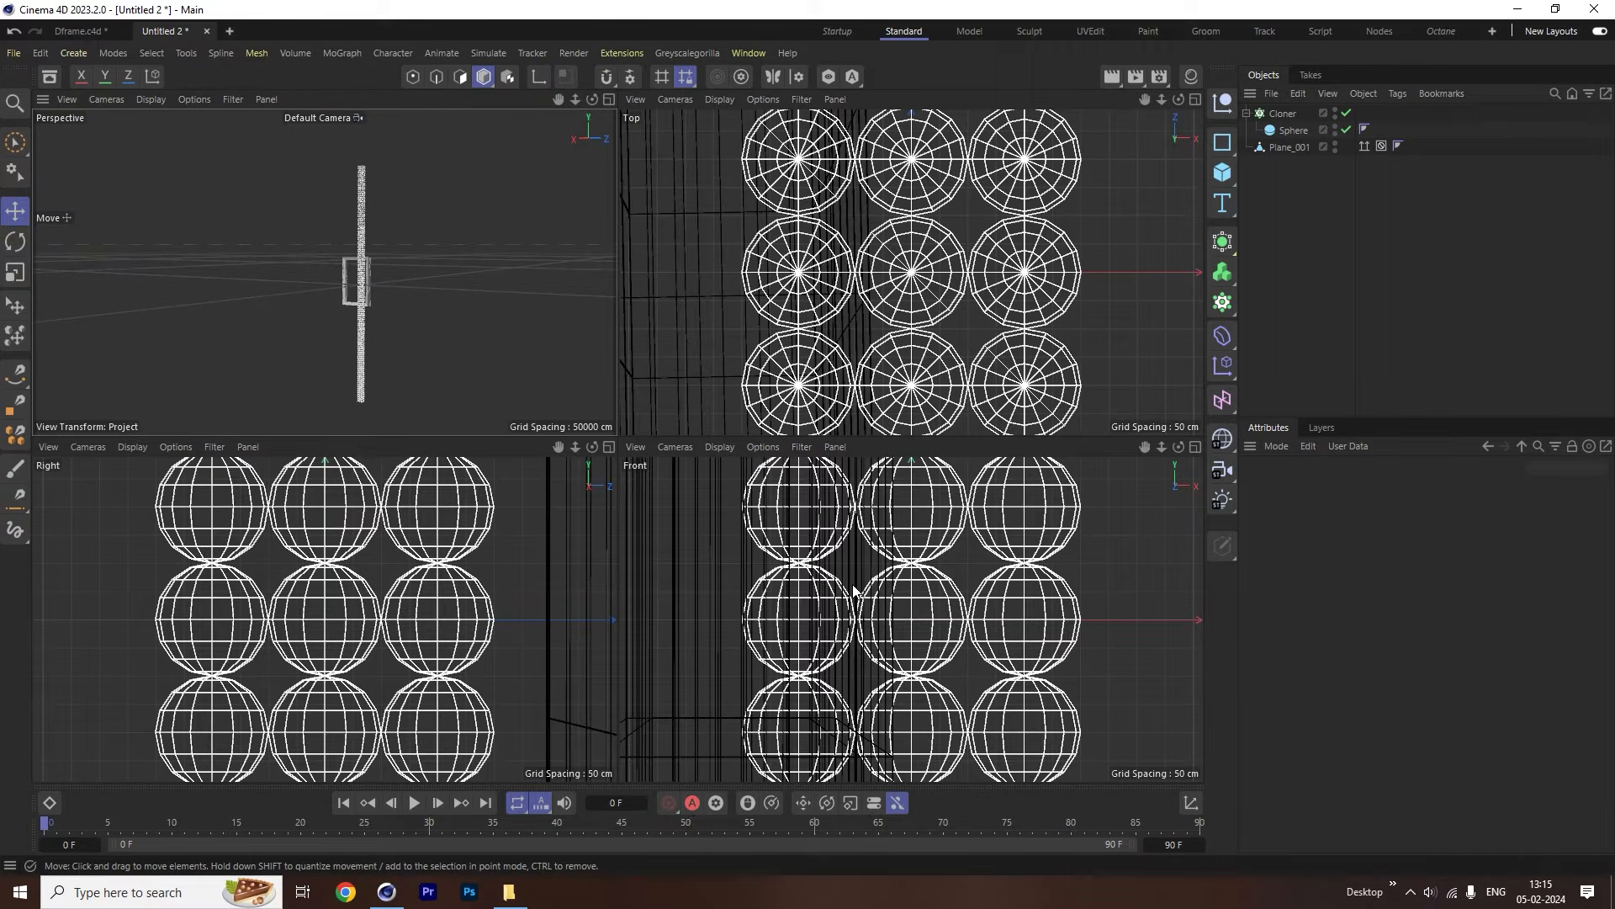
pyautogui.scroll(-6, 856, 578)
pyautogui.scroll(-4, 857, 581)
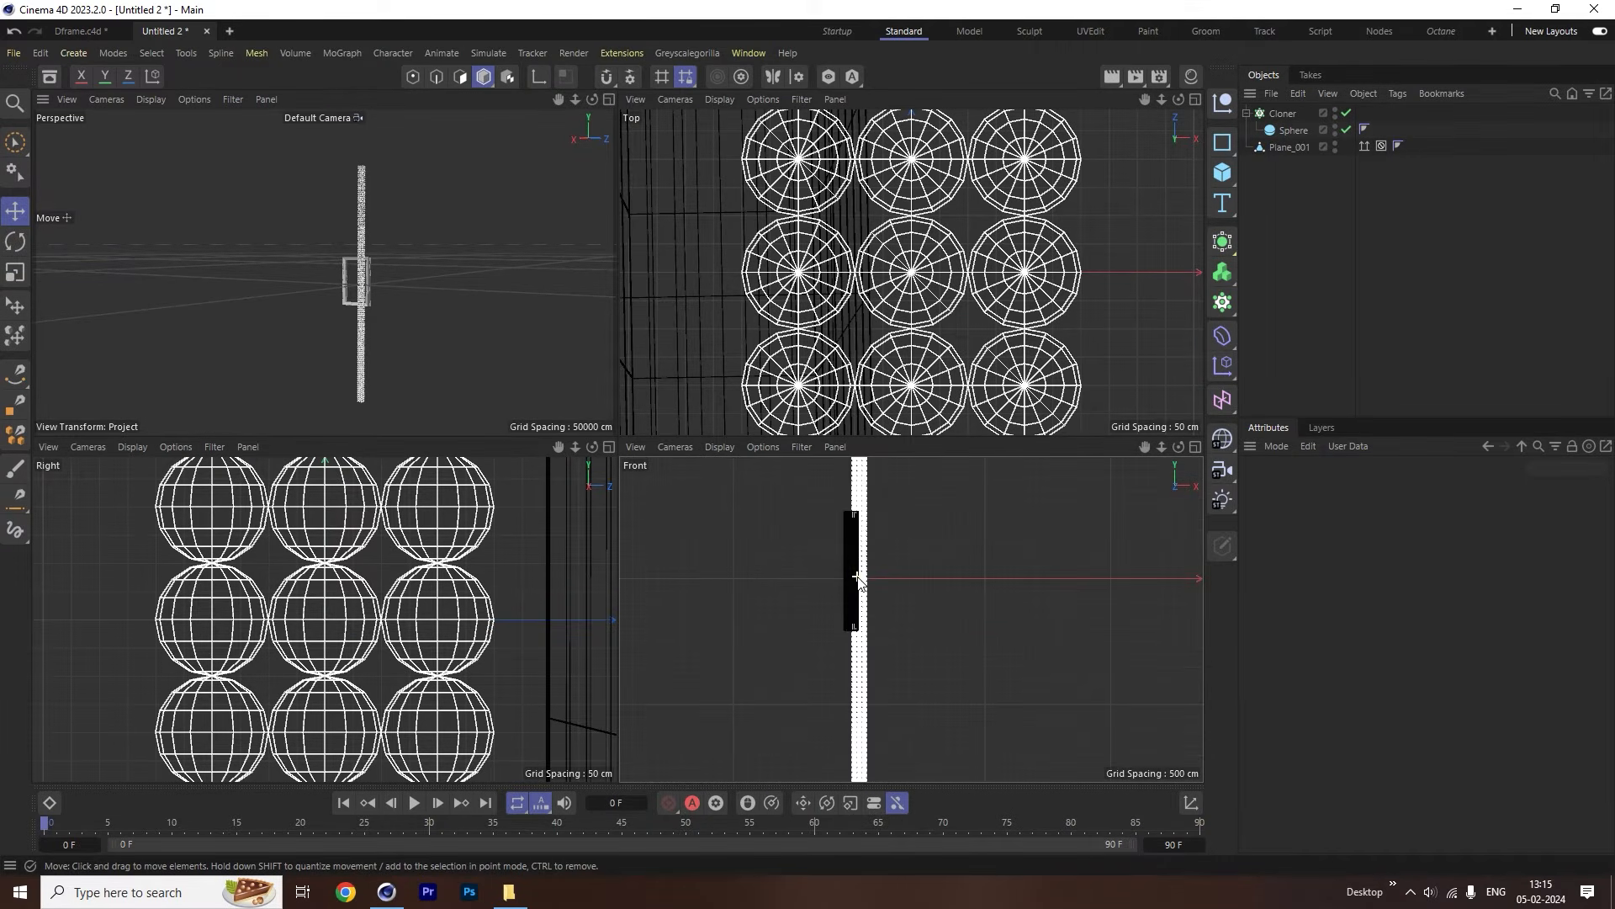
pyautogui.click(1282, 114)
pyautogui.scroll(4, 909, 595)
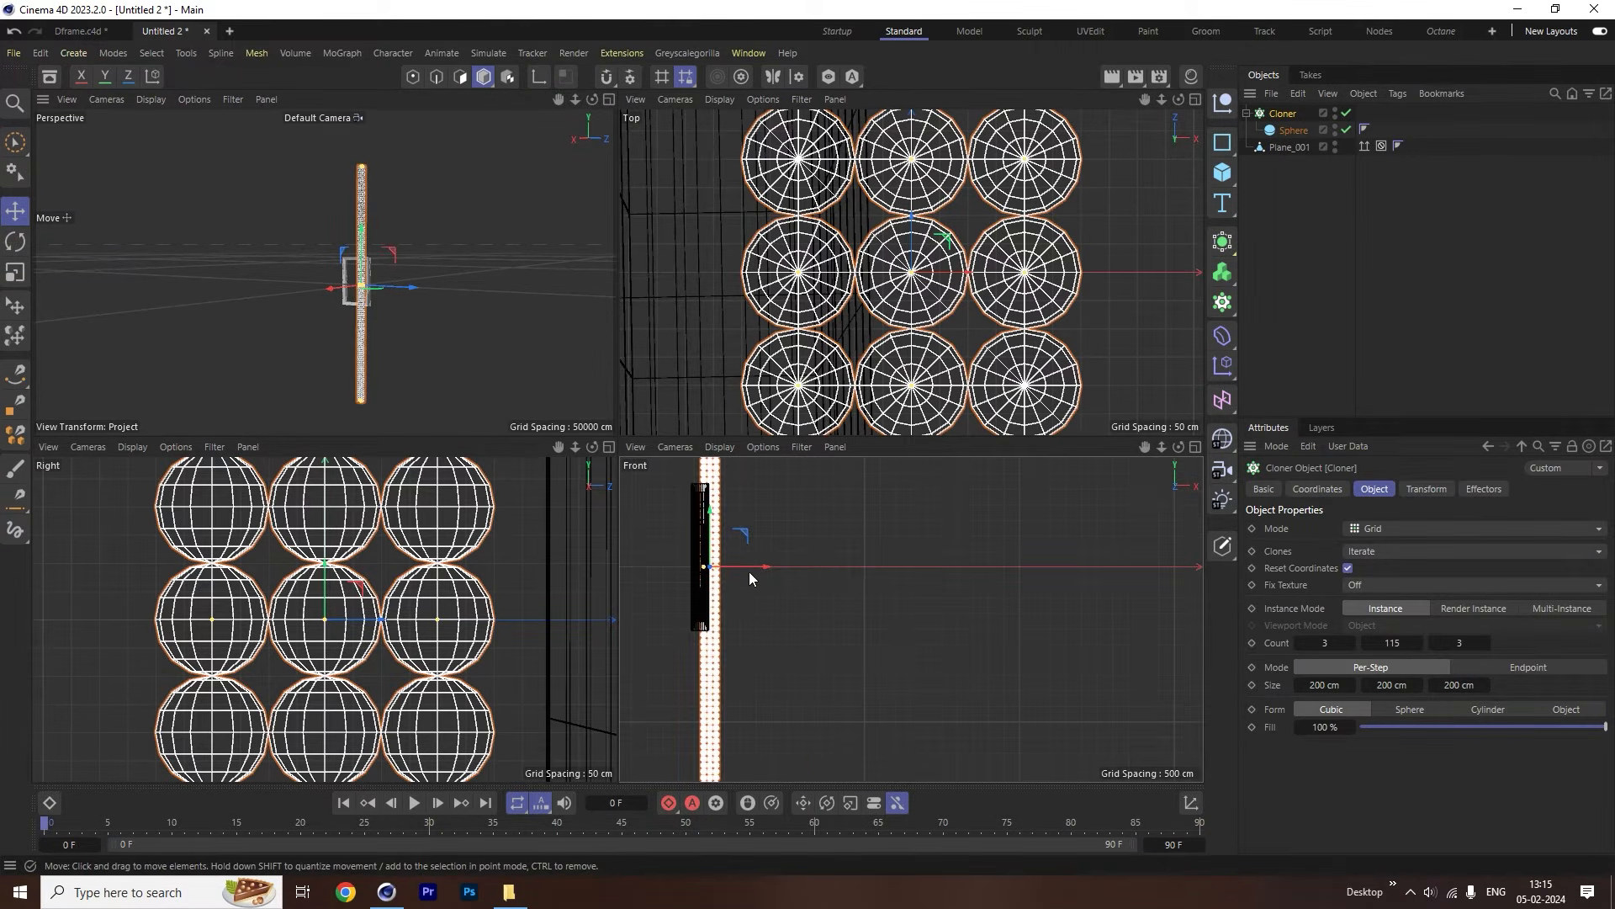
pyautogui.moveTo(766, 569); pyautogui.dragTo(748, 567)
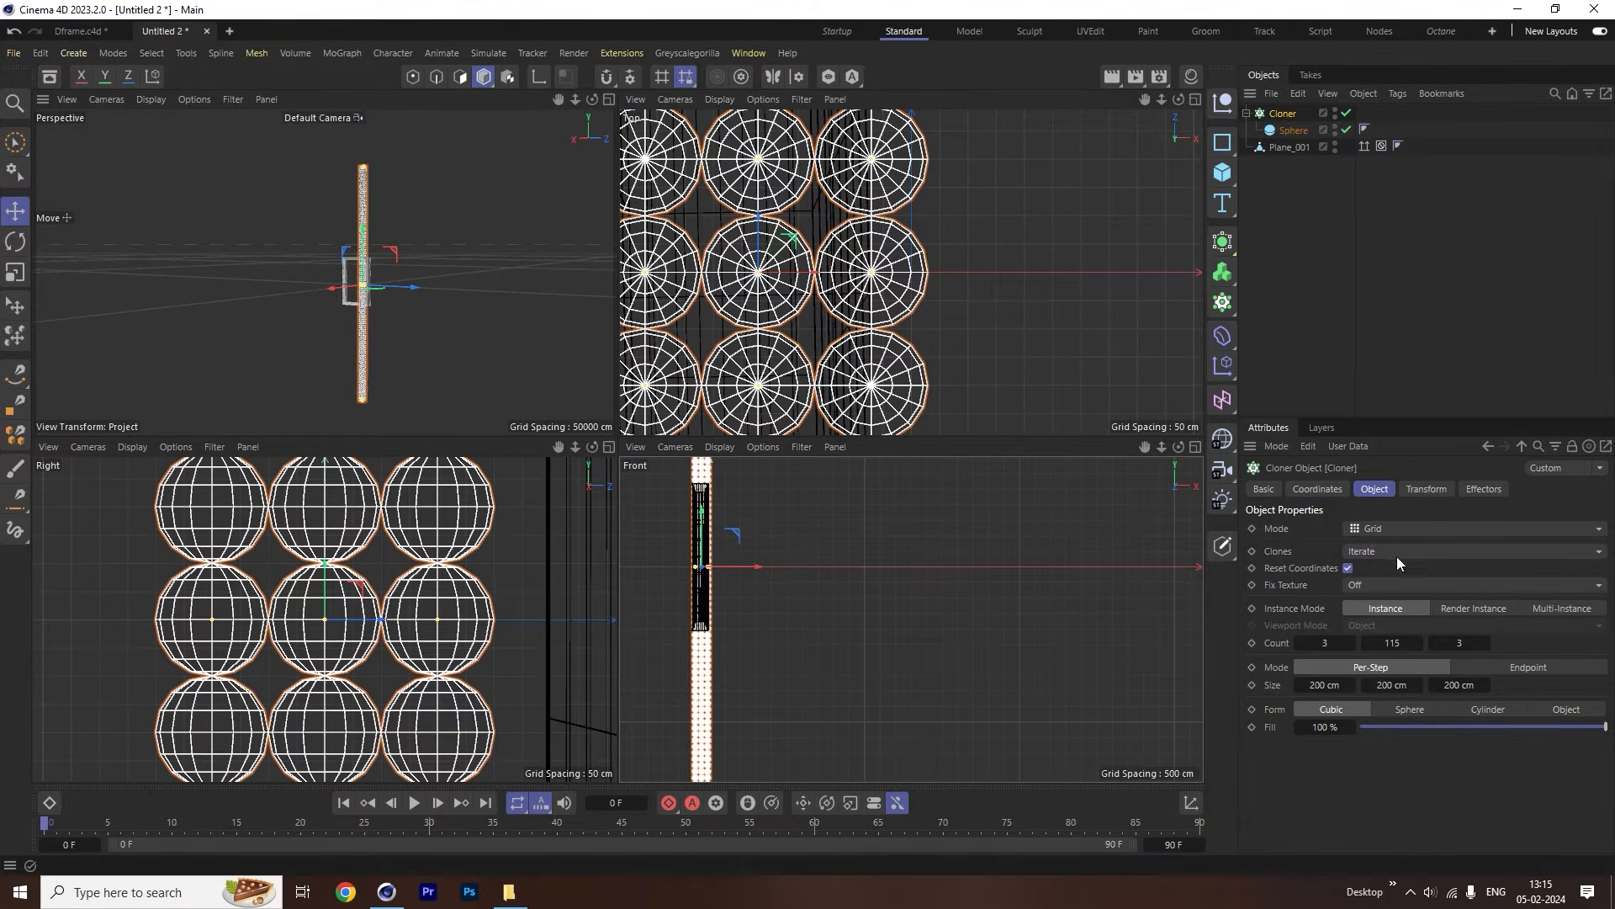
# Set the Cloner's X and Z counts to 1 to make a single column of spheres.
pyautogui.doubleClick(1332, 641)
pyautogui.write('1')
pyautogui.doubleClick(1465, 643)
pyautogui.write('1')
pyautogui.press('Return')
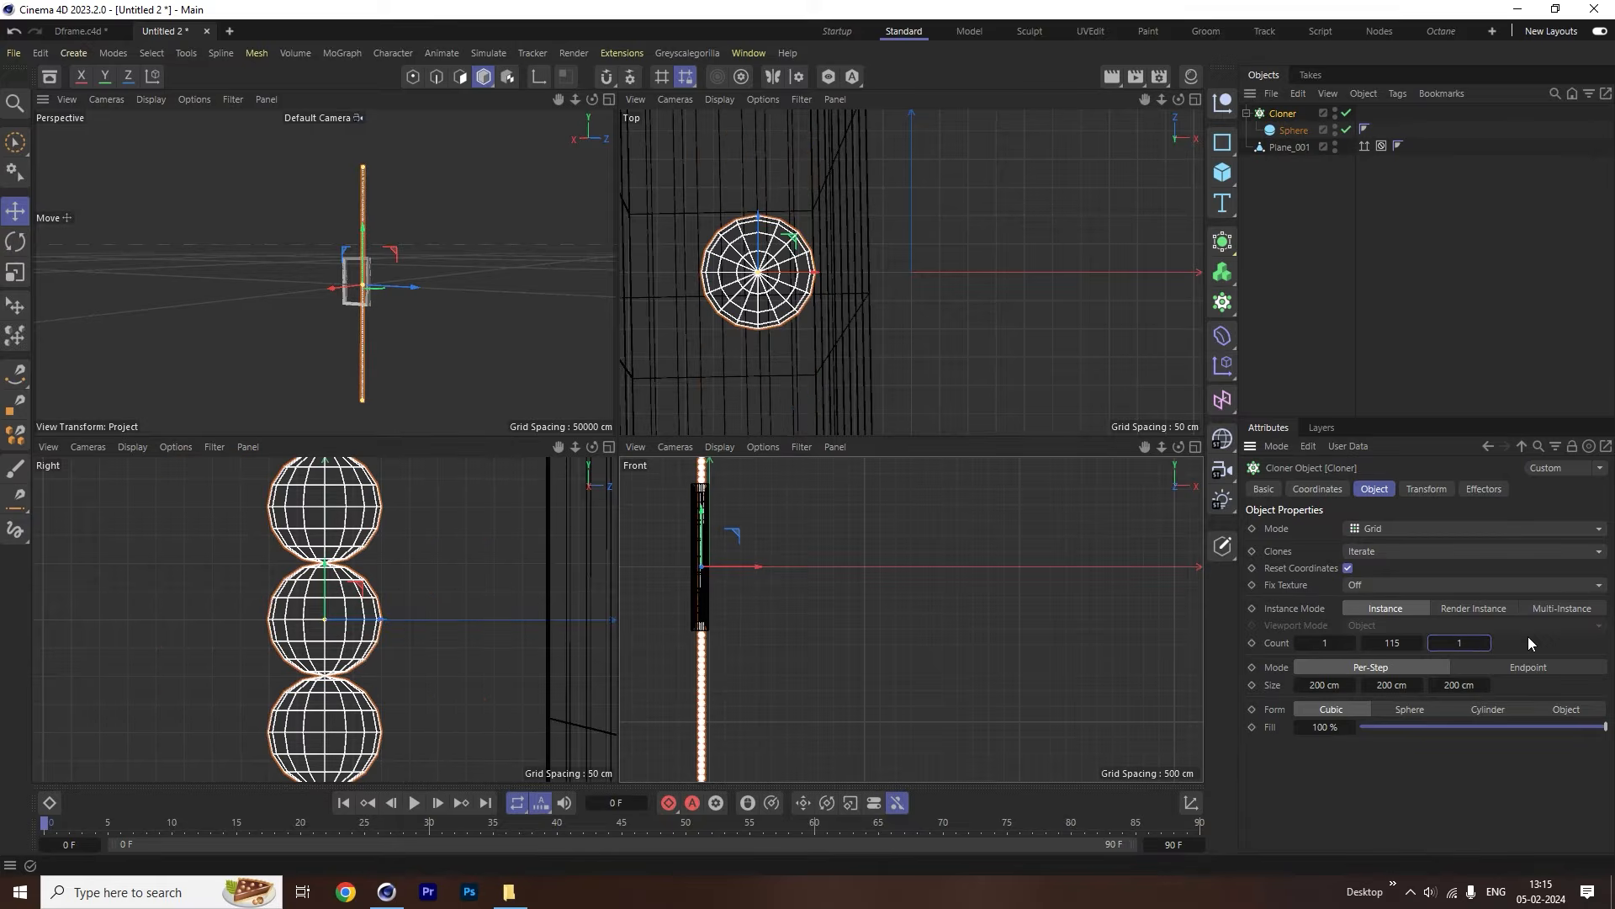
# Raise the sphere column along Y until it hangs well above the frame.
pyautogui.moveTo(703, 526); pyautogui.dragTo(862, 469)
pyautogui.middleClick(441, 326)
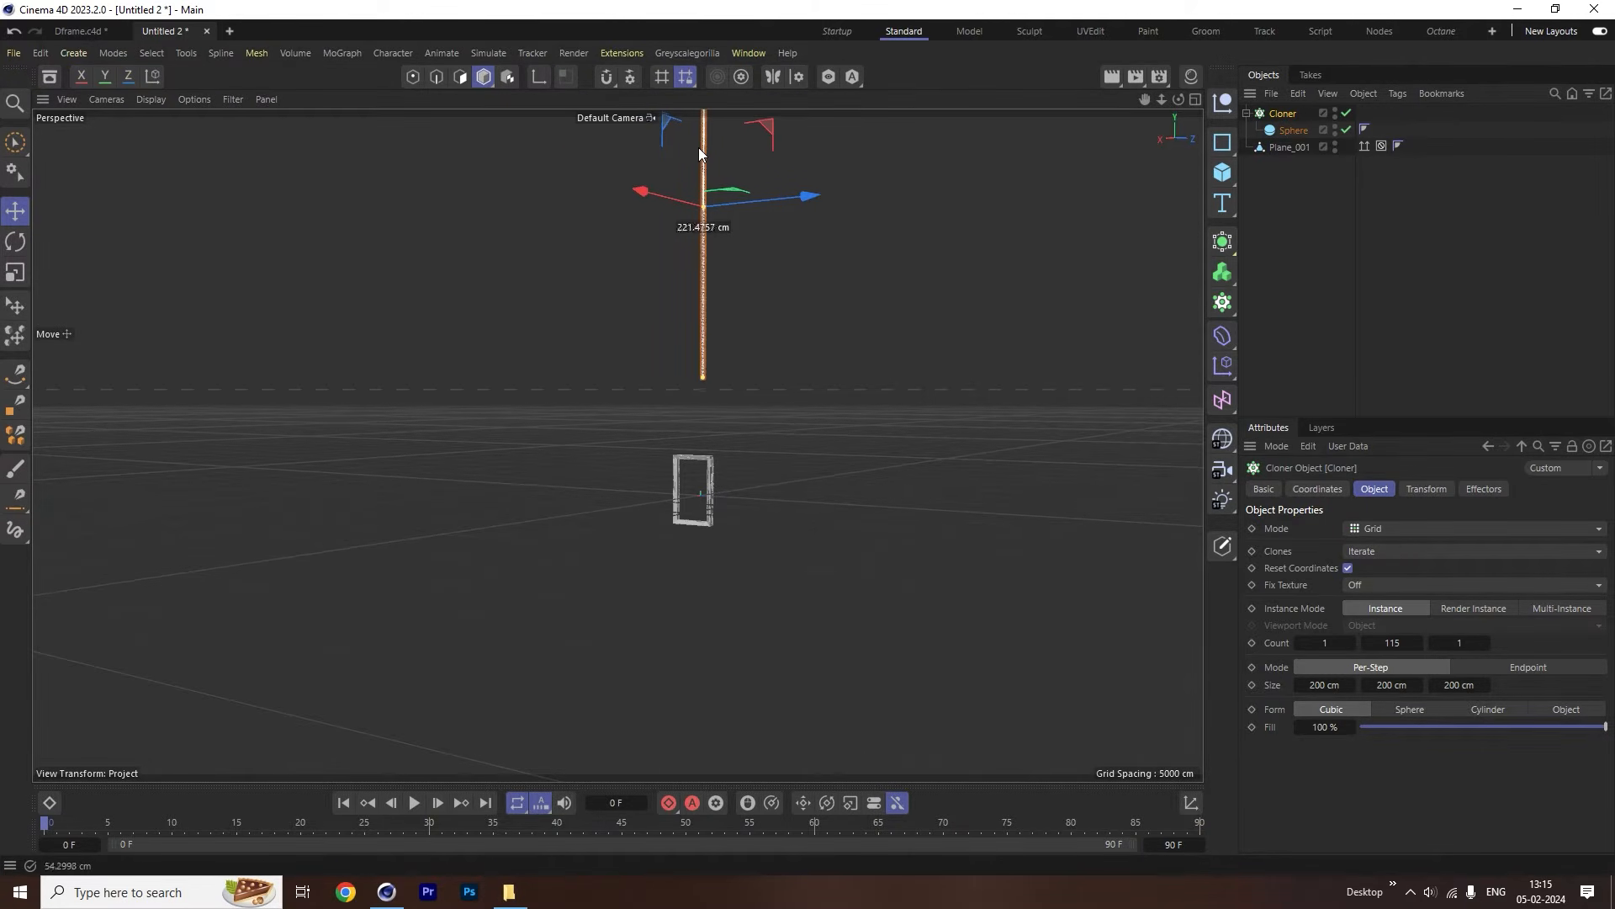
pyautogui.scroll(5, 745, 509)
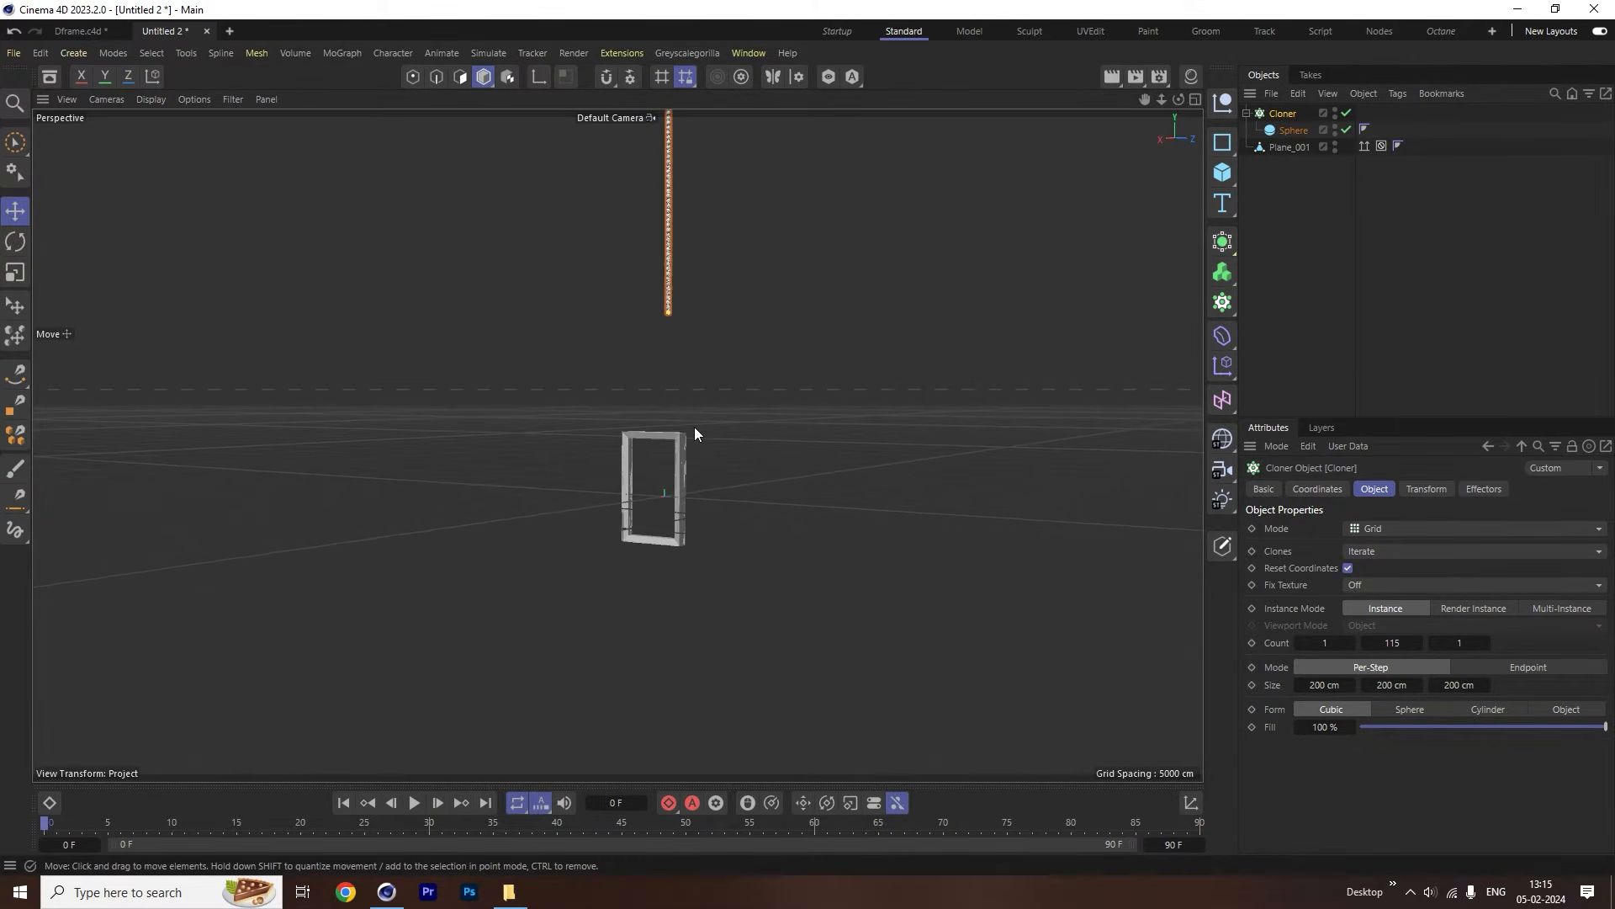
# Lower the sphere column along Y in the right view down to the frame's top beam.
pyautogui.middleClick(685, 564)
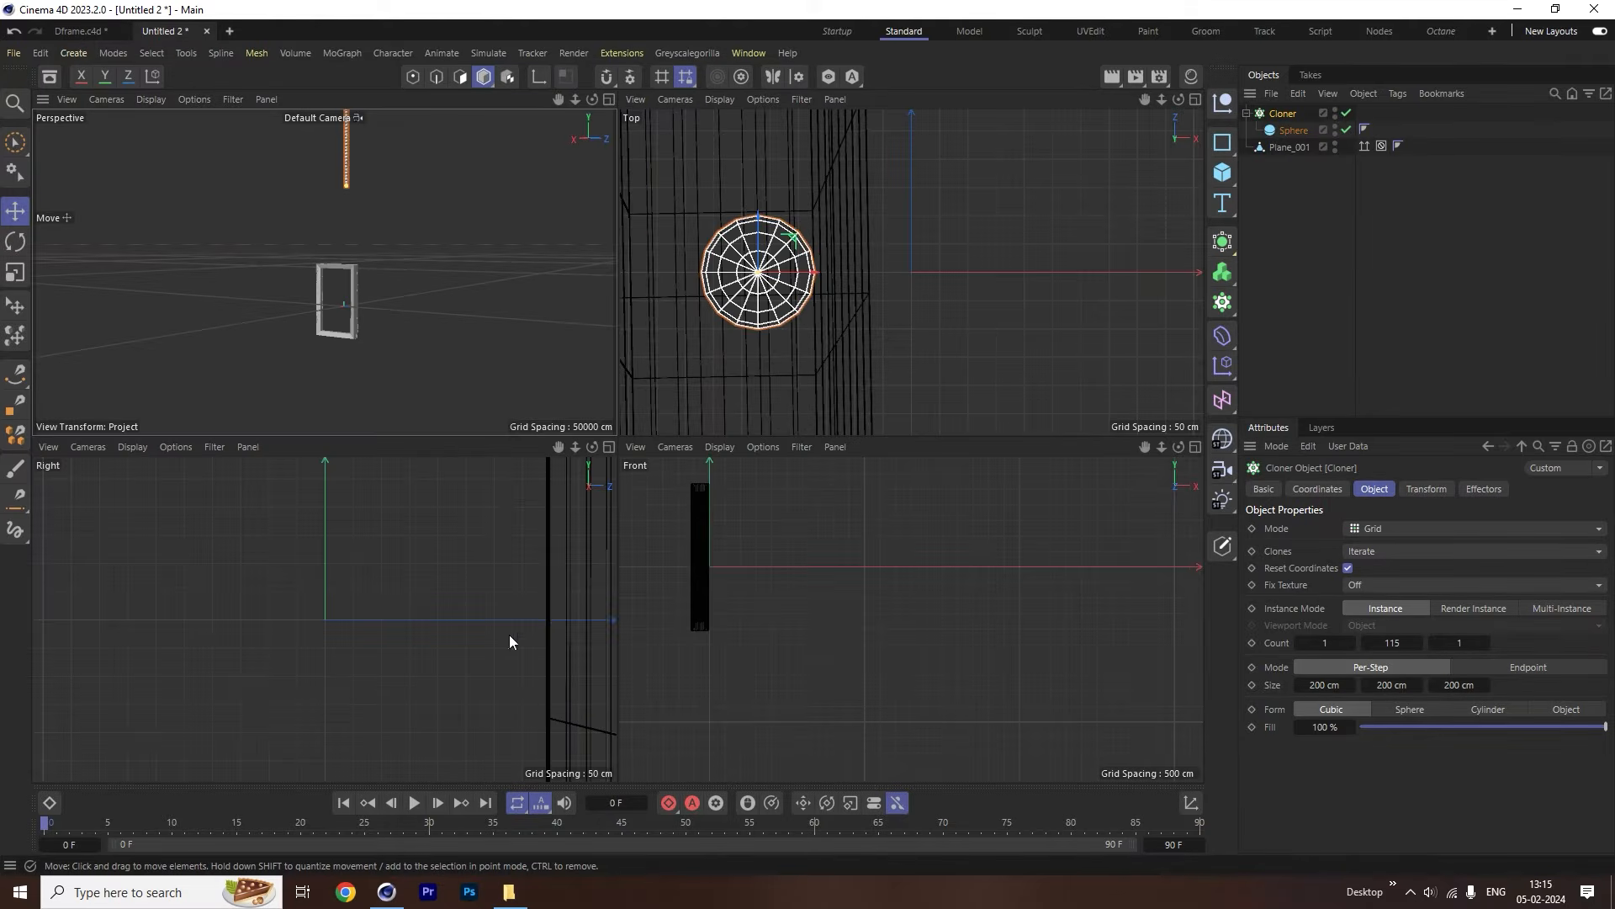
pyautogui.middleClick(351, 690)
pyautogui.scroll(4, 367, 695)
pyautogui.scroll(-5, 371, 694)
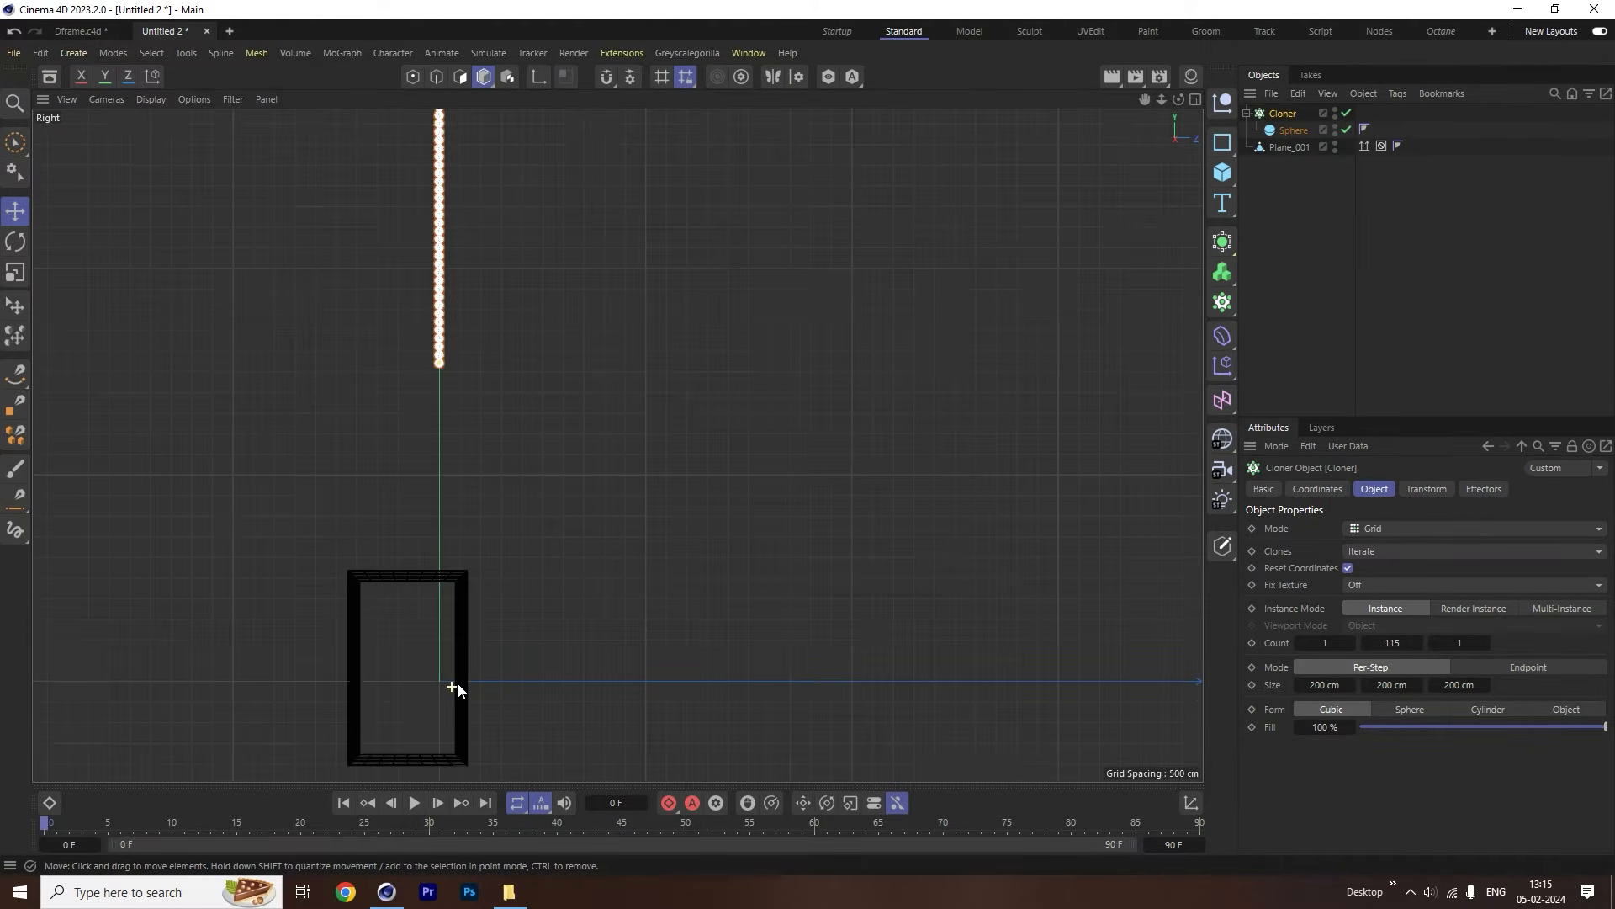
pyautogui.scroll(-3, 237, 391)
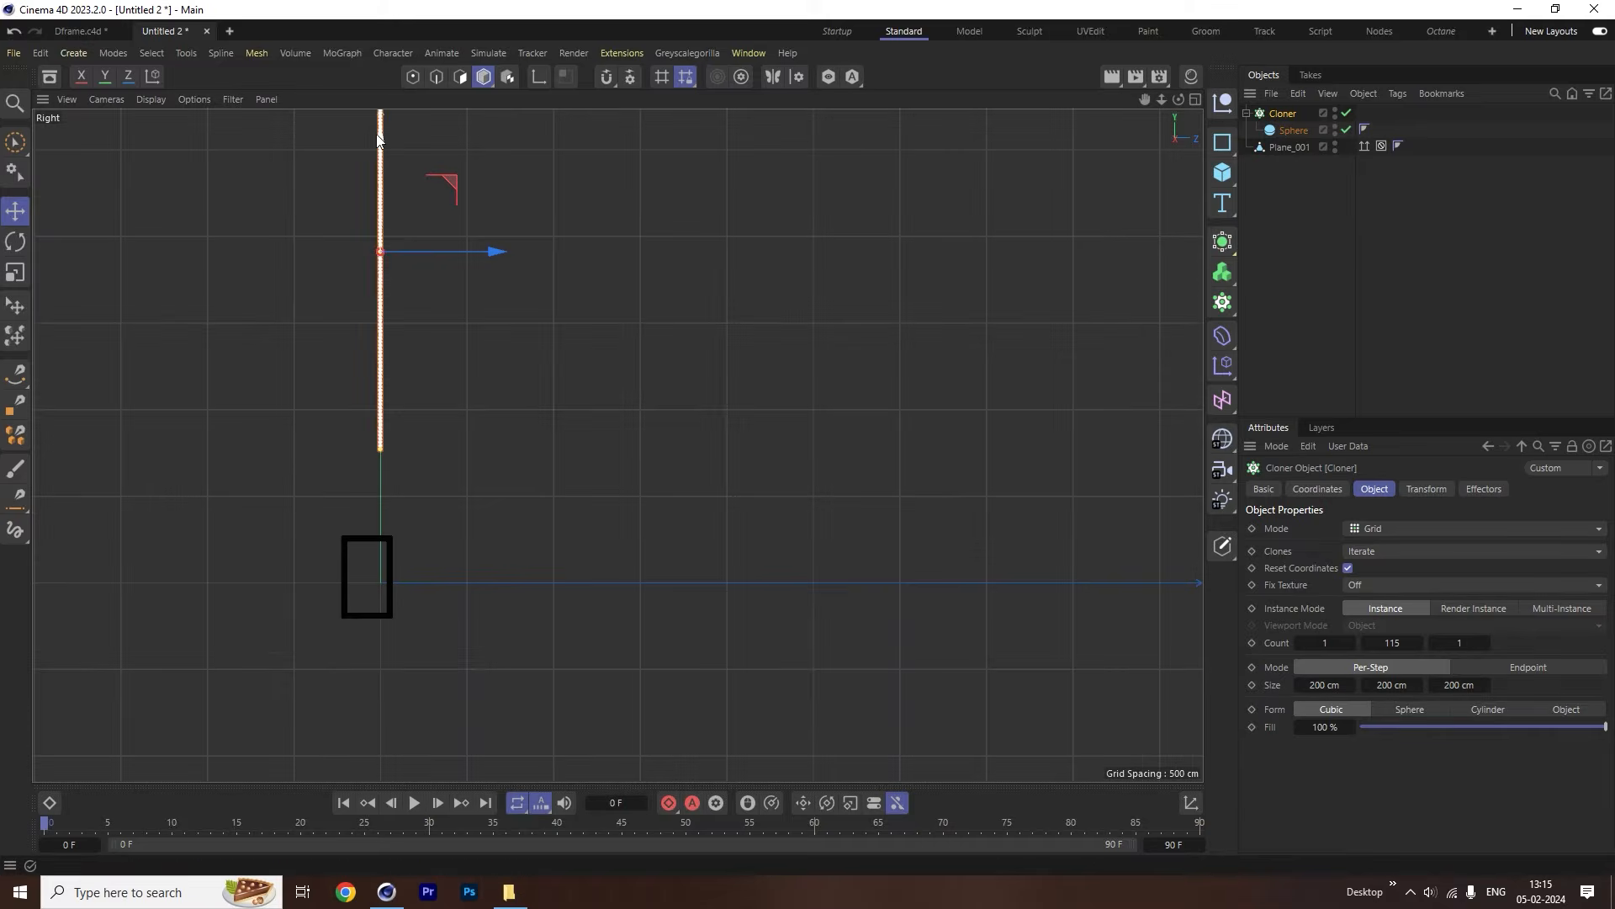
pyautogui.moveTo(379, 143); pyautogui.dragTo(387, 232)
# Raise the sphere column slightly along Y so its lower end sits just above the frame's top beam.
pyautogui.scroll(4, 374, 433)
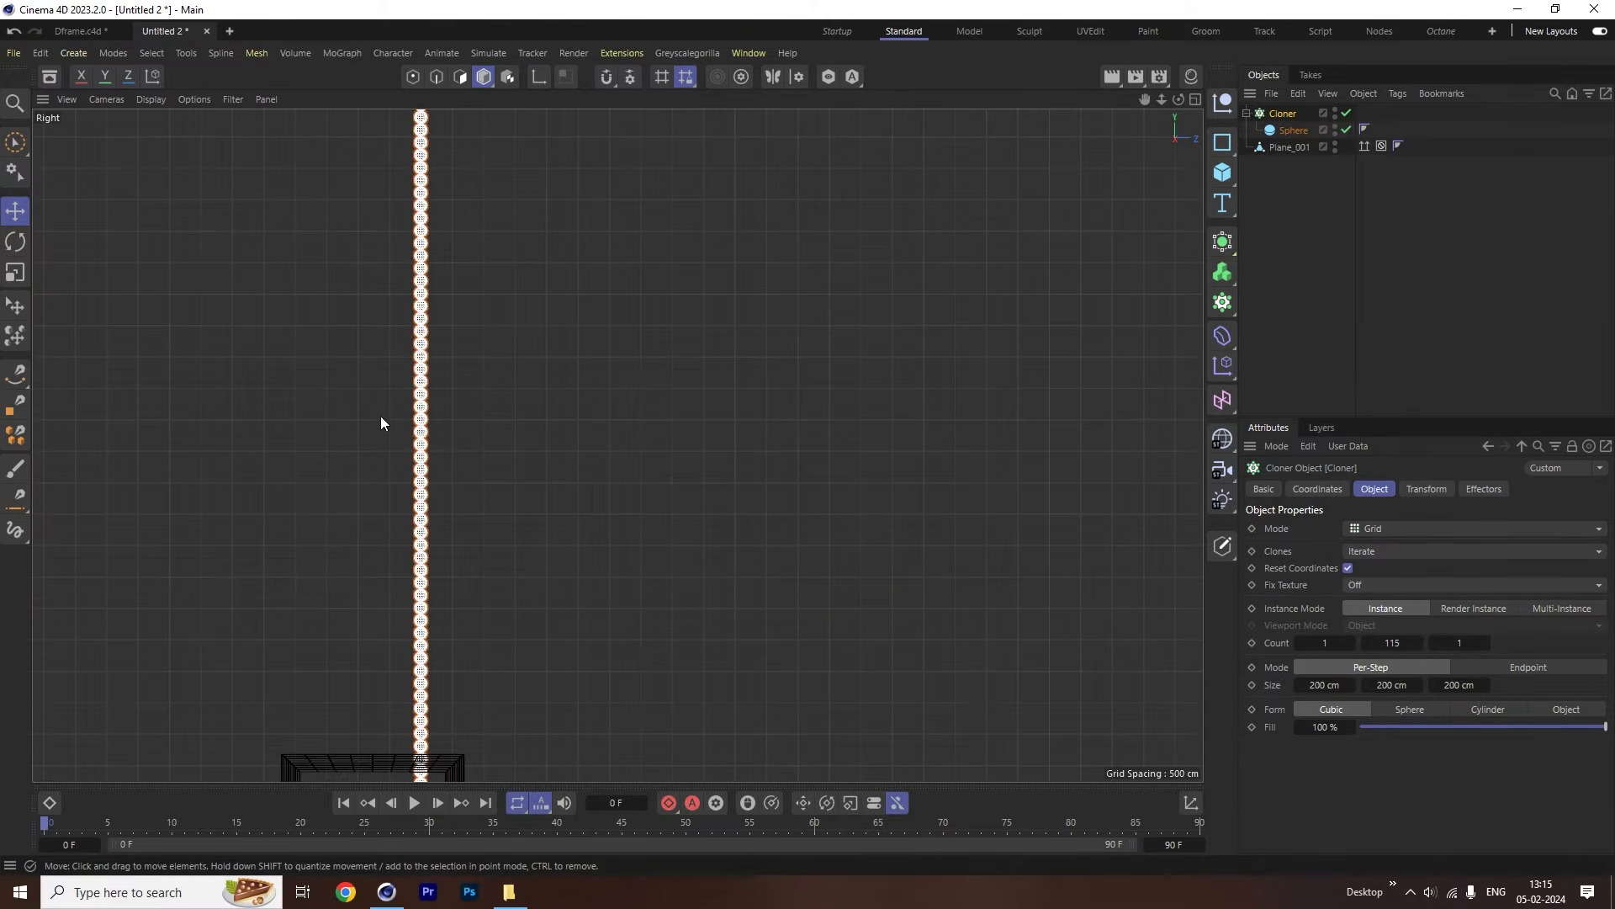
pyautogui.scroll(-1, 404, 397)
pyautogui.moveTo(476, 179); pyautogui.dragTo(482, 180)
pyautogui.scroll(-4, 472, 404)
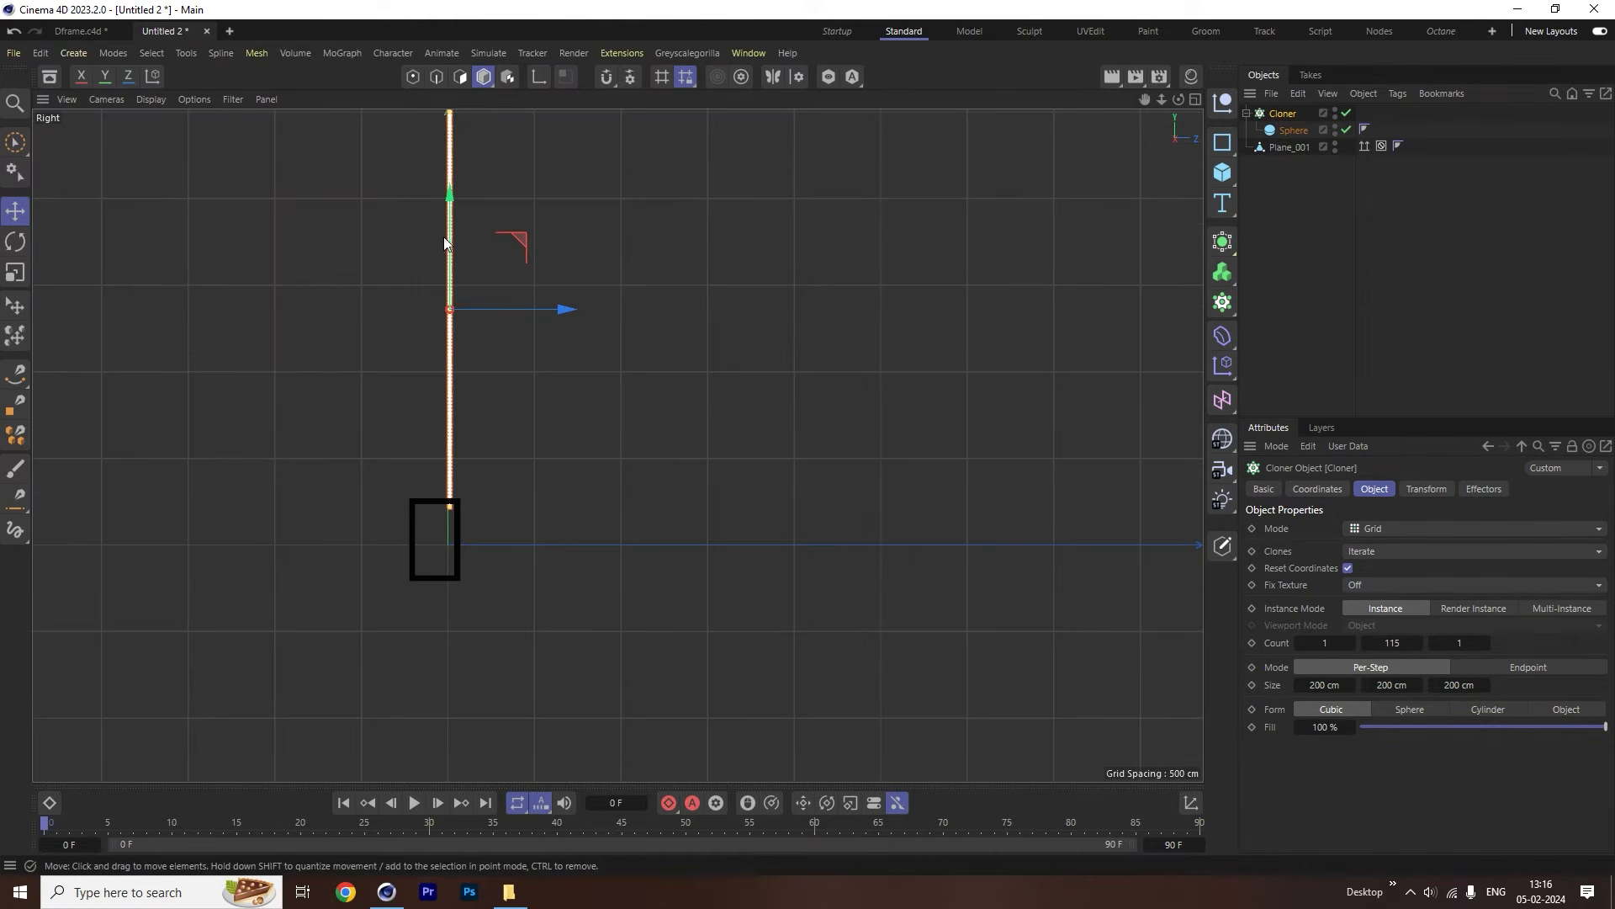
pyautogui.moveTo(449, 255); pyautogui.dragTo(451, 241)
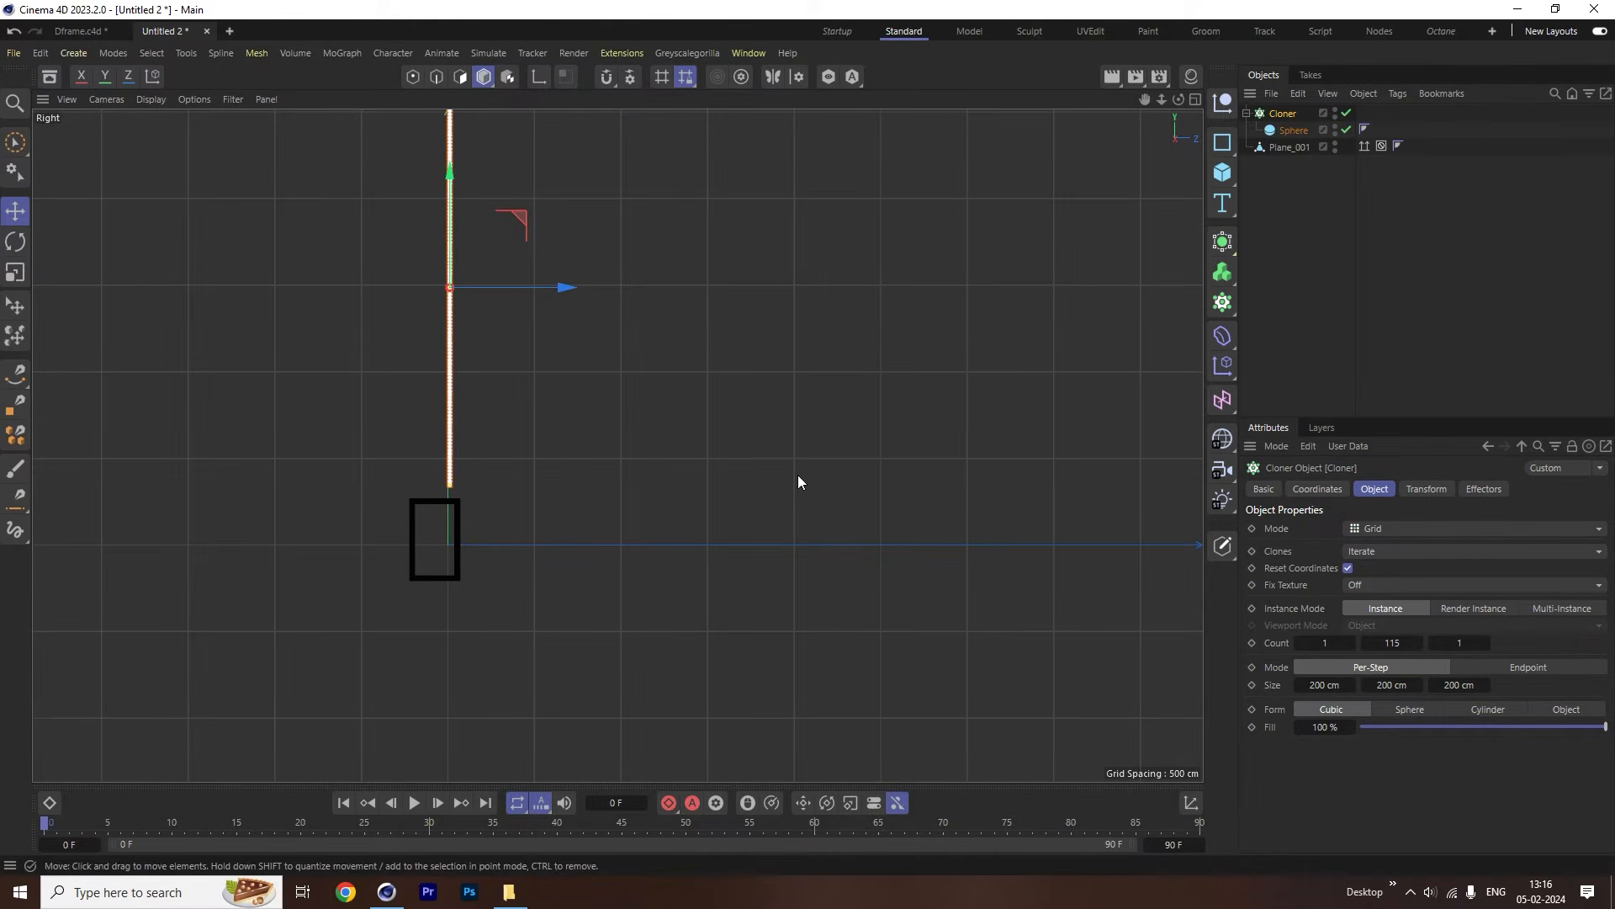
# Raise the Cloner's Z count to 12 while keeping the X count at 1.
pyautogui.click(1352, 643)
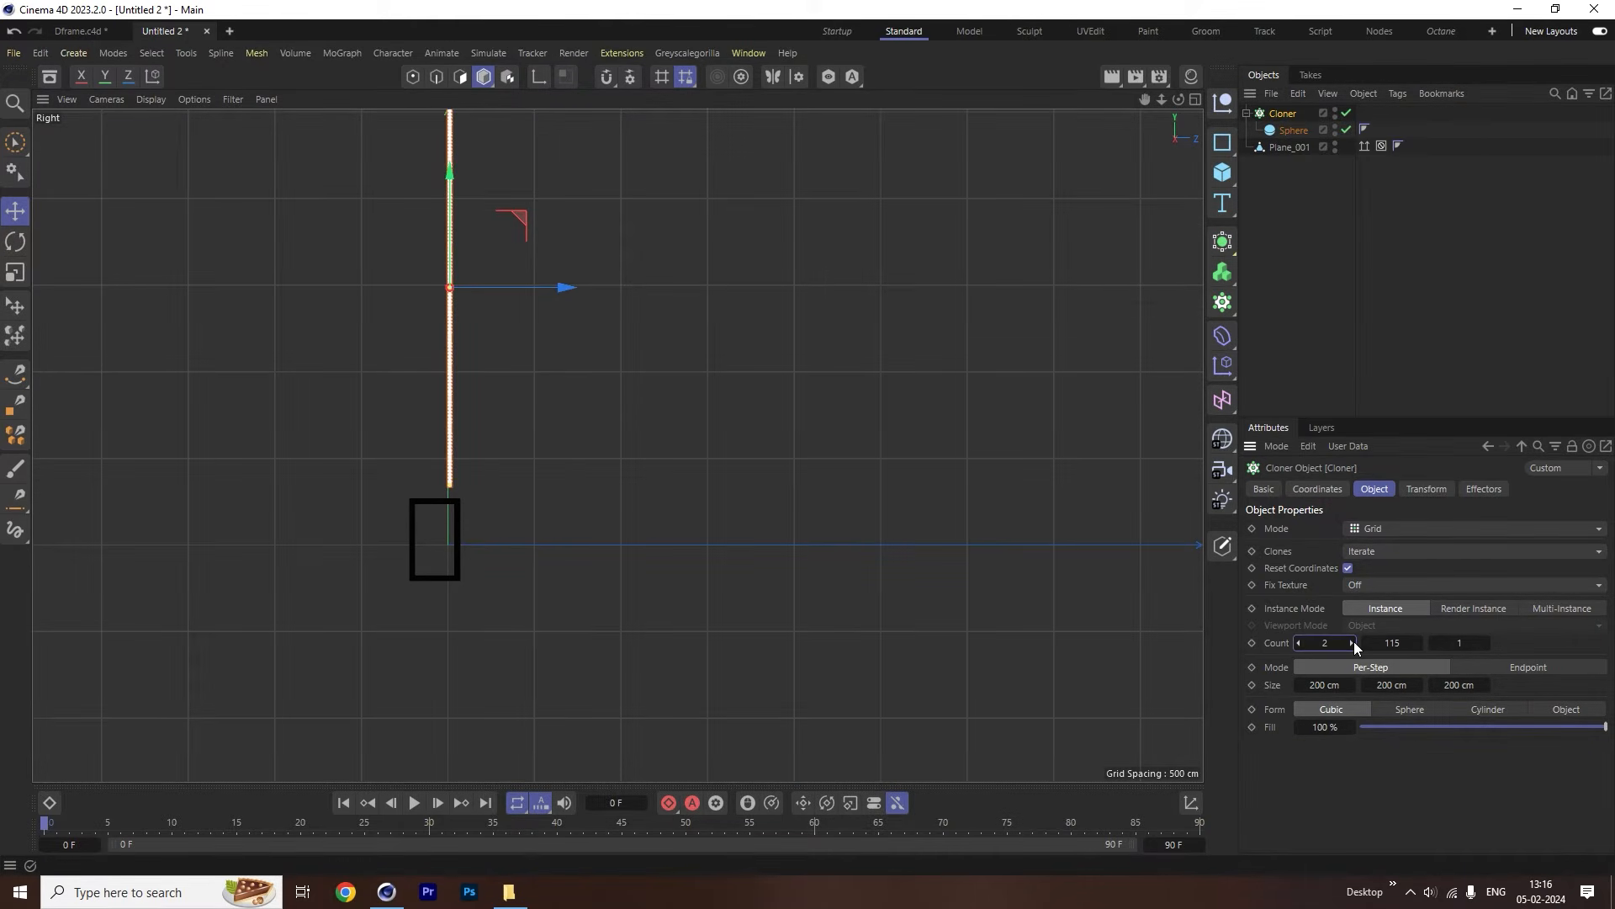
pyautogui.click(1300, 643)
pyautogui.click(1487, 642)
pyautogui.click(1486, 642)
pyautogui.click(1487, 643)
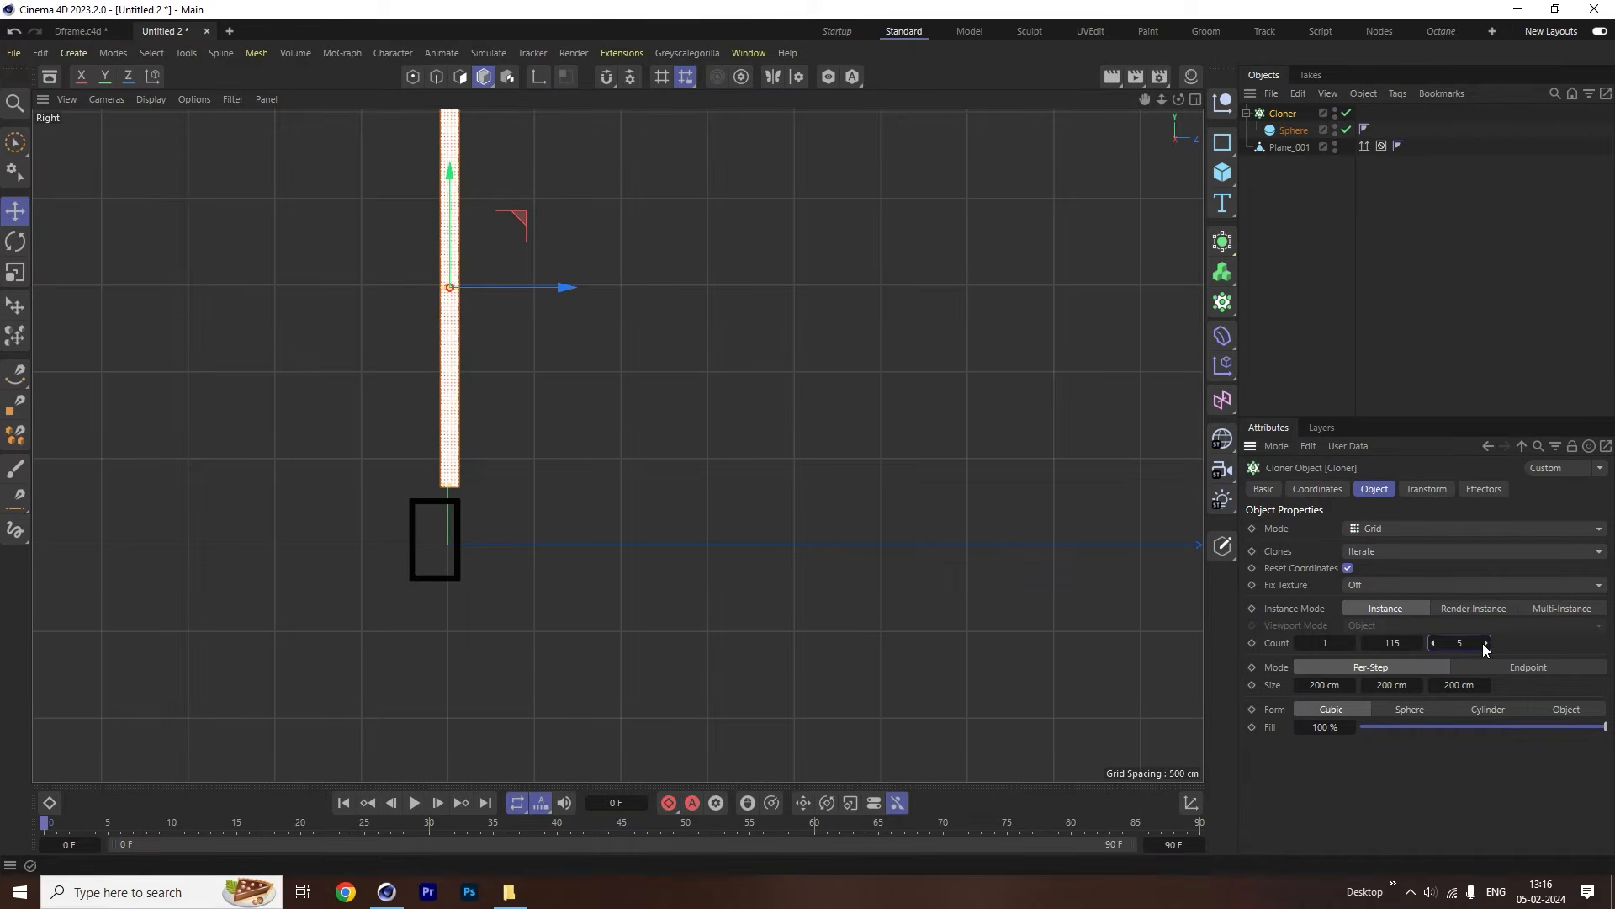
pyautogui.click(1487, 643)
pyautogui.click(1487, 643)
pyautogui.click(1486, 643)
pyautogui.click(1486, 643)
pyautogui.click(1487, 643)
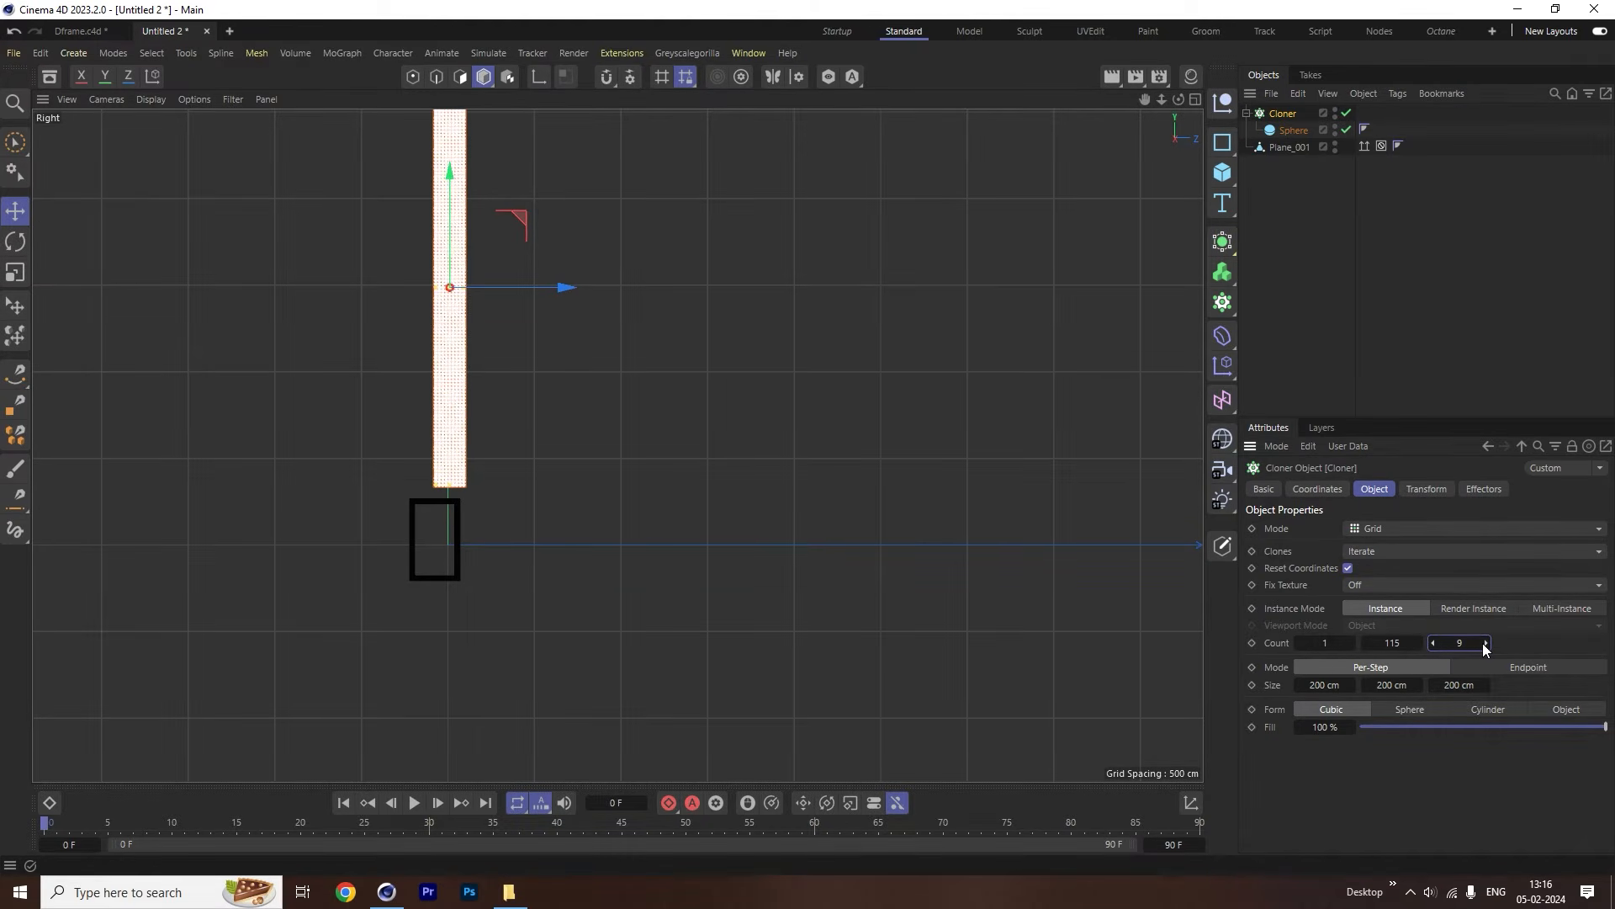
pyautogui.click(1487, 643)
pyautogui.click(1486, 643)
pyautogui.click(1486, 643)
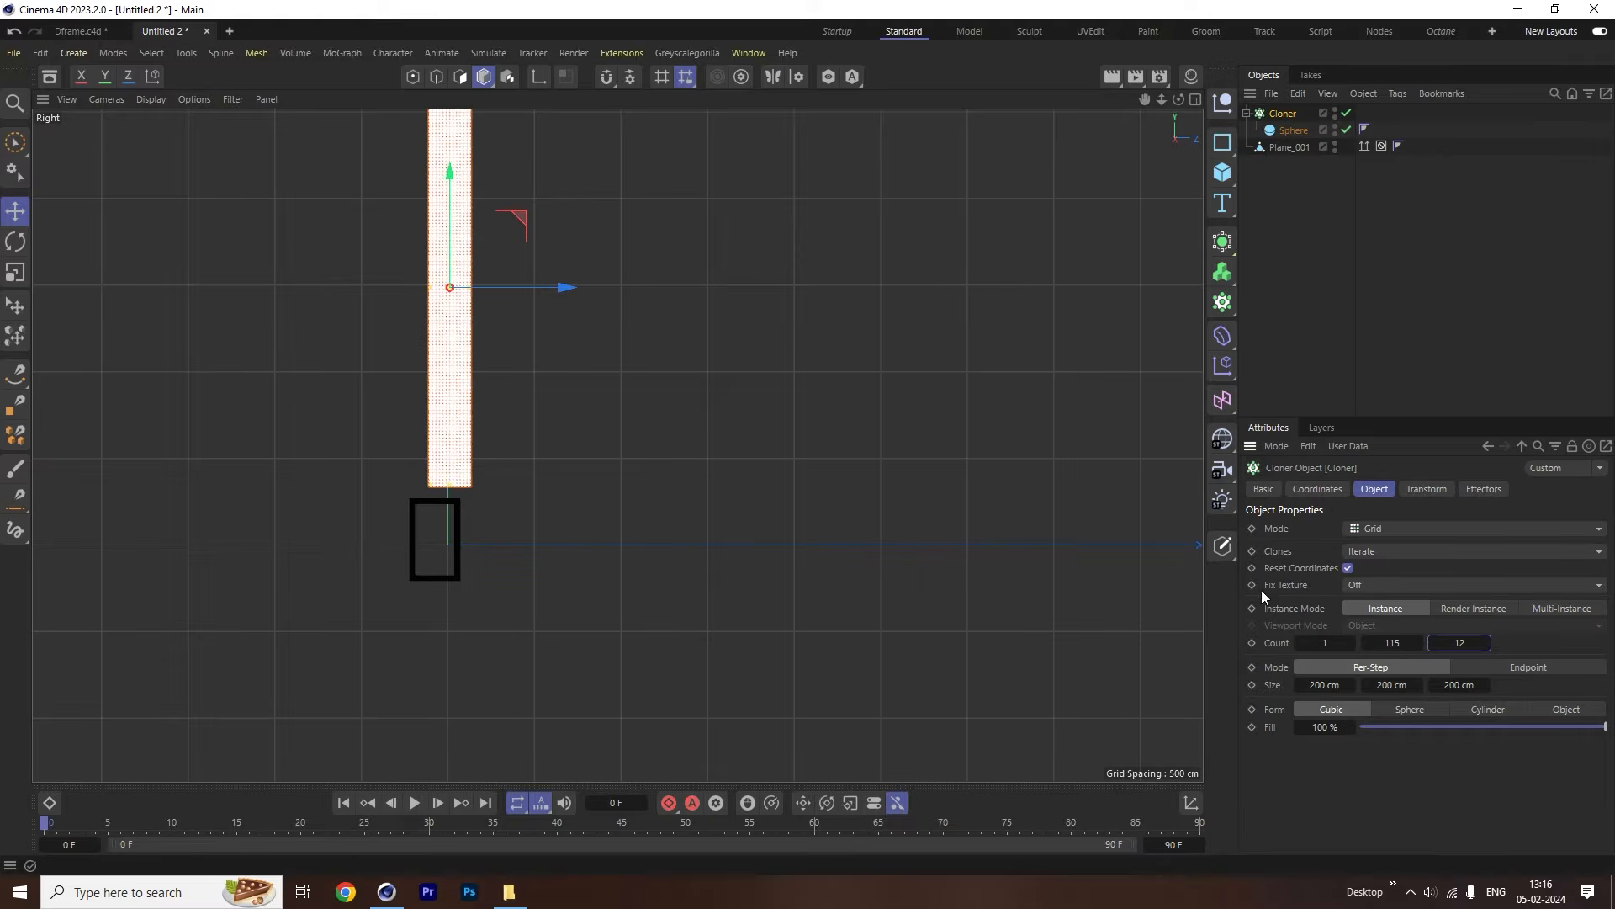
# Shift the sphere column along Z over the frame's top beam and reduce the Cloner's Z count to 9.
pyautogui.moveTo(544, 287); pyautogui.dragTo(526, 290)
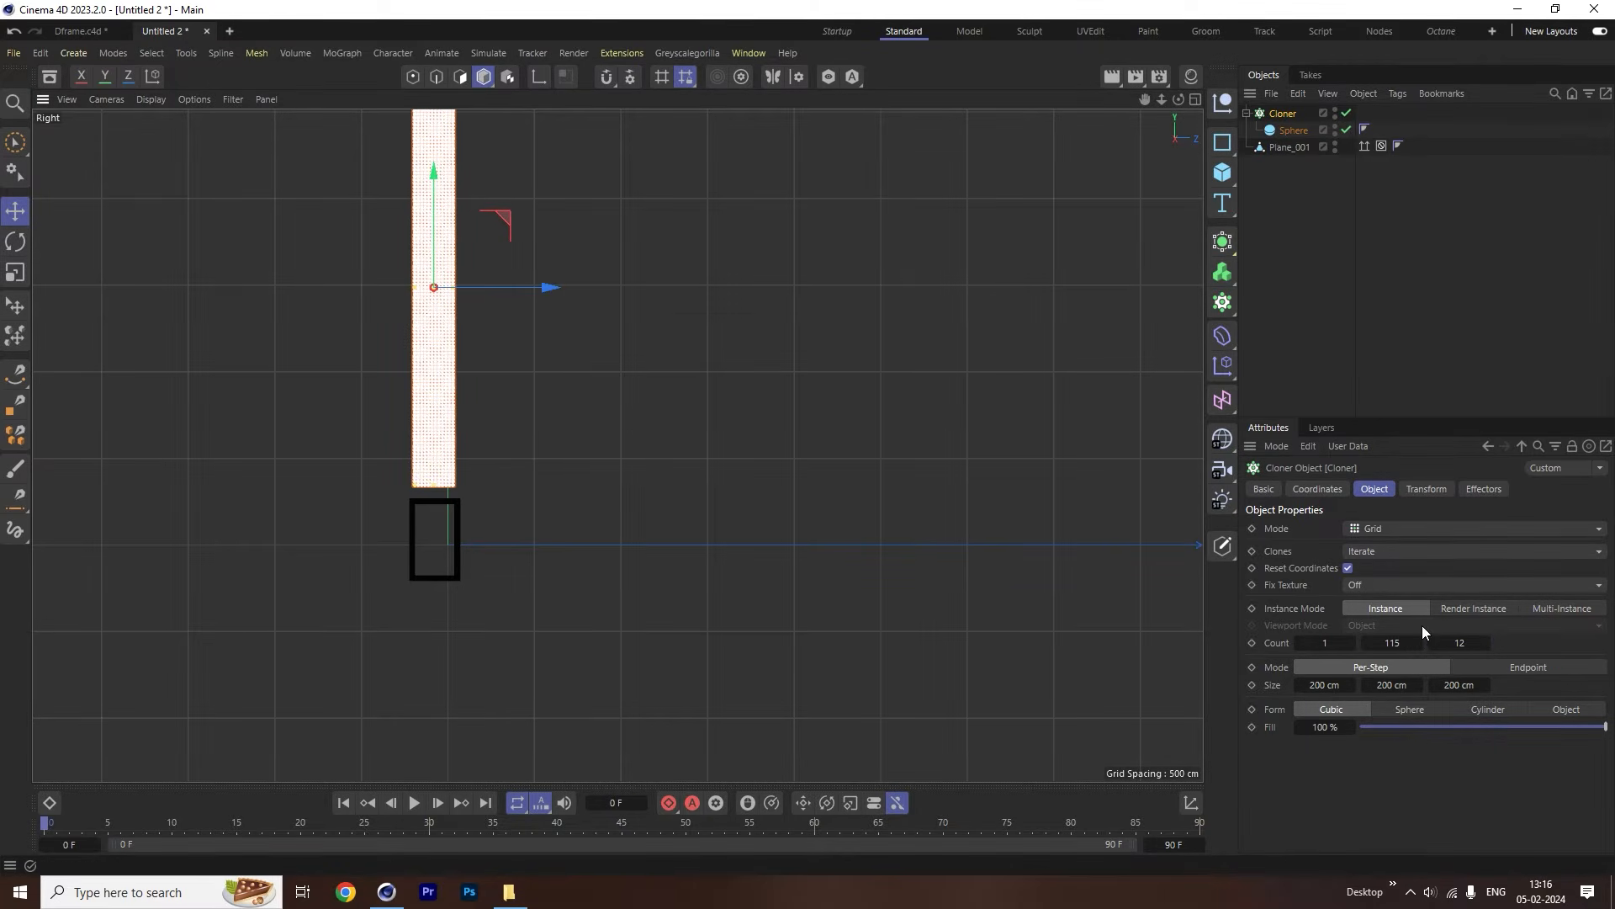
pyautogui.click(1431, 644)
pyautogui.click(1430, 644)
pyautogui.click(1430, 644)
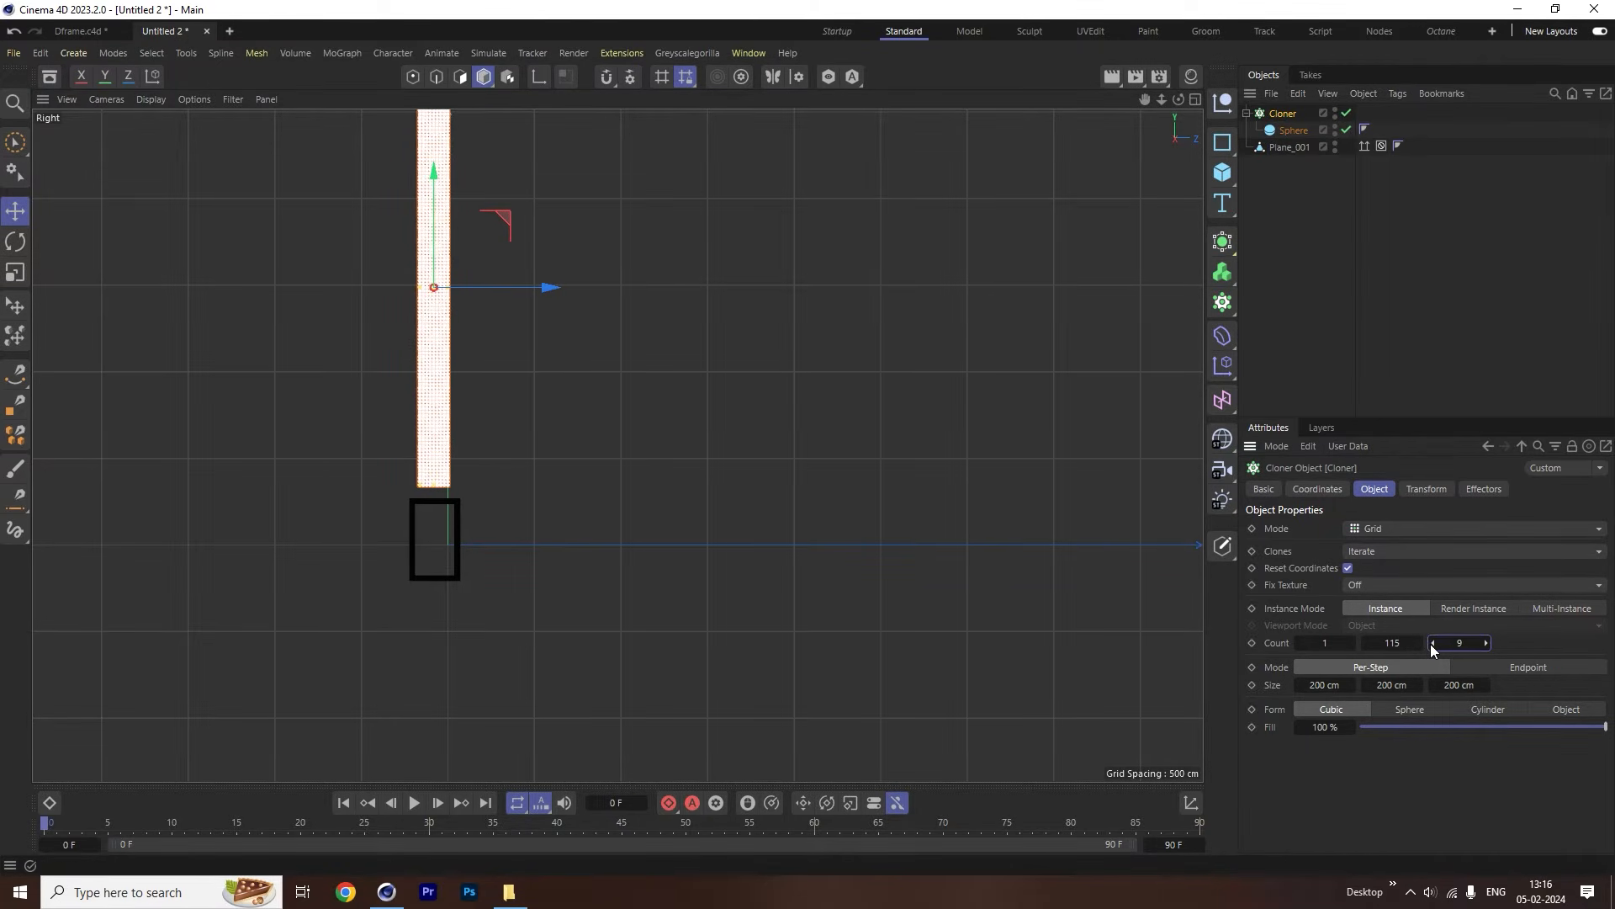
# Lower the sphere column into the frame's outline and fit it there with a Z count of 10, centred along Z.
pyautogui.moveTo(439, 238); pyautogui.dragTo(442, 304)
pyautogui.scroll(3, 385, 553)
pyautogui.scroll(-2, 509, 535)
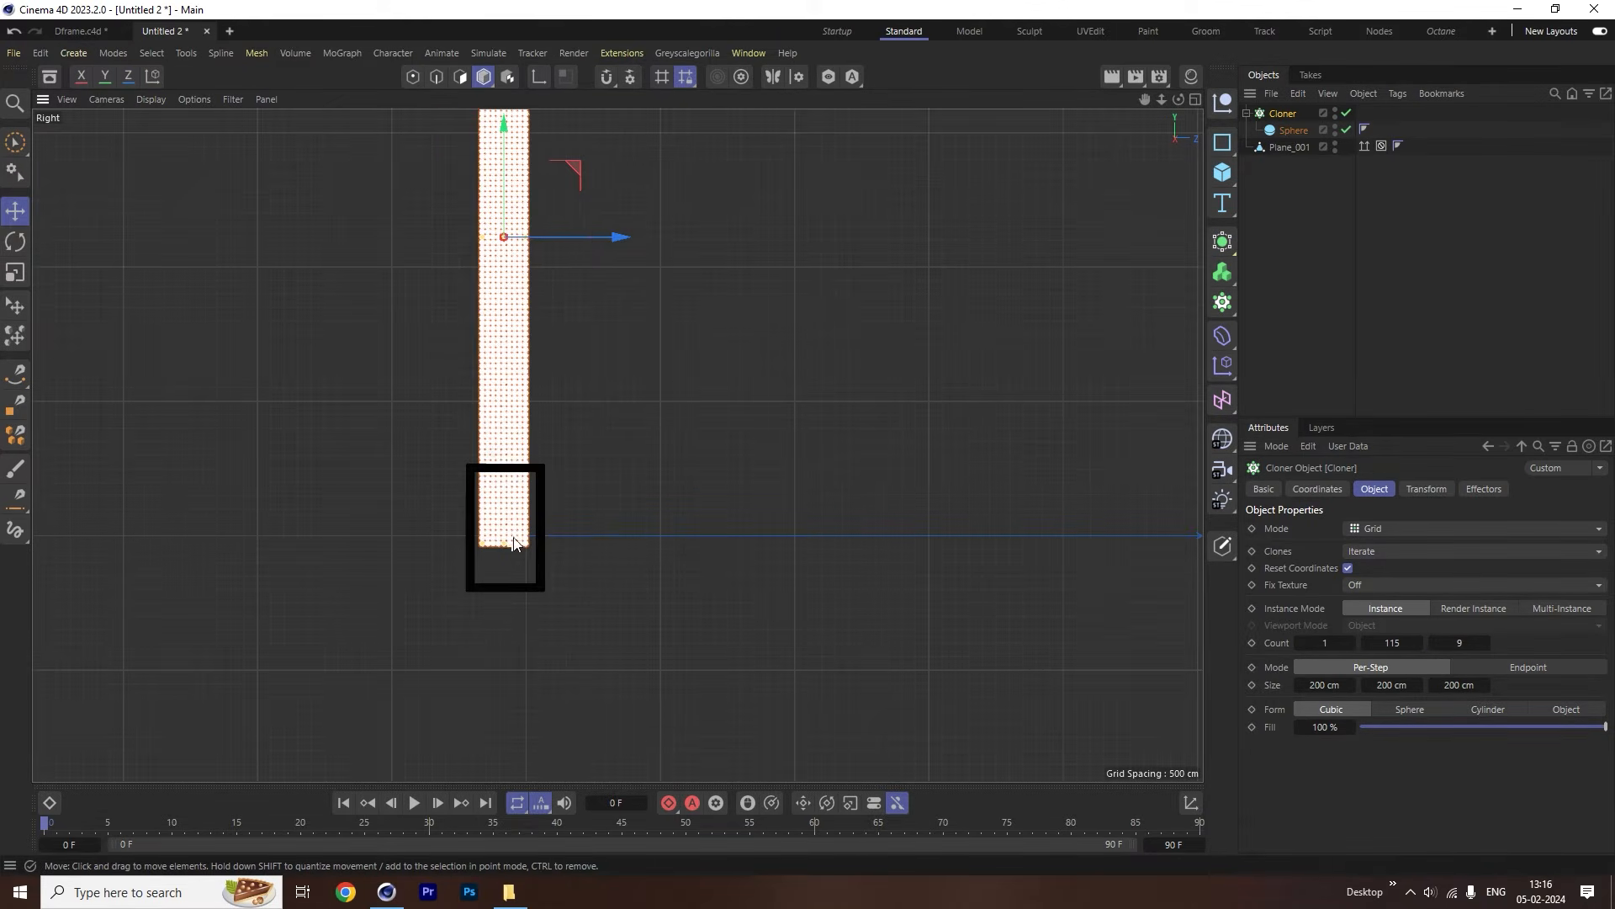
pyautogui.moveTo(573, 233); pyautogui.dragTo(576, 236)
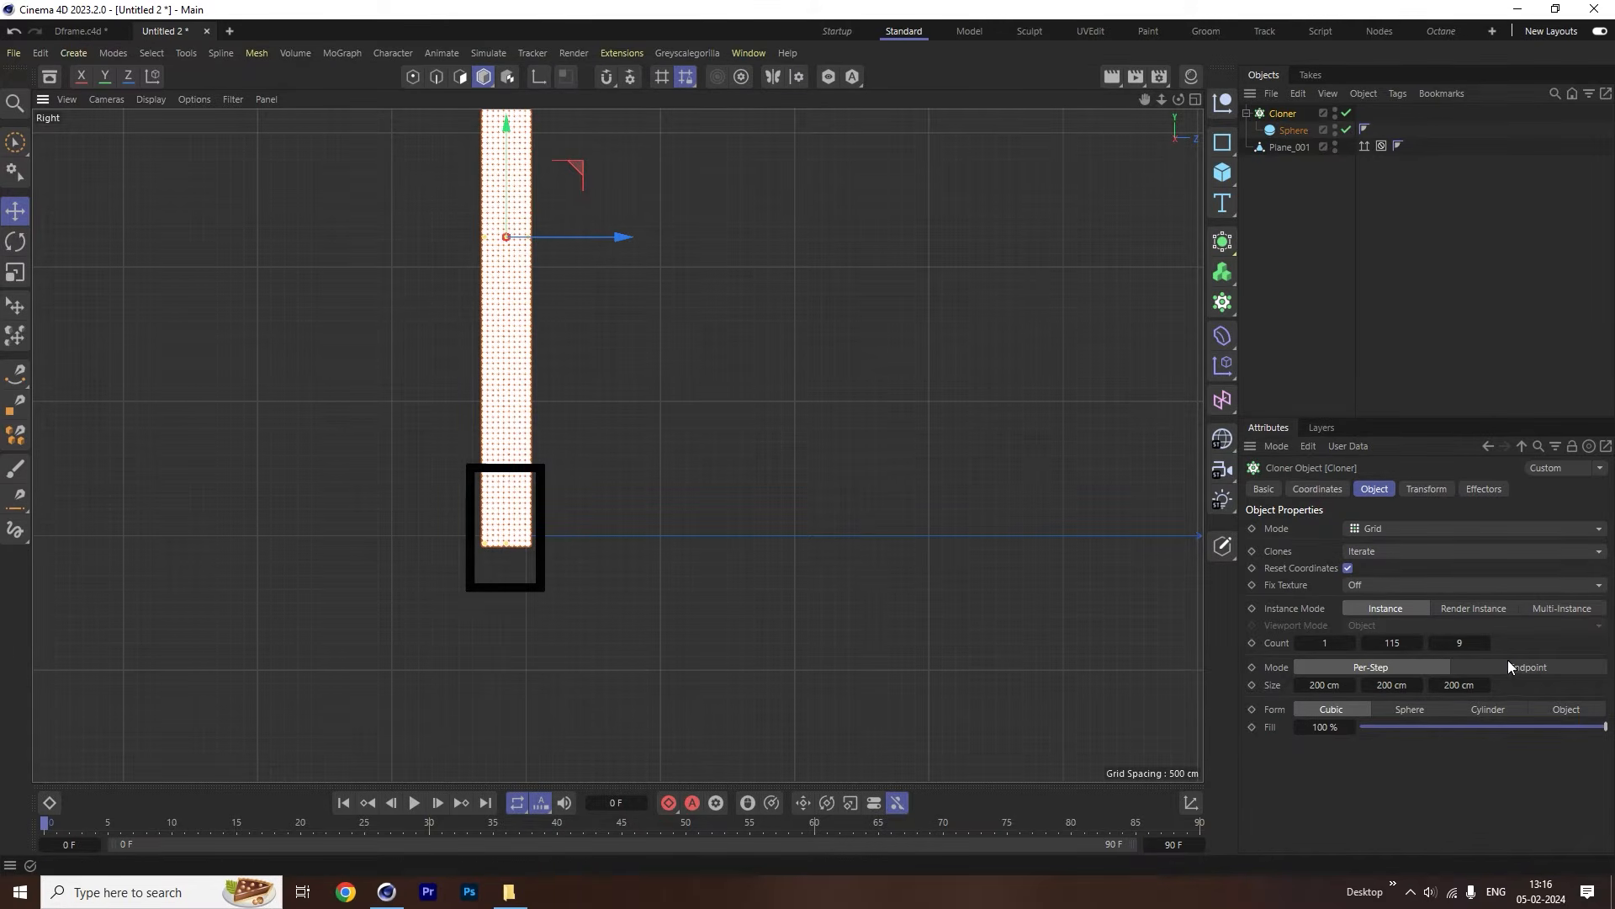
pyautogui.click(1485, 643)
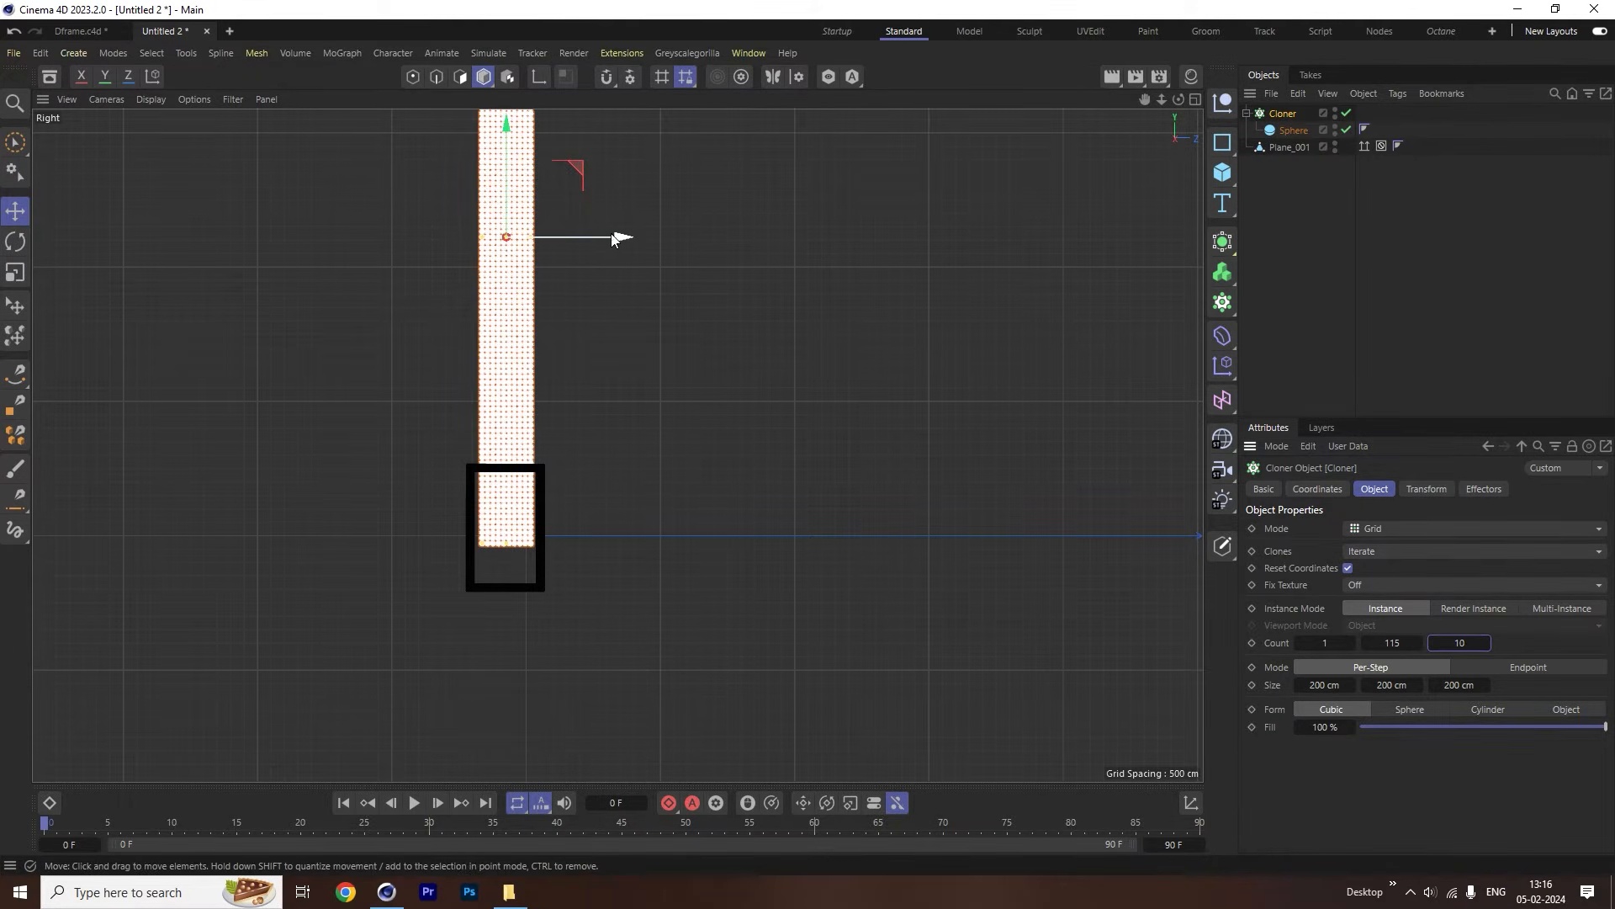
pyautogui.moveTo(619, 238); pyautogui.dragTo(604, 241)
# Raise the sphere column along Y well above the frame and switch to the perspective view.
pyautogui.moveTo(504, 206); pyautogui.dragTo(485, 140)
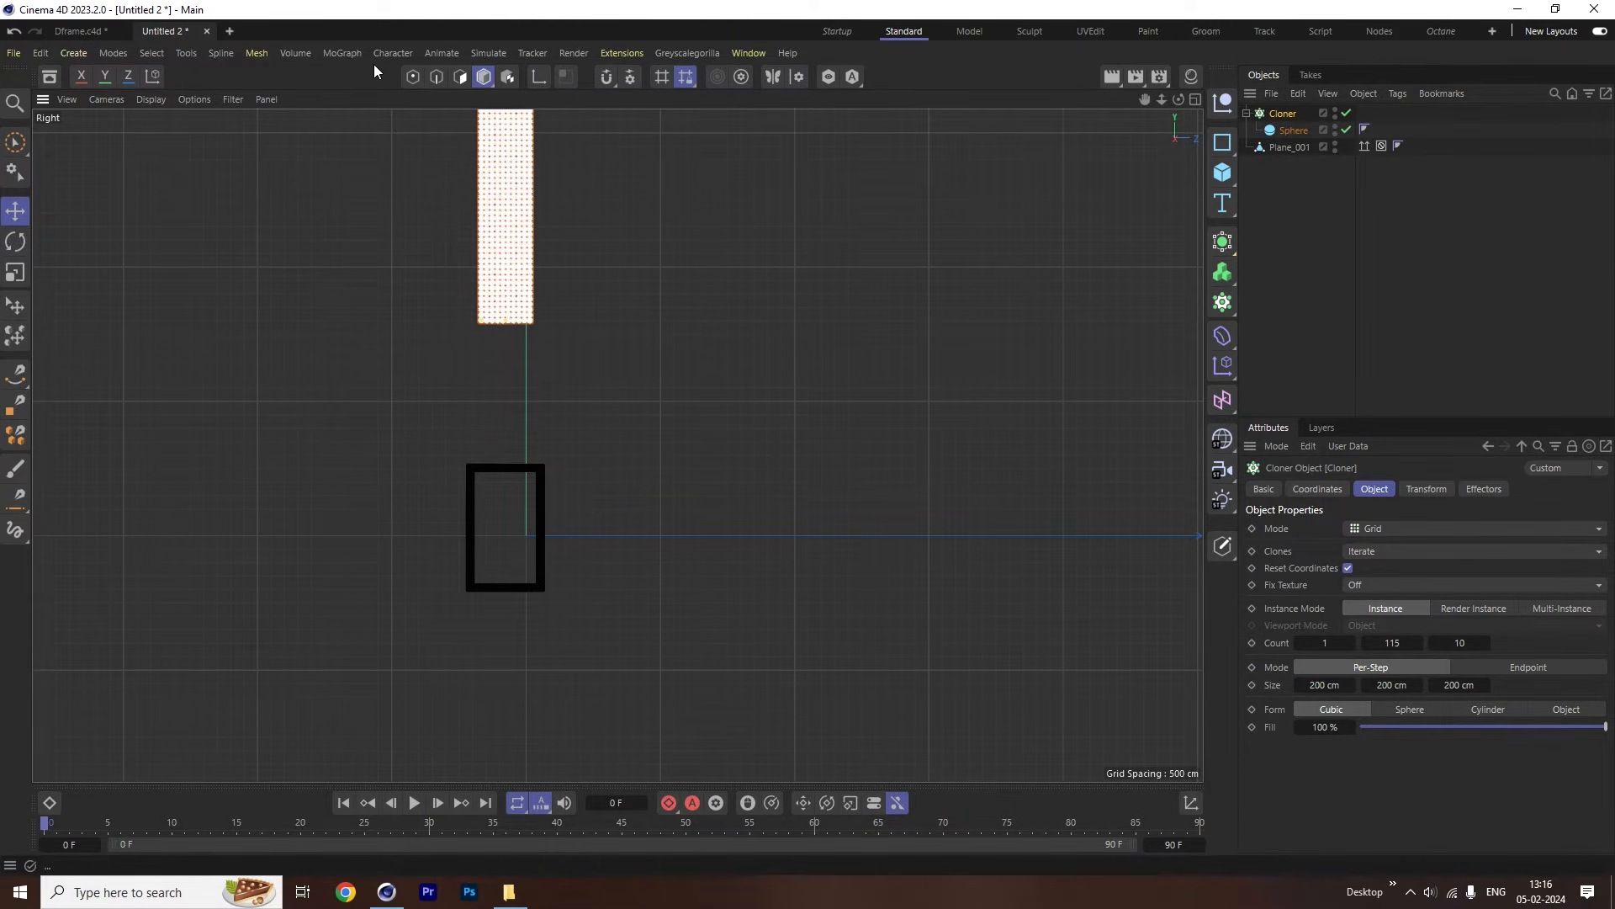
pyautogui.middleClick(457, 326)
pyautogui.middleClick(471, 286)
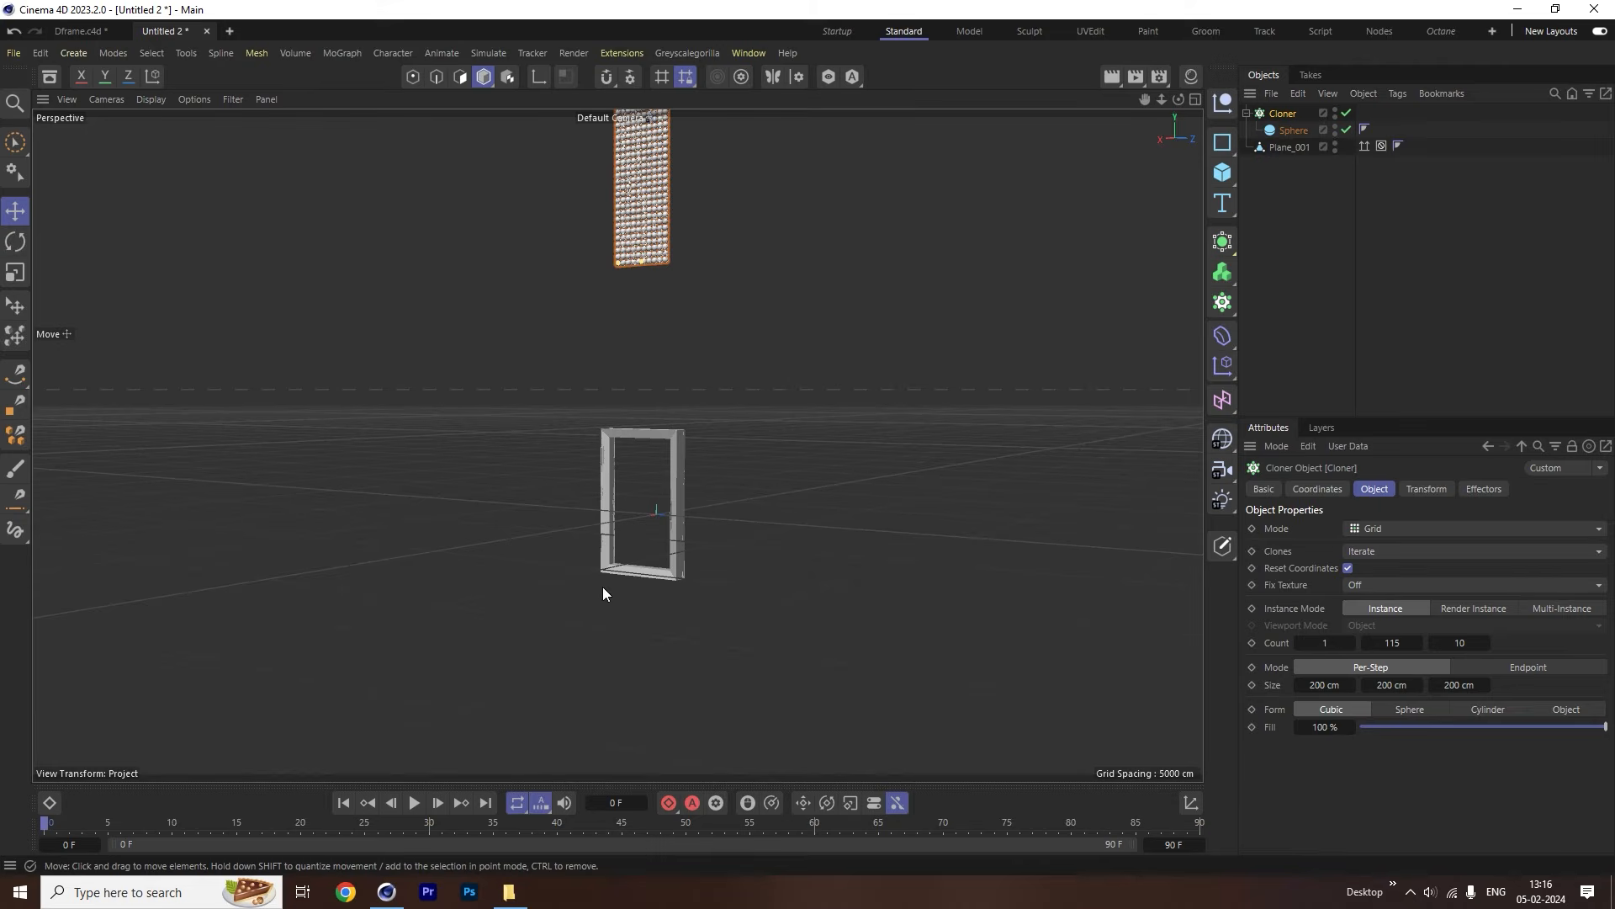
pyautogui.scroll(-4, 604, 589)
pyautogui.press('z')
pyautogui.moveTo(754, 417); pyautogui.dragTo(763, 417)
pyautogui.hotkey('ctrl', 'z')
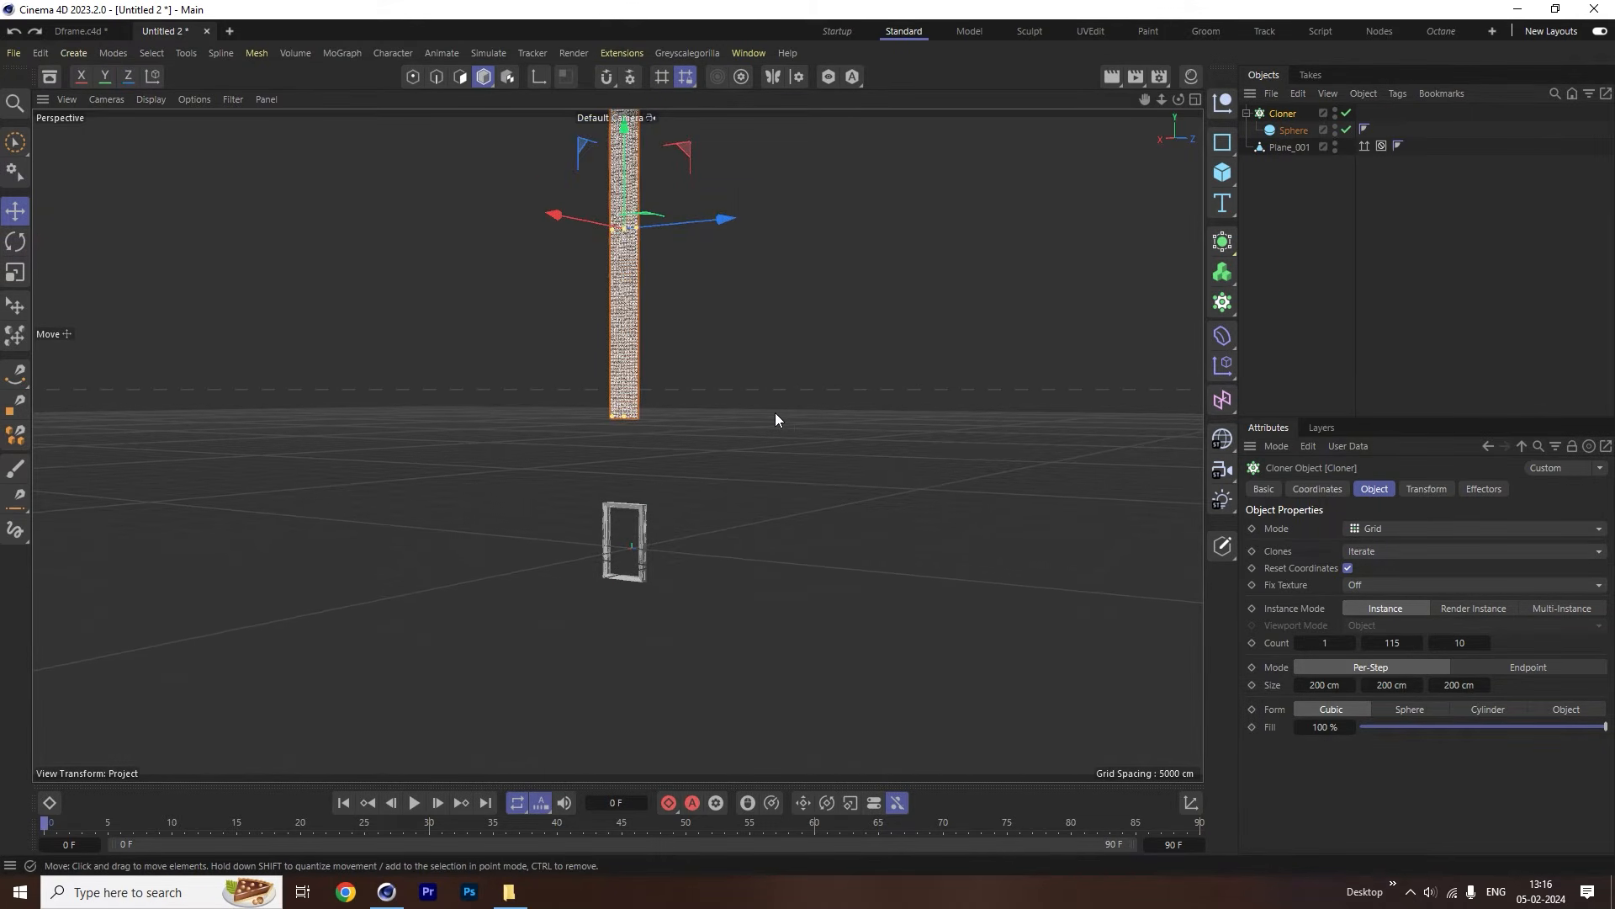
pyautogui.click(775, 412)
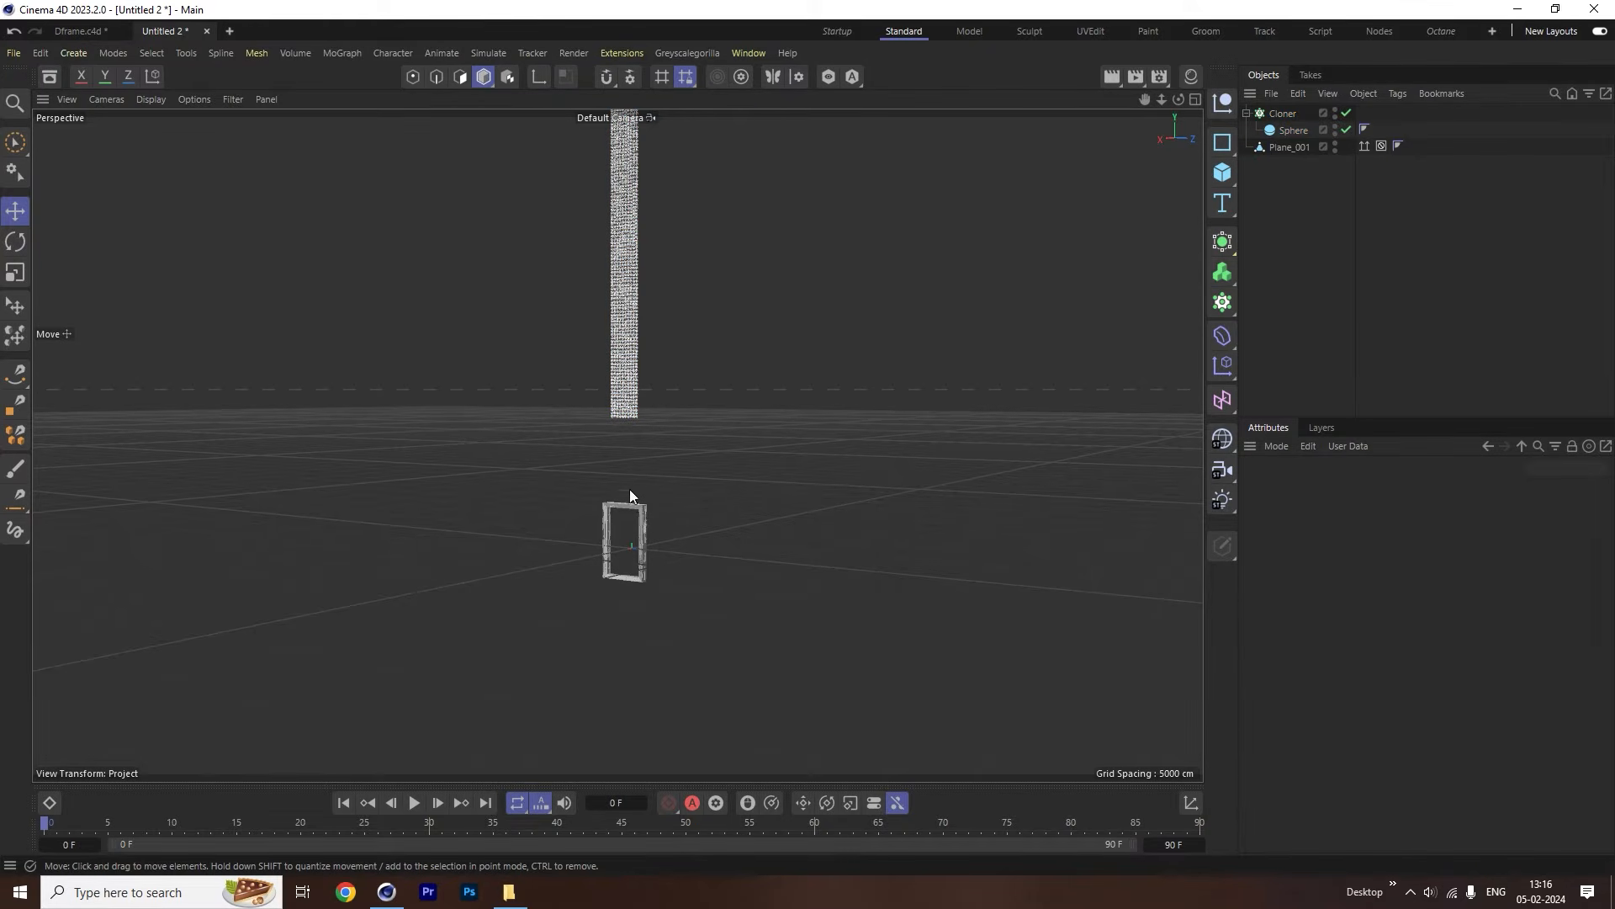
# Add a Random effector to the sphere Cloner.
pyautogui.click(639, 384)
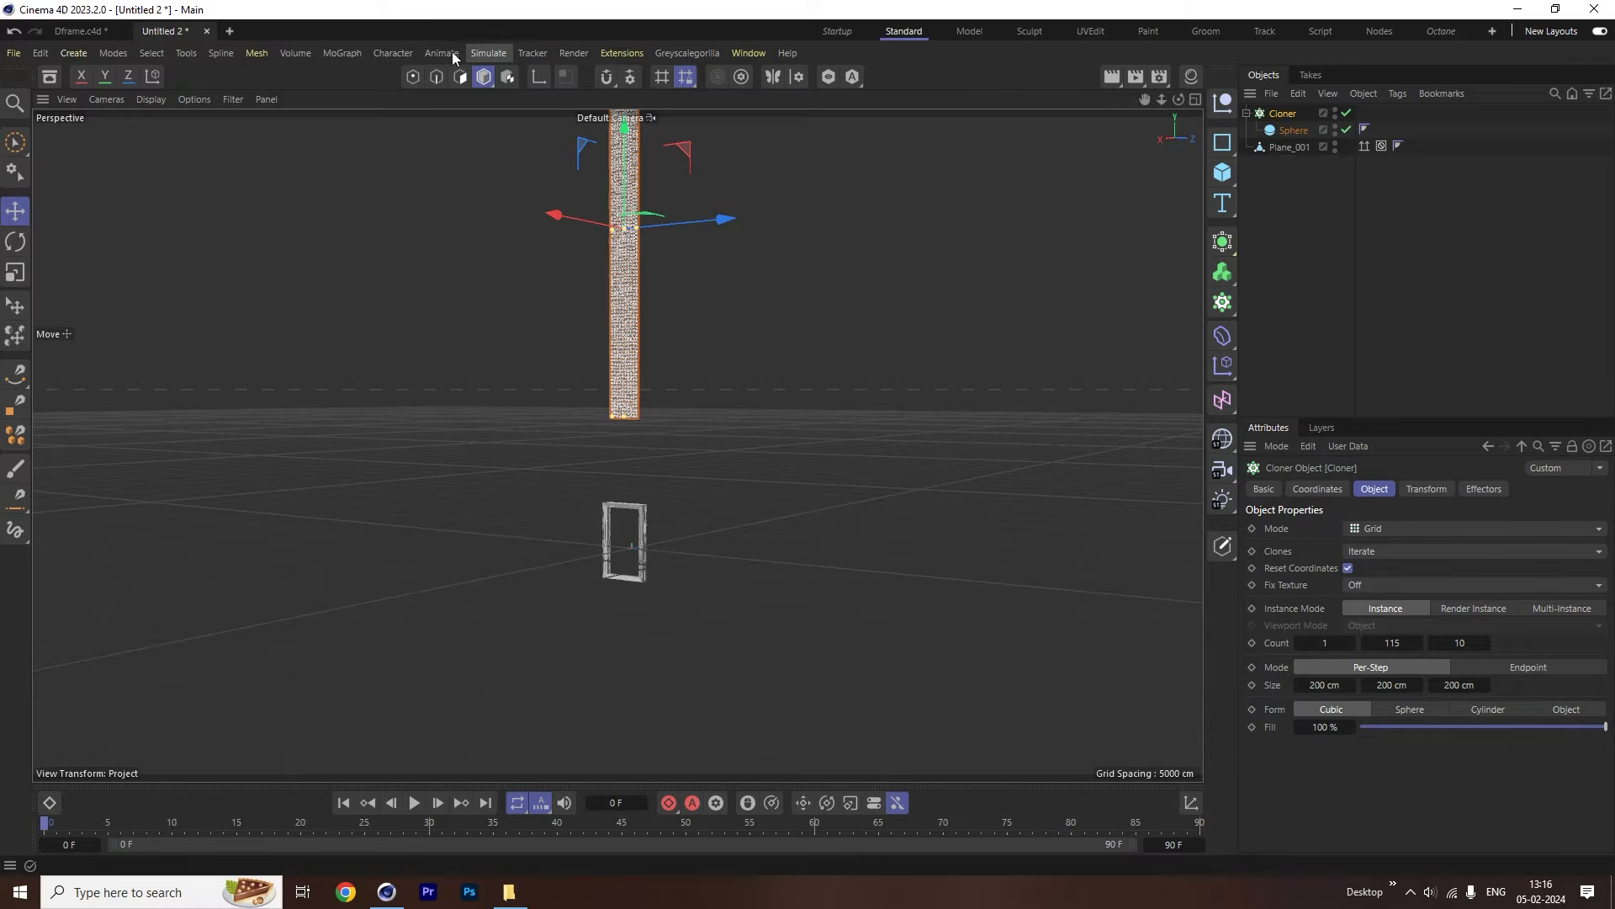
pyautogui.click(342, 53)
pyautogui.moveTo(346, 87)
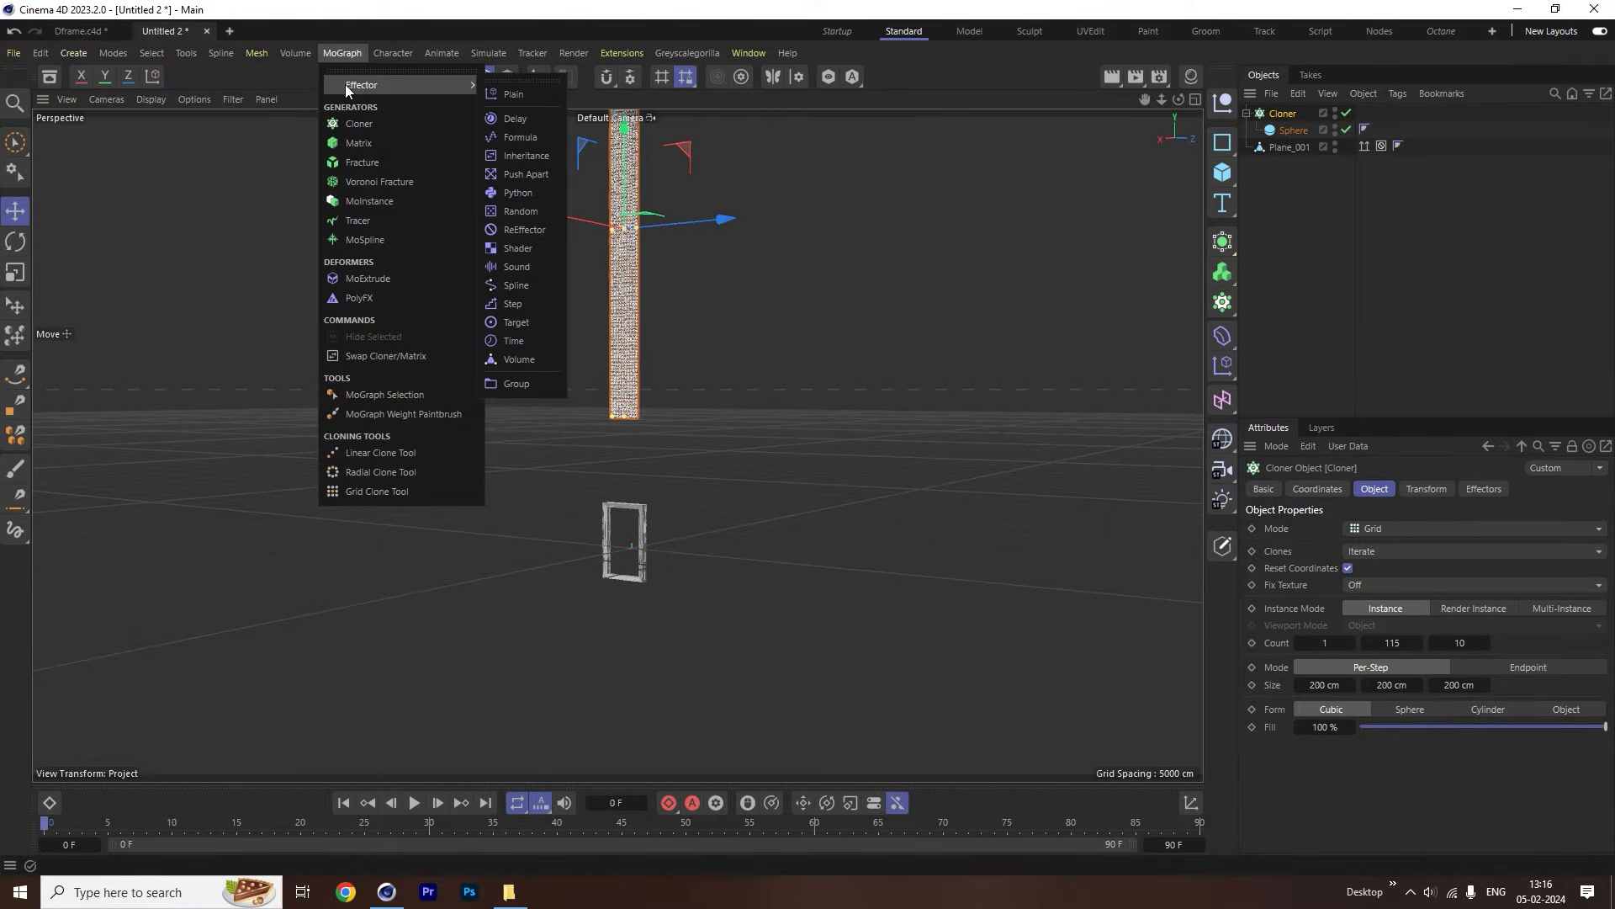
pyautogui.click(523, 214)
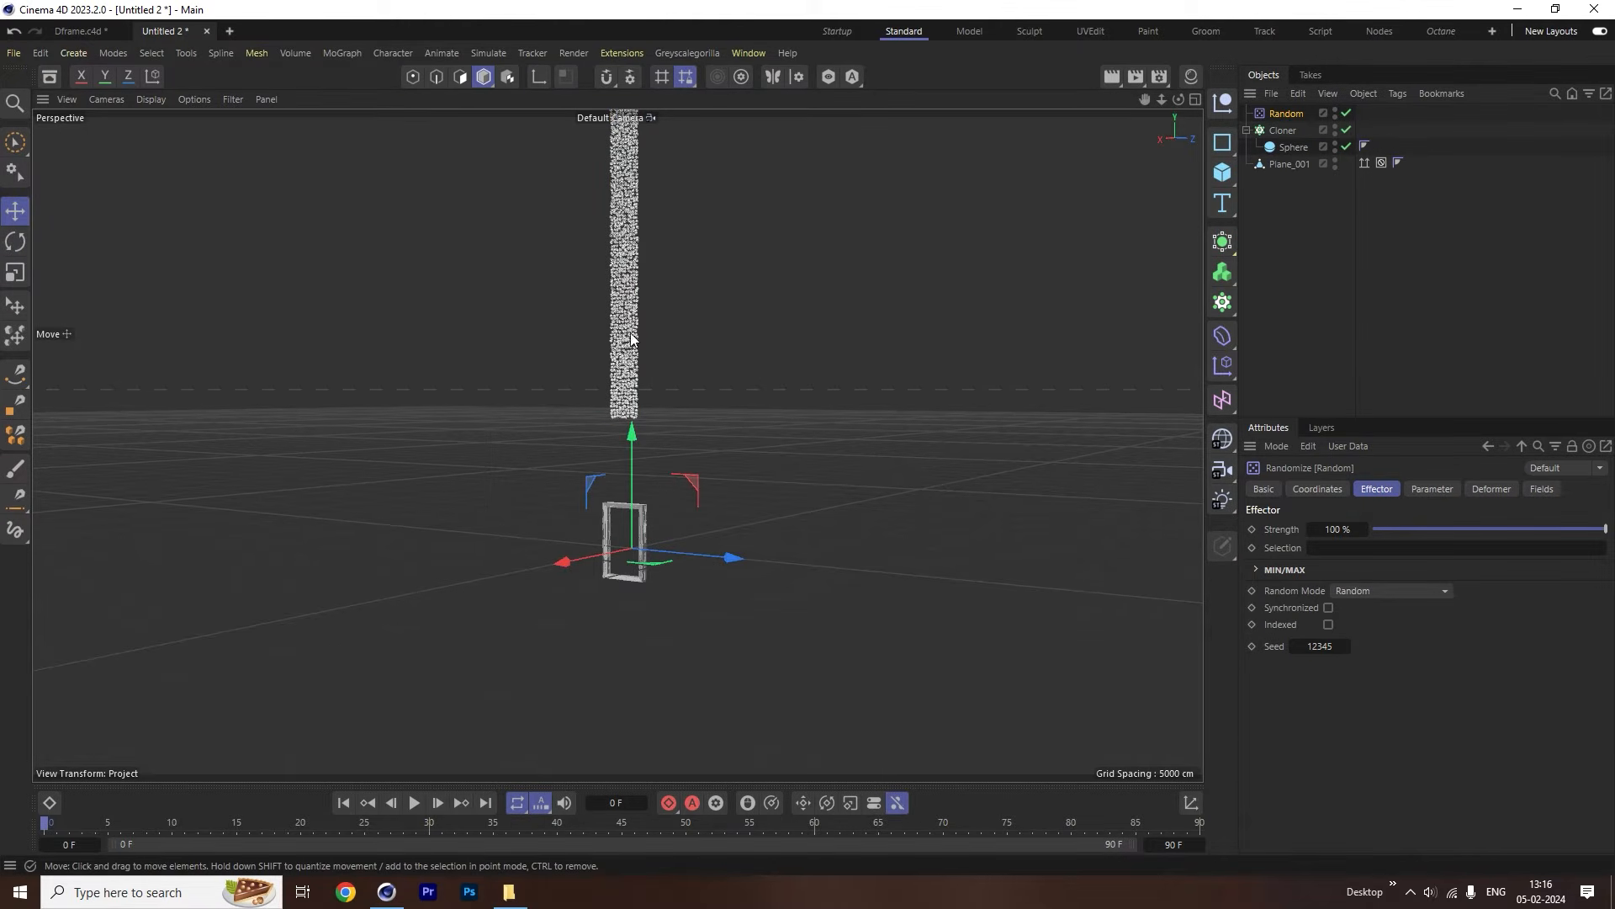
# Turn off the Random effector's Position variation and enable Scale with Uniform Scale.
pyautogui.scroll(8, 631, 364)
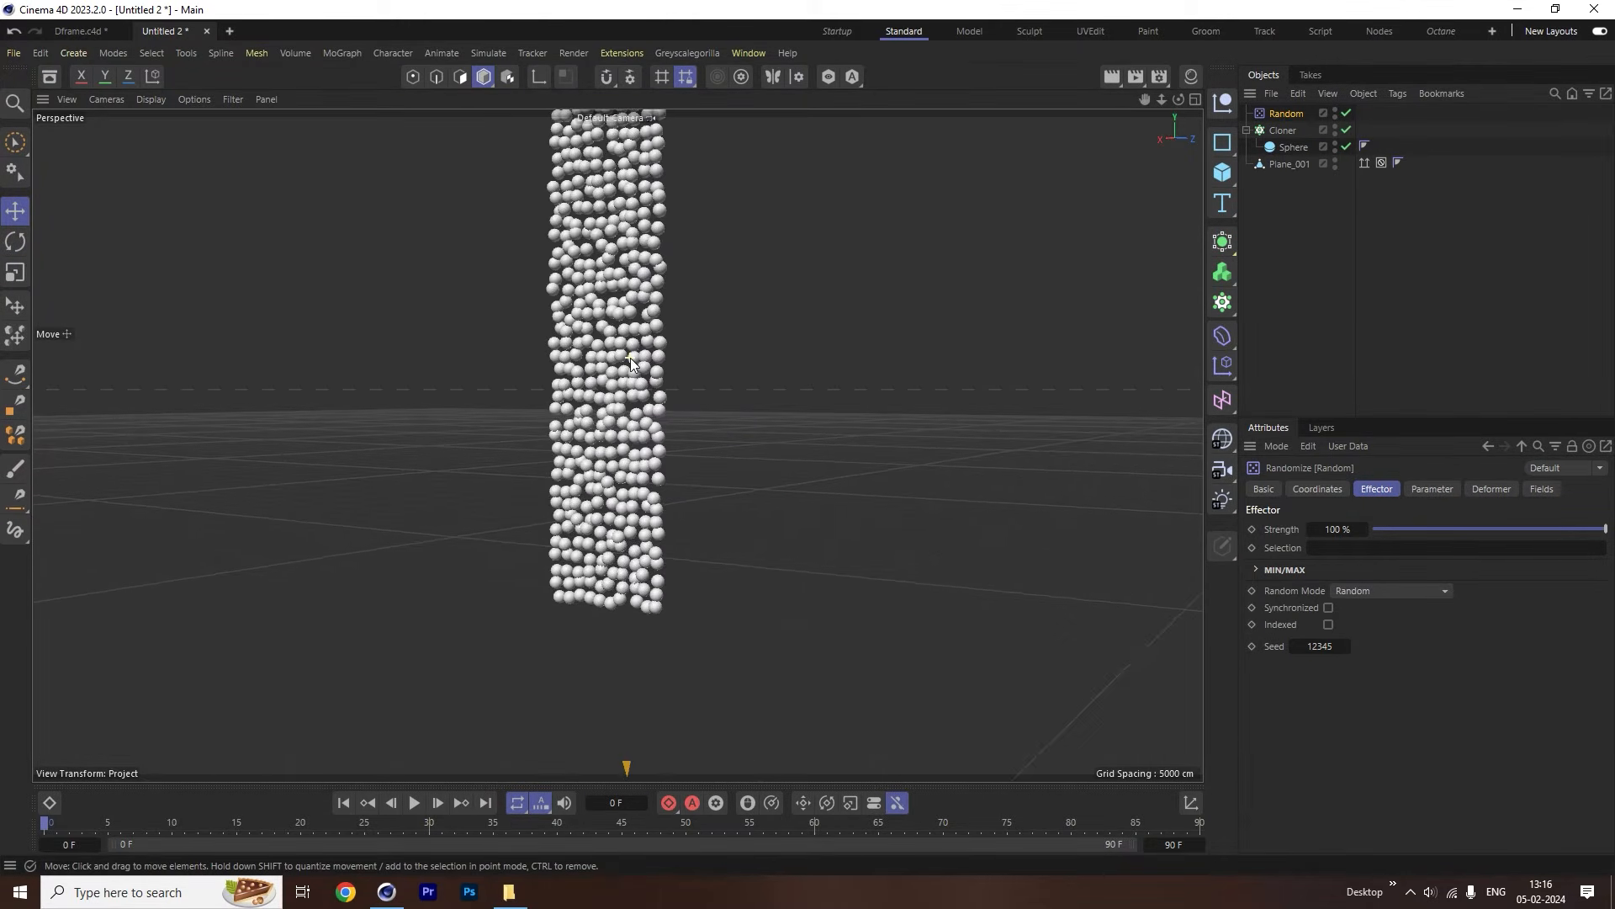
pyautogui.keyDown('alt'); pyautogui.moveTo(671, 429); pyautogui.dragTo(704, 535); pyautogui.keyUp('alt')
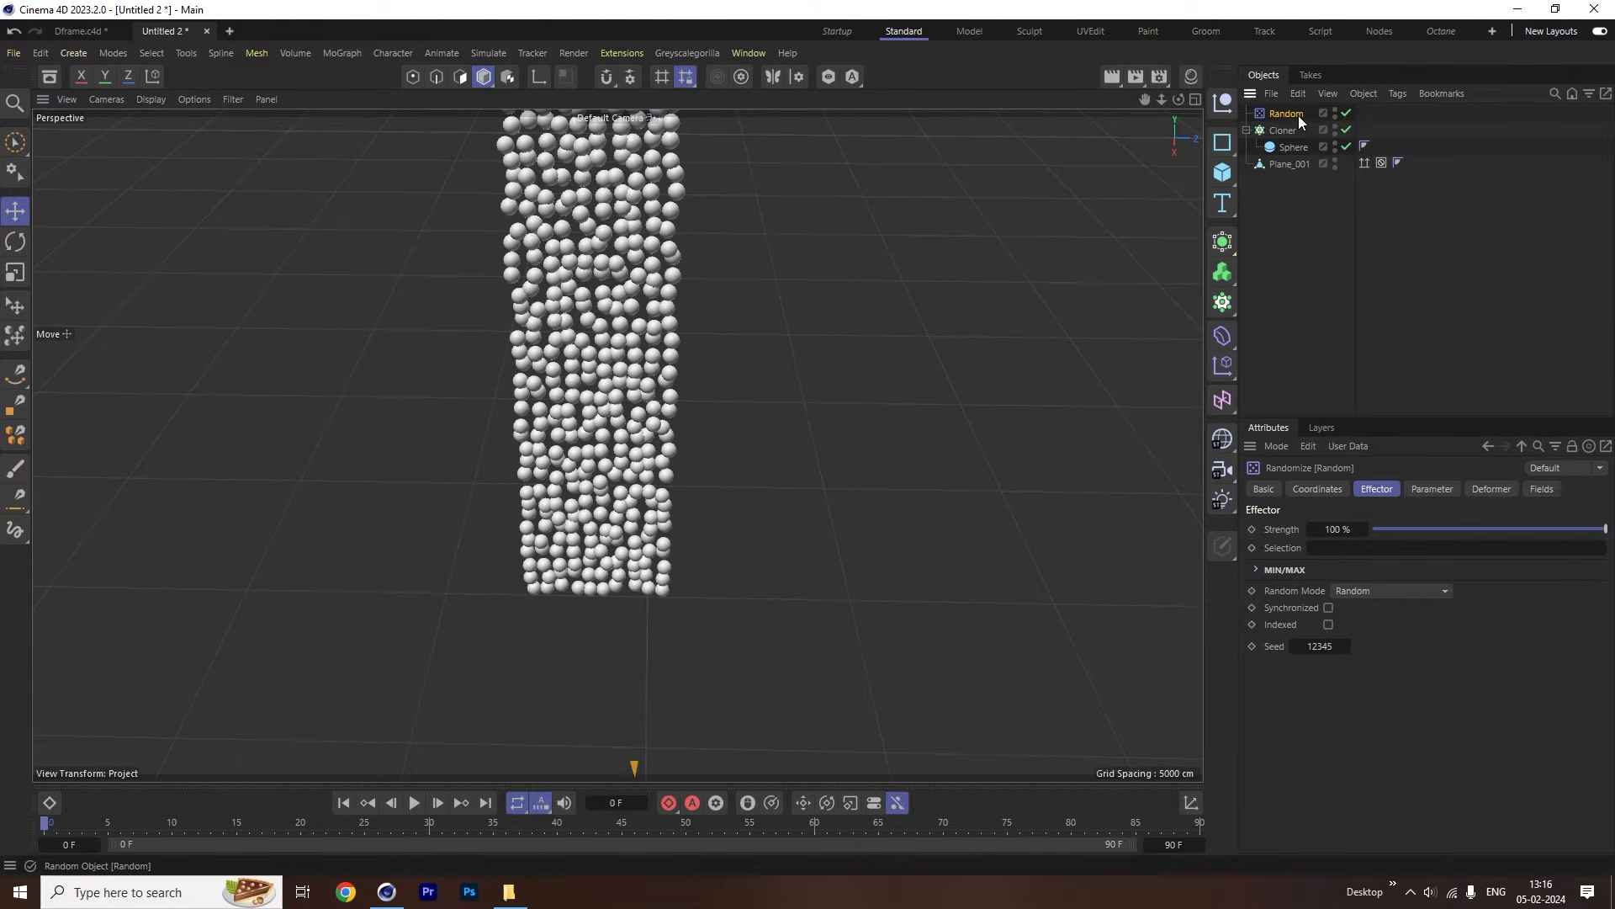
pyautogui.click(1434, 488)
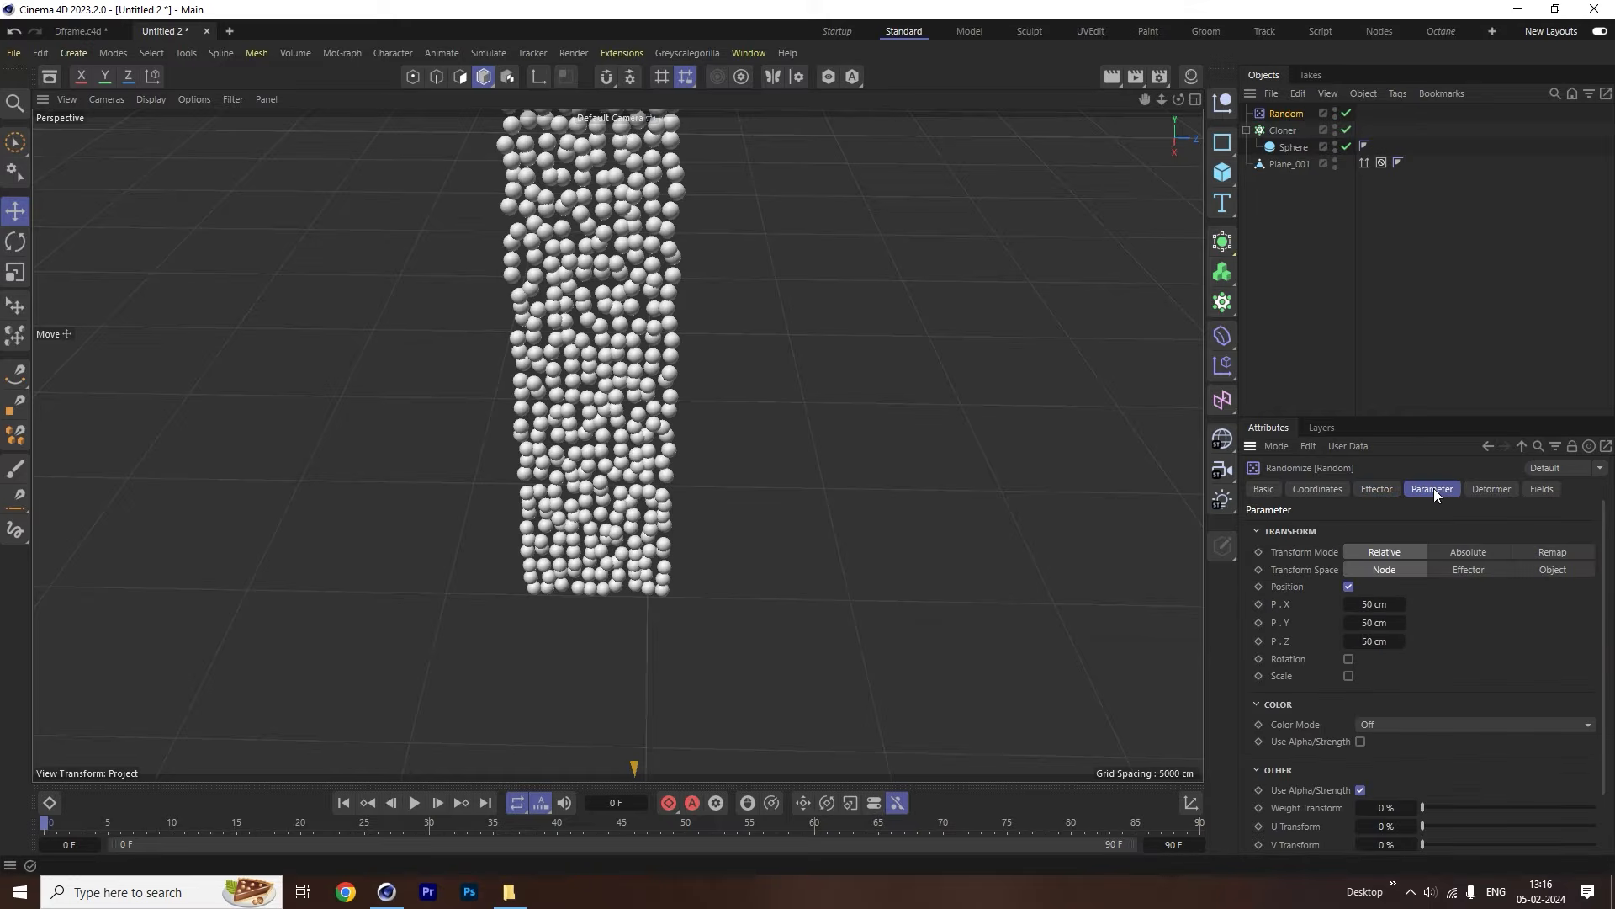
pyautogui.click(1348, 587)
pyautogui.click(1348, 621)
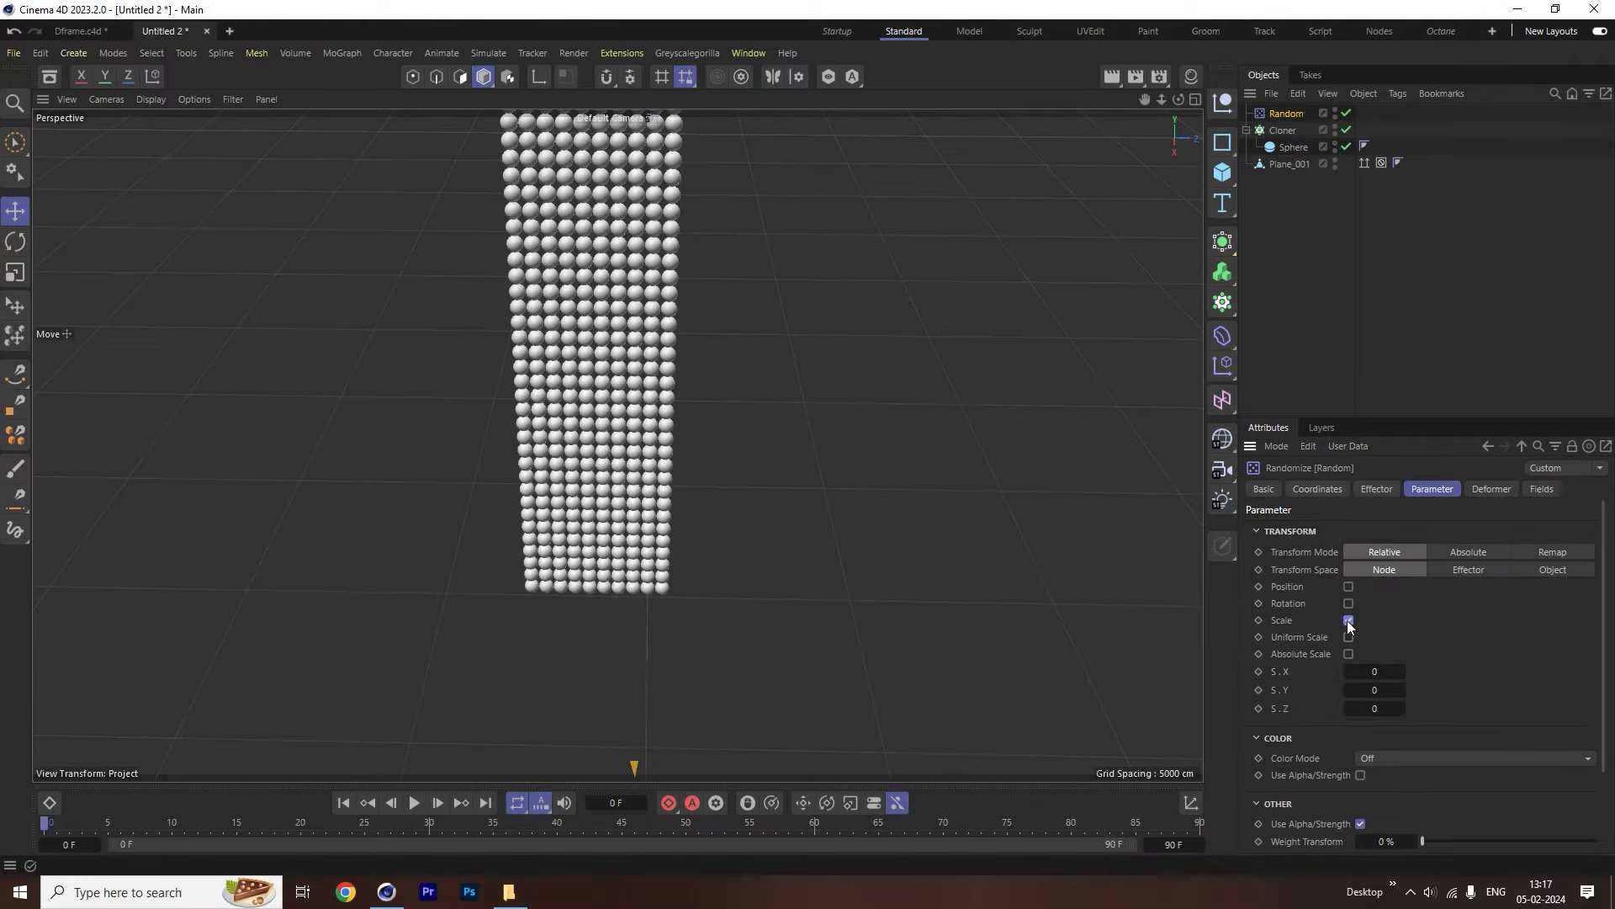
pyautogui.click(1348, 637)
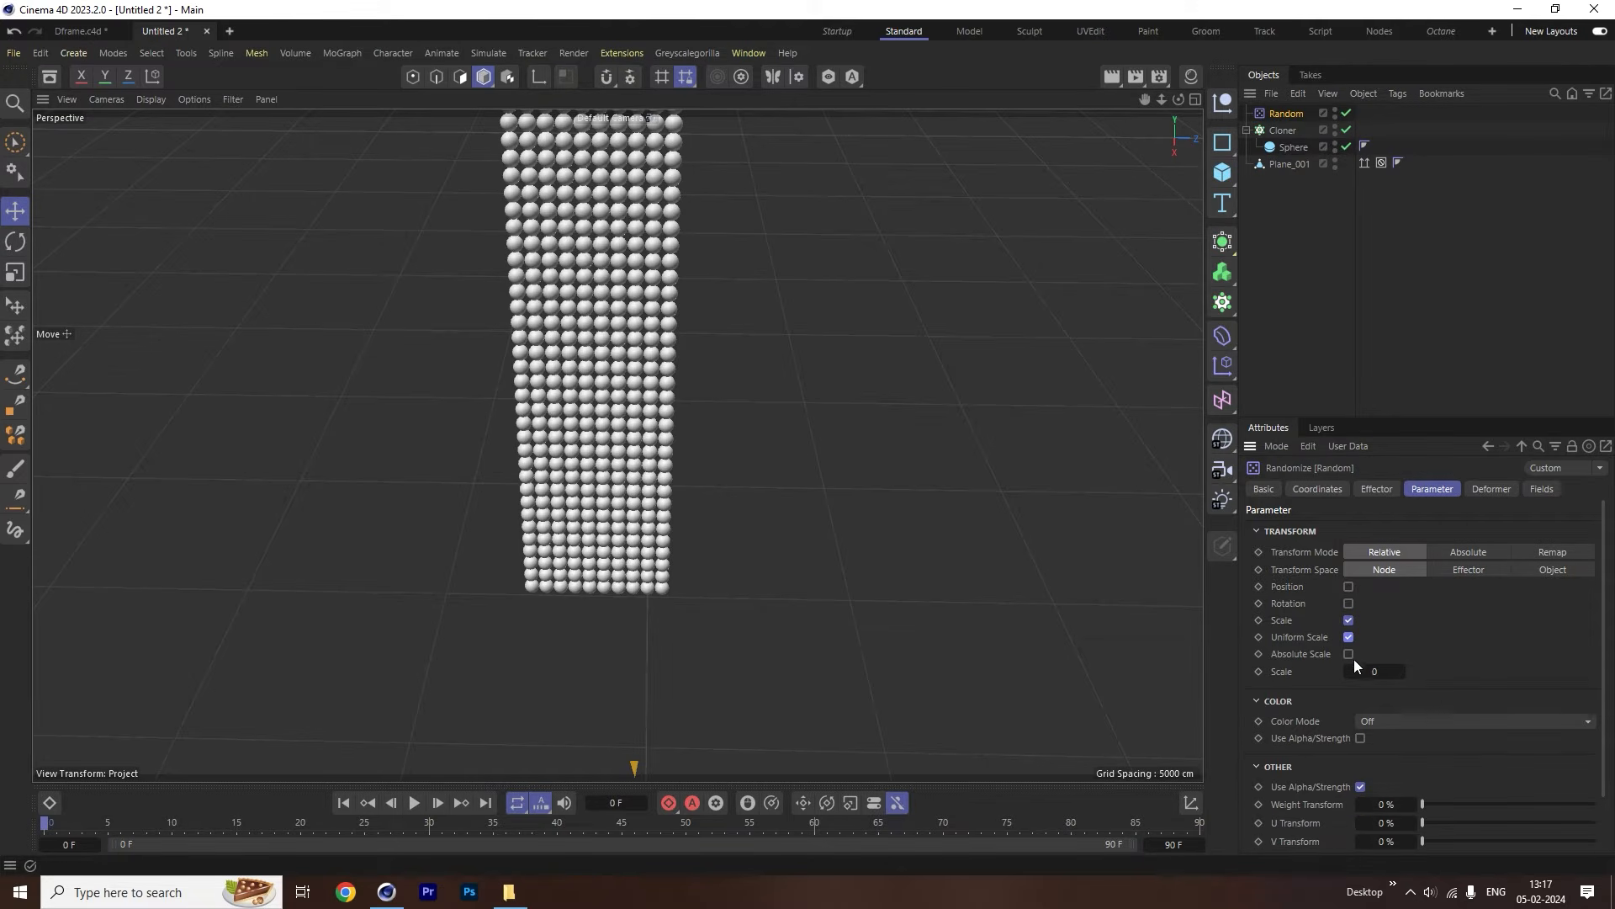
# Set the Random effector's uniform scale variation to 0.5.
pyautogui.click(1377, 672)
pyautogui.write('0.5')
pyautogui.press('Return')
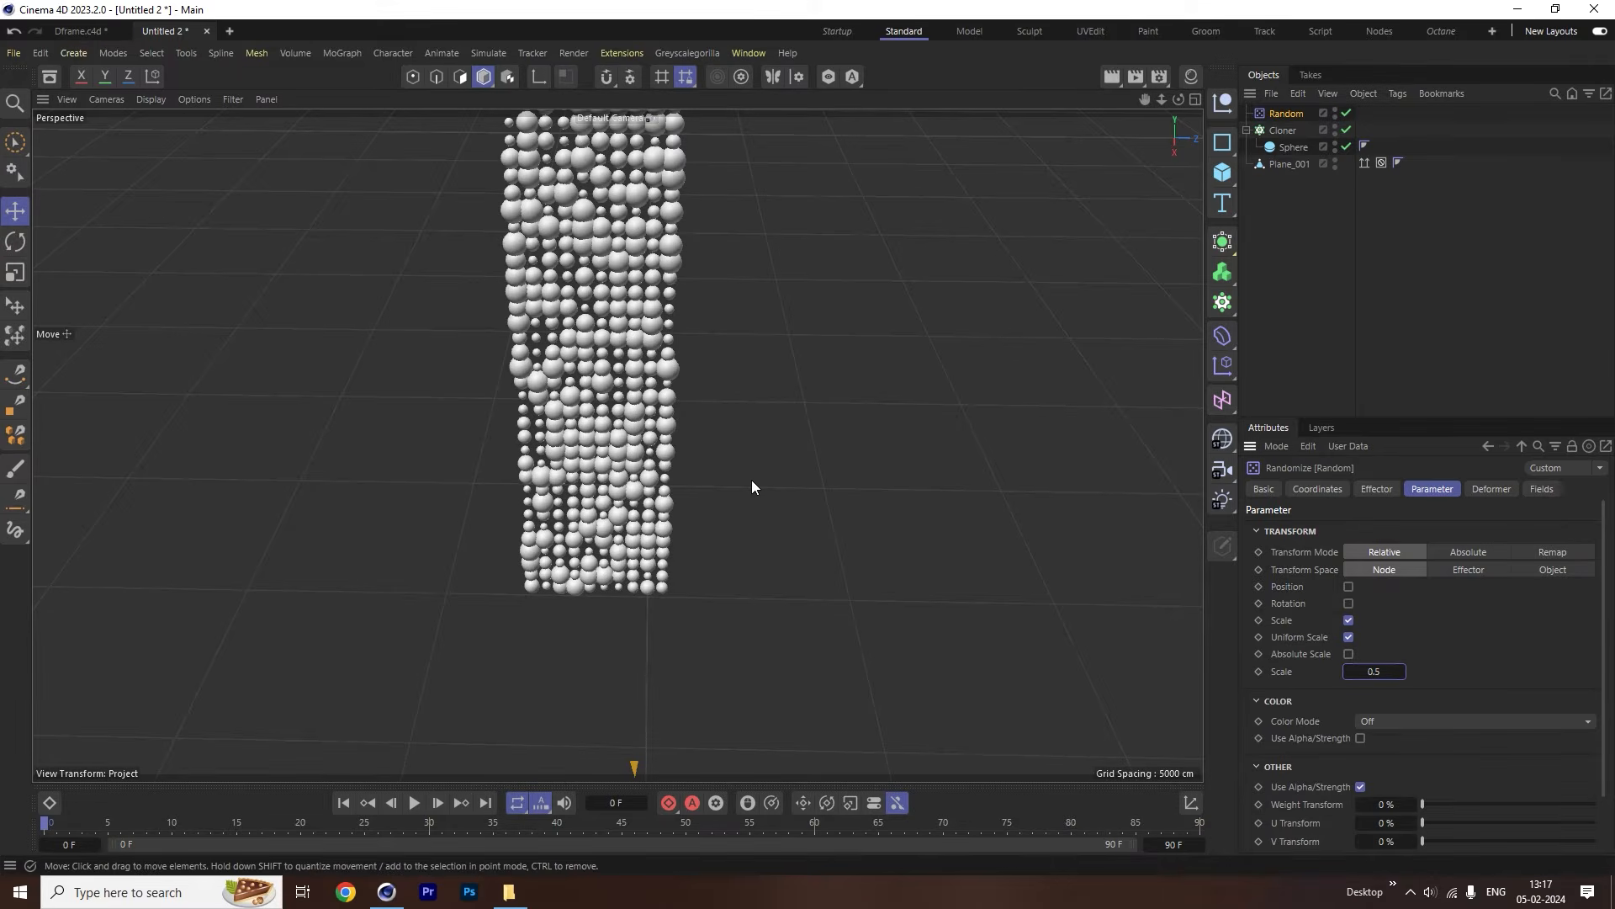
pyautogui.scroll(5, 709, 348)
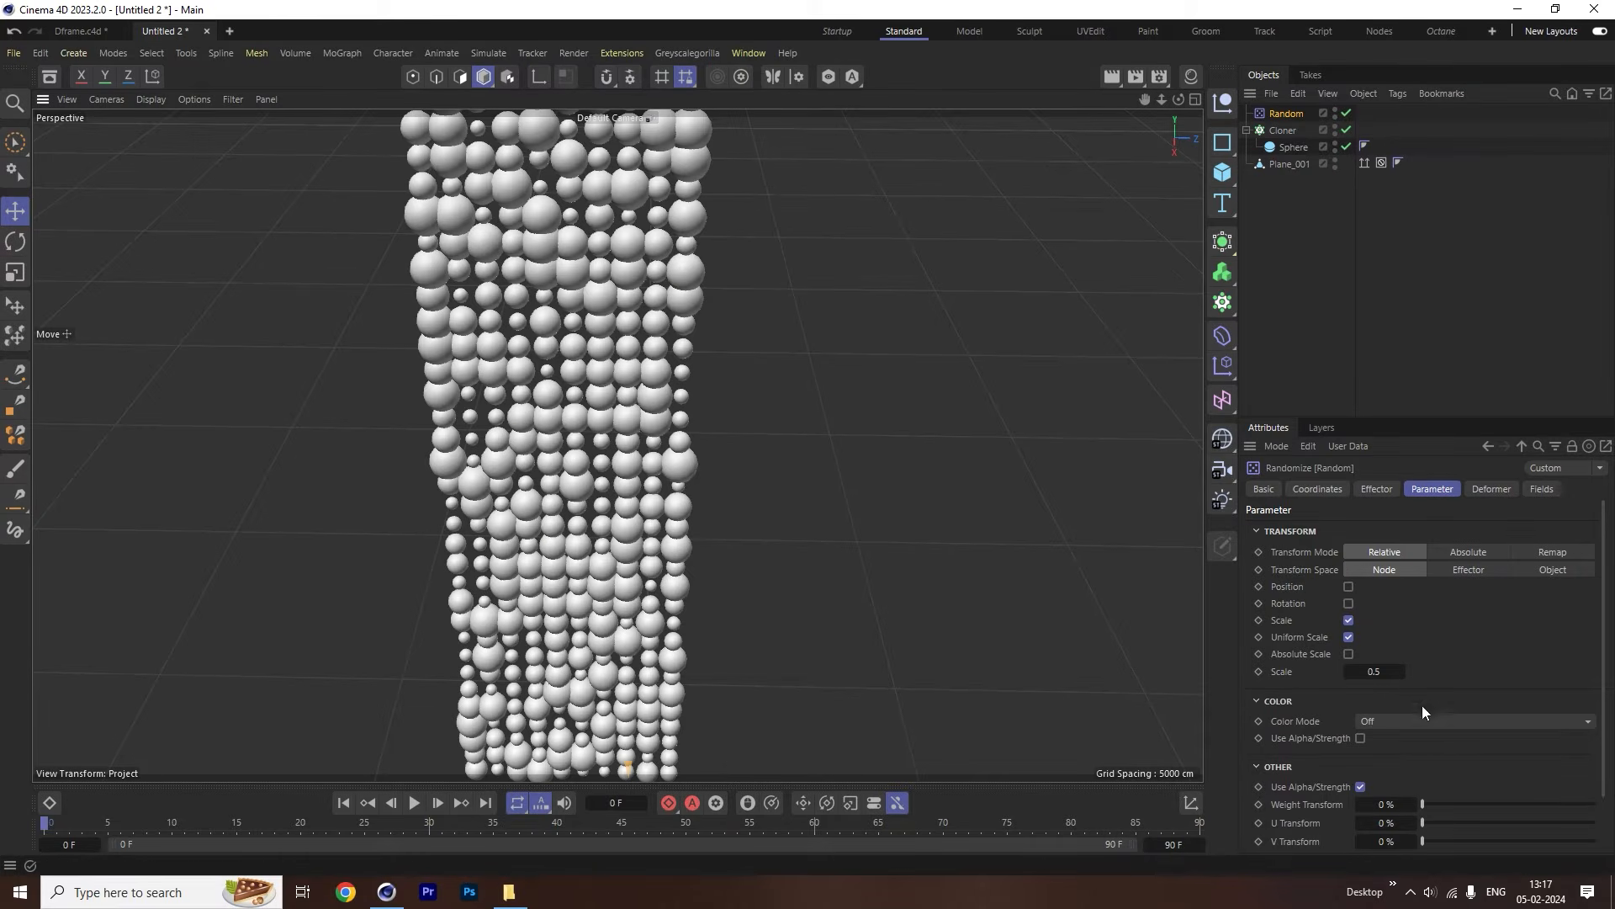
pyautogui.moveTo(1378, 674)
pyautogui.mouseDown()
pyautogui.moveTo(1428, 674)
pyautogui.moveTo(1407, 685)
pyautogui.mouseUp()
pyautogui.hotkey('ctrl', 'z')
pyautogui.click(1350, 654)
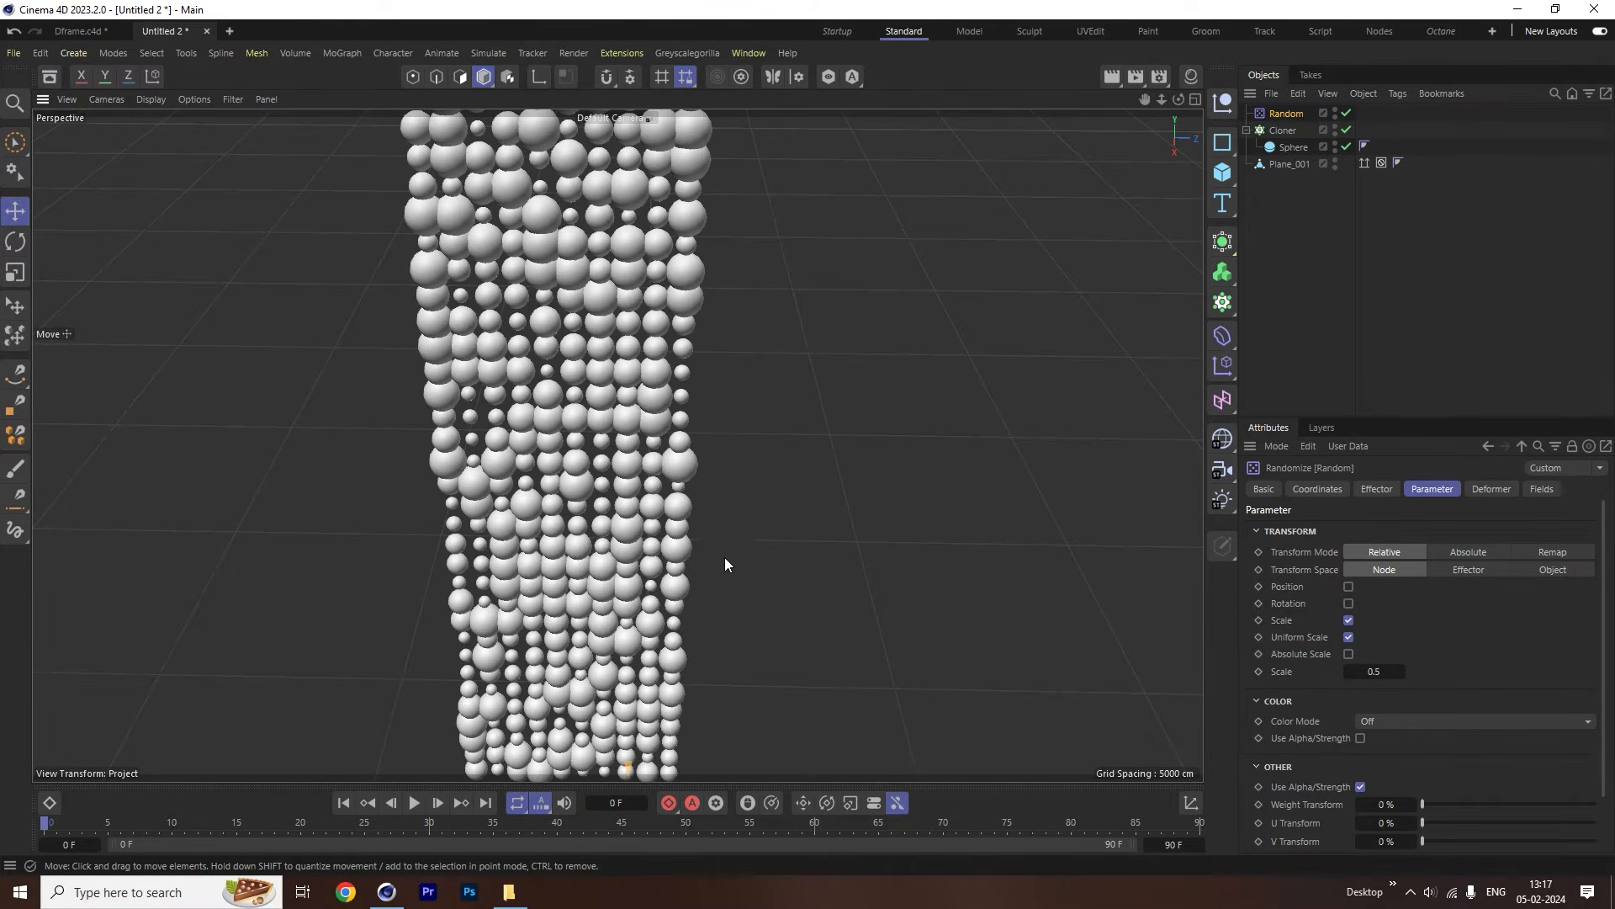
pyautogui.keyDown('alt'); pyautogui.moveTo(724, 557); pyautogui.dragTo(716, 487); pyautogui.keyUp('alt')
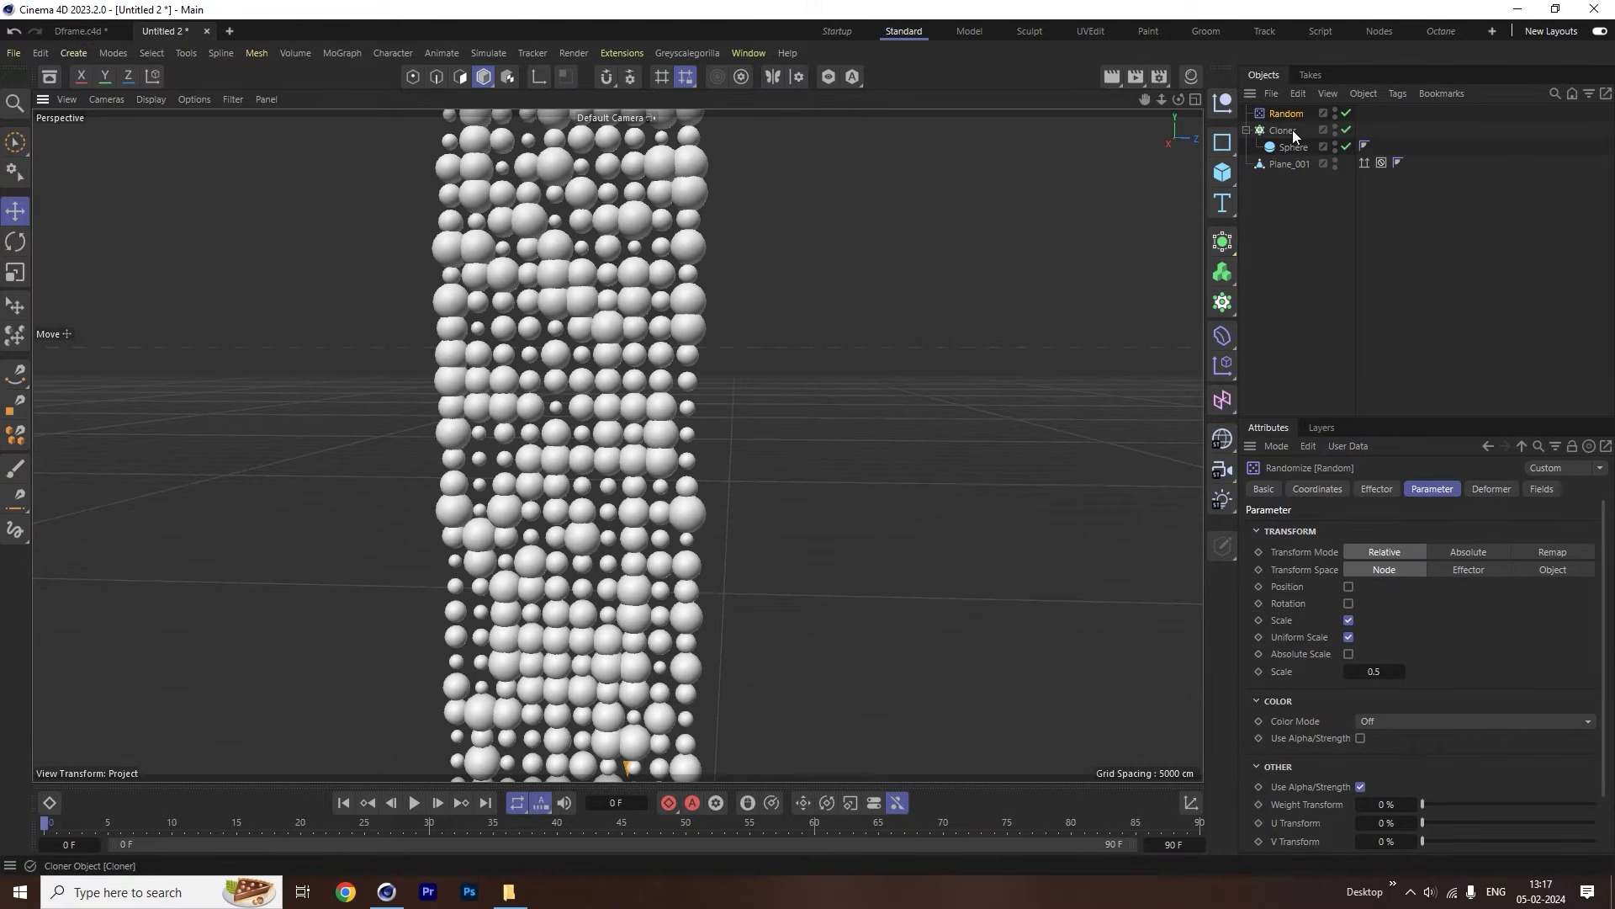
# Try a random position offset of 50 cm on the clones and switch it off again.
pyautogui.click(1348, 588)
pyautogui.moveTo(1374, 605); pyautogui.dragTo(1548, 604)
pyautogui.hotkey('ctrl', 'z')
pyautogui.moveTo(1374, 625)
pyautogui.mouseDown()
pyautogui.moveTo(1448, 641)
pyautogui.moveTo(1374, 641)
pyautogui.mouseUp()
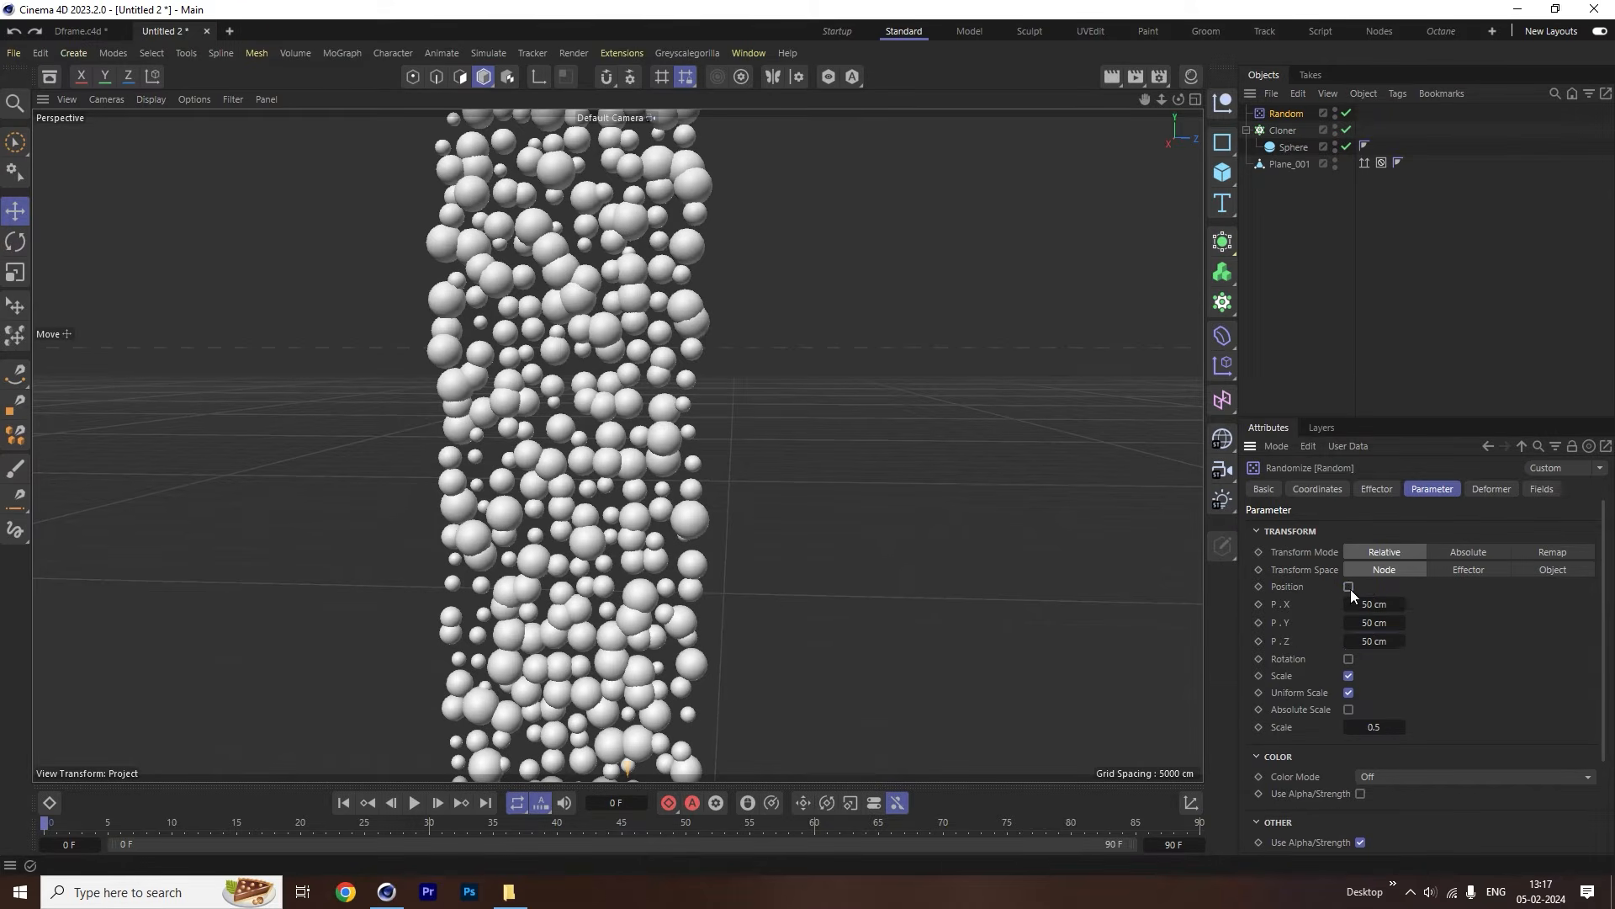
pyautogui.click(1349, 588)
# Set the cloner's grid spacing to 300 cm in Y and 400 cm in Z.
pyautogui.click(1280, 131)
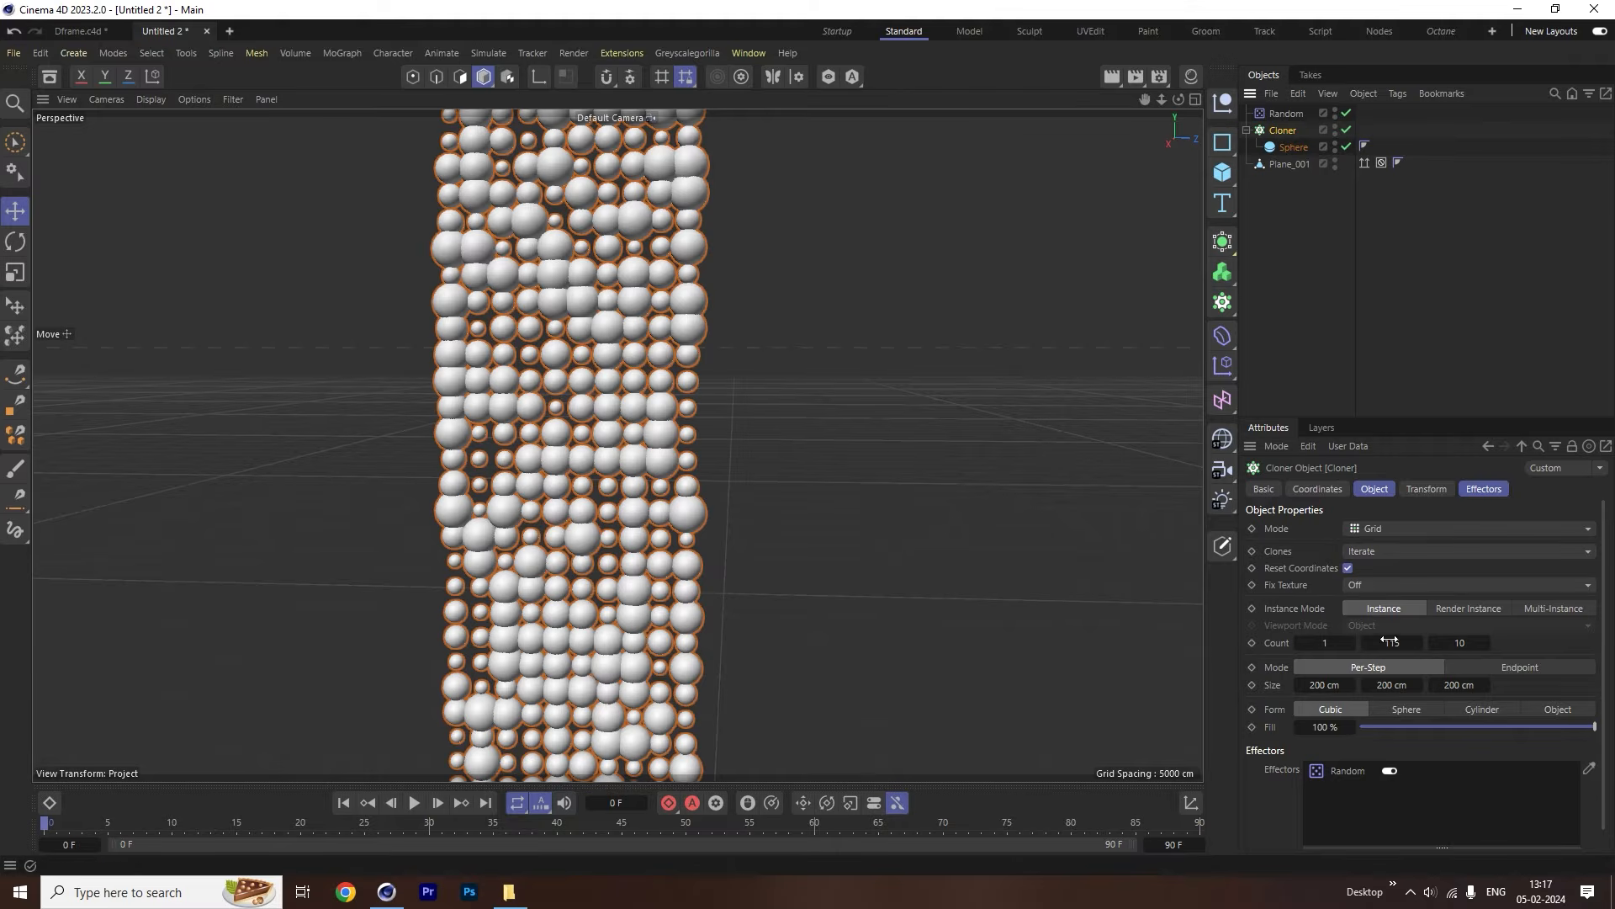
pyautogui.moveTo(1388, 688); pyautogui.dragTo(1525, 684)
pyautogui.hotkey('ctrl', 'z')
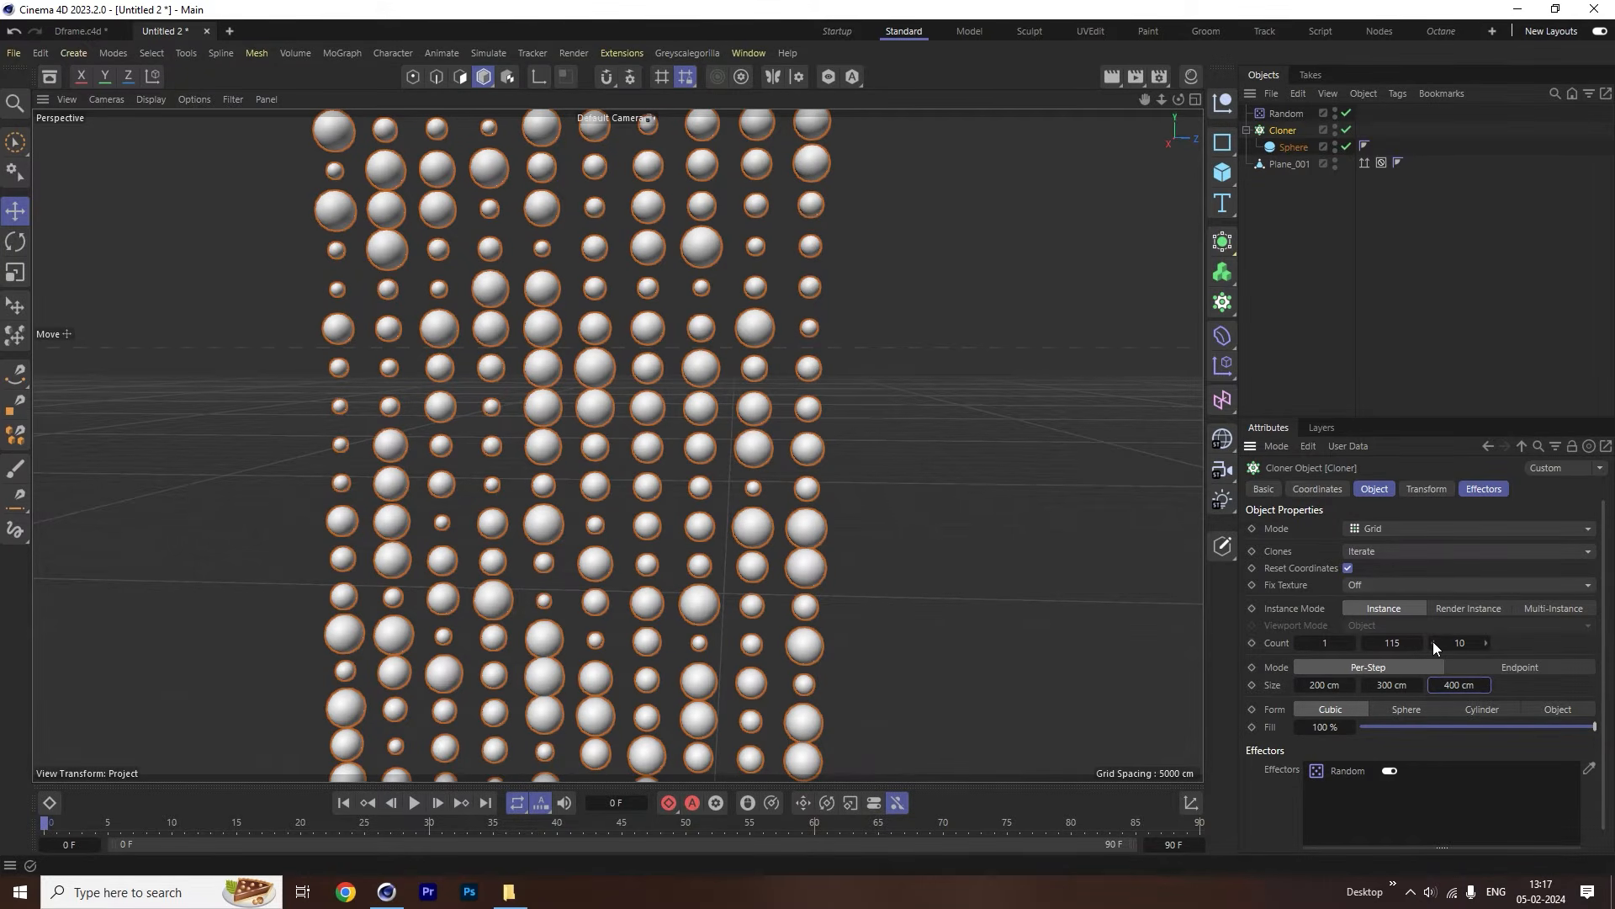
# Reduce the cloner's Z count to 7.
pyautogui.moveTo(1438, 641); pyautogui.dragTo(1430, 641)
pyautogui.middleClick(764, 464)
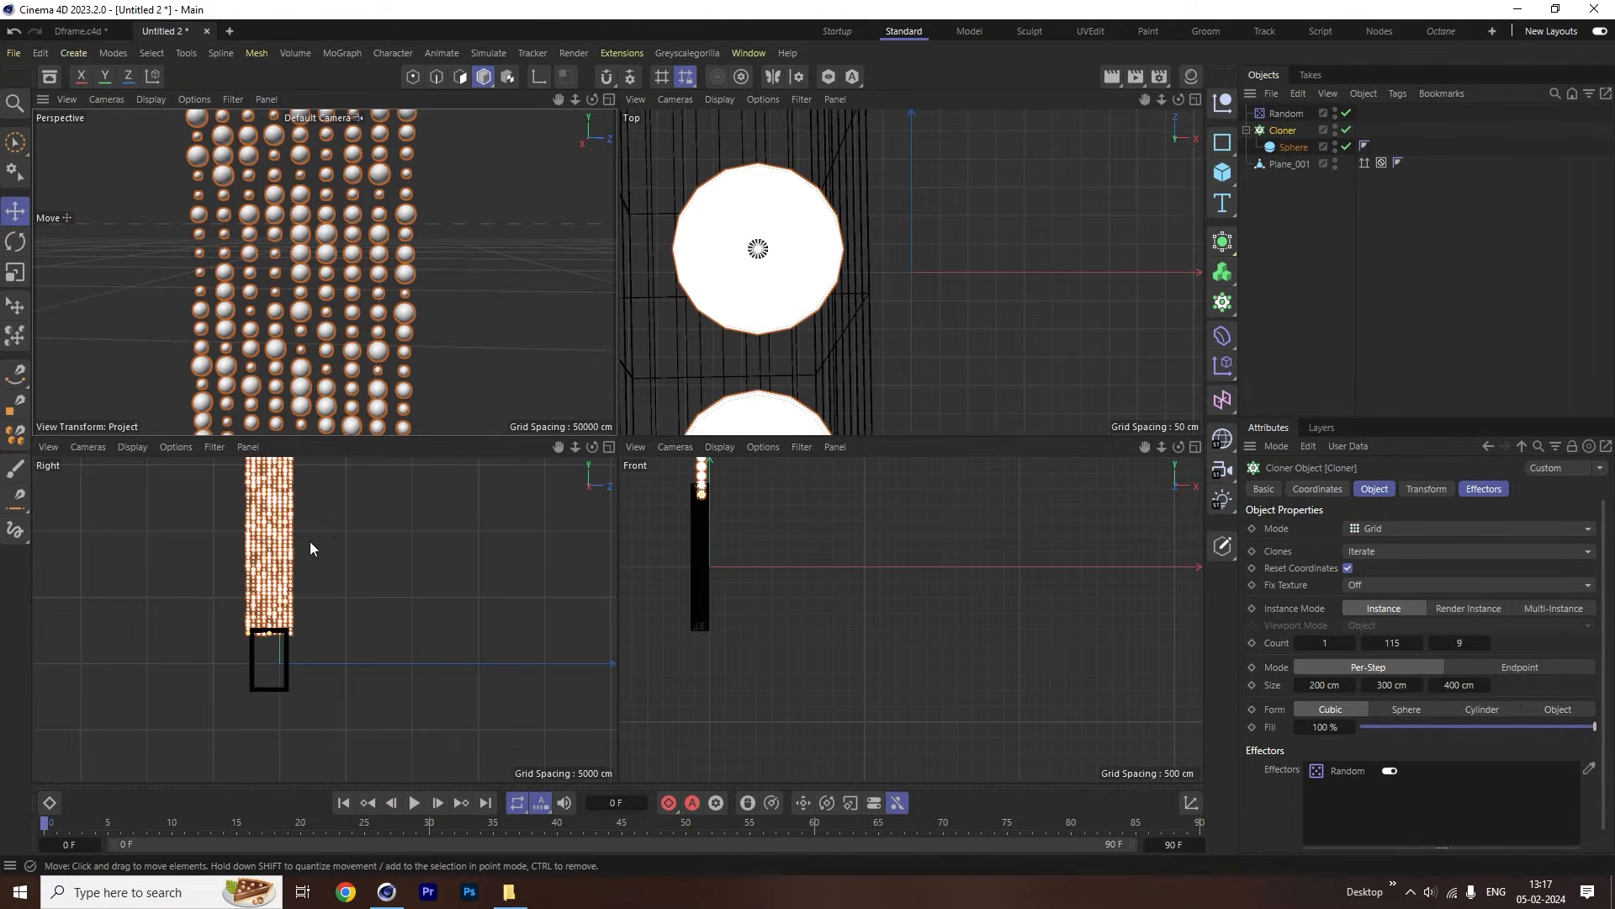
pyautogui.click(1434, 644)
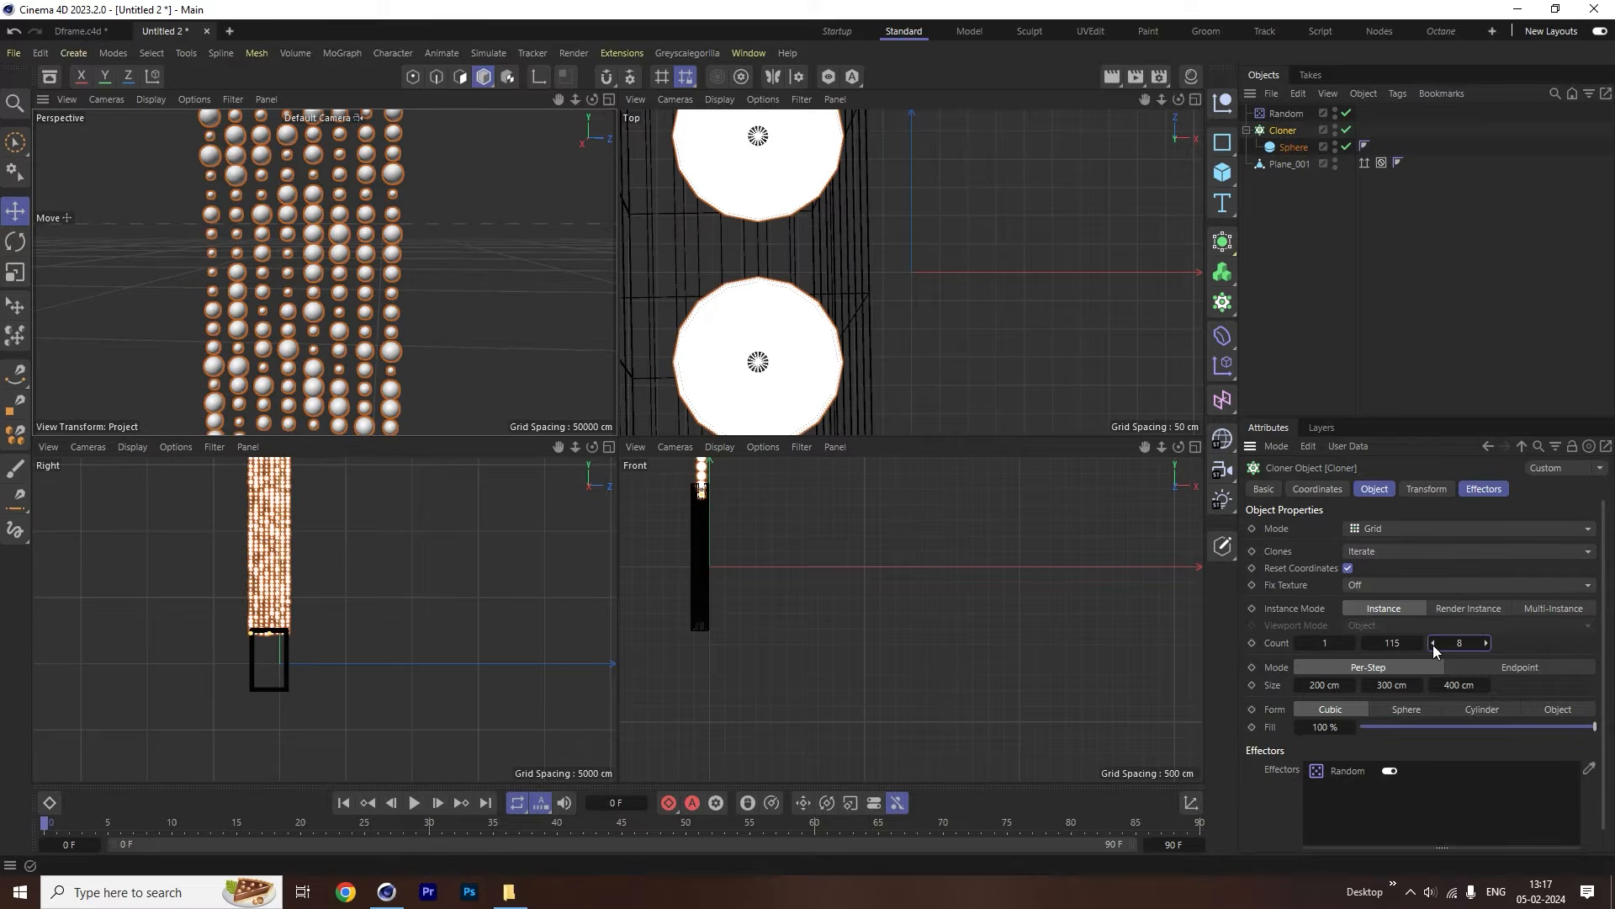
pyautogui.click(1434, 644)
# Fit the clone grid to the frame's width with a 290 cm Z spacing and a Z count of 8.
pyautogui.scroll(2, 304, 616)
pyautogui.scroll(2, 306, 615)
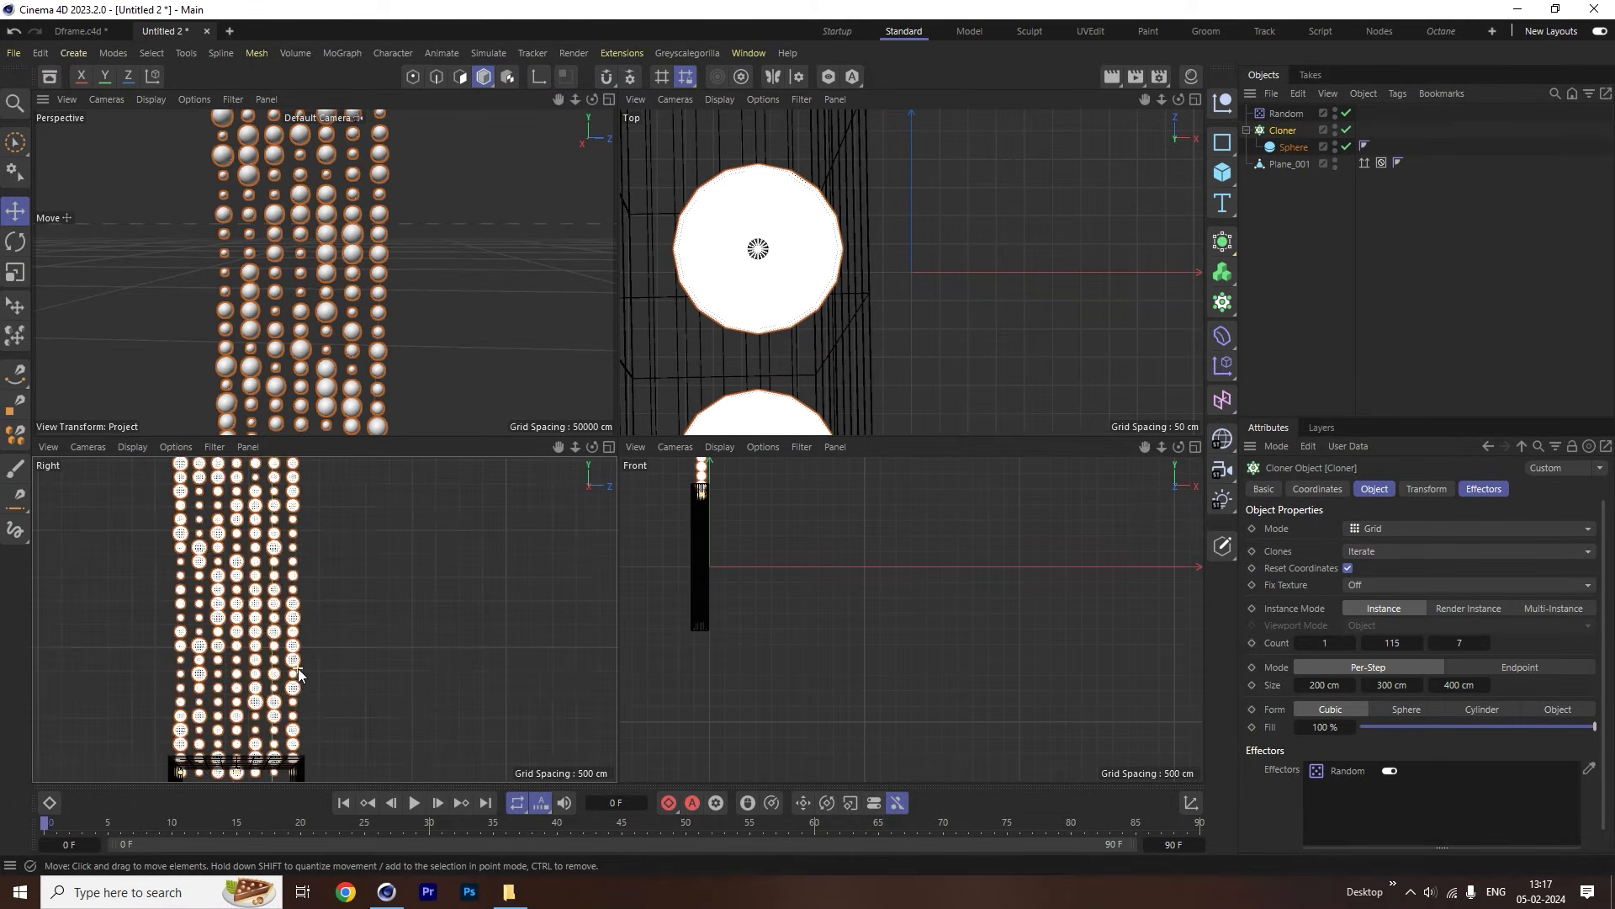
pyautogui.scroll(5, 330, 666)
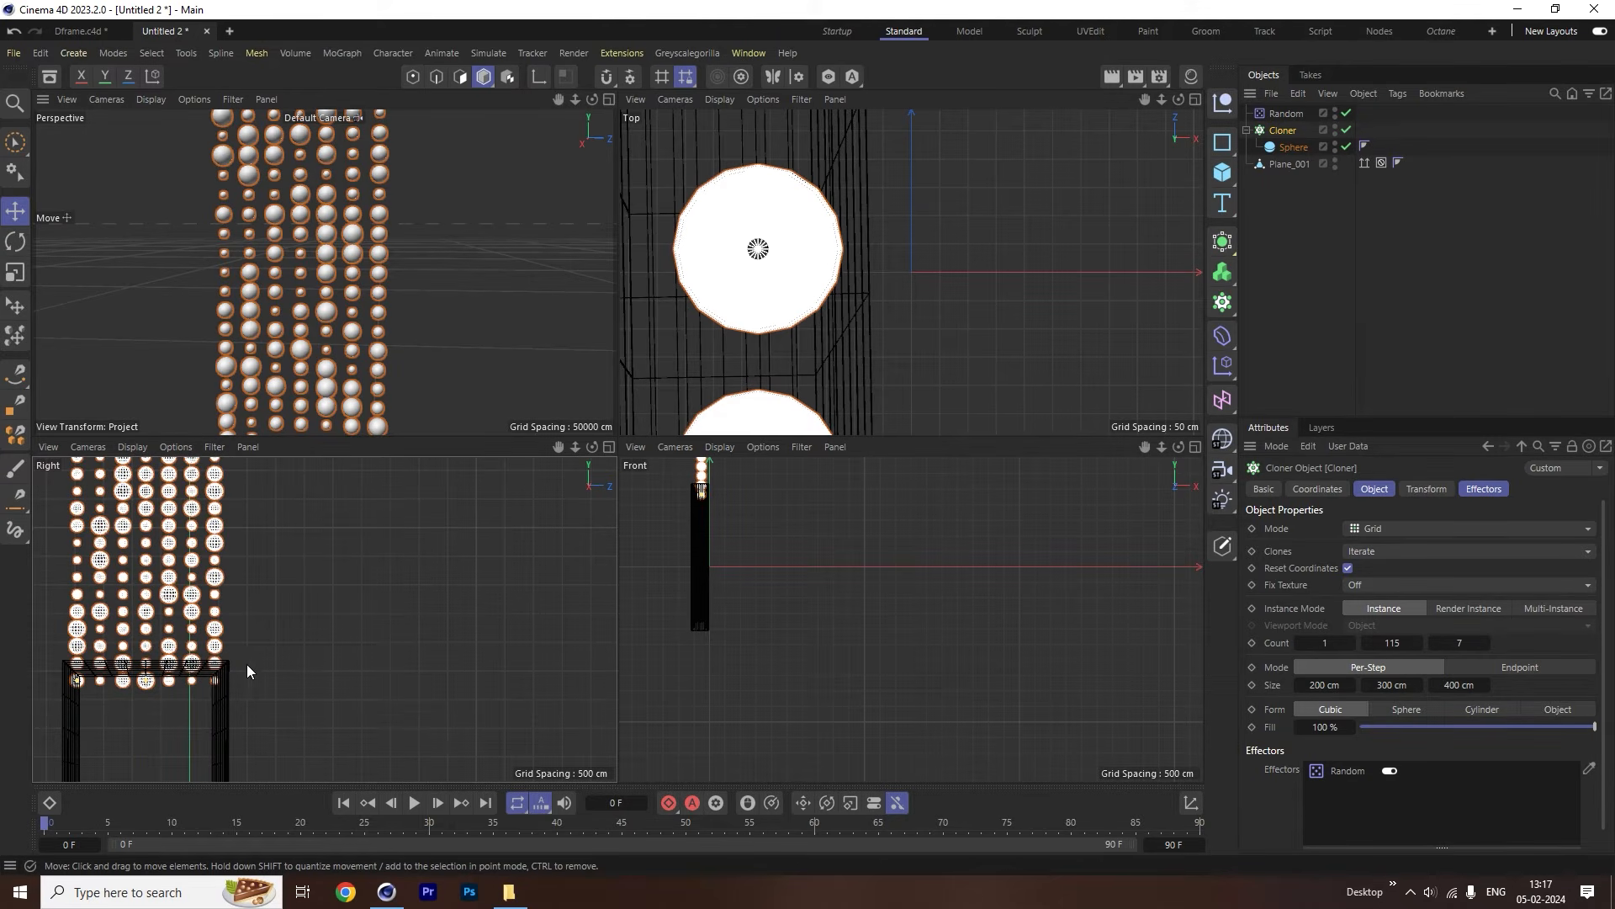
pyautogui.scroll(6, 248, 670)
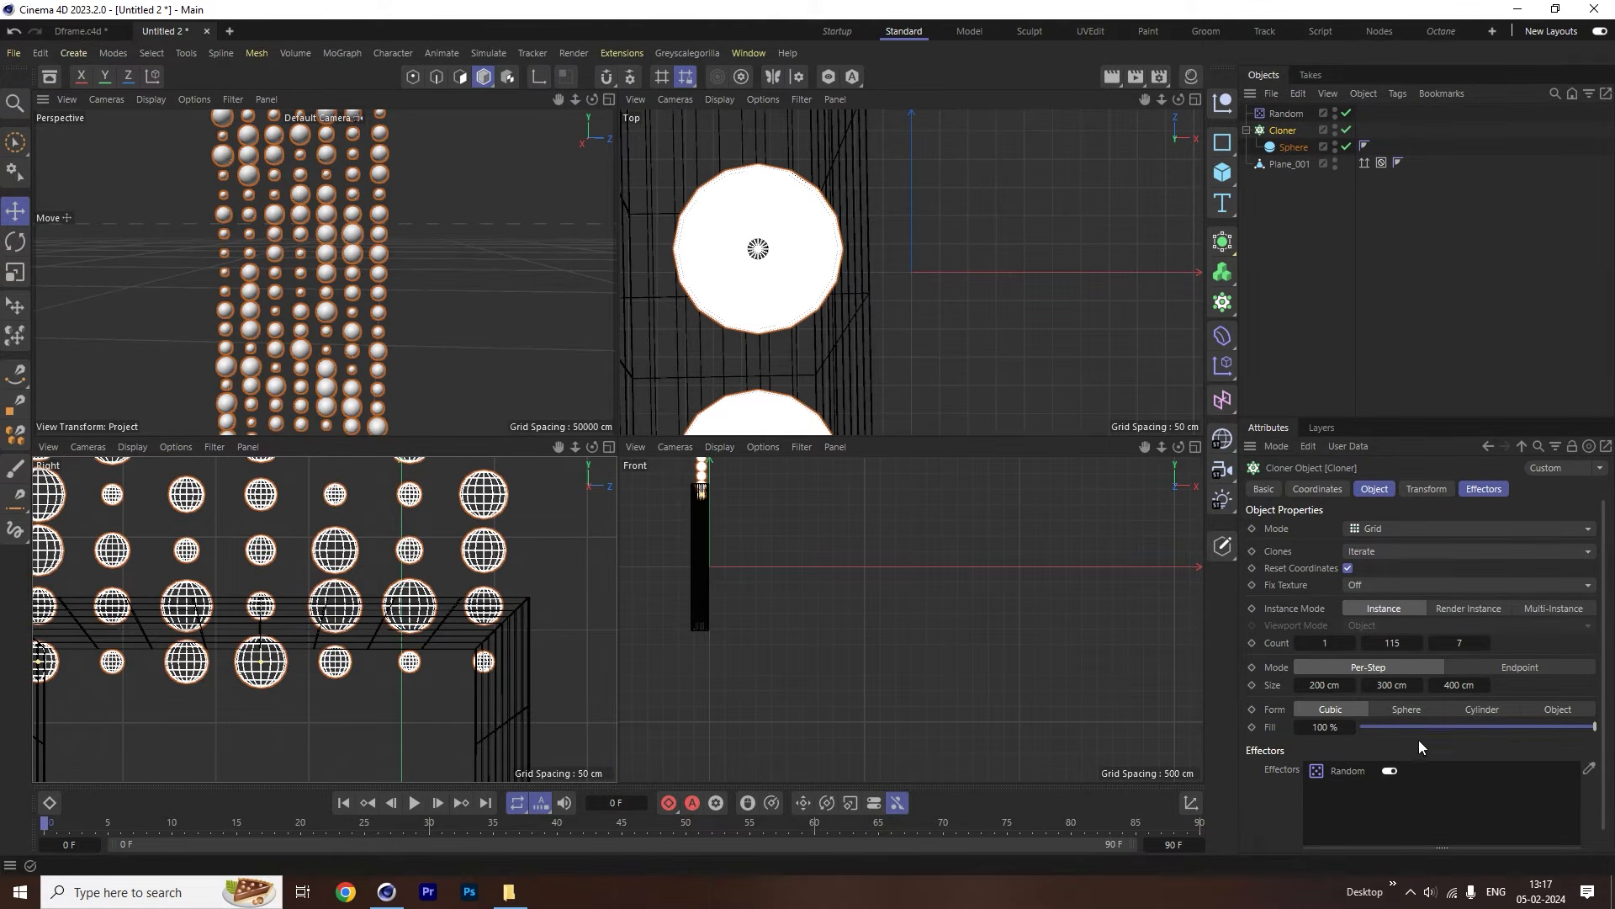
pyautogui.moveTo(1451, 684); pyautogui.dragTo(1492, 684)
pyautogui.click(1486, 643)
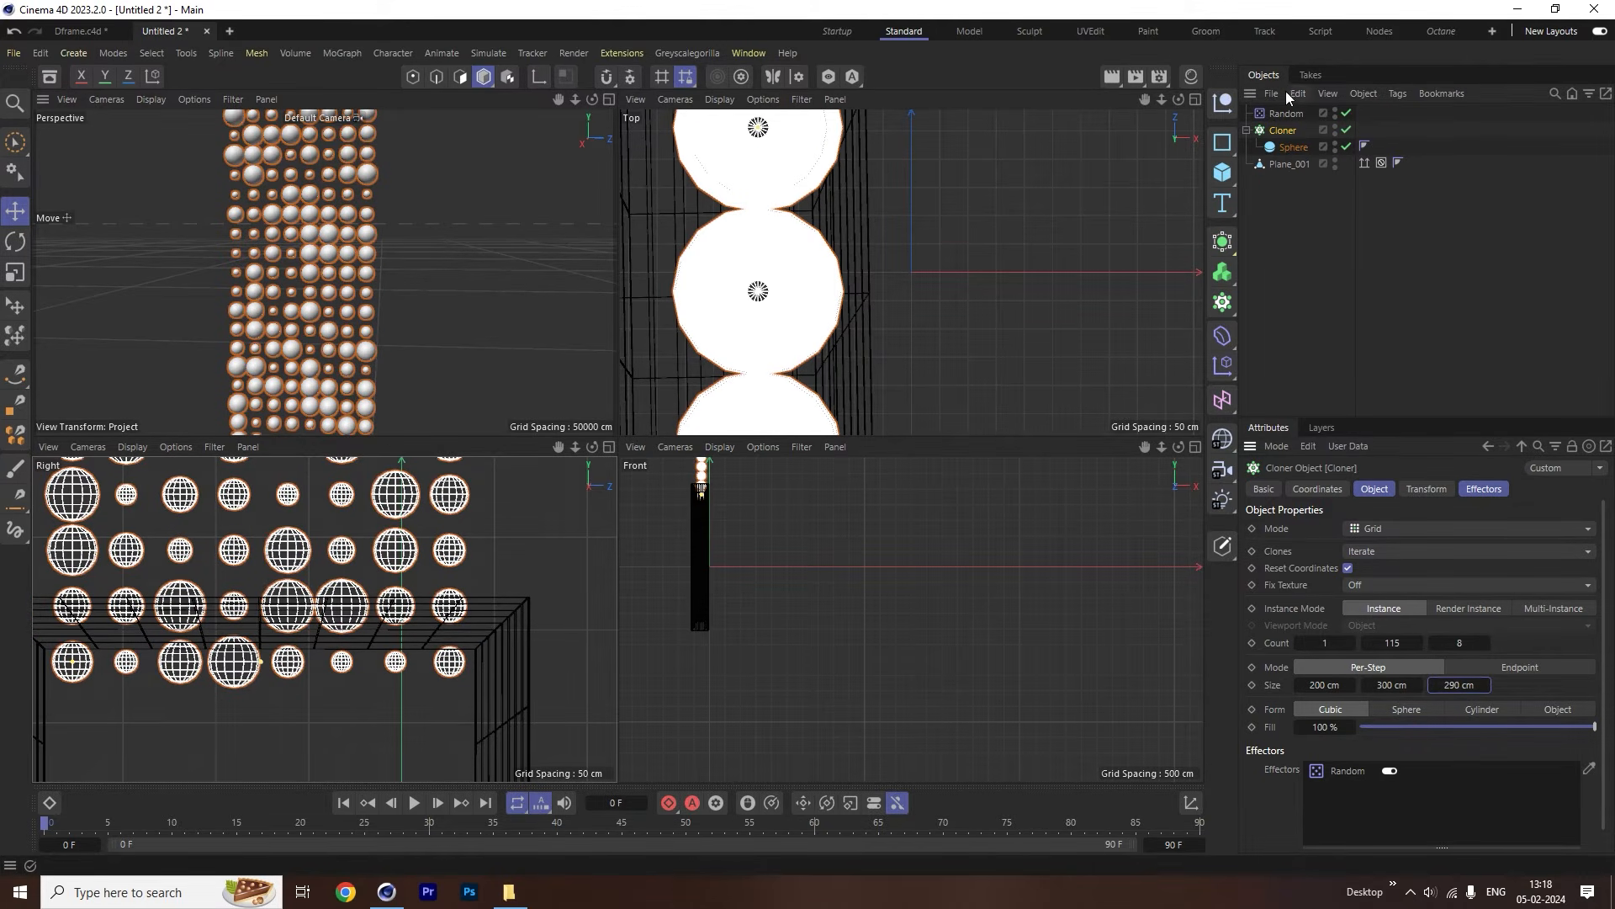
# Lower the Random effector's scale variation to 0.36.
pyautogui.click(1285, 113)
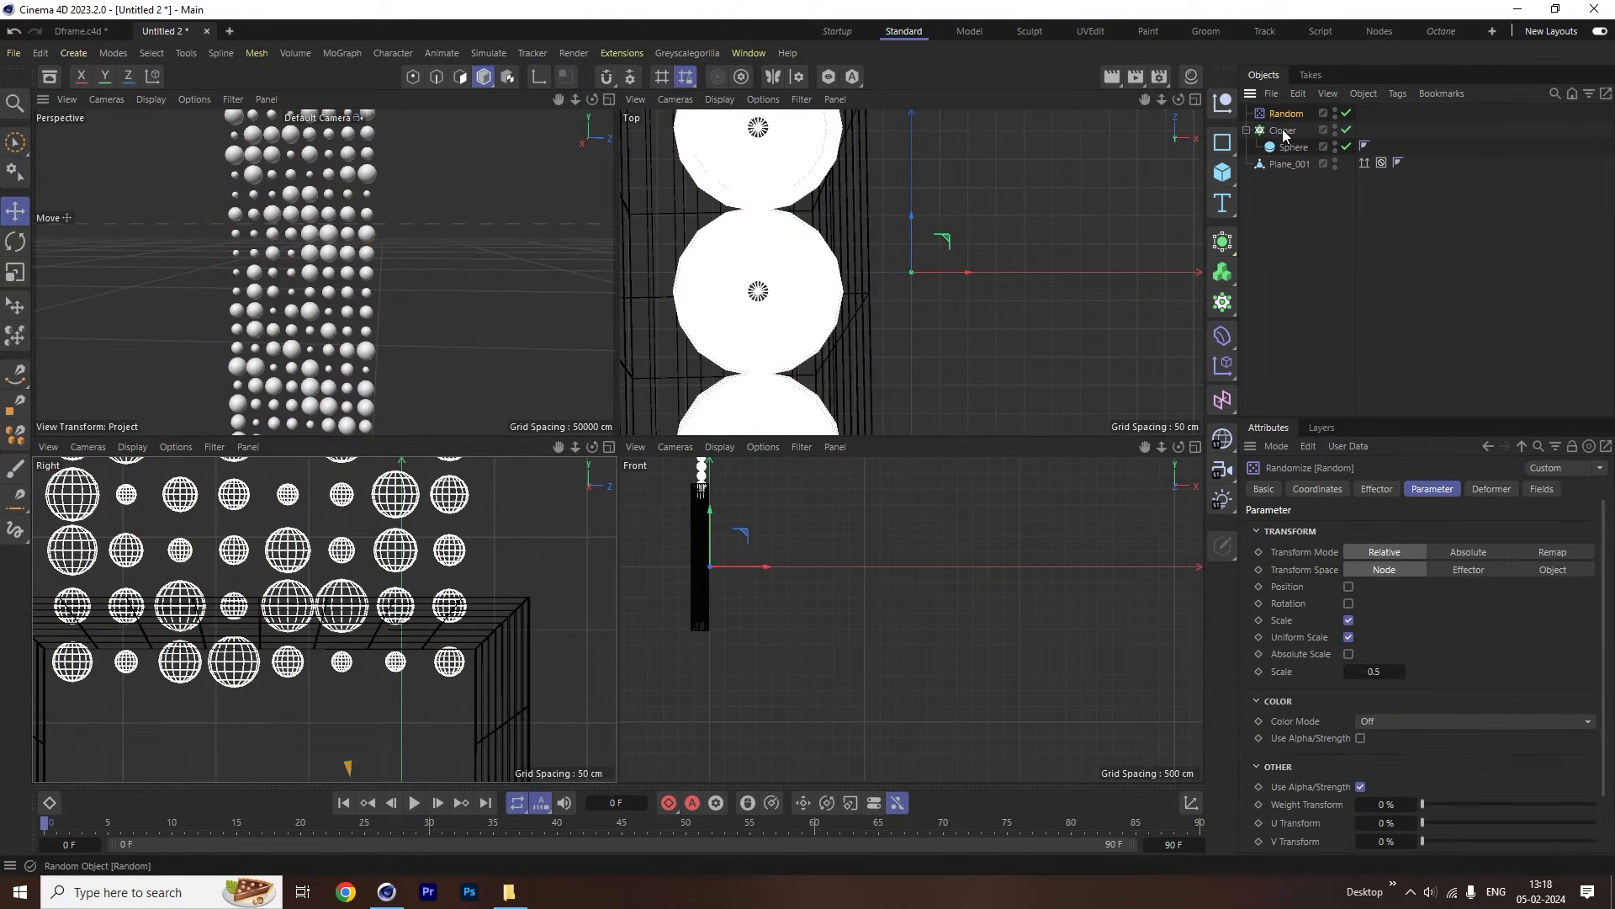
pyautogui.click(1349, 673)
pyautogui.moveTo(1348, 674); pyautogui.dragTo(1349, 673)
# Move the cloner straight up so the column of spheres hangs clear above the rectangular frame.
pyautogui.middleClick(336, 280)
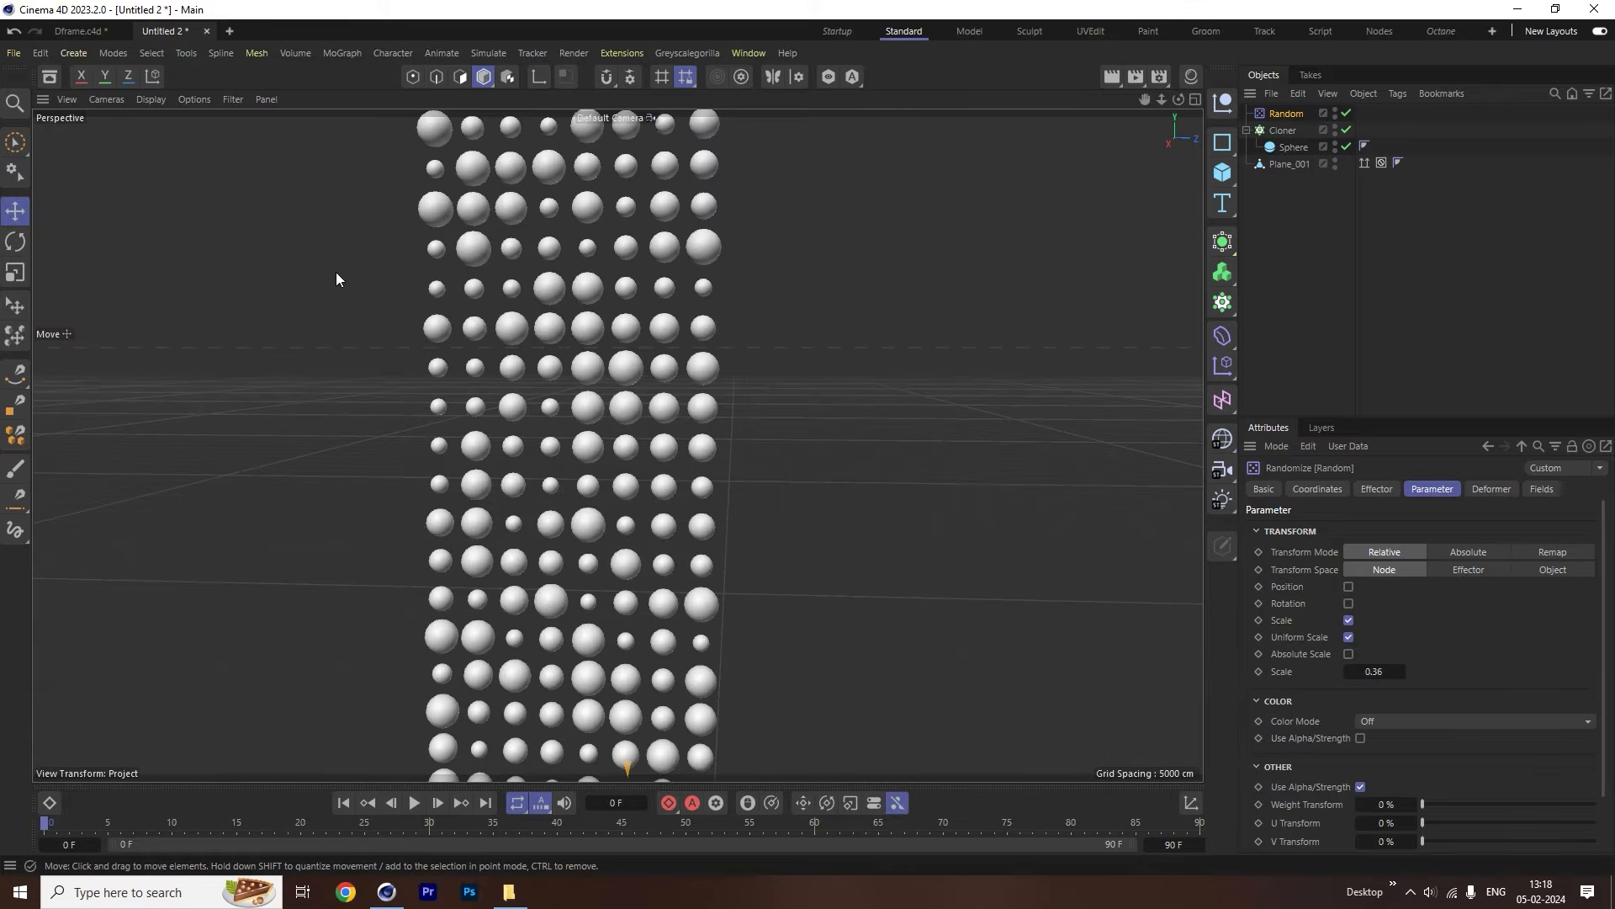
pyautogui.scroll(-15, 555, 335)
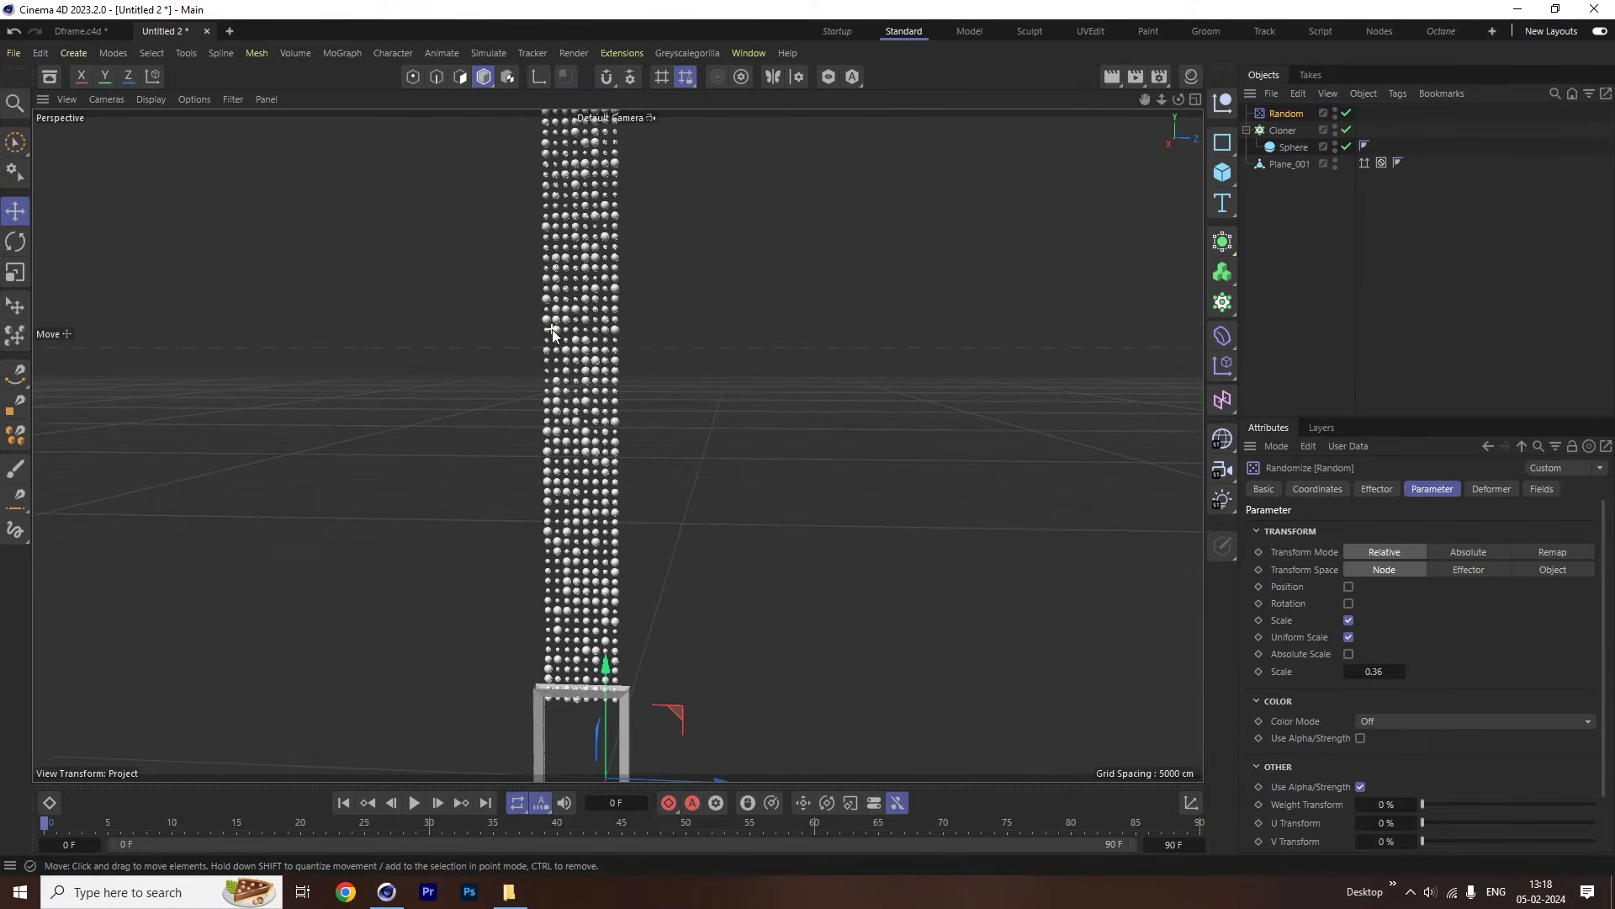
pyautogui.scroll(-2, 581, 371)
pyautogui.click(593, 404)
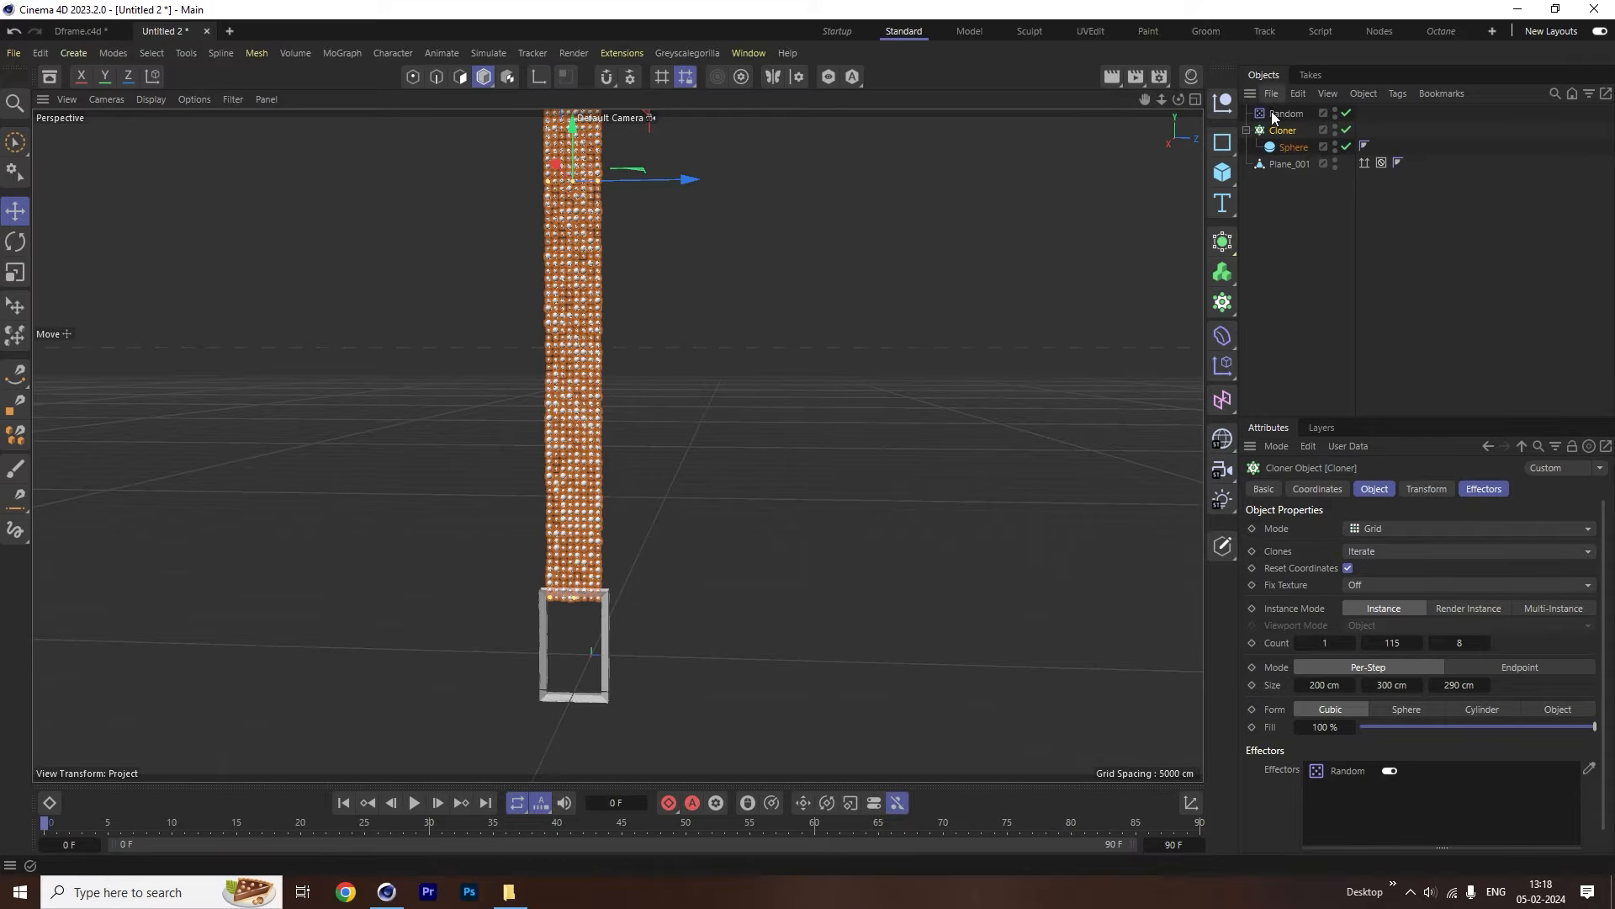
pyautogui.moveTo(584, 152); pyautogui.dragTo(584, 90)
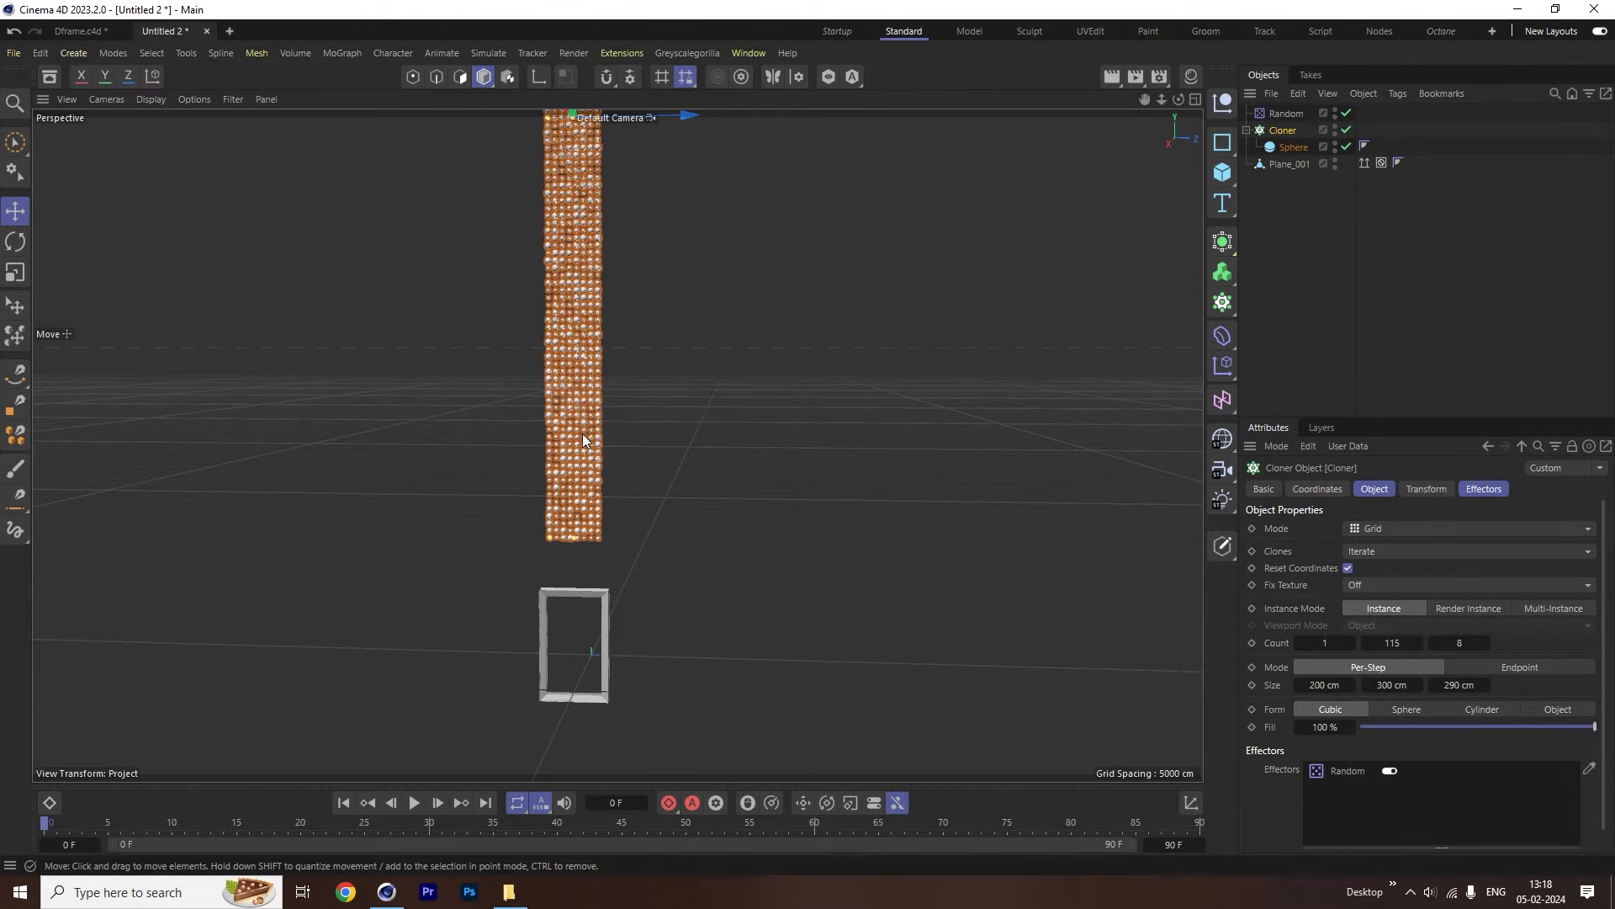
# Try adding a Collider Body tag to the sphere.
pyautogui.scroll(6, 593, 674)
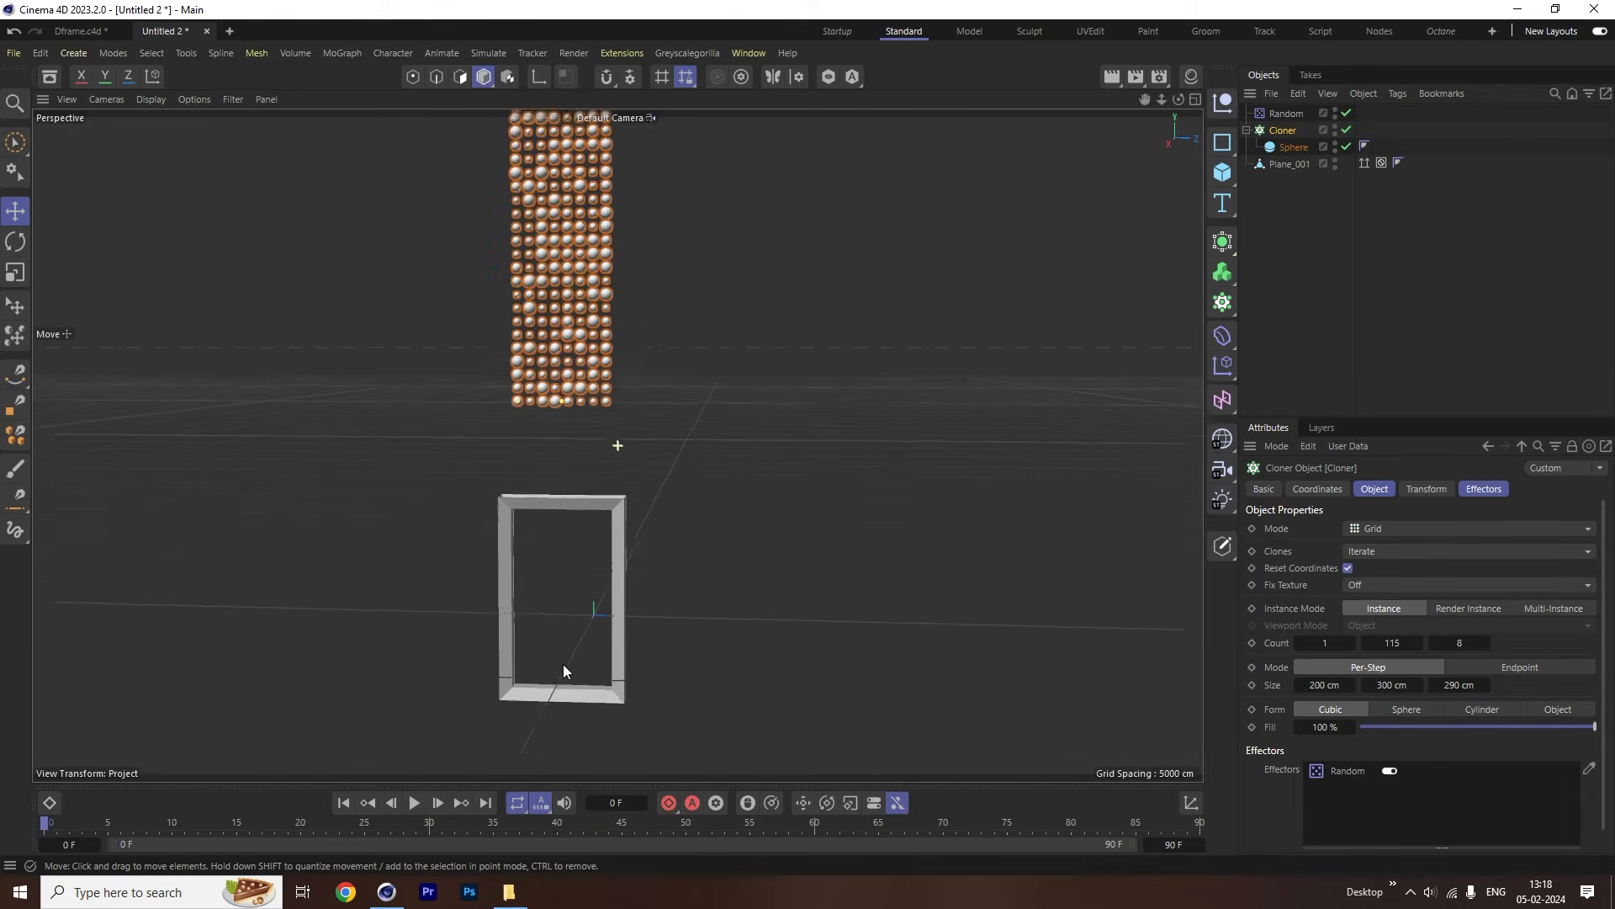
pyautogui.keyDown('alt'); pyautogui.moveTo(630, 558); pyautogui.dragTo(573, 573); pyautogui.keyUp('alt')
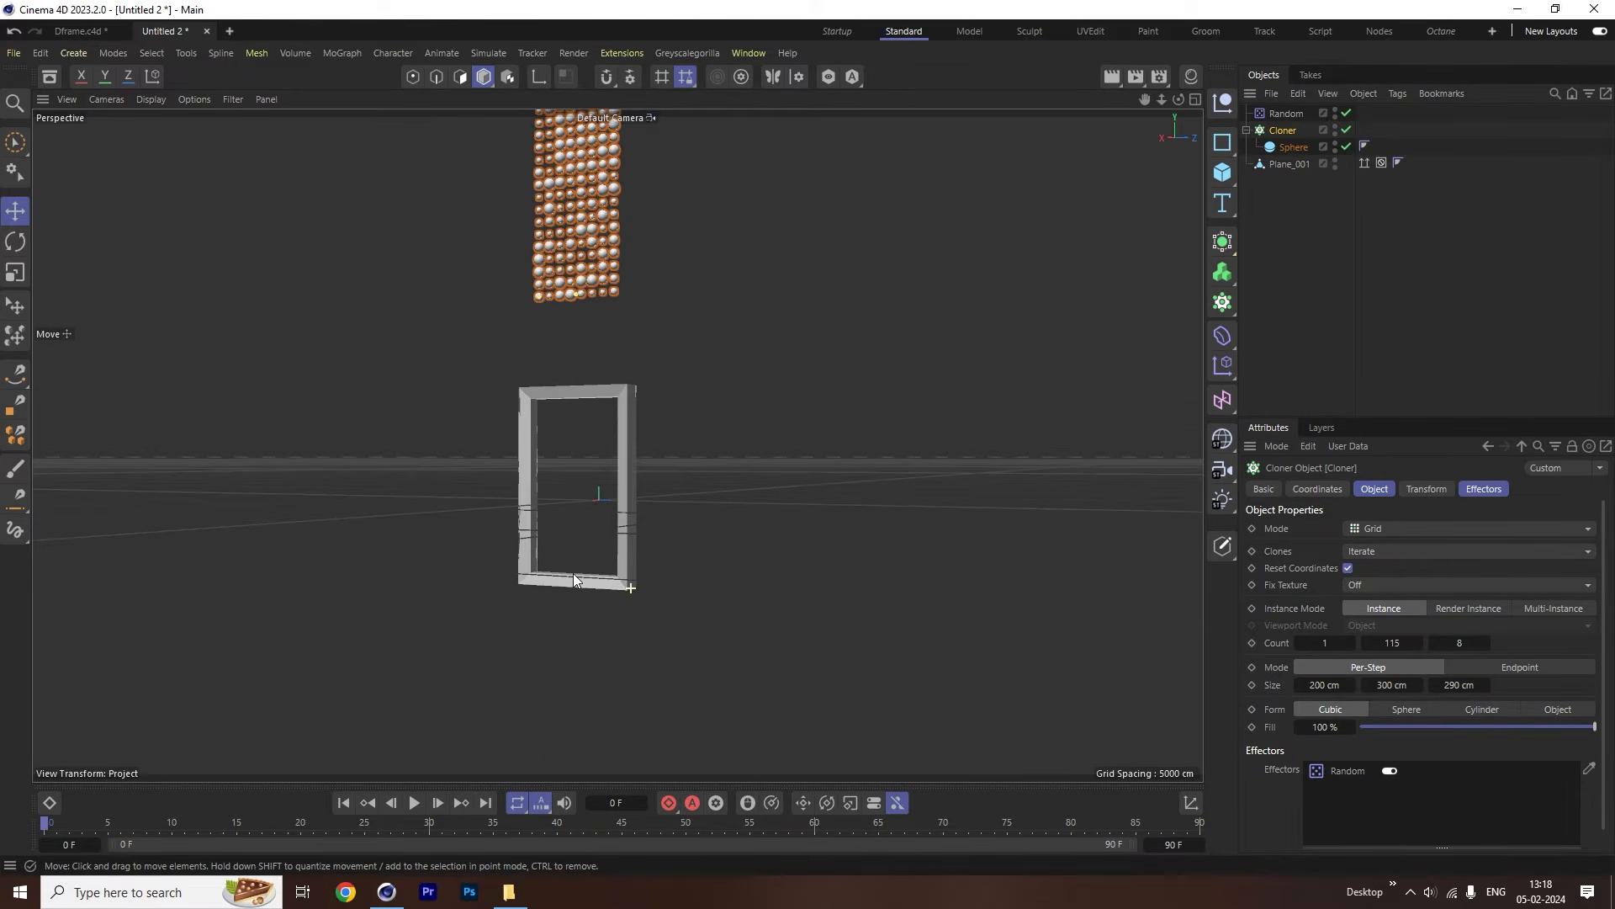
pyautogui.click(623, 397)
pyautogui.rightClick(1272, 164)
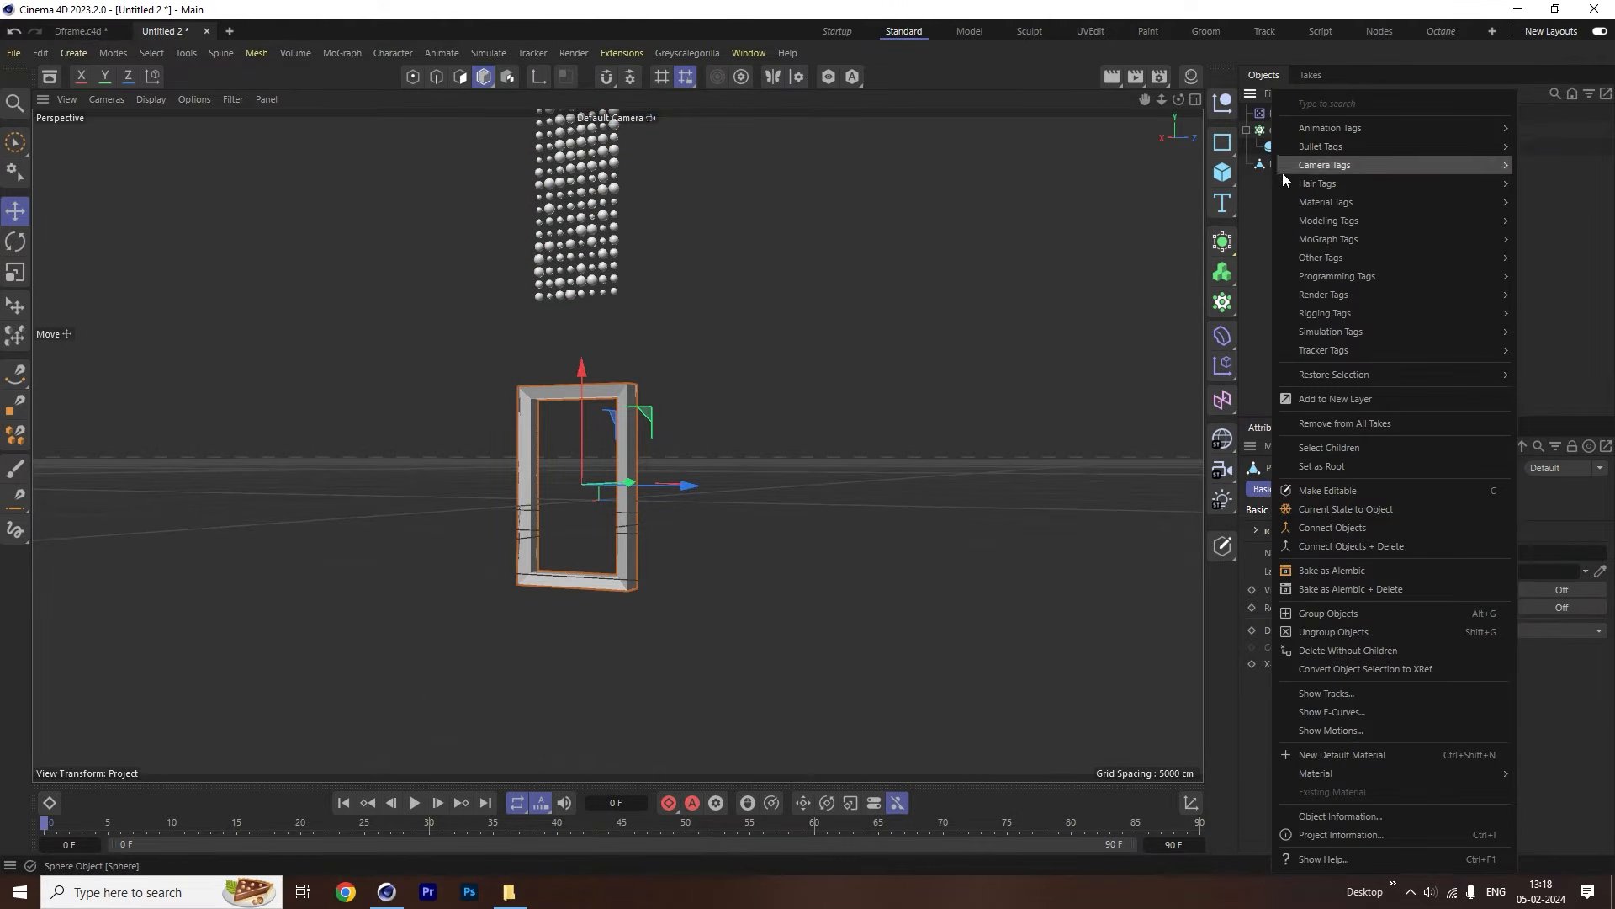
pyautogui.moveTo(1323, 168)
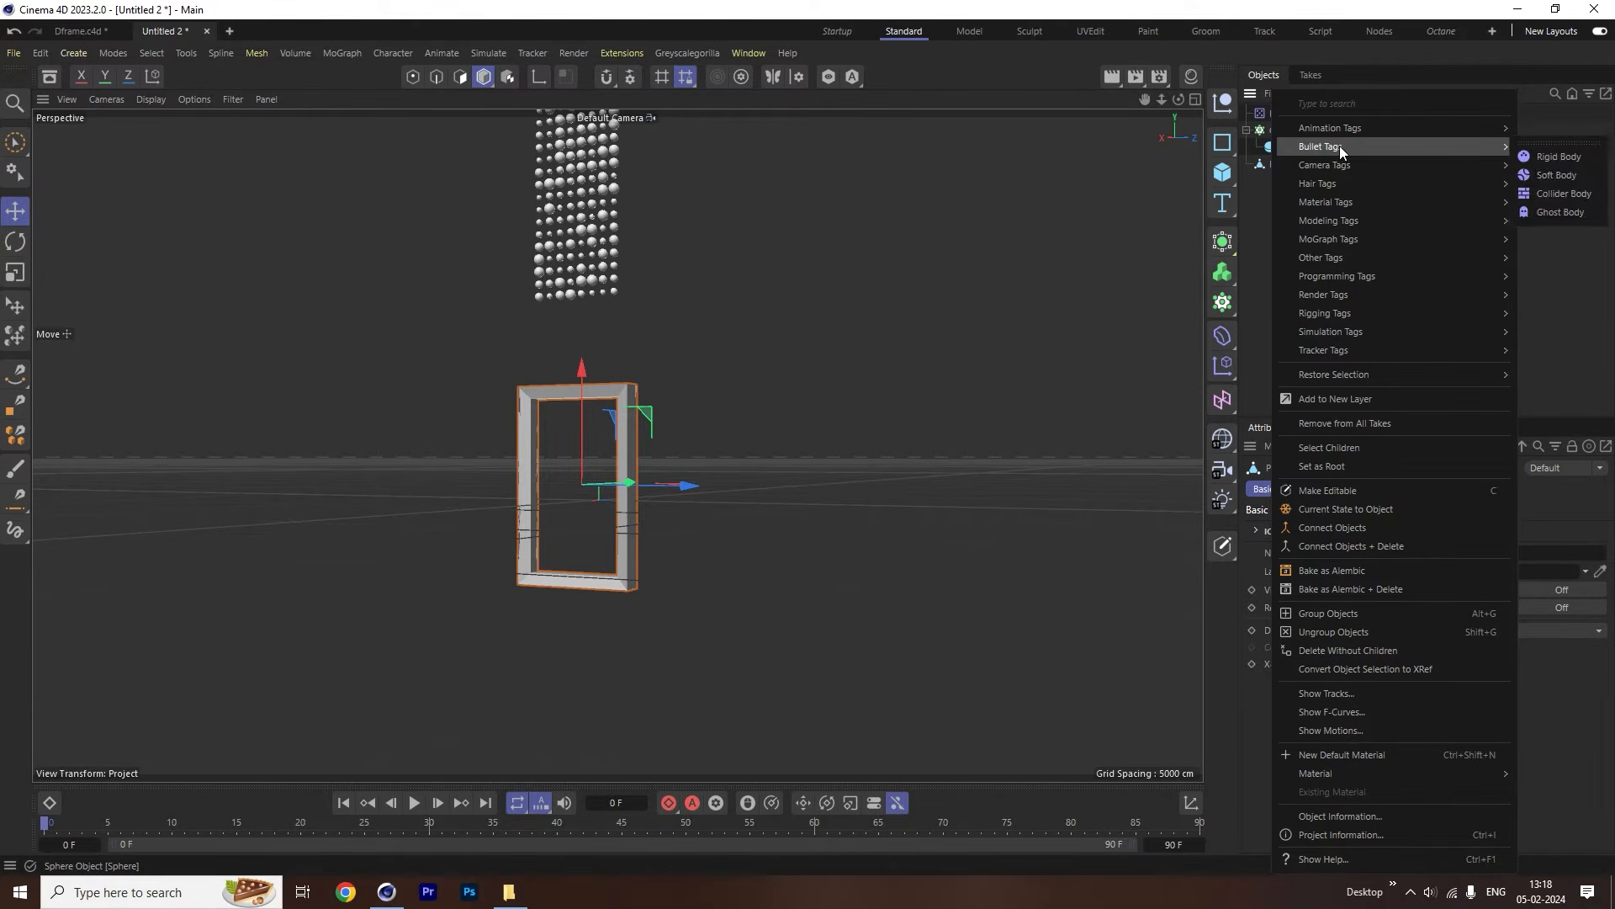
pyautogui.click(1546, 195)
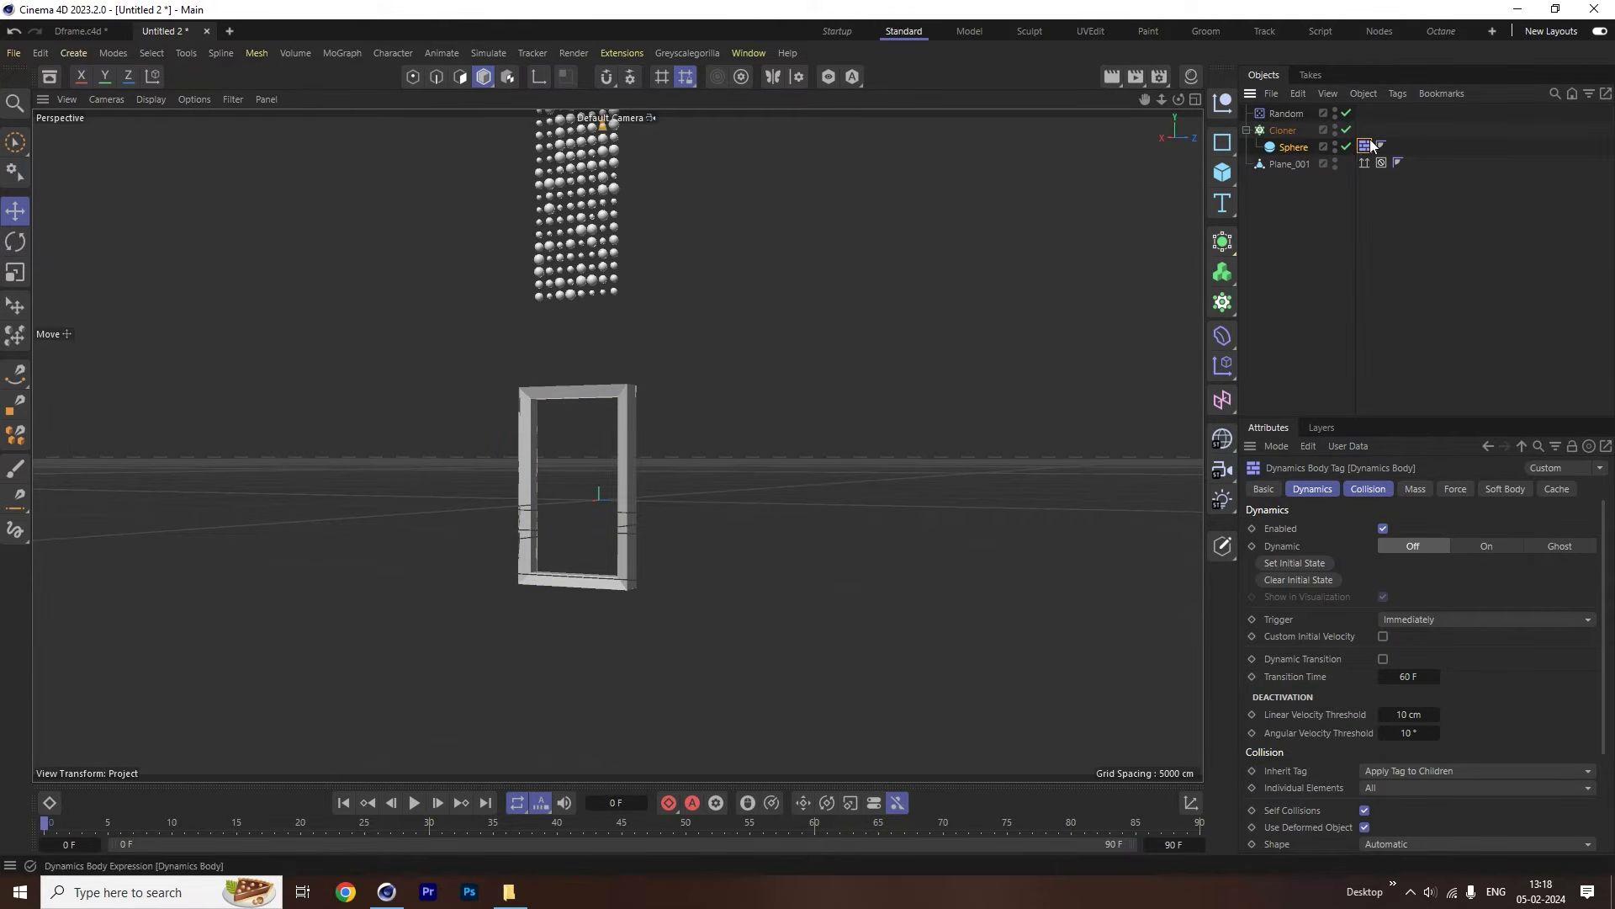
# Remove the collider tag from the sphere and give the cloner a Rigid Body tag.
pyautogui.rightClick(1292, 146)
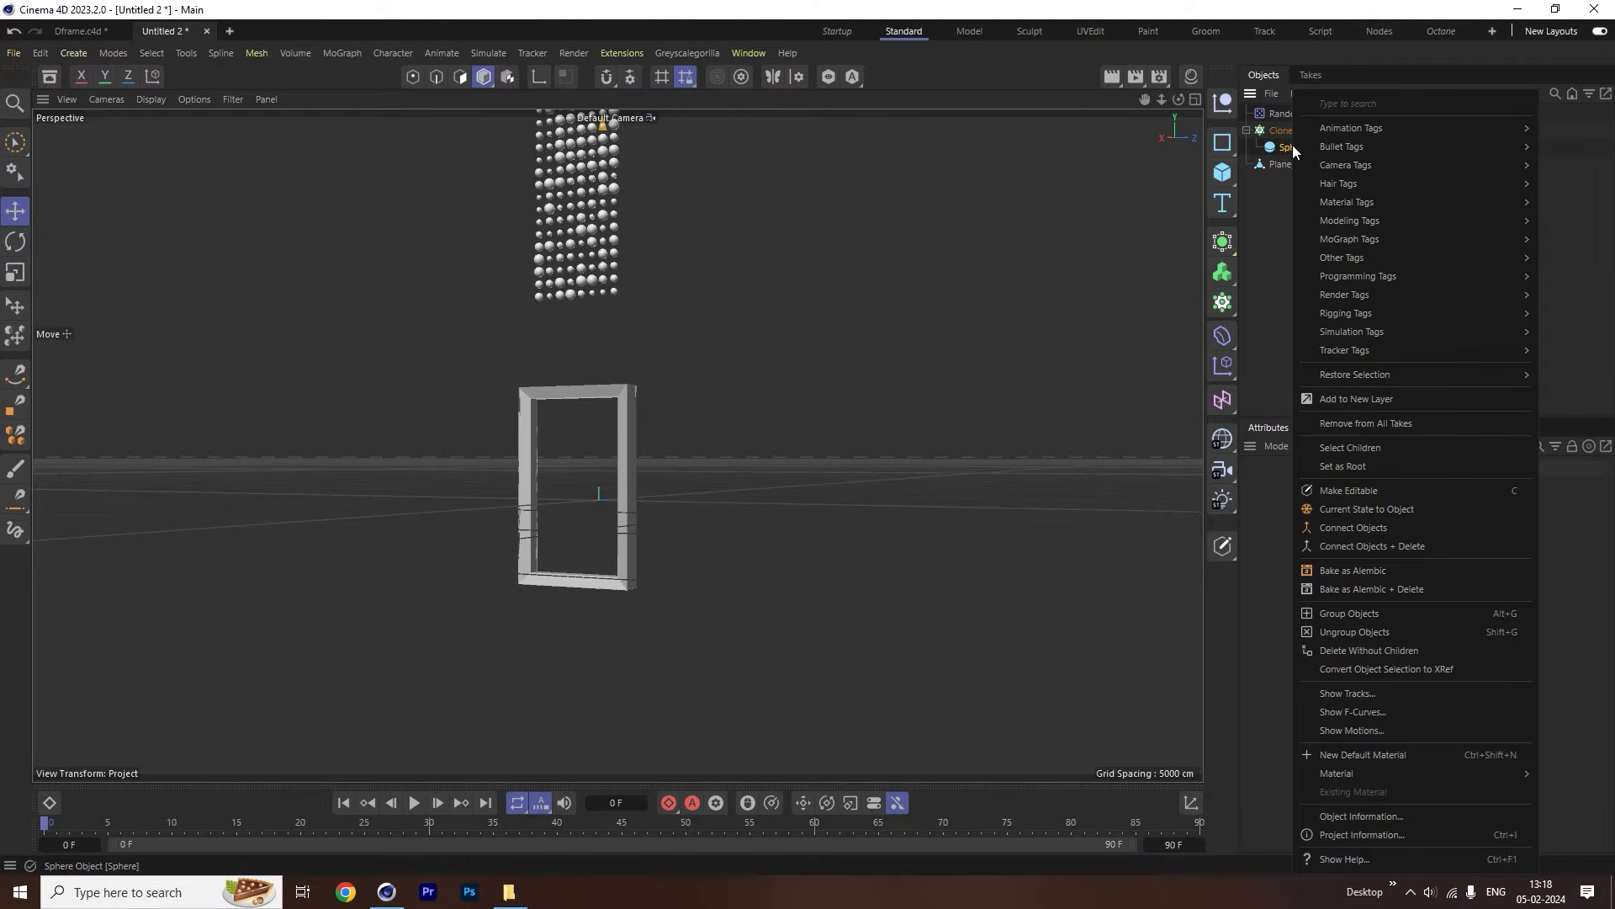
pyautogui.rightClick(1278, 129)
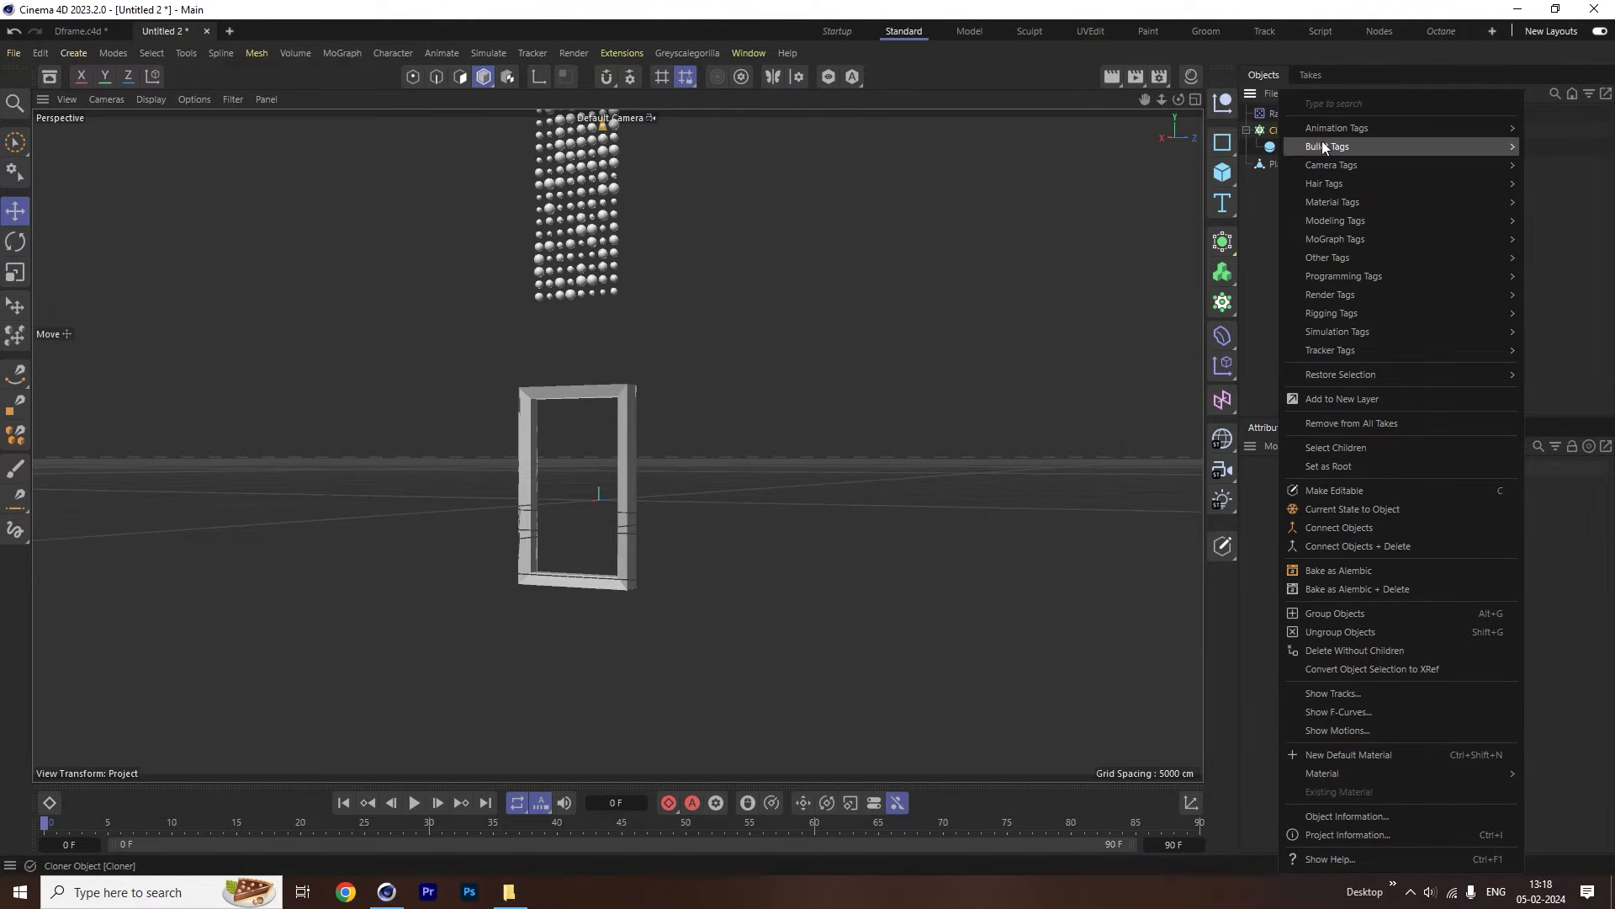
pyautogui.moveTo(1321, 146)
pyautogui.click(1229, 148)
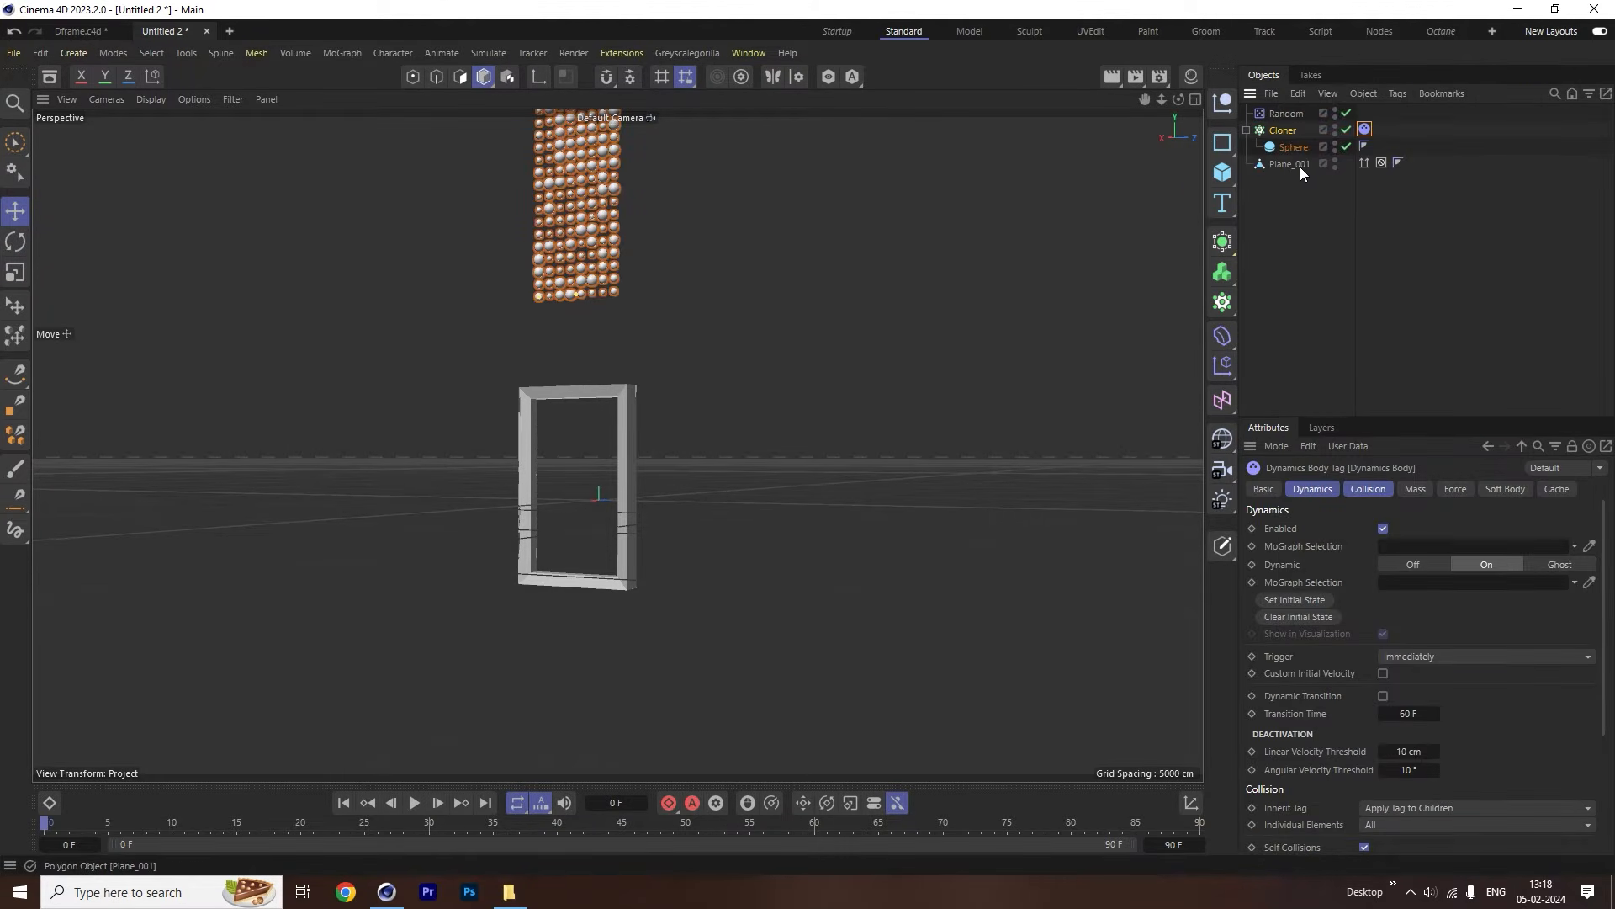
# Add a Collider Body tag to the Plane_001 frame.
pyautogui.click(1300, 167)
pyautogui.rightClick(1300, 166)
pyautogui.moveTo(1343, 204)
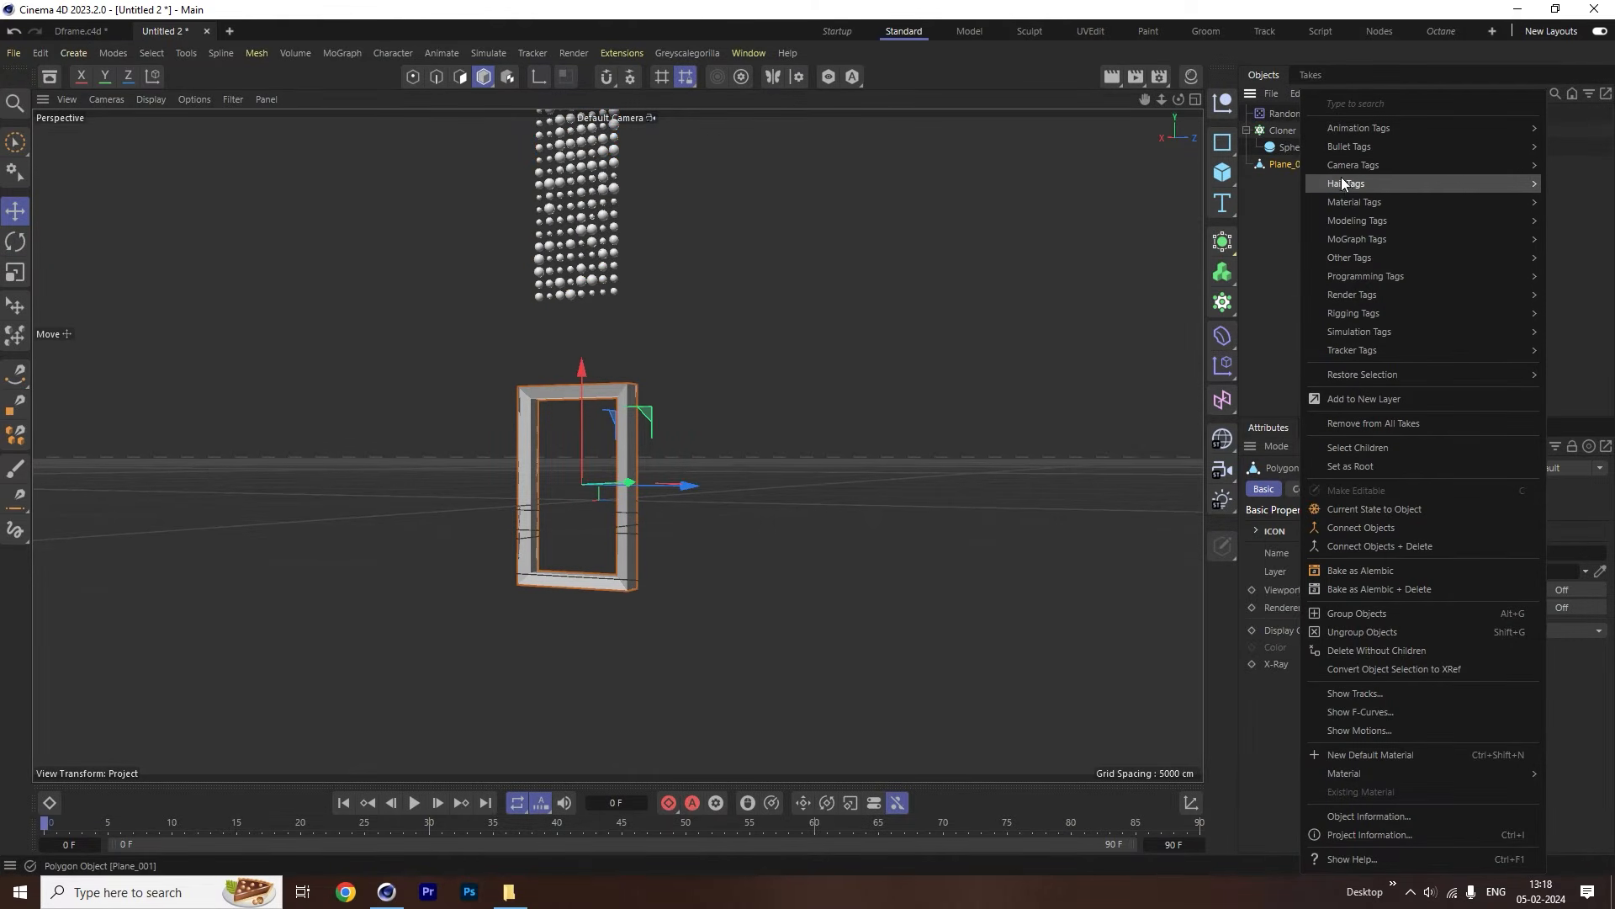
pyautogui.moveTo(1334, 152)
pyautogui.click(1254, 198)
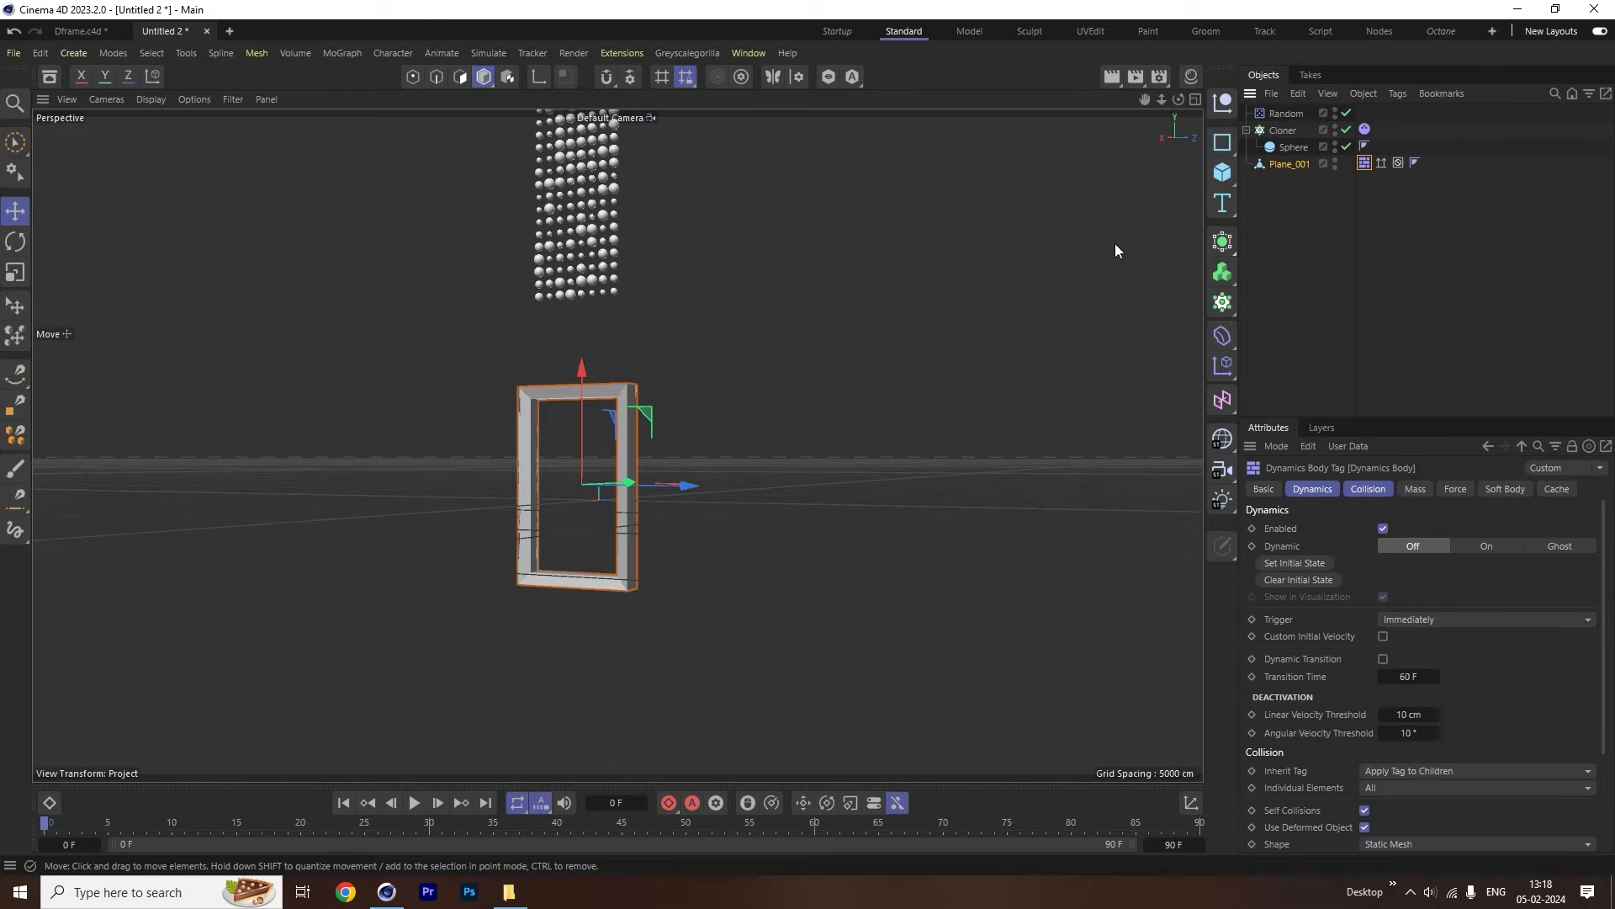
# Play the simulation to check the falling spheres and return to the first frame.
pyautogui.click(414, 802)
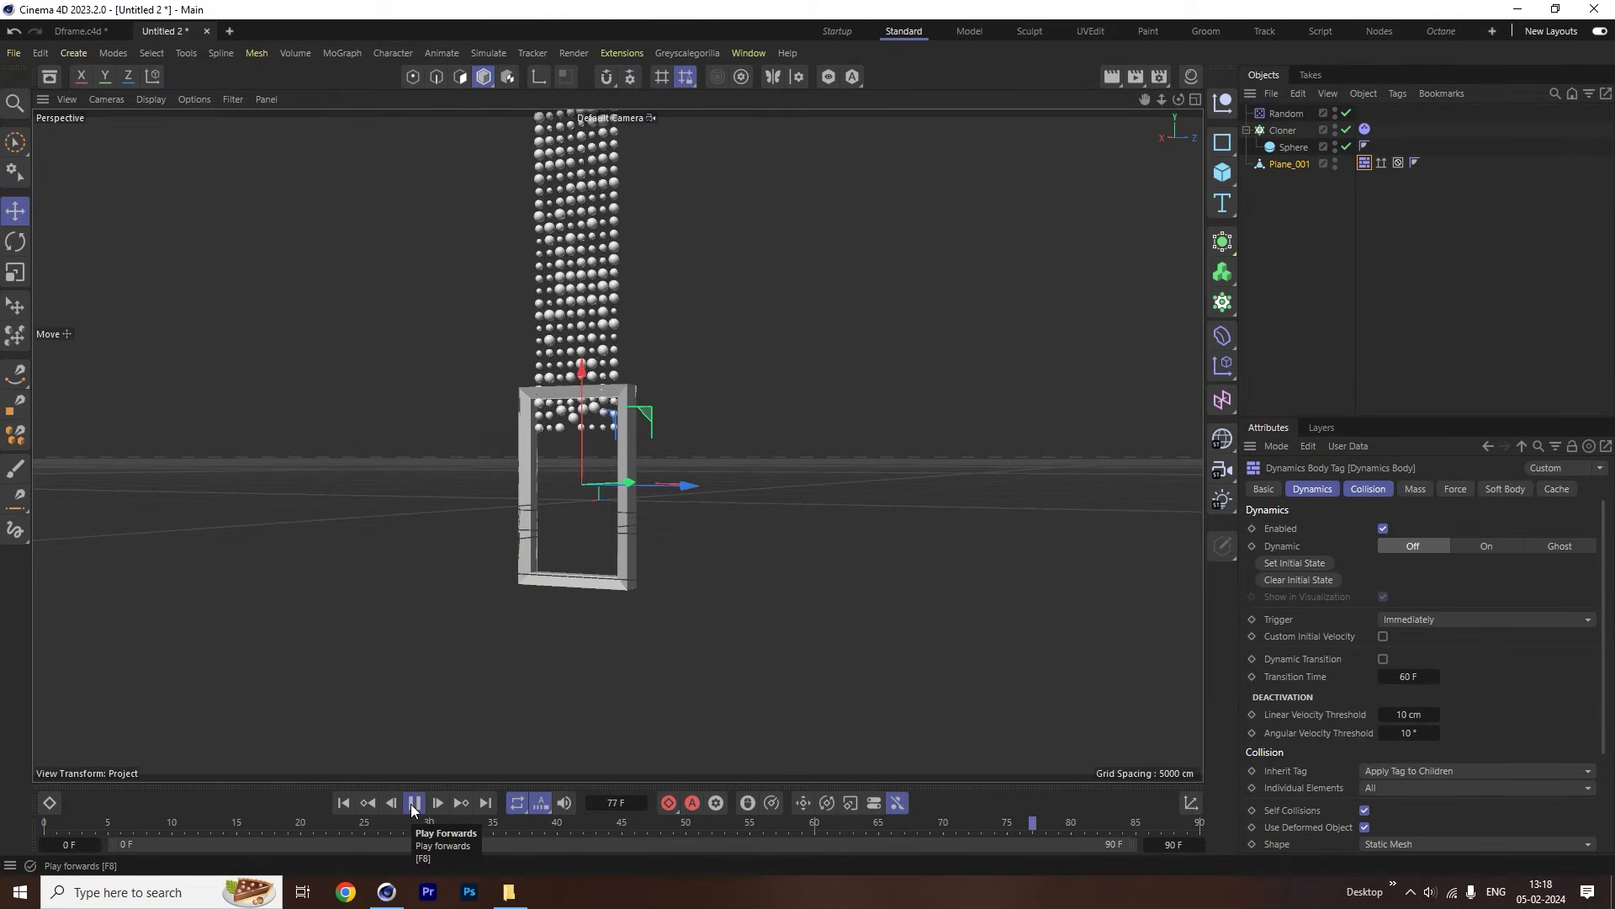
pyautogui.click(411, 806)
pyautogui.click(340, 810)
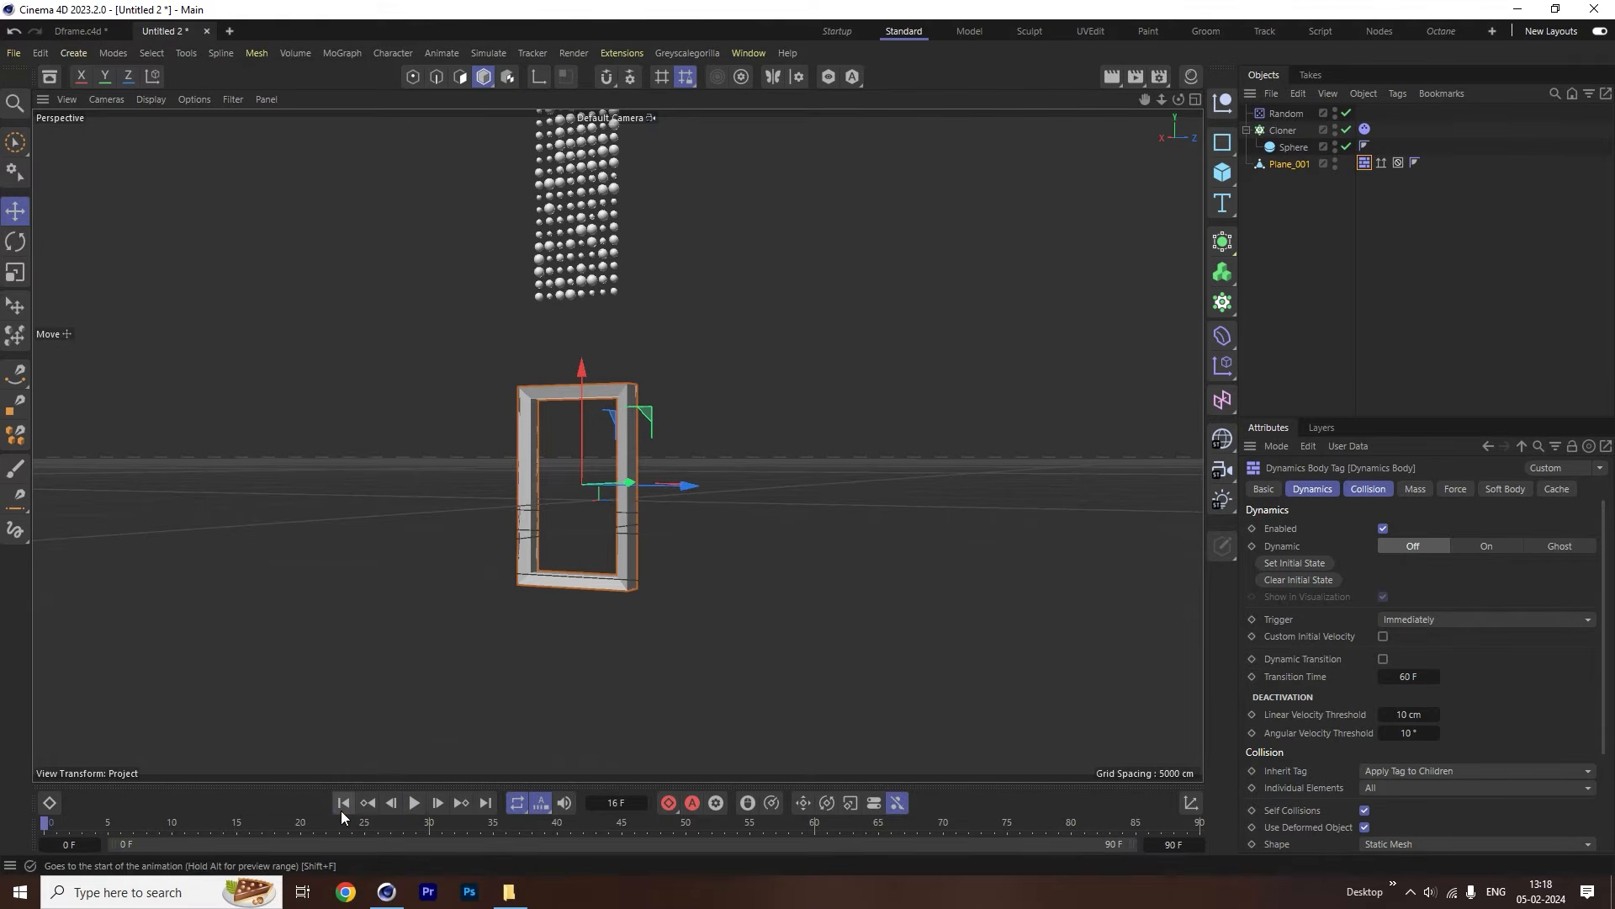
# Extend the animation's end to frame 527.
pyautogui.click(1182, 844)
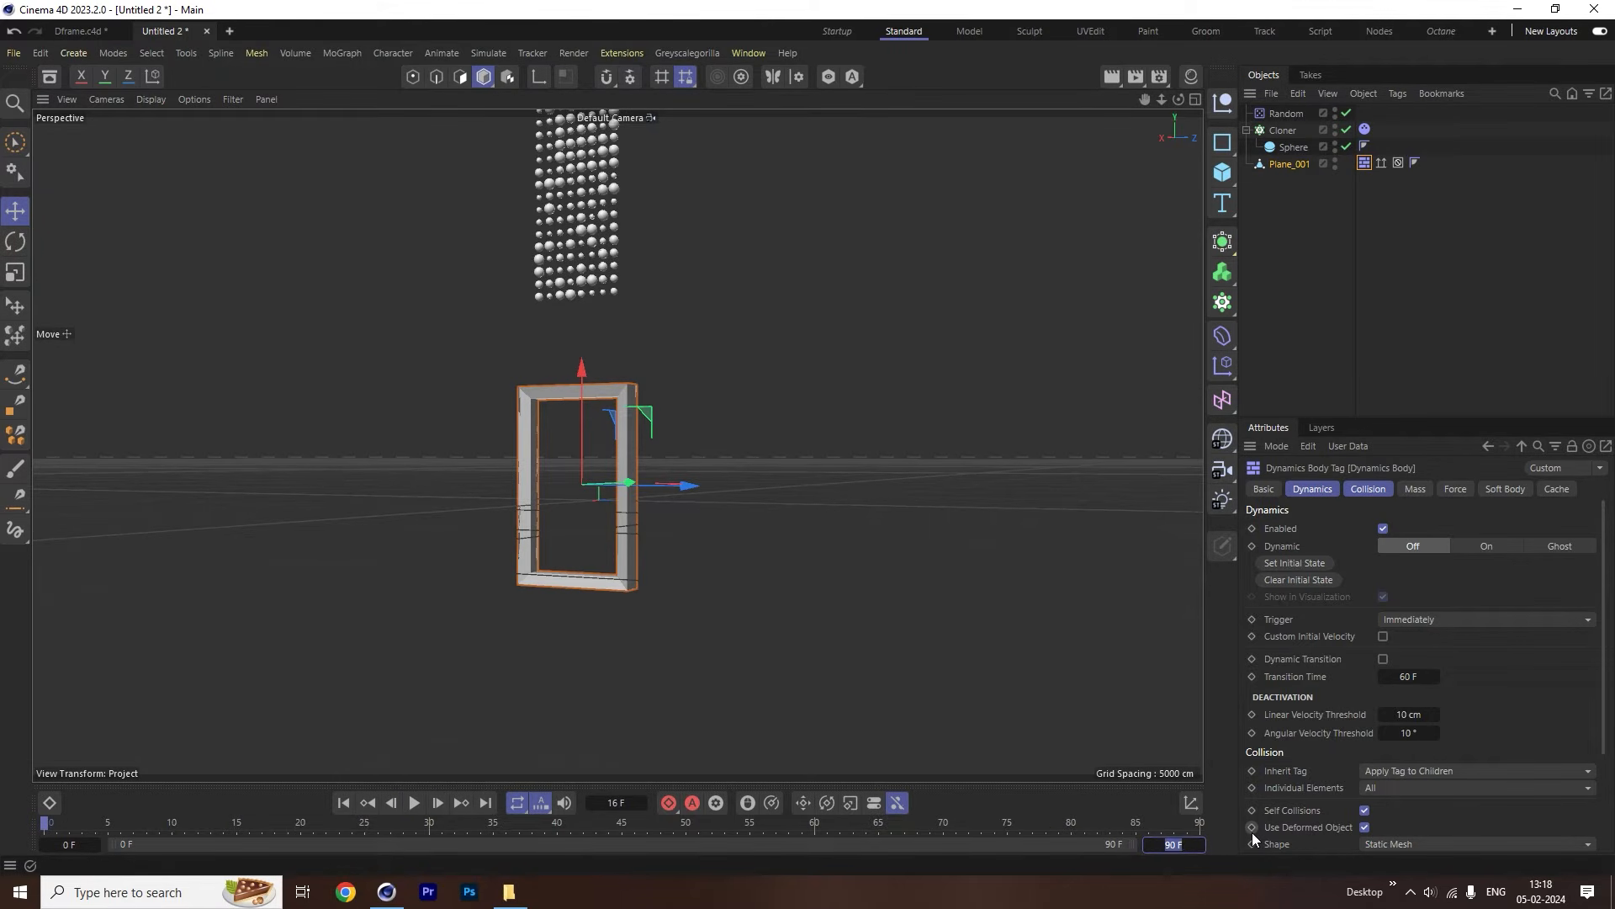
pyautogui.write('2')
pyautogui.press('BackSpace')
pyautogui.write('527')
pyautogui.click(1017, 652)
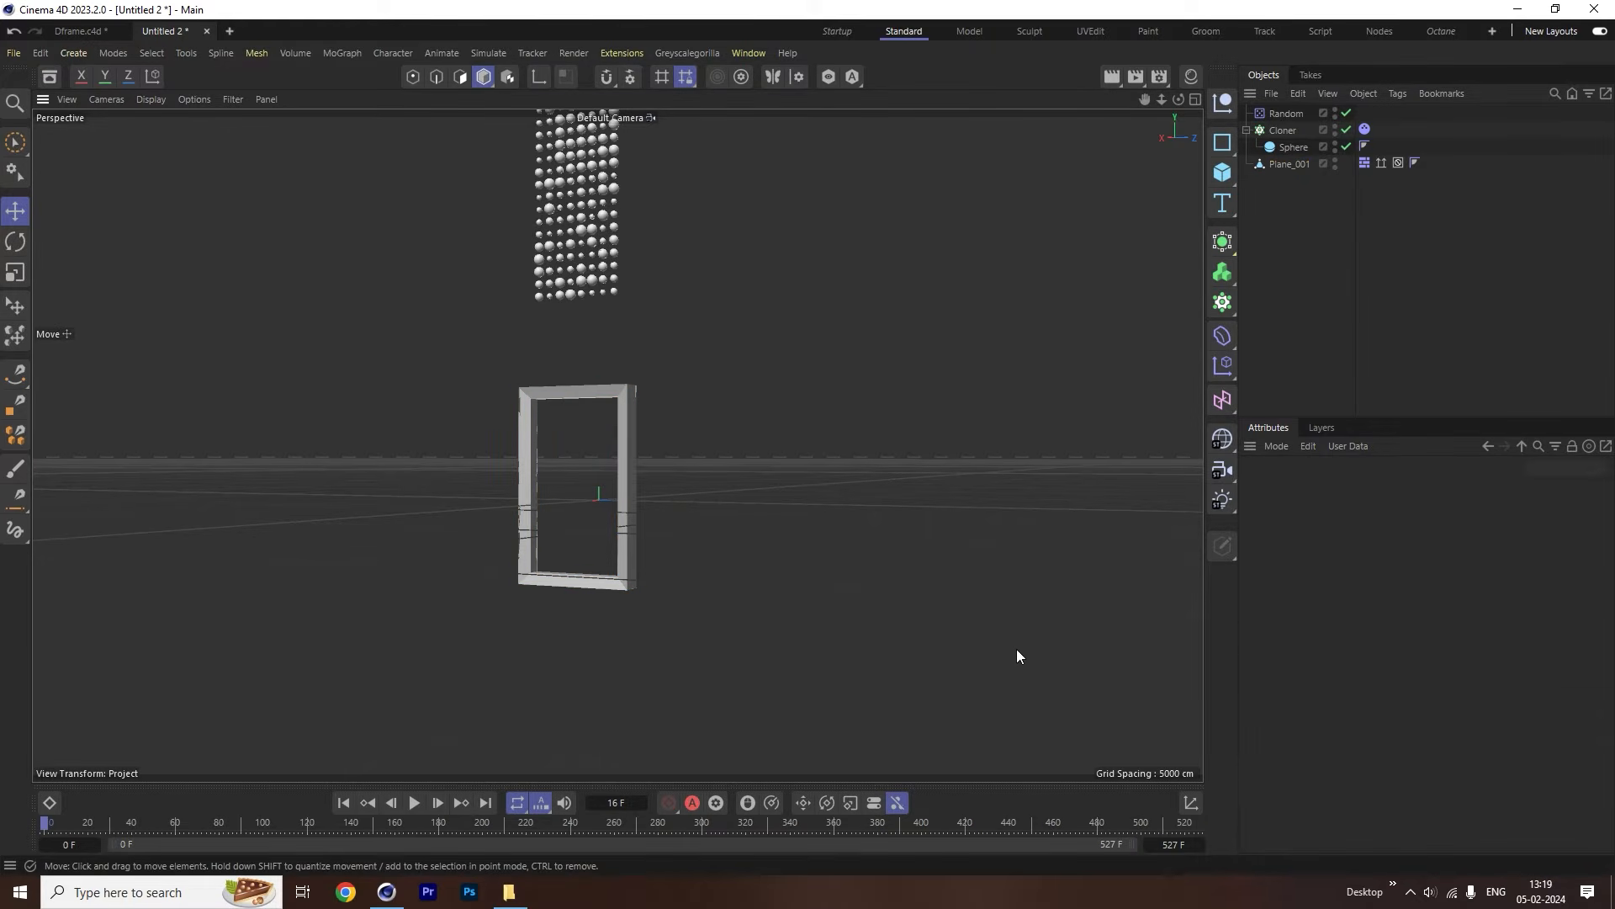
# Play the extended simulation to examine how the spheres fall into the frame, and rewind to the start.
pyautogui.click(414, 804)
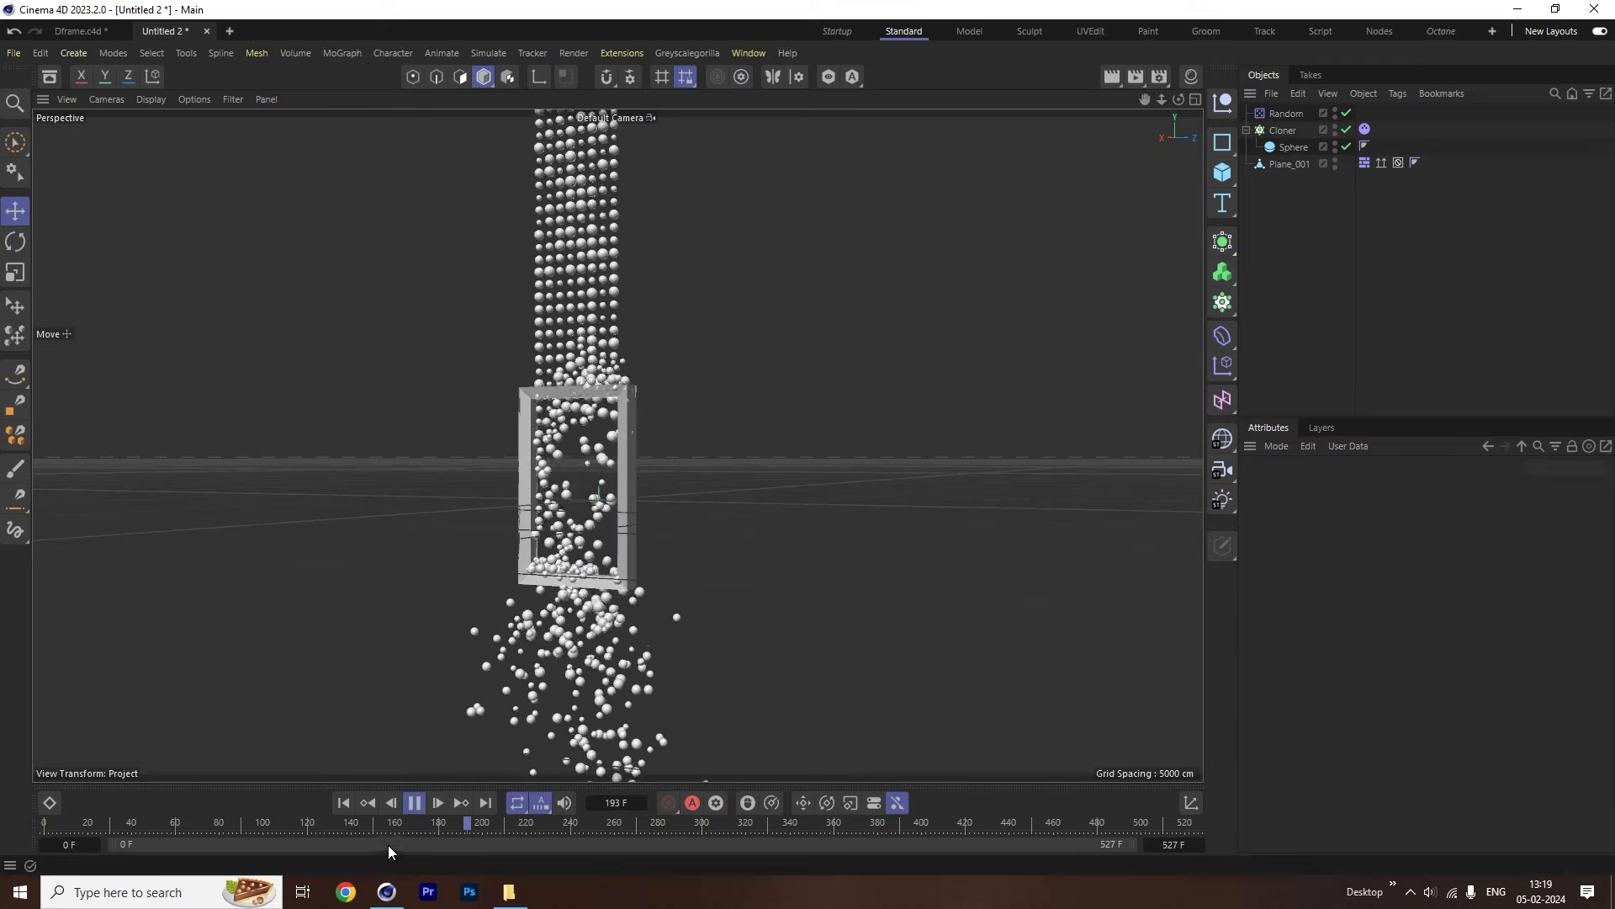
pyautogui.click(413, 804)
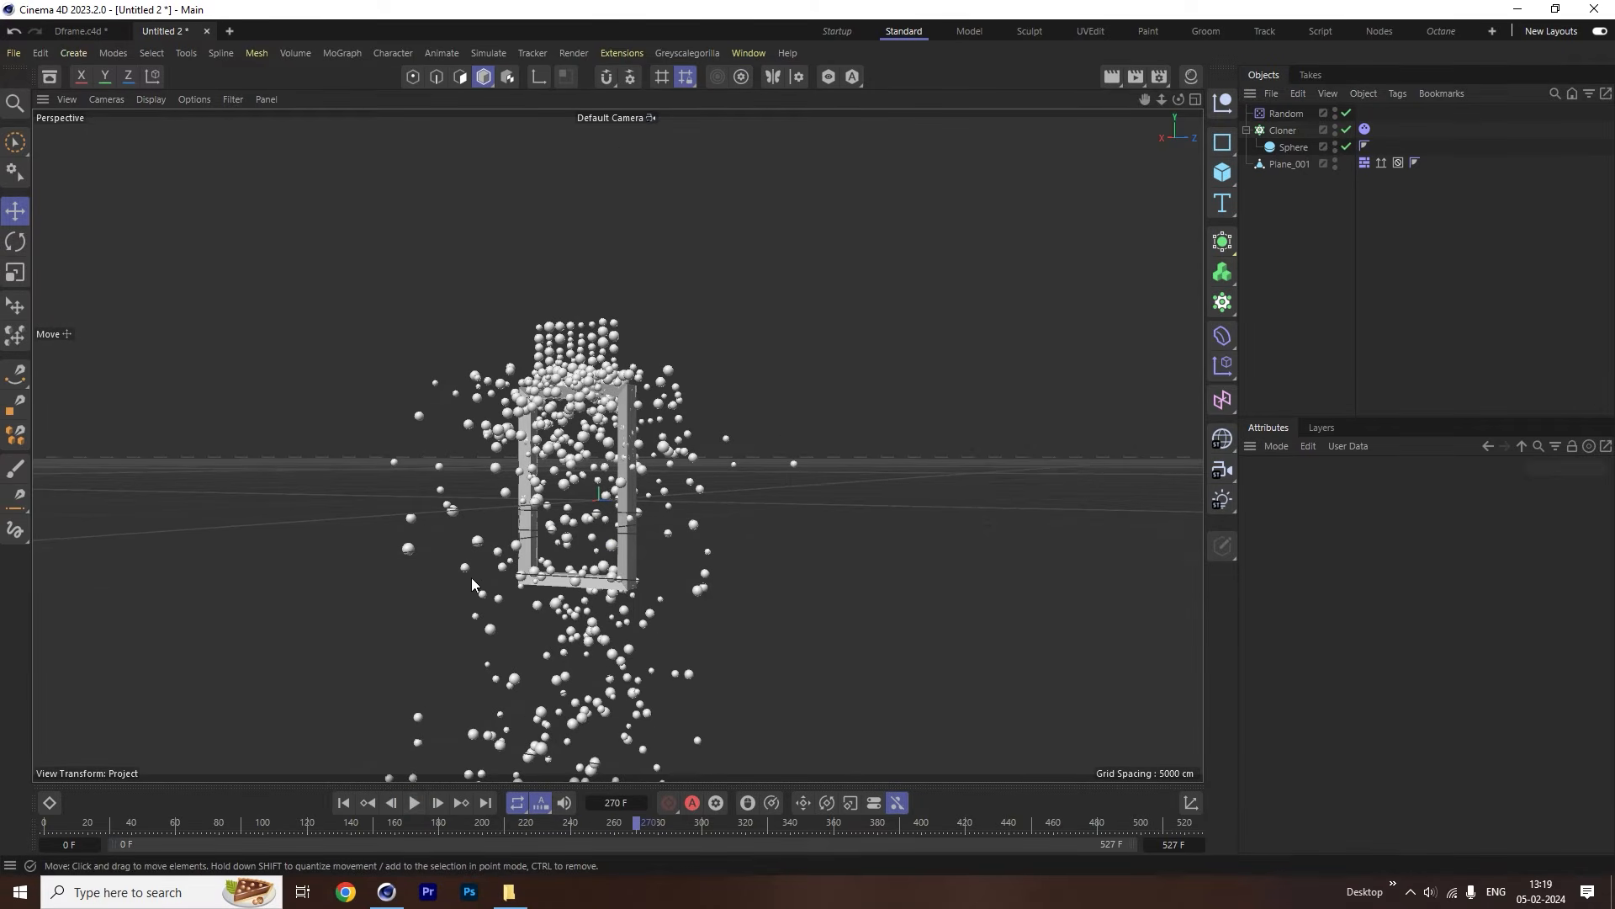
pyautogui.click(342, 803)
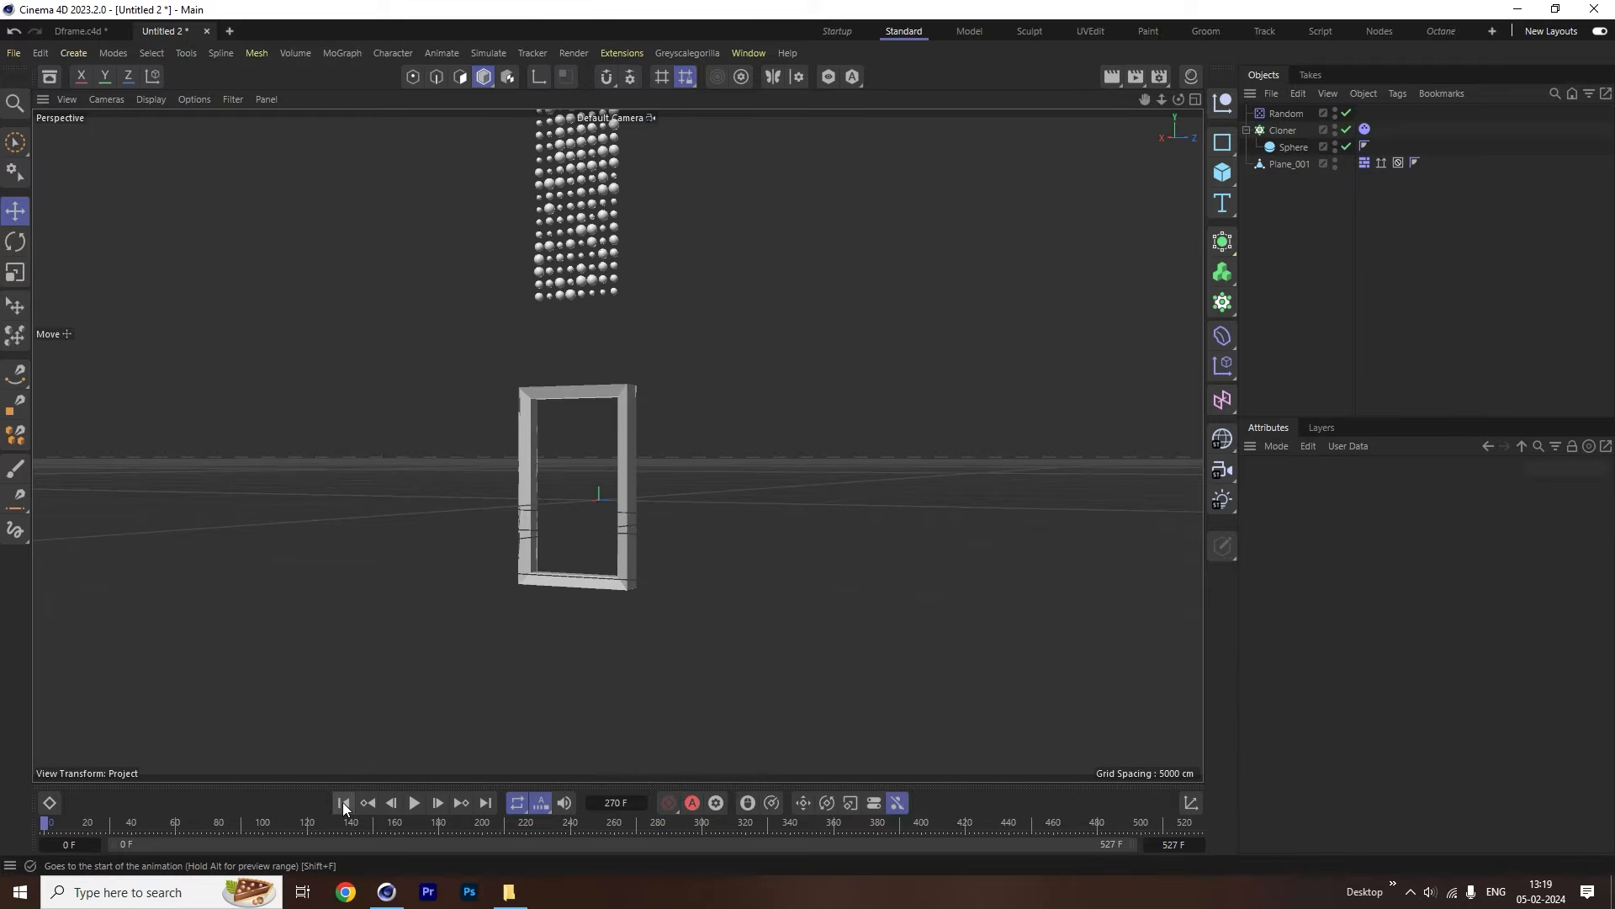
# Shrink the cloned Sphere to about 64% of its size and set the Random effector's scale to 0.96.
pyautogui.click(1288, 114)
pyautogui.moveTo(1373, 673); pyautogui.dragTo(1357, 674)
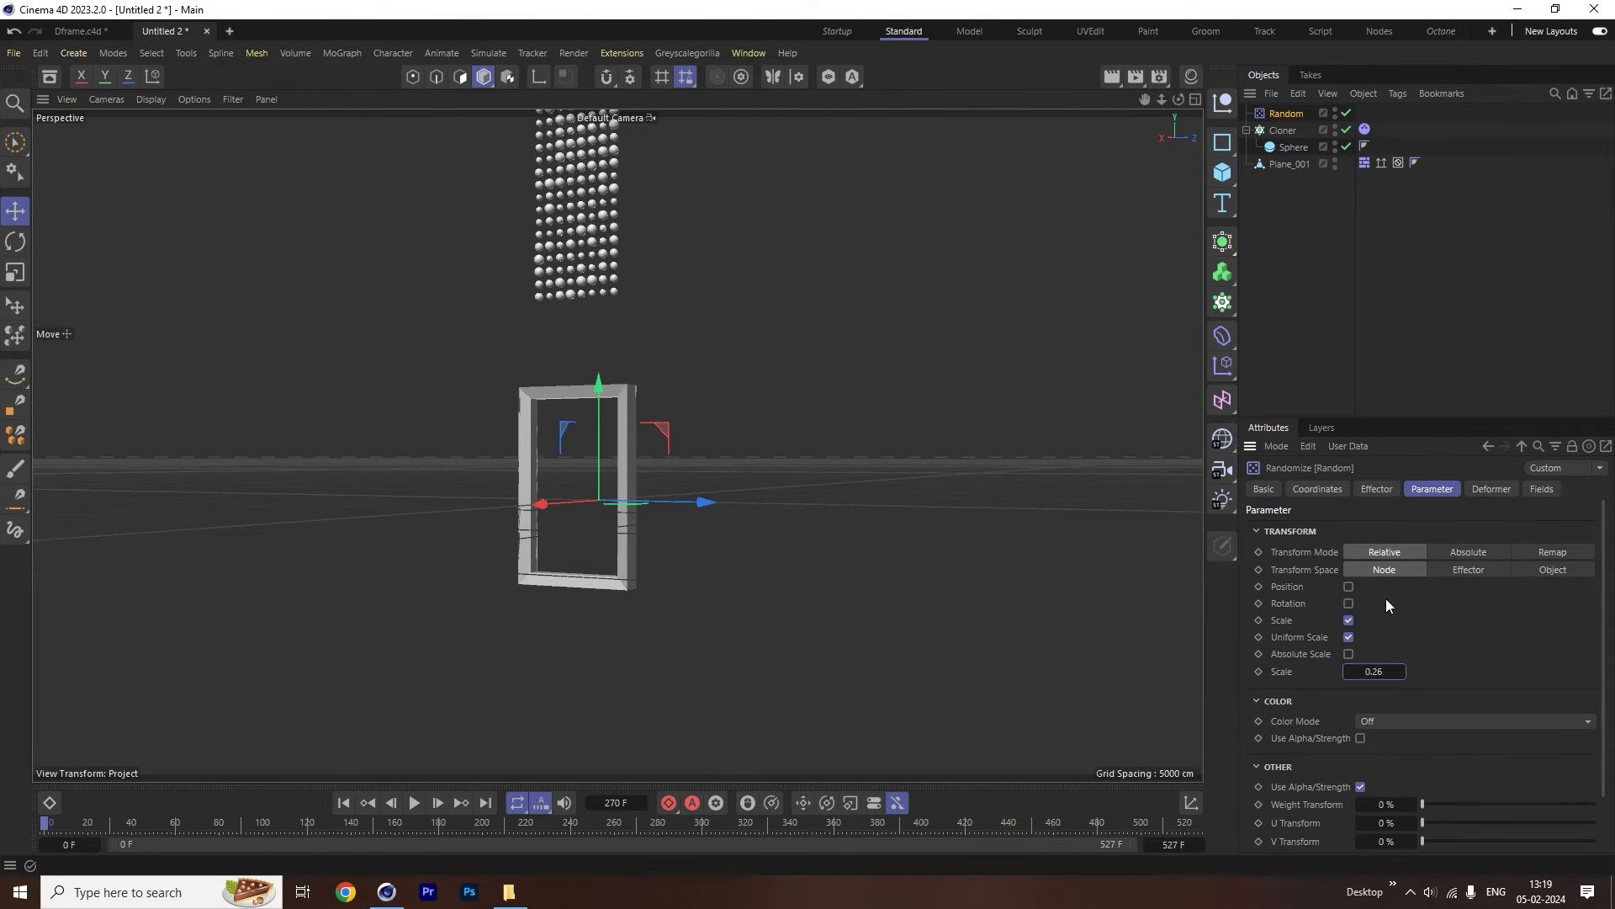
pyautogui.click(1293, 147)
pyautogui.click(16, 272)
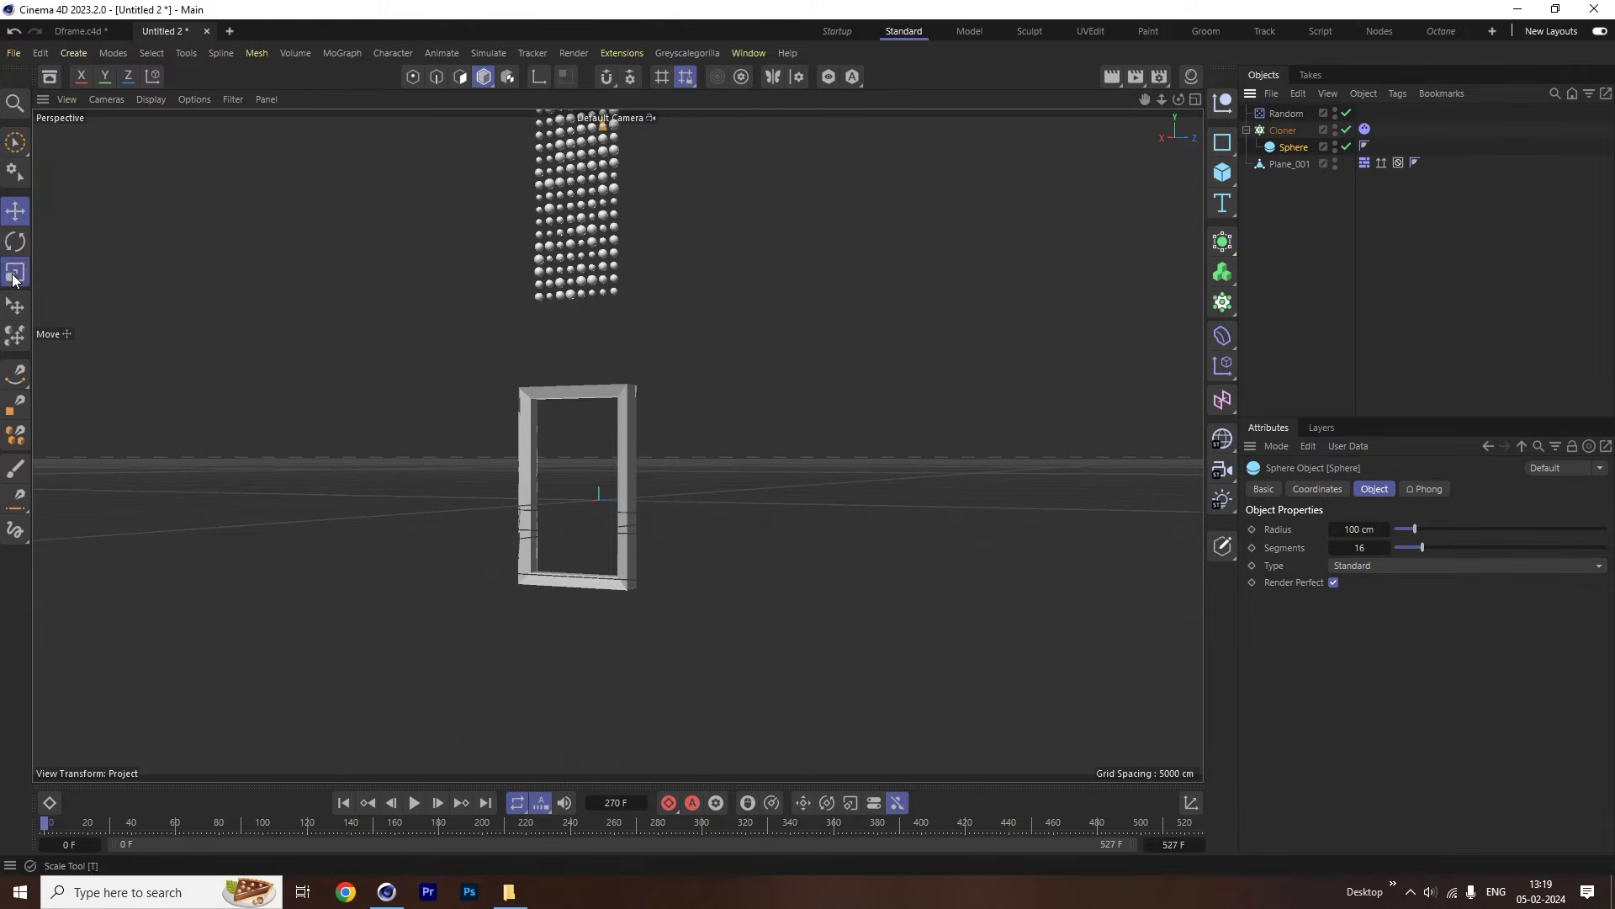
pyautogui.moveTo(776, 259); pyautogui.dragTo(618, 373)
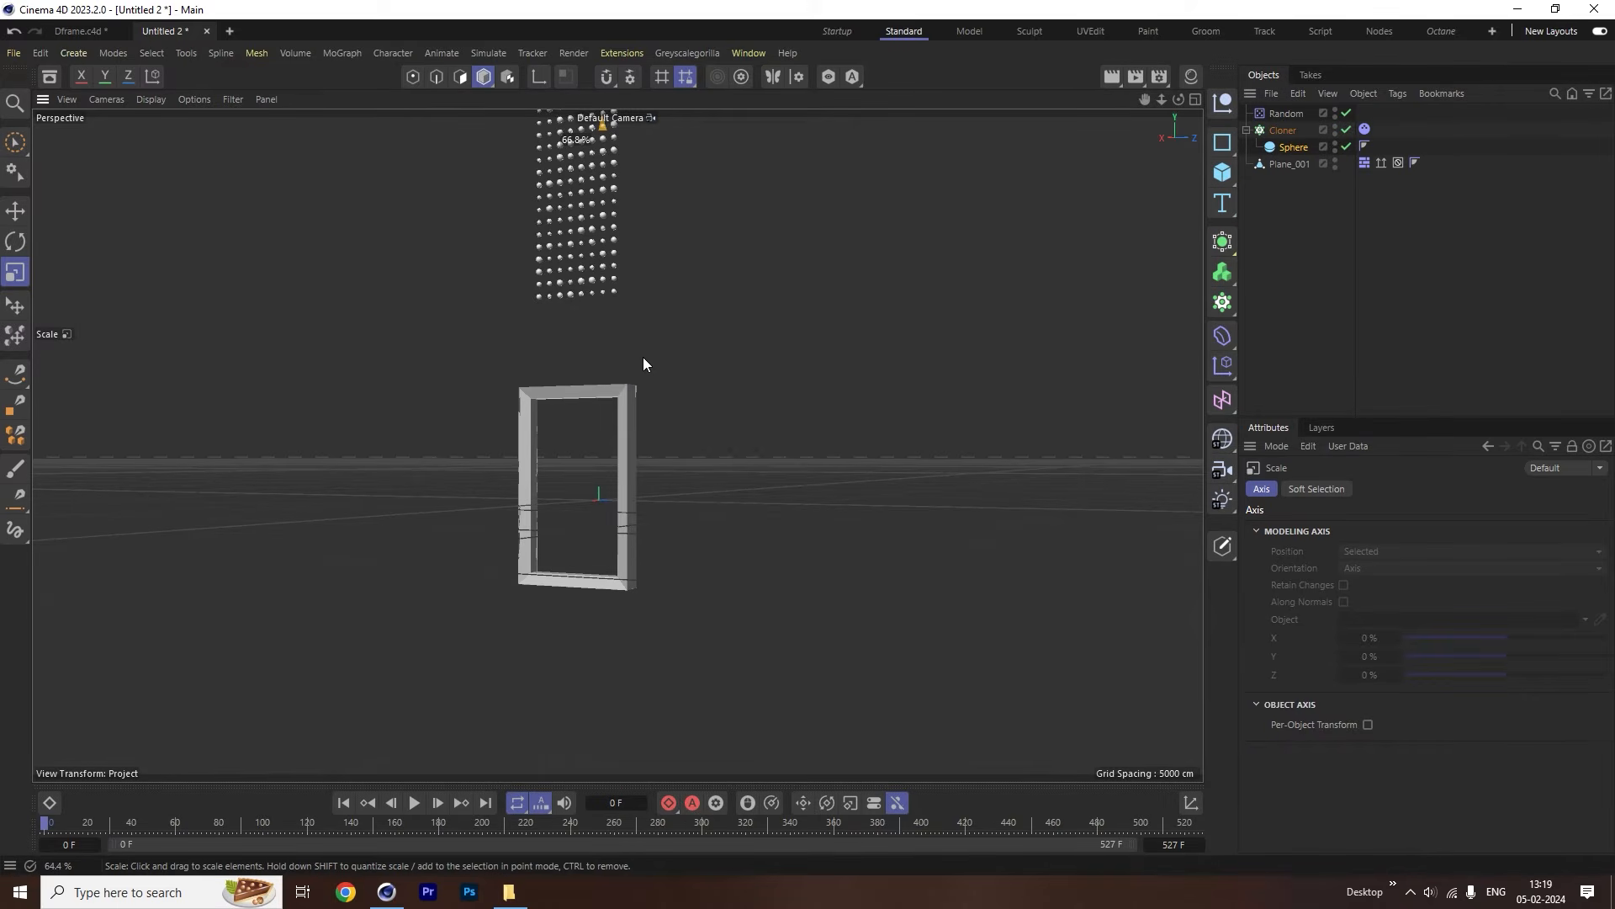
pyautogui.click(1286, 113)
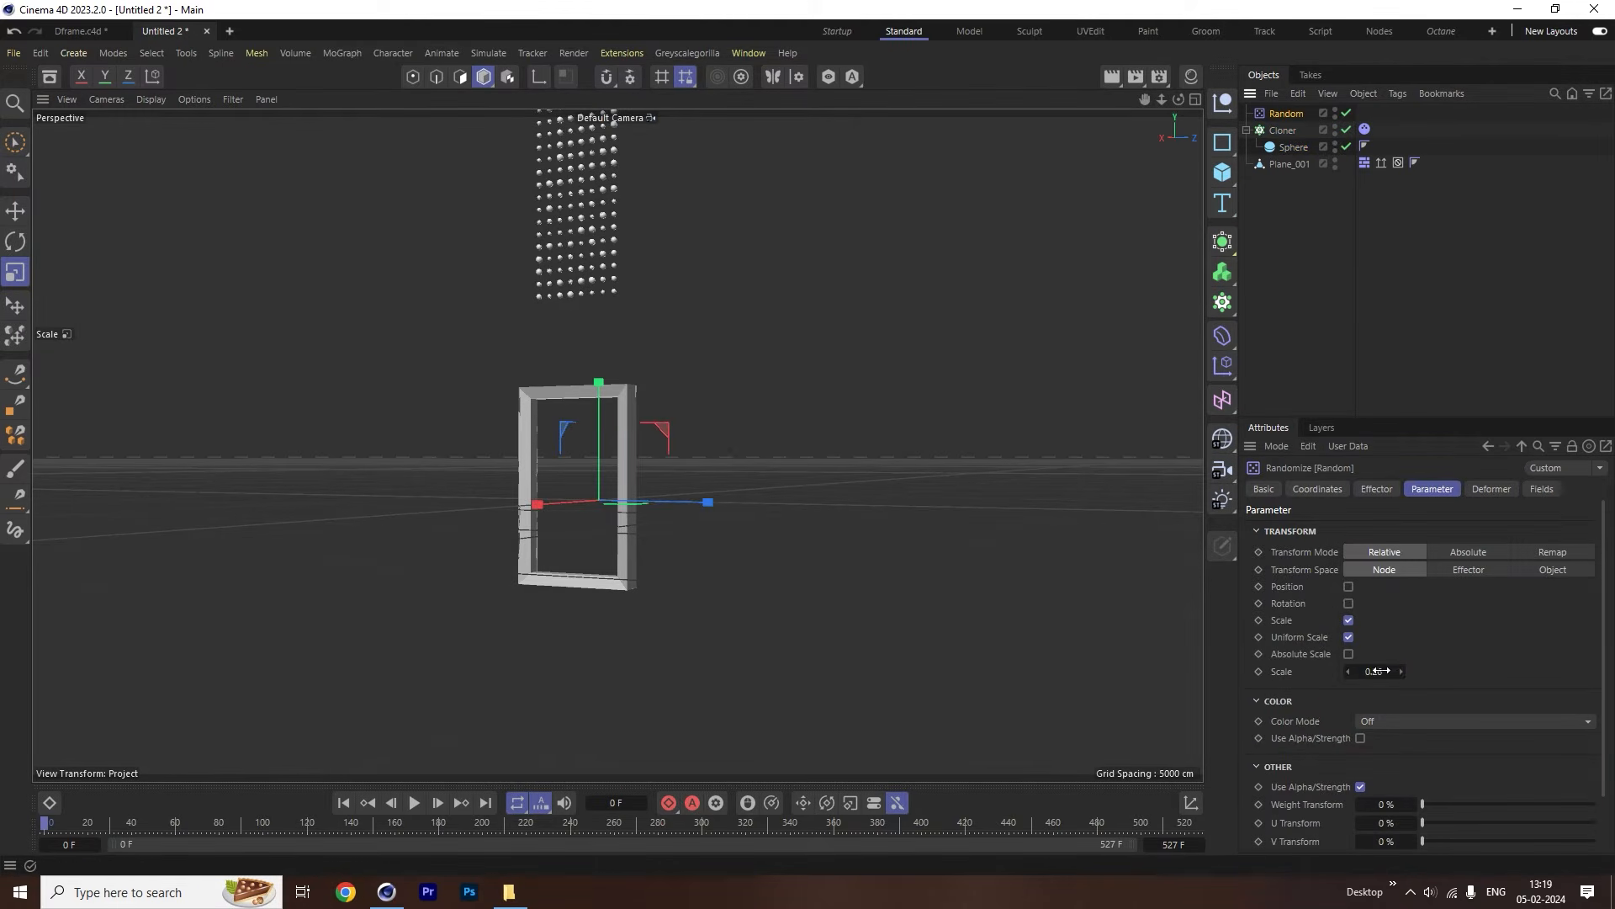
pyautogui.moveTo(1377, 671); pyautogui.dragTo(1435, 671)
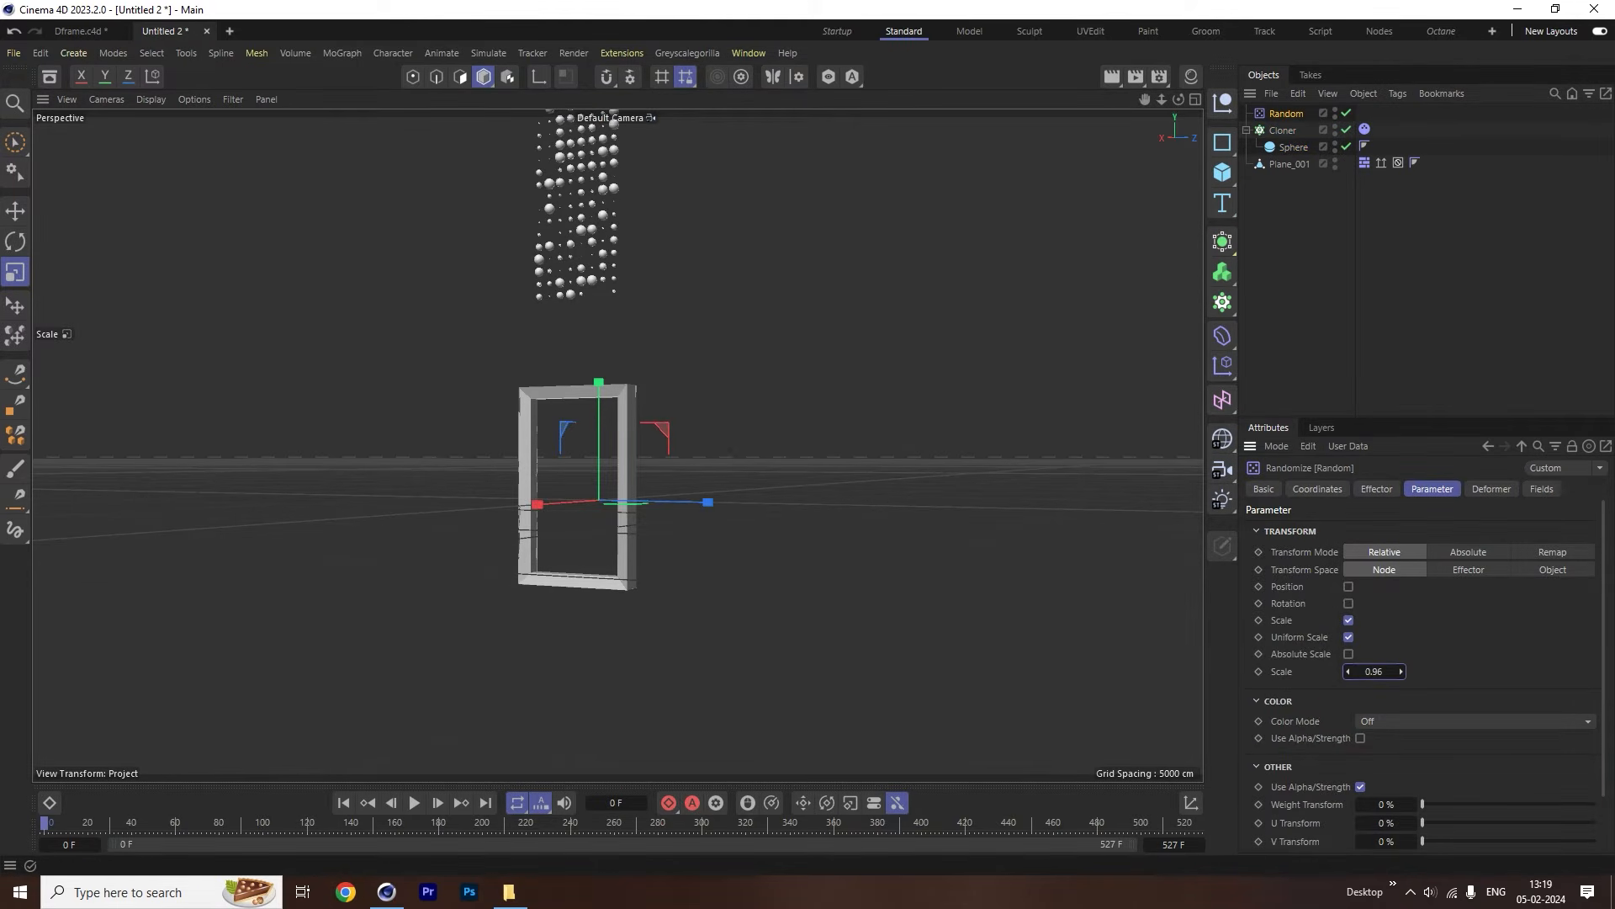
# Play the simulation to check how the resized spheres fall, and return to the first frame.
pyautogui.click(413, 806)
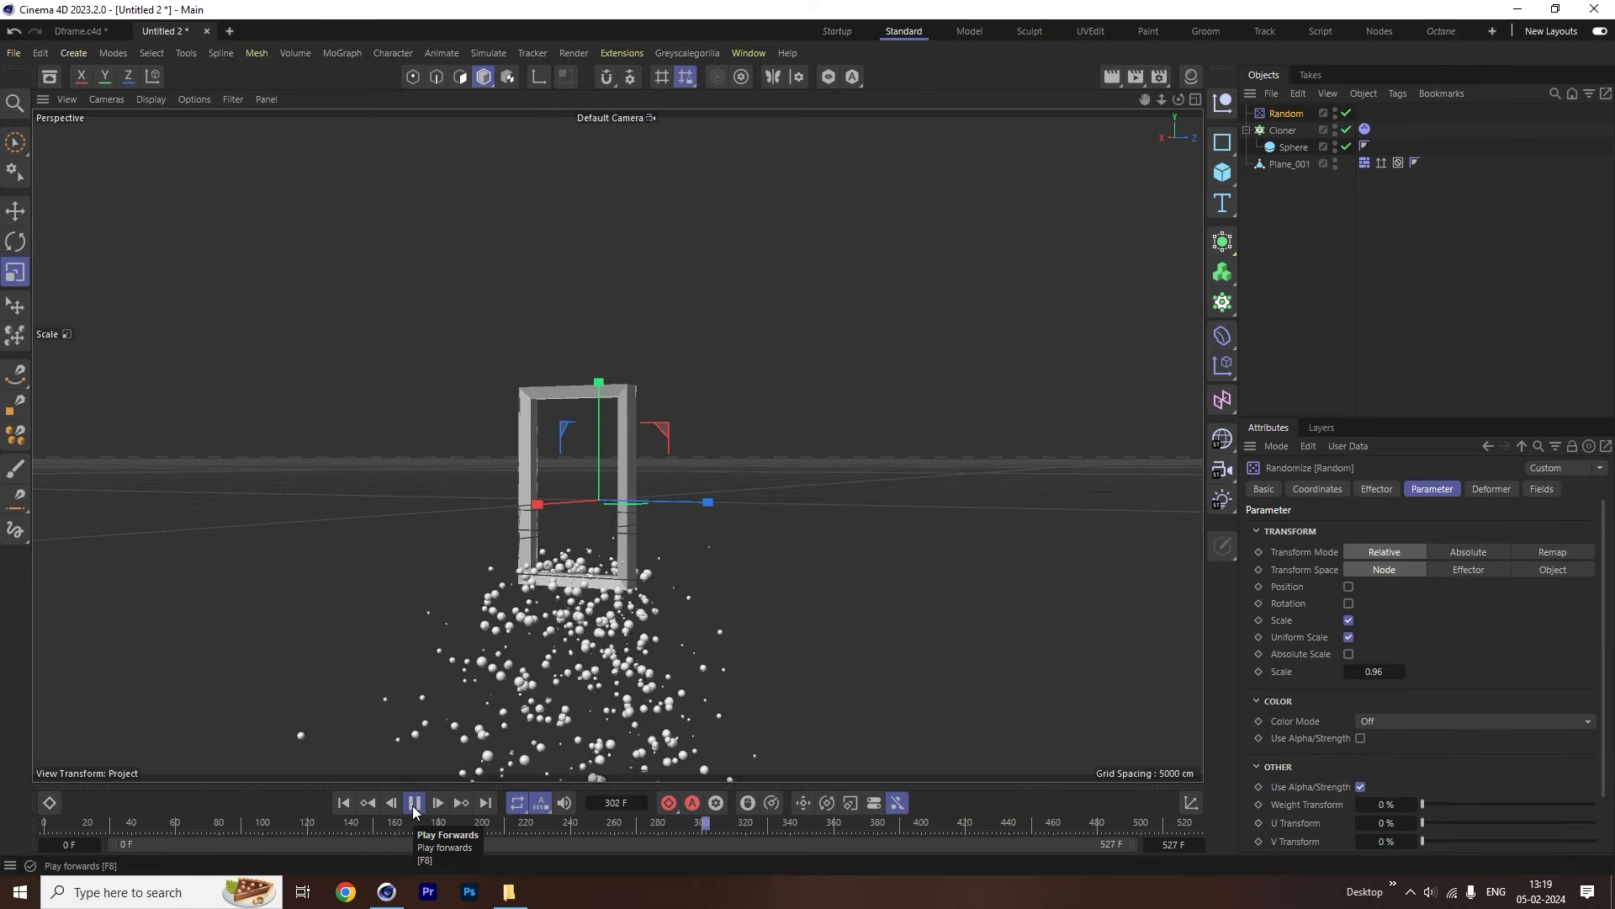
pyautogui.click(414, 803)
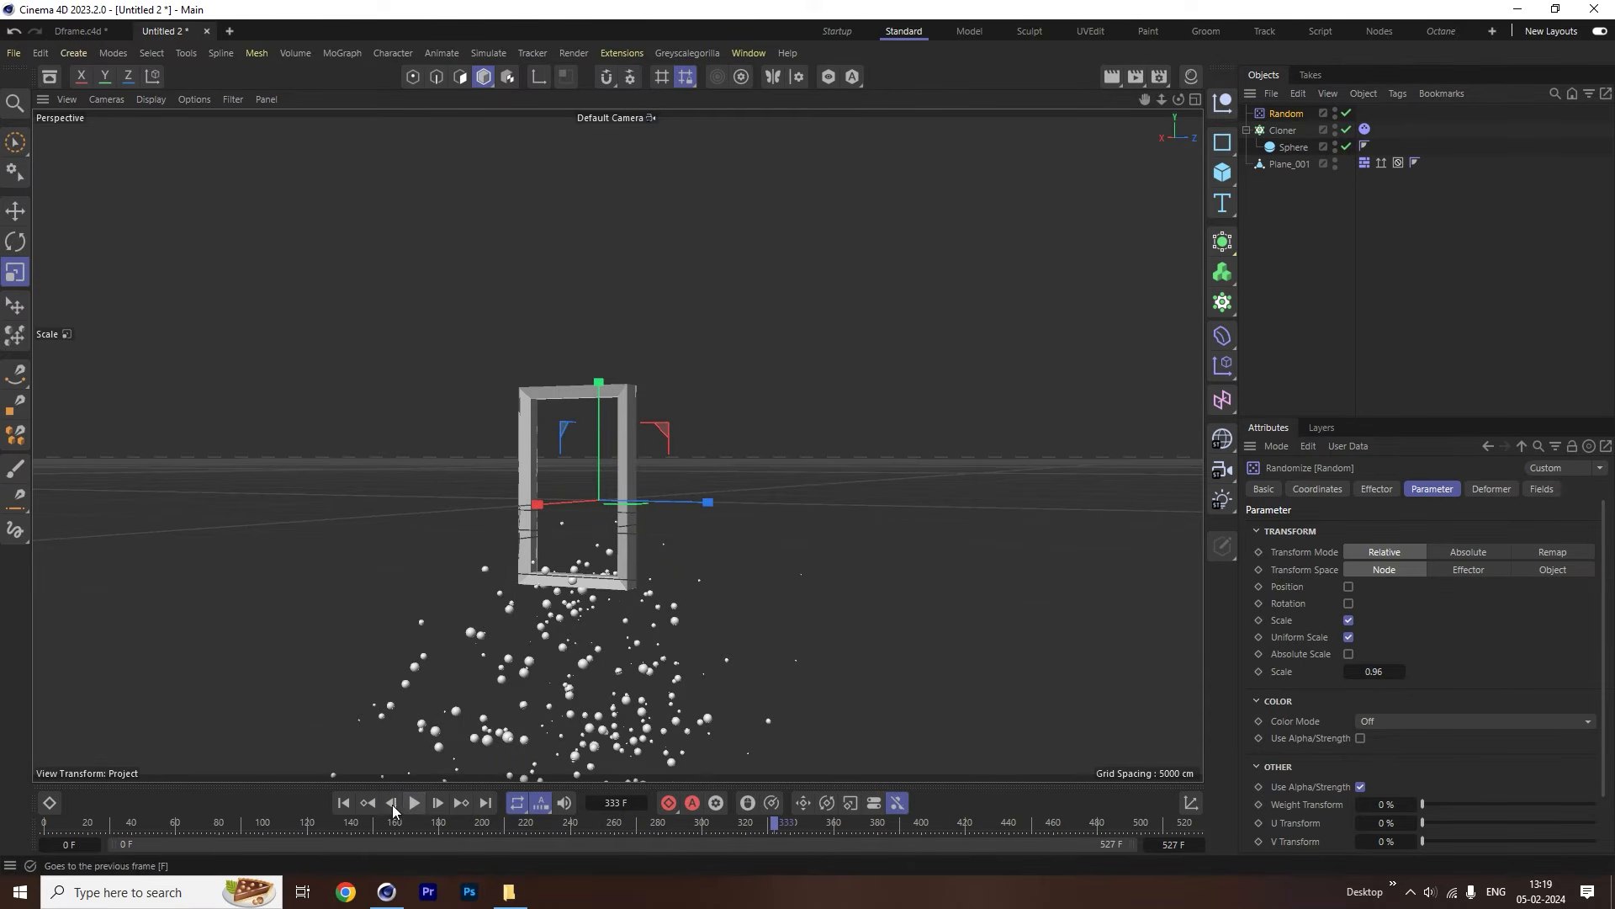
pyautogui.click(345, 804)
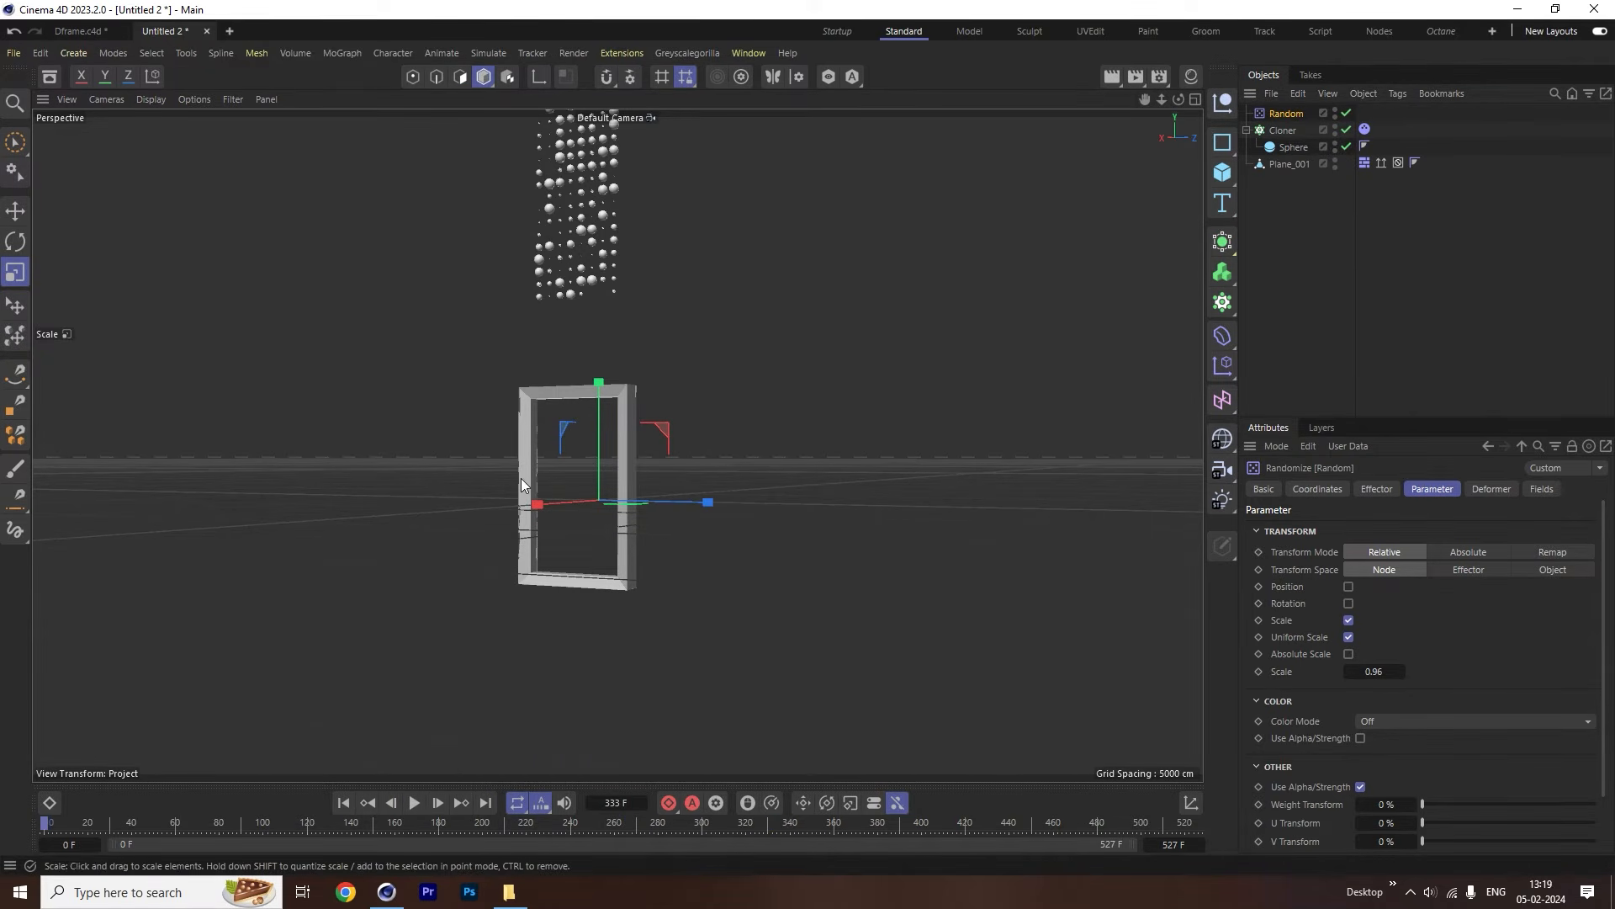
# Add a Plane with -X orientation and stretch it to about 4737 cm wide and 3038 cm high.
pyautogui.keyDown('alt'); pyautogui.moveTo(521, 478); pyautogui.dragTo(922, 405); pyautogui.keyUp('alt')
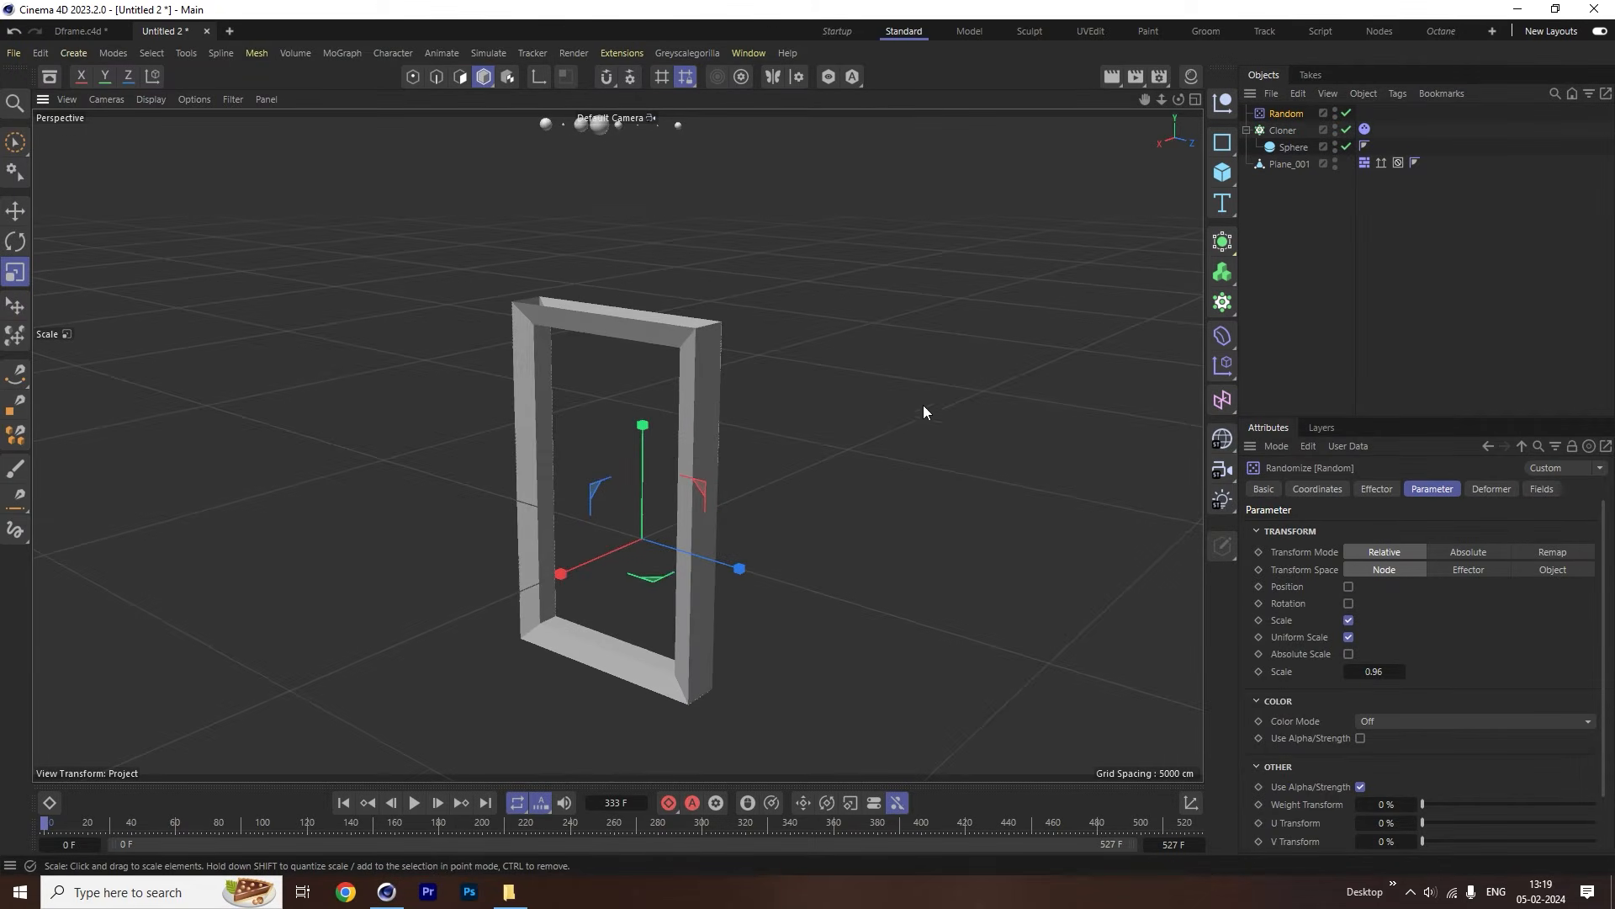
pyautogui.click(1223, 173)
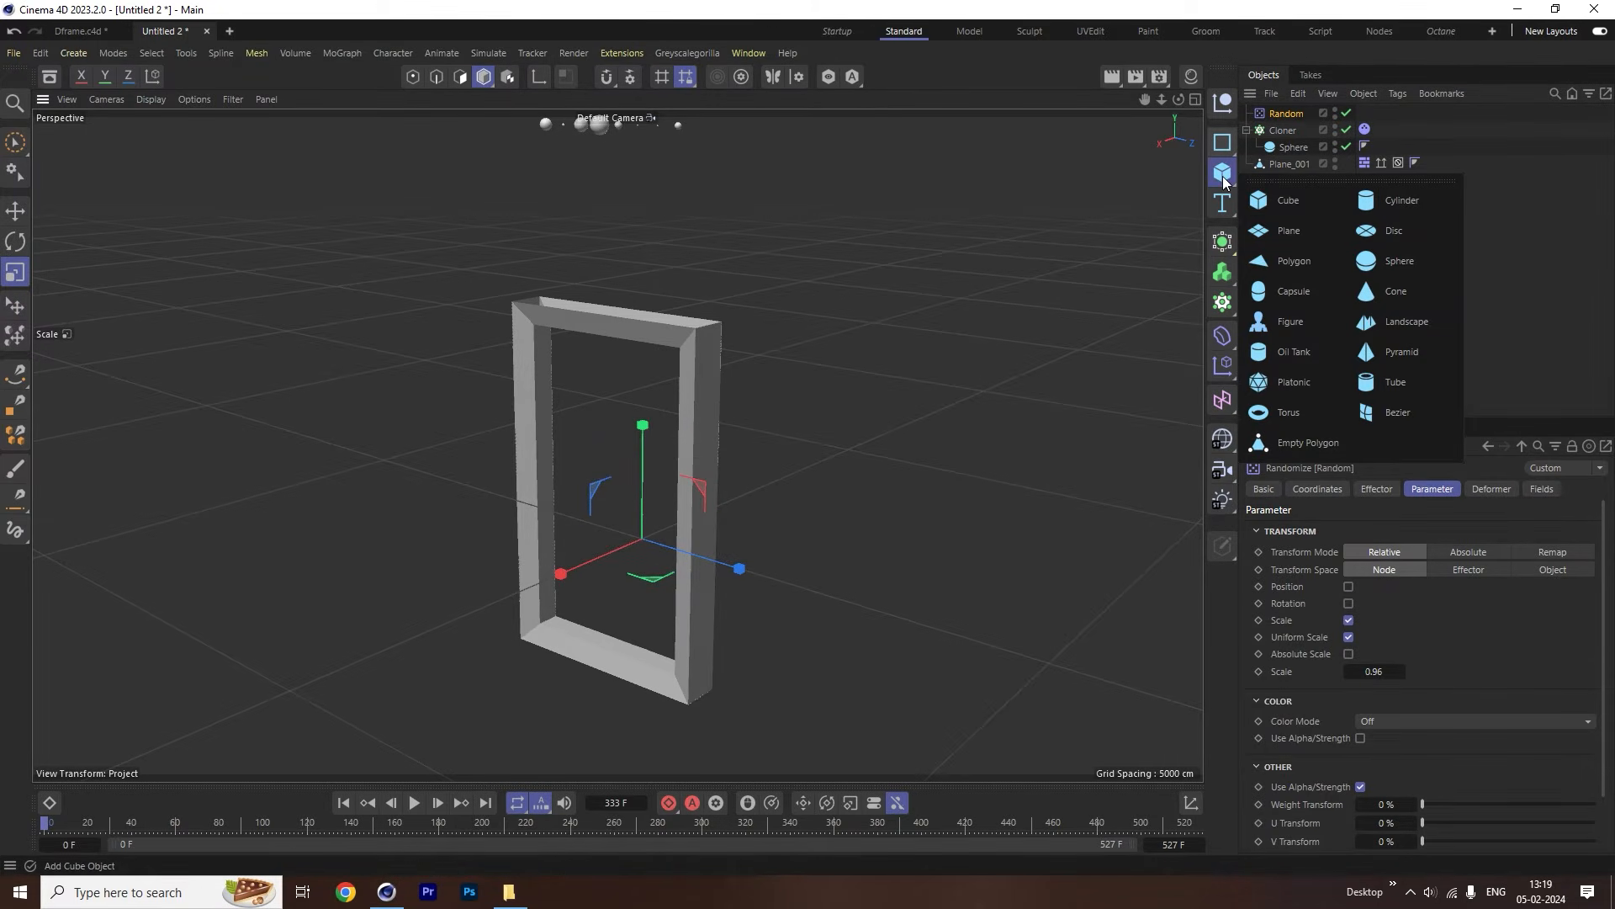
pyautogui.click(1294, 229)
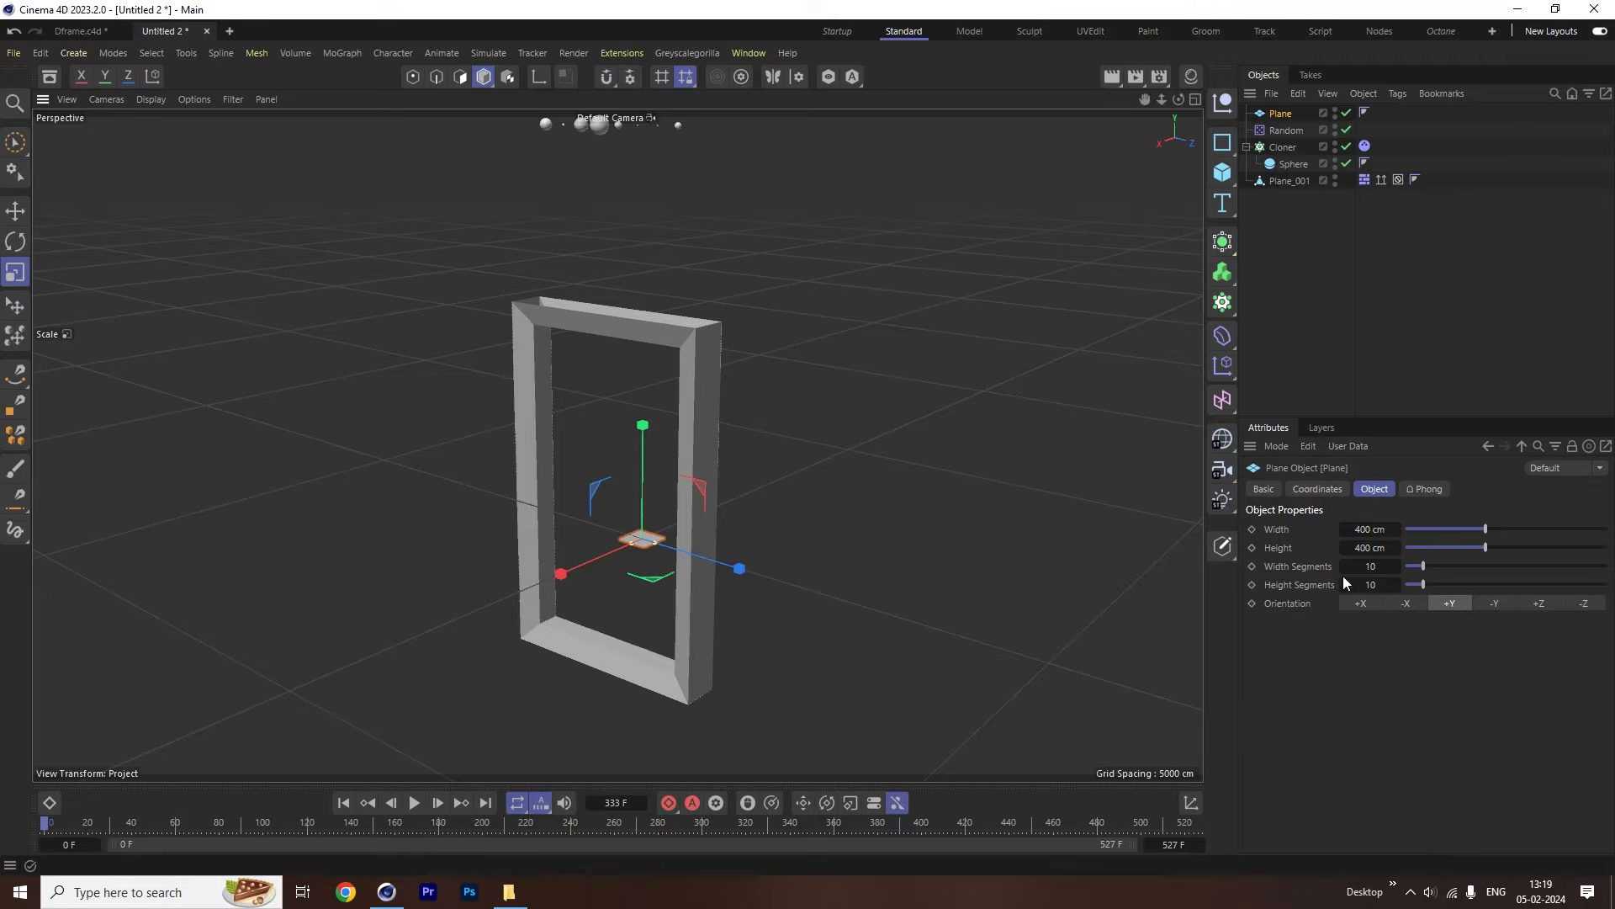
pyautogui.click(1487, 602)
pyautogui.click(1411, 606)
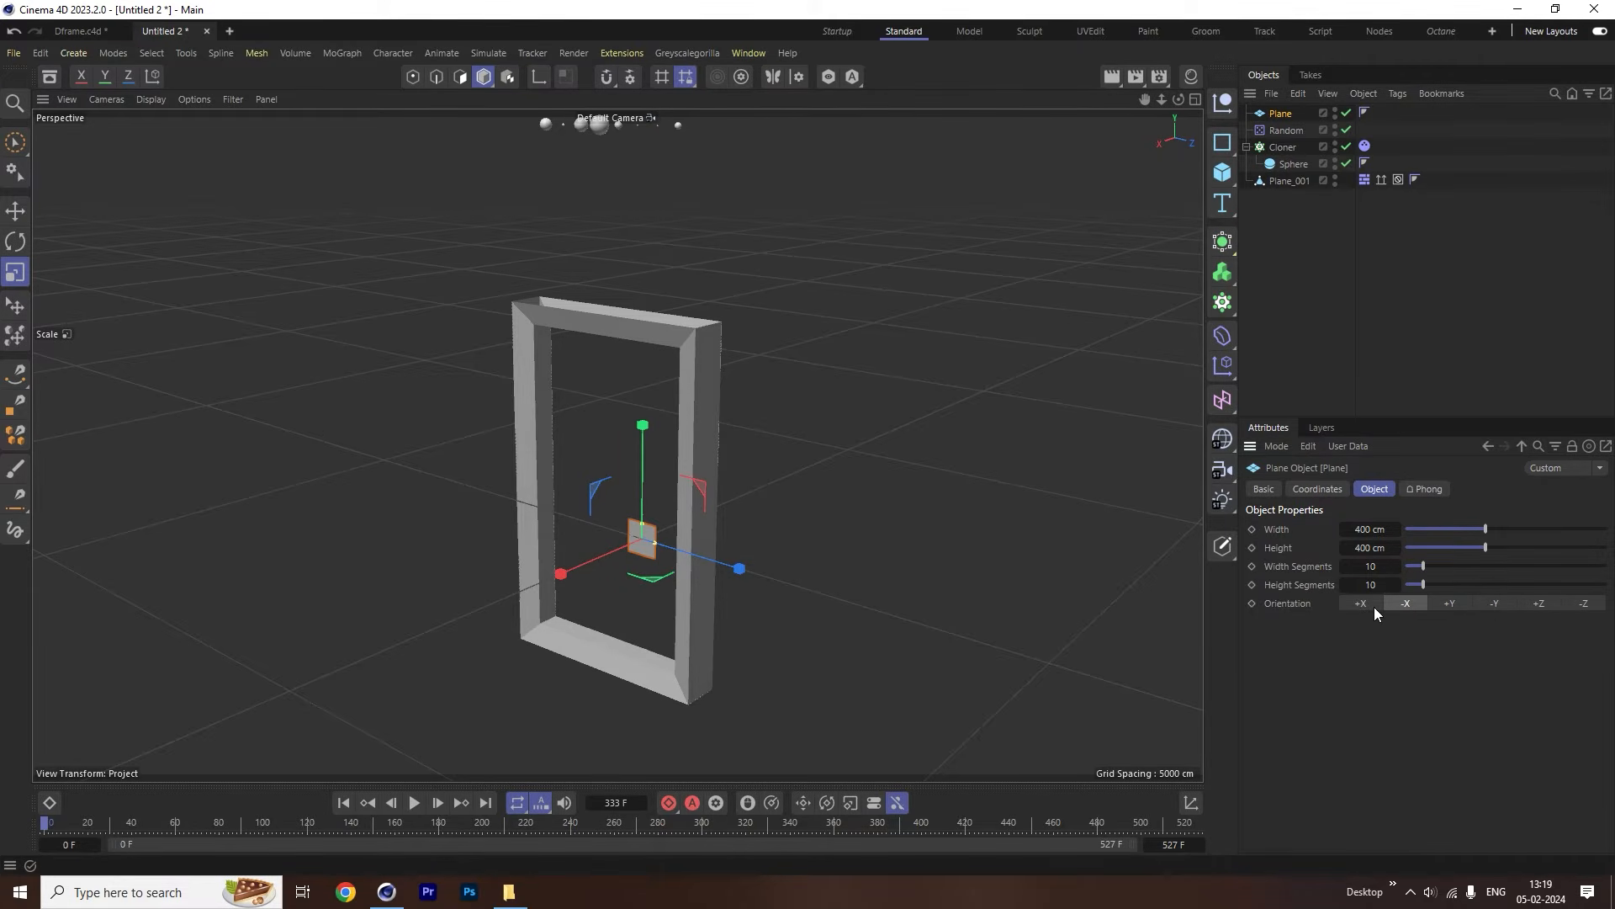
pyautogui.moveTo(656, 544); pyautogui.dragTo(751, 569)
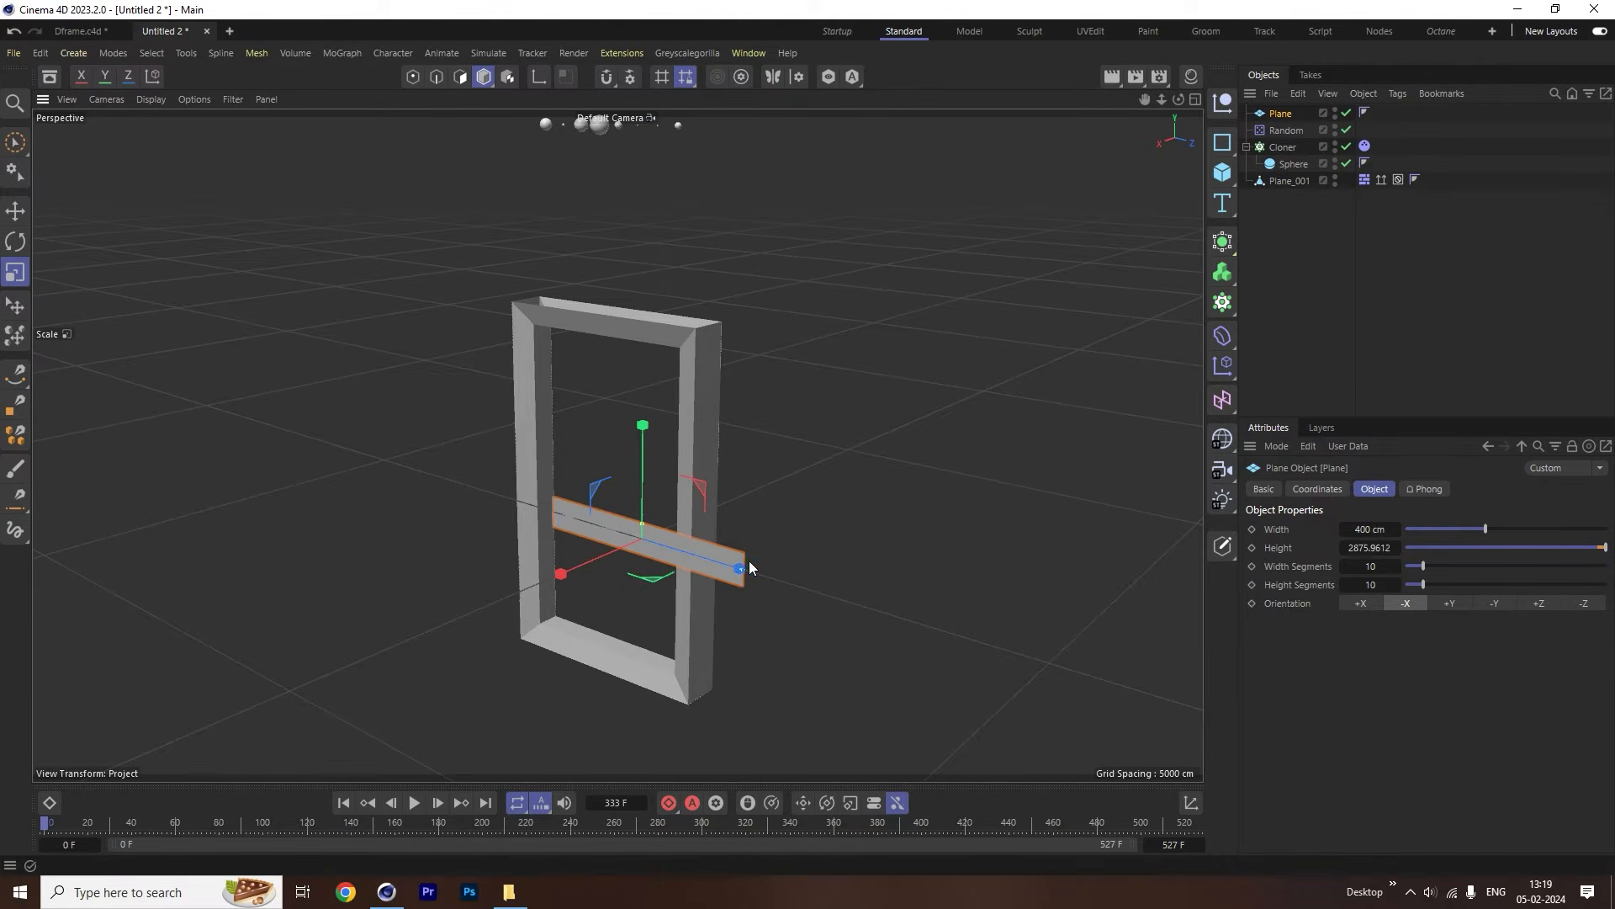
pyautogui.moveTo(643, 527); pyautogui.dragTo(664, 348)
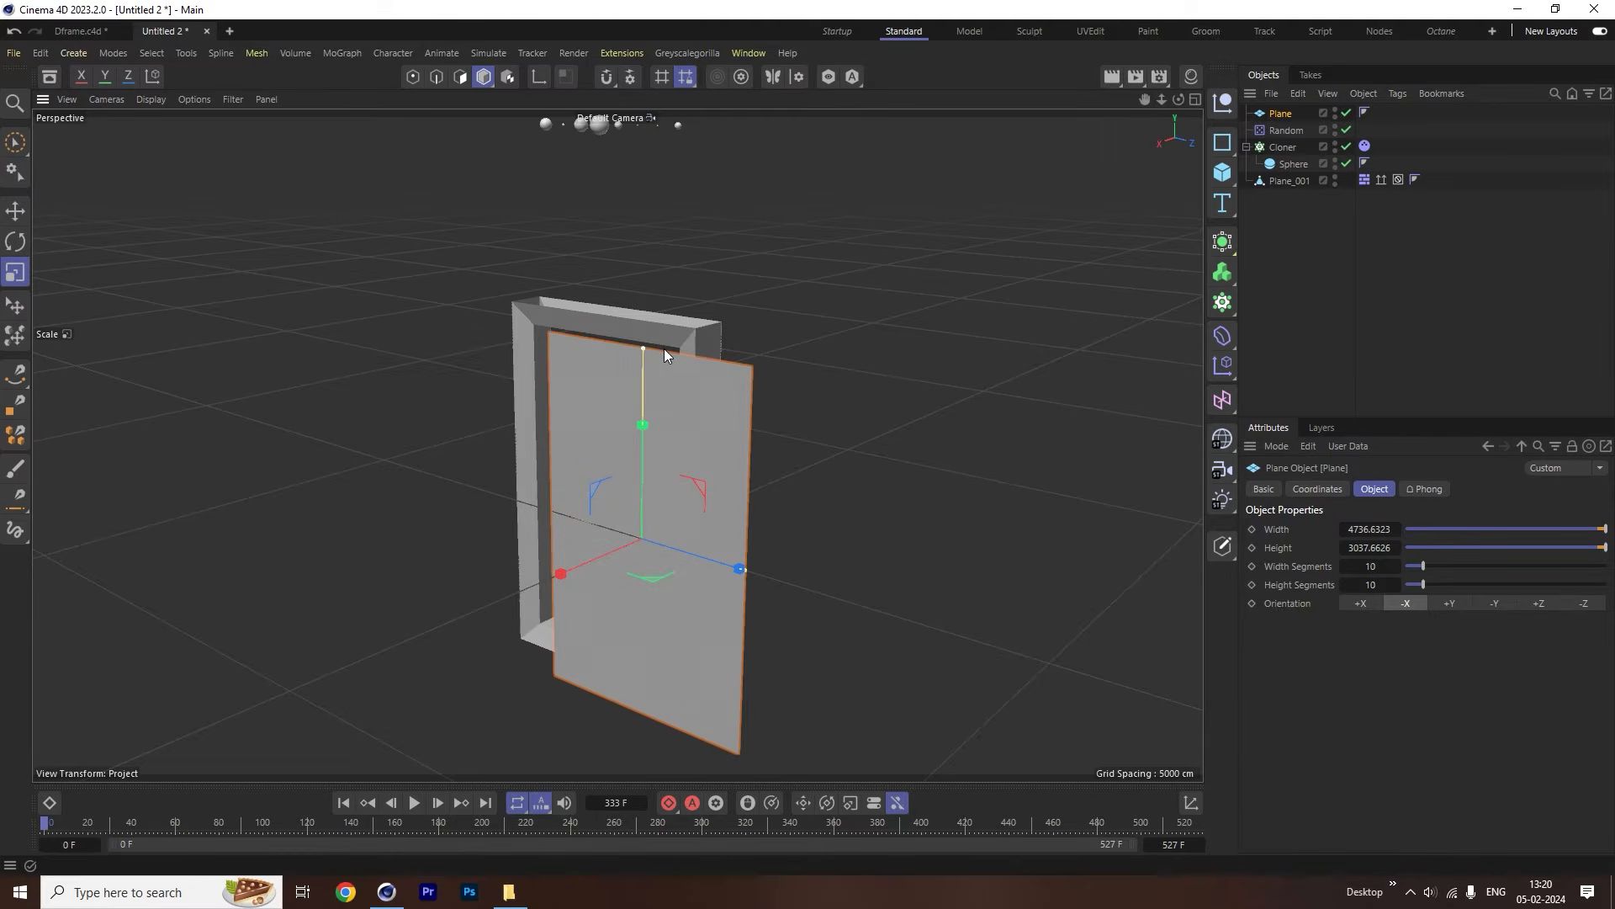
# Move the plane so that it covers the front opening of the rectangular frame.
pyautogui.click(16, 210)
pyautogui.moveTo(737, 581); pyautogui.dragTo(523, 533)
pyautogui.moveTo(589, 461); pyautogui.dragTo(594, 446)
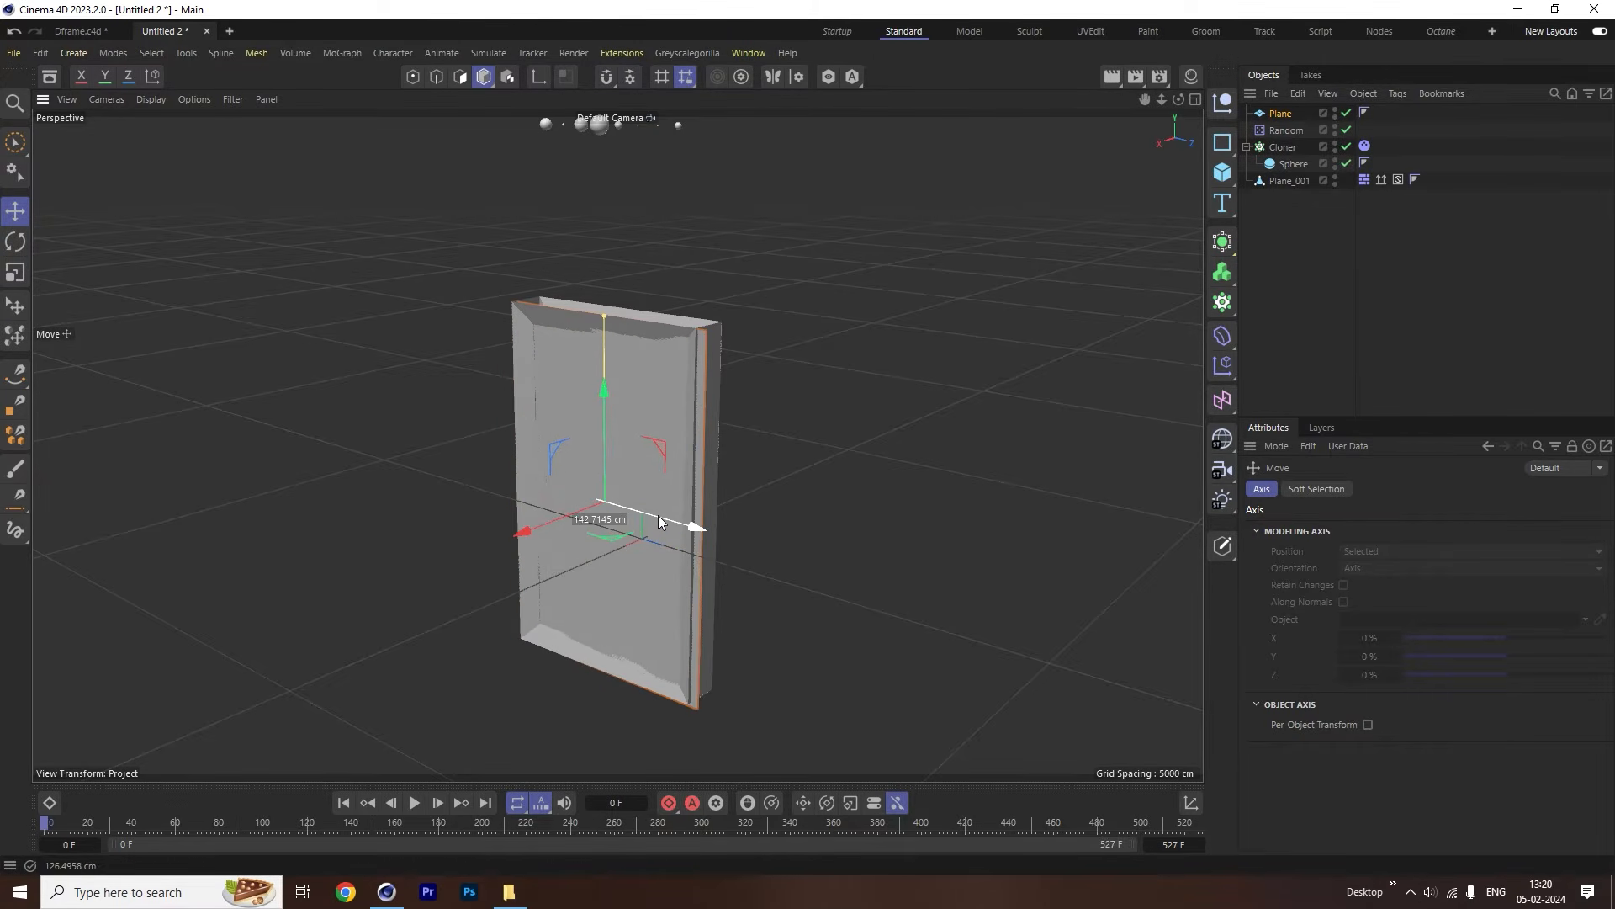
pyautogui.moveTo(658, 515); pyautogui.dragTo(543, 523)
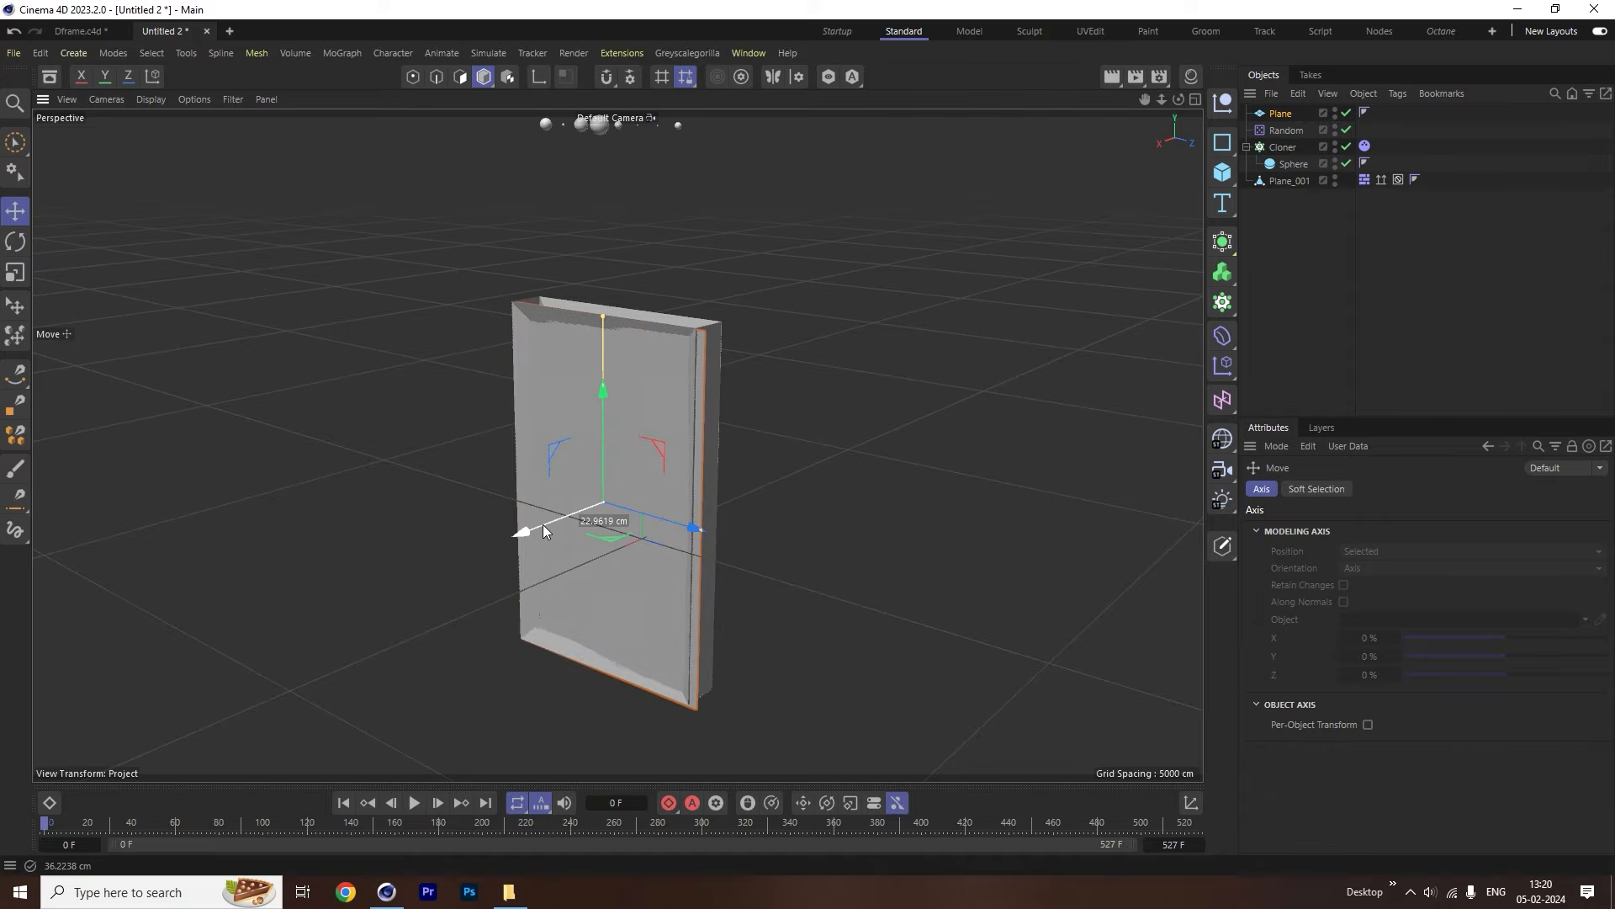
# Duplicate the plane and place the copy over the back opening of the frame.
pyautogui.keyDown('alt'); pyautogui.moveTo(749, 508); pyautogui.dragTo(638, 570); pyautogui.keyUp('alt')
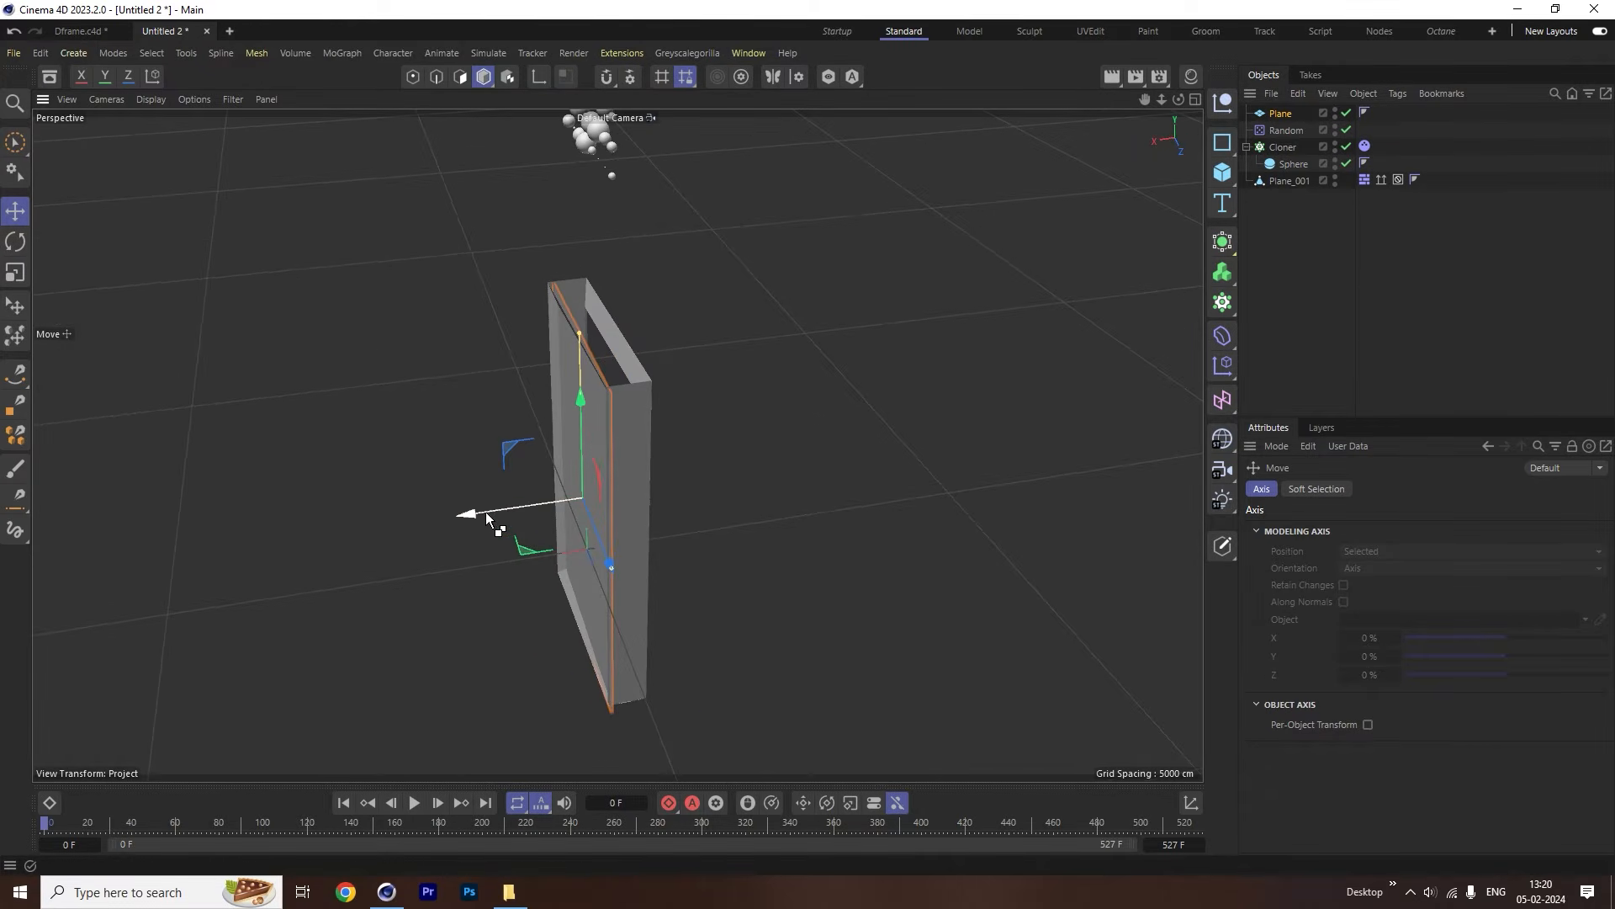
pyautogui.moveTo(483, 513); pyautogui.dragTo(524, 503)
pyautogui.keyDown('alt'); pyautogui.moveTo(750, 424); pyautogui.dragTo(779, 474); pyautogui.keyUp('alt')
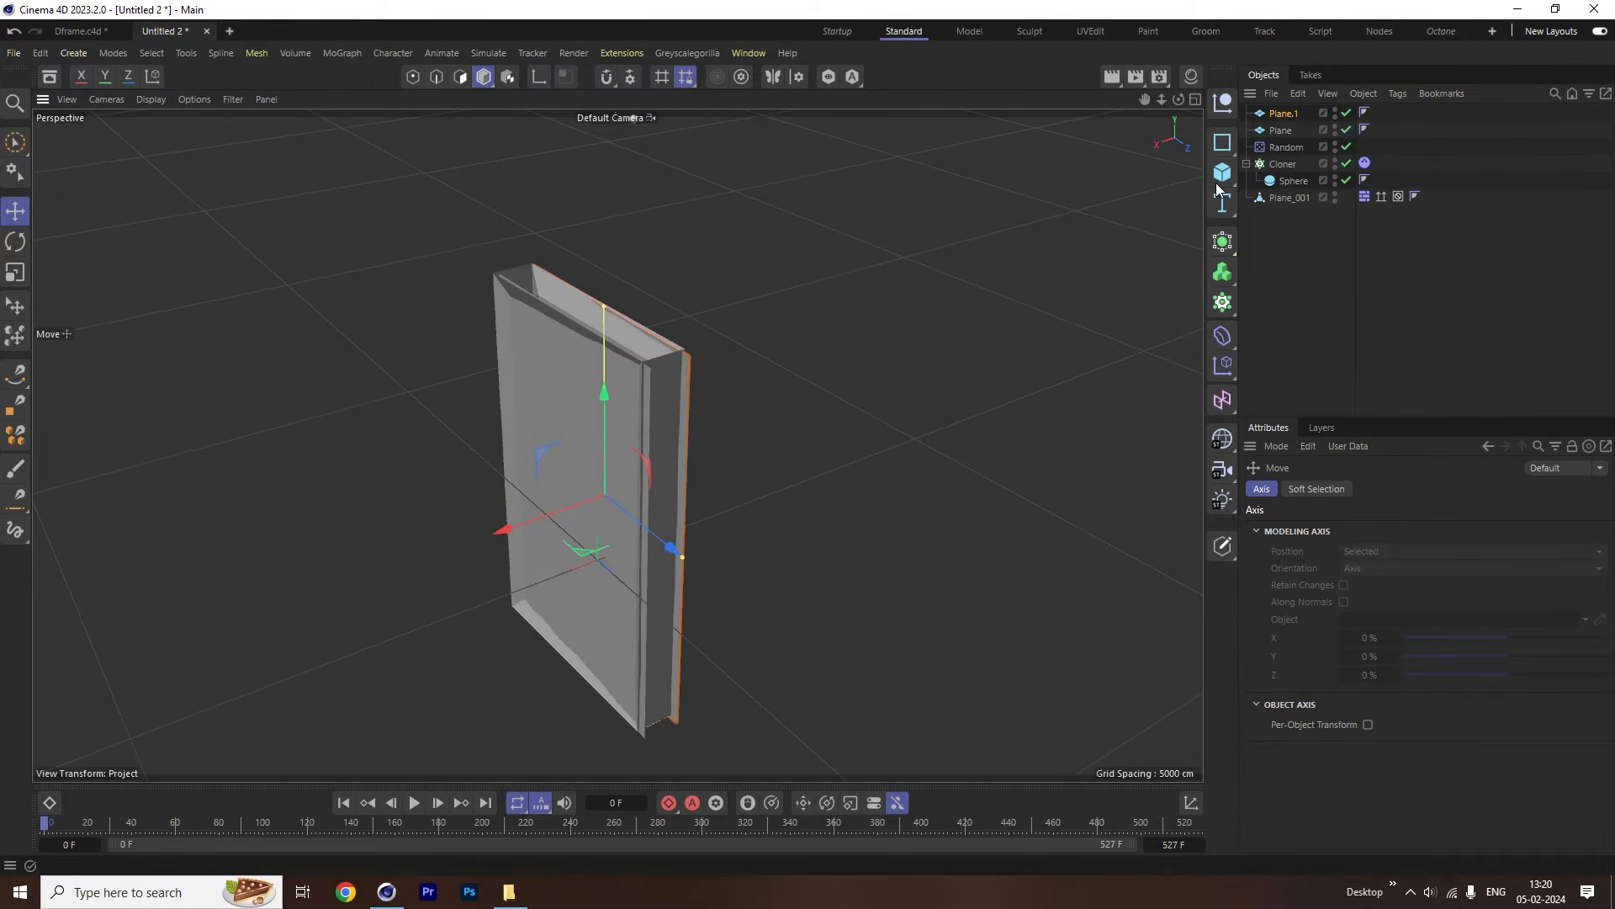
# Copy the Plane_001 frame's Dynamics Body tag onto both covering planes and hide the planes in the viewport.
pyautogui.click(1364, 197)
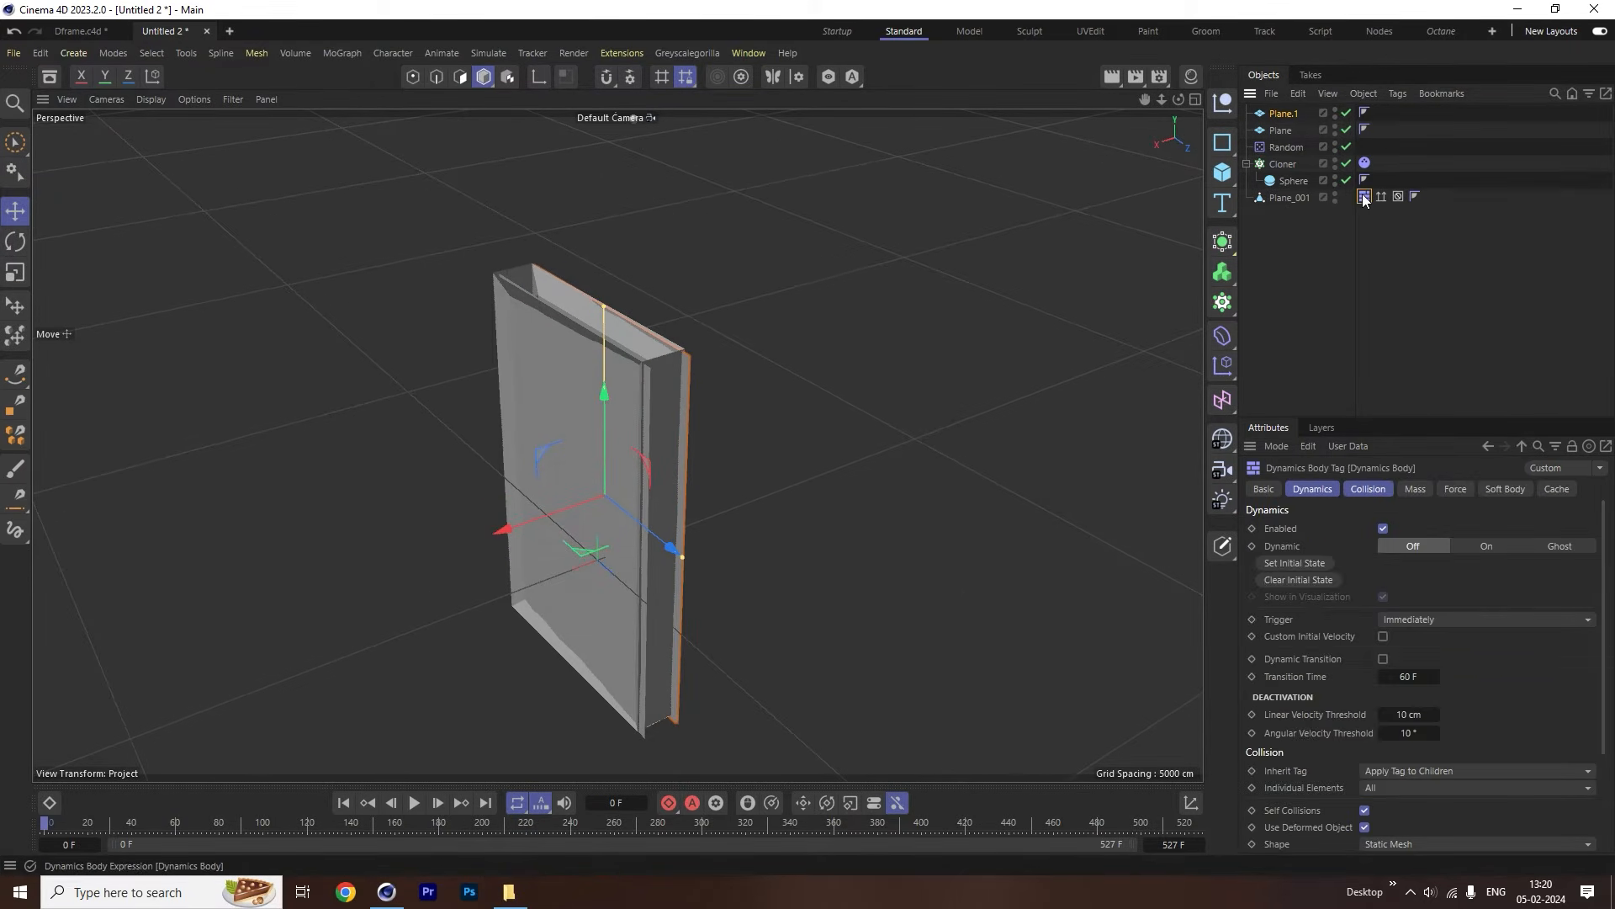
pyautogui.keyDown('ctrl'); pyautogui.moveTo(1364, 198); pyautogui.dragTo(1380, 113); pyautogui.keyUp('ctrl')
pyautogui.keyDown('ctrl'); pyautogui.moveTo(1360, 198); pyautogui.dragTo(1373, 130); pyautogui.keyUp('ctrl')
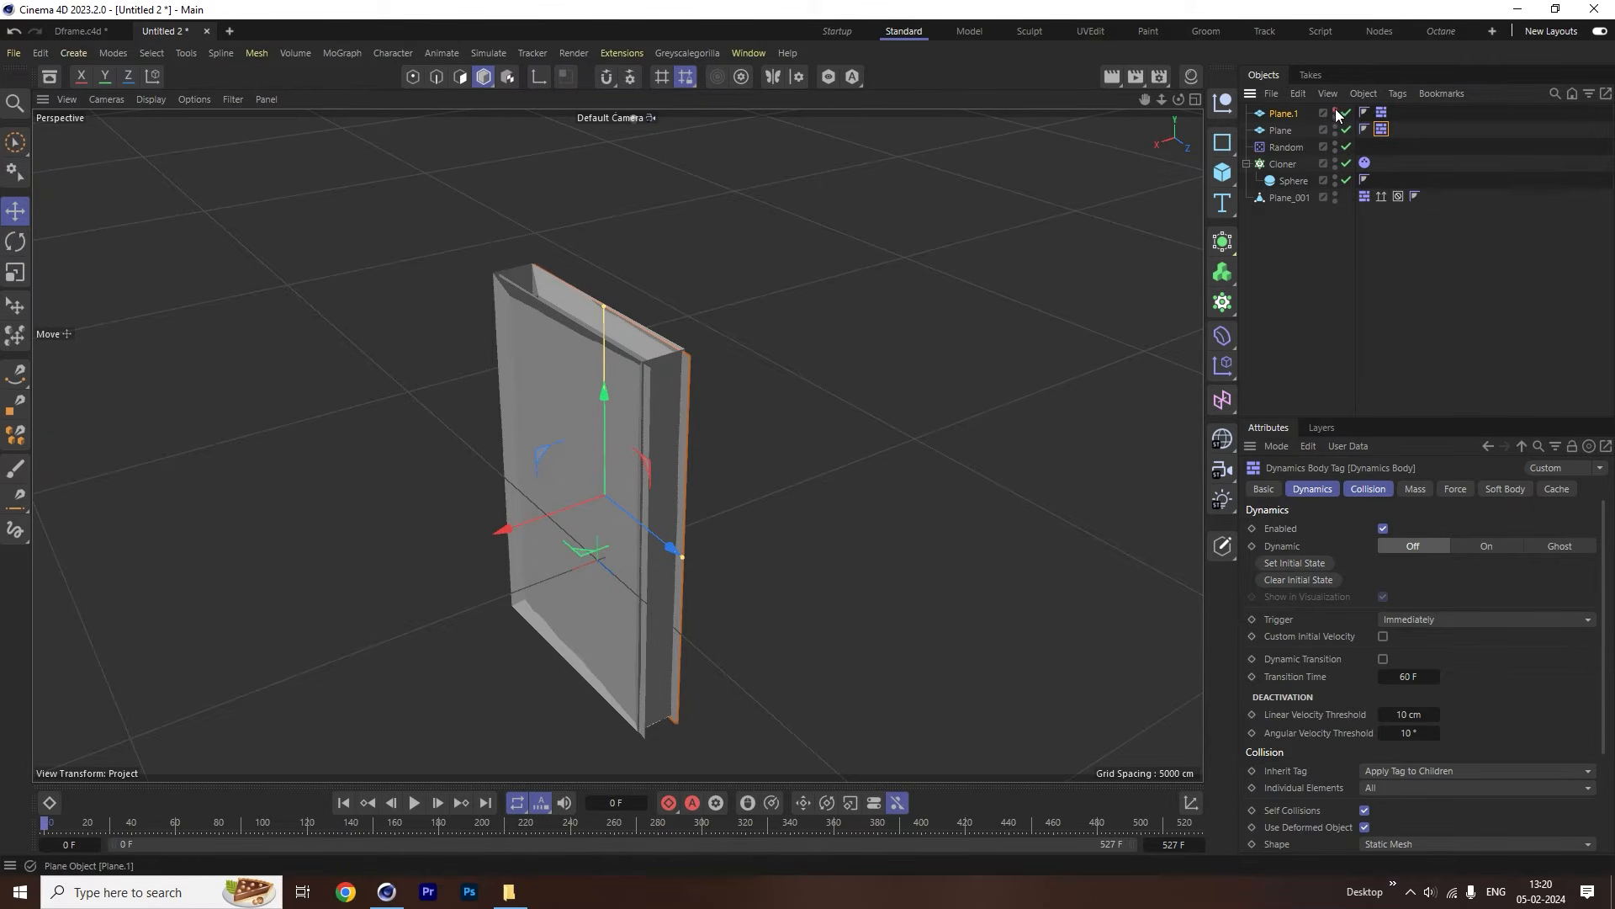
pyautogui.click(1335, 112)
pyautogui.click(1337, 128)
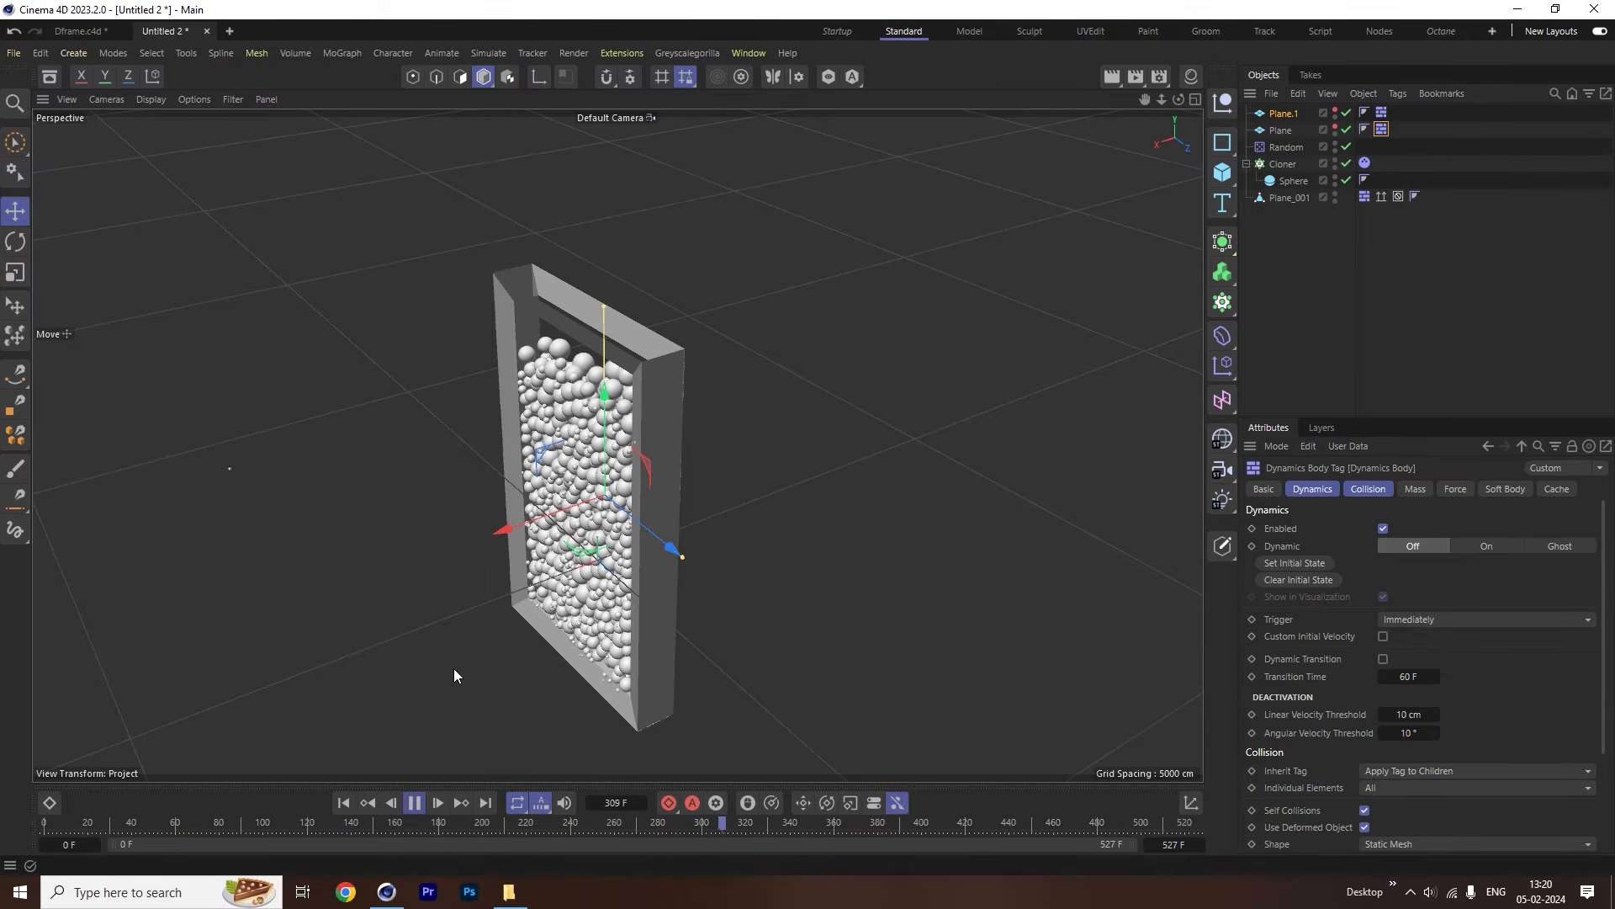
# Examine the playing simulation up close to see how the spheres fill the frame, and stop playback.
pyautogui.keyDown('alt'); pyautogui.moveTo(454, 670); pyautogui.dragTo(547, 593); pyautogui.keyUp('alt')
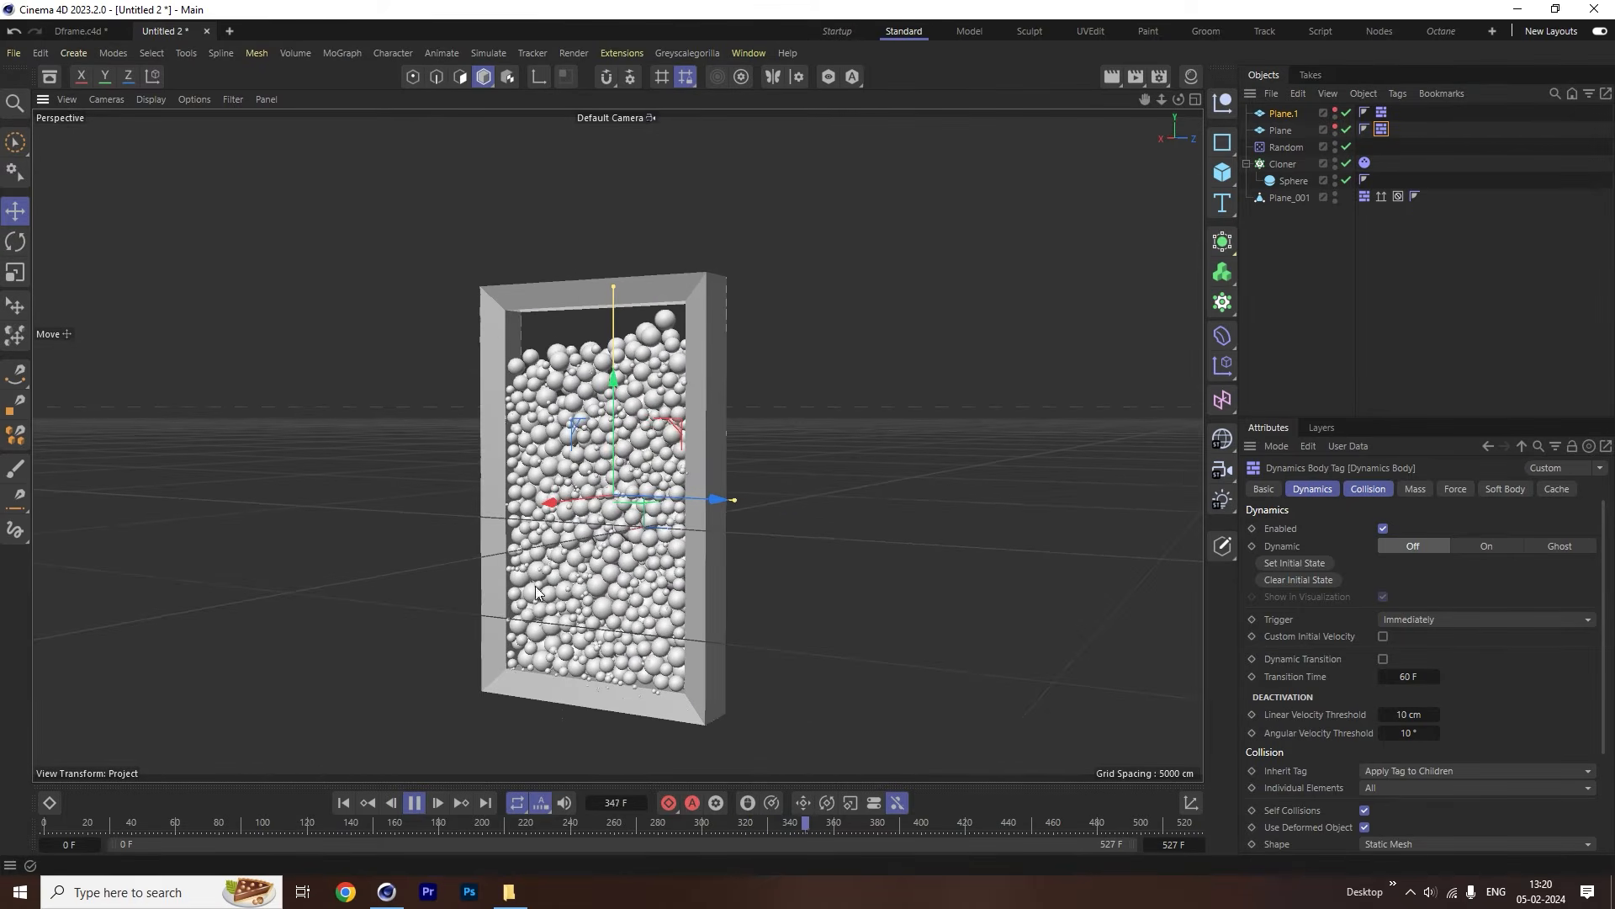
pyautogui.scroll(2, 567, 580)
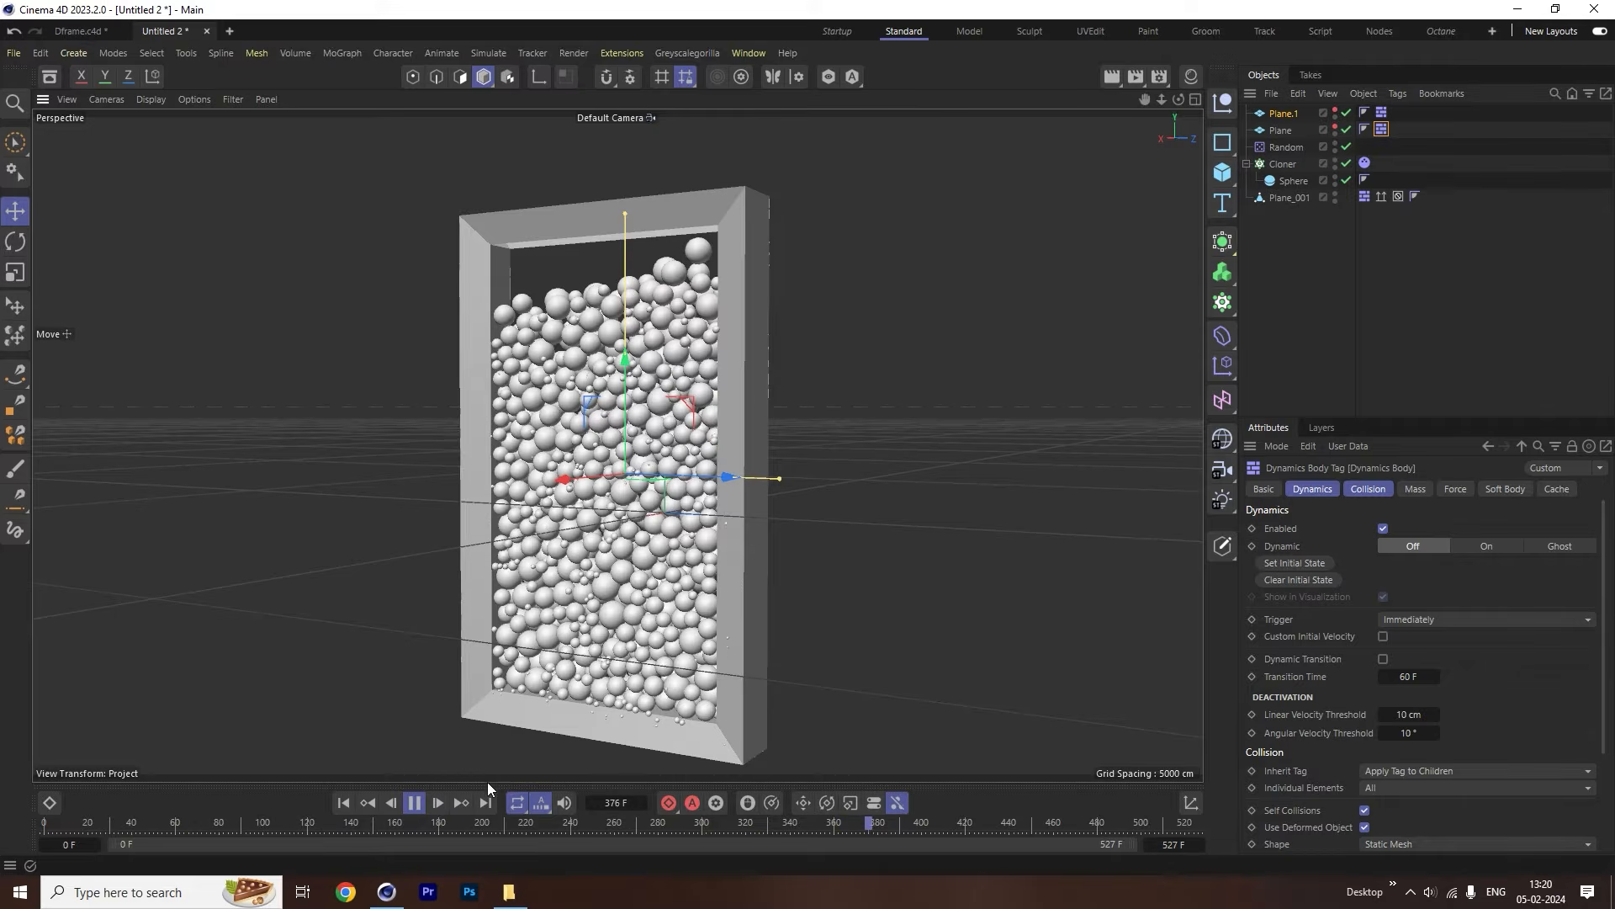
pyautogui.click(415, 803)
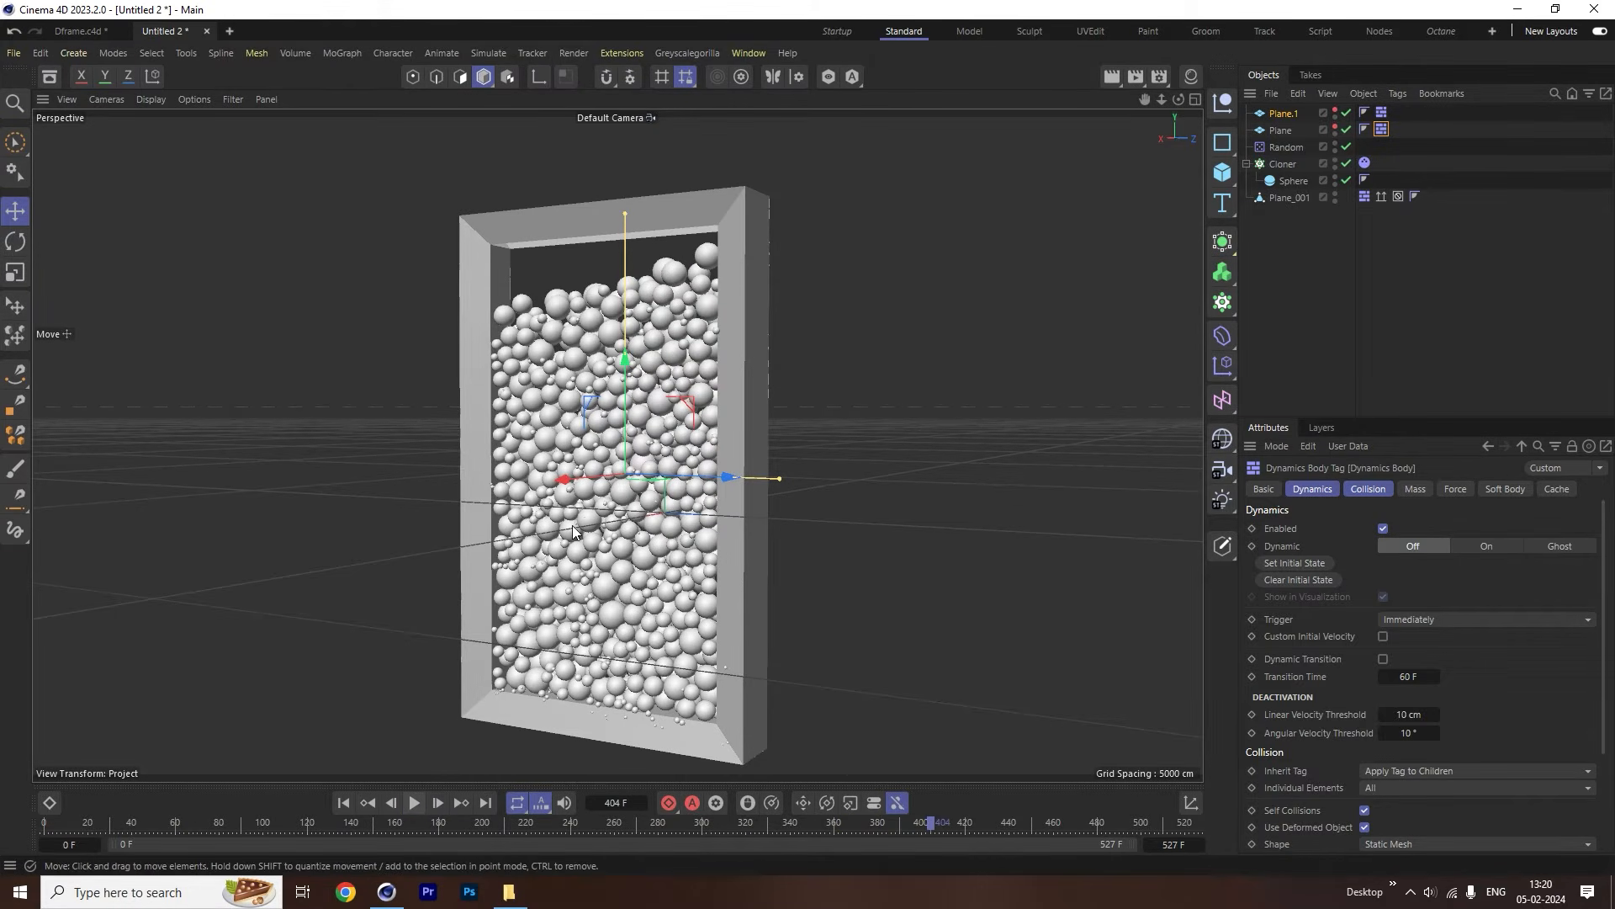
# Set the Random effector's scale to 0.5 and return the animation to its first frame.
pyautogui.click(1286, 147)
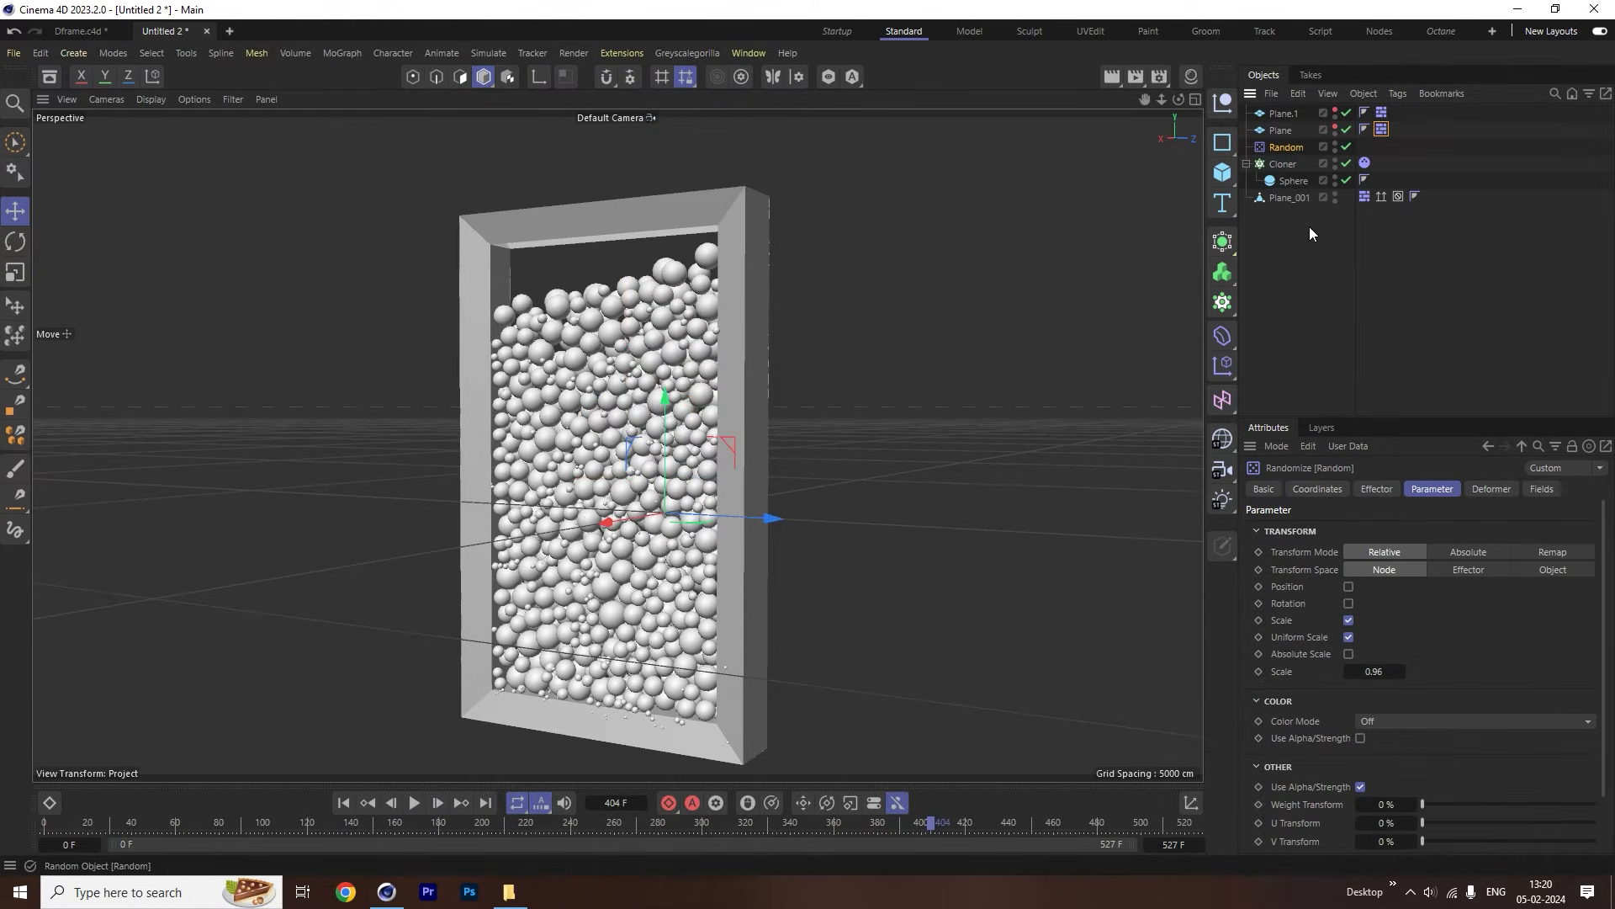
pyautogui.doubleClick(1373, 672)
pyautogui.press('BackSpace')
pyautogui.click(343, 801)
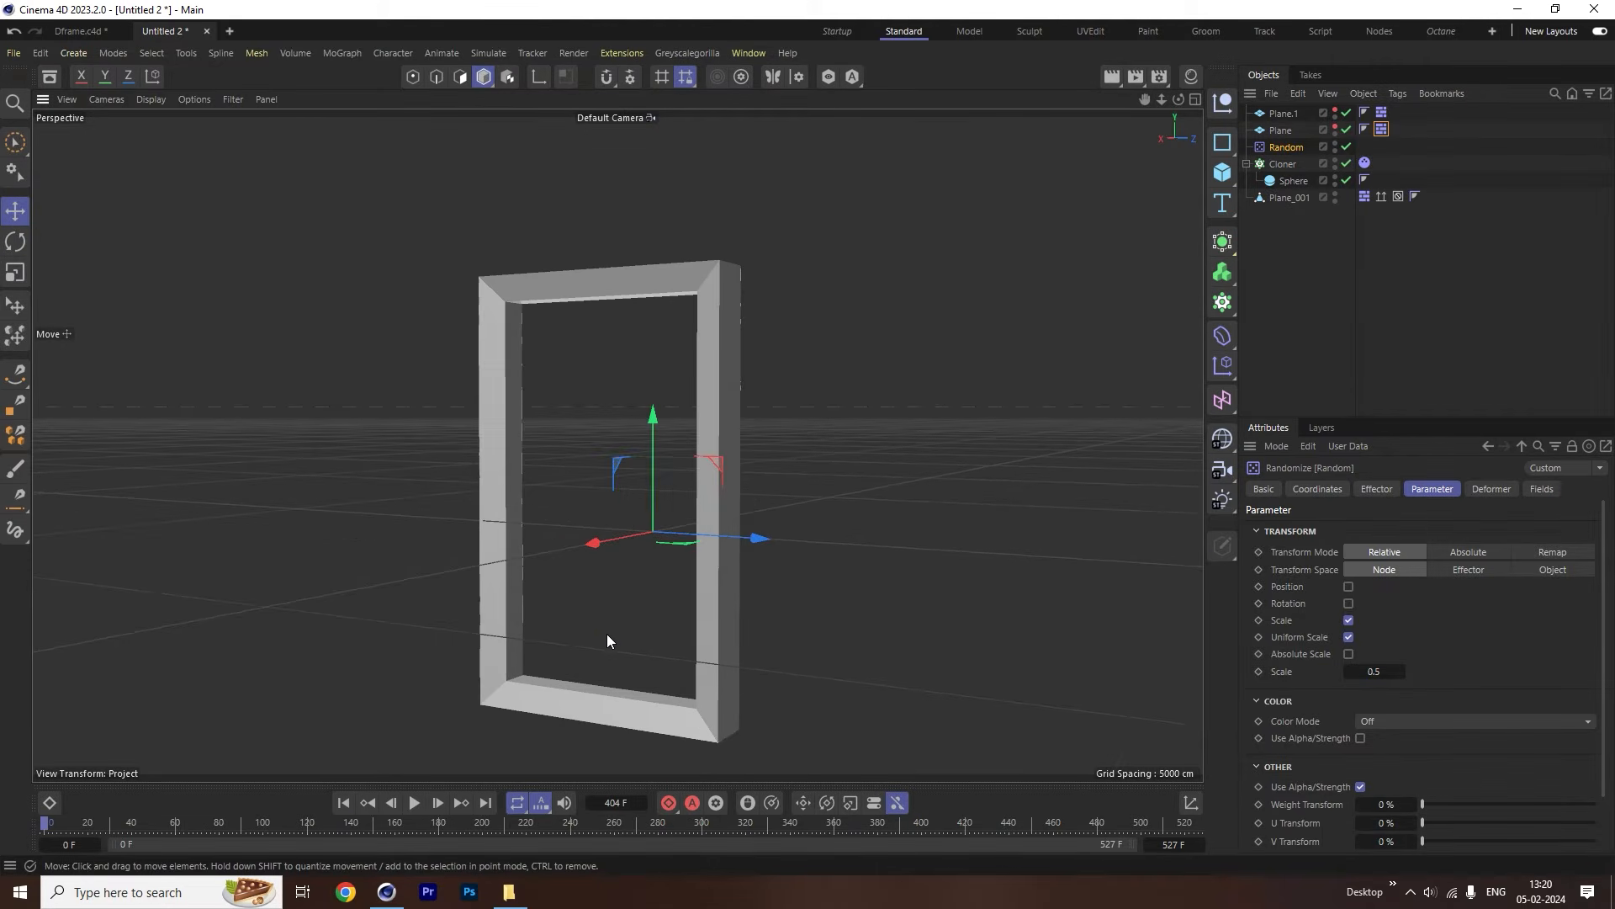
pyautogui.scroll(-8, 623, 623)
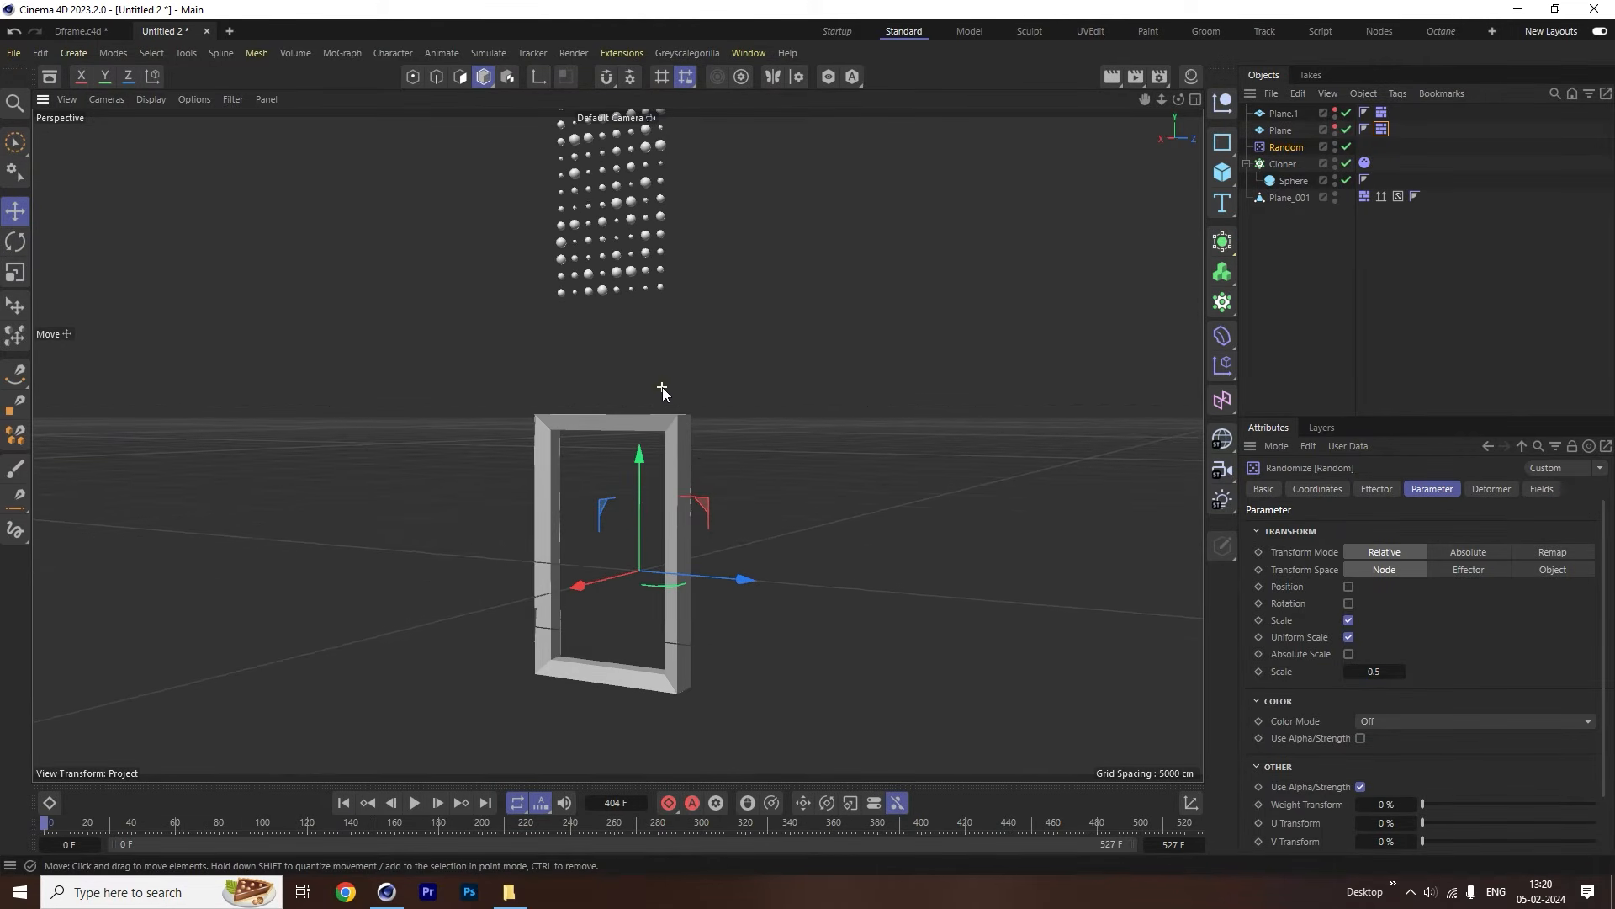
pyautogui.scroll(-2, 775, 549)
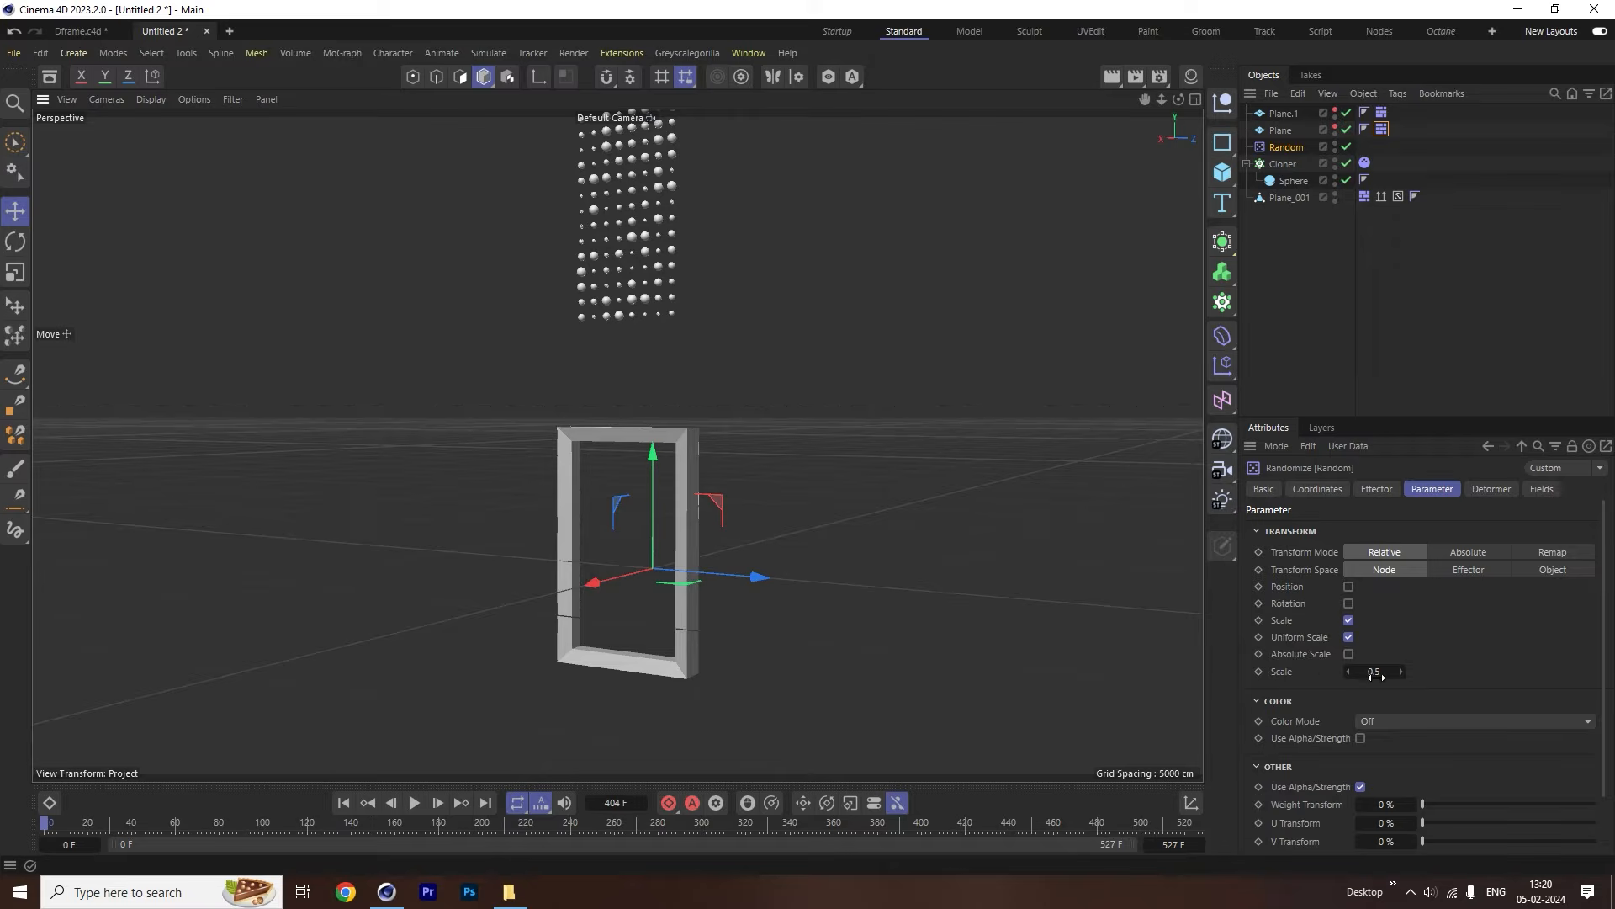
# Set the Random effector's scale to 1 and enable its Absolute Scale option.
pyautogui.moveTo(1376, 675)
pyautogui.mouseDown()
pyautogui.moveTo(1447, 673)
pyautogui.moveTo(1430, 673)
pyautogui.mouseUp()
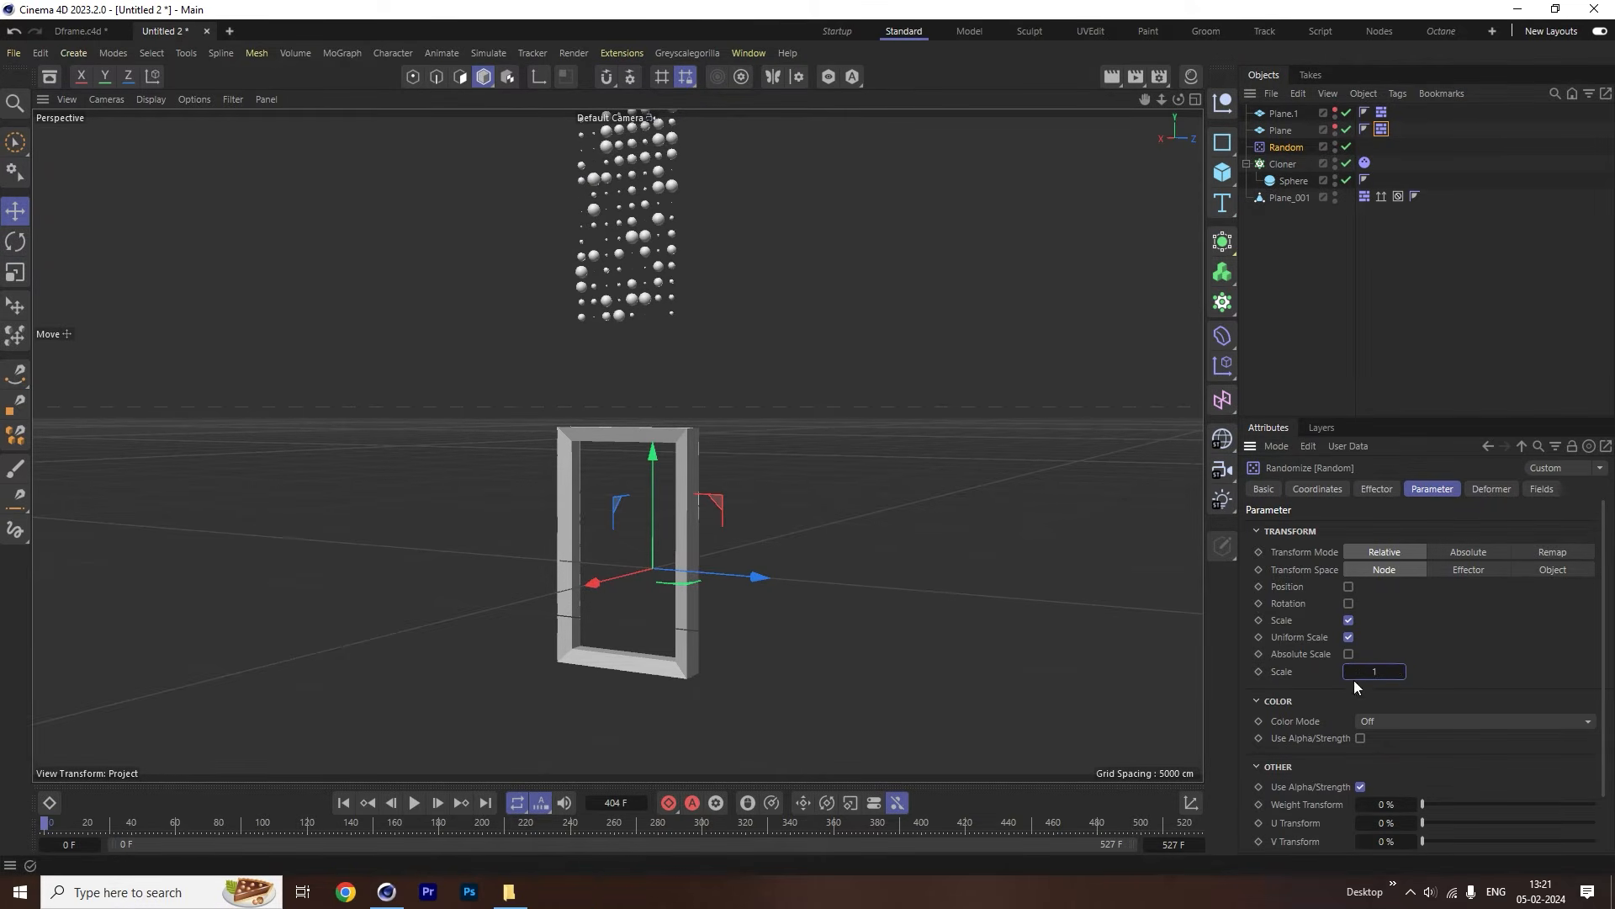
pyautogui.click(1351, 638)
pyautogui.click(1350, 638)
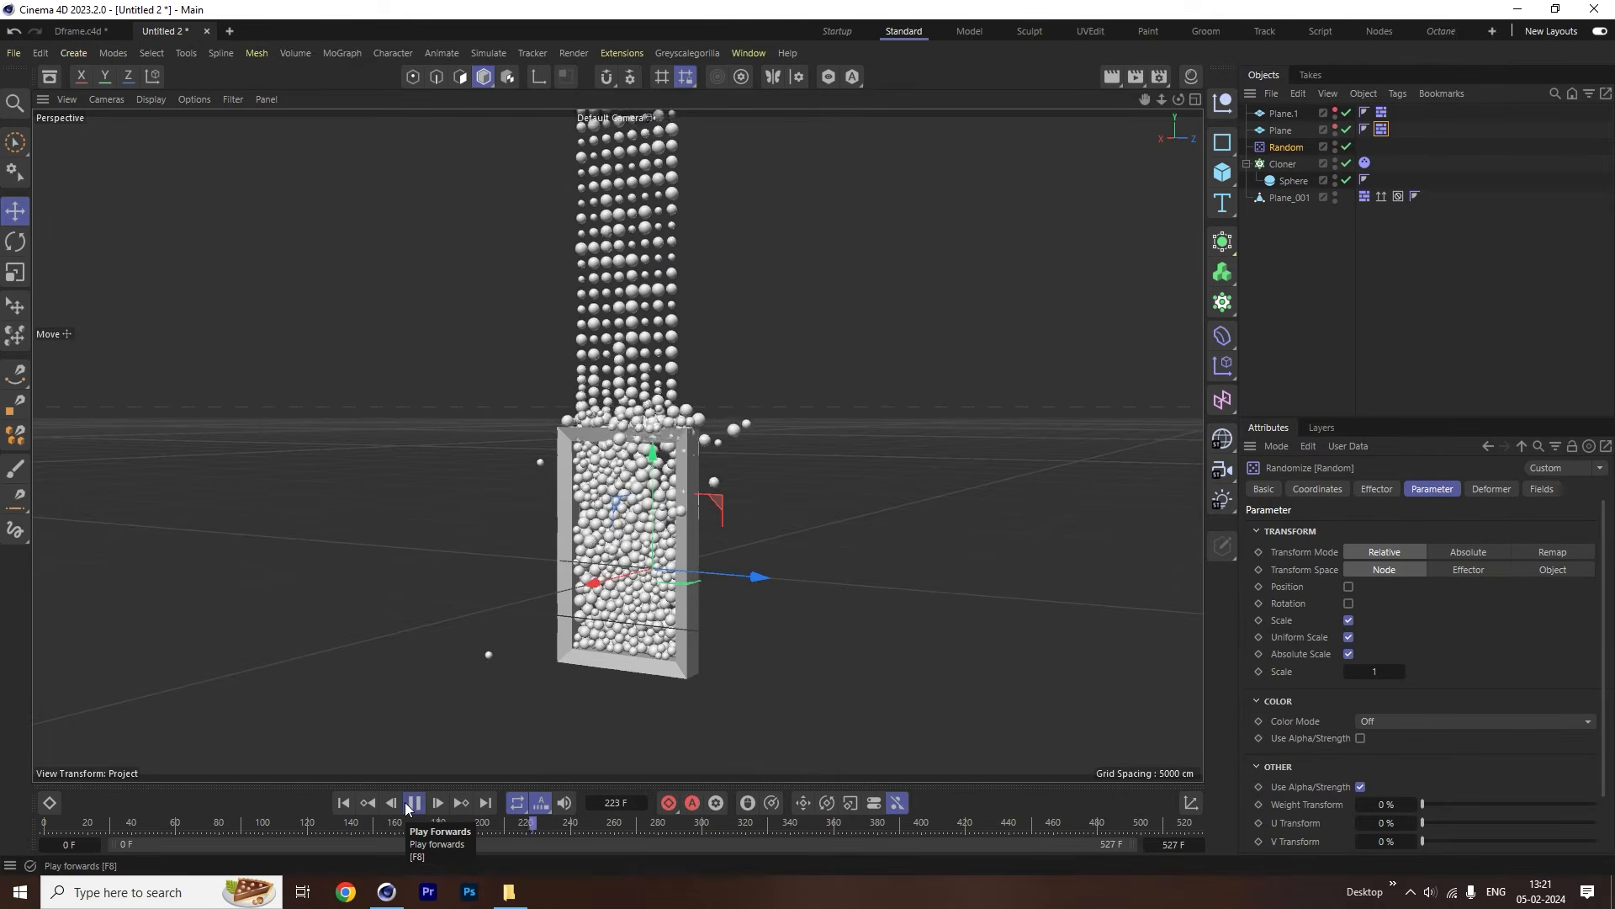
# Stop playback, set the Random effector's scale to 0.5, and replay the simulation to check how the spheres fill the frame.
pyautogui.click(415, 802)
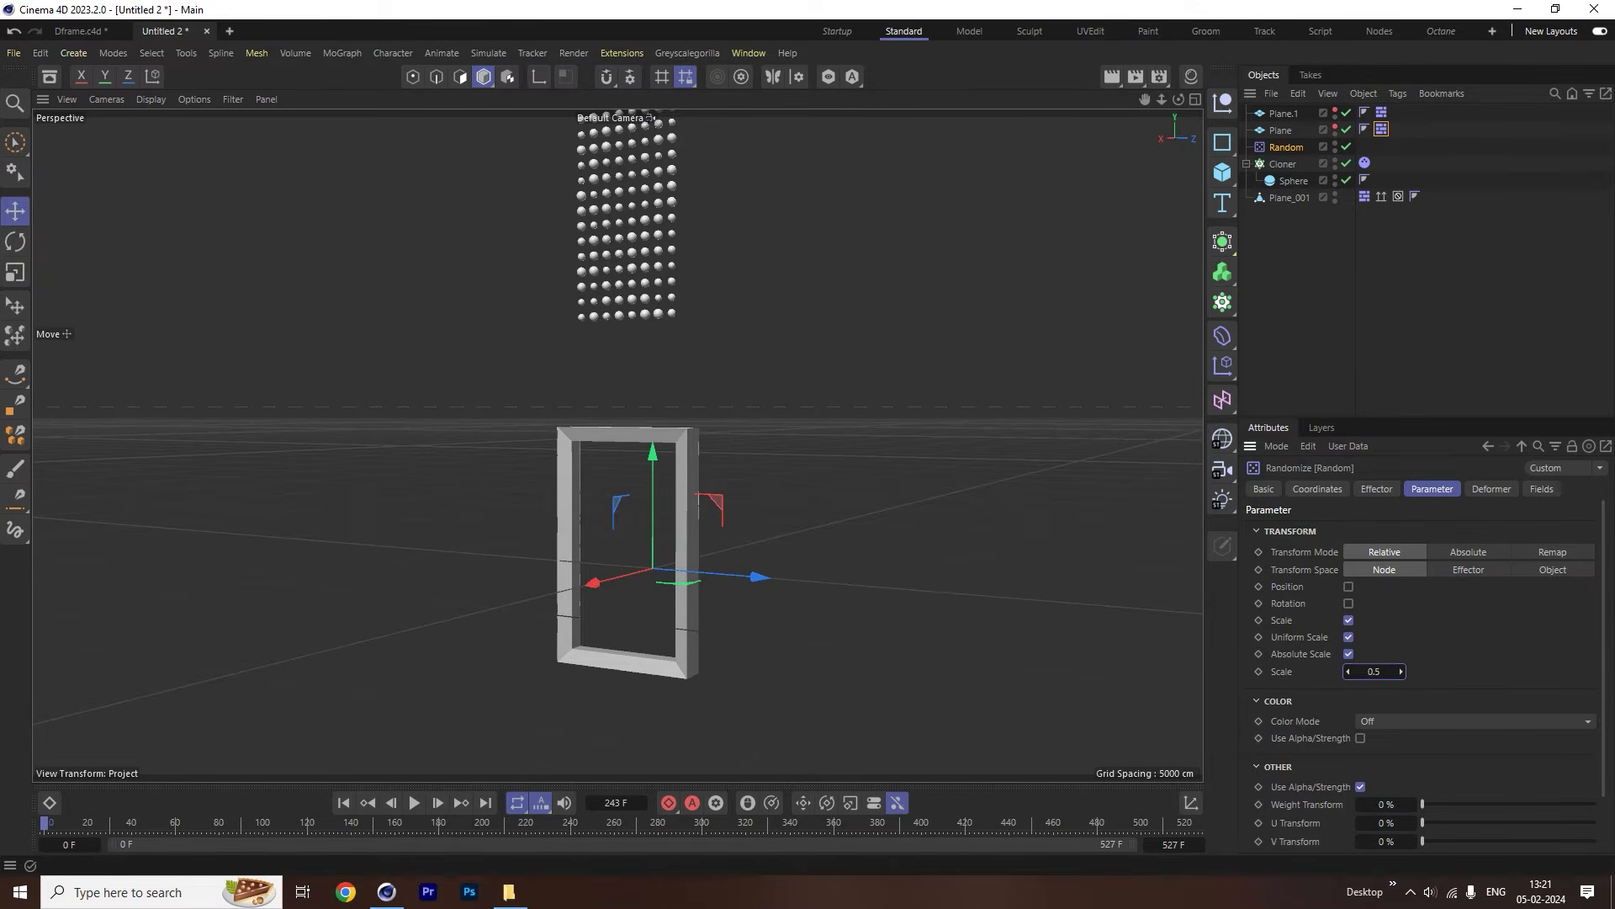
pyautogui.click(415, 803)
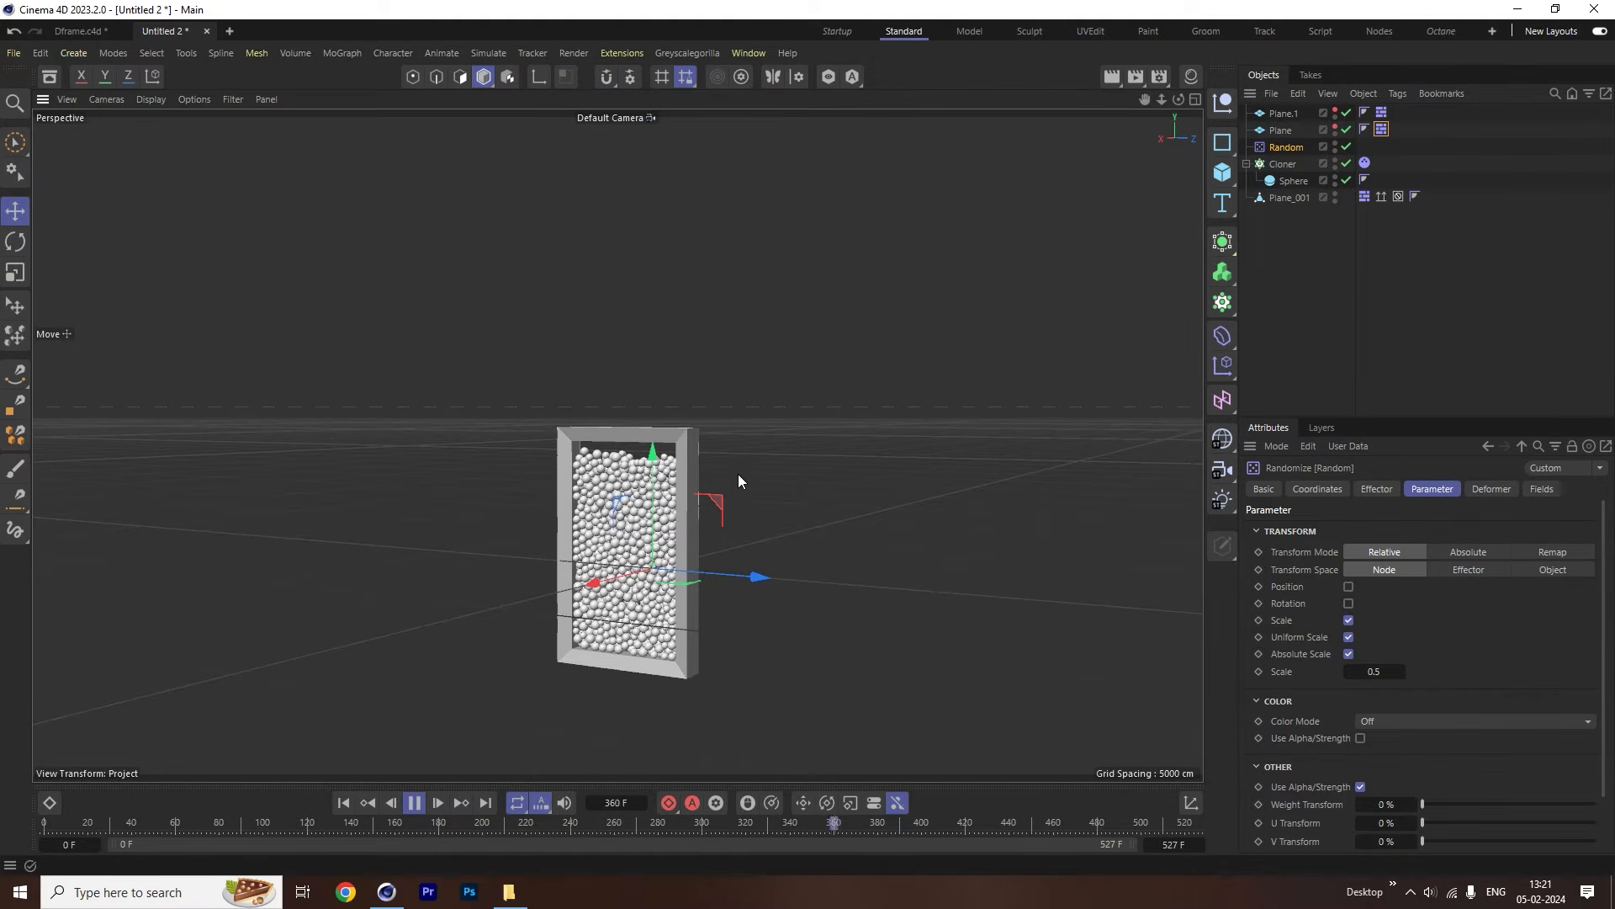
pyautogui.click(413, 804)
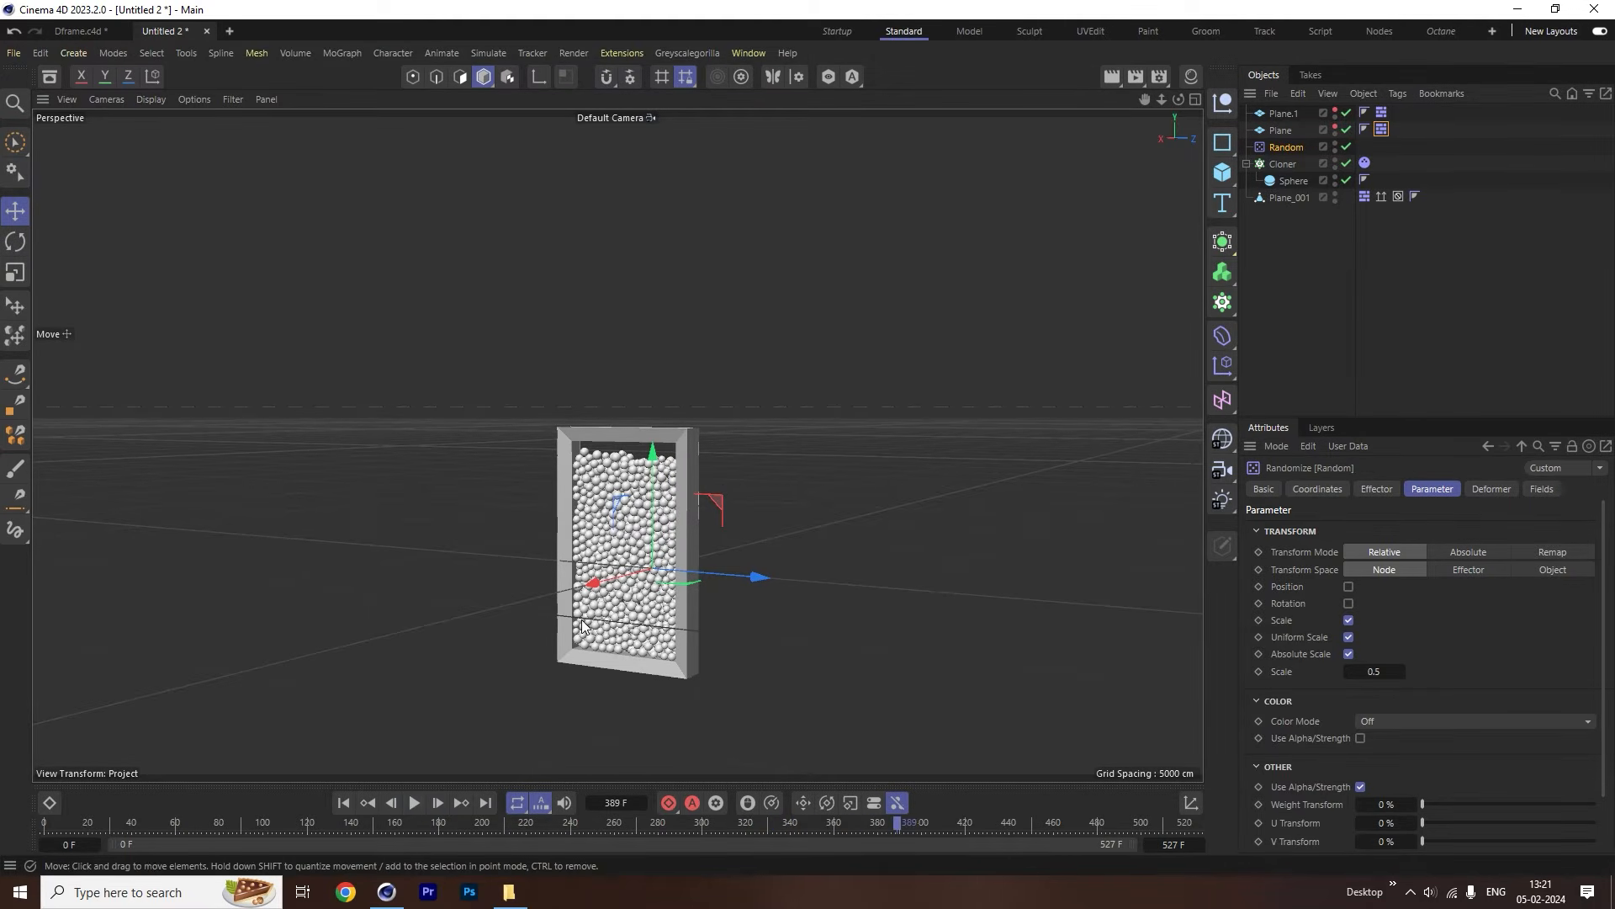
pyautogui.scroll(8, 643, 629)
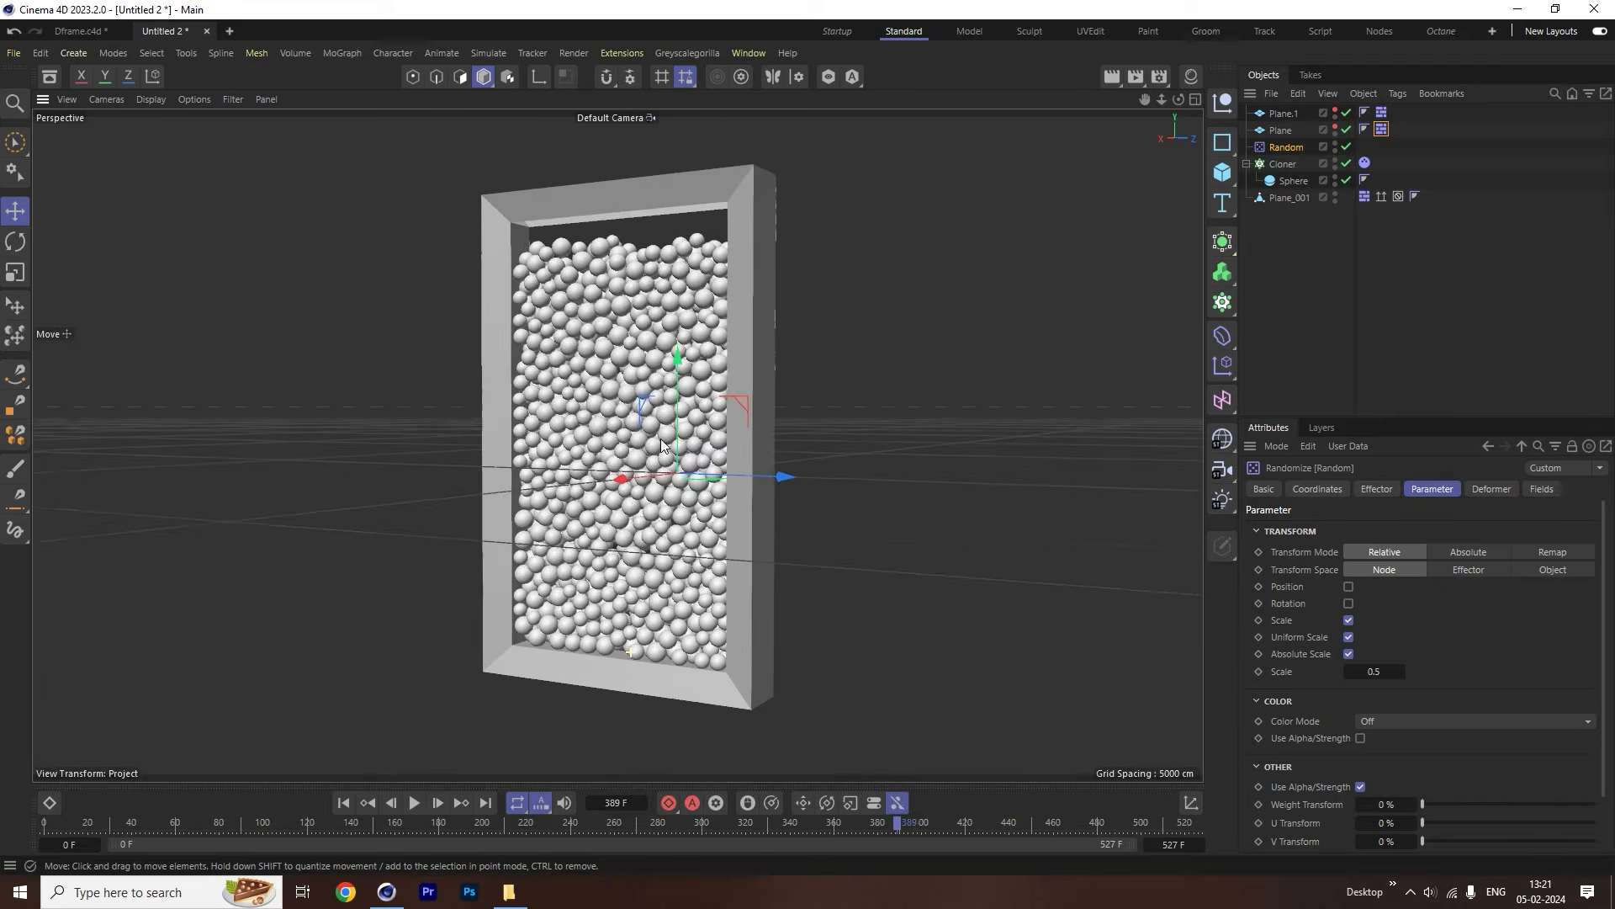
pyautogui.keyDown('alt'); pyautogui.moveTo(660, 436); pyautogui.dragTo(670, 451, button='middle'); pyautogui.keyUp('alt')
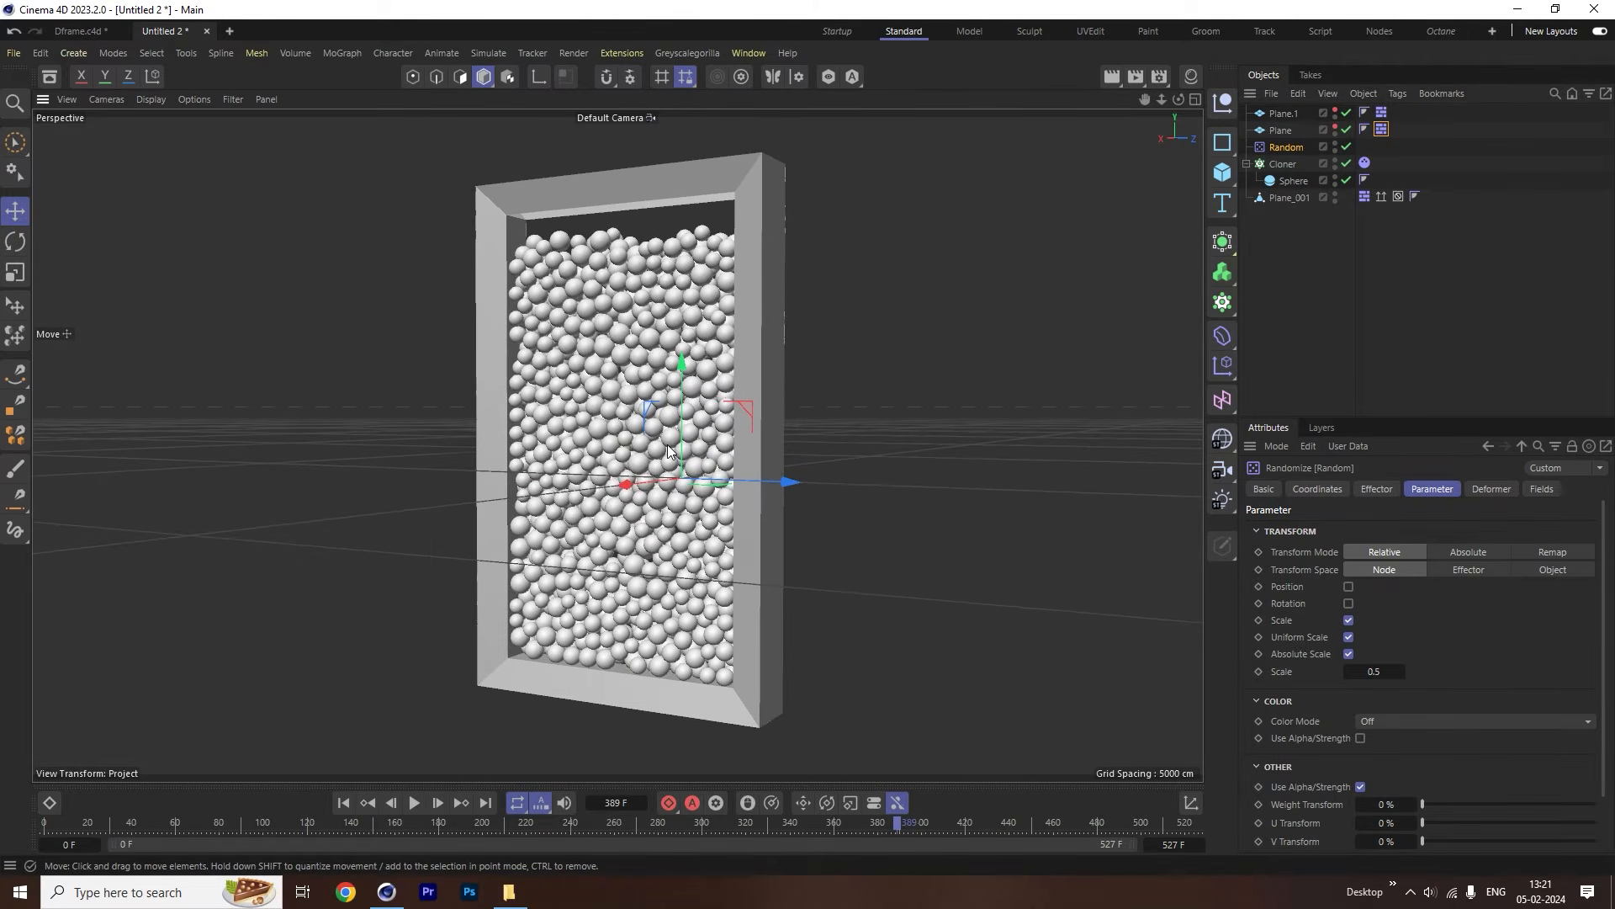
# Return to the first frame, set the Random effector's scale to 1.2, and play the simulation to check the sphere sizes.
pyautogui.click(344, 803)
pyautogui.scroll(-5, 576, 590)
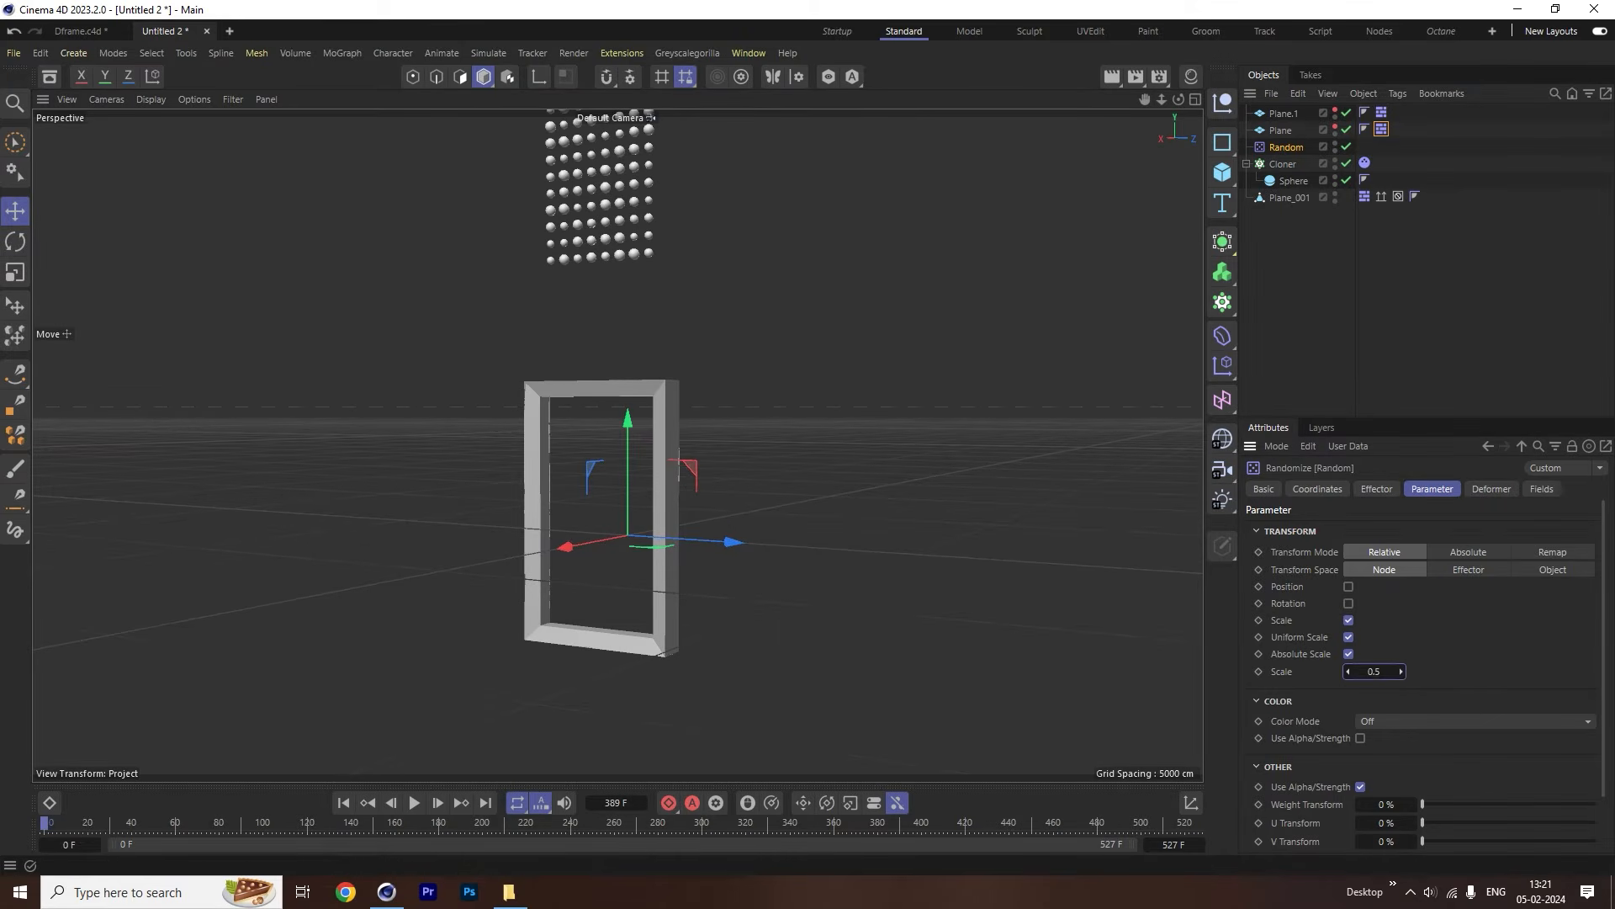
pyautogui.moveTo(1401, 671); pyautogui.dragTo(1447, 672)
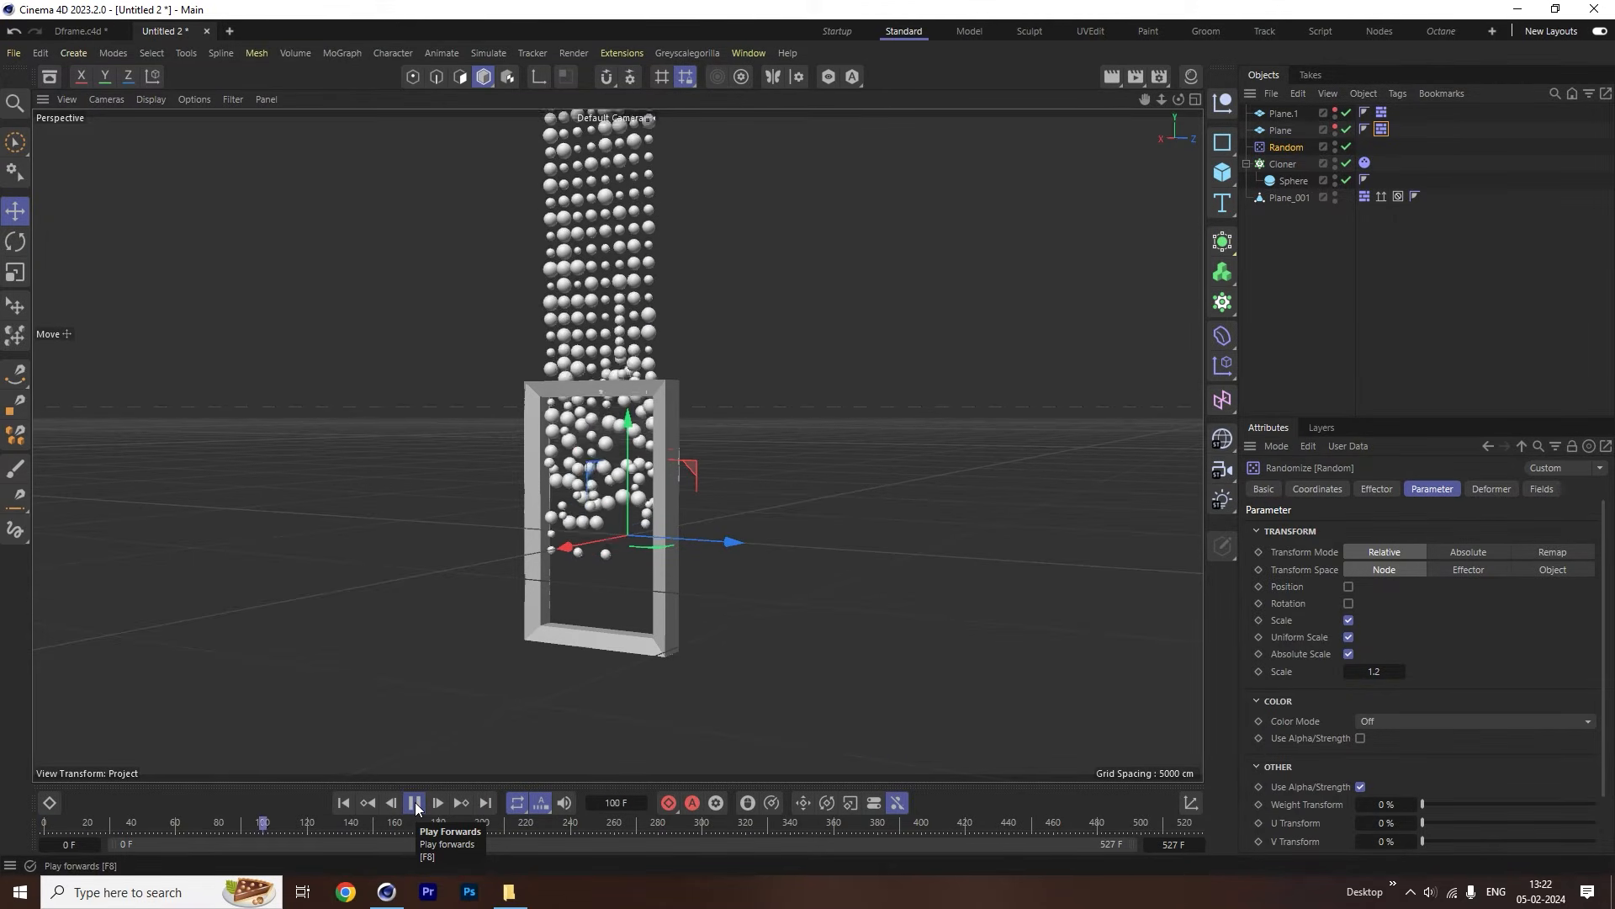
pyautogui.click(416, 804)
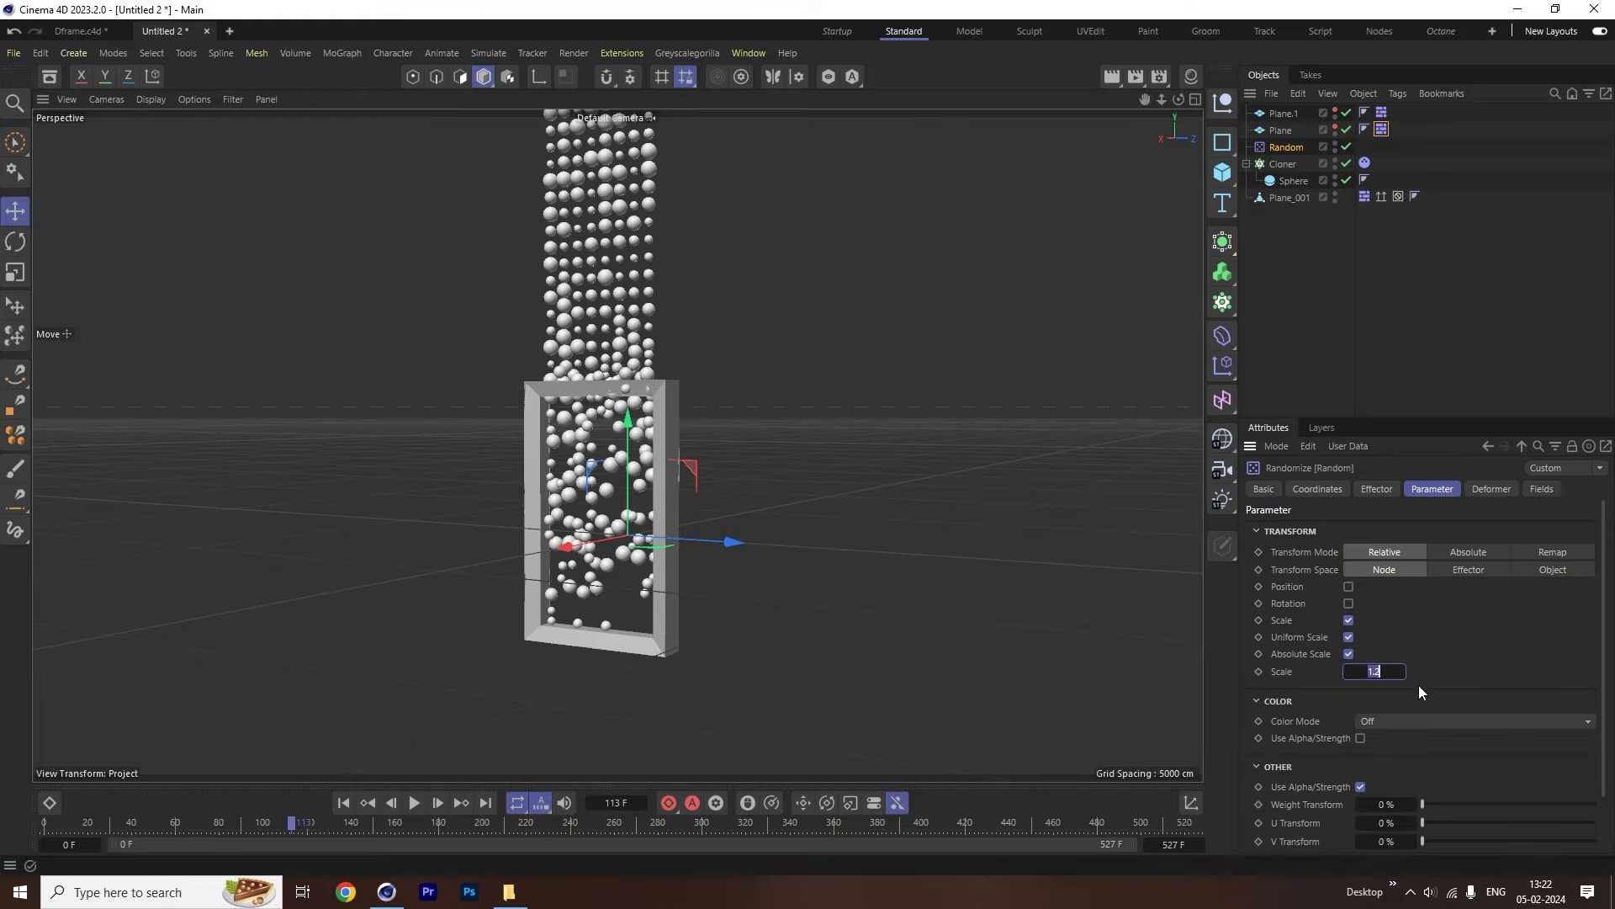
# Set the Random effector's scale to 0.9 and replay the simulation from the first frame to check how the spheres fill the frame.
pyautogui.press('Return')
pyautogui.click(345, 803)
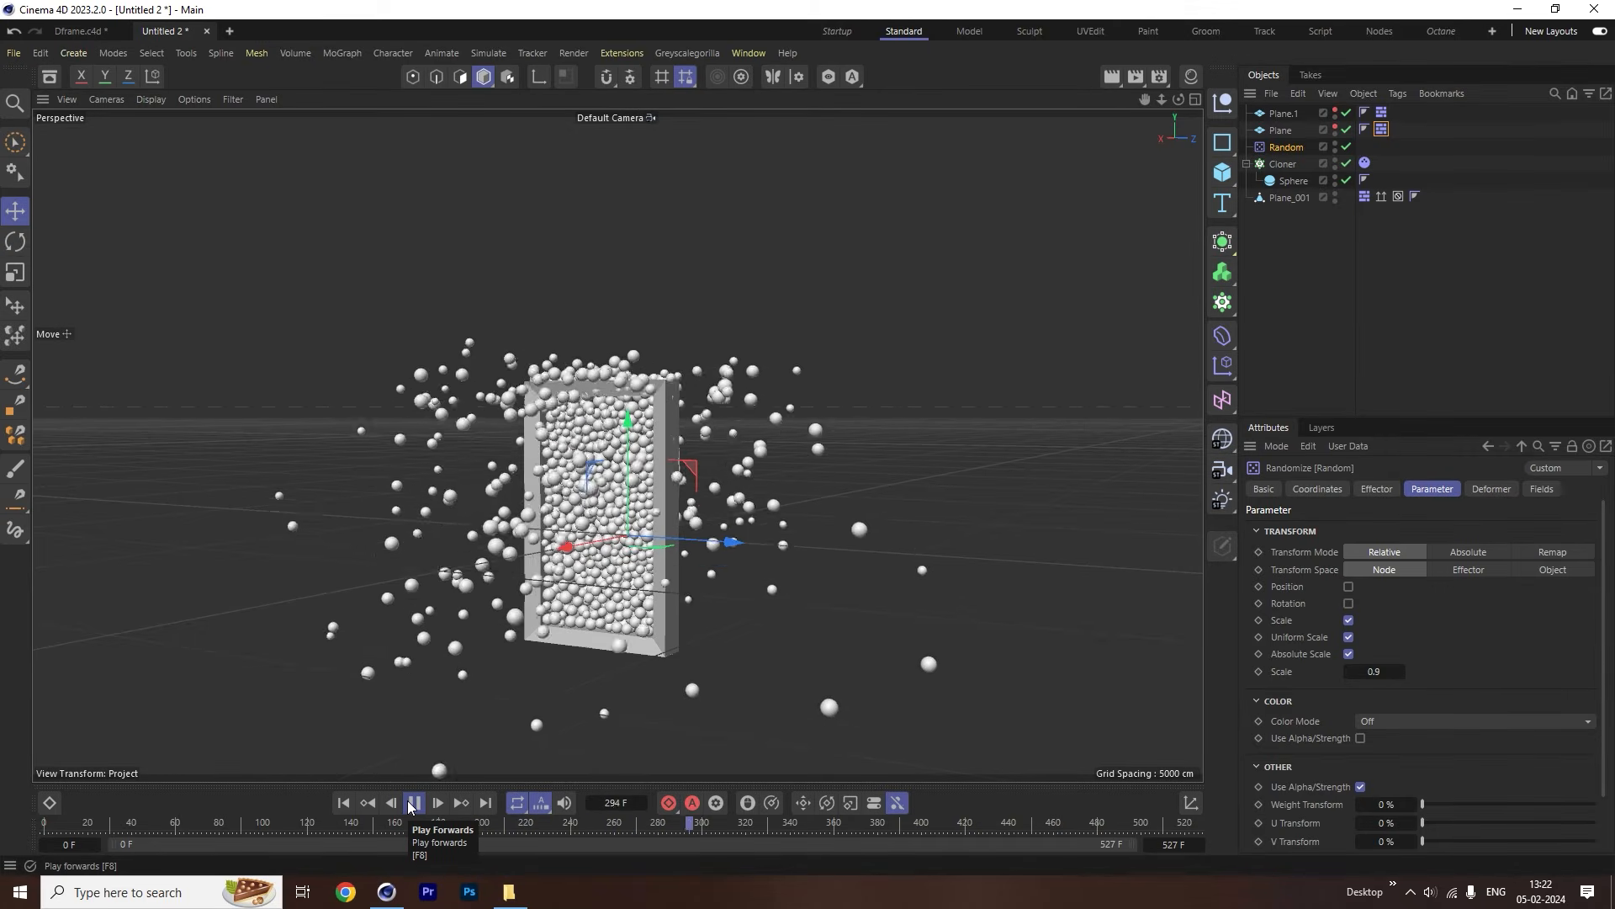
pyautogui.click(413, 802)
# Set the Random effector's scale to 0.7, play the simulation briefly from the first frame, and rewind it.
pyautogui.click(345, 803)
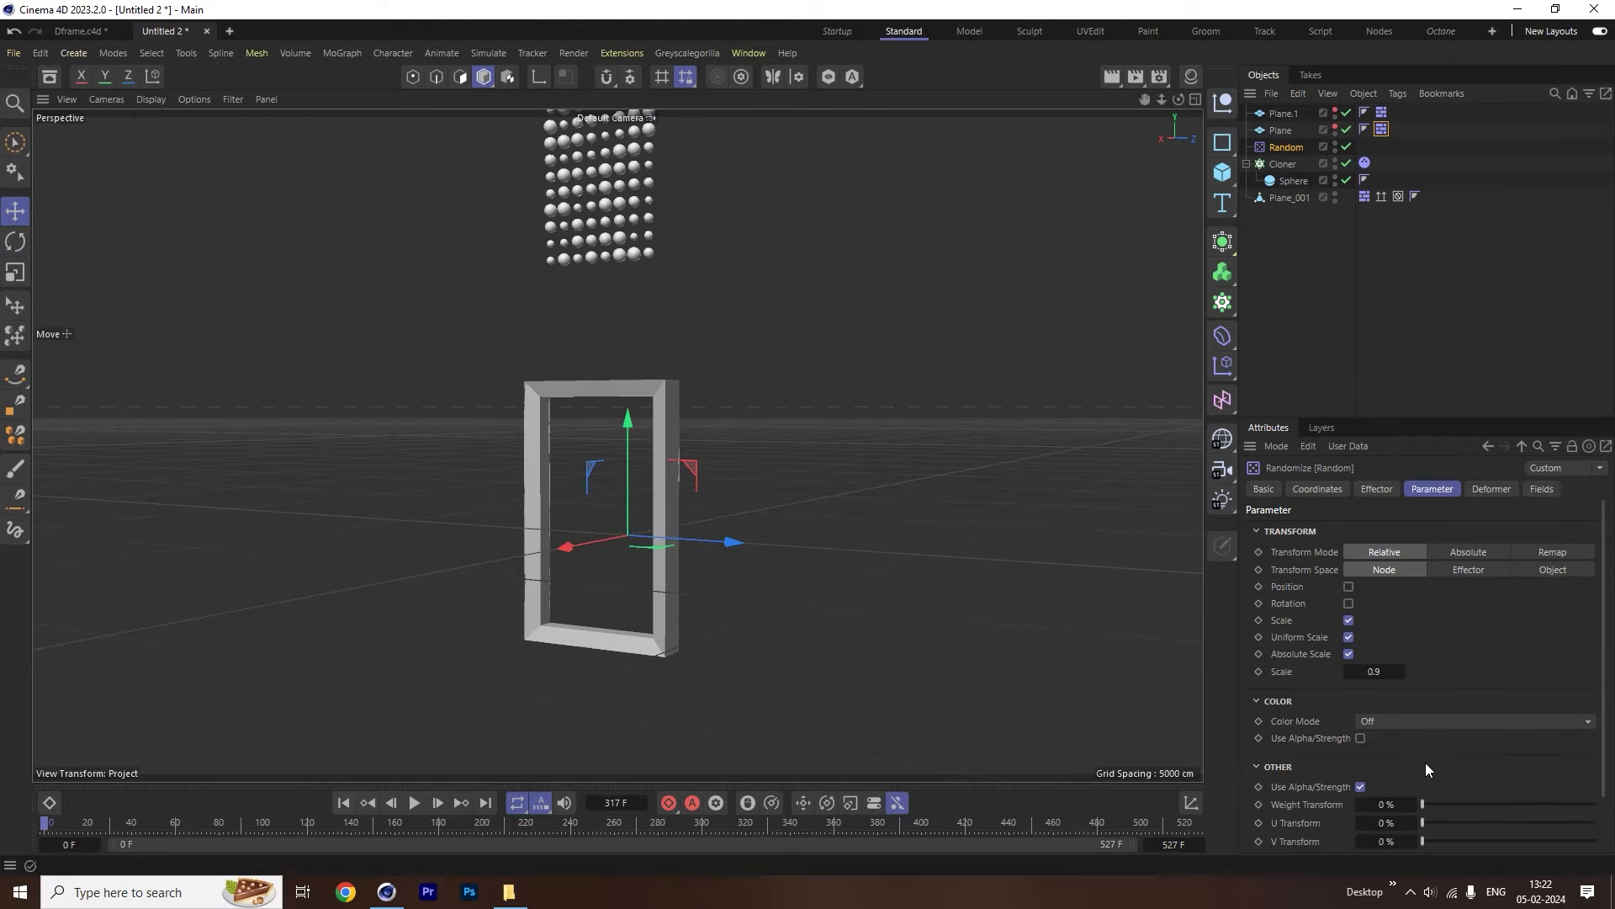
pyautogui.write('0.7')
pyautogui.press('Return')
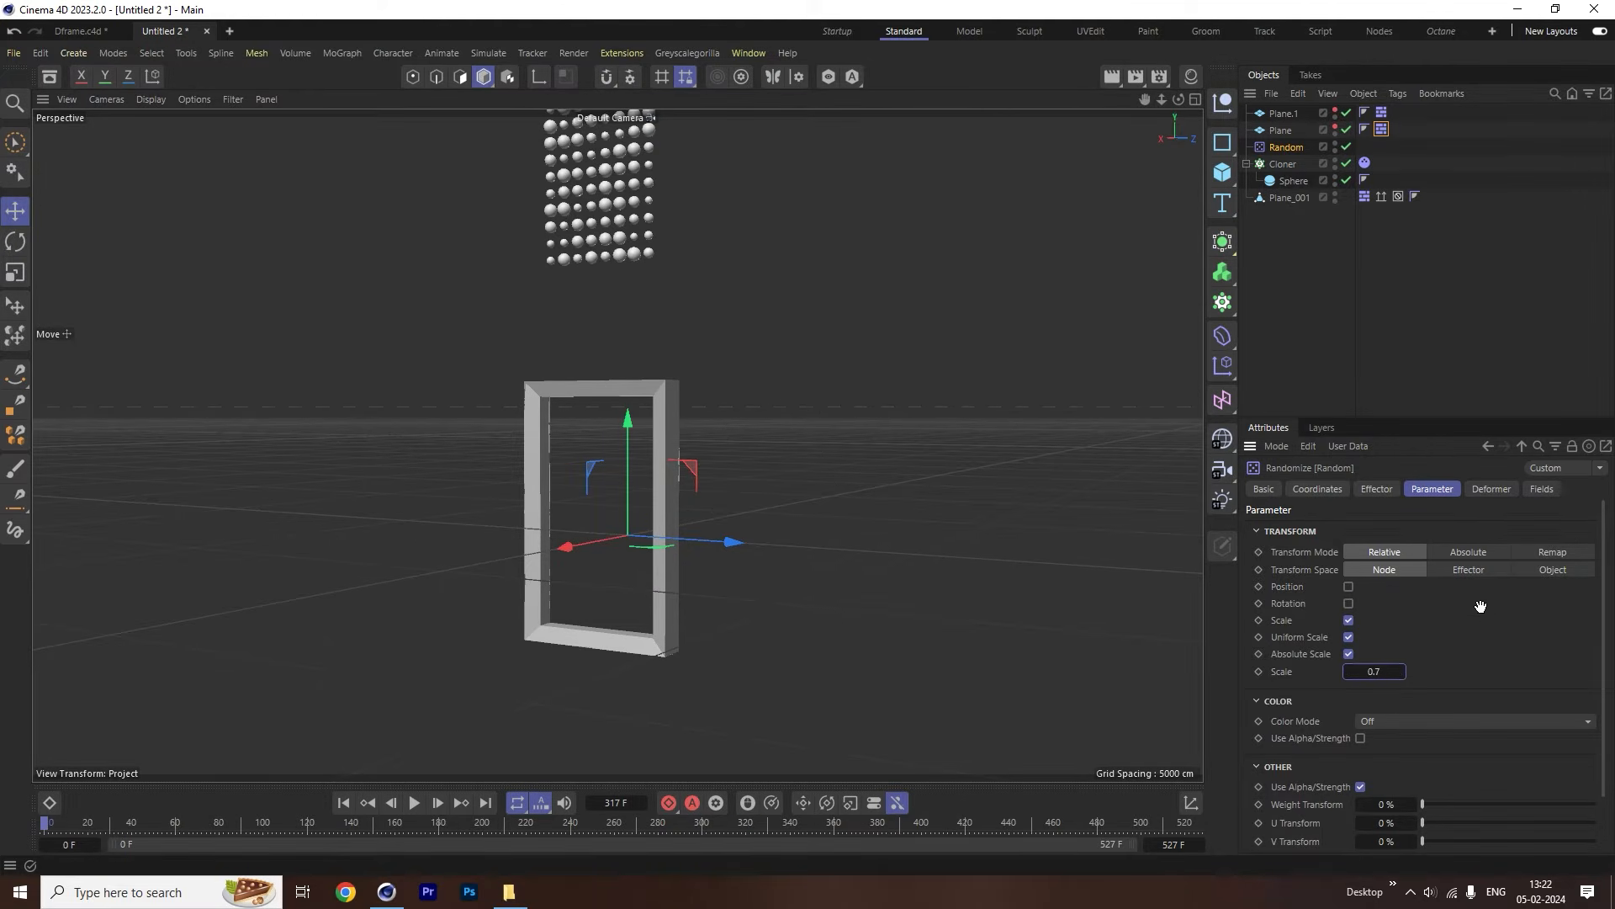
pyautogui.click(412, 804)
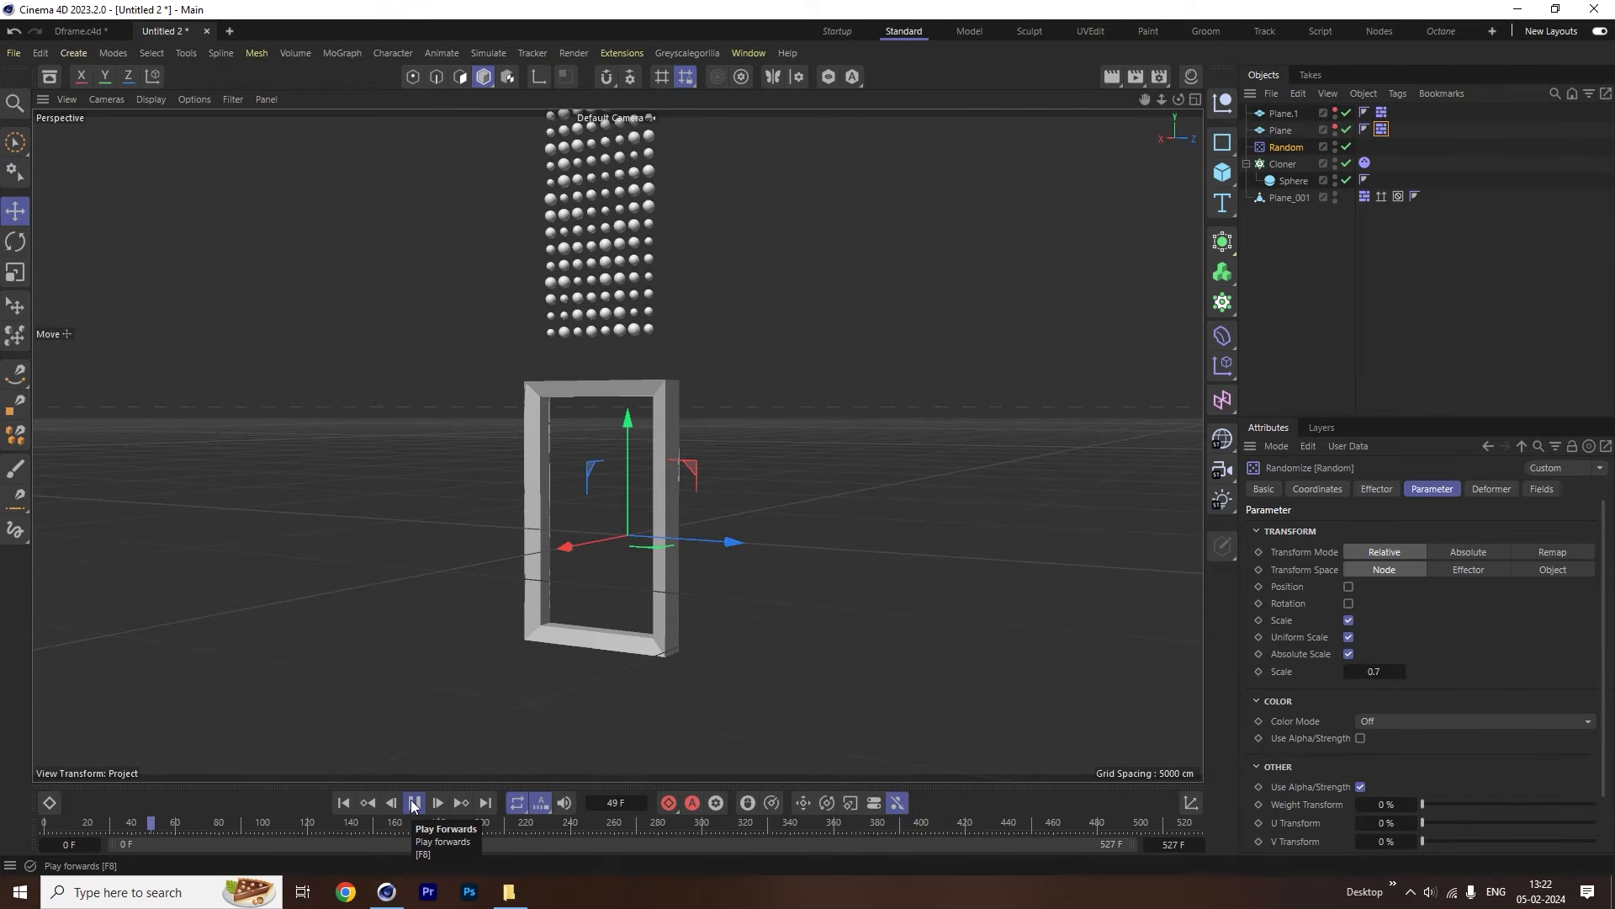
pyautogui.click(412, 803)
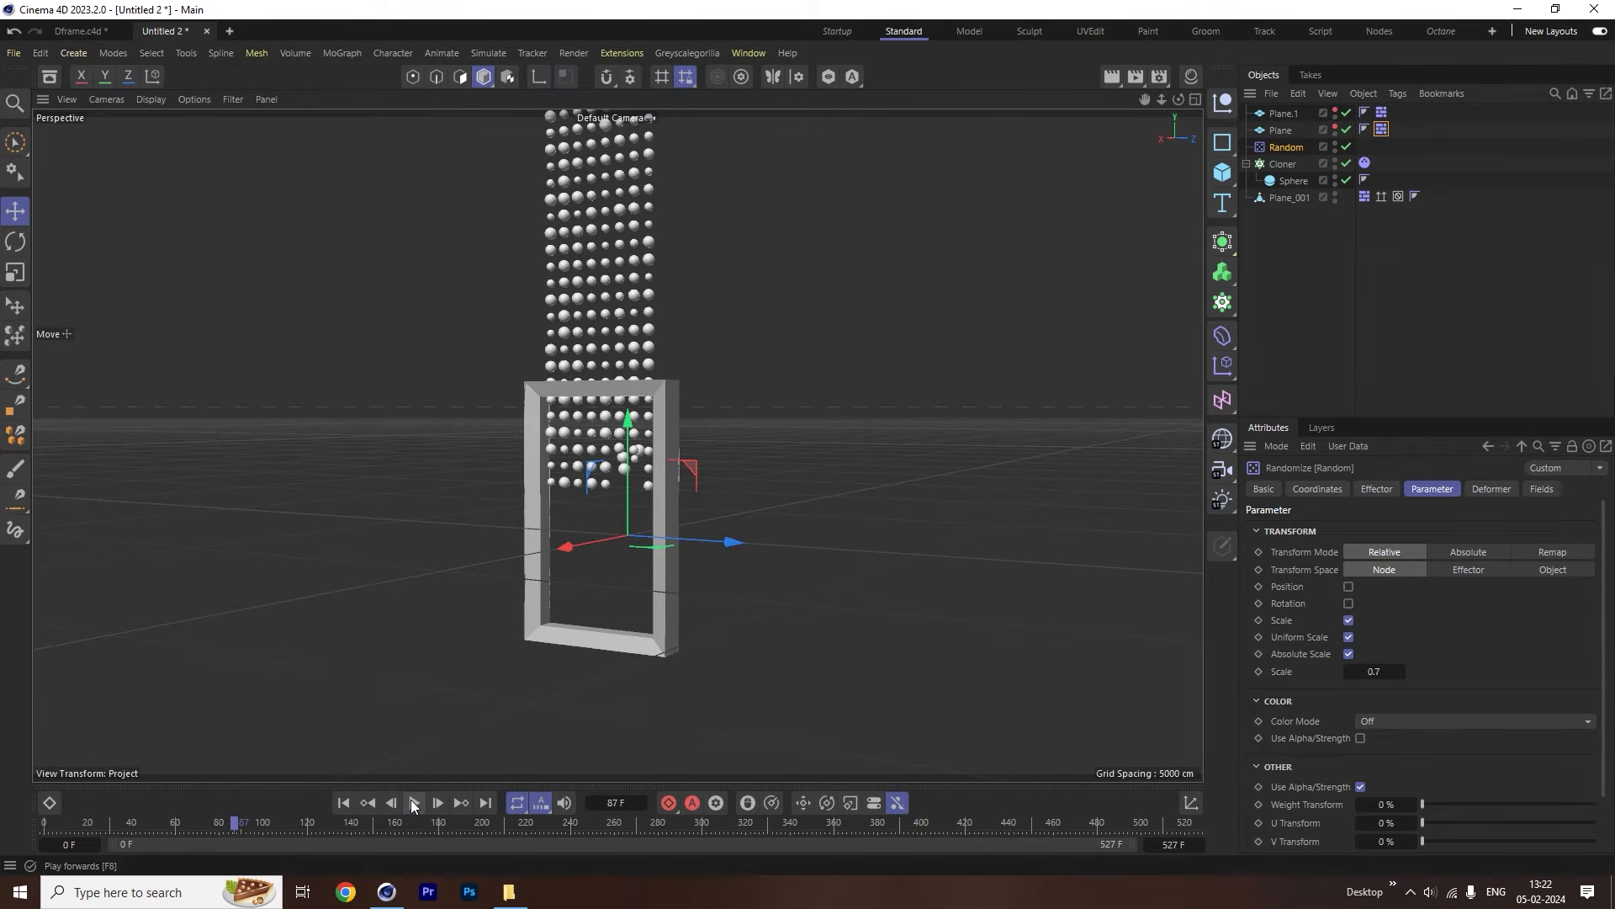
pyautogui.click(354, 805)
# Nudge the Cloner along the X axis in the top view to centre the spheres within the frame, and replay the simulation in perspective.
pyautogui.middleClick(665, 584)
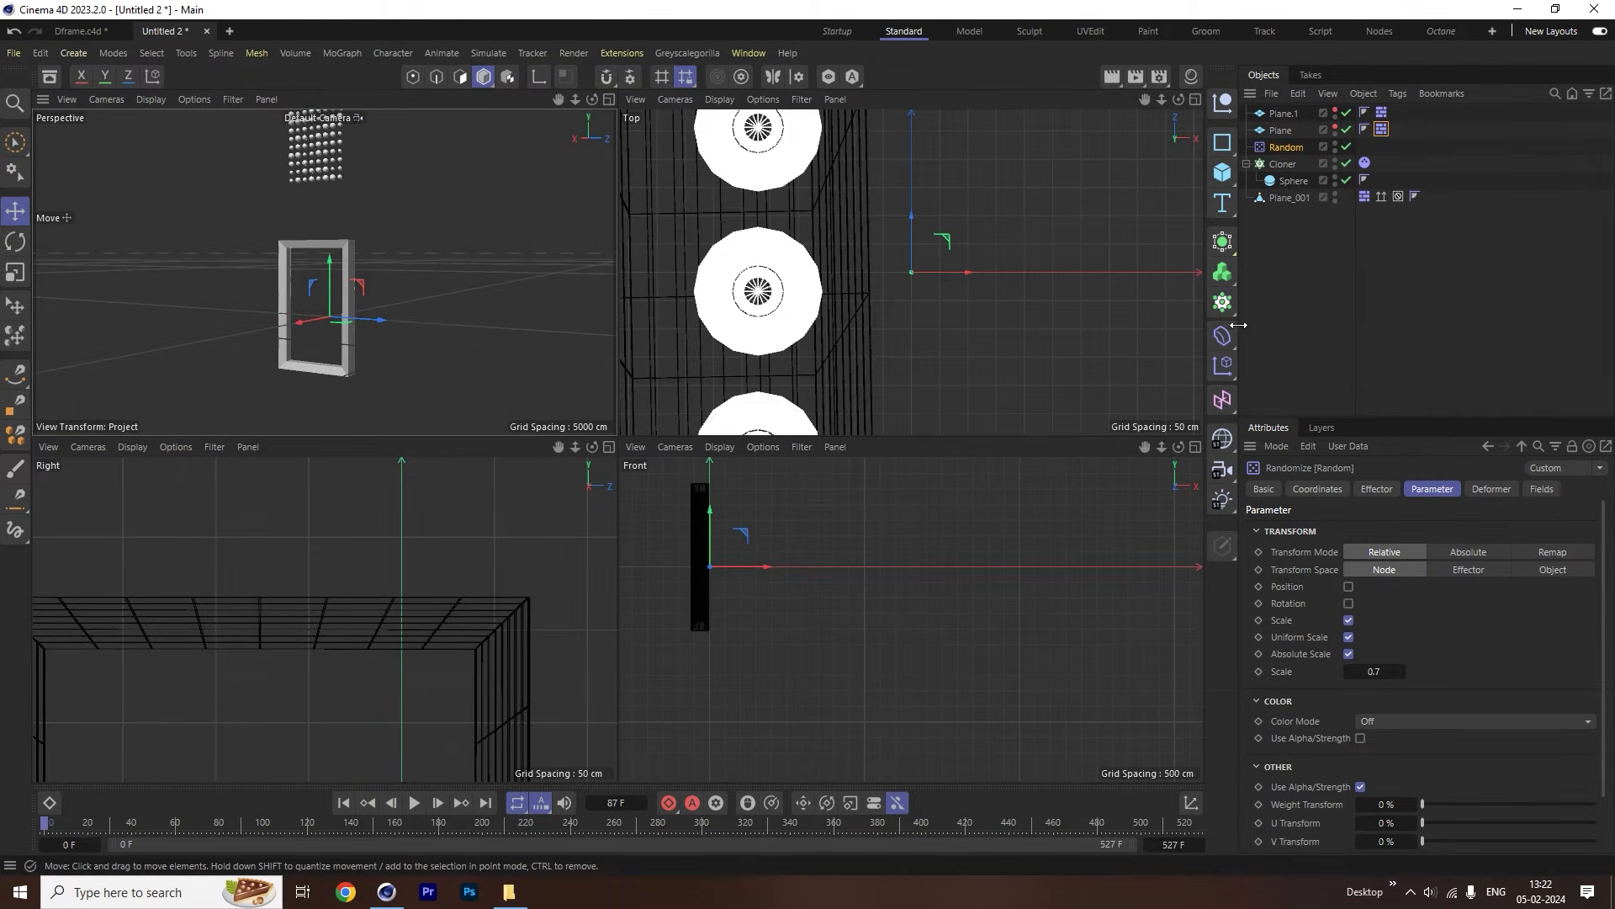
pyautogui.click(1283, 165)
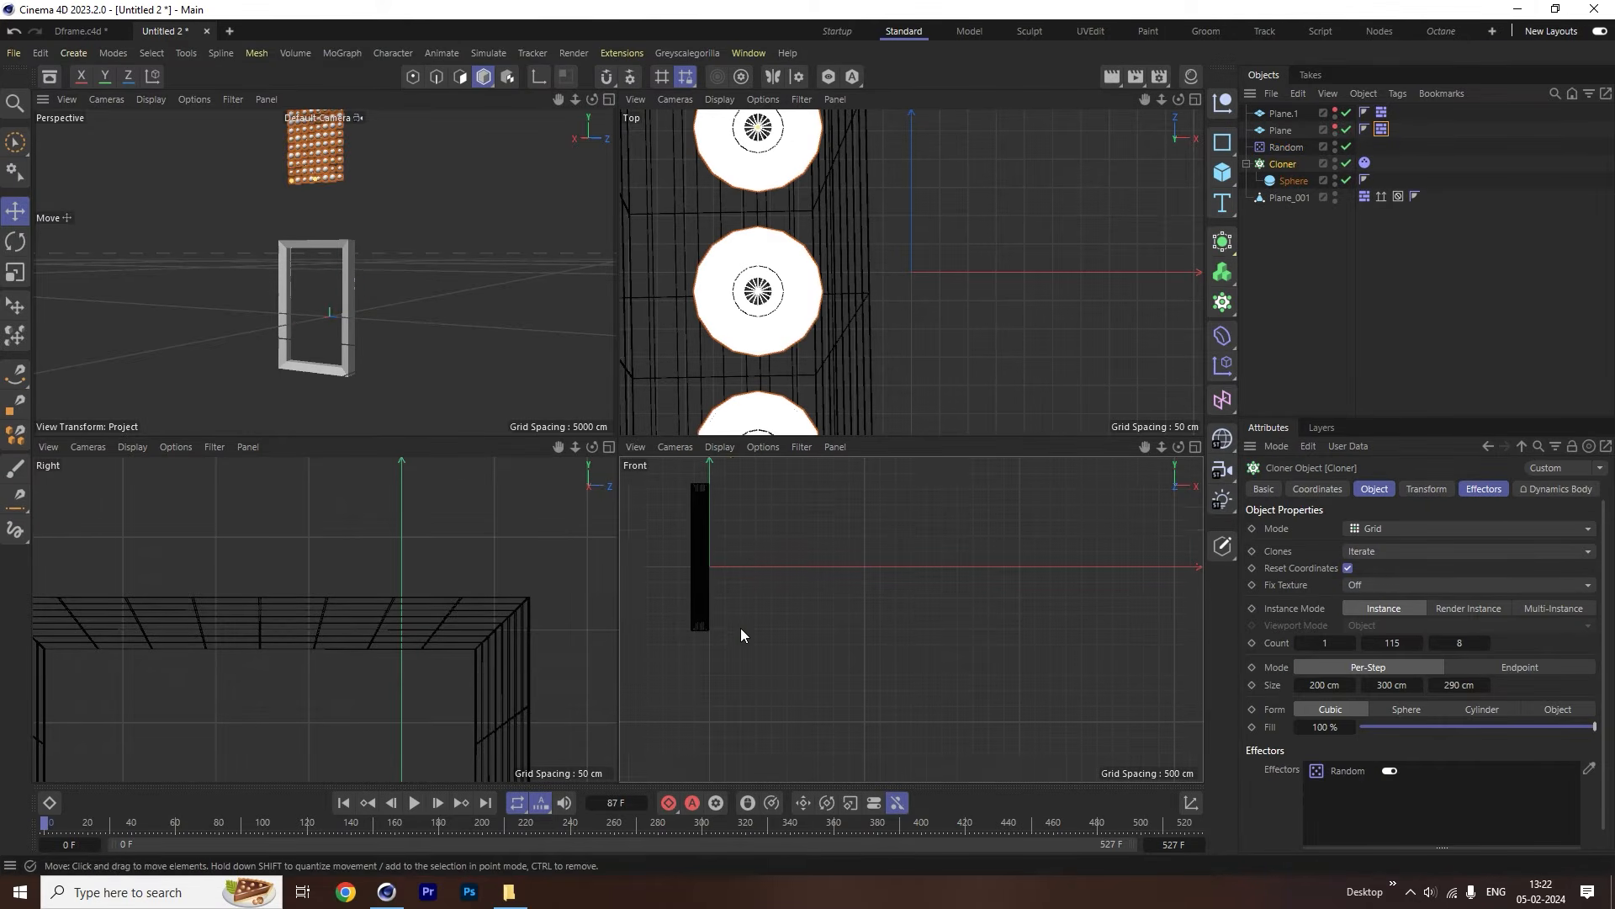
pyautogui.scroll(-5, 740, 627)
pyautogui.scroll(-4, 804, 345)
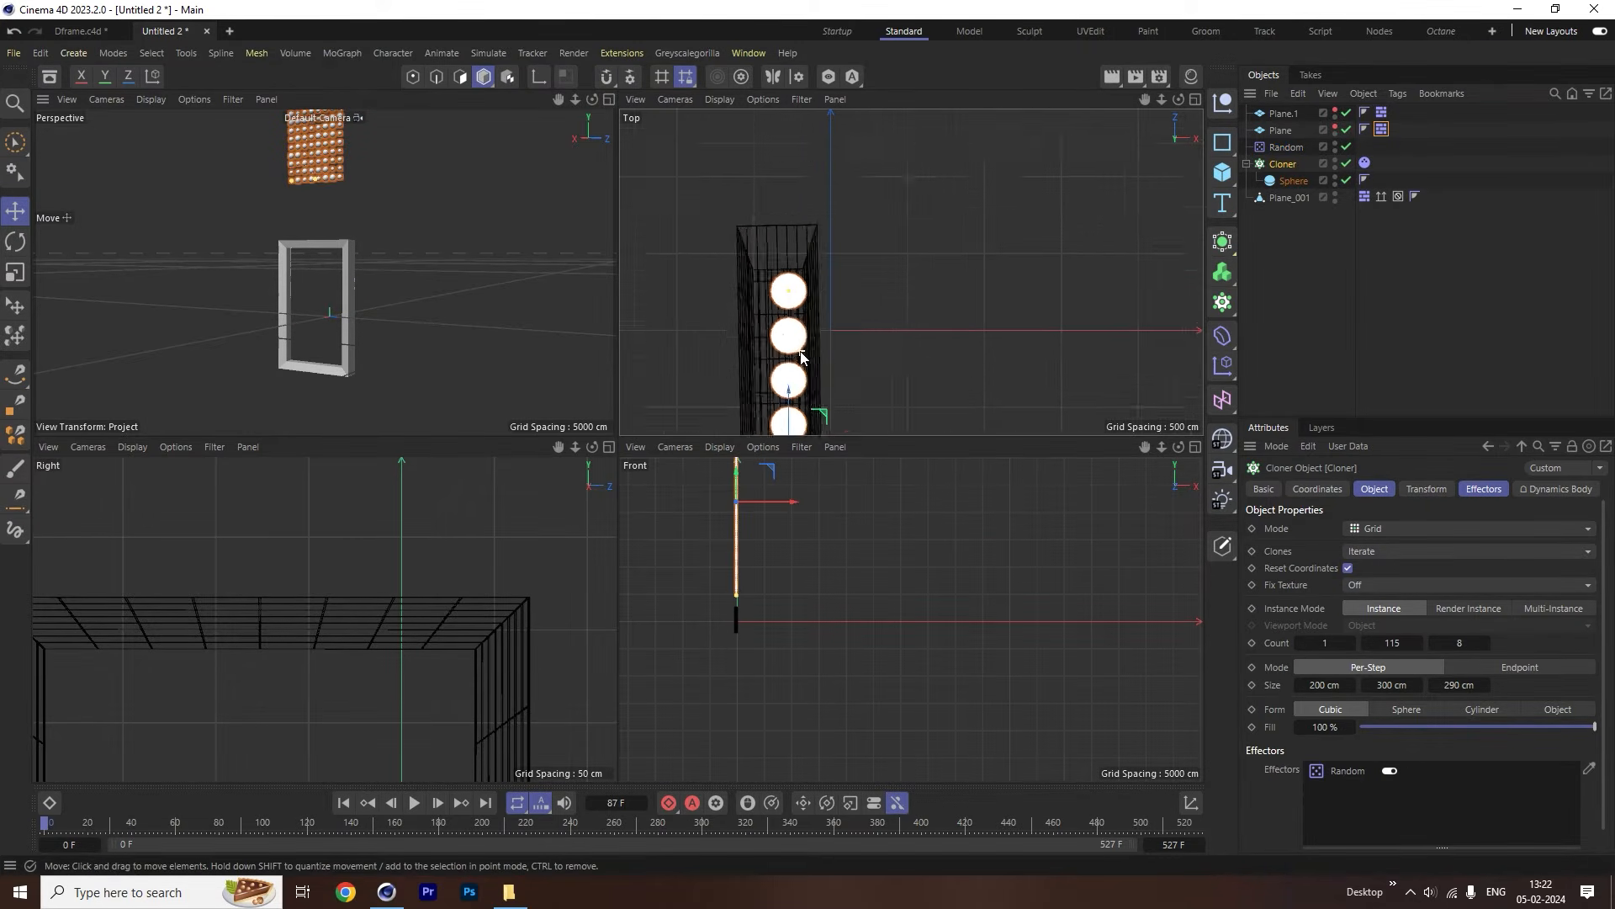
pyautogui.middleClick(806, 341)
pyautogui.scroll(-3, 572, 539)
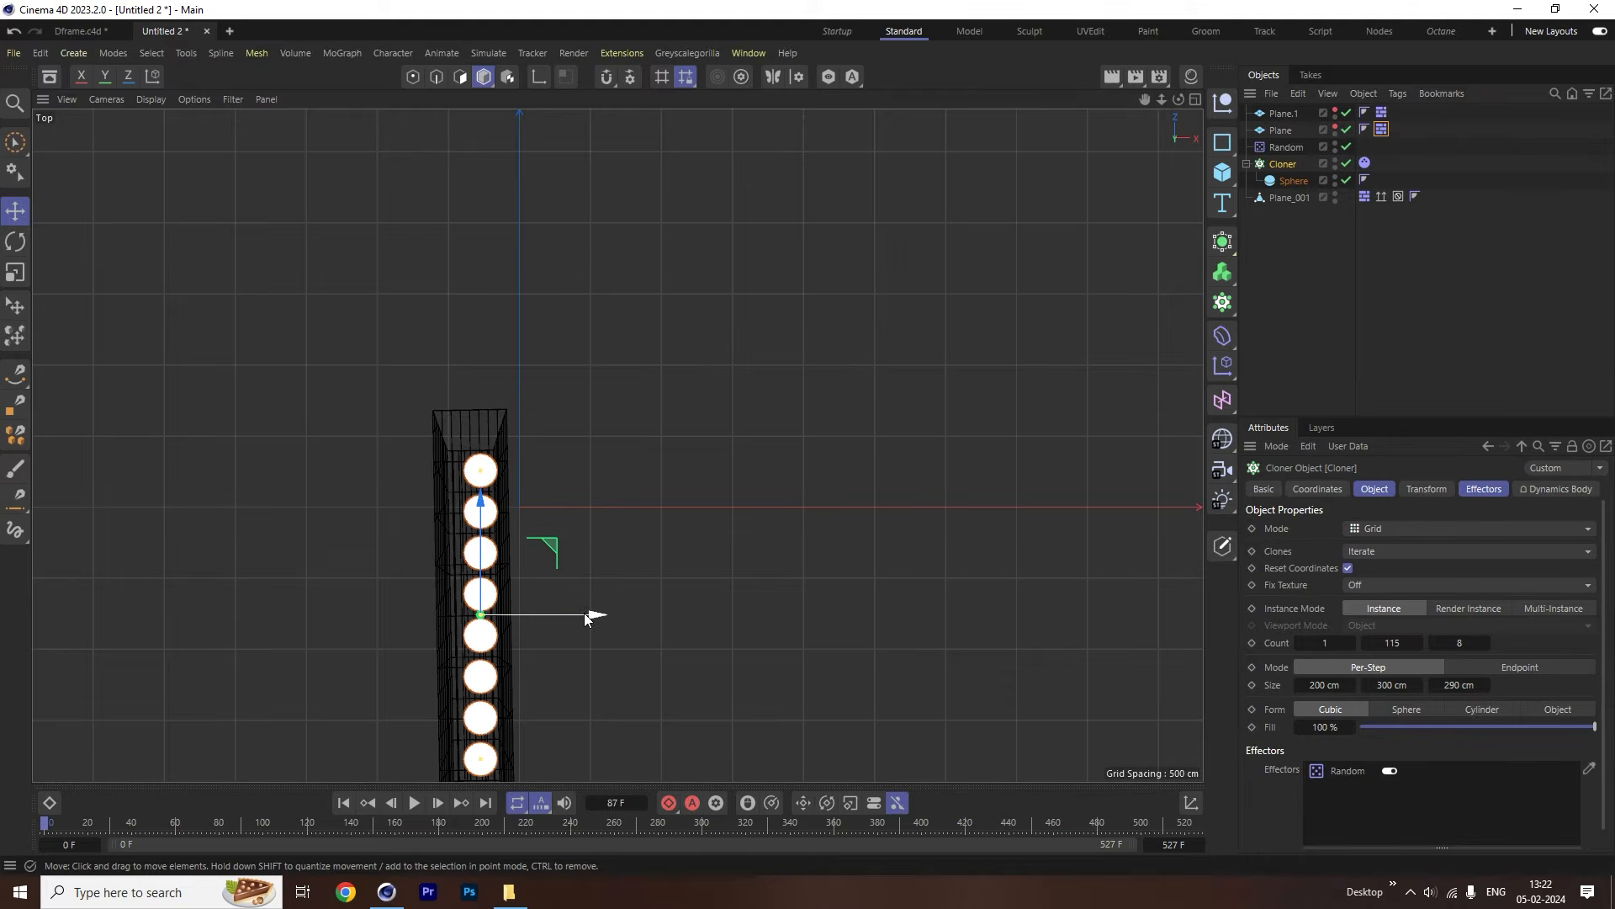
pyautogui.moveTo(587, 617); pyautogui.dragTo(583, 617)
pyautogui.scroll(-4, 791, 289)
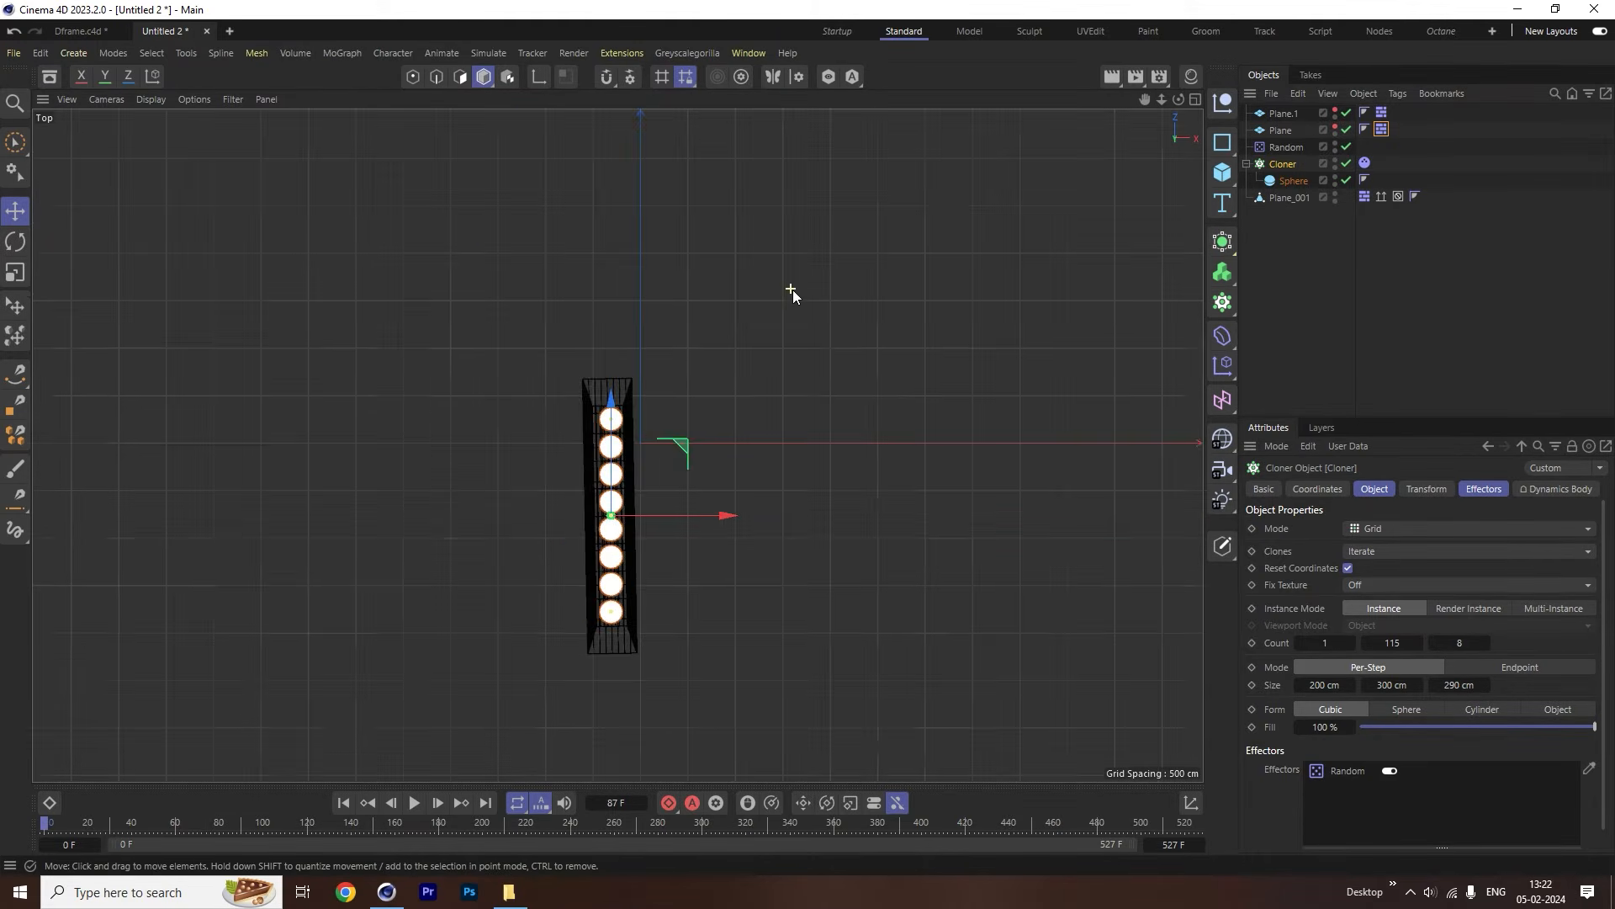
pyautogui.middleClick(453, 376)
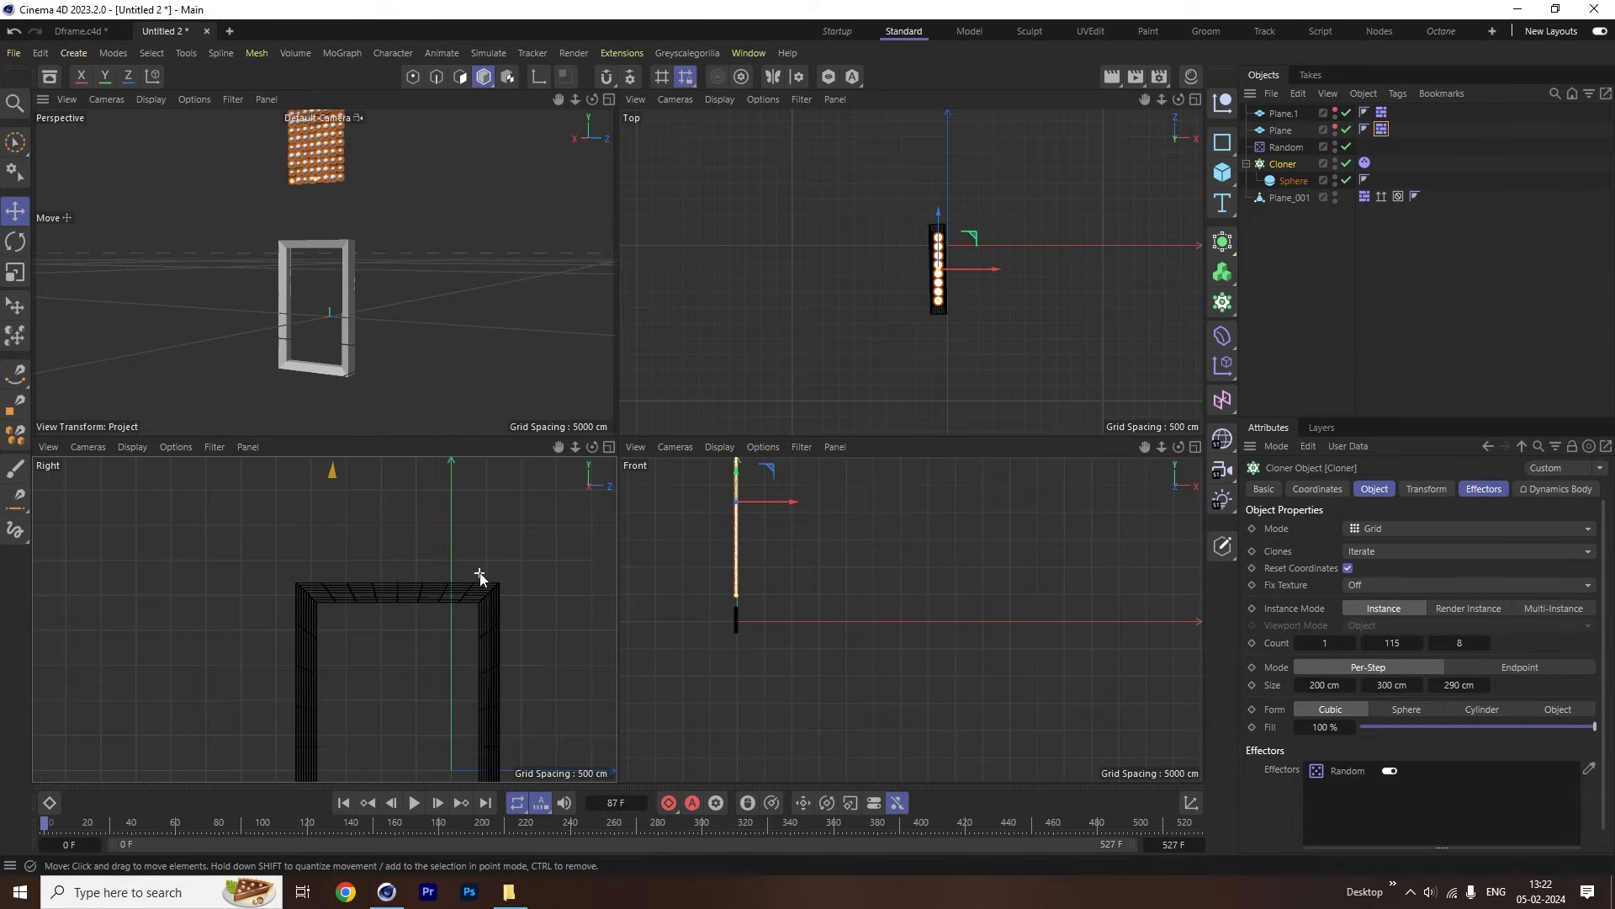
pyautogui.middleClick(447, 336)
pyautogui.click(415, 804)
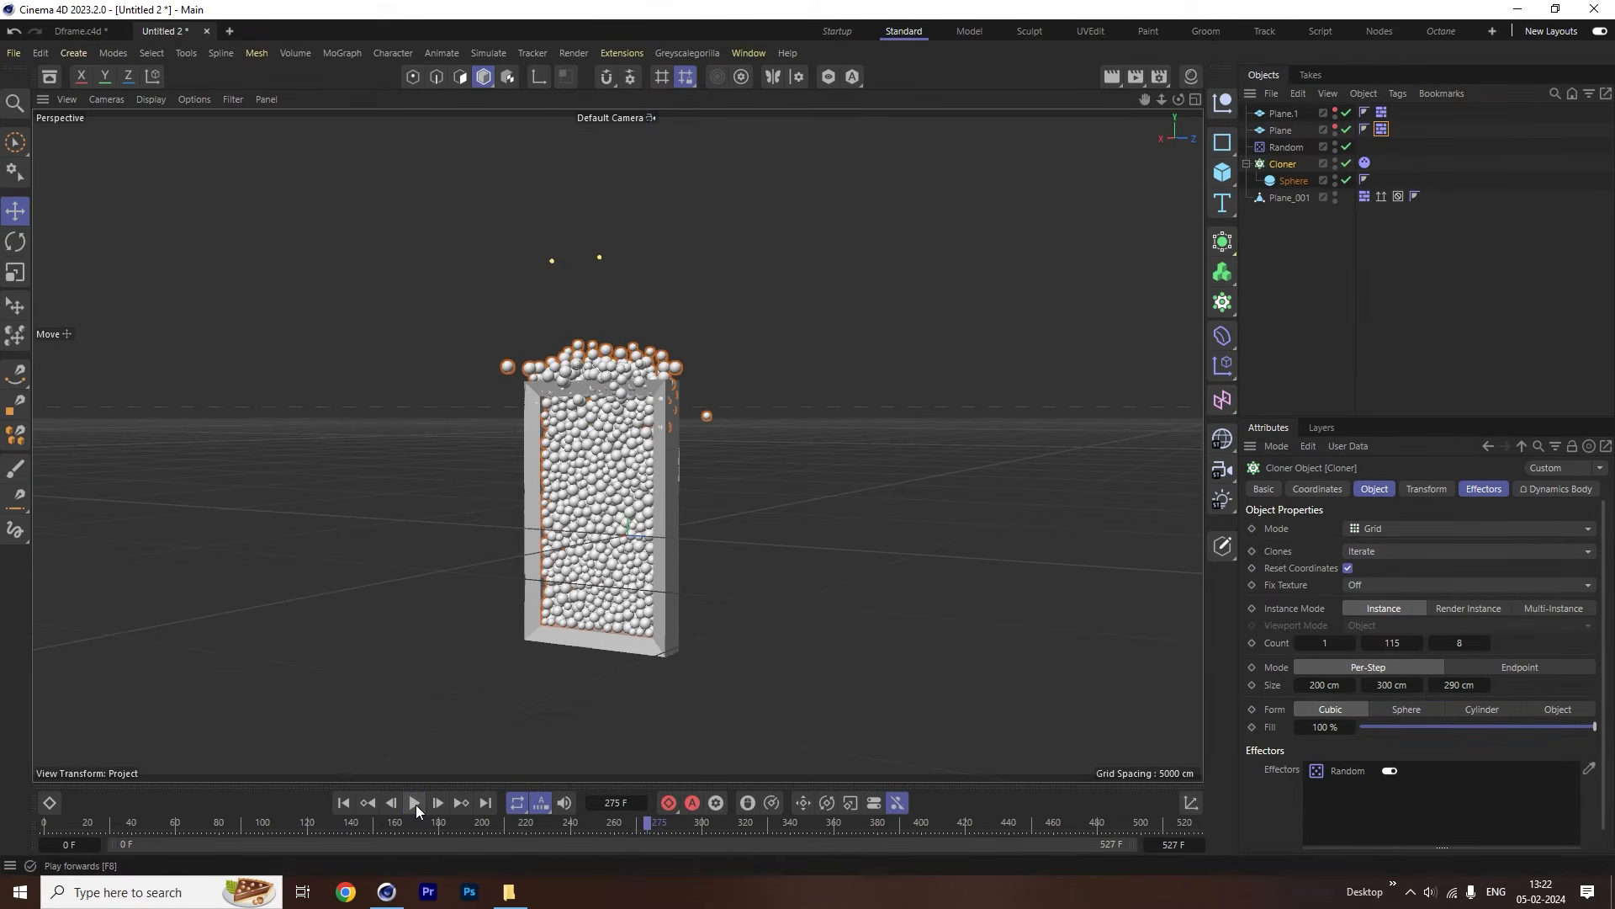
pyautogui.click(416, 805)
# Try Cloner grid counts of 1 × 100 × 8 and 1 × 115 × 5, and start the simulation with the second.
pyautogui.write('100')
pyautogui.press('Return')
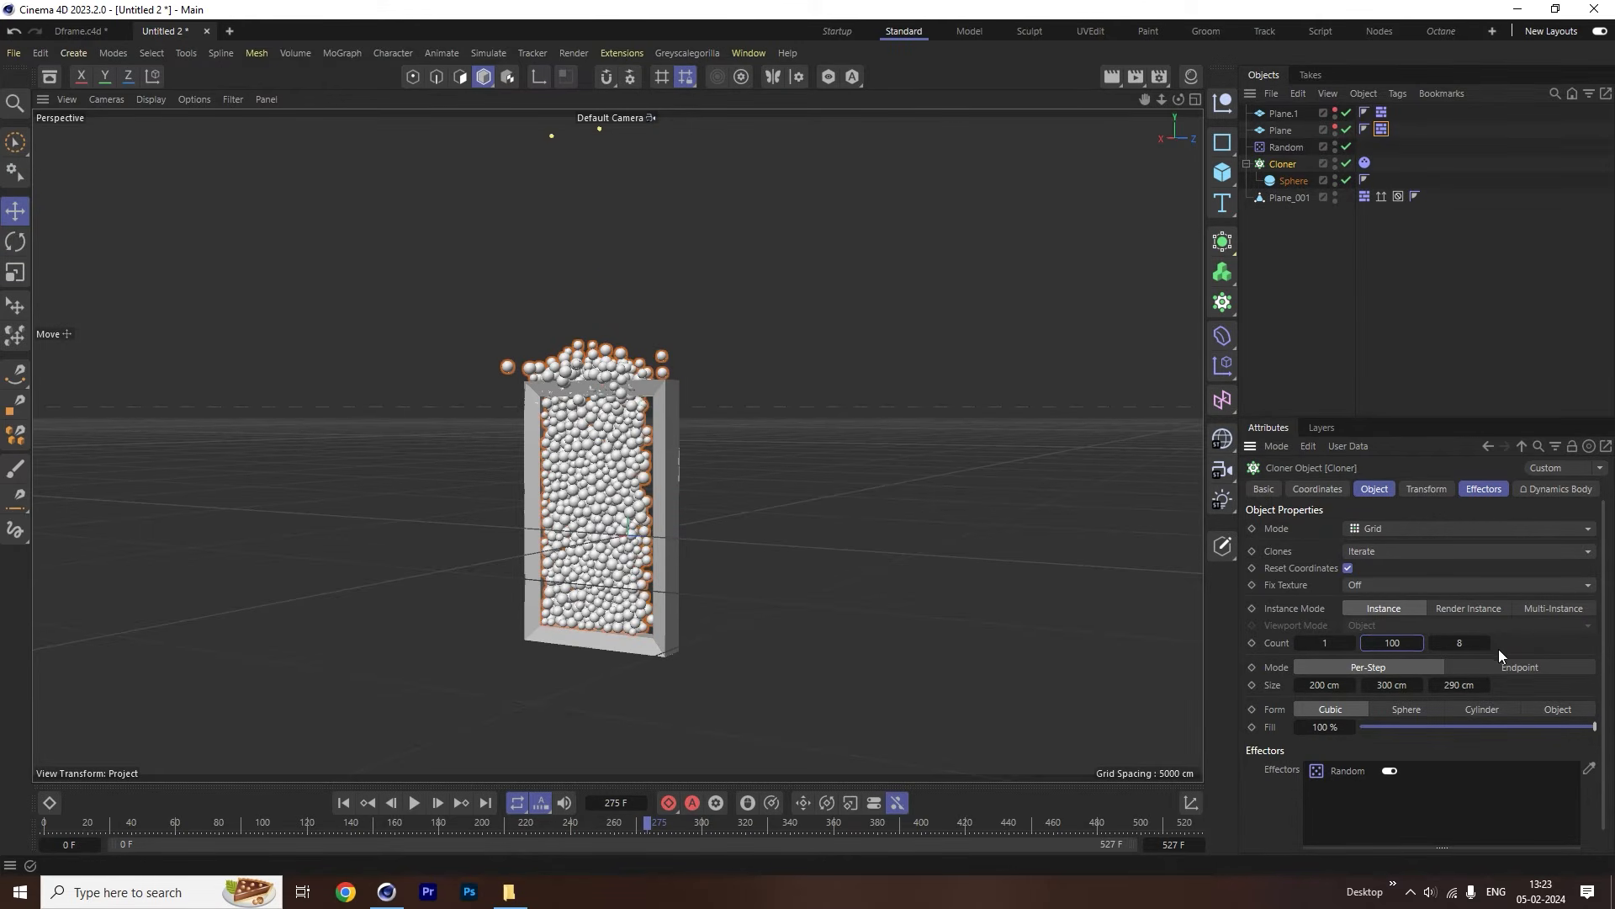
pyautogui.moveTo(1460, 644); pyautogui.dragTo(1609, 646)
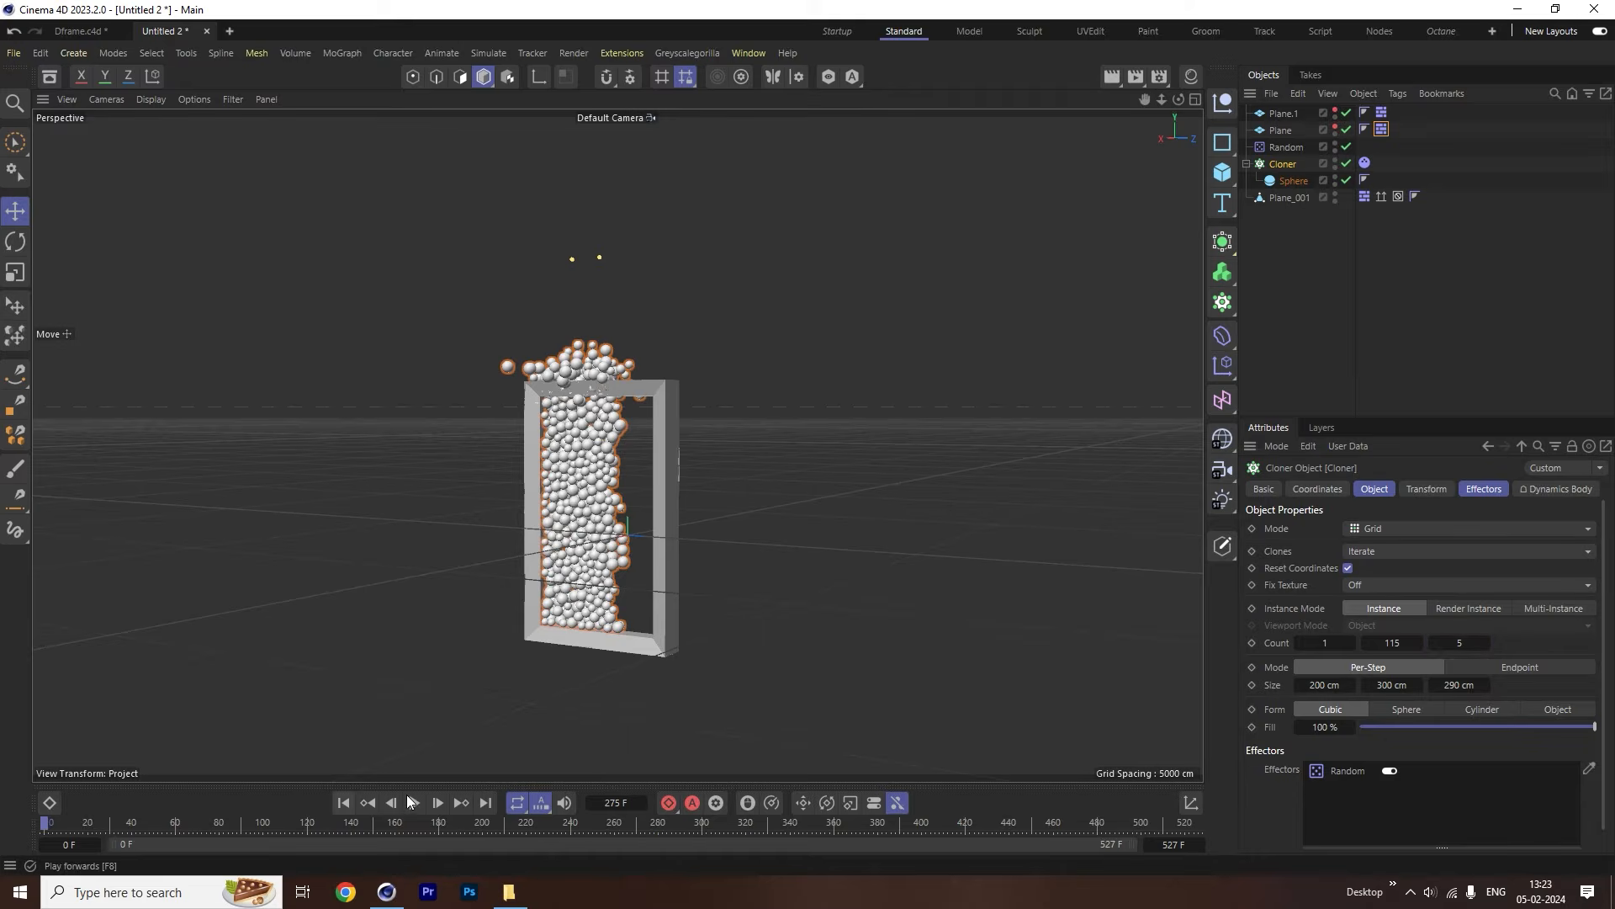
pyautogui.click(413, 802)
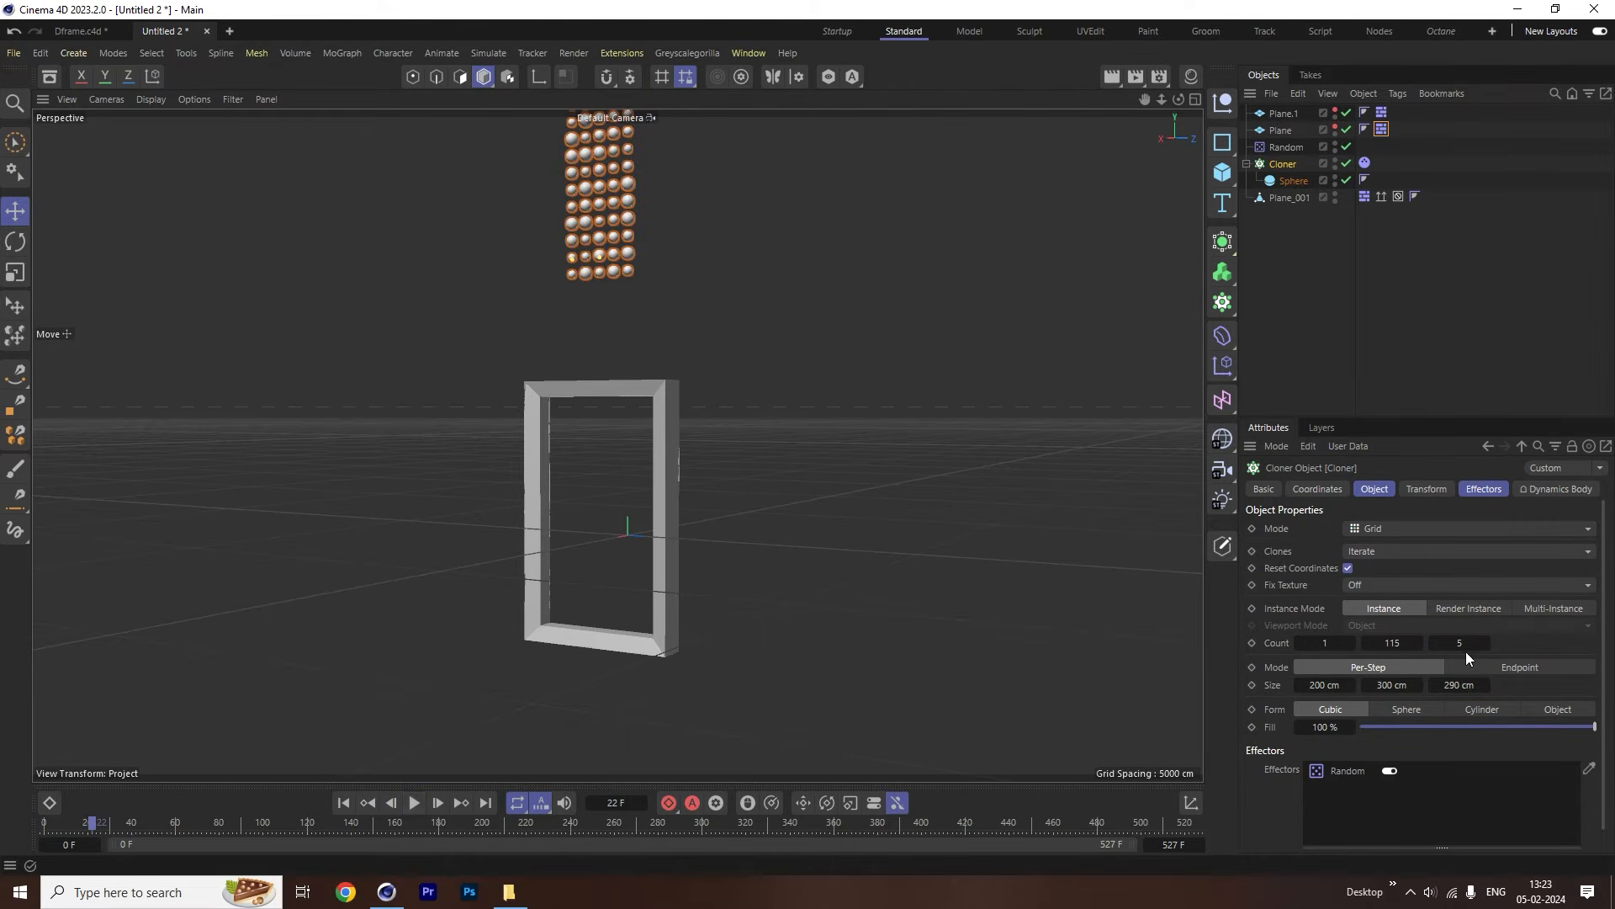
# Return to the first frame, set the Cloner's grid count to 1 × 100 × 8, and play the simulation.
pyautogui.click(341, 804)
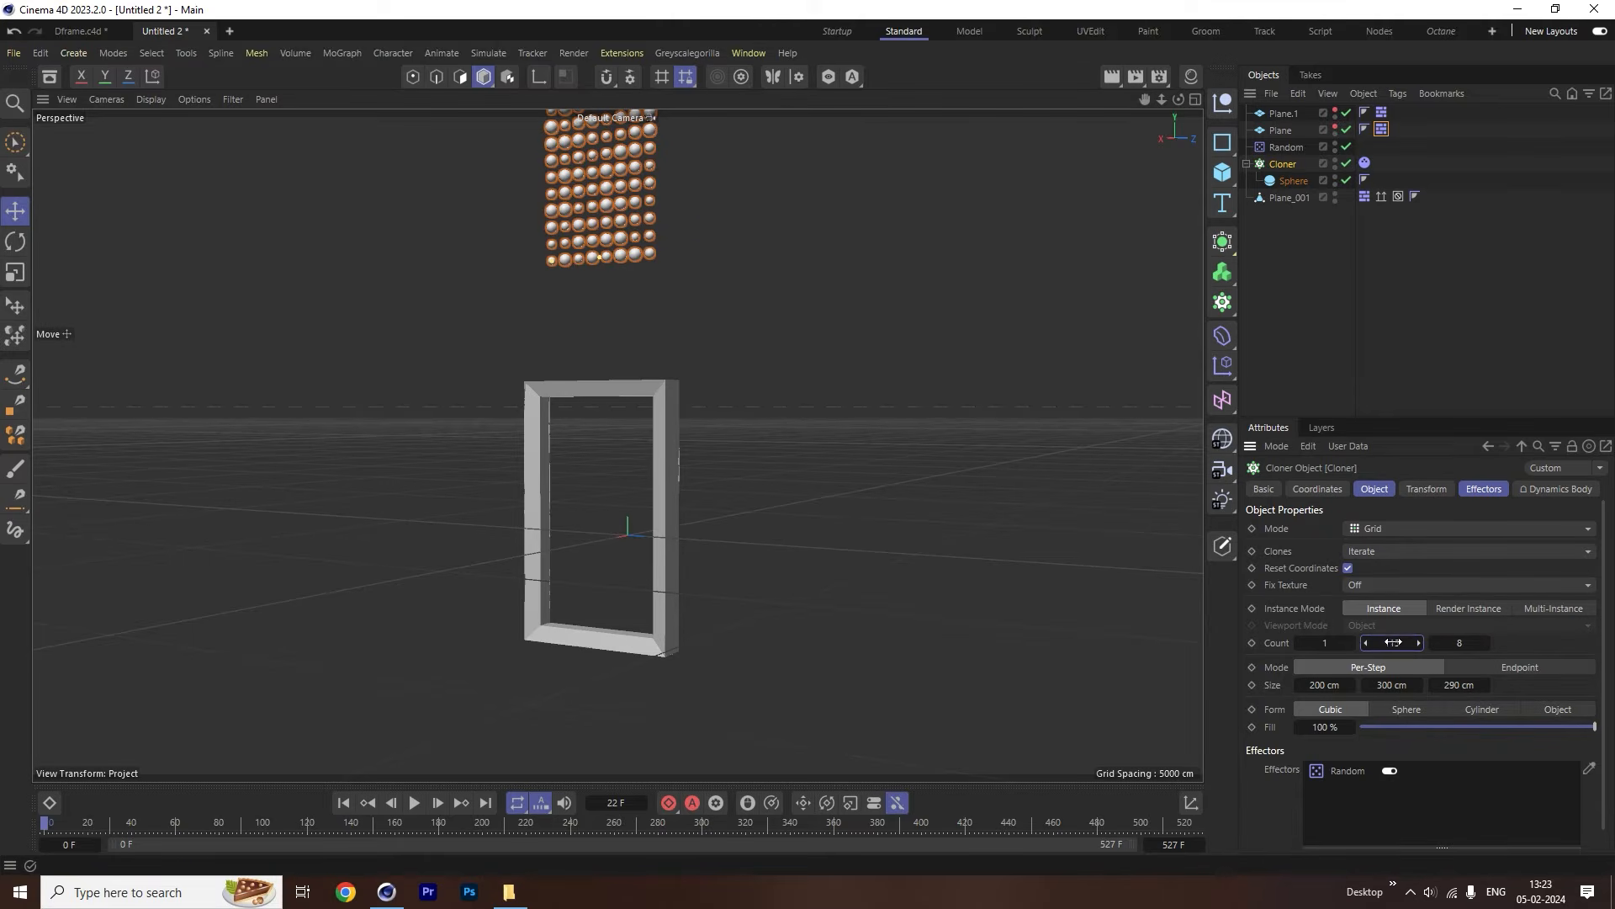
pyautogui.moveTo(1394, 642)
pyautogui.mouseDown()
pyautogui.moveTo(1434, 642)
pyautogui.moveTo(1403, 642)
pyautogui.mouseUp()
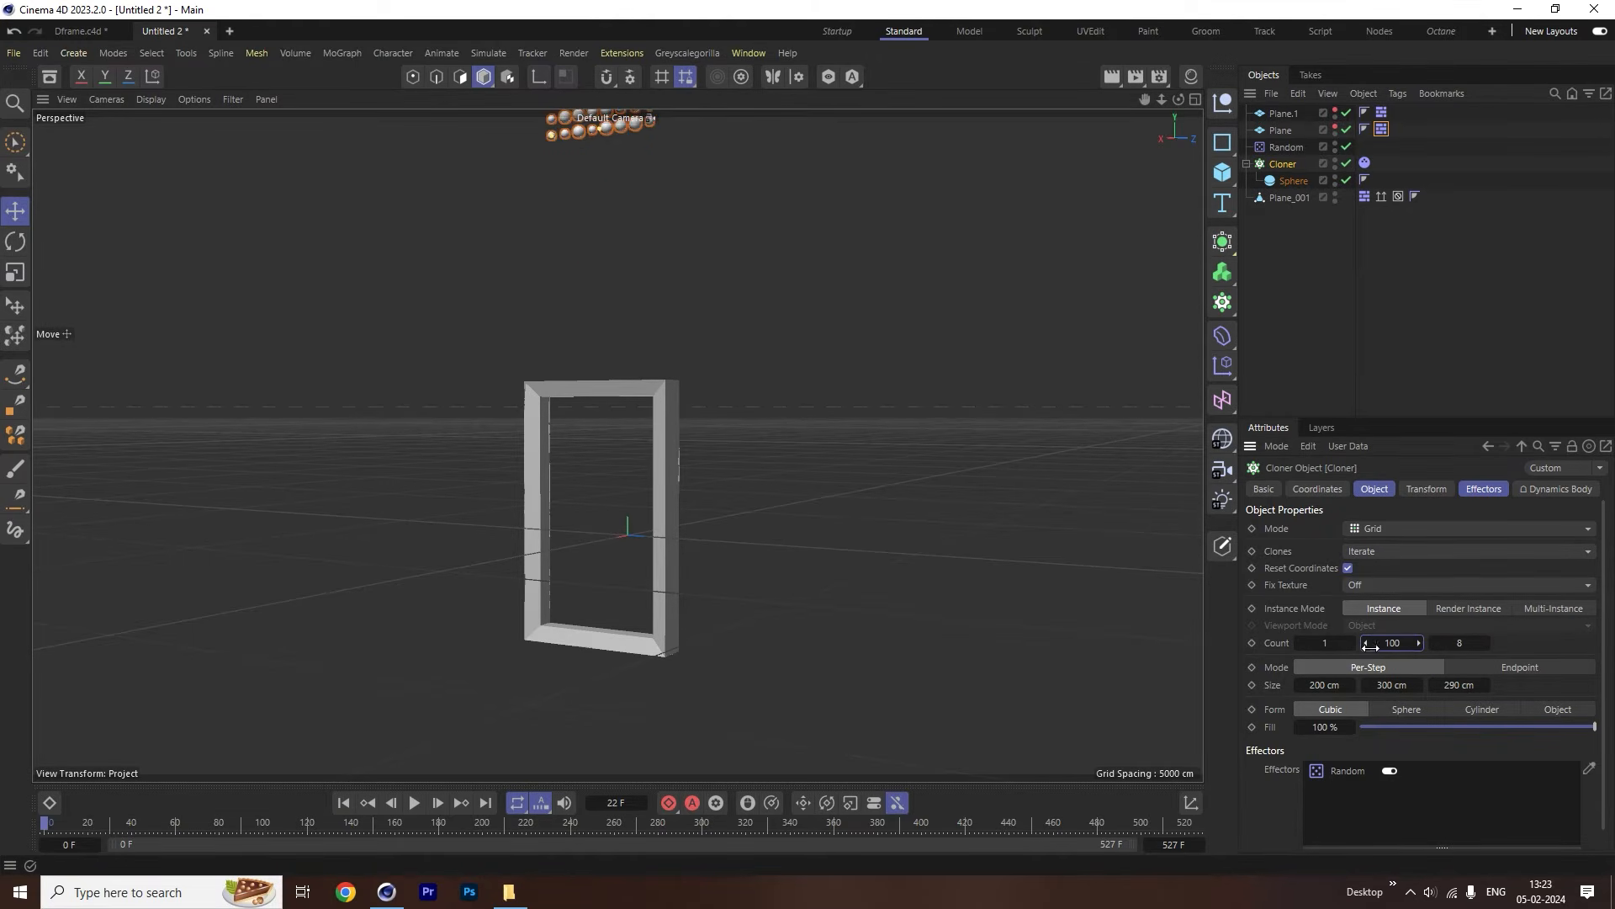
pyautogui.click(421, 801)
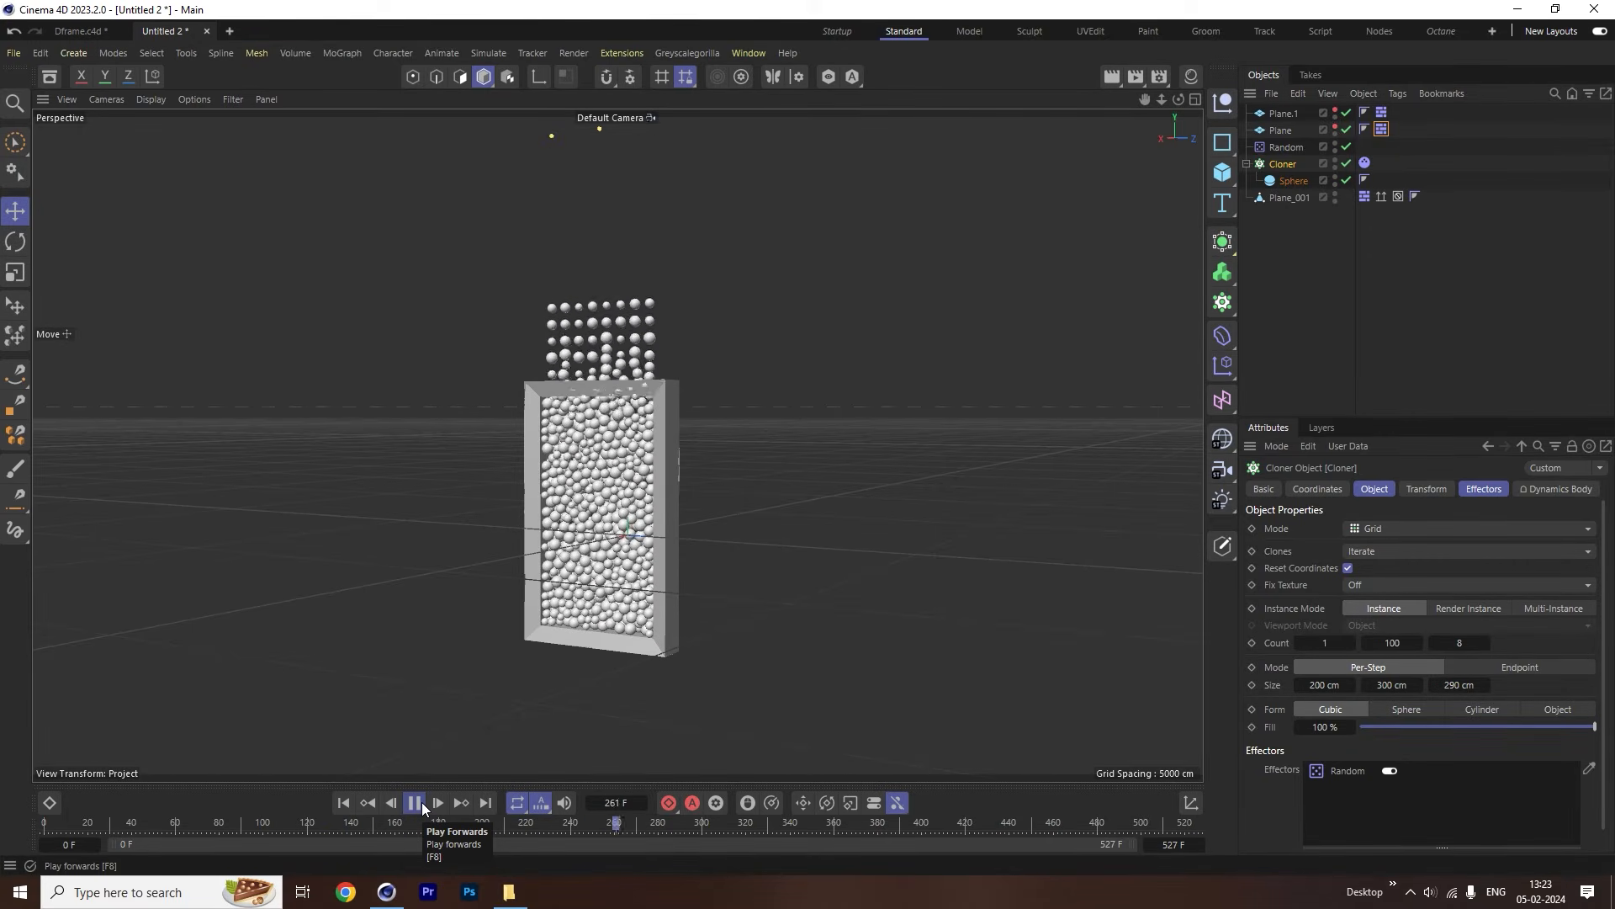
# Stop playback, set the Cloner's vertical count to 90, and replay the simulation to check the fill level.
pyautogui.click(421, 801)
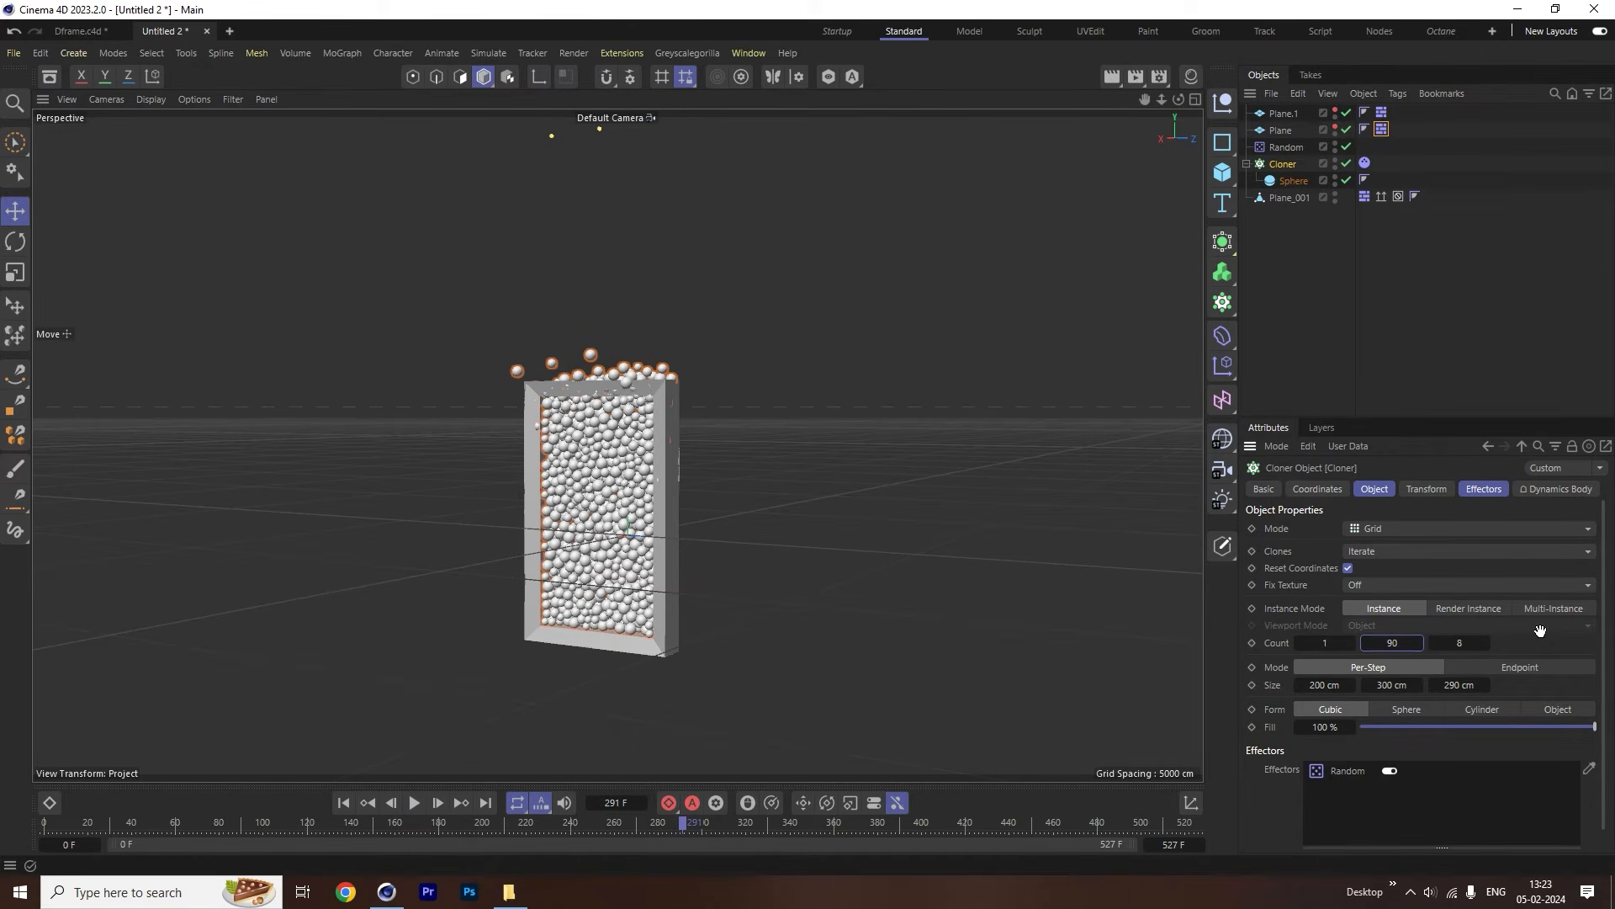
pyautogui.click(415, 803)
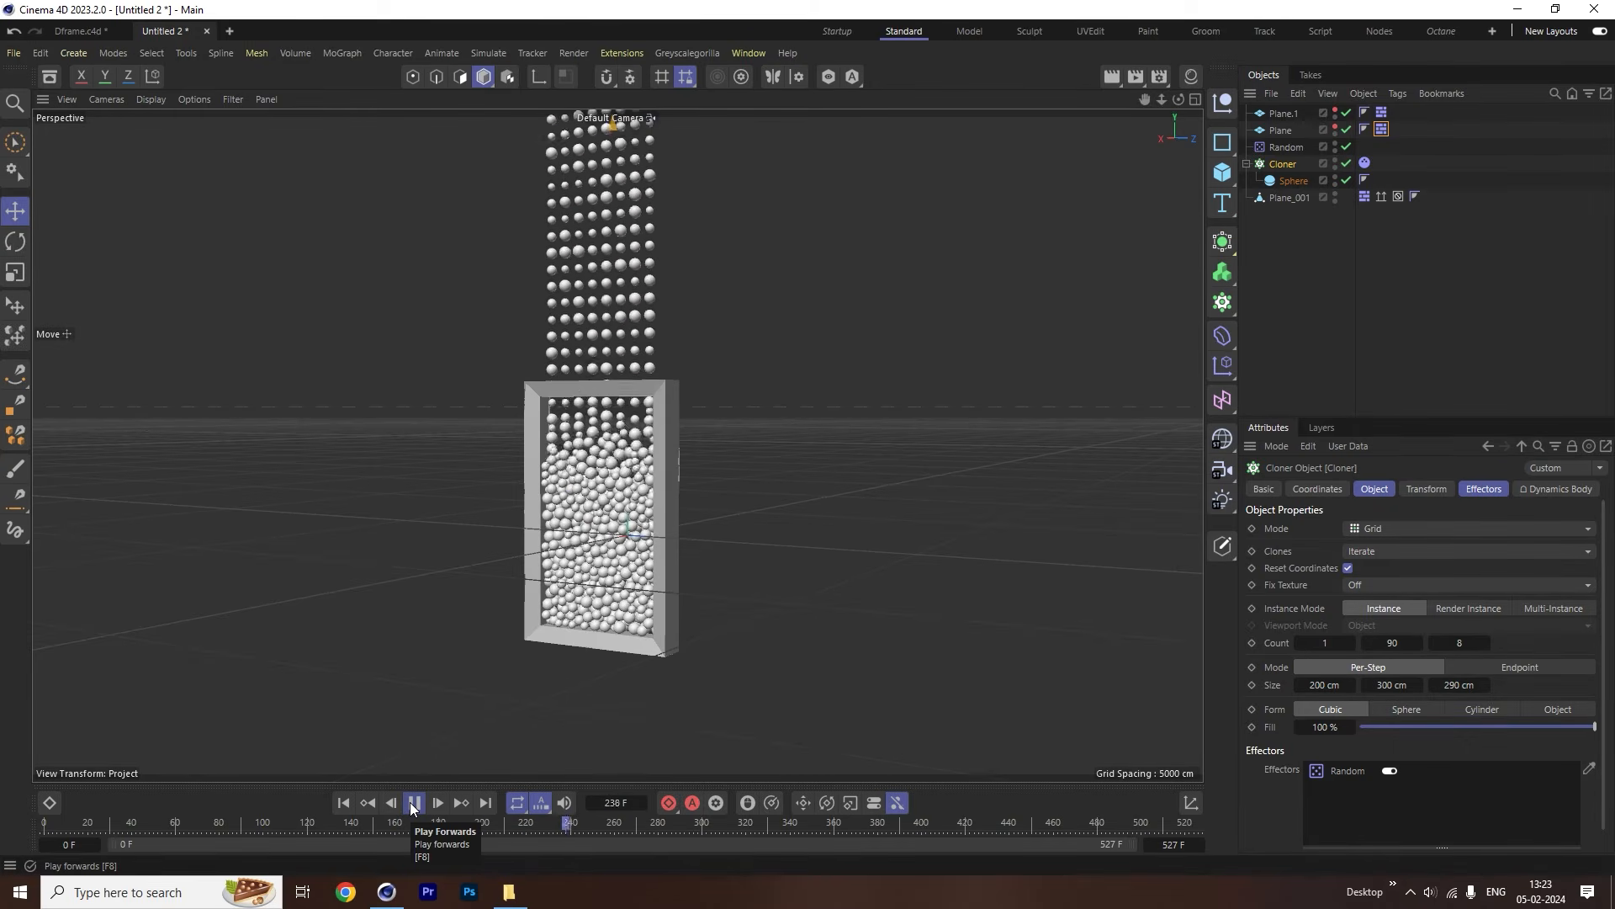
pyautogui.click(413, 805)
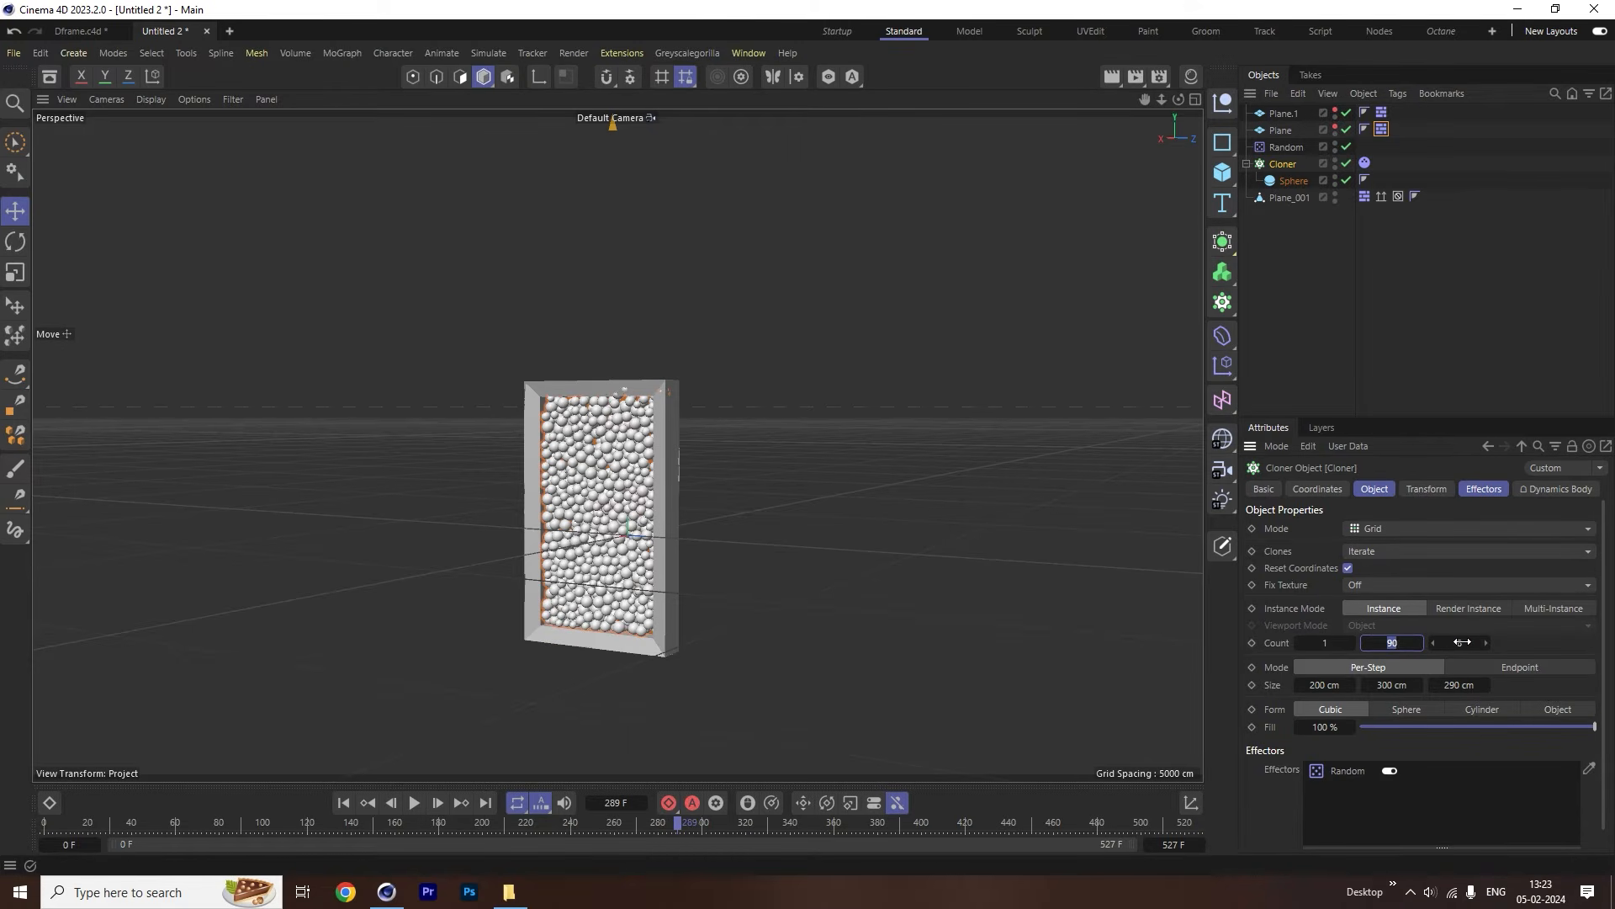
# Set the Cloner's vertical count to 80 and replay the simulation from the first frame until the spheres settle.
pyautogui.press('Return')
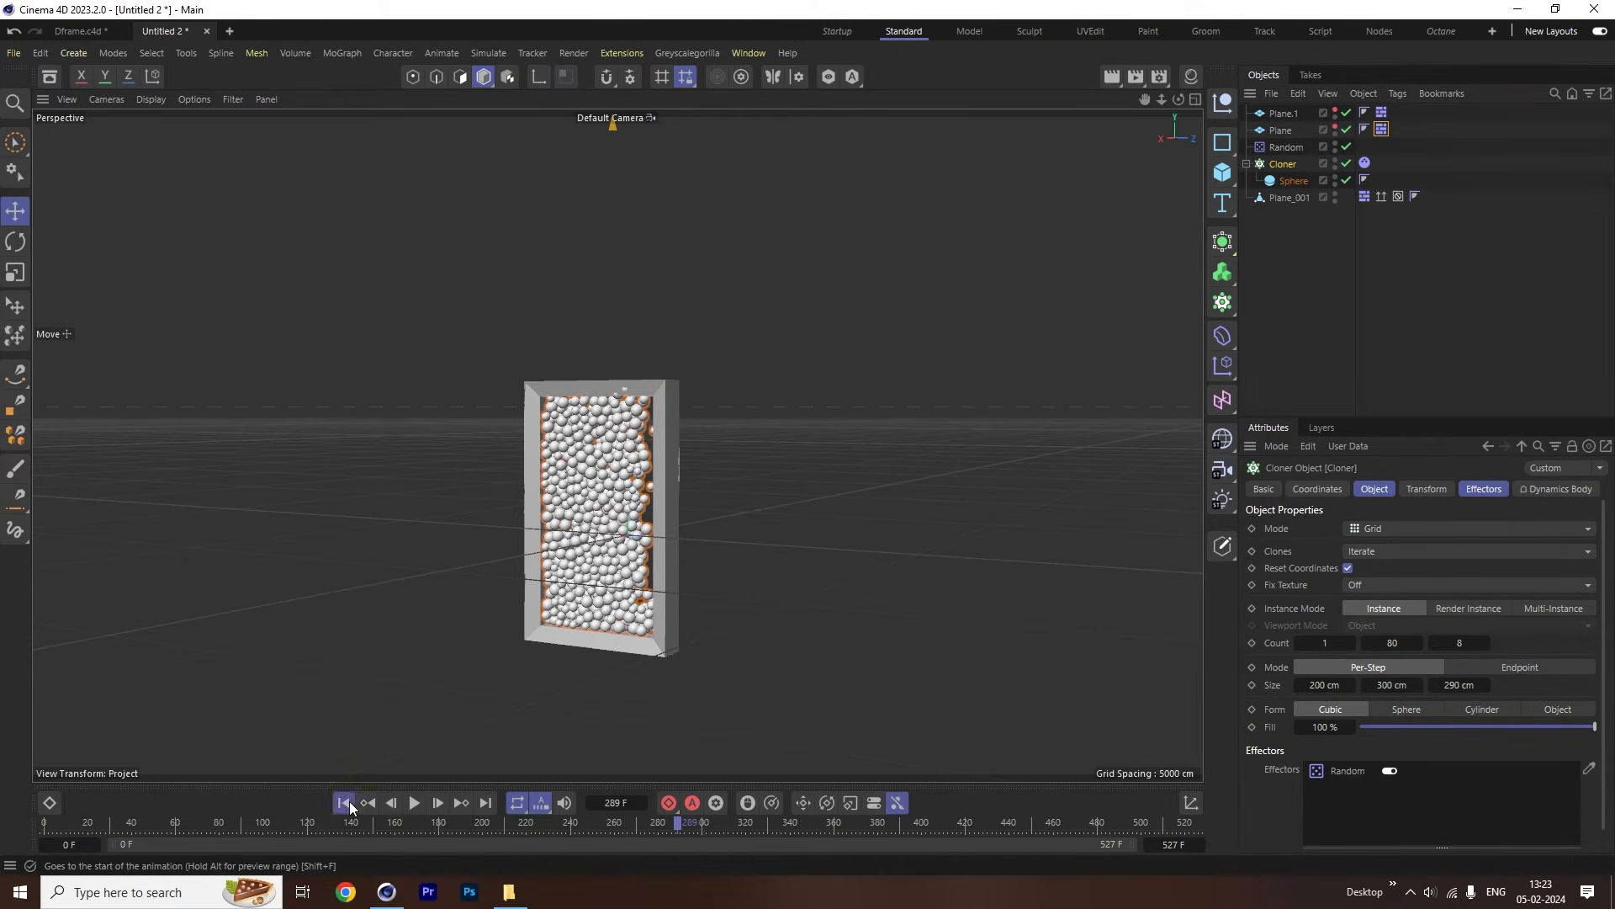
pyautogui.click(344, 803)
pyautogui.click(414, 804)
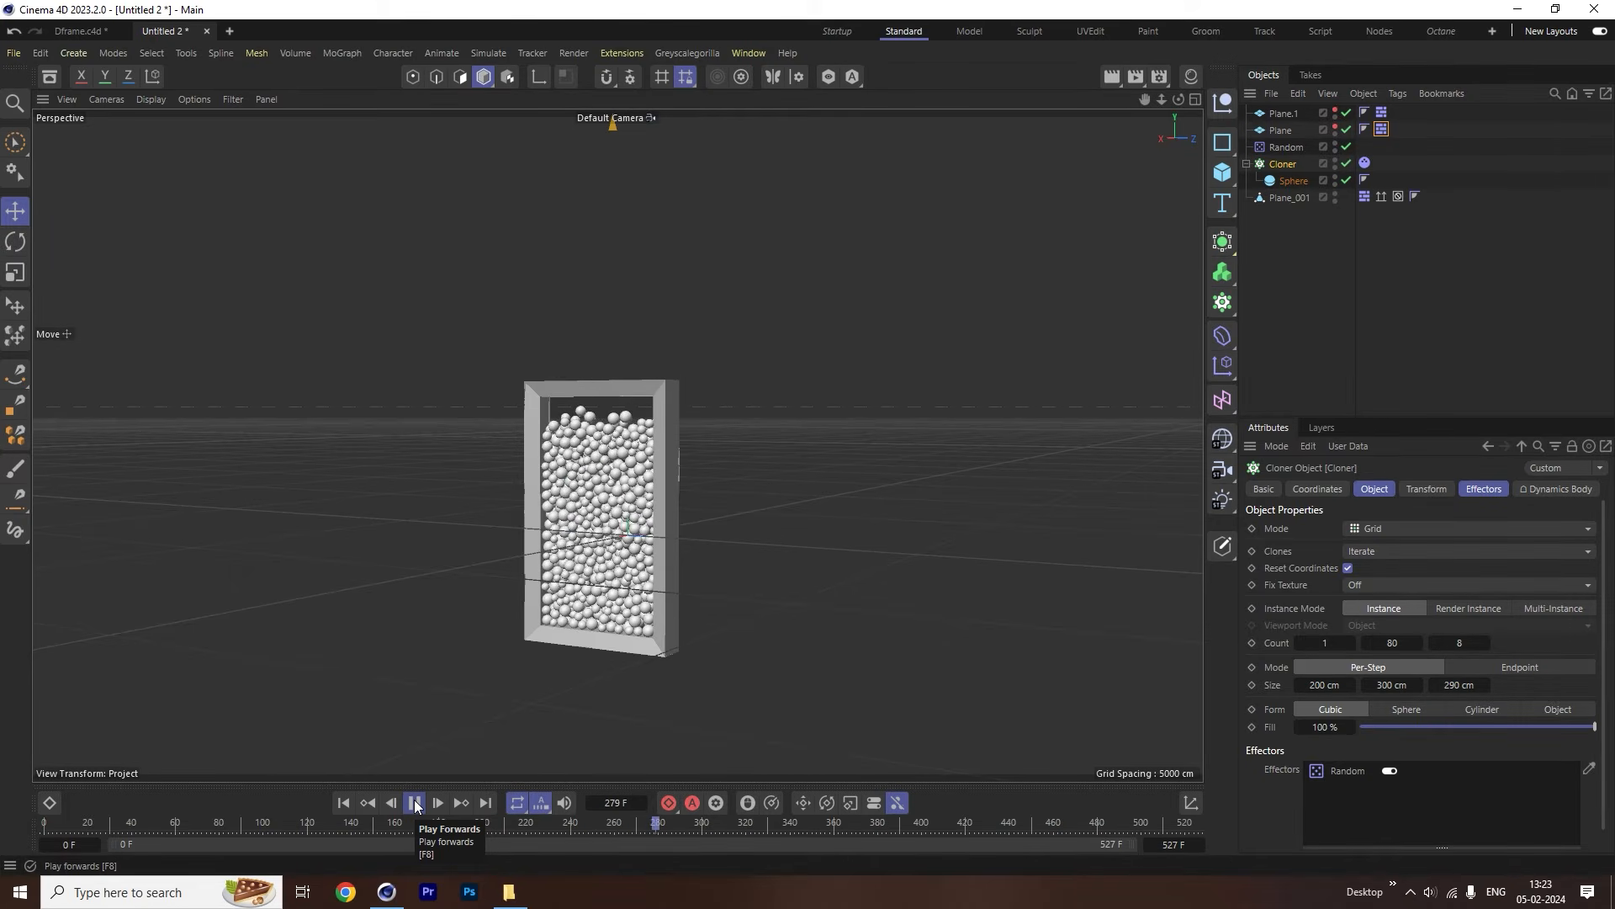
pyautogui.click(415, 803)
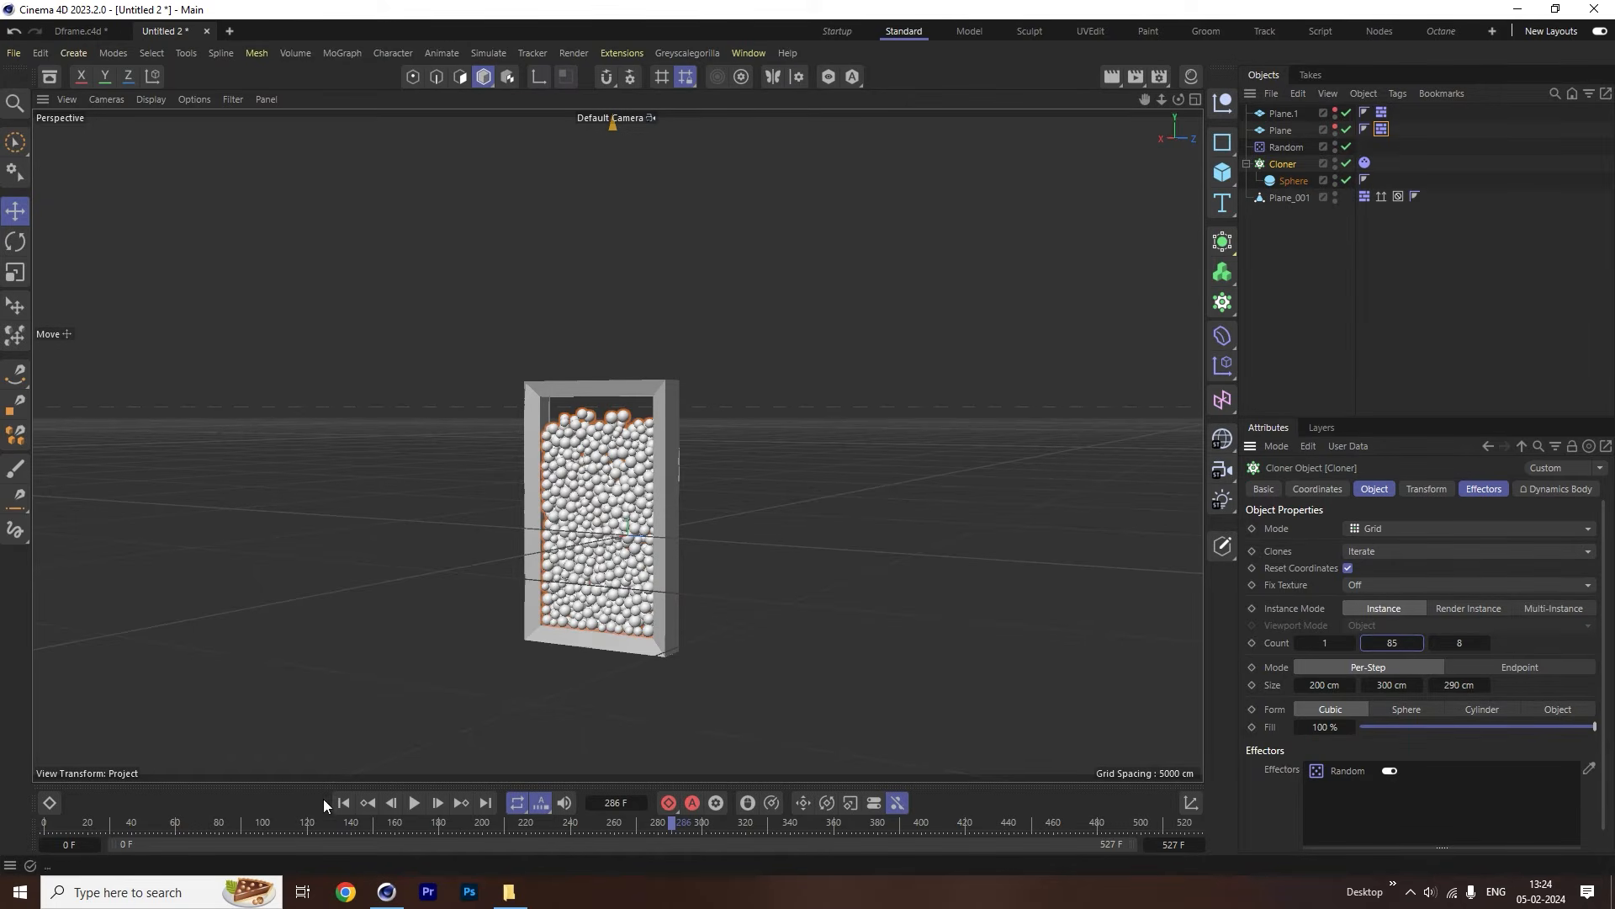
# Test vertical Cloner counts of 85 and 88, replaying the simulation from the first frame to compare the fill level.
pyautogui.click(345, 804)
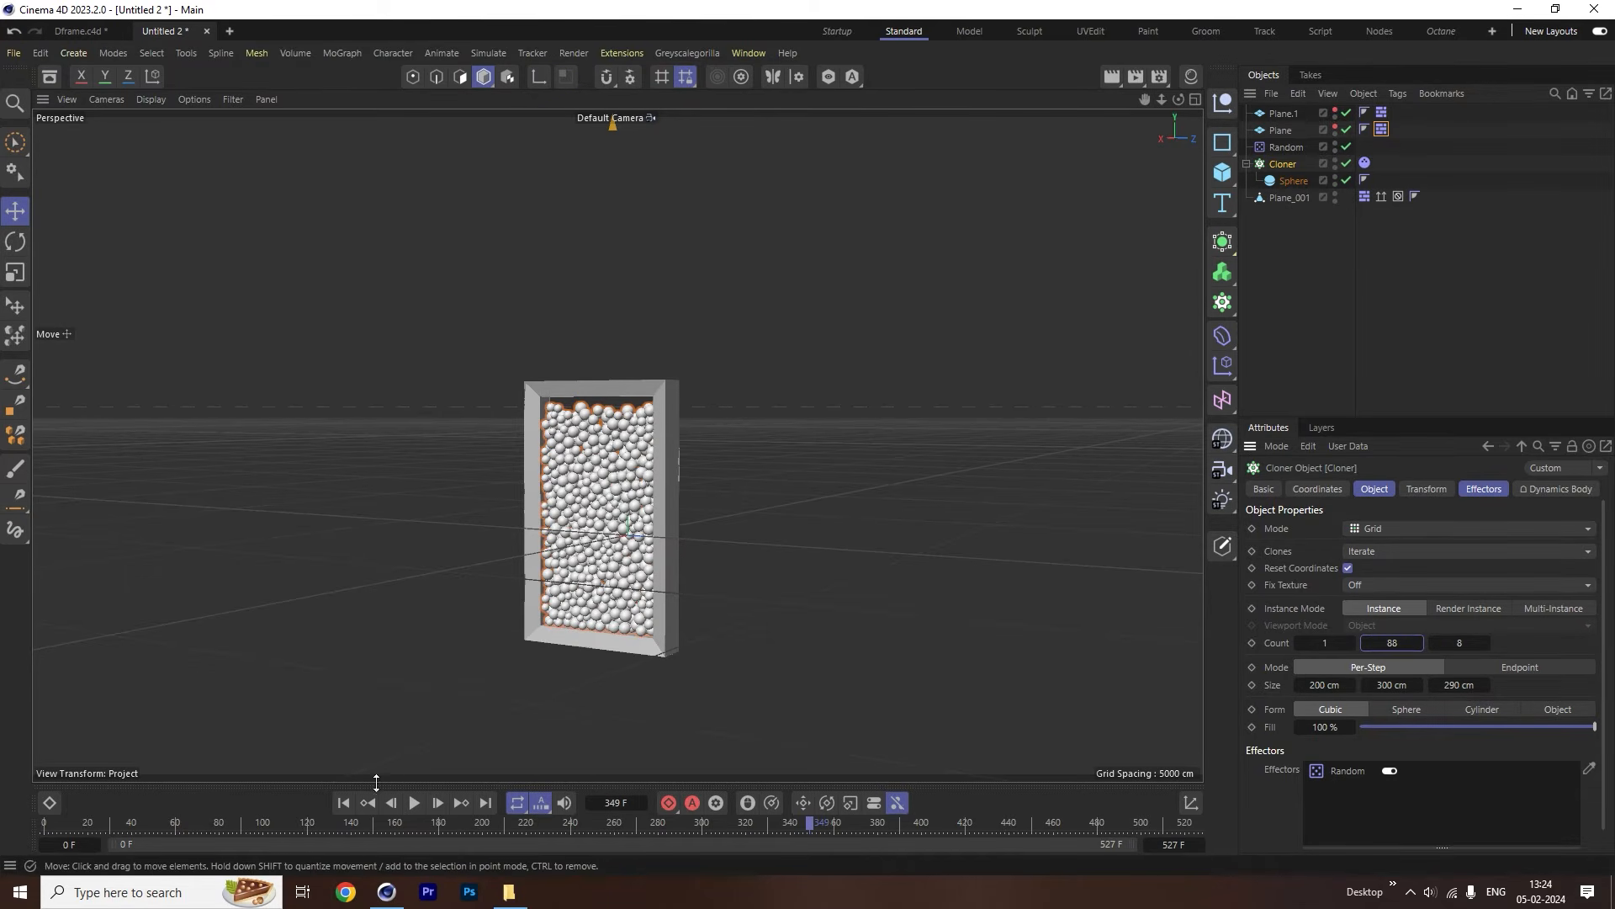
pyautogui.click(343, 803)
pyautogui.click(414, 803)
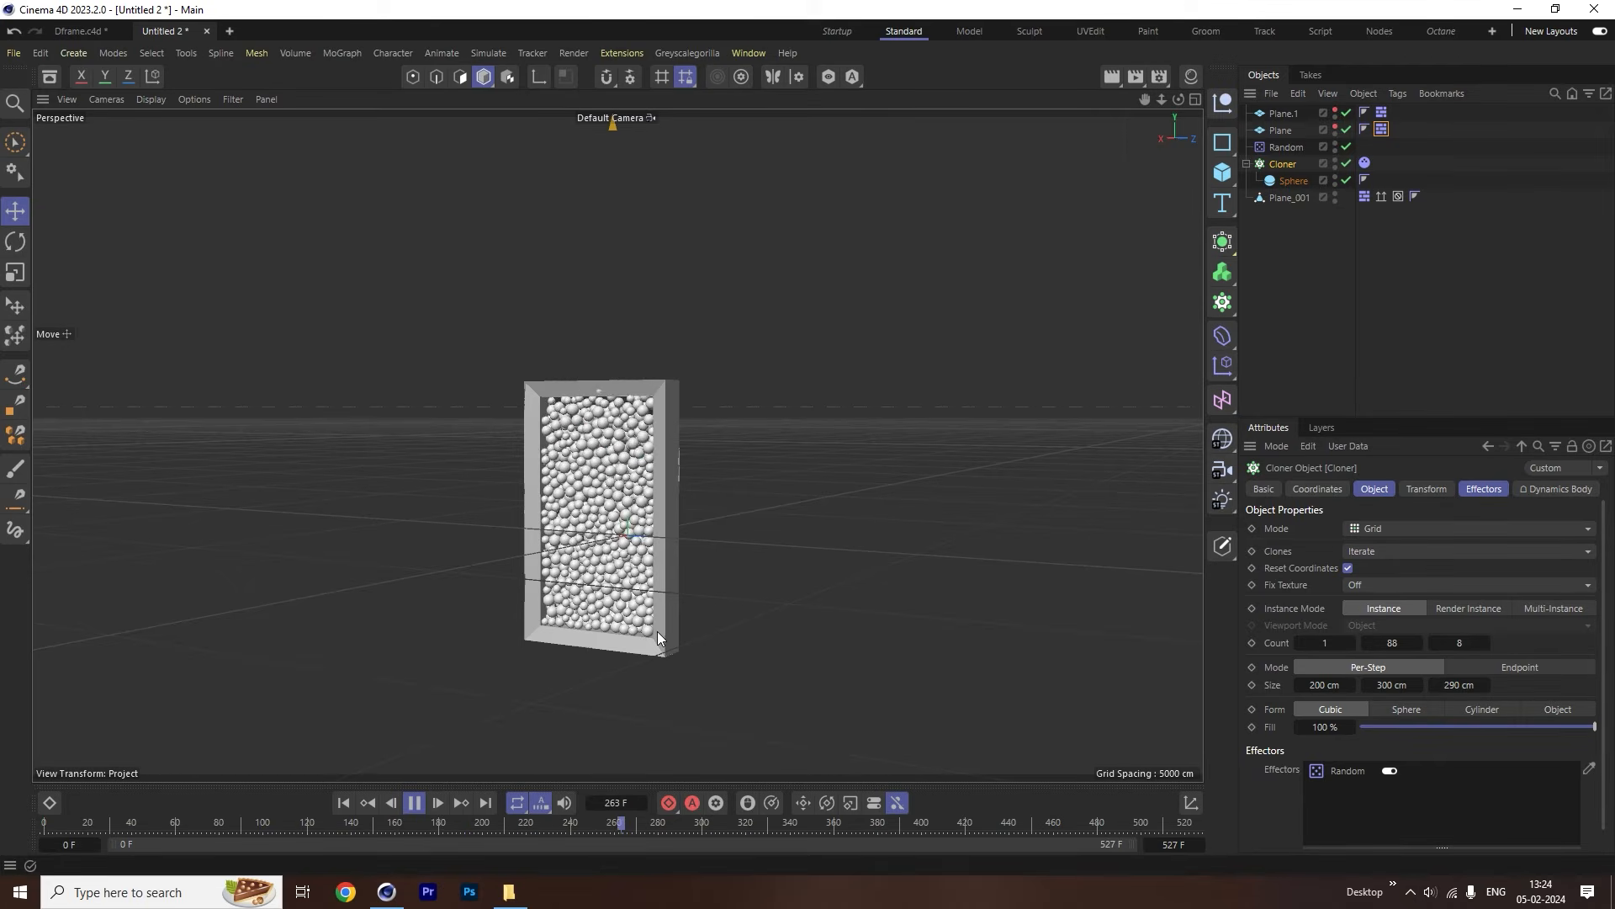
pyautogui.click(414, 802)
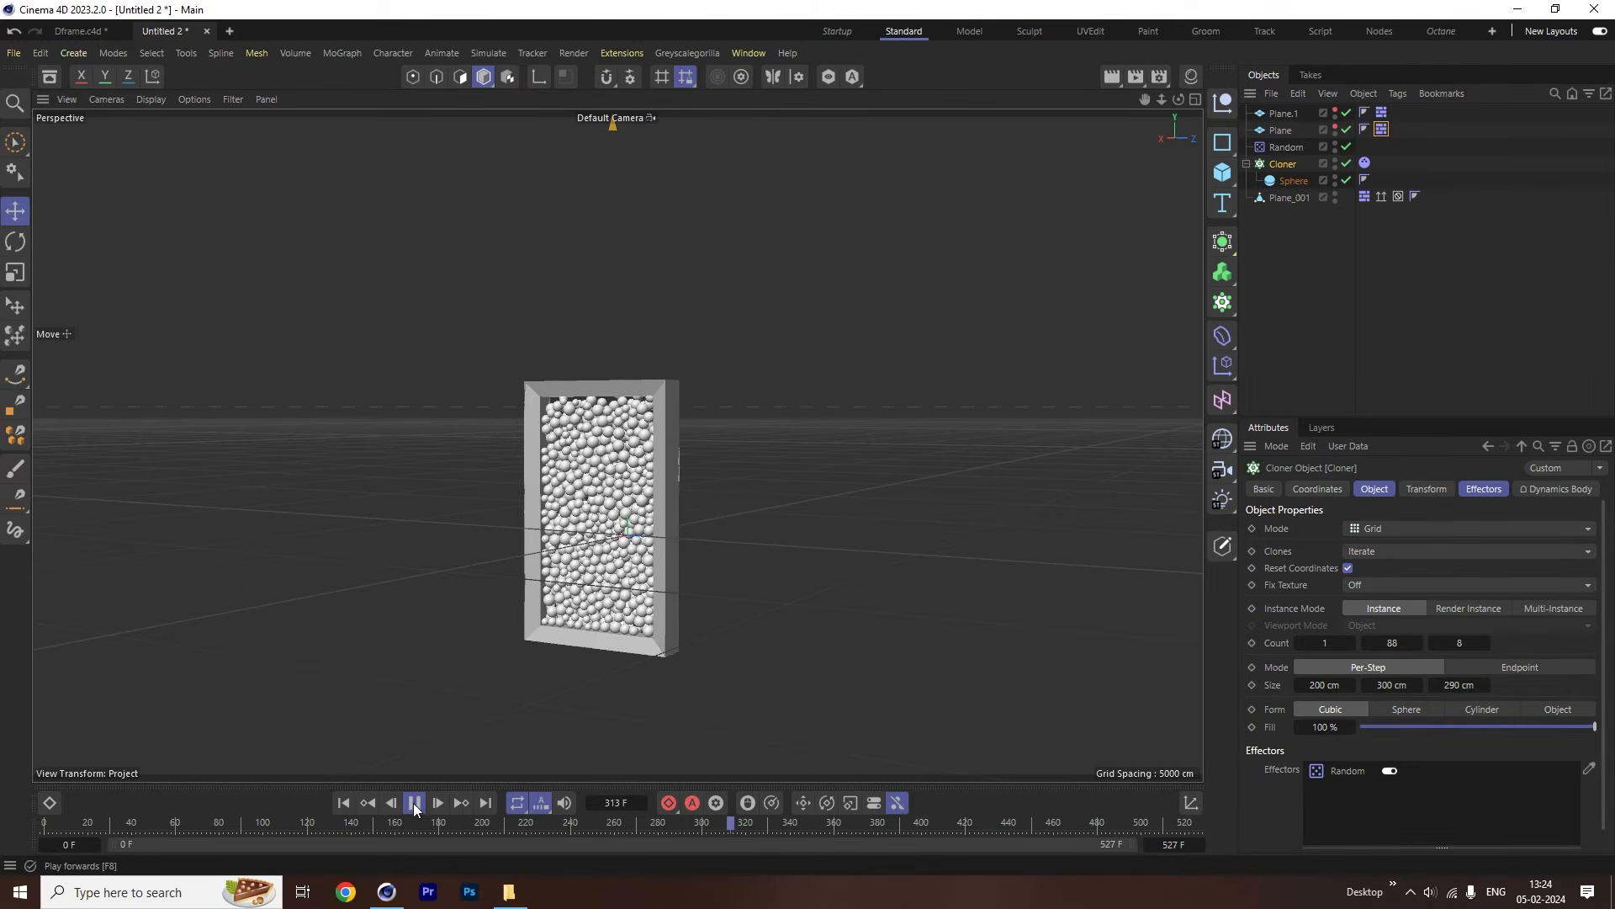
# Set the Cloner's vertical count to 86, replay the simulation from the first frame, and inspect the settled spheres up close.
pyautogui.click(1390, 646)
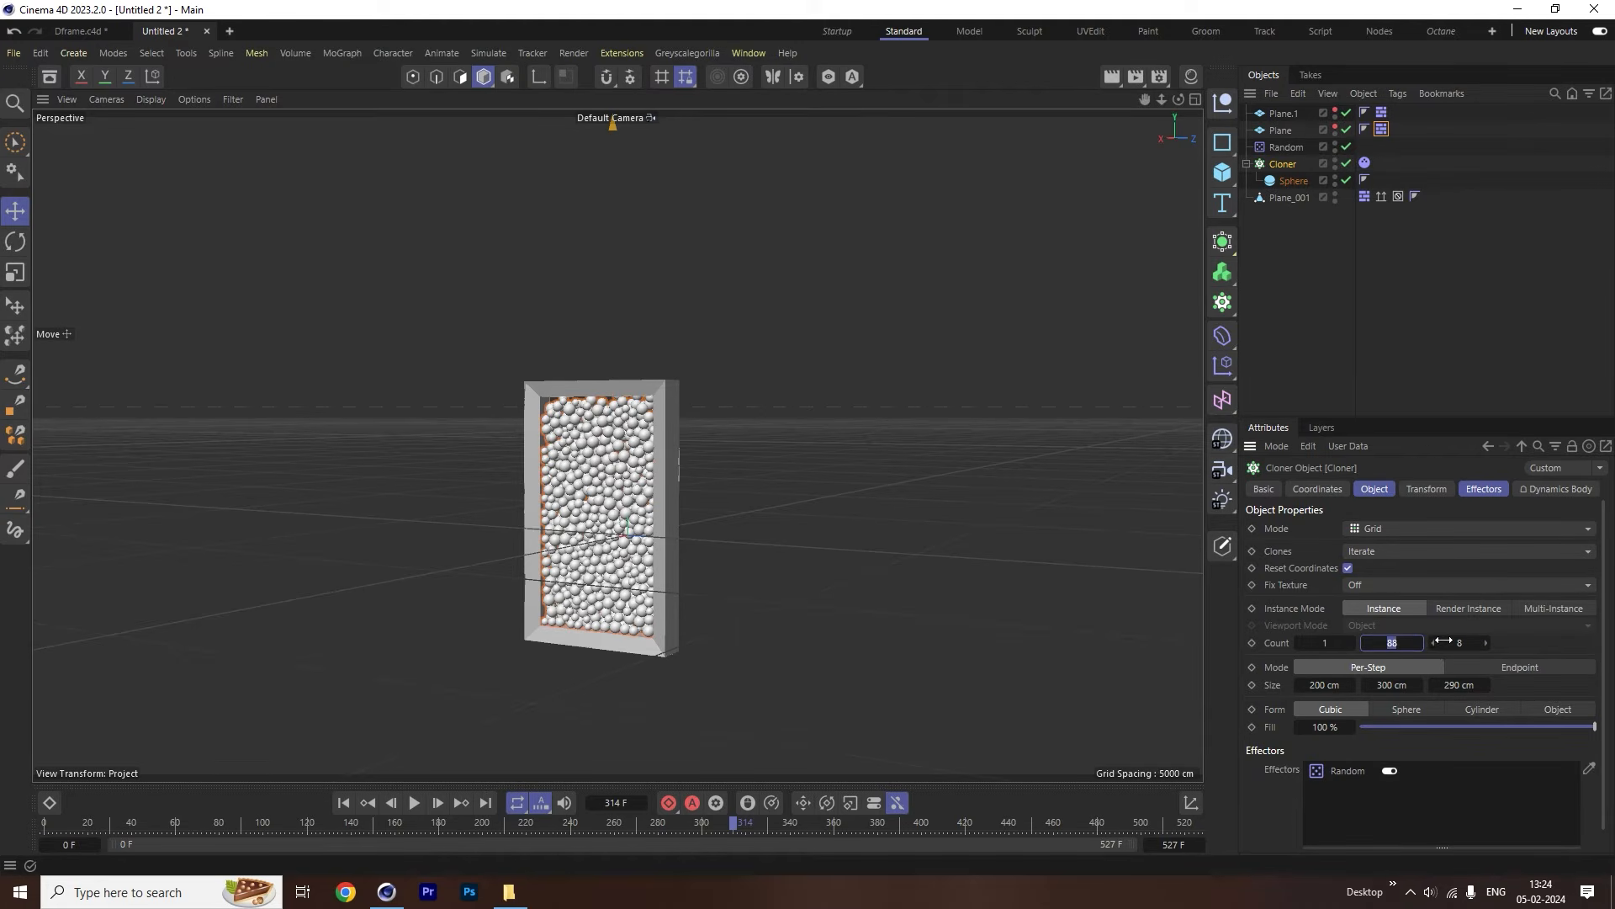
pyautogui.write('86')
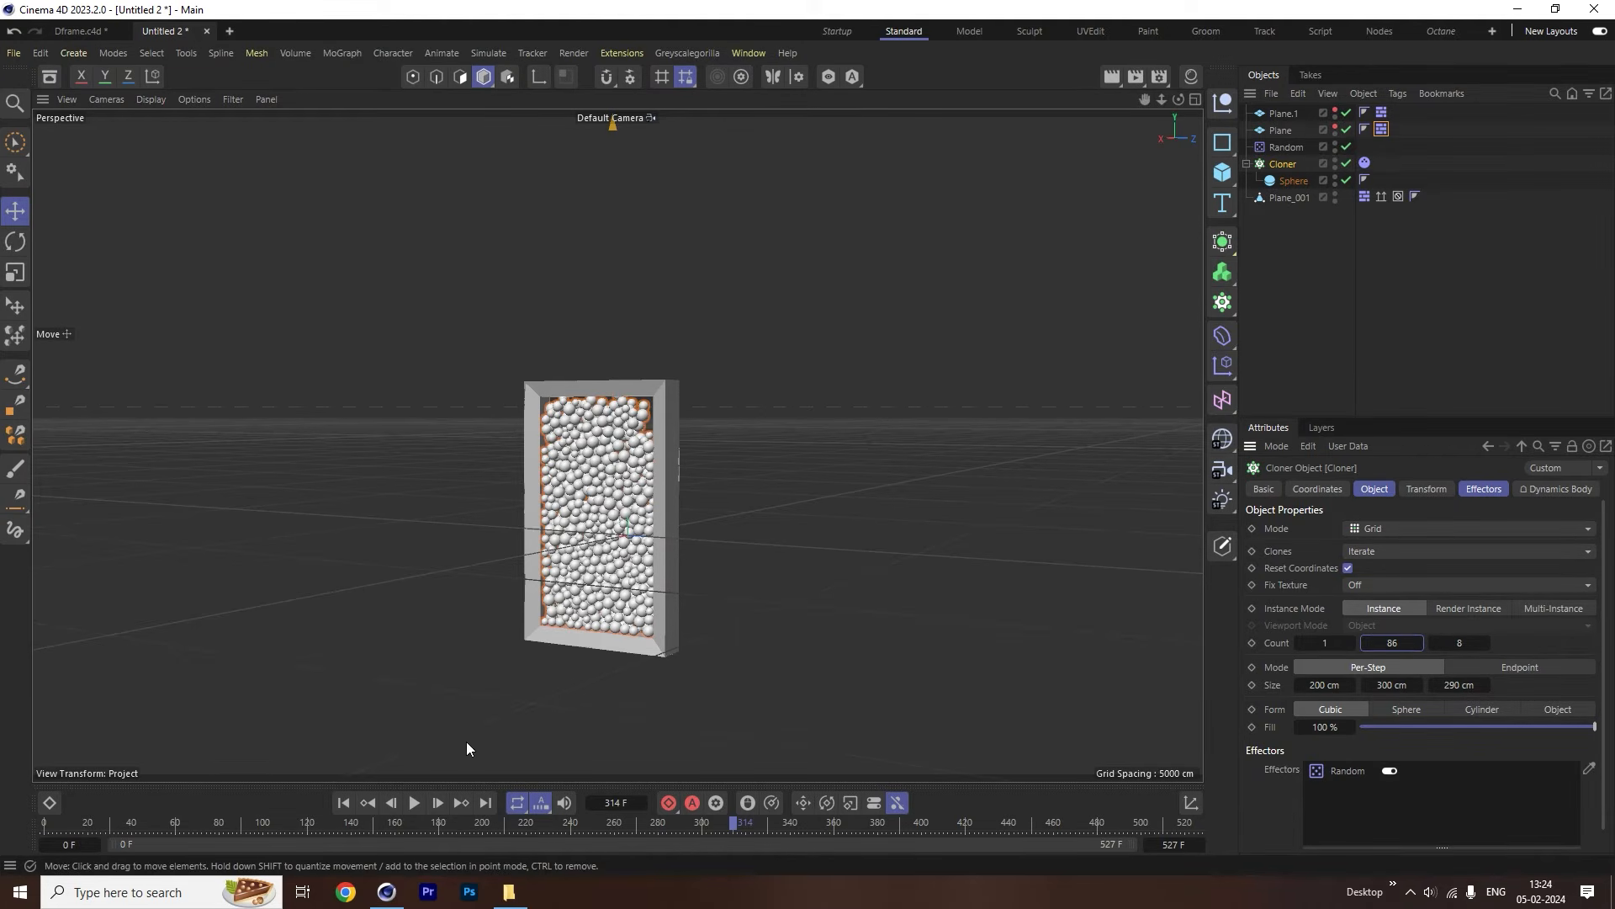
pyautogui.click(343, 802)
pyautogui.click(414, 802)
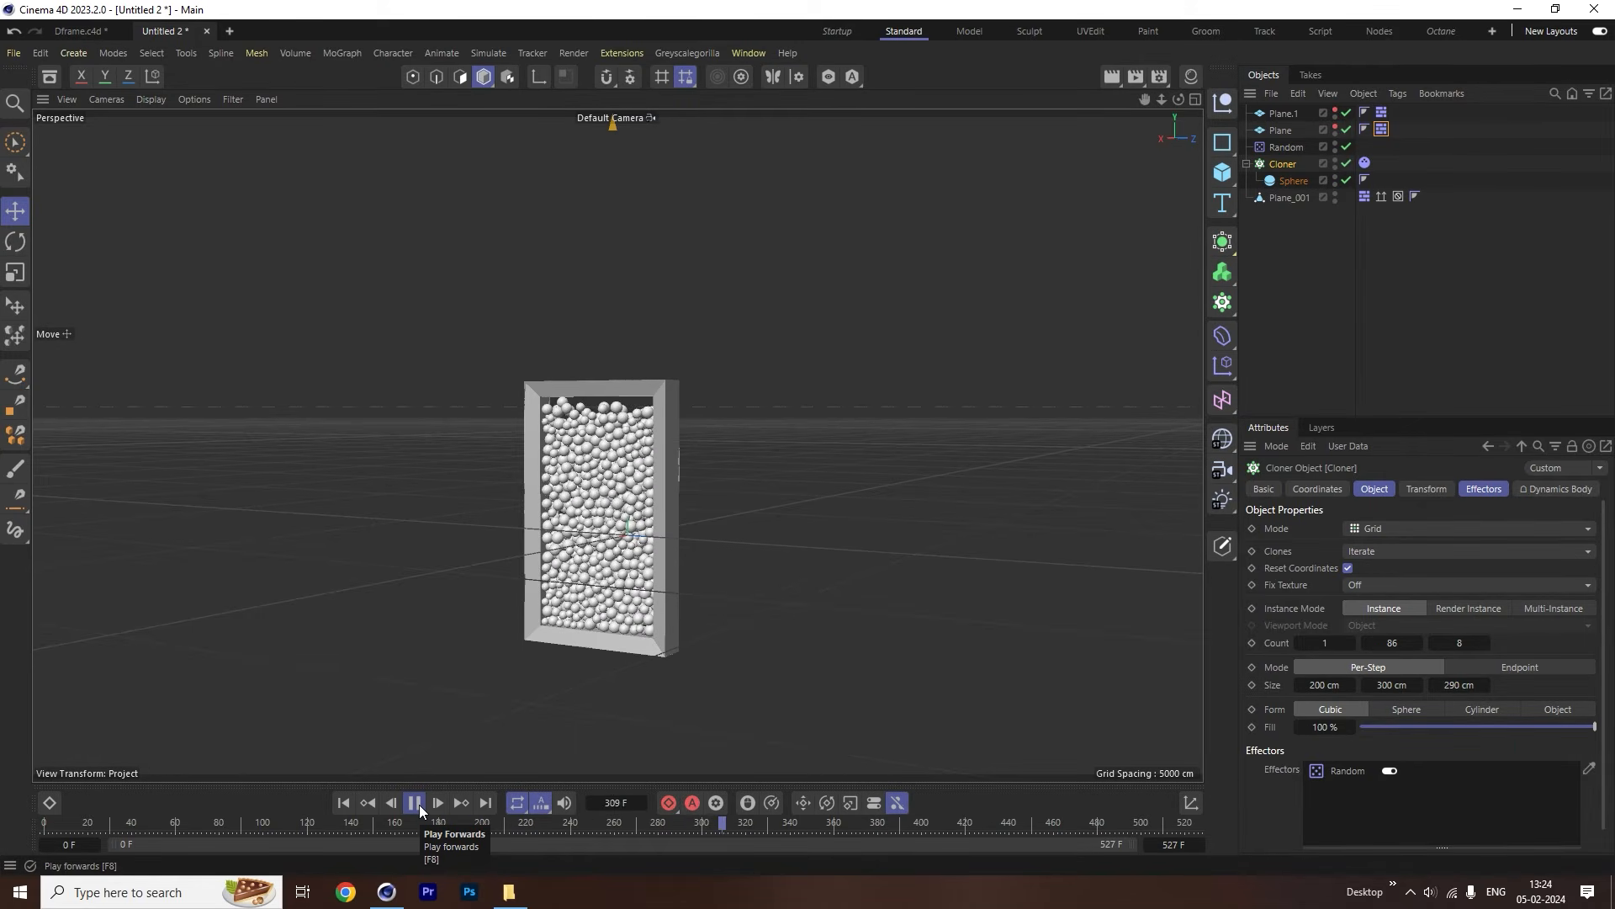
pyautogui.click(415, 803)
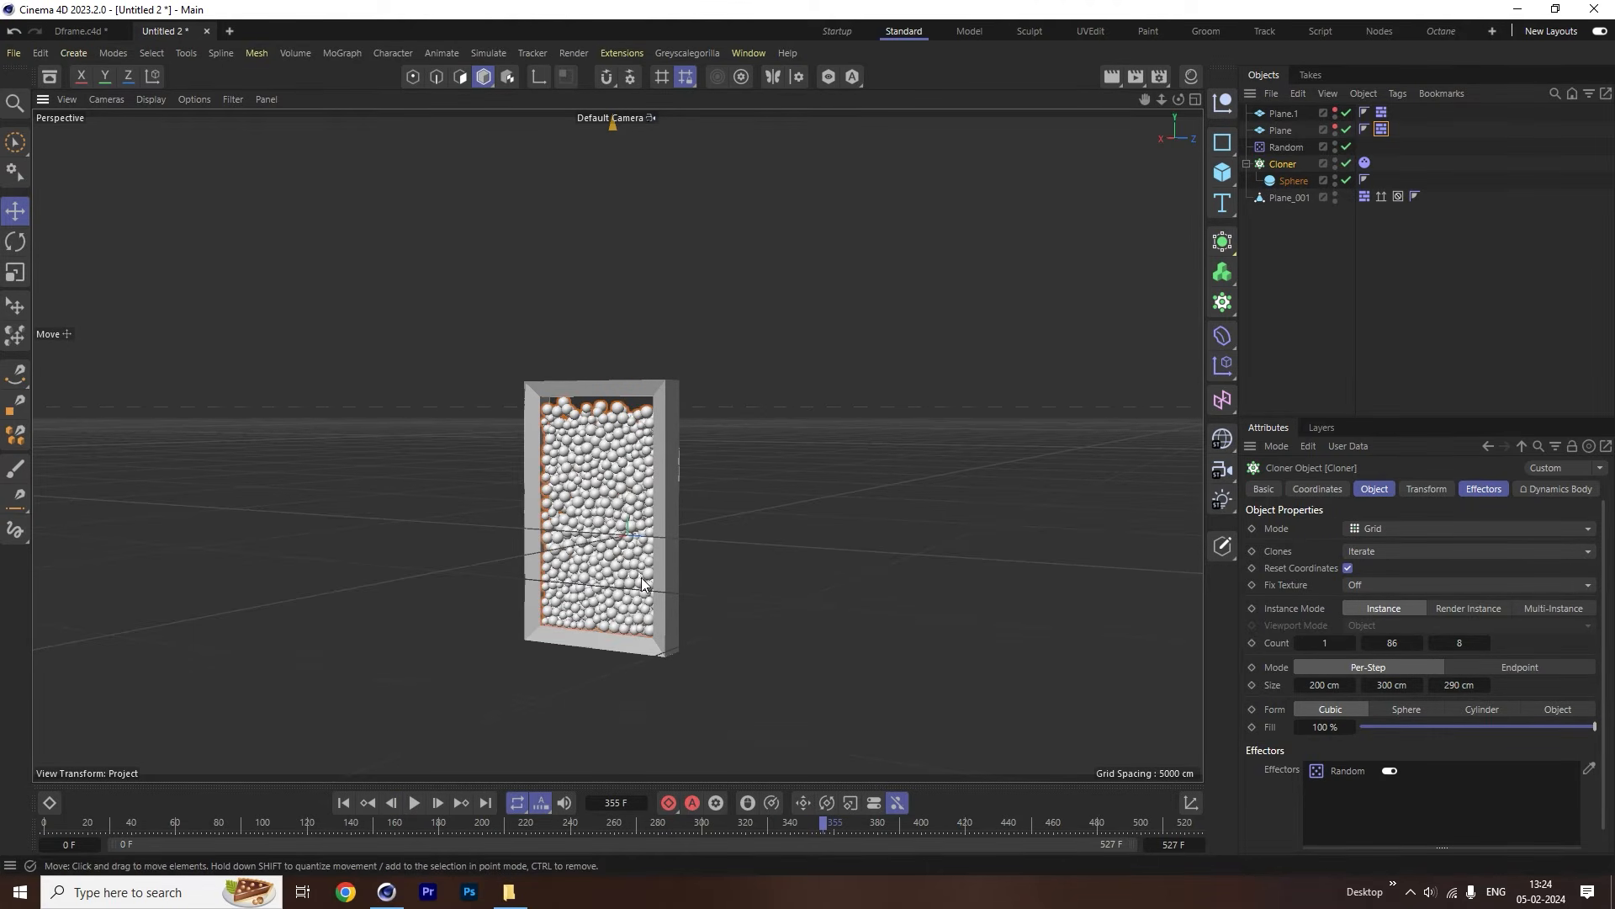
pyautogui.scroll(6, 645, 576)
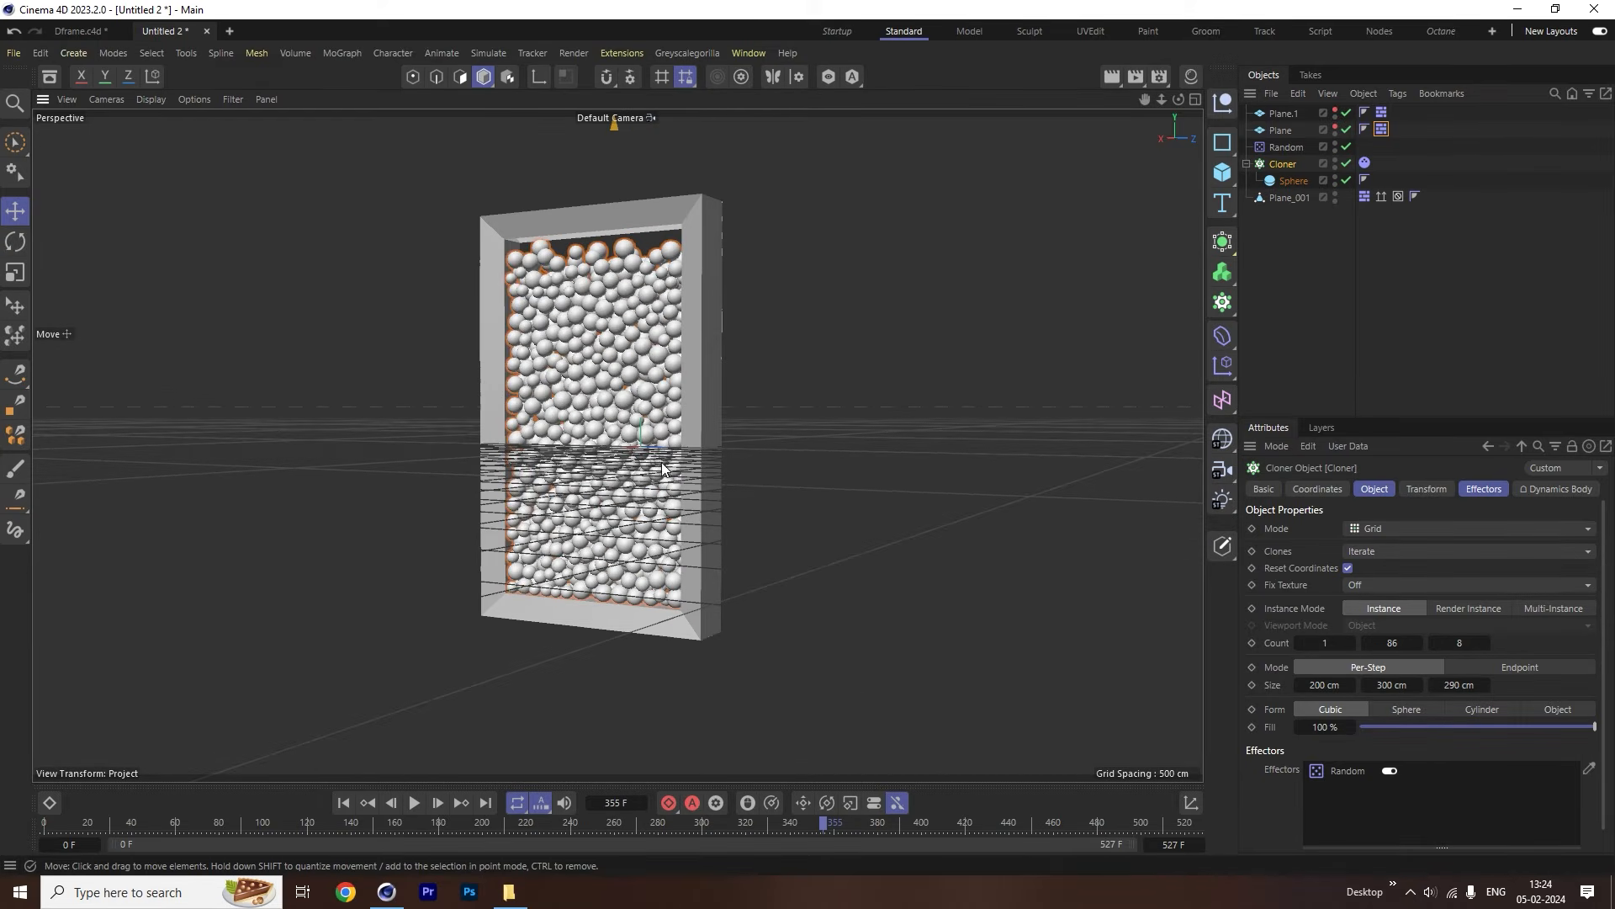
# Bake all dynamics caches from the Cloner's Dynamics Body tag, and scrub the timeline to check the baked sphere fall.
pyautogui.click(1364, 164)
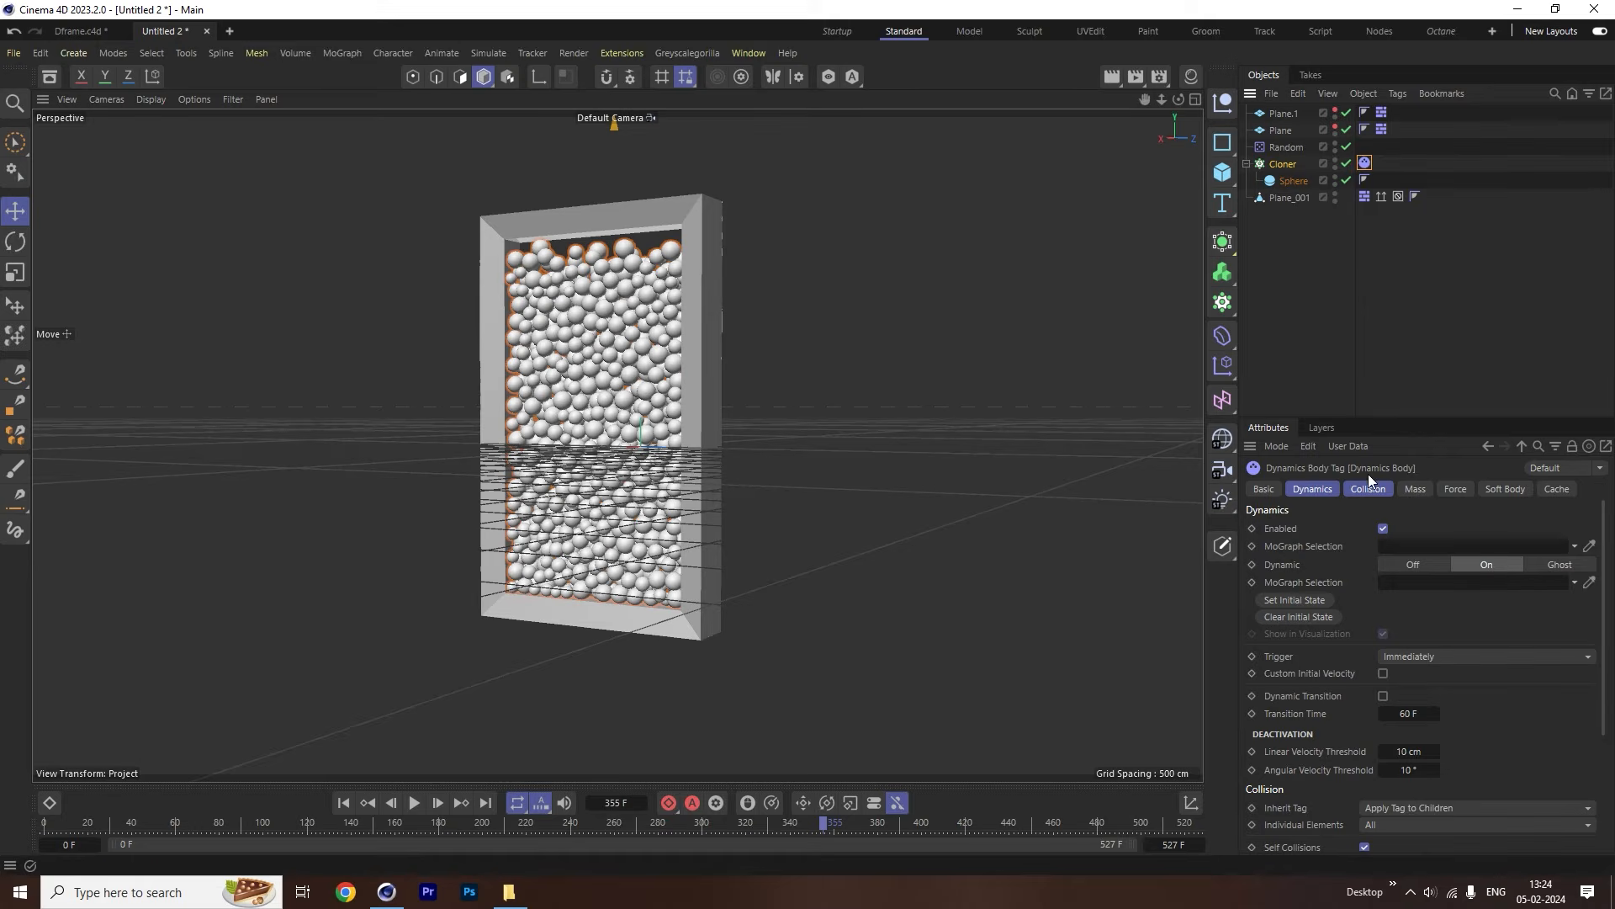
pyautogui.click(1557, 489)
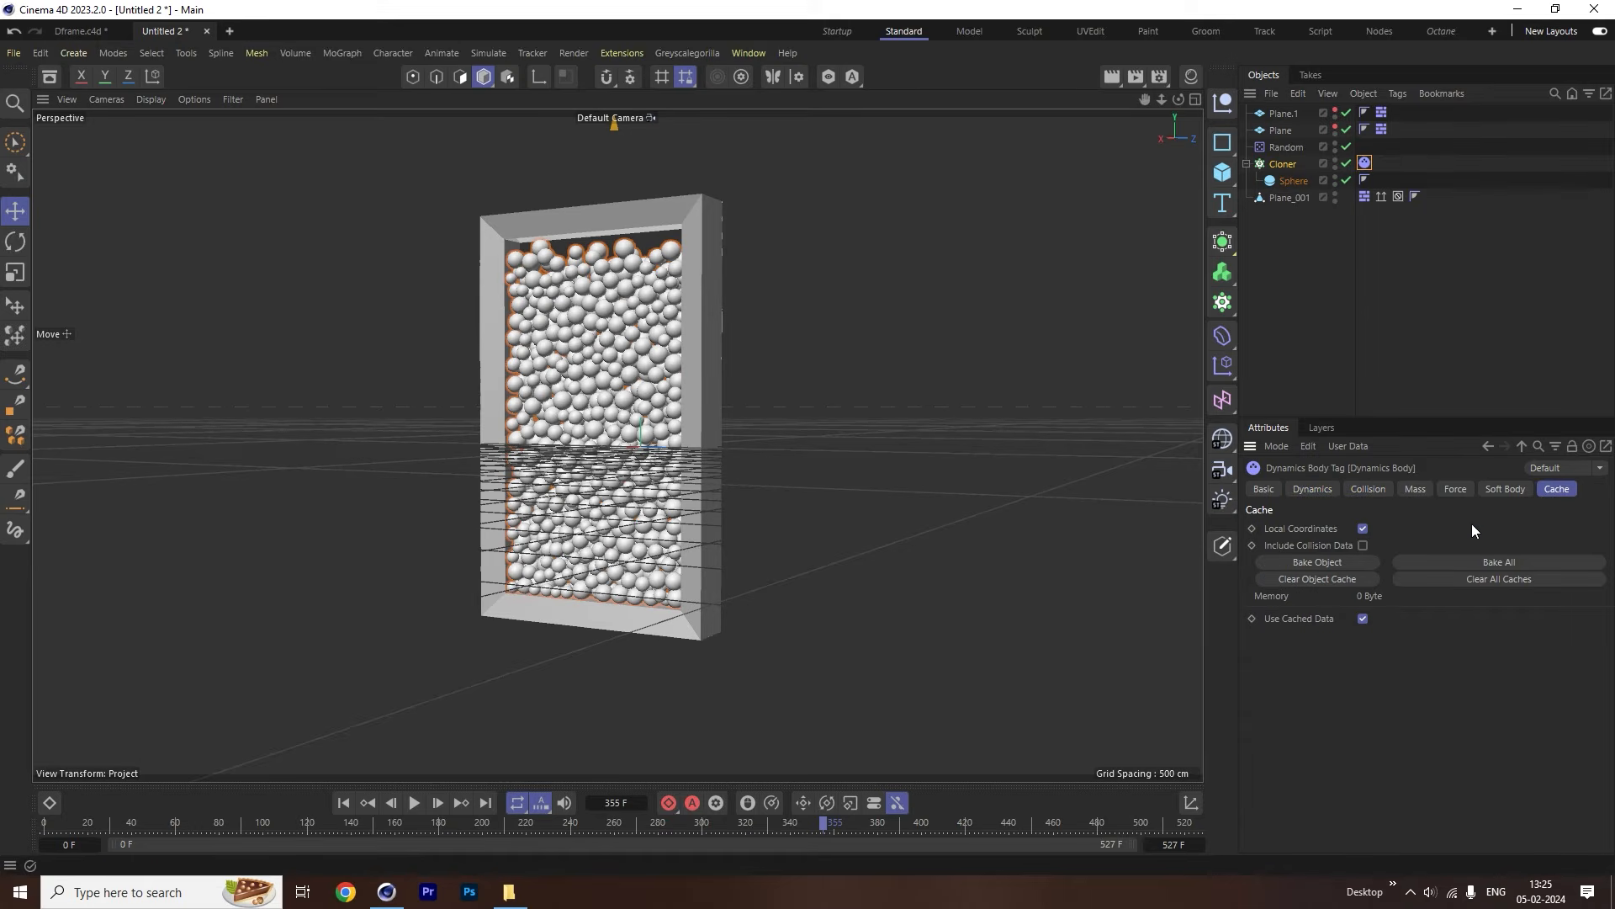
pyautogui.click(1480, 566)
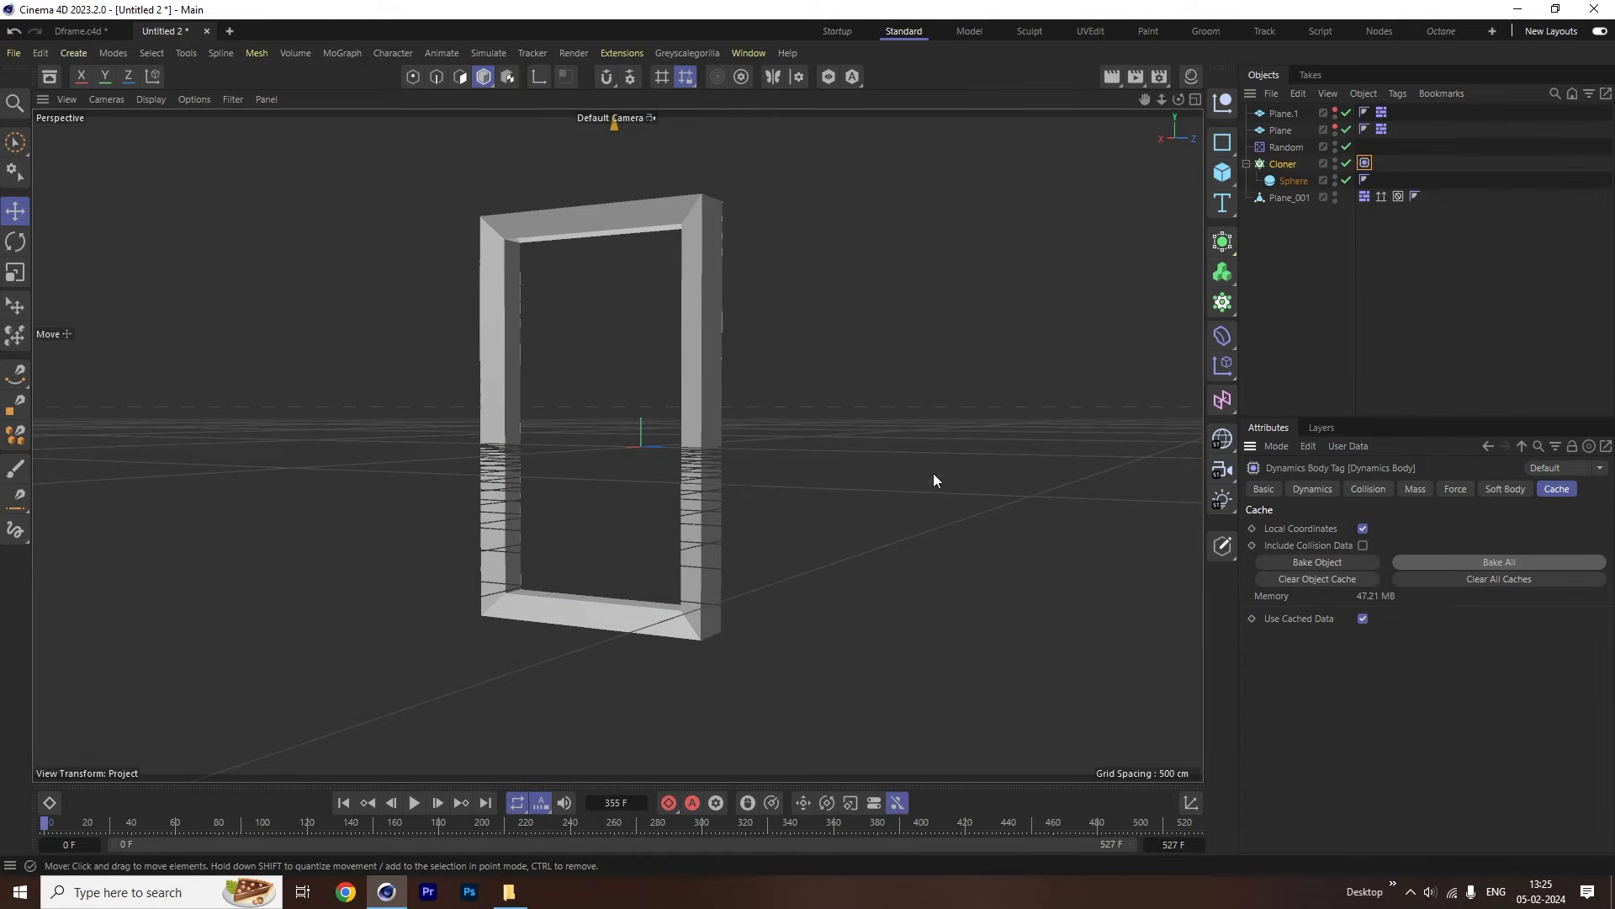
pyautogui.click(781, 394)
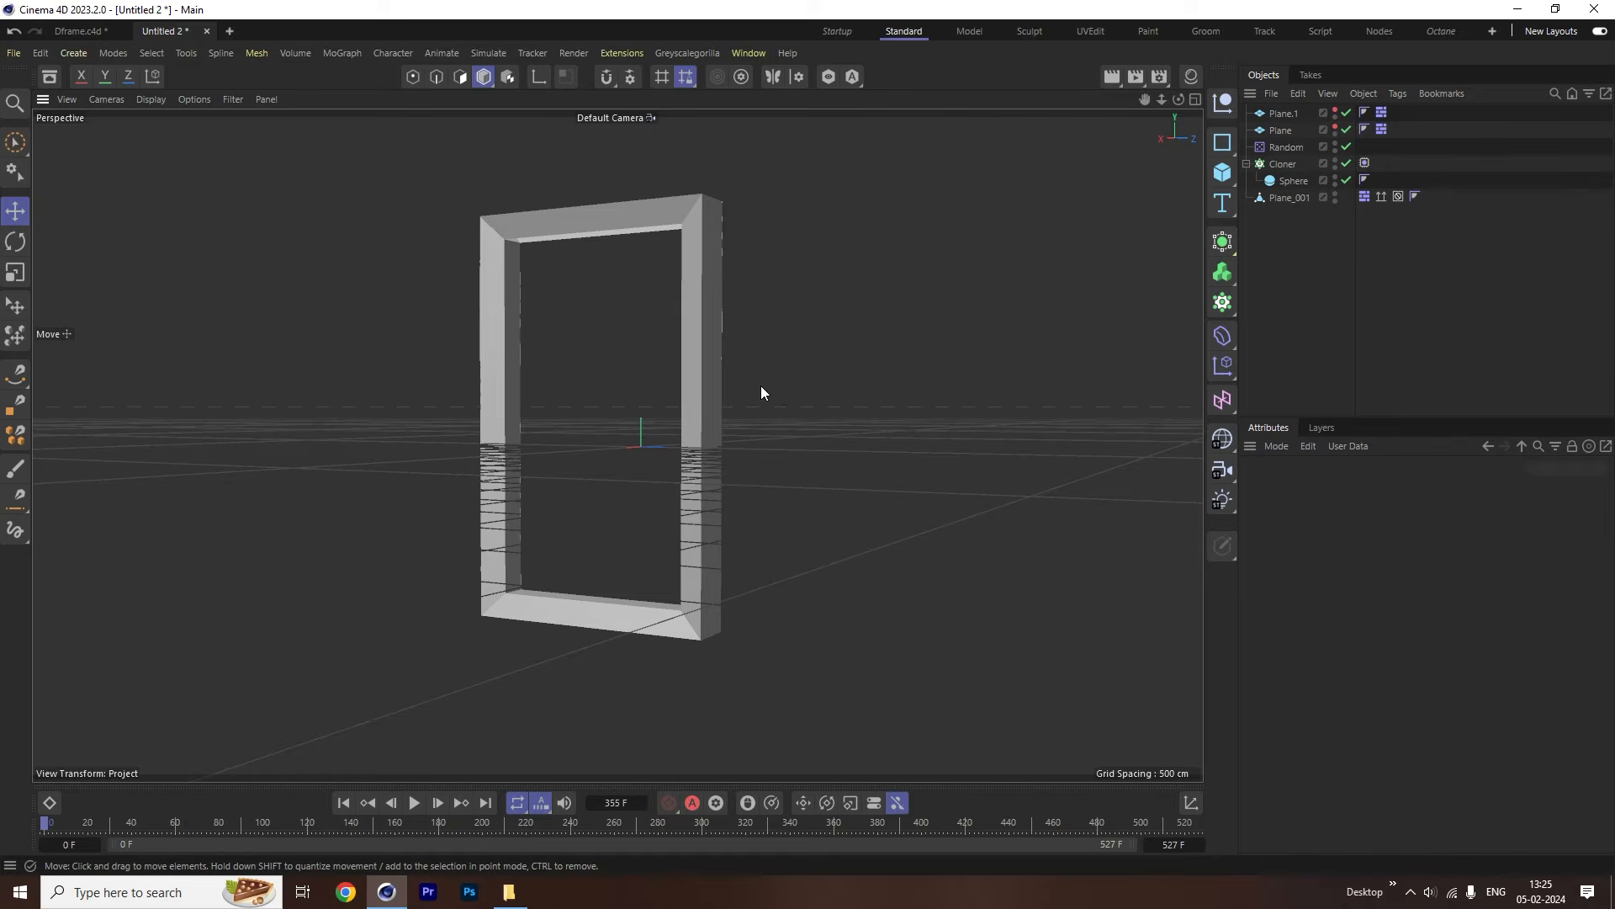
pyautogui.moveTo(46, 824); pyautogui.dragTo(1067, 835)
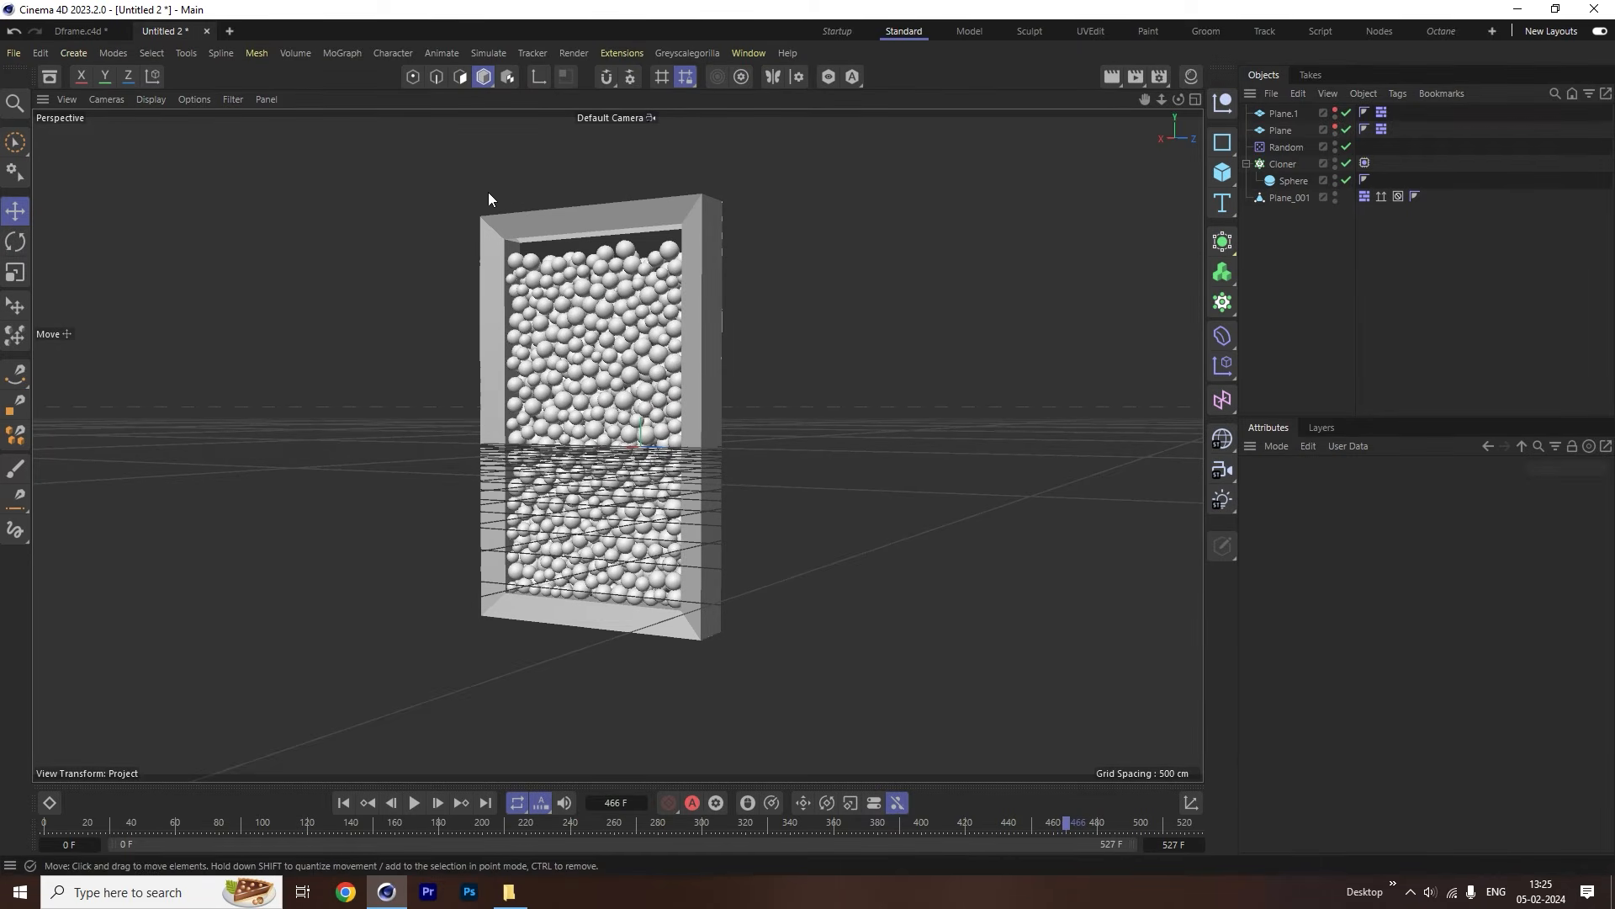
# Try to export the baked scene as an Alembic file with the end frame set to 527.
pyautogui.click(15, 53)
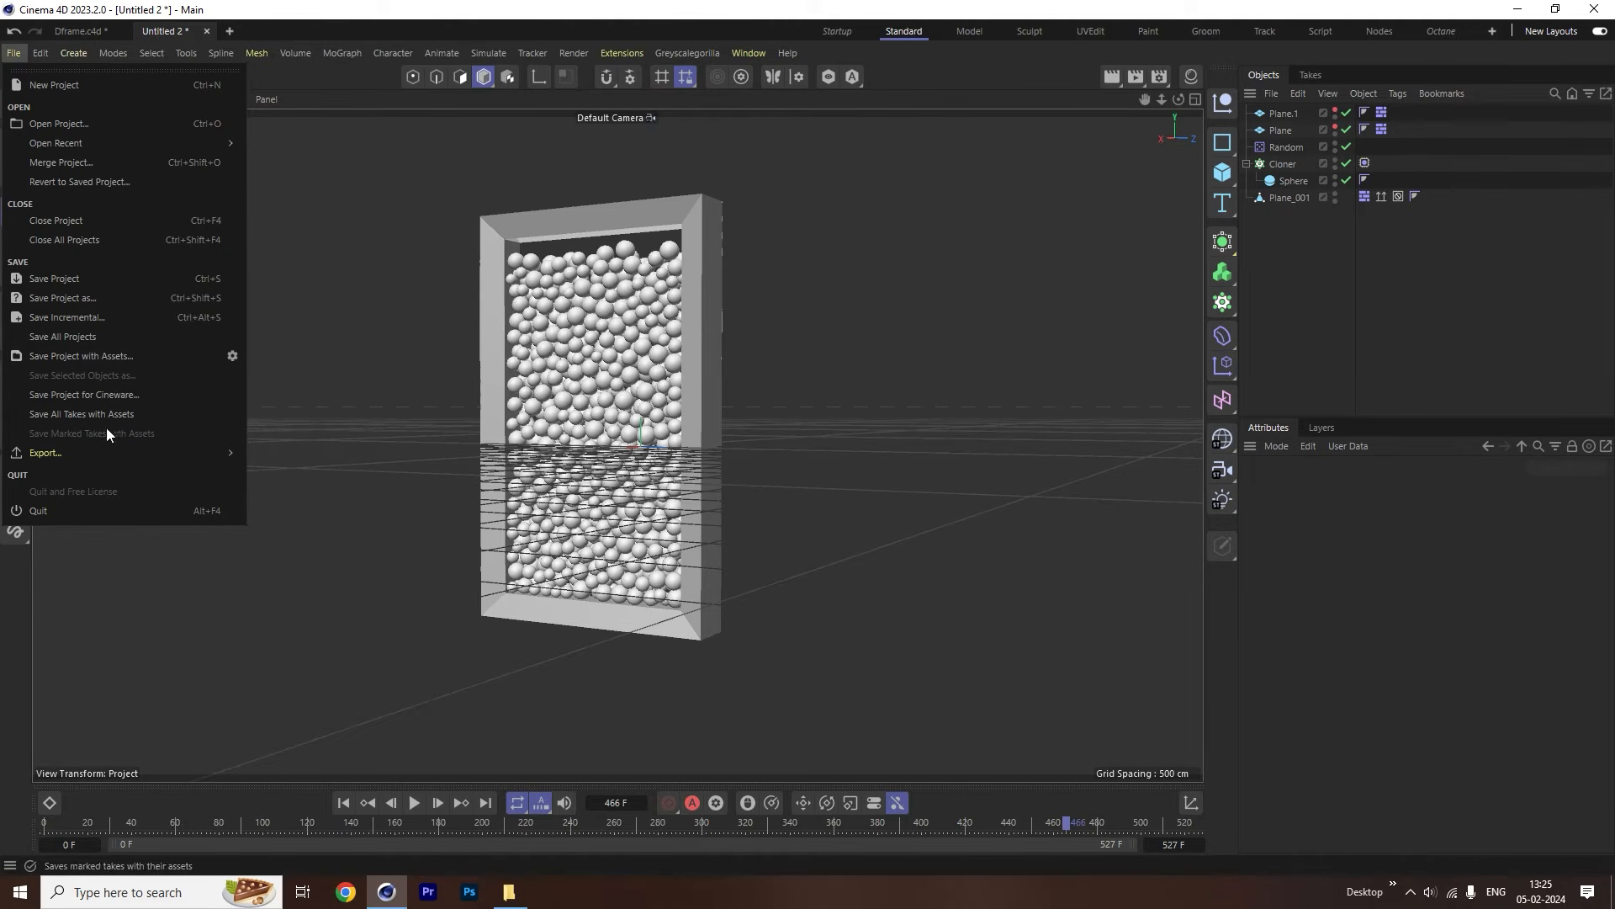
pyautogui.moveTo(107, 451)
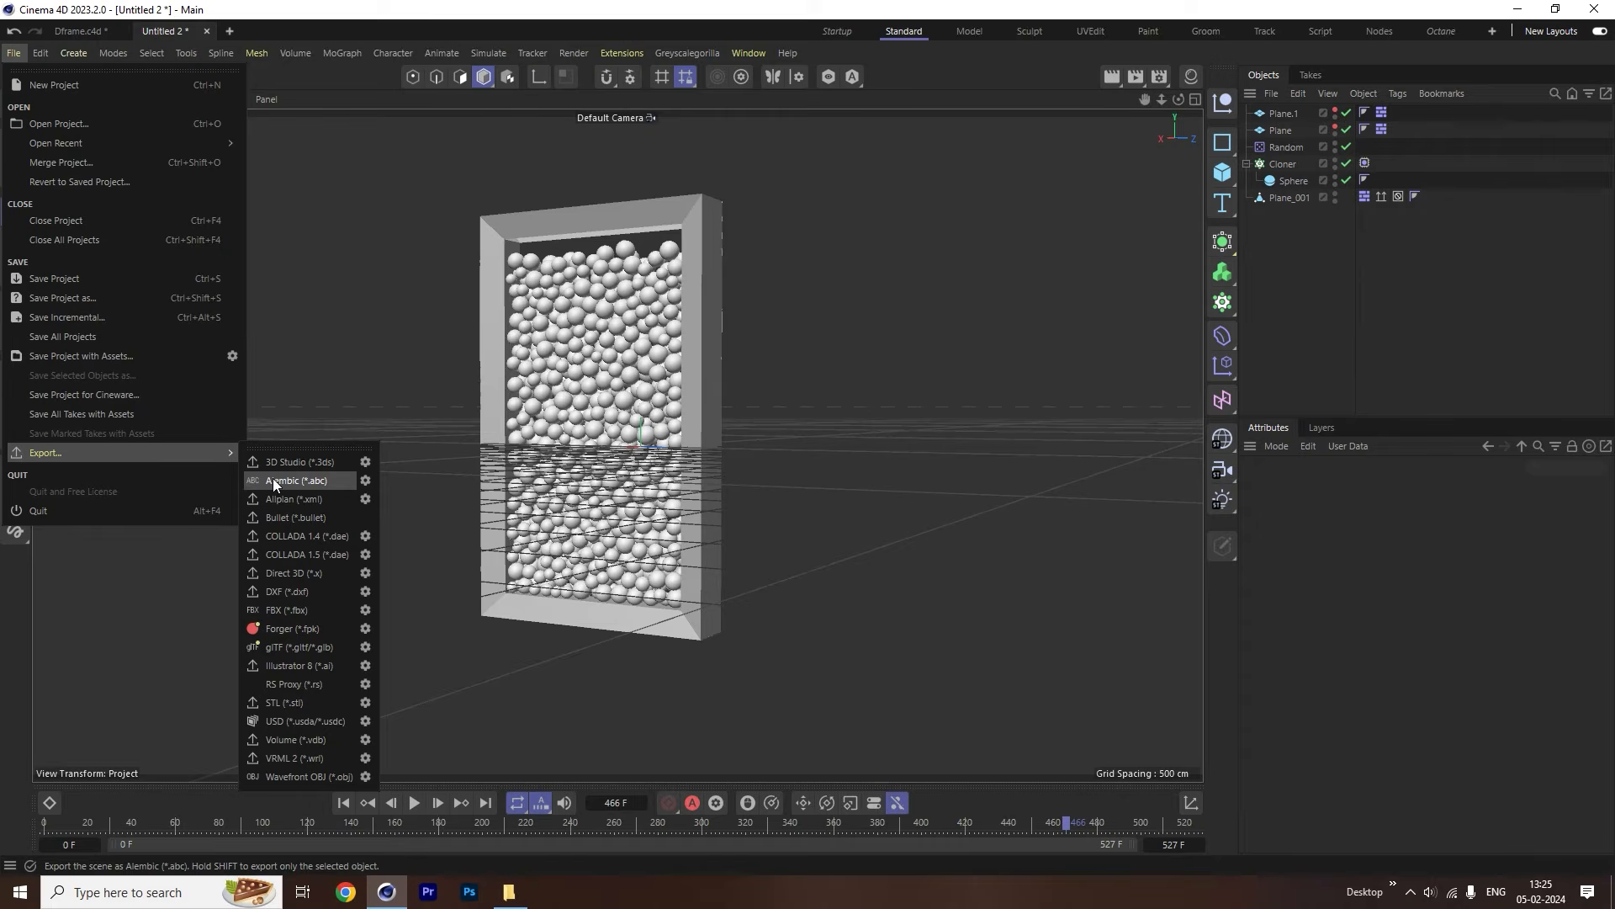
pyautogui.click(361, 481)
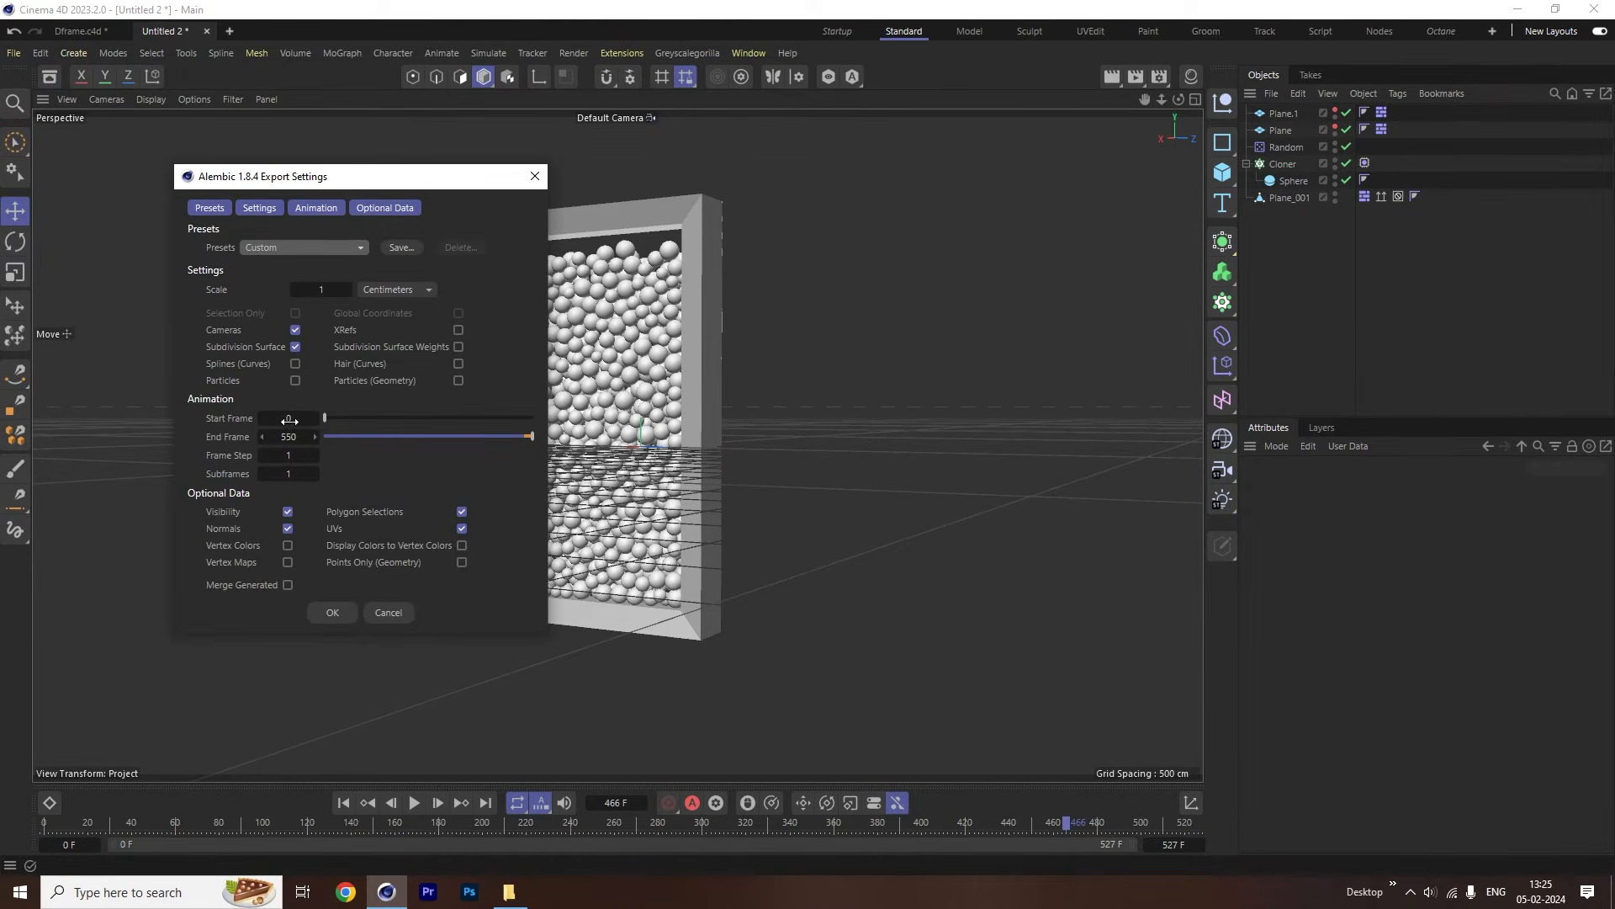
pyautogui.click(288, 437)
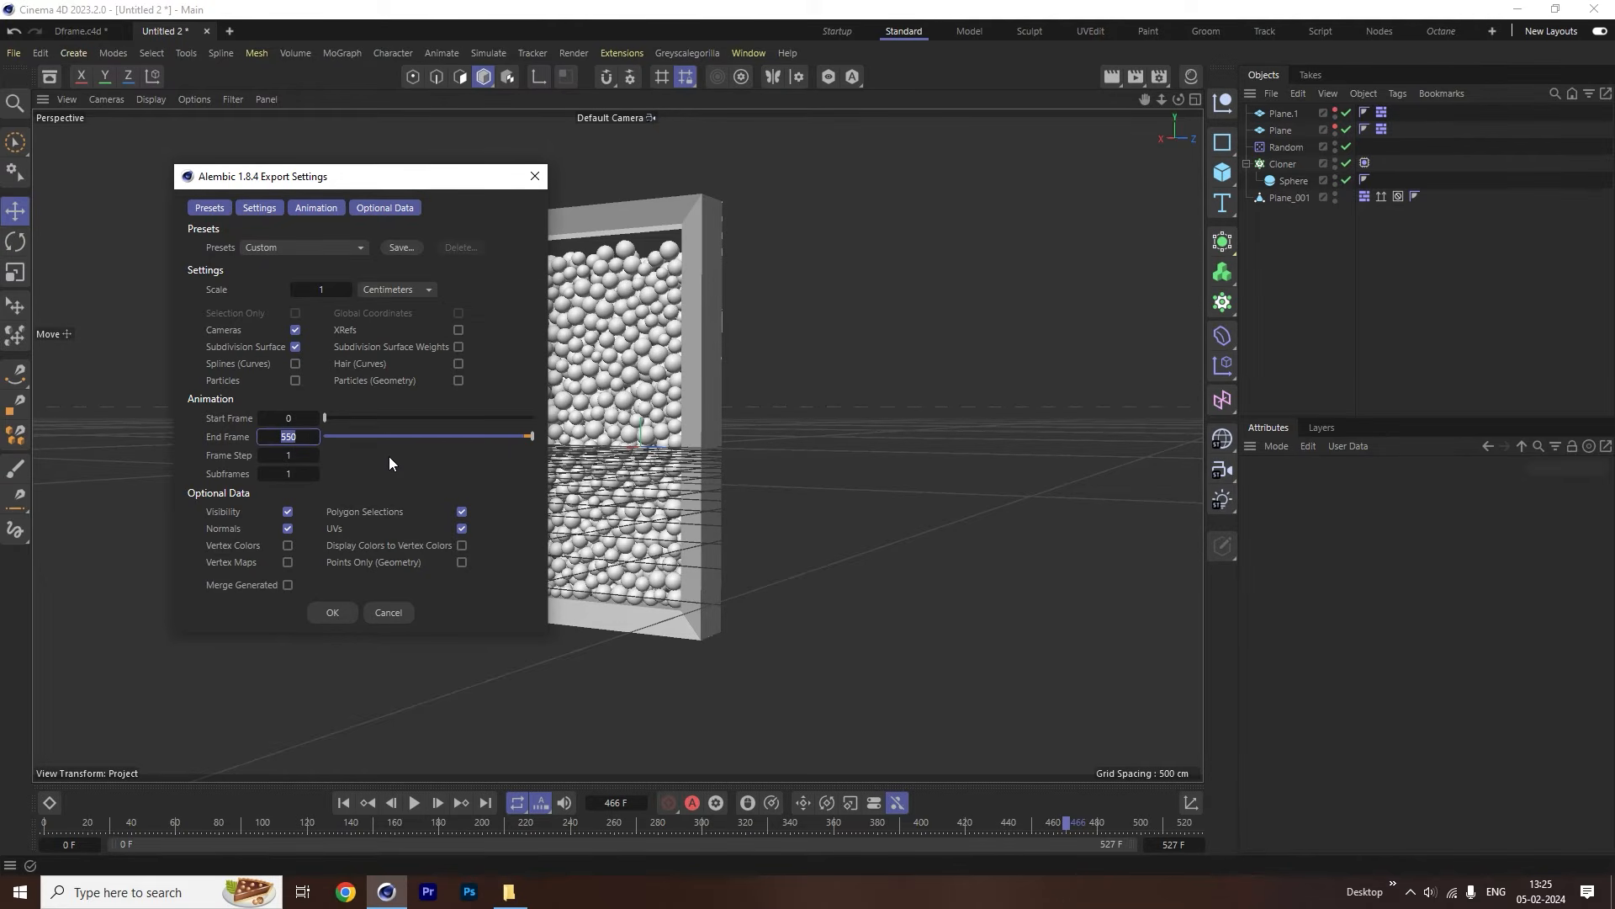
pyautogui.write('527')
pyautogui.click(328, 609)
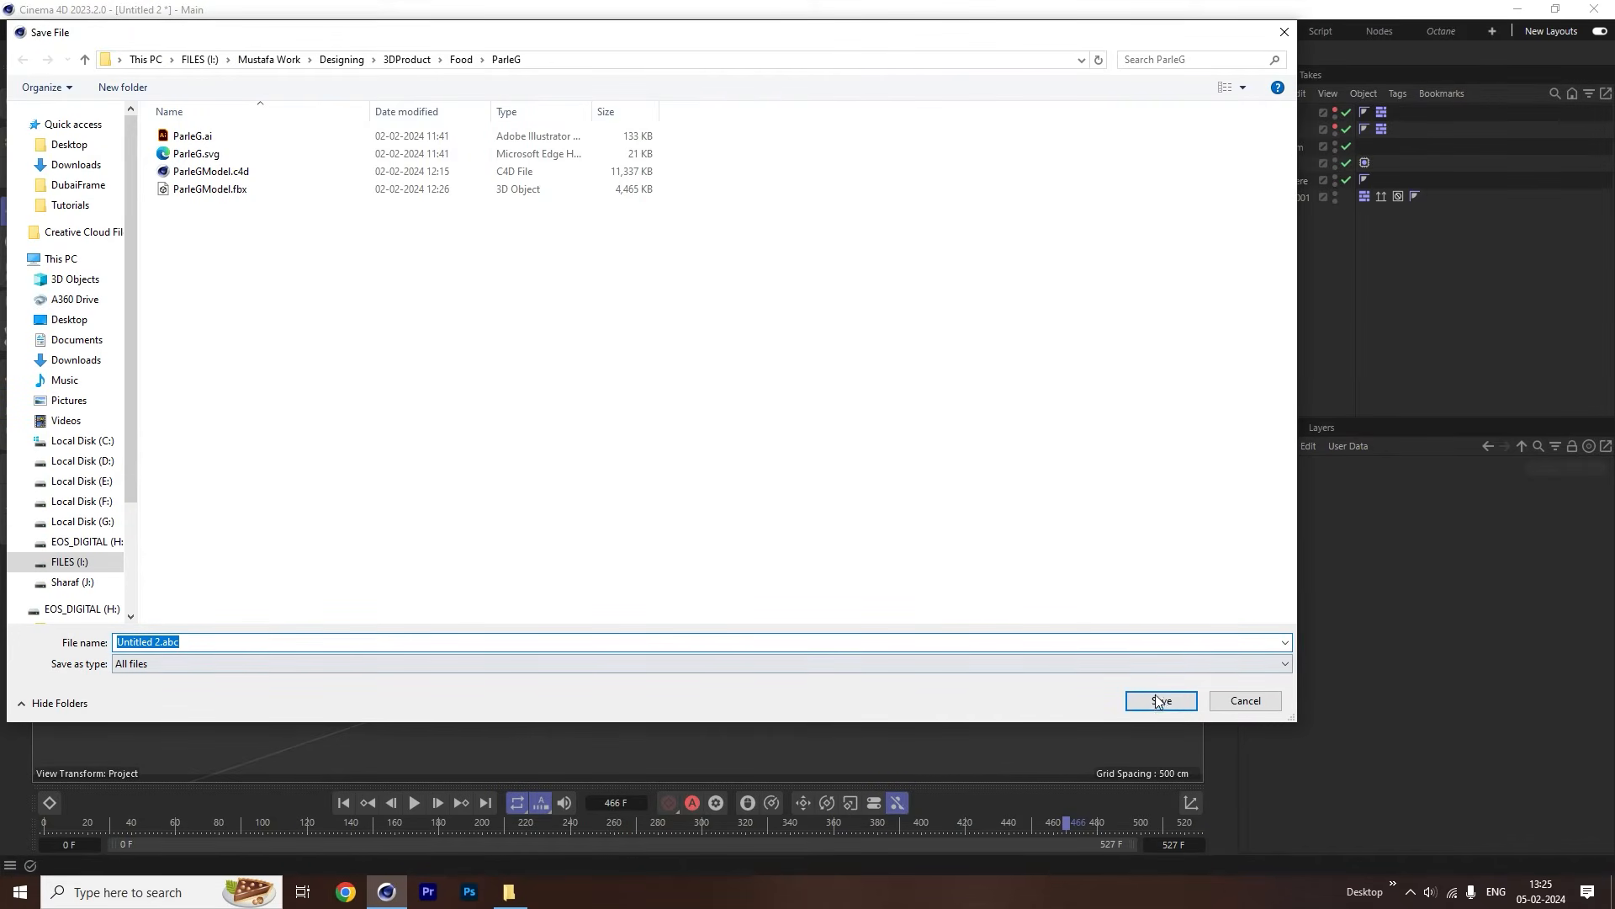
pyautogui.click(1159, 701)
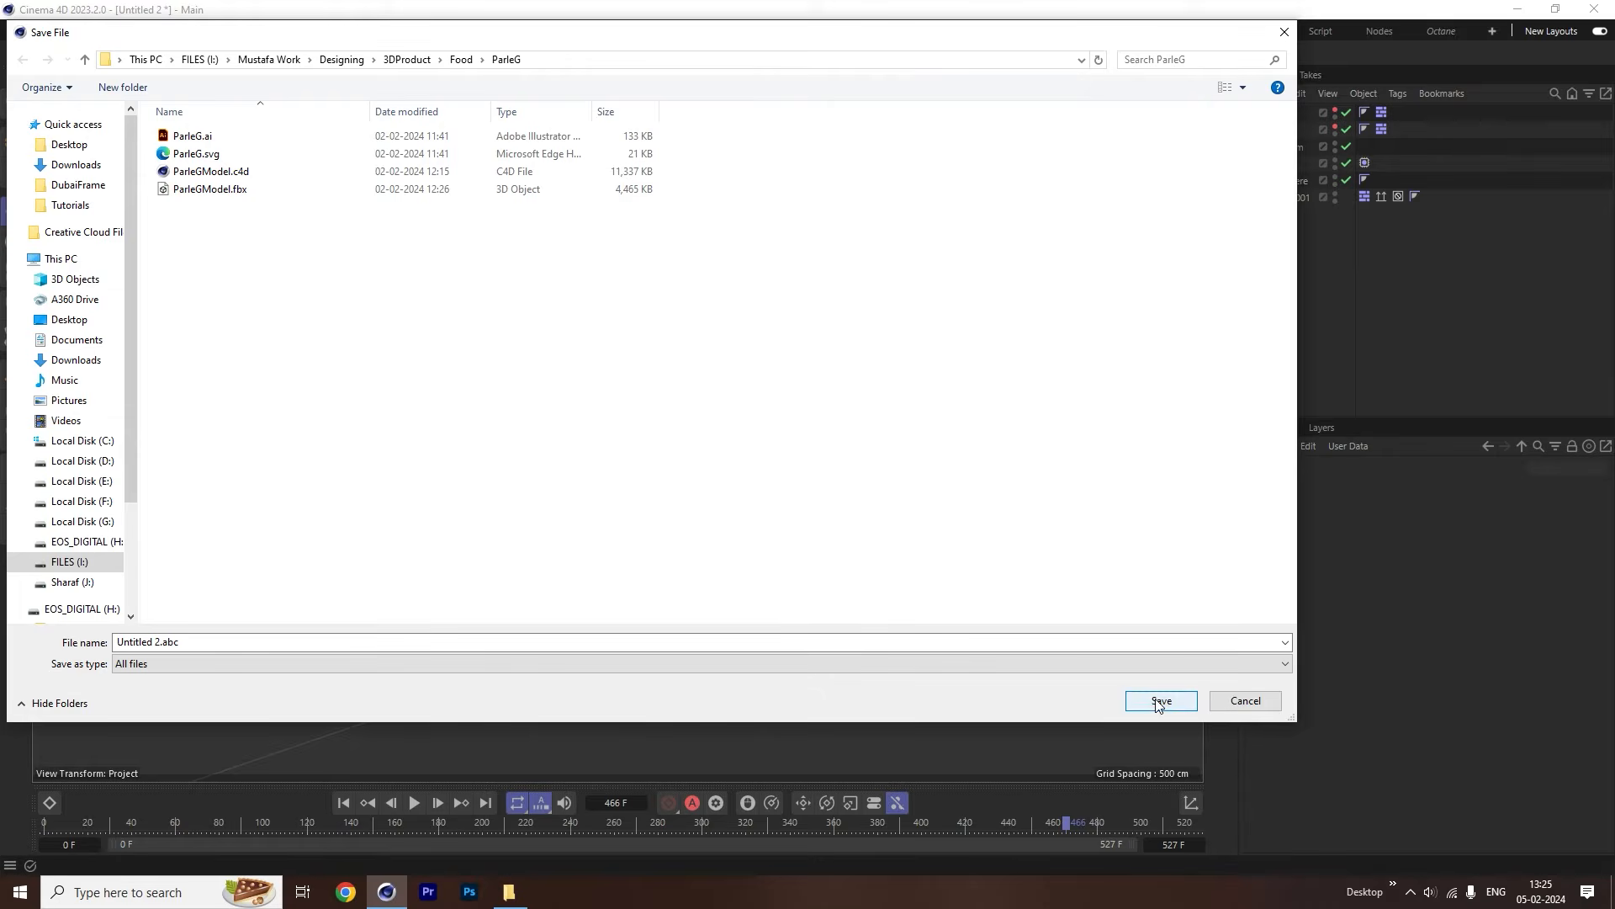
pyautogui.click(1249, 701)
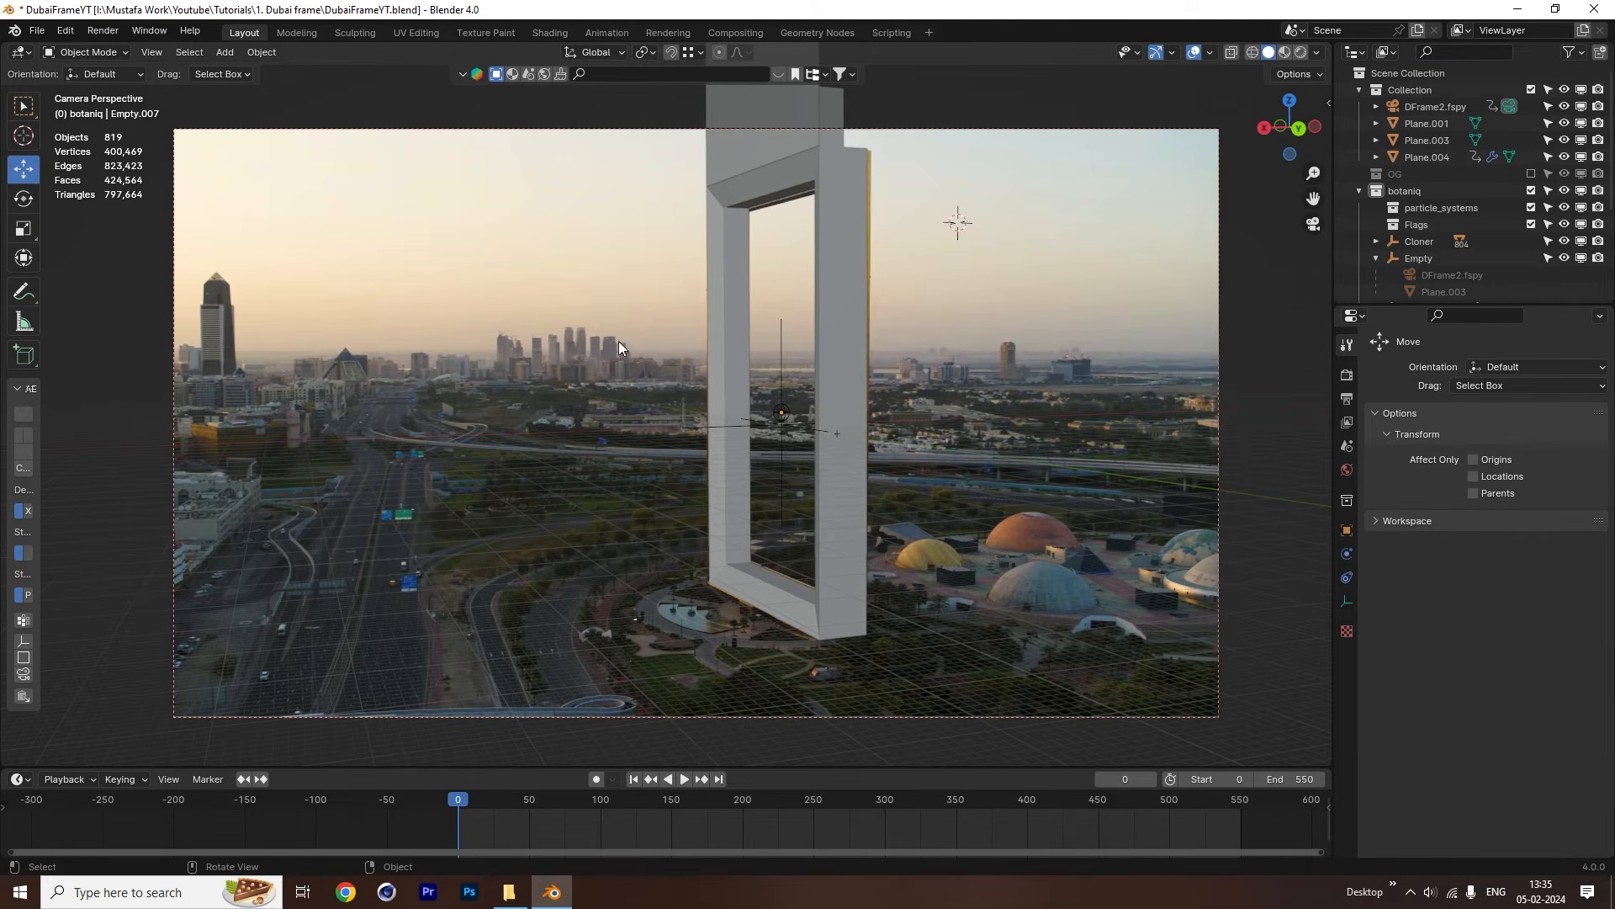
# Switch to the DubaiFrameYT scene in Blender and delete the botaniq collection.
pyautogui.click(1404, 190)
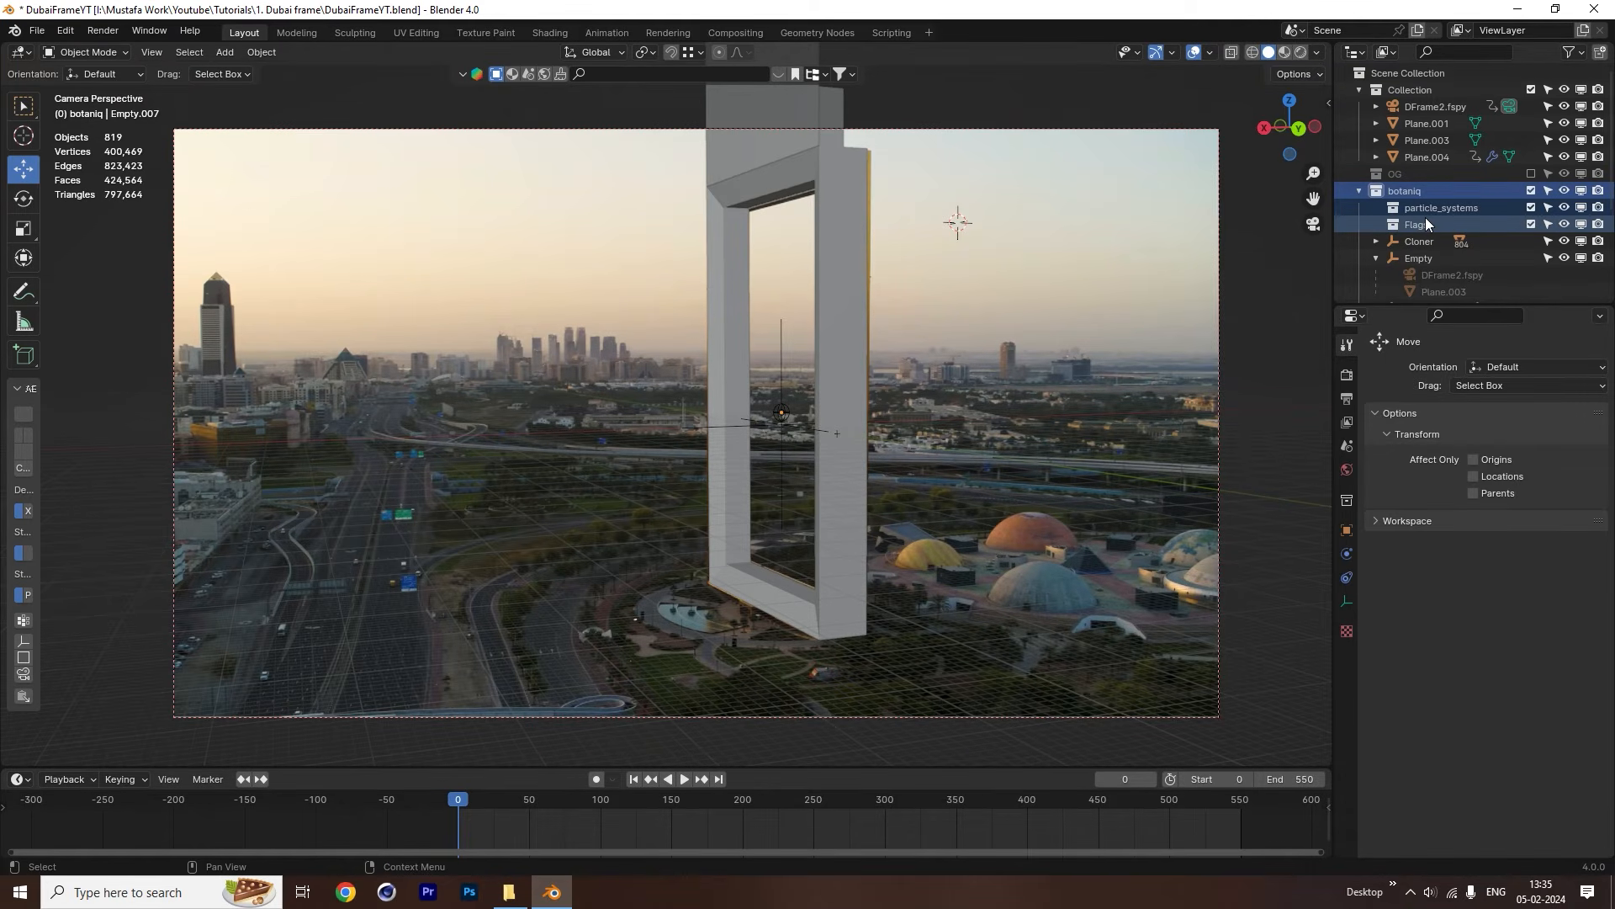
pyautogui.press('Delete')
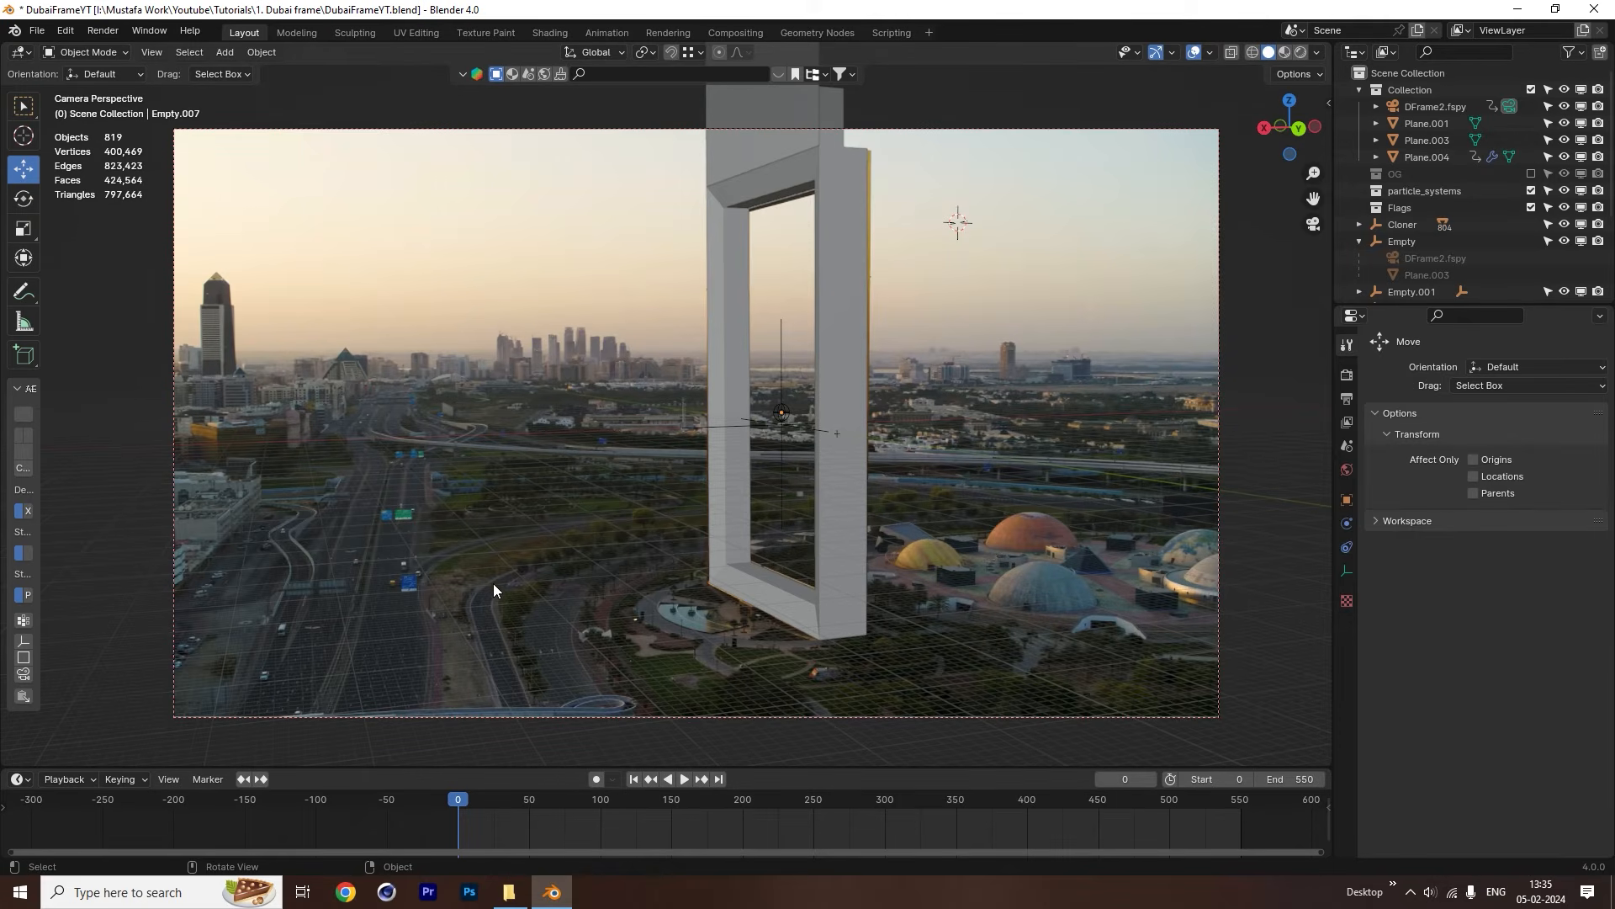
# Import the Alembic file Dframe.abc from the 3DTracking\DubaiFrame\mov_seq_Dubai_Frame folder, keeping Set Frame Range enabled.
pyautogui.click(37, 31)
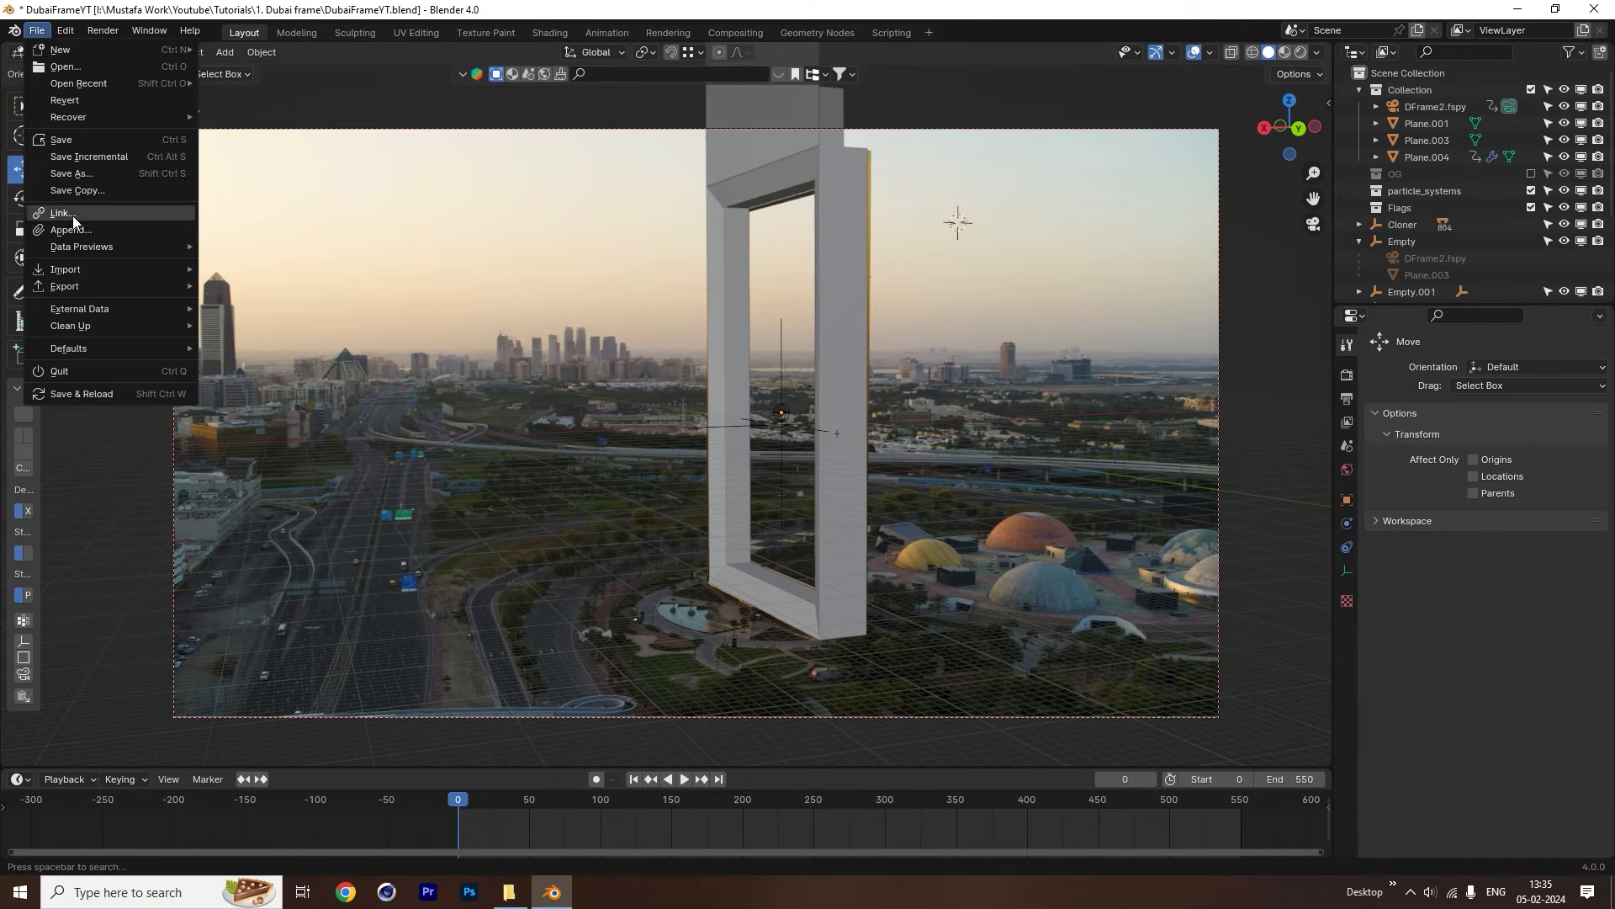
pyautogui.moveTo(85, 269)
pyautogui.click(264, 286)
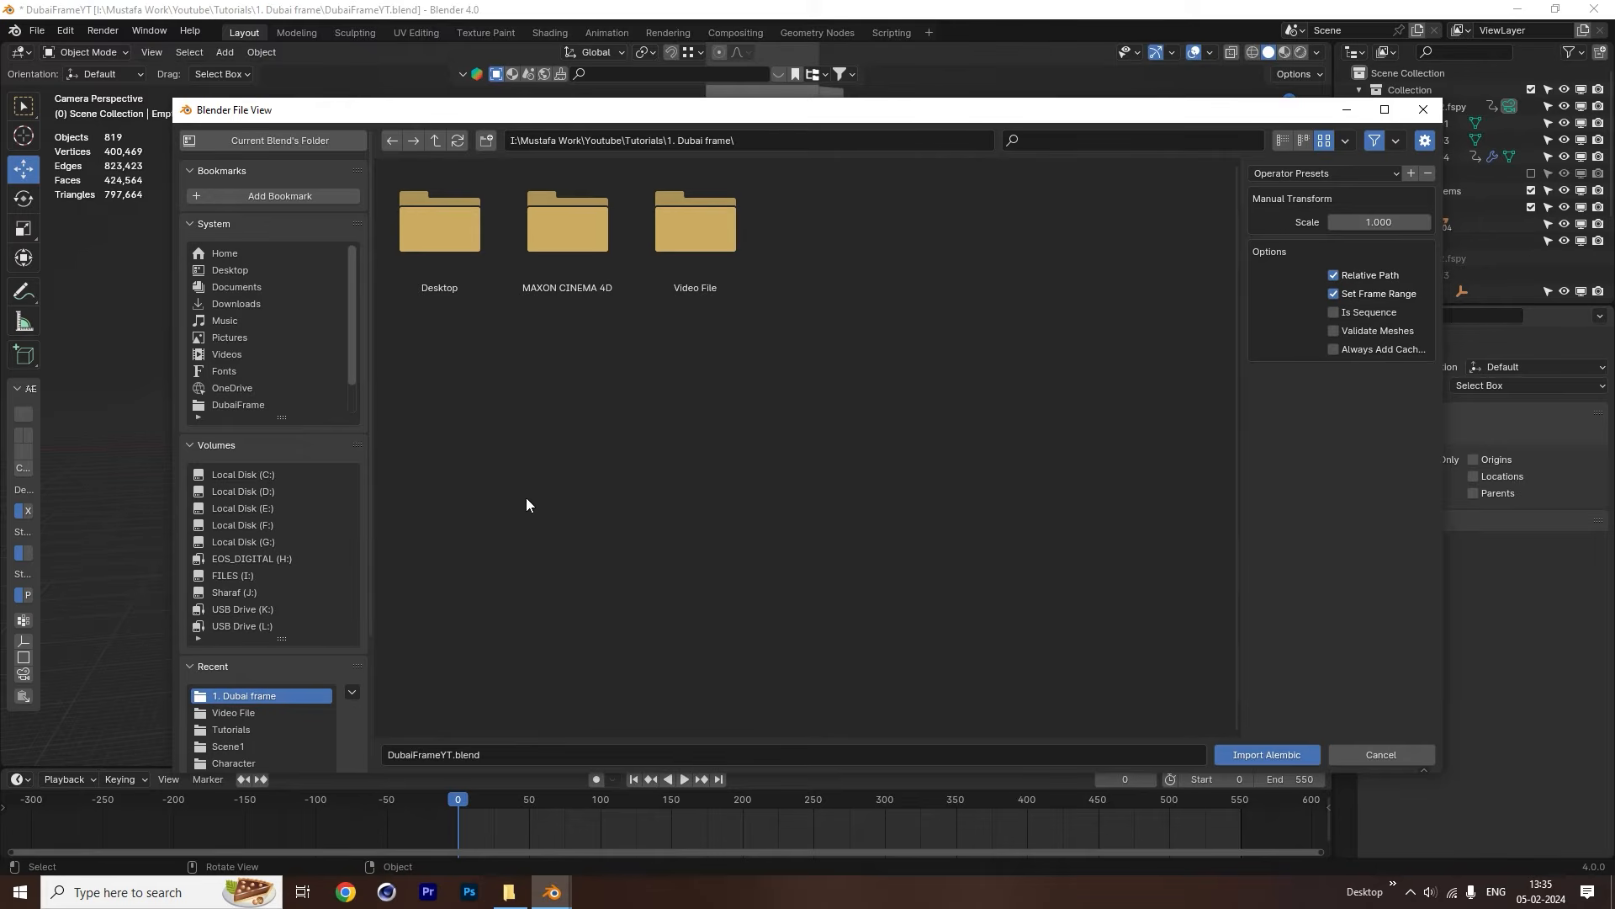
pyautogui.scroll(-4, 319, 708)
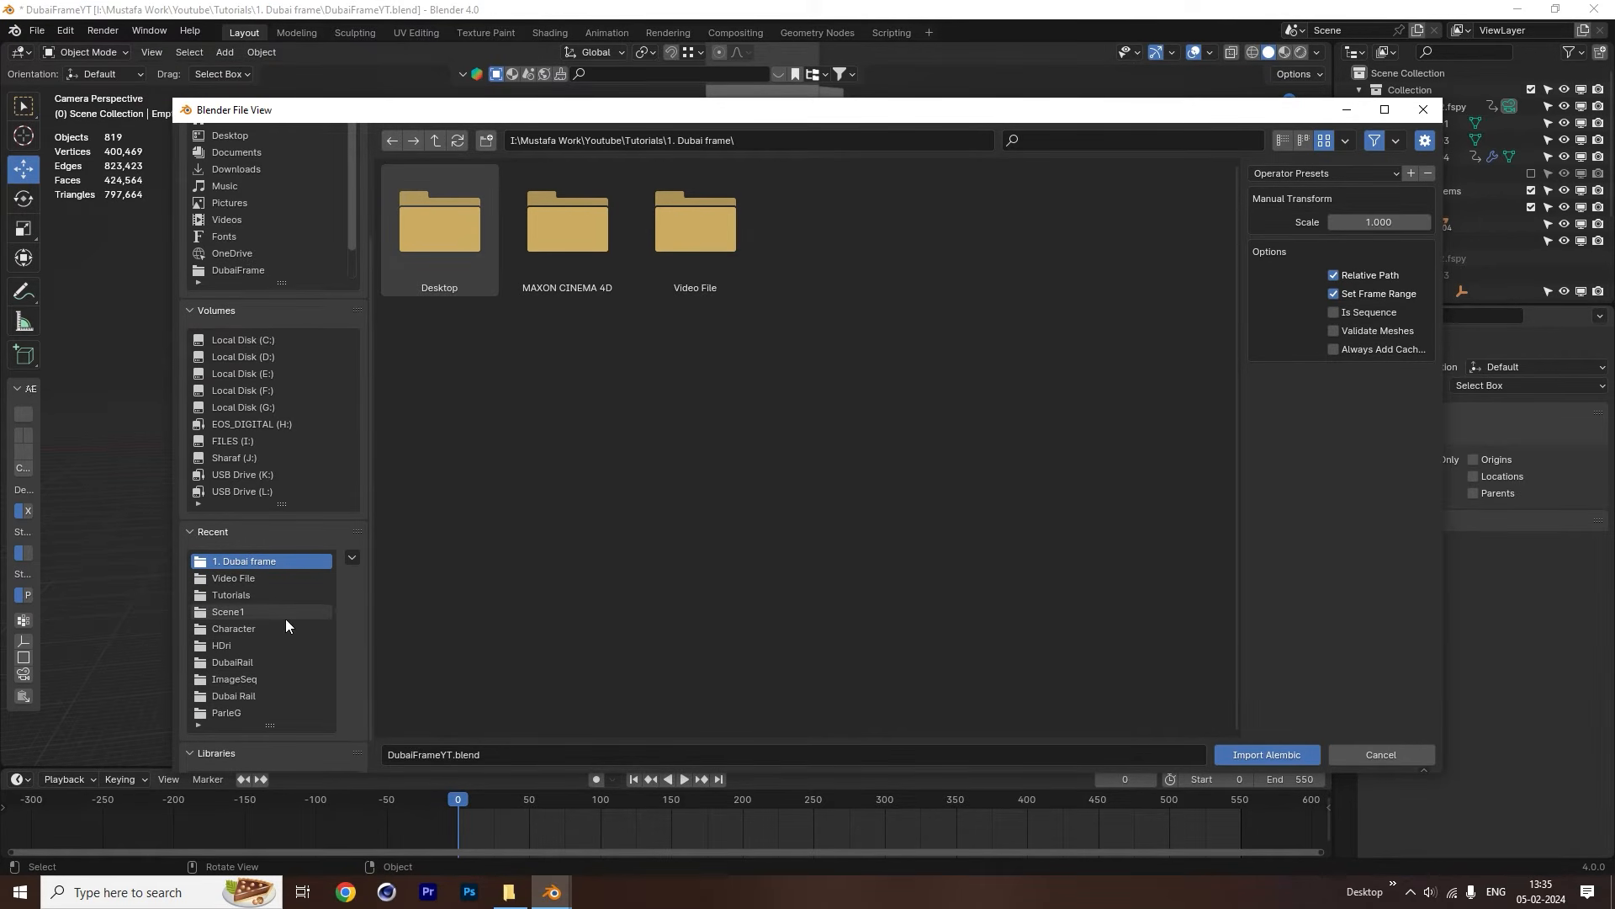
pyautogui.click(255, 680)
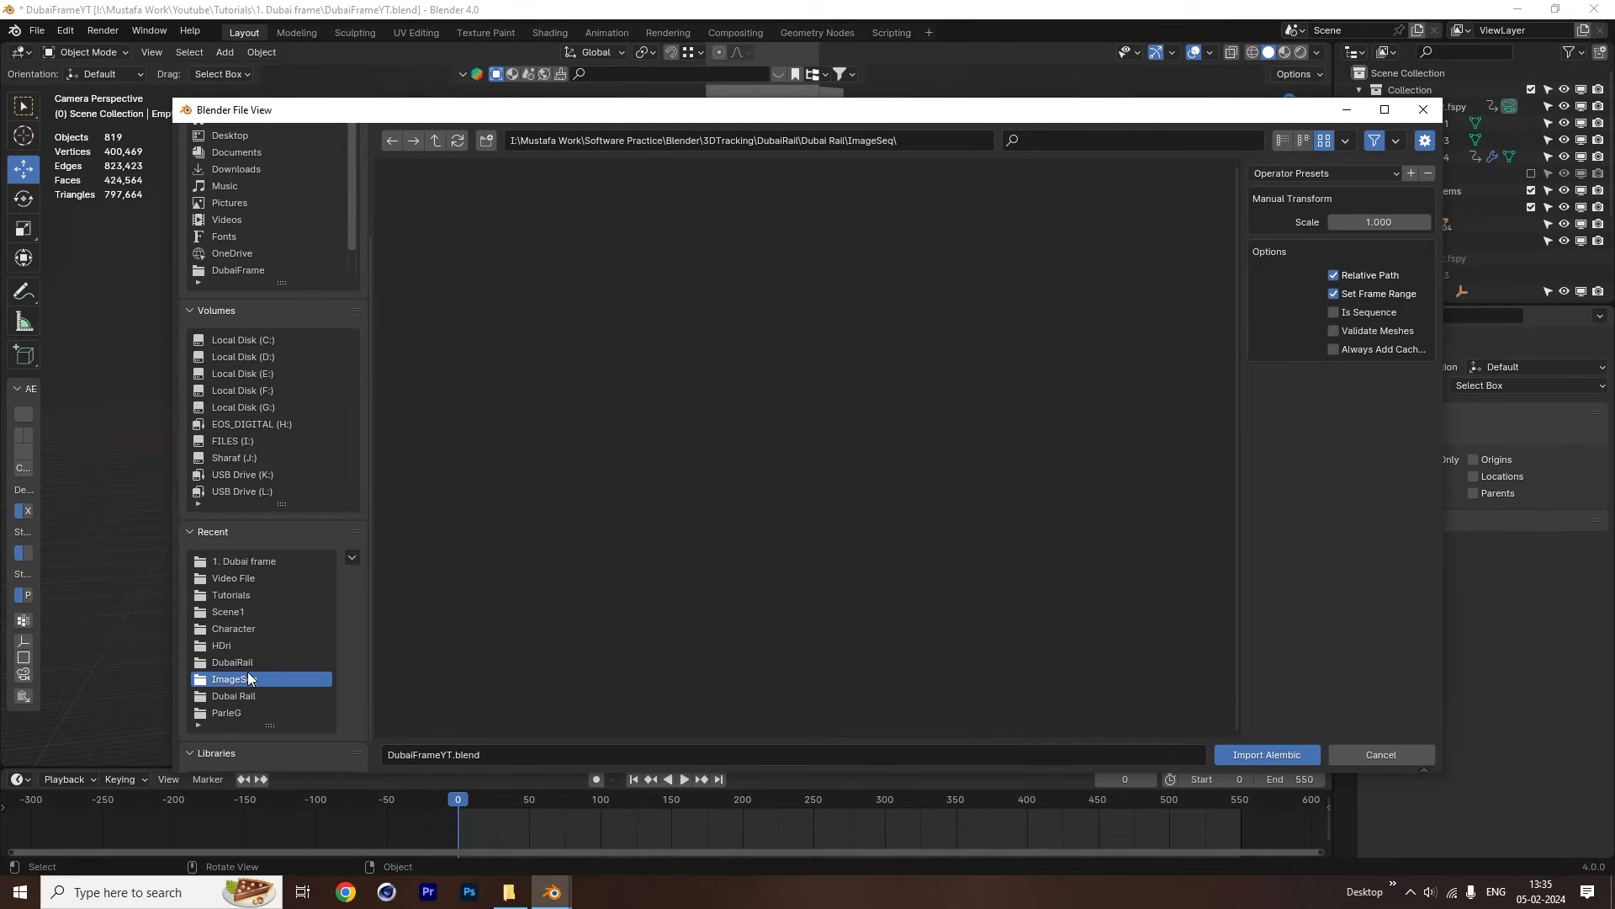
pyautogui.click(435, 141)
pyautogui.click(435, 140)
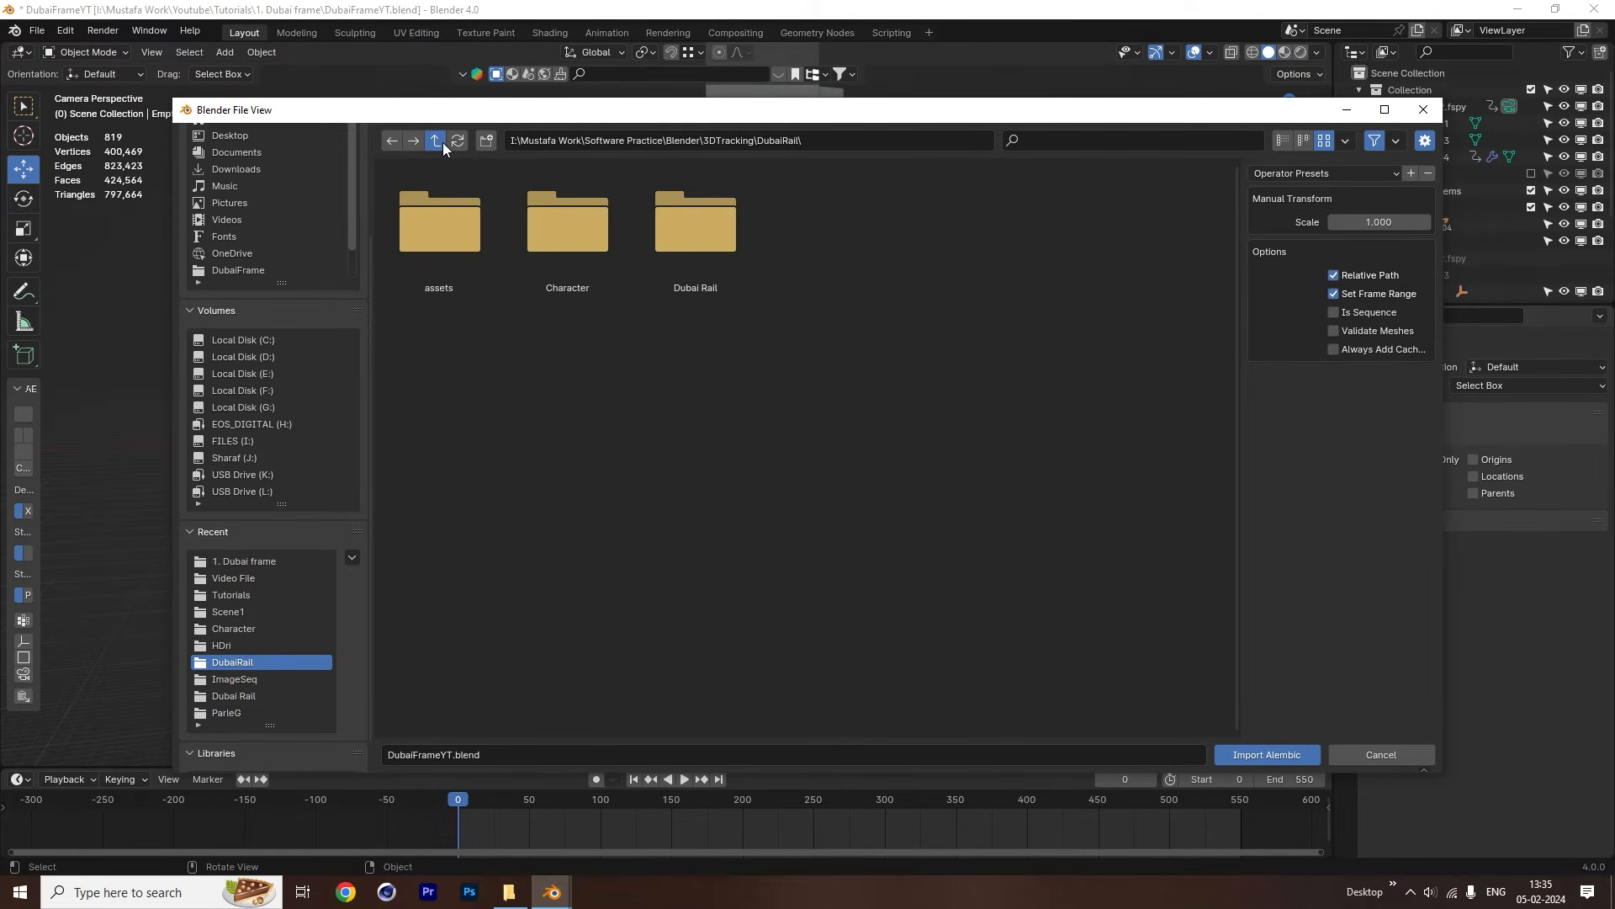
pyautogui.click(435, 140)
pyautogui.click(443, 143)
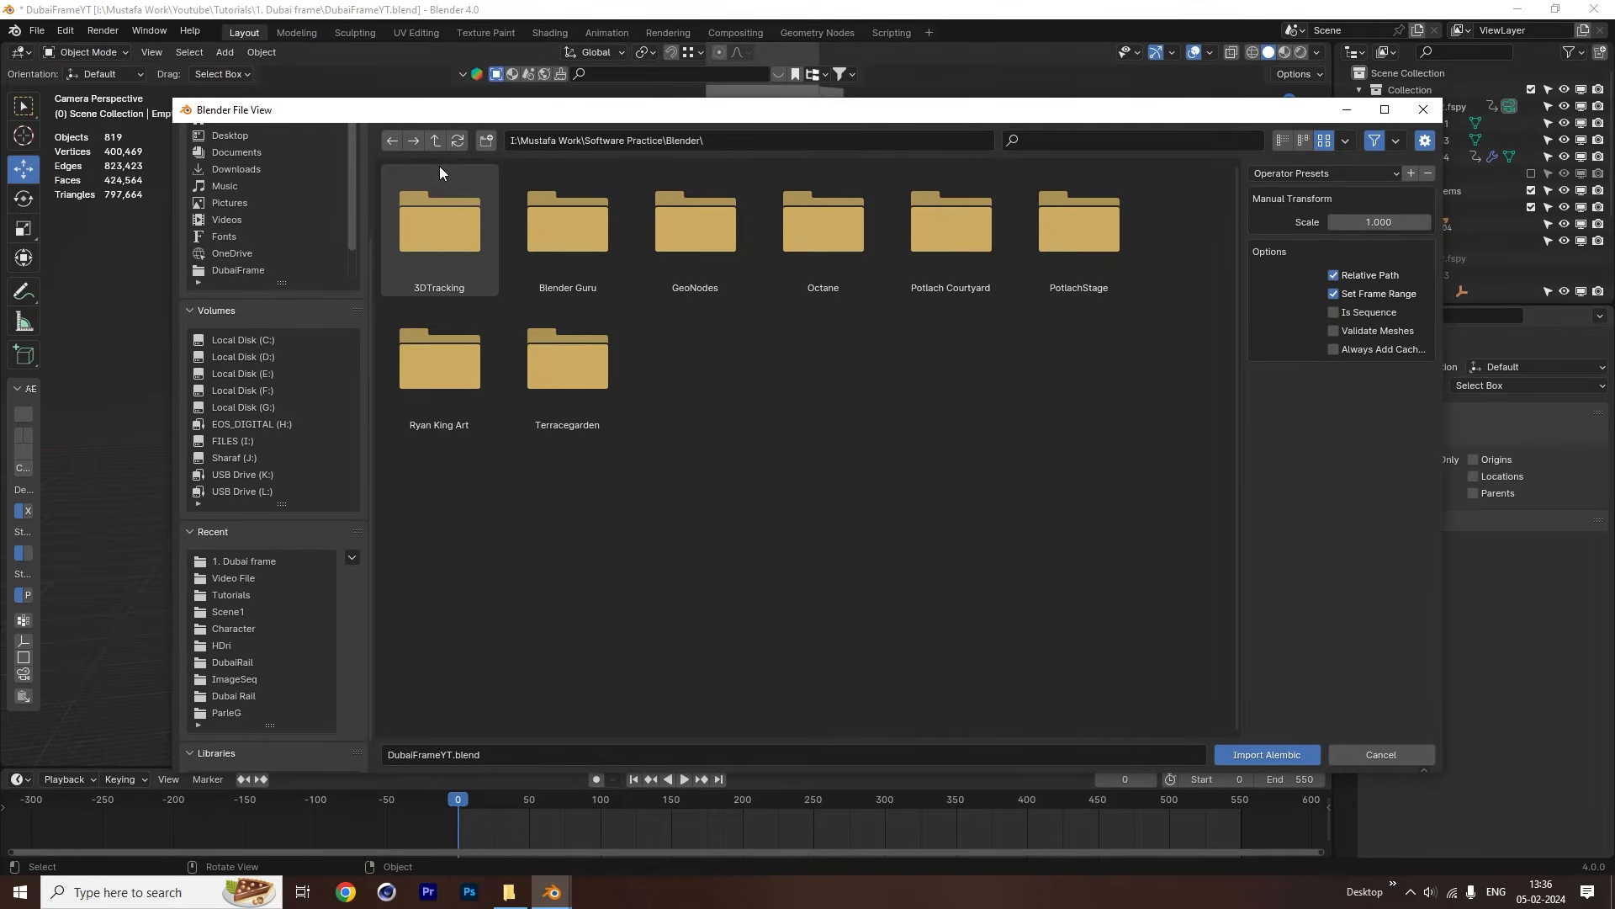
pyautogui.doubleClick(454, 271)
pyautogui.doubleClick(1080, 232)
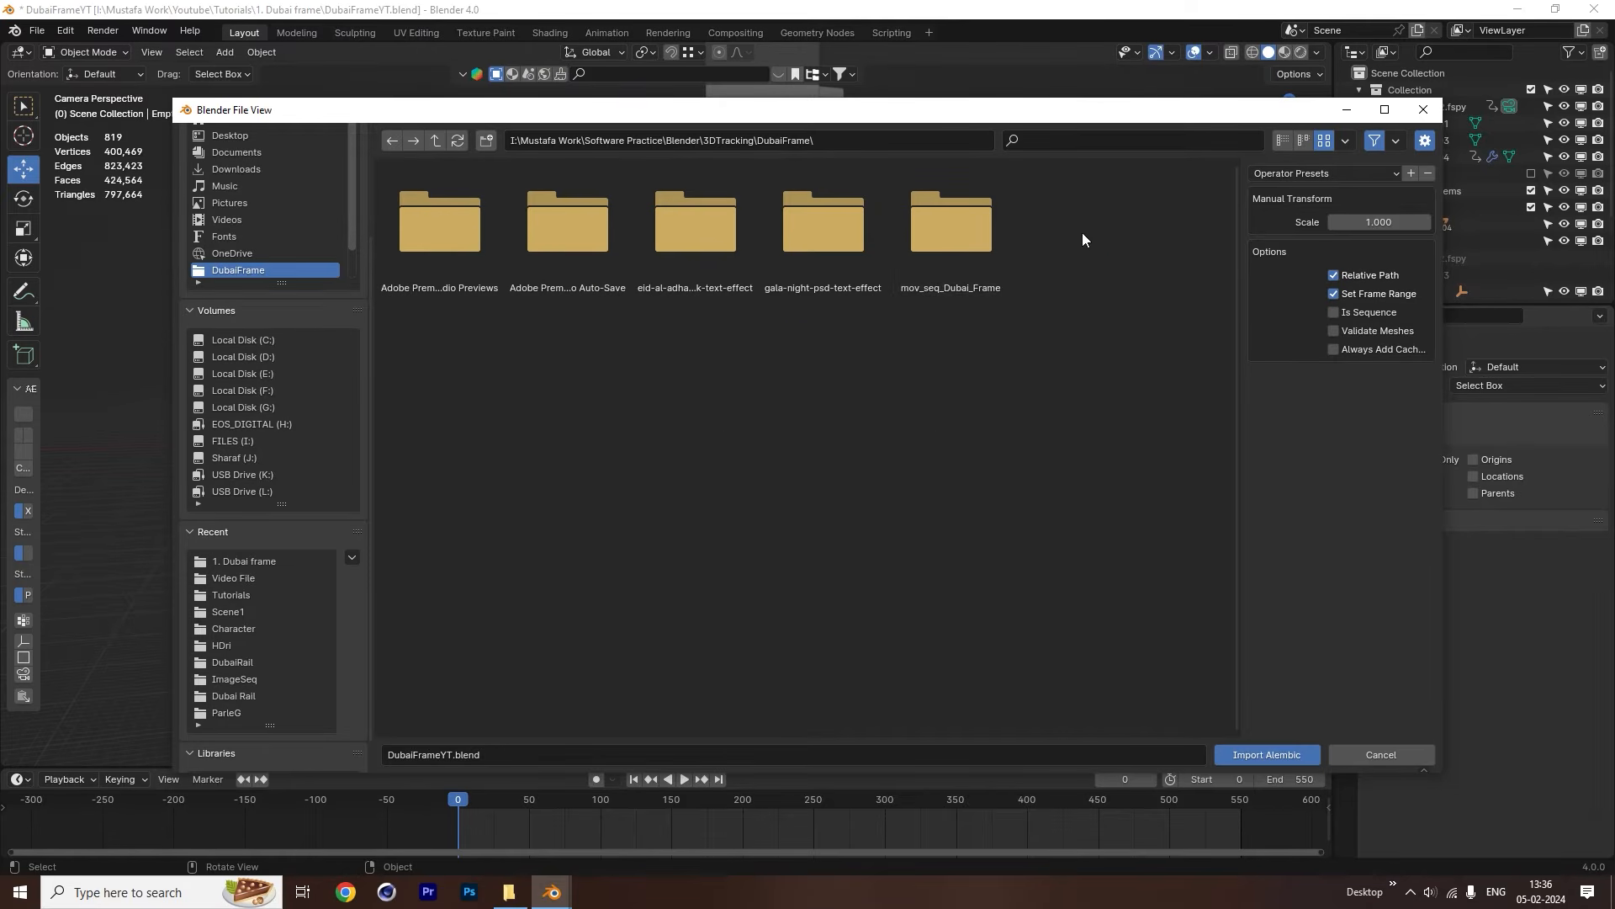
pyautogui.doubleClick(973, 238)
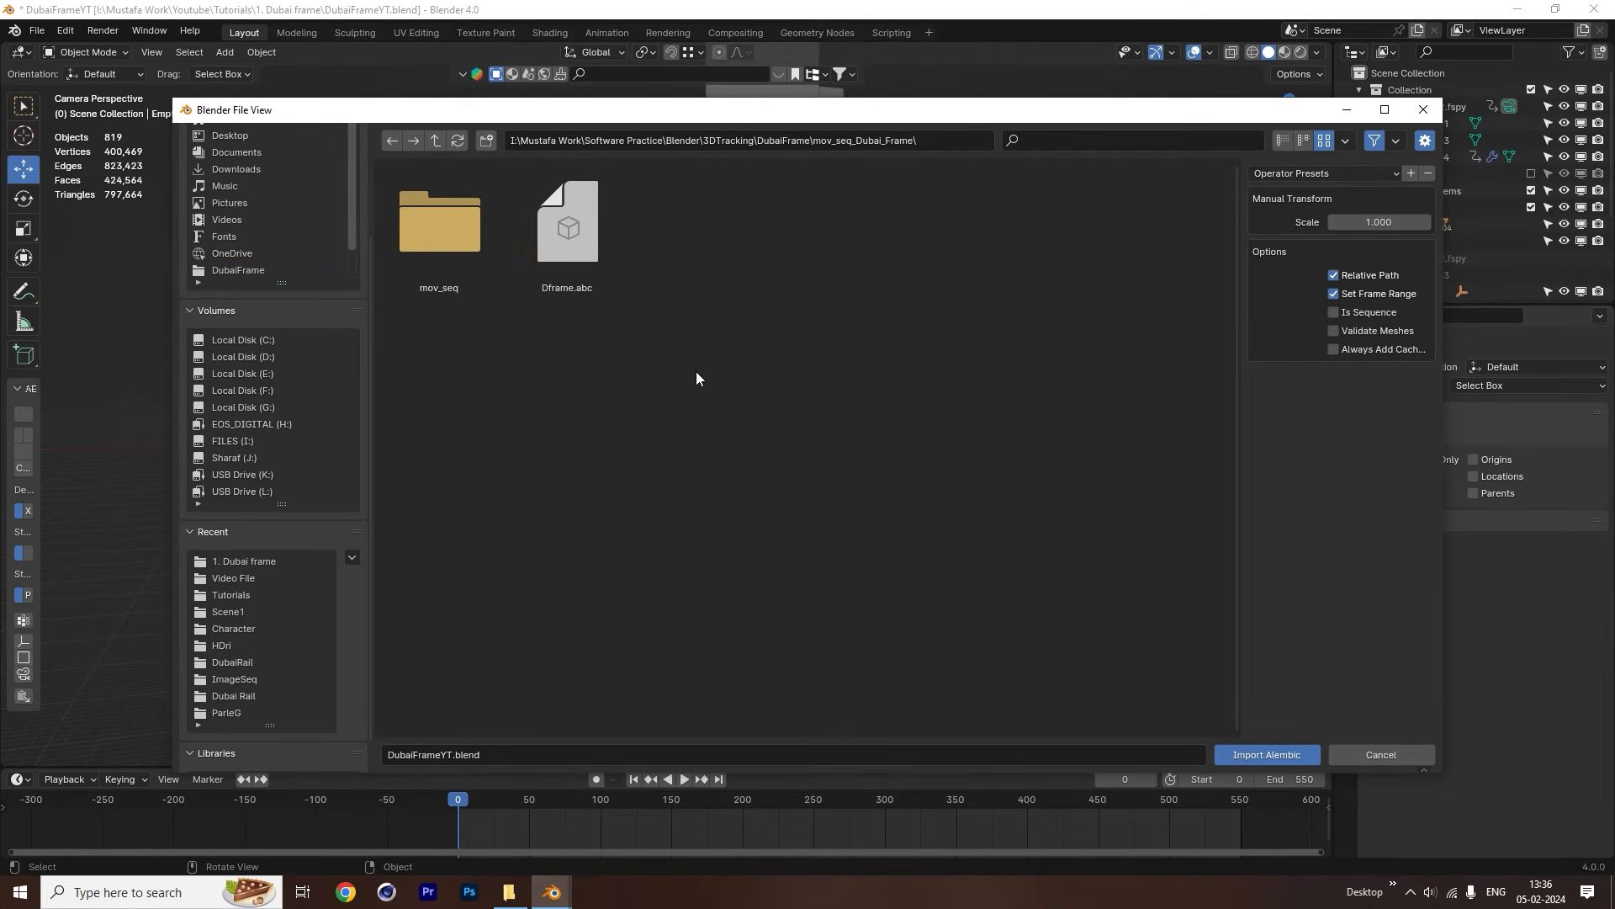
pyautogui.click(576, 250)
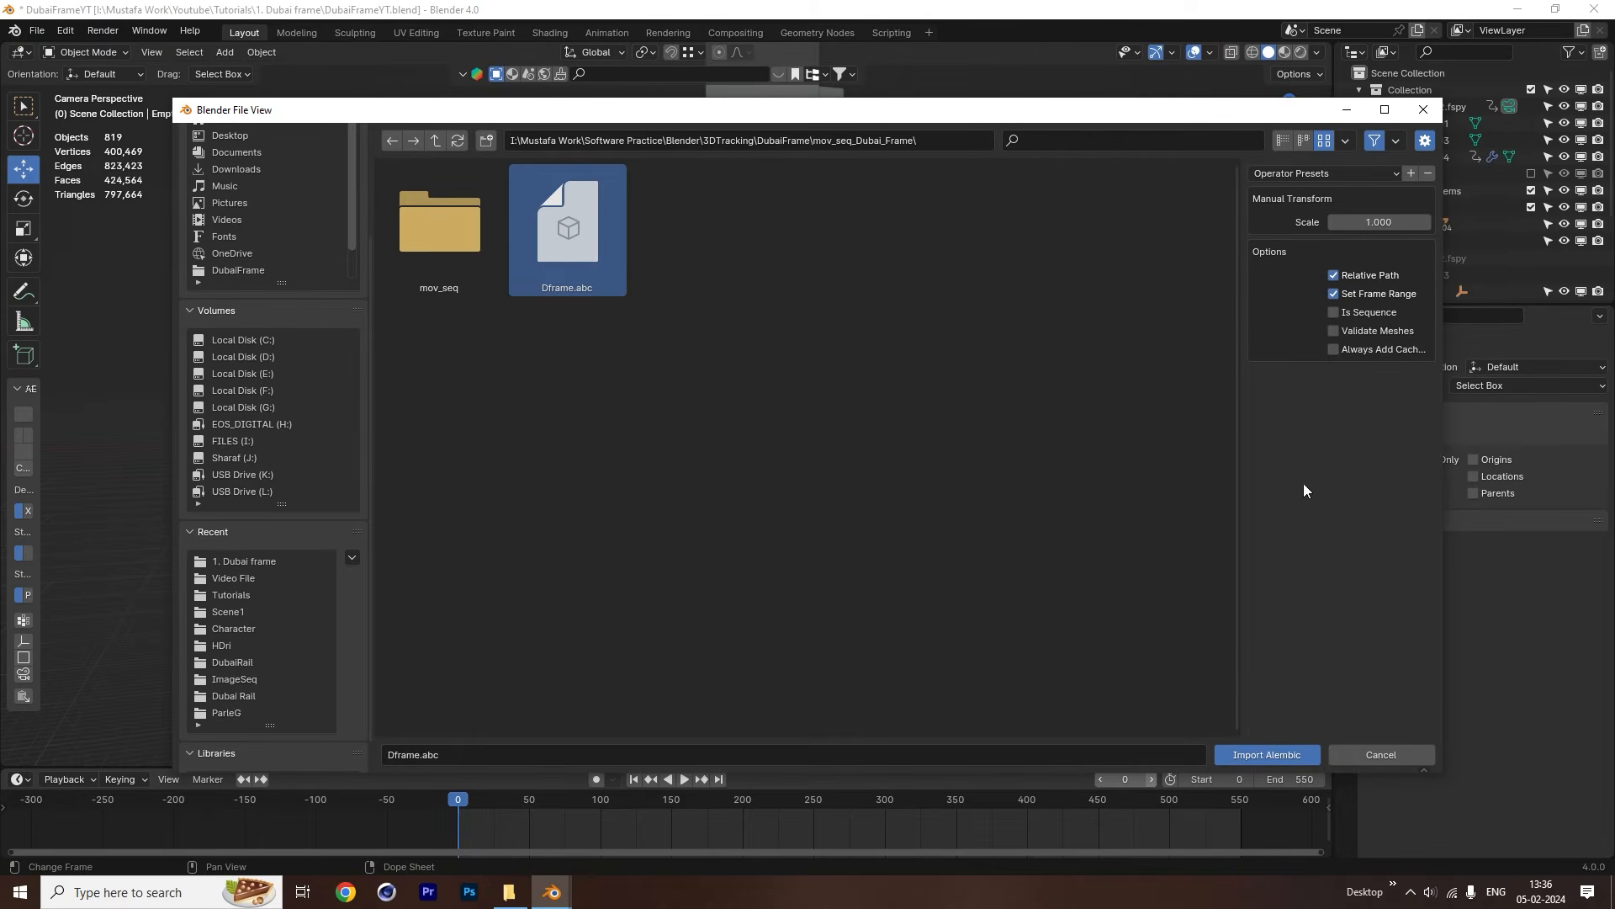
pyautogui.click(1301, 756)
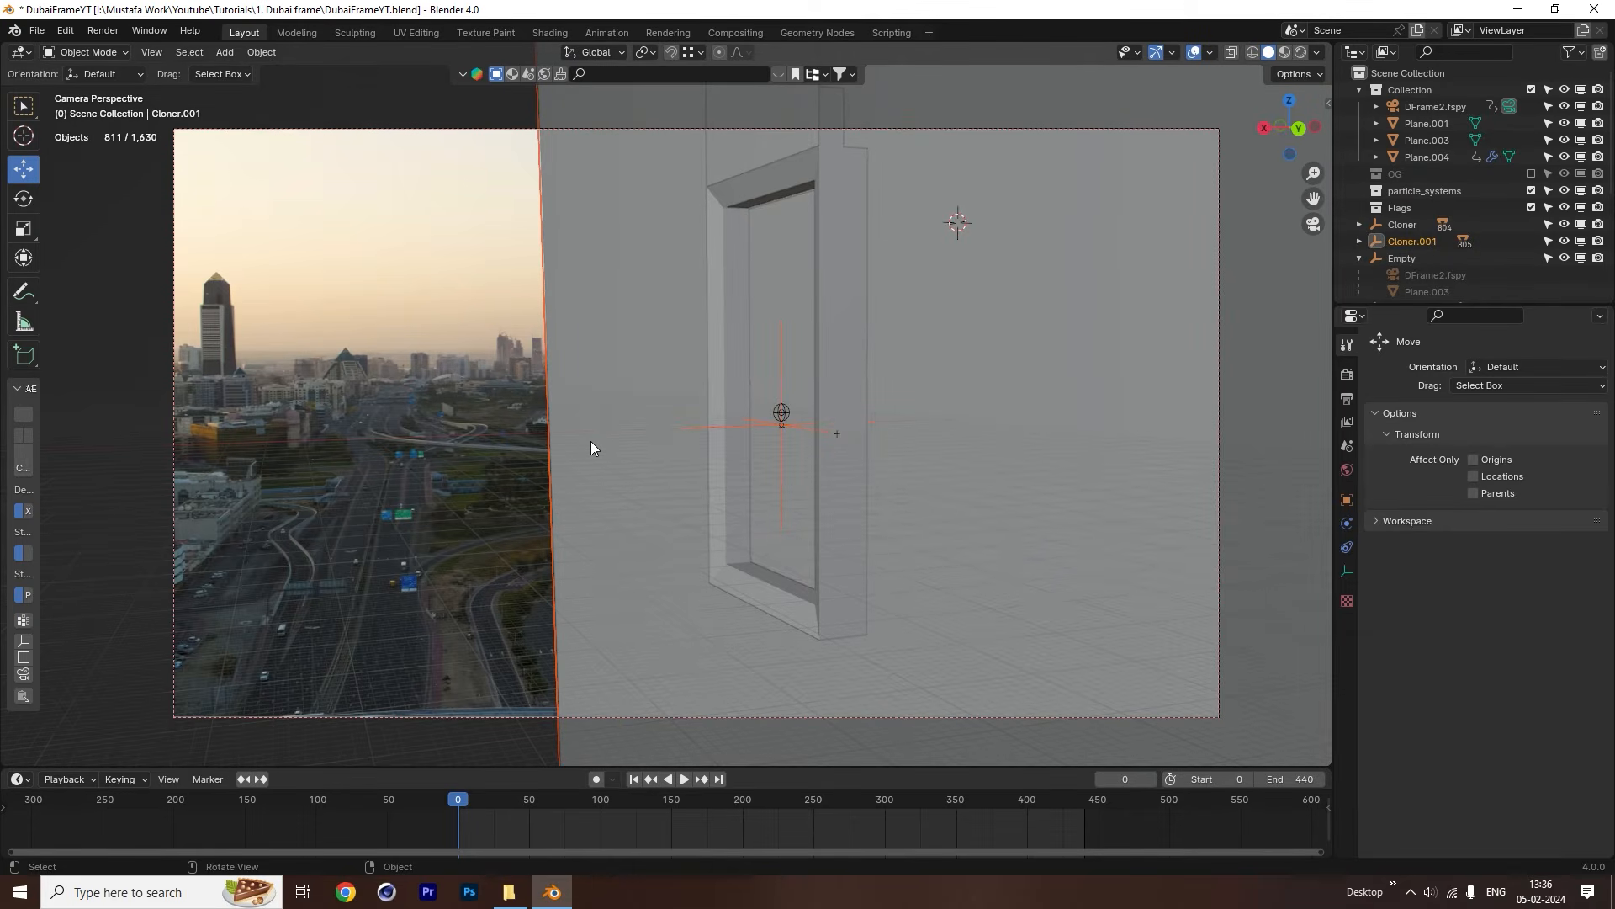
# Try to scale down the imported Cloner.001 objects and the empty at the frame's centre.
pyautogui.moveTo(591, 441); pyautogui.dragTo(643, 467, button='middle')
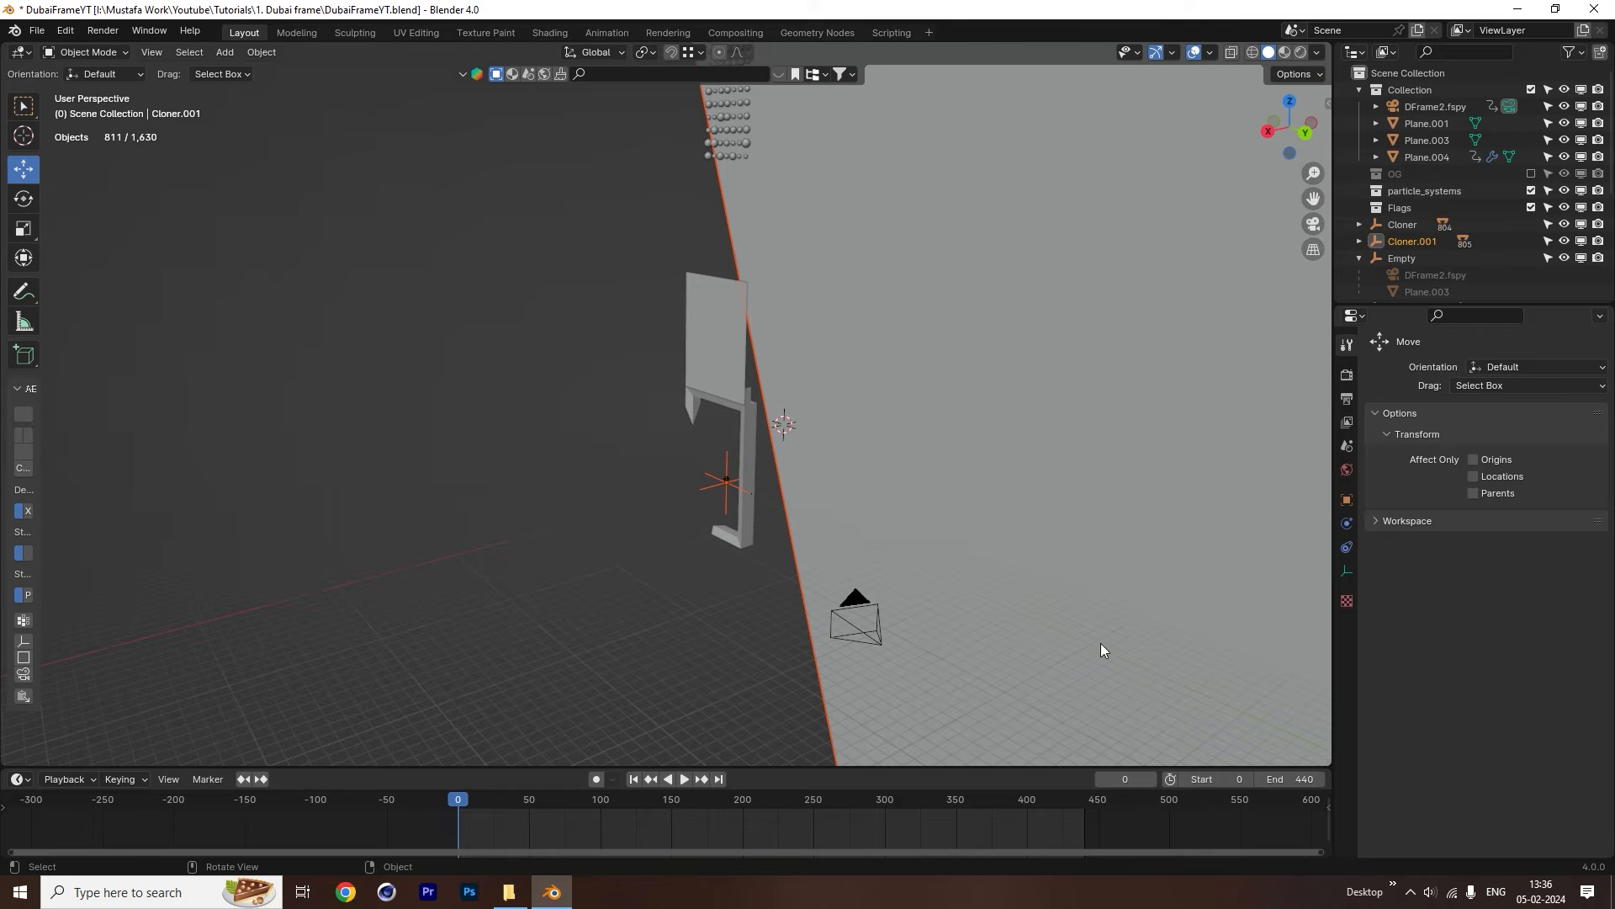
pyautogui.press('s')
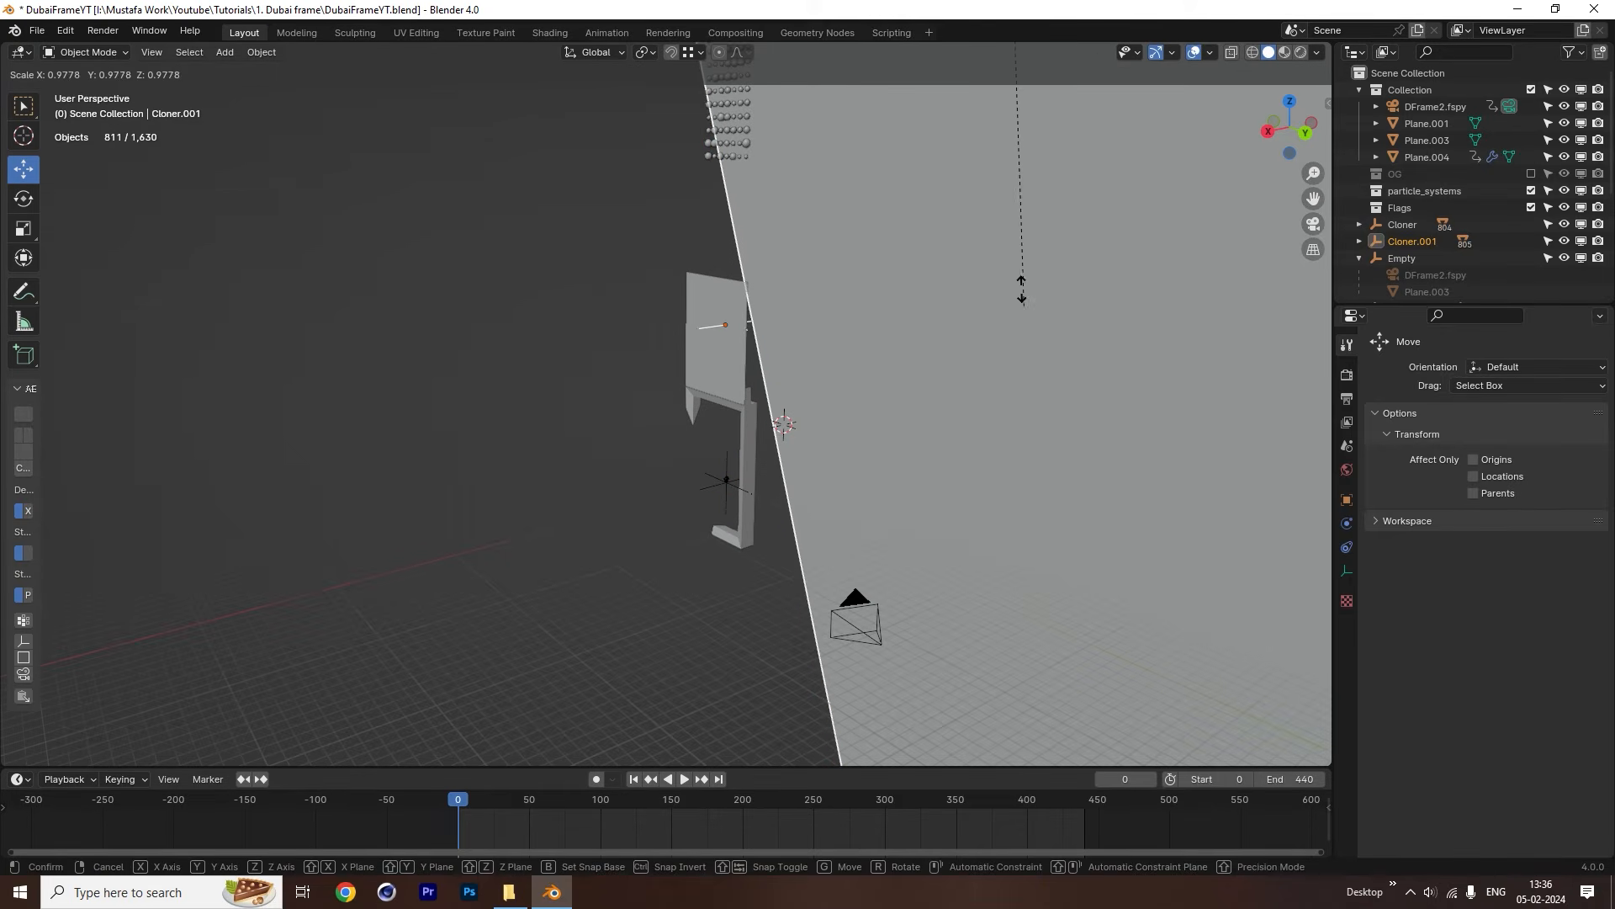
pyautogui.click(1021, 287)
pyautogui.click(686, 366)
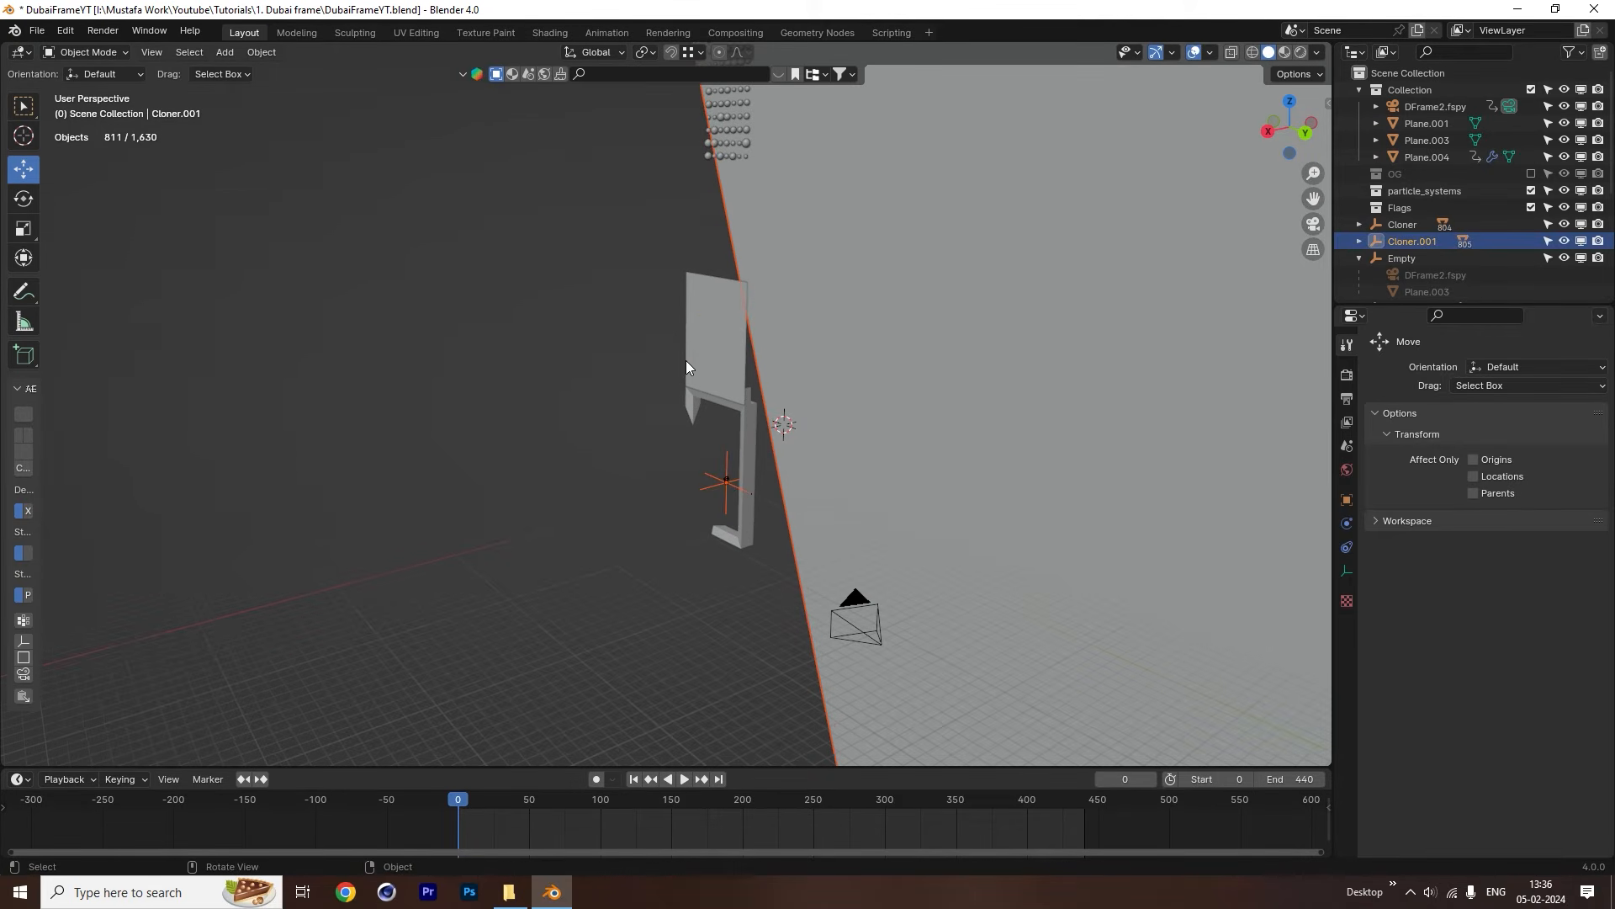
pyautogui.click(727, 478)
pyautogui.press('s')
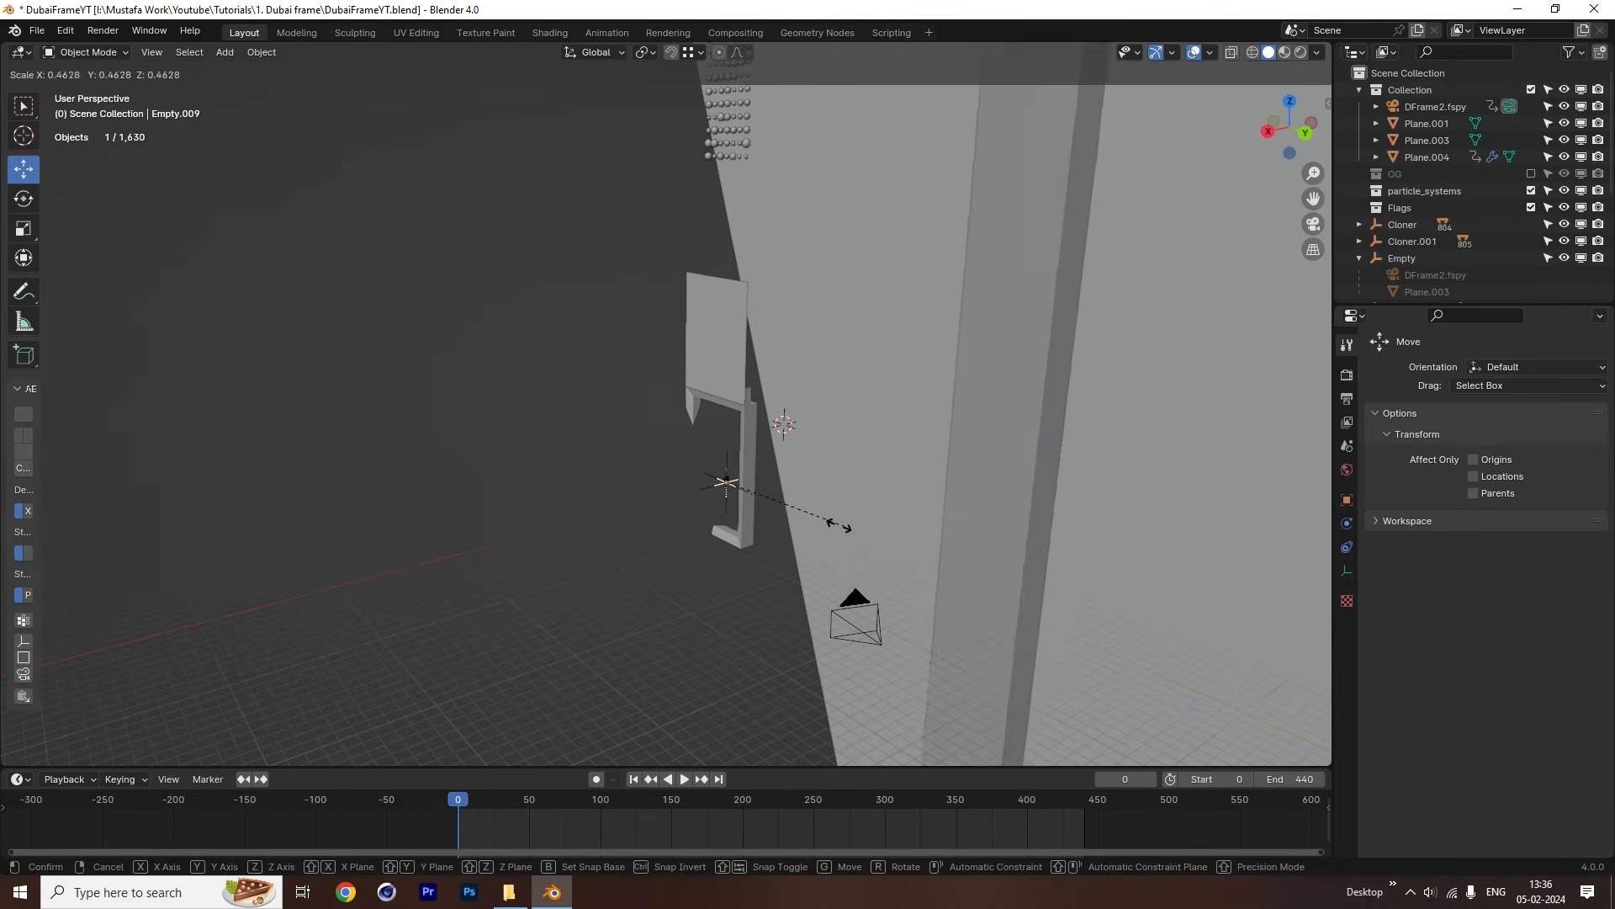
pyautogui.click(833, 521)
pyautogui.press('s')
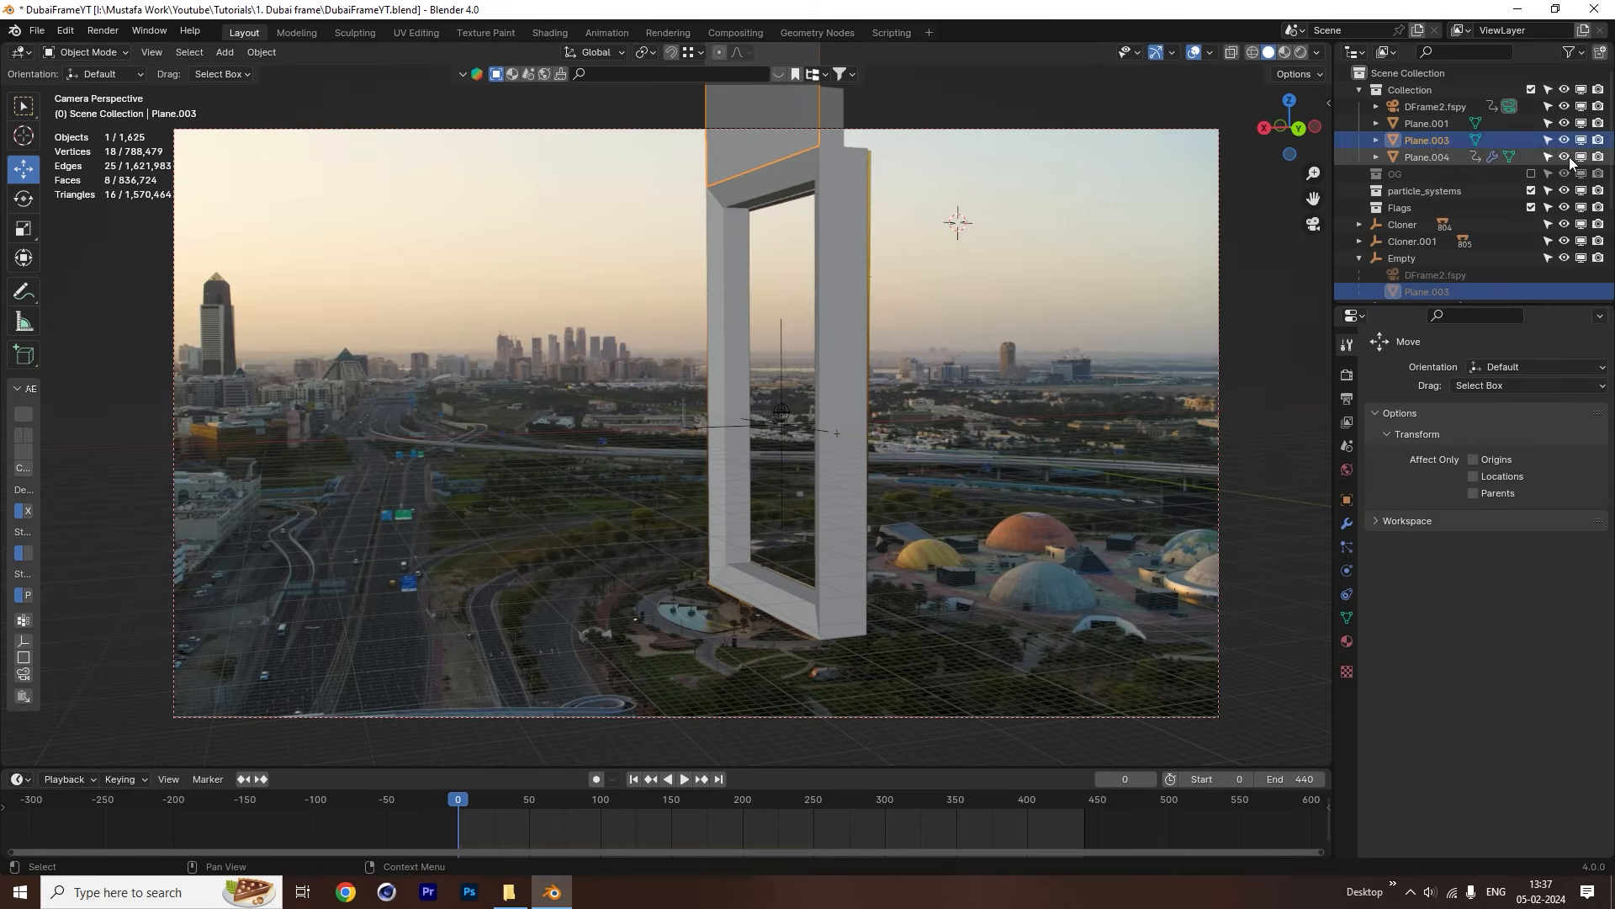
# Disable Plane.003, Plane.001 and Plane.004 in the viewport to uncover the footage's golden frame.
pyautogui.click(1581, 141)
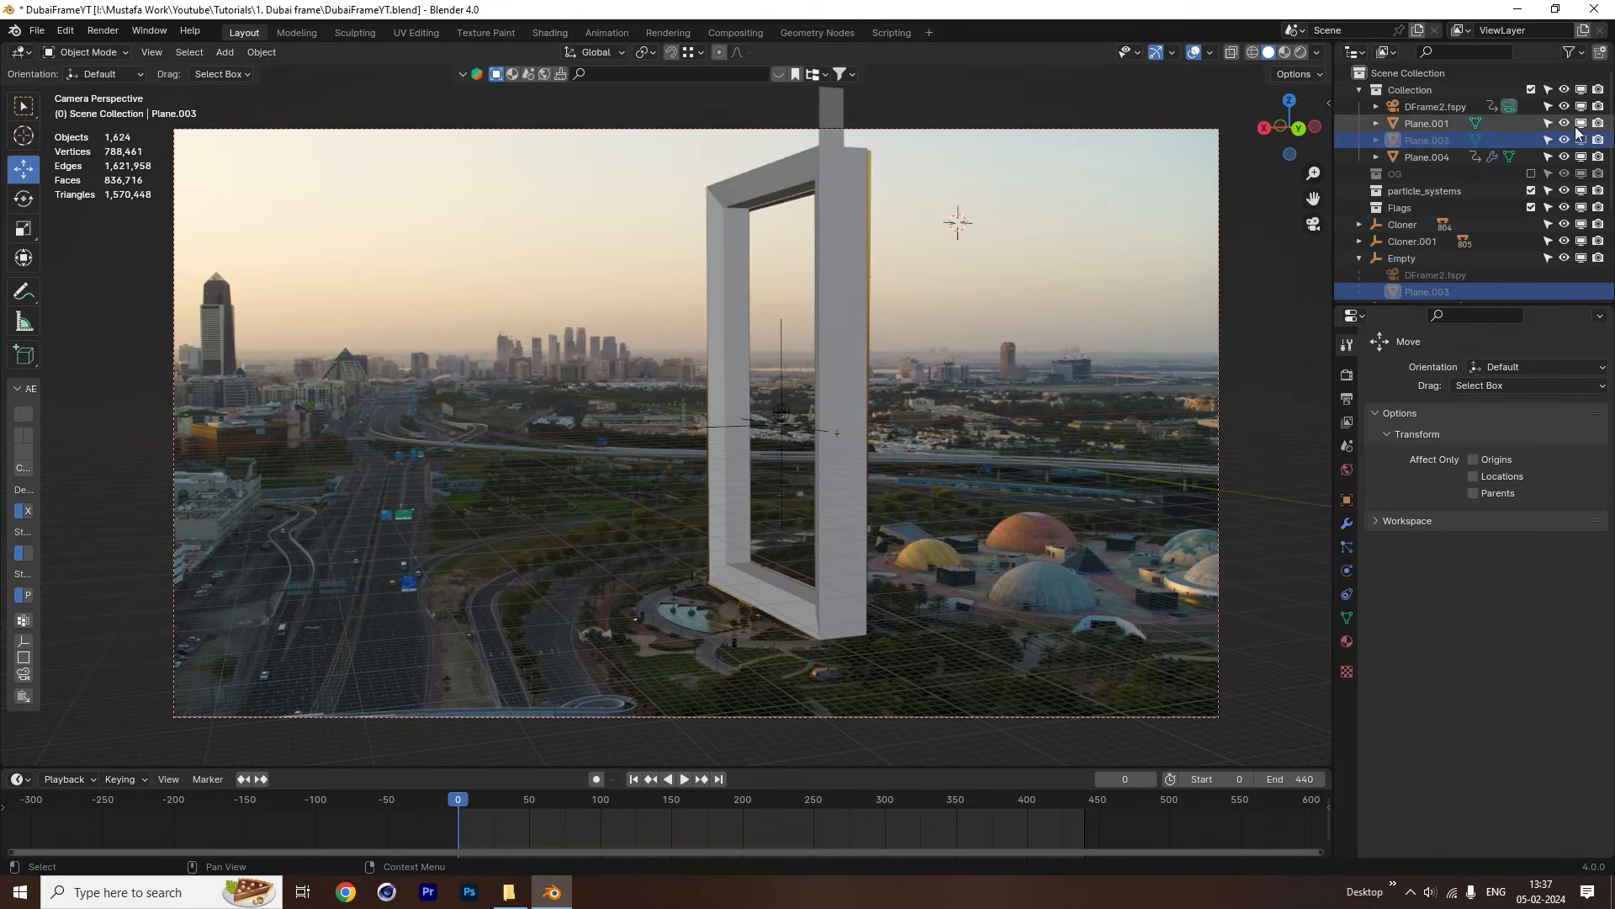
pyautogui.click(1581, 124)
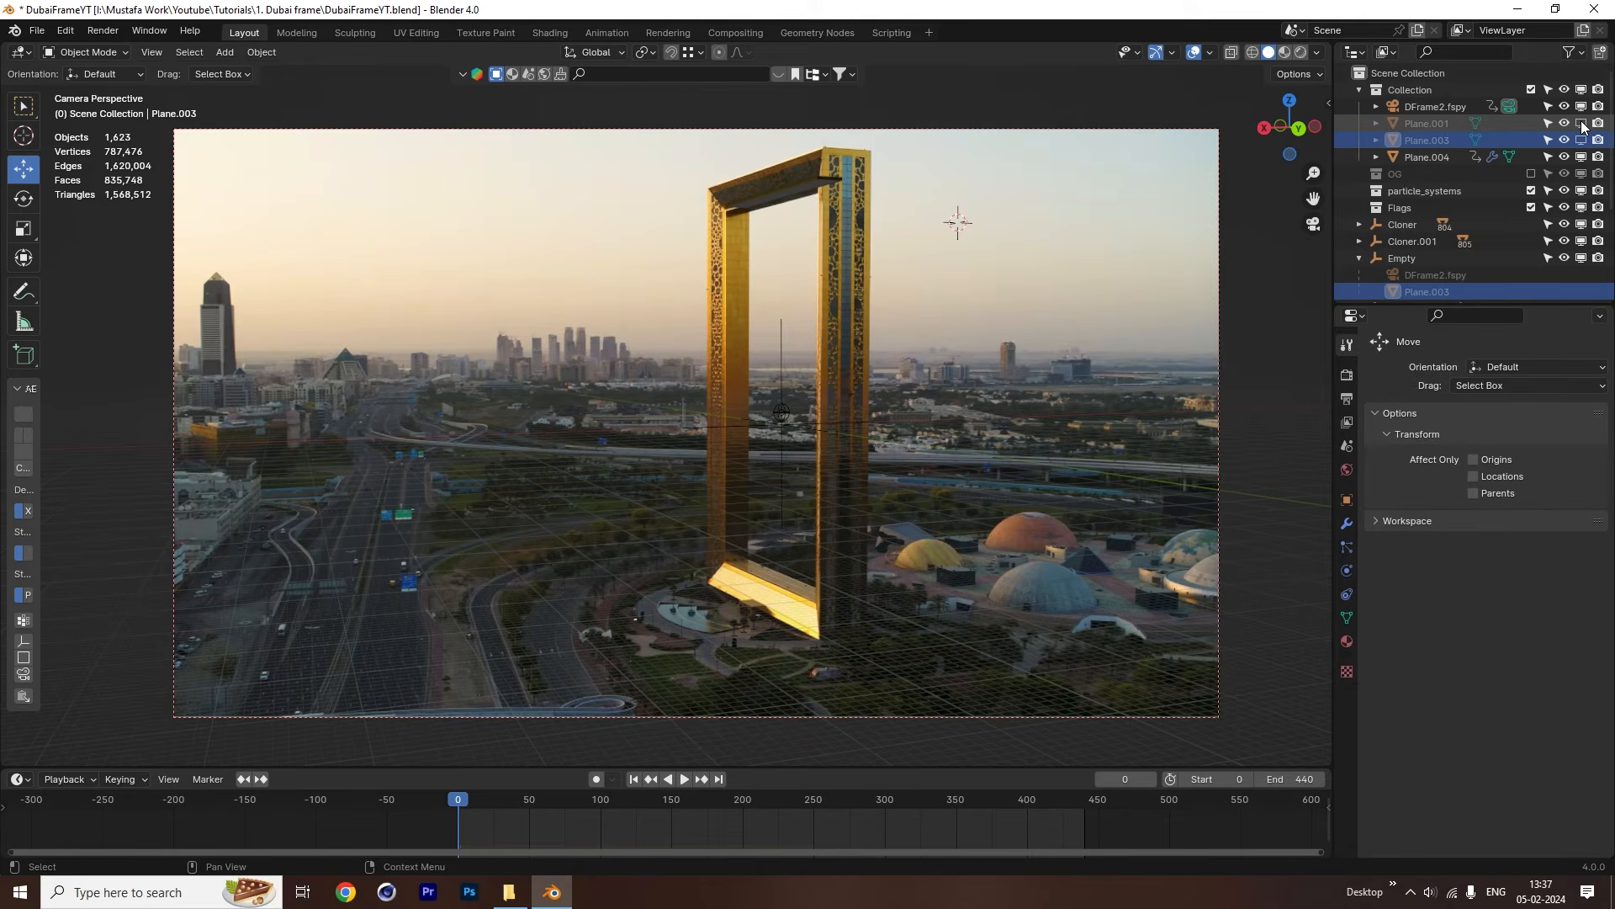
pyautogui.click(1581, 158)
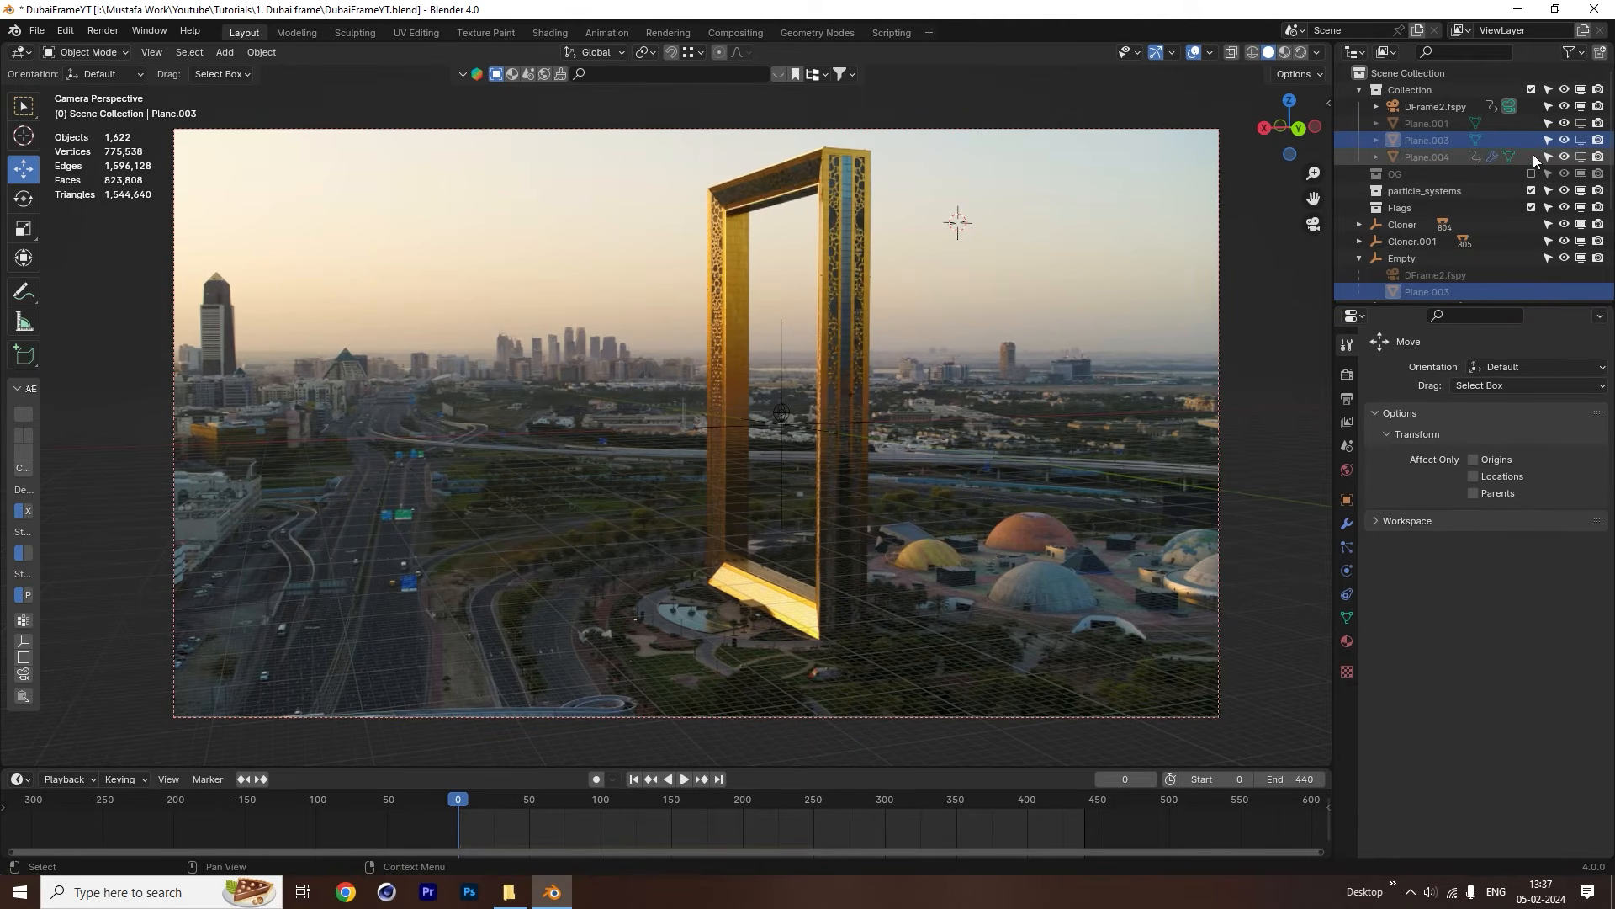
# Scrub and play the animation to examine the imported spheres against the golden frame, and select one of the oversized spheres.
pyautogui.moveTo(572, 806); pyautogui.dragTo(698, 801)
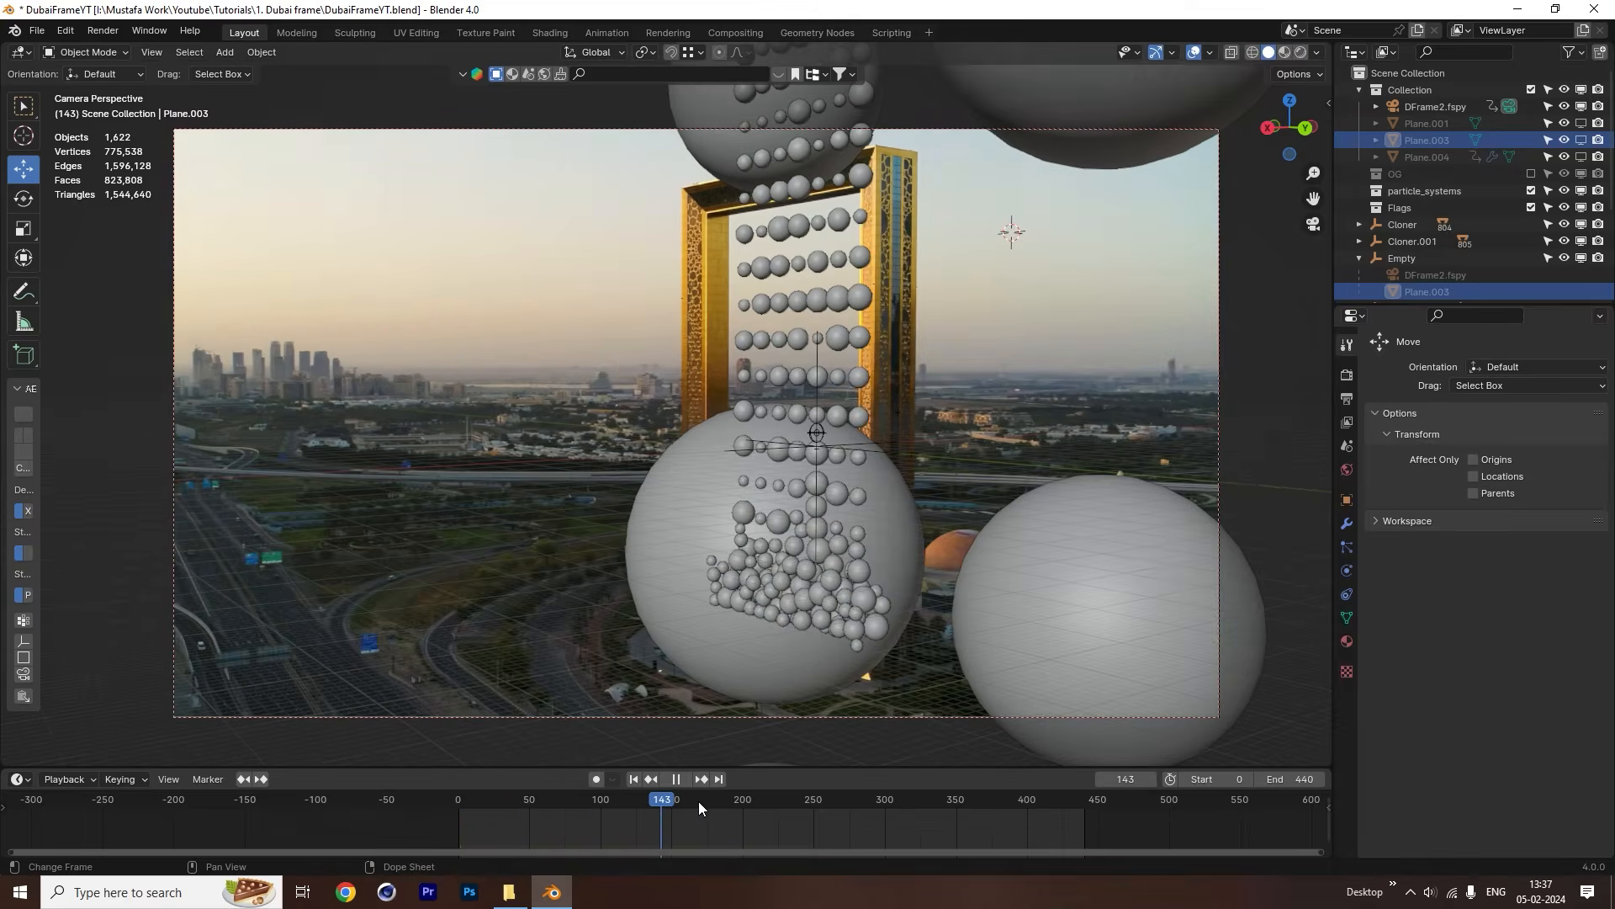
pyautogui.press('space')
pyautogui.click(1211, 353)
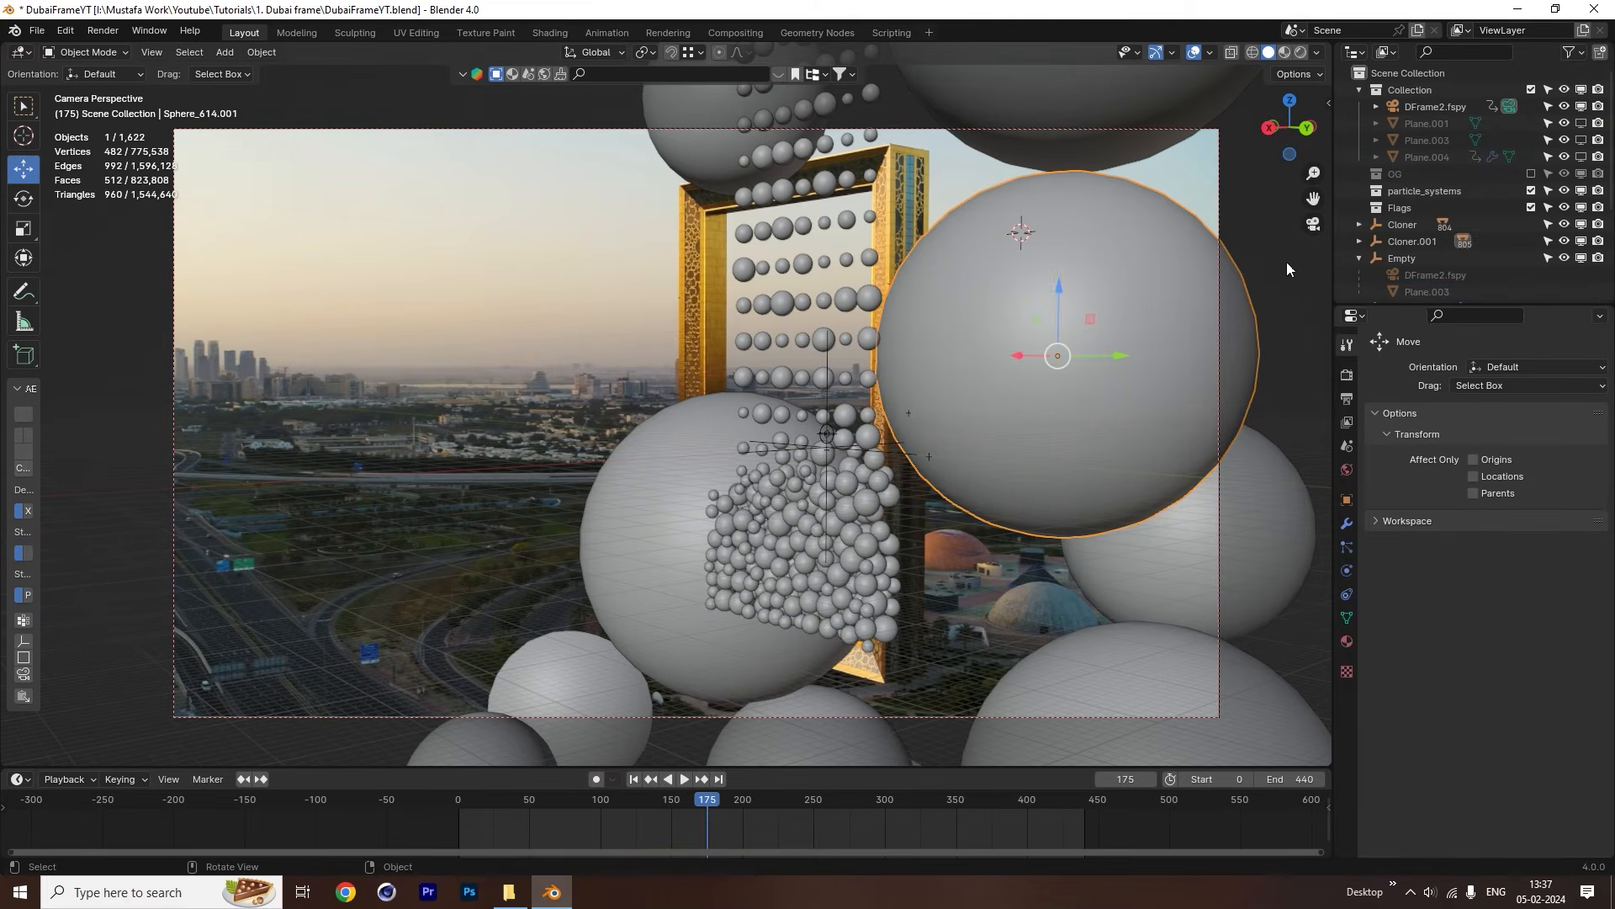
pyautogui.scroll(-5, 1435, 244)
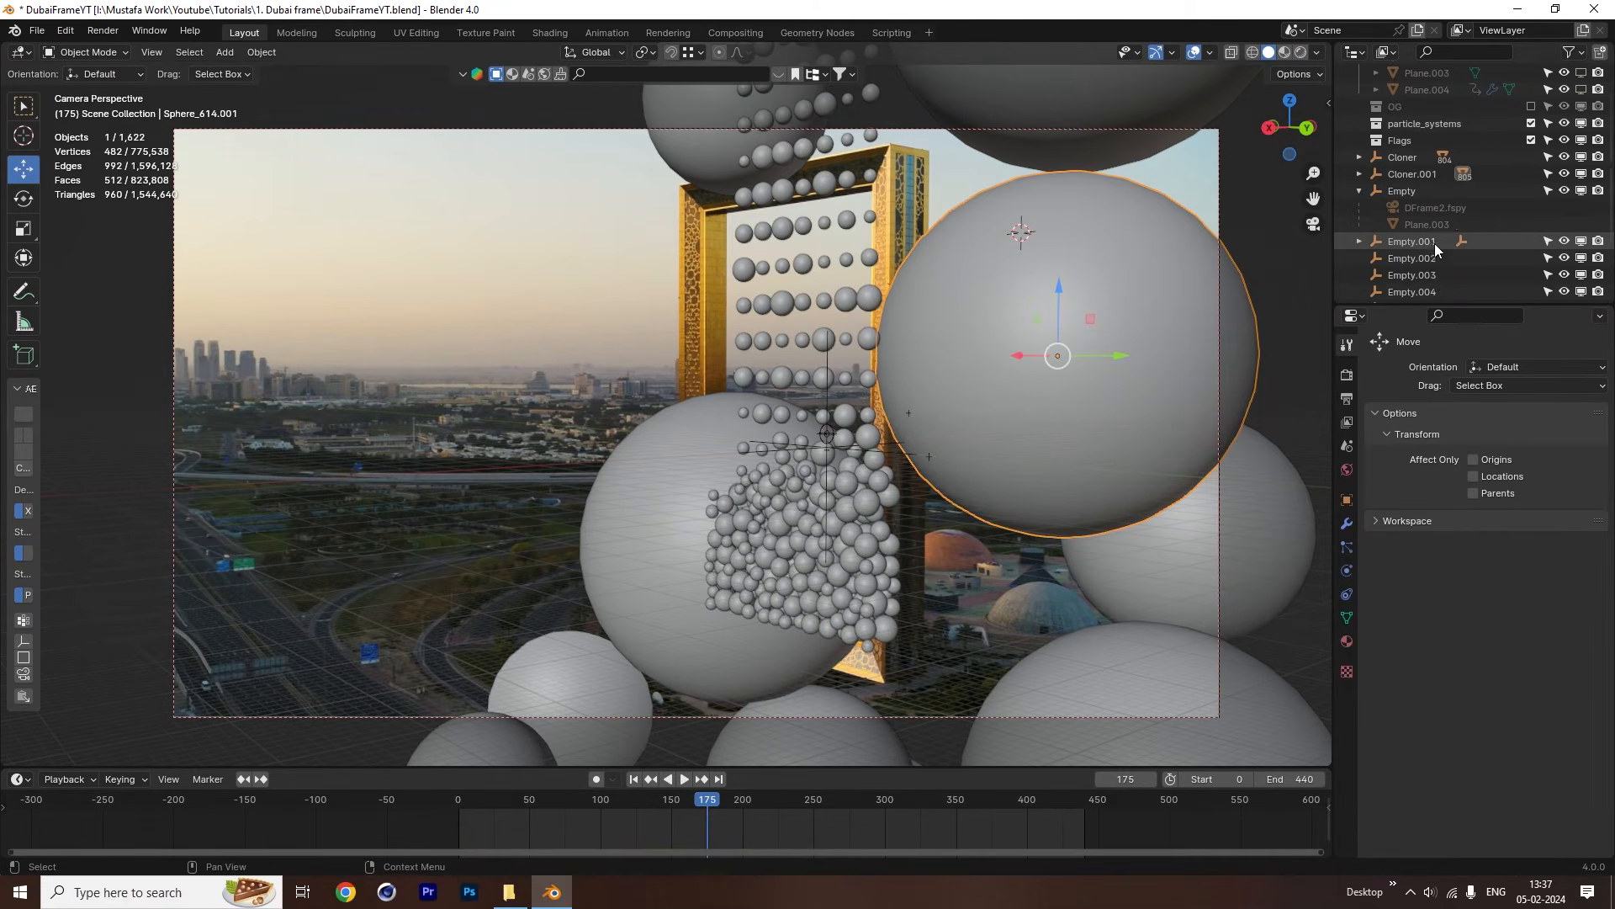
pyautogui.scroll(5, 1456, 244)
pyautogui.scroll(1, 1463, 246)
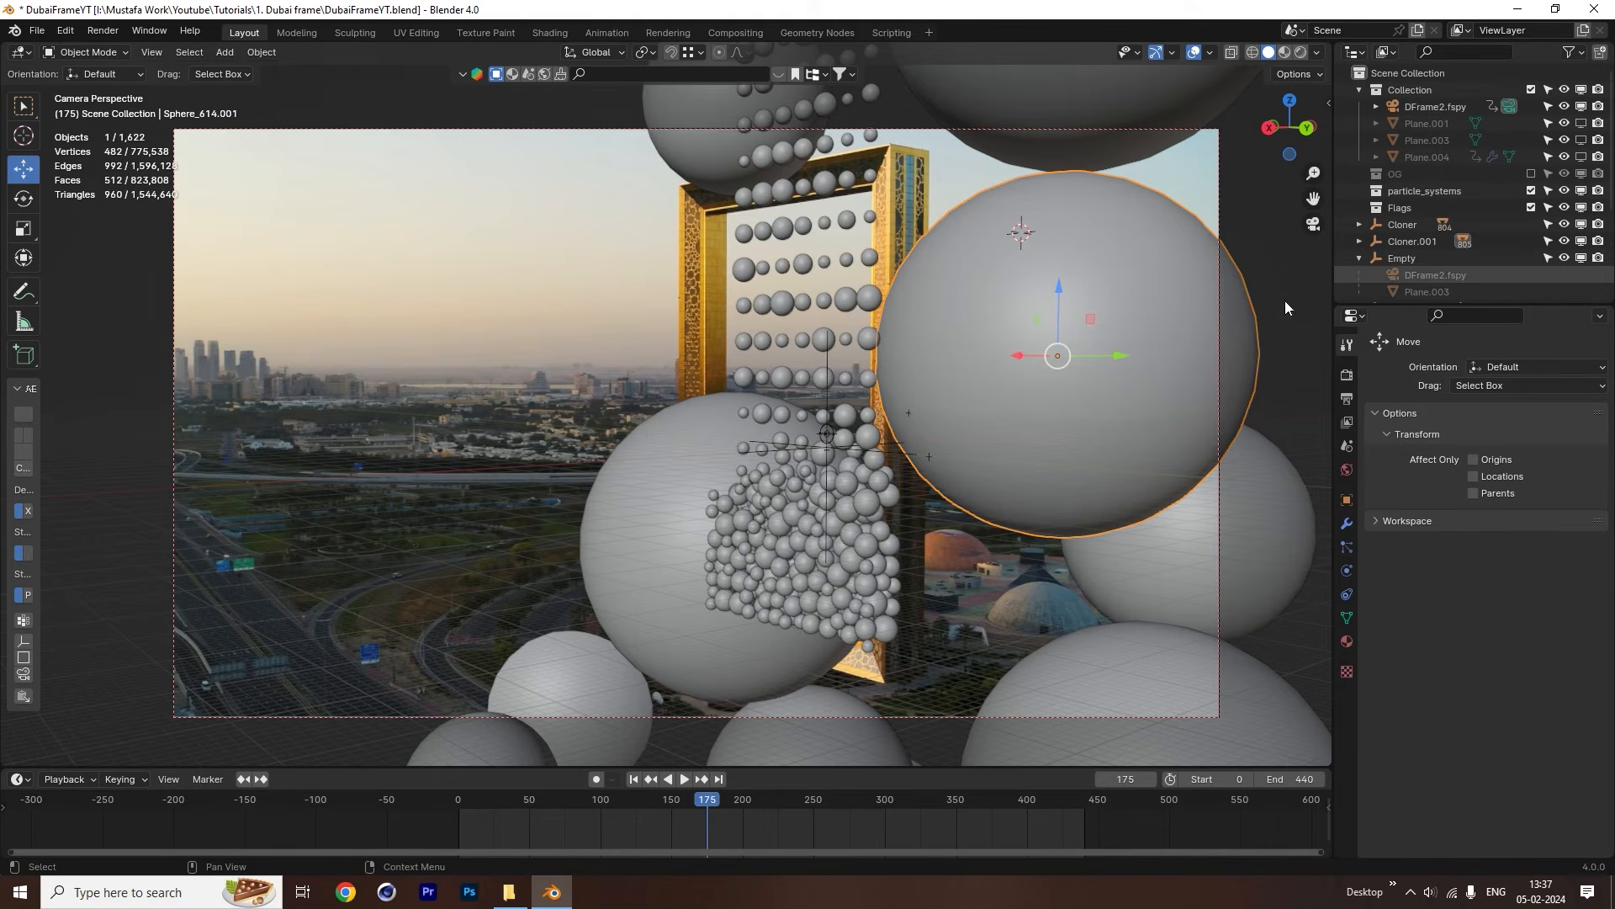
# Undo the viewport hiding, the Alembic import and the botaniq deletion to restore the original scene.
pyautogui.click(831, 444)
pyautogui.hotkey('shift', 'Left')
pyautogui.hotkey('ctrl', 'v')
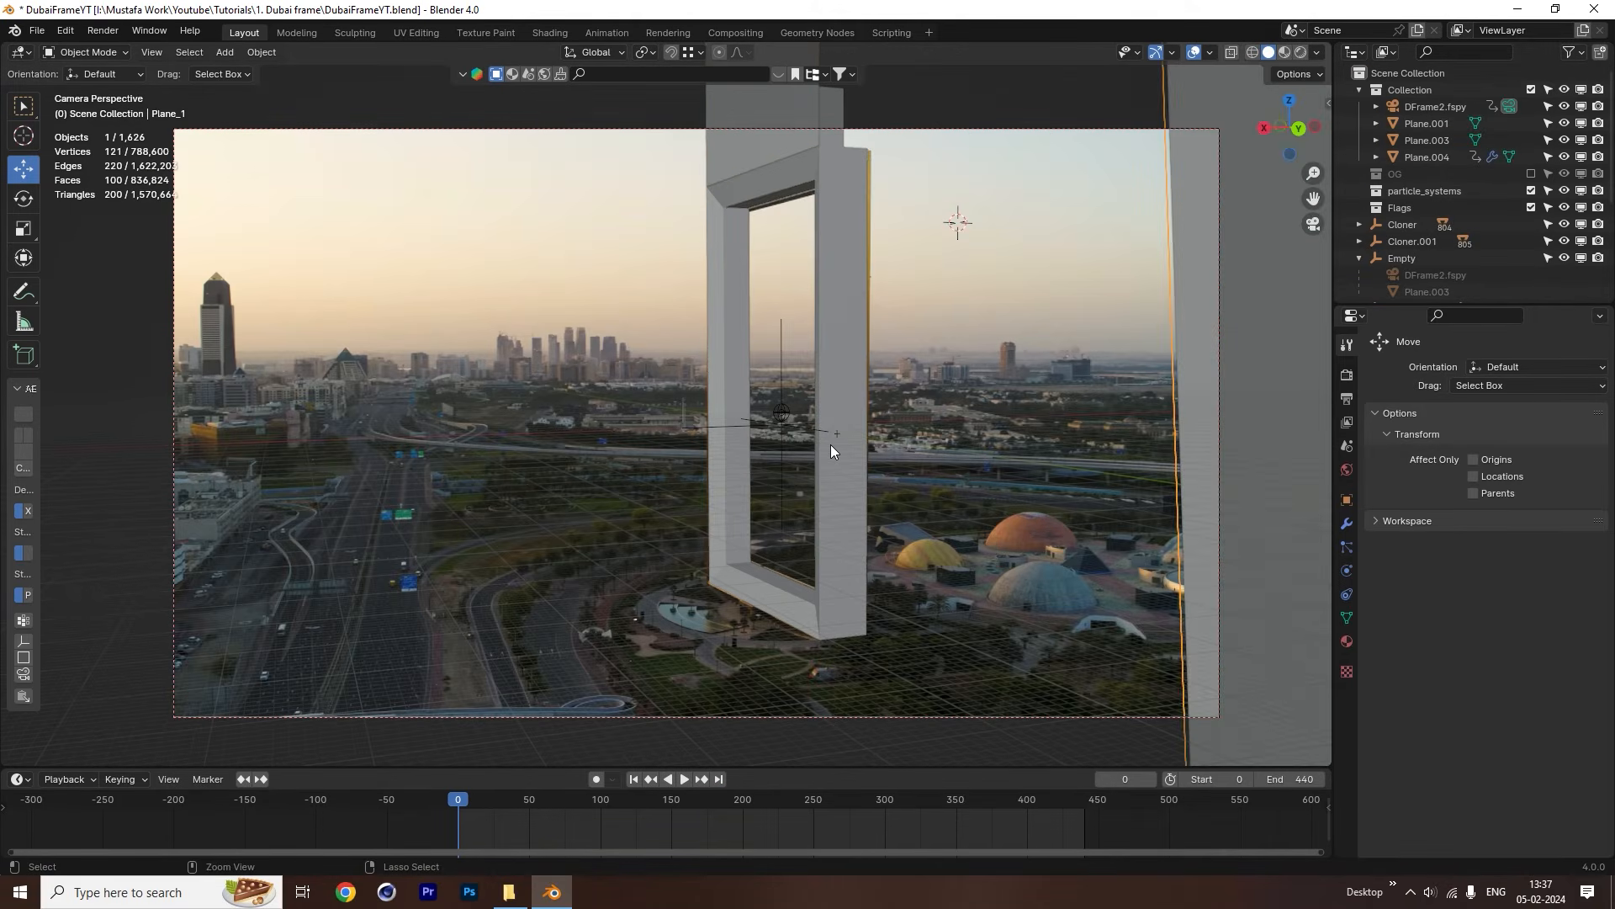
pyautogui.hotkey('ctrl', 'z')
pyautogui.hotkey('ctrl', 'z')
pyautogui.hotkey('ctrl', 'z')
pyautogui.hotkey('ctrl', 'z')
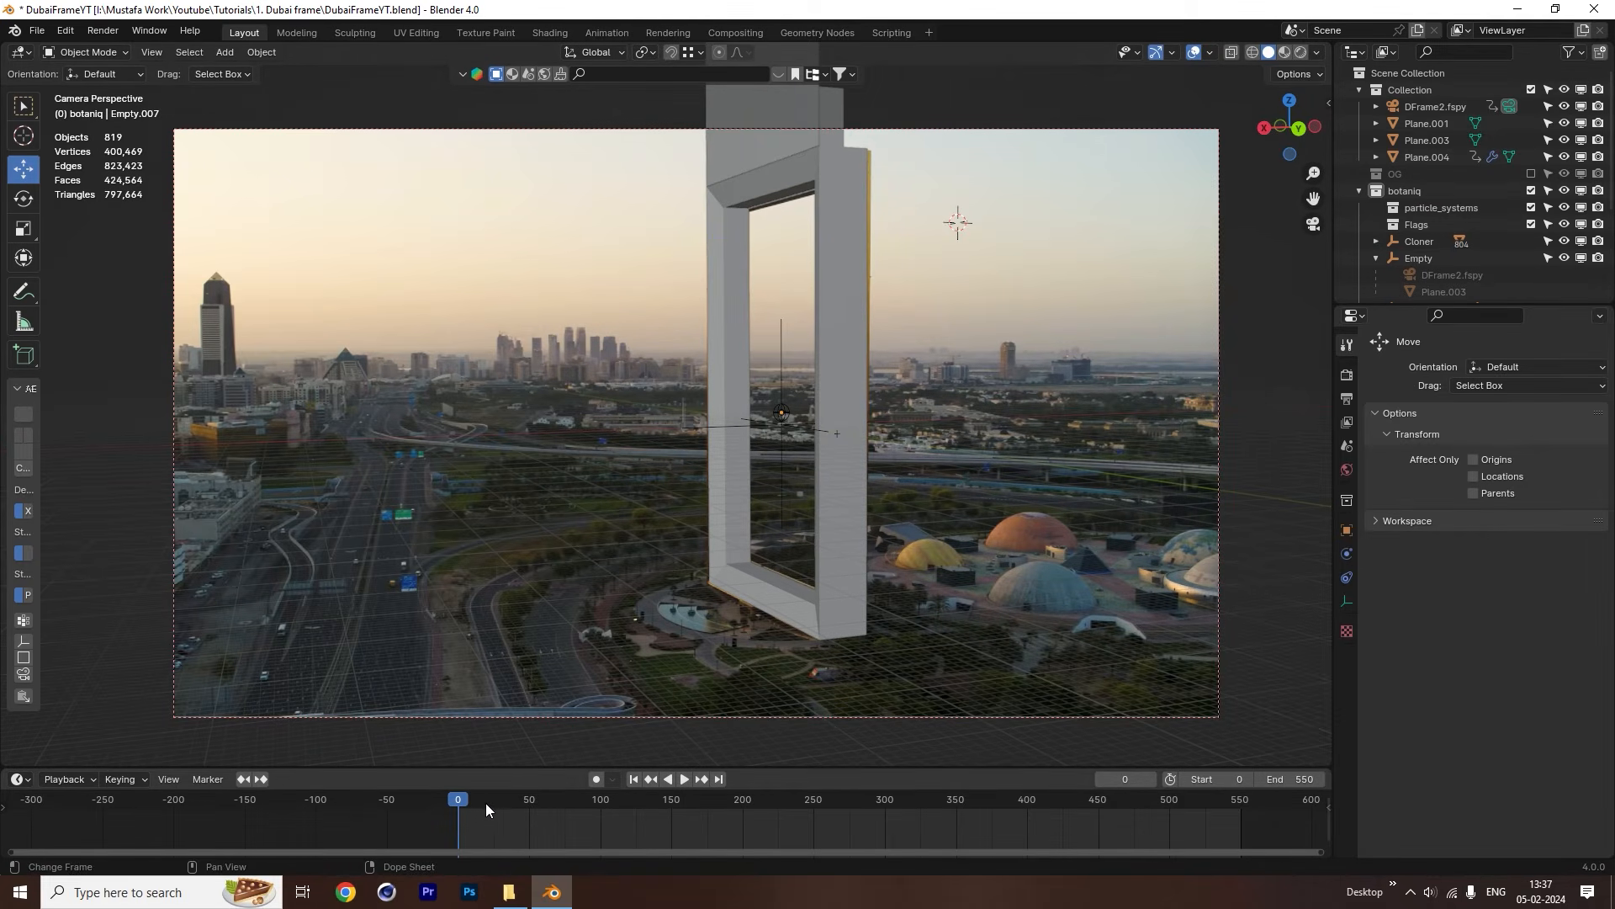
# Play and scrub the restored scene's animation to check the camera track, and return to frame 0.
pyautogui.press('space')
pyautogui.press('space')
pyautogui.moveTo(640, 808); pyautogui.dragTo(528, 805)
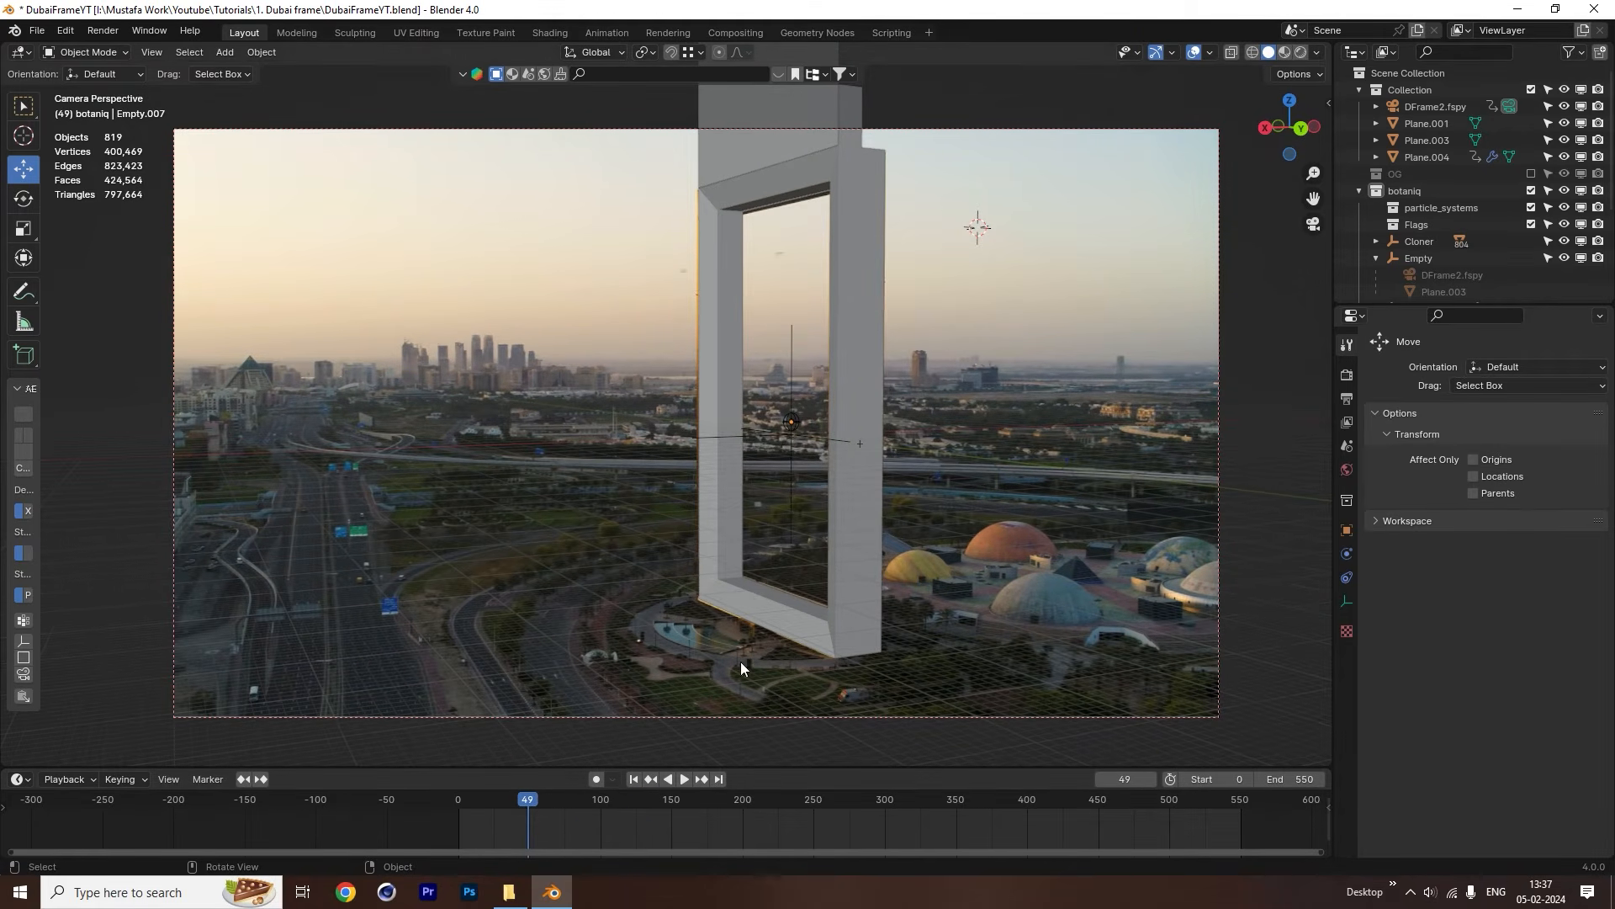
pyautogui.click(633, 779)
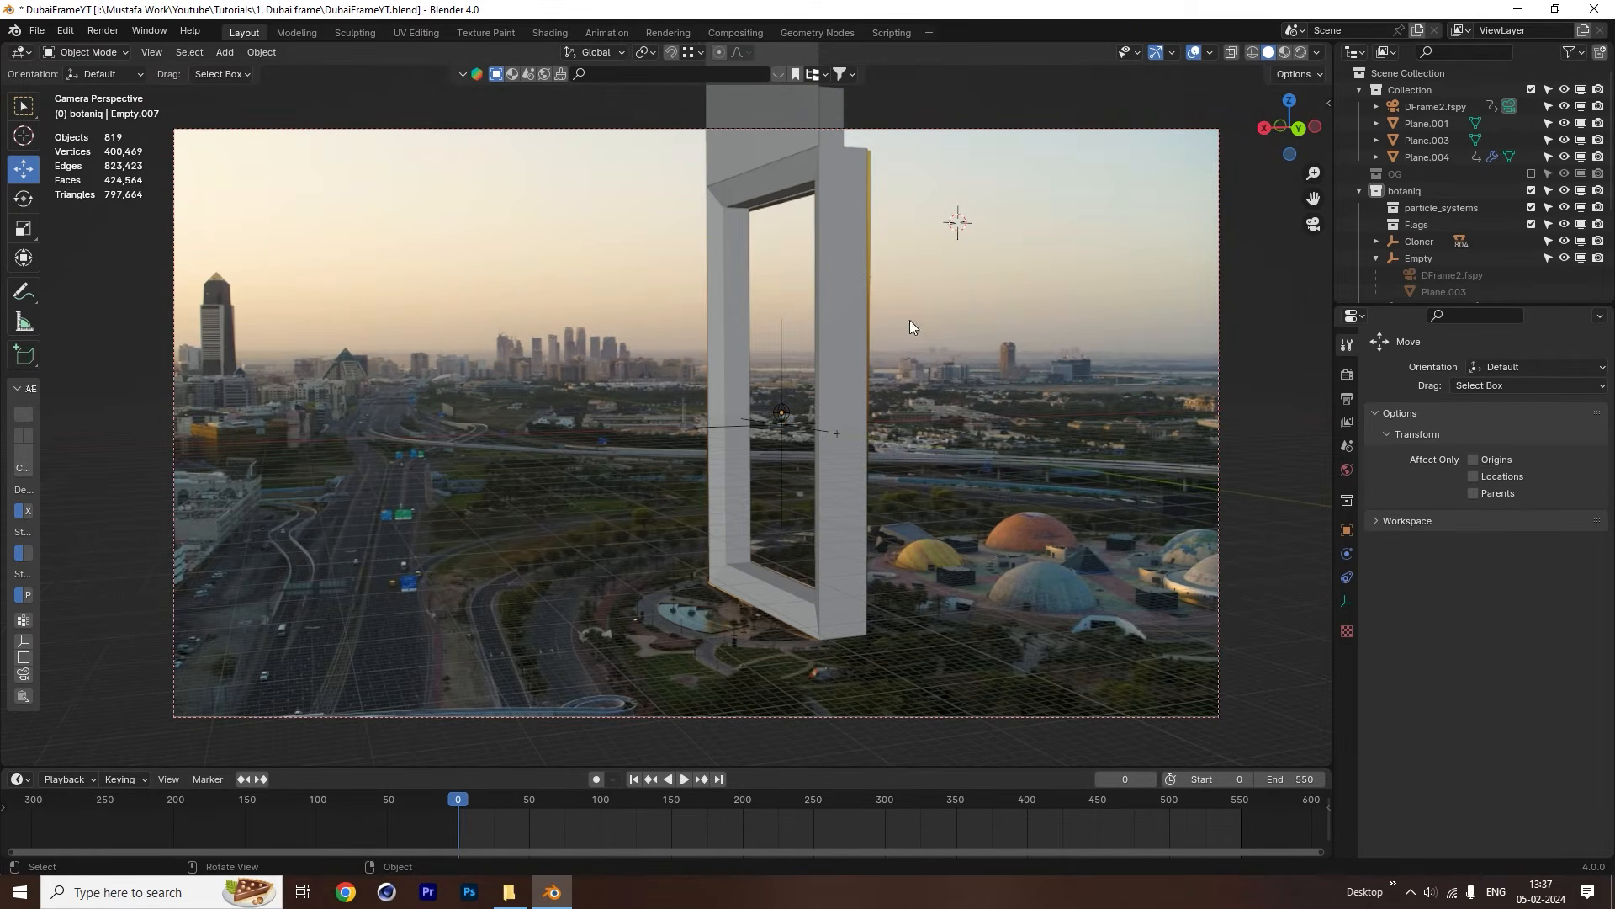
# Disable Plane.001, Plane.003 and Plane.004 in the viewport.
pyautogui.click(840, 136)
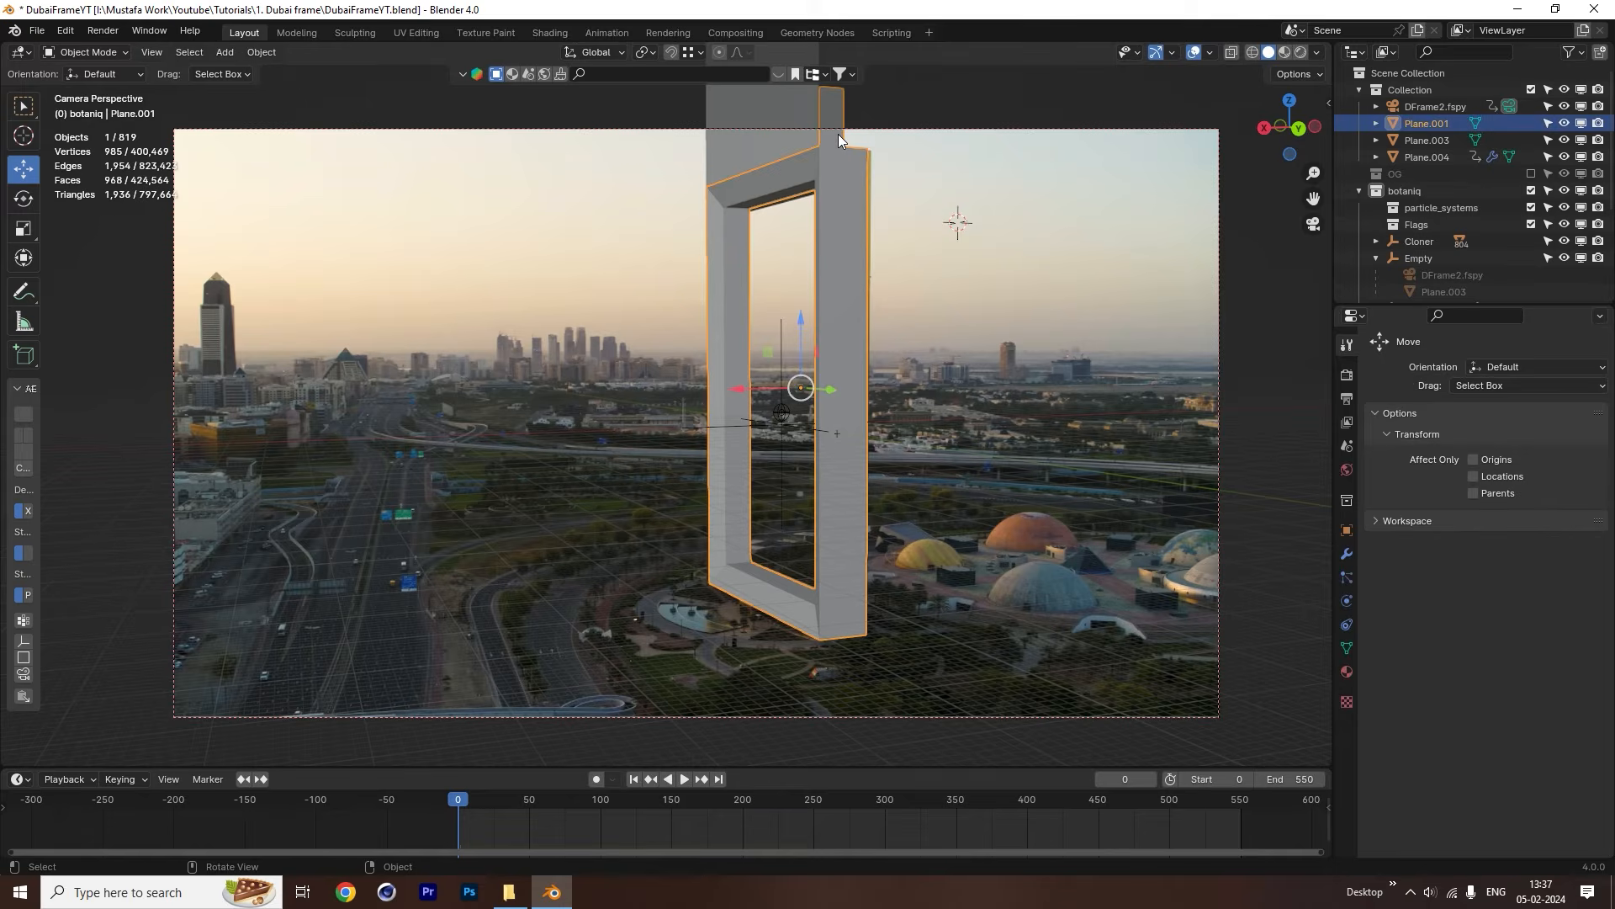
pyautogui.click(1581, 123)
pyautogui.click(1582, 140)
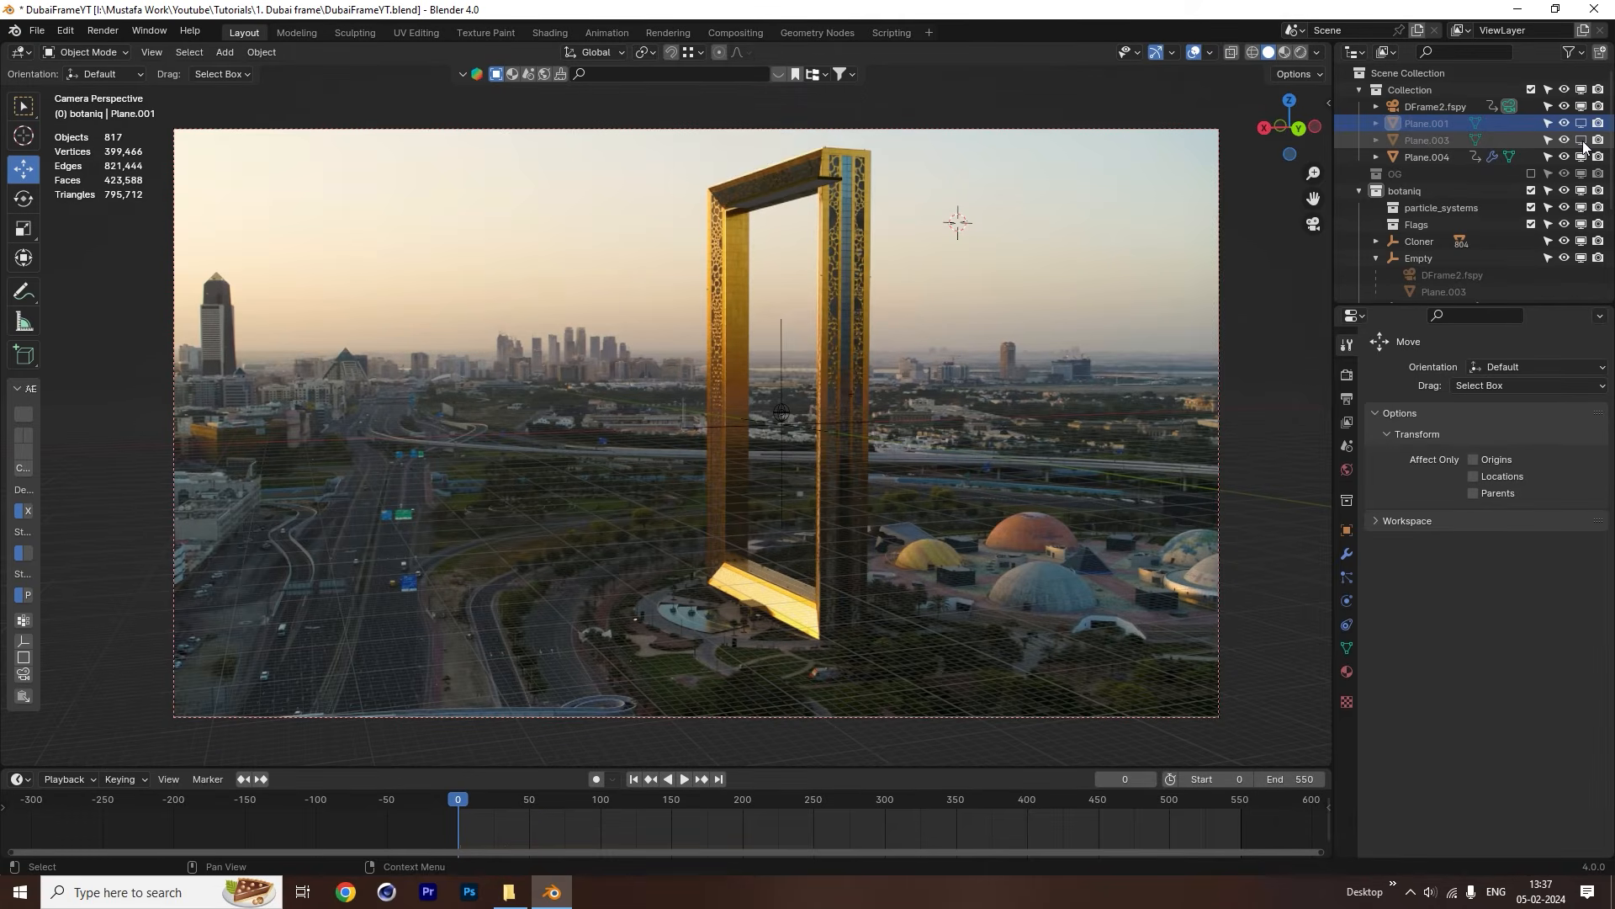
pyautogui.click(1581, 156)
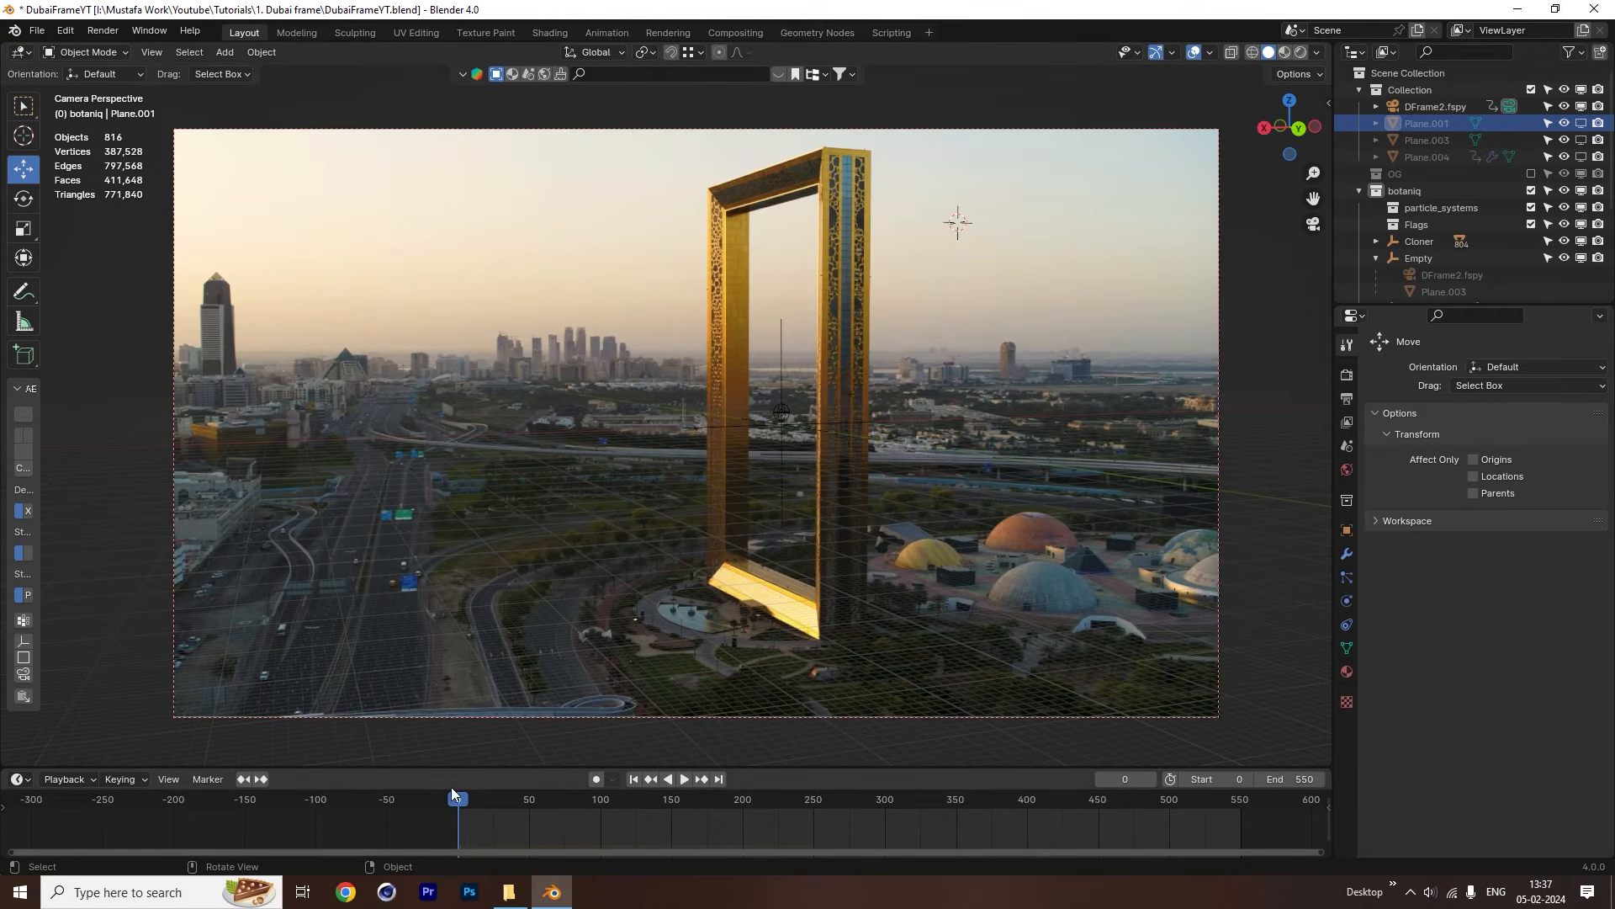
# Move the playhead to frame 346, re-enable Plane.001 in the viewport and switch to rendered shading.
pyautogui.moveTo(468, 797); pyautogui.dragTo(950, 806)
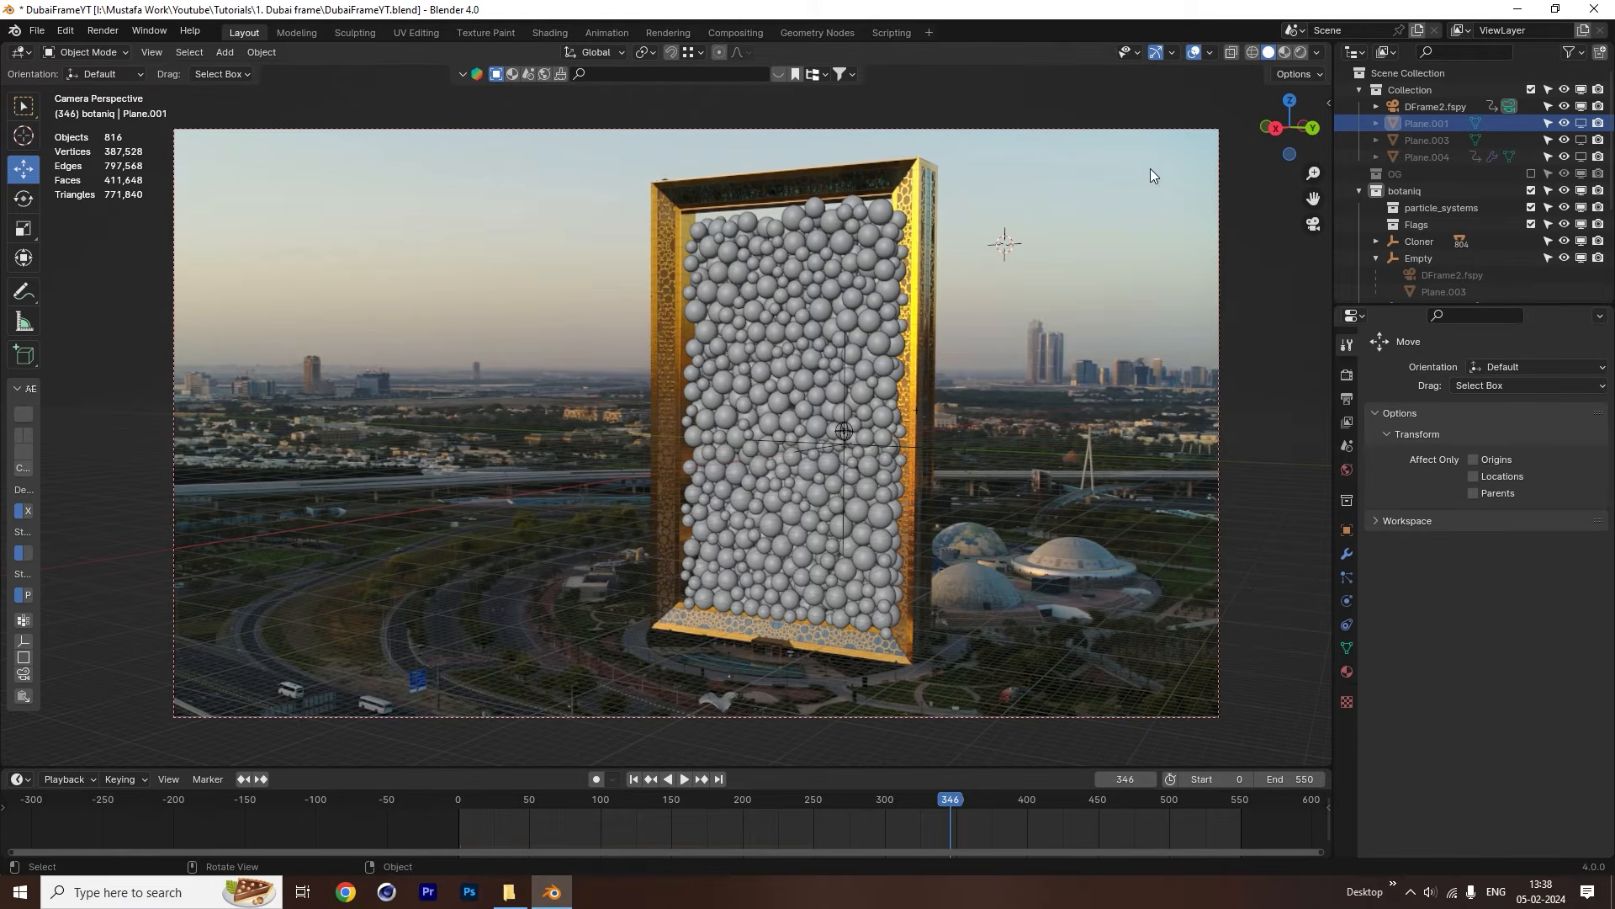
pyautogui.click(1580, 124)
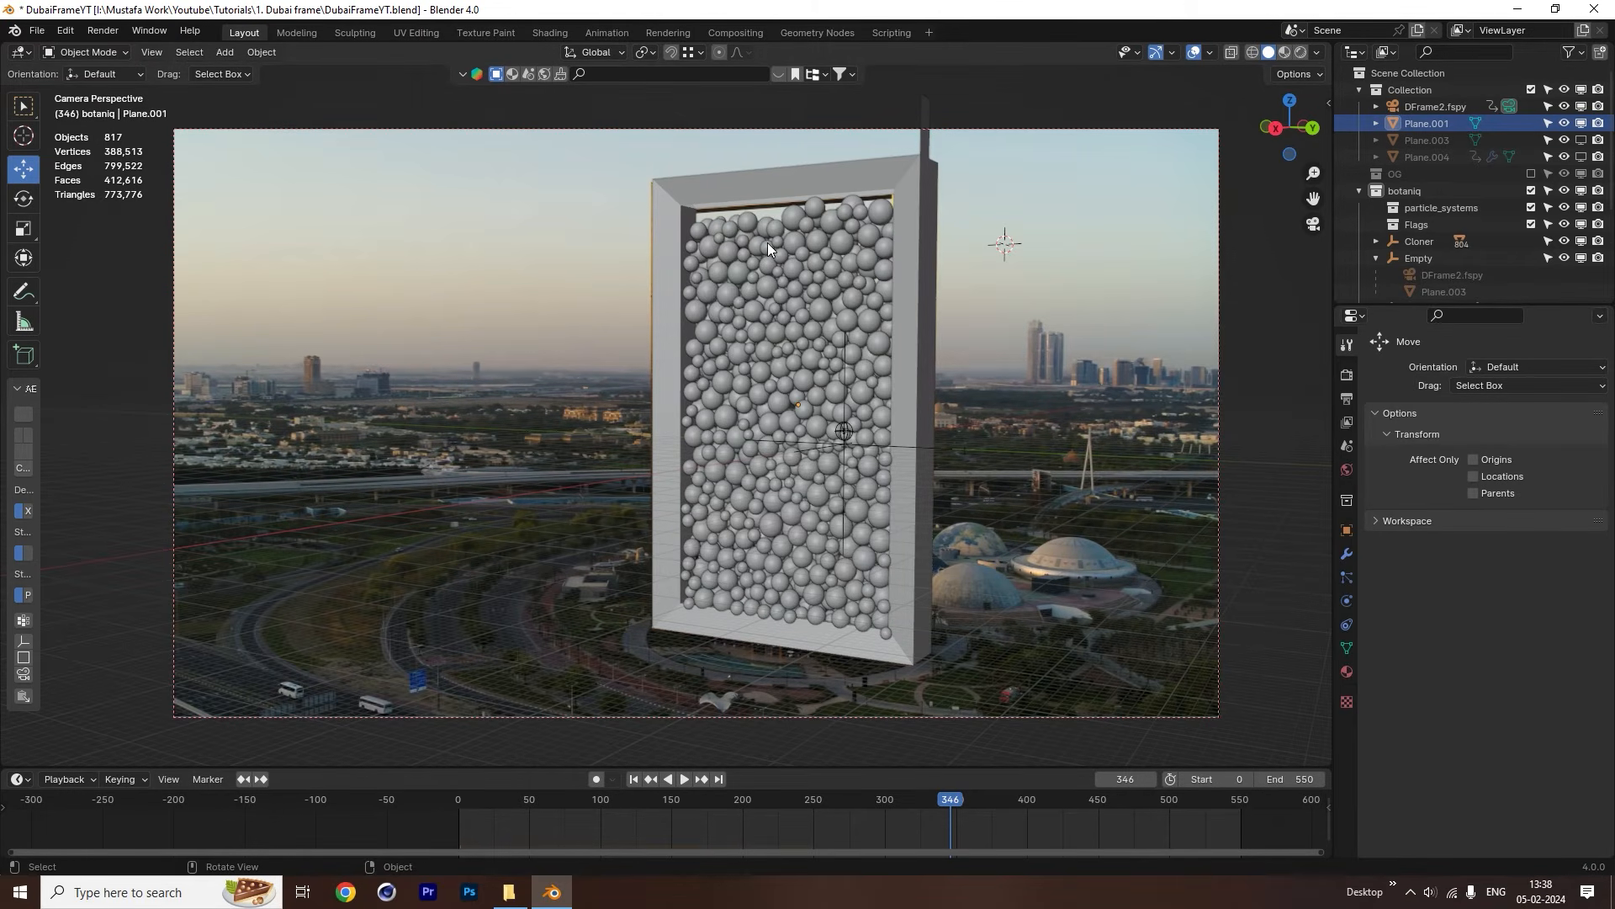
pyautogui.click(1300, 52)
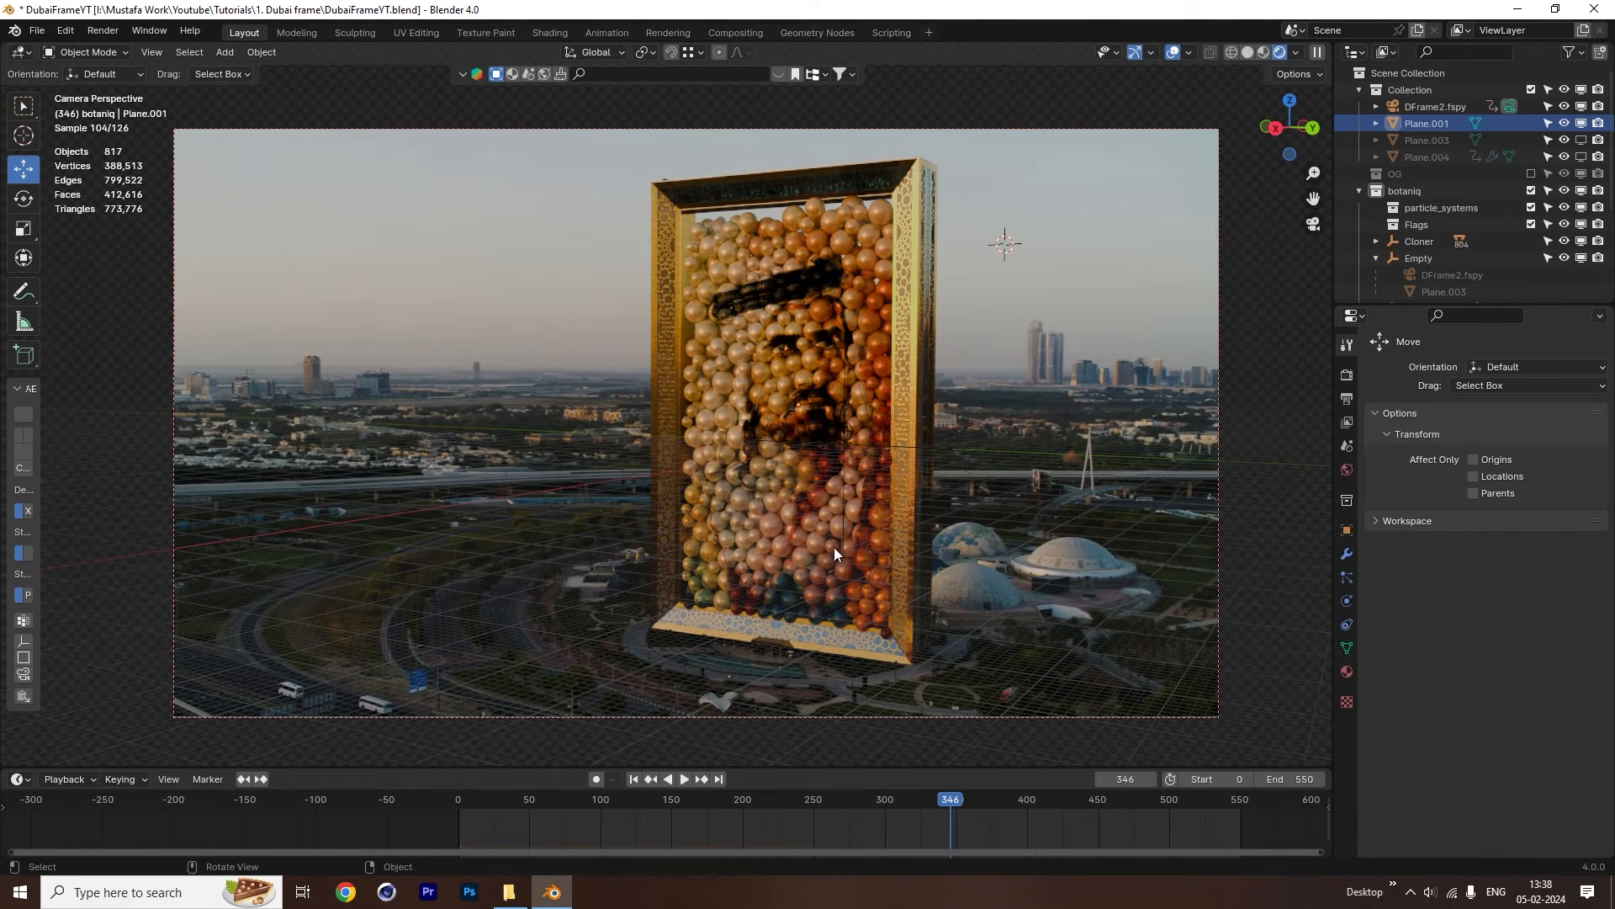
# Move the animation to frame 96 and re-enable Plane.003 in the viewport to mask the spheres above the frame.
pyautogui.moveTo(951, 801); pyautogui.dragTo(684, 795)
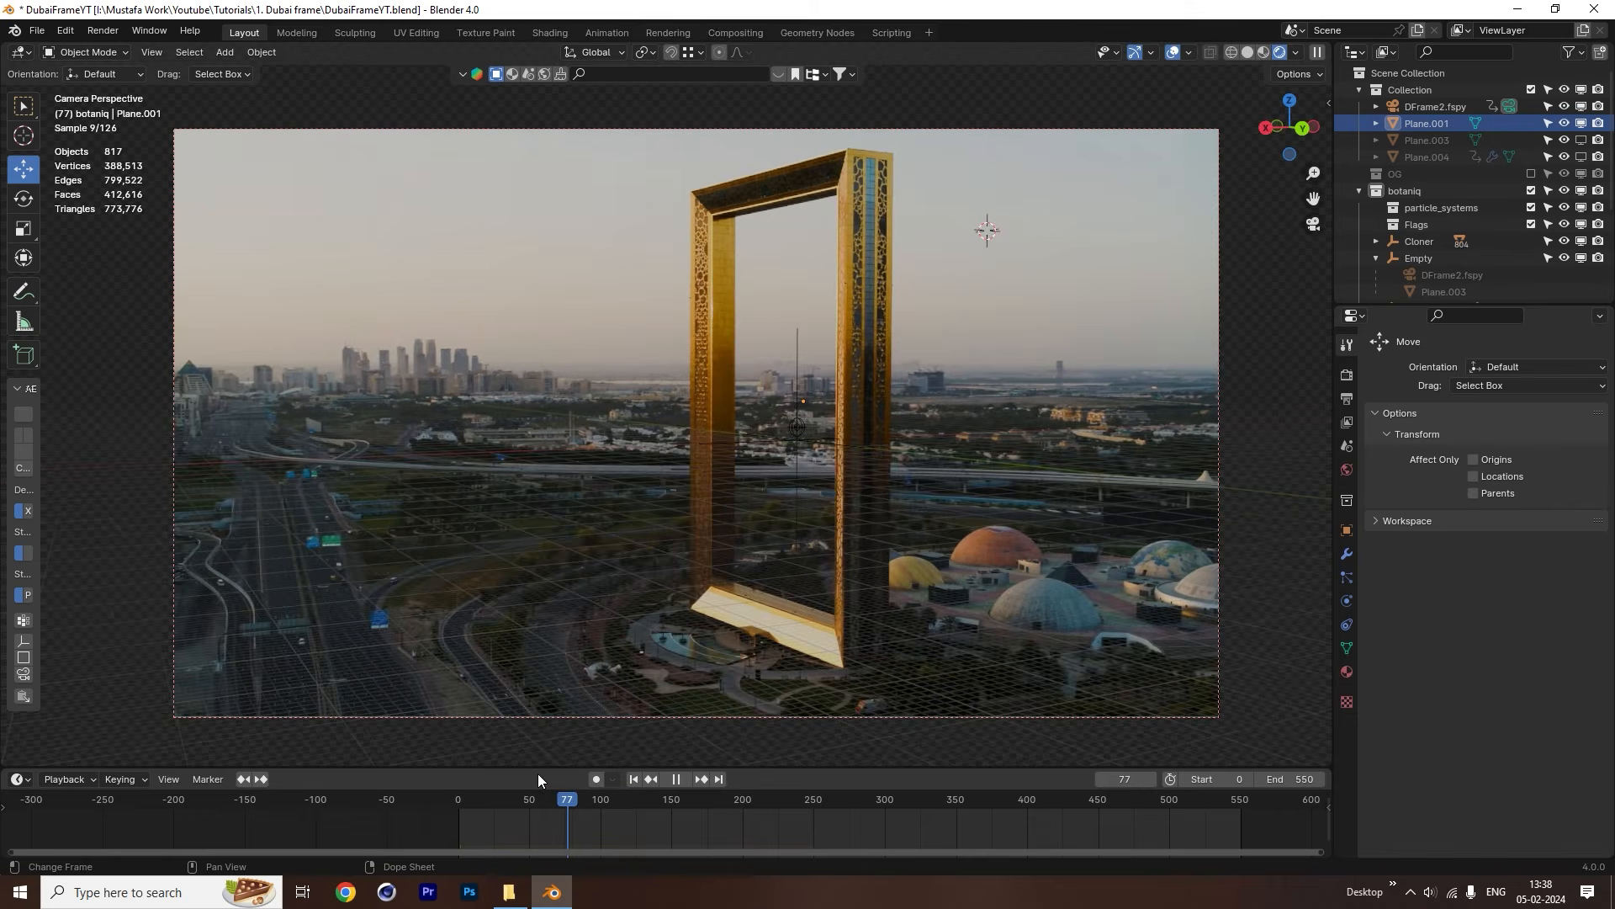
pyautogui.moveTo(565, 779); pyautogui.dragTo(594, 786)
pyautogui.press('space')
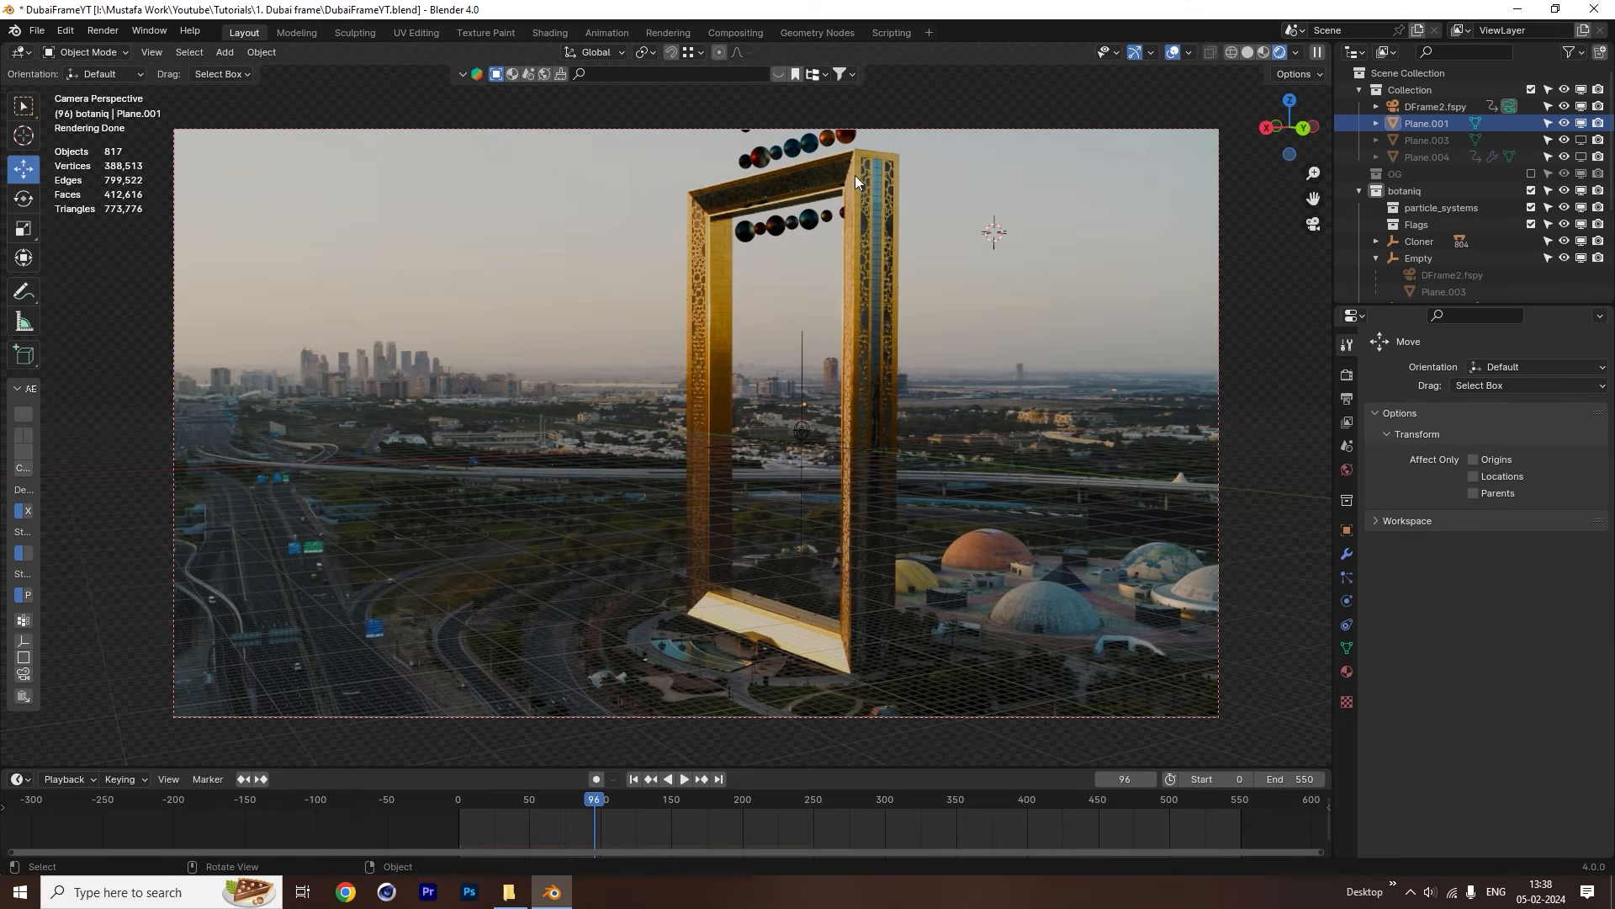
pyautogui.click(1581, 140)
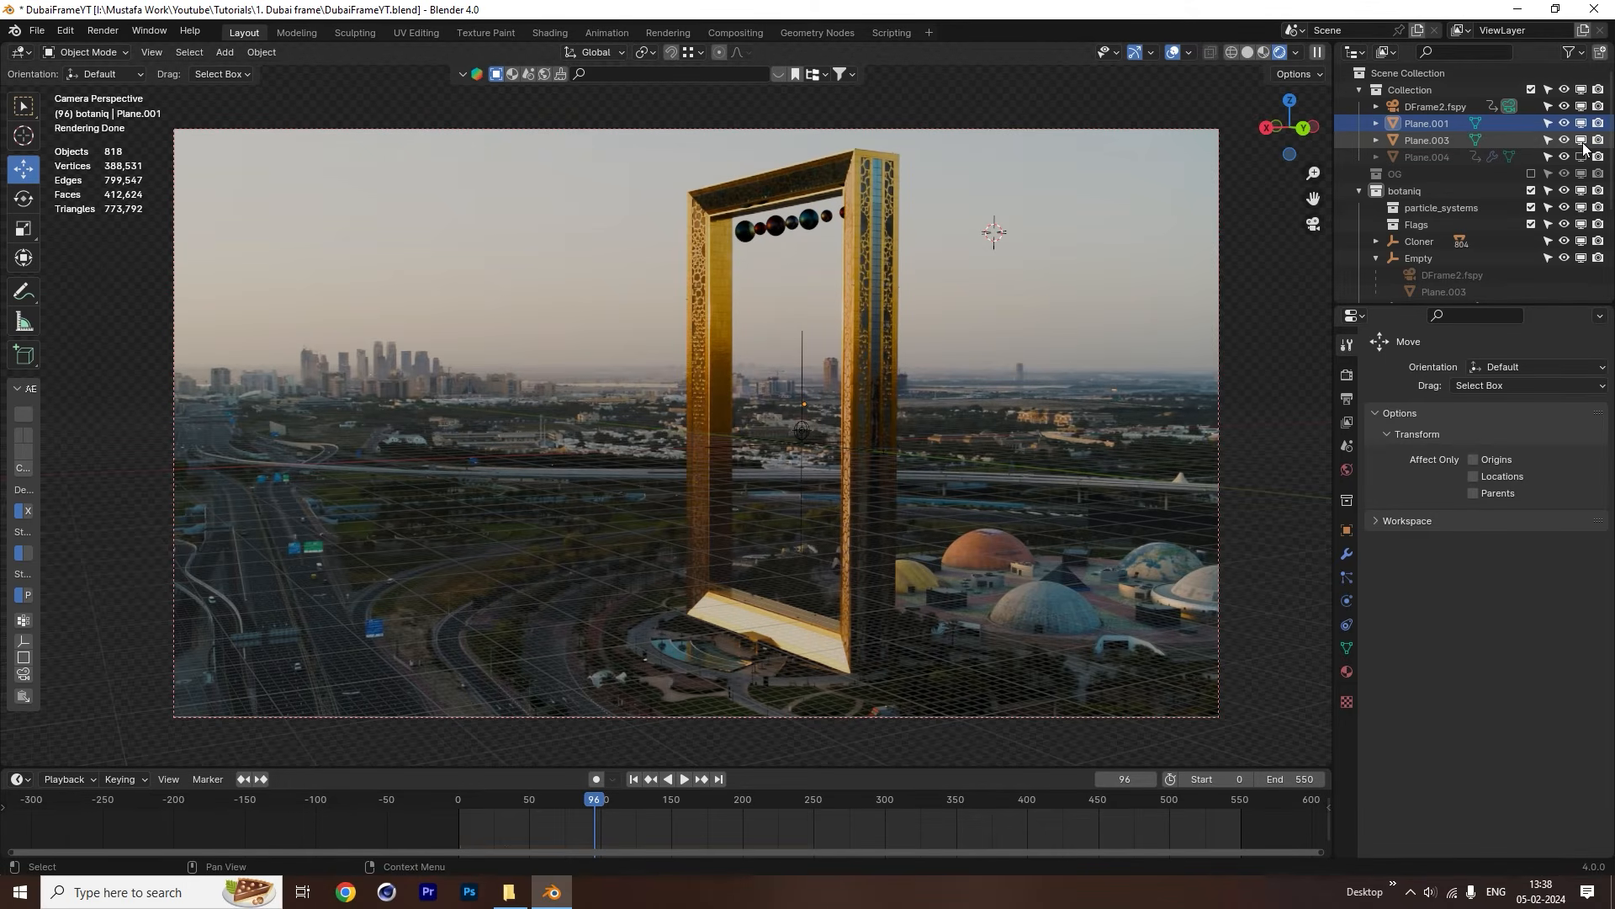
# Enable Shadow Catcher for Plane.003 in its object visibility settings, and return the viewport to rendered shading.
pyautogui.click(1250, 52)
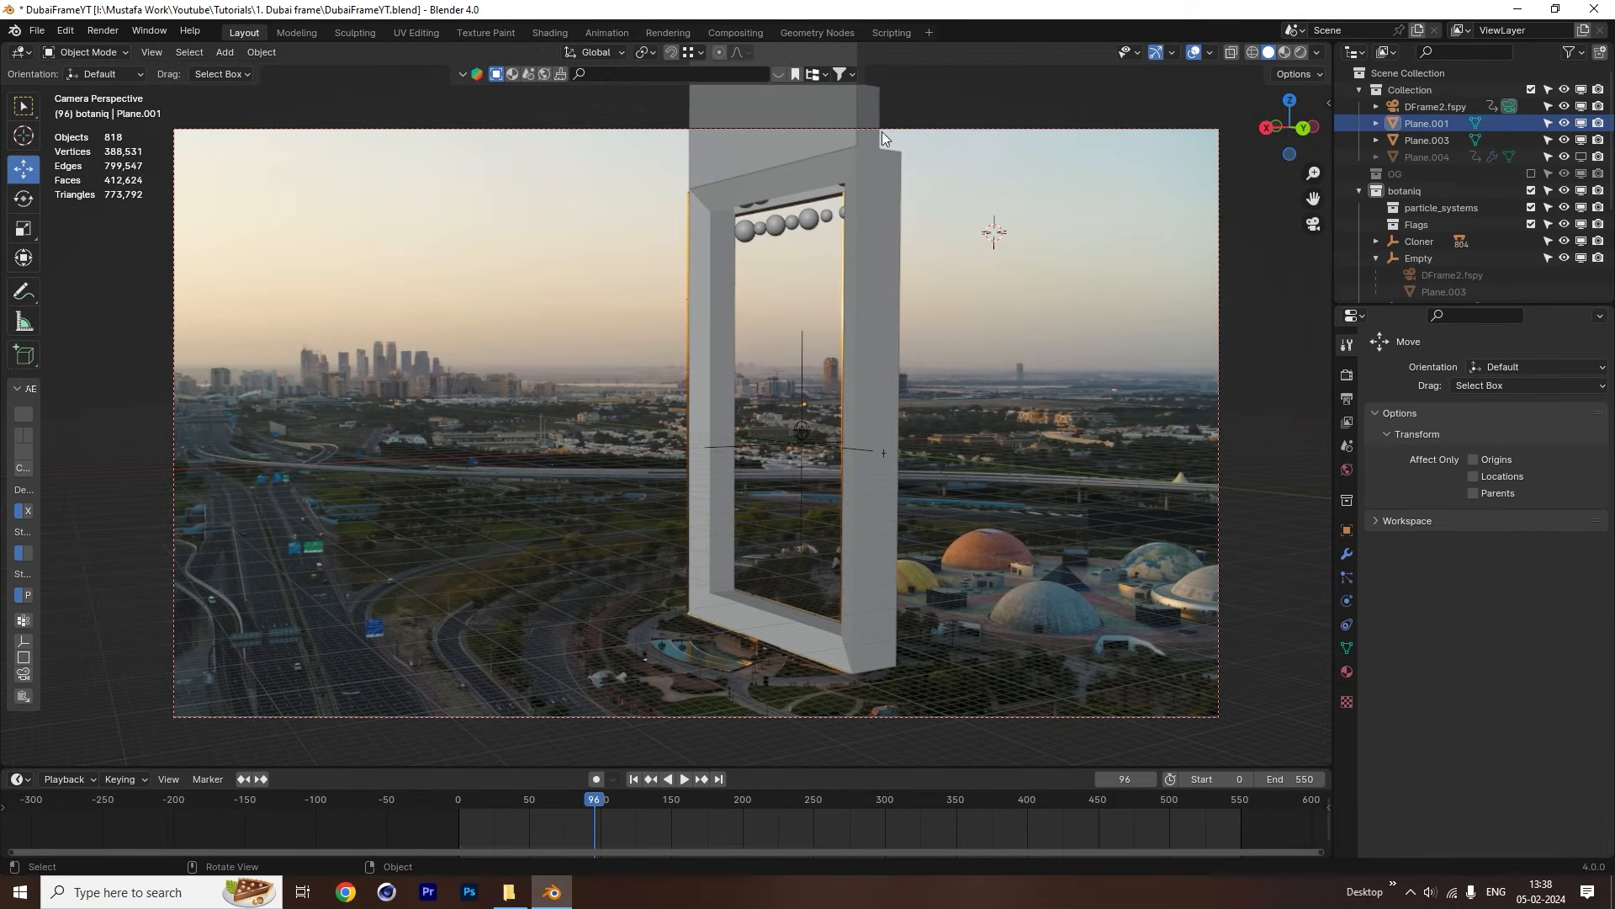
pyautogui.click(863, 167)
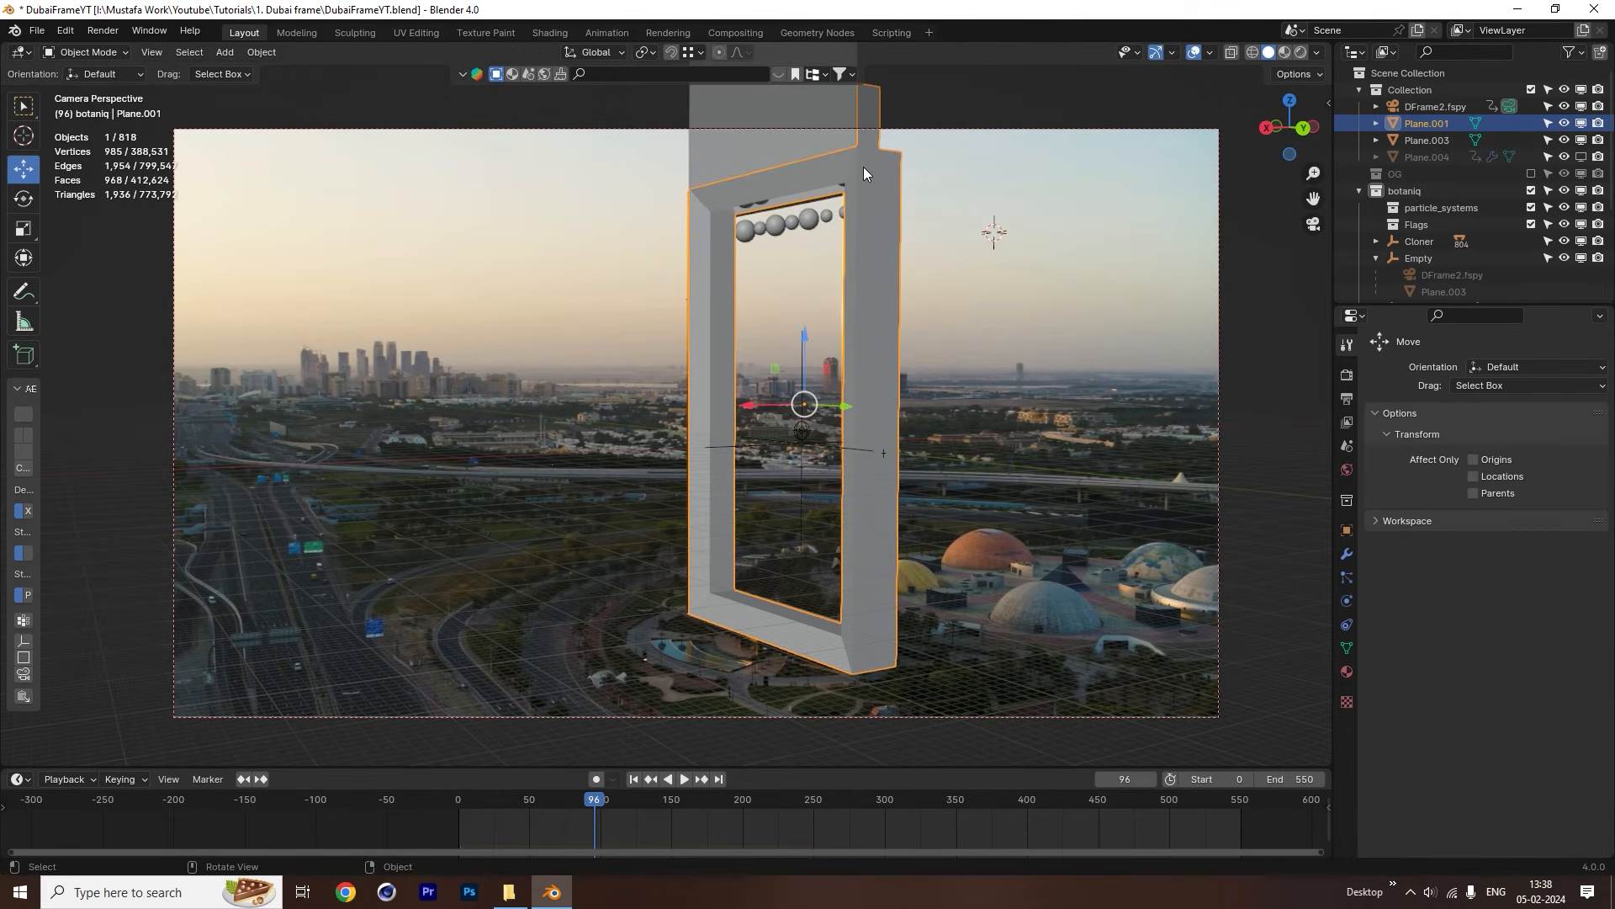
pyautogui.click(1438, 140)
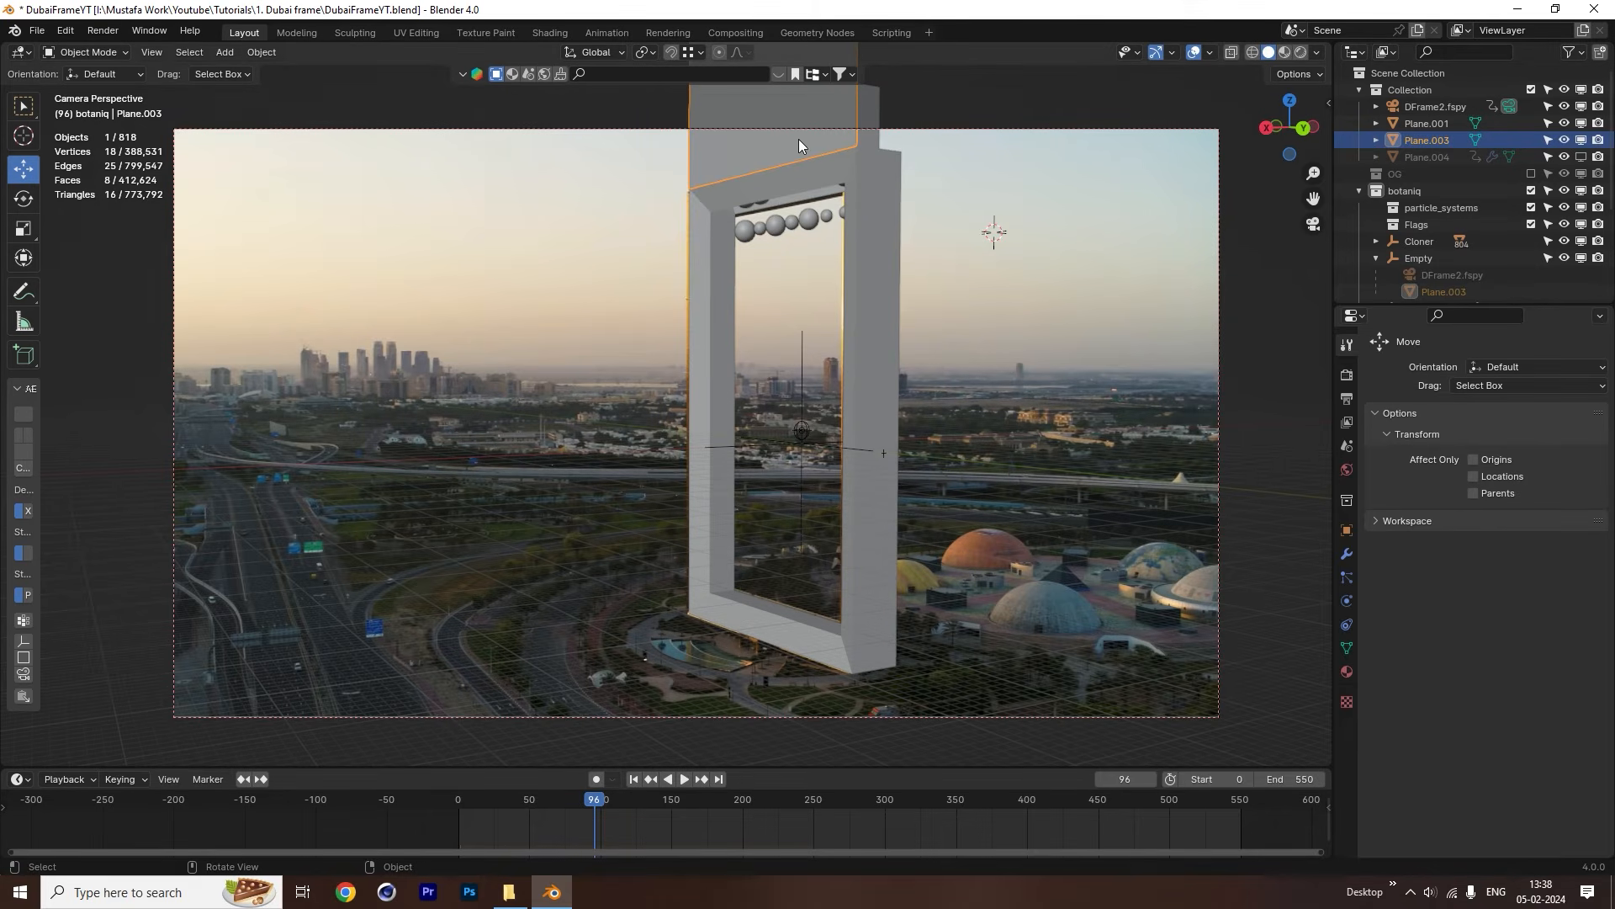
pyautogui.click(1347, 530)
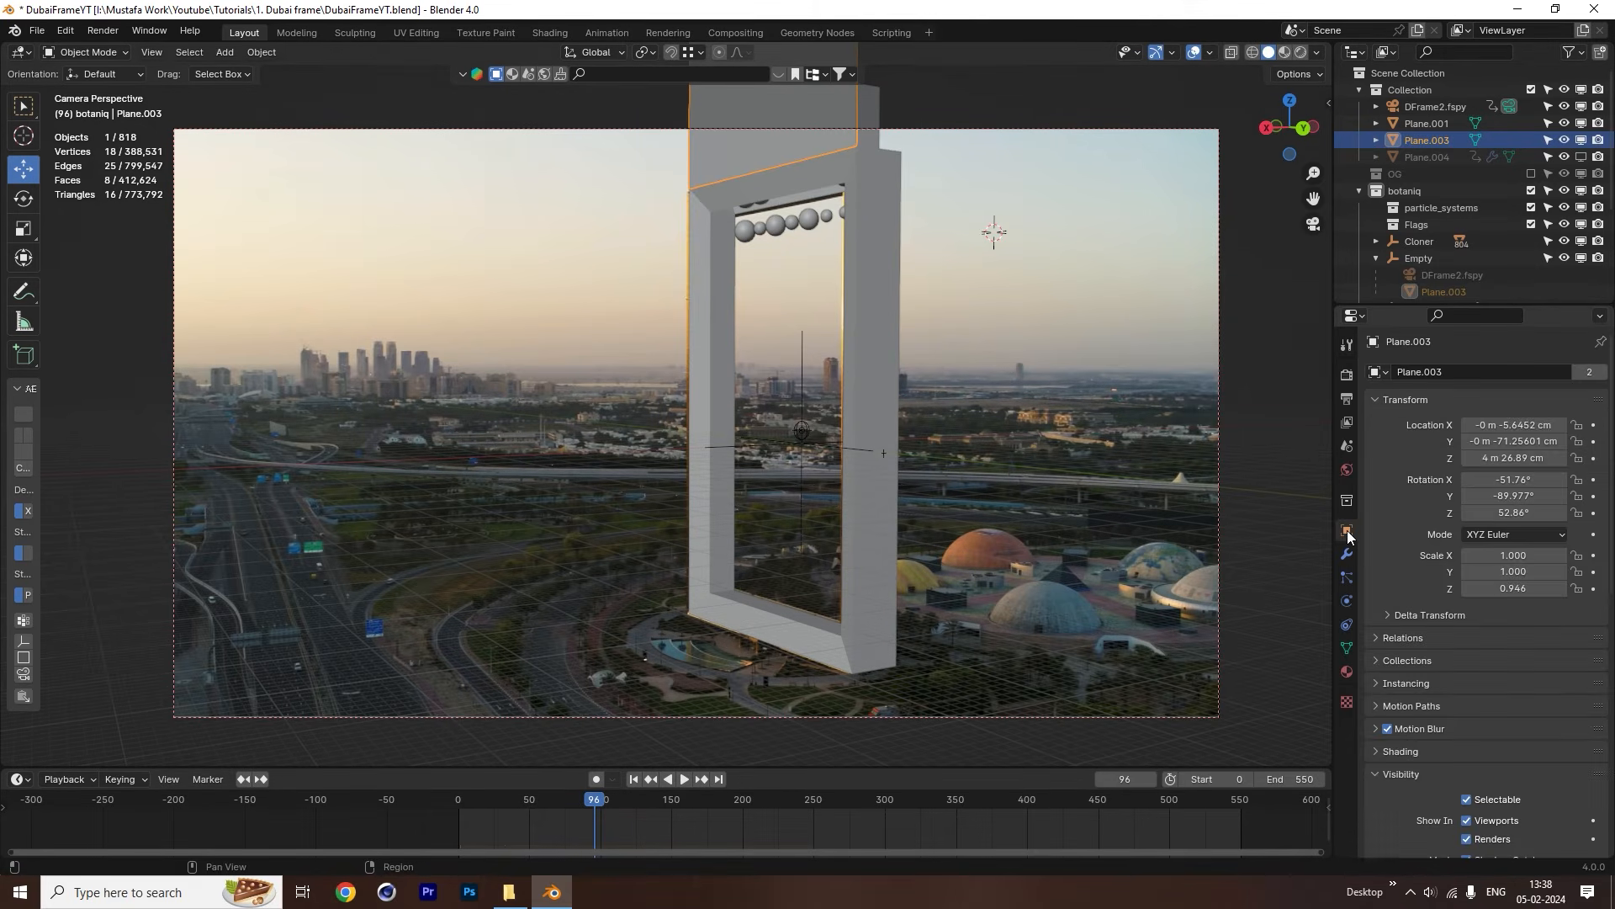
pyautogui.scroll(-5, 1412, 545)
pyautogui.scroll(-3, 1410, 545)
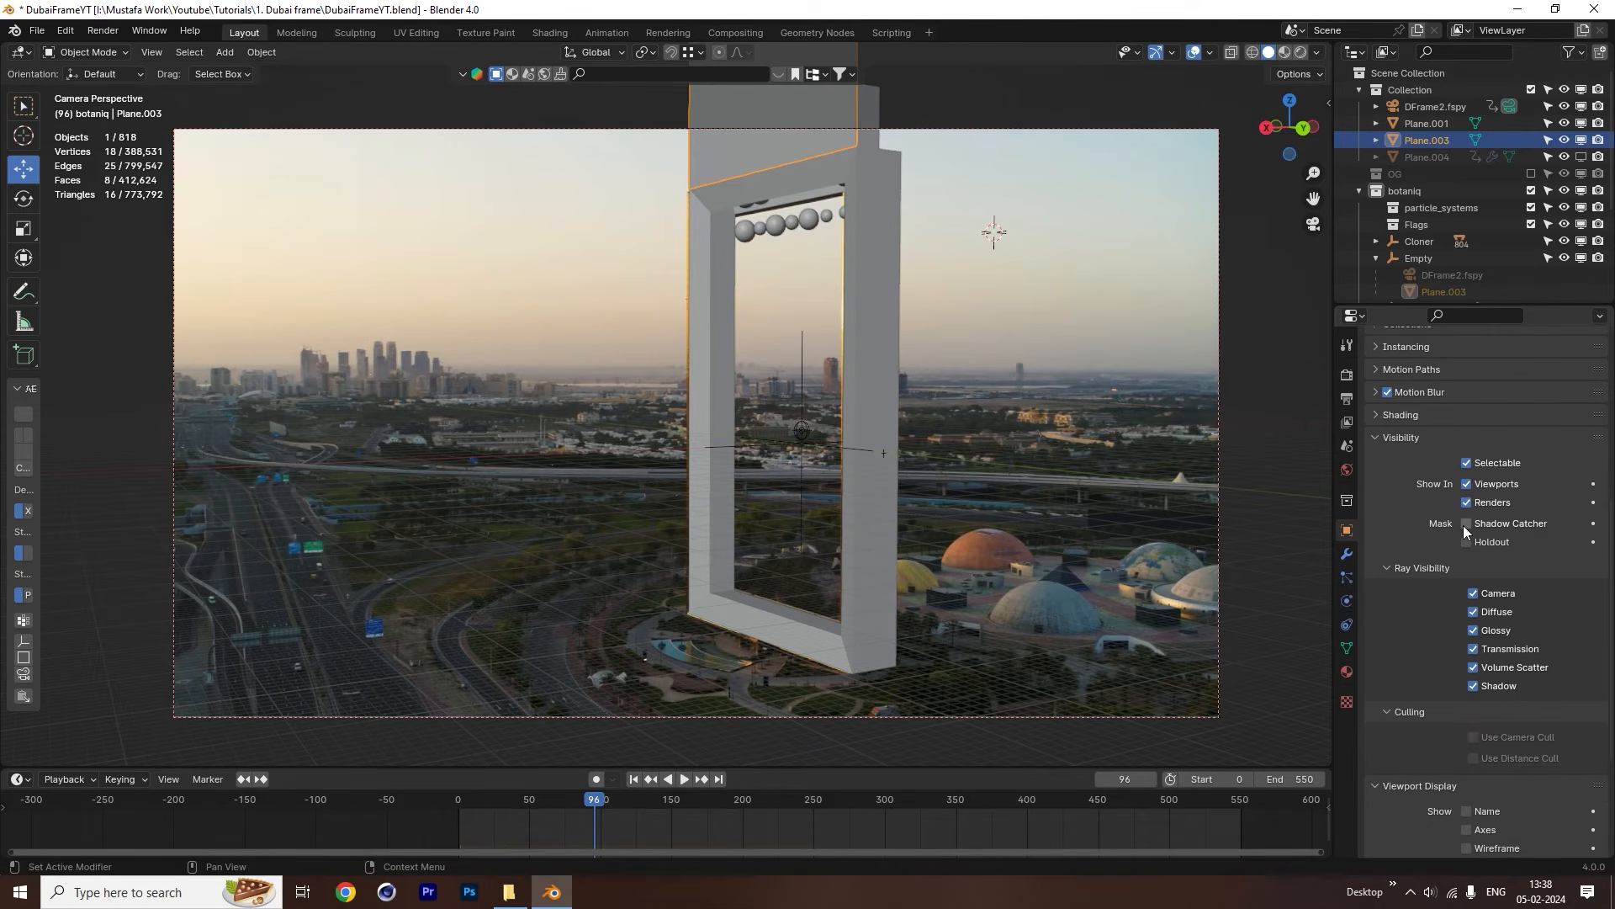
pyautogui.click(1298, 52)
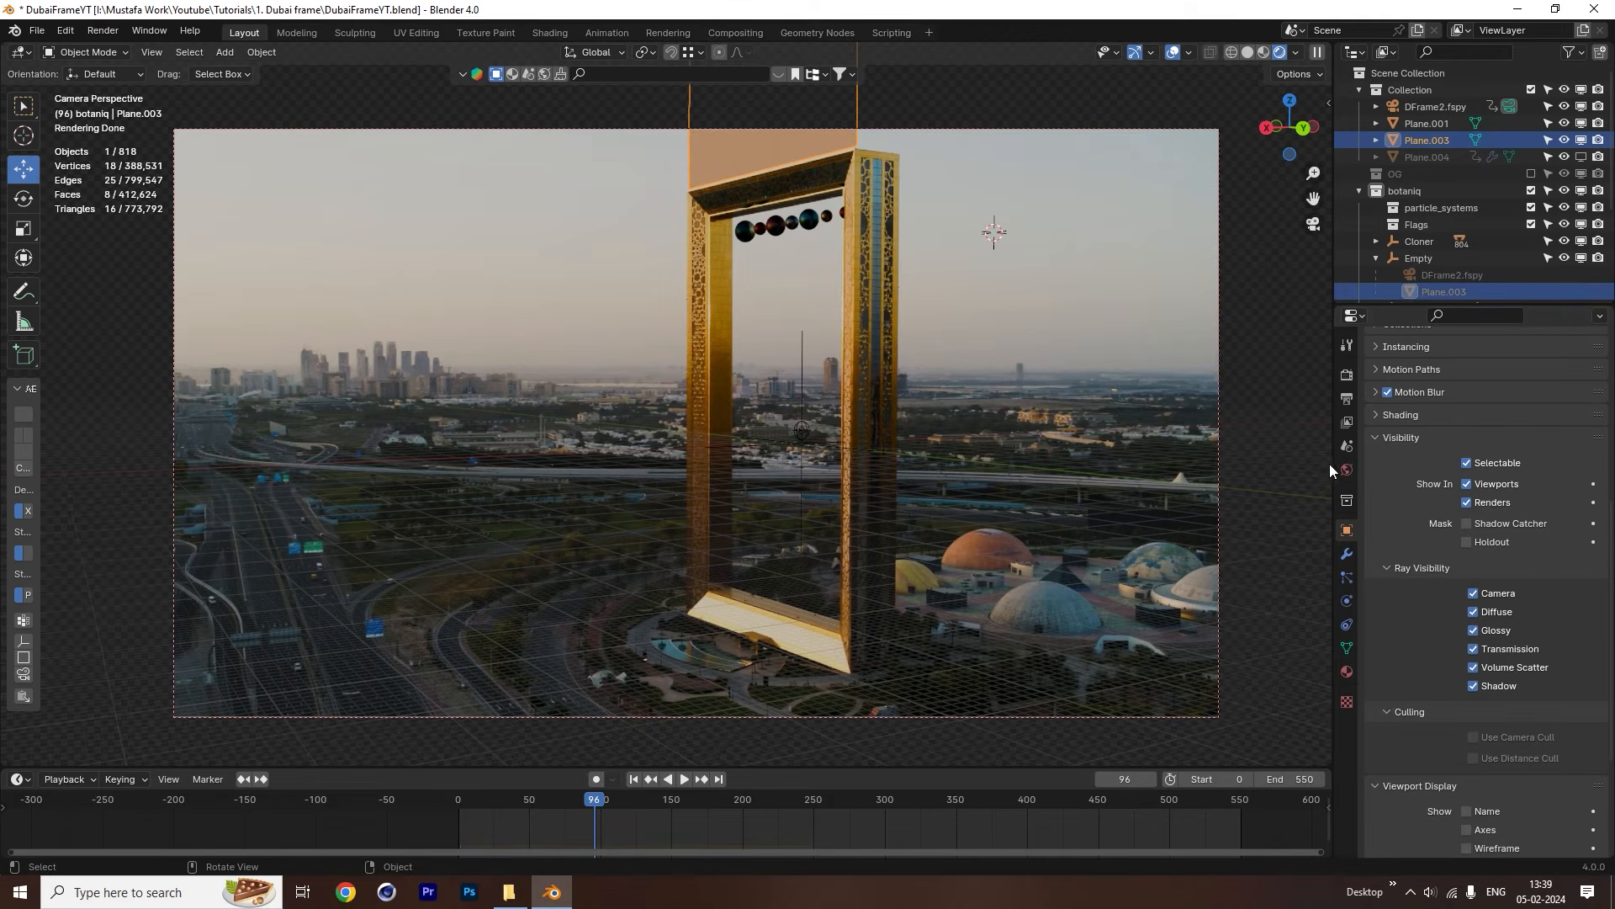
pyautogui.click(1466, 517)
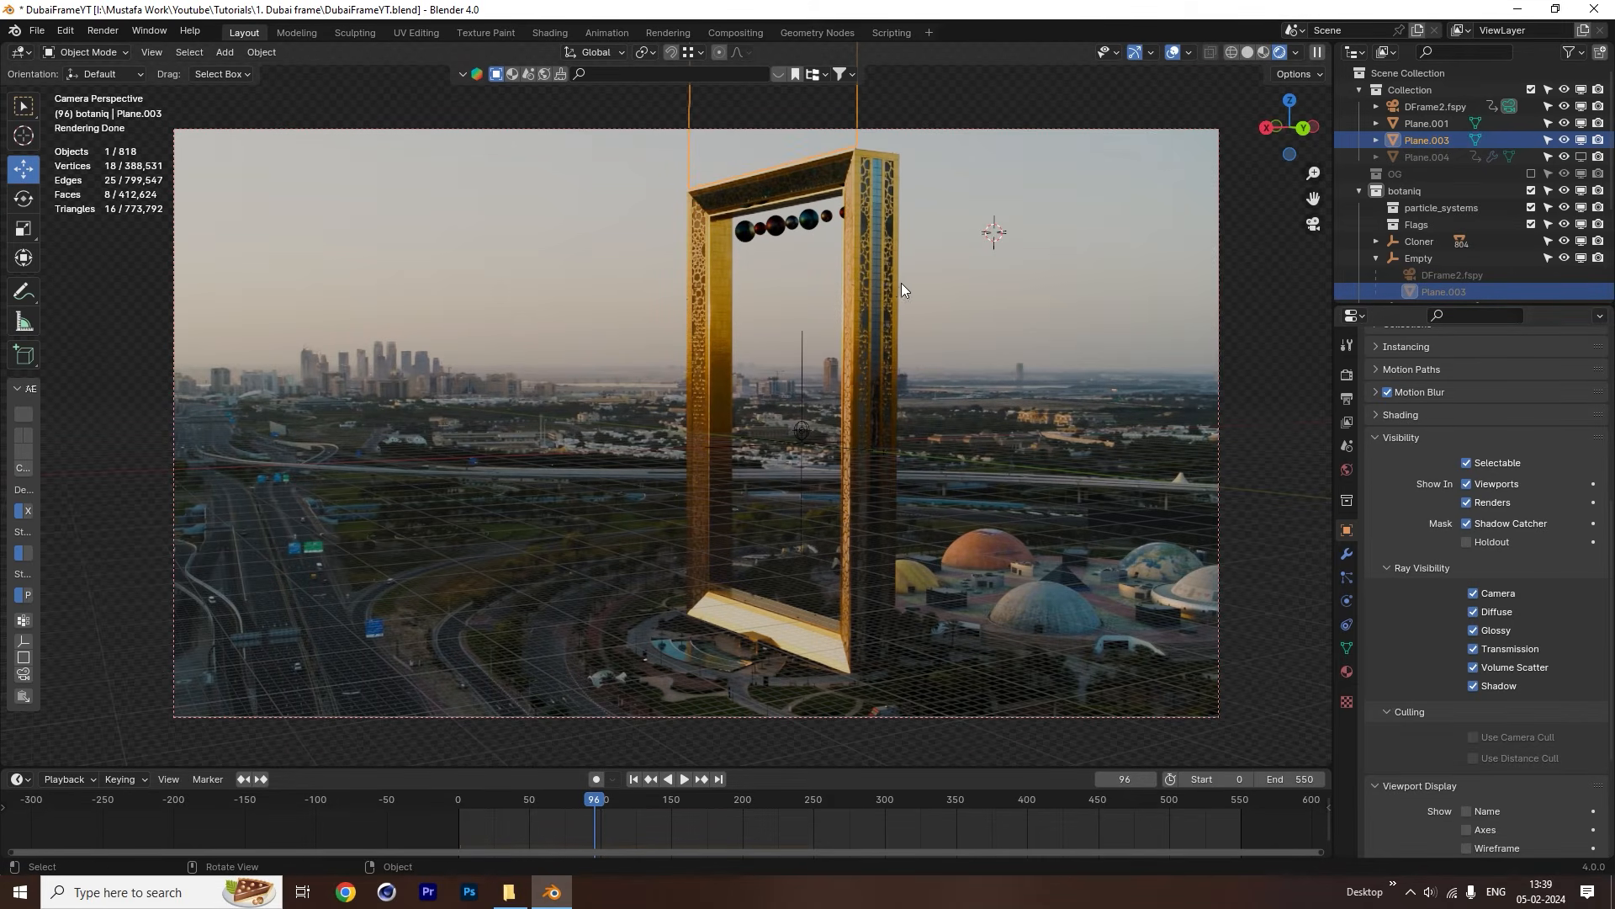
# Toggle Shadow Catcher off and back on for Plane.001, comparing the rendered frame at frame 224.
pyautogui.click(891, 286)
pyautogui.click(1468, 523)
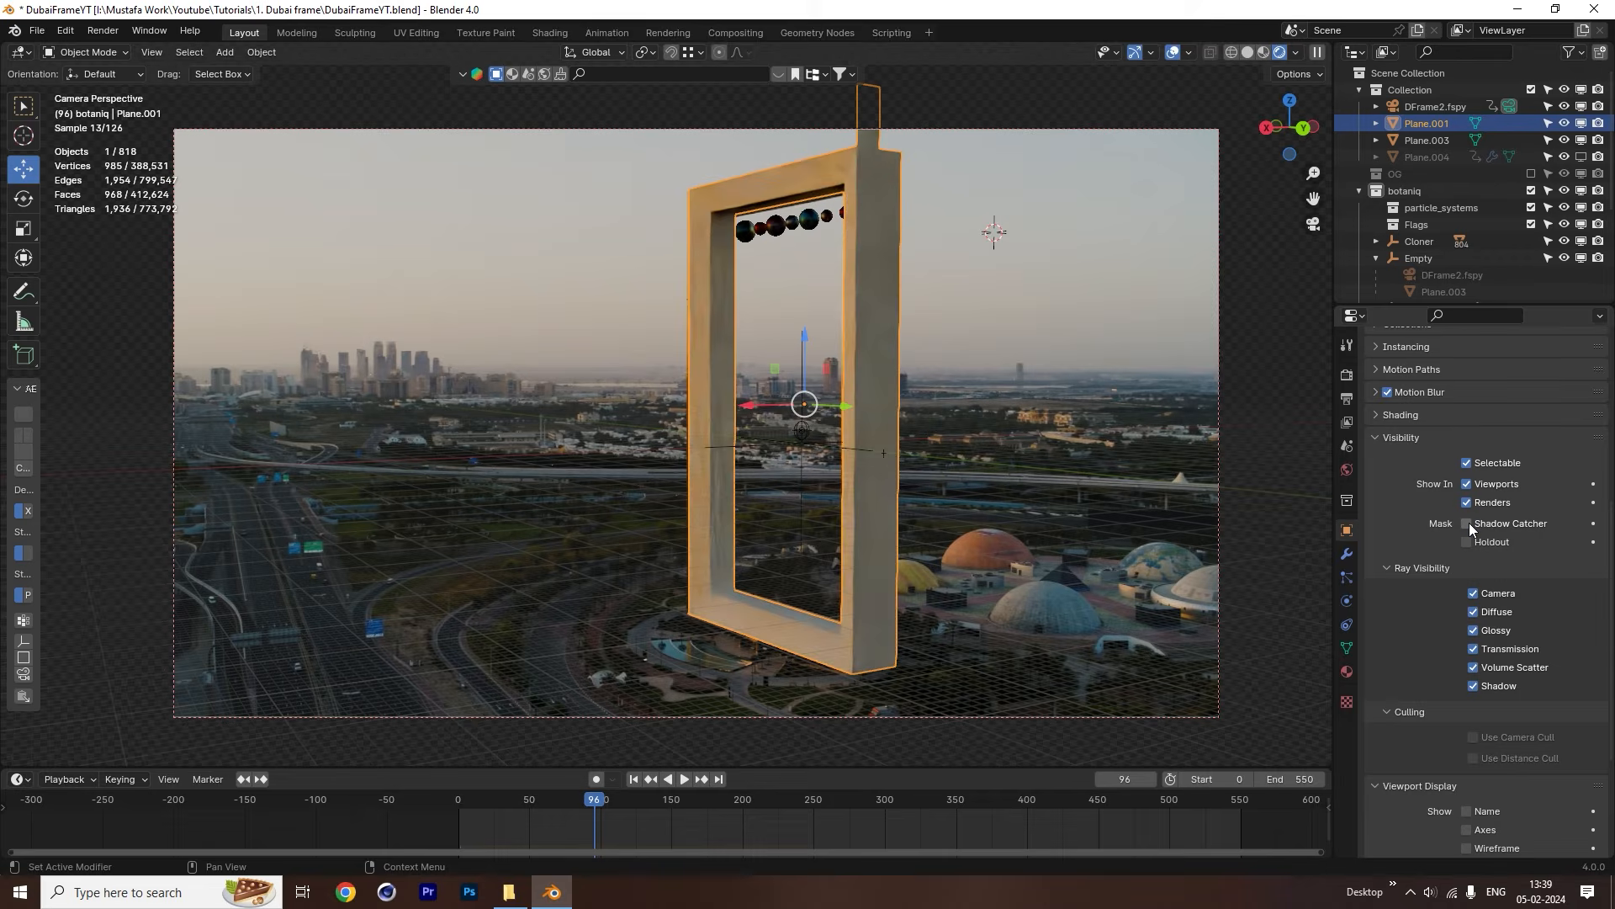
pyautogui.moveTo(600, 785); pyautogui.dragTo(808, 802)
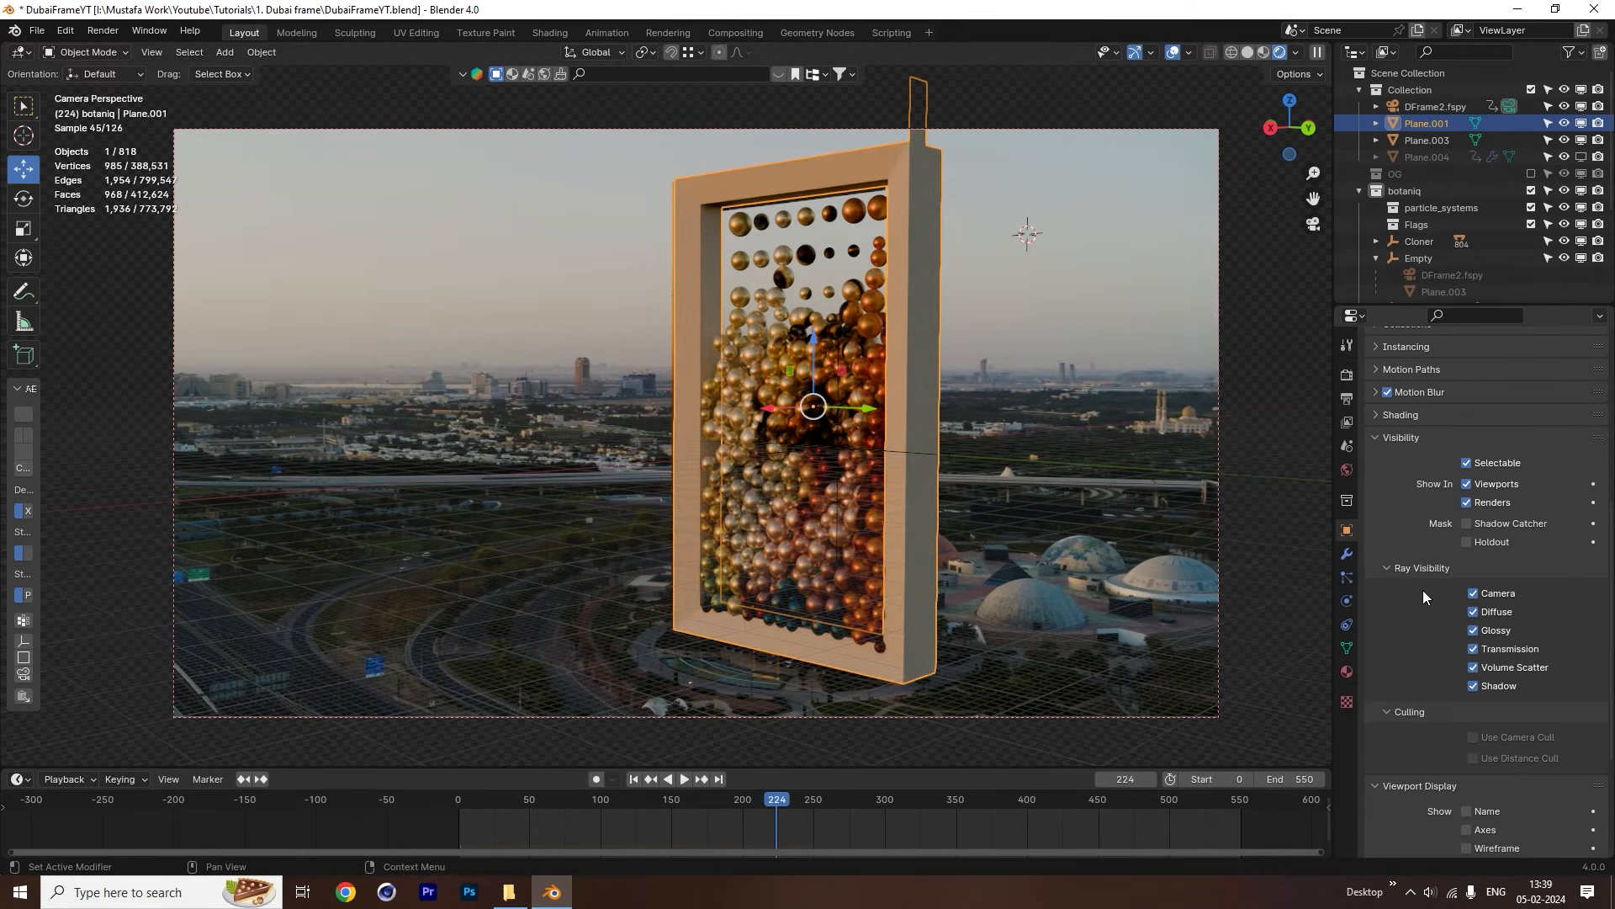
pyautogui.click(1469, 523)
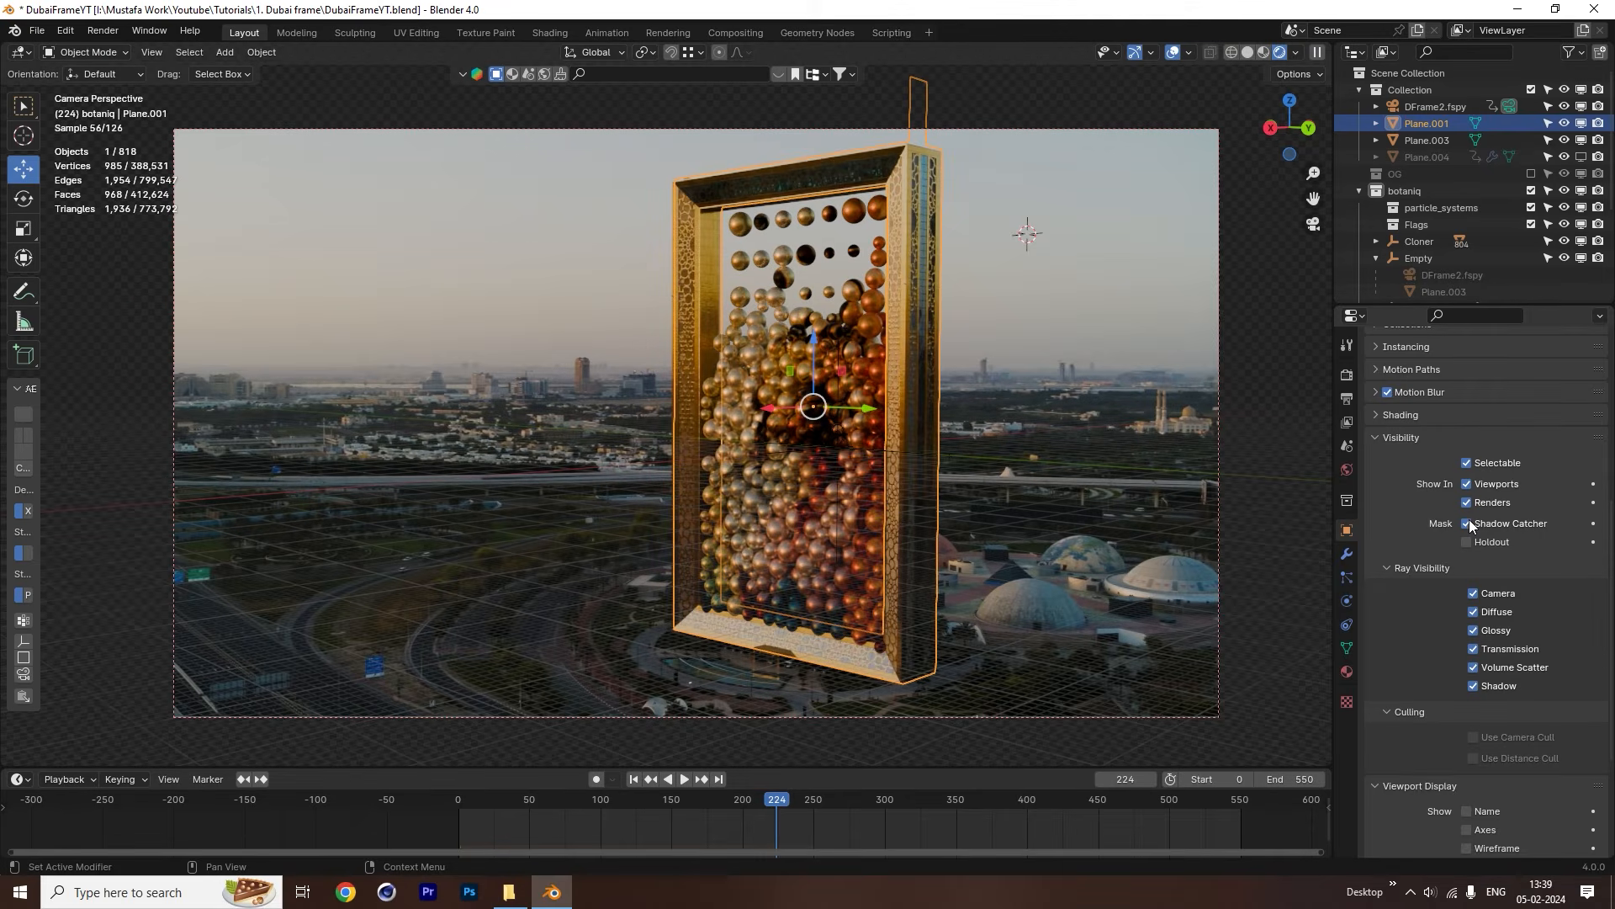
pyautogui.click(1468, 523)
pyautogui.click(1468, 522)
# Examine the render settings for Film transparency, and advance the rendered animation to frame 489 to view the filled frame.
pyautogui.click(1346, 375)
pyautogui.press('space')
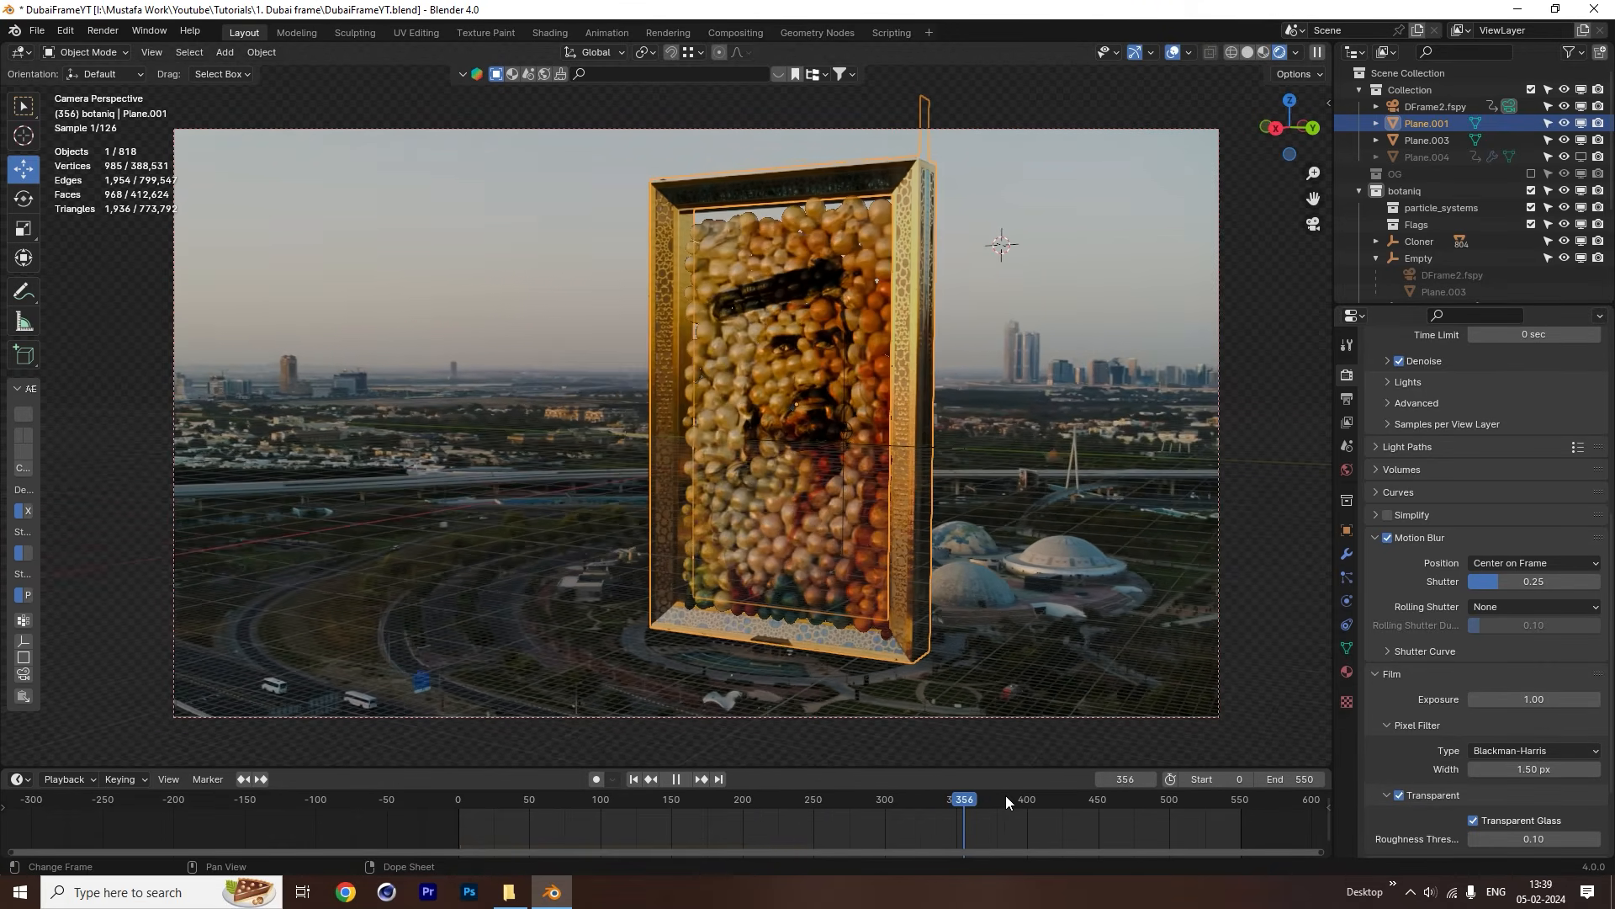
pyautogui.press('space')
pyautogui.click(1072, 291)
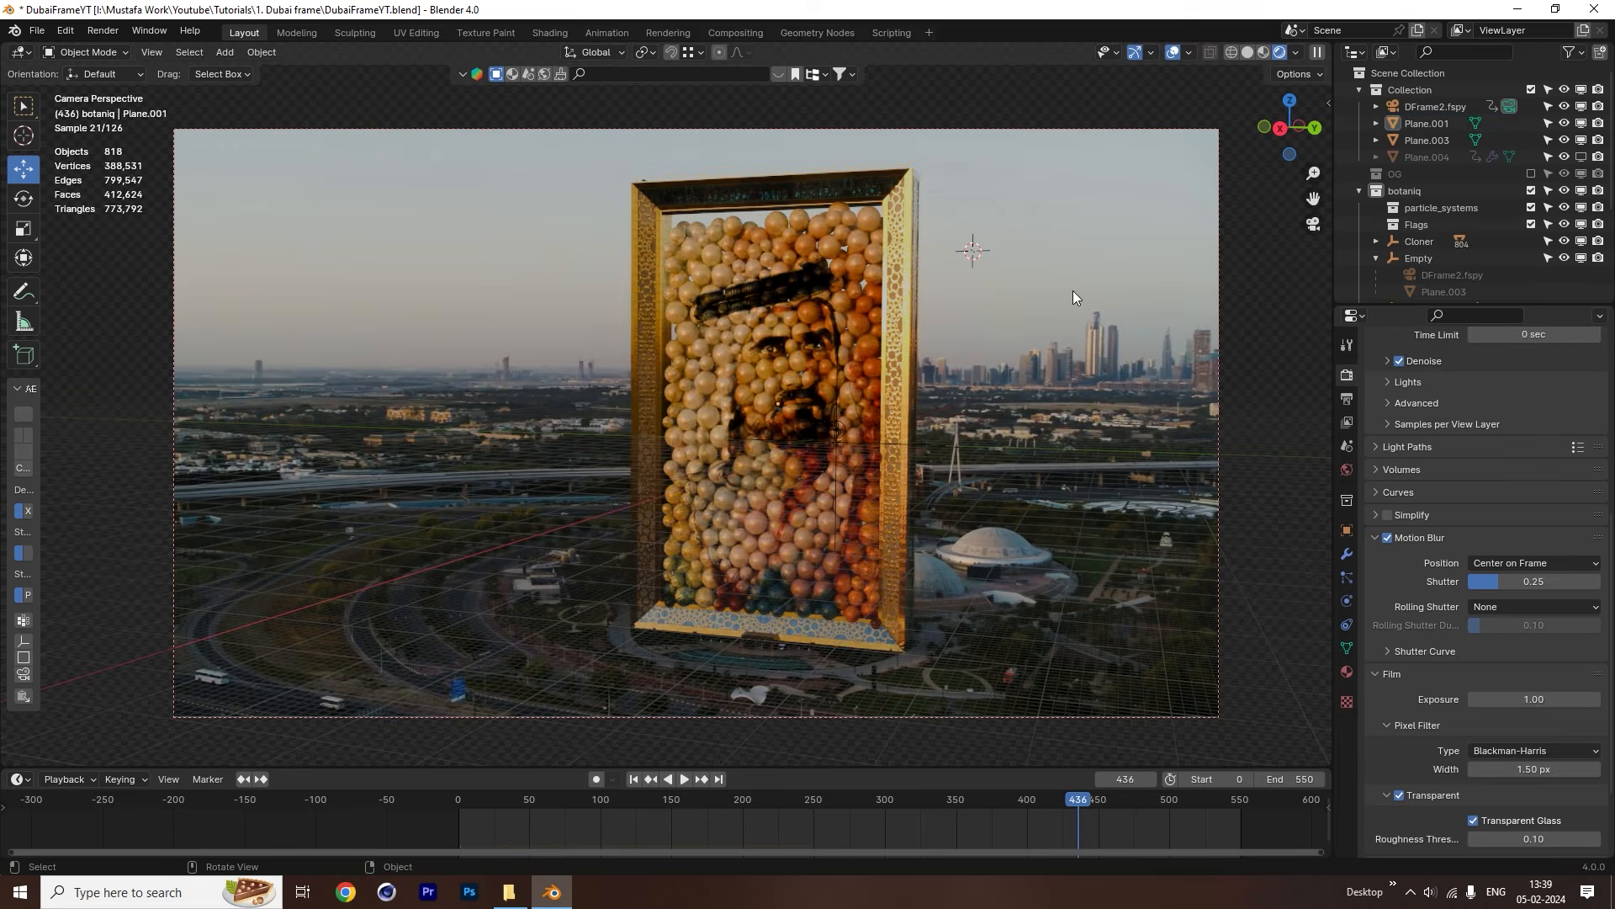
pyautogui.moveTo(1080, 801); pyautogui.dragTo(1153, 805)
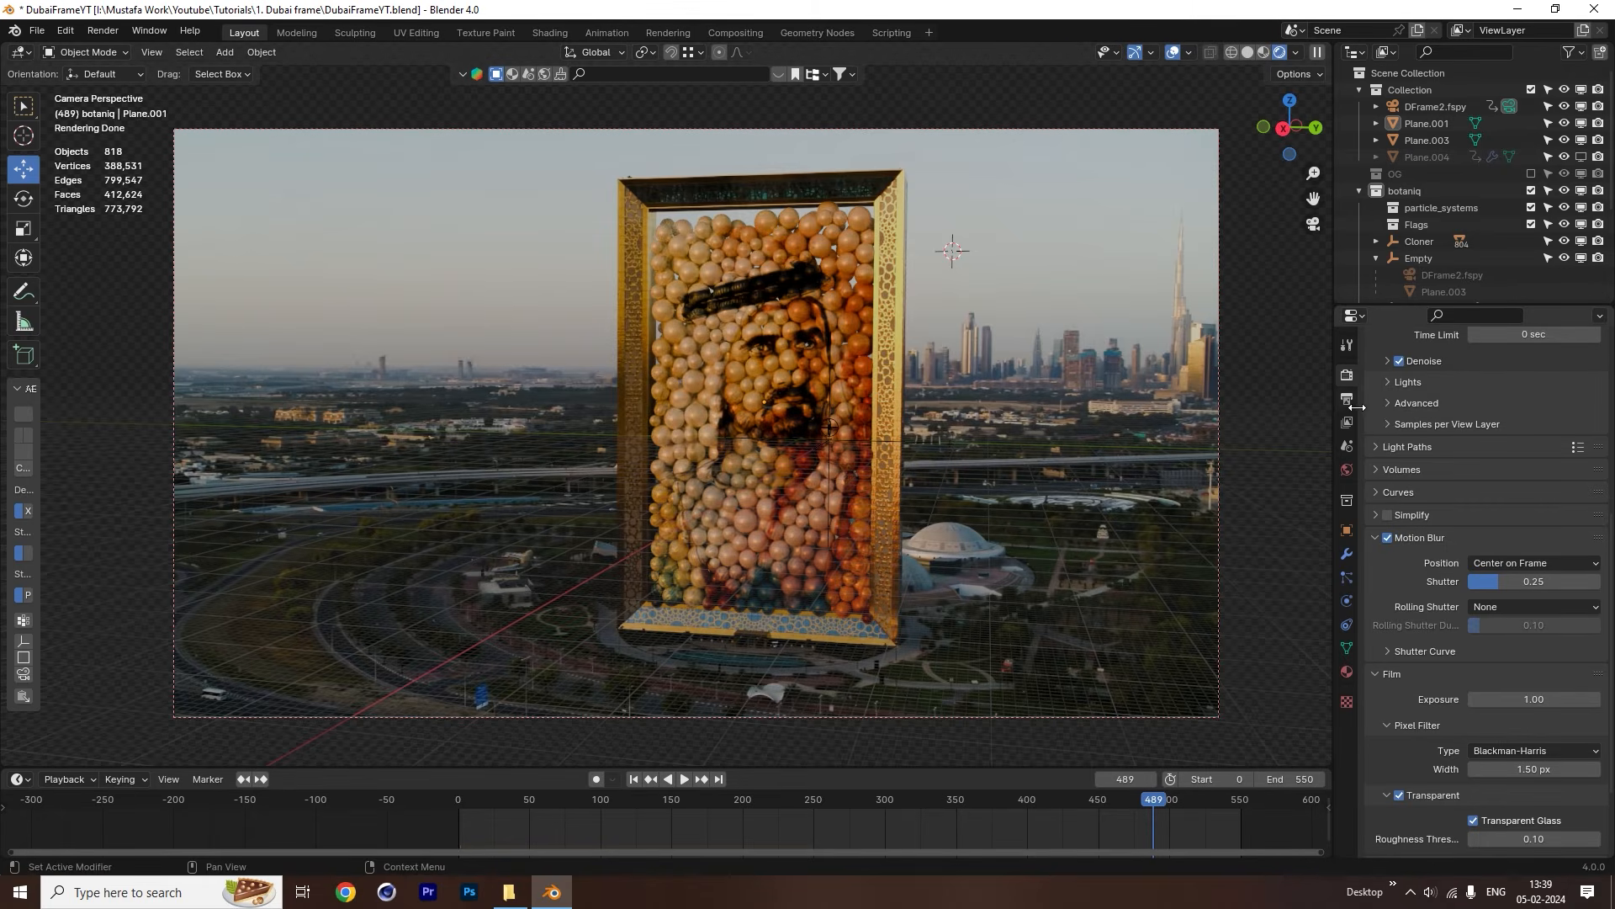
# Review the world's Sky Texture color, try a sun rotation of 34.5° and undo that change.
pyautogui.click(1347, 470)
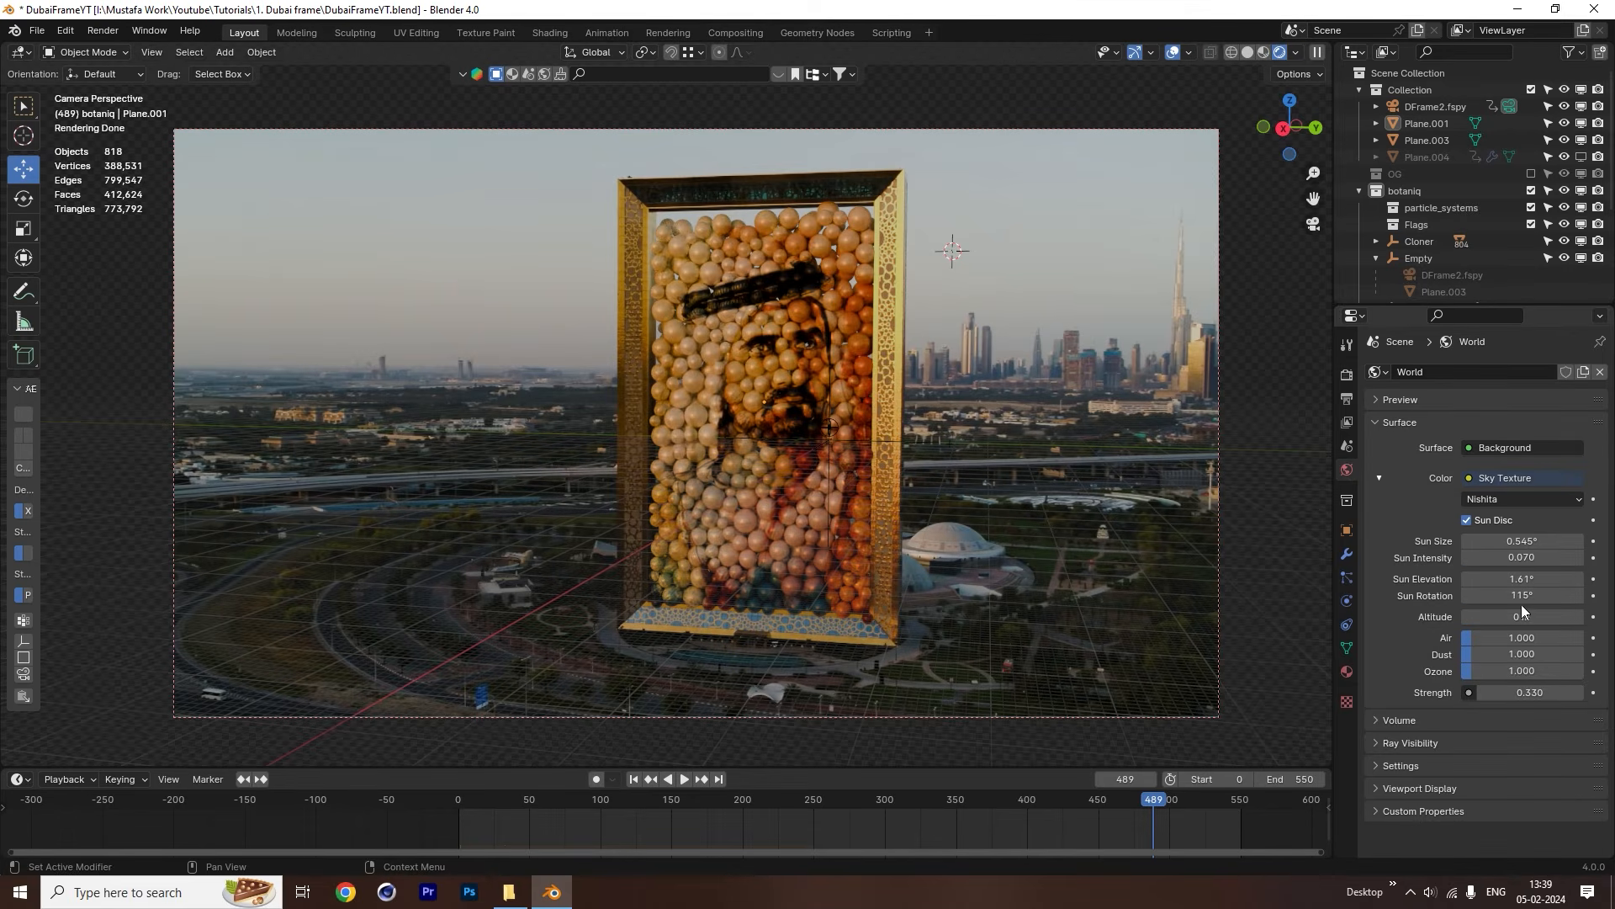
pyautogui.click(1470, 479)
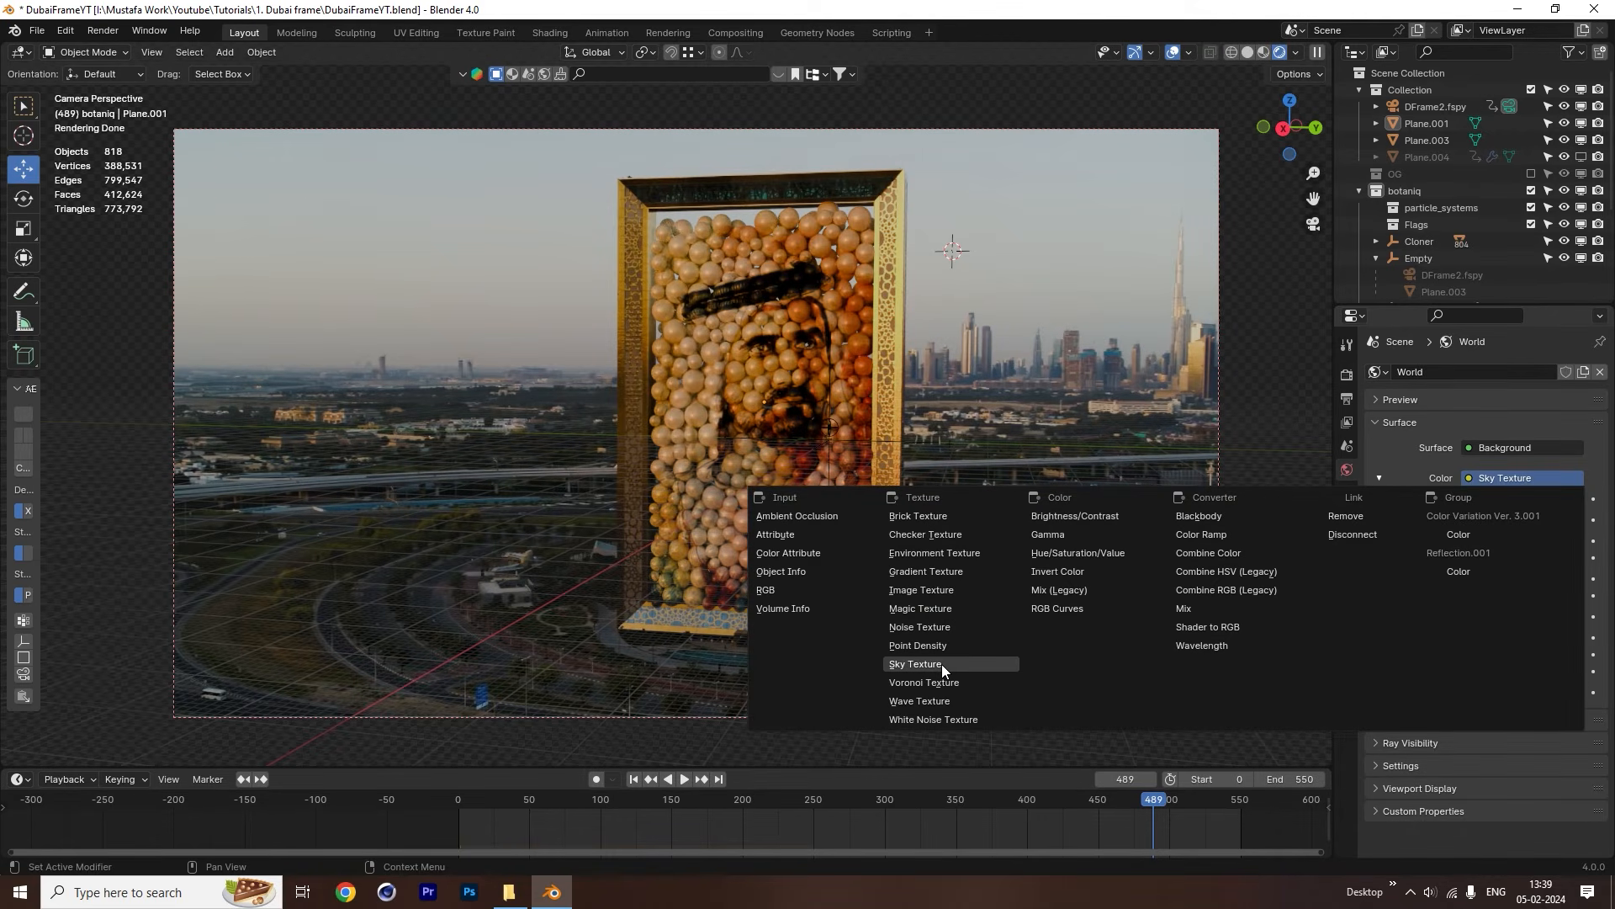
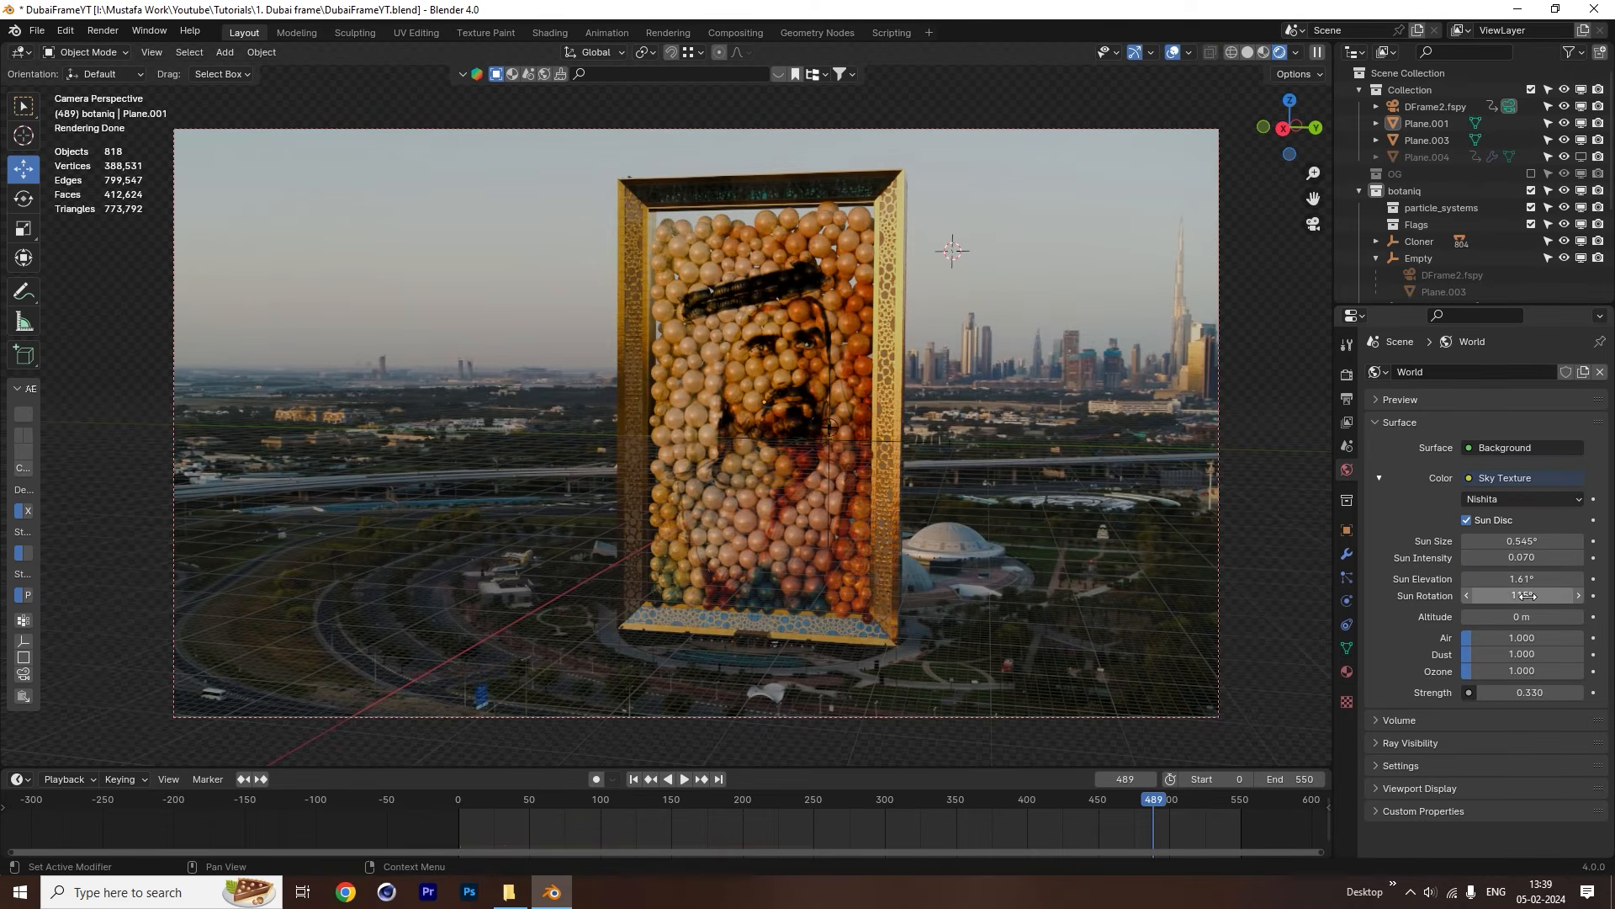
pyautogui.moveTo(1523, 598); pyautogui.dragTo(1380, 598)
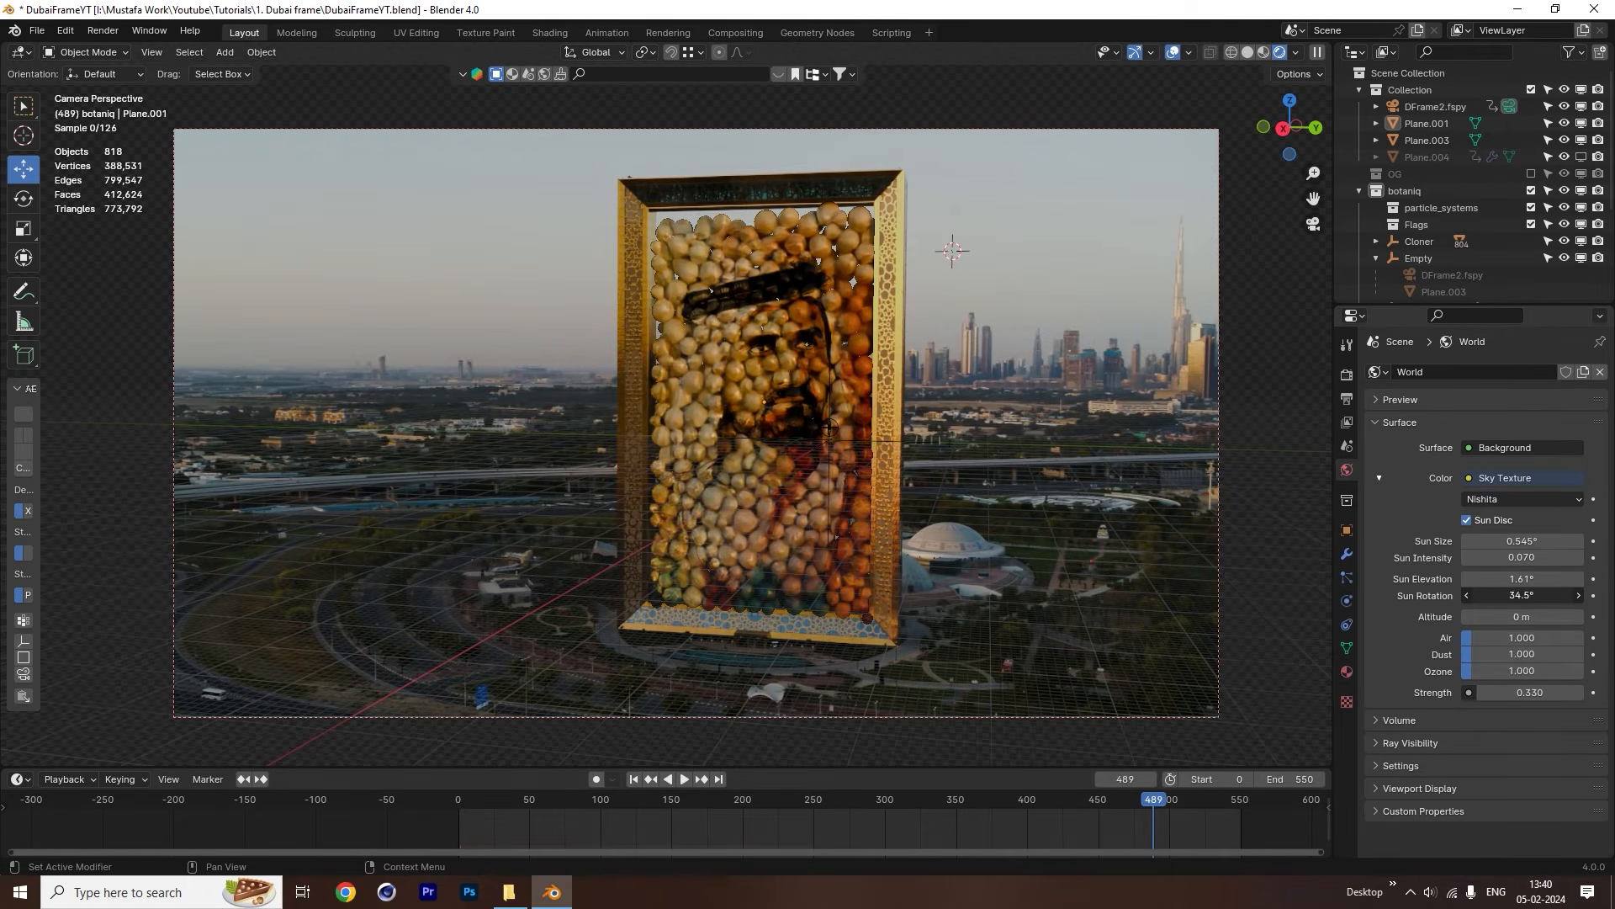
pyautogui.hotkey('ctrl', 'z')
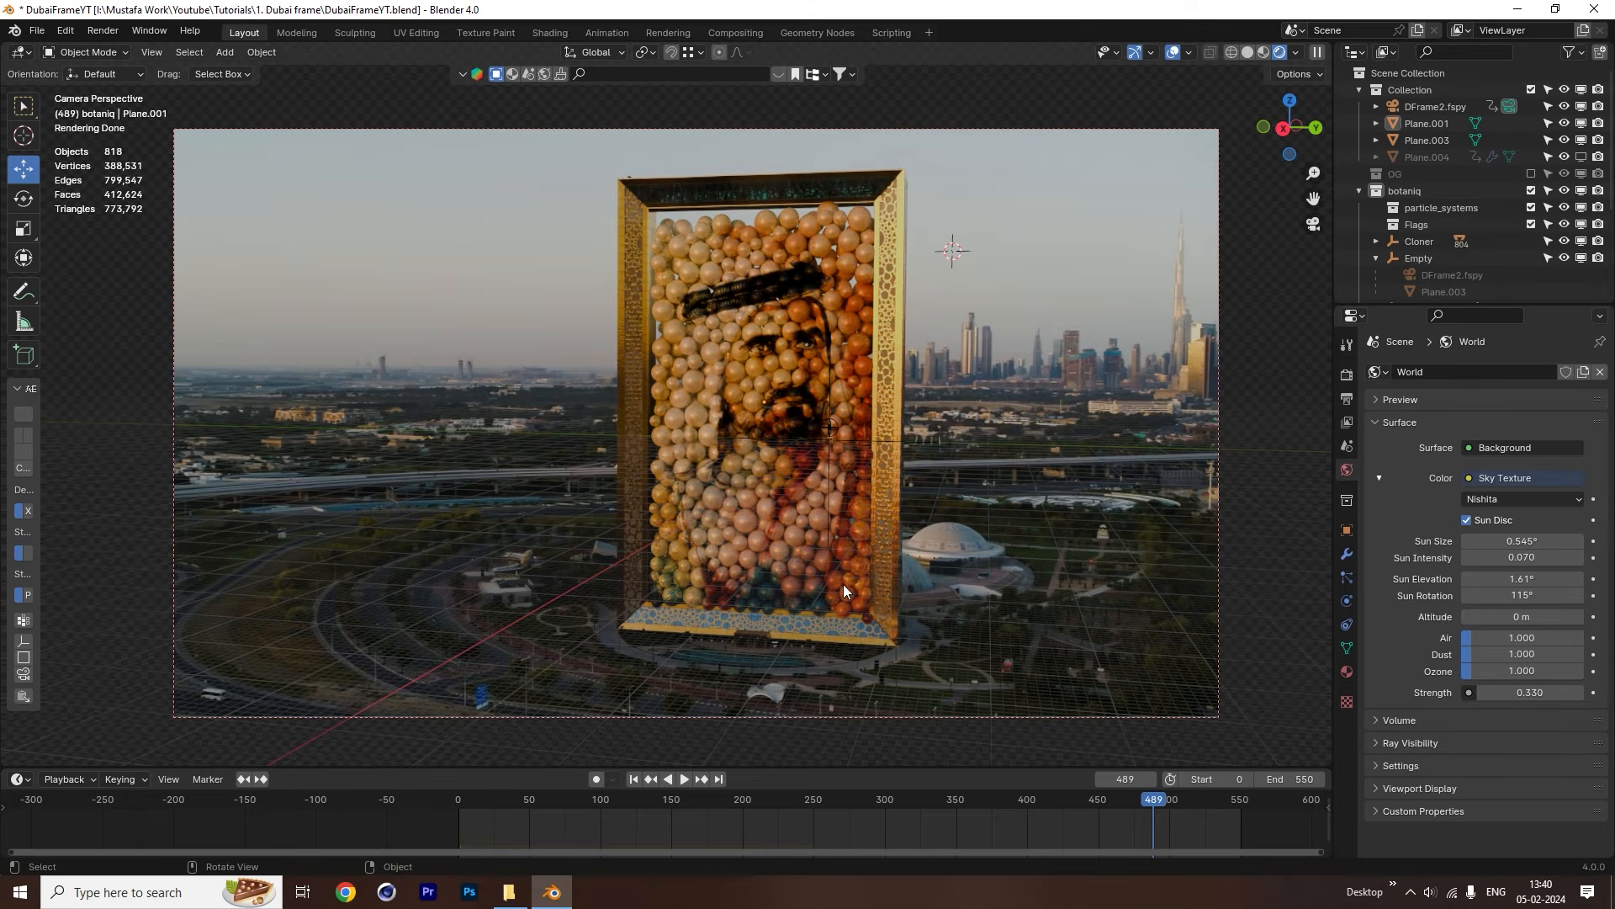
# Select a sphere in the frame and show its Material.001 node tree in a Shader Editor, replacing the enlarged timeline below the viewport.
pyautogui.click(747, 326)
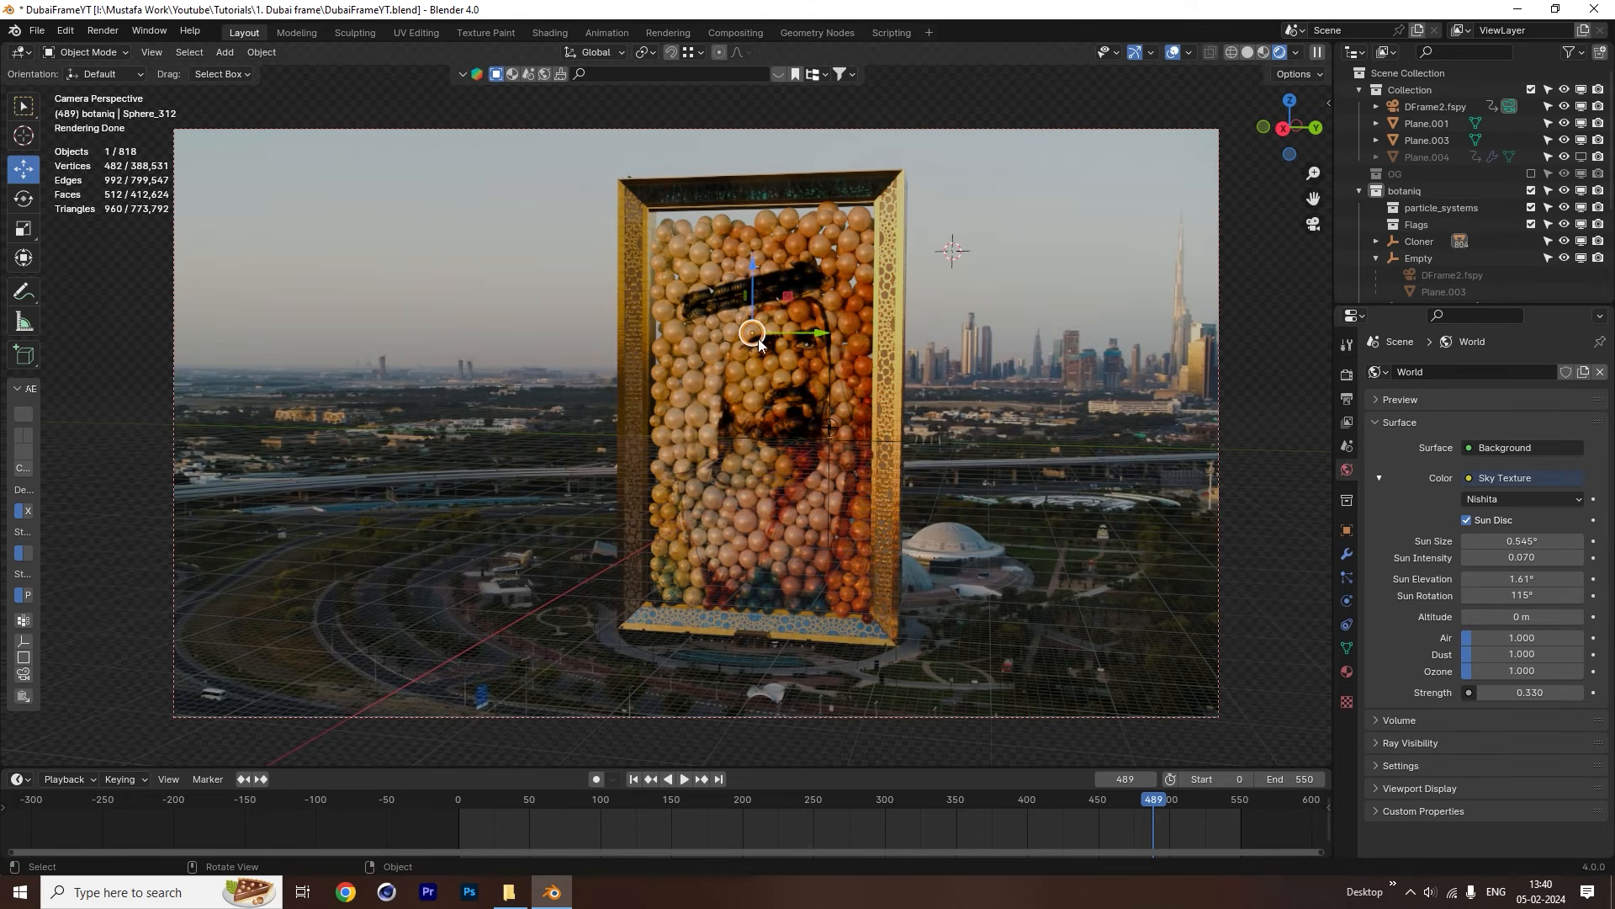
pyautogui.click(1347, 671)
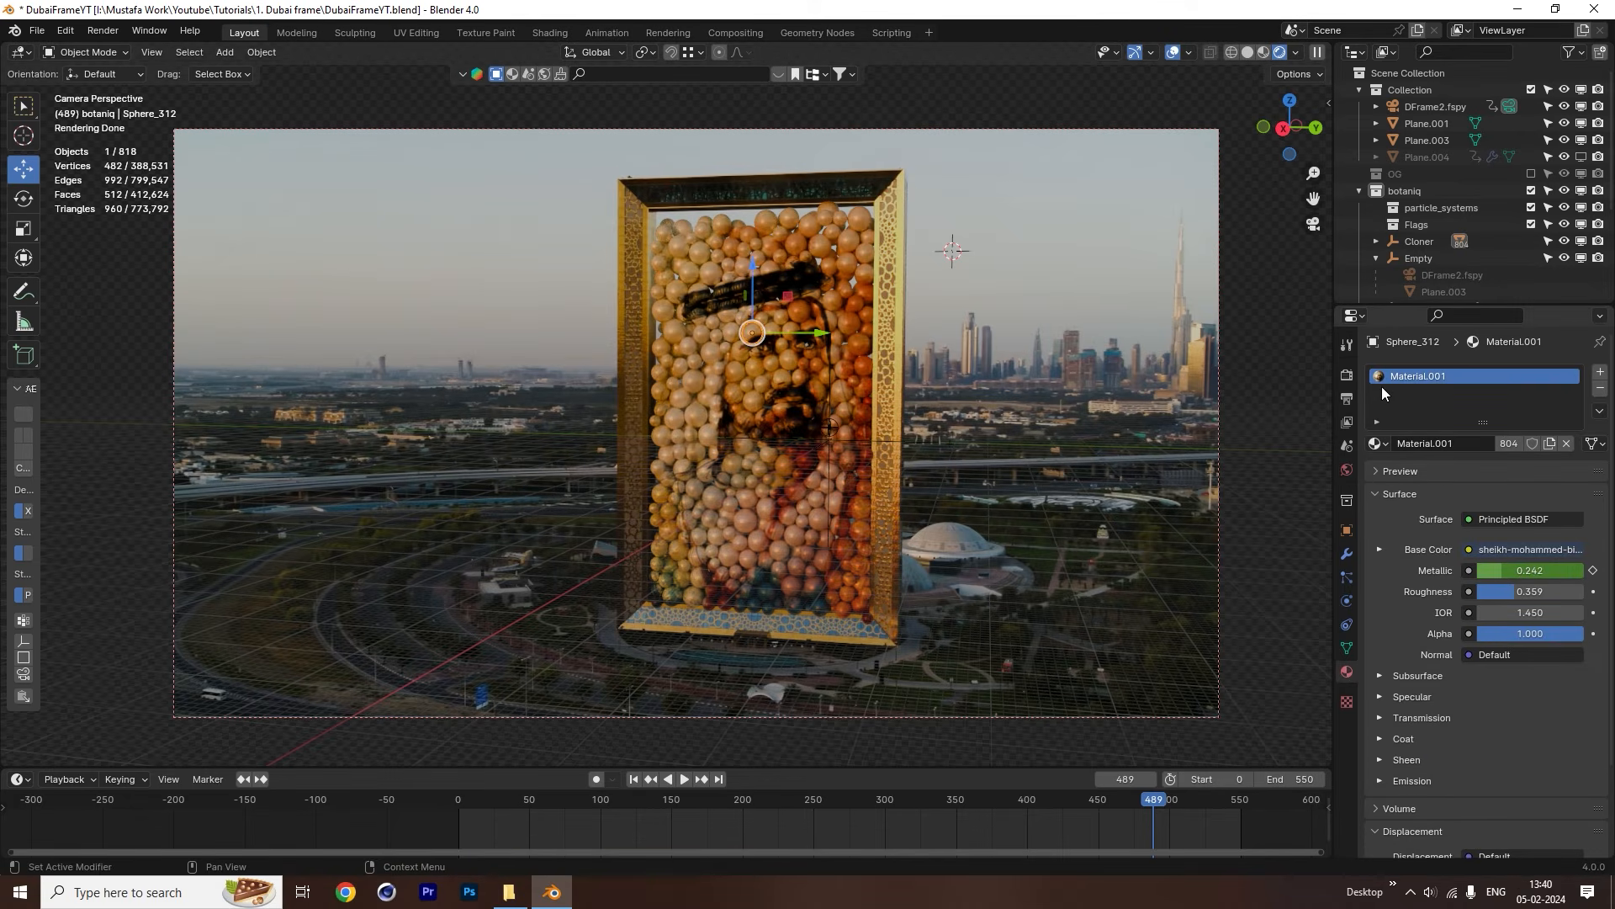
pyautogui.moveTo(843, 767); pyautogui.dragTo(864, 644)
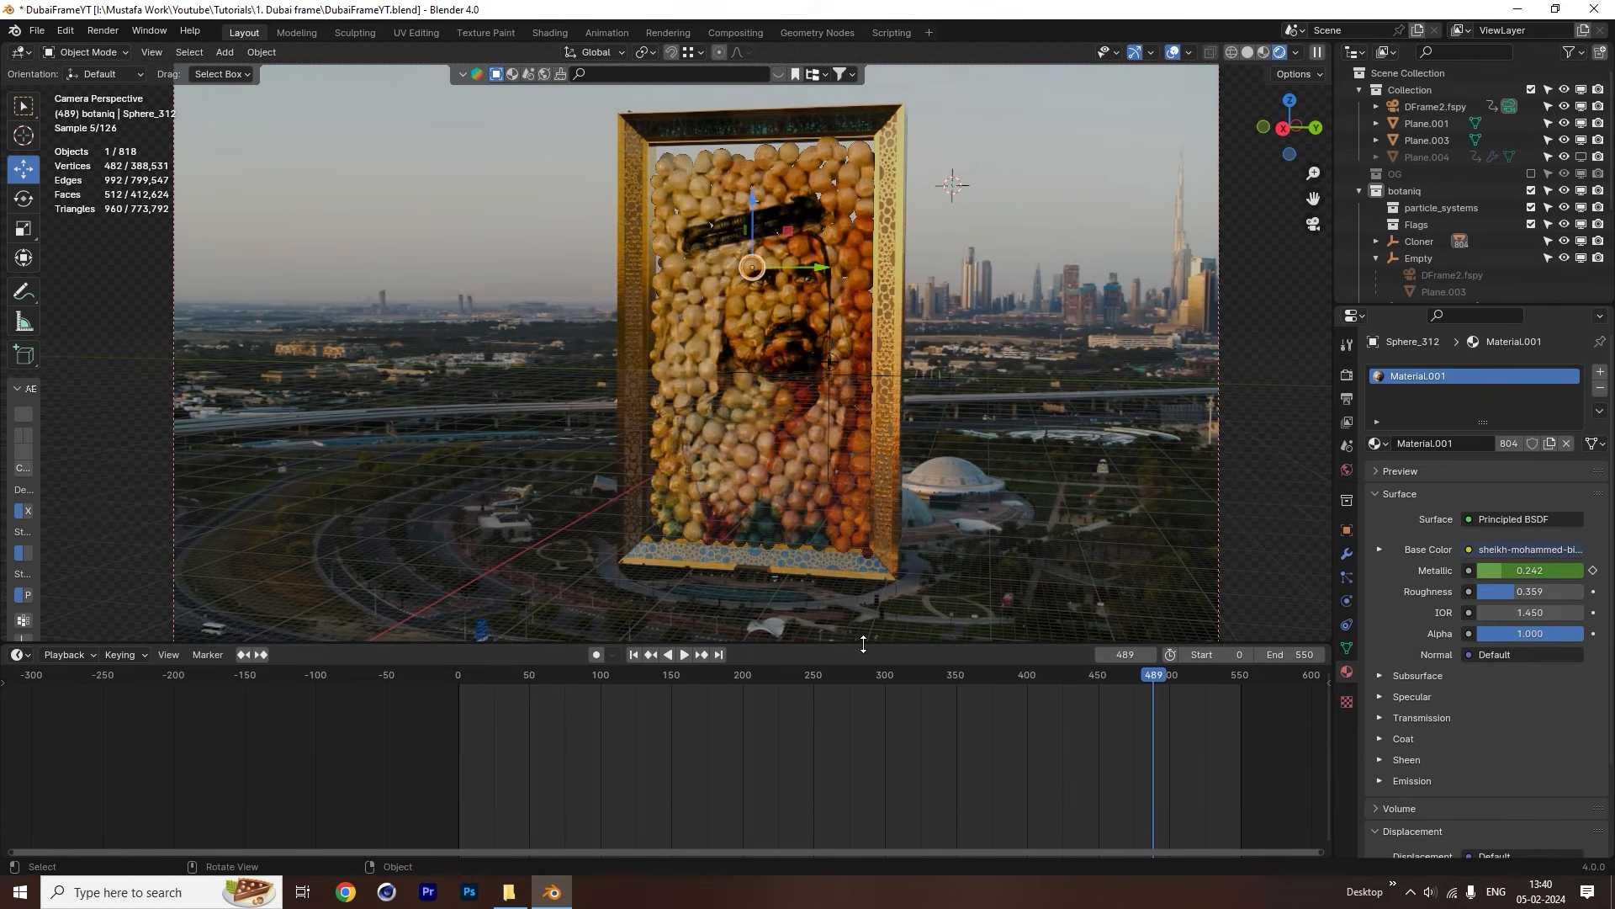
pyautogui.click(21, 655)
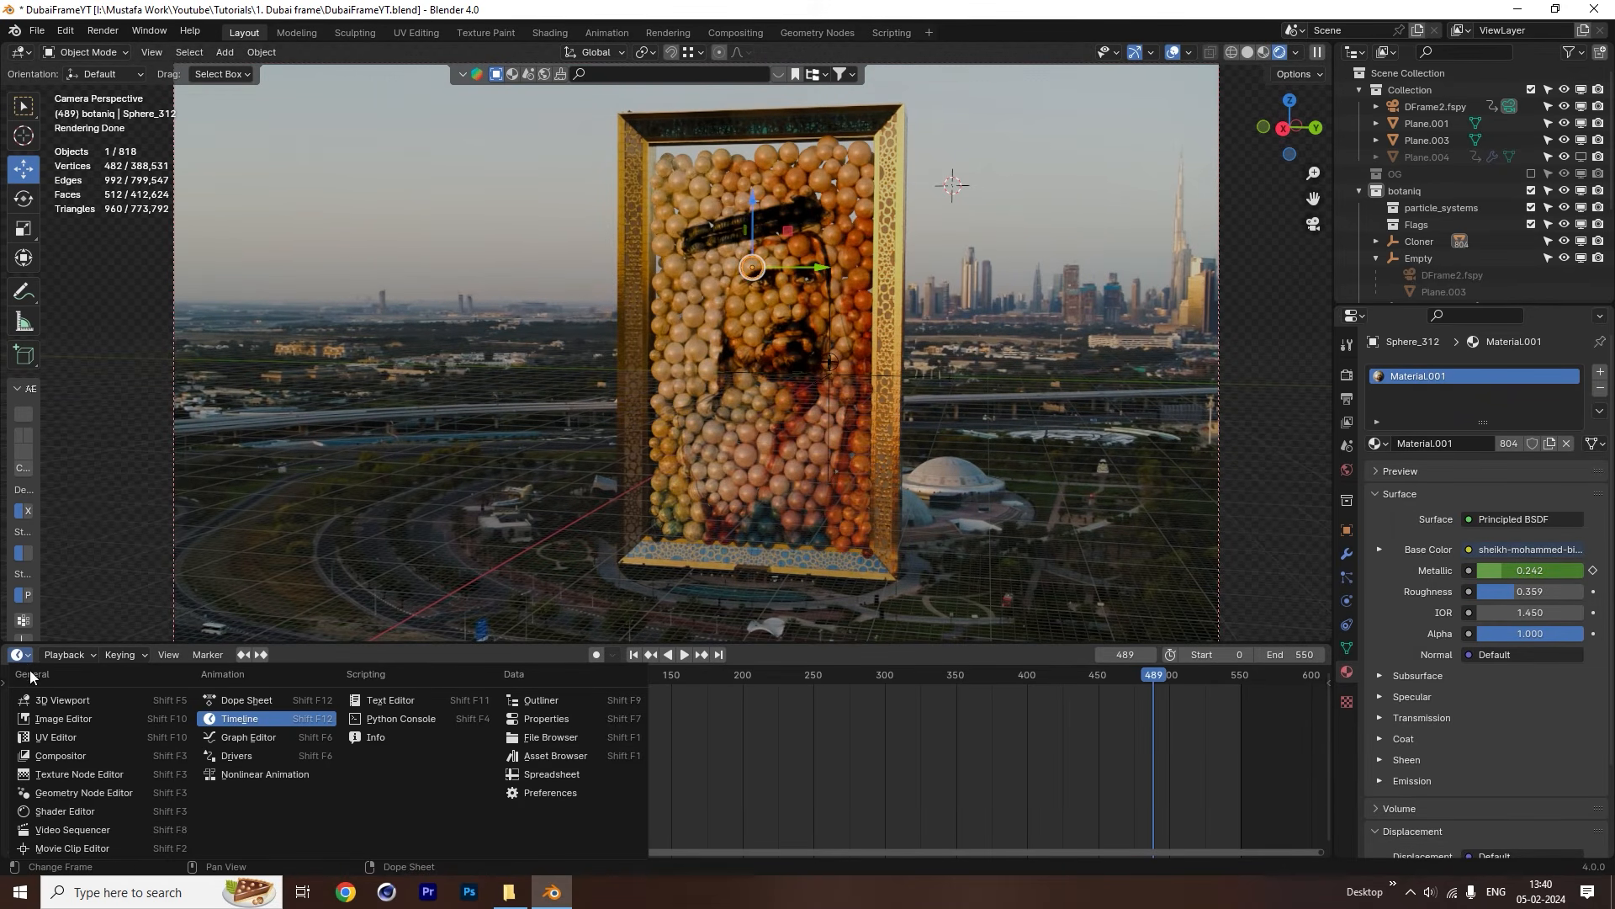
pyautogui.click(67, 810)
pyautogui.moveTo(663, 781); pyautogui.dragTo(654, 798, button='middle')
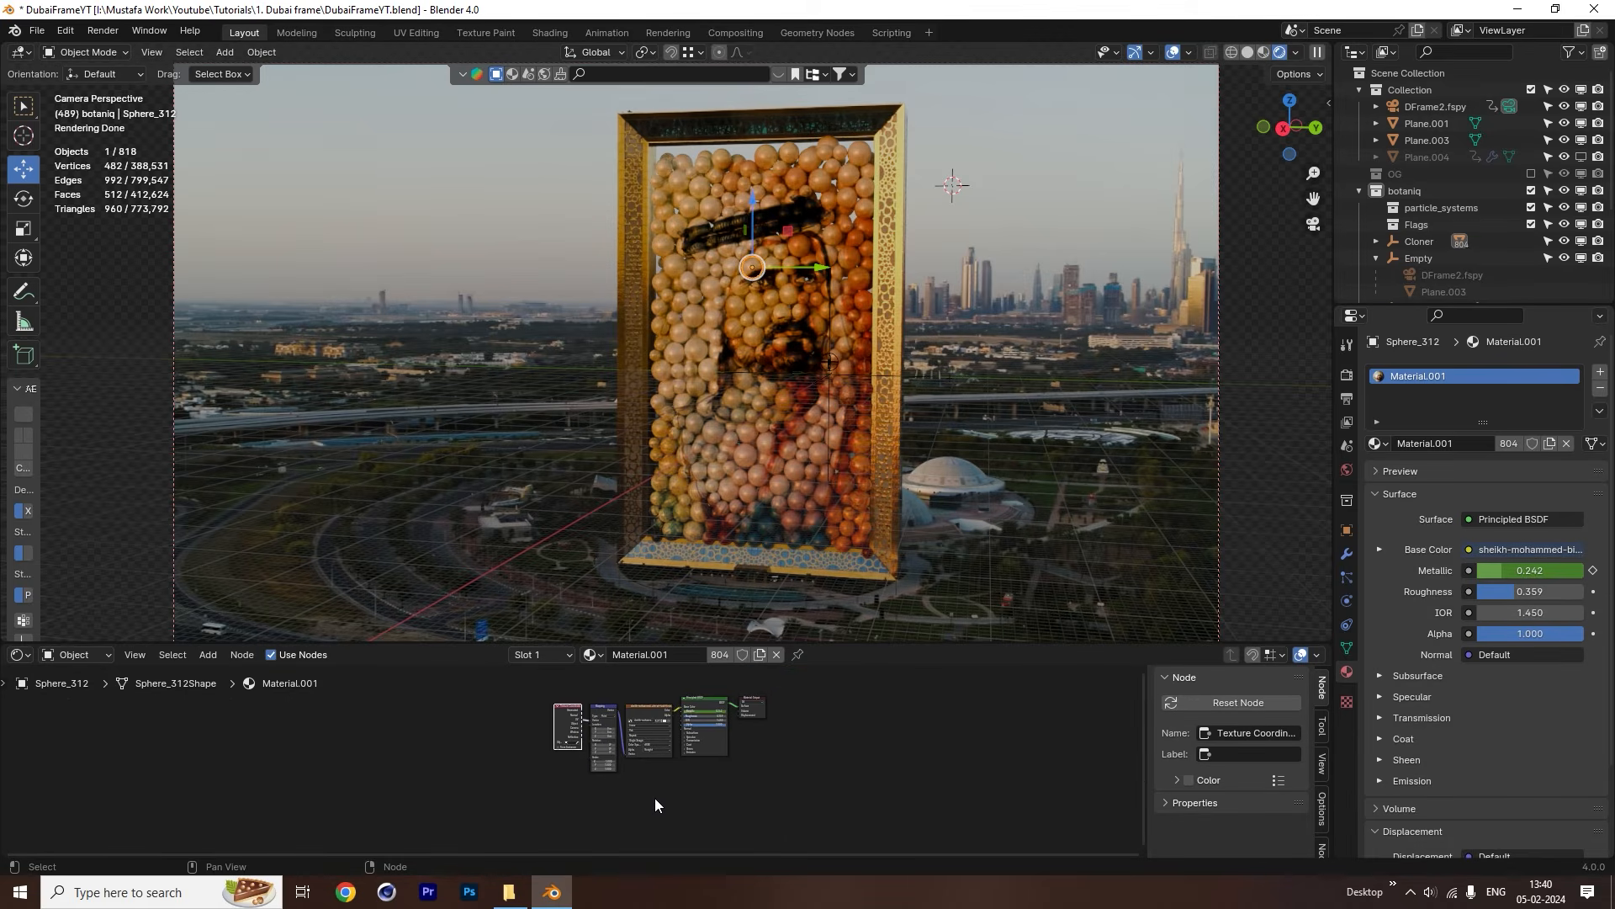
pyautogui.scroll(5, 543, 764)
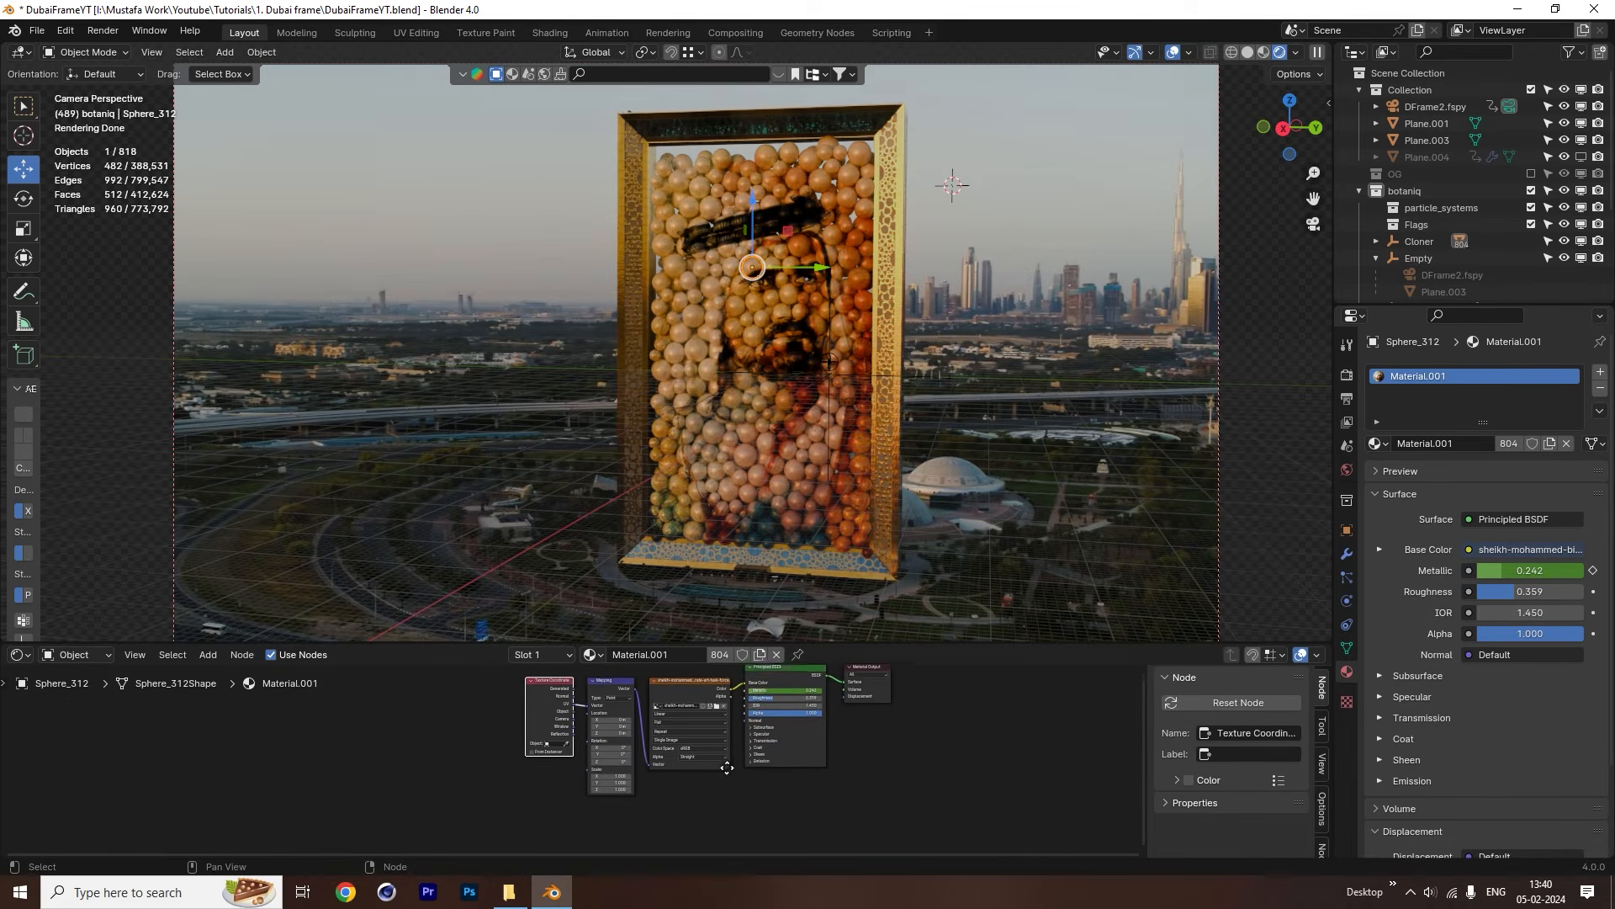
pyautogui.scroll(1, 690, 765)
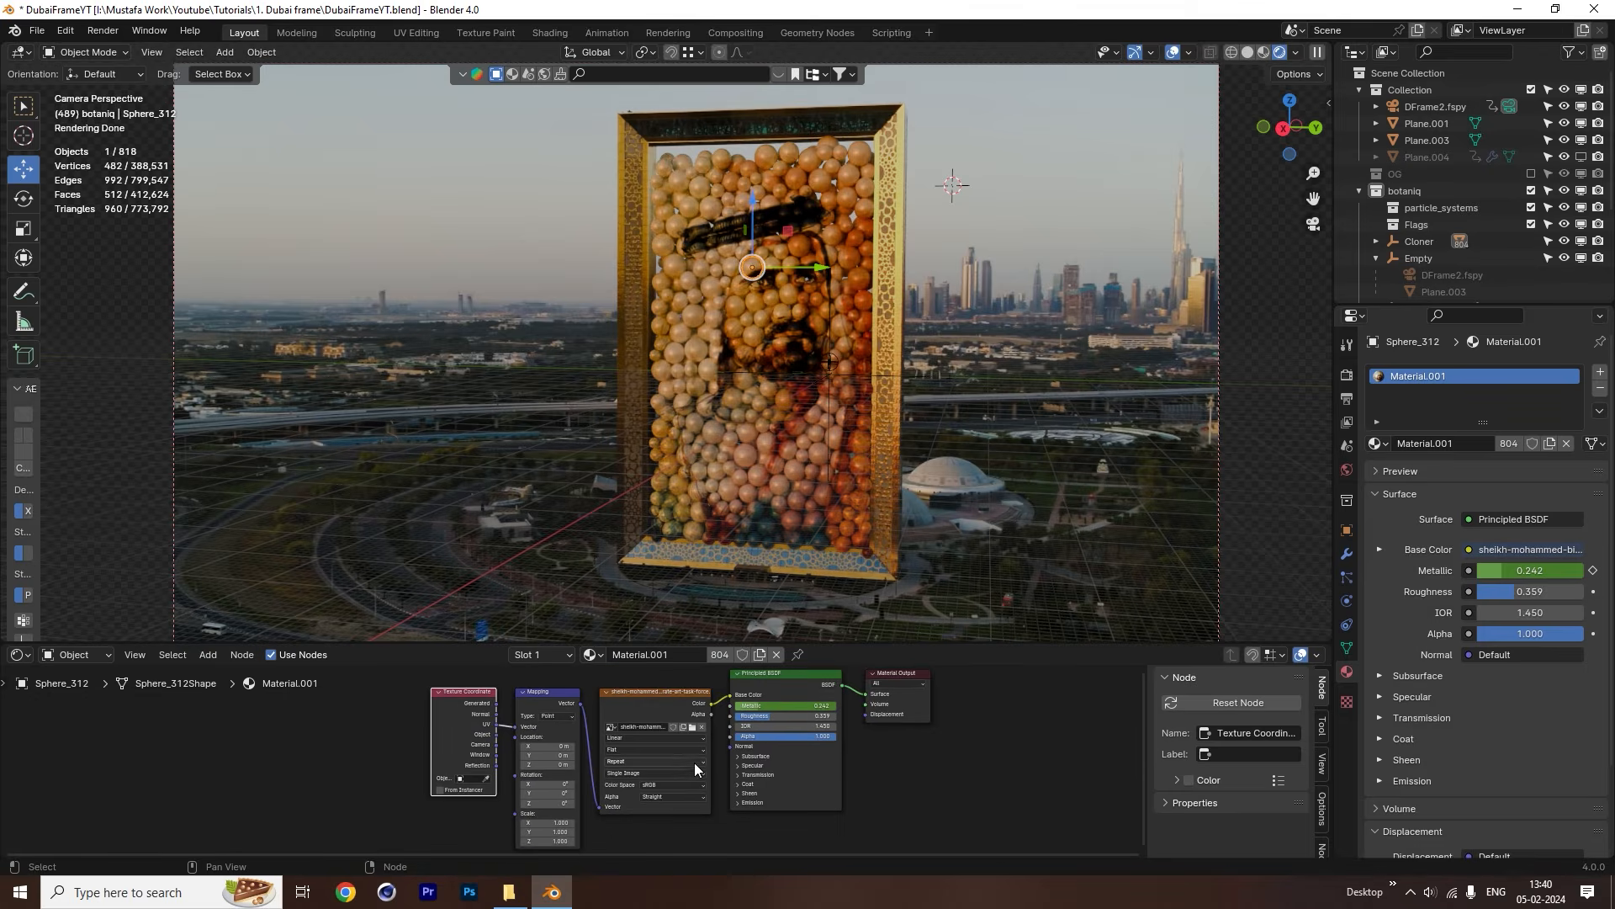
pyautogui.scroll(-2, 736, 734)
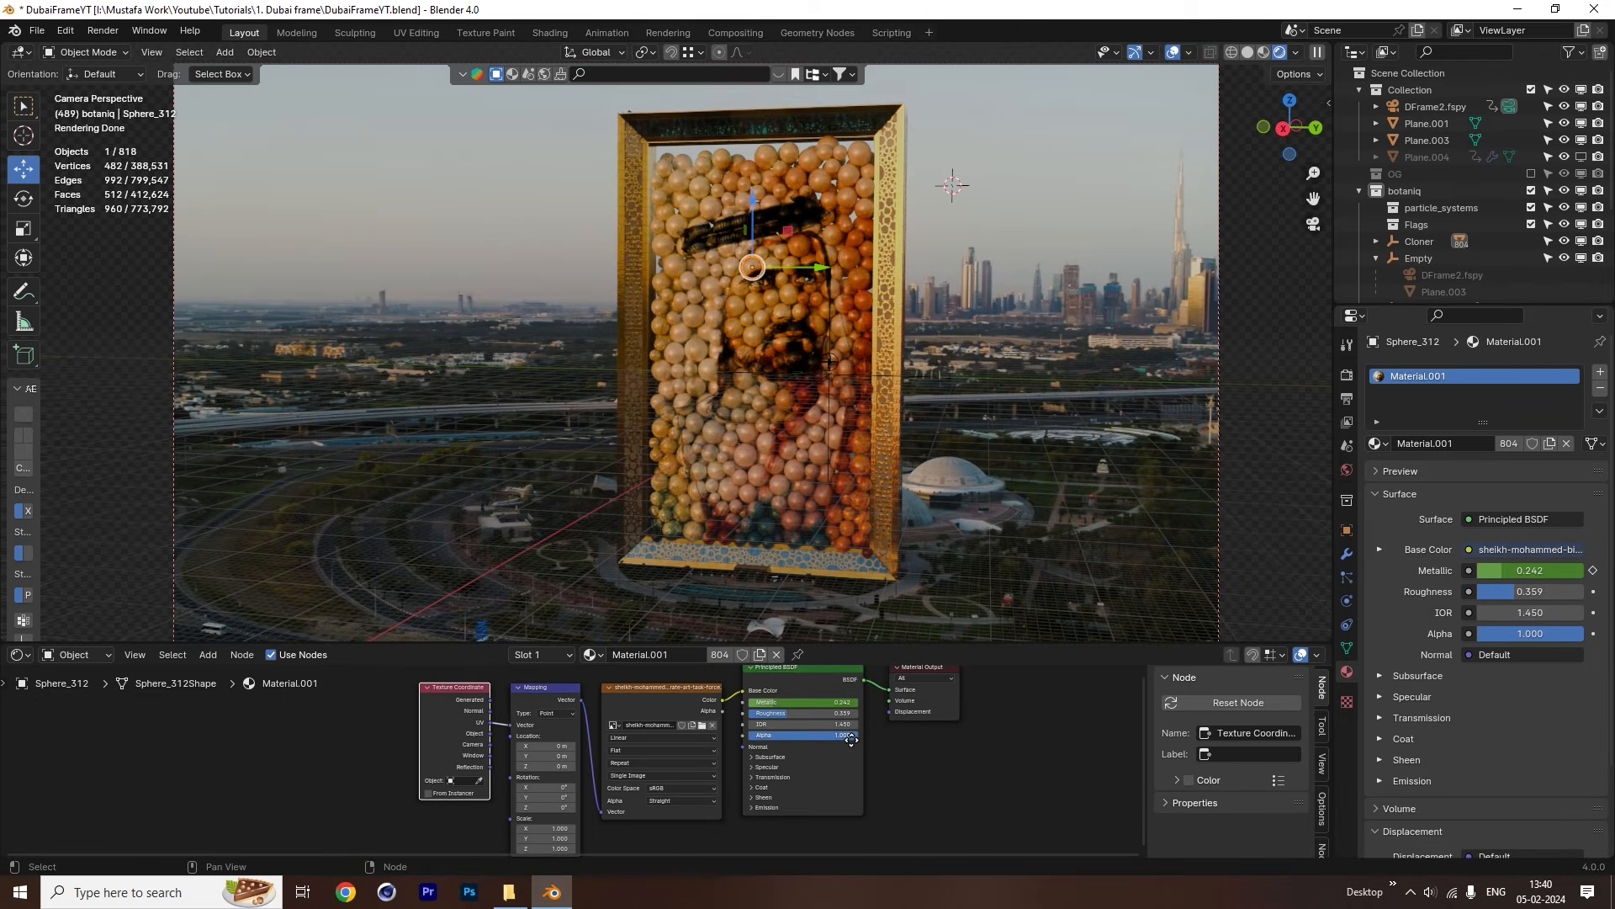
pyautogui.scroll(2, 644, 768)
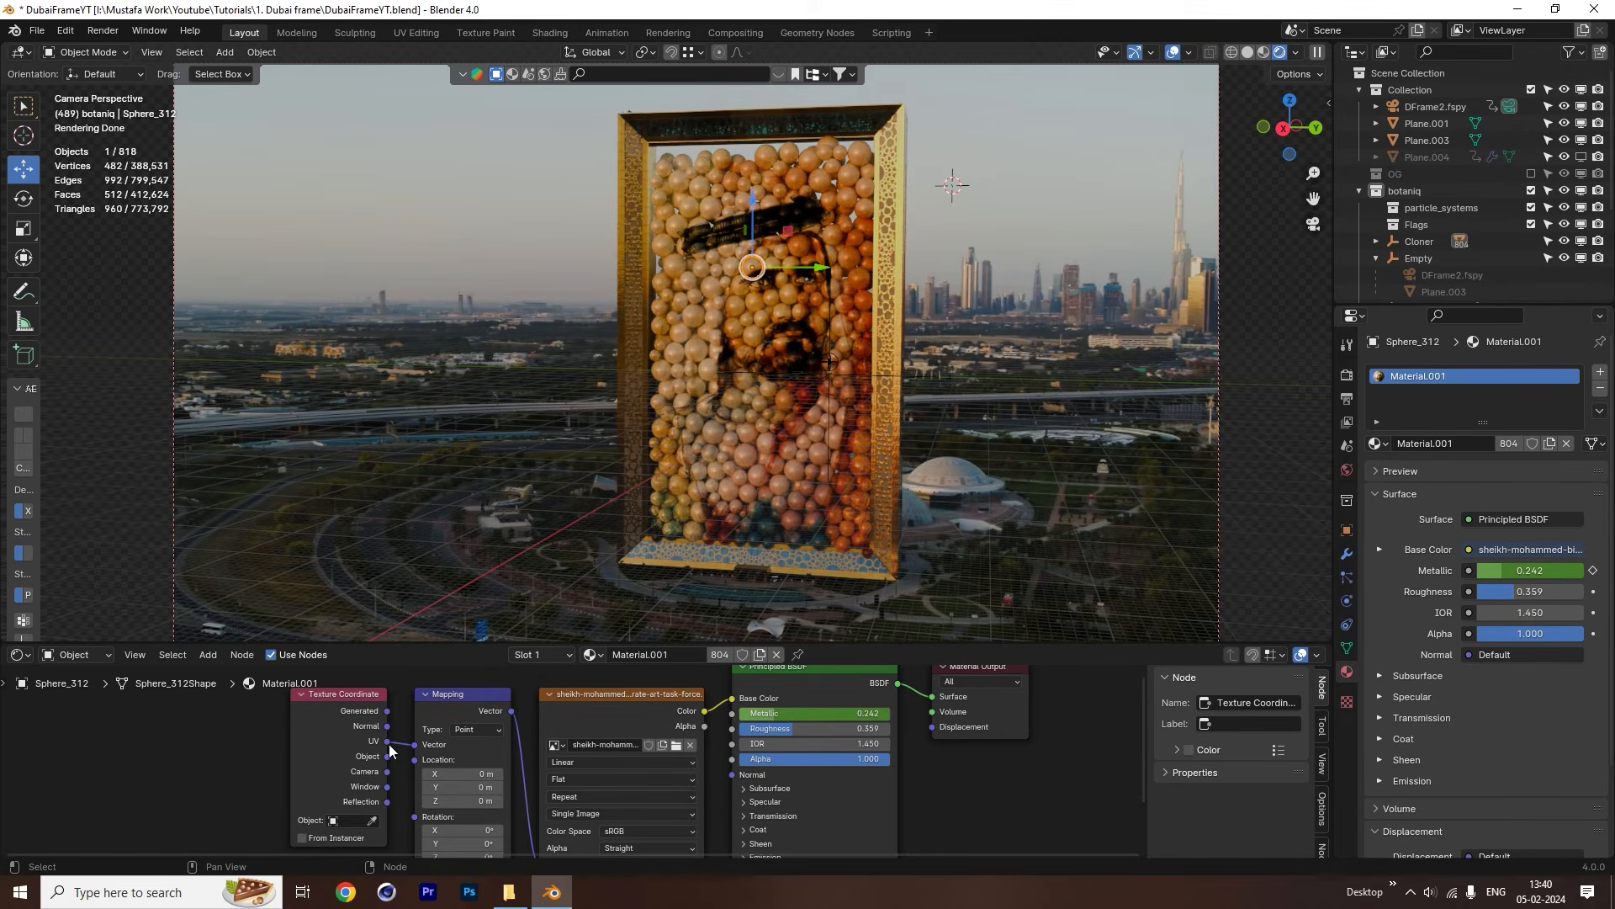
# Try Link Materials on a single sphere in the portrait's headband and undo that link.
pyautogui.click(786, 381)
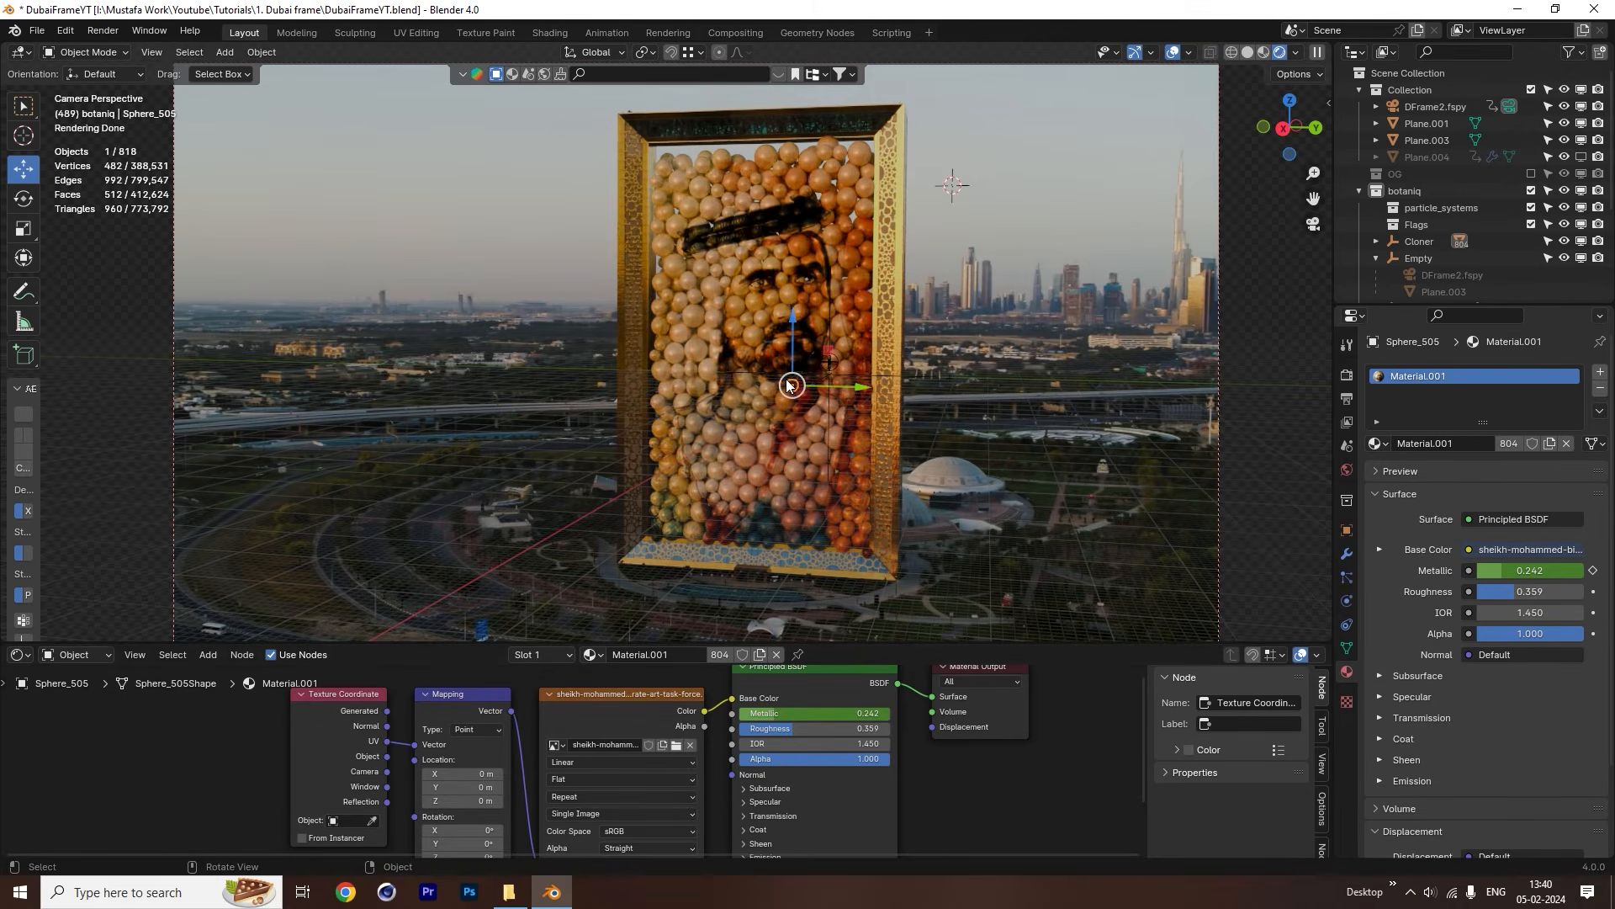
pyautogui.click(758, 299)
pyautogui.click(772, 240)
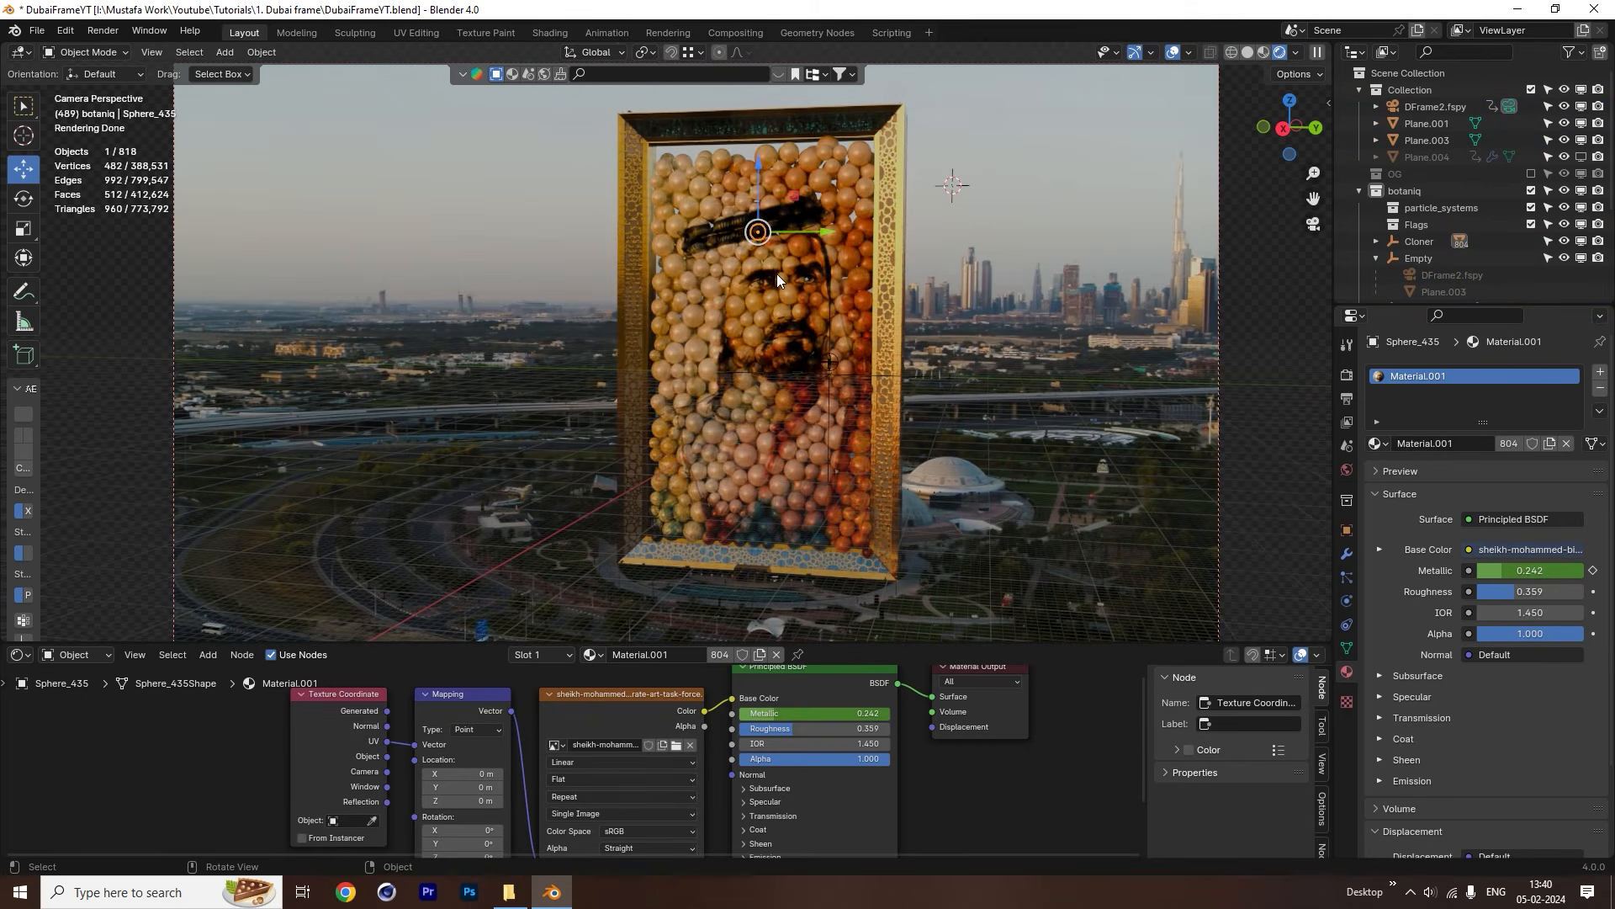
pyautogui.hotkey('ctrl', 'l')
pyautogui.rightClick(755, 237)
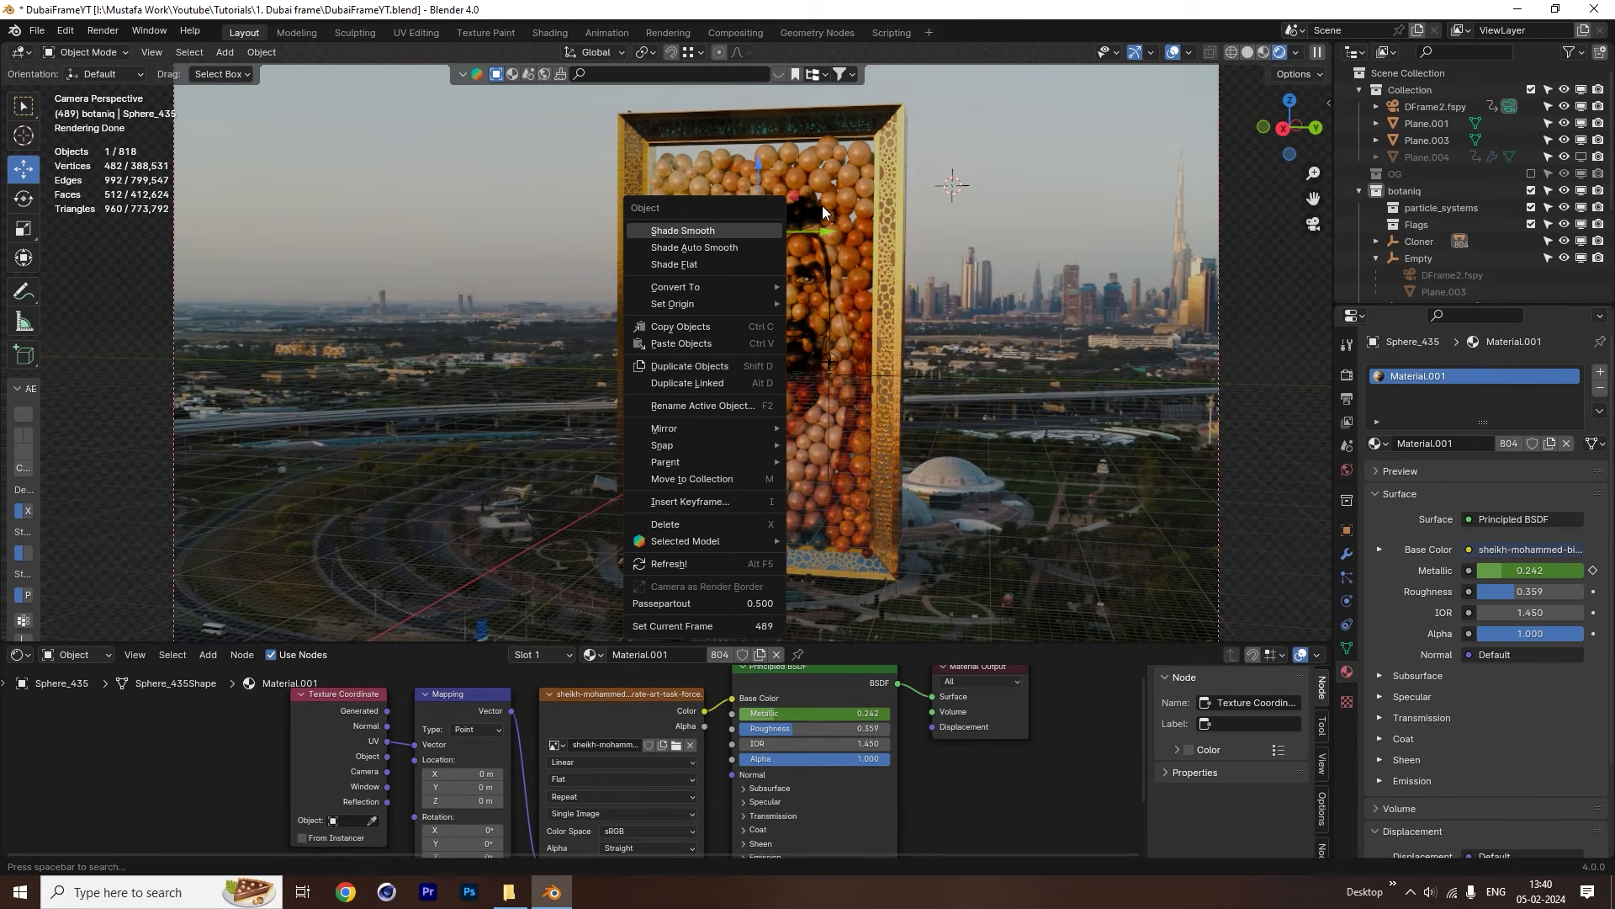
pyautogui.click(754, 231)
pyautogui.click(740, 229)
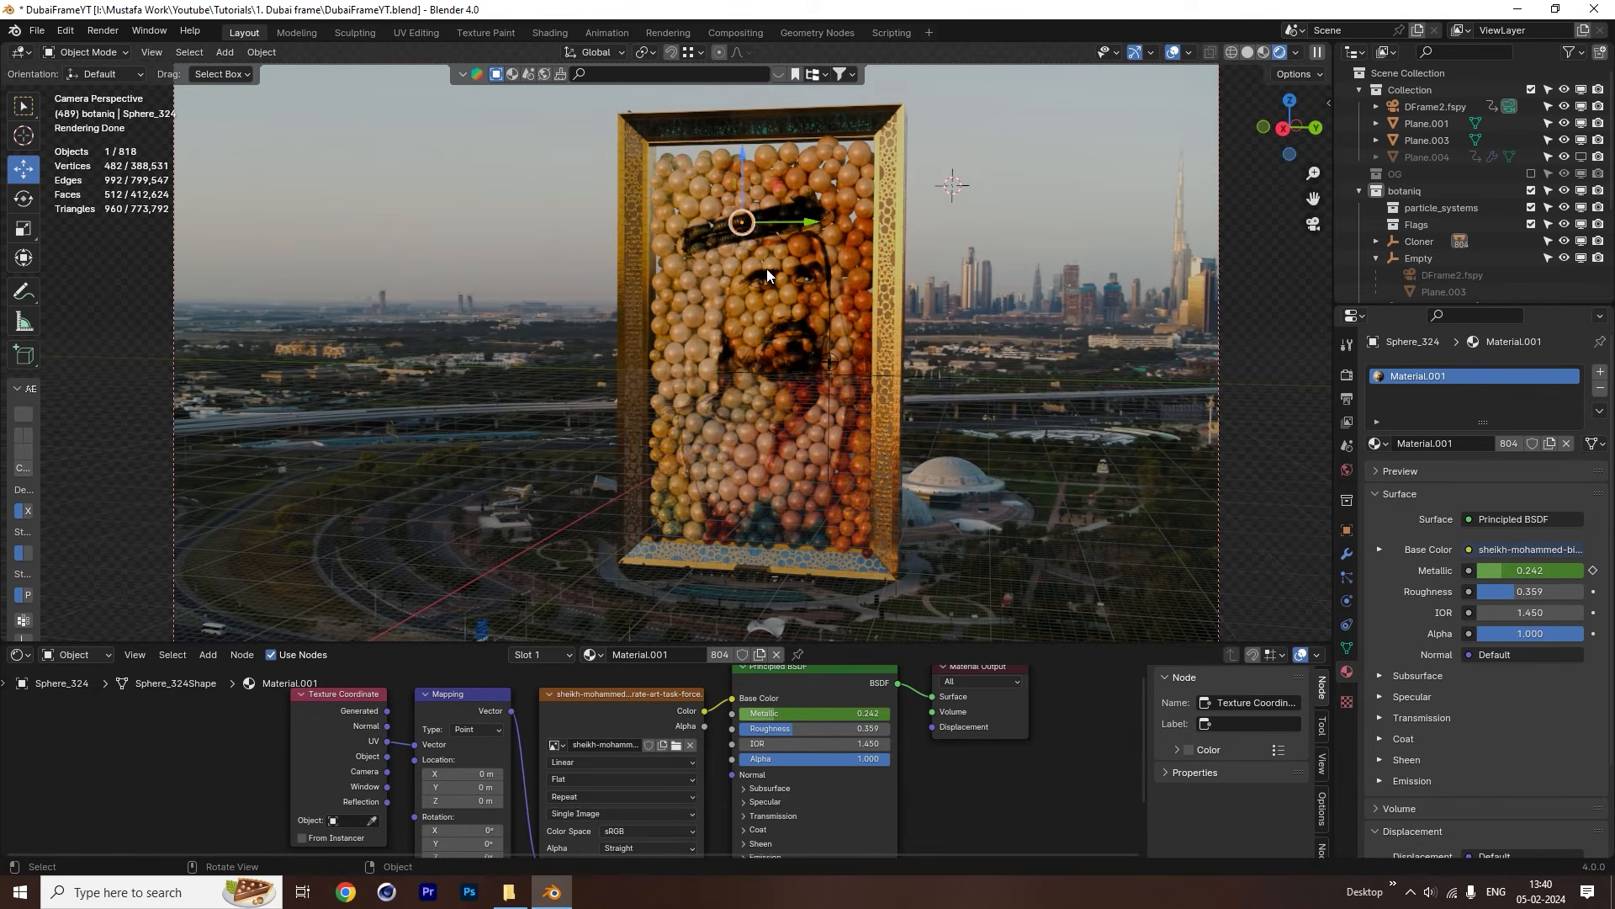
pyautogui.hotkey('ctrl', 'l')
pyautogui.moveTo(766, 270)
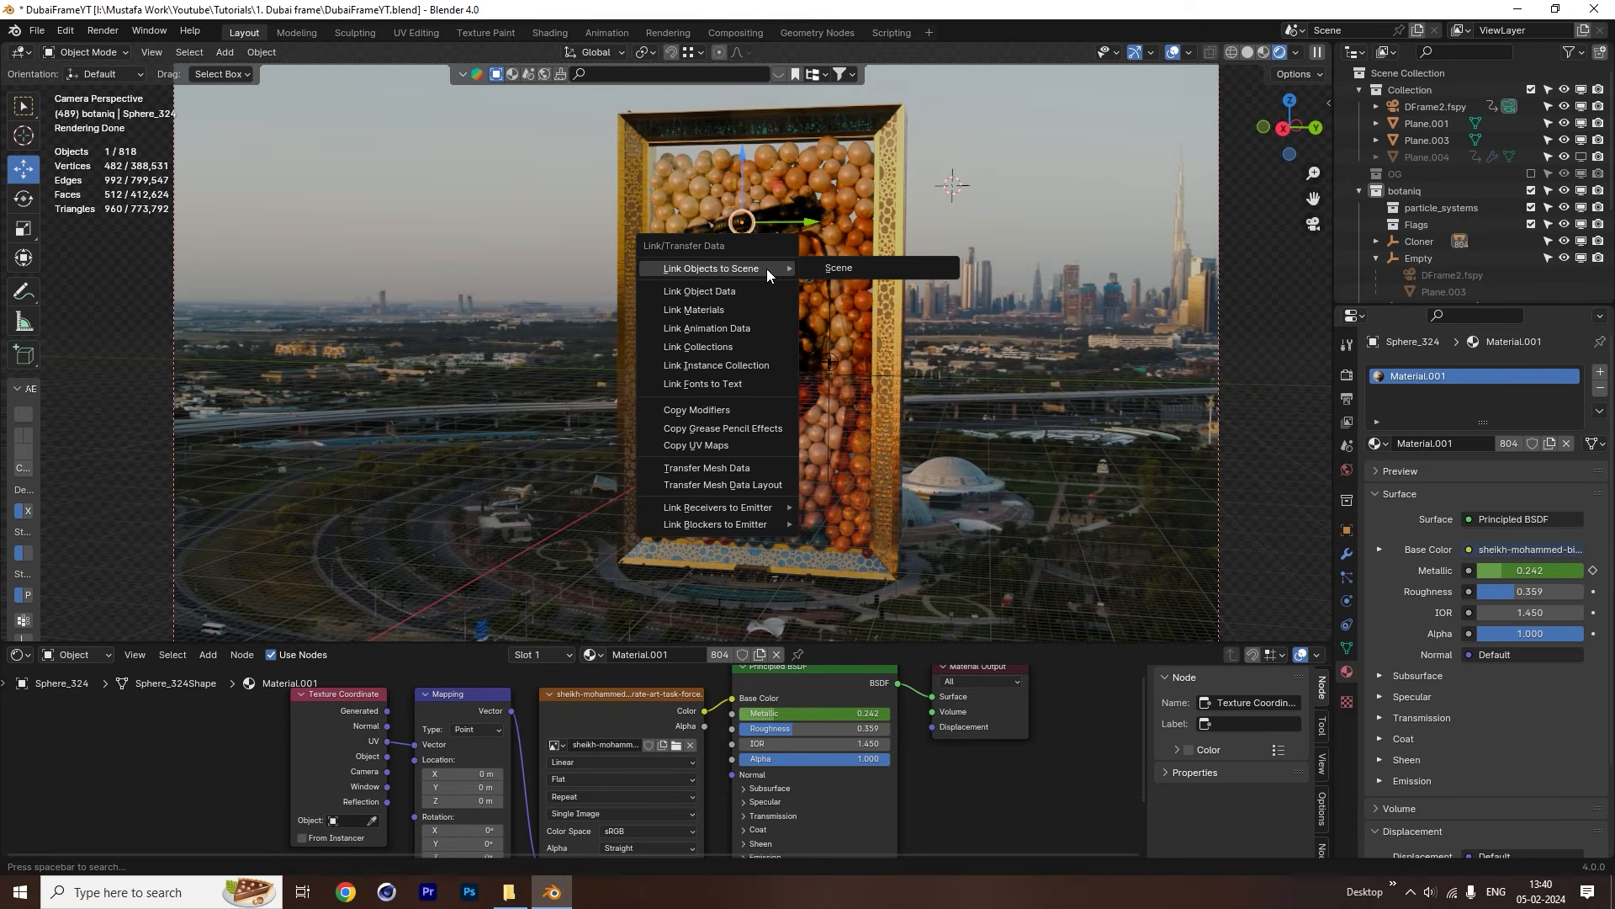
pyautogui.click(733, 308)
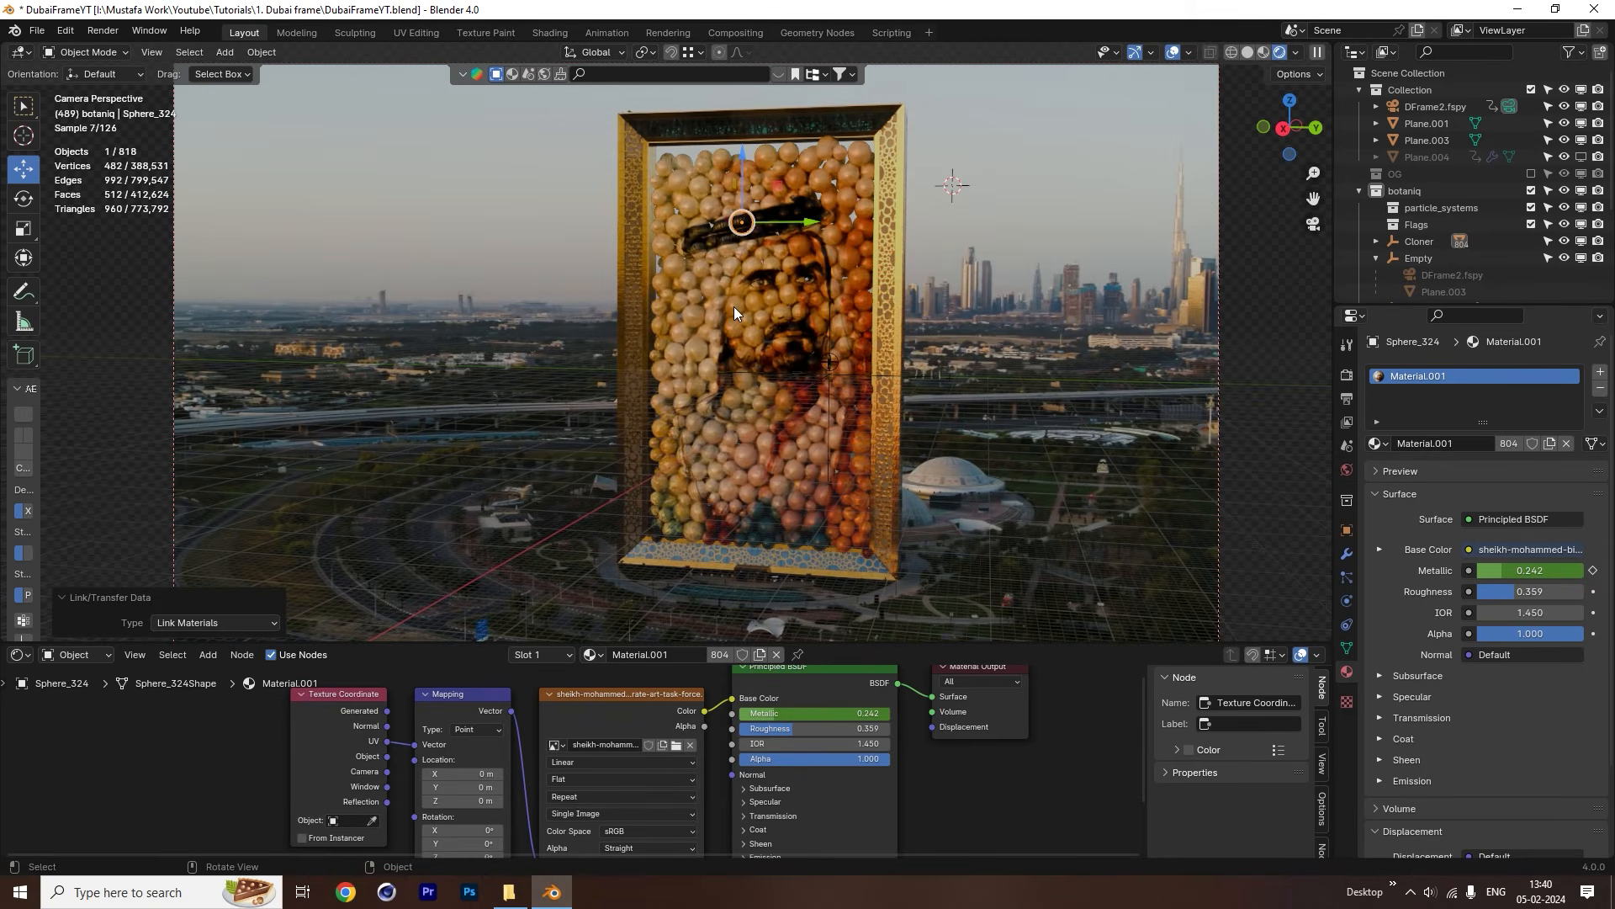
pyautogui.hotkey('ctrl', 'z')
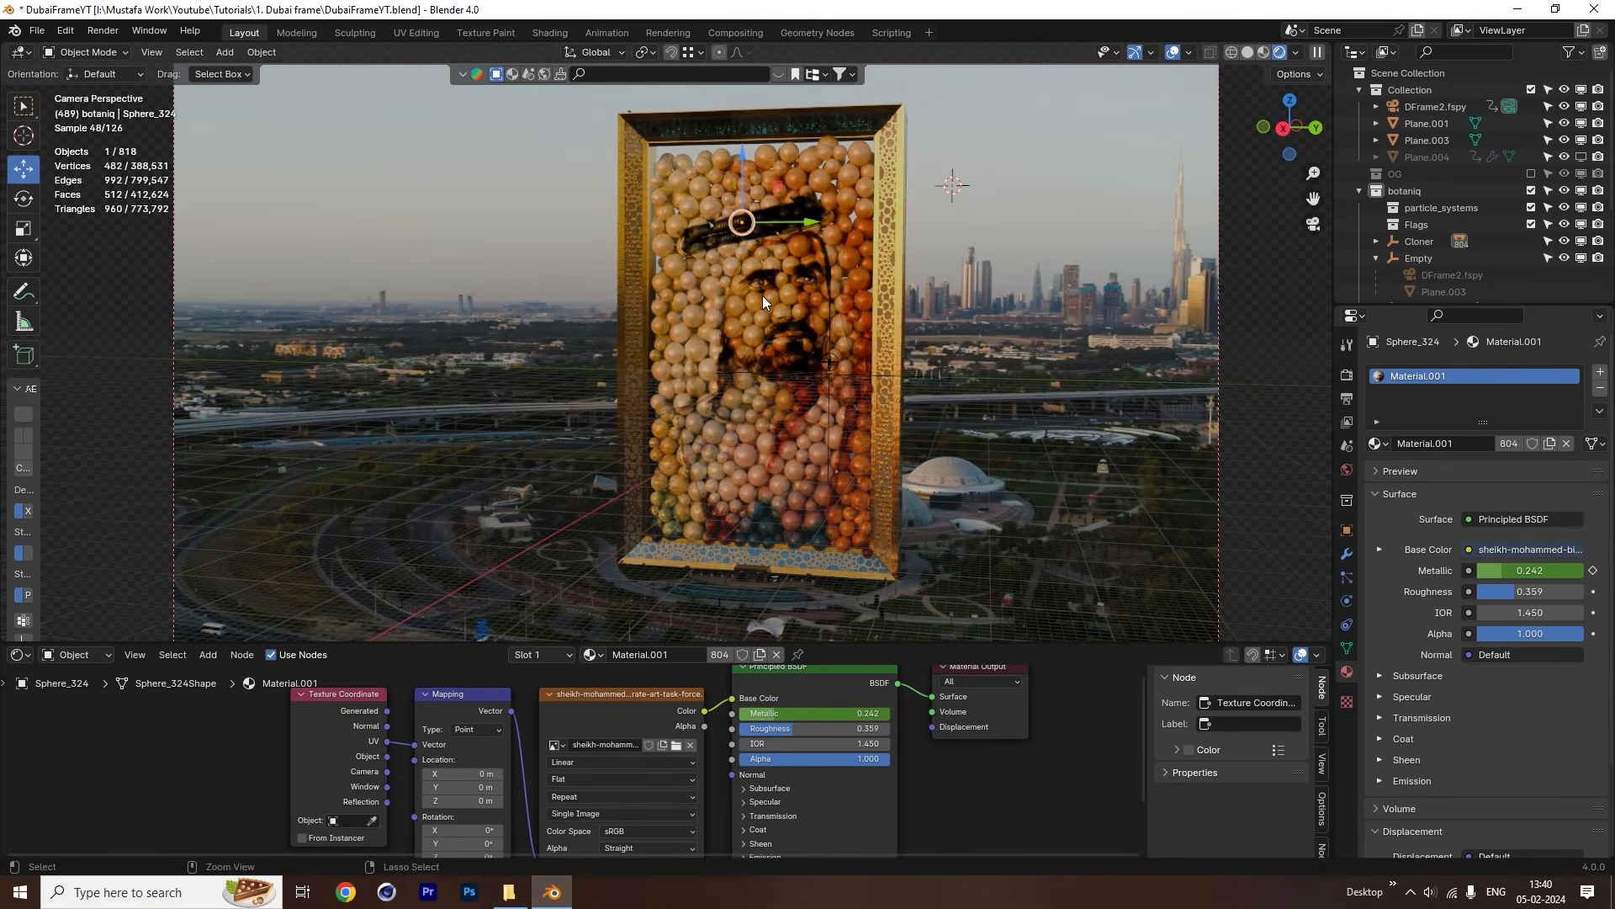
pyautogui.hotkey('ctrl', 'l')
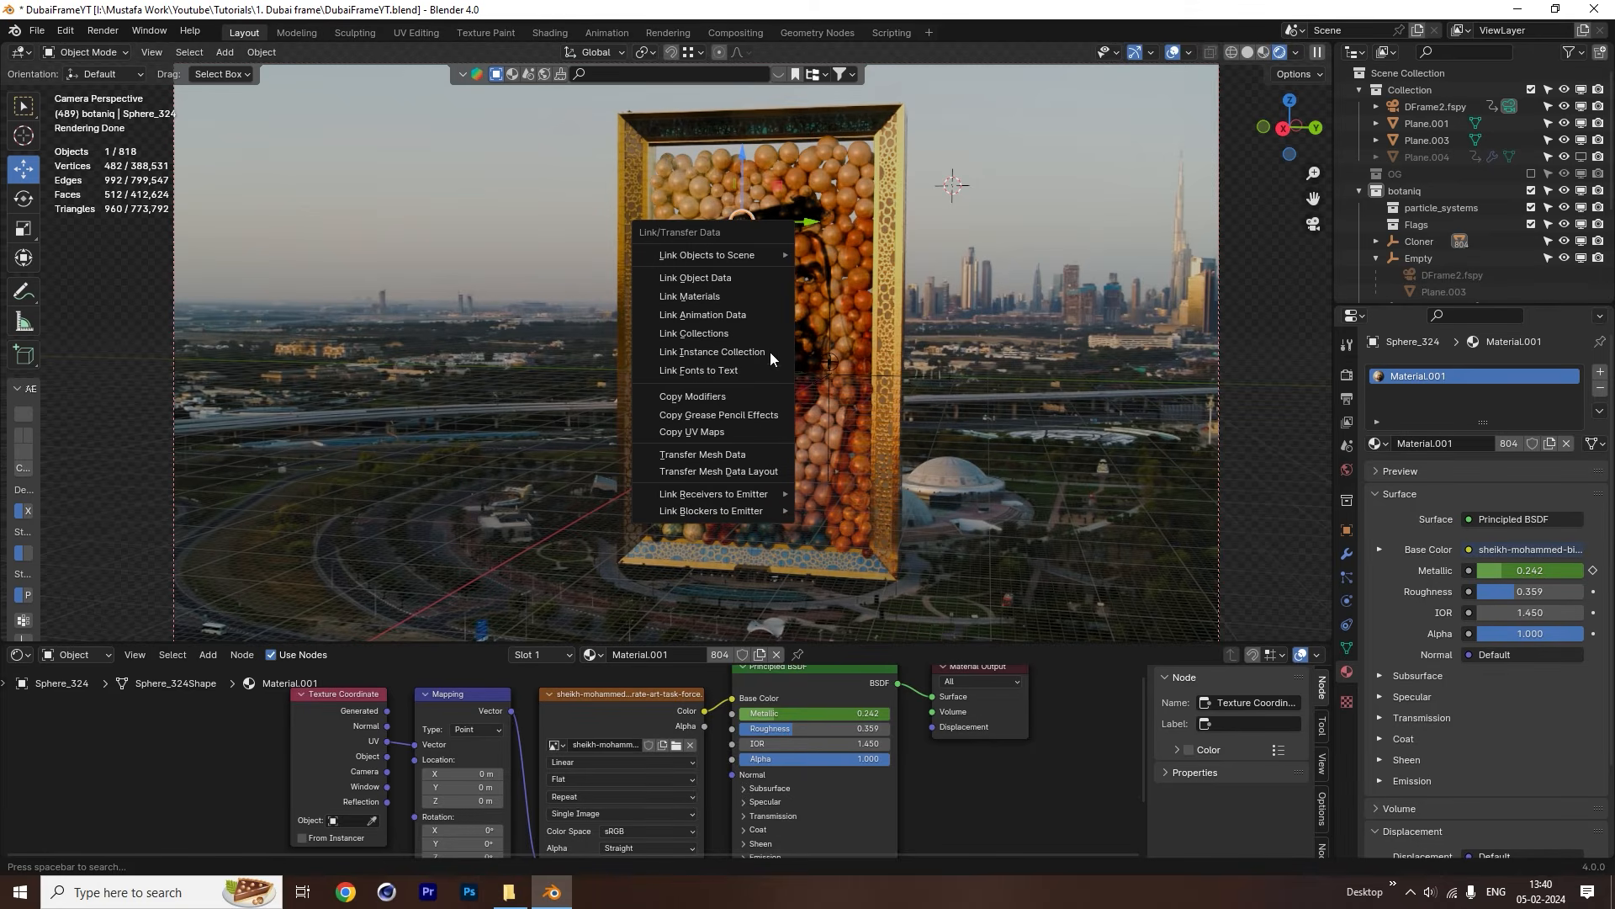
# Select all spheres that share the active sphere's material using Select Linked by Material.
pyautogui.click(183, 53)
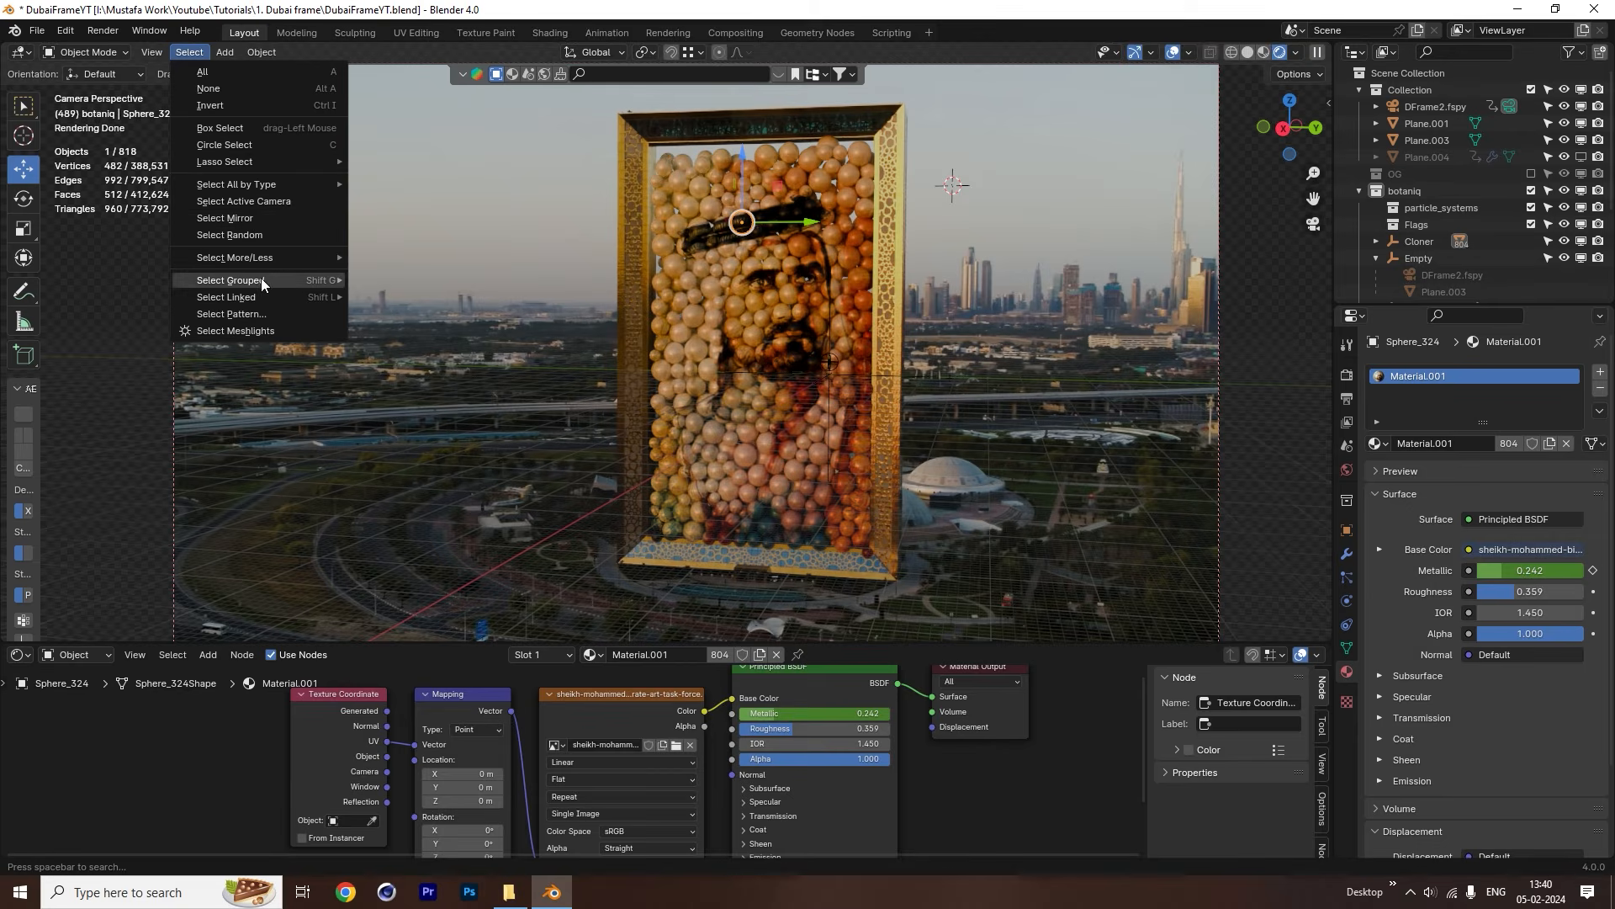
pyautogui.moveTo(265, 301)
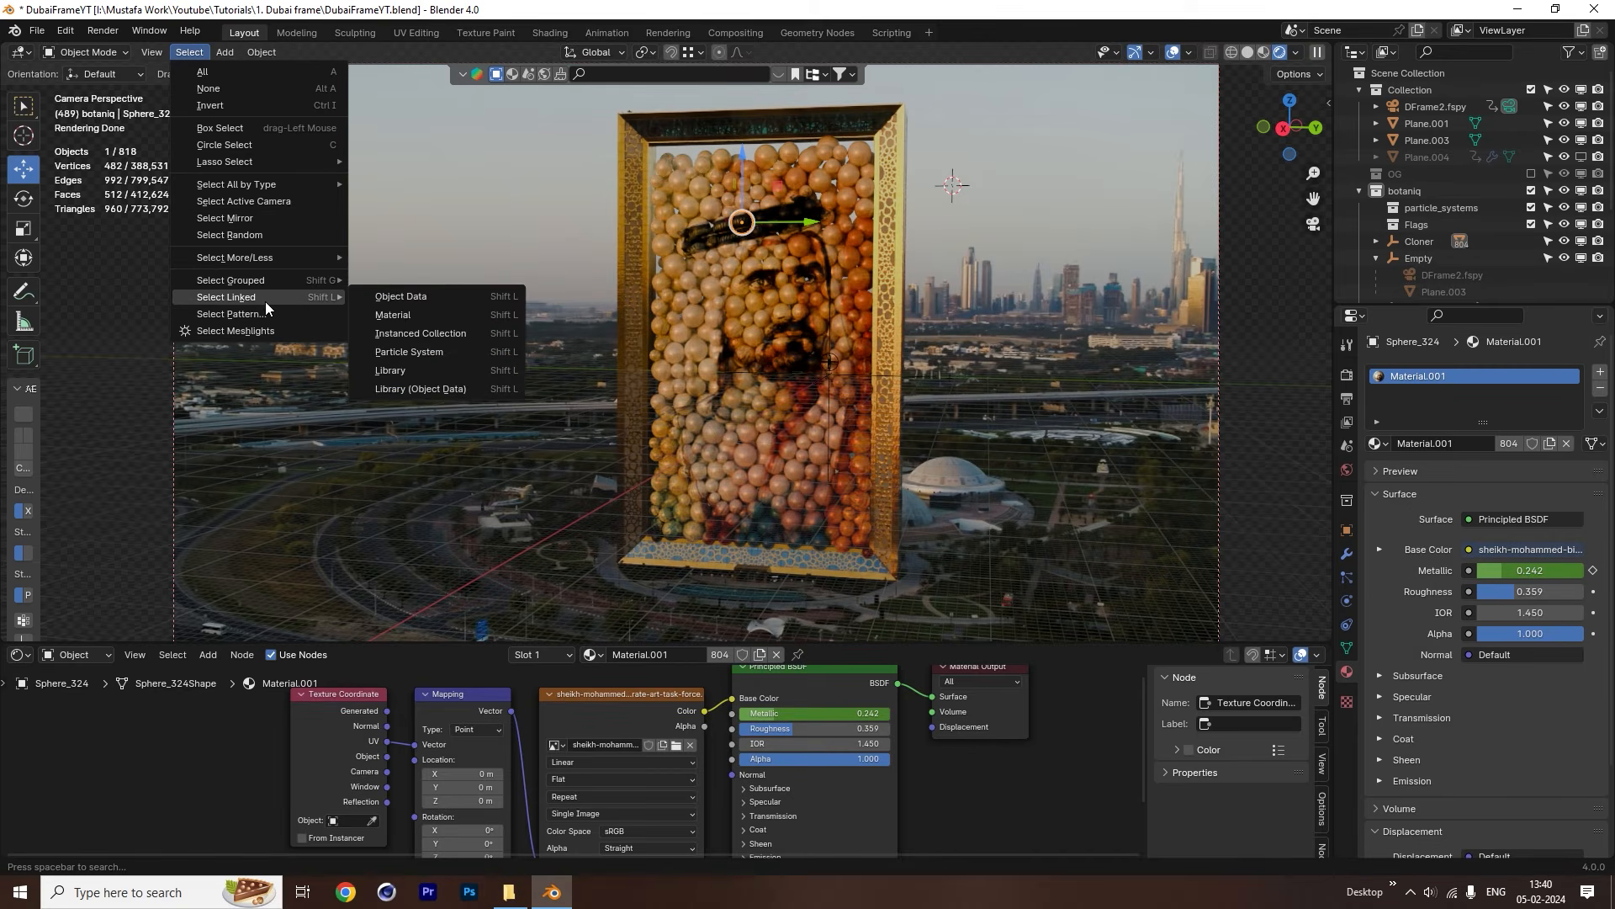
pyautogui.click(411, 317)
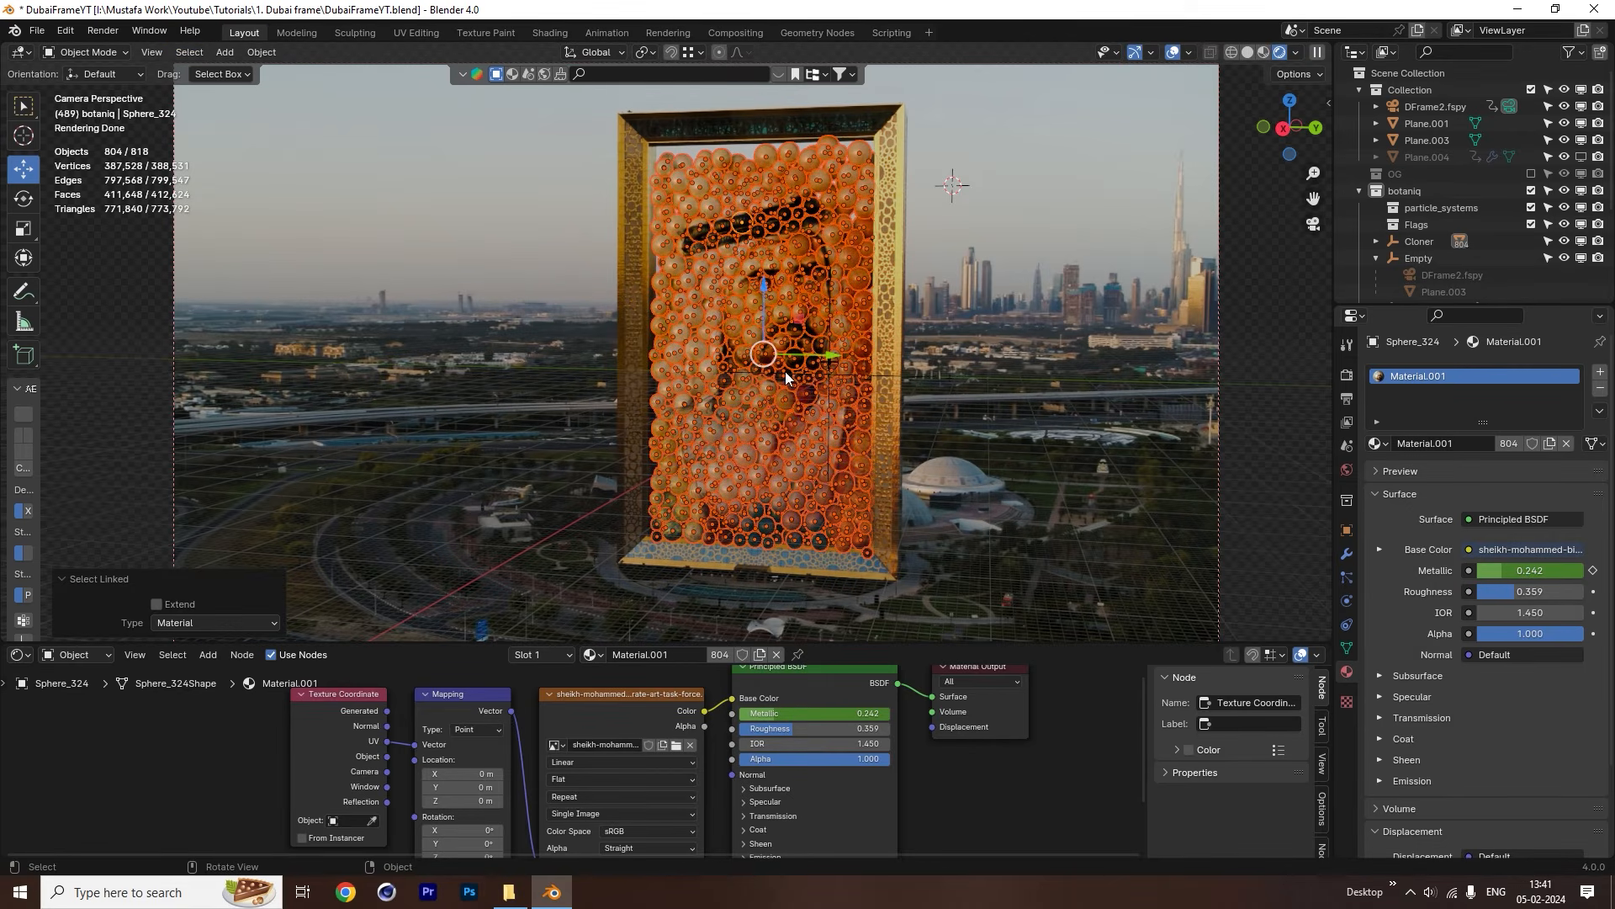
# Replace the spheres' base color image with Mona_Lisa_by_Leonardo_da_Vinci_from_C2RMF_retouched.jpg from the Downloads folder, and deselect everything.
pyautogui.click(677, 747)
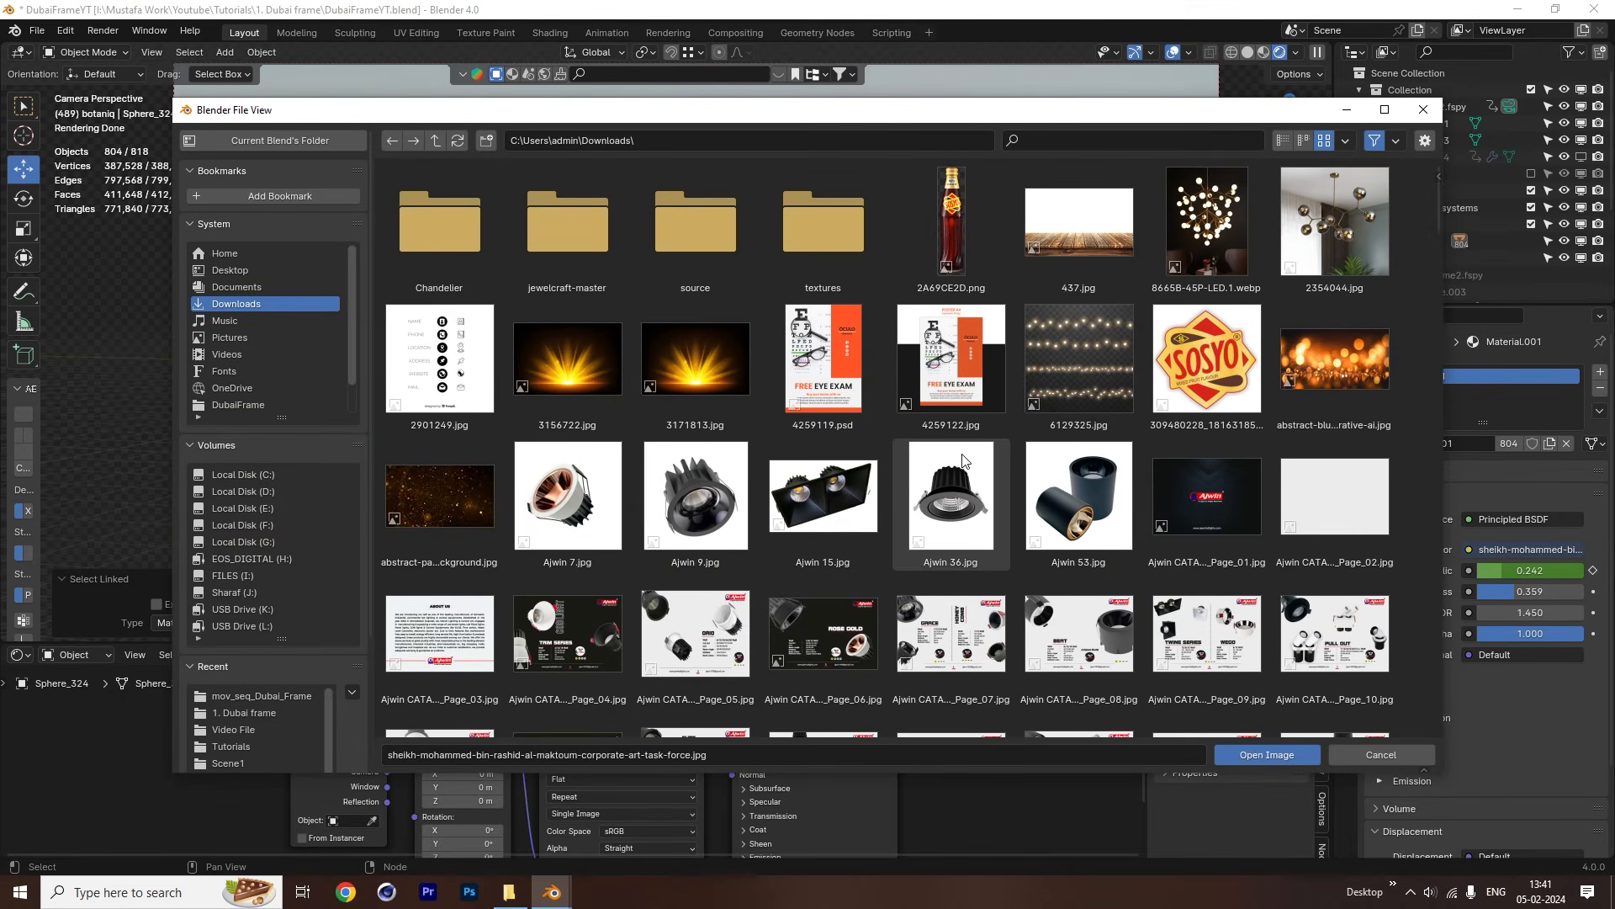
pyautogui.scroll(-2, 972, 467)
pyautogui.scroll(1, 976, 478)
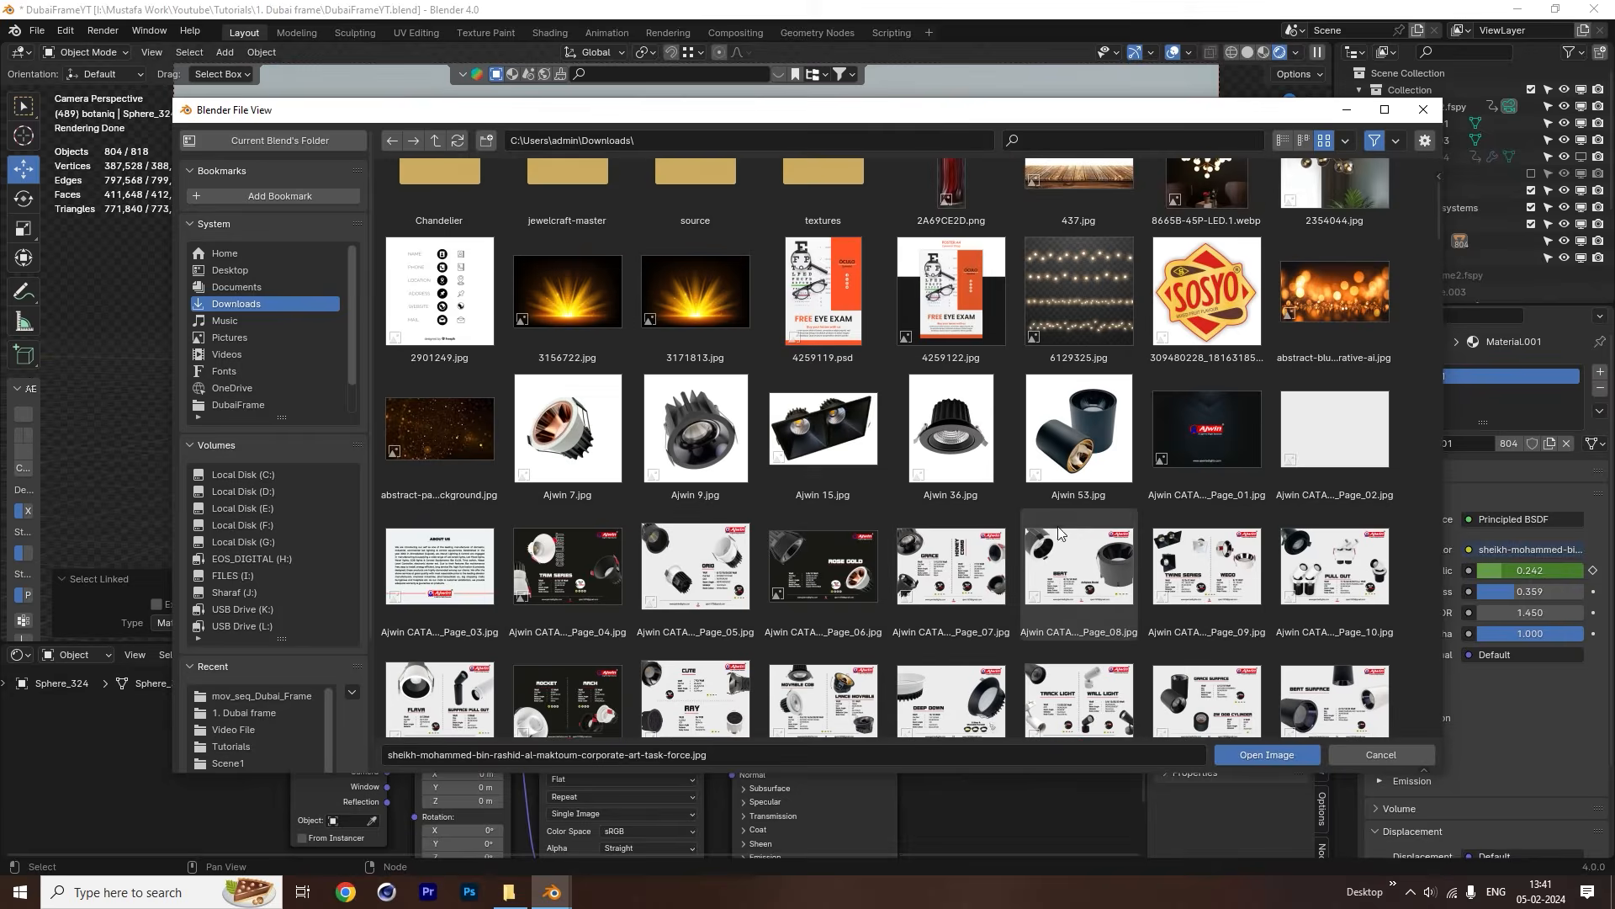
pyautogui.scroll(-3, 1291, 396)
pyautogui.moveTo(1439, 229); pyautogui.dragTo(1417, 513)
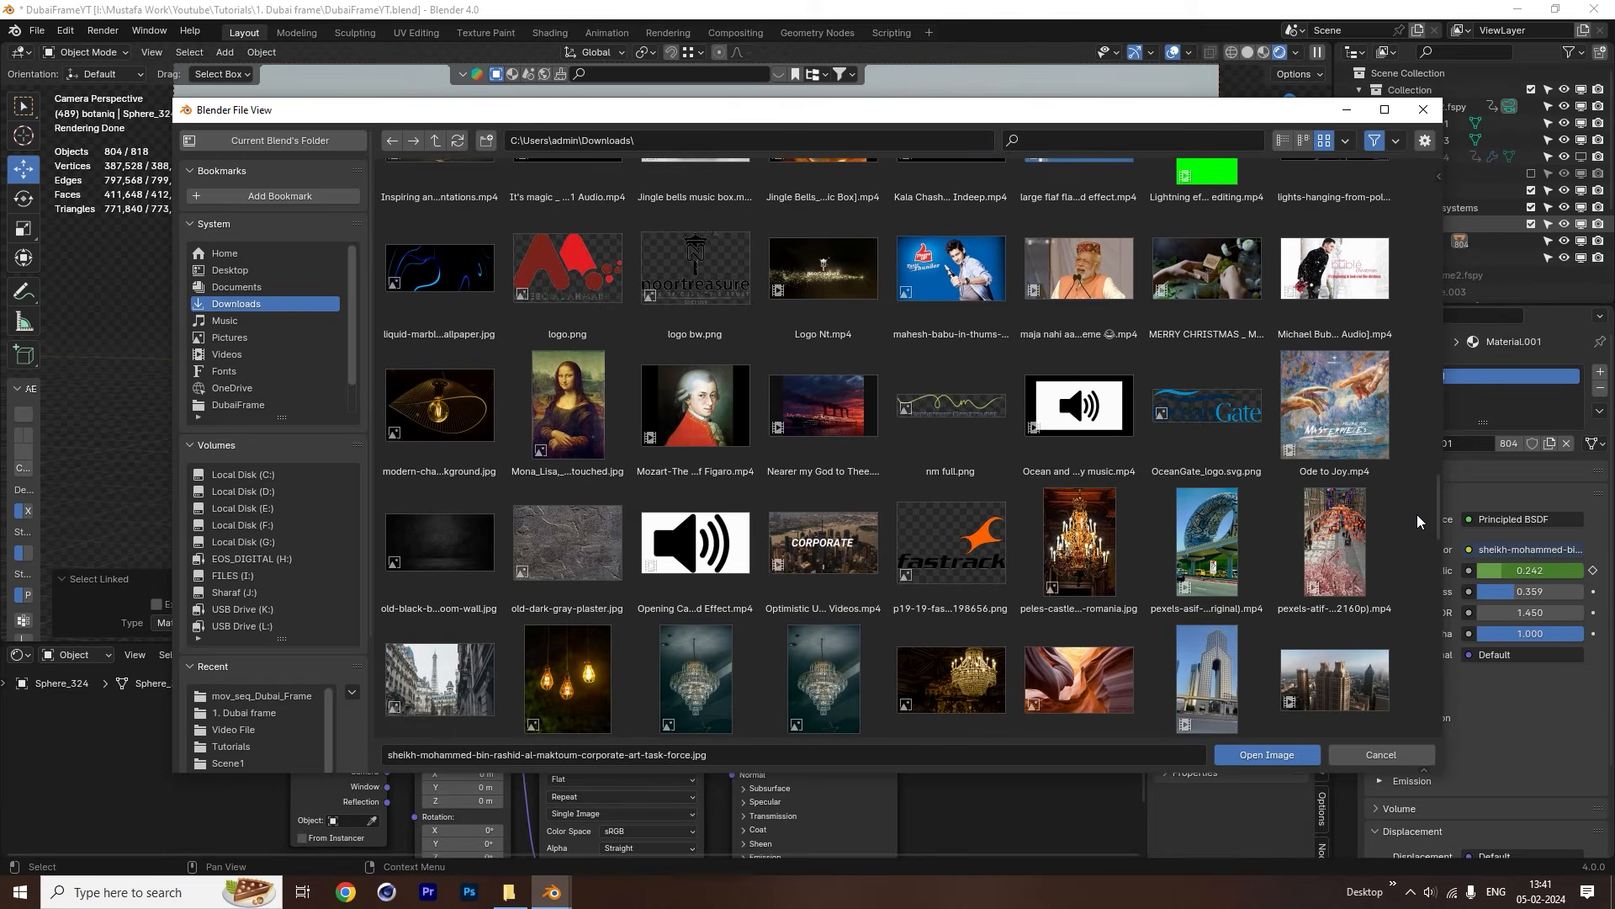
pyautogui.click(567, 401)
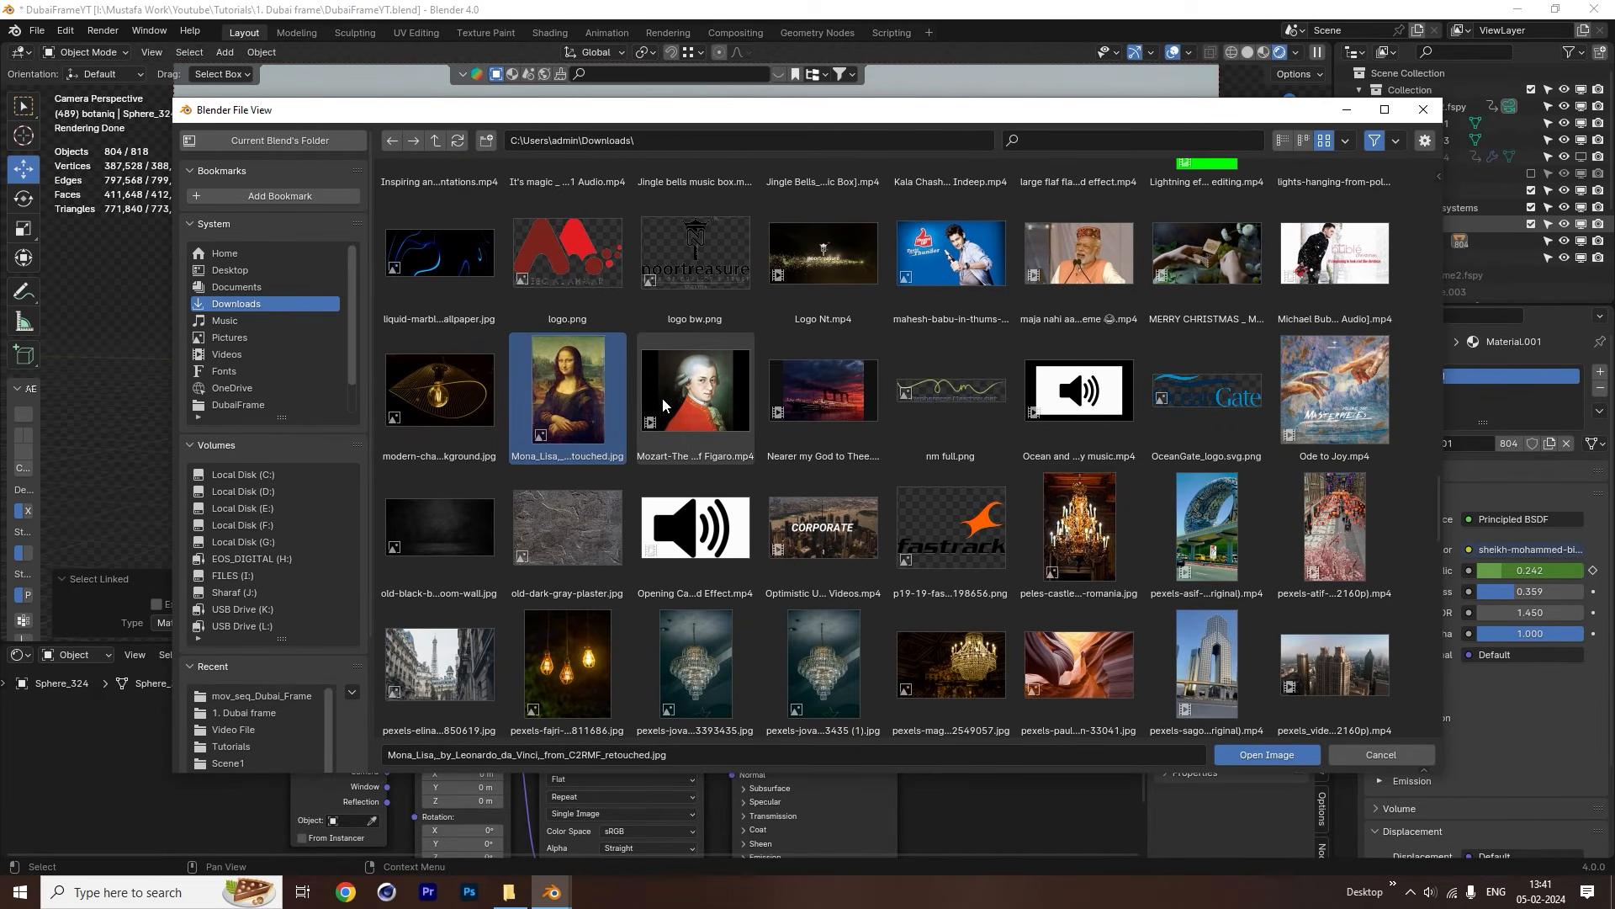
pyautogui.click(1255, 754)
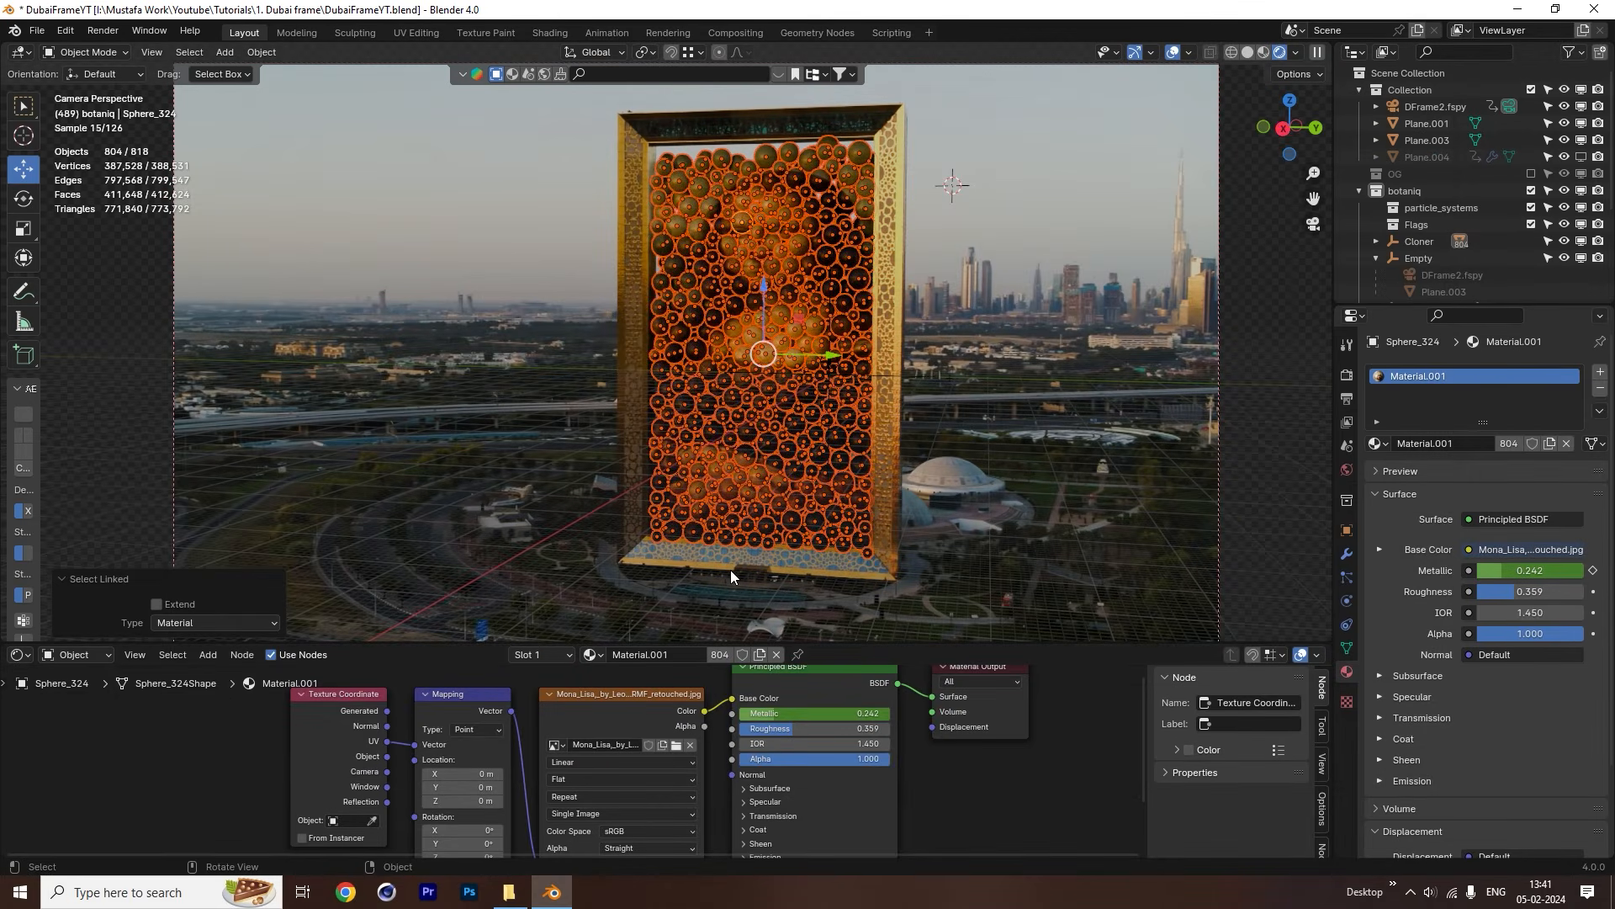
pyautogui.click(945, 200)
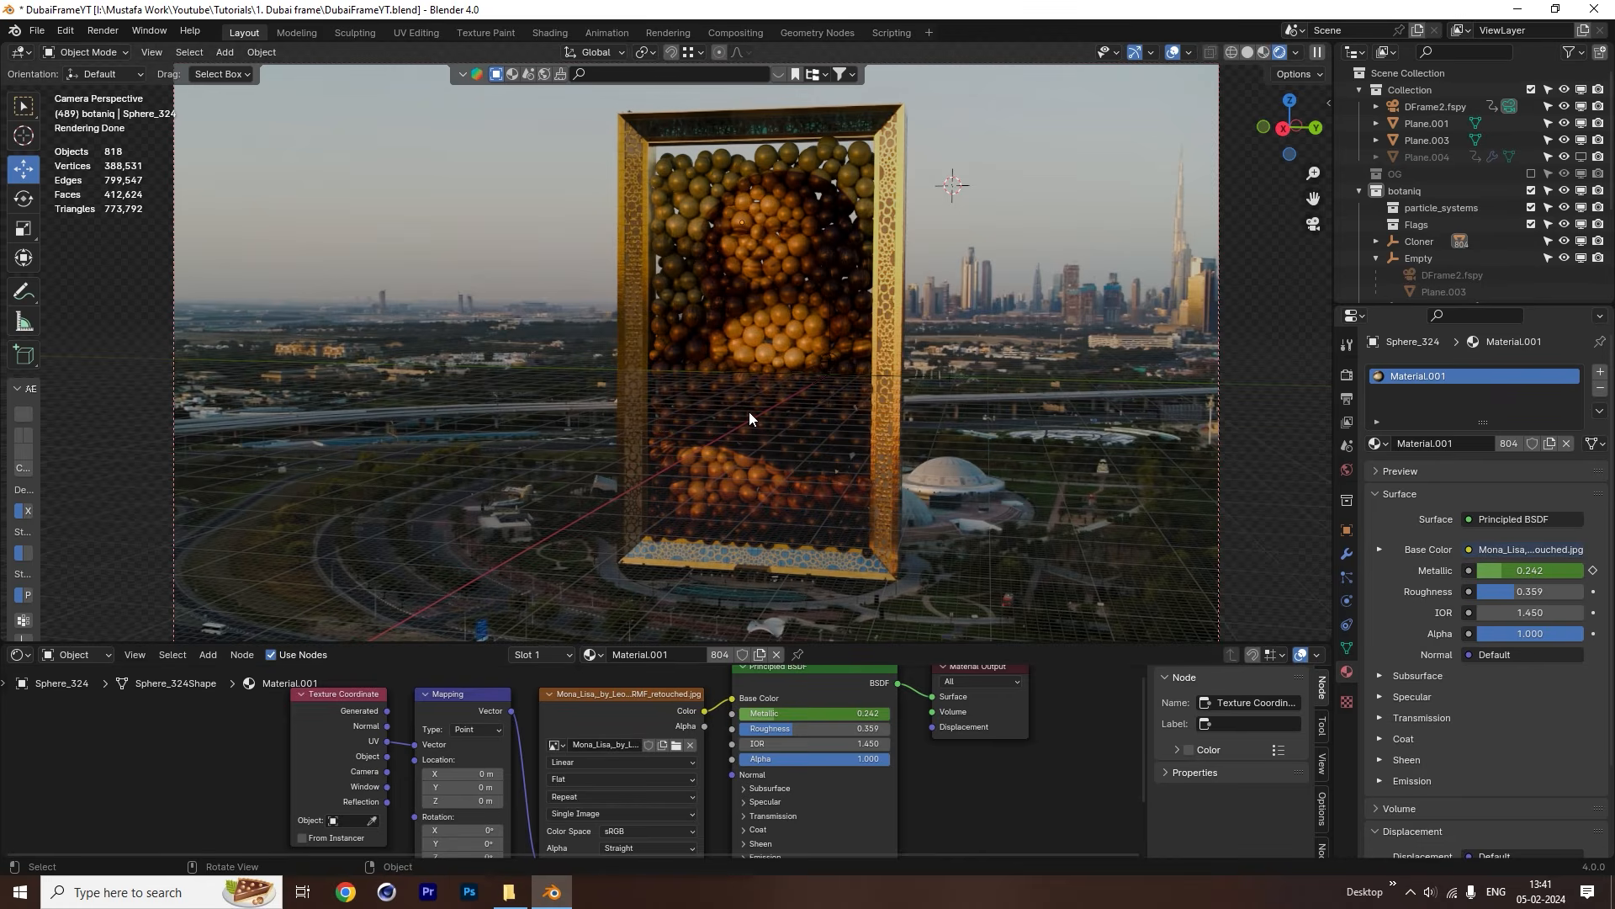
# Reselect all spheres sharing Material.001 from one sphere in the frame, and switch to the UV Editing workspace.
pyautogui.click(761, 335)
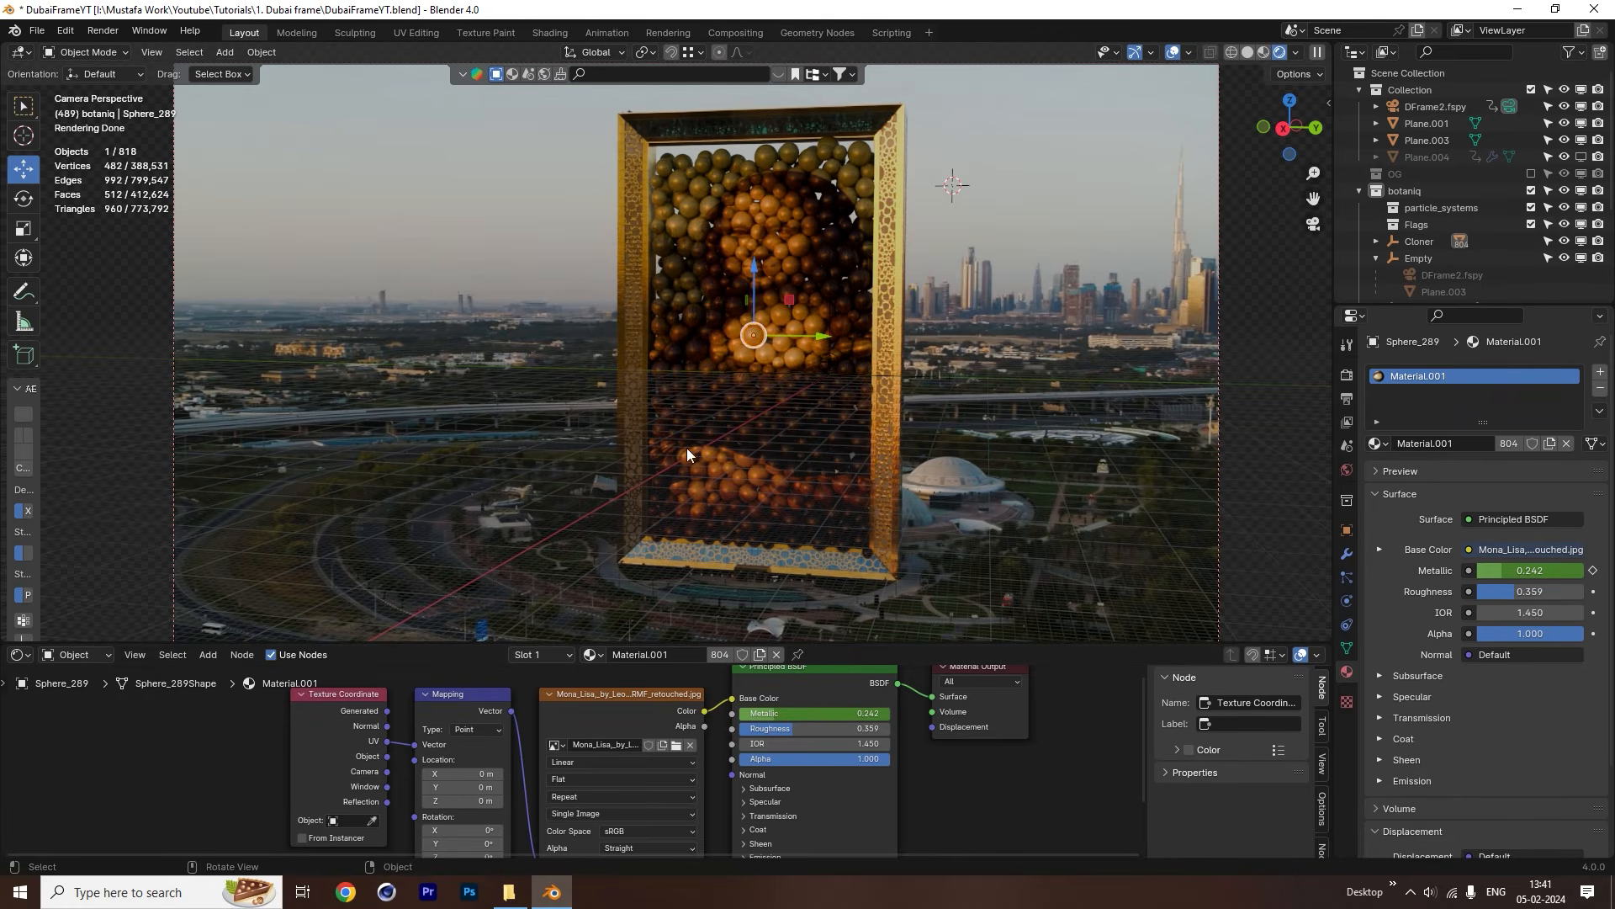
pyautogui.click(196, 53)
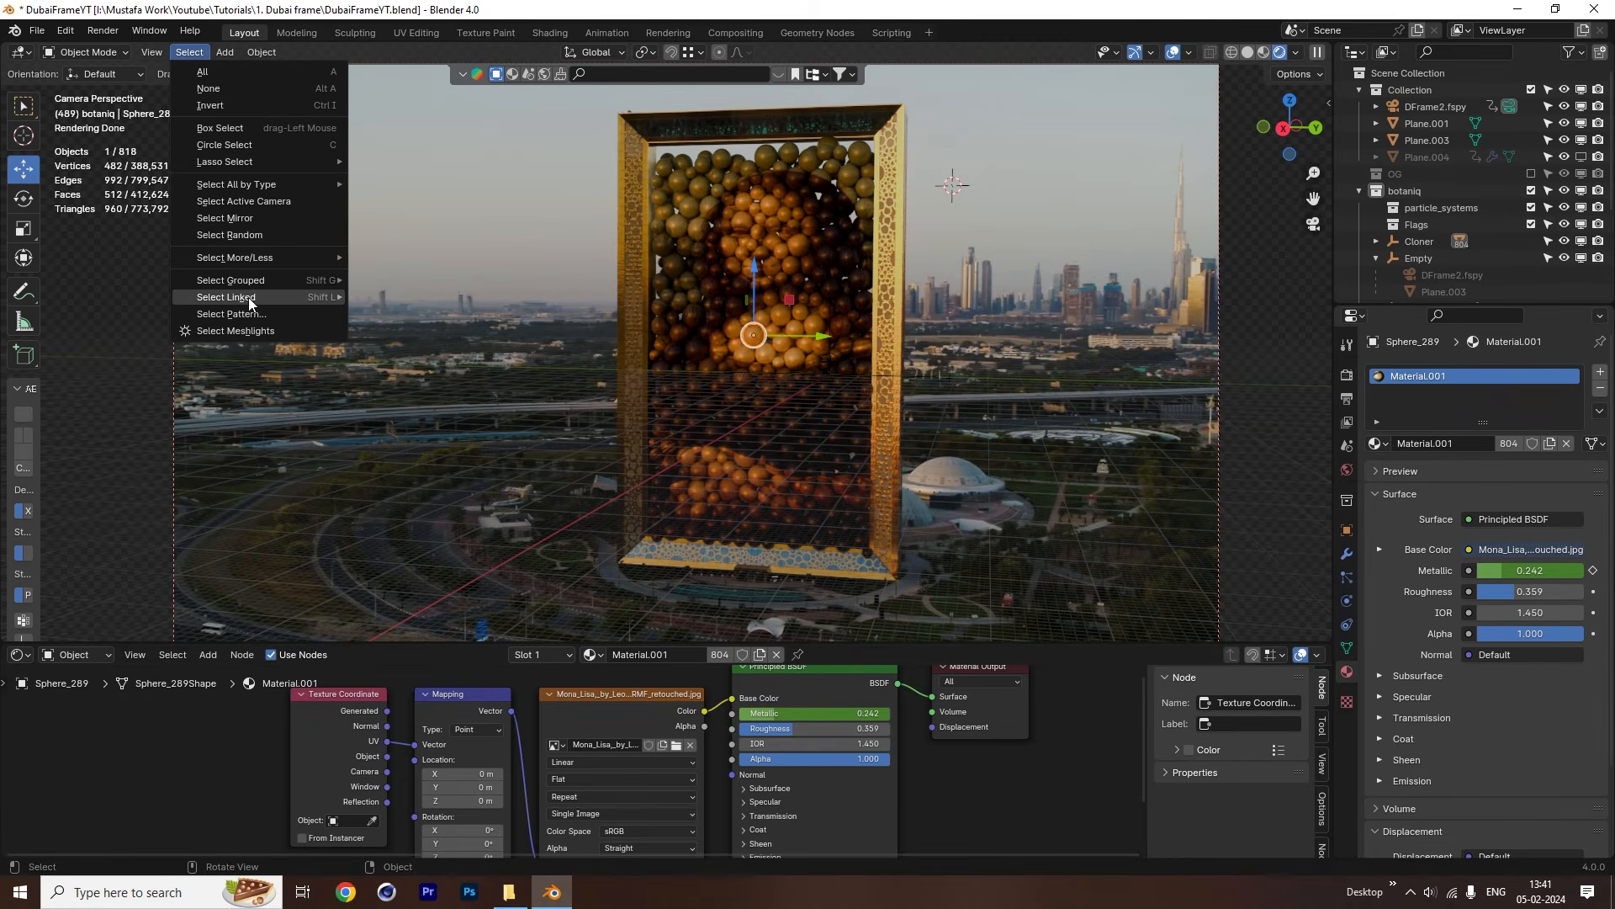
pyautogui.moveTo(320, 292)
pyautogui.click(406, 310)
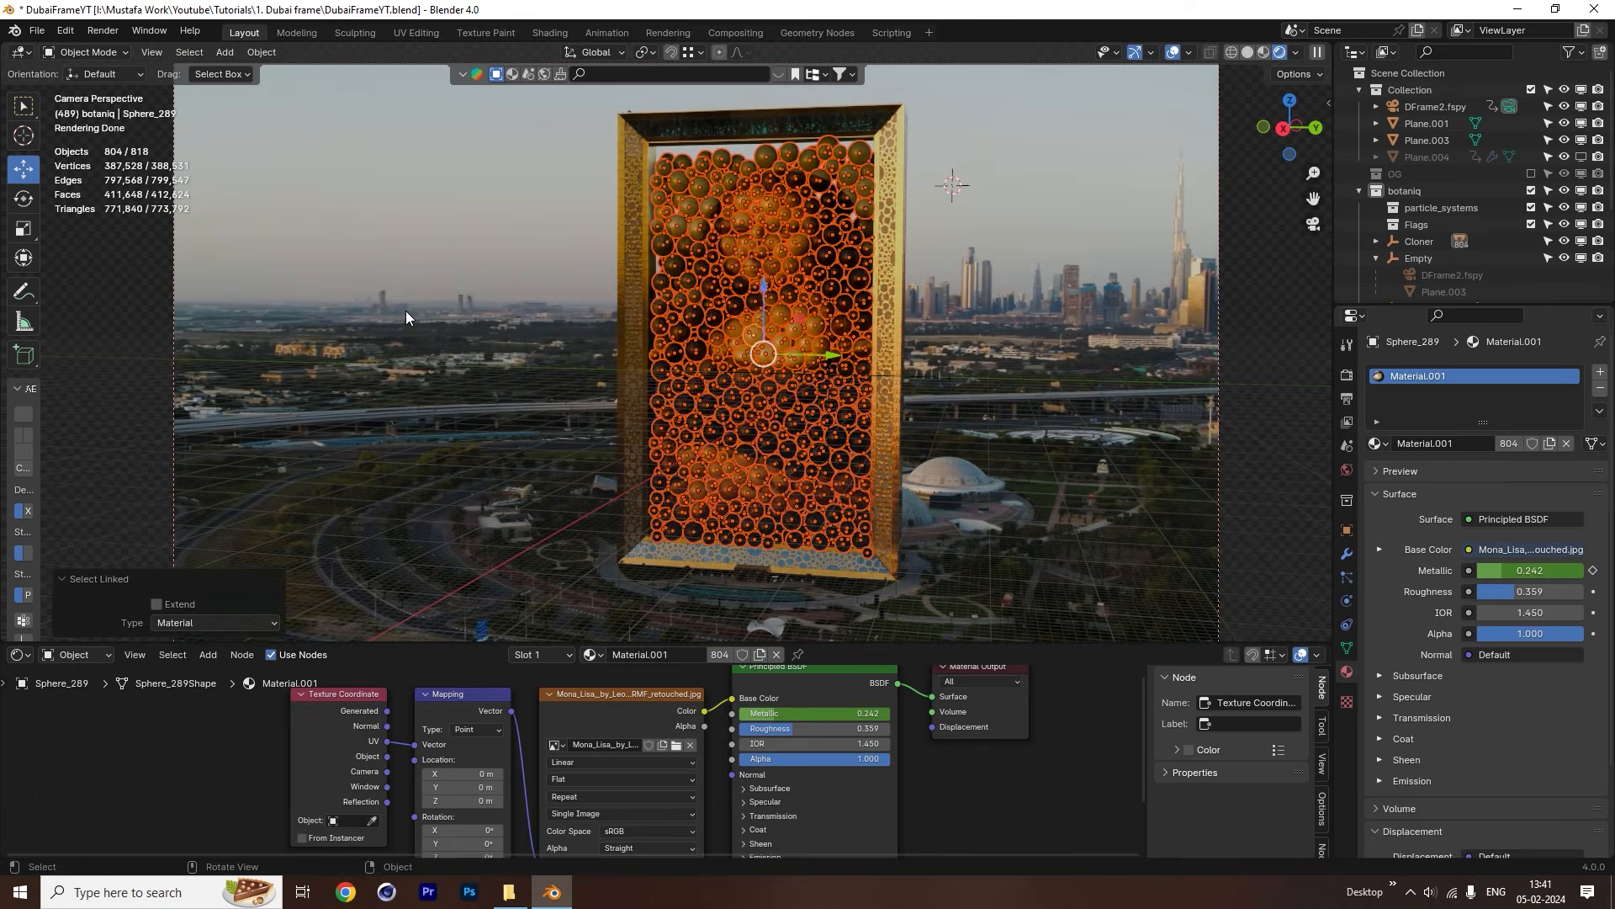
pyautogui.click(401, 35)
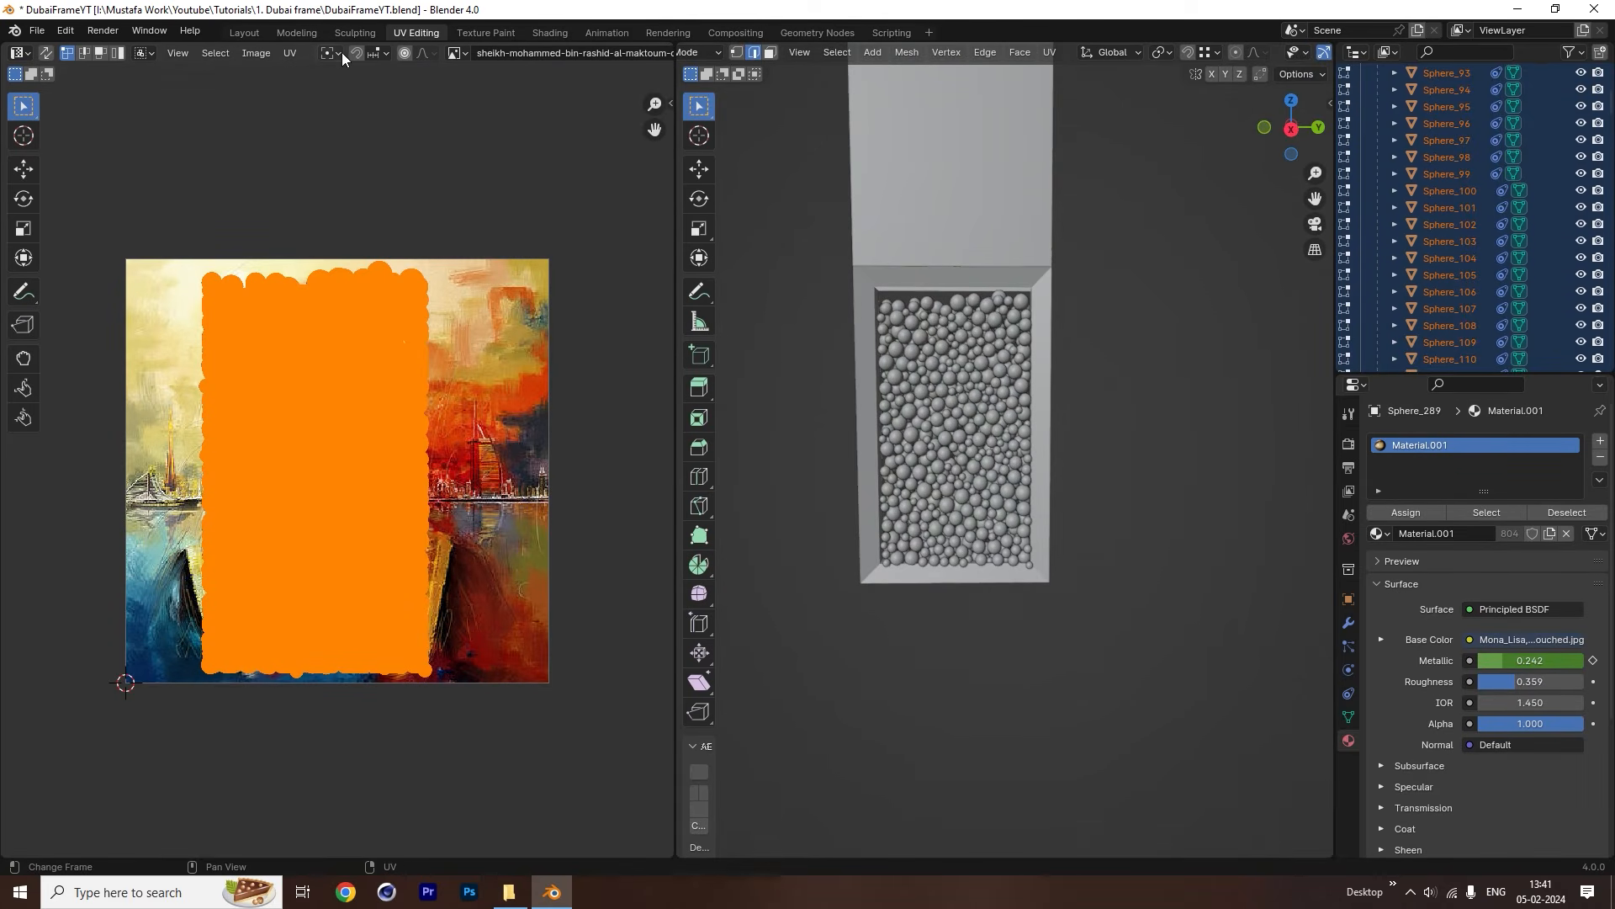
# Display the Mona_Lisa_by_Leonardo_da_Vinci_from_C2RMF_retouched.jpg image behind the spheres' UVs in the UV Editor, fitting the whole picture in view.
pyautogui.click(455, 53)
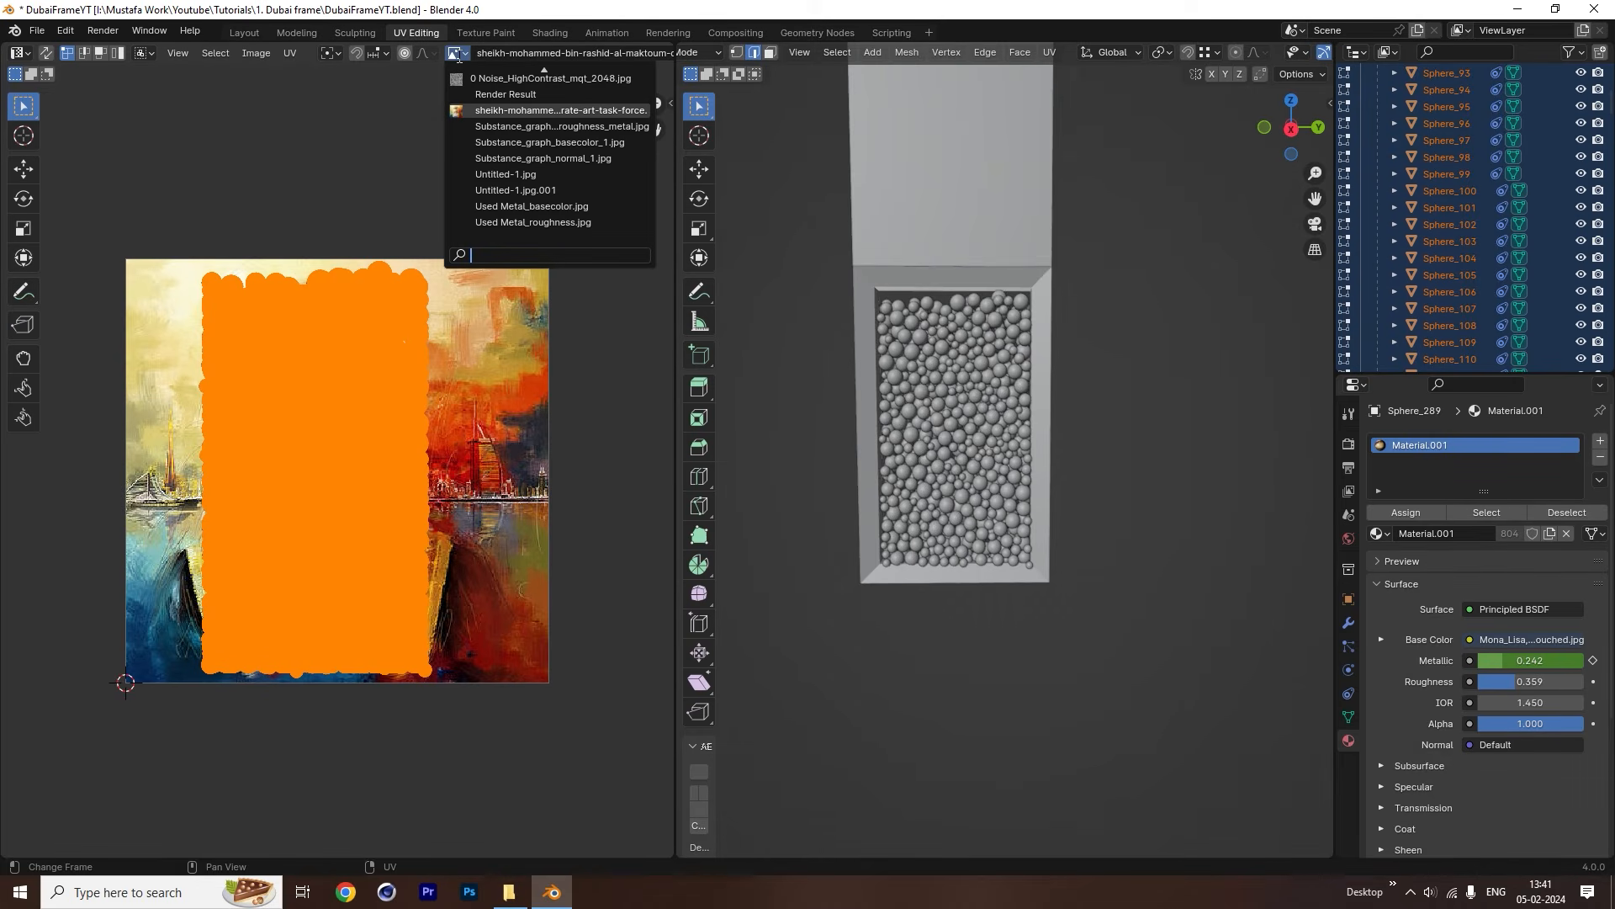
pyautogui.write('mo')
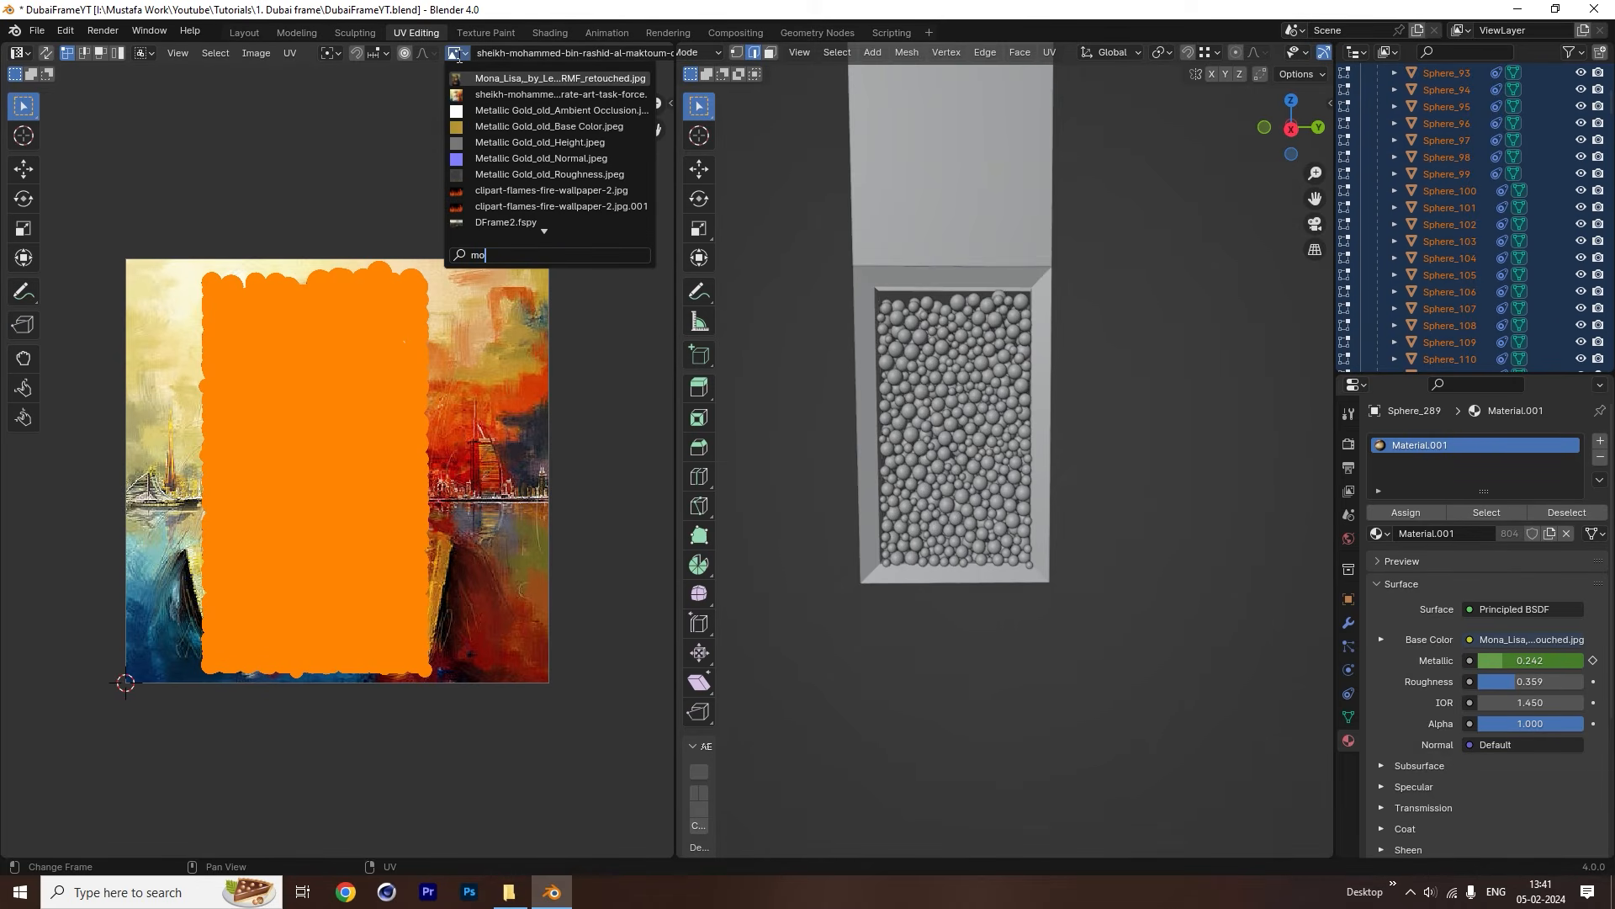
pyautogui.click(493, 78)
pyautogui.scroll(-10, 400, 360)
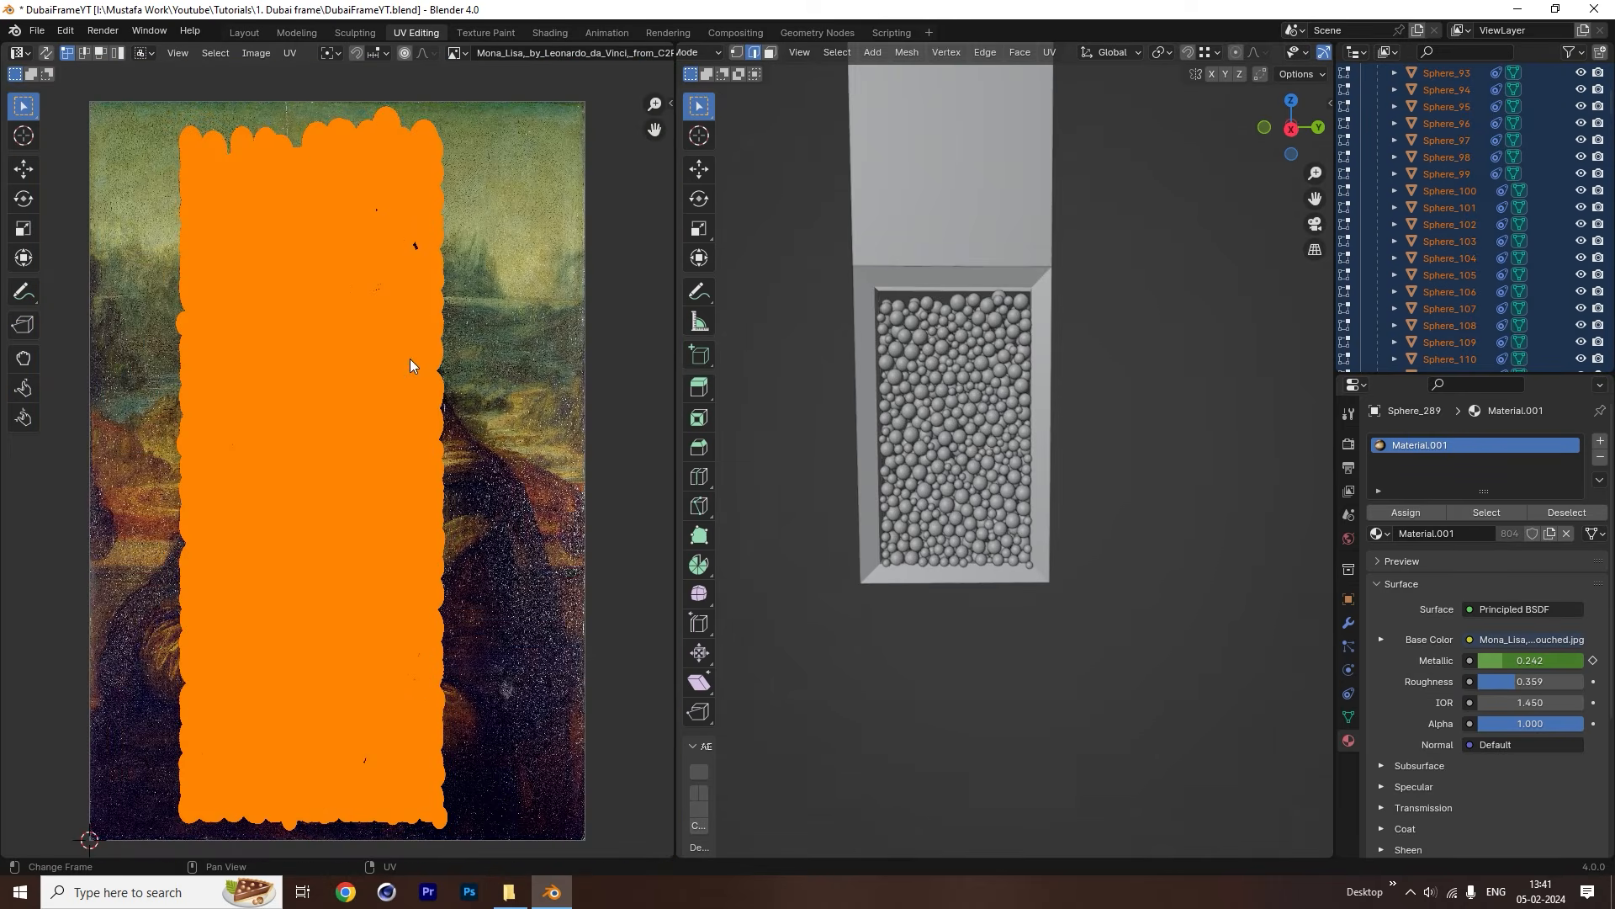
pyautogui.scroll(1, 410, 514)
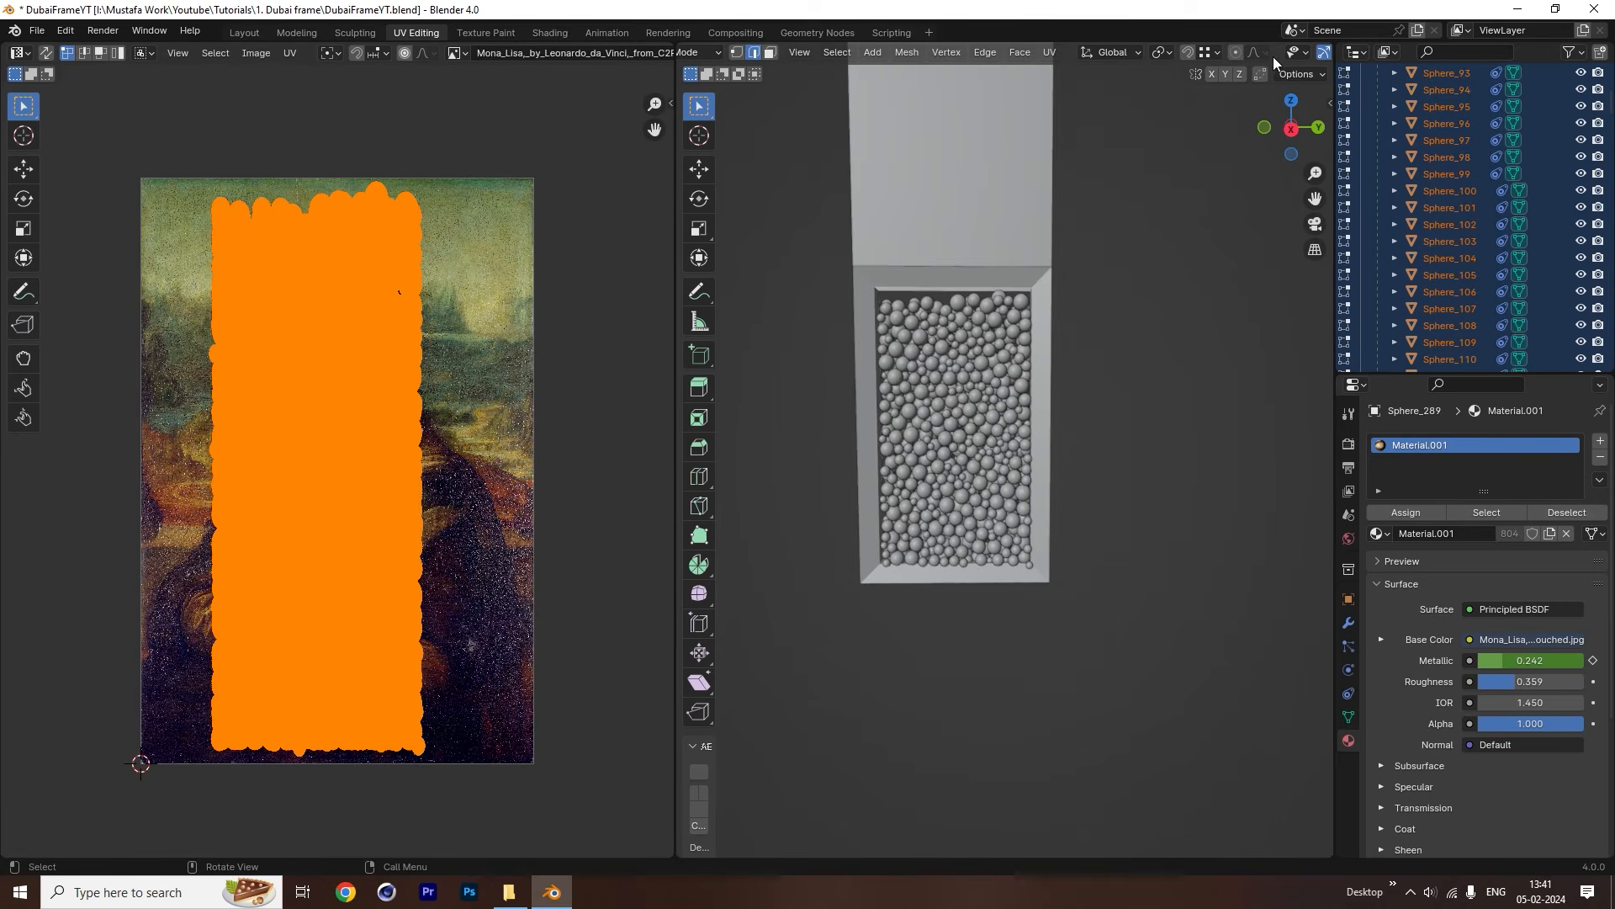
pyautogui.scroll(-5, 1270, 55)
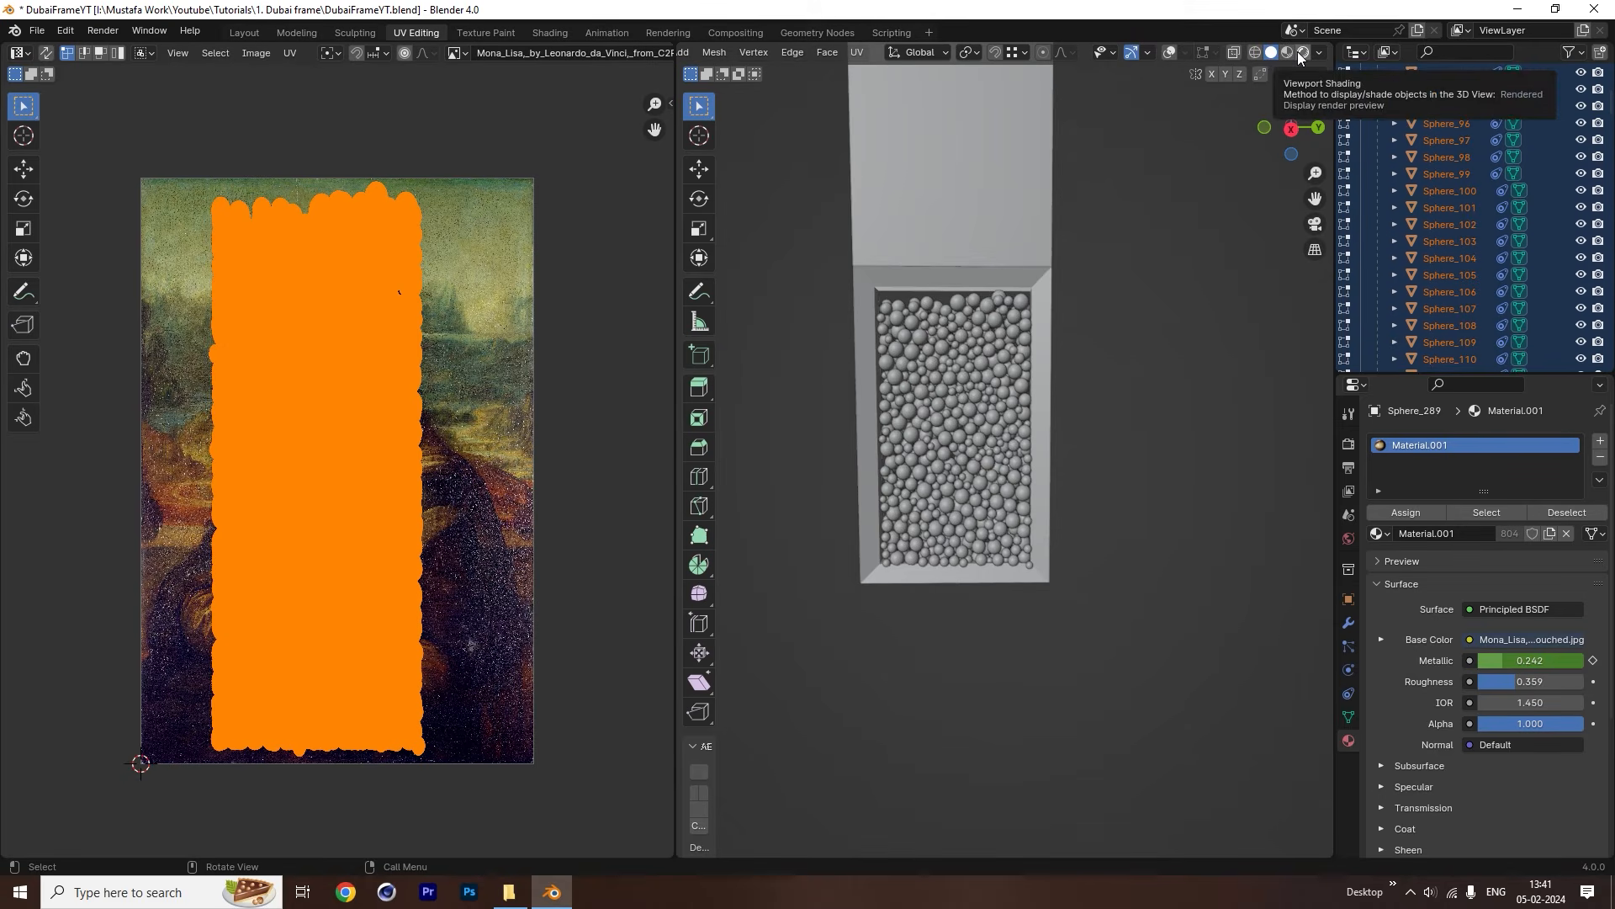
# Show the 3D view with rendered shading and scale the spheres' UVs up slightly over the Mona Lisa image.
pyautogui.click(1298, 53)
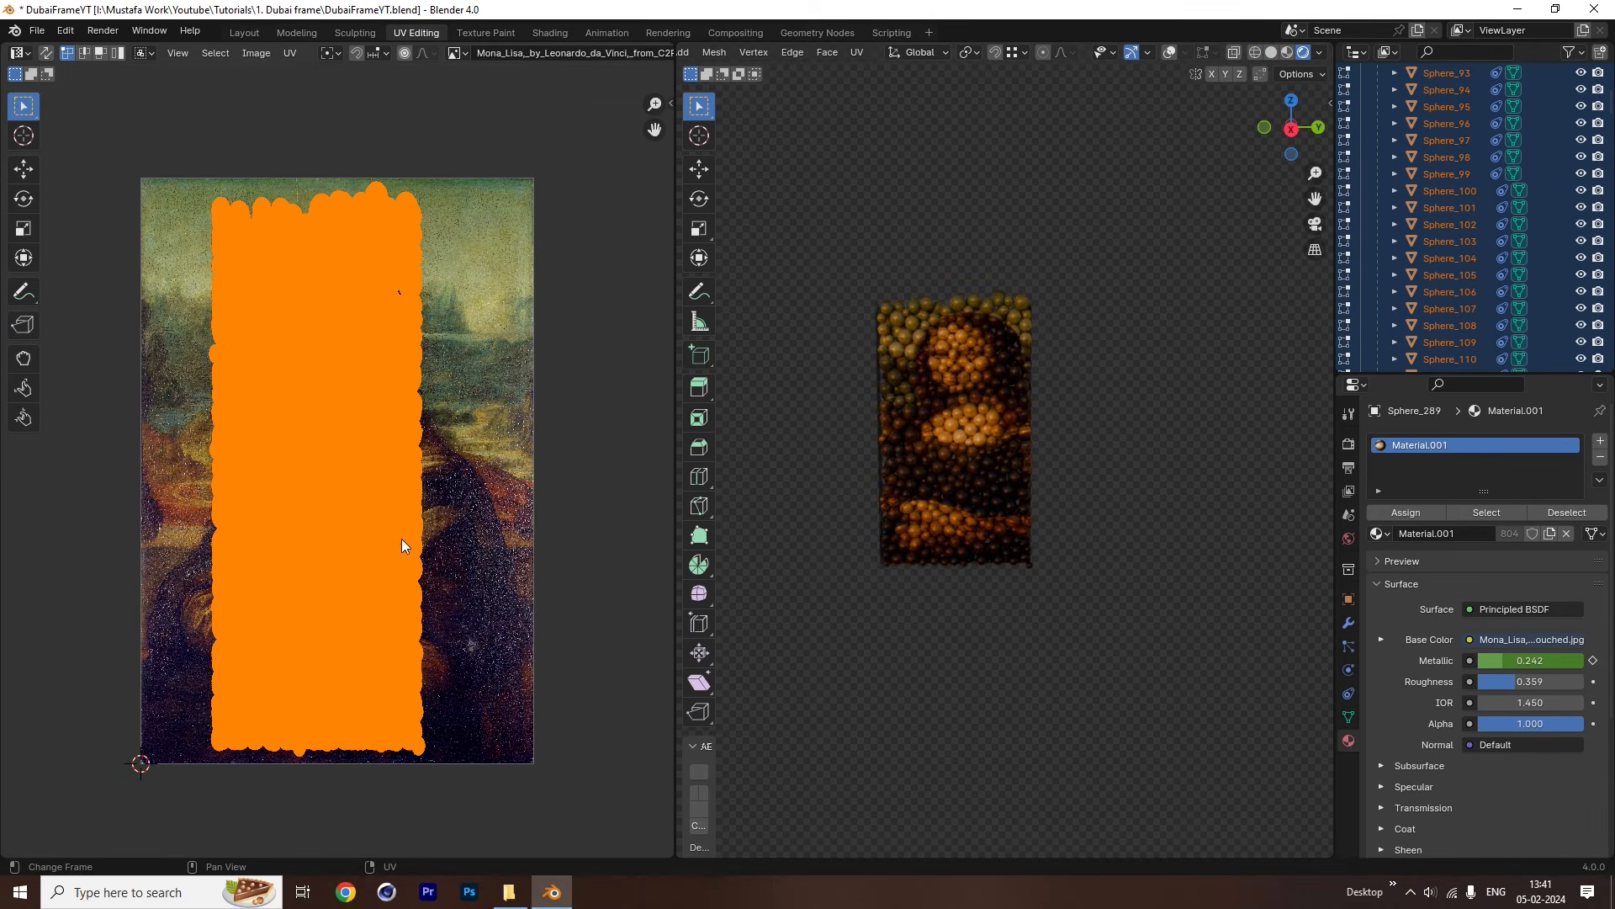
pyautogui.press('s')
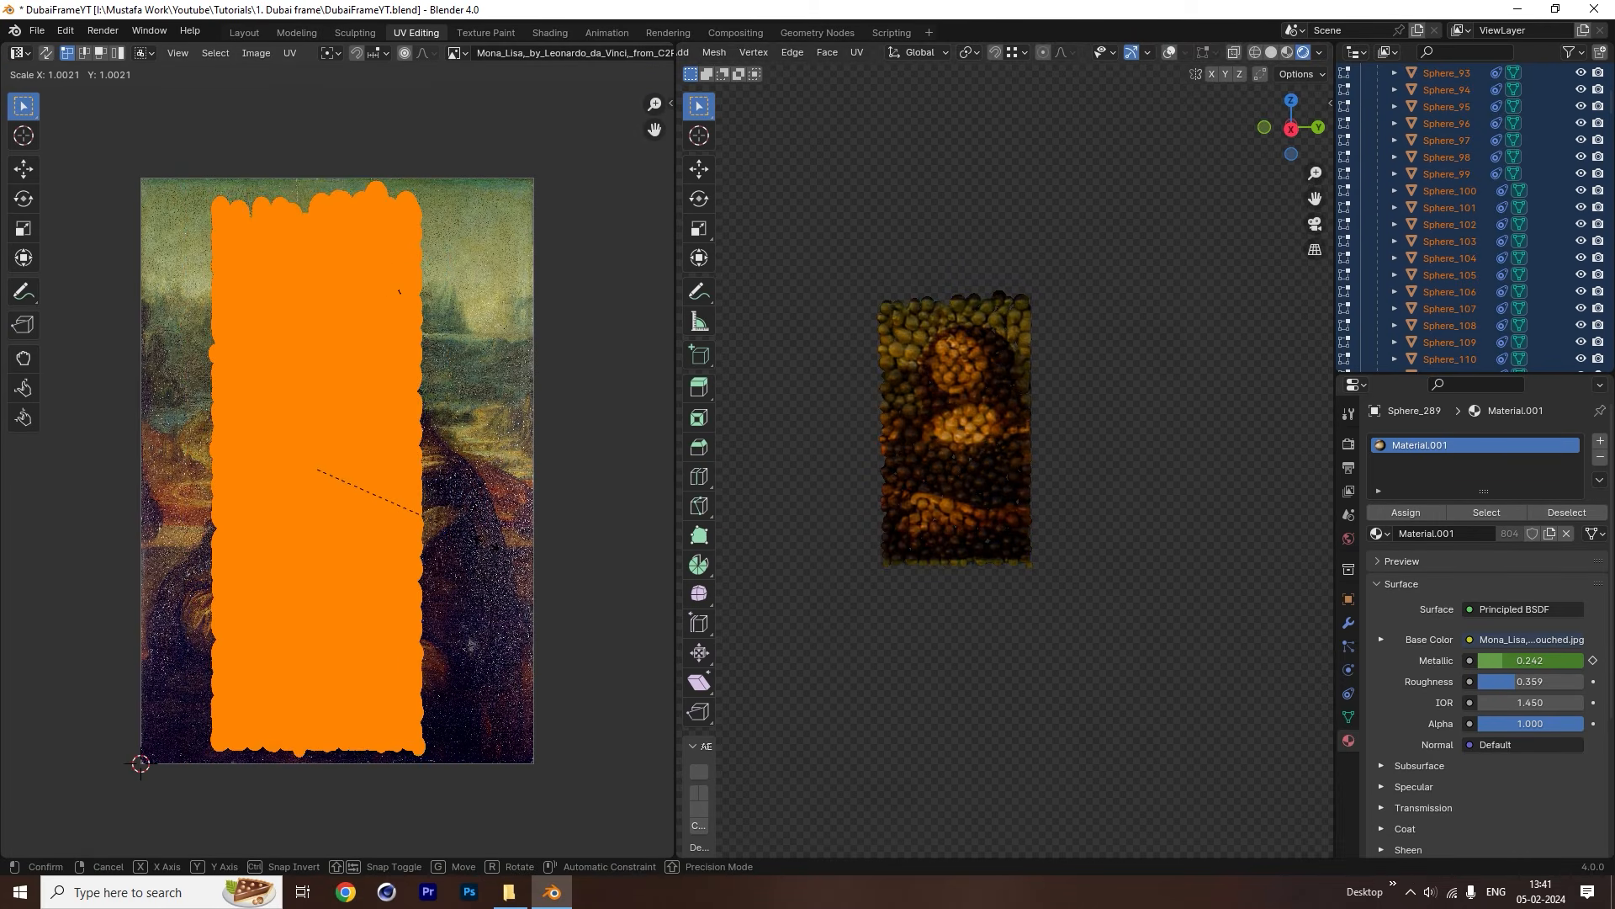
pyautogui.click(425, 514)
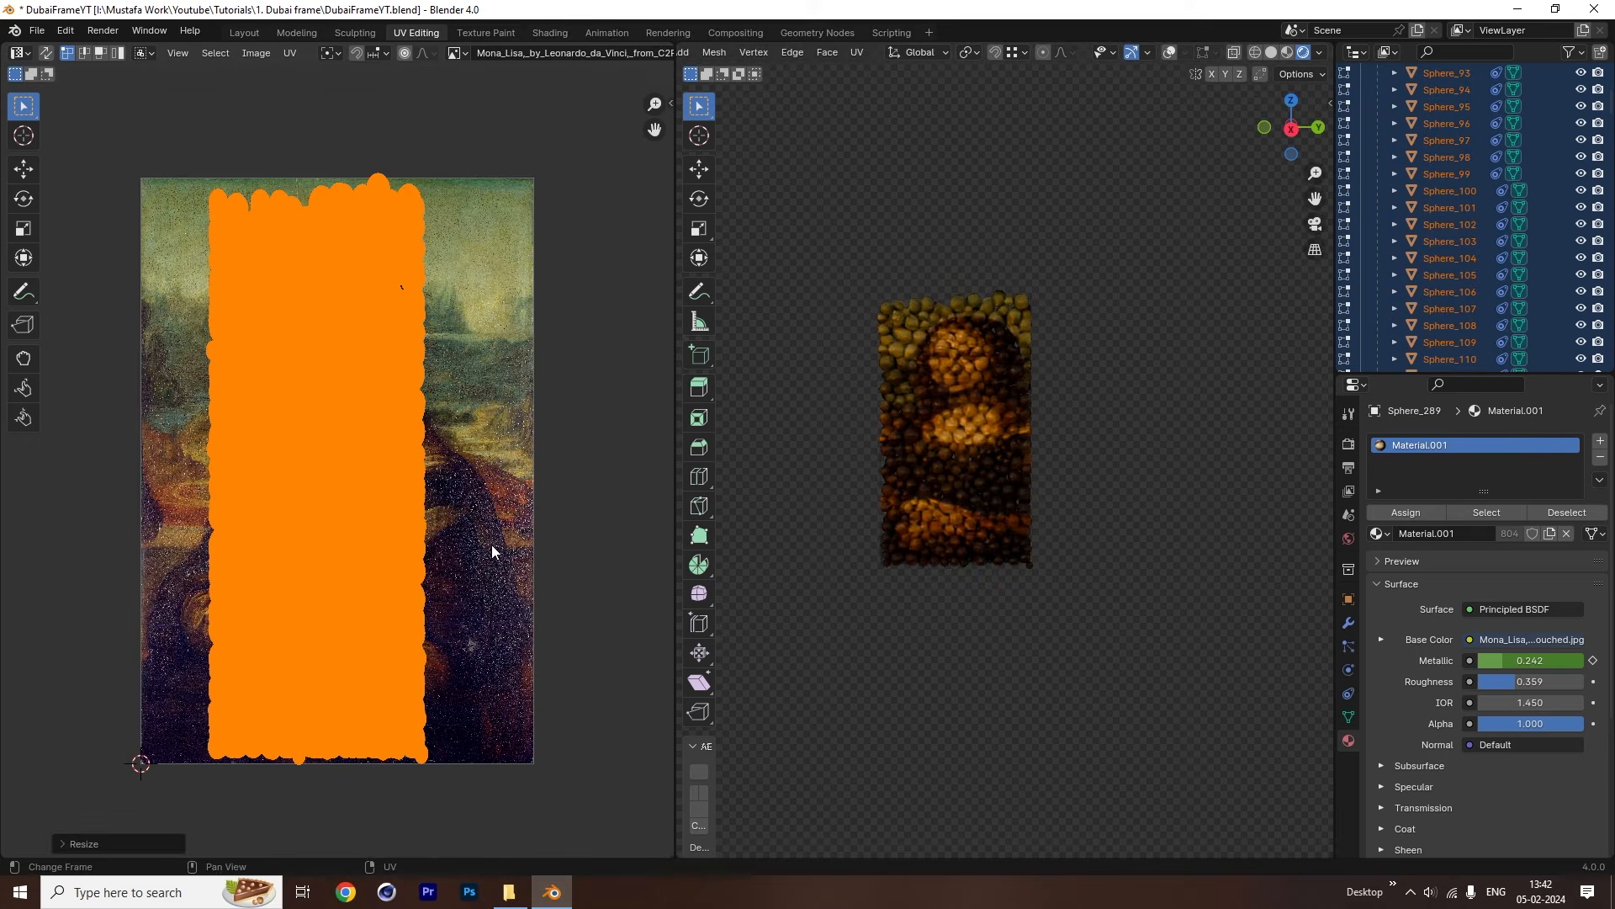
pyautogui.rightClick(415, 520)
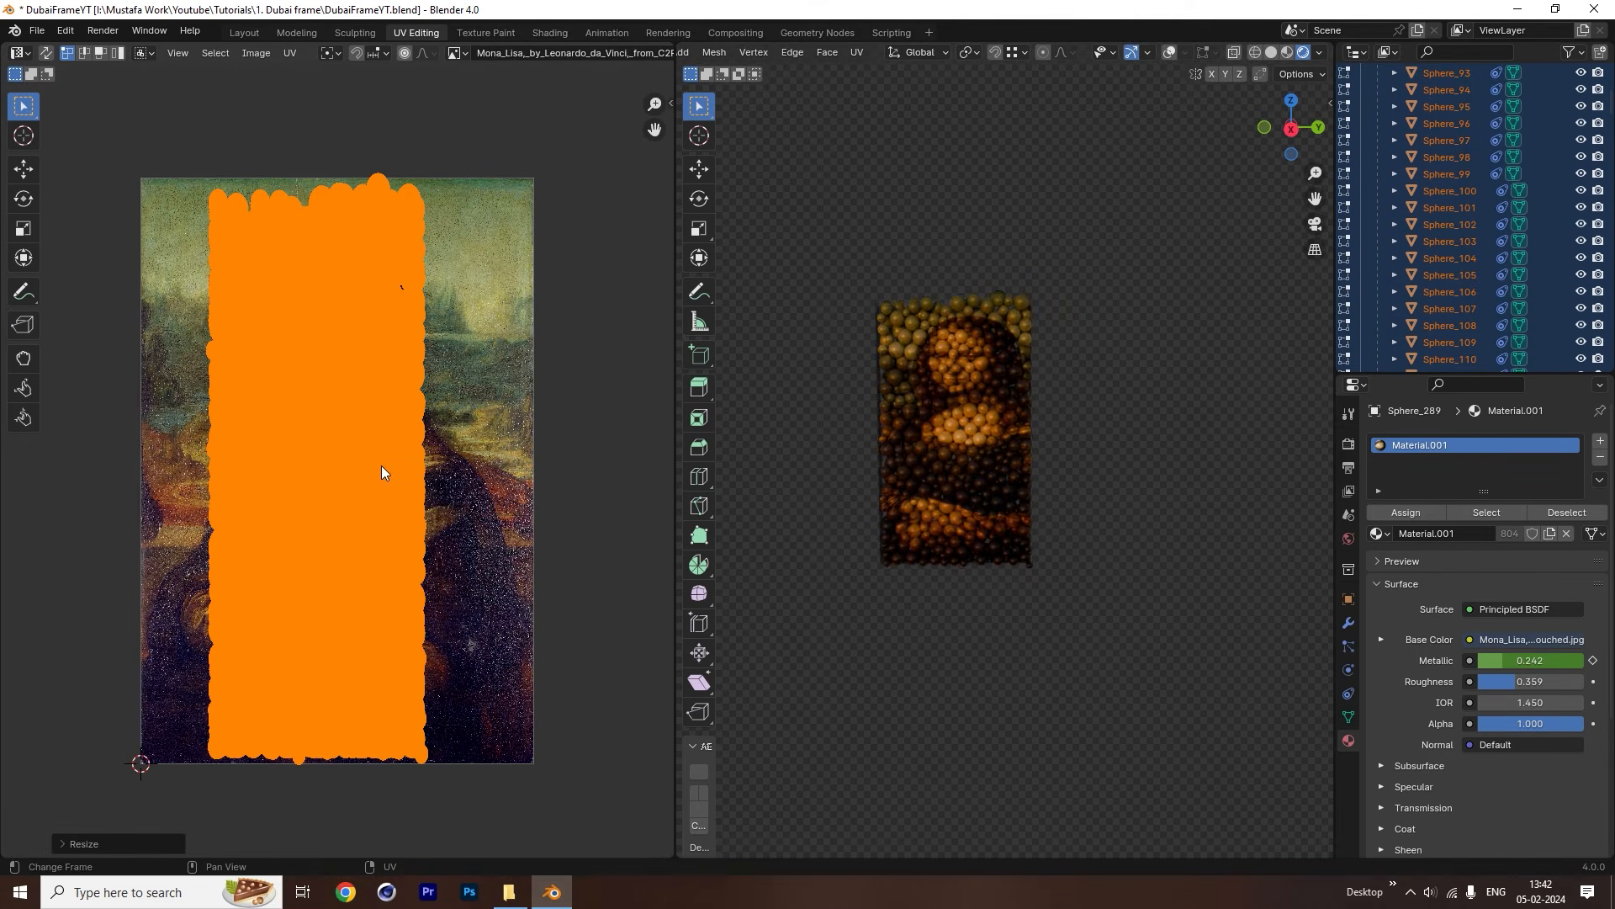
# Try to unwrap the spheres' UVs with Unwrap and scale the resulting layout down inside the Mona Lisa image.
pyautogui.press('u')
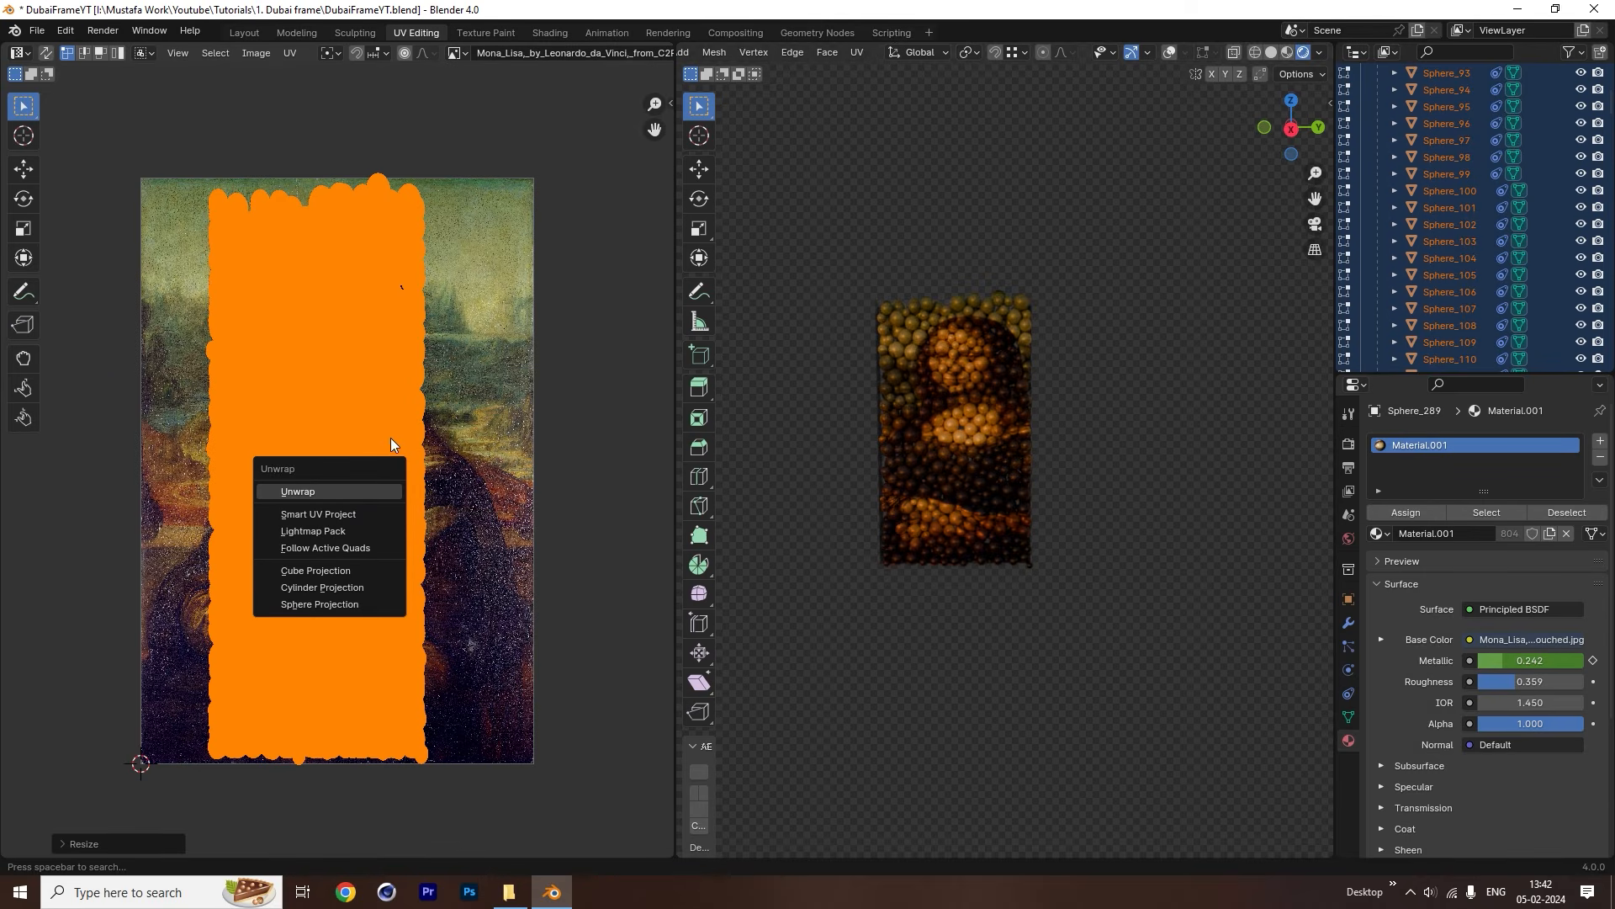
pyautogui.press('Return')
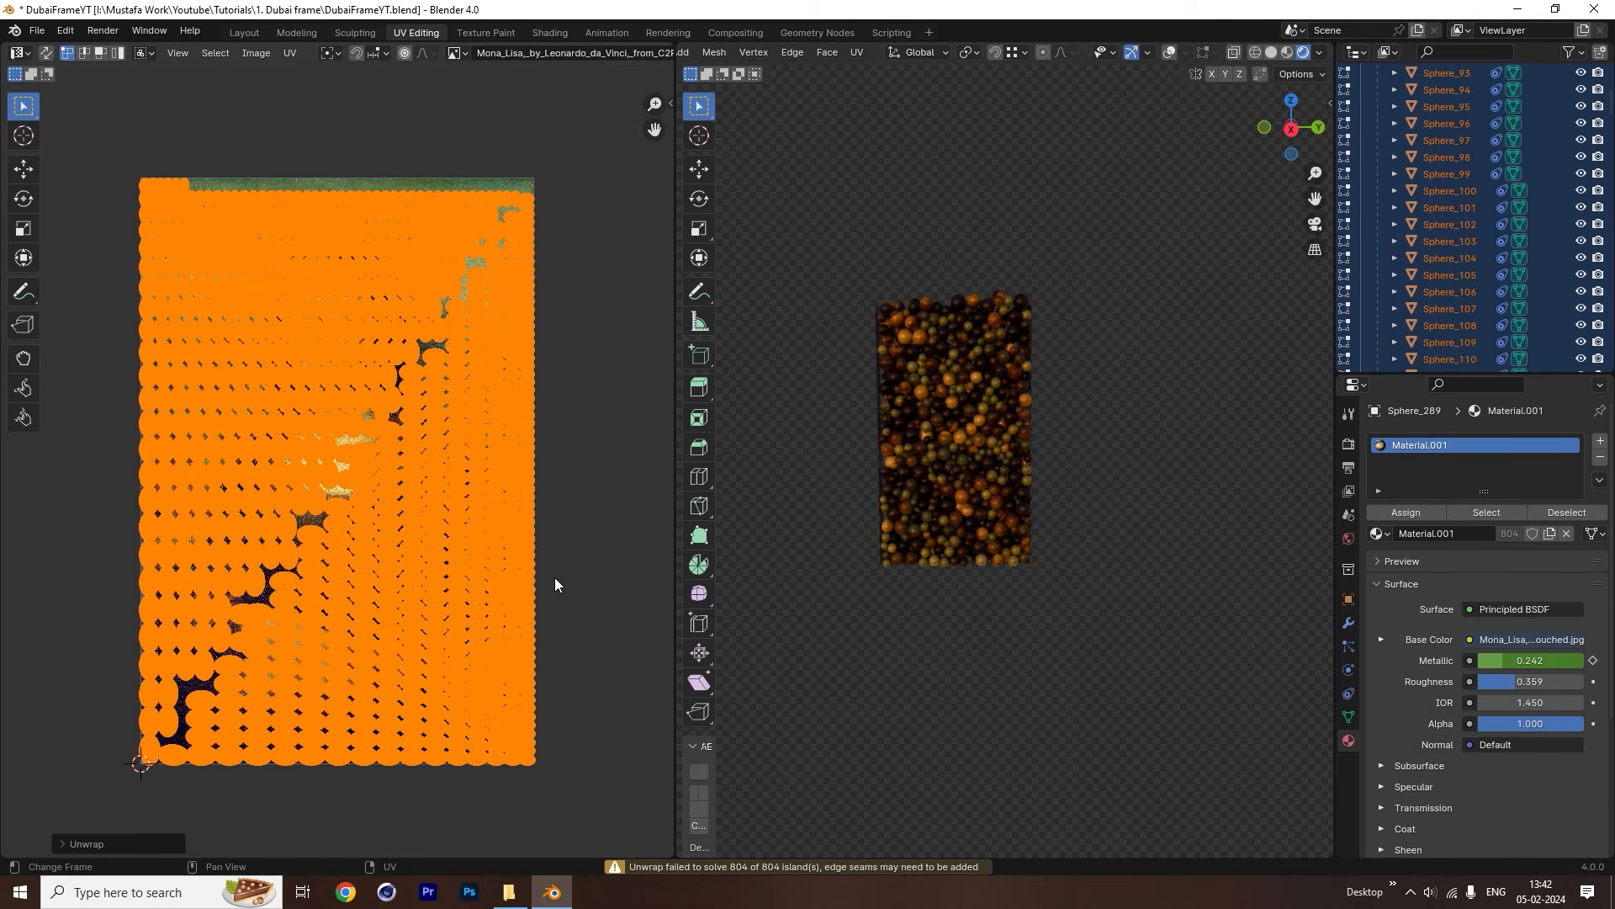
pyautogui.press('s')
pyautogui.click(523, 557)
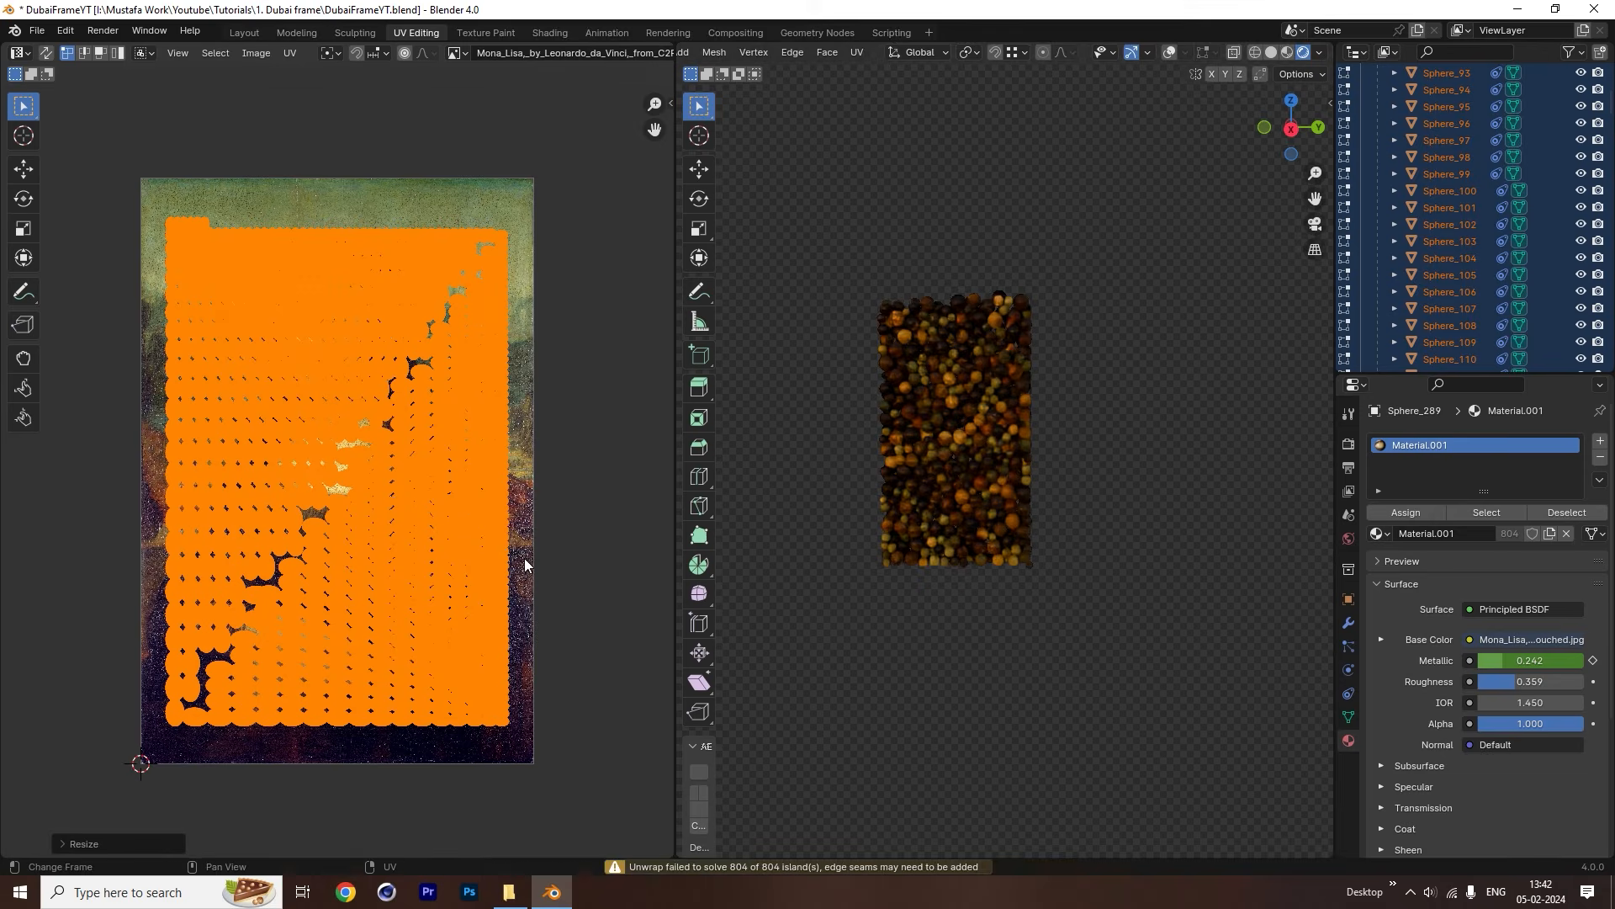
pyautogui.press('u')
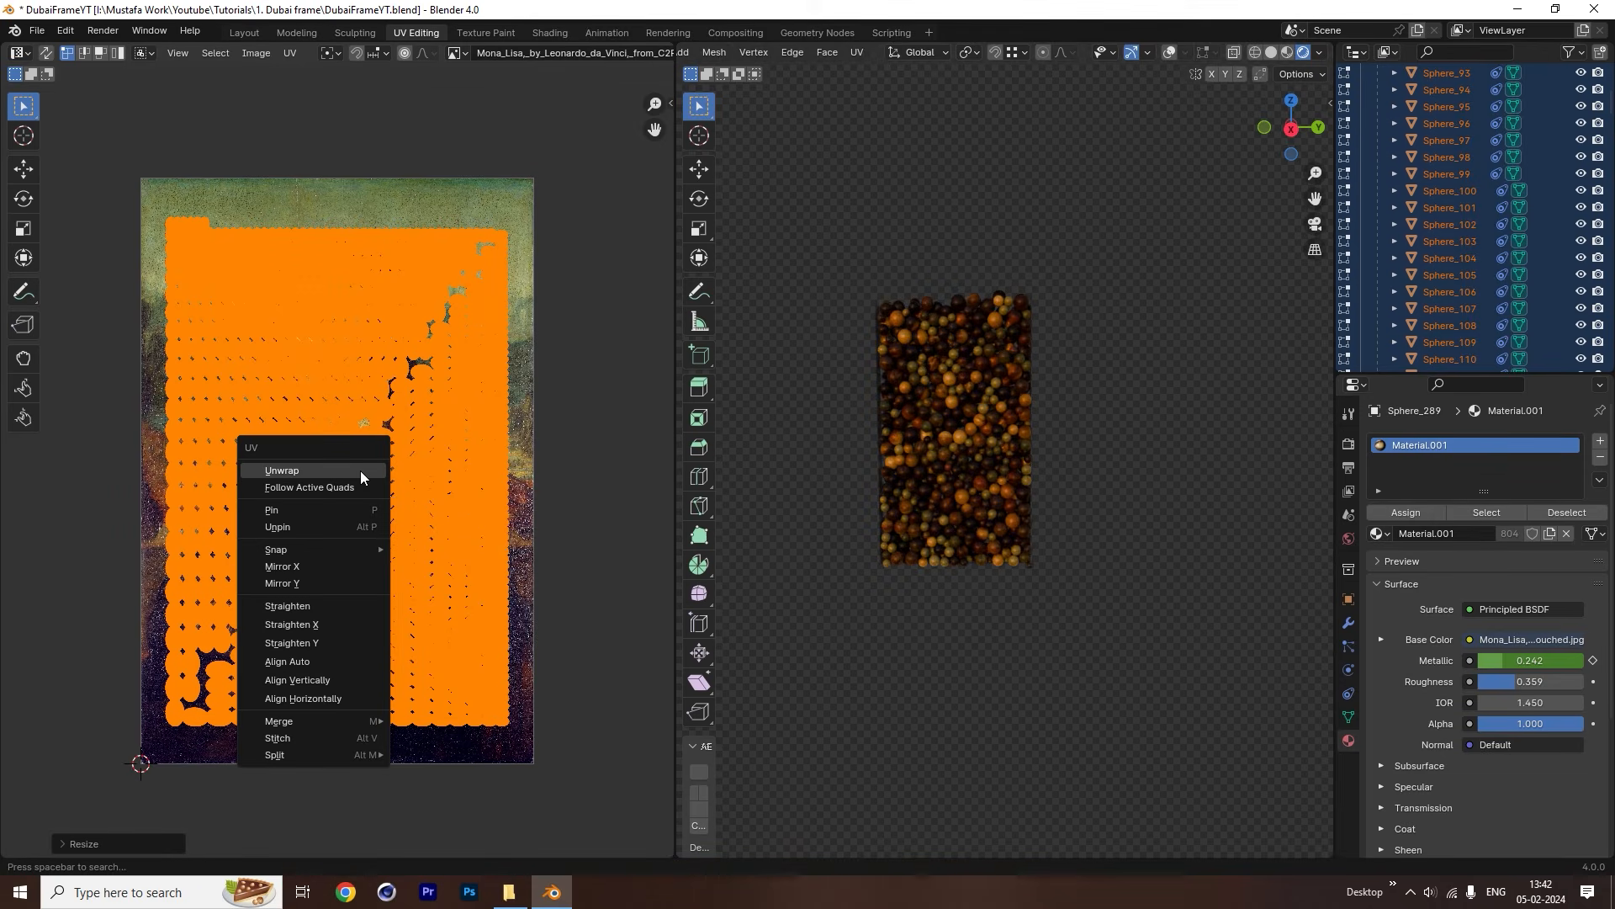
pyautogui.press('Escape')
pyautogui.press('u')
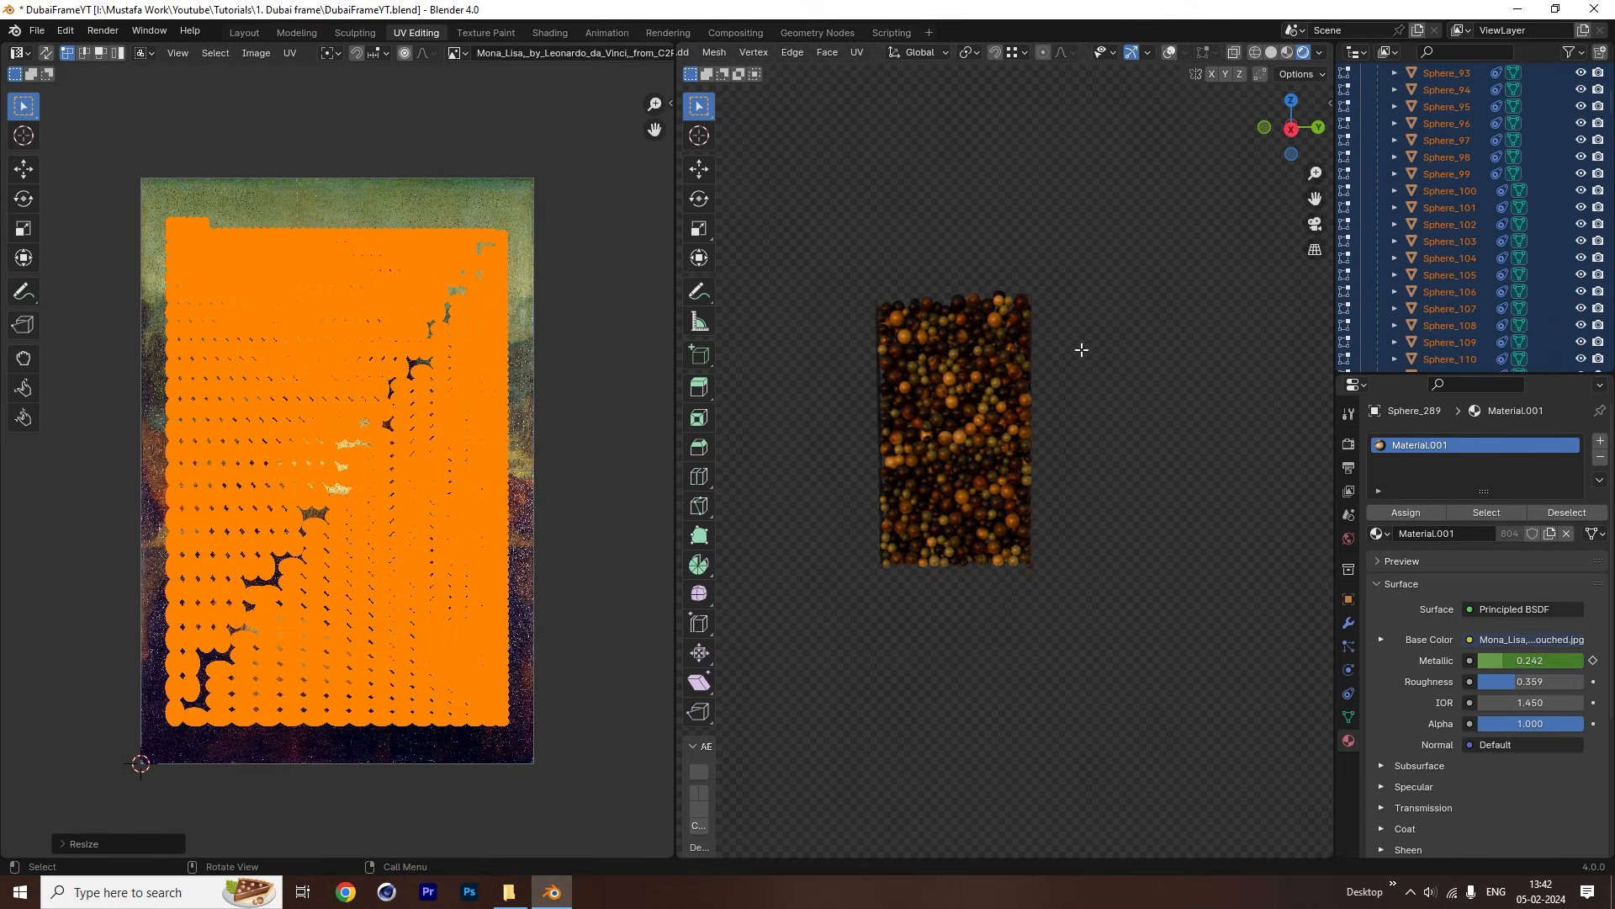
pyautogui.press('Tab')
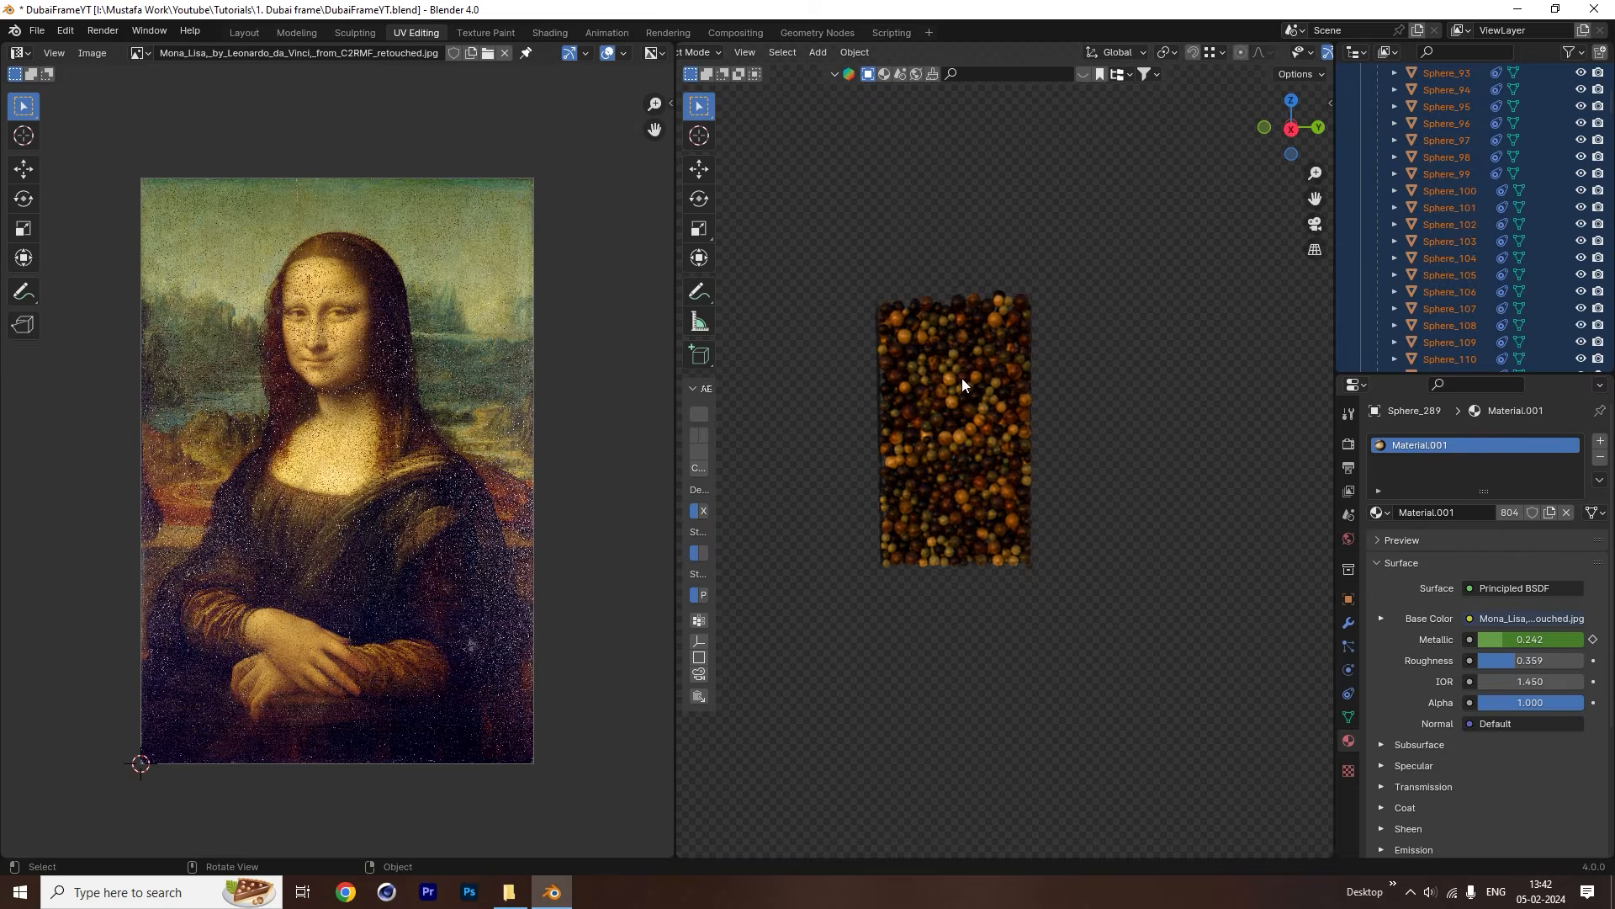
pyautogui.press('Tab')
pyautogui.click(982, 410)
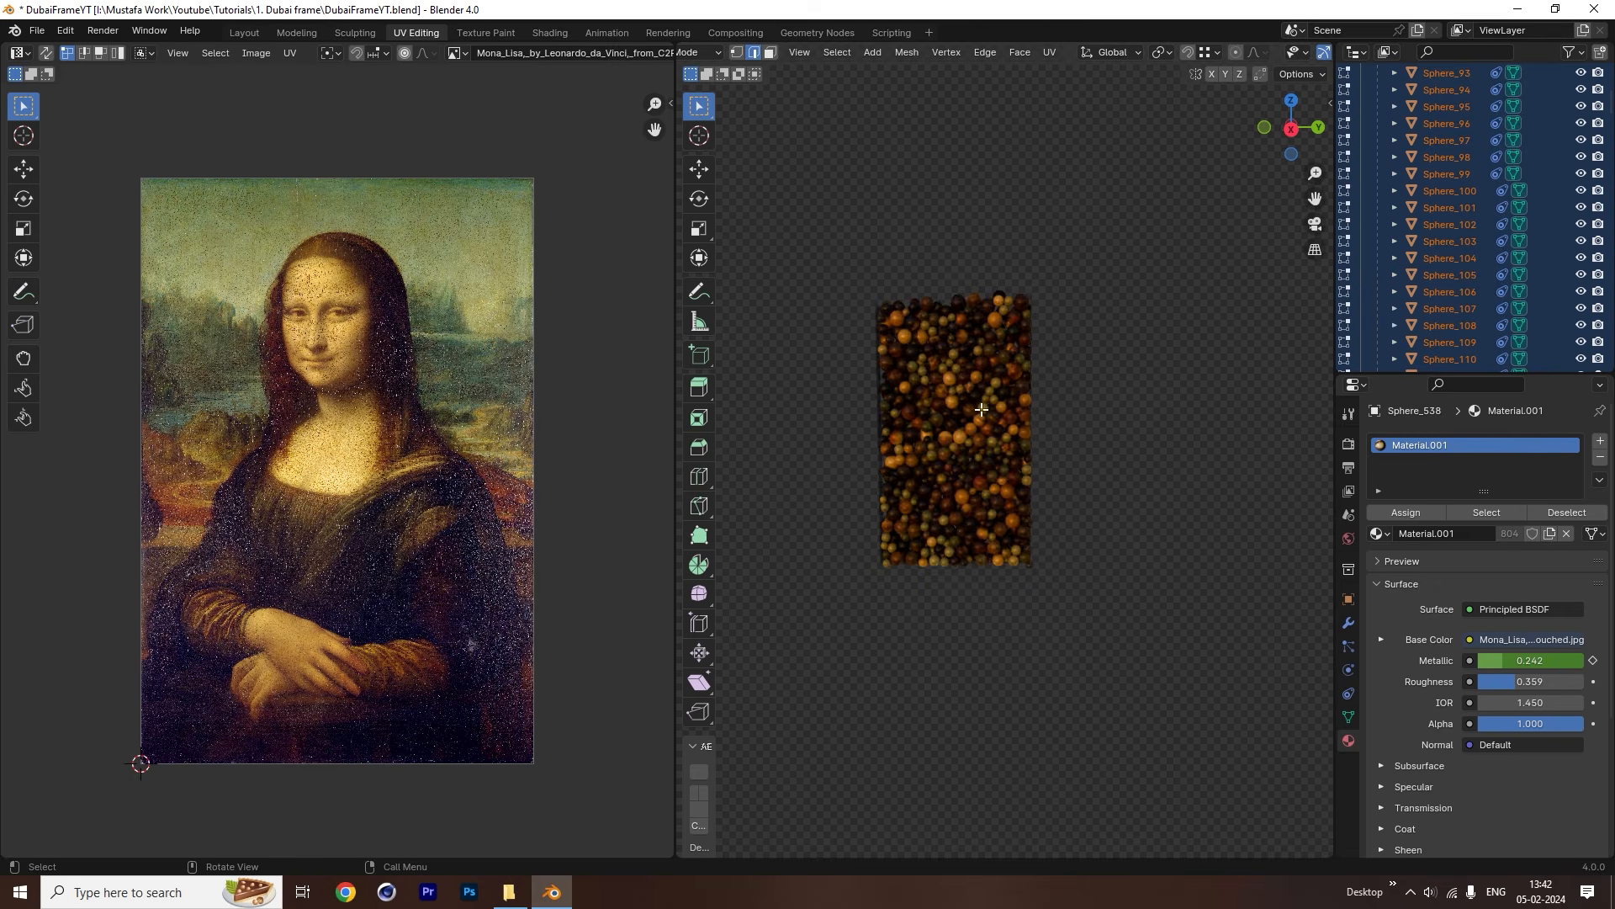
pyautogui.press('a')
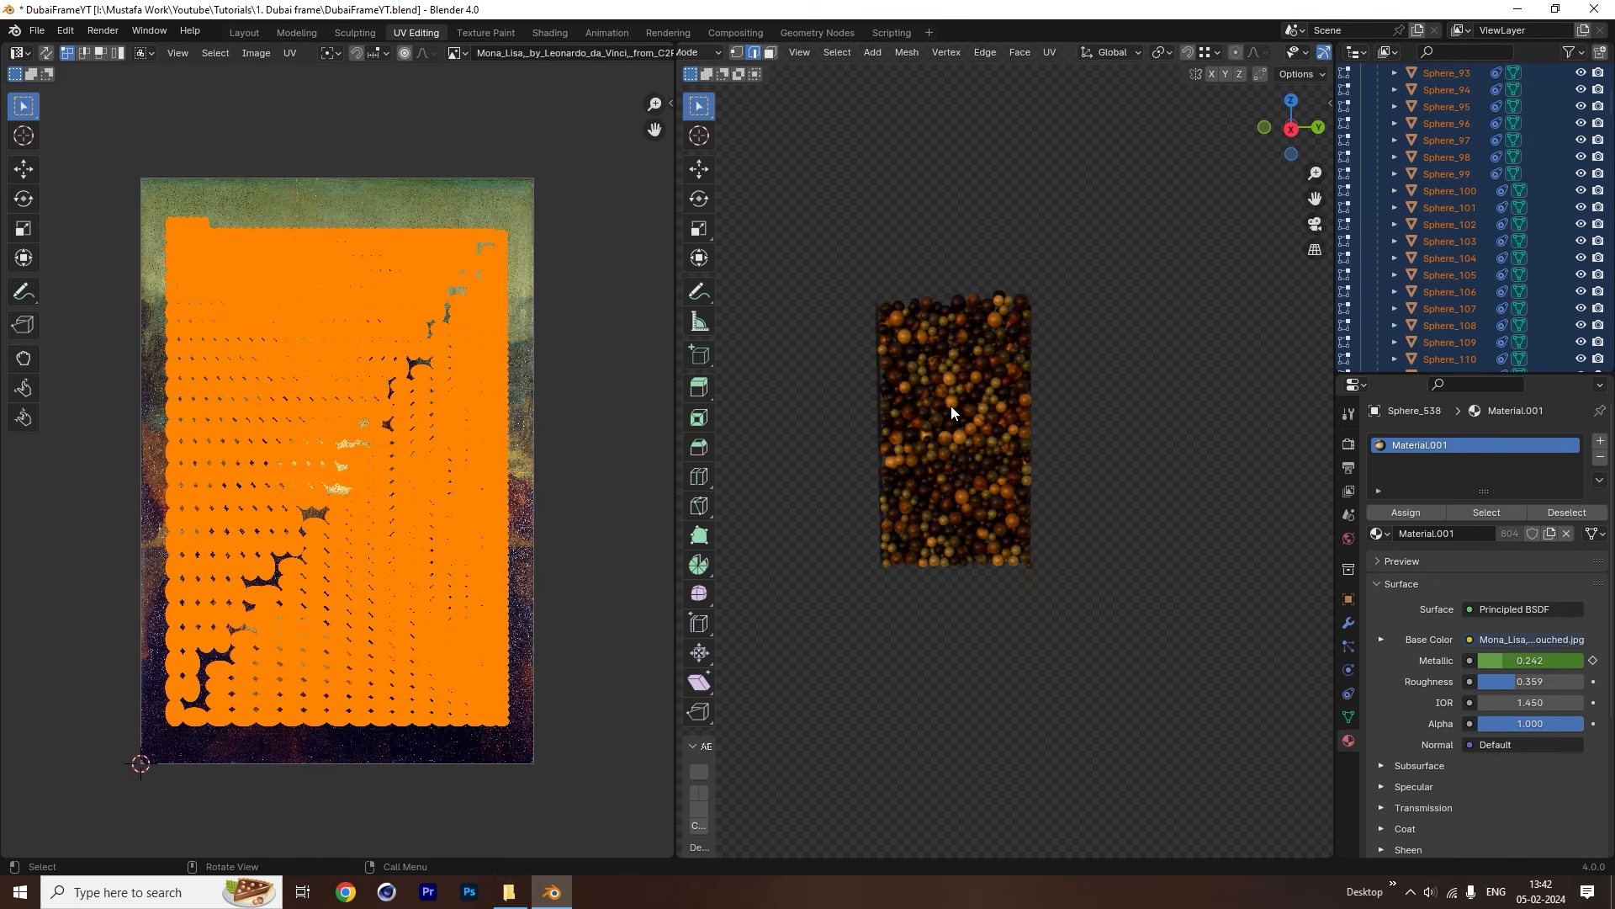
pyautogui.press('Tab')
# Pick a single sphere, return to the Layout workspace, and select all spheres sharing its material with Select Linked by Material.
pyautogui.click(951, 397)
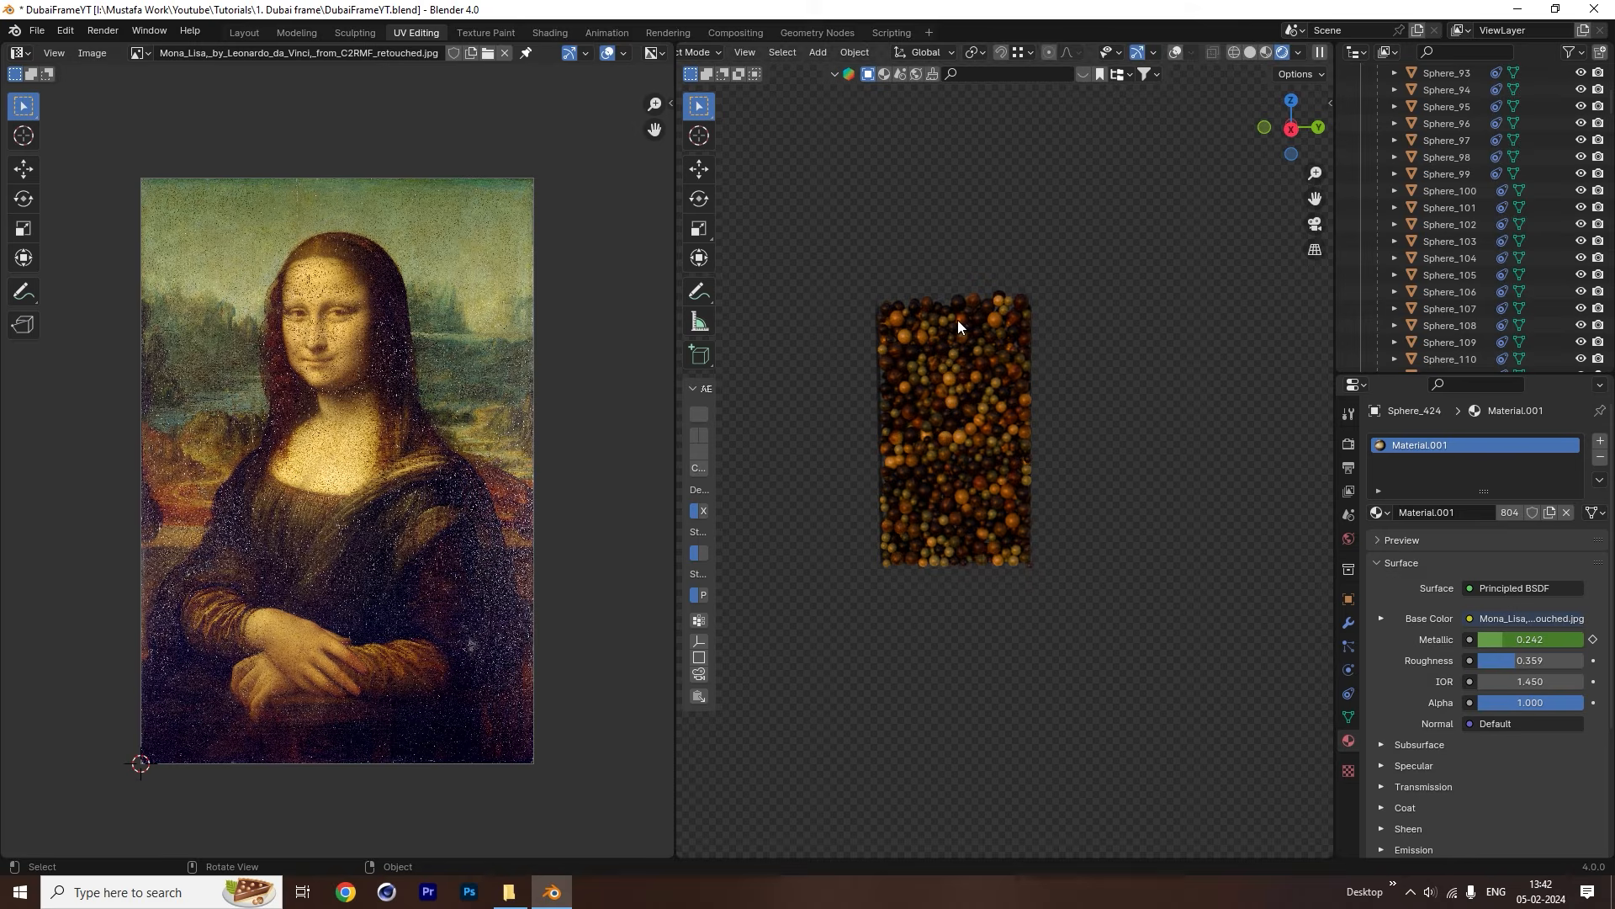
pyautogui.click(244, 32)
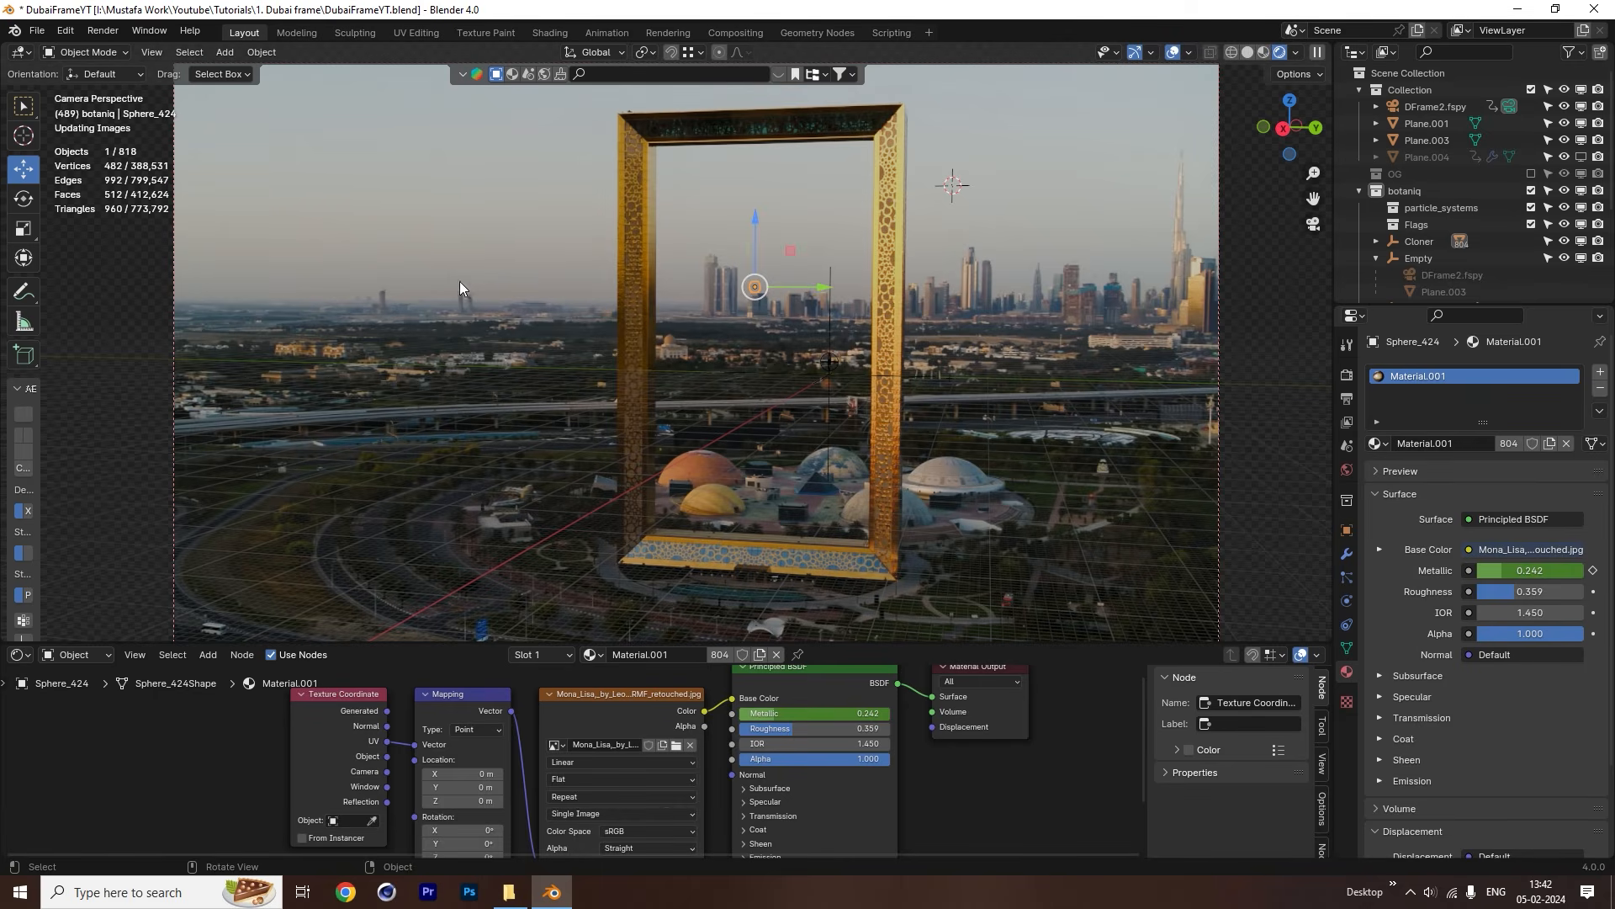
pyautogui.press('Tab')
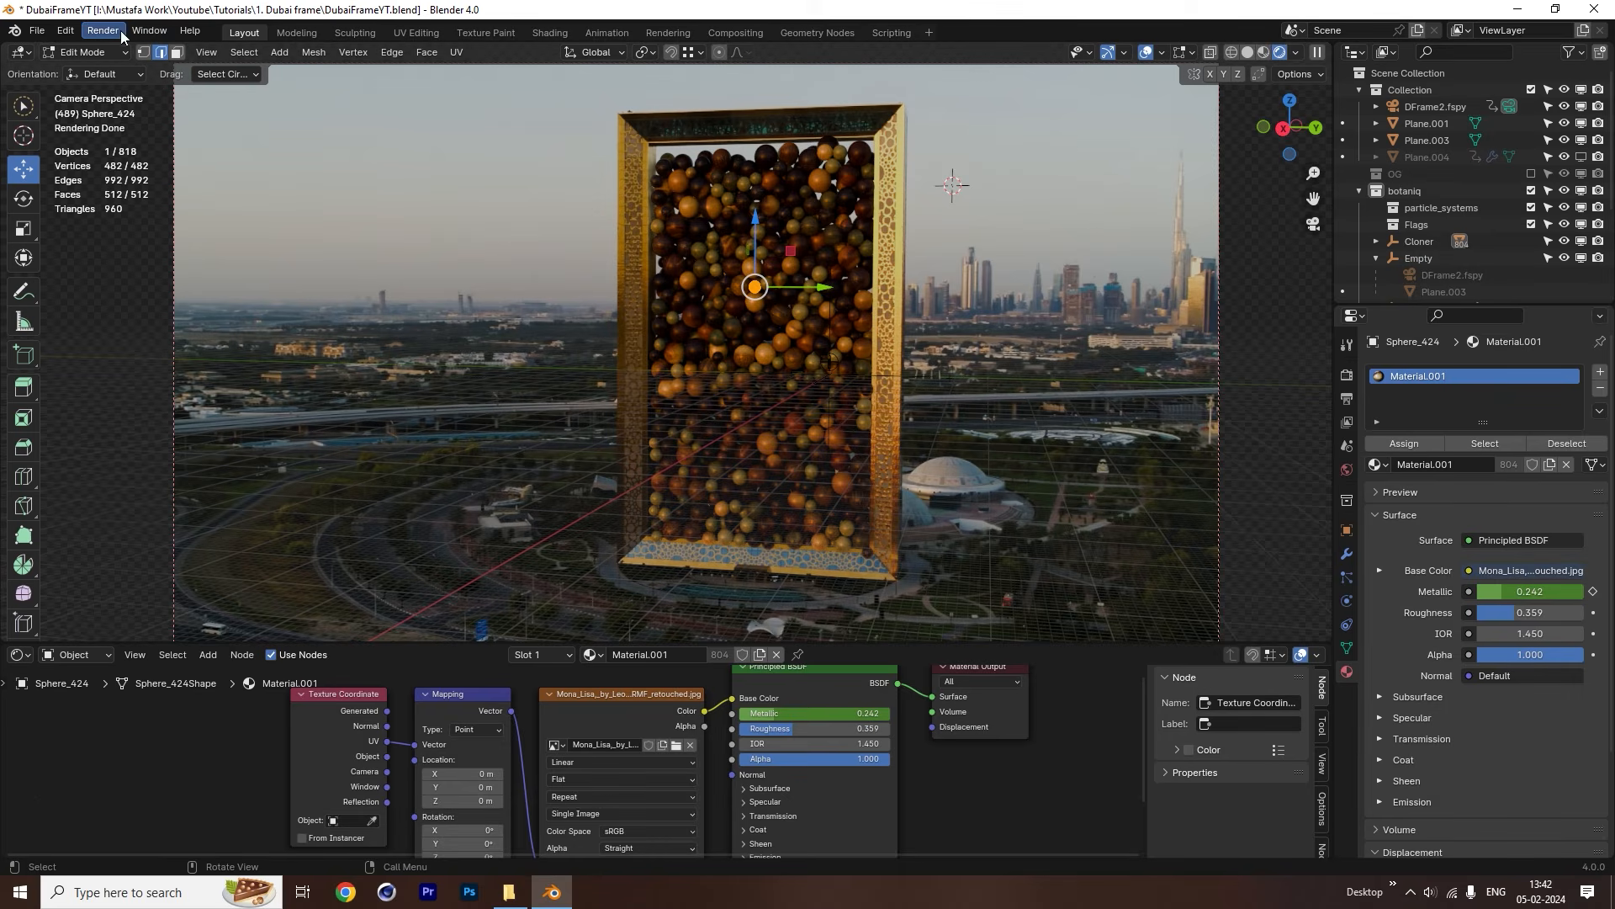
pyautogui.click(244, 52)
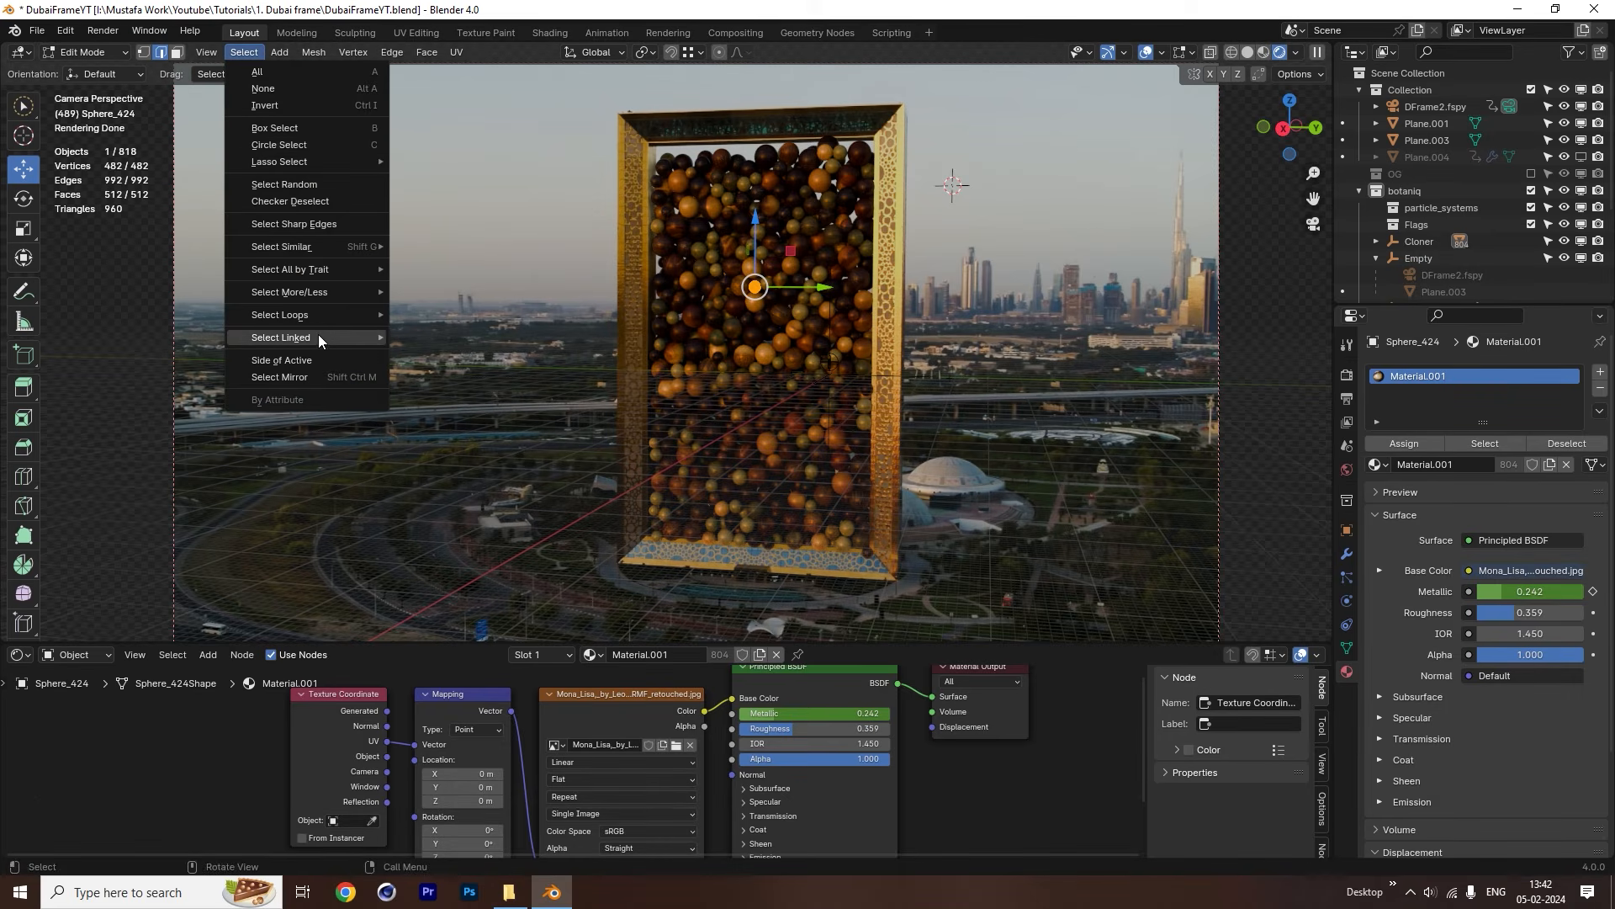
pyautogui.moveTo(318, 338)
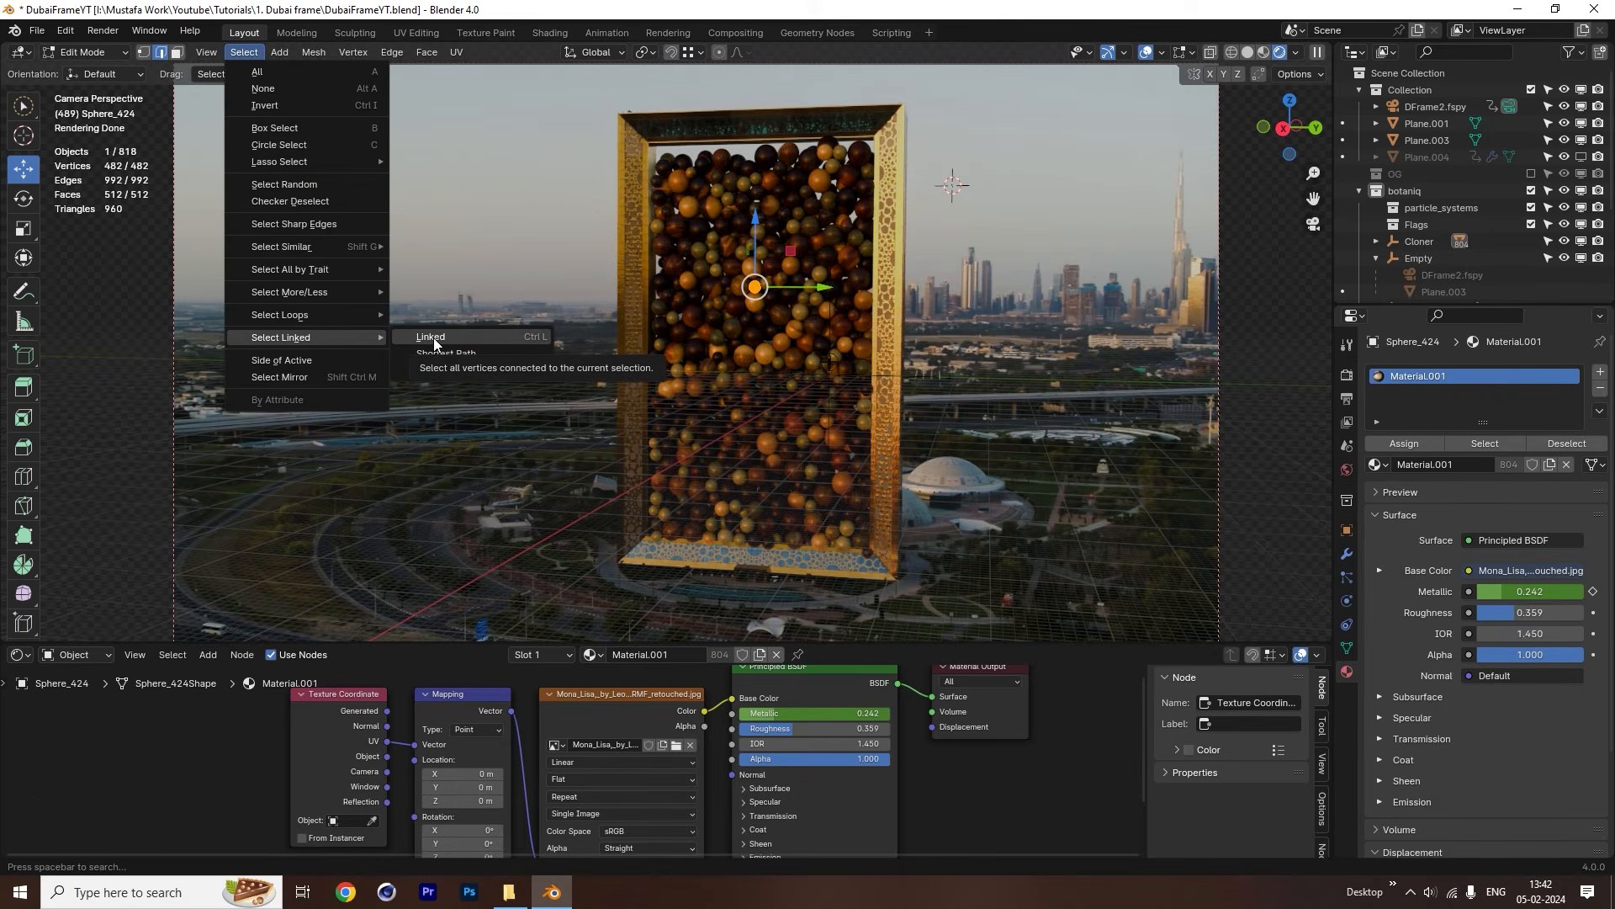
pyautogui.click(431, 337)
pyautogui.press('Tab')
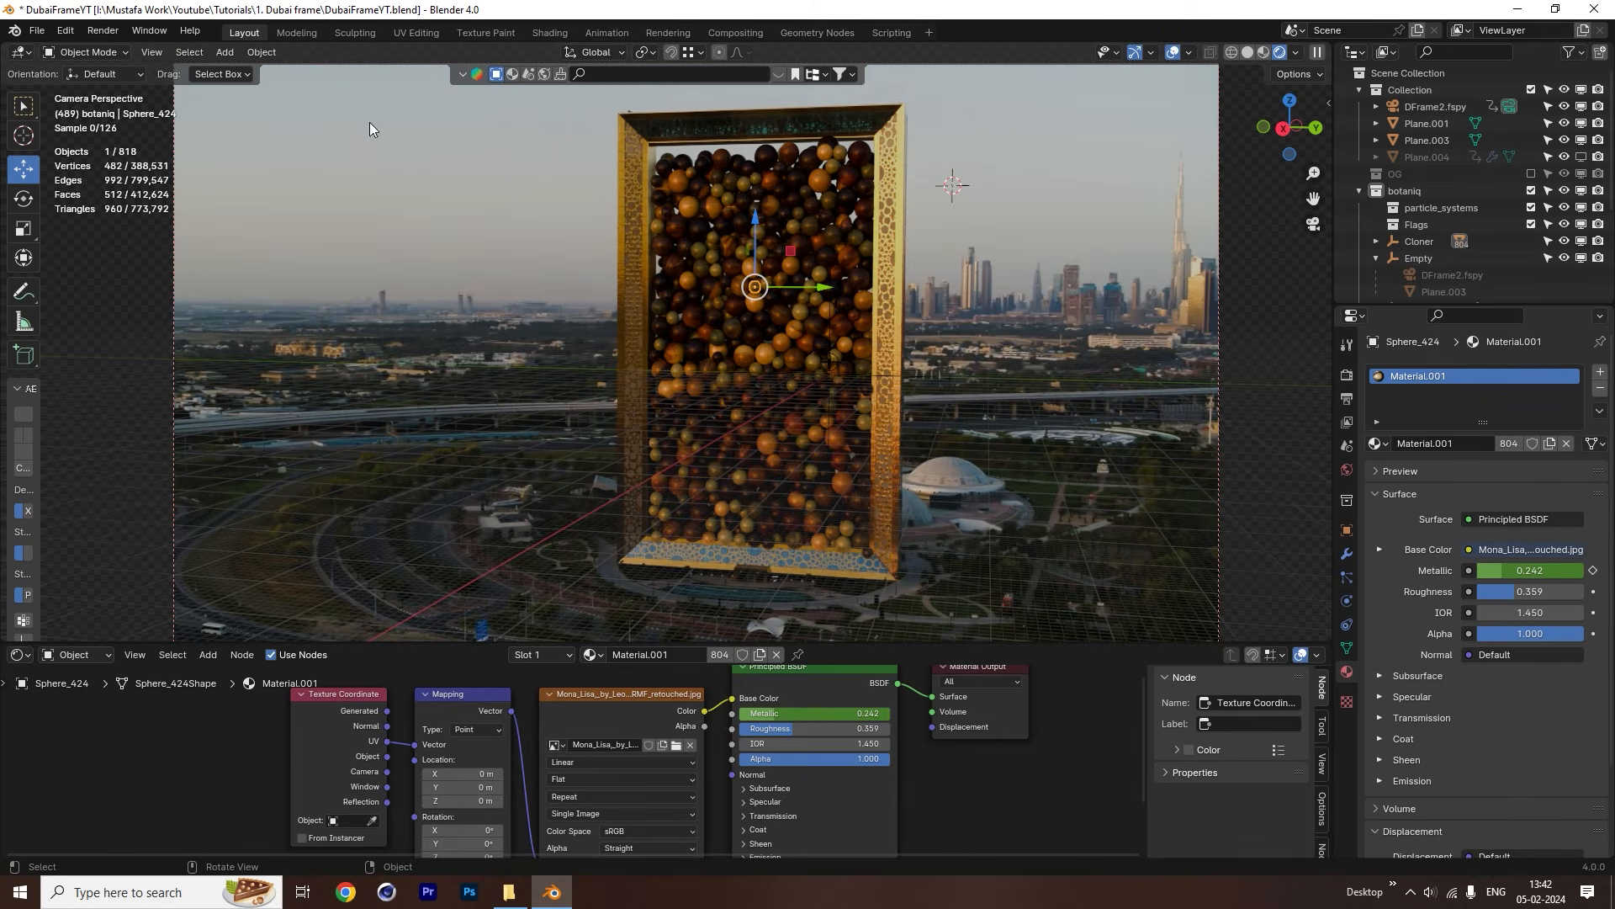
pyautogui.click(187, 52)
pyautogui.moveTo(233, 294)
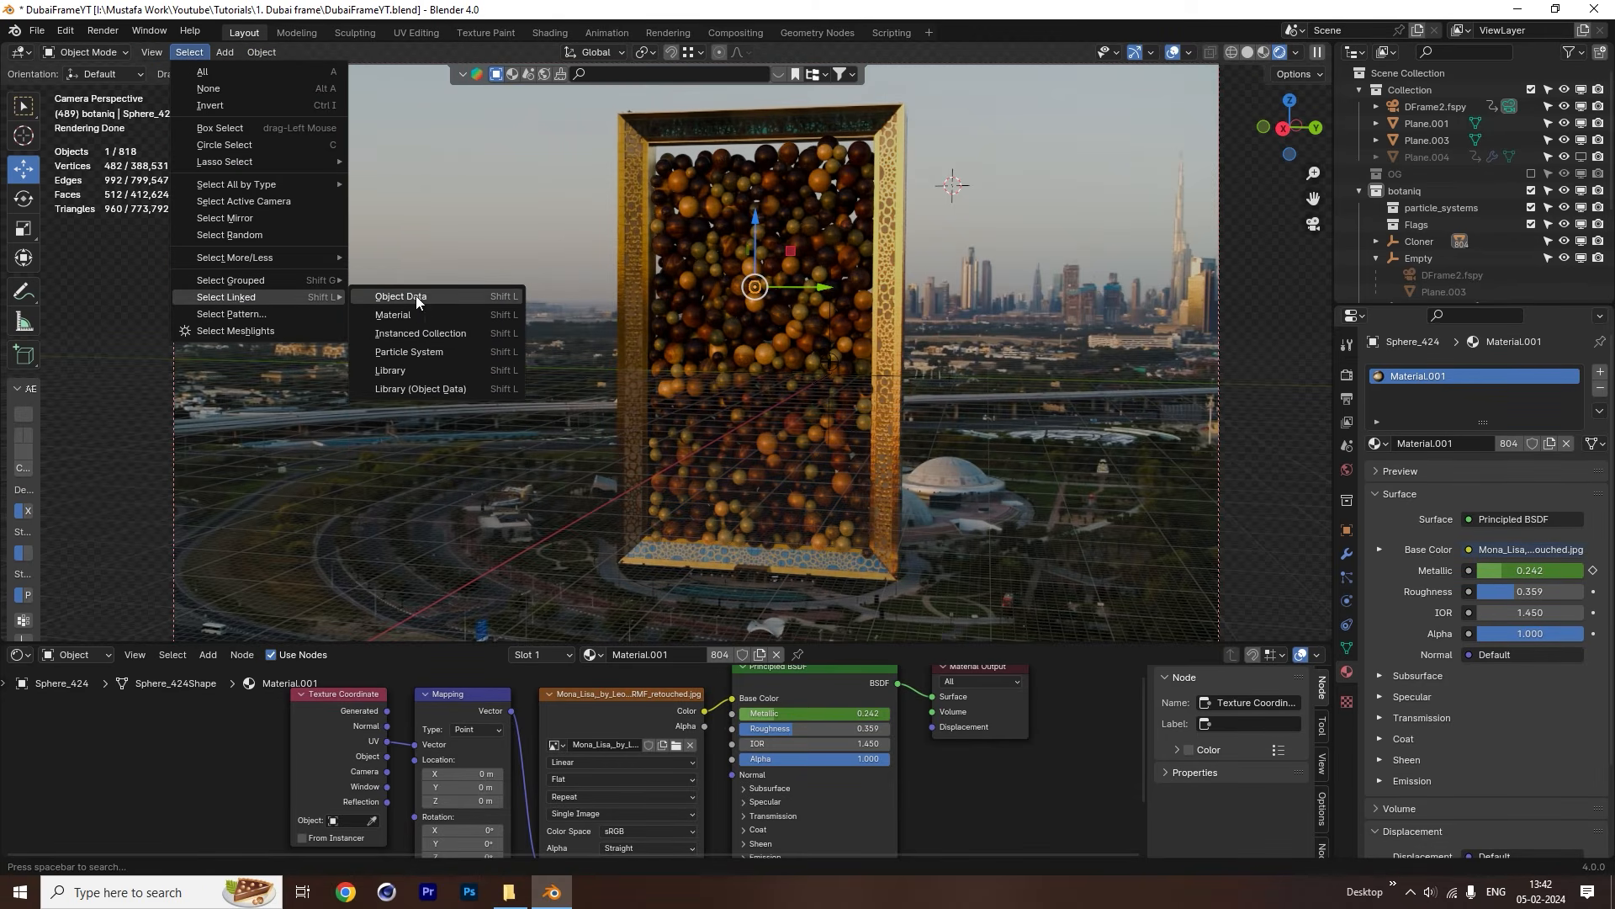
pyautogui.click(417, 315)
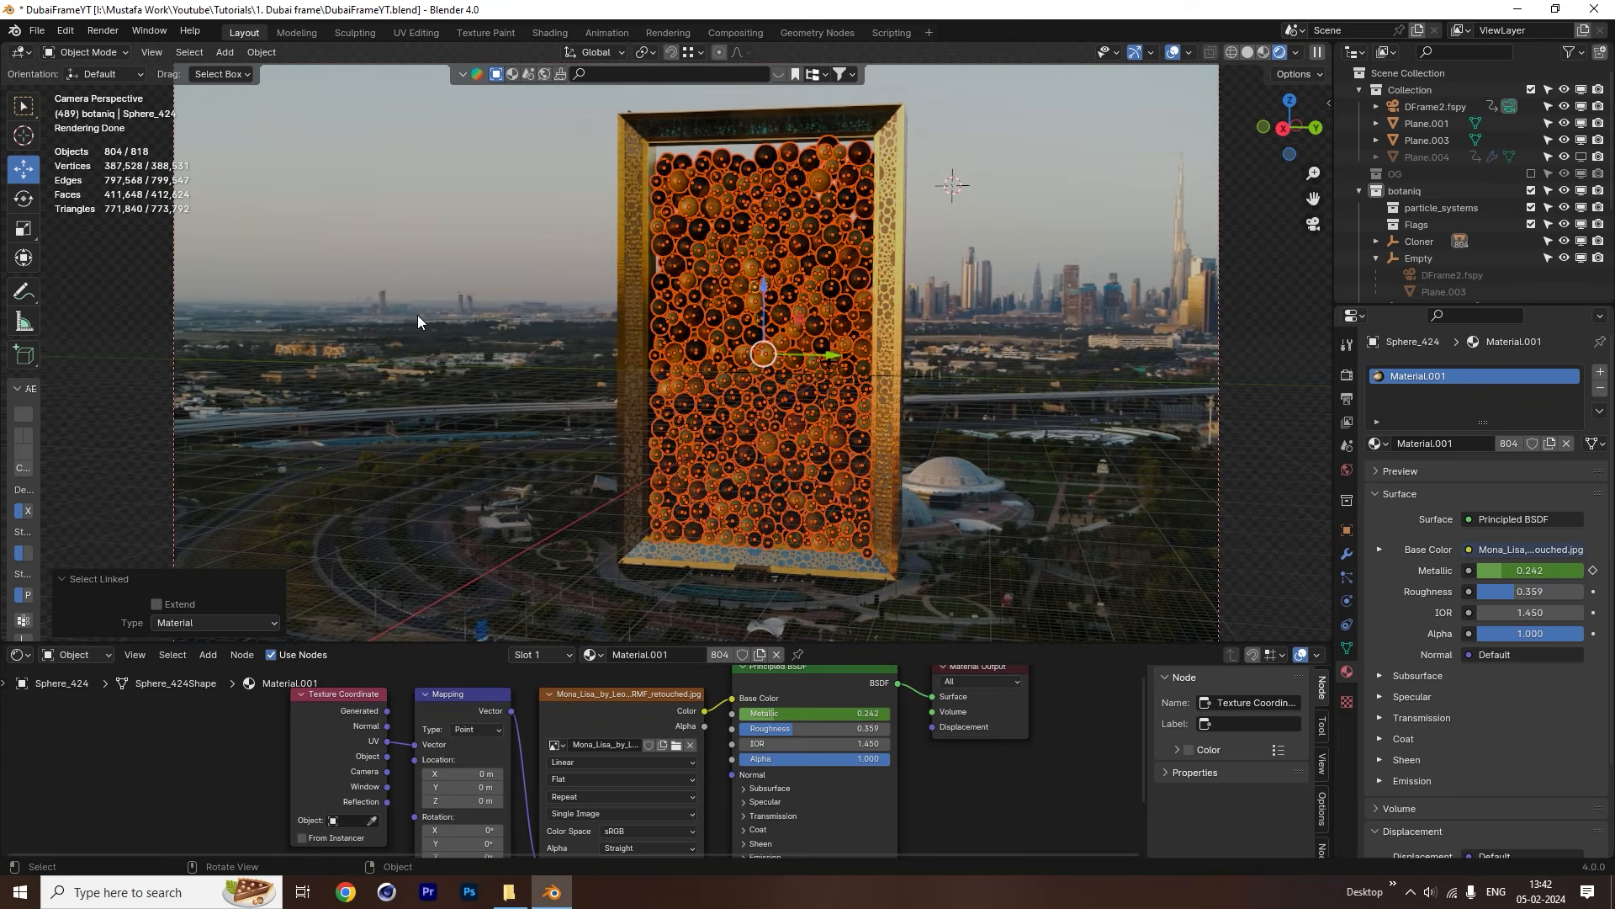
# Project the UVs of all selected spheres from the camera view with Project from View, and return to Object Mode.
pyautogui.press('Tab')
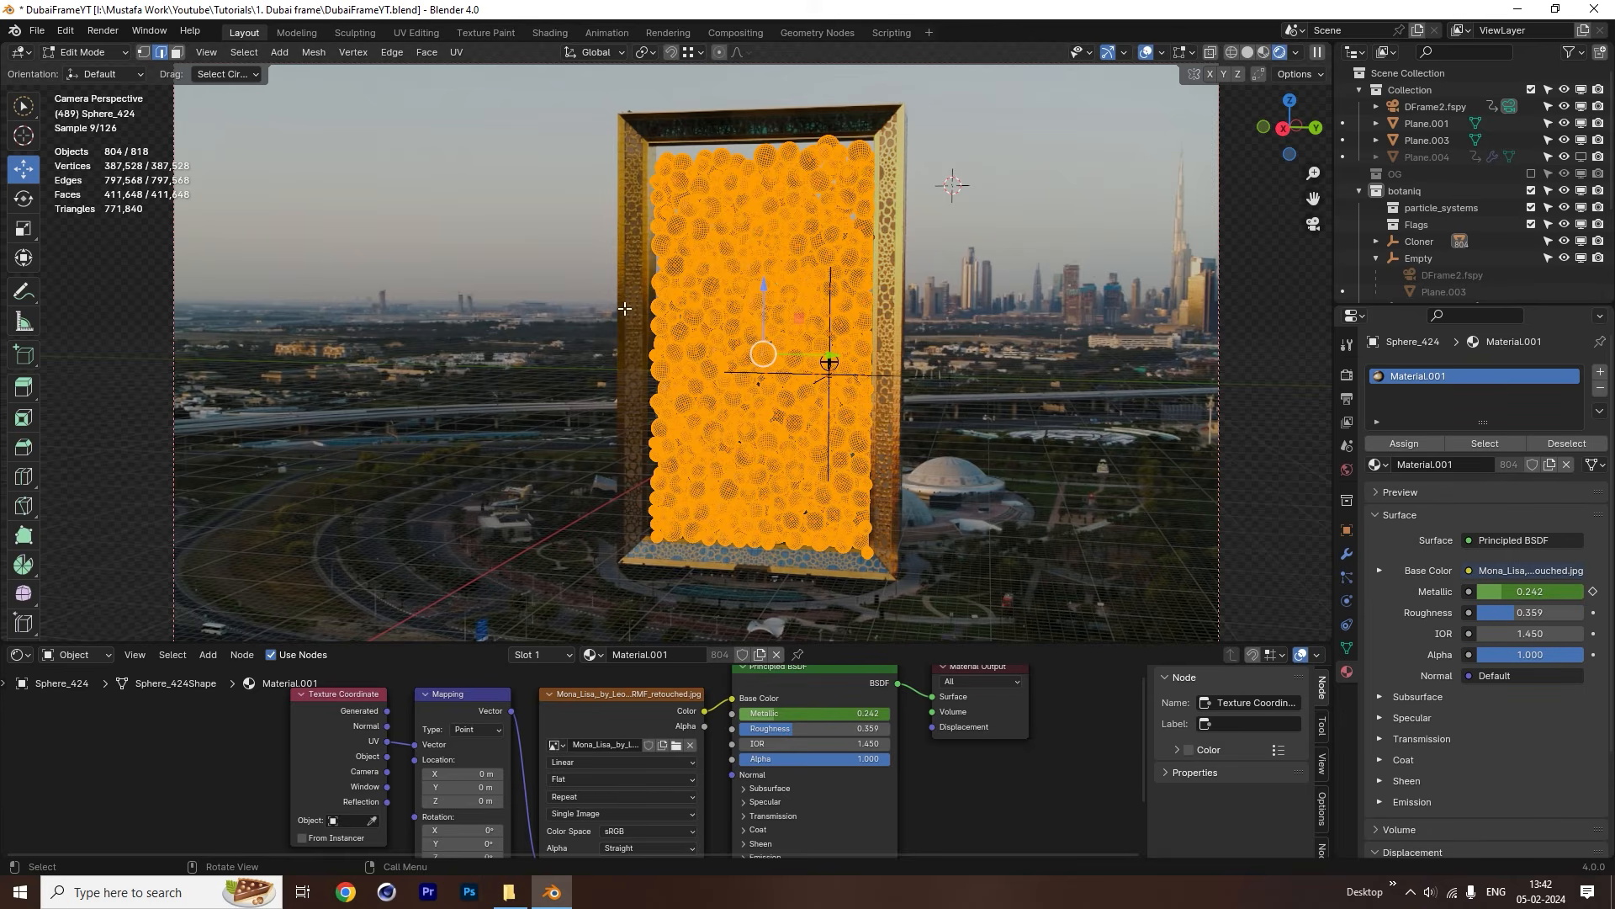
pyautogui.rightClick(782, 306)
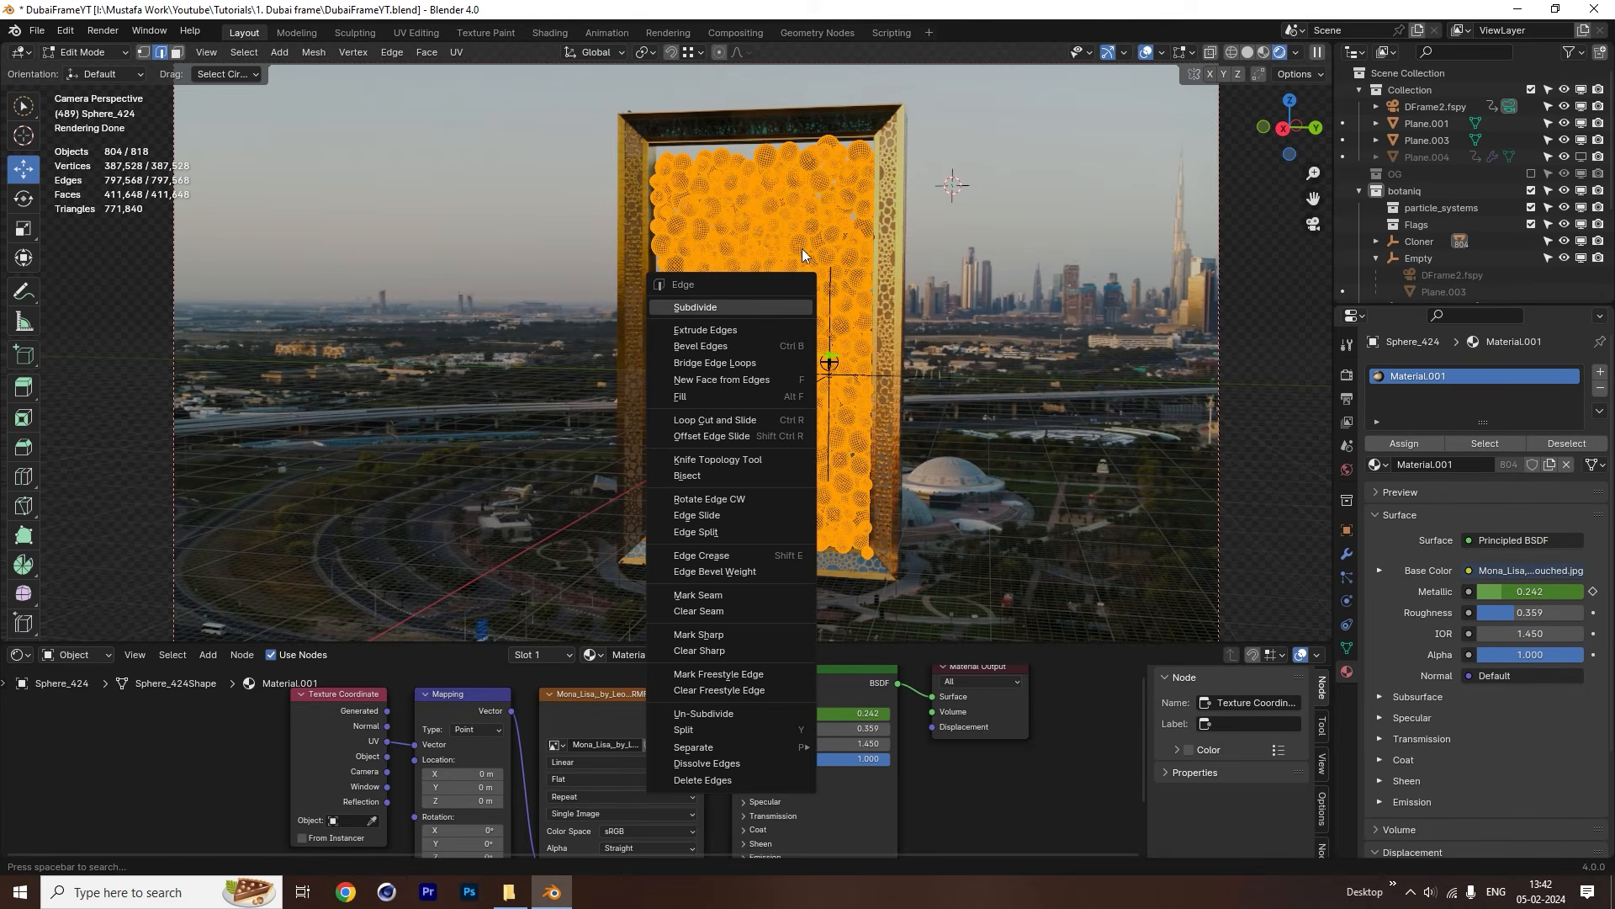
pyautogui.press('Escape')
pyautogui.press('u')
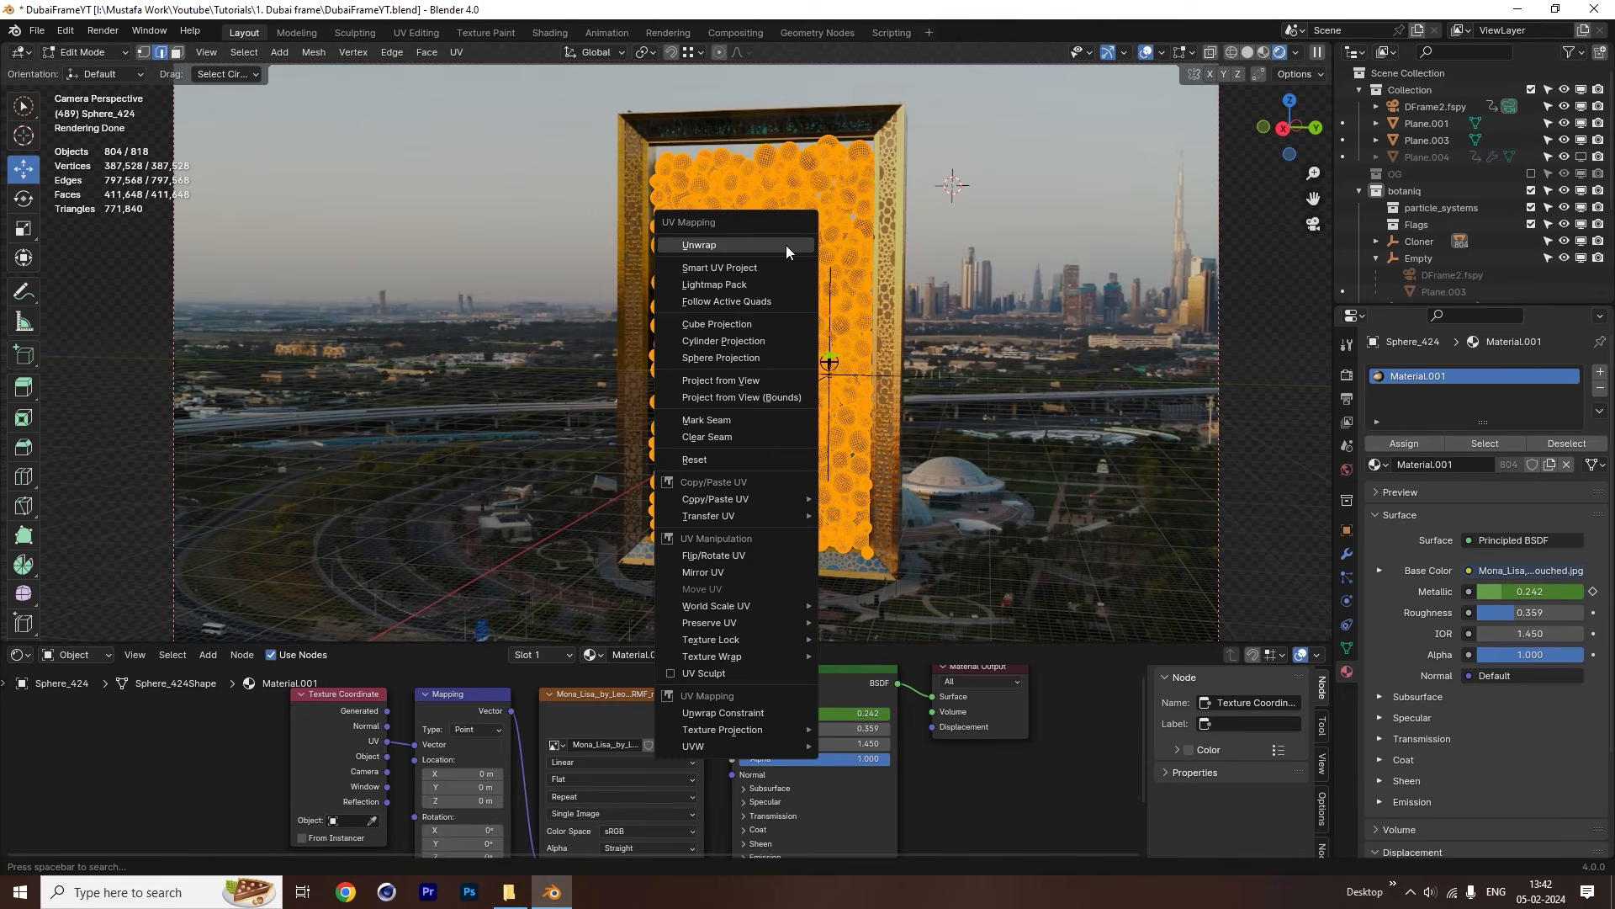
pyautogui.click(752, 381)
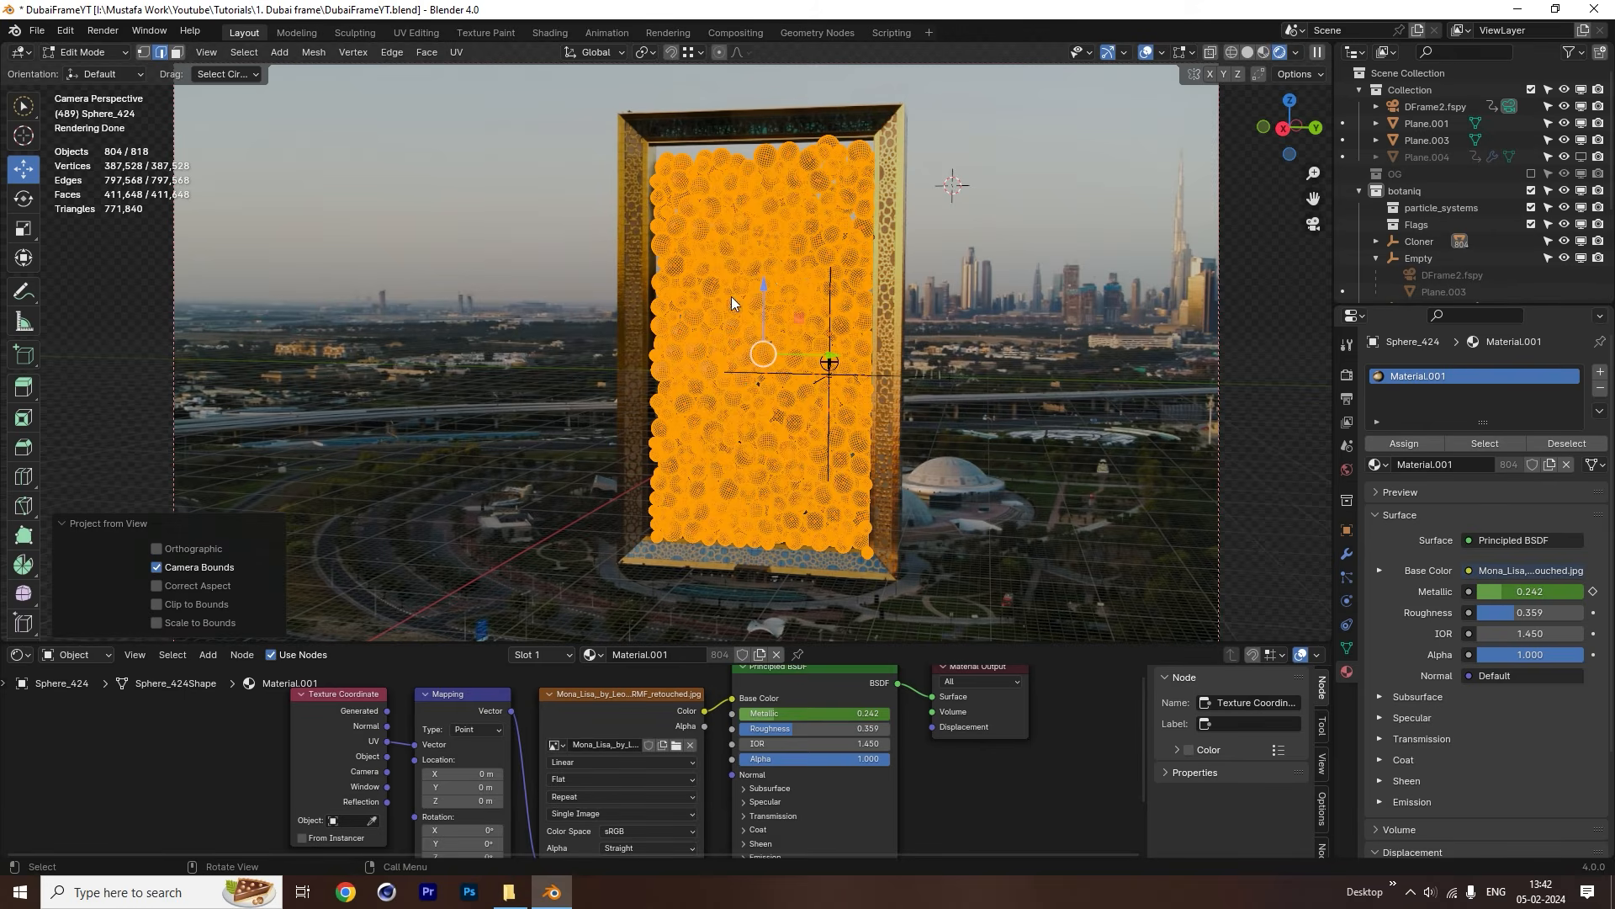
pyautogui.press('Tab')
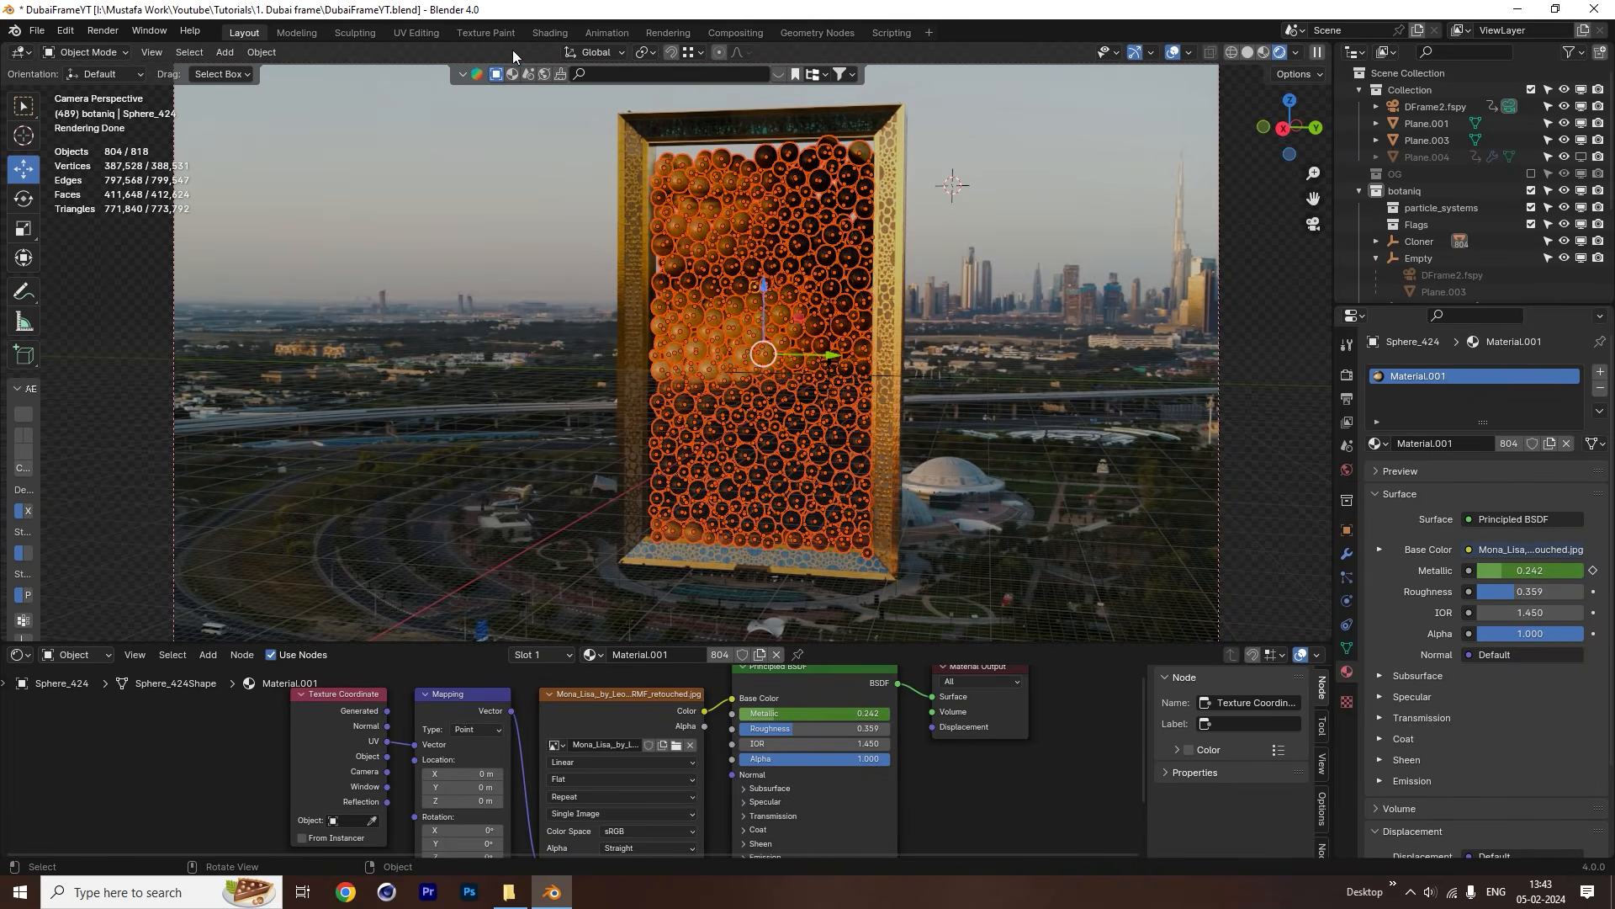
# In the UV Editing workspace, enlarge the spheres' projected UVs over the image and stretch them about 2.62 times along X.
pyautogui.click(416, 32)
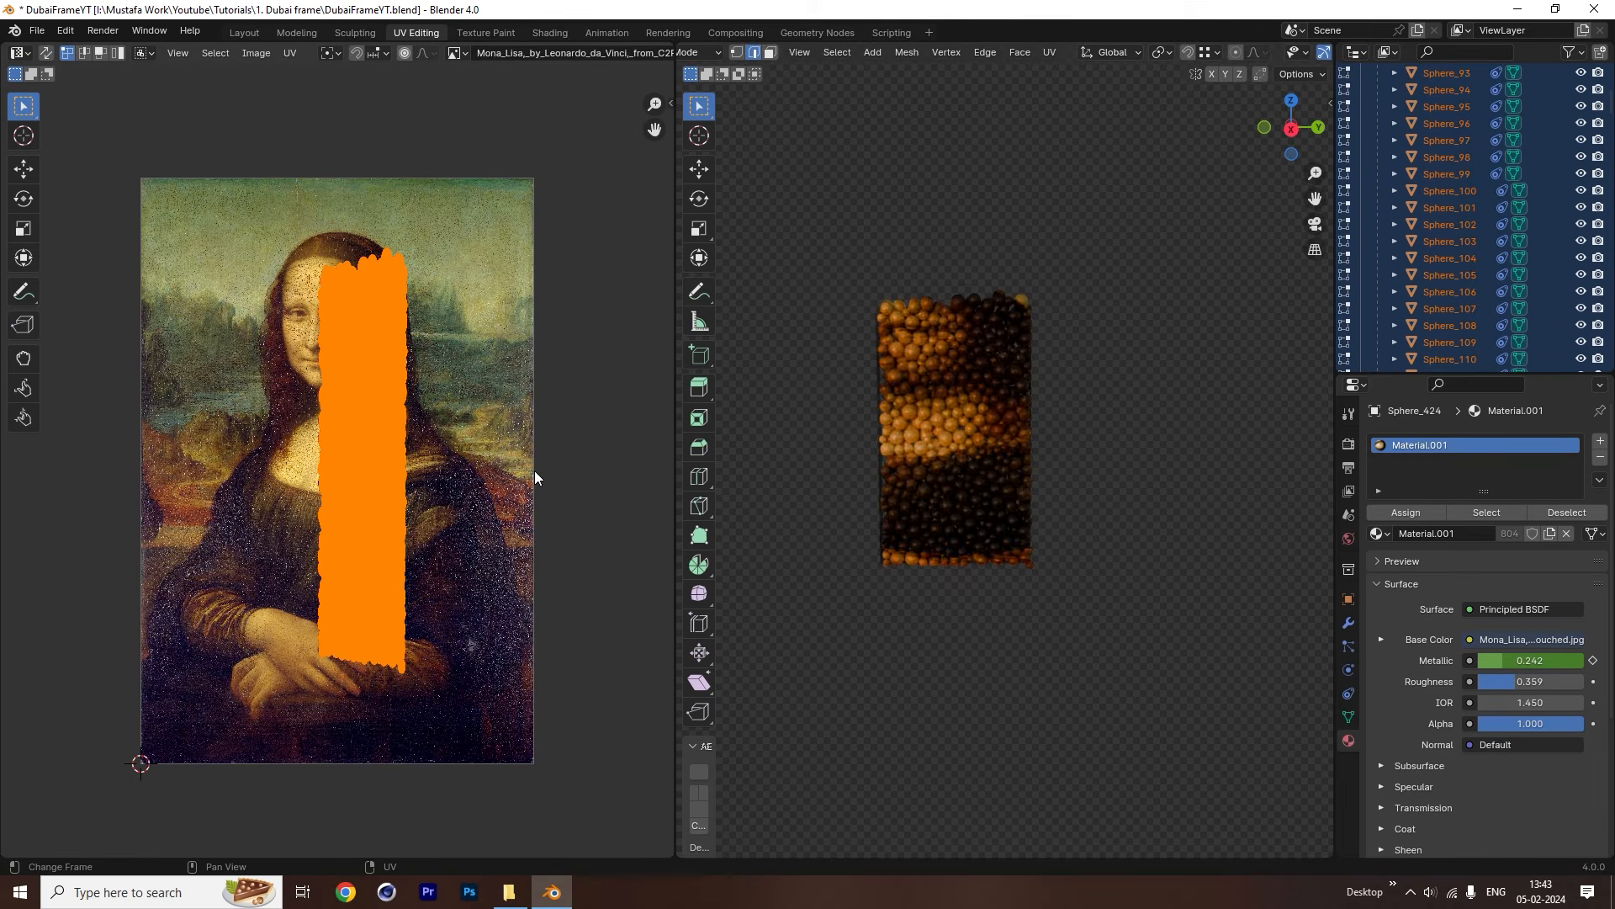
pyautogui.press('s')
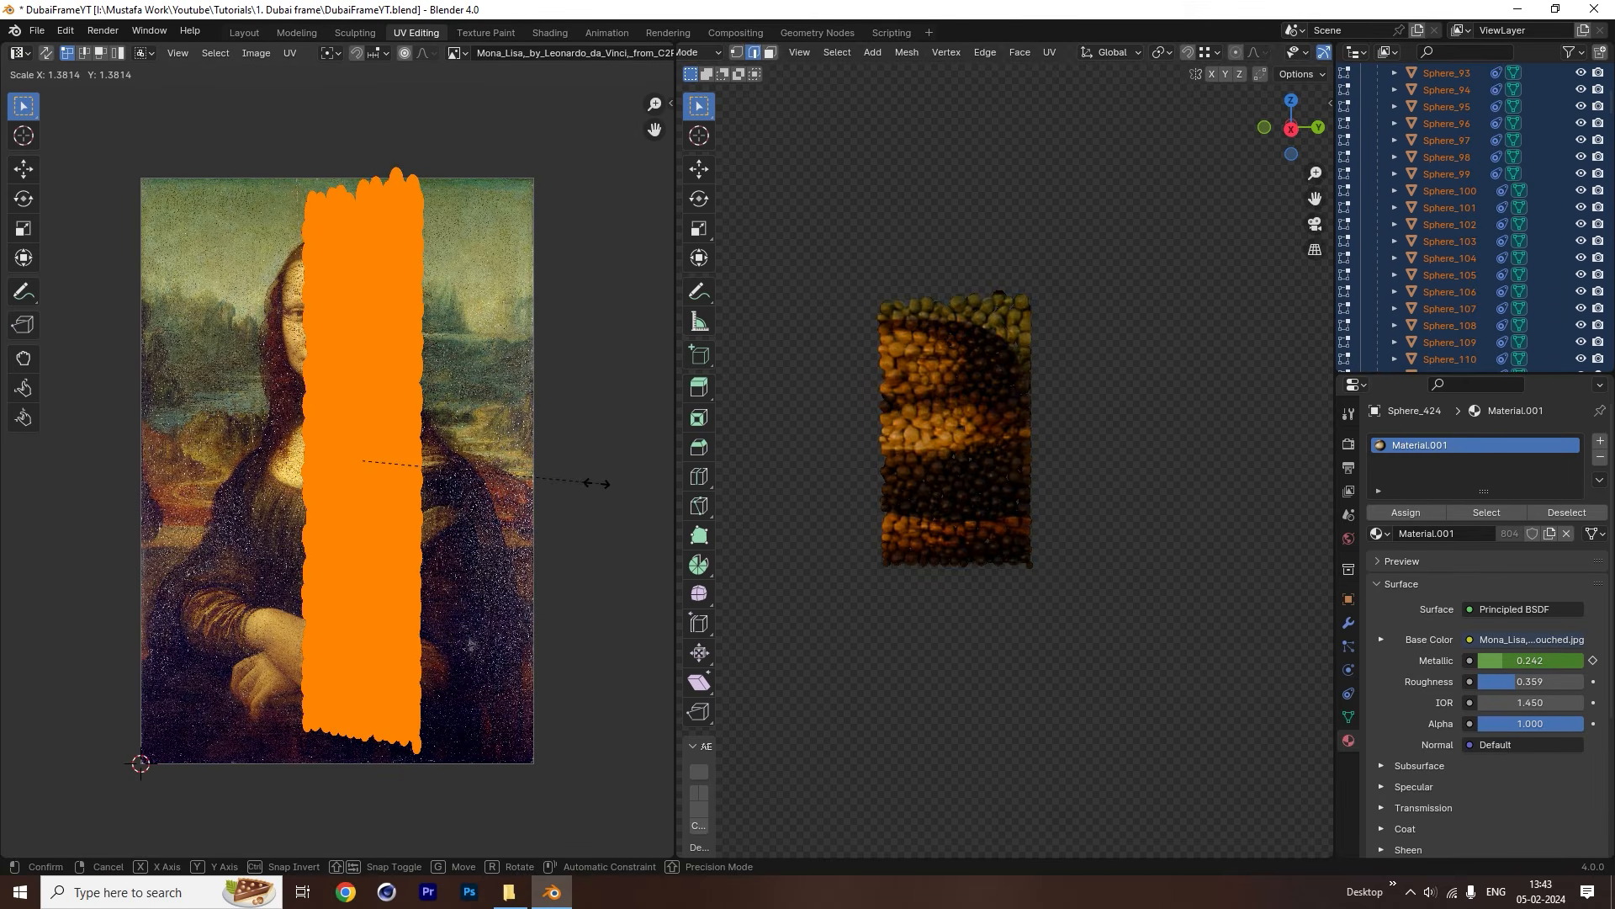
pyautogui.click(585, 481)
pyautogui.press('s')
pyautogui.press('x')
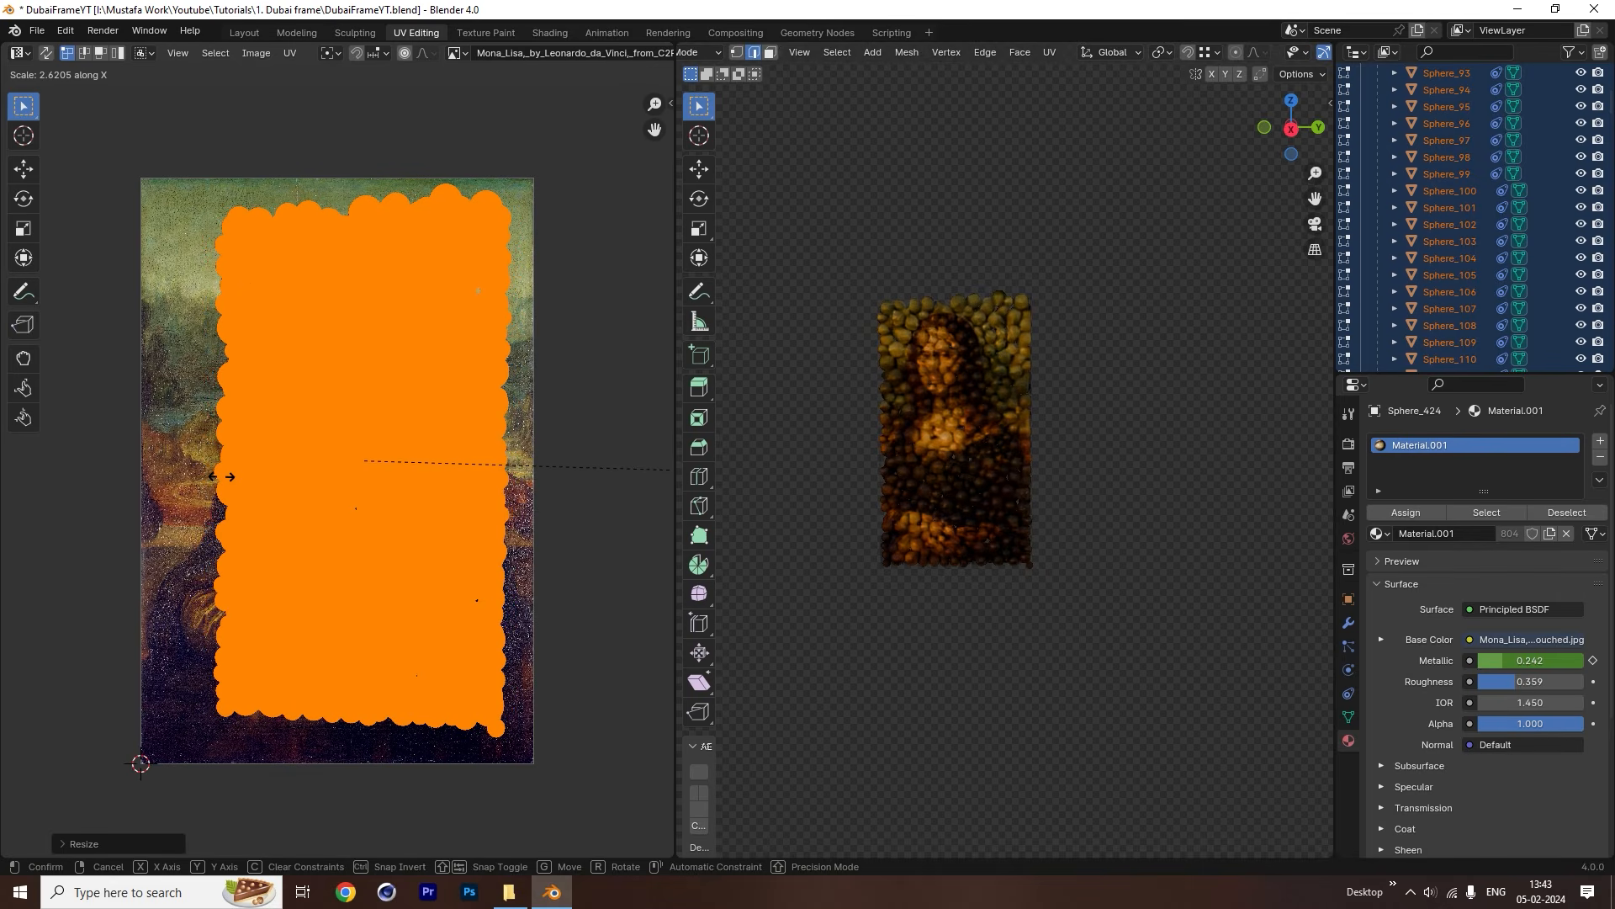
pyautogui.click(220, 477)
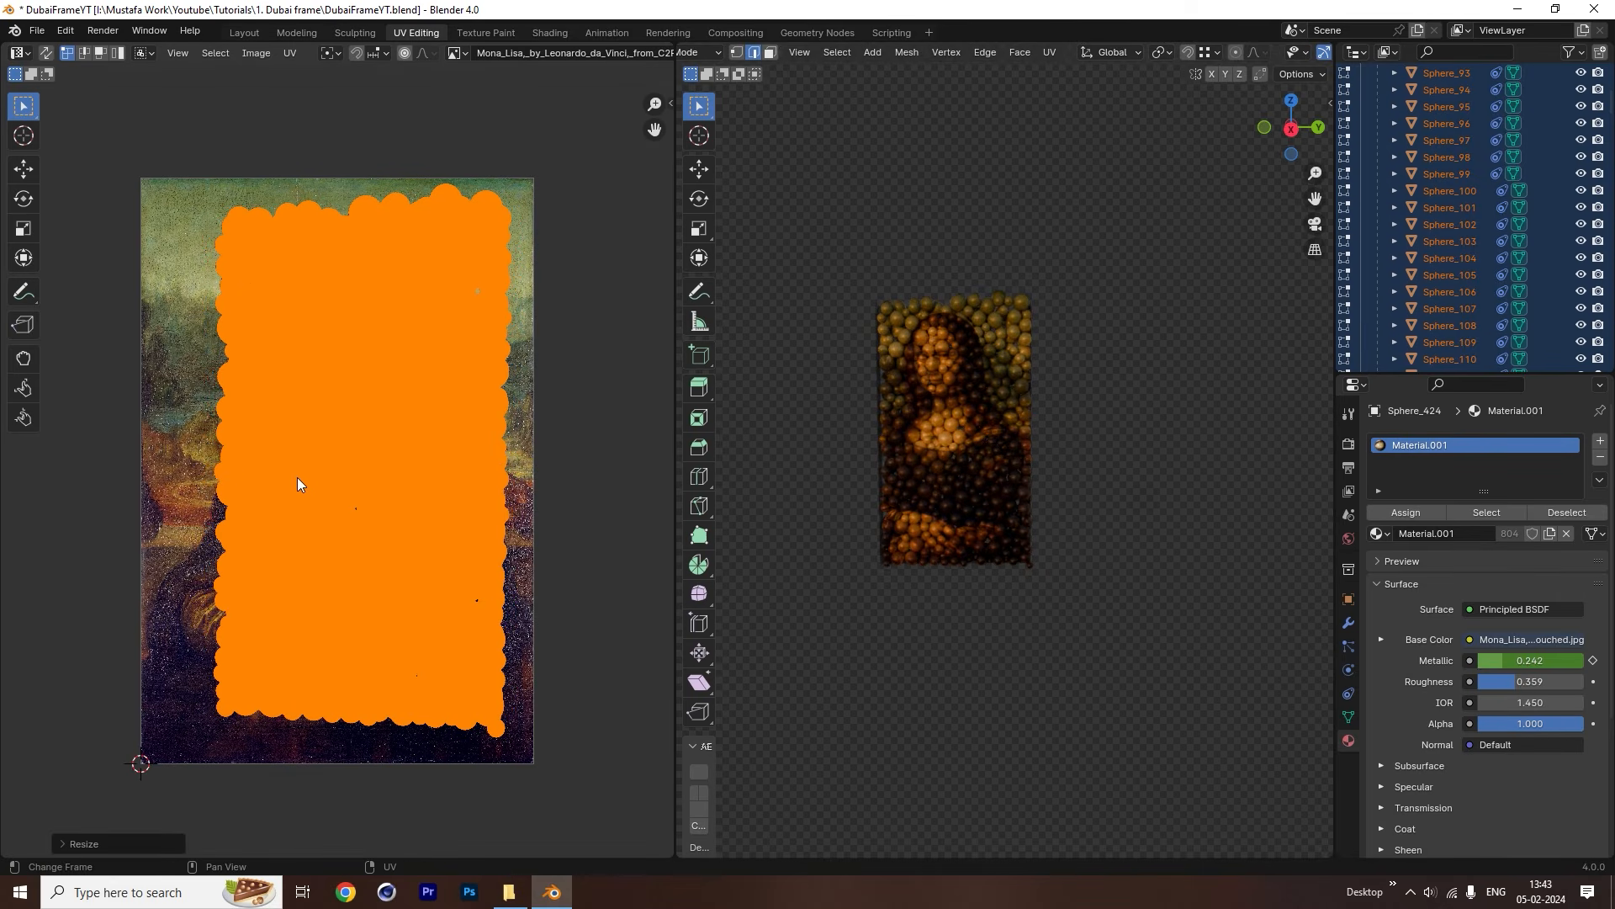
# Centre the spheres' UVs over the Mona Lisa's figure with small moves and a slight rescale, and return to the Layout workspace.
pyautogui.press('g')
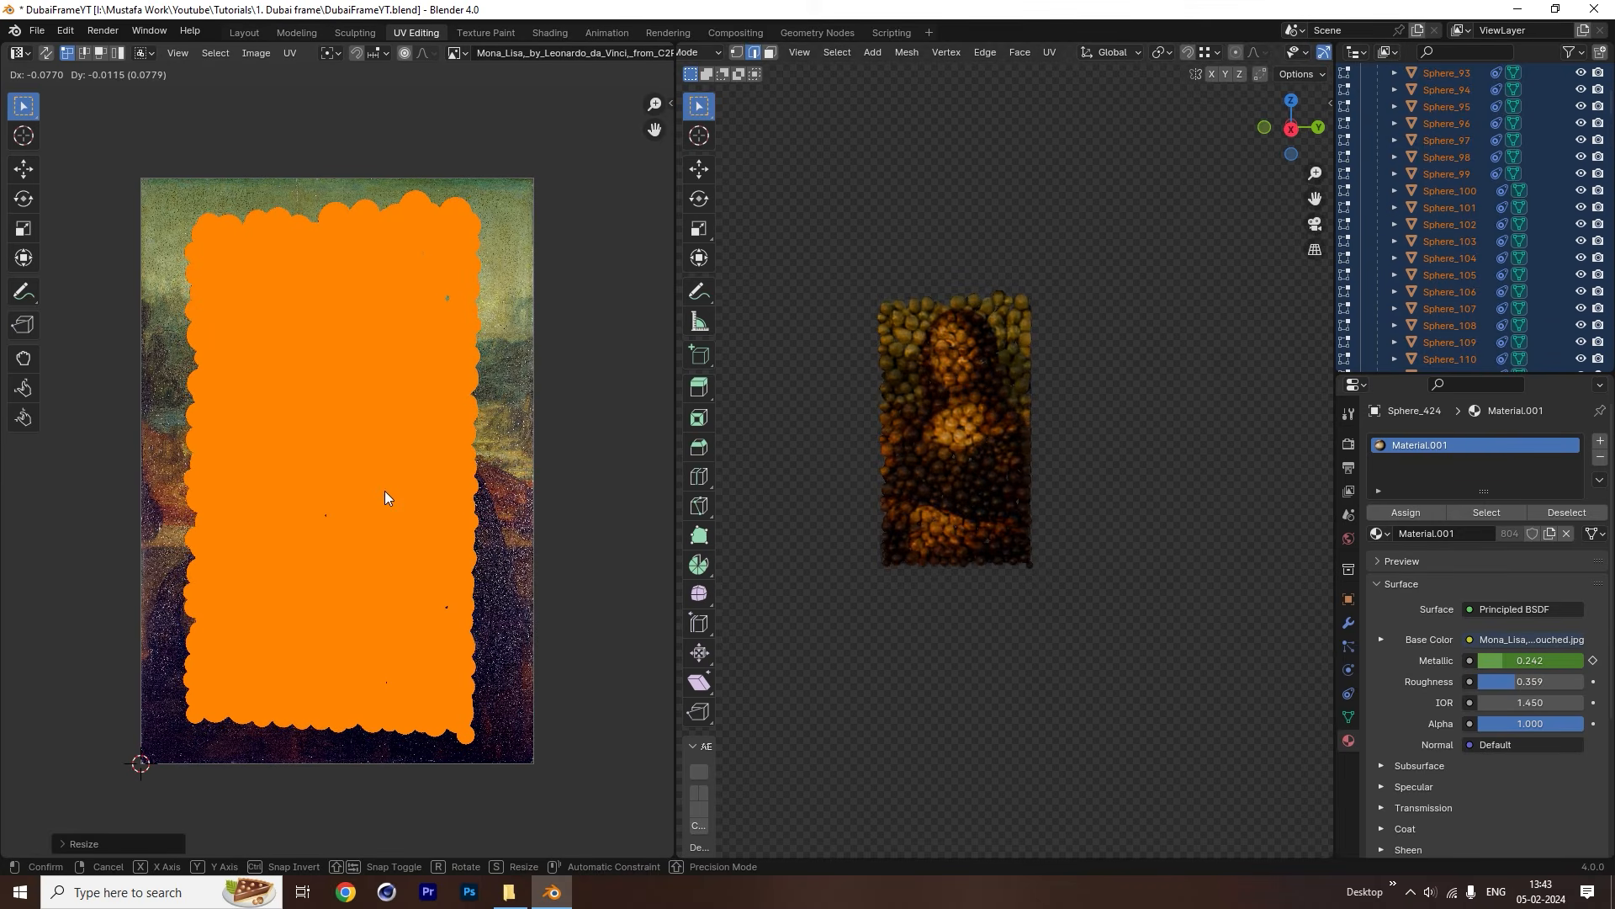
pyautogui.click(386, 492)
pyautogui.press('s')
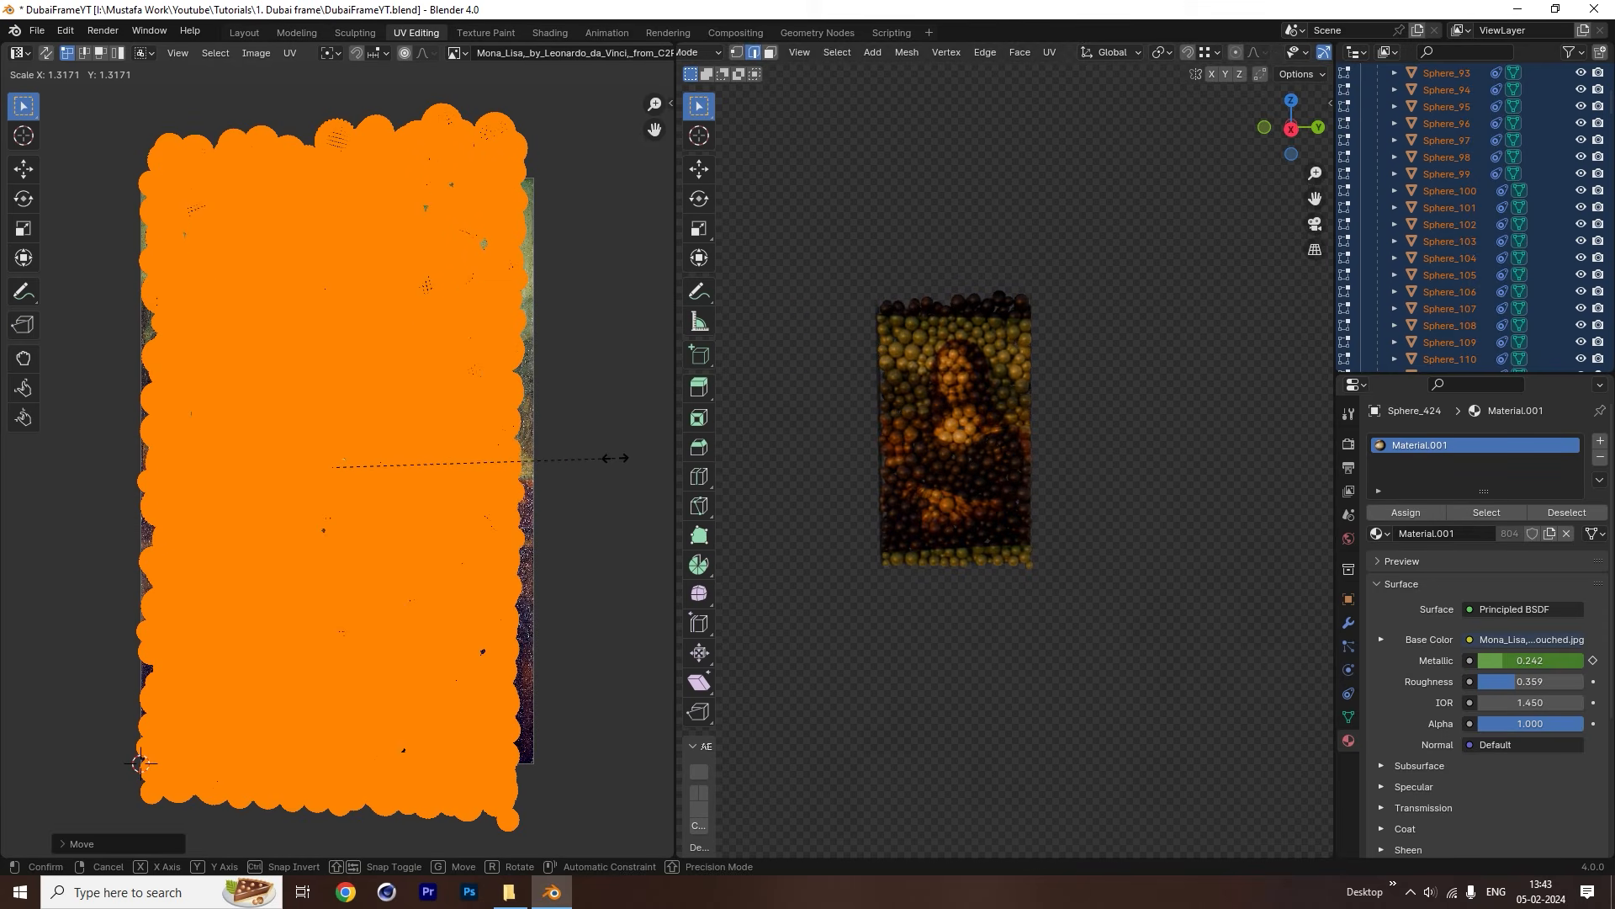
pyautogui.click(551, 459)
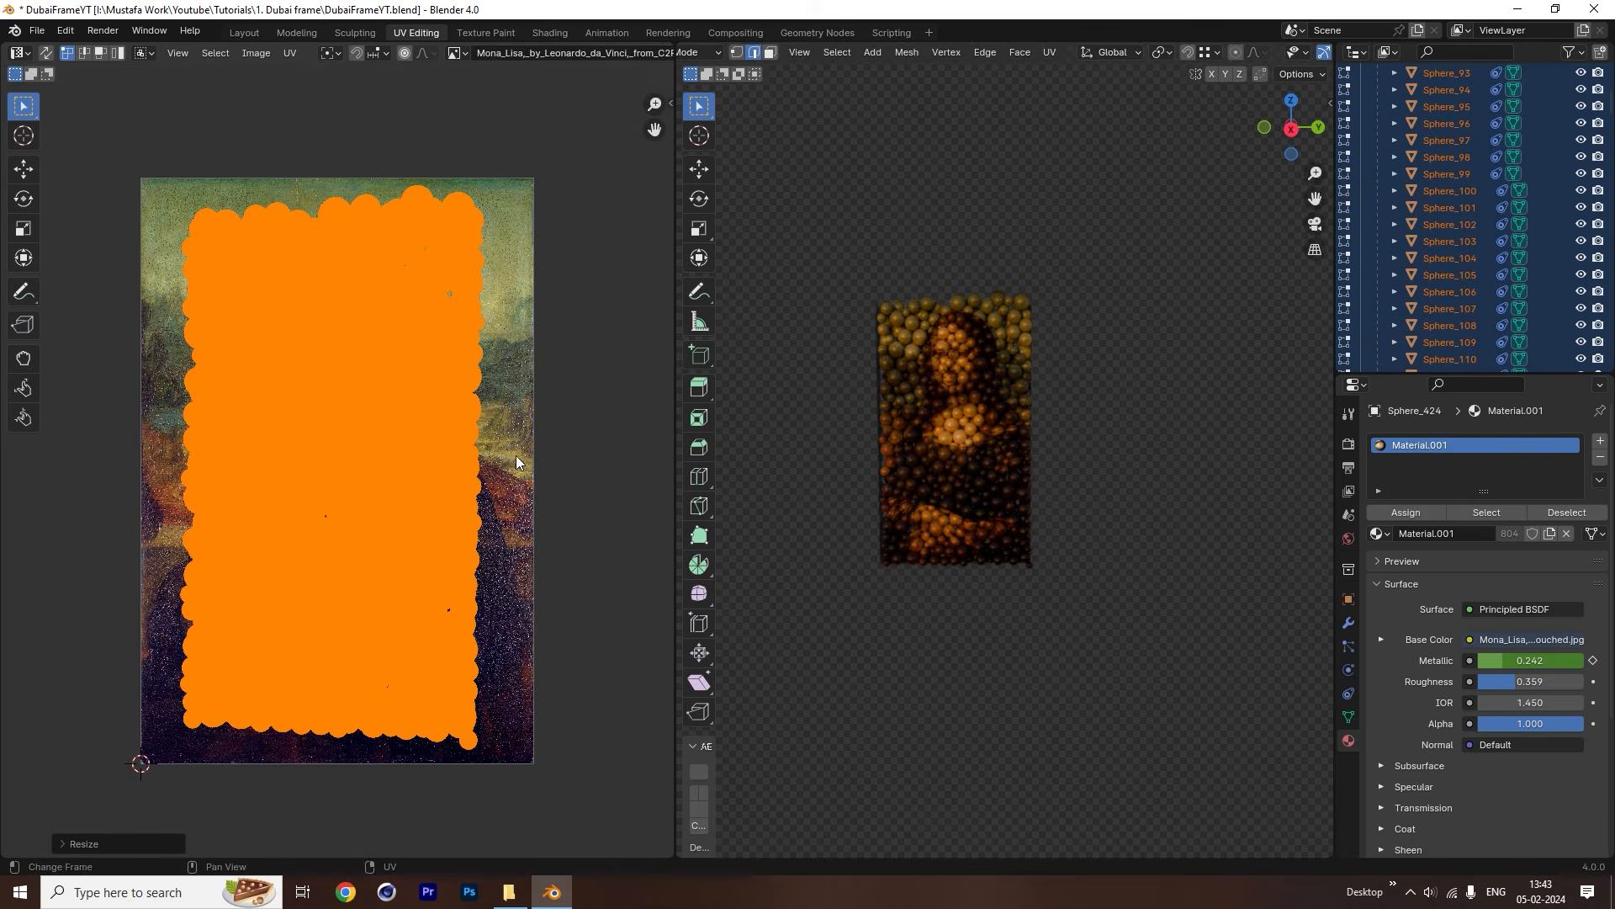
pyautogui.press('g')
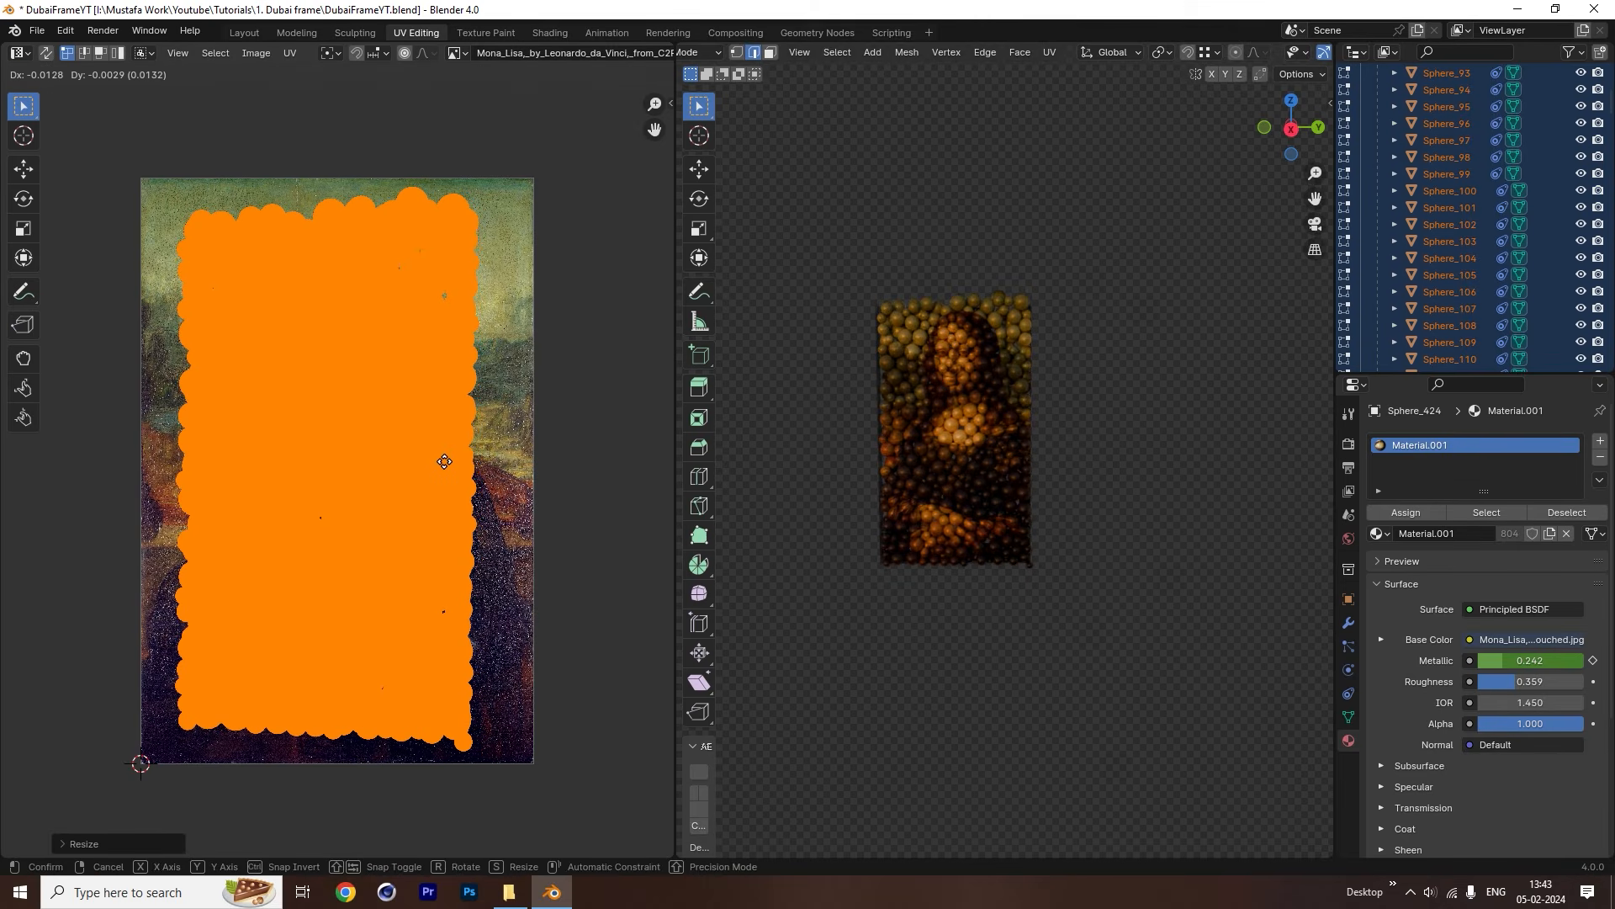
pyautogui.click(444, 461)
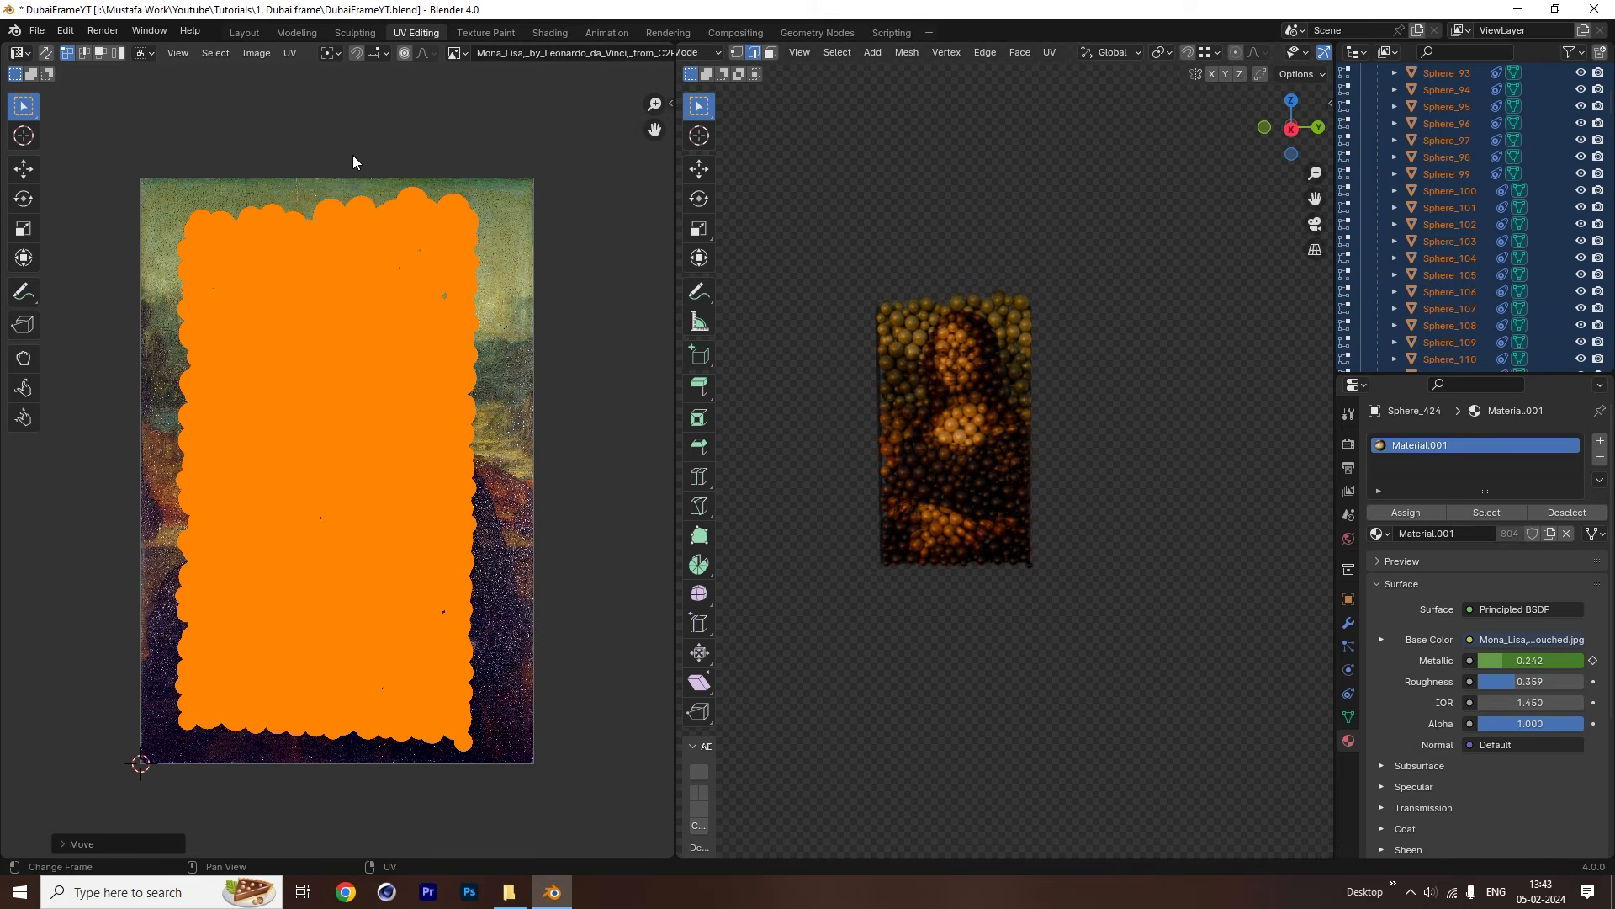
pyautogui.click(244, 33)
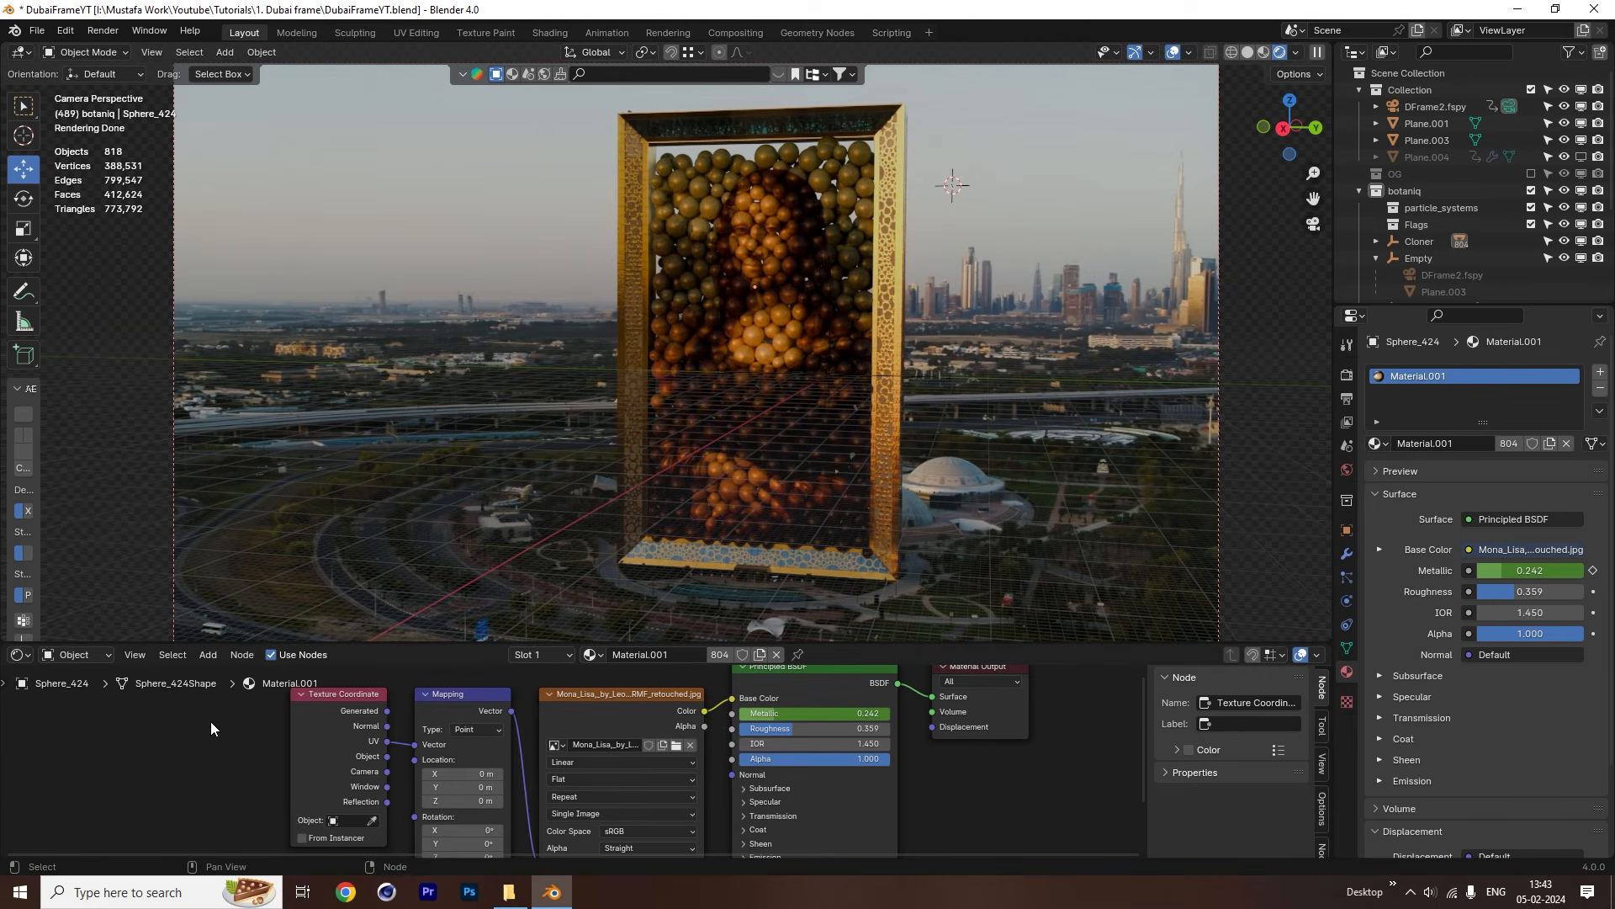
# Replace the Shader Editor with the Timeline and review the textured spheres' animation in the rendered camera view.
pyautogui.click(21, 655)
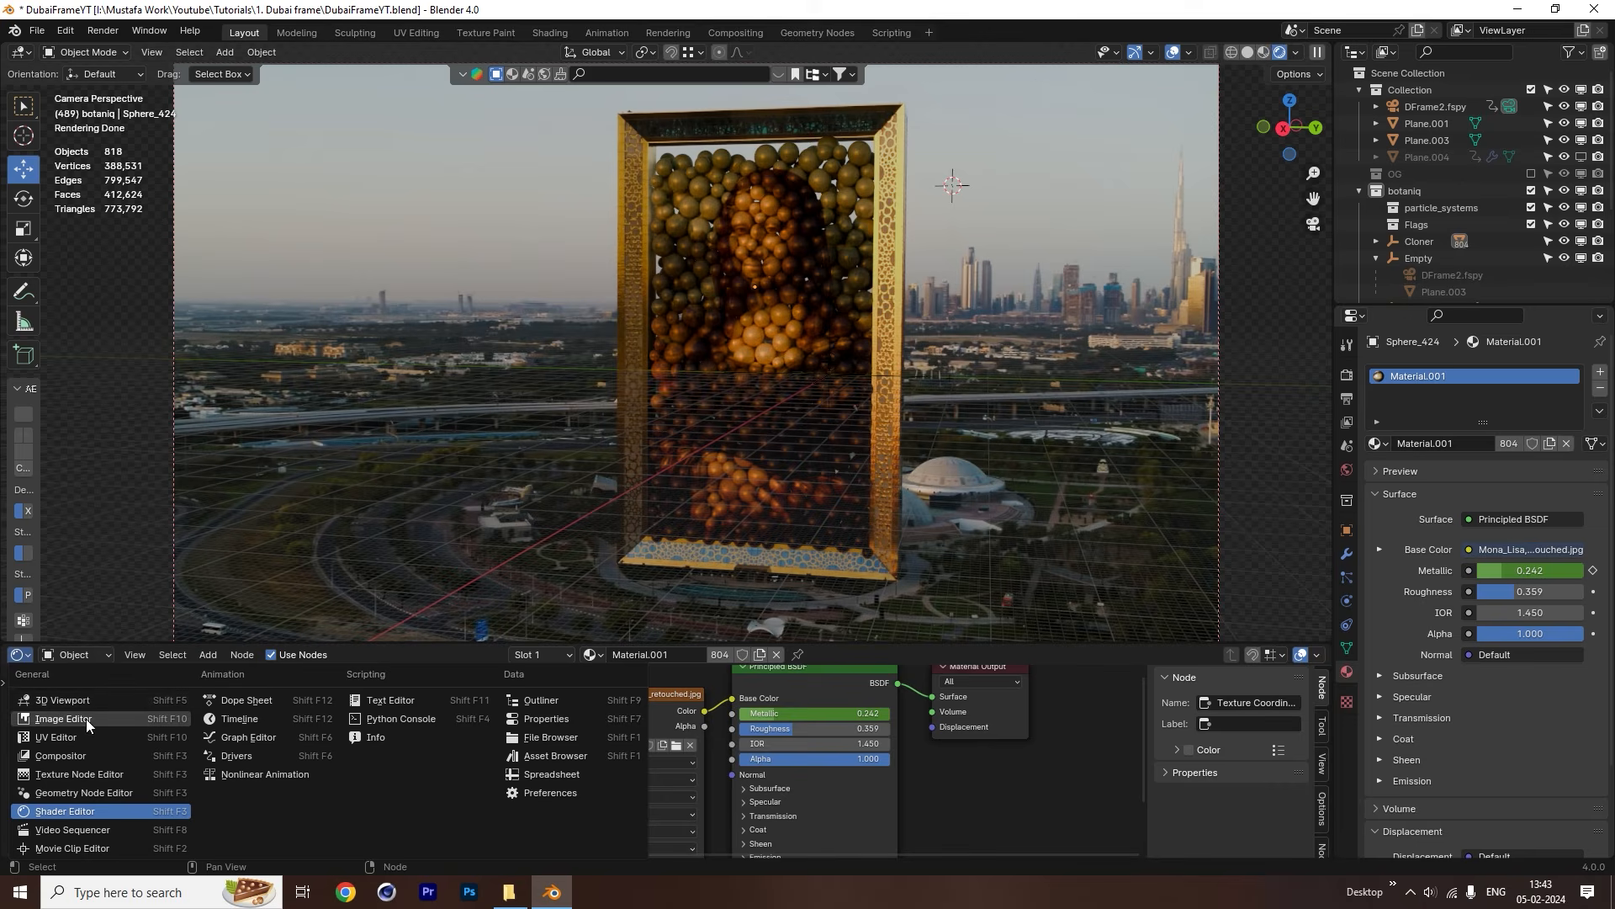
pyautogui.click(221, 720)
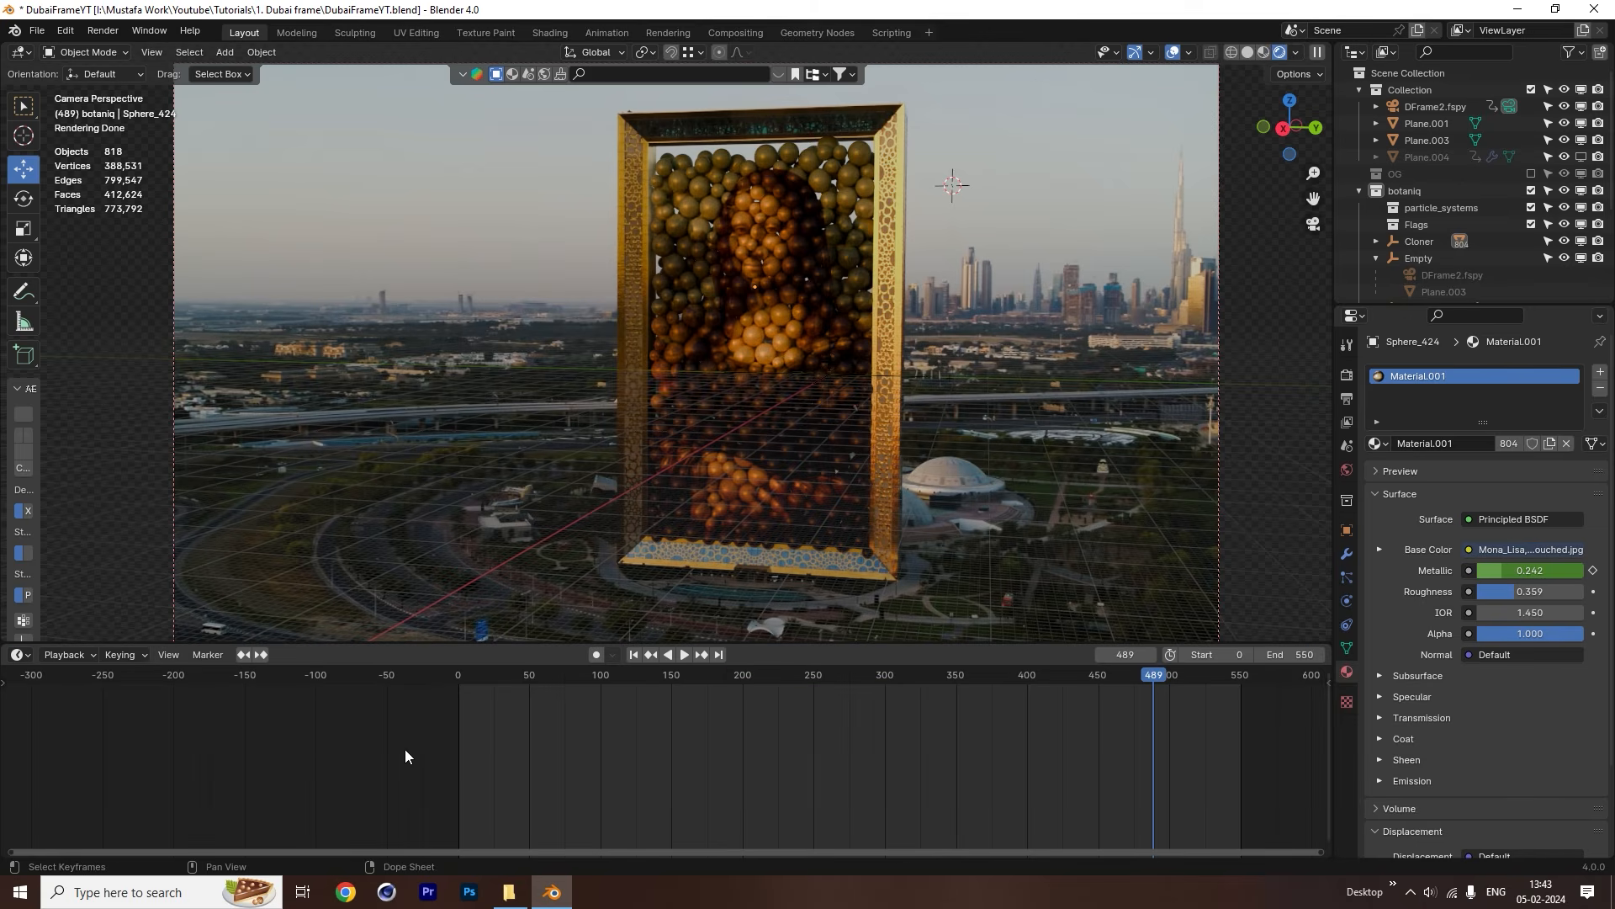
pyautogui.click(466, 677)
pyautogui.press('space')
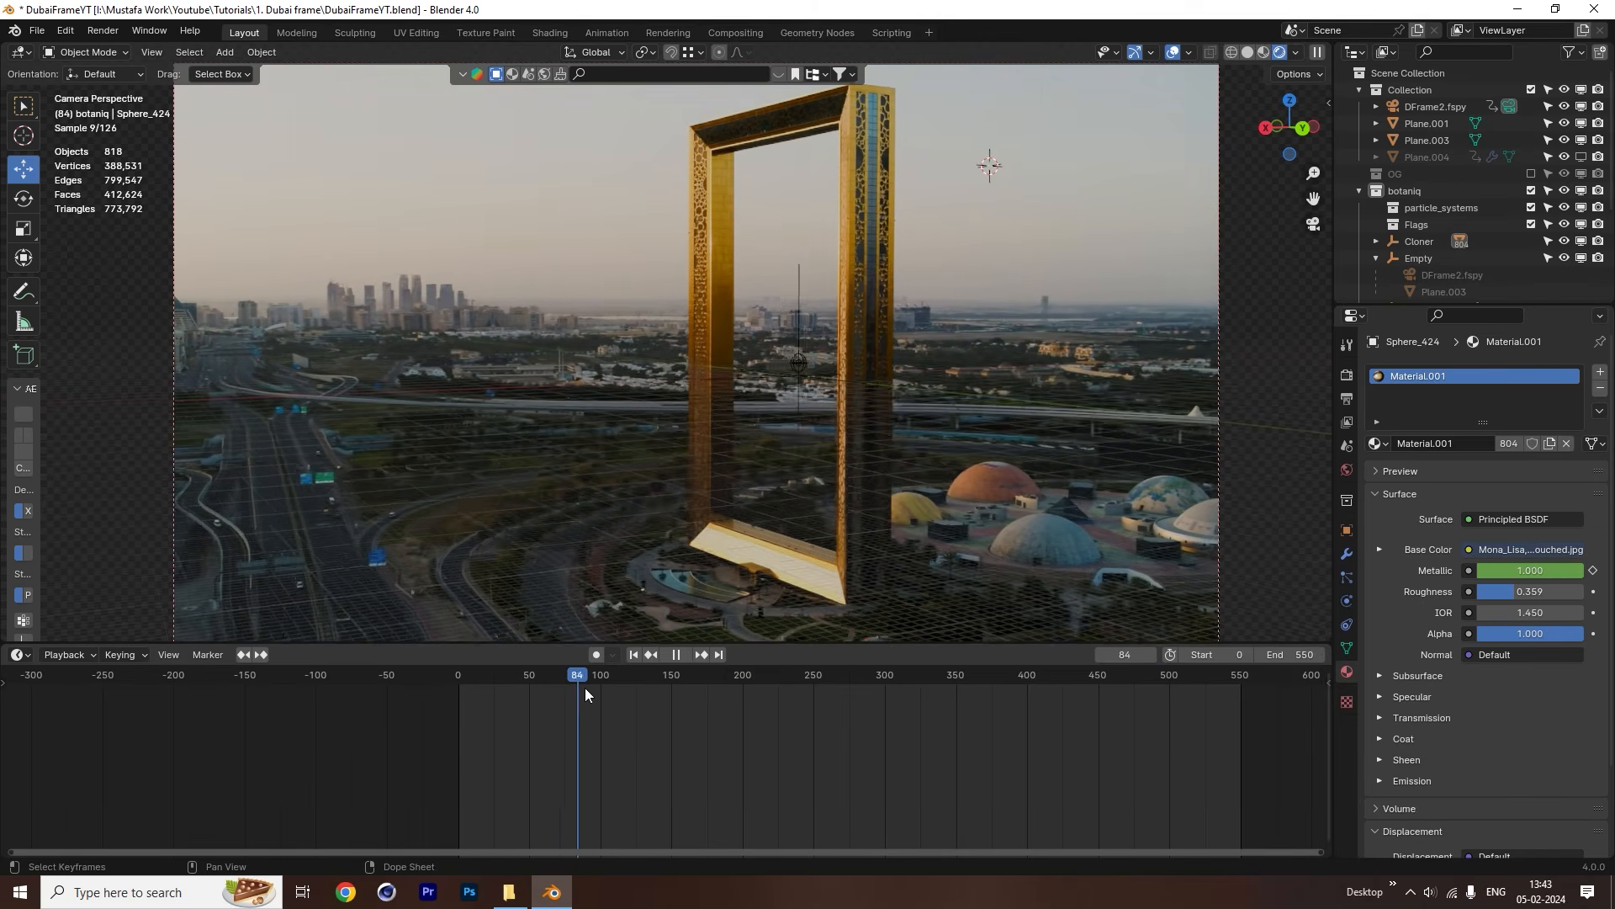
pyautogui.press('space')
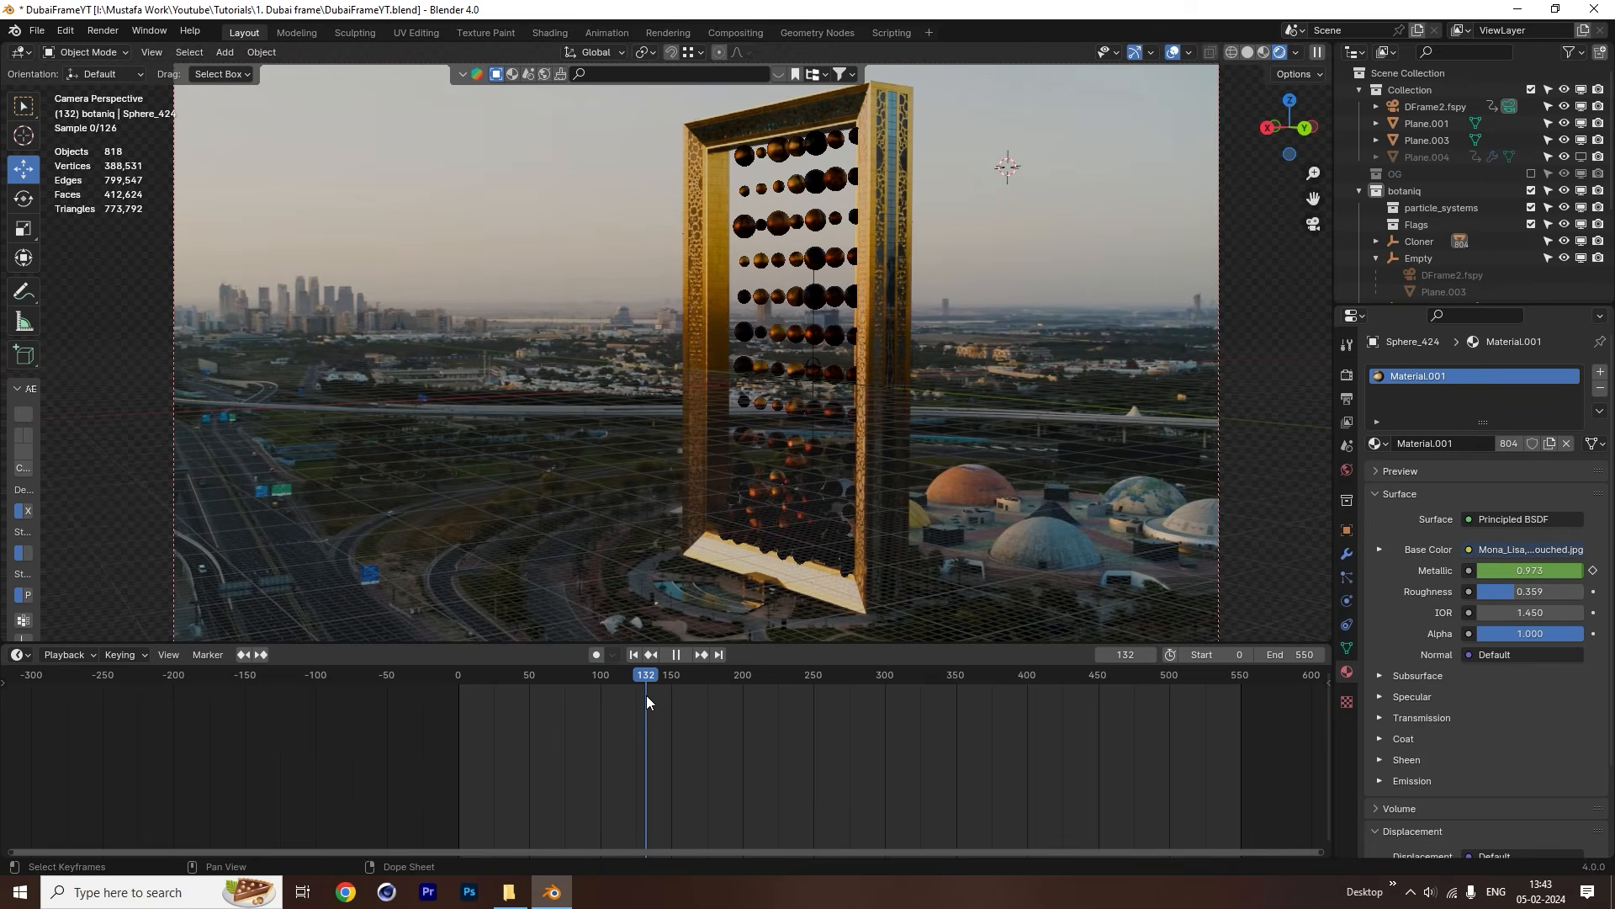
pyautogui.moveTo(653, 678); pyautogui.dragTo(1210, 711)
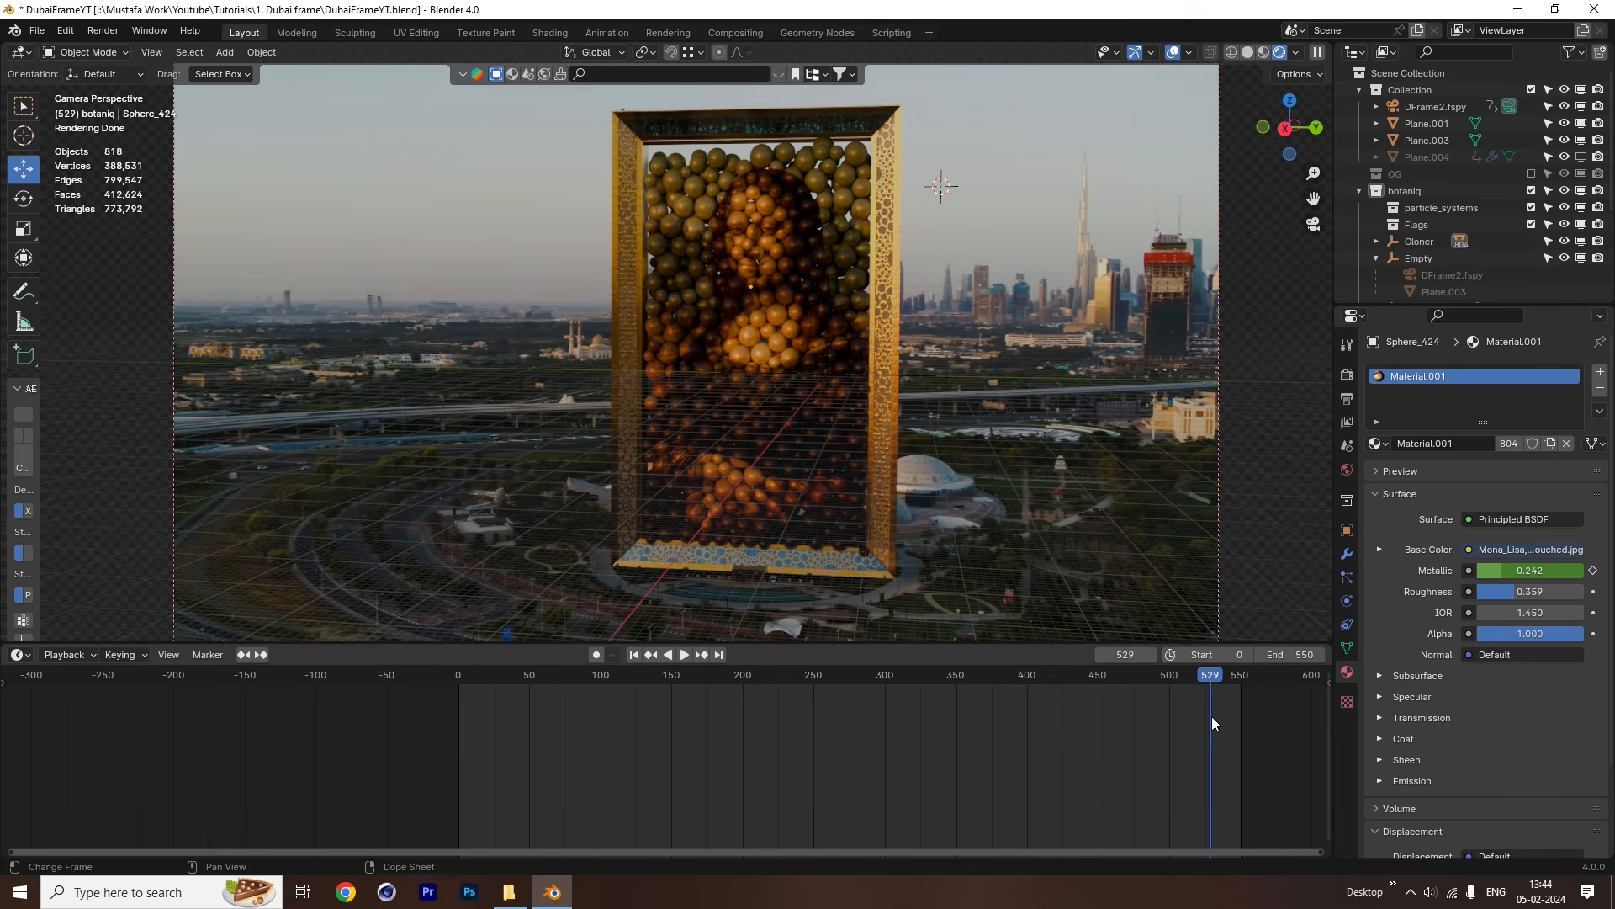
pyautogui.moveTo(1218, 674); pyautogui.dragTo(1225, 675)
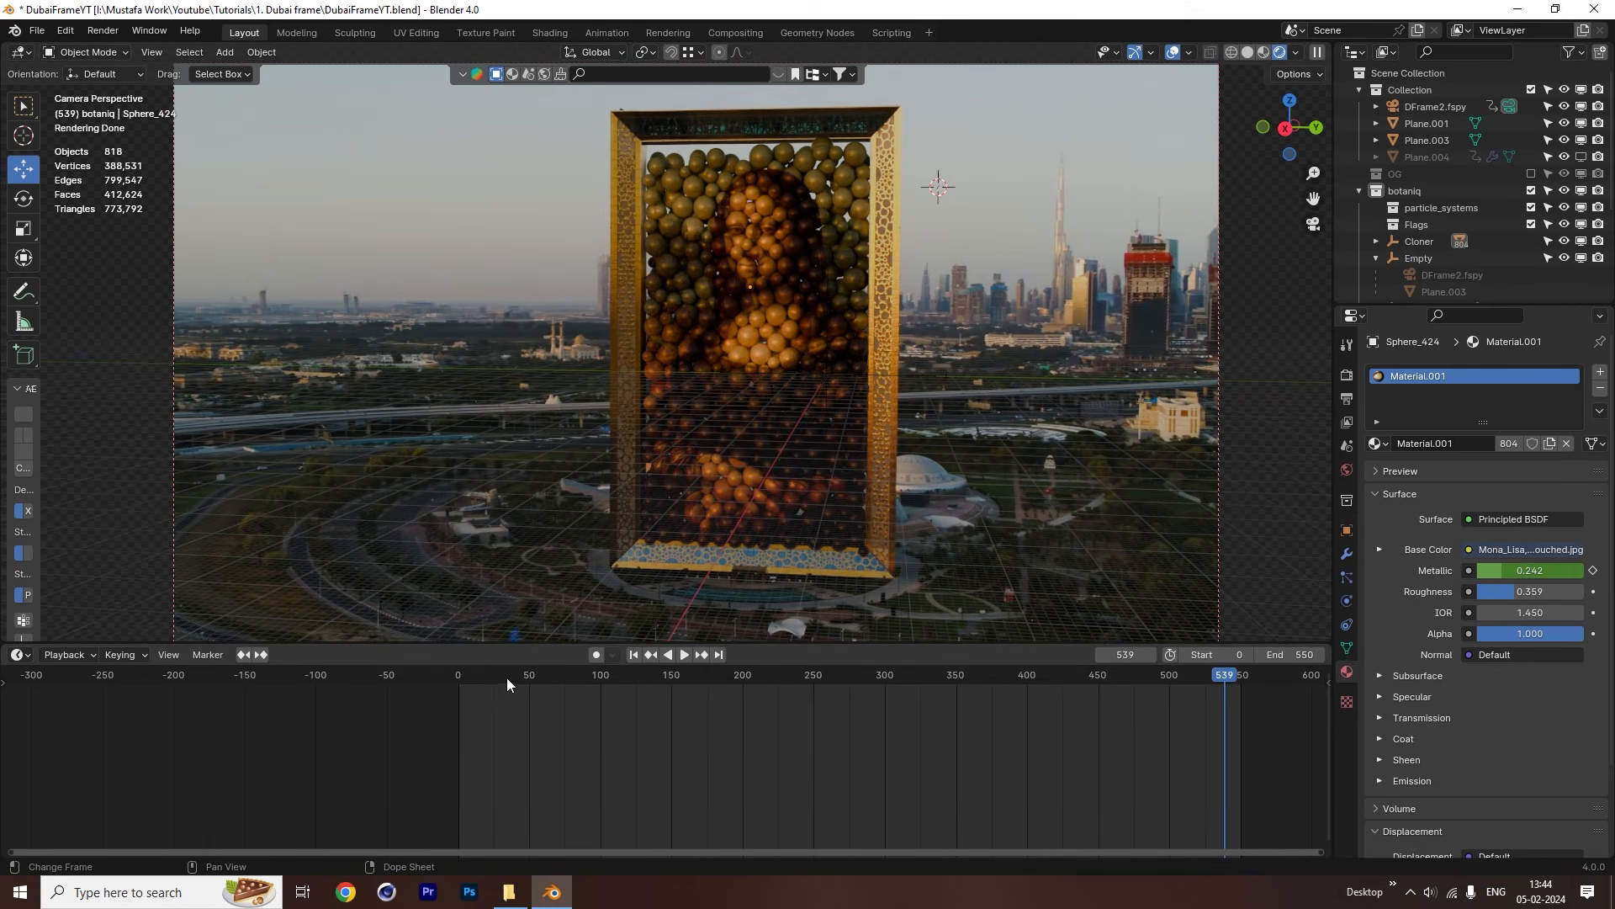
pyautogui.moveTo(467, 675); pyautogui.dragTo(839, 684)
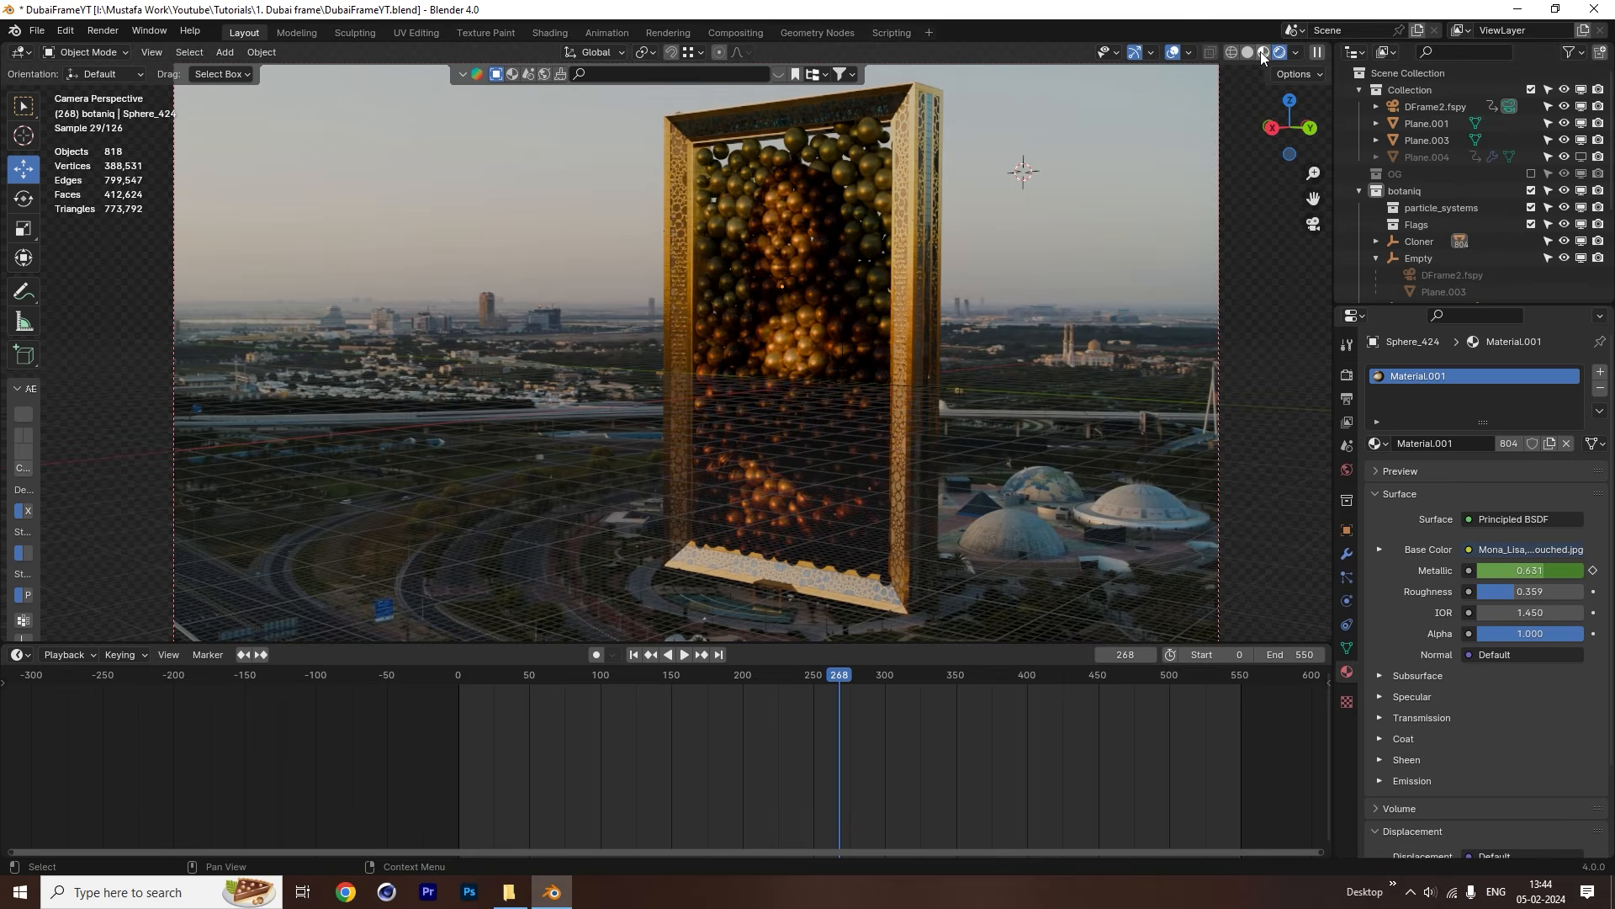
# Compare the textured spheres in material preview and solid shading at frame 525, and return to rendered shading.
pyautogui.press('z')
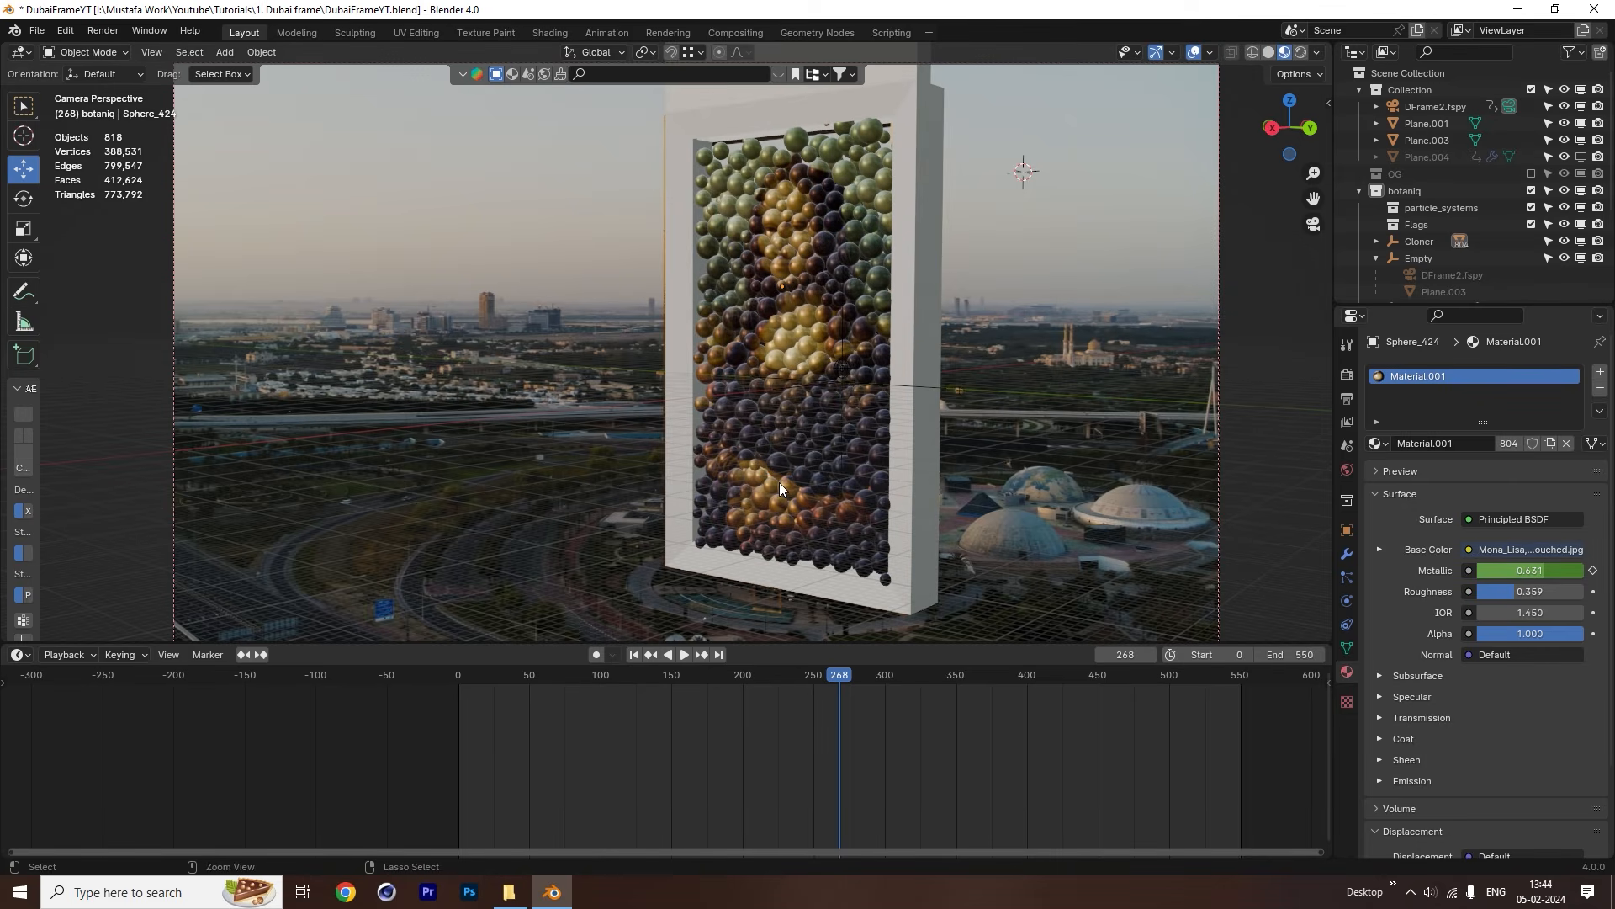
pyautogui.hotkey('ctrl', 's')
pyautogui.press('space')
pyautogui.moveTo(1007, 669); pyautogui.dragTo(1205, 676)
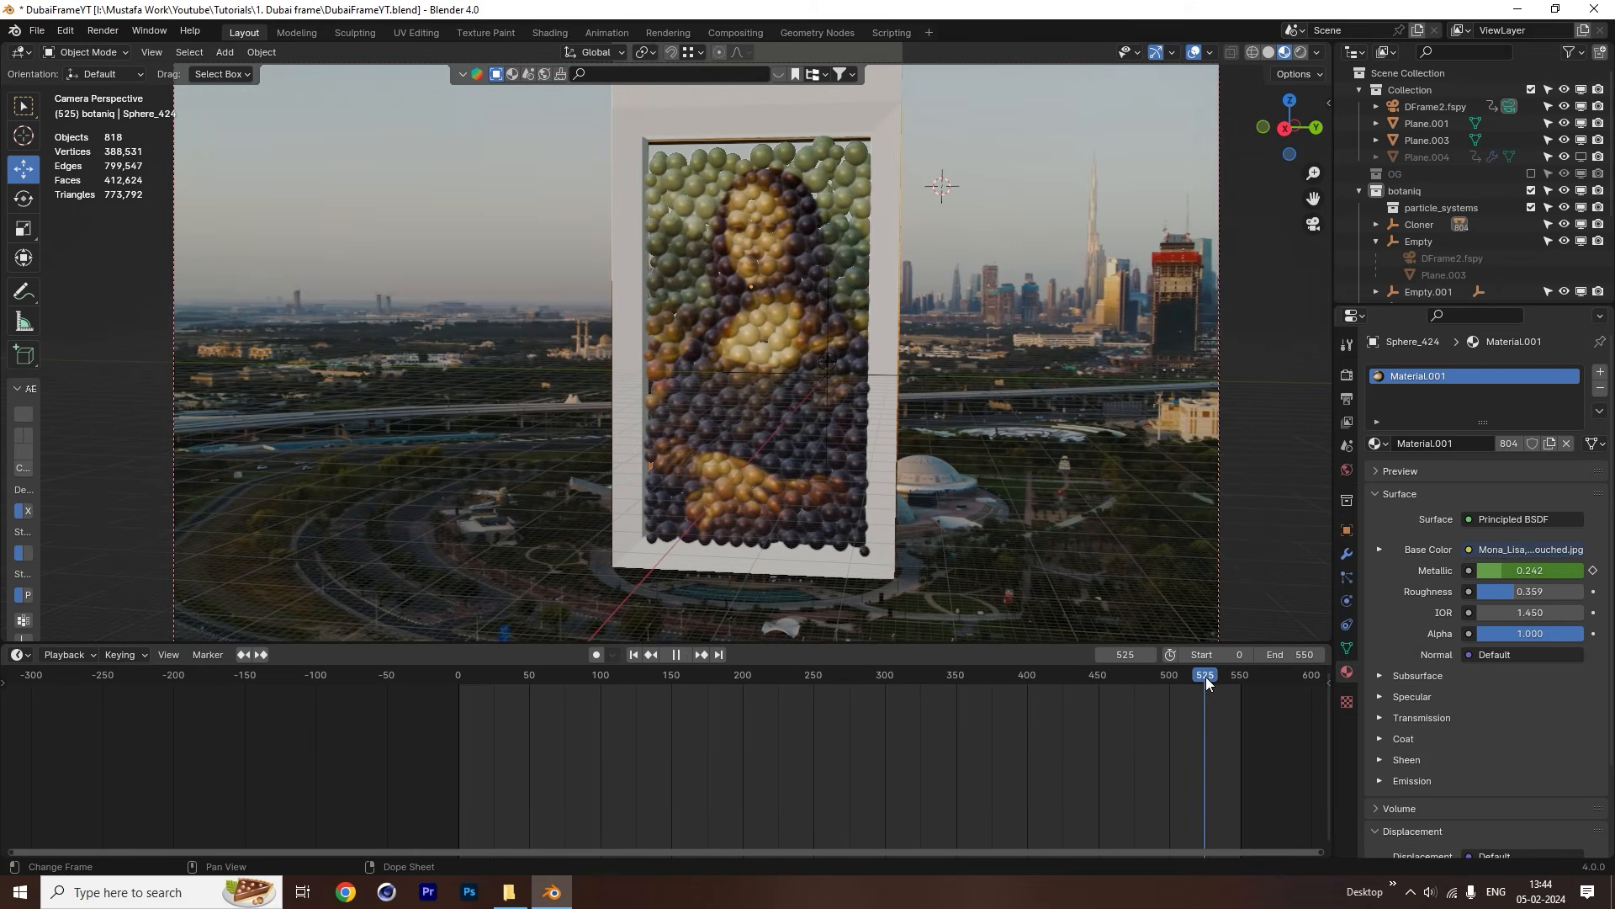
pyautogui.press('space')
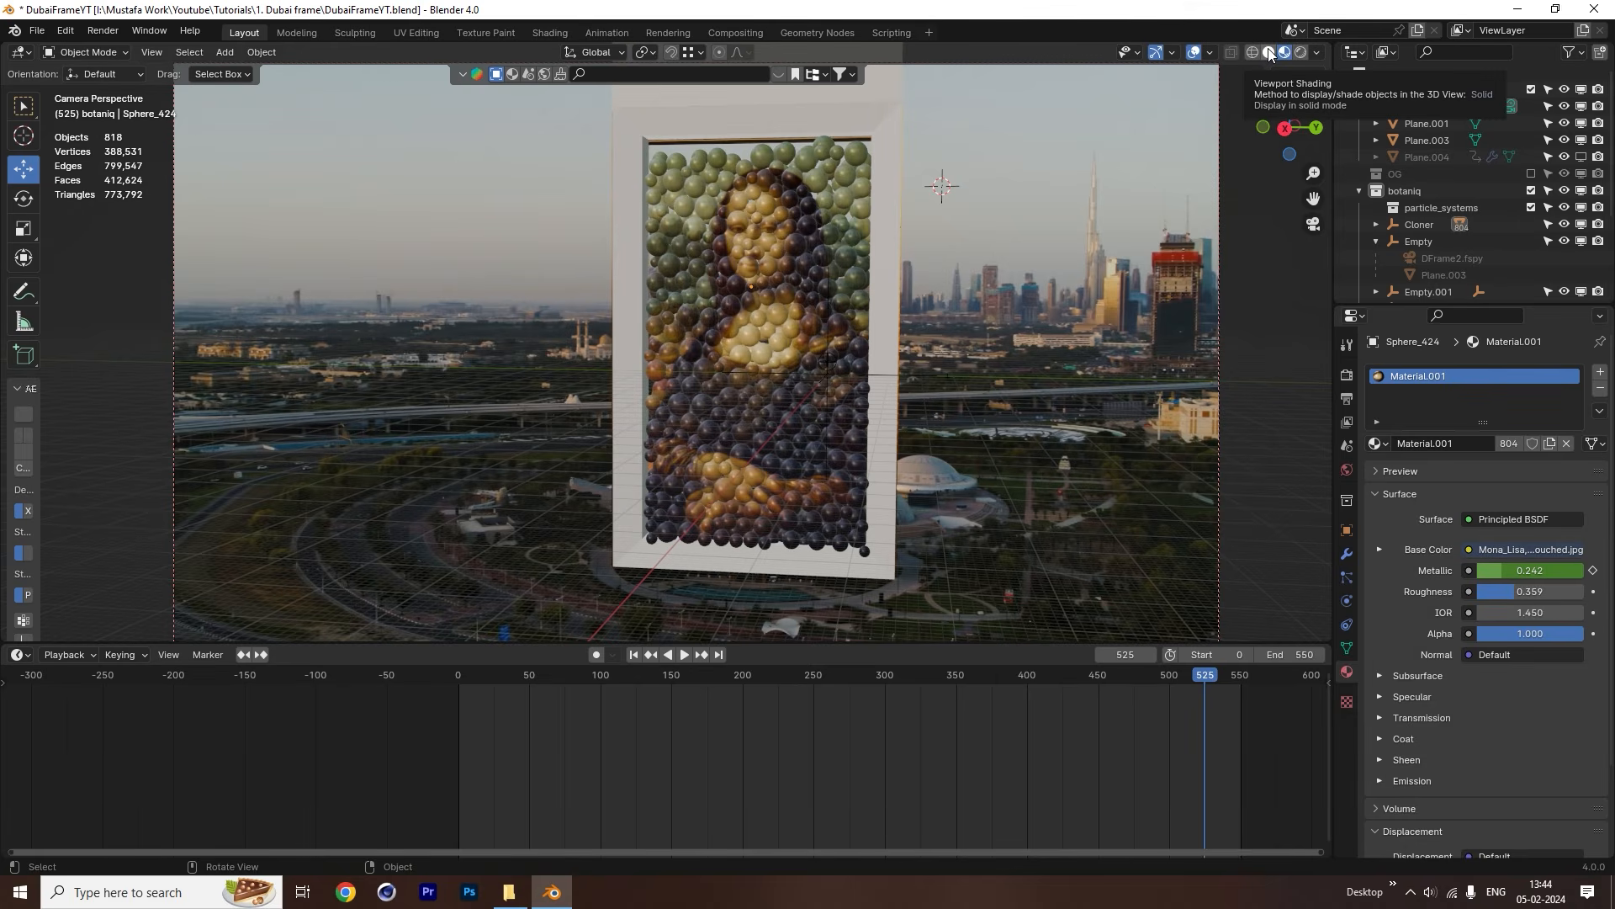
pyautogui.click(1270, 54)
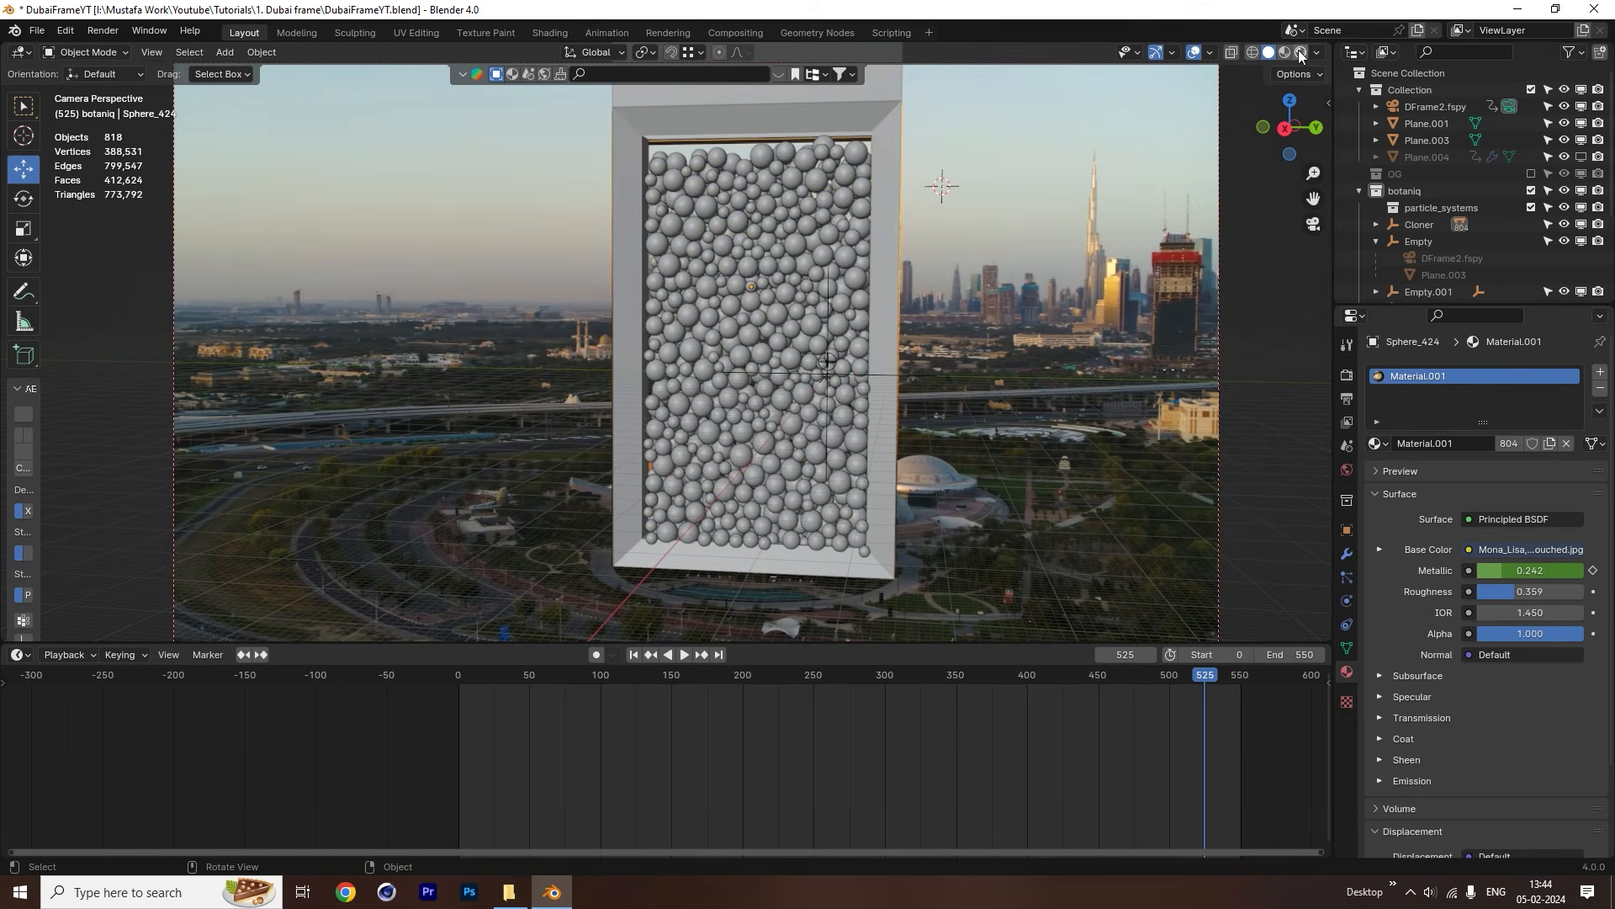
pyautogui.click(1300, 53)
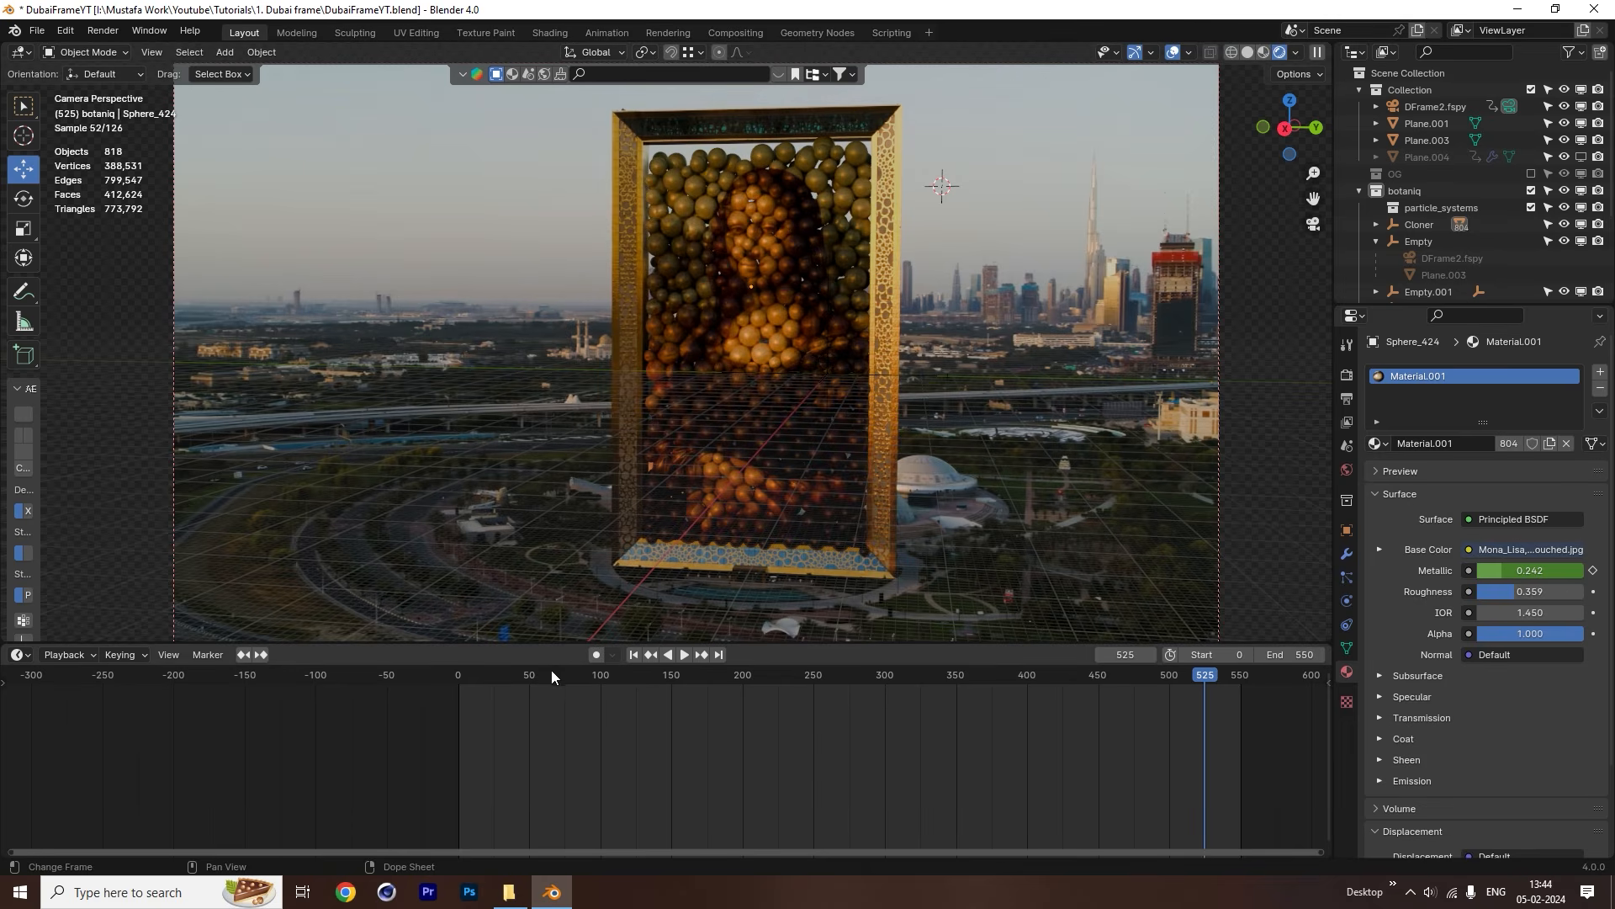
# Re-enable Plane.004 in the viewport, select it, and scrub through its opening motion to frame 68.
pyautogui.click(508, 674)
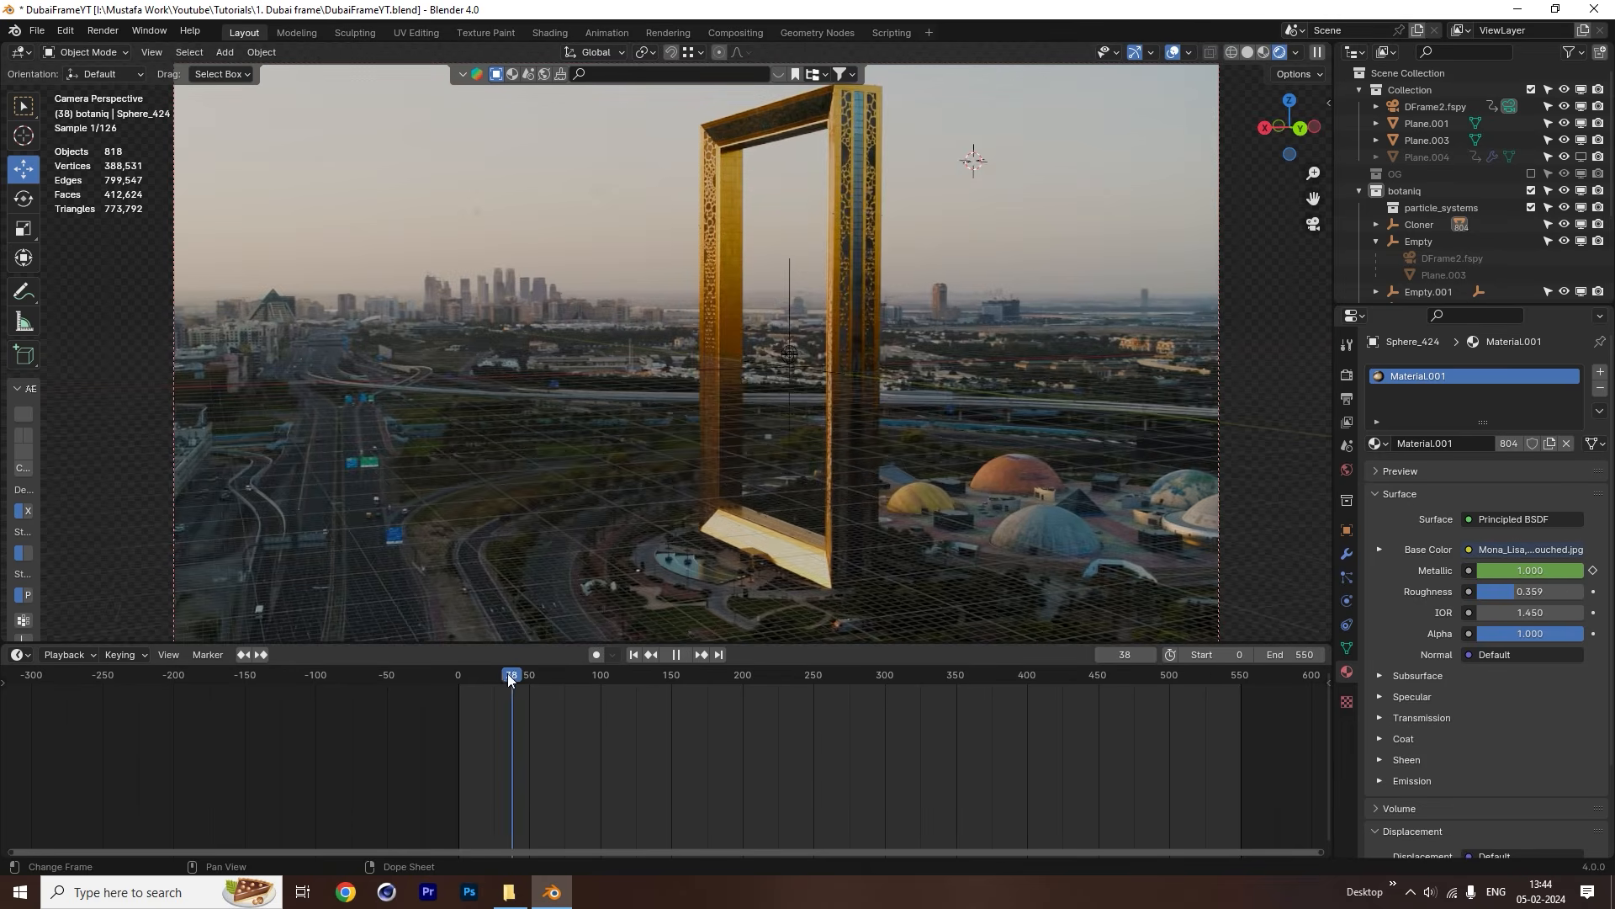
pyautogui.click(1582, 158)
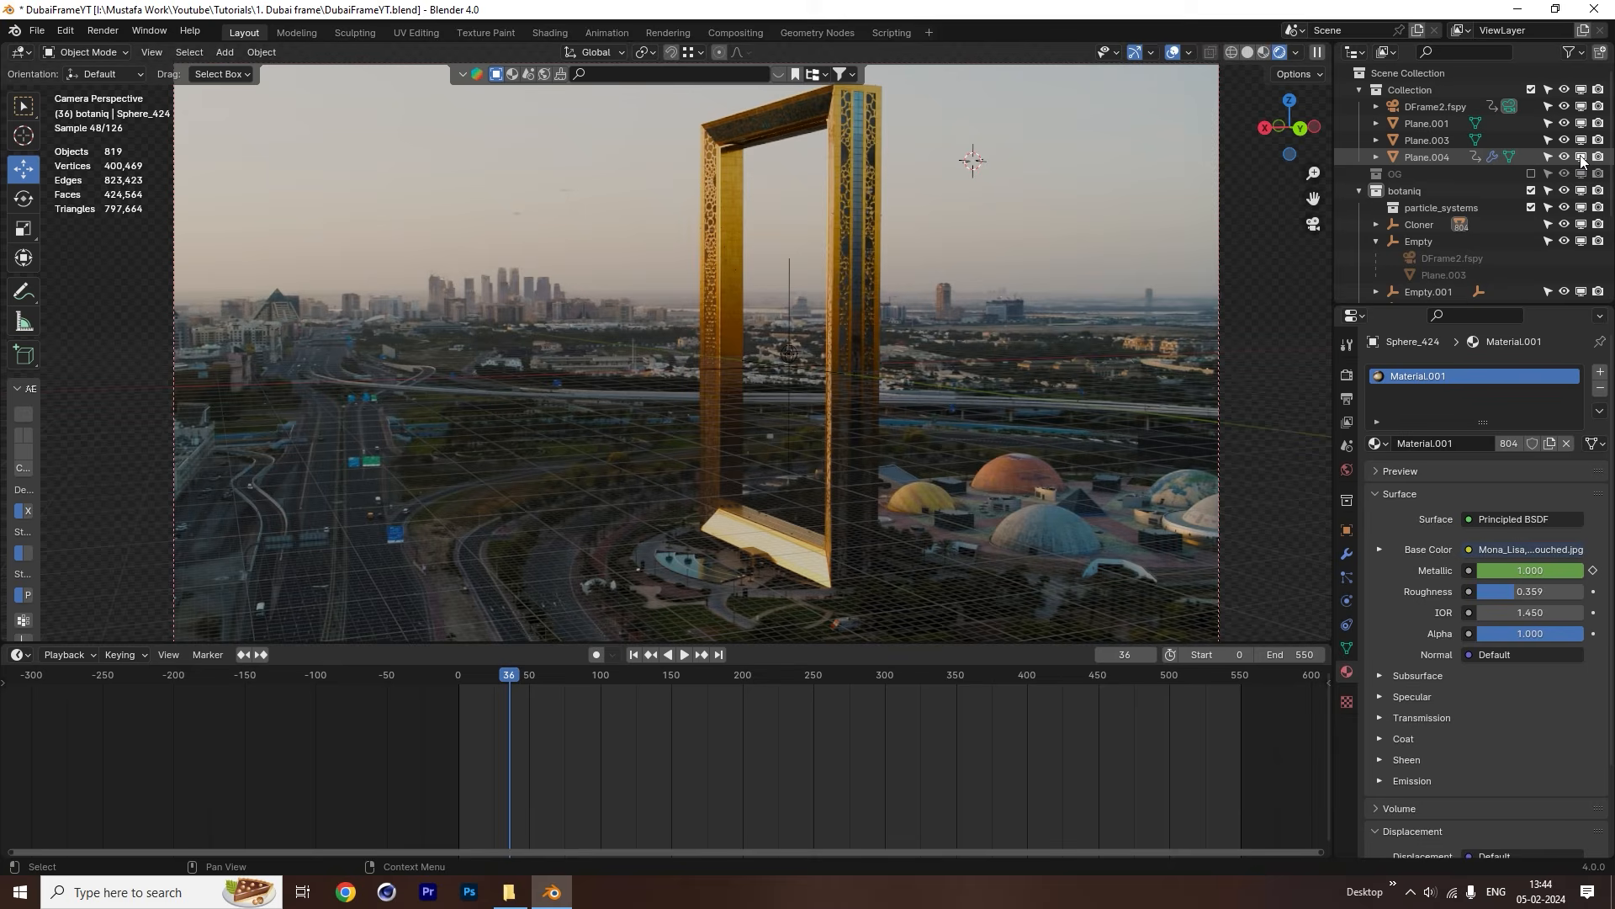
pyautogui.click(773, 141)
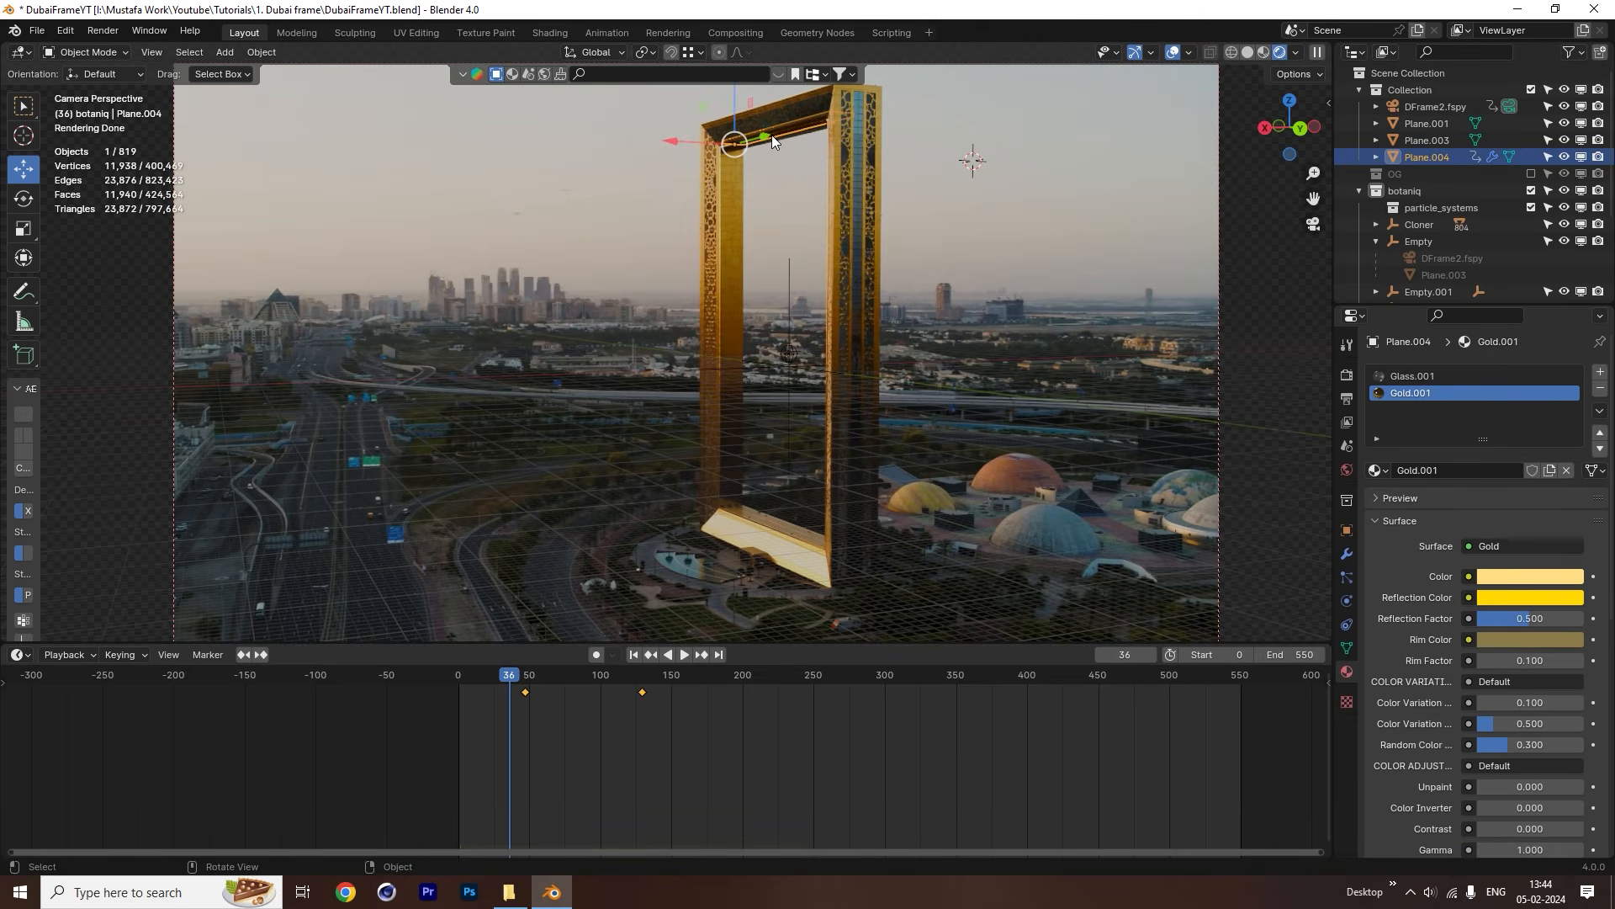
pyautogui.click(513, 674)
pyautogui.hotkey('shift', 'ctrl', 'space')
pyautogui.moveTo(513, 675); pyautogui.dragTo(553, 670)
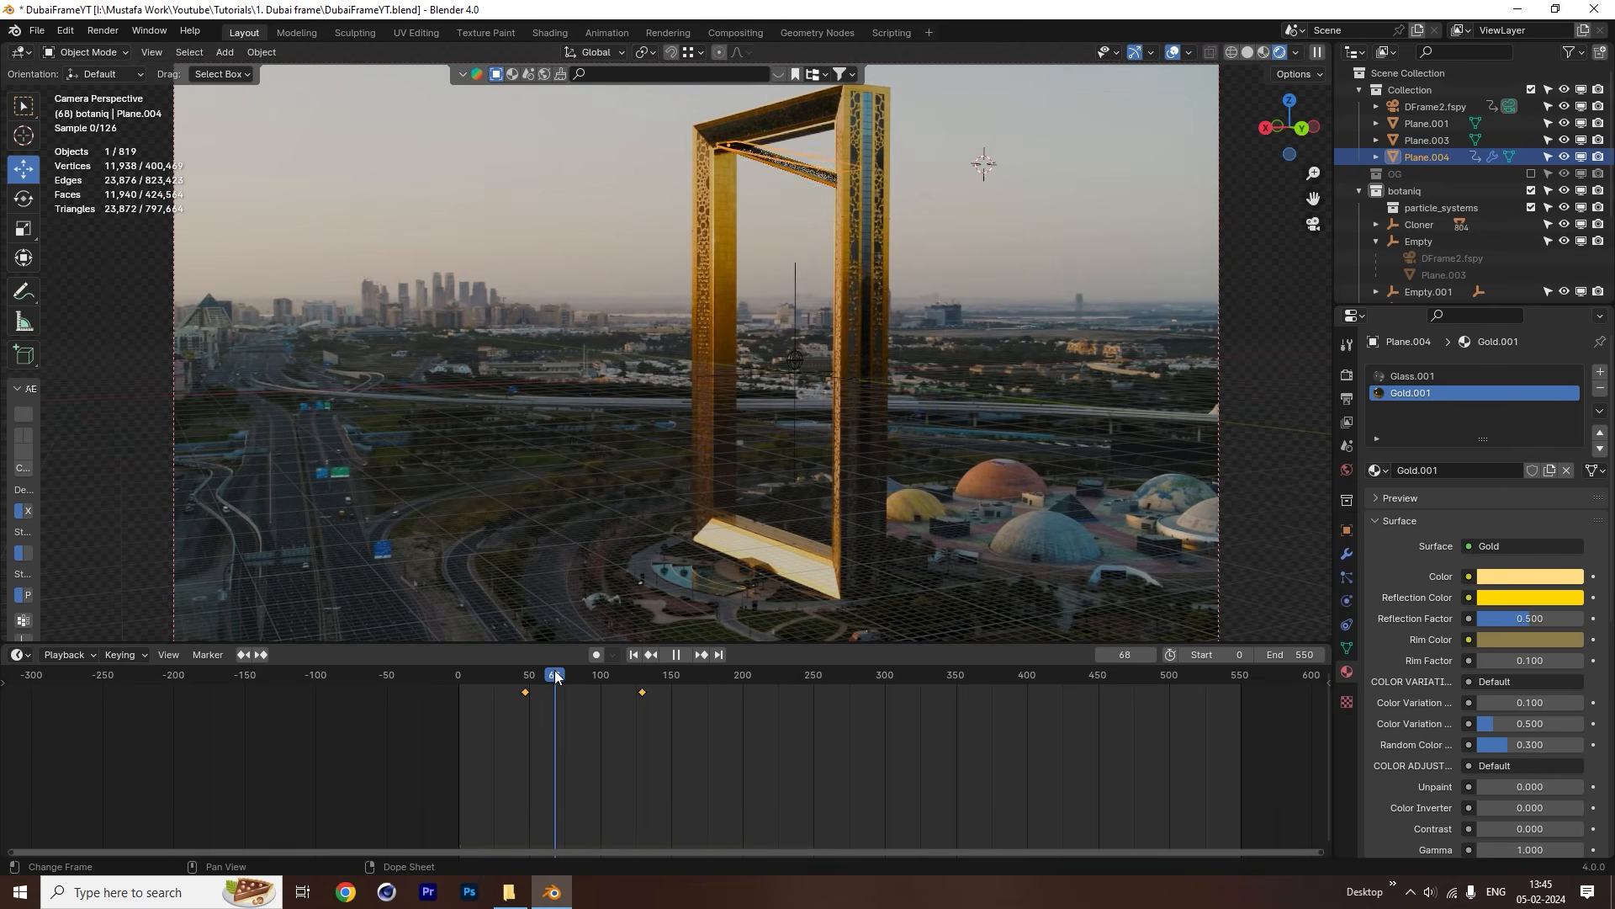
# Switch to solid shading, leave the camera view for a close view of Plane.004, and jump to its keyframe at frame 47.
pyautogui.click(1247, 51)
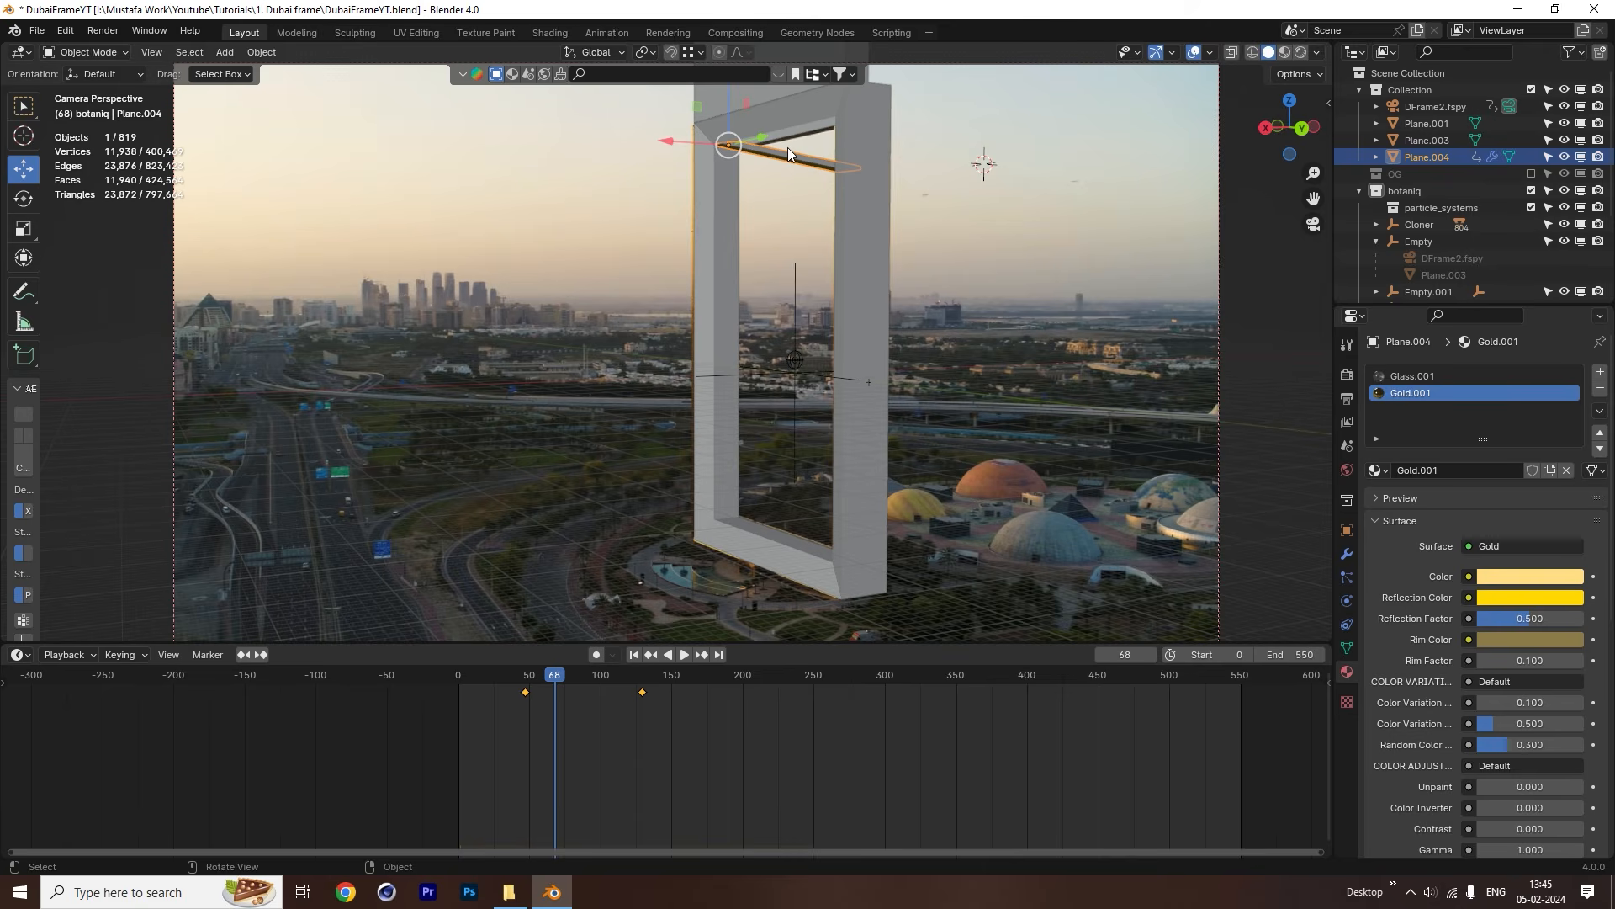
pyautogui.press('KP_0')
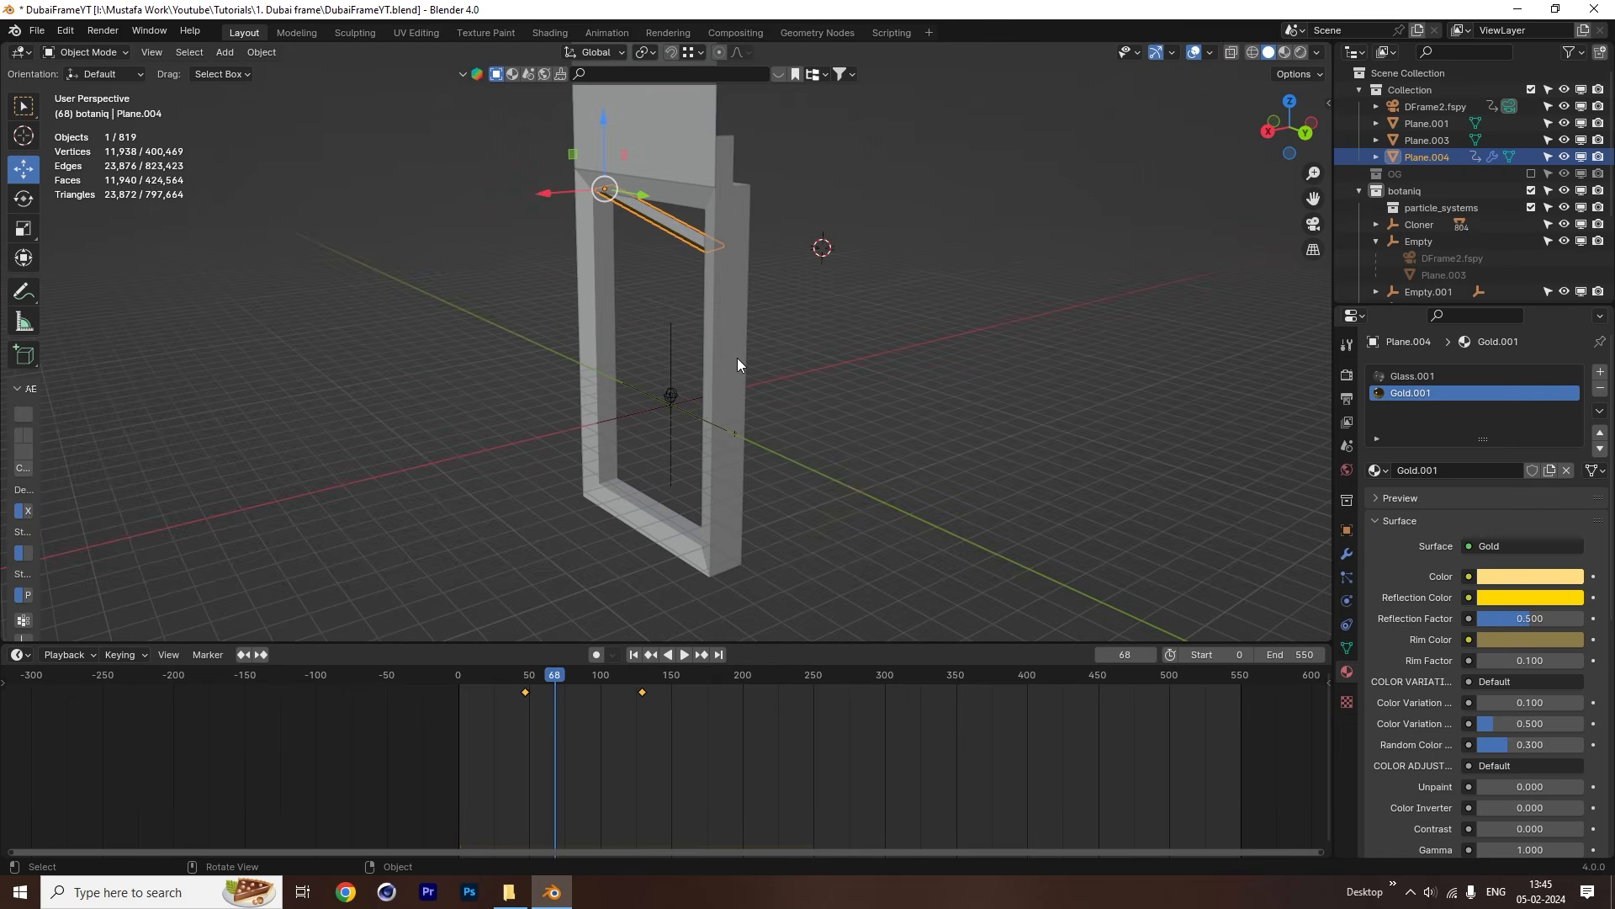
pyautogui.press('KP_Decimal')
pyautogui.moveTo(737, 356); pyautogui.dragTo(687, 377, button='middle')
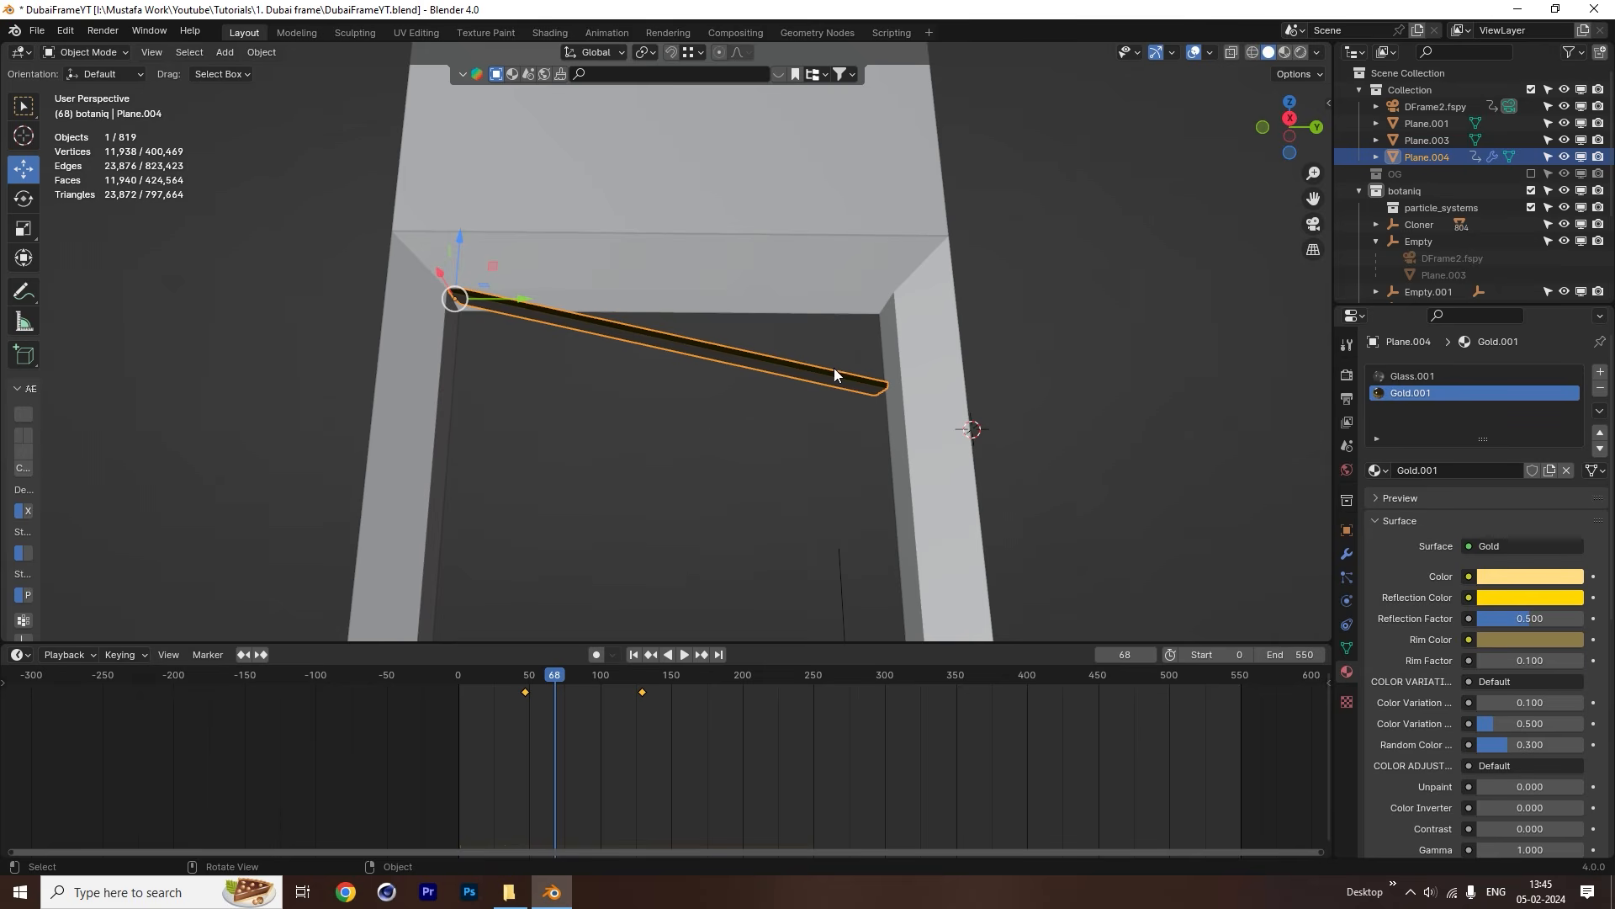
pyautogui.click(650, 654)
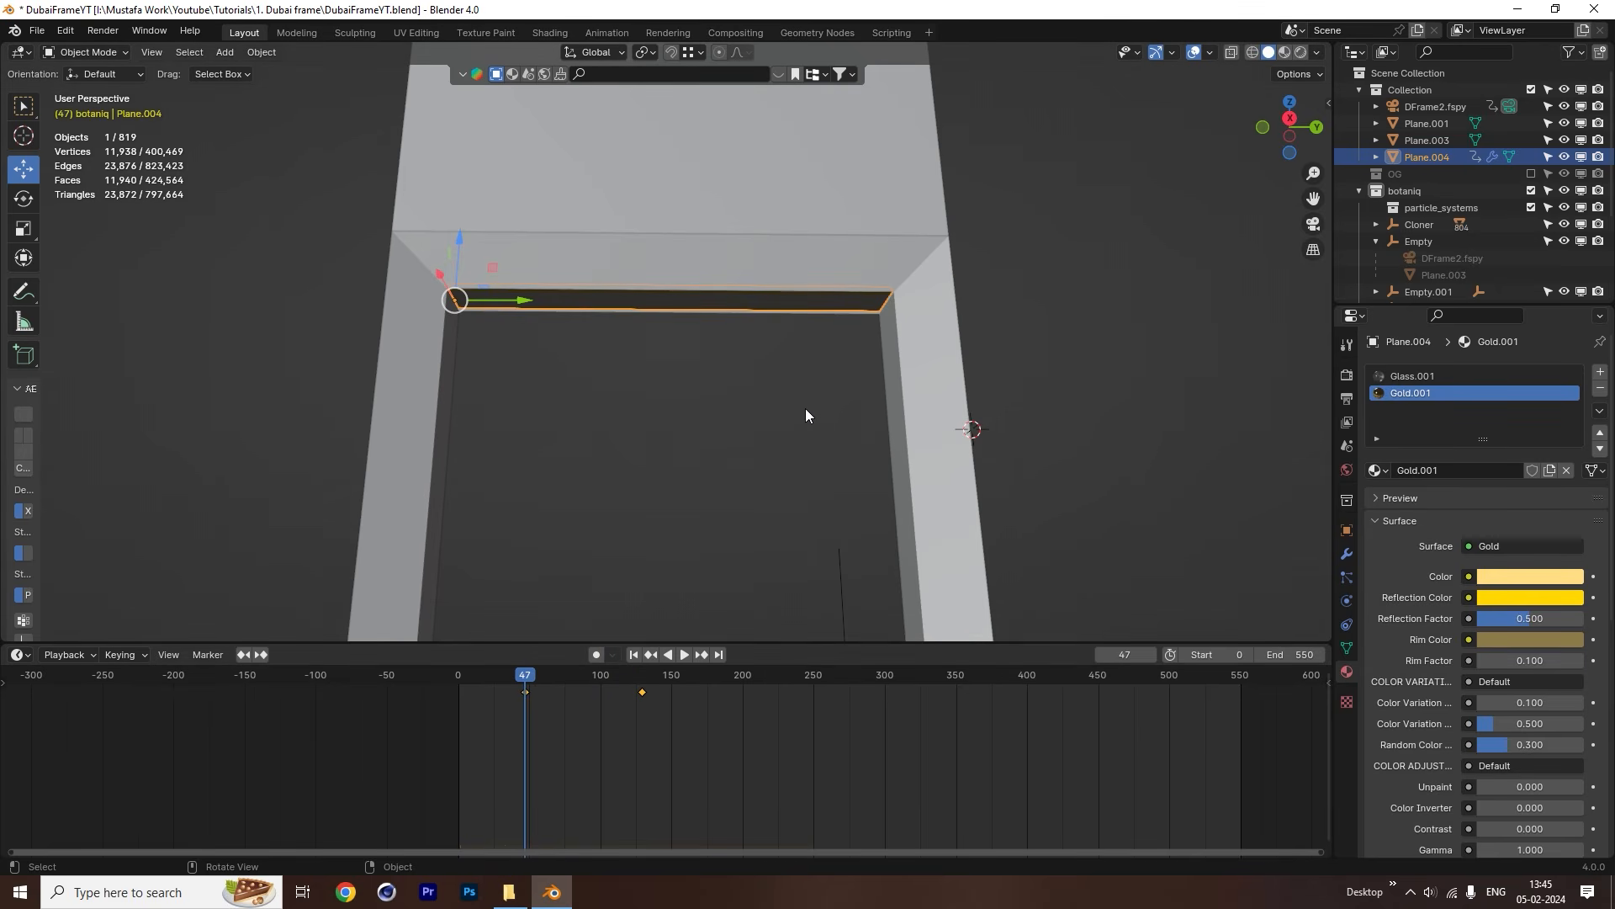
# Scale Plane.004 to about 0.439 along the global Y axis.
pyautogui.press('s')
pyautogui.press('x')
pyautogui.rightClick(751, 391)
pyautogui.press('s')
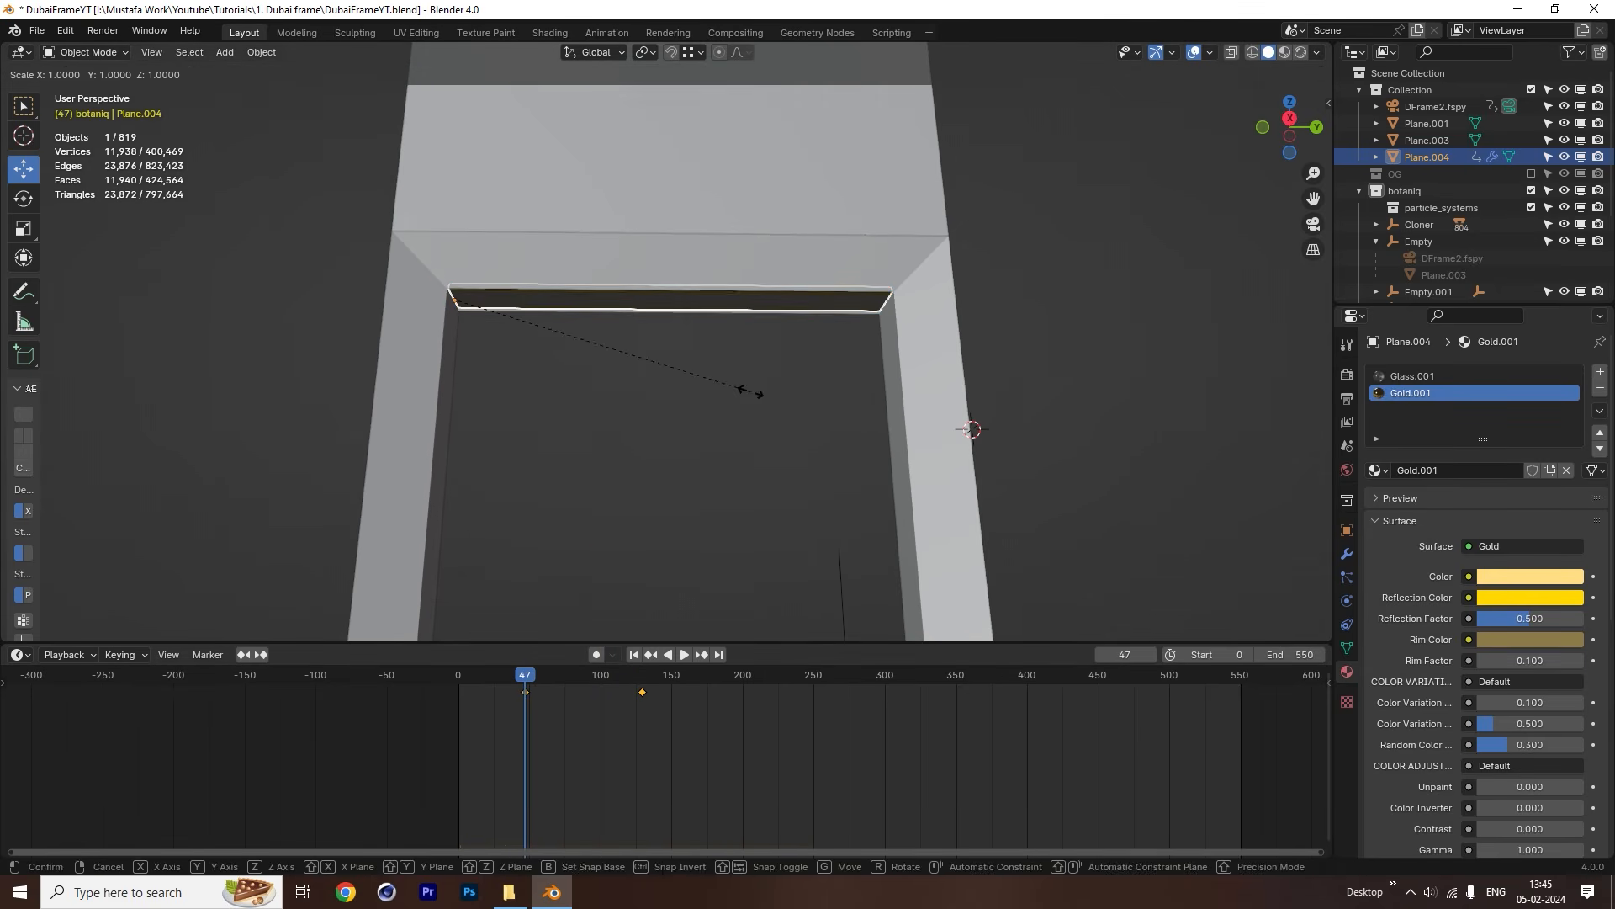
pyautogui.press('y')
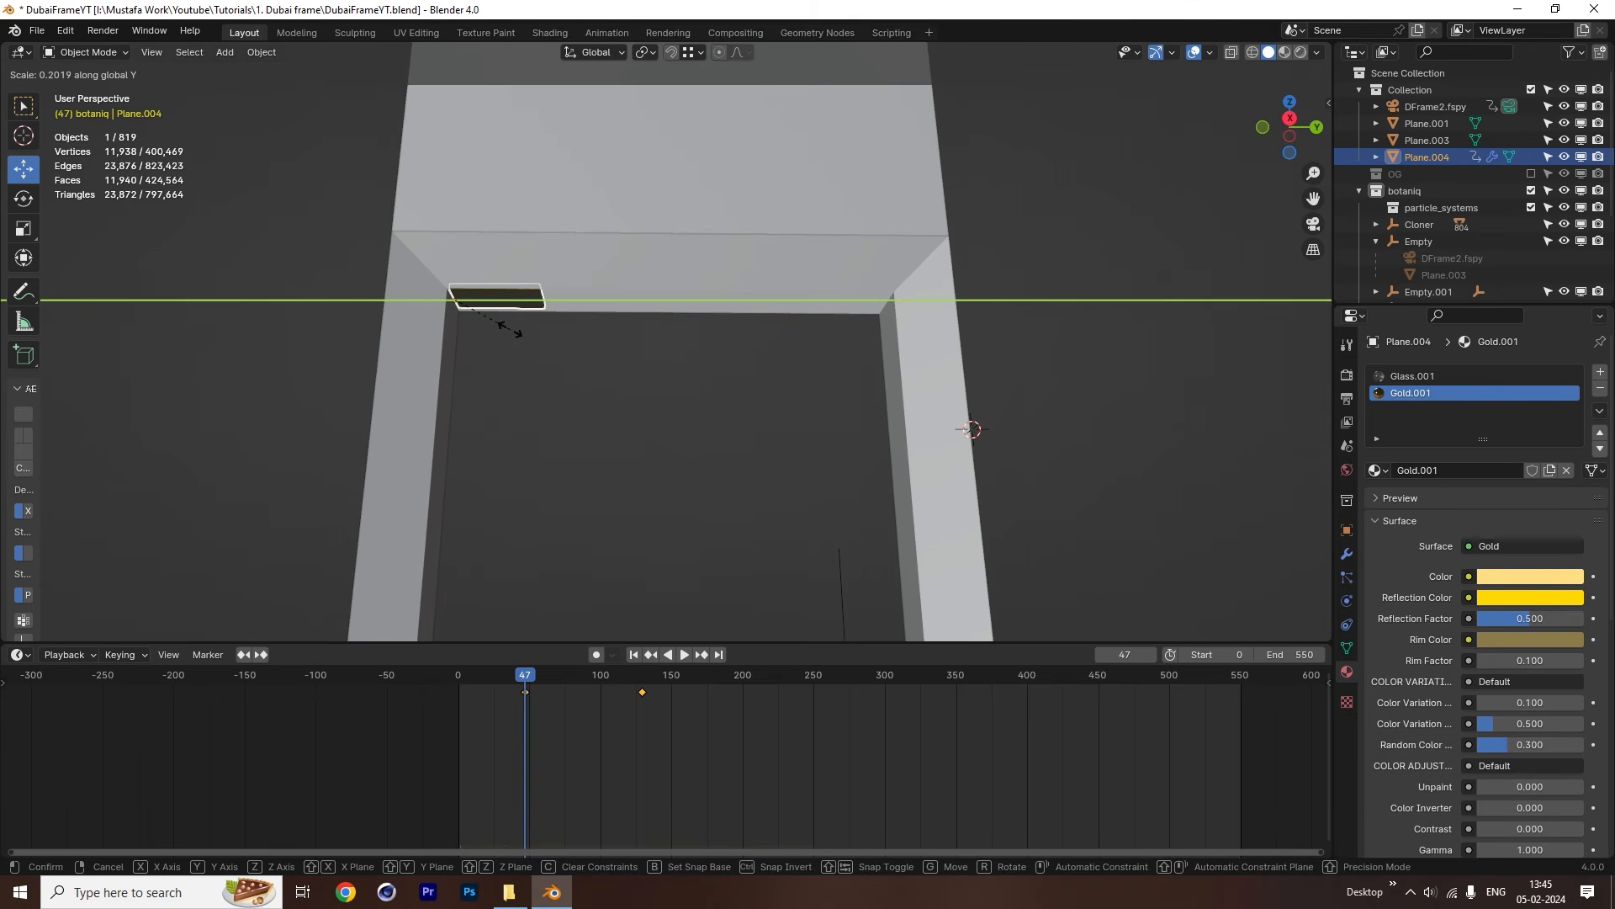
pyautogui.click(587, 334)
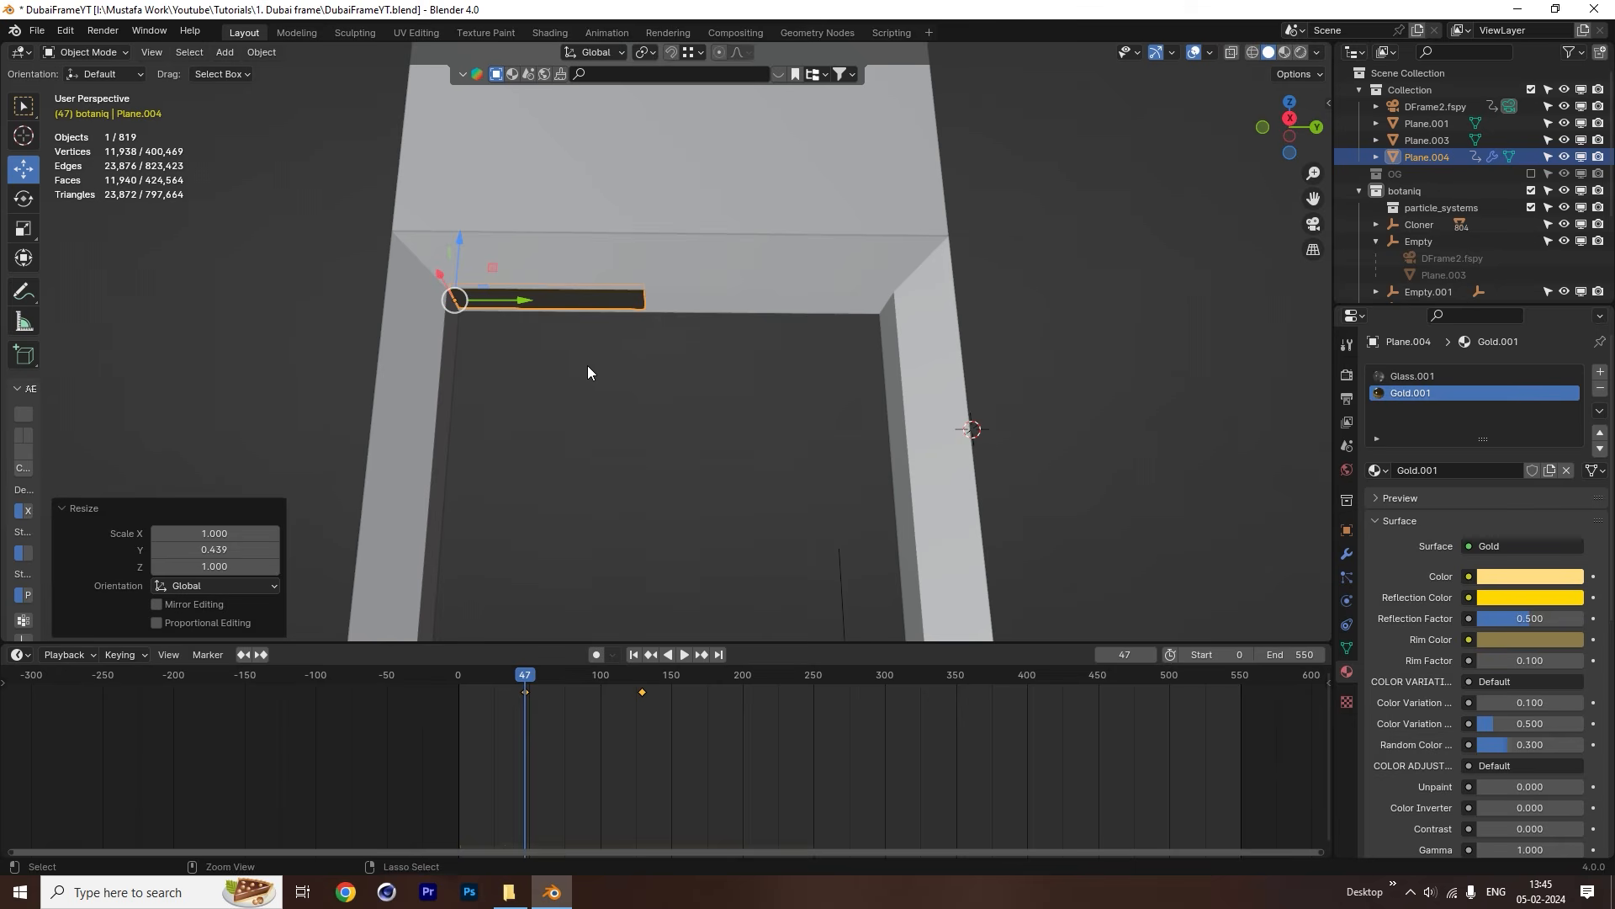
# Duplicate the shortened Plane.004 panel and move the copy about 39.69 m along Y.
pyautogui.hotkey('shift', 'd')
pyautogui.press('Escape')
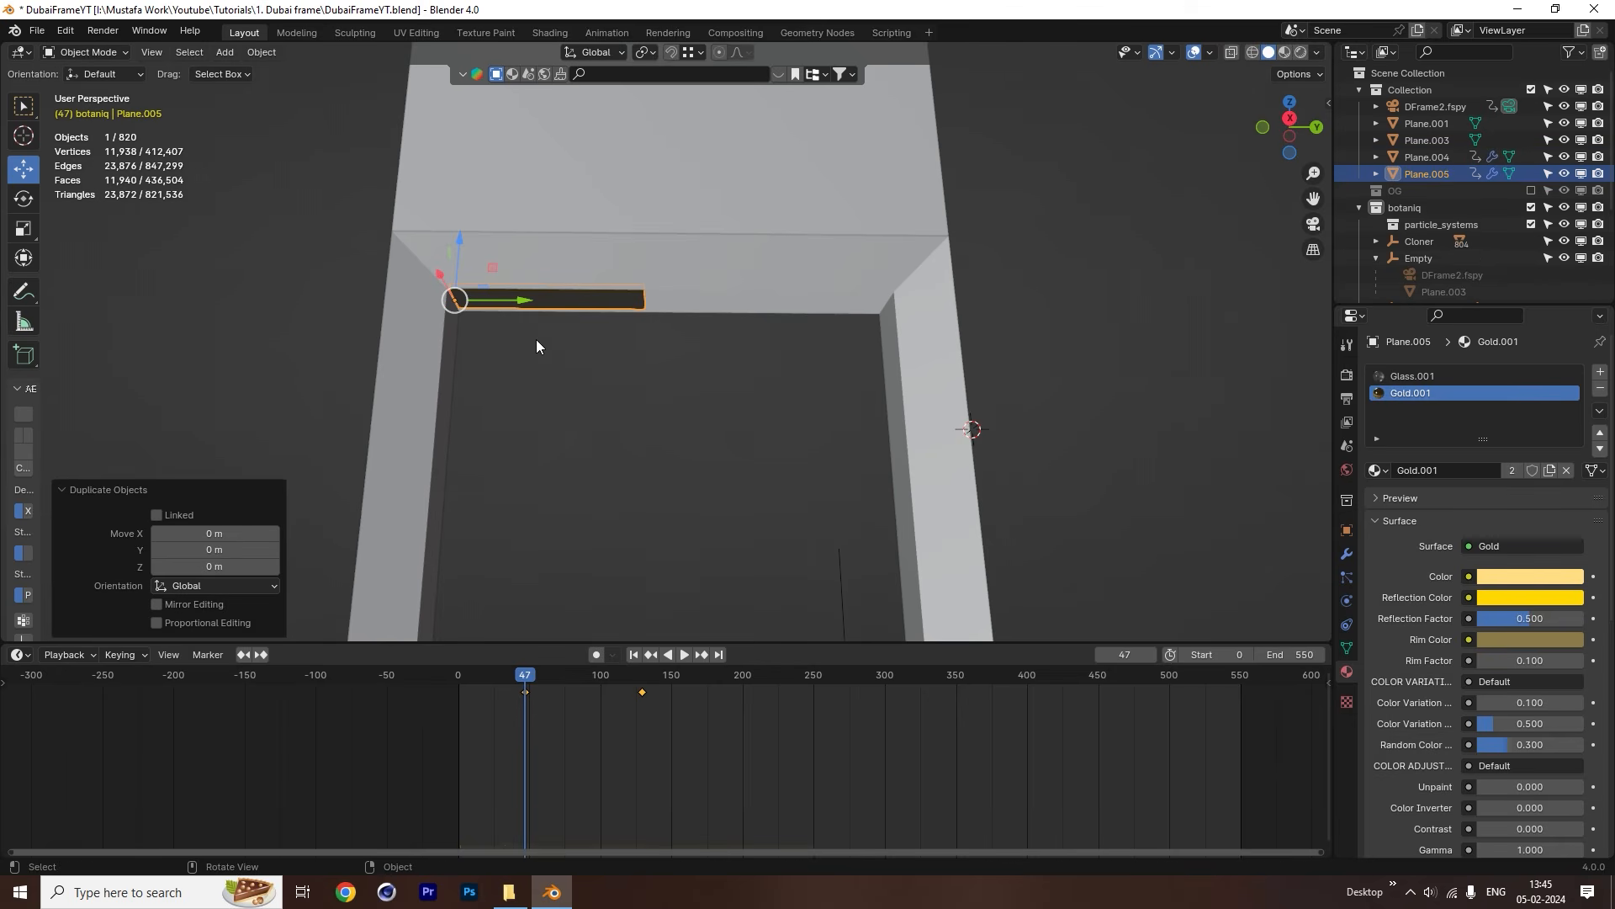
pyautogui.press('g')
pyautogui.press('y')
pyautogui.click(684, 294)
# Try to mirror the duplicated panel on global X and move it about 36.8 m along Y, and undo the changes.
pyautogui.rightClick(684, 290)
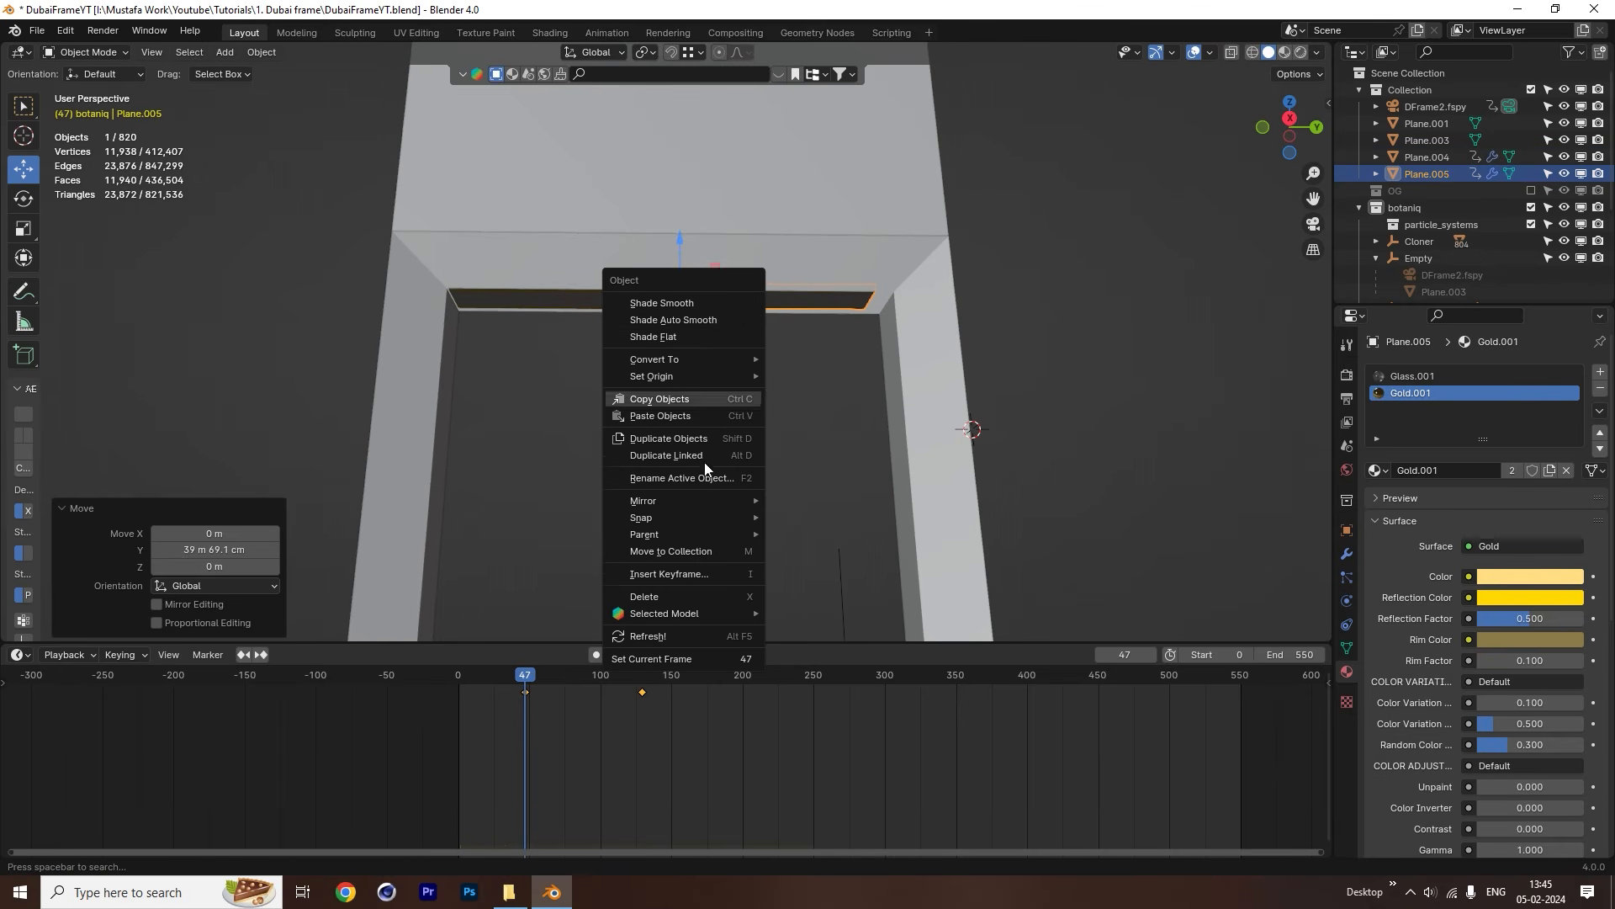
pyautogui.moveTo(704, 496)
pyautogui.click(801, 523)
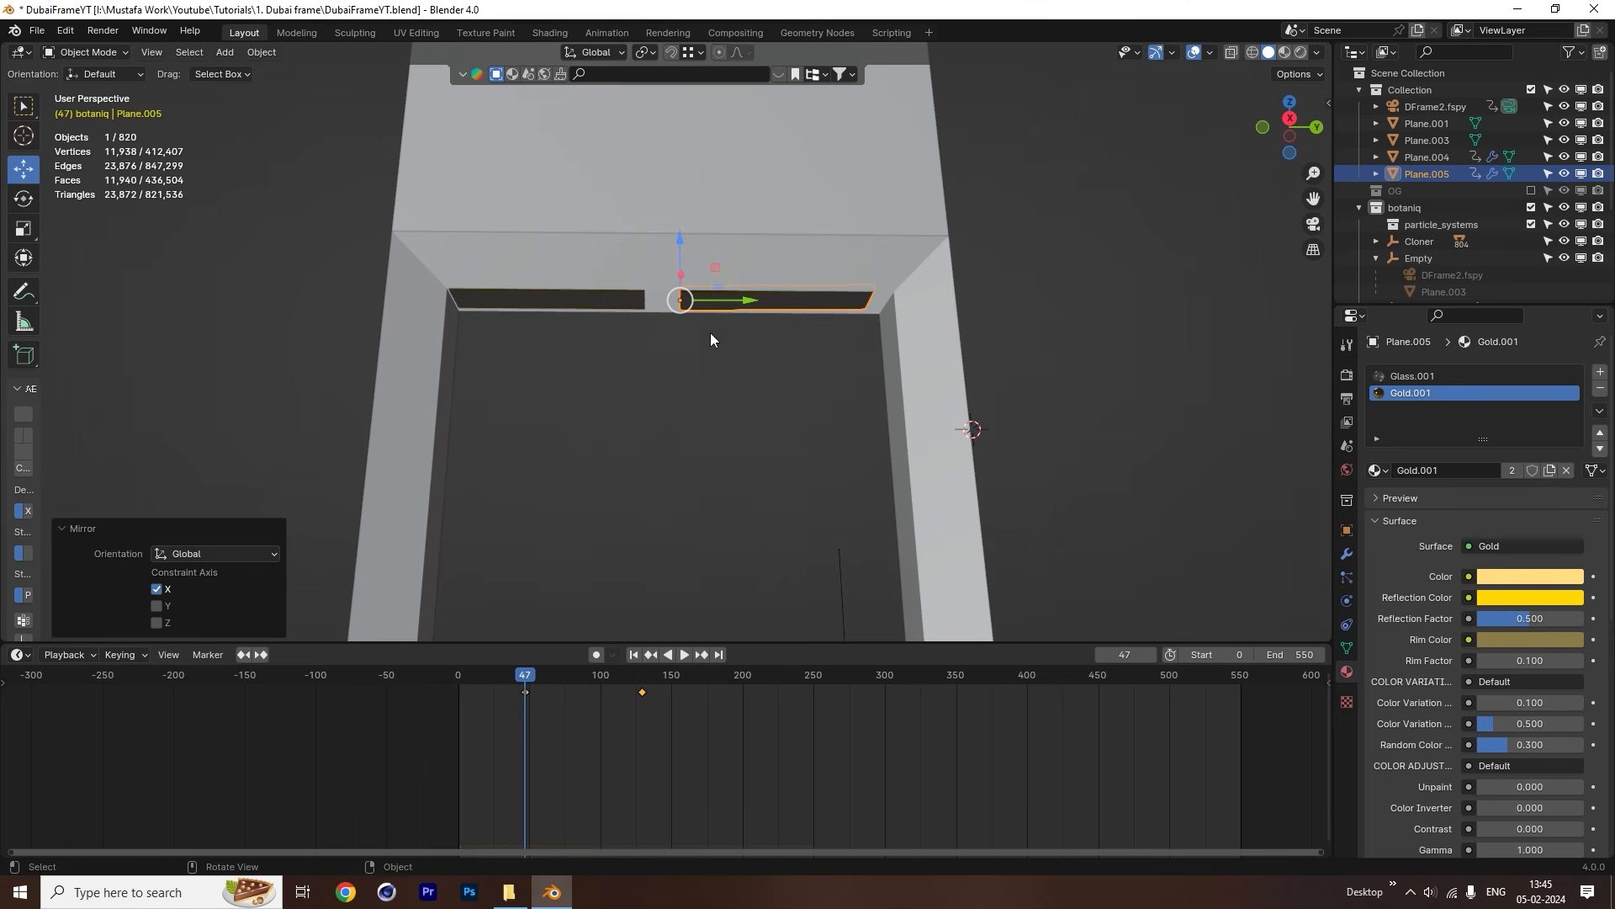
pyautogui.rightClick(736, 301)
pyautogui.moveTo(735, 302)
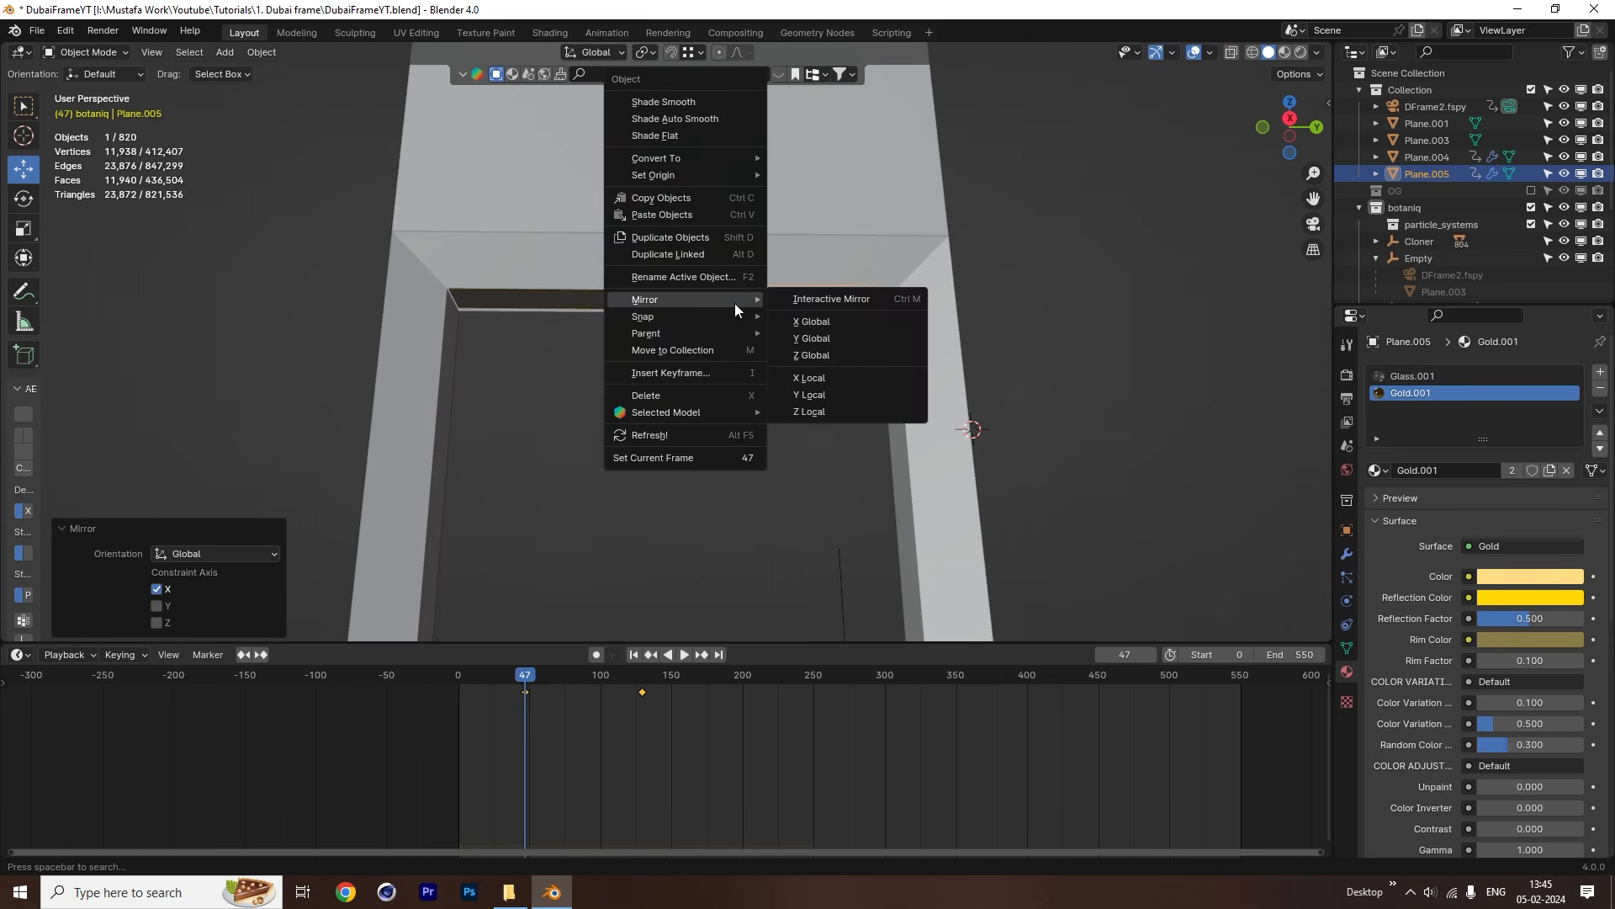
pyautogui.click(833, 324)
pyautogui.hotkey('shift', 'd')
pyautogui.press('y')
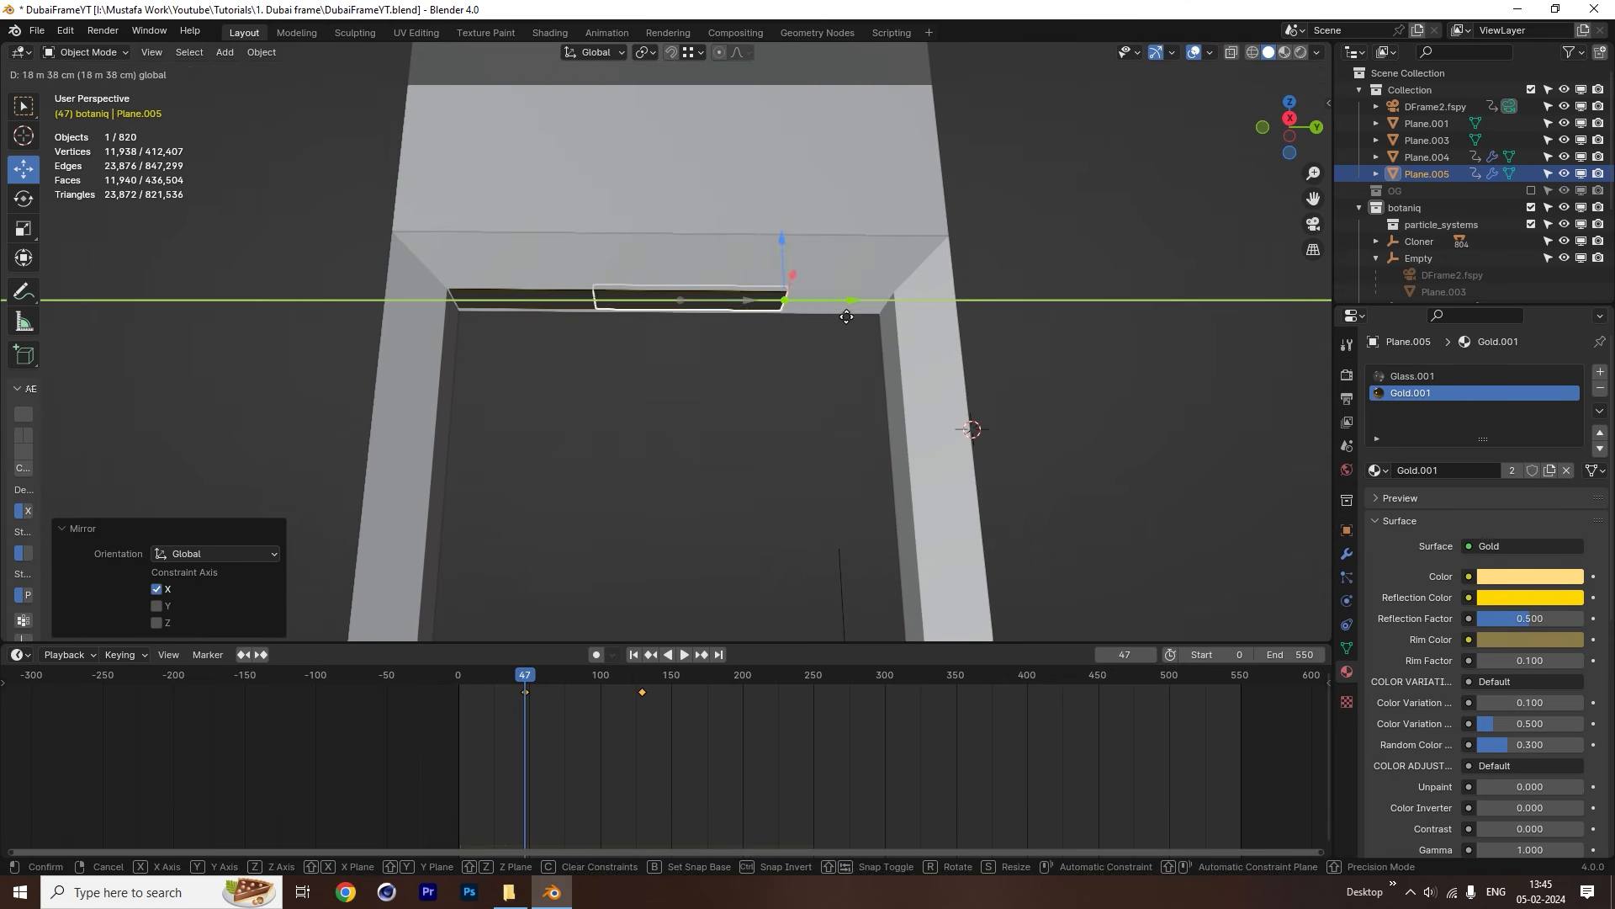
pyautogui.click(946, 335)
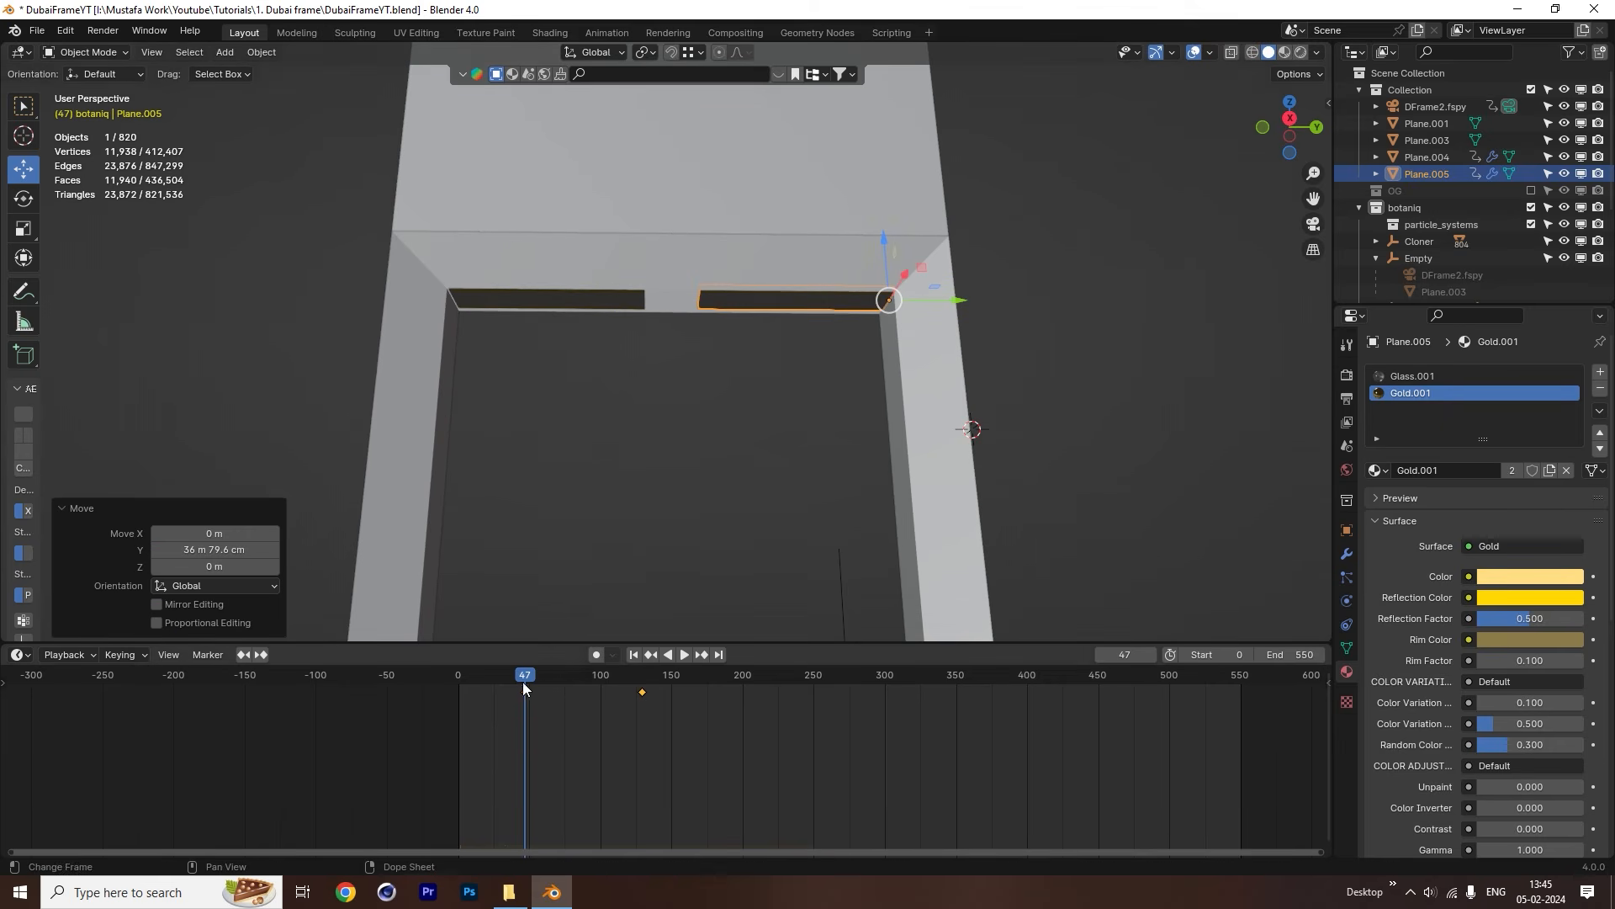
pyautogui.moveTo(522, 682); pyautogui.dragTo(566, 678)
pyautogui.hotkey('ctrl', 'z')
pyautogui.hotkey('ctrl', 'z')
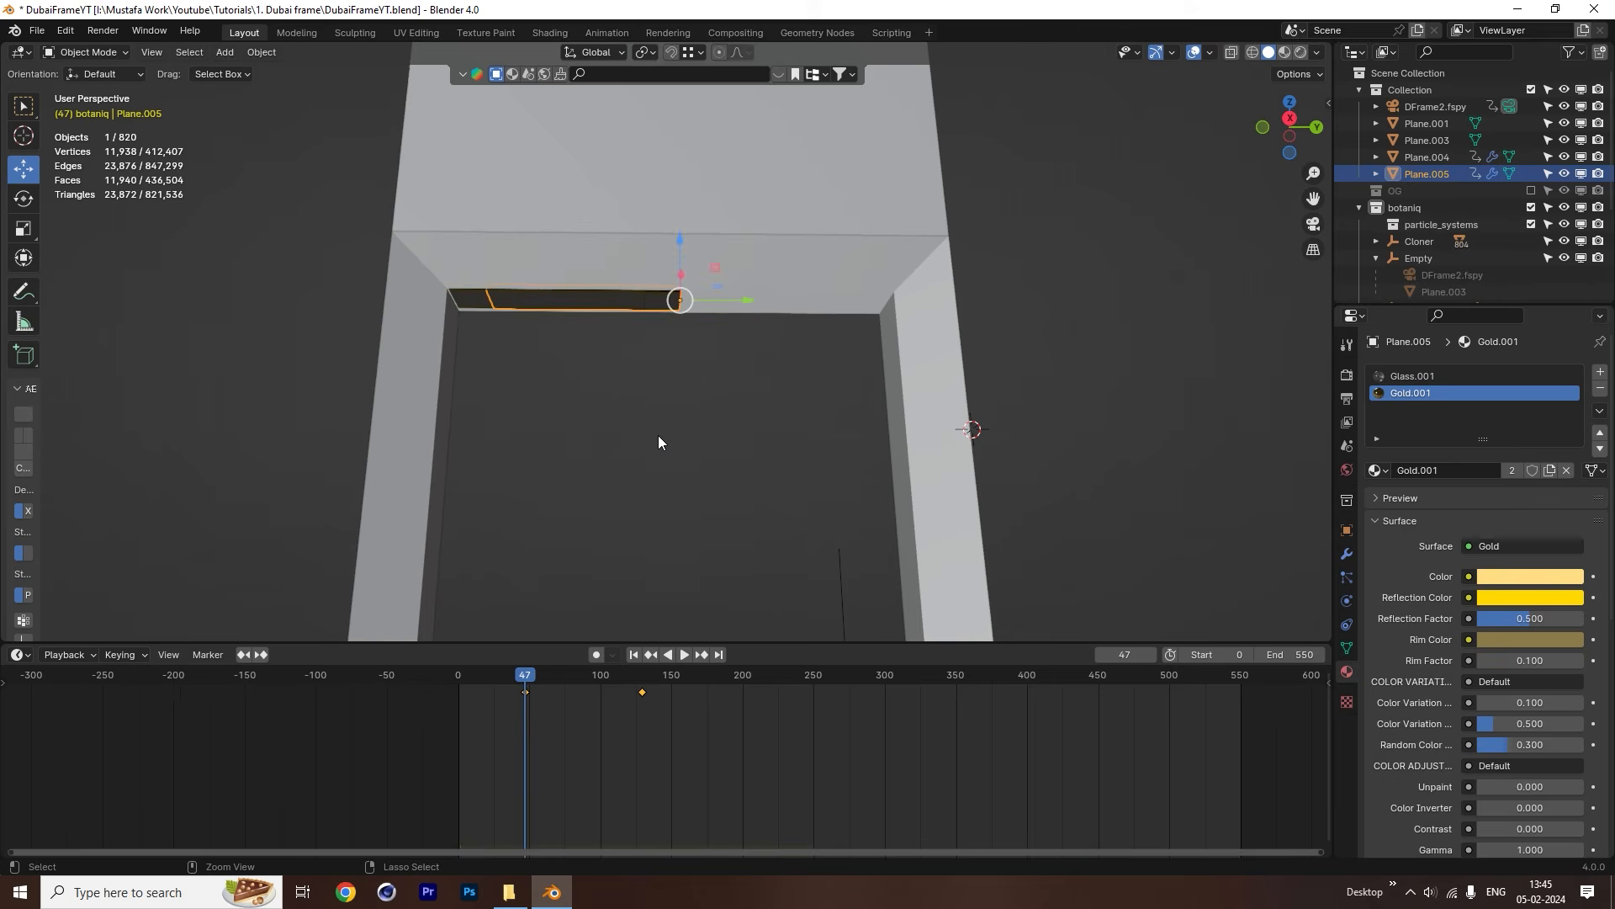
pyautogui.hotkey('ctrl', 'shift', 'z')
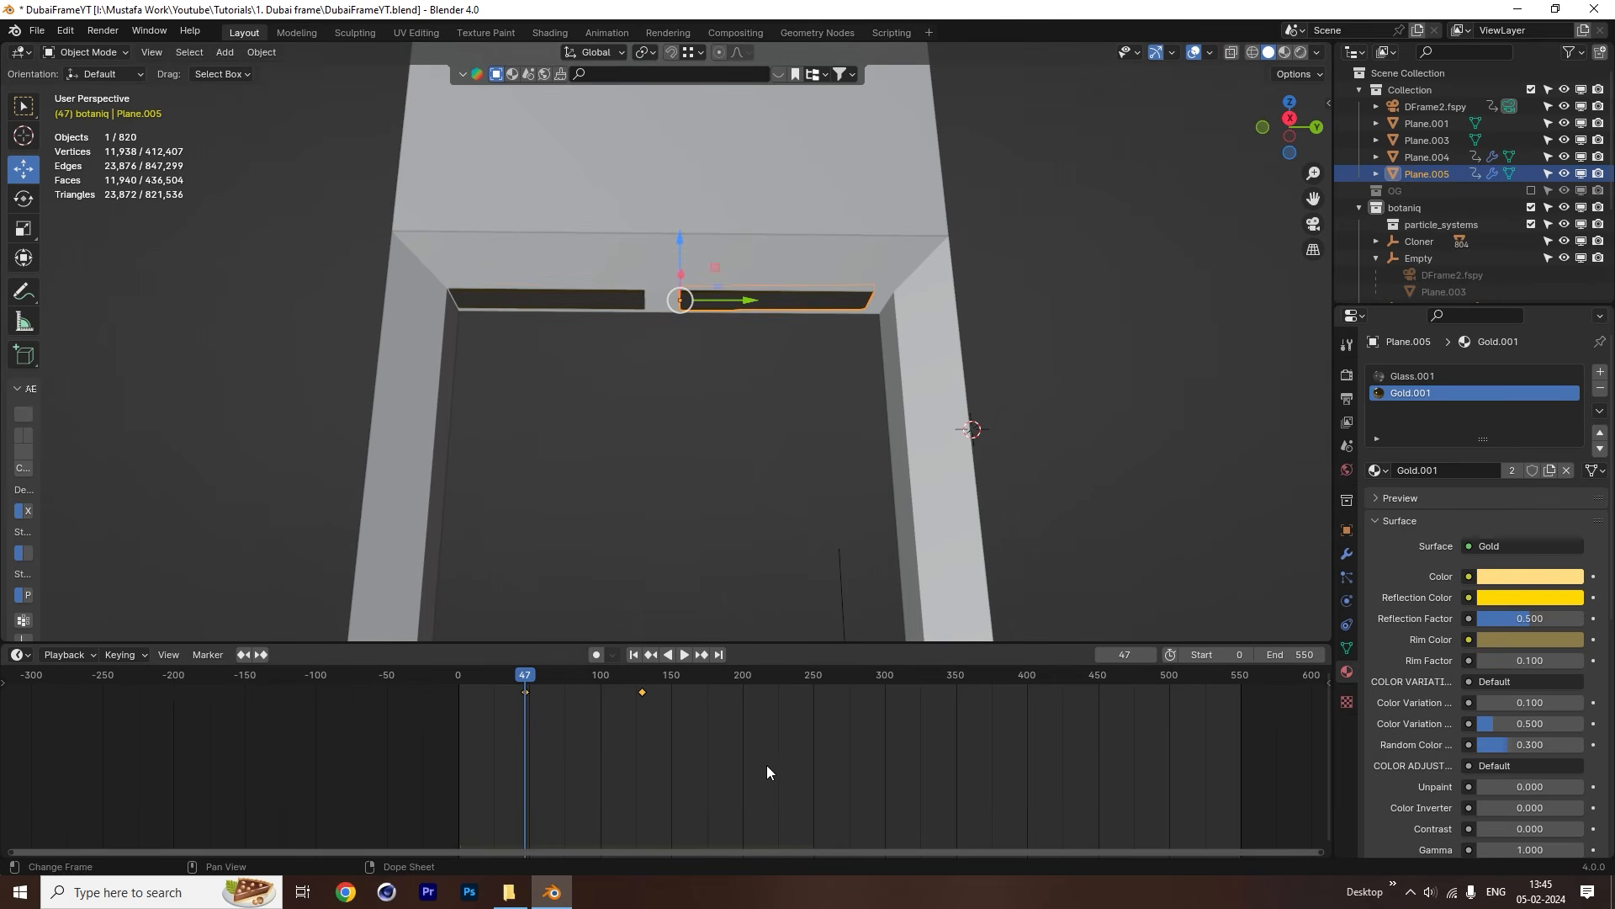
# Delete all of the duplicated panel's keyframes and mirror the panel on global X.
pyautogui.moveTo(762, 764); pyautogui.dragTo(492, 685)
pyautogui.press('Delete')
pyautogui.rightClick(759, 296)
pyautogui.moveTo(759, 296)
pyautogui.click(813, 317)
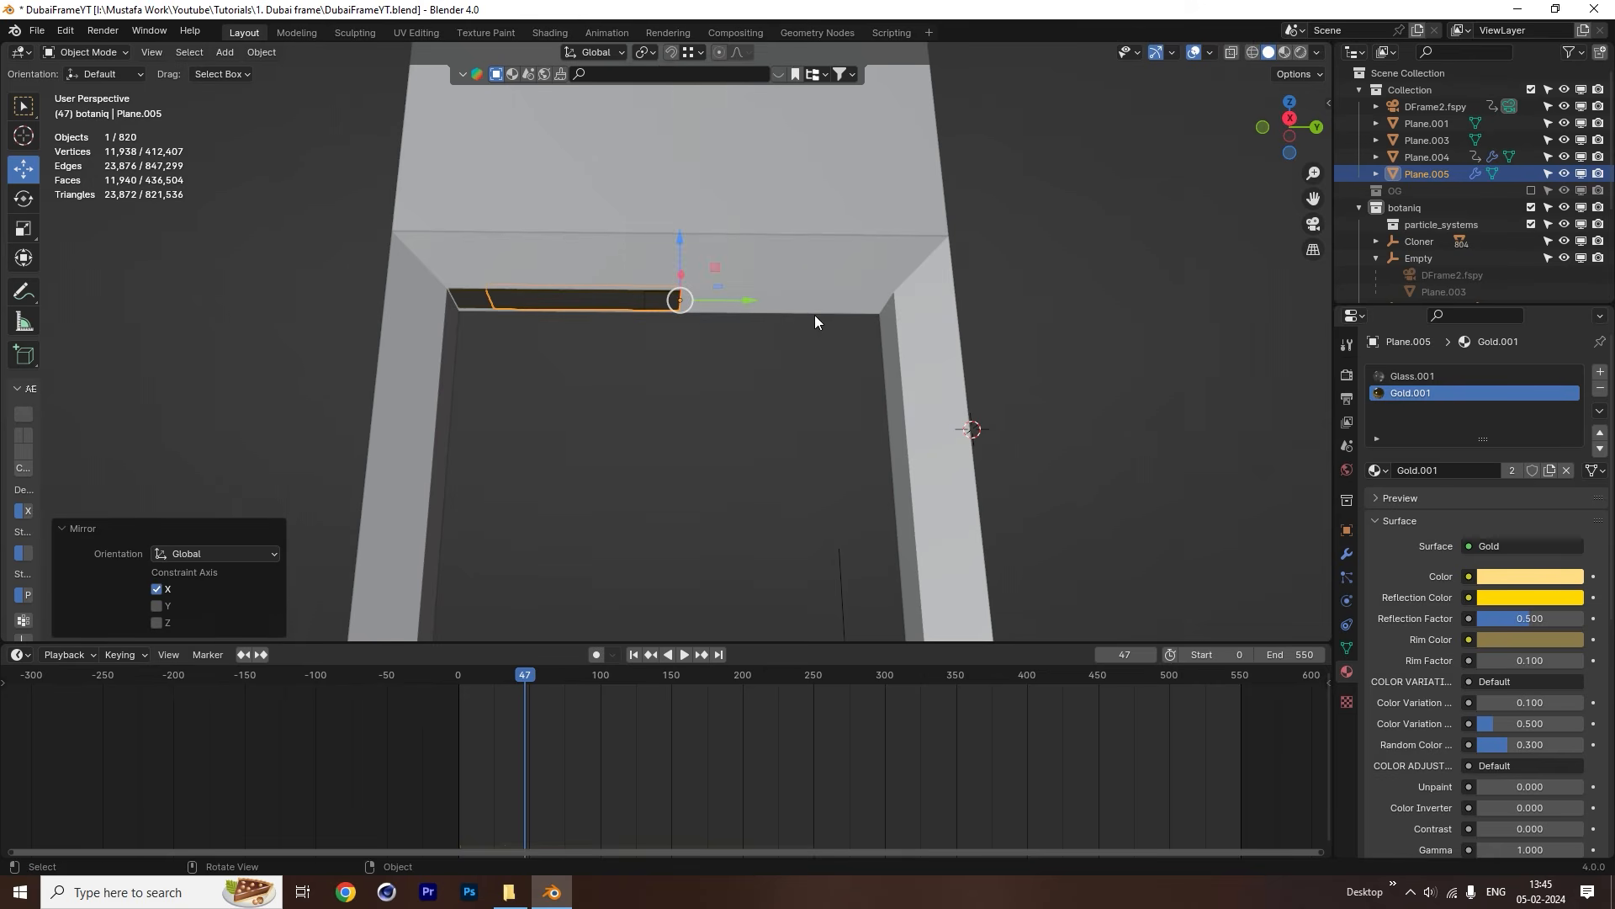
# Move the mirrored panel about 36.49 m along Y so its hinge end meets the frame's opposite side.
pyautogui.hotkey('shift', 'd')
pyautogui.press('y')
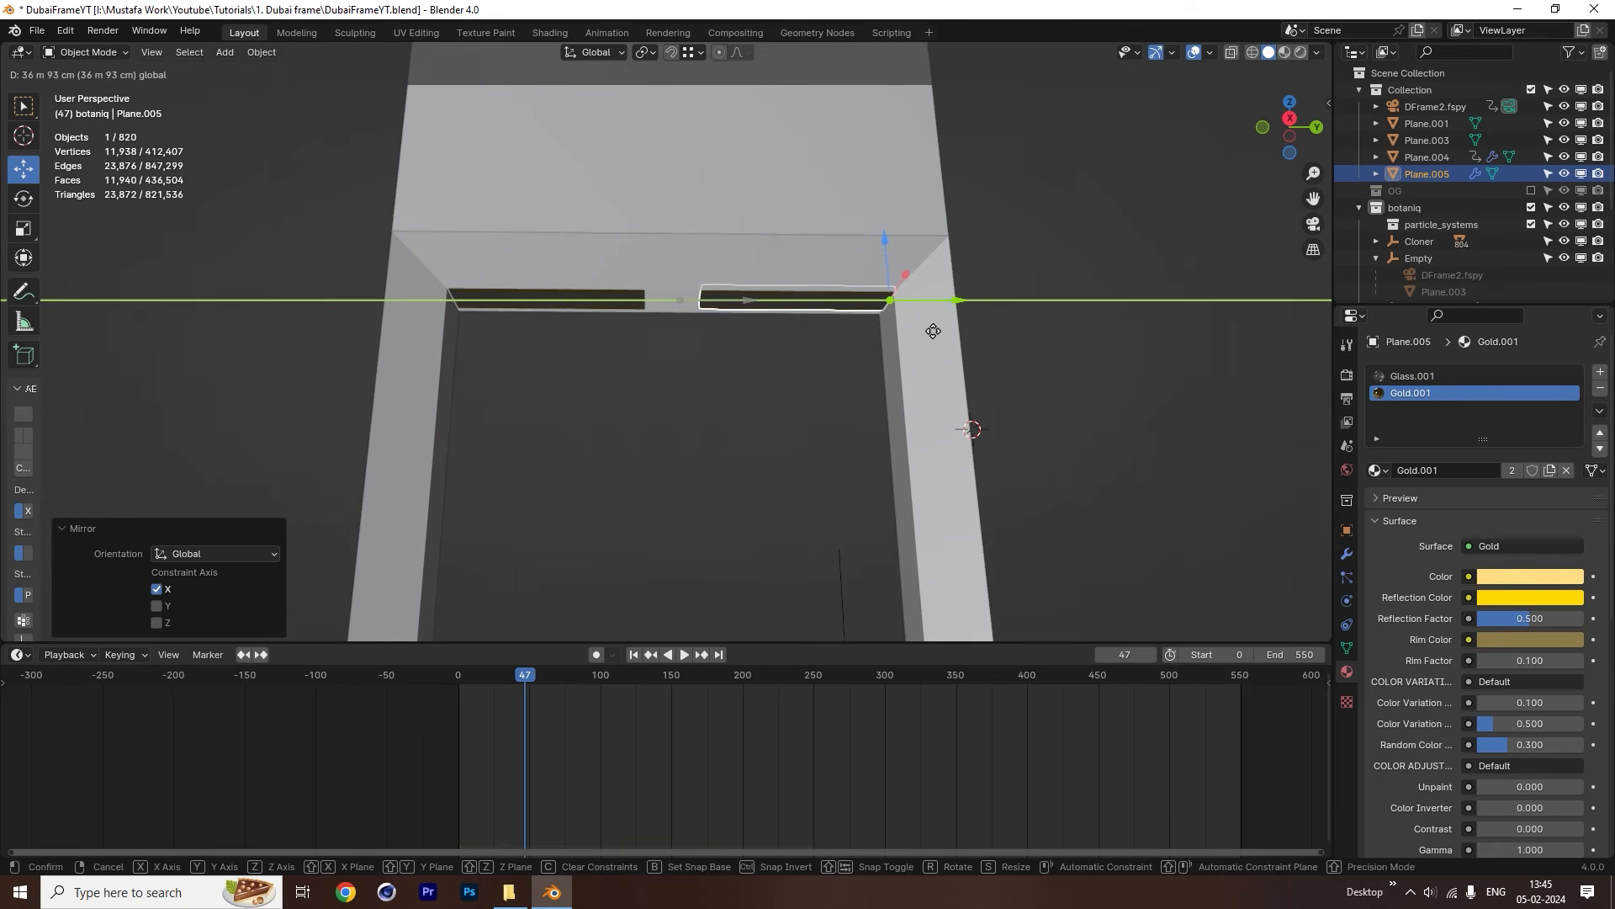
pyautogui.click(931, 331)
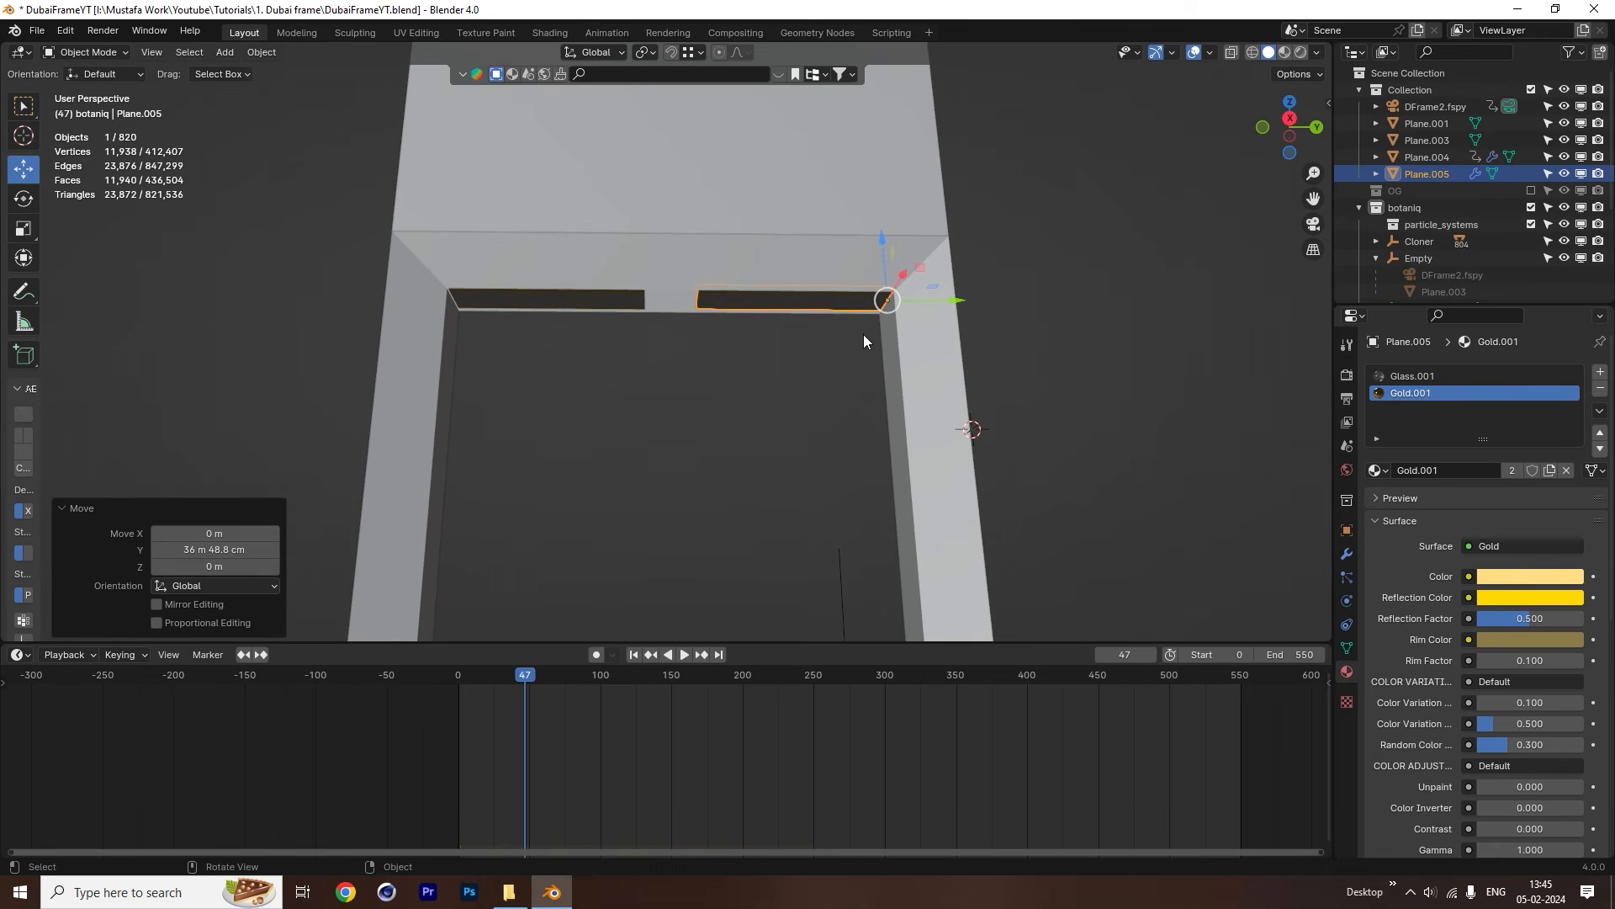
pyautogui.press('s')
pyautogui.press('x')
pyautogui.rightClick(922, 336)
pyautogui.press('s')
pyautogui.press('x')
pyautogui.rightClick(931, 332)
# Scale the mirrored Plane.005 panel by about 1.132 and the Plane.004 panel by about 1.14 along Y so their free ends meet.
pyautogui.press('s')
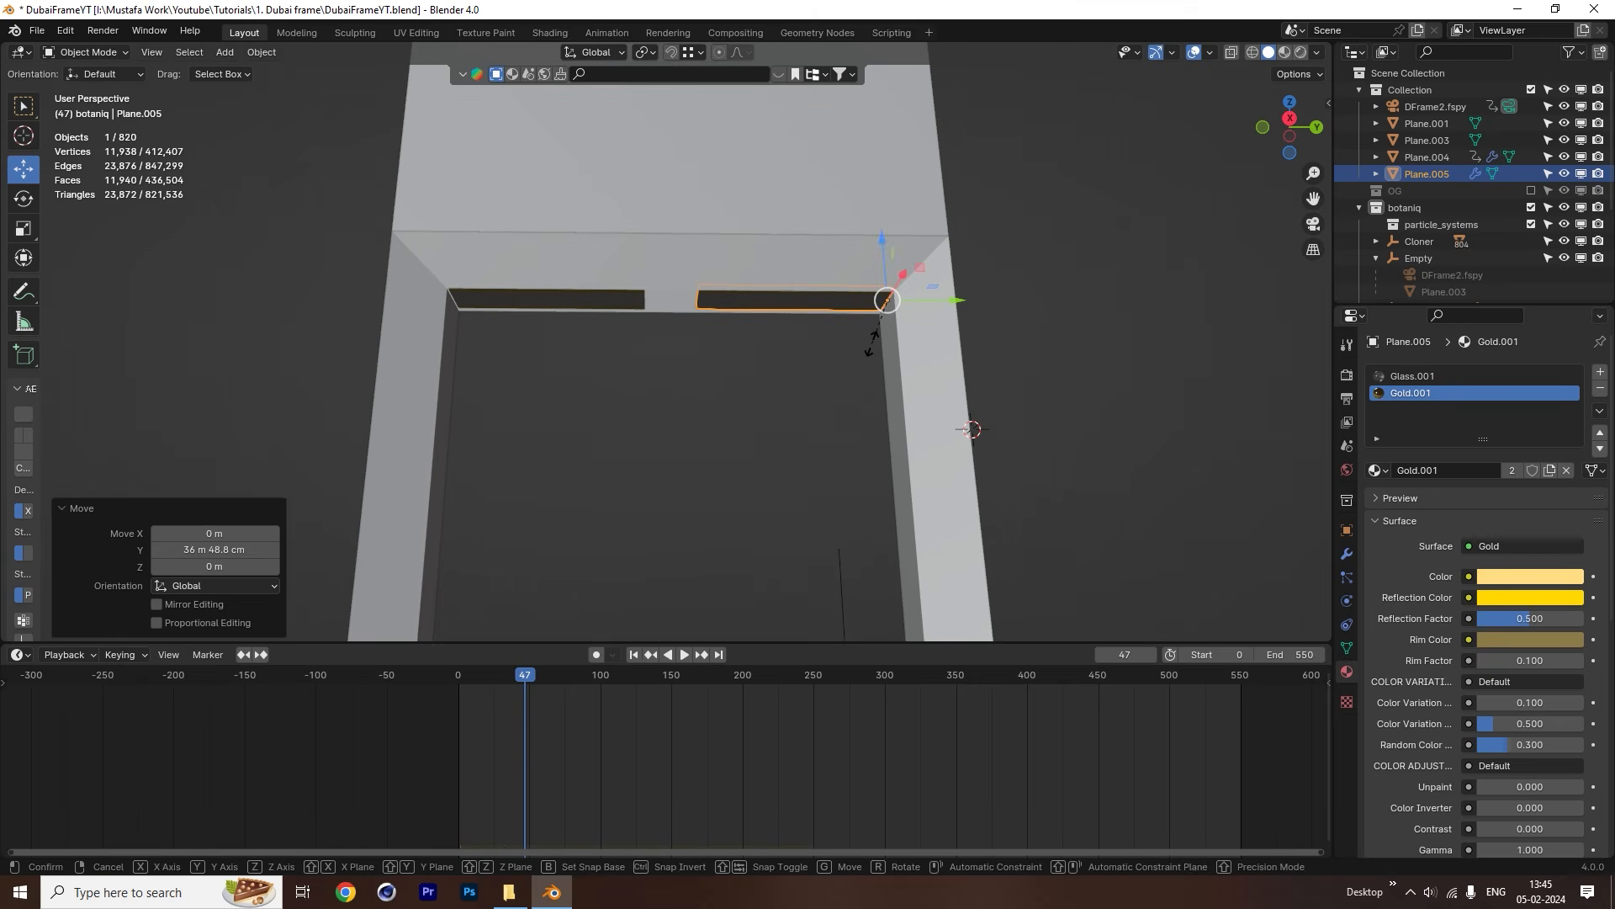
pyautogui.press('y')
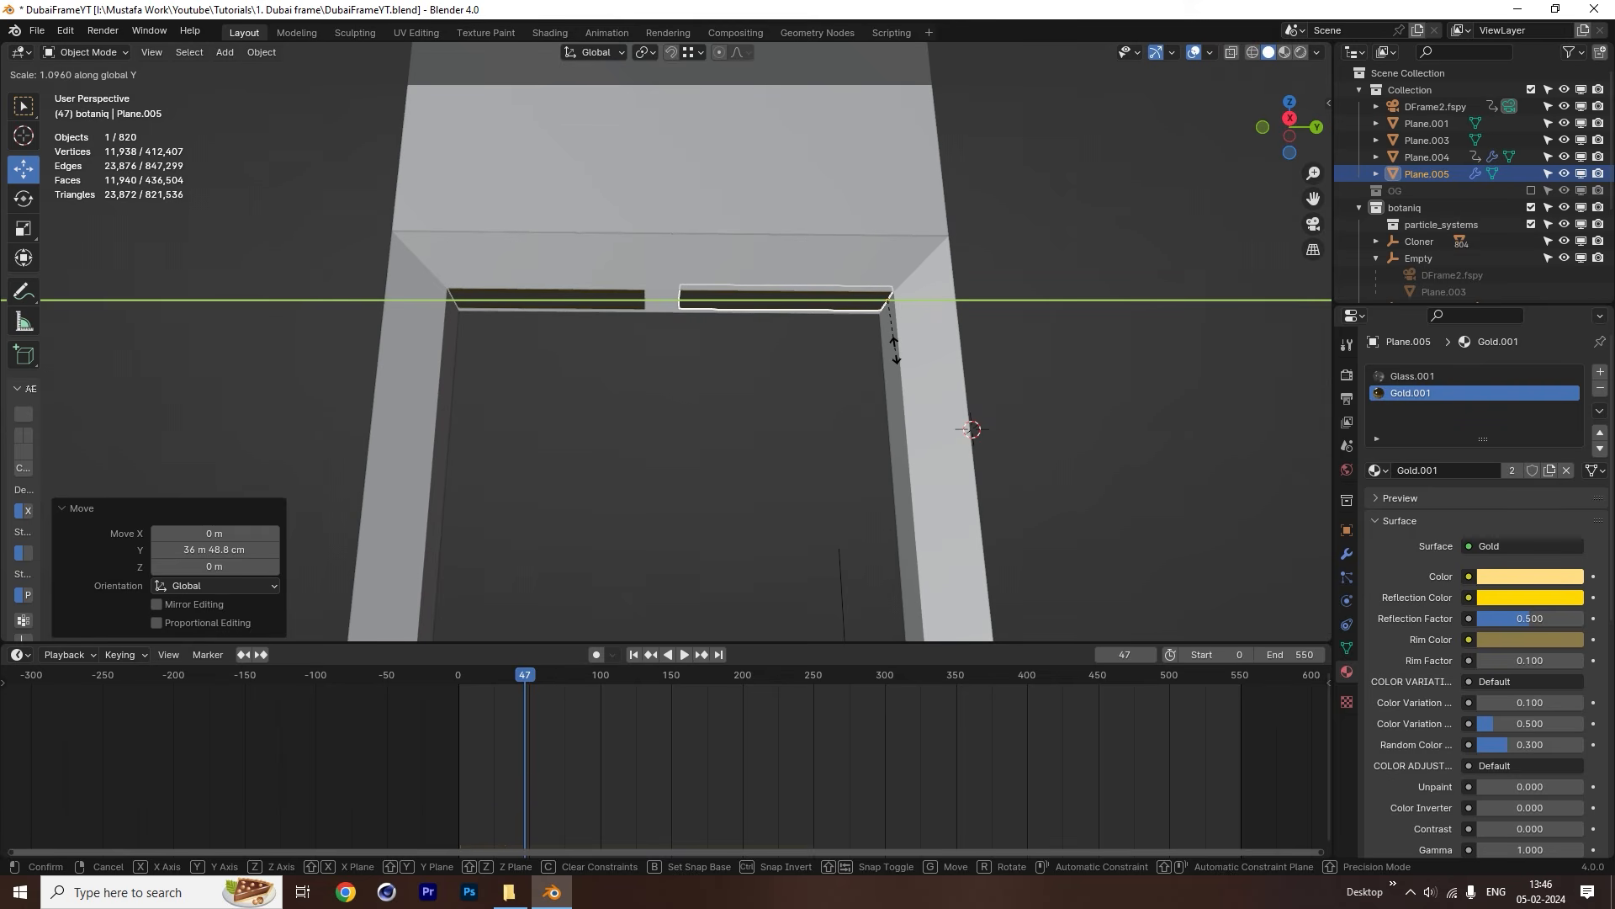
pyautogui.click(894, 351)
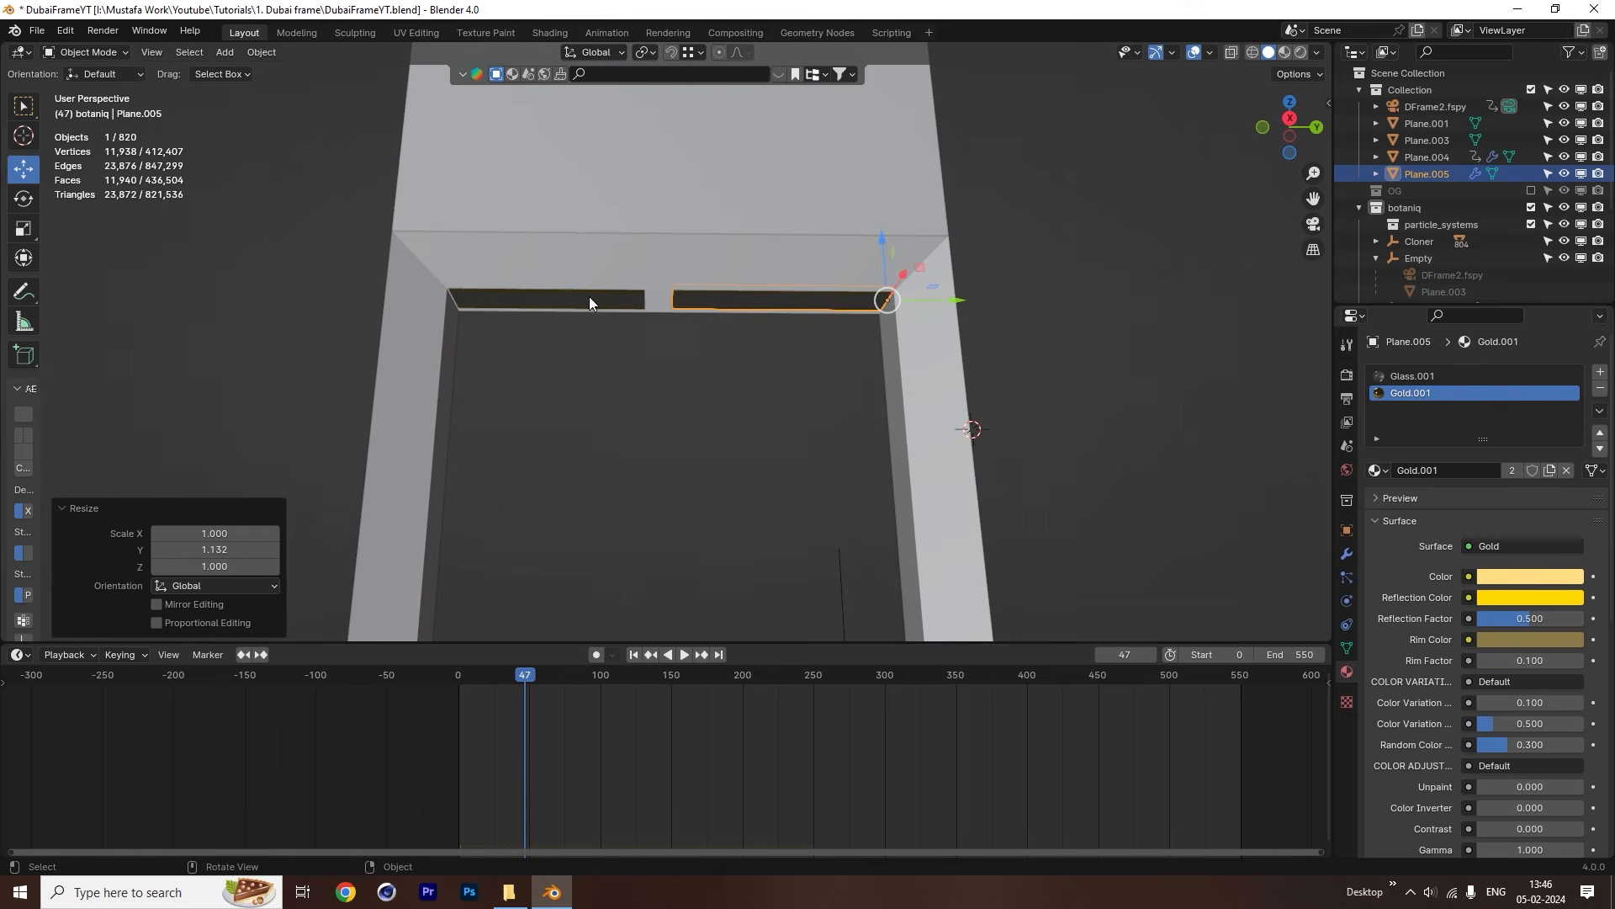
pyautogui.click(589, 296)
pyautogui.press('s')
pyautogui.press('y')
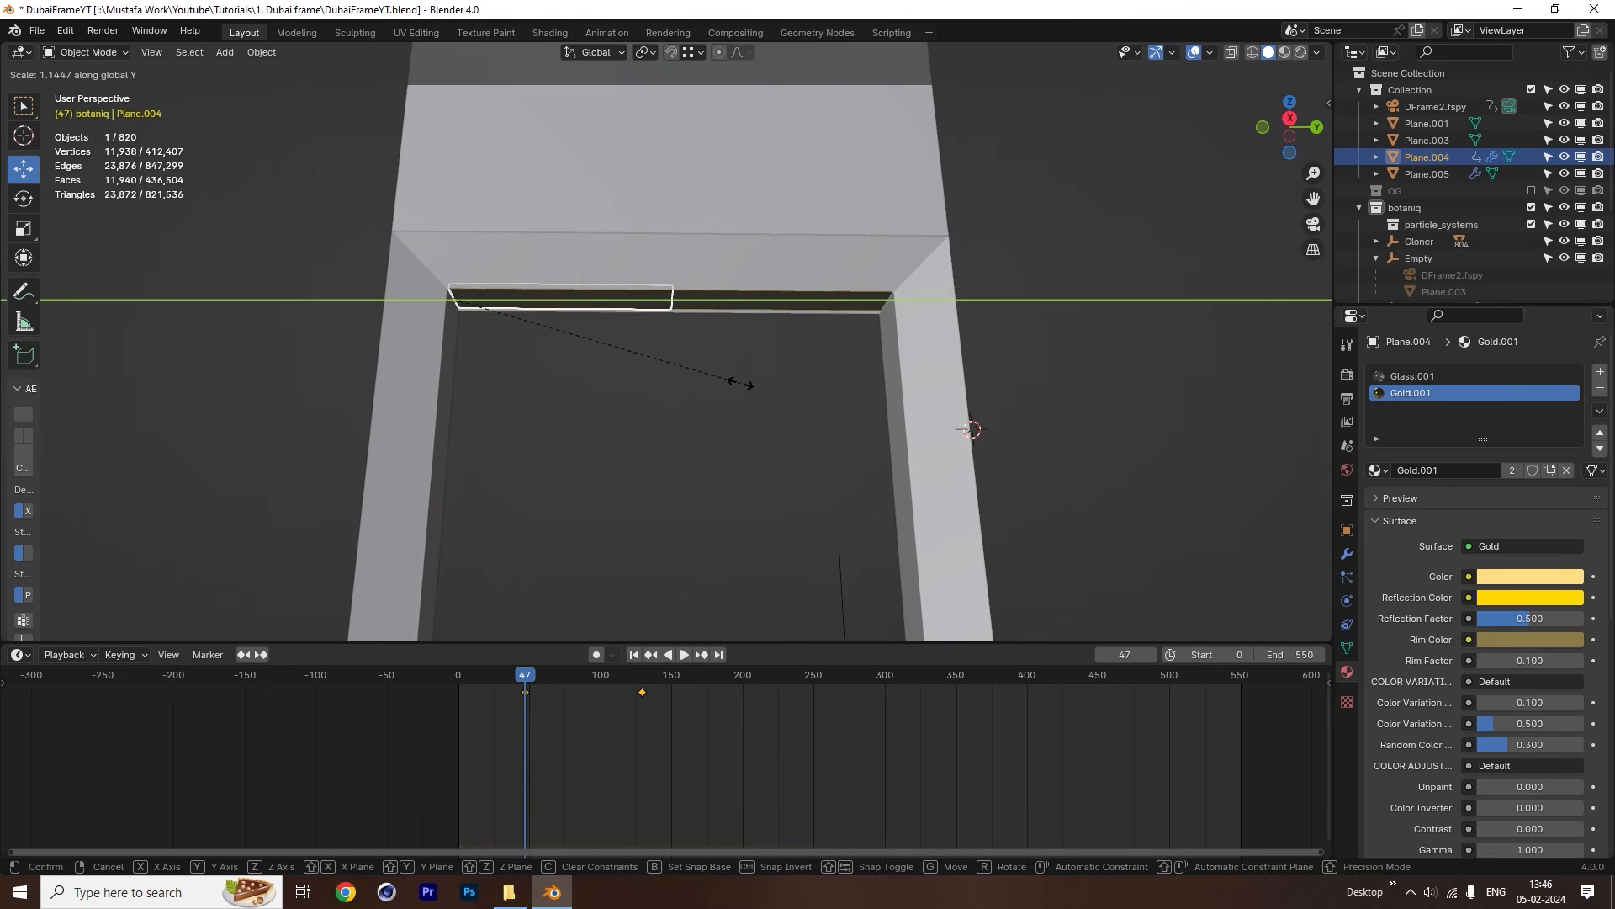
pyautogui.click(738, 376)
# Insert a Location & Rotation keyframe on the closed Plane.005 panel at frame 47.
pyautogui.click(730, 303)
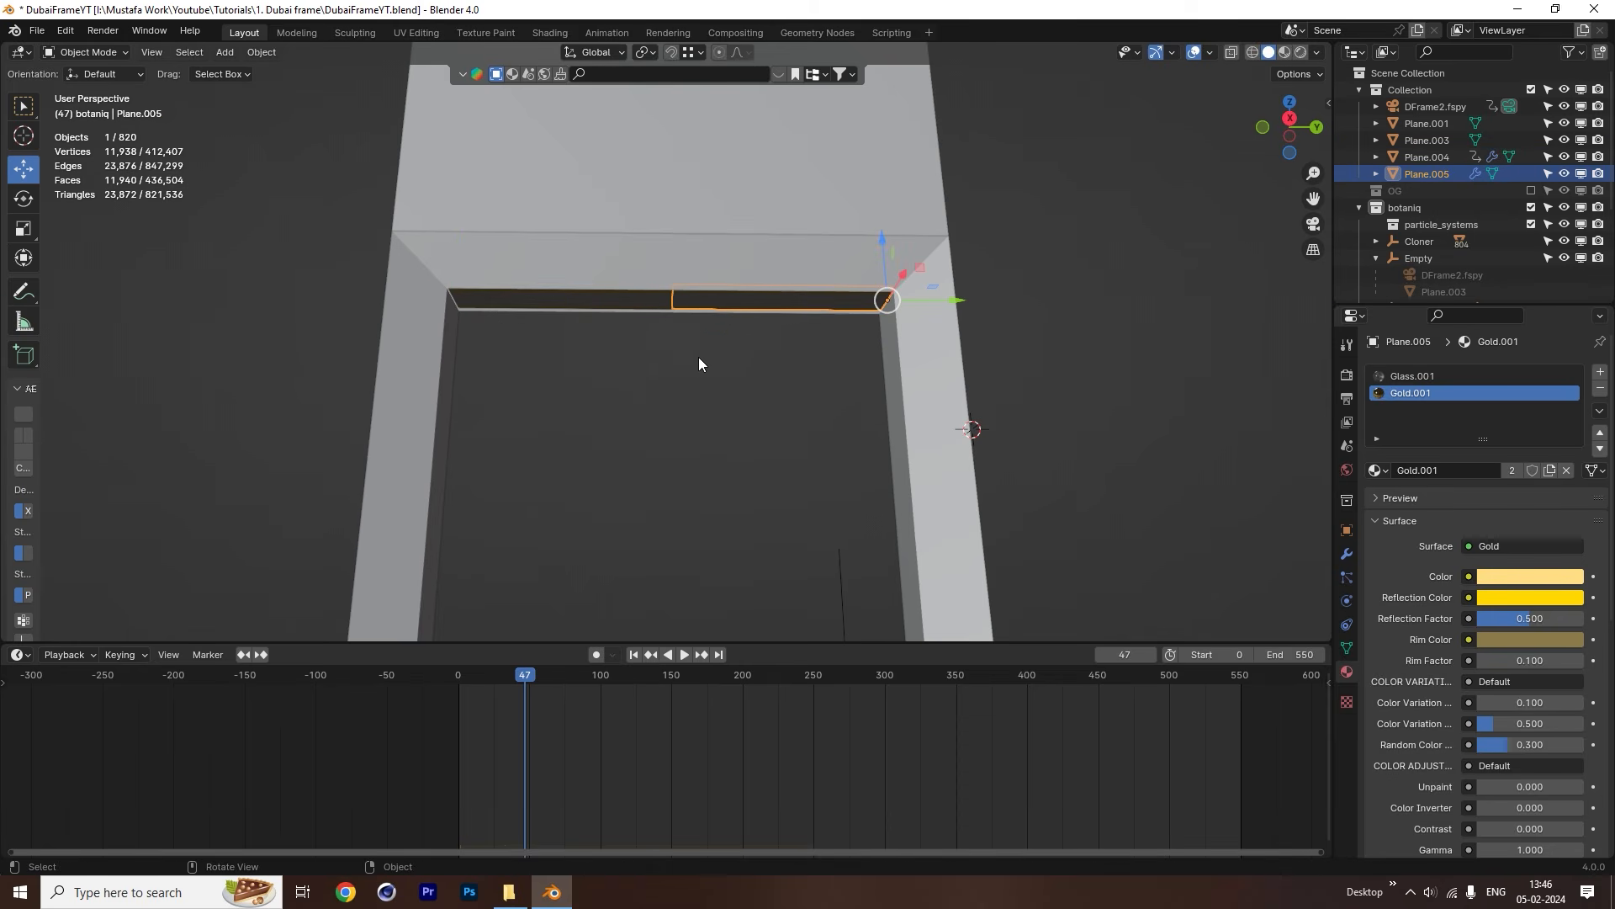
pyautogui.press('i')
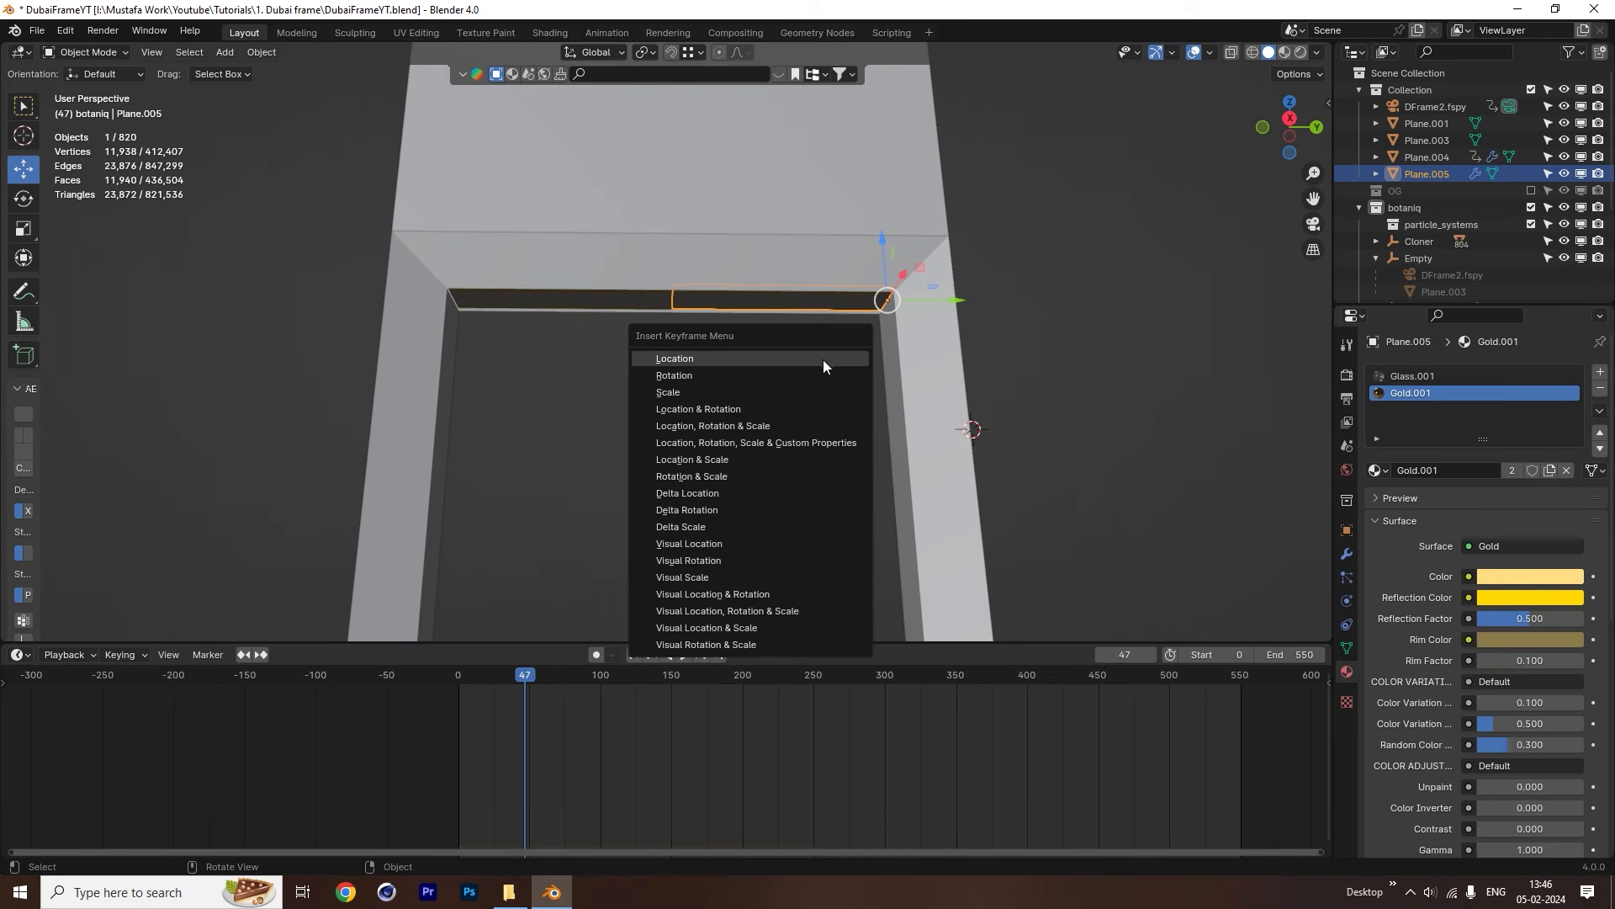
pyautogui.click(700, 407)
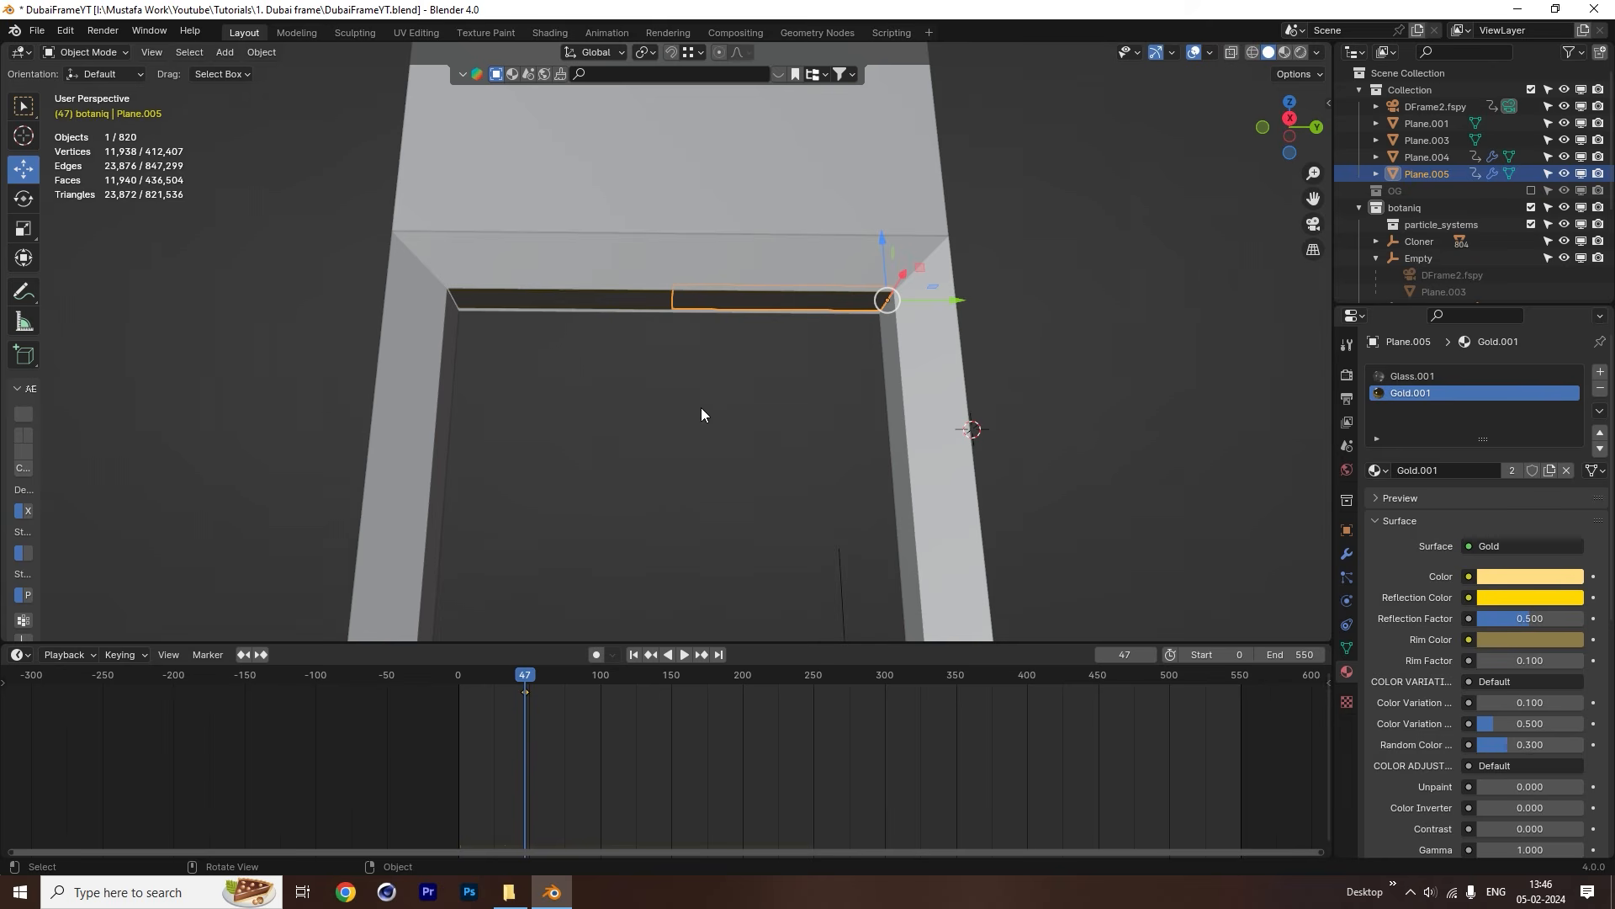
# At frame 130, rotate Plane.005 about 89.7° on global X so it hangs open, and insert a location and rotation keyframe.
pyautogui.click(552, 305)
pyautogui.moveTo(644, 675); pyautogui.dragTo(643, 675)
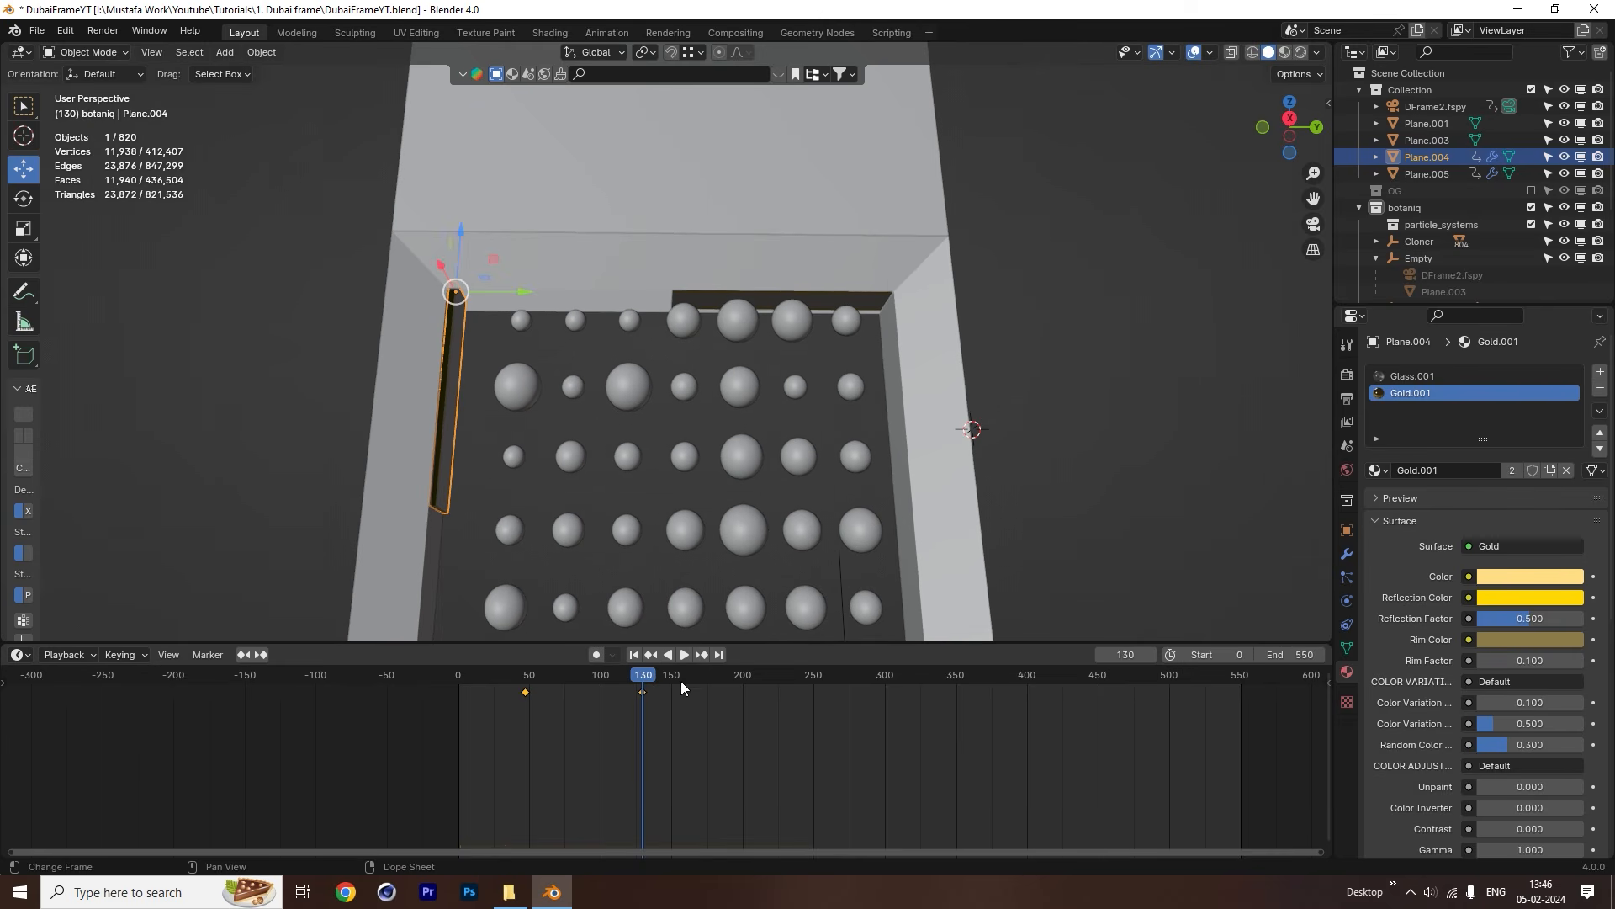
pyautogui.click(767, 301)
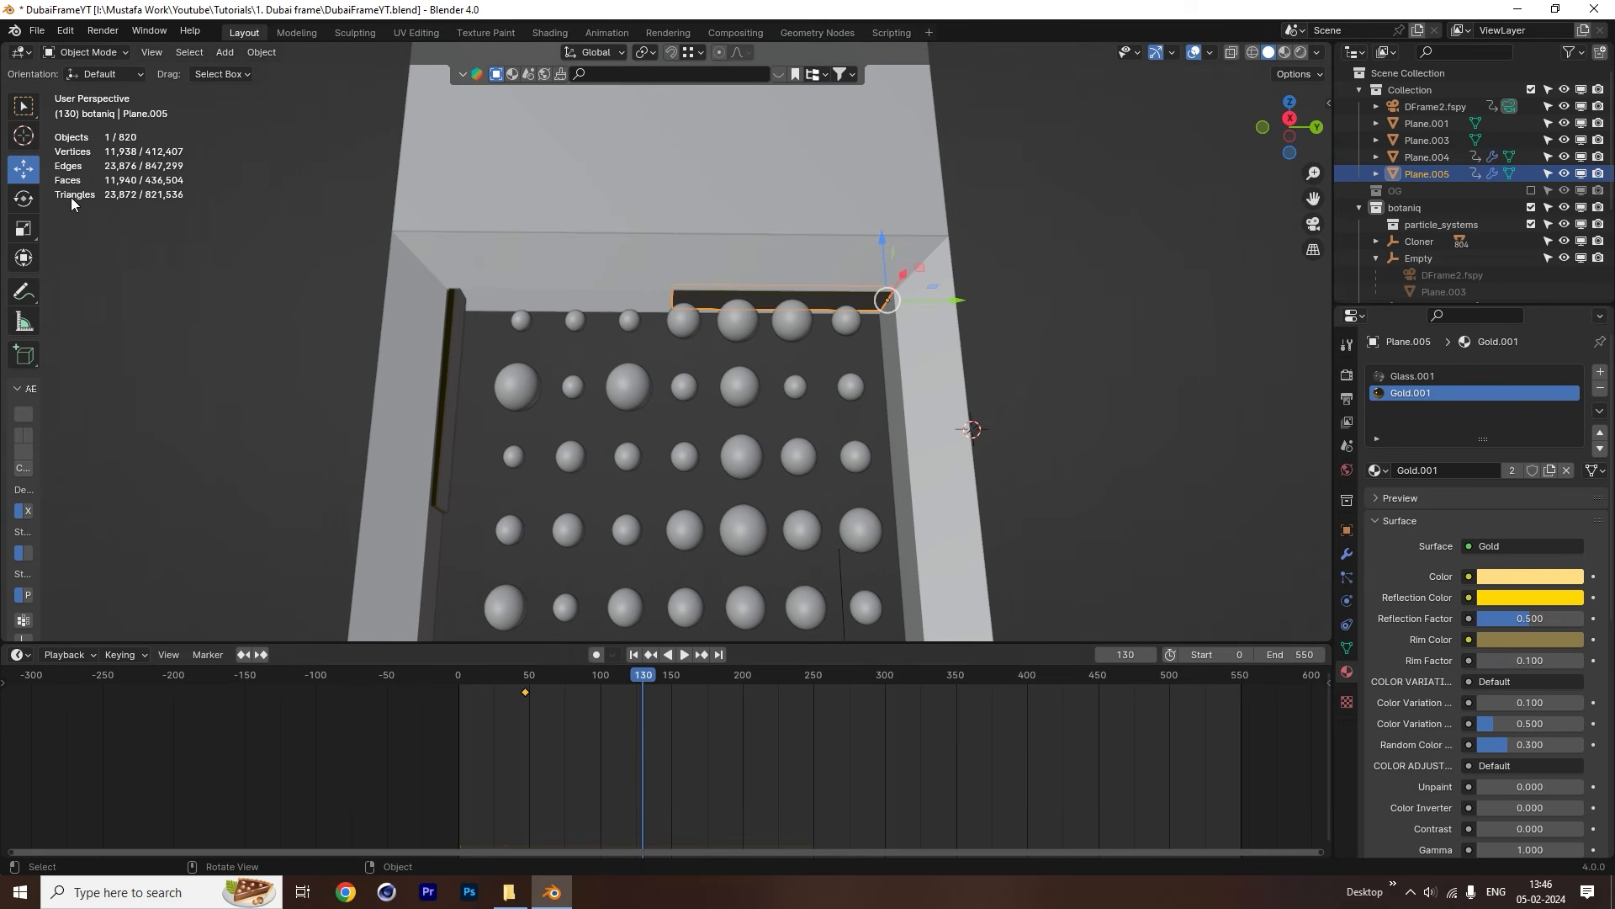
pyautogui.click(24, 198)
pyautogui.moveTo(931, 357); pyautogui.dragTo(956, 245)
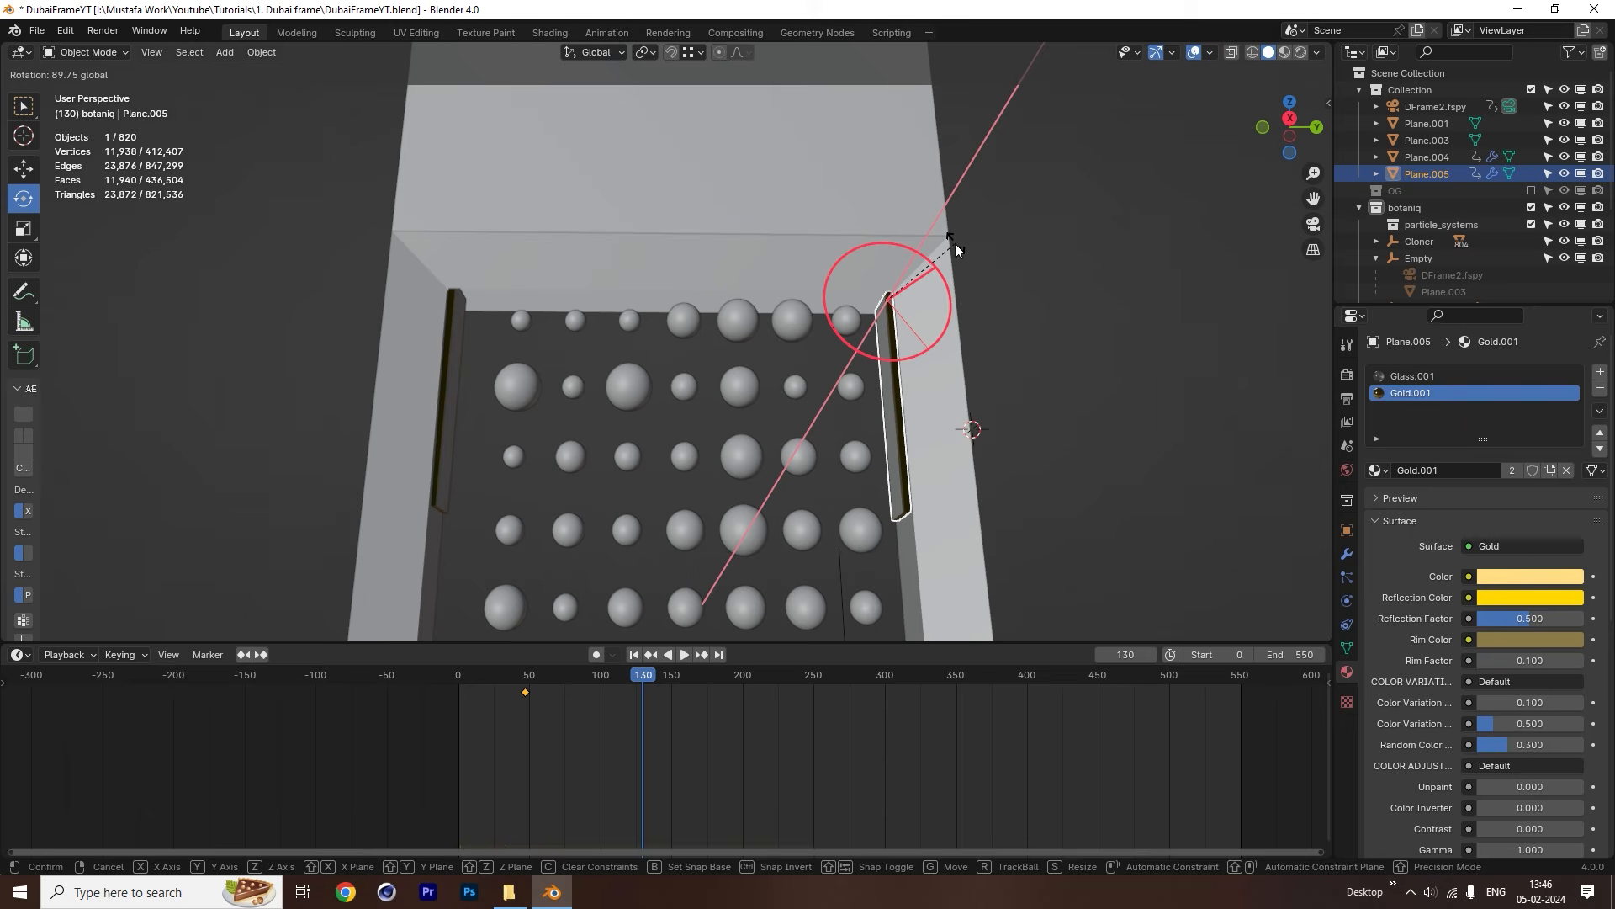
pyautogui.moveTo(956, 245); pyautogui.dragTo(957, 246)
pyautogui.click(1346, 530)
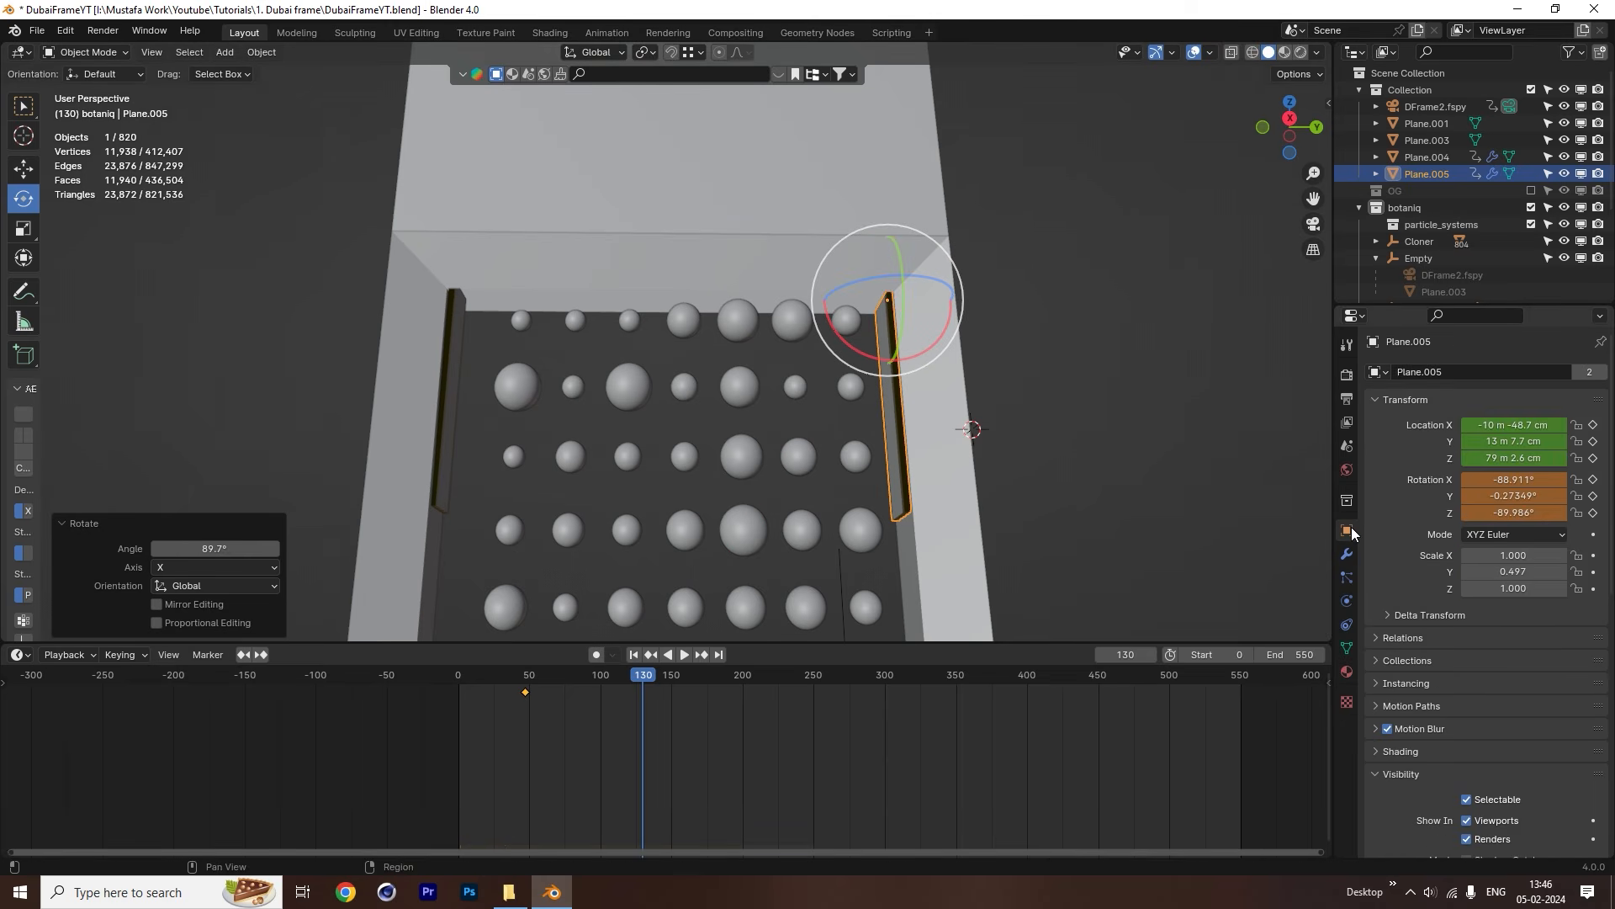
pyautogui.moveTo(949, 322); pyautogui.dragTo(930, 353)
pyautogui.press('k')
pyautogui.click(931, 355)
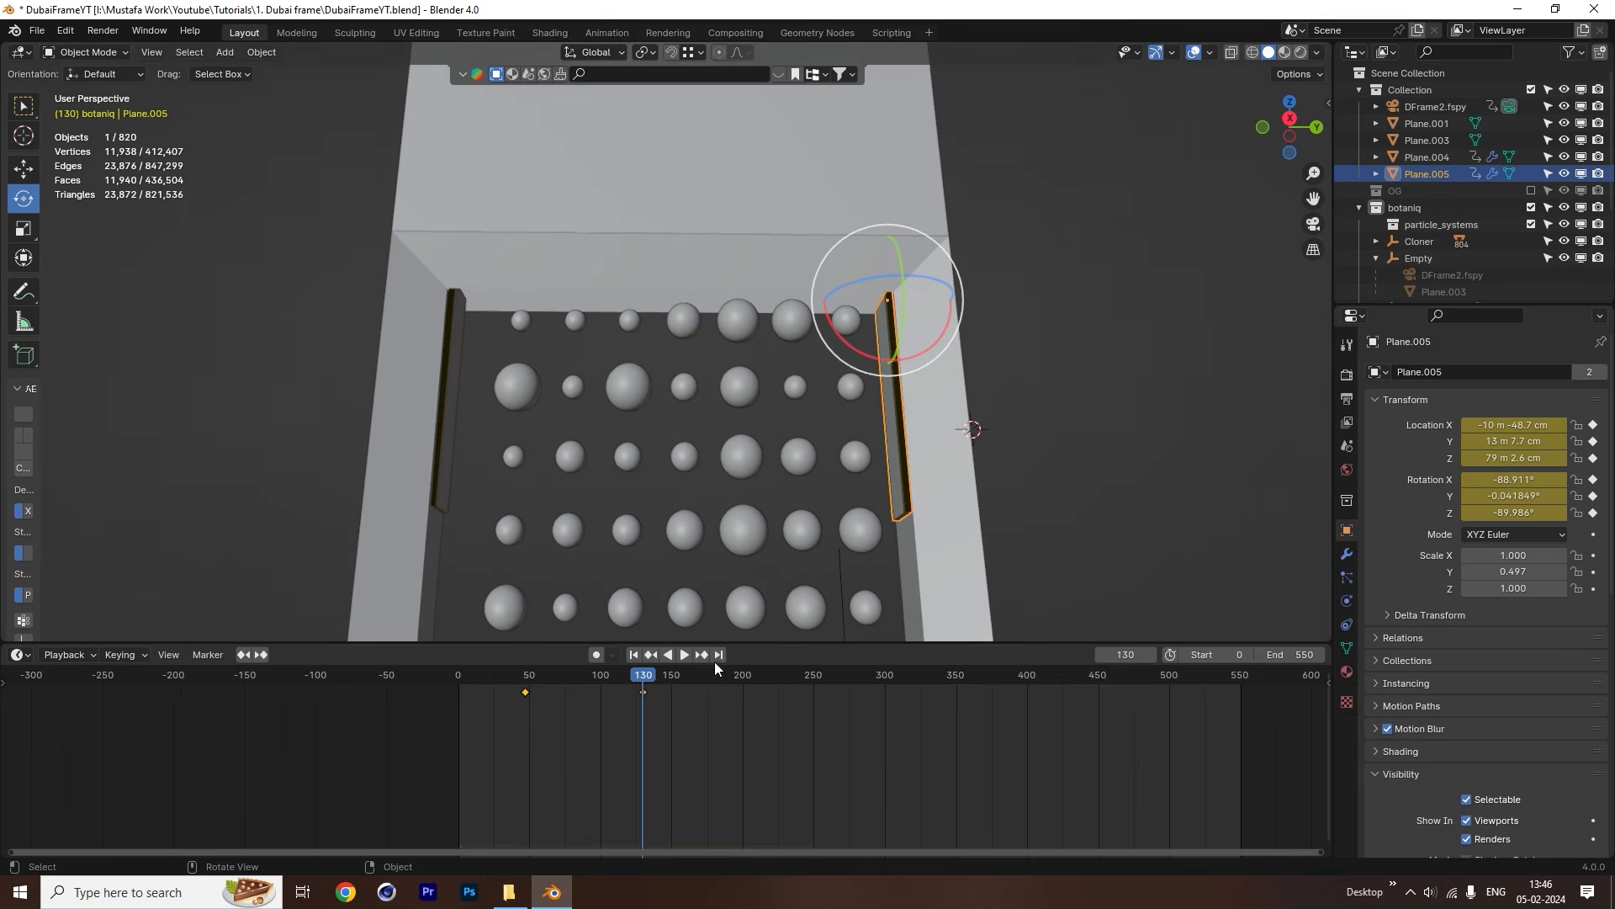
# Preview the flap opening and move the end keyframes of Plane.005 and Plane.004 earlier, to about frame 101.
pyautogui.click(635, 656)
pyautogui.moveTo(500, 674); pyautogui.dragTo(596, 696)
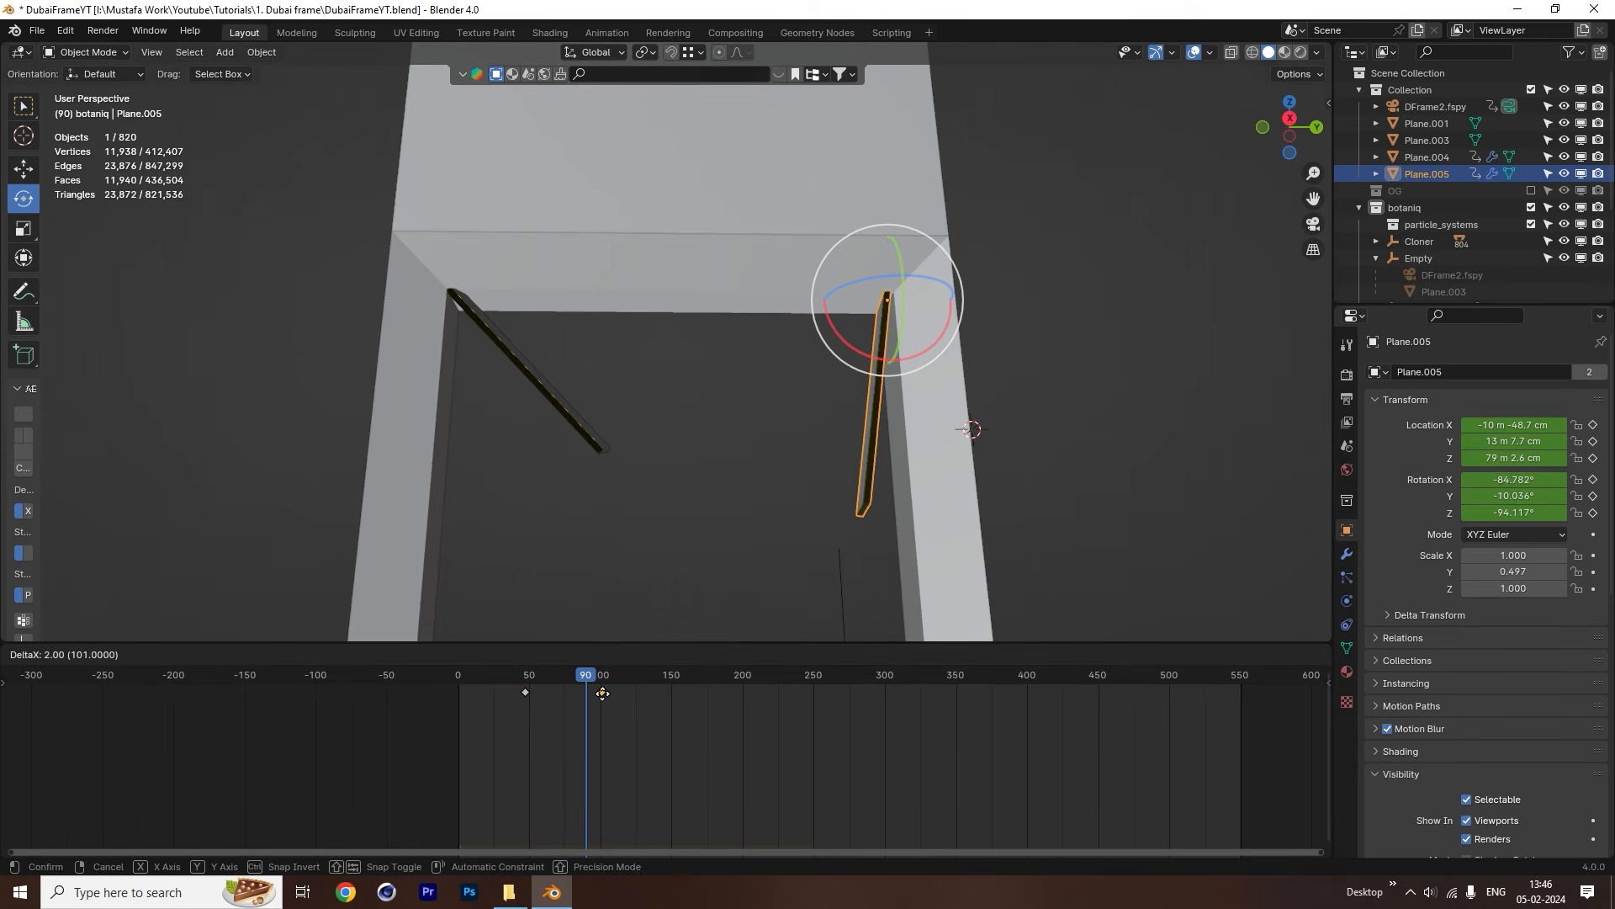
pyautogui.moveTo(599, 700)
pyautogui.mouseDown()
pyautogui.moveTo(641, 695)
pyautogui.moveTo(597, 716)
pyautogui.moveTo(505, 682)
pyautogui.moveTo(619, 695)
pyautogui.mouseUp()
pyautogui.click(581, 424)
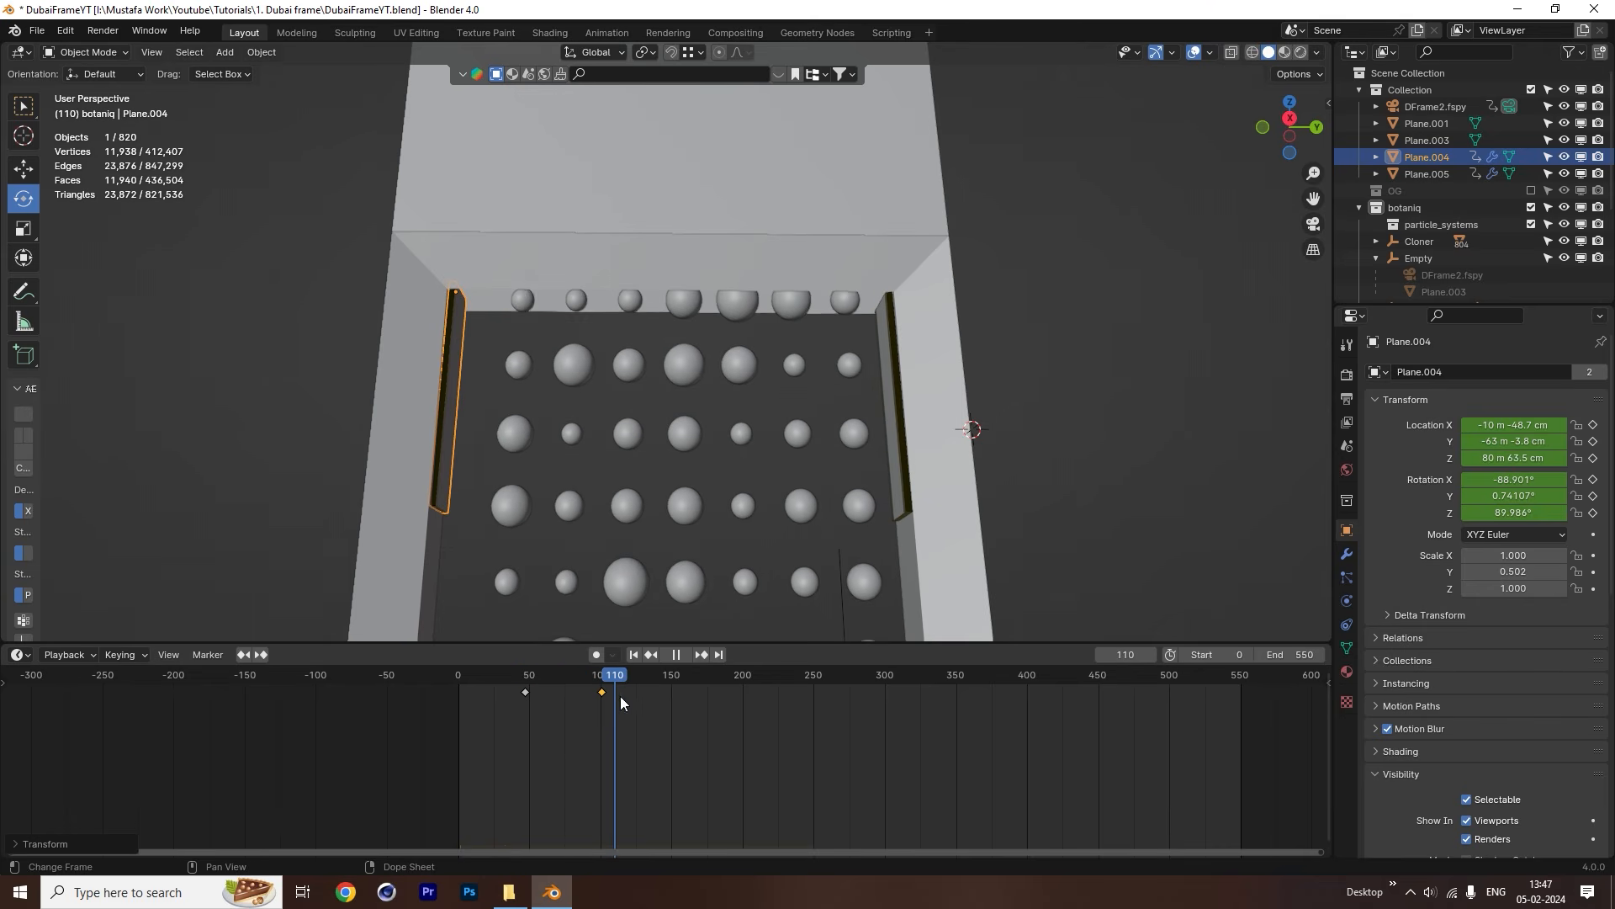
# Preview the composited animation through the camera in rendered shading, from the flaps opening up to frame 525.
pyautogui.click(1301, 52)
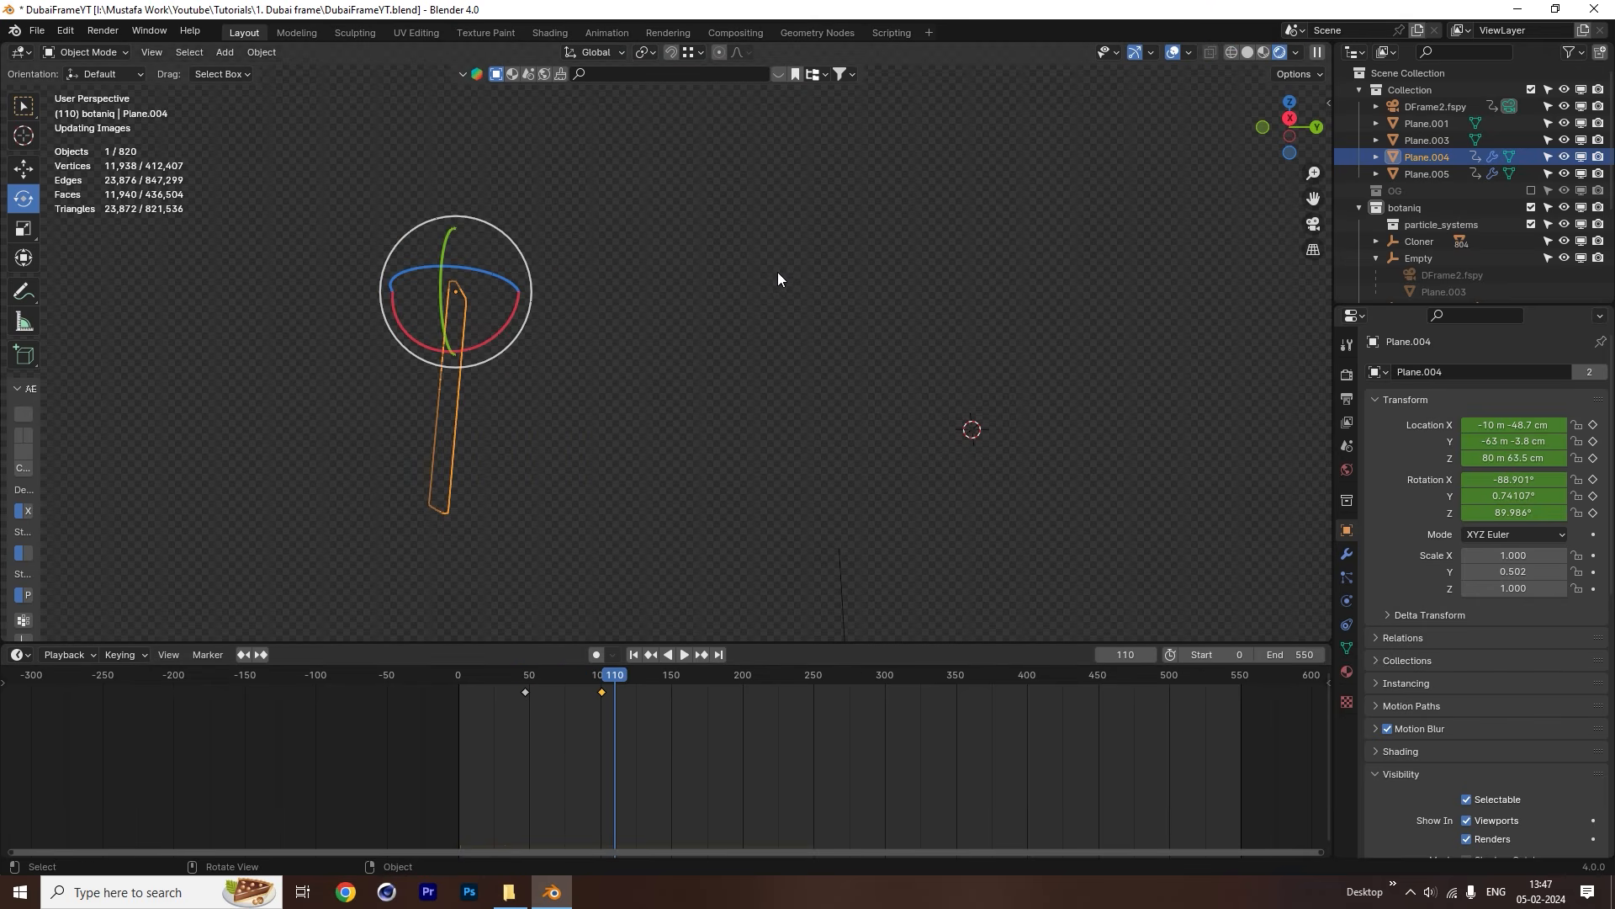
pyautogui.click(830, 208)
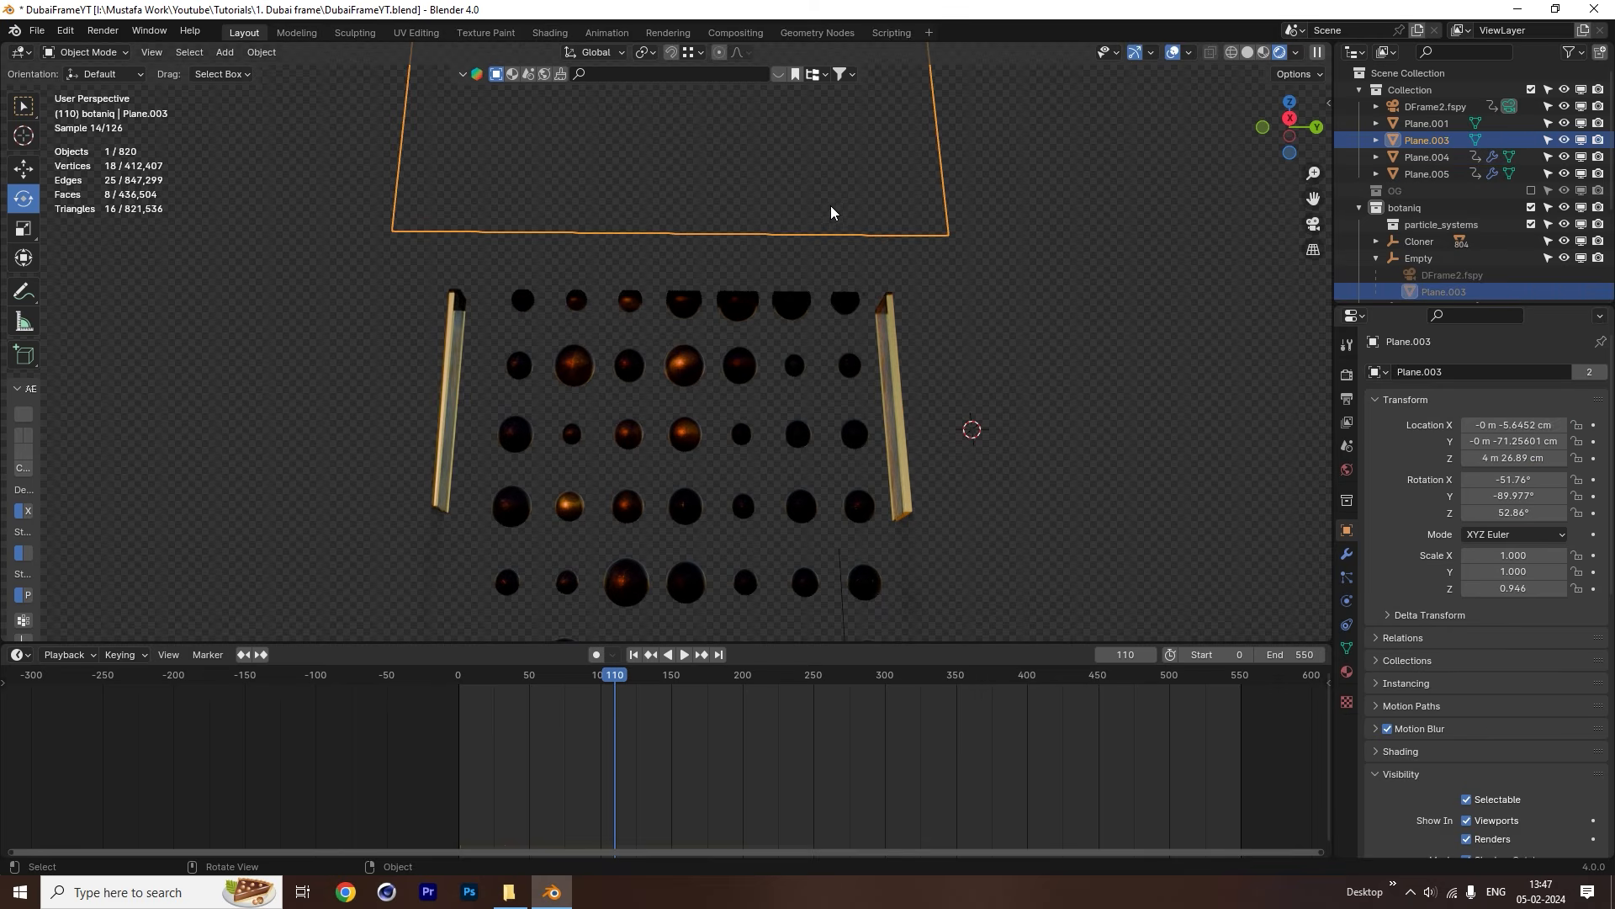
pyautogui.press('KP_0')
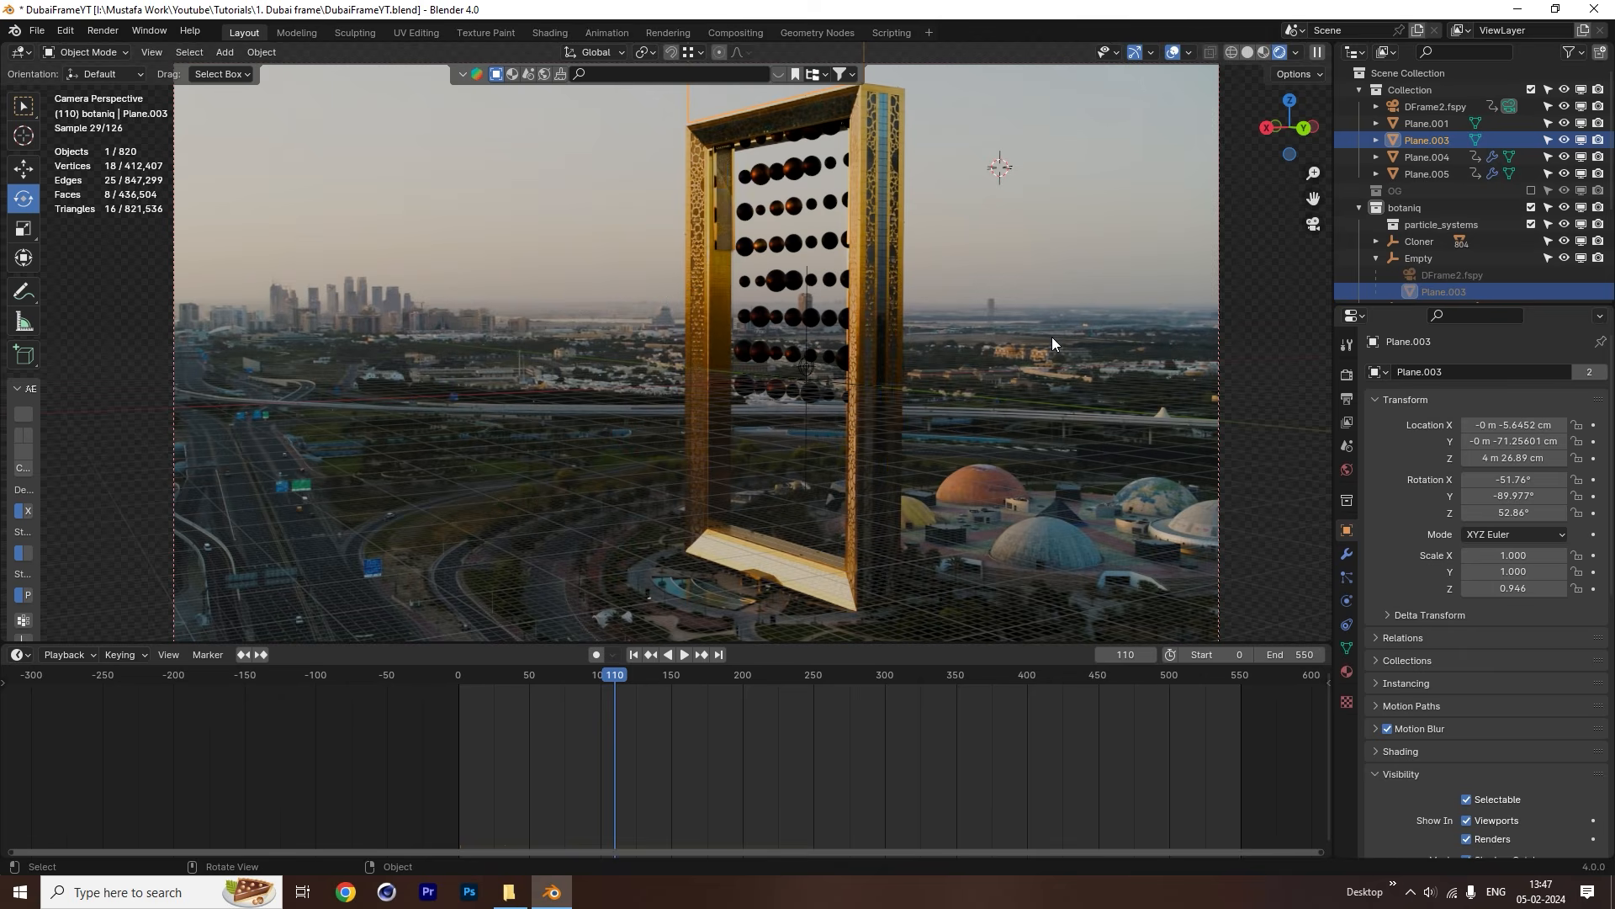
pyautogui.moveTo(597, 693); pyautogui.dragTo(527, 686)
pyautogui.press('space')
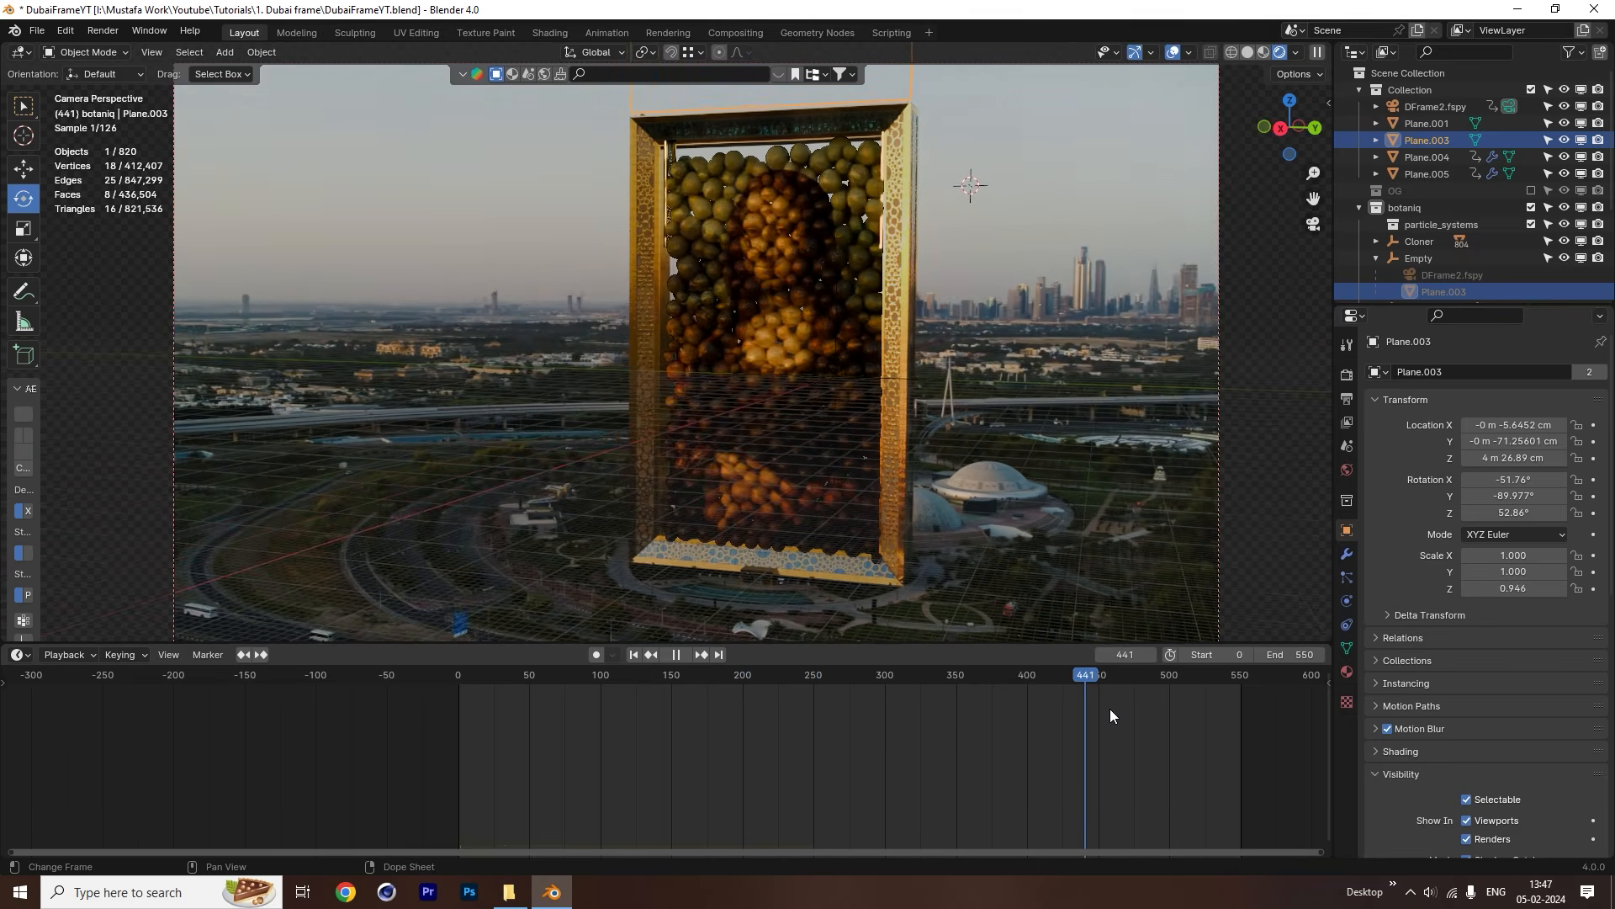
pyautogui.press('space')
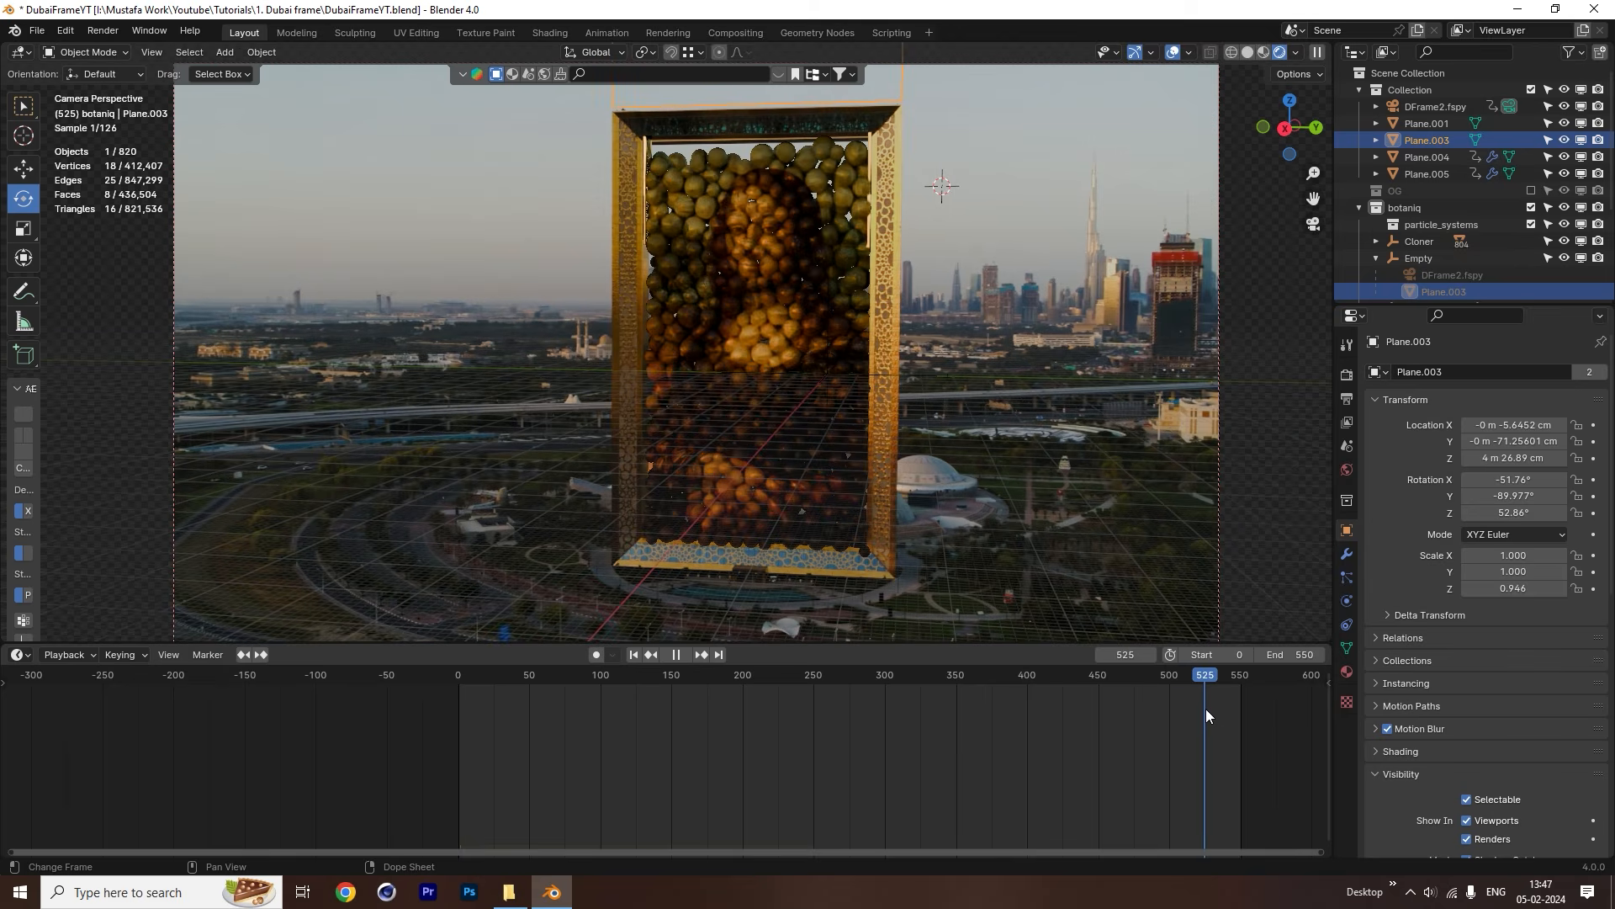
pyautogui.click(1030, 204)
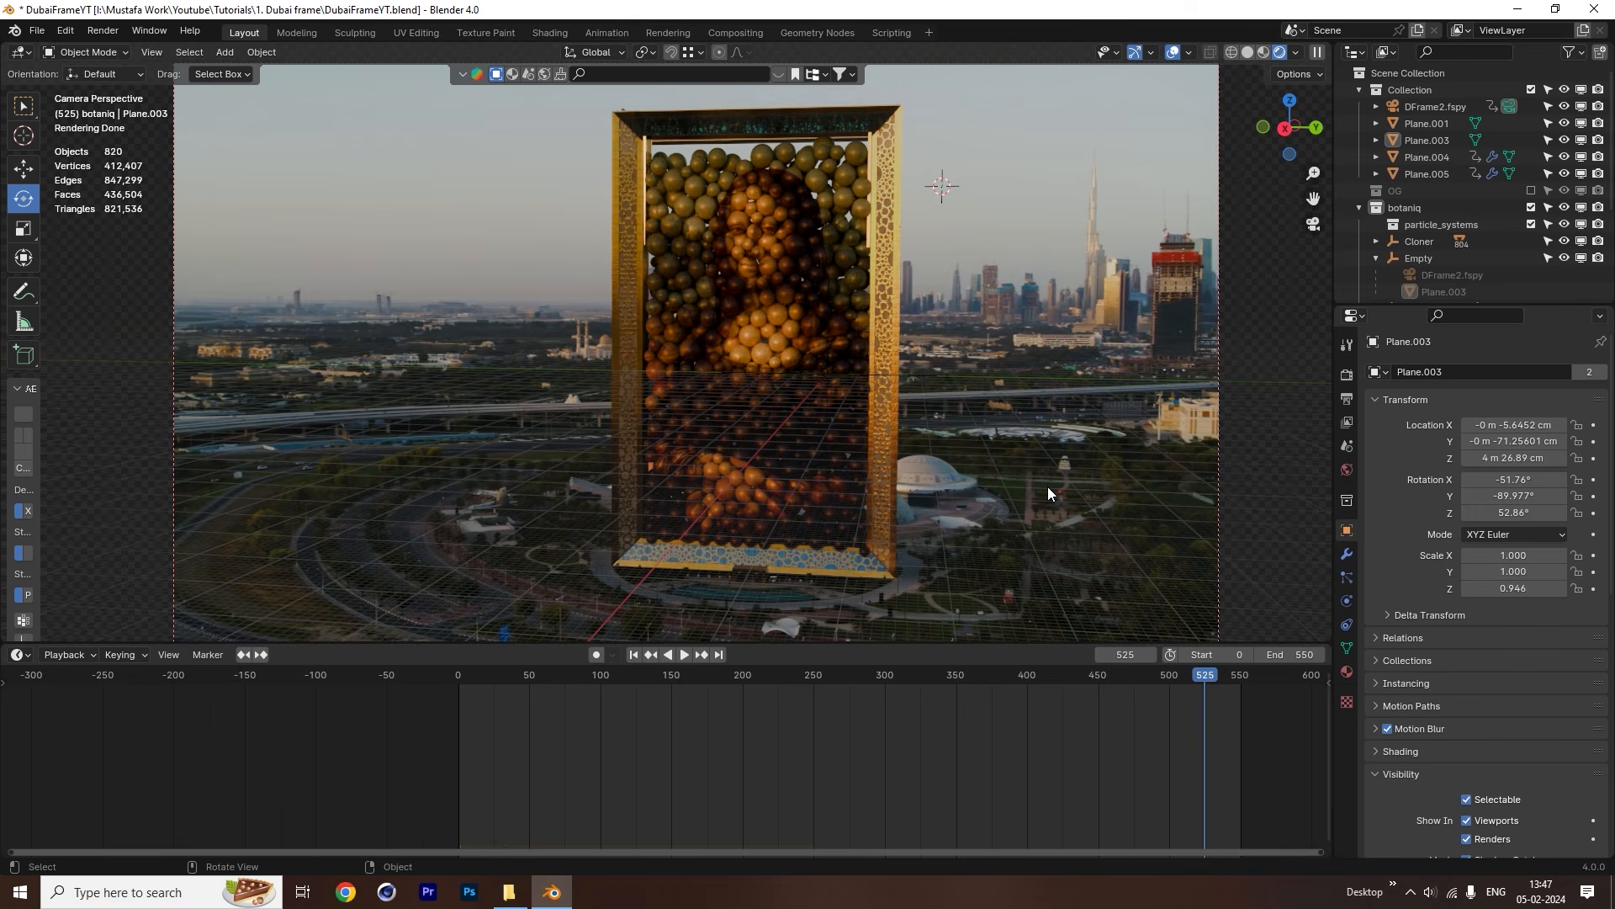
# Display the scene's render settings and save the Blender file.
pyautogui.click(1346, 376)
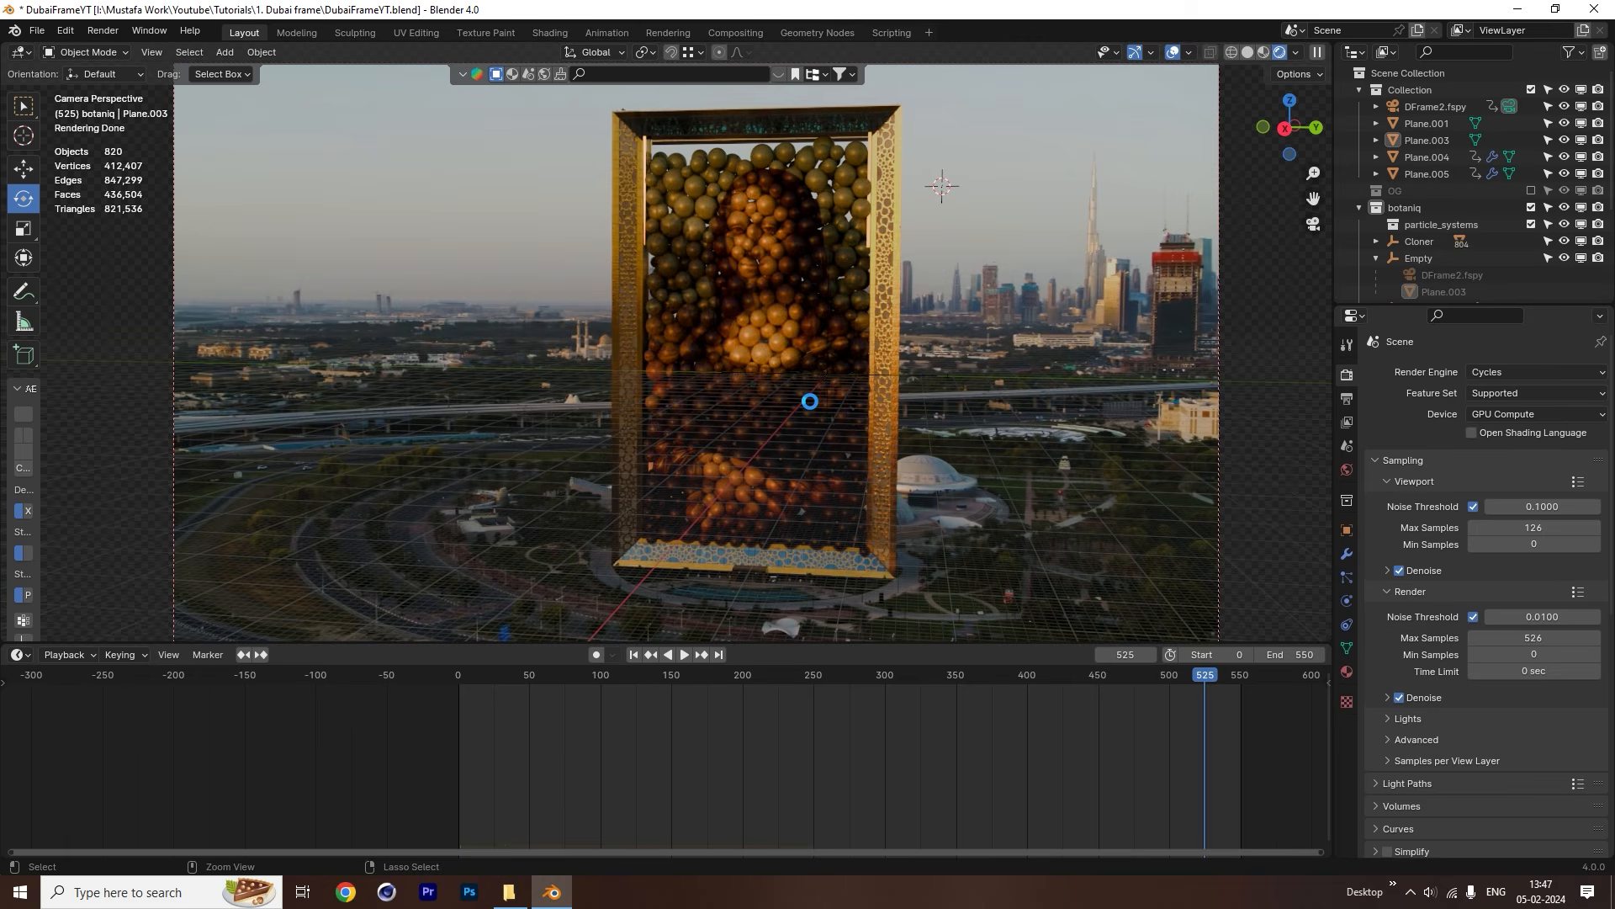
pyautogui.hotkey('ctrl', 's')
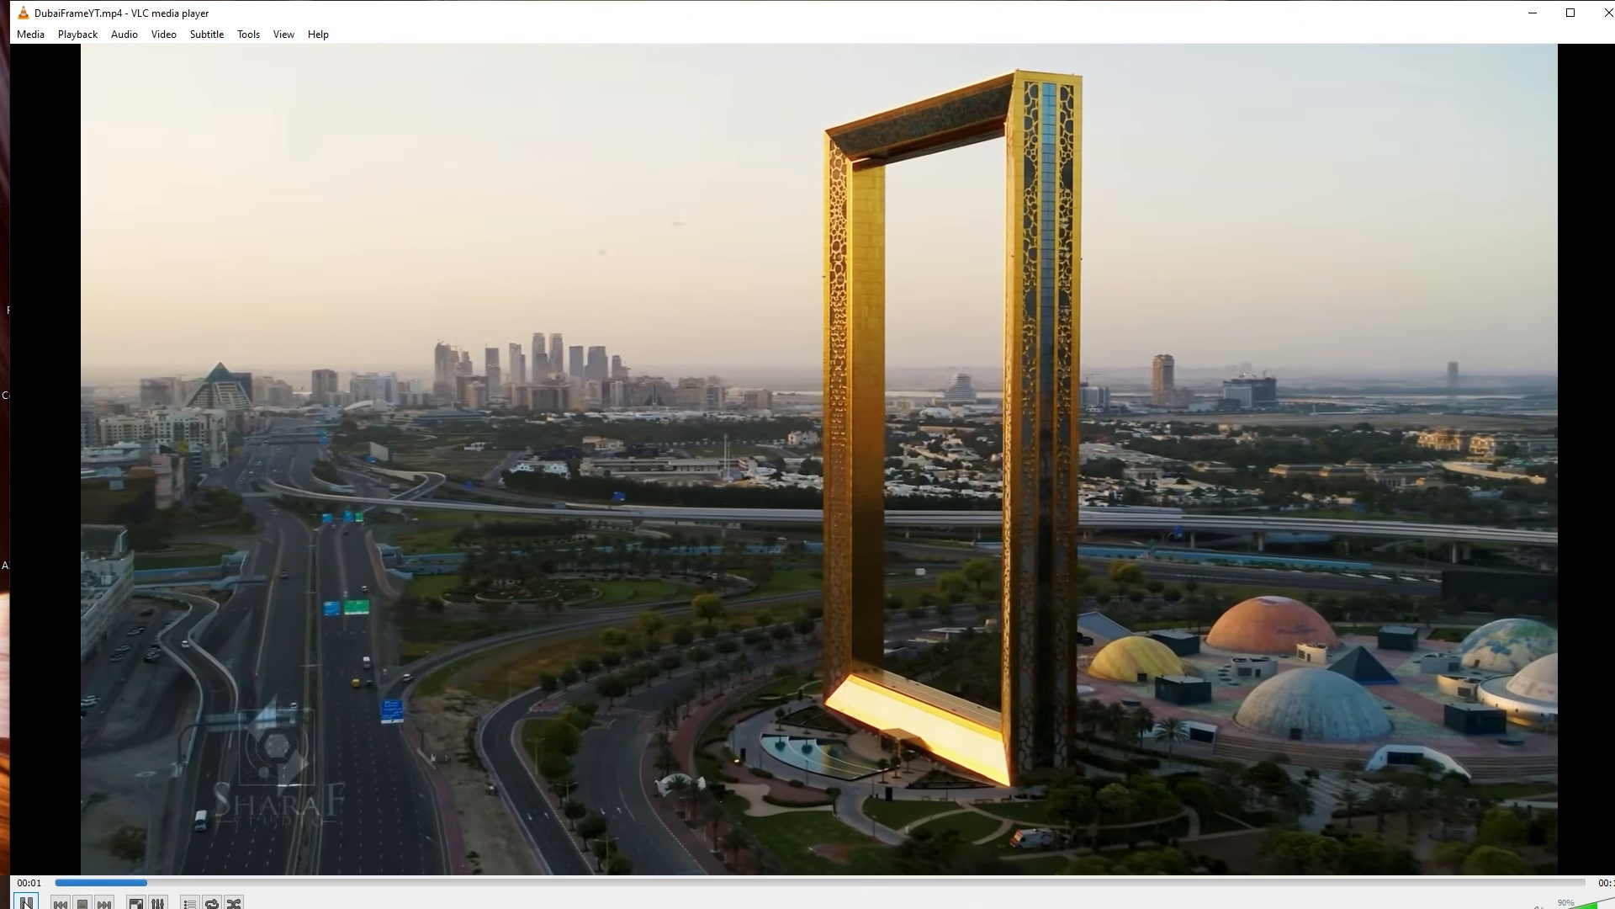
# Switch to VLC media player and replay the DubaiFrameYT.mp4 video from the start.
pyautogui.moveTo(23, 902)
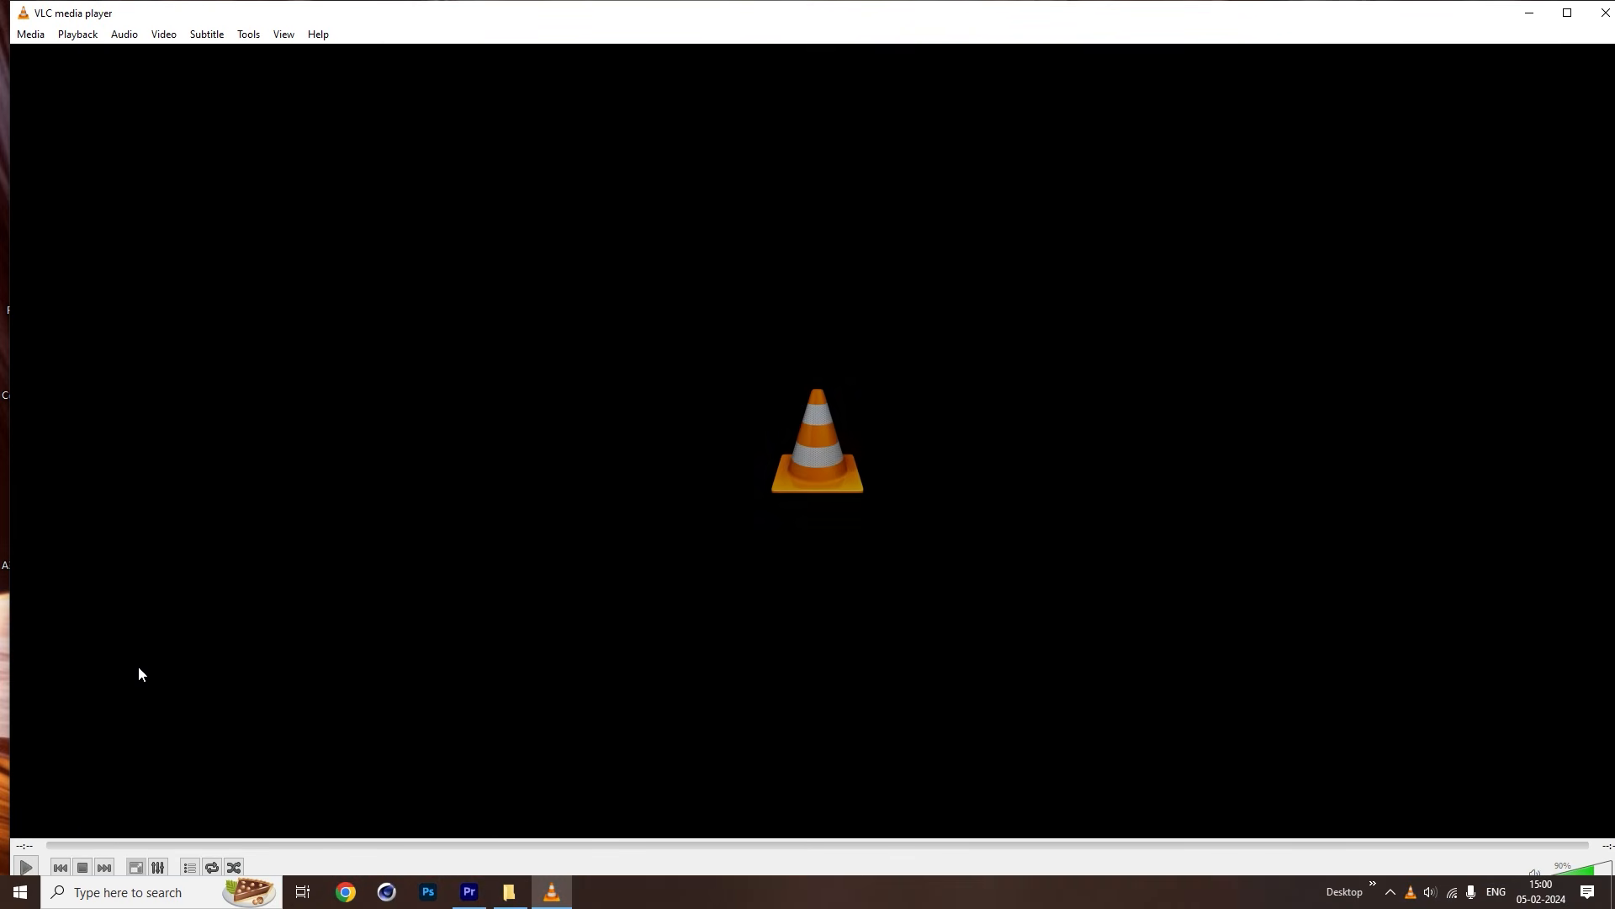
pyautogui.click(26, 868)
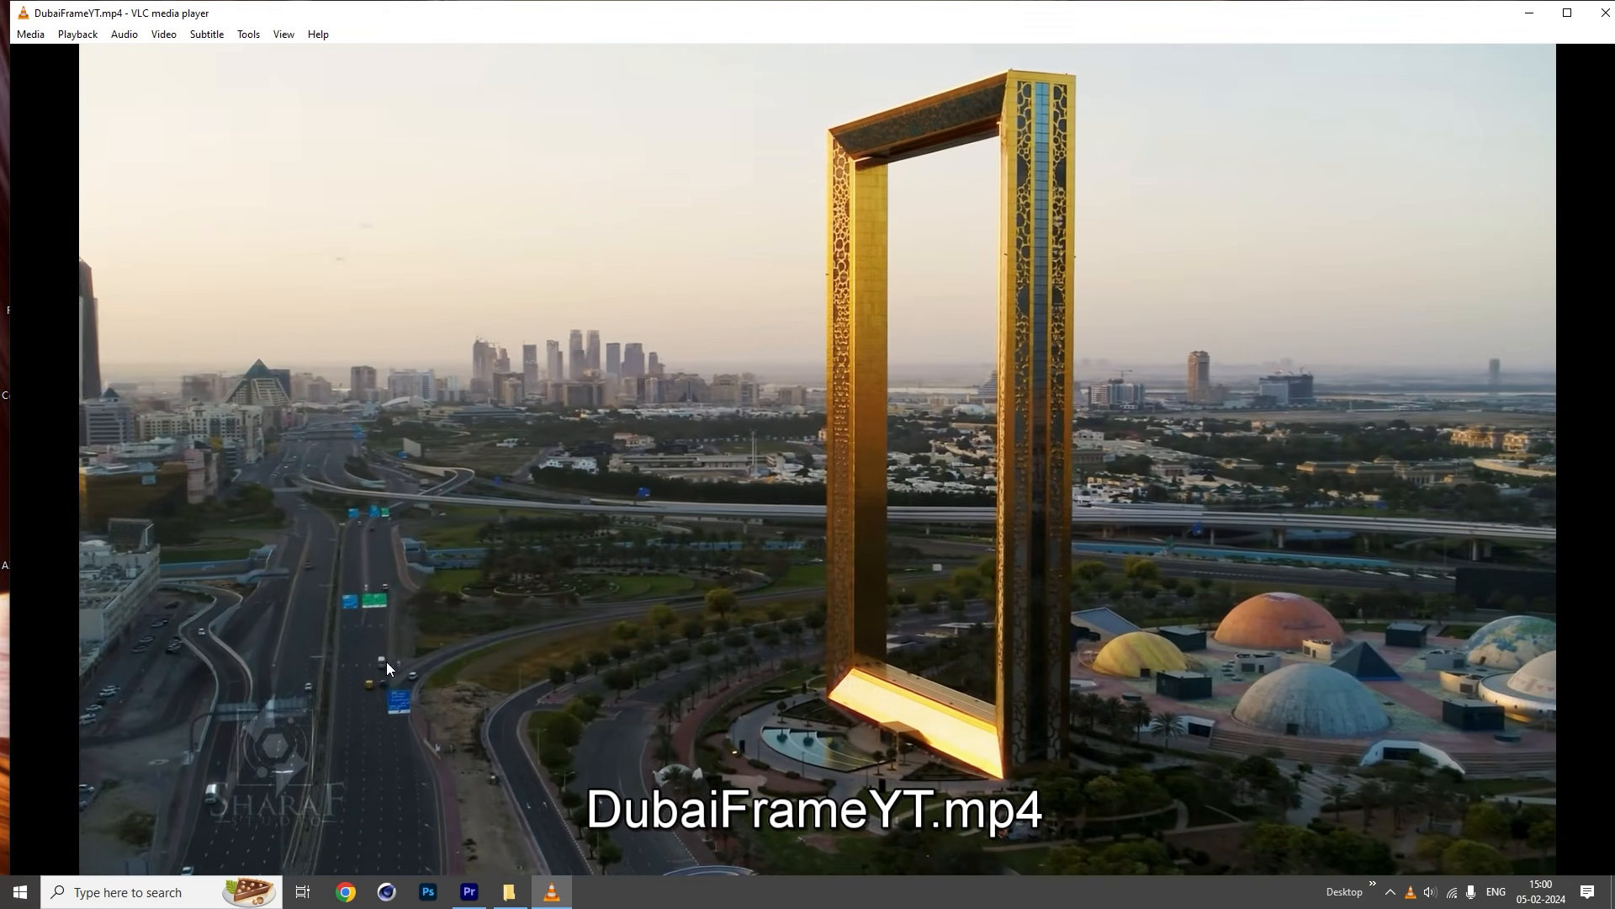